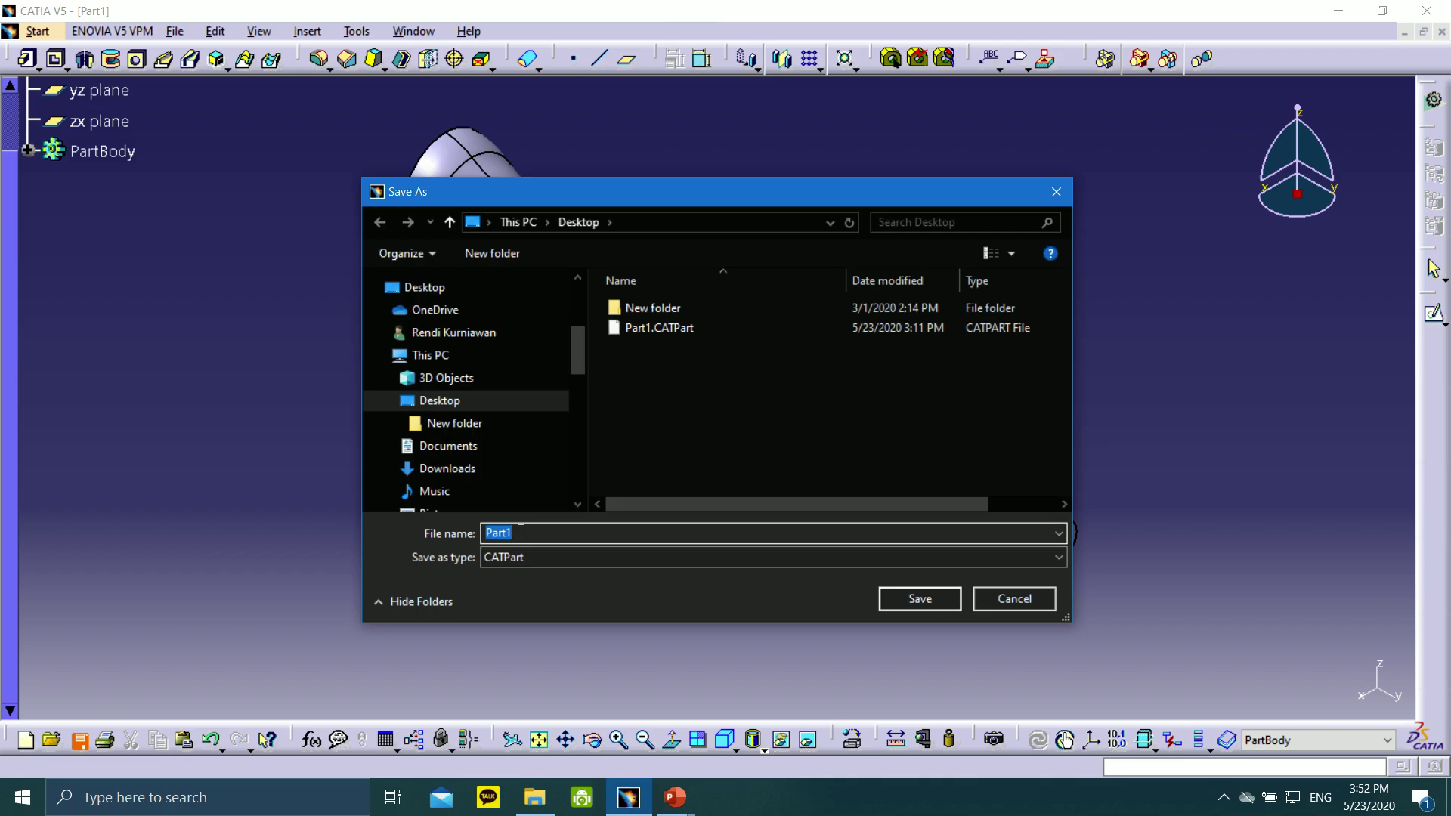
- Save the finished part on the Desktop as Part2 and close its document
{"action": "left_click", "coordinate": [900, 597]}
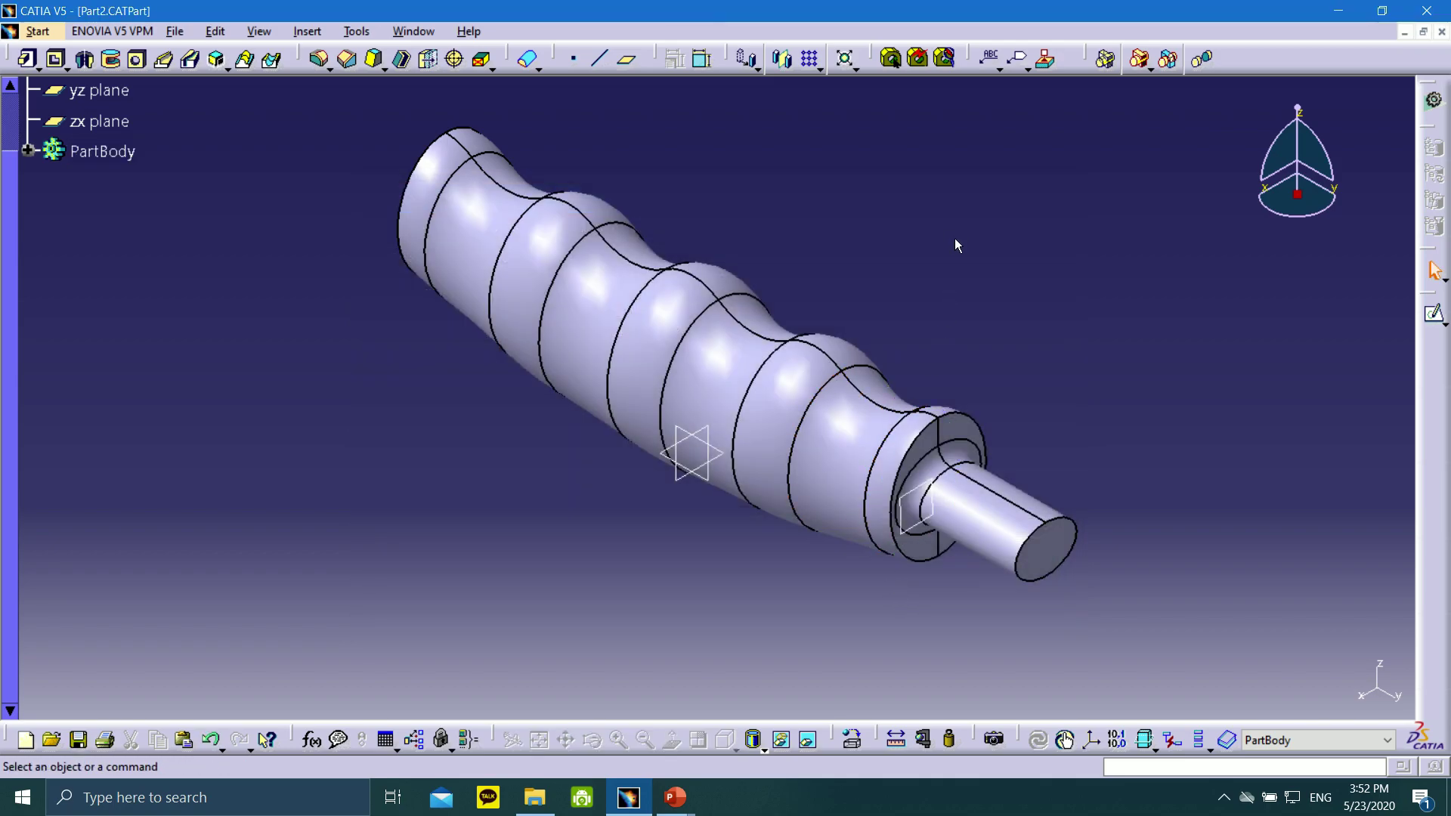
{"action": "left_click", "coordinate": [1442, 31]}
- Start a new part named Part1 in the surface design workbench with hybrid design enabled
{"action": "left_click", "coordinate": [15, 32]}
{"action": "left_click", "coordinate": [151, 75]}
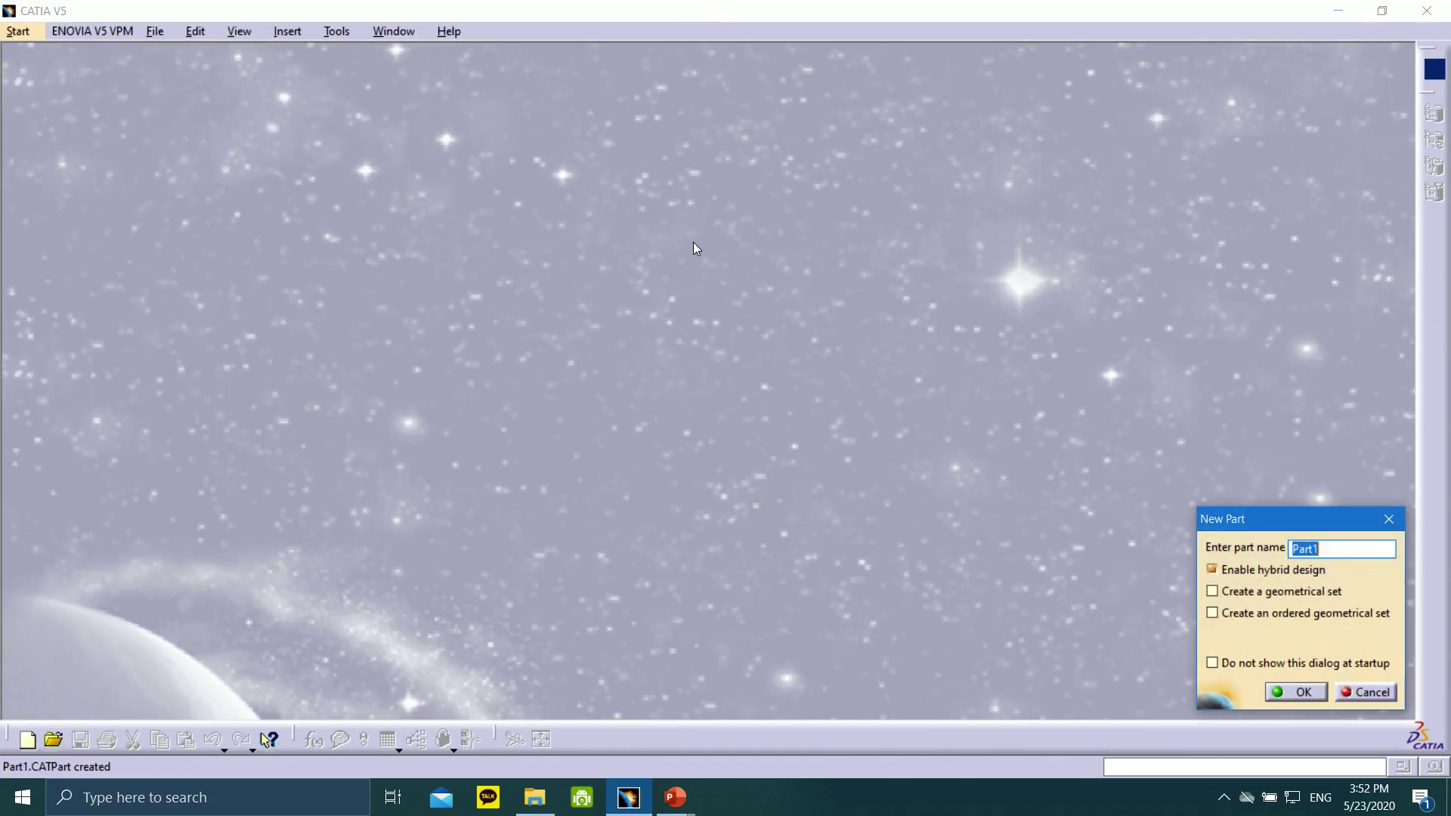
{"action": "left_click", "coordinate": [1292, 692]}
- Insert a geometrical set named SKETCHES under Part1
{"action": "left_click", "coordinate": [307, 31]}
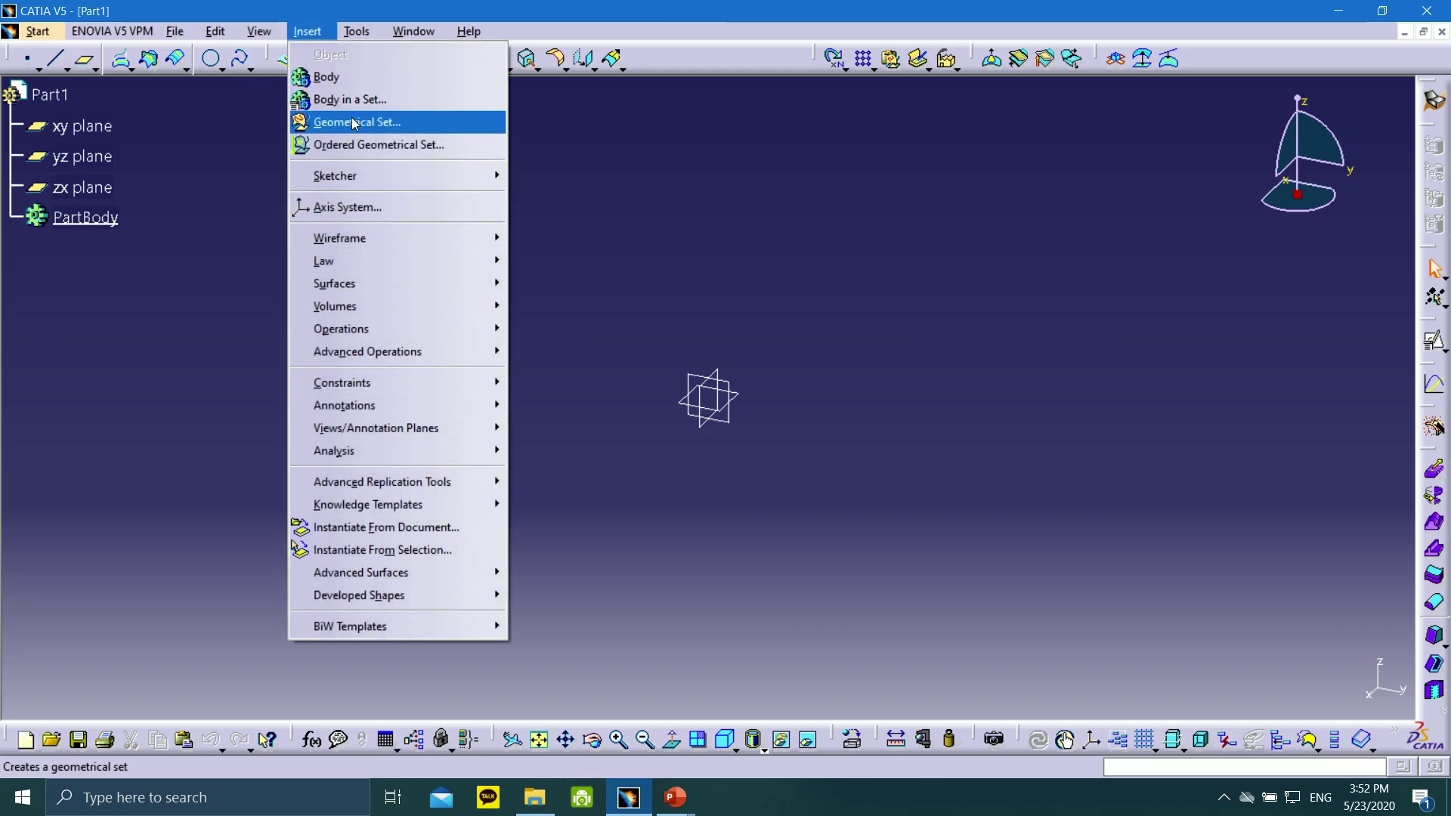
{"action": "left_click", "coordinate": [358, 123]}
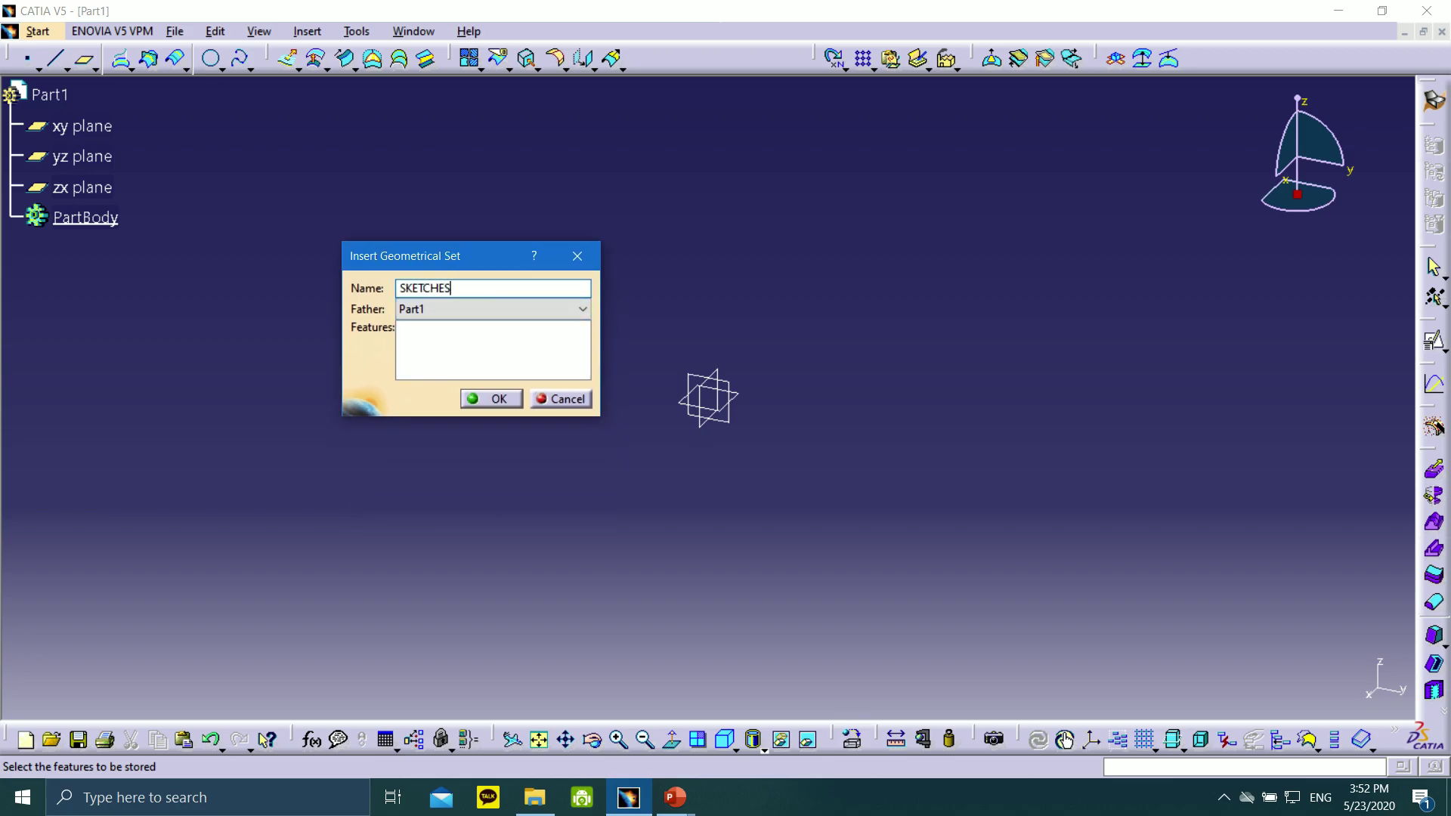
{"action": "left_click", "coordinate": [484, 397]}
{"action": "left_click", "coordinate": [307, 31]}
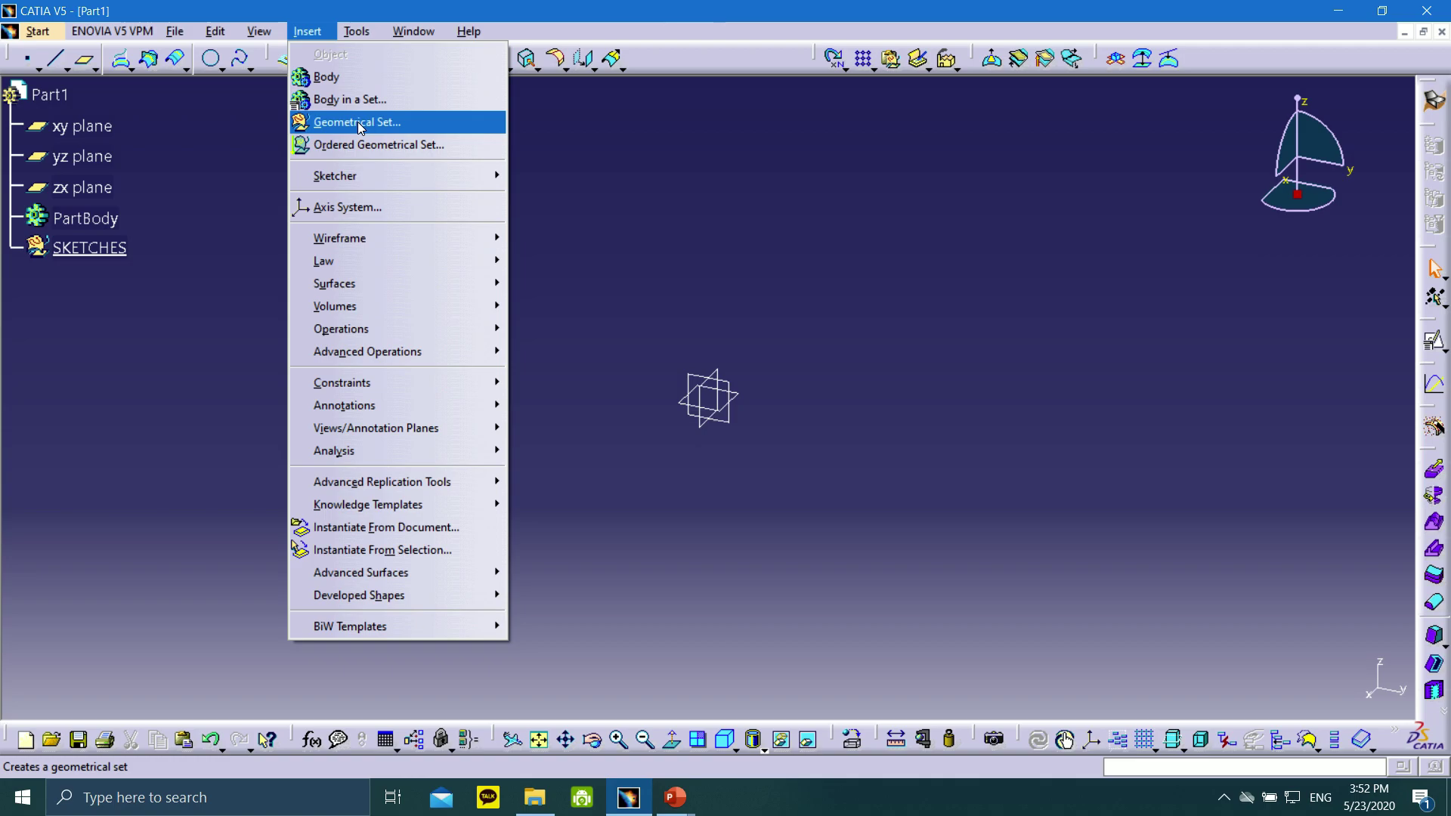
{"action": "left_click", "coordinate": [527, 464]}
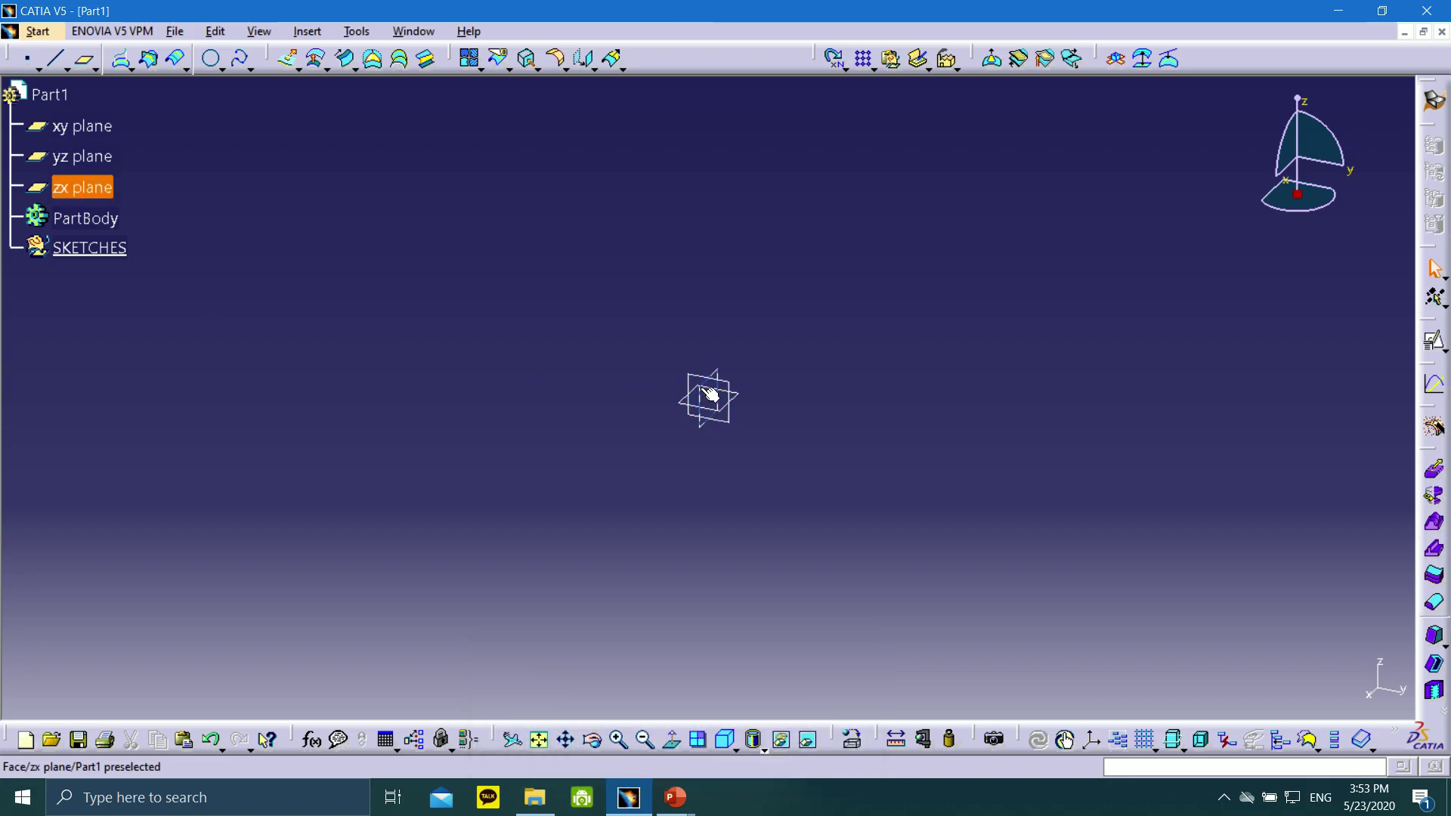
- Select the xy plane, check the Part-3 slide in the PowerPoint slide show for the Sketch.1 dimensions, and return to CATIA
{"action": "left_click", "coordinate": [746, 399]}
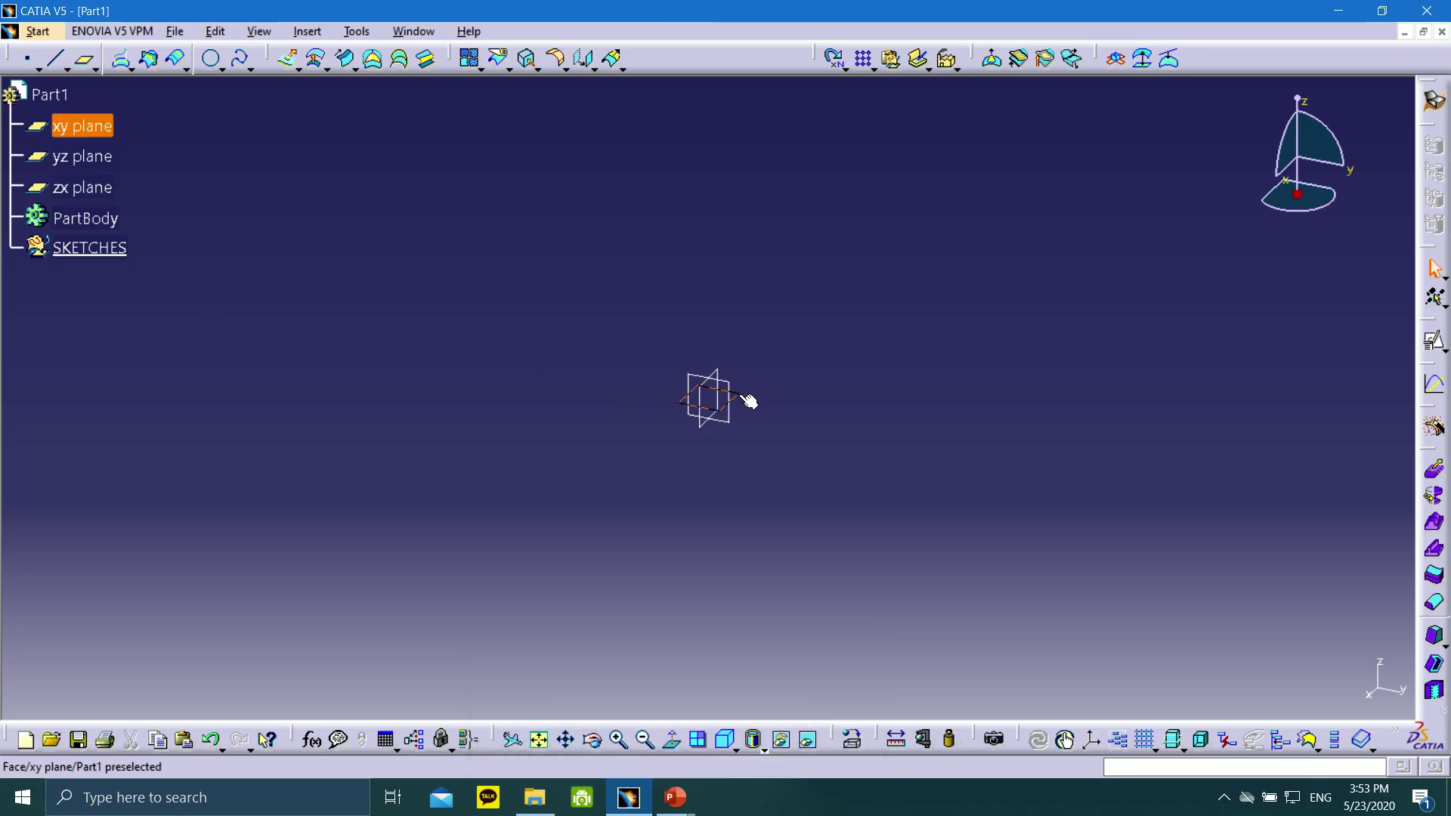
{"action": "mouse_move", "coordinate": [669, 800]}
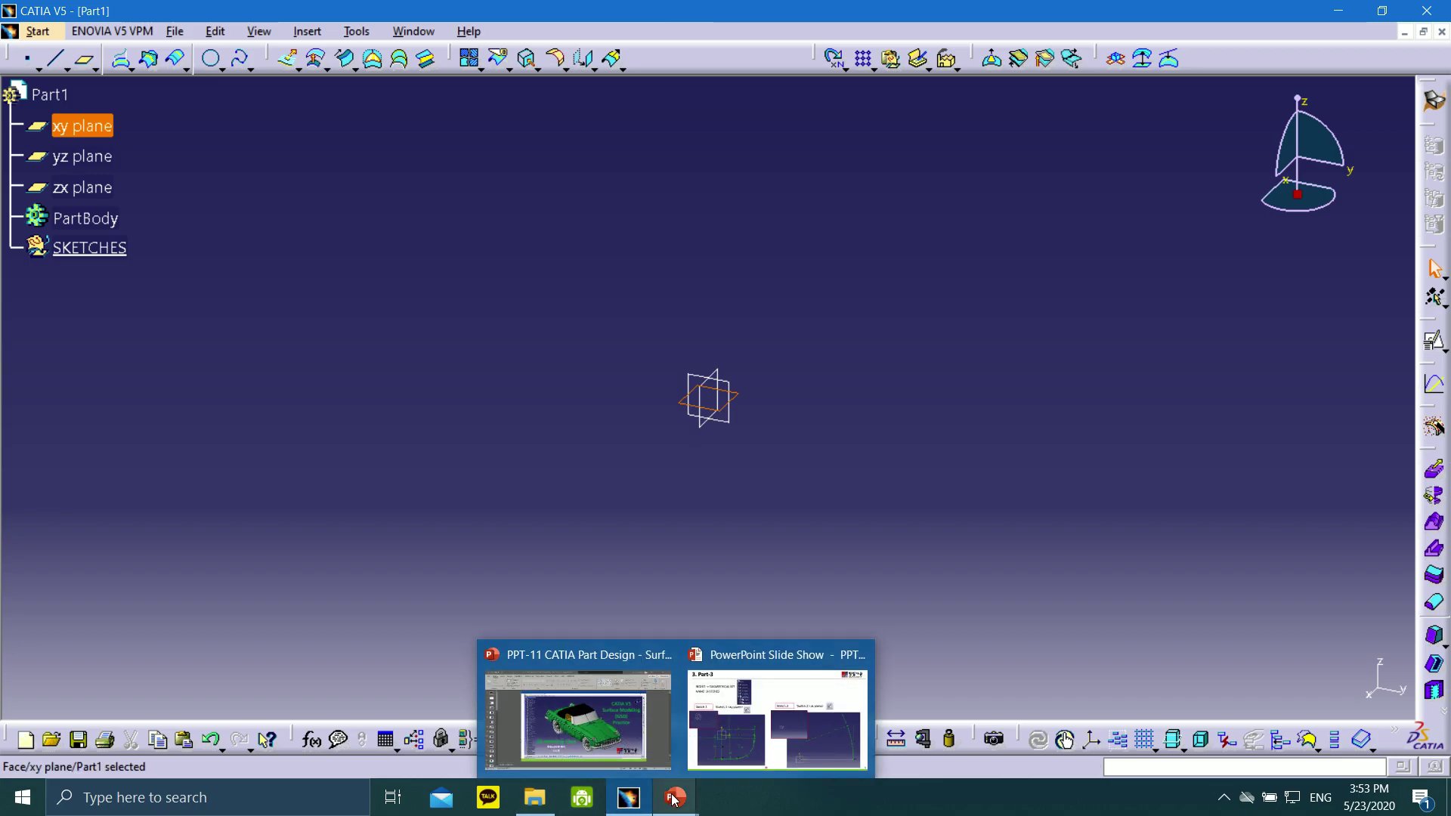
{"action": "left_click", "coordinate": [777, 718]}
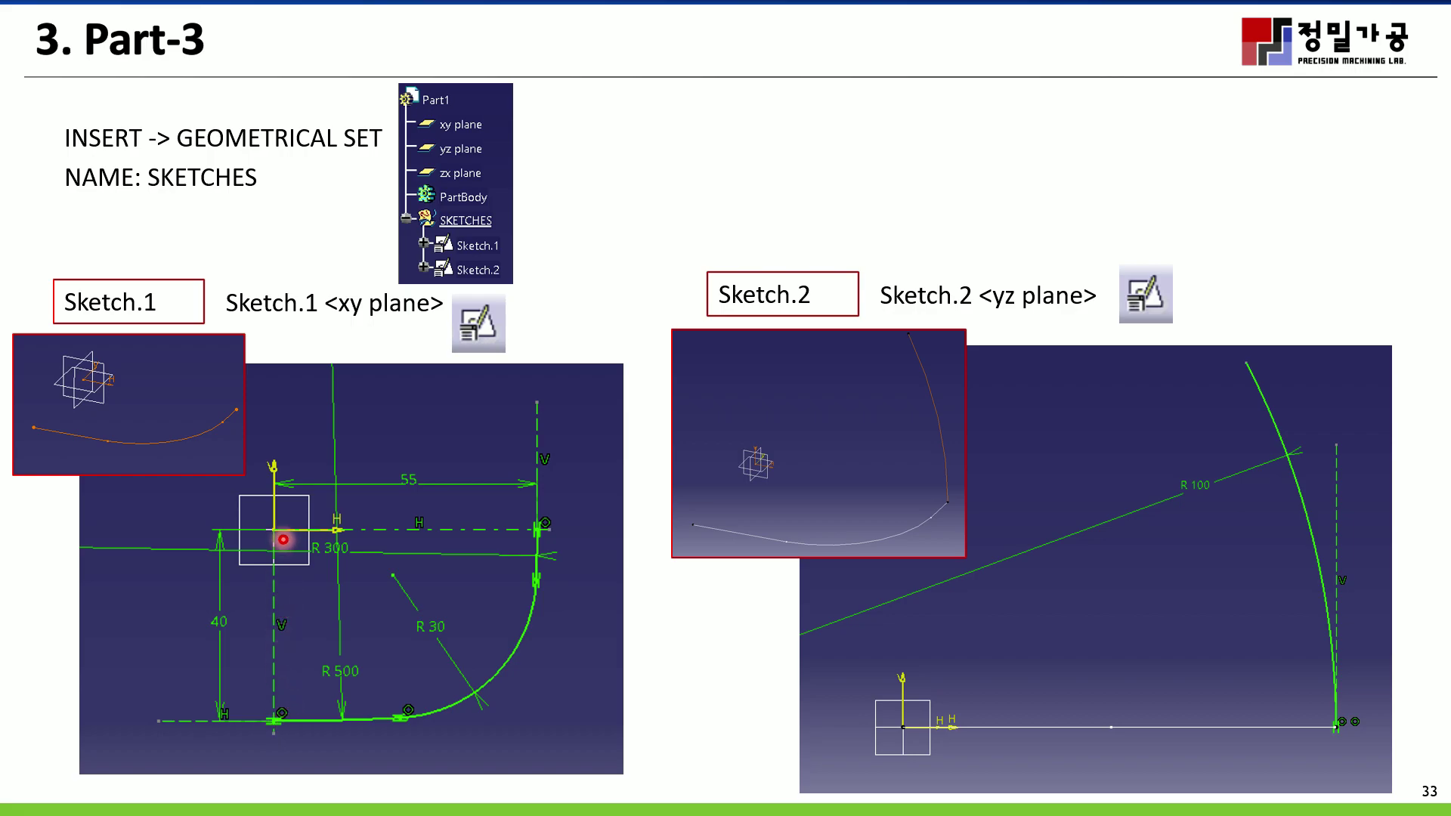
{"action": "key", "text": "super"}
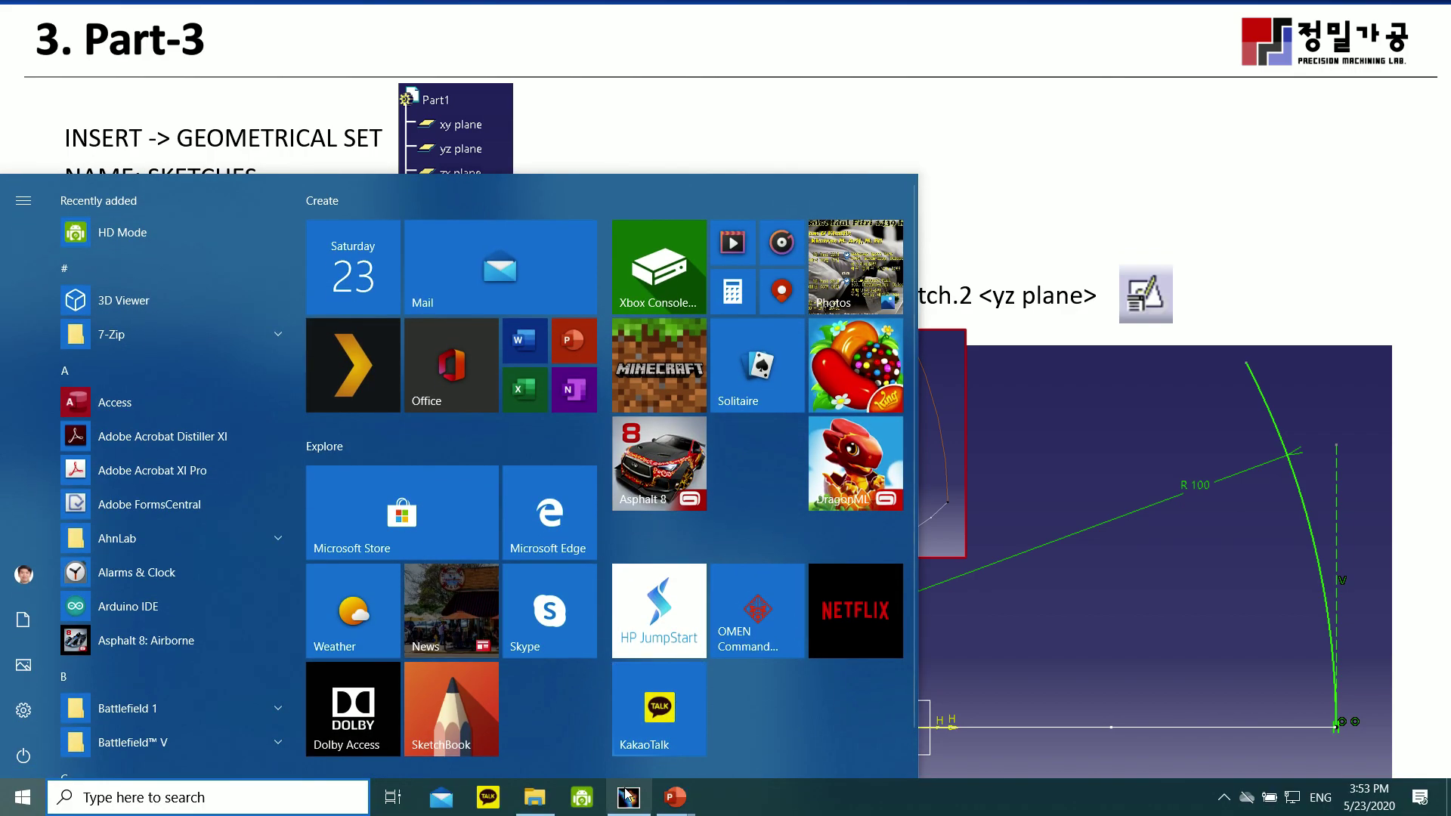
{"action": "left_click", "coordinate": [629, 797]}
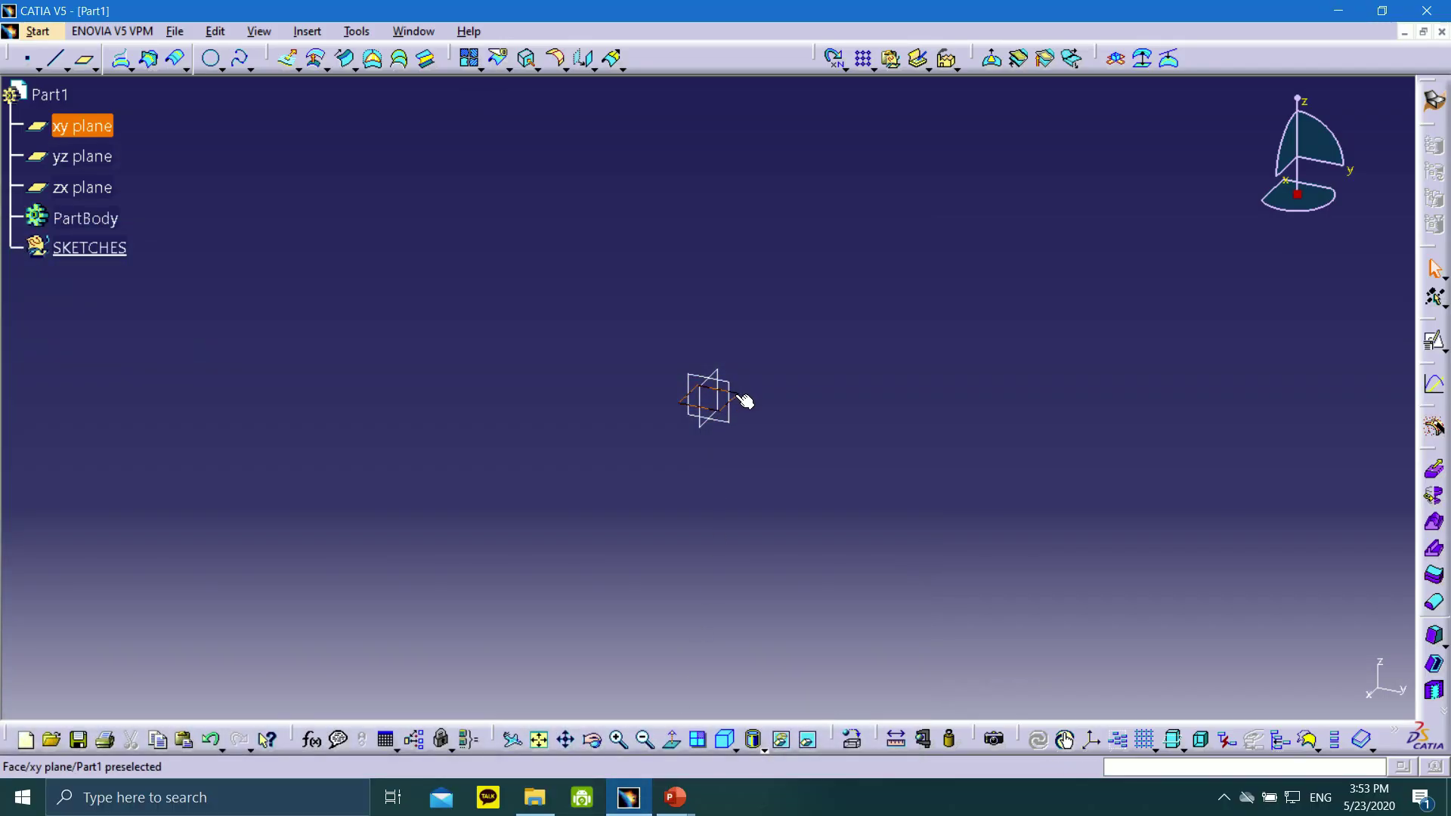
- Reduce the CATIA window and place it beside the Sketch.1 drawing on the slide
{"action": "left_click", "coordinate": [1445, 349]}
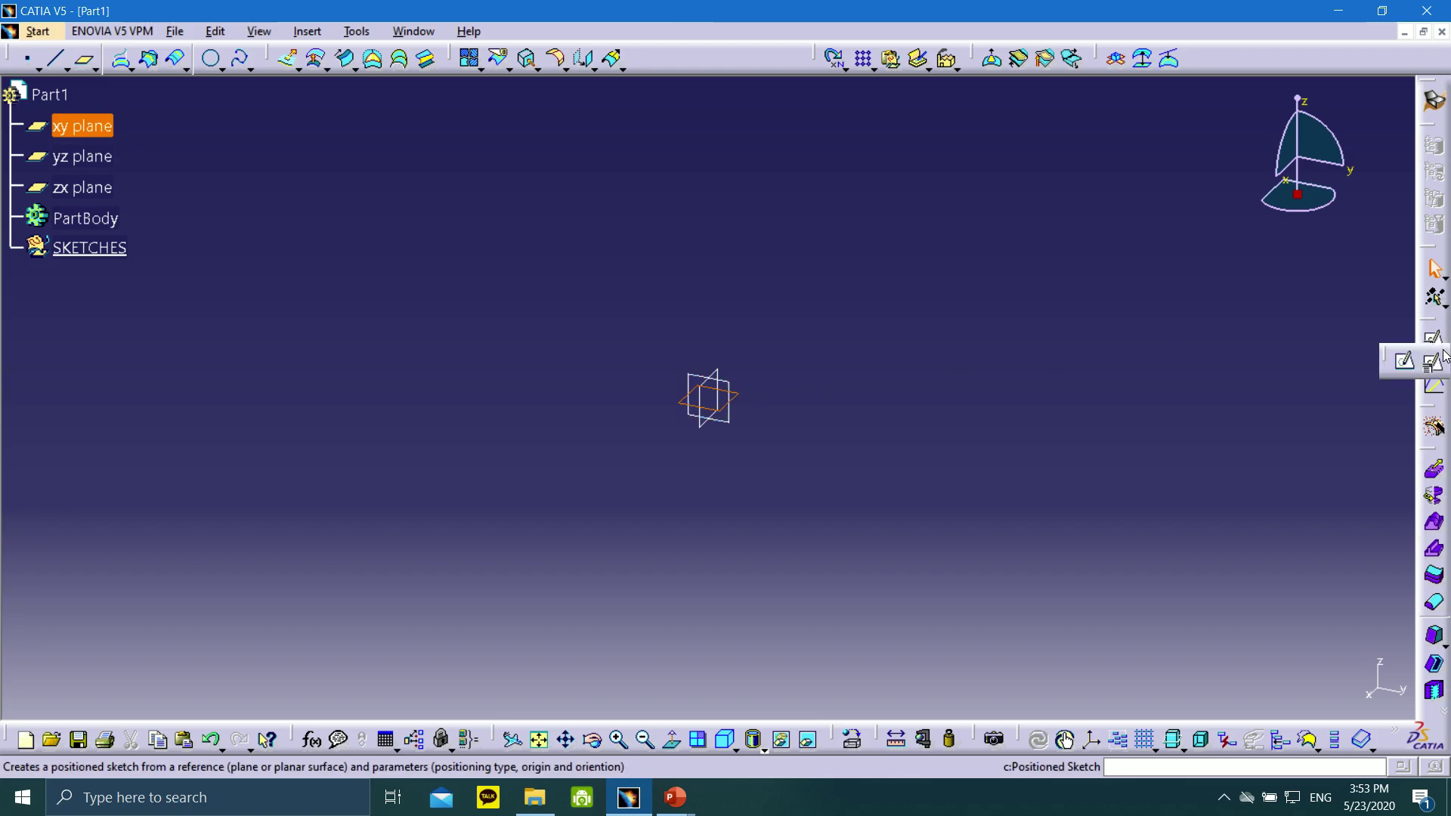
{"action": "left_click", "coordinate": [1381, 10]}
{"action": "mouse_move", "coordinate": [451, 15]}
{"action": "left_mouse_down"}
{"action": "mouse_move", "coordinate": [1190, 42]}
{"action": "mouse_move", "coordinate": [1129, 41]}
{"action": "left_mouse_up"}
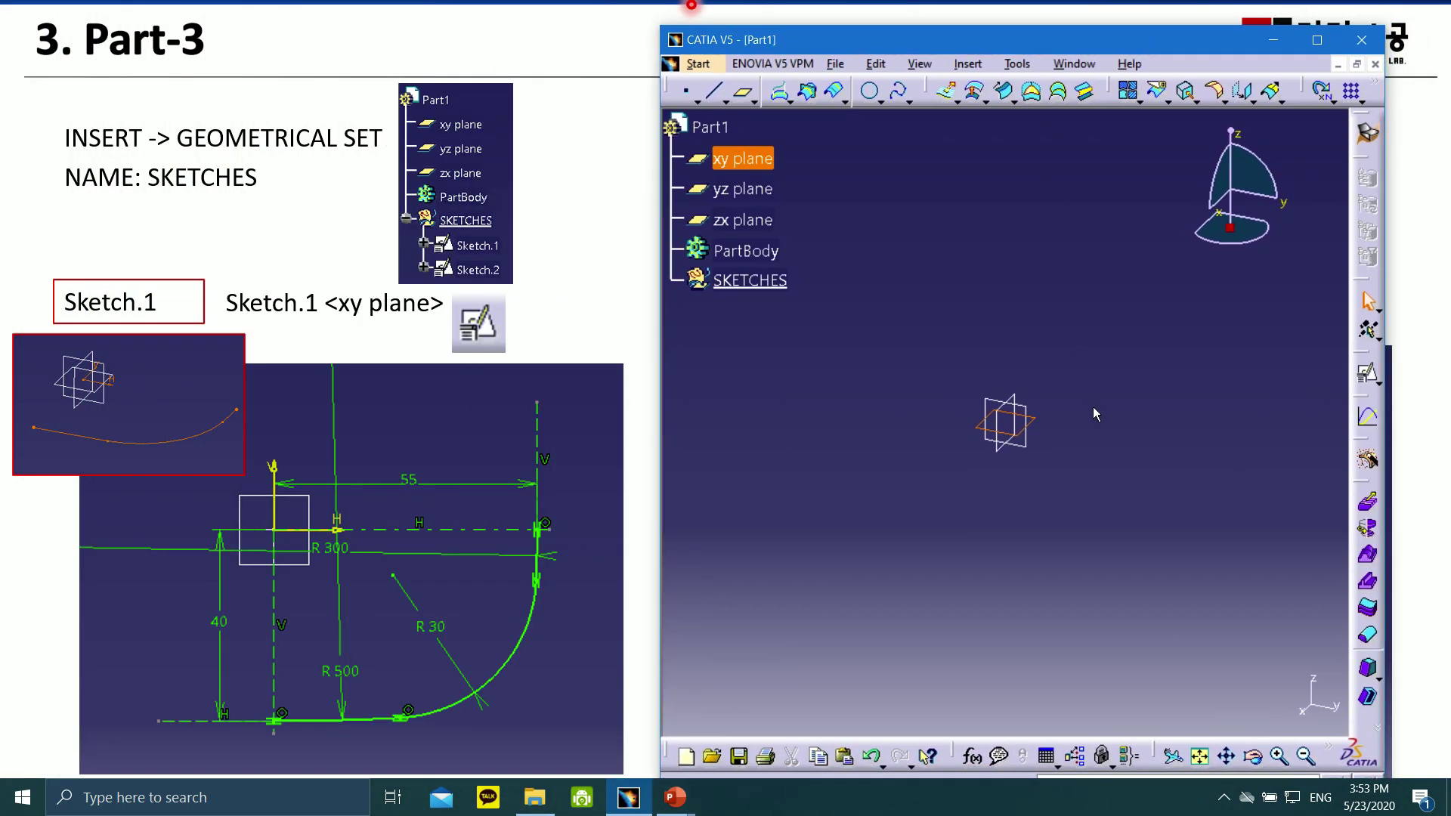
- Create a positioned sketch on the xy plane with the H and V axes swapped and V reversed
{"action": "left_click", "coordinate": [1369, 374]}
{"action": "mouse_move", "coordinate": [1141, 249]}
{"action": "left_mouse_down"}
{"action": "mouse_move", "coordinate": [668, 401]}
{"action": "mouse_move", "coordinate": [768, 304]}
{"action": "mouse_move", "coordinate": [865, 316]}
{"action": "left_mouse_up"}
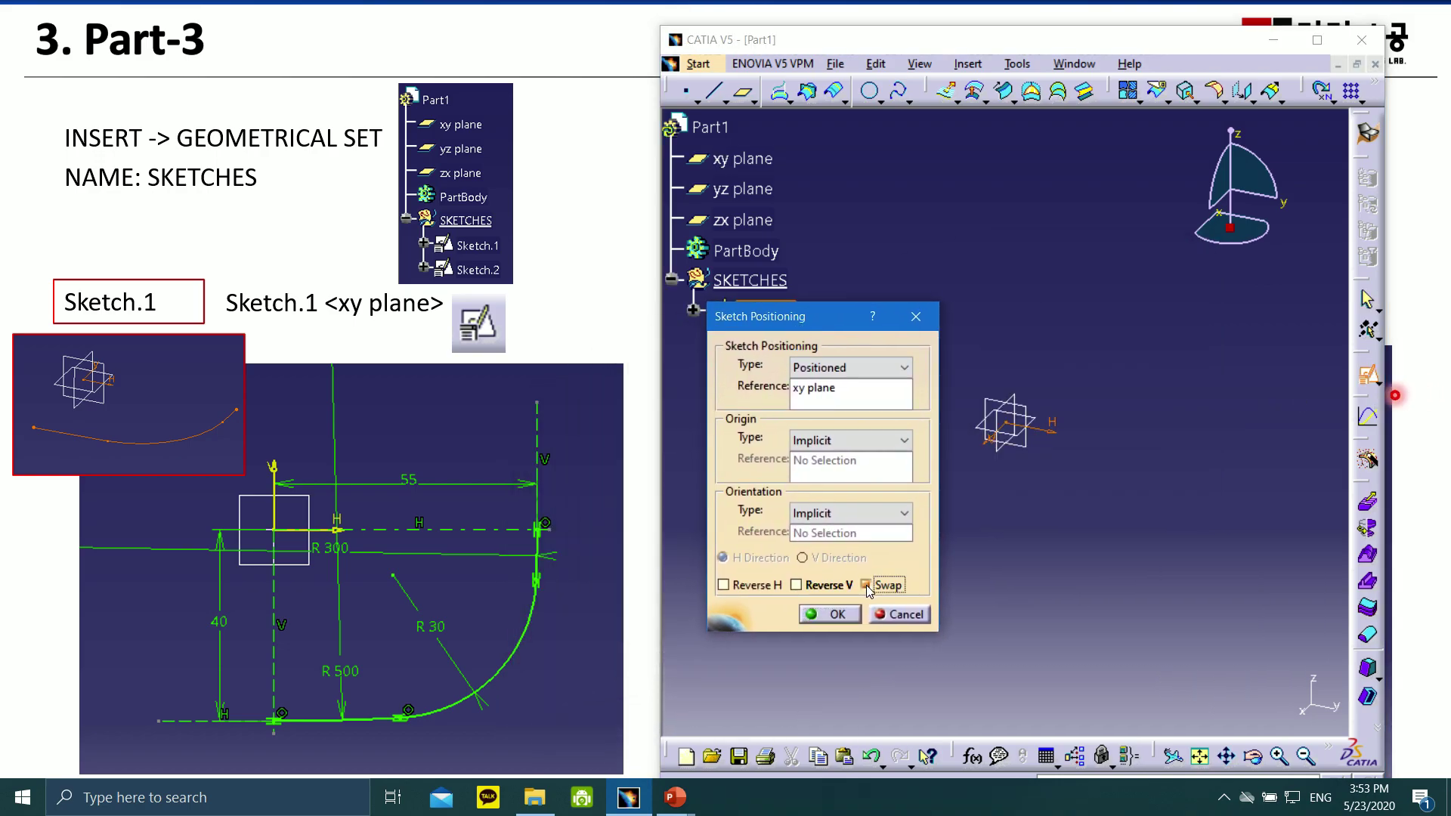
{"action": "left_click", "coordinate": [834, 614]}
{"action": "middle_click_drag", "start_coordinate": [1205, 442], "coordinate": [1149, 474]}
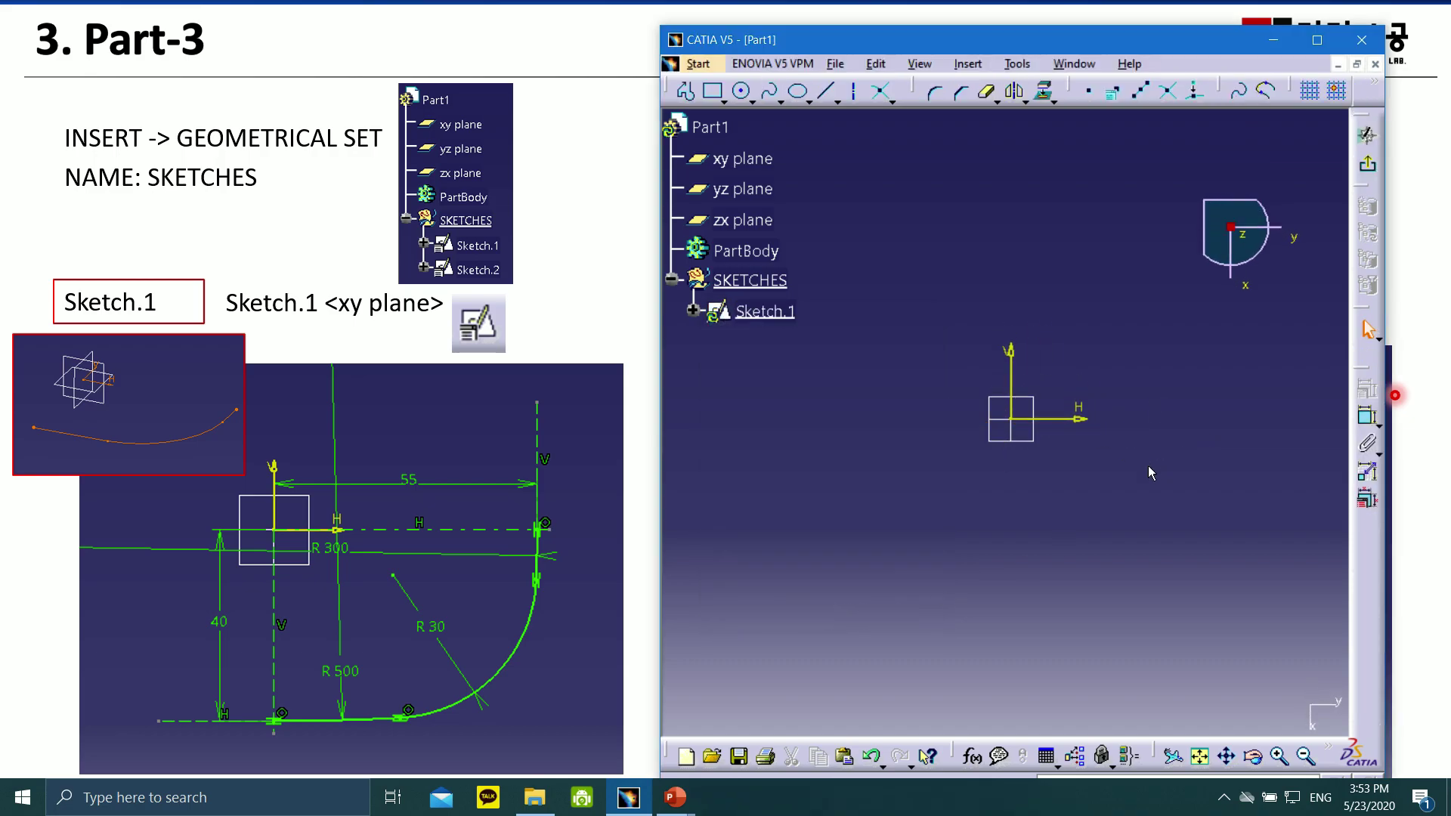
- Draw a horizontal axis from the origin along H and a vertical axis from the origin downward
{"action": "left_click", "coordinate": [853, 91]}
{"action": "left_click", "coordinate": [1012, 419]}
{"action": "left_click", "coordinate": [1317, 420]}
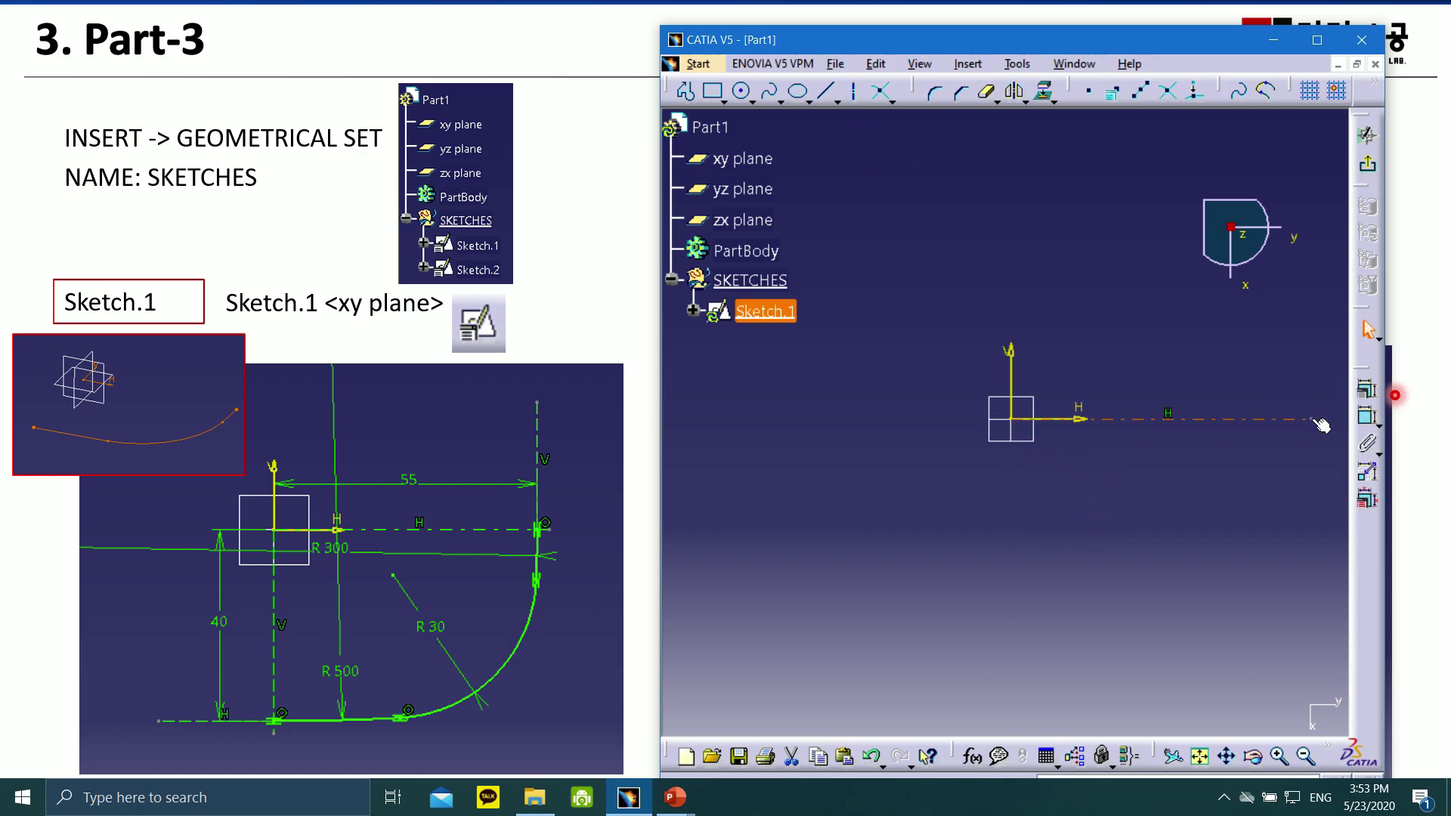
{"action": "left_click", "coordinate": [856, 94]}
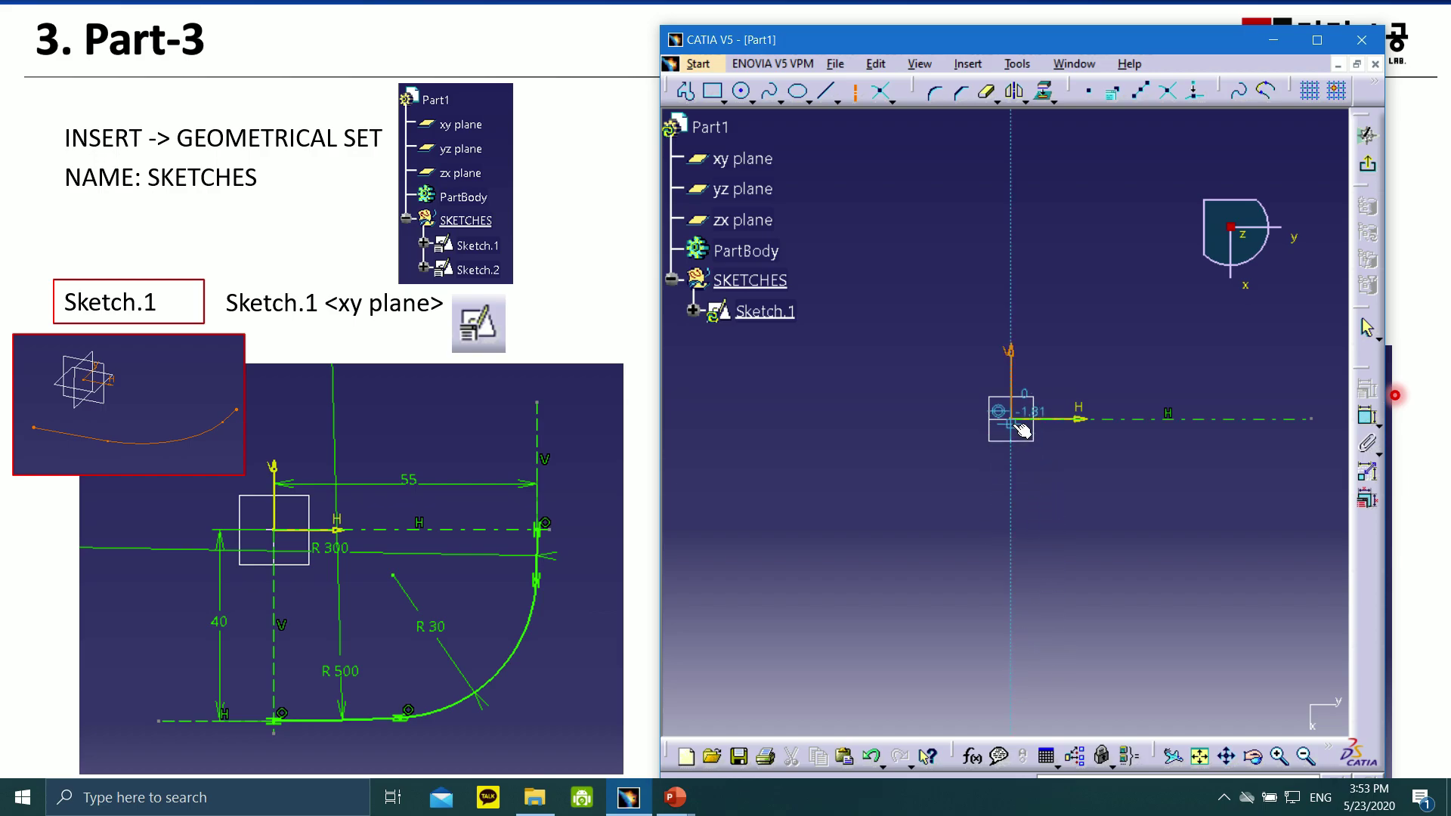
{"action": "left_click", "coordinate": [1012, 421]}
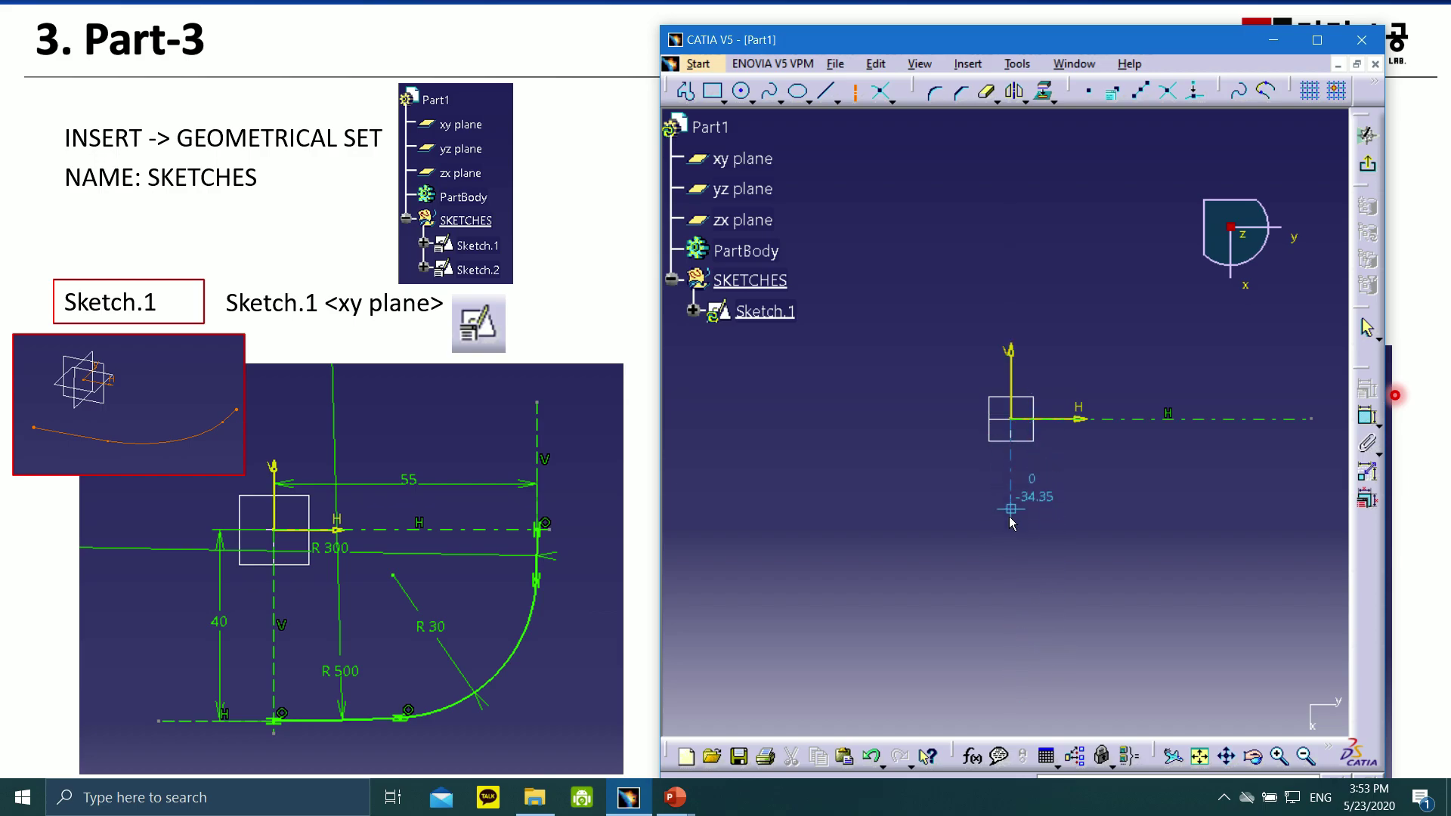
{"action": "left_click", "coordinate": [1012, 662]}
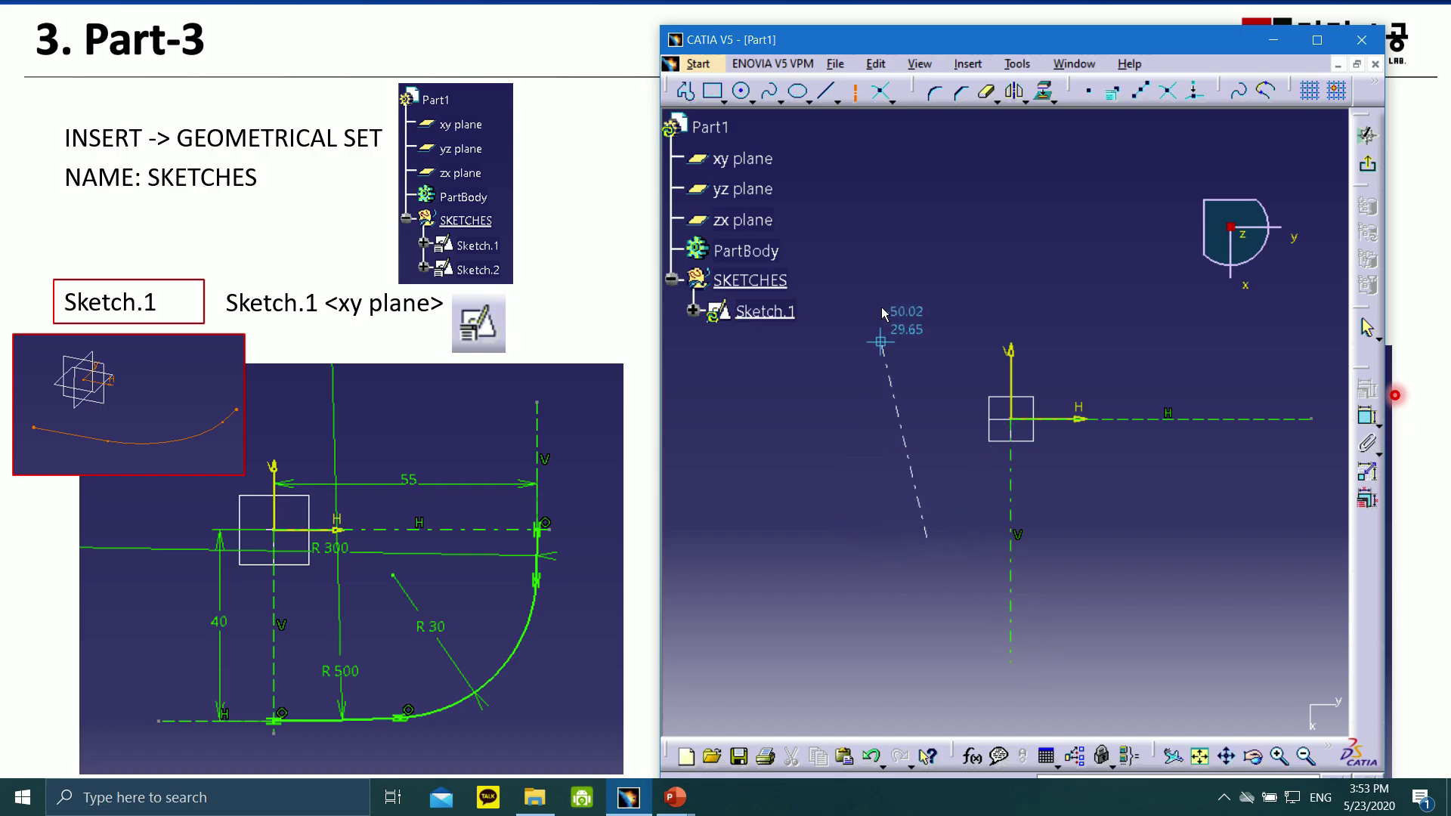
- Sketch a three-point arc from the vertical axis about 81 mm below the origin to about (36, -77)
{"action": "left_click", "coordinate": [751, 97]}
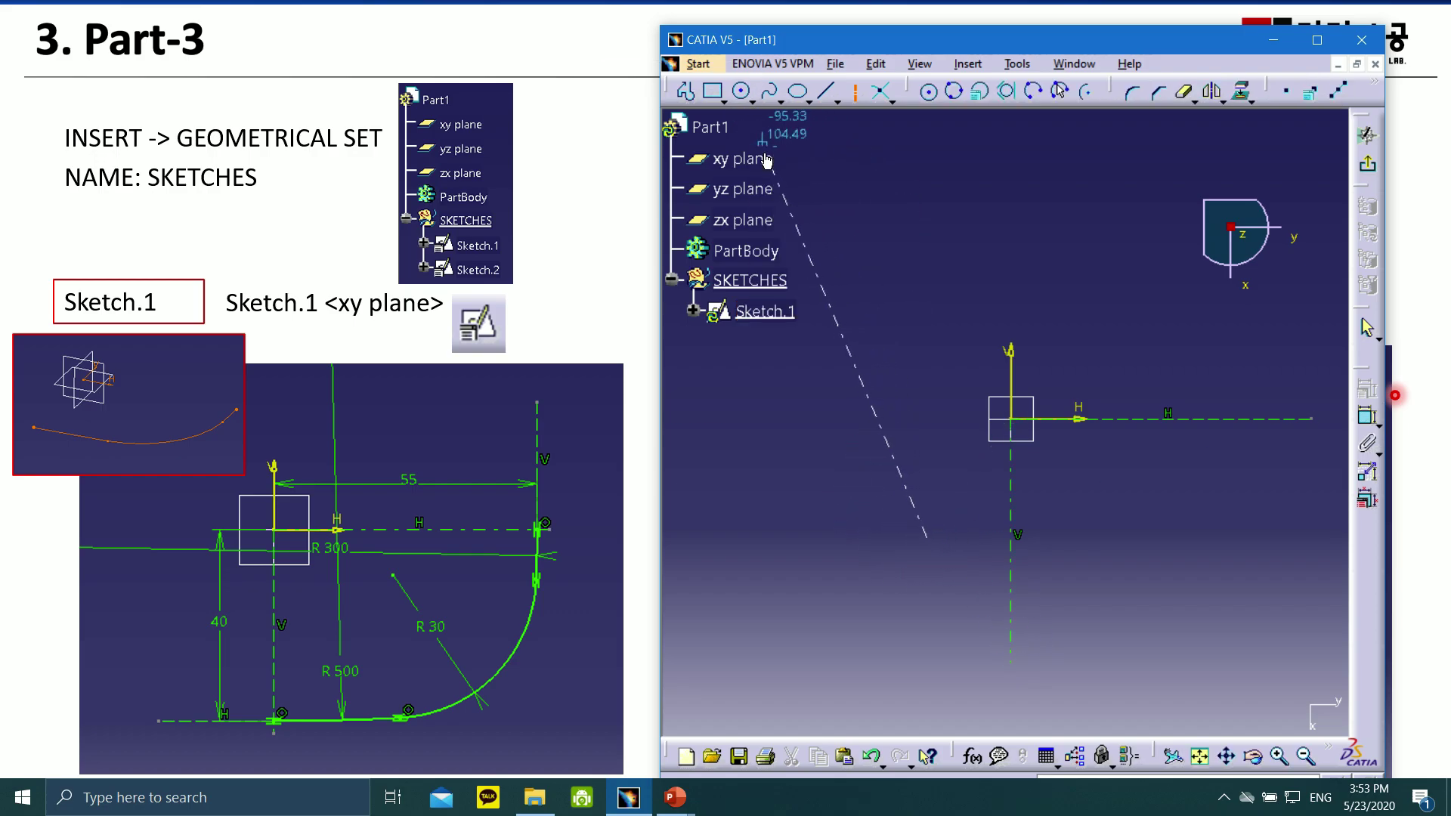
{"action": "left_click", "coordinate": [750, 103]}
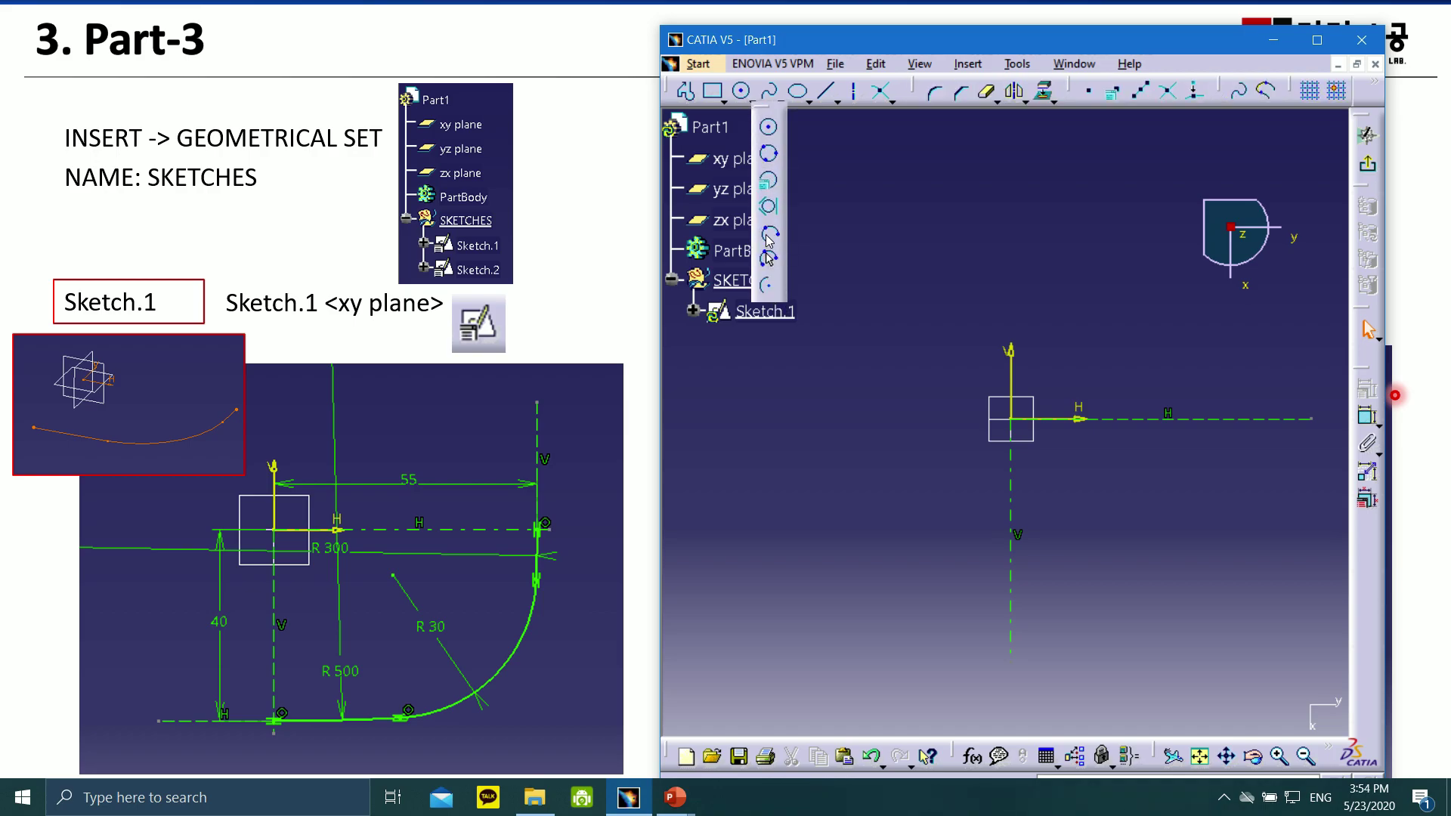
{"action": "left_click", "coordinate": [766, 234]}
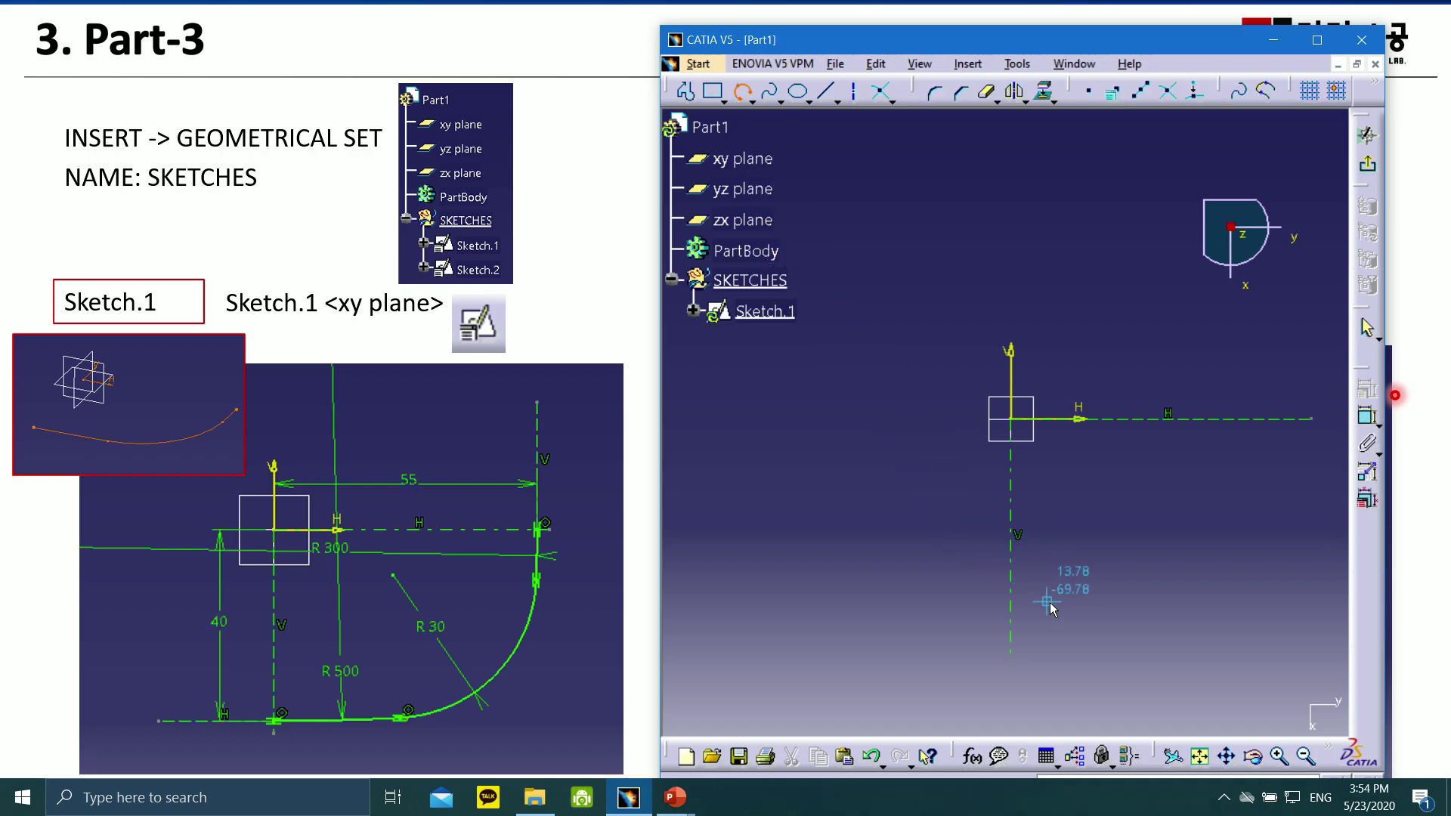
{"action": "left_click", "coordinate": [1011, 631]}
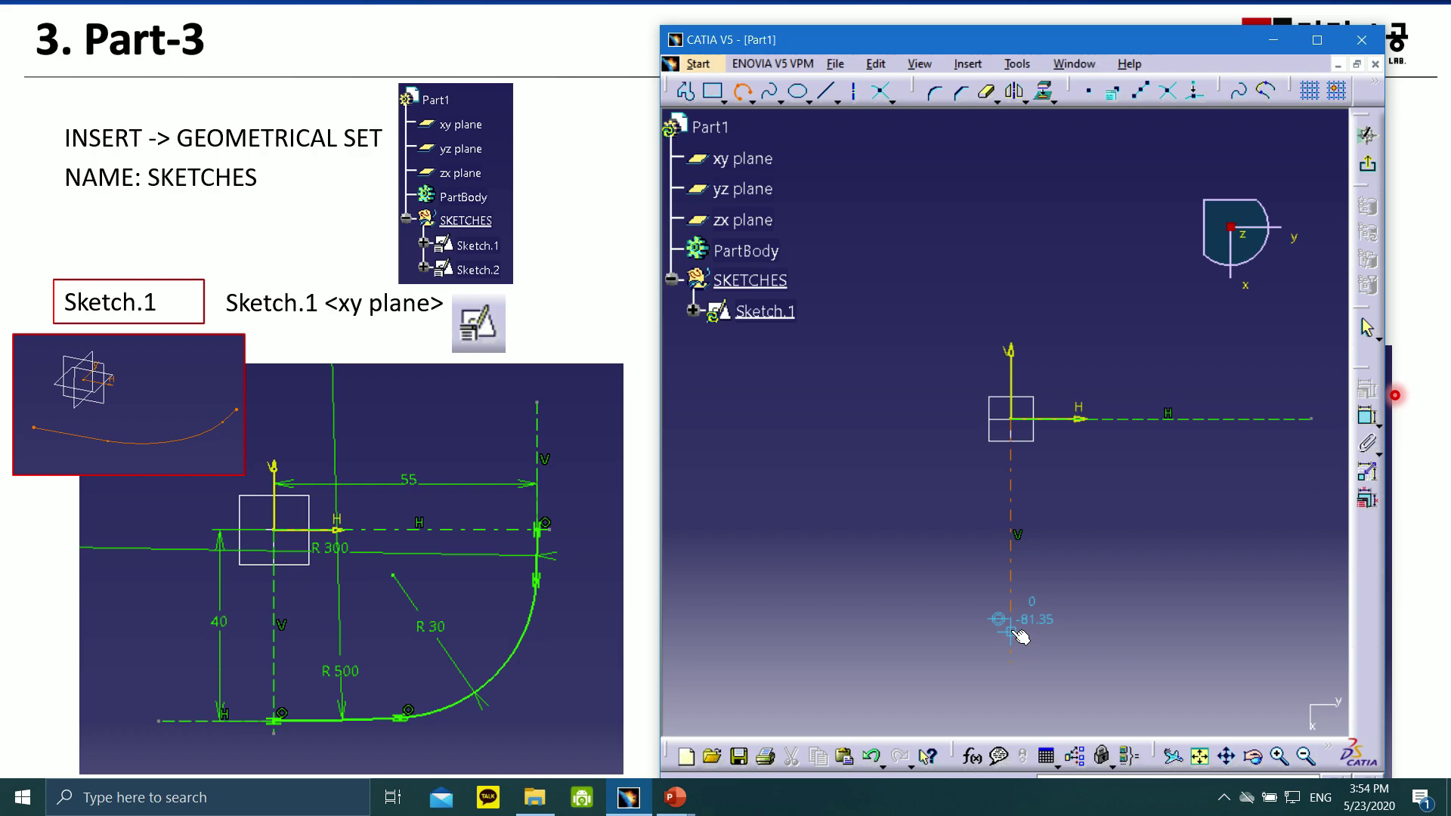
{"action": "left_click", "coordinate": [1054, 630]}
{"action": "left_click", "coordinate": [1101, 623]}
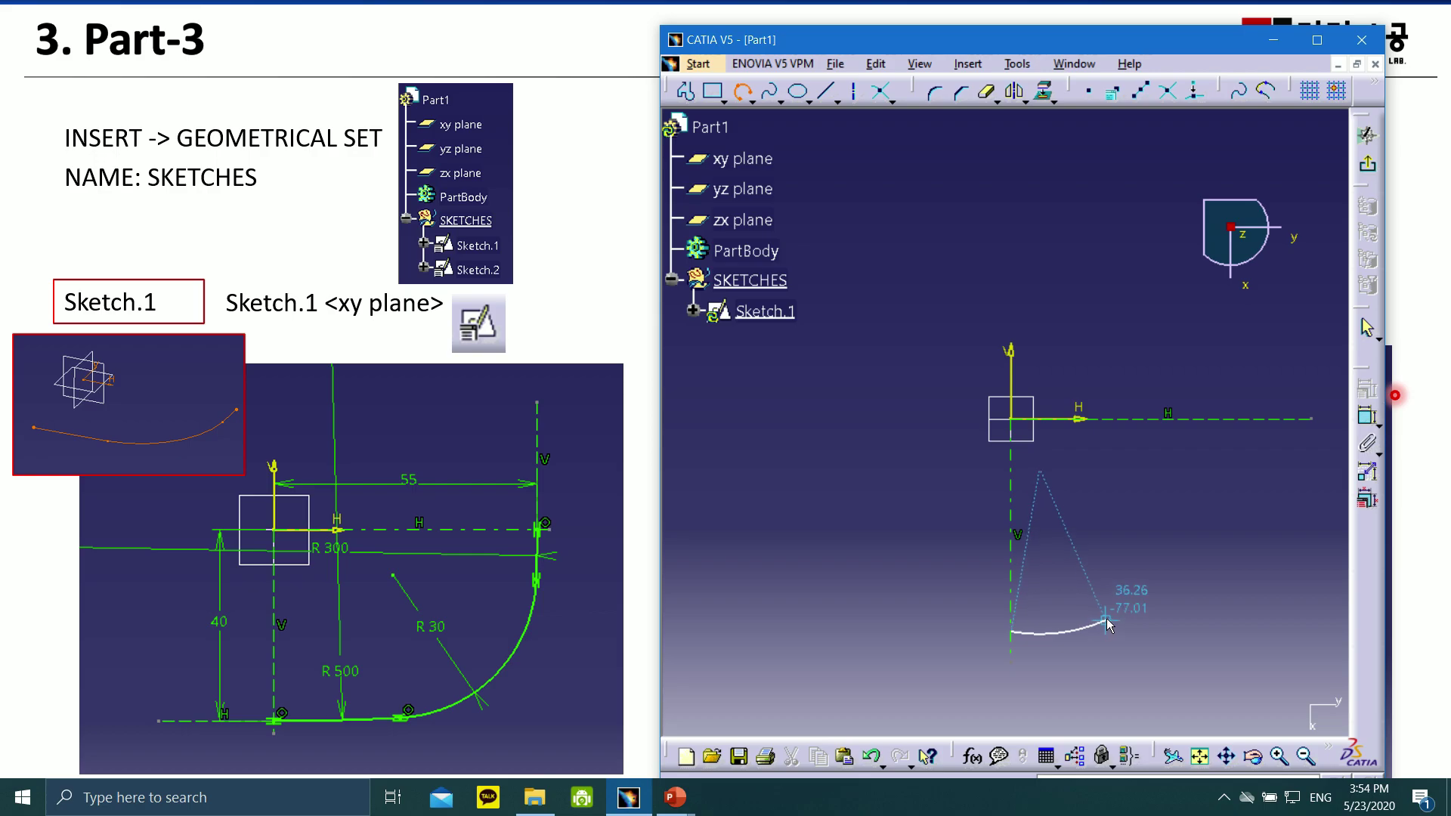
- Sketch a second three-point arc from the horizontal axis about 105 mm from the origin, bulging outward, to about (98, -33)
{"action": "left_click", "coordinate": [743, 91]}
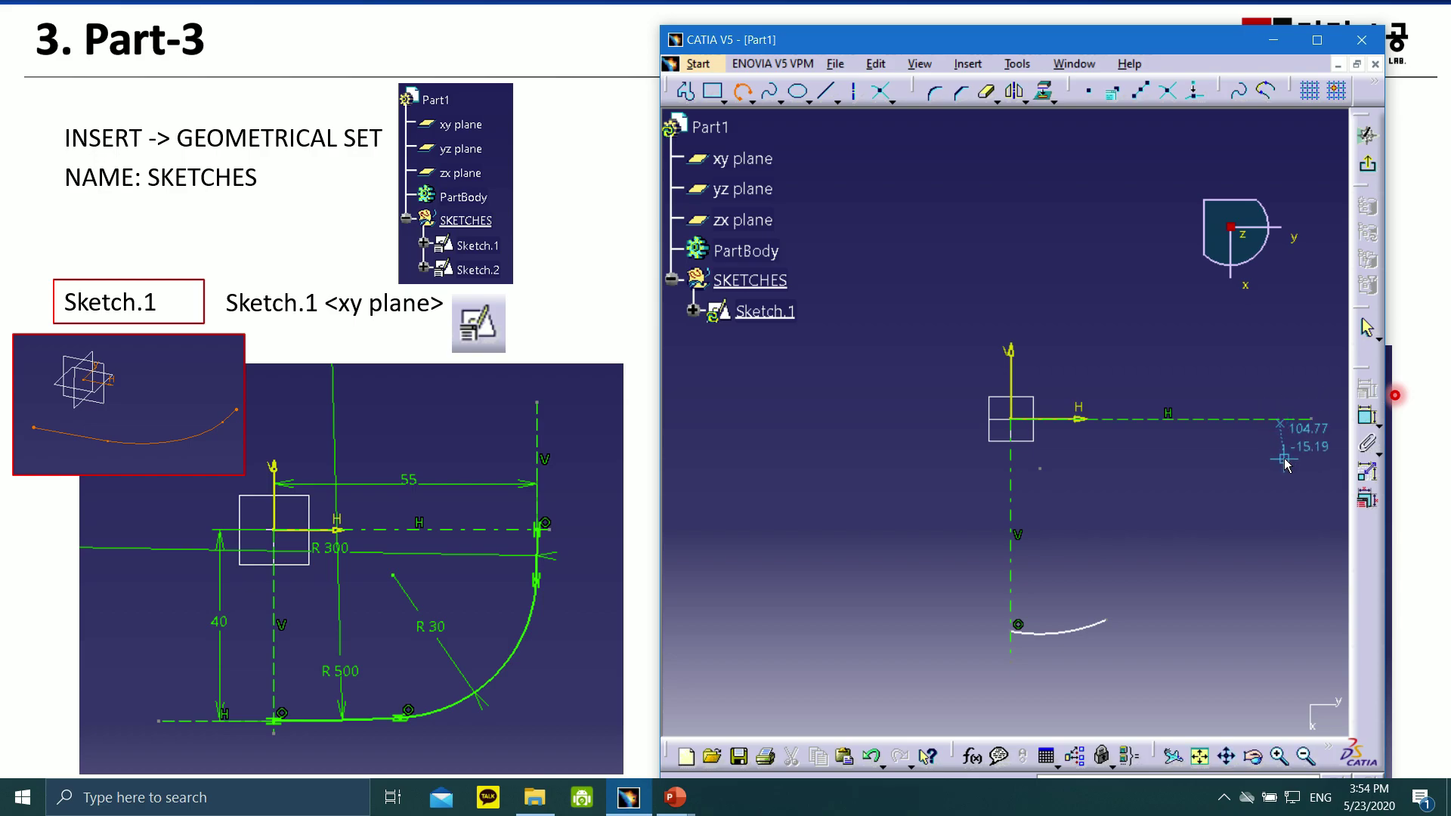
{"action": "key", "text": "Escape"}
{"action": "left_click", "coordinate": [741, 90]}
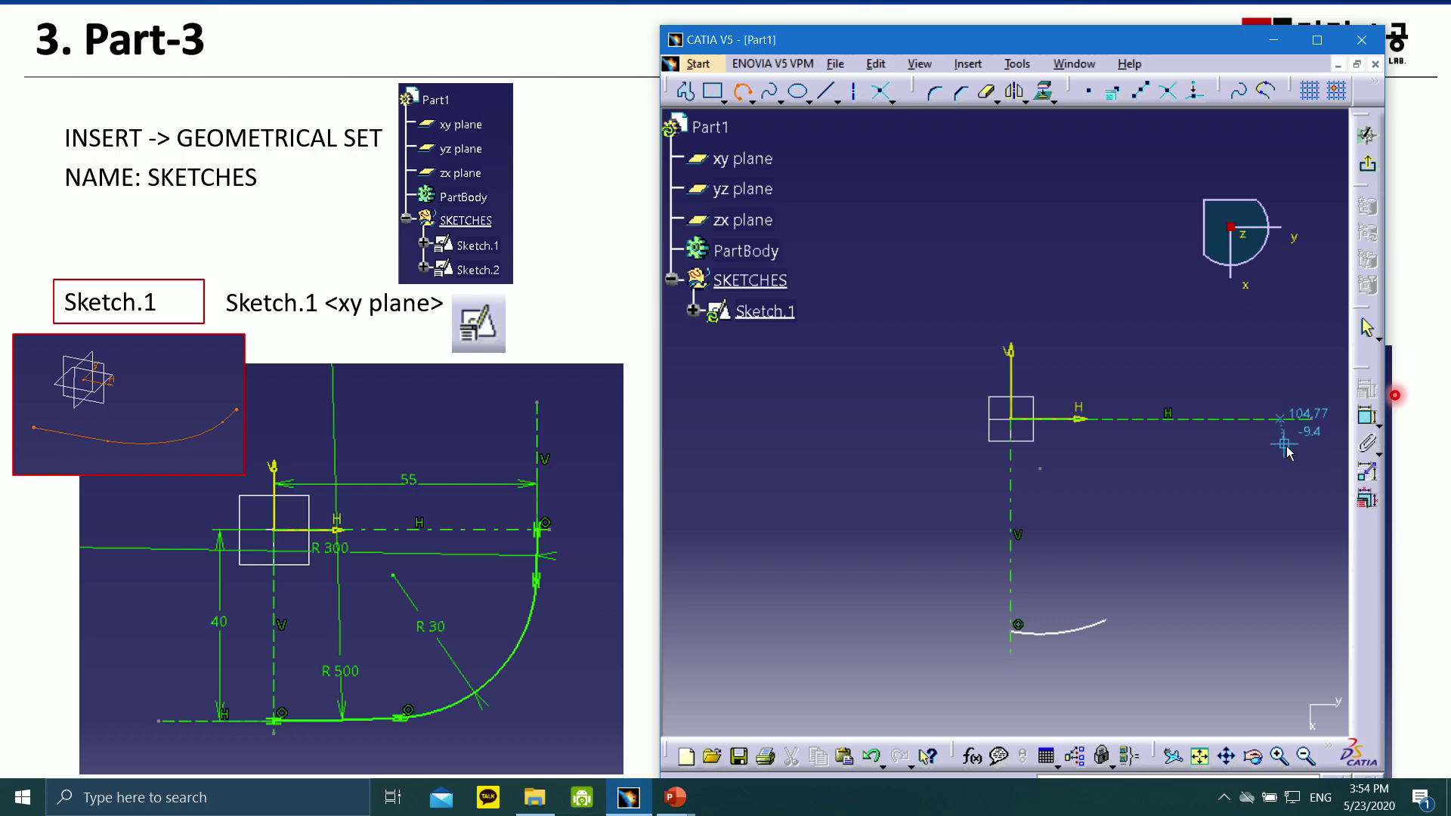
{"action": "left_click", "coordinate": [1280, 418]}
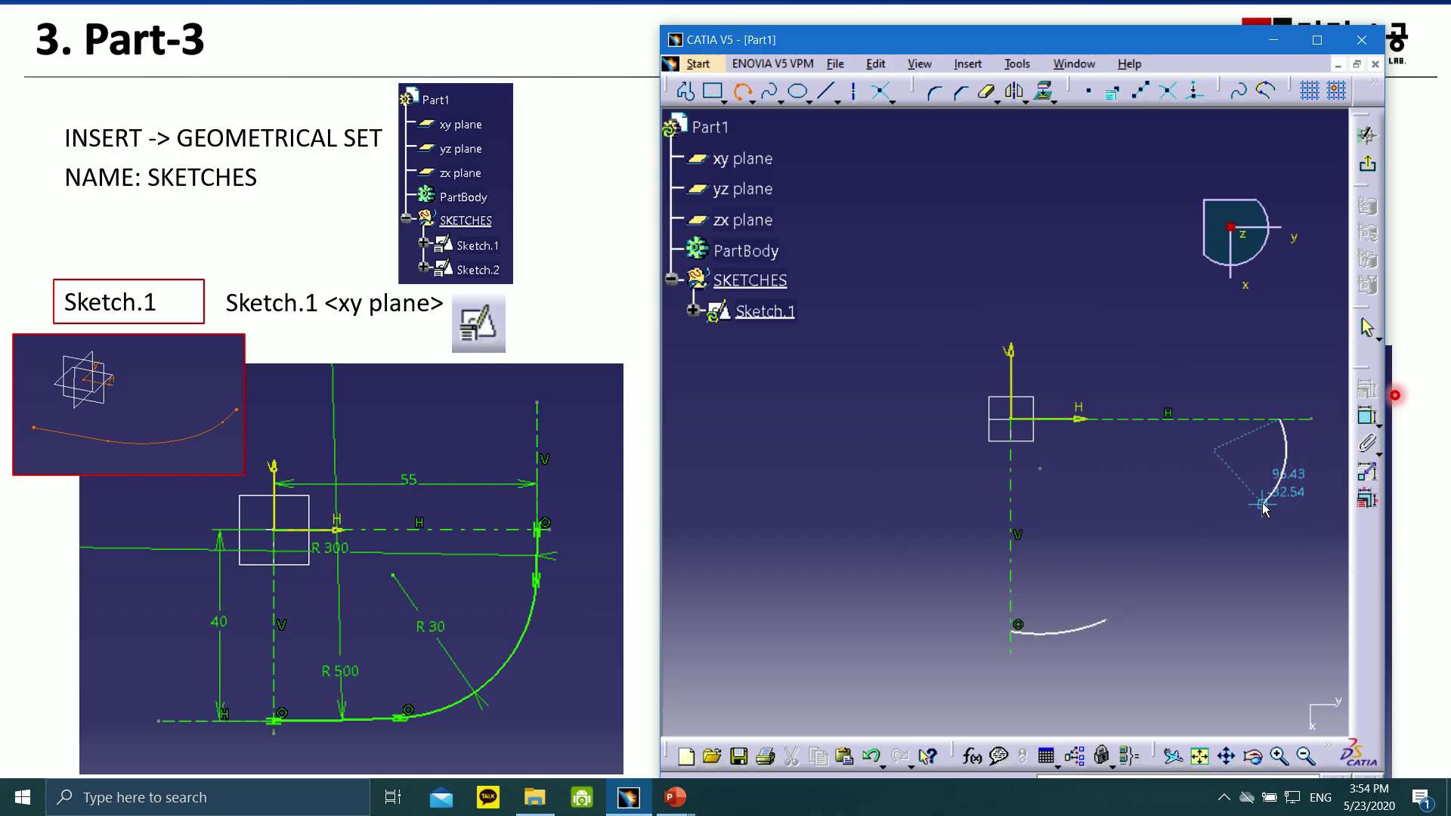
{"action": "left_click", "coordinate": [1262, 505]}
- Dimension the radius of the lower arc and set it to 500 mm
{"action": "left_click", "coordinate": [1369, 418]}
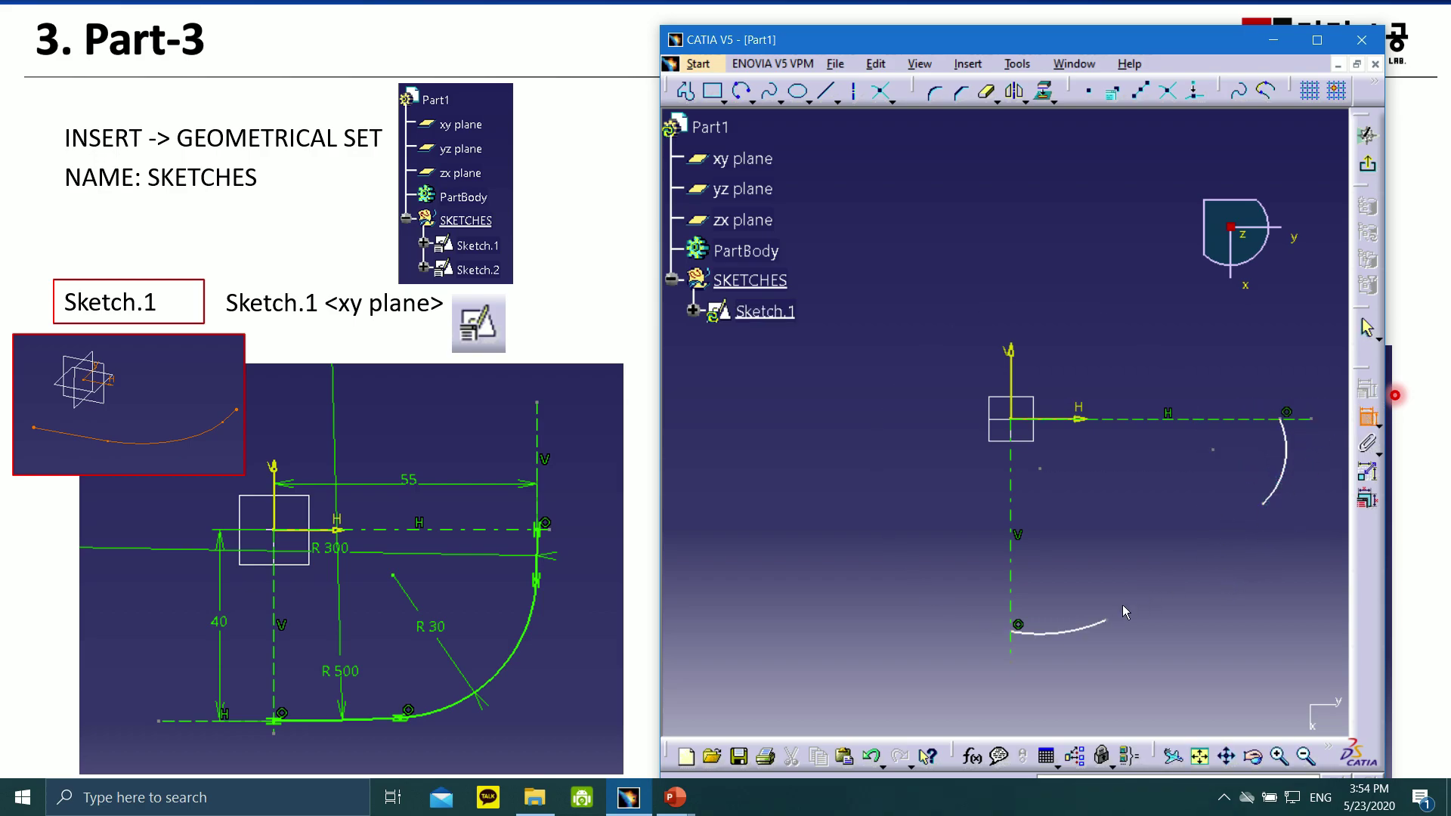
{"action": "left_click", "coordinate": [1089, 628]}
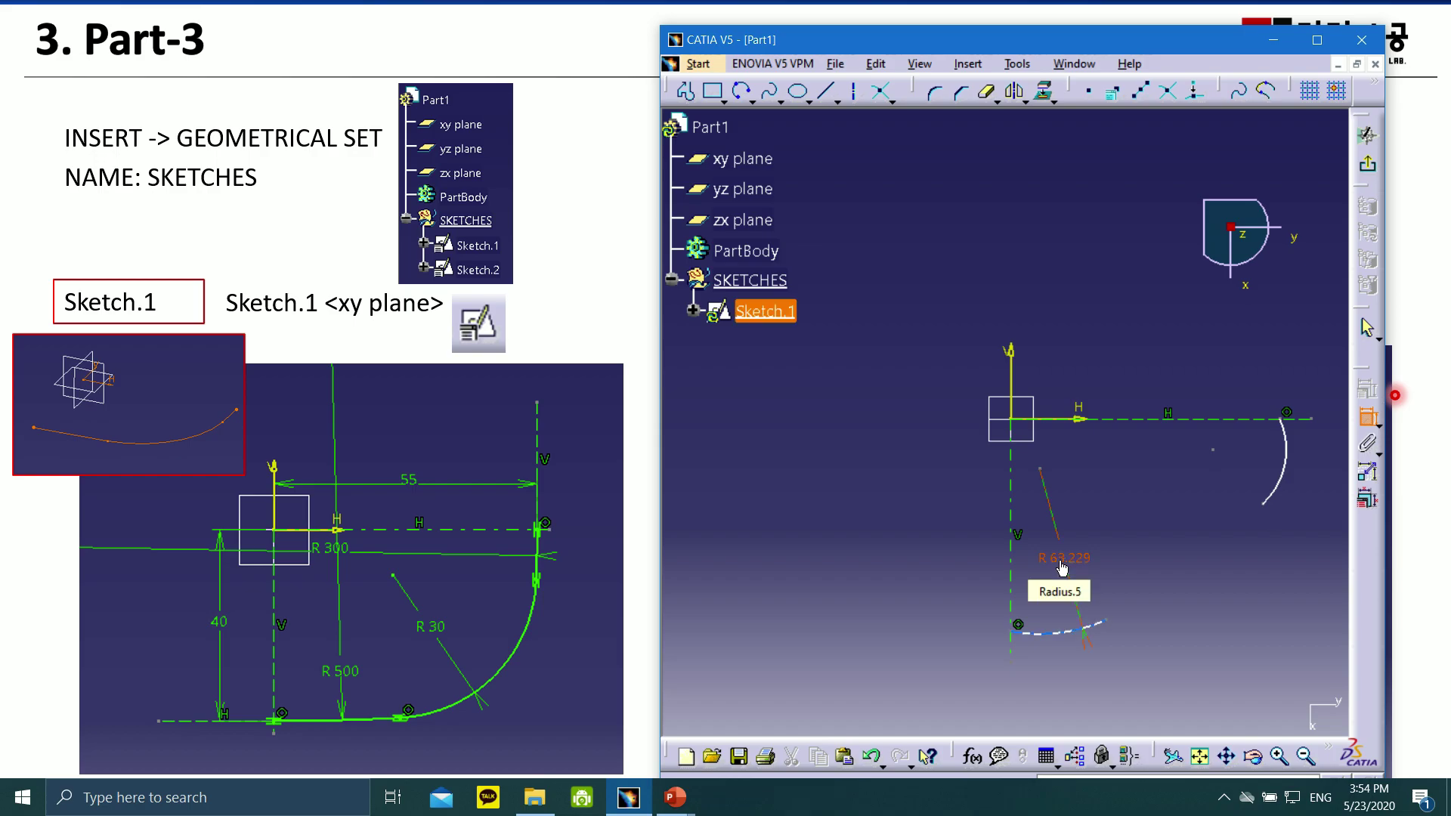
{"action": "left_click", "coordinate": [1061, 567]}
{"action": "double_click", "coordinate": [1062, 567]}
{"action": "type", "text": "500"}
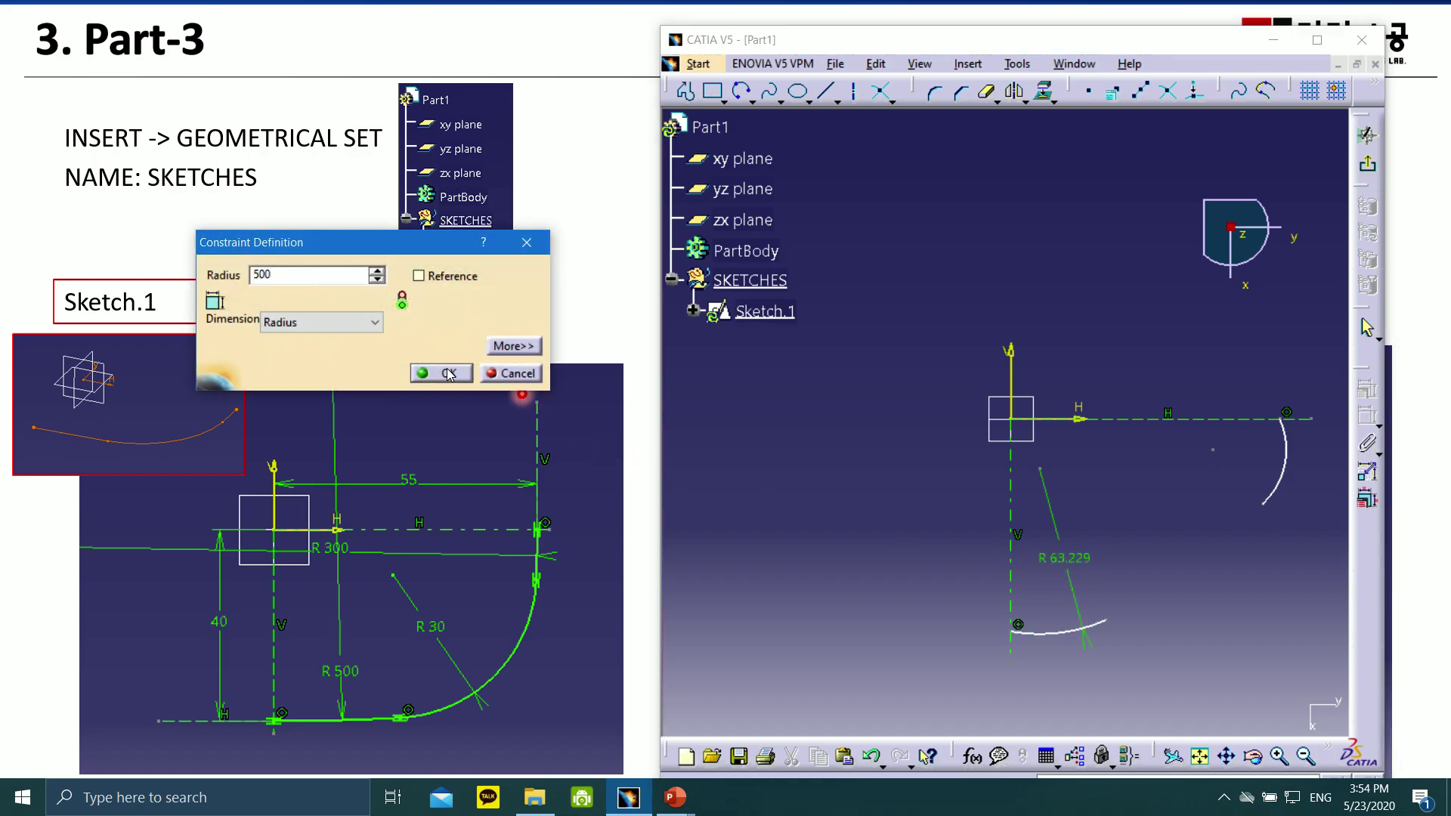
{"action": "key", "text": "Return"}
- Shorten the R 500 arc by moving its free end back toward the vertical axis
{"action": "middle_click_drag", "start_coordinate": [1291, 542], "coordinate": [819, 477]}
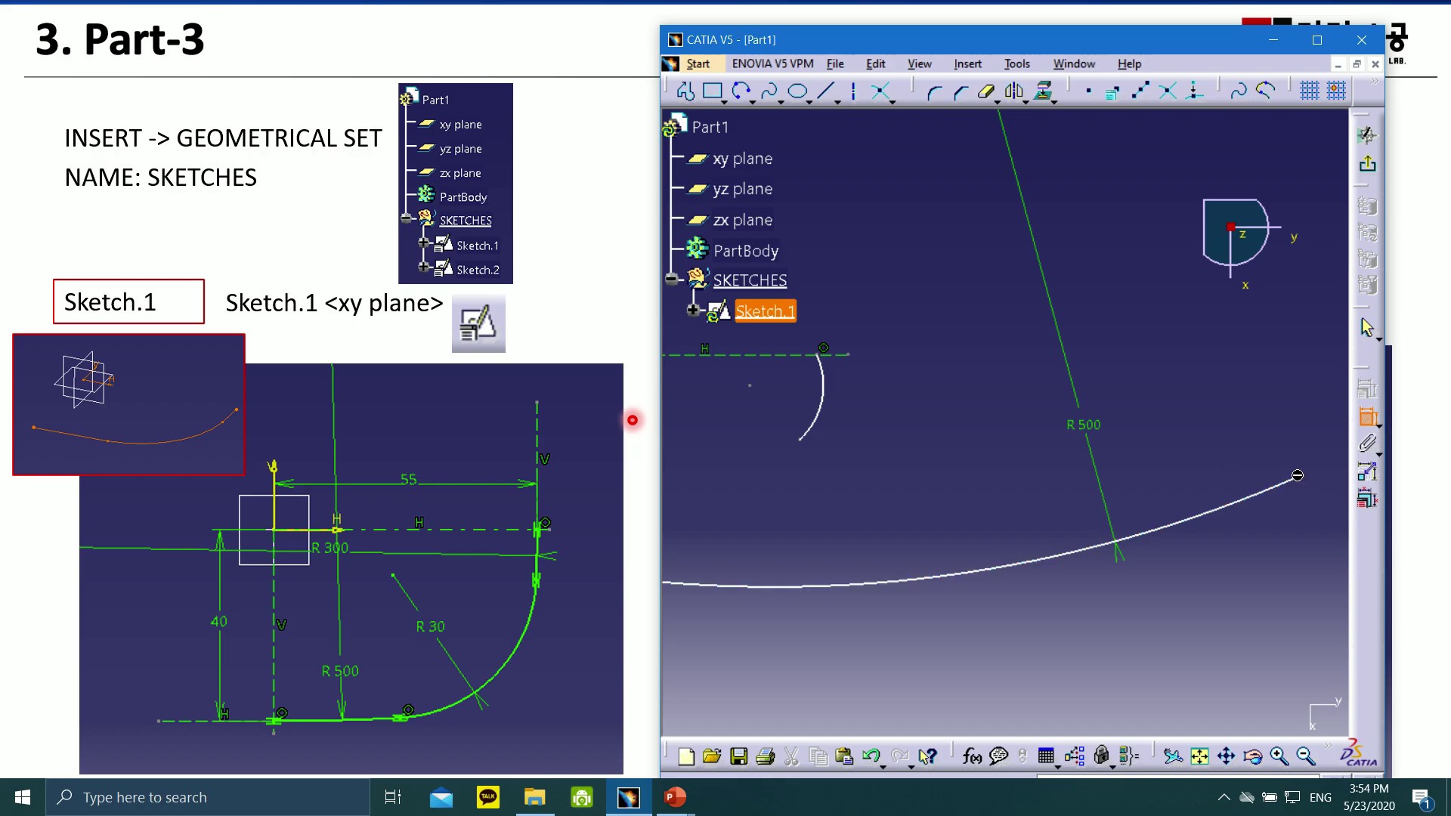
{"action": "middle_click_drag", "start_coordinate": [1098, 330], "coordinate": [1109, 374]}
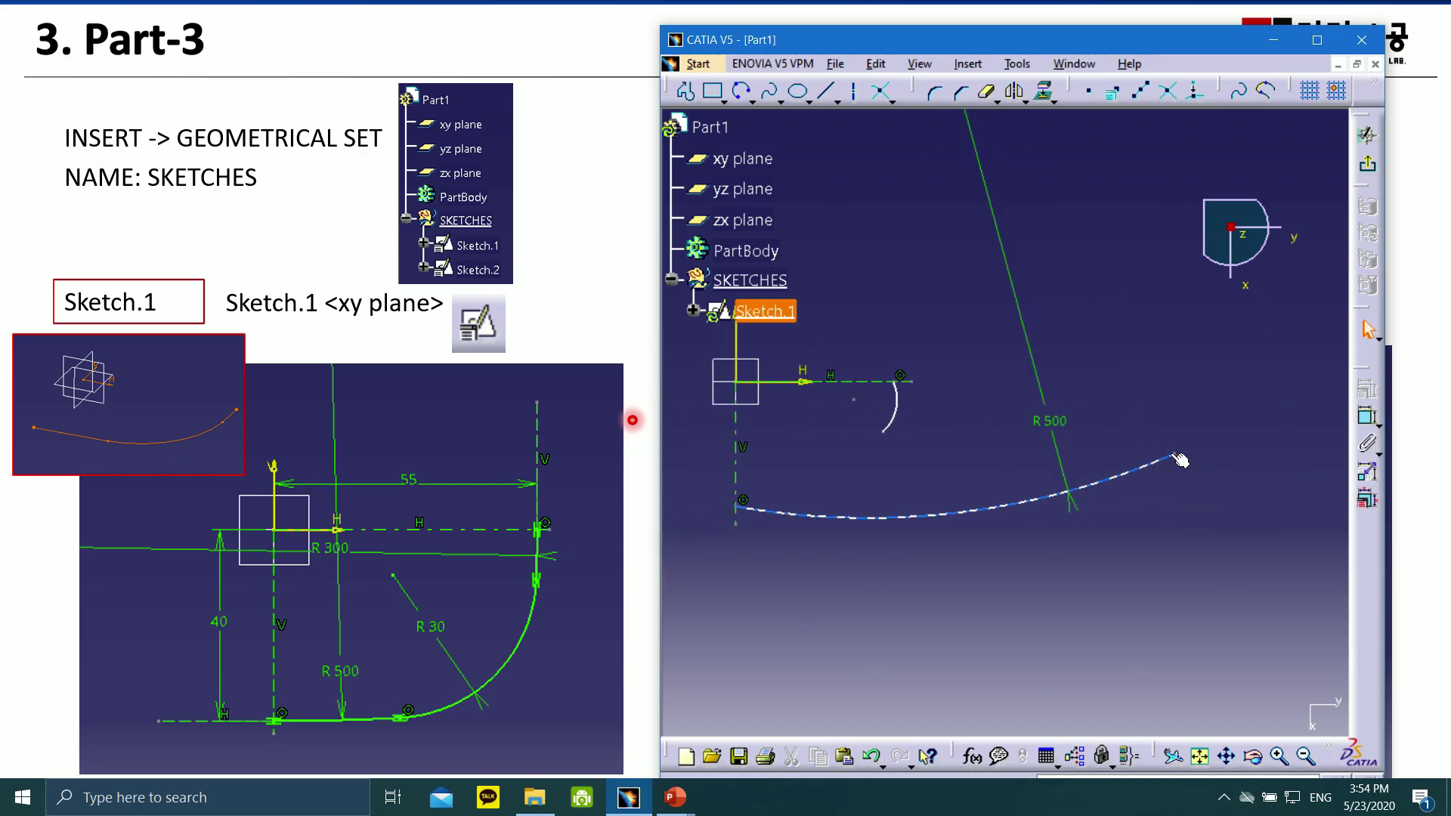
{"action": "left_click_drag", "start_coordinate": [1175, 454], "coordinate": [802, 500]}
{"action": "middle_click_drag", "start_coordinate": [882, 493], "coordinate": [1119, 561]}
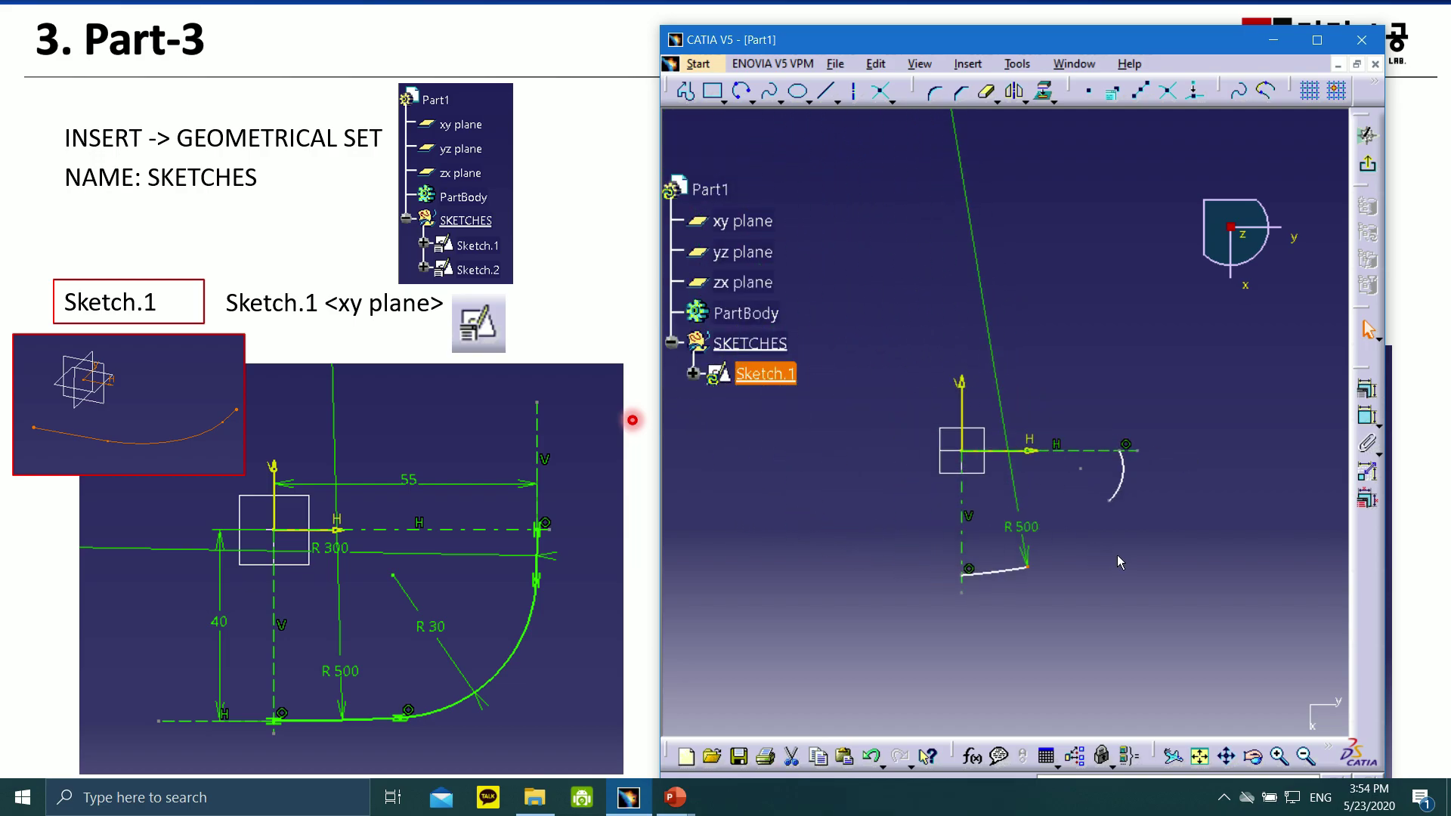
- Dimension the radius of the arc starting on the horizontal axis and set it to 300 mm
{"action": "left_click", "coordinate": [1364, 414]}
{"action": "left_click", "coordinate": [1122, 481]}
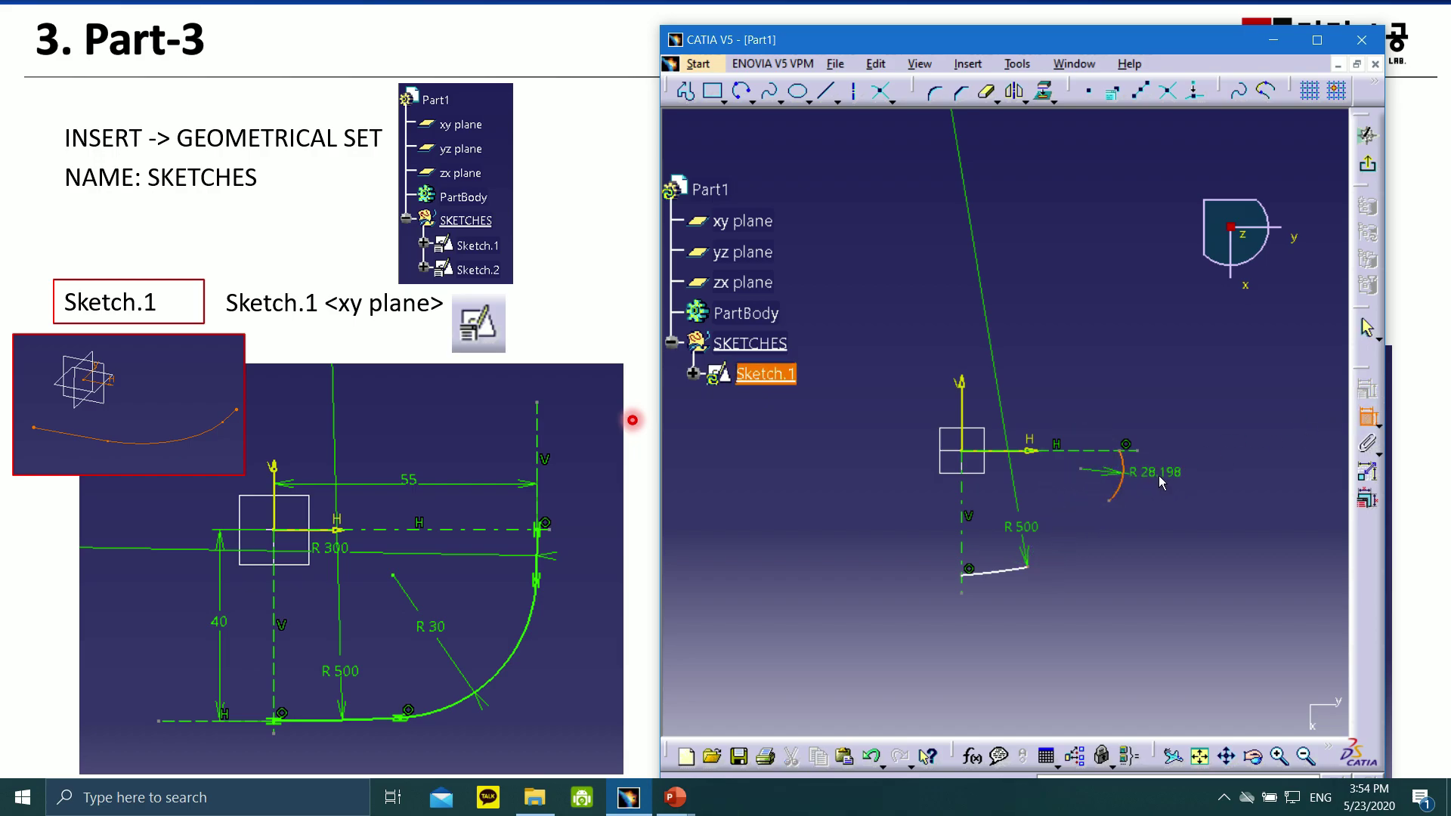
{"action": "left_click", "coordinate": [1173, 482]}
{"action": "double_click", "coordinate": [1175, 484]}
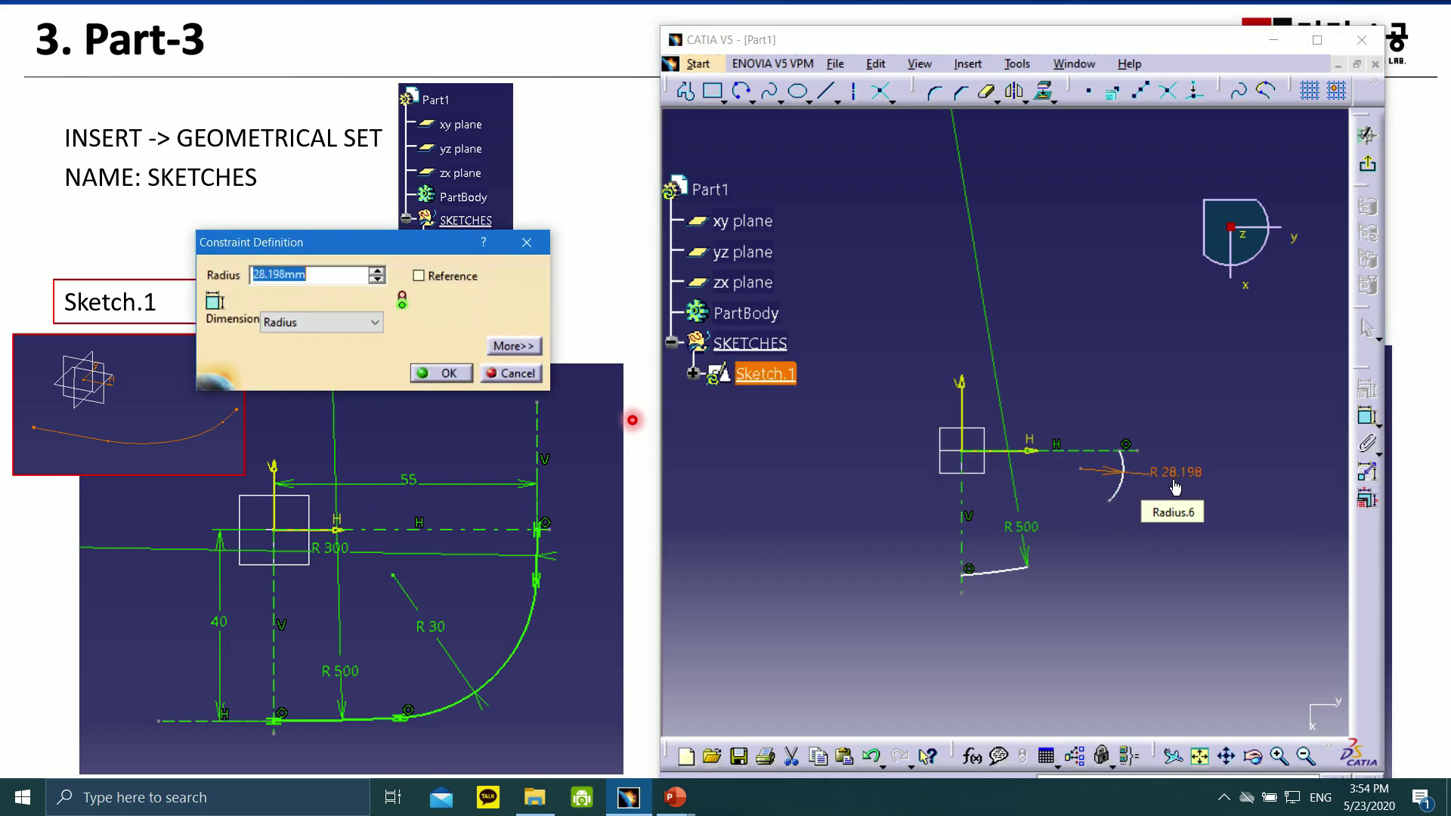
{"action": "type", "text": "300"}
{"action": "key", "text": "Return"}
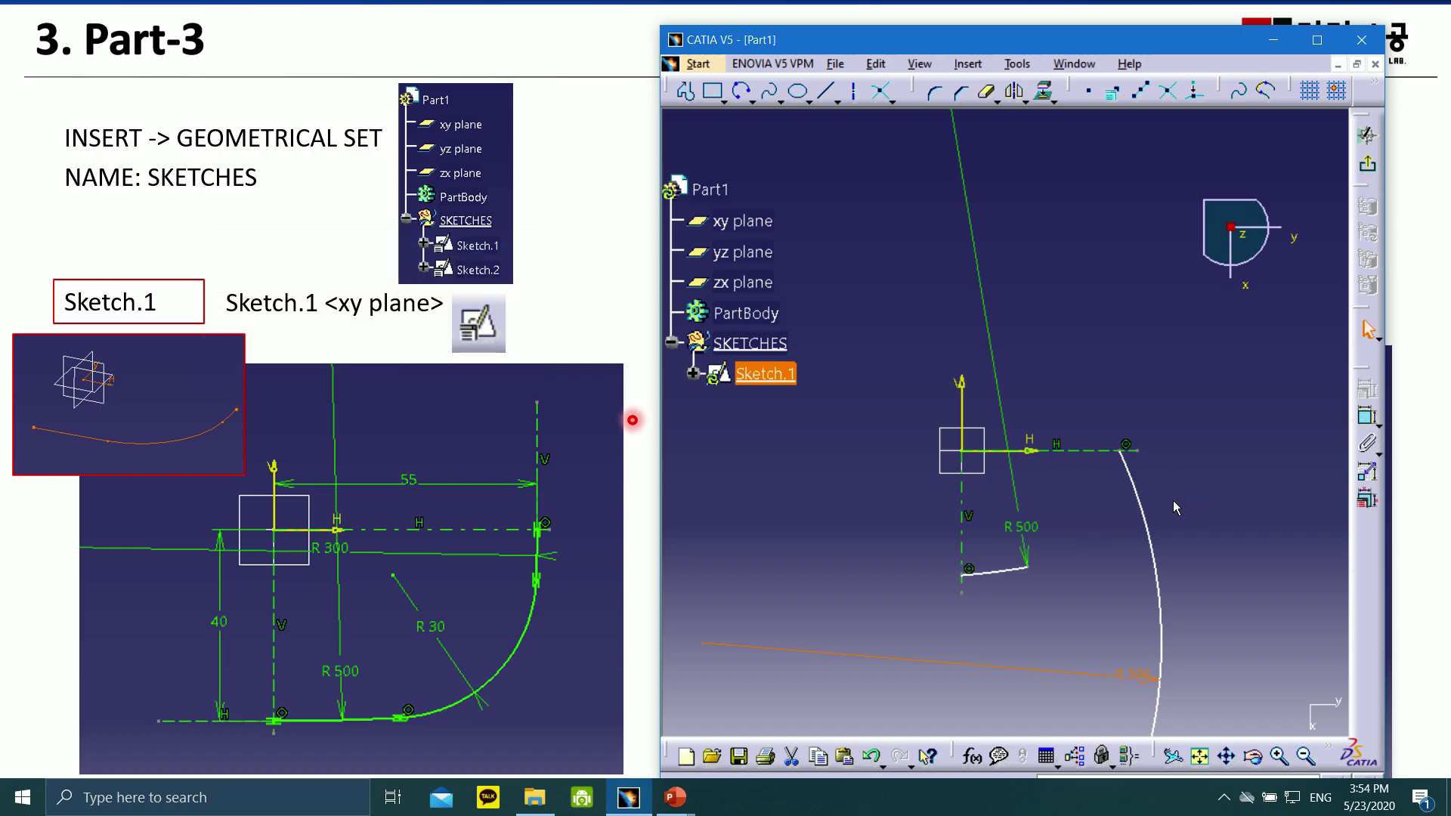
- Shorten the R 300 arc by moving its free end back to just below the horizontal axis
{"action": "mouse_move", "coordinate": [1157, 597]}
{"action": "middle_mouse_down"}
{"action": "mouse_move", "coordinate": [1021, 146]}
{"action": "mouse_move", "coordinate": [1040, 180]}
{"action": "middle_mouse_up"}
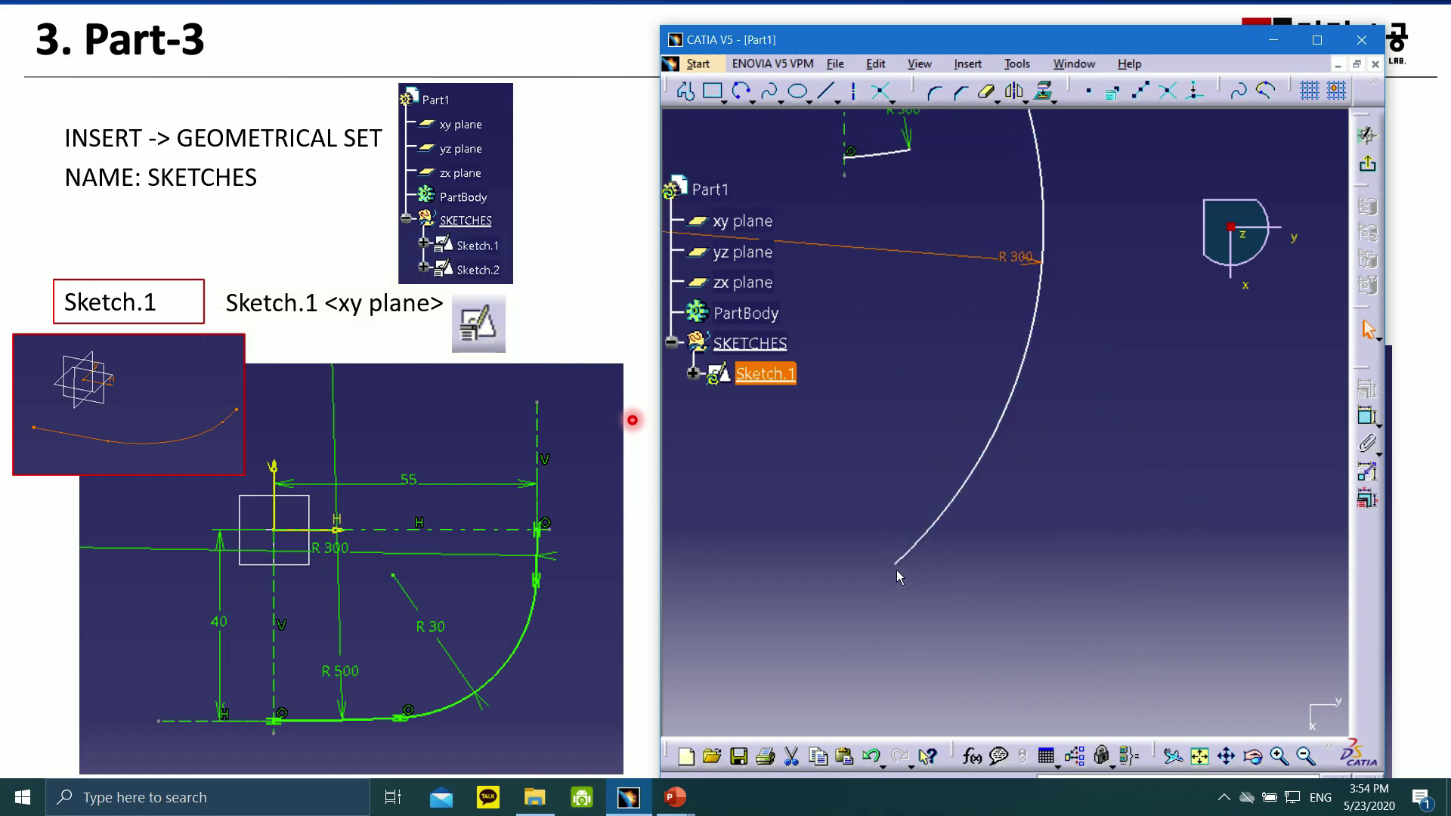
{"action": "mouse_move", "coordinate": [895, 565]}
{"action": "left_mouse_down"}
{"action": "mouse_move", "coordinate": [1011, 362]}
{"action": "mouse_move", "coordinate": [1010, 144]}
{"action": "left_mouse_up"}
{"action": "middle_click_drag", "start_coordinate": [1011, 201], "coordinate": [1026, 566]}
{"action": "mouse_move", "coordinate": [992, 514]}
{"action": "left_mouse_down"}
{"action": "mouse_move", "coordinate": [1005, 444]}
{"action": "mouse_move", "coordinate": [958, 431]}
{"action": "mouse_move", "coordinate": [975, 454]}
{"action": "left_mouse_up"}
{"action": "mouse_move", "coordinate": [1011, 515]}
{"action": "middle_mouse_down"}
{"action": "mouse_move", "coordinate": [1033, 557]}
{"action": "mouse_move", "coordinate": [999, 495]}
{"action": "middle_mouse_up"}
{"action": "middle_click_drag", "start_coordinate": [960, 565], "coordinate": [1059, 521]}
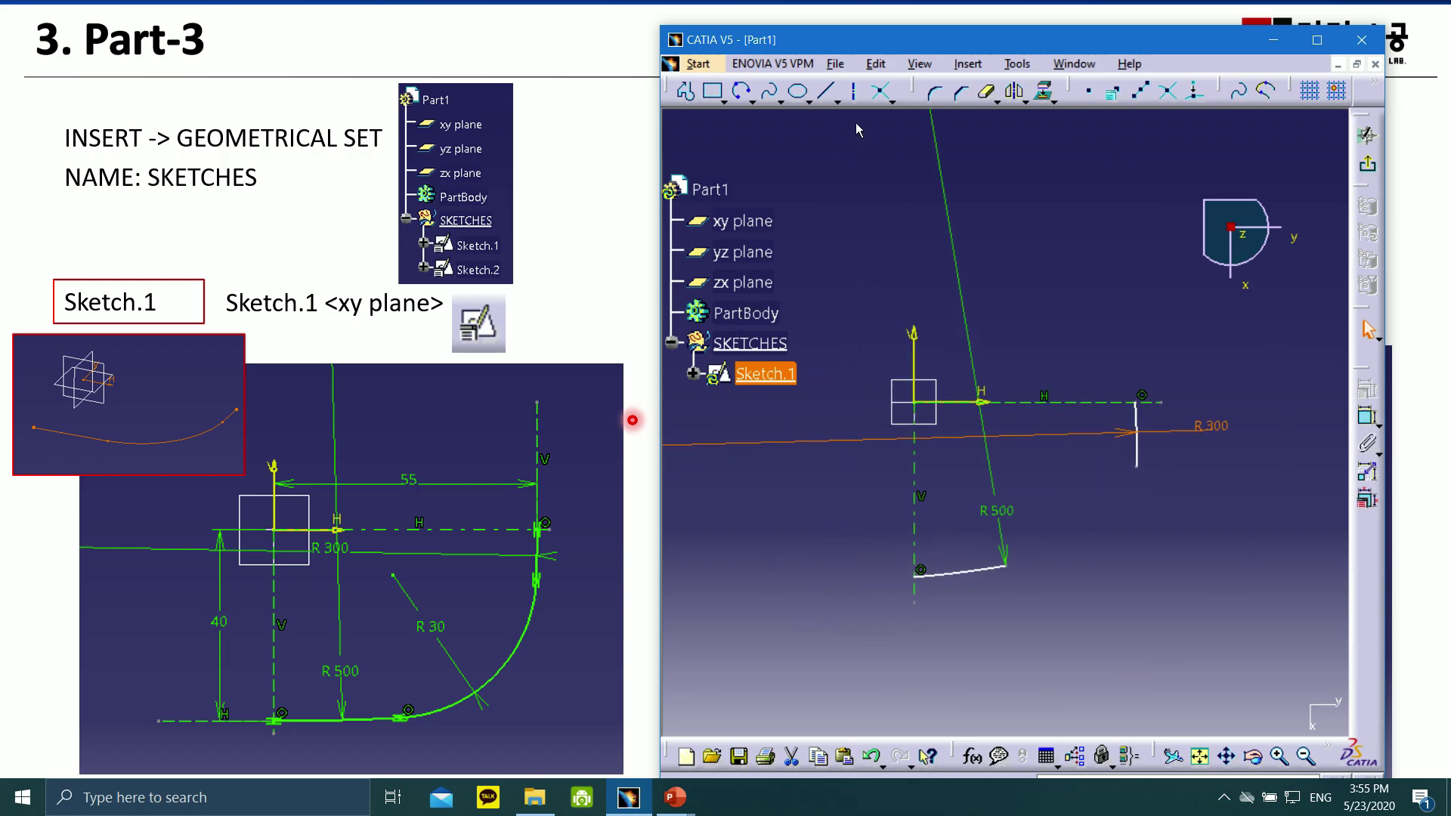
- Sketch a vertical construction line upward from the R 300 arc's endpoint on the horizontal axis
{"action": "left_click", "coordinate": [828, 92]}
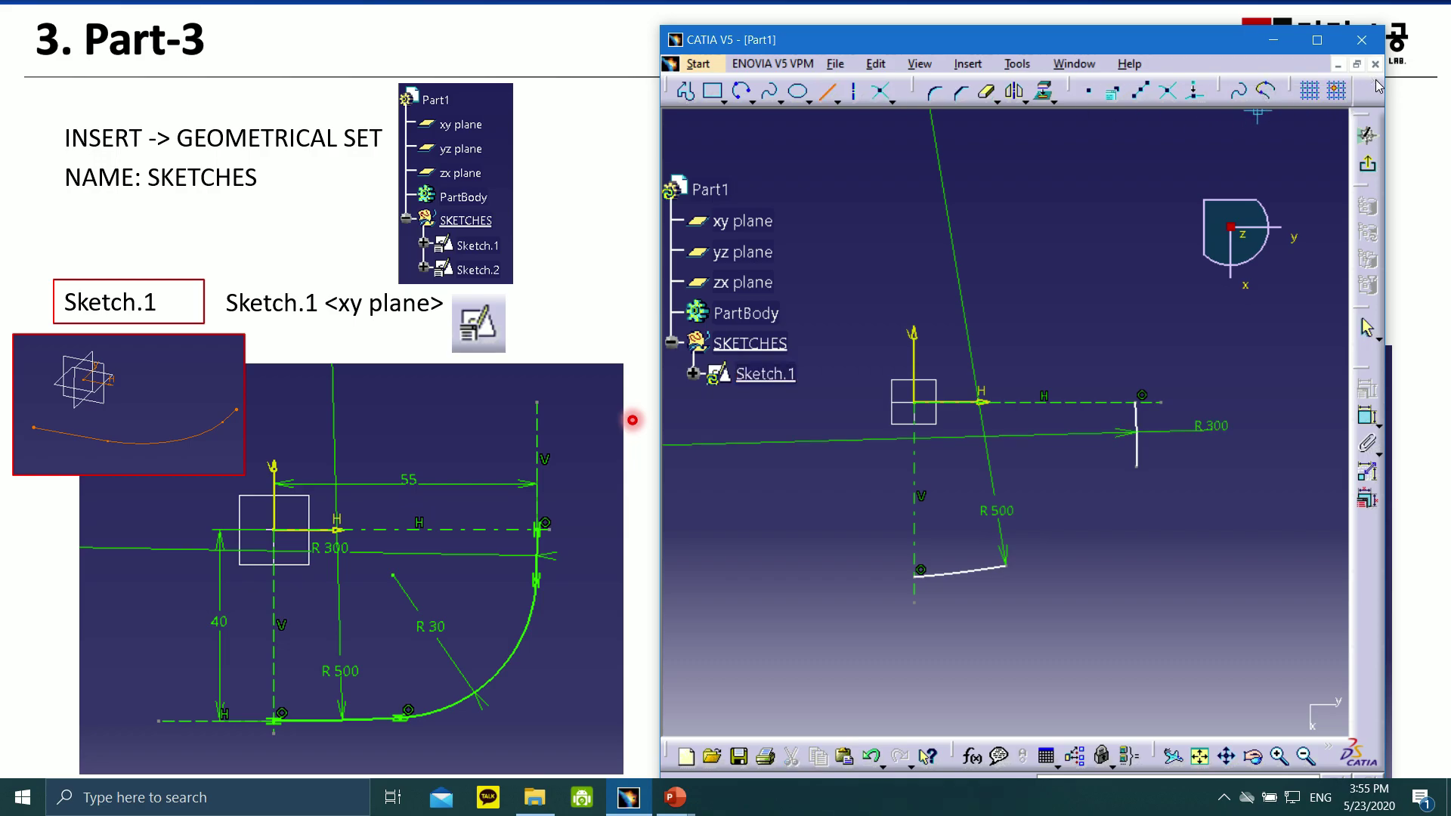
{"action": "mouse_move", "coordinate": [1293, 83]}
{"action": "left_mouse_down"}
{"action": "mouse_move", "coordinate": [1254, 147]}
{"action": "mouse_move", "coordinate": [957, 166]}
{"action": "left_mouse_up"}
{"action": "left_click", "coordinate": [1048, 179]}
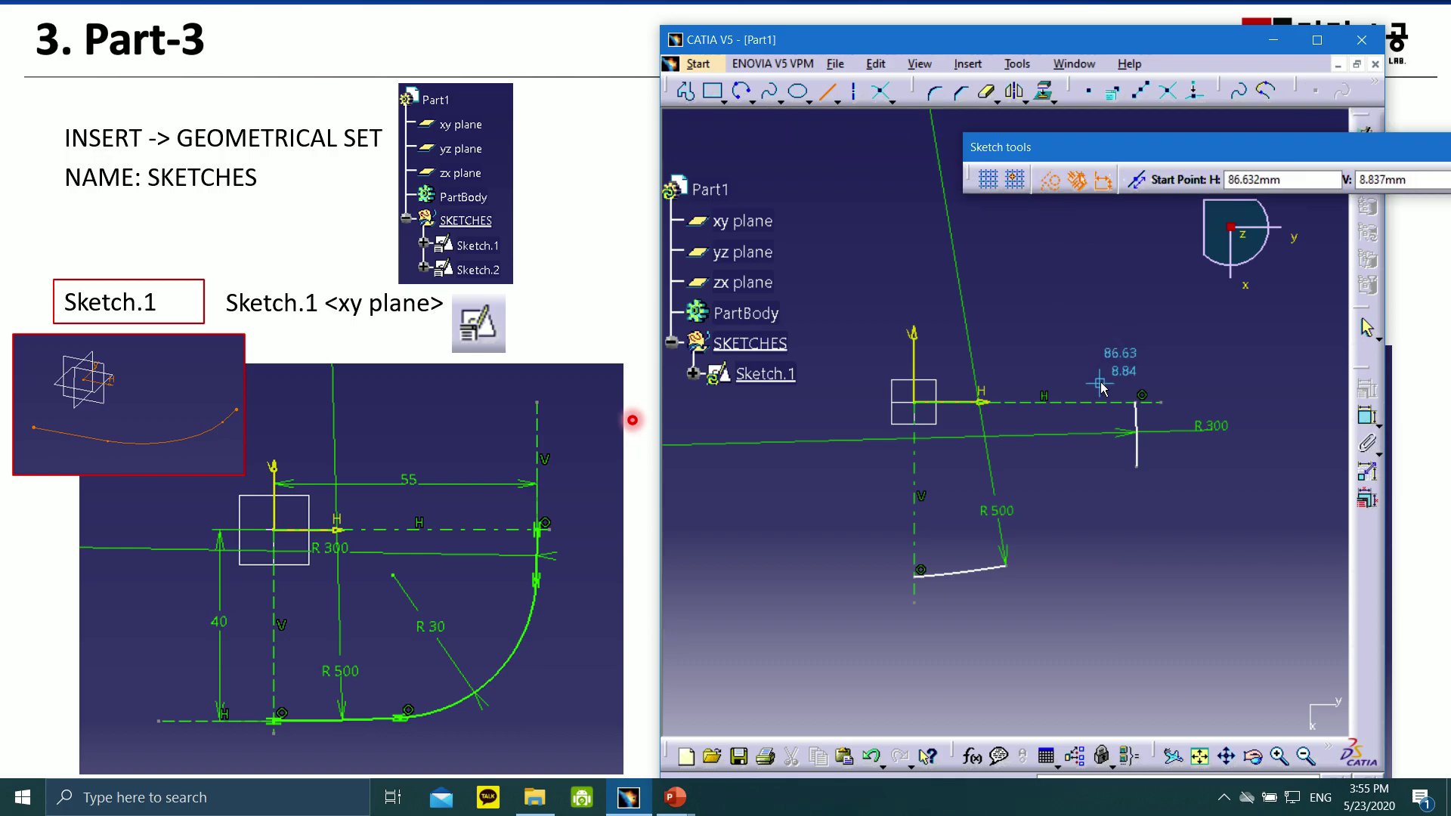
{"action": "left_click", "coordinate": [1137, 402]}
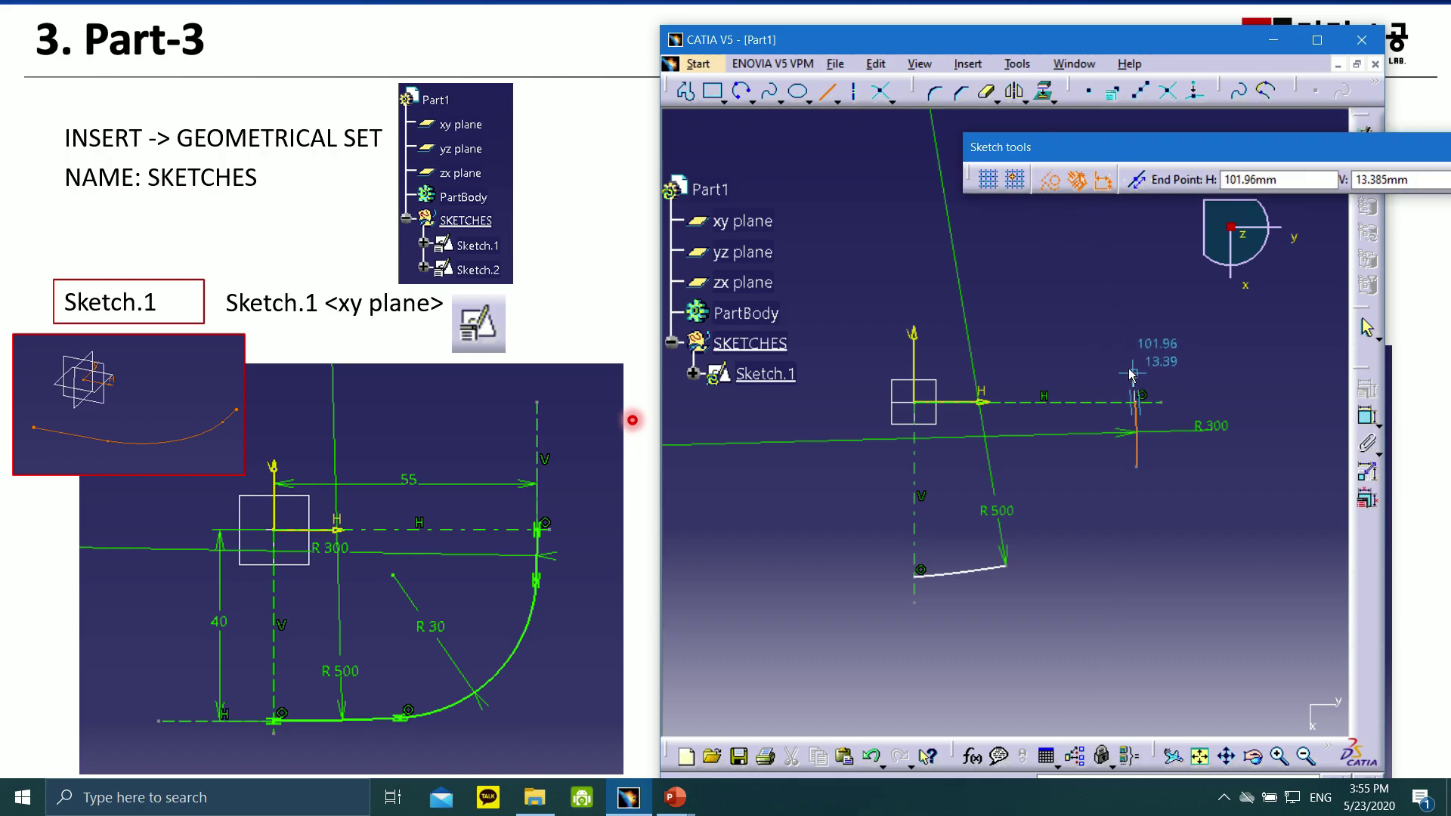
{"action": "left_click", "coordinate": [1135, 284]}
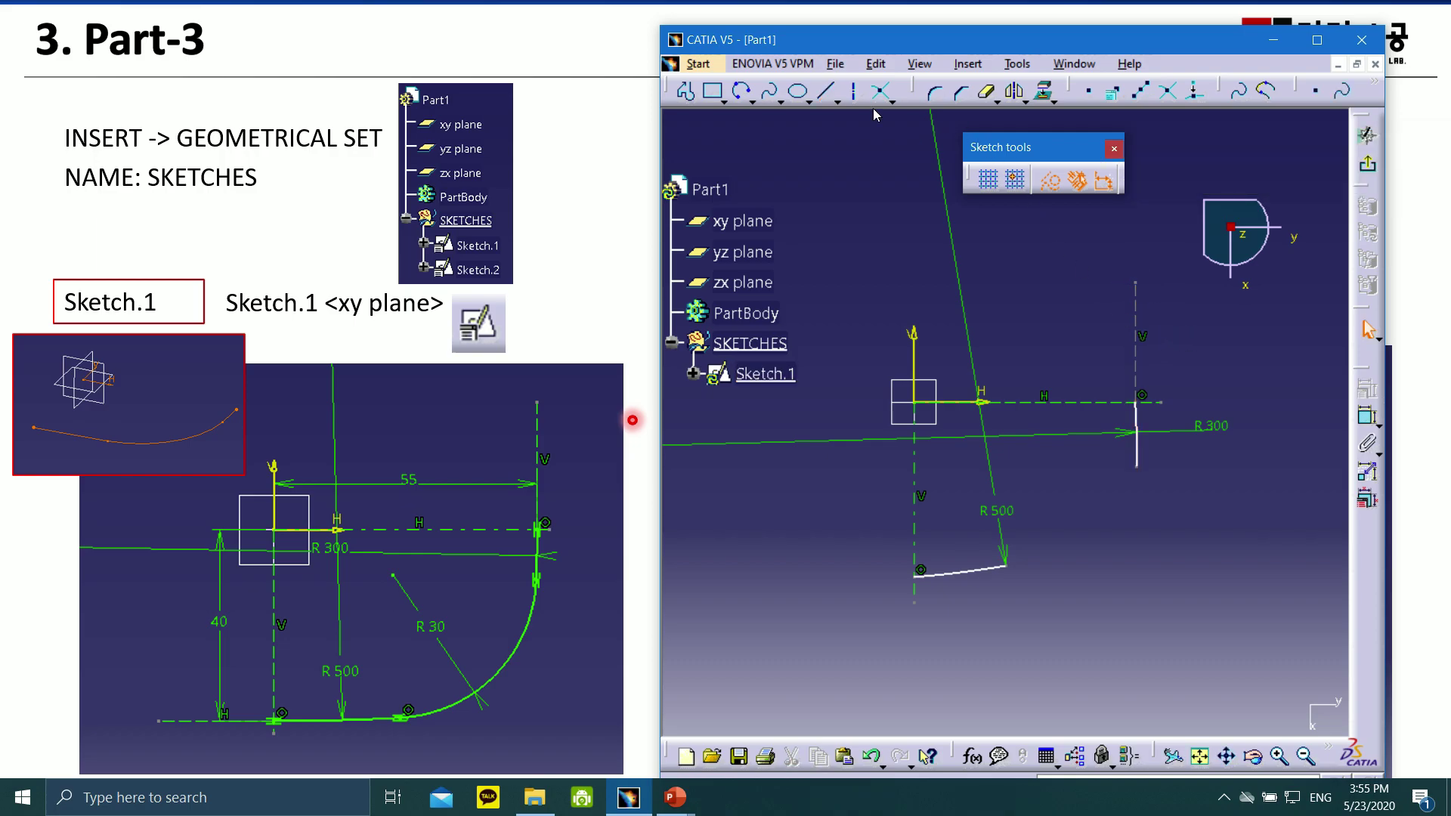
- Dimension the distance between the vertical construction line and the vertical axis and set it to 55 mm
{"action": "left_click", "coordinate": [1373, 425]}
{"action": "left_click", "coordinate": [1136, 321]}
{"action": "left_click", "coordinate": [915, 361]}
{"action": "left_click", "coordinate": [1015, 310]}
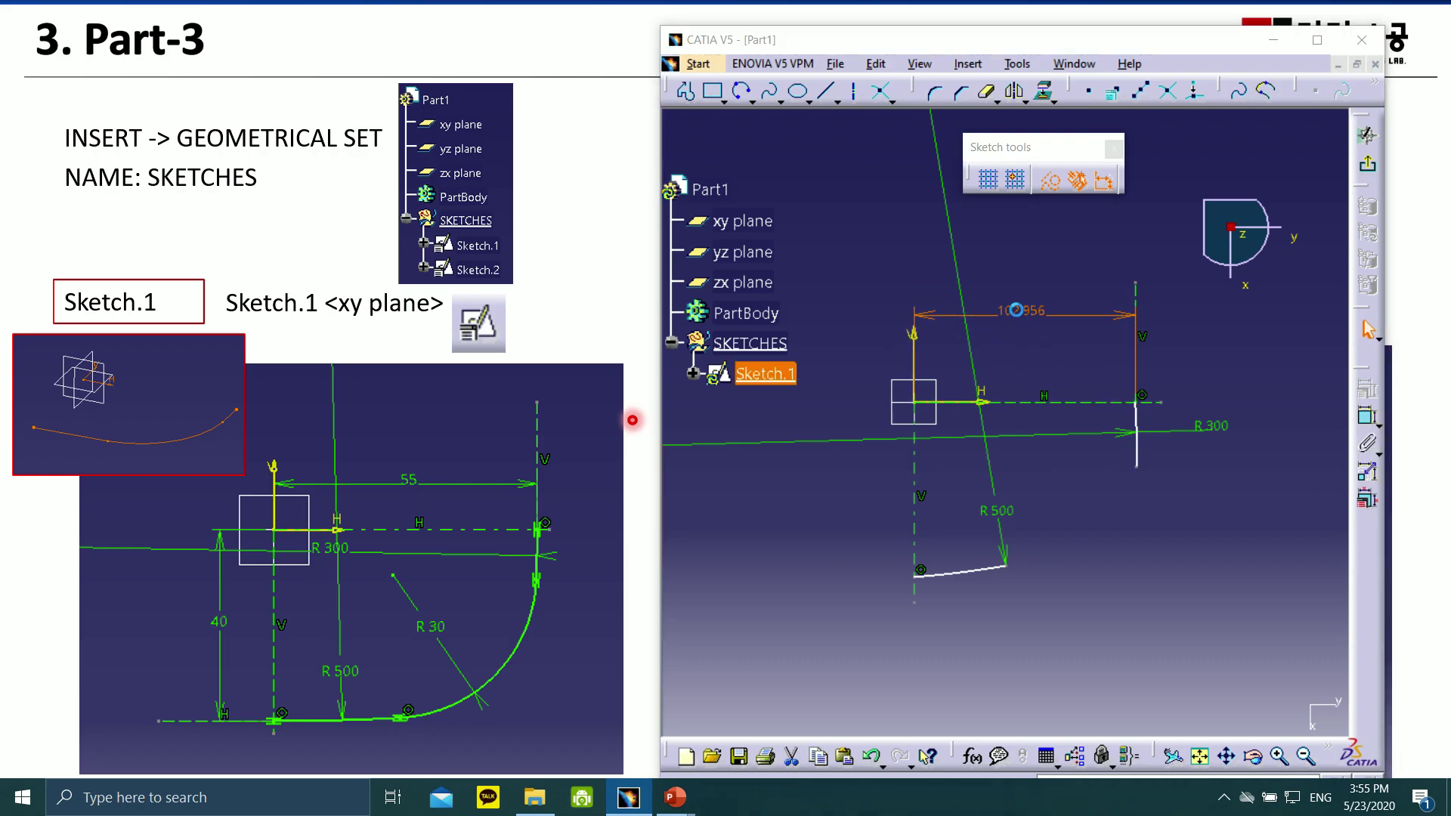
{"action": "double_click", "coordinate": [1017, 311]}
{"action": "type", "text": "5"}
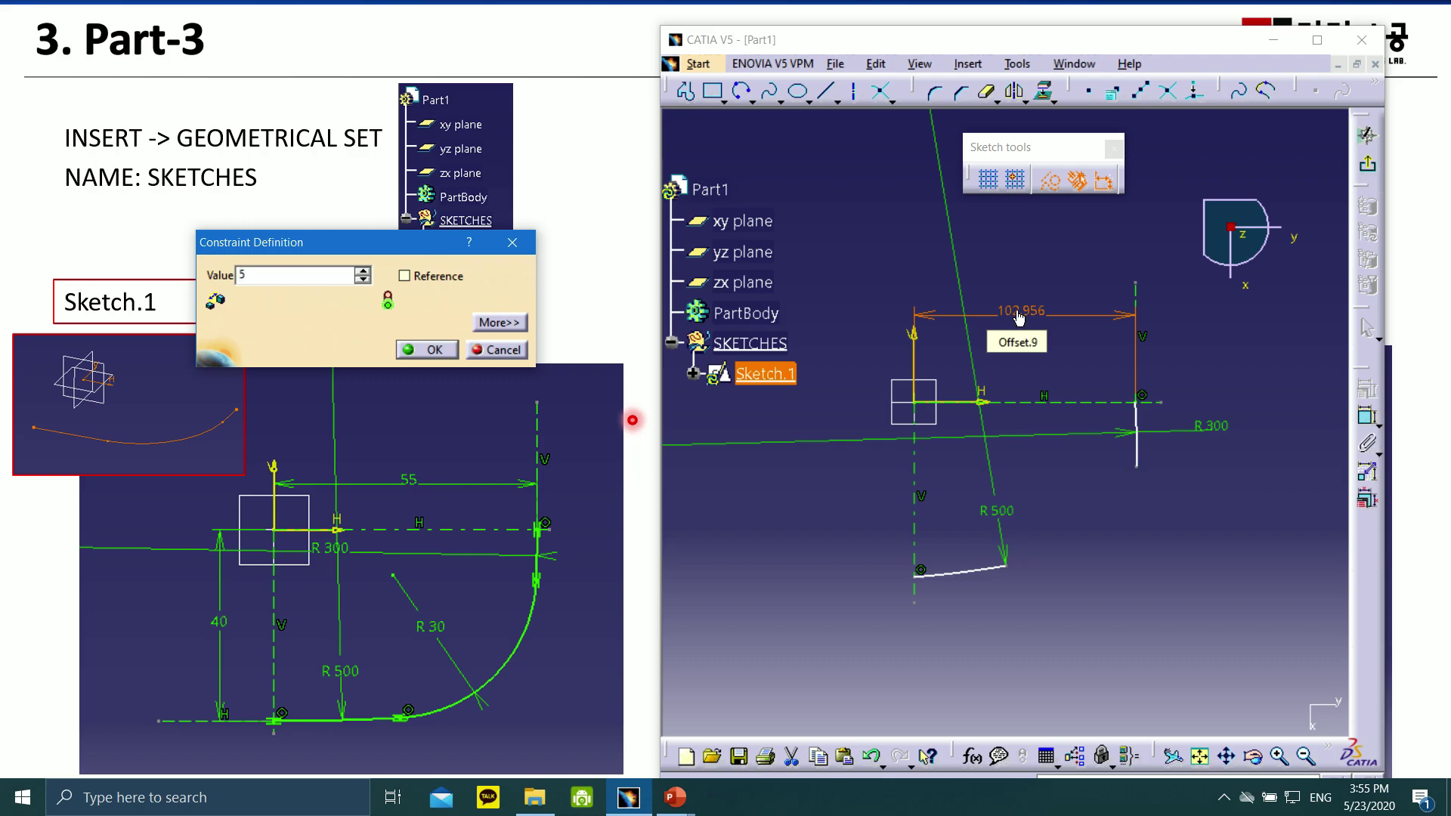
{"action": "type", "text": "5"}
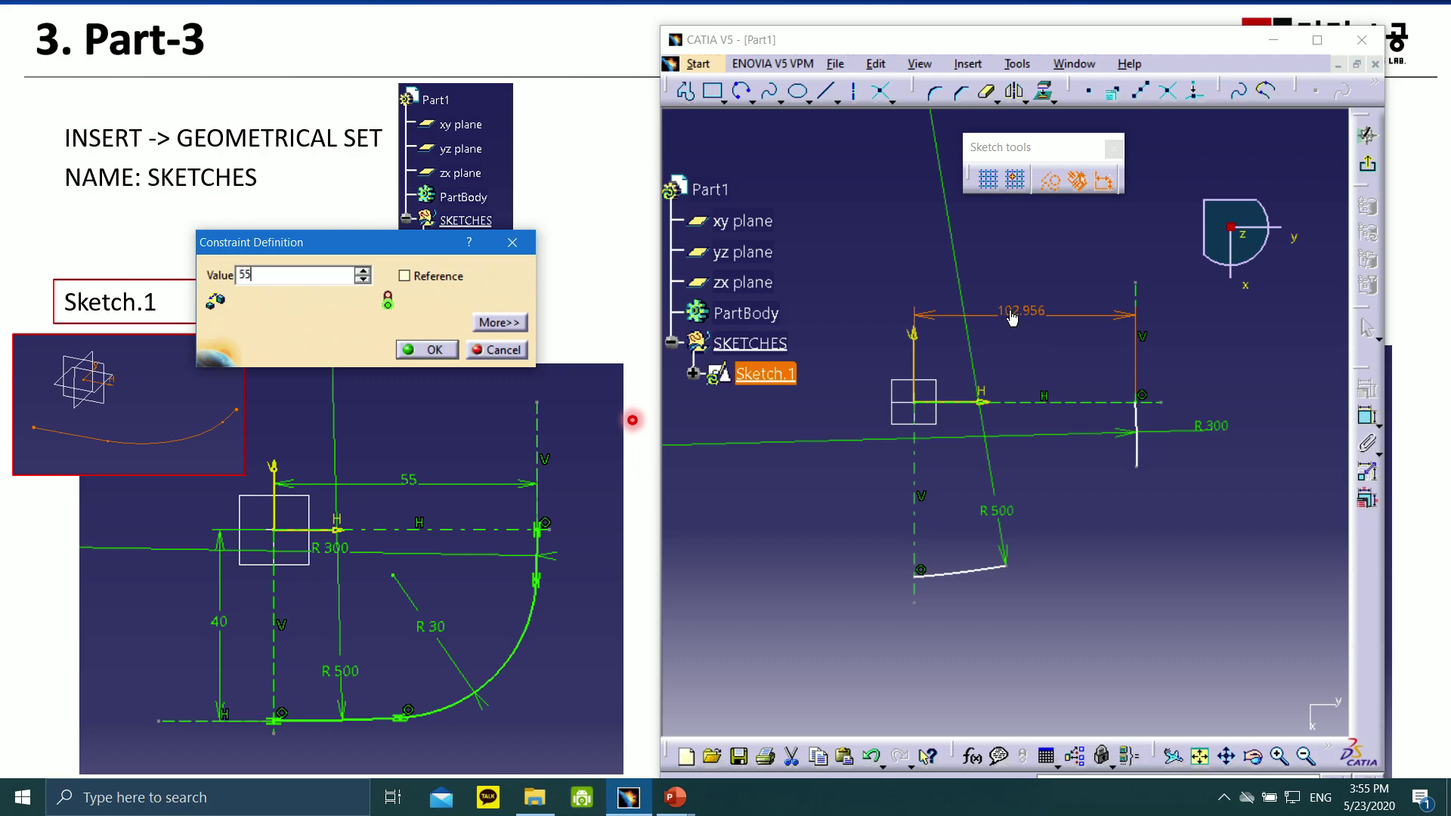
{"action": "left_click", "coordinate": [424, 350]}
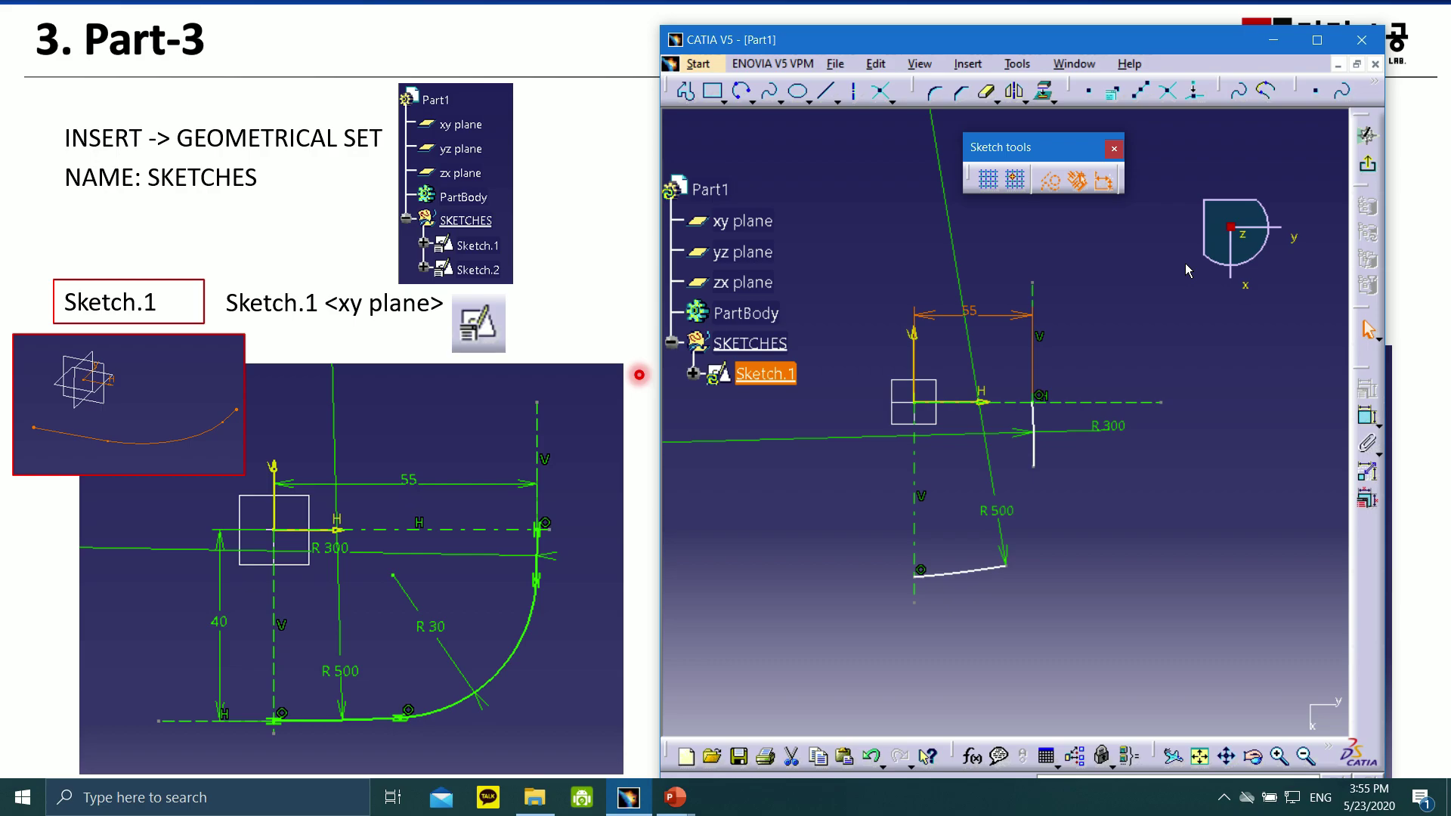
- Sketch a horizontal construction line from the R 500 arc's start on the vertical axis to about (-54, -81)
{"action": "left_click", "coordinate": [826, 91]}
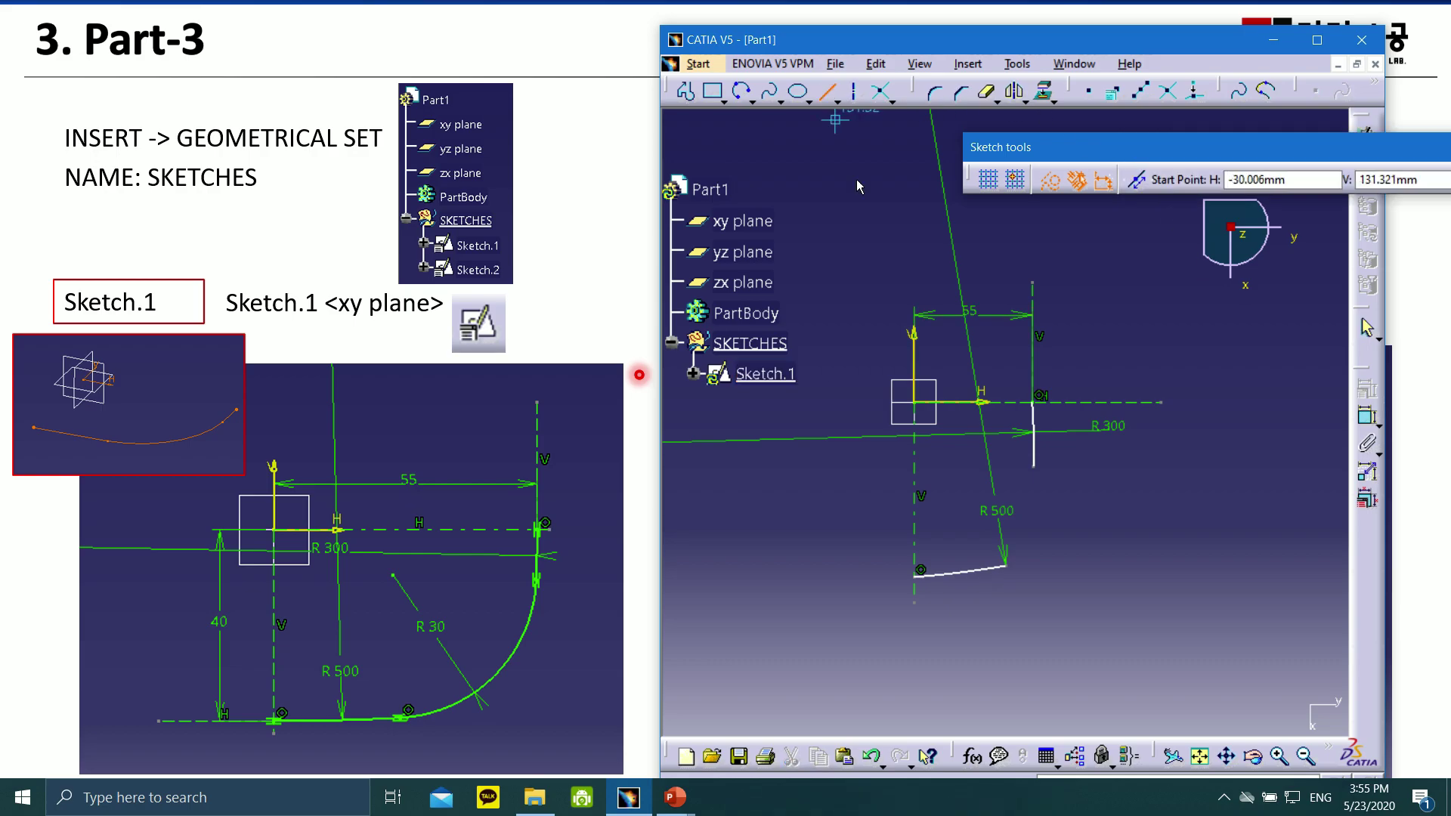
{"action": "left_click", "coordinate": [920, 576]}
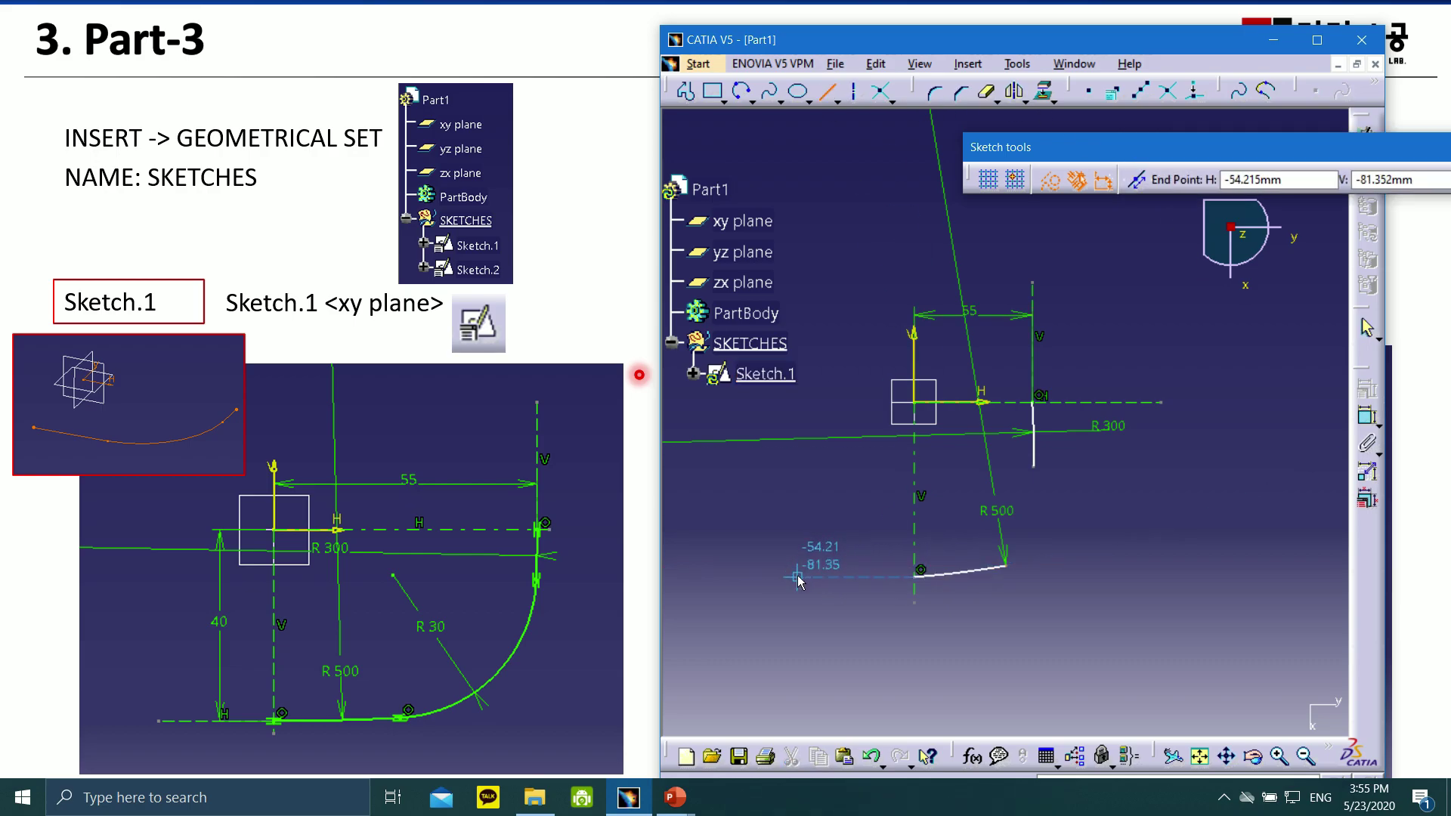
{"action": "left_click", "coordinate": [796, 576]}
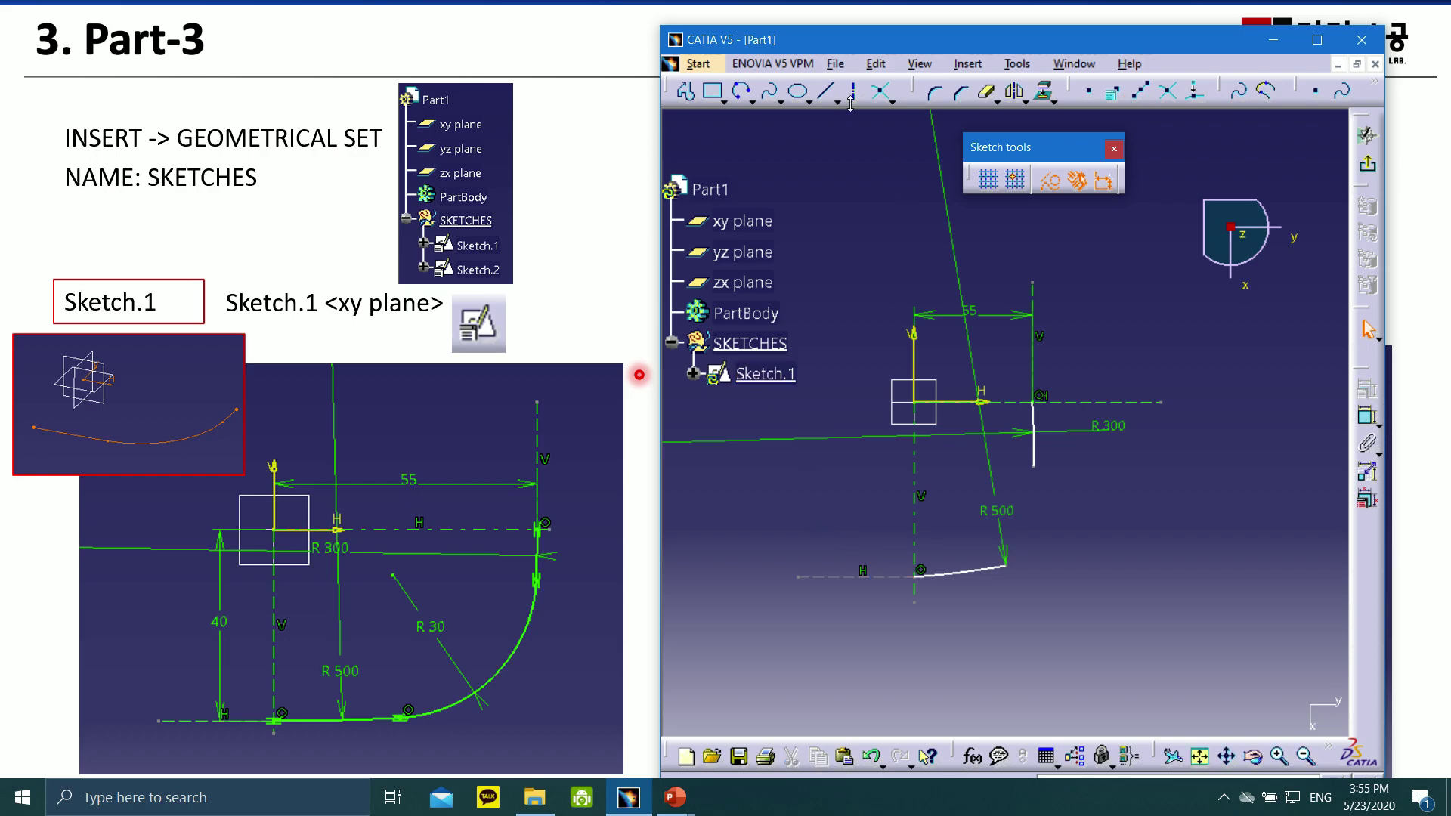
- Dimension the distance from the horizontal axis to the lower construction line and set it to 40 mm
{"action": "left_click", "coordinate": [978, 402]}
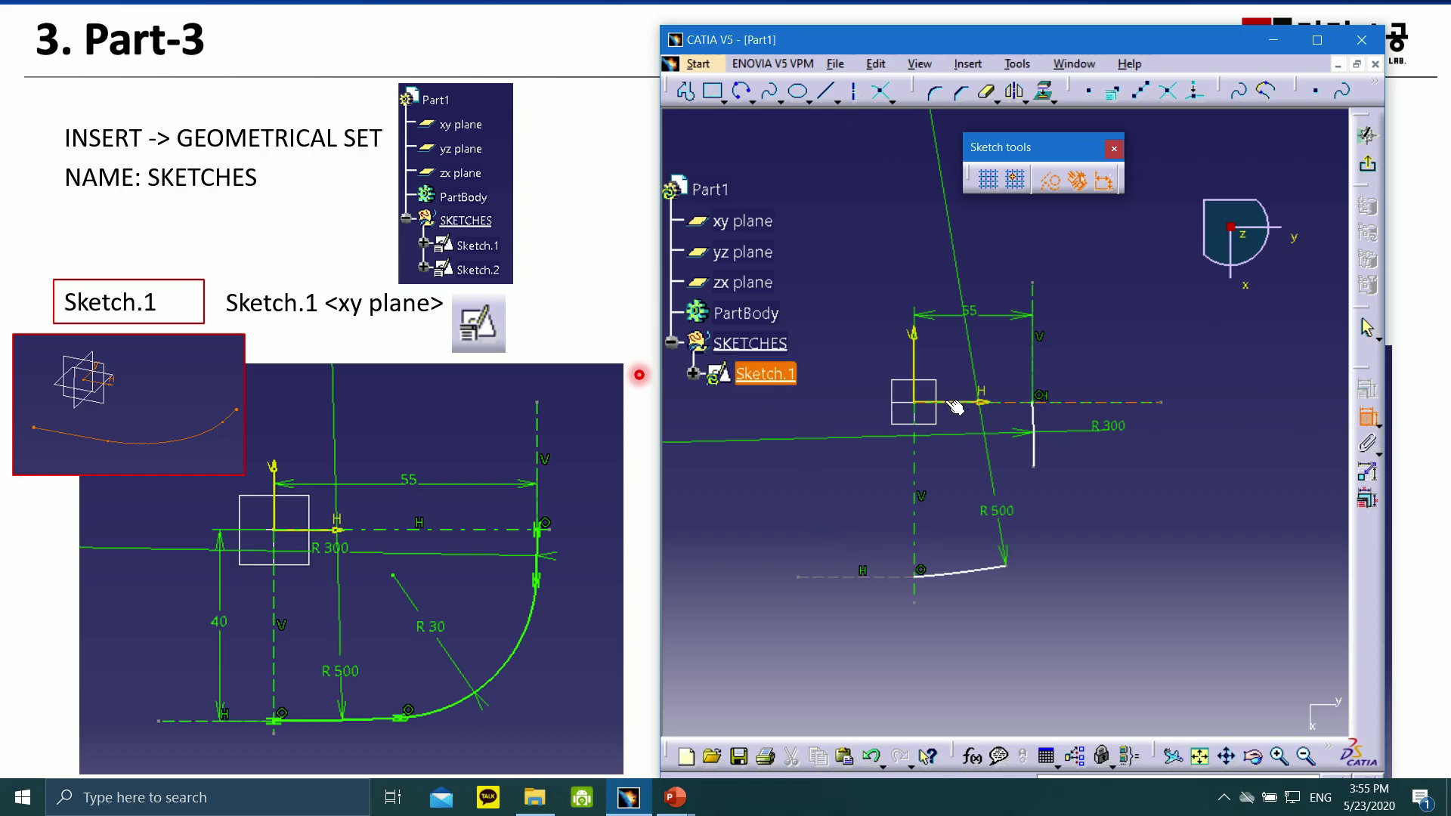
{"action": "left_click", "coordinate": [838, 576]}
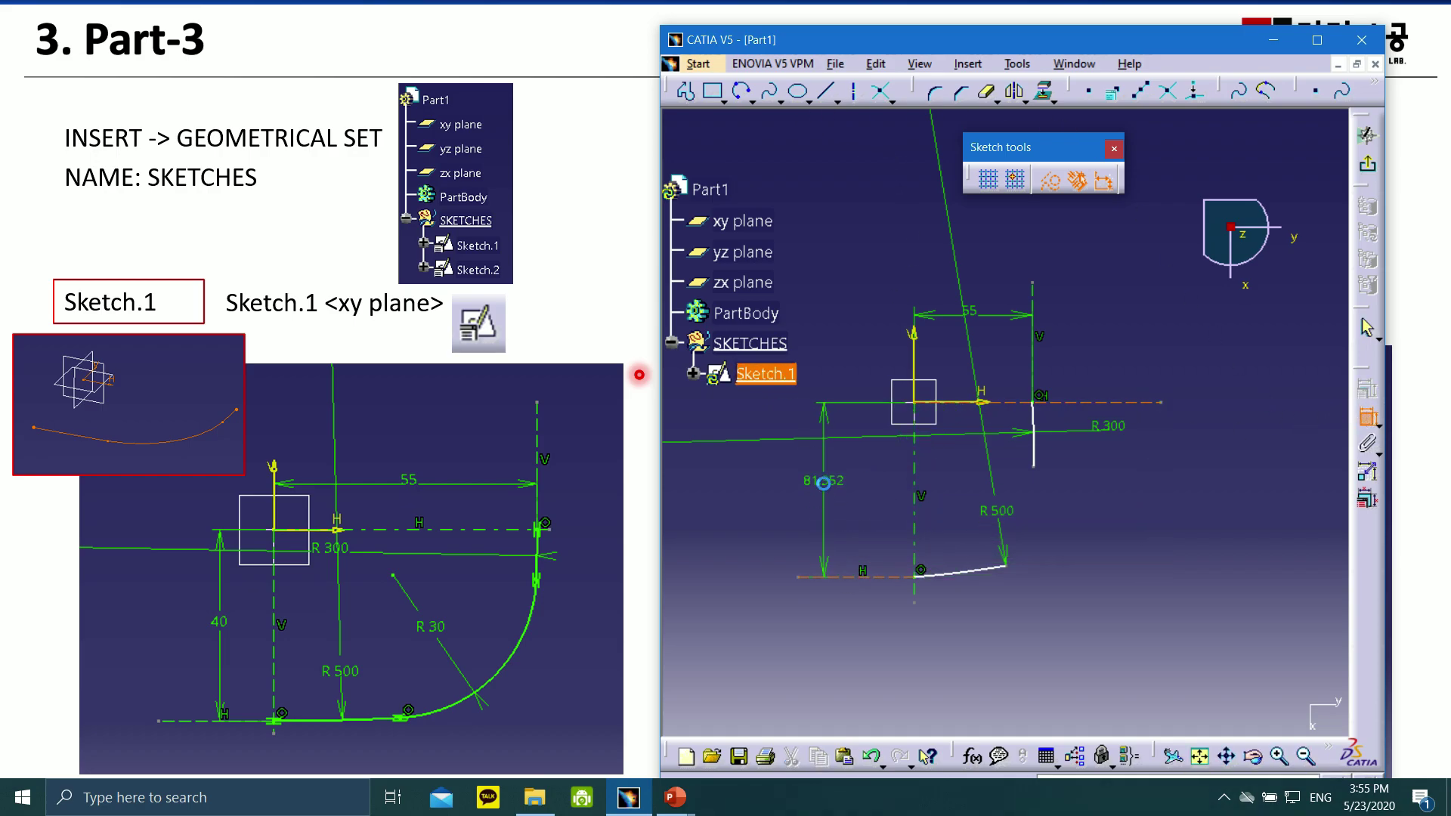
{"action": "double_click", "coordinate": [823, 487]}
{"action": "type", "text": "4"}
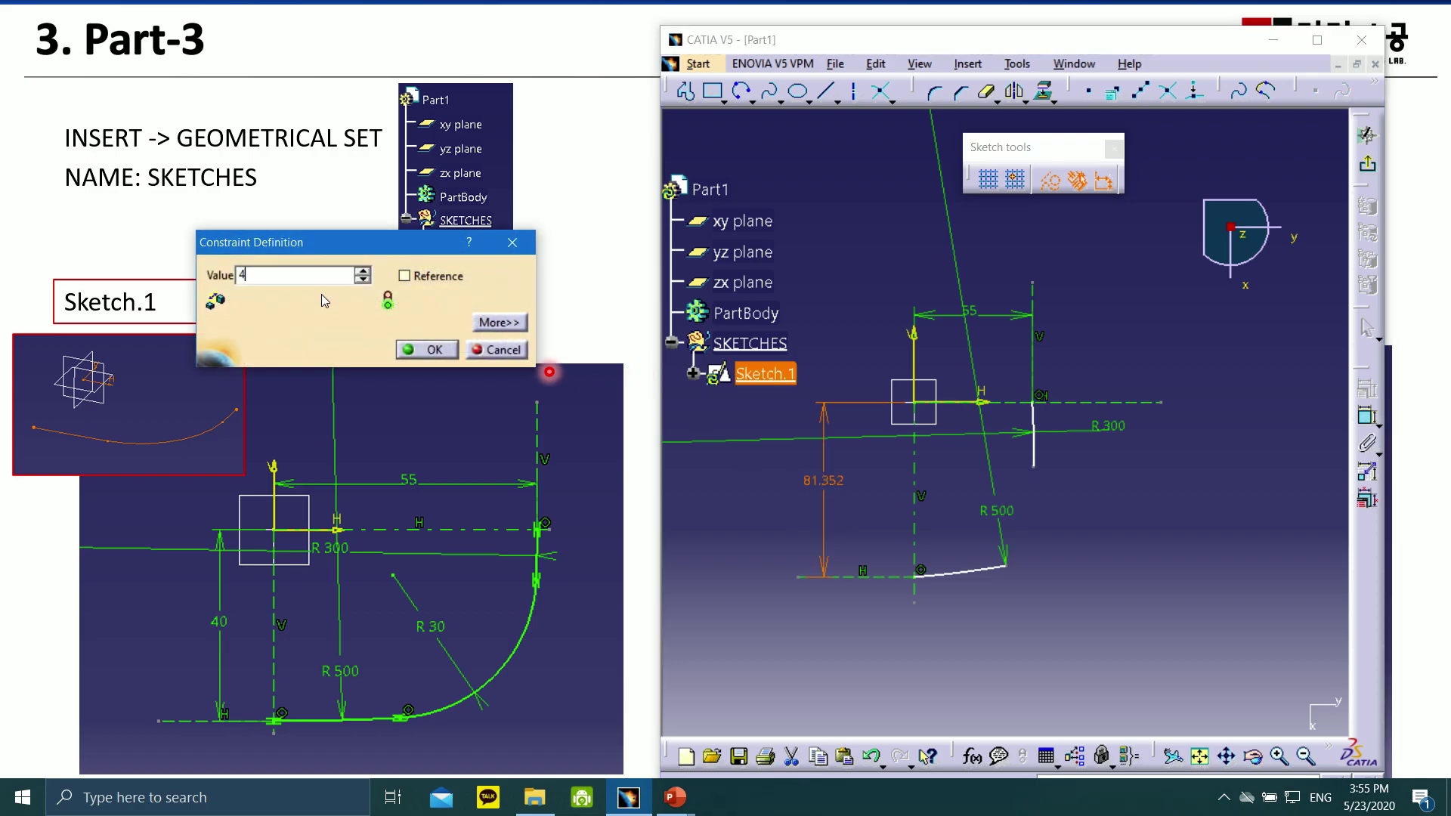
{"action": "type", "text": "0"}
{"action": "left_click", "coordinate": [440, 351]}
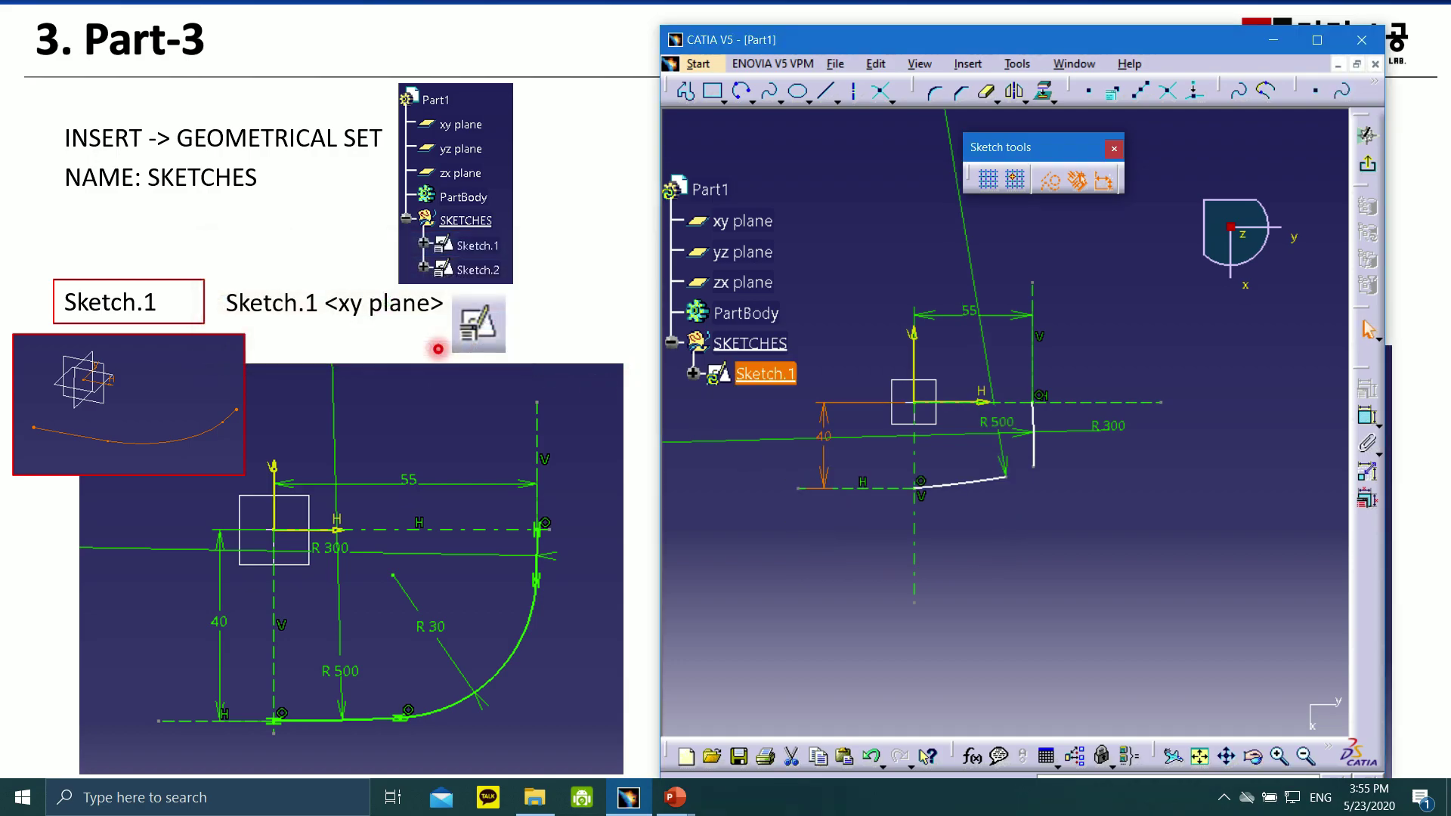
- Shorten both arcs, moving the R 500 arc's free end to about (19, -39) and the R 300 arc's to about (55, -22)
{"action": "middle_click_drag", "start_coordinate": [1040, 511], "coordinate": [1100, 421], "text": "ctrl"}
{"action": "middle_click_drag", "start_coordinate": [1086, 512], "coordinate": [1110, 509]}
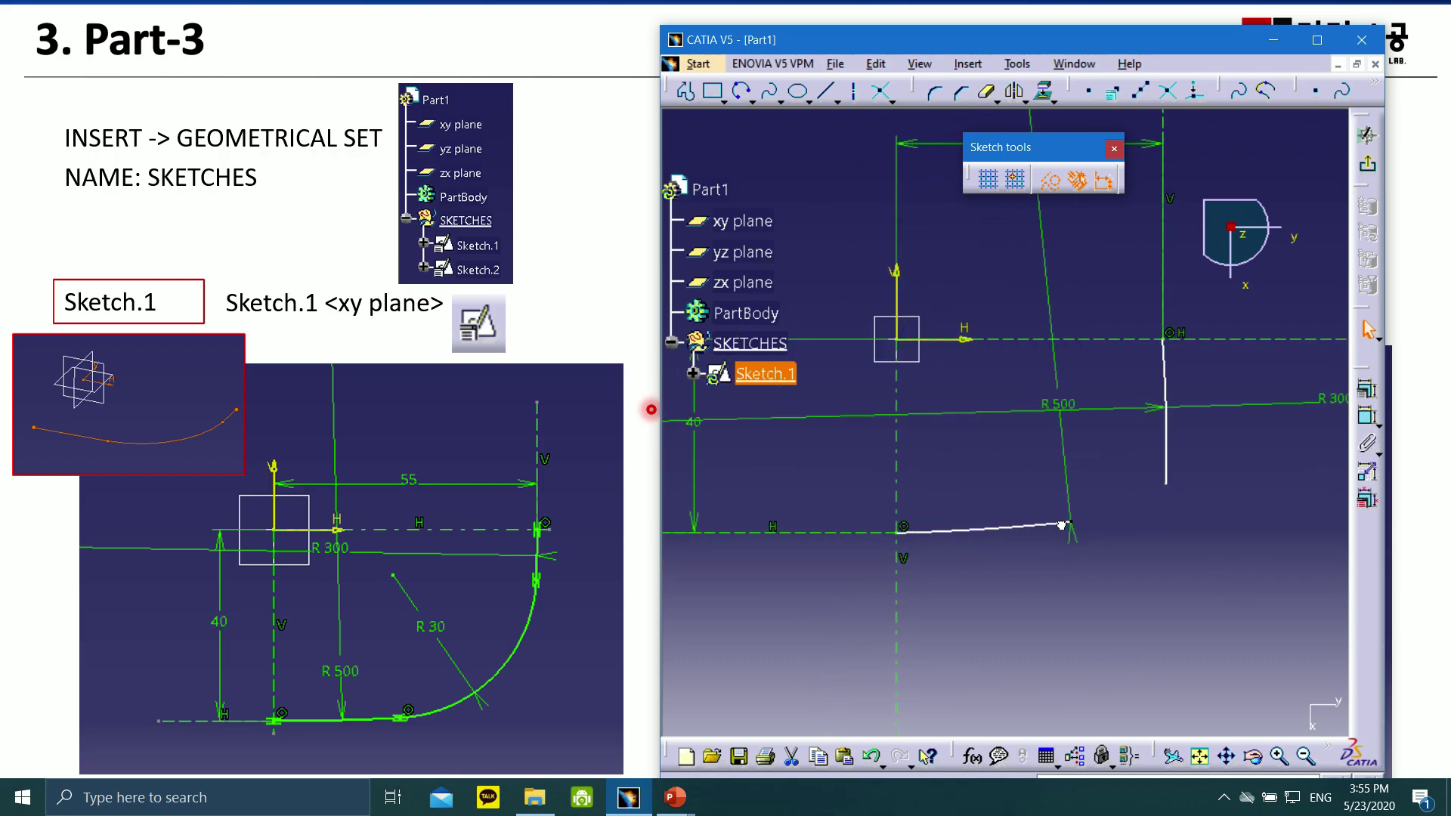
{"action": "left_click", "coordinate": [989, 527]}
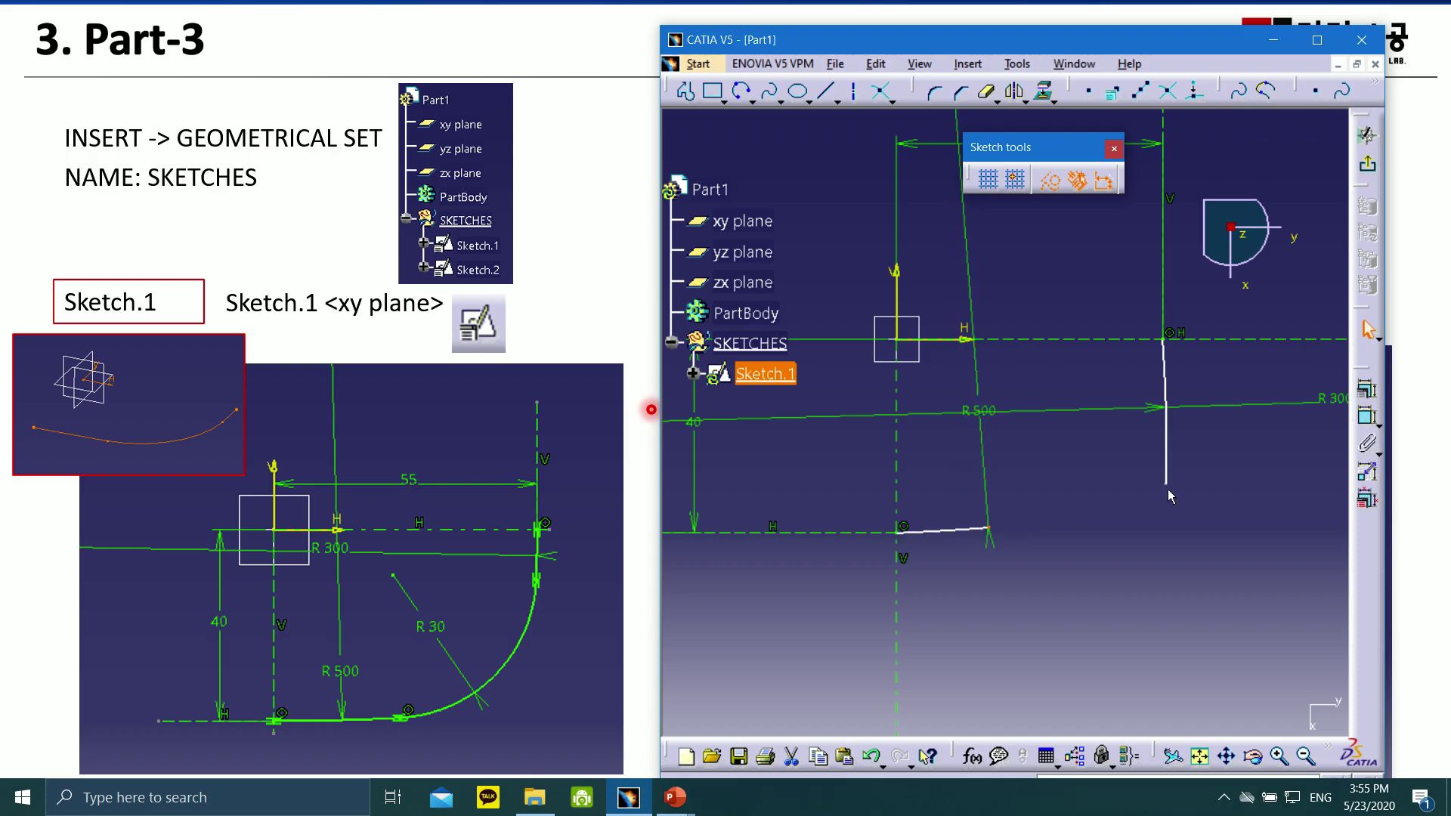
{"action": "left_click", "coordinate": [1161, 450]}
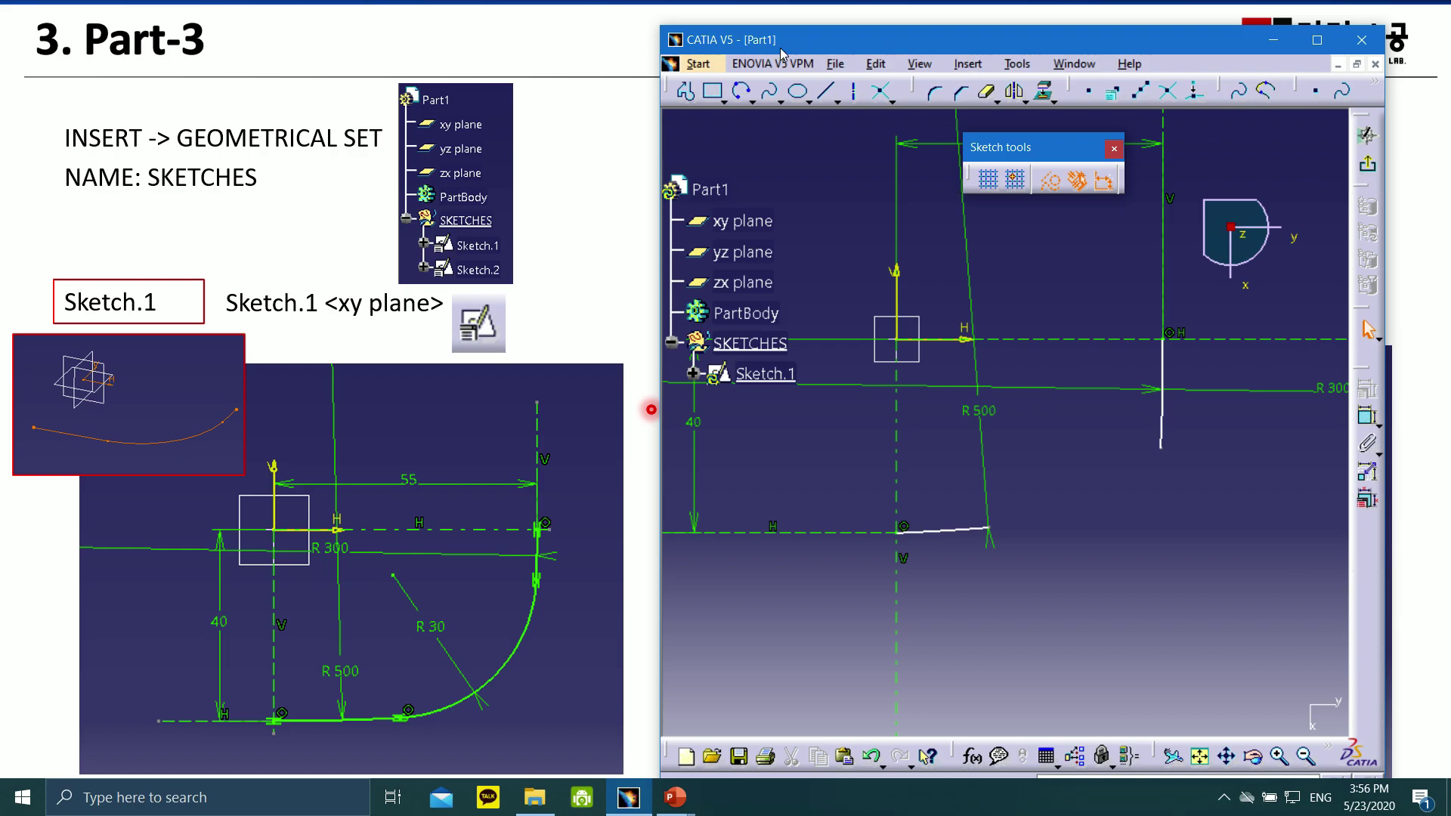
- Sketch a three-point arc joining the free ends of the R 500 and R 300 arcs, and convert it from construction to standard geometry
{"action": "left_click", "coordinate": [745, 92]}
{"action": "left_click", "coordinate": [989, 527]}
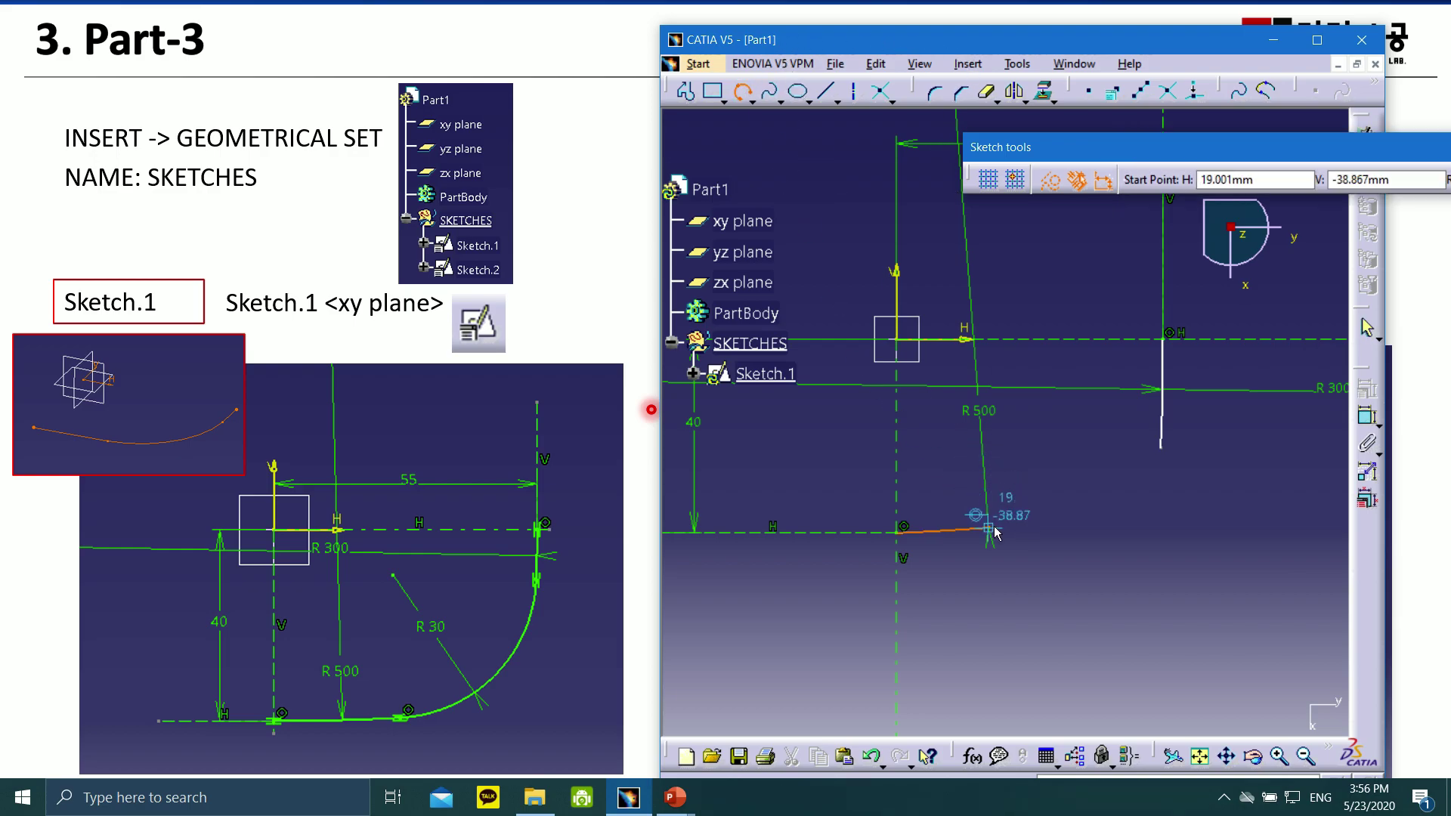
{"action": "left_click", "coordinate": [1074, 501]}
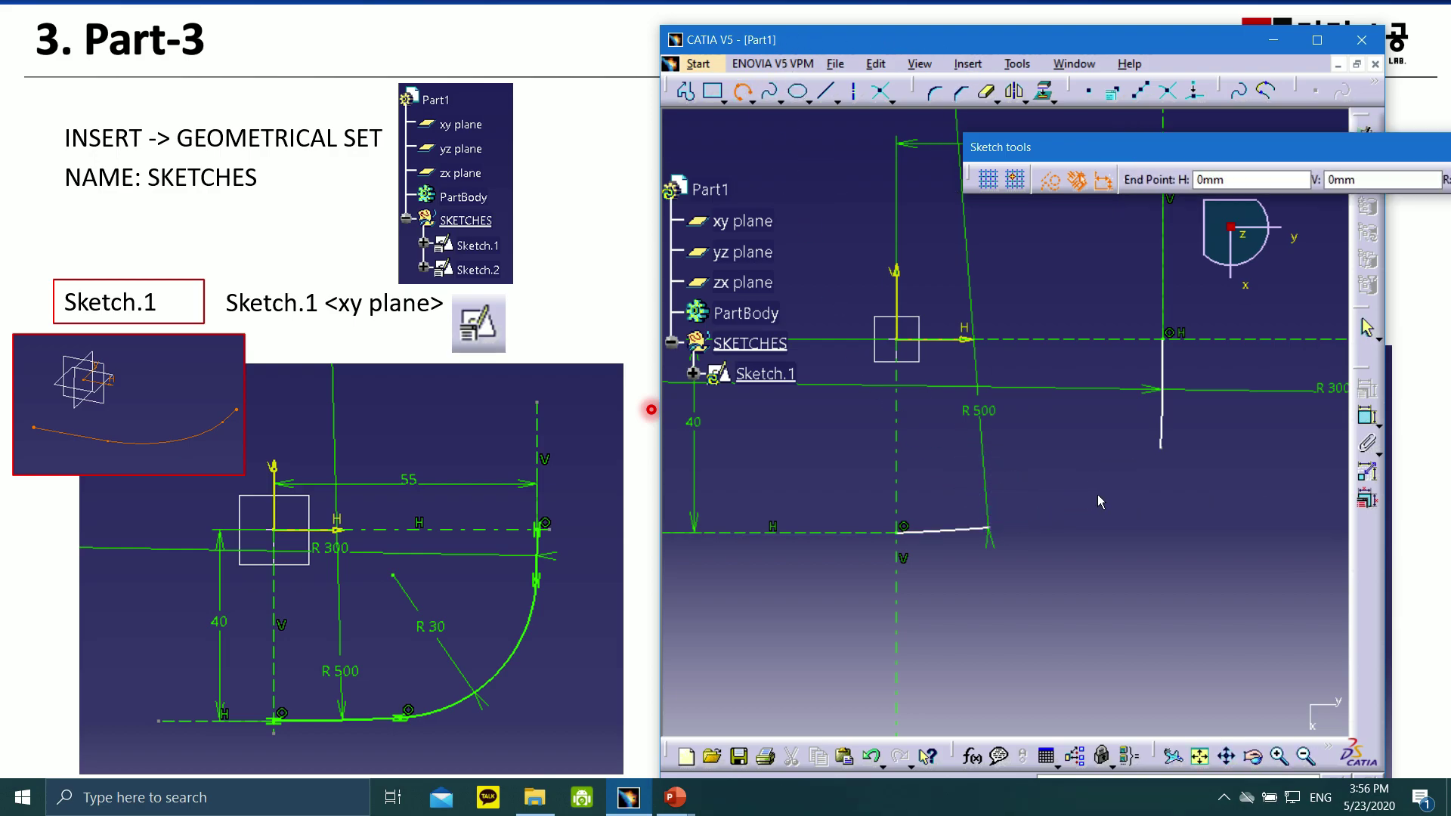
{"action": "double_click", "coordinate": [1162, 450]}
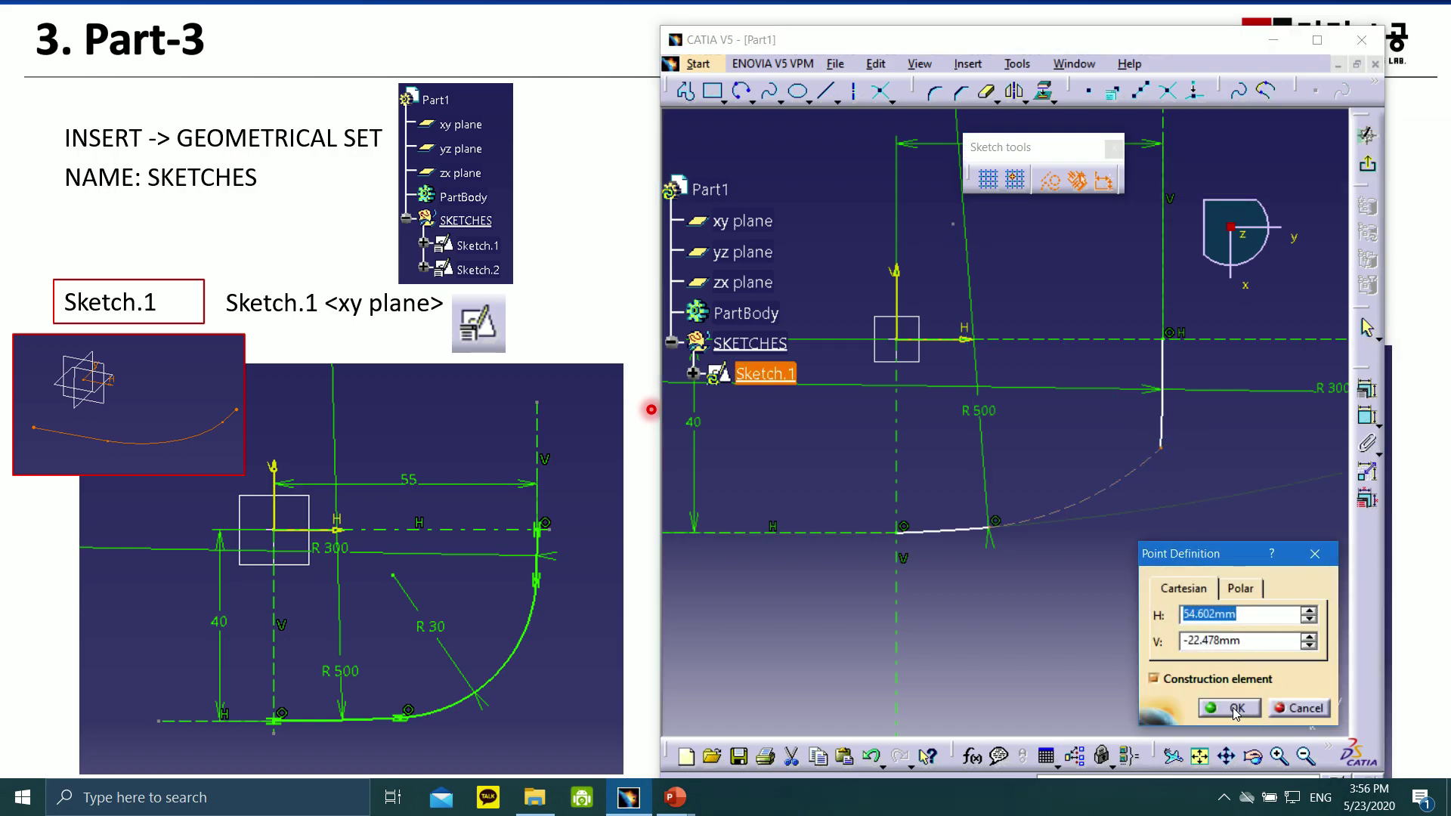
{"action": "left_click", "coordinate": [1300, 710]}
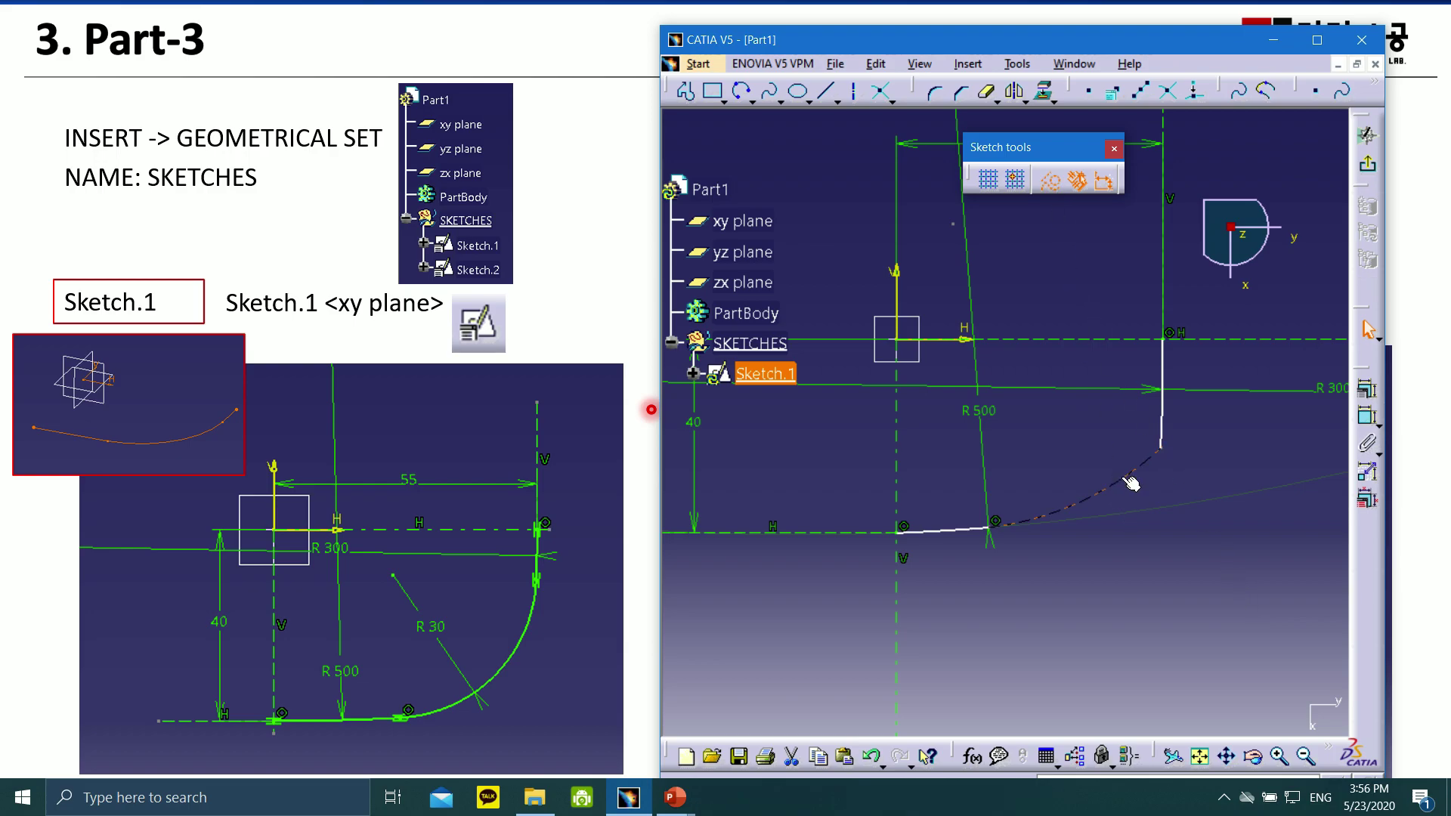
{"action": "left_click", "coordinate": [1049, 181]}
{"action": "left_click", "coordinate": [1169, 597]}
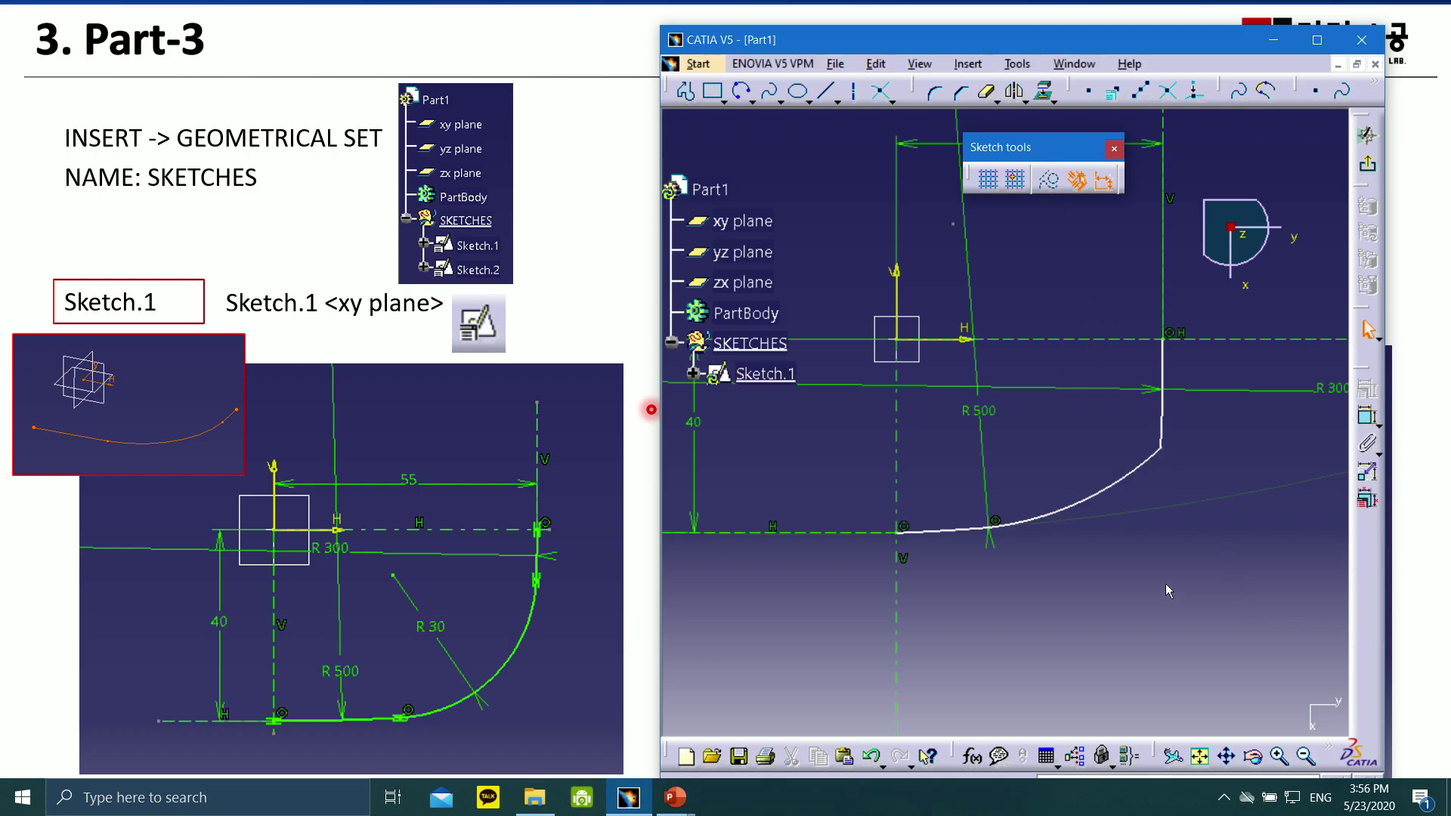
- Dimension the connecting arc's radius and set it to 30 mm
{"action": "left_click", "coordinate": [1368, 415]}
{"action": "left_click", "coordinate": [1103, 490]}
{"action": "left_click", "coordinate": [1067, 446]}
{"action": "double_click", "coordinate": [1071, 451]}
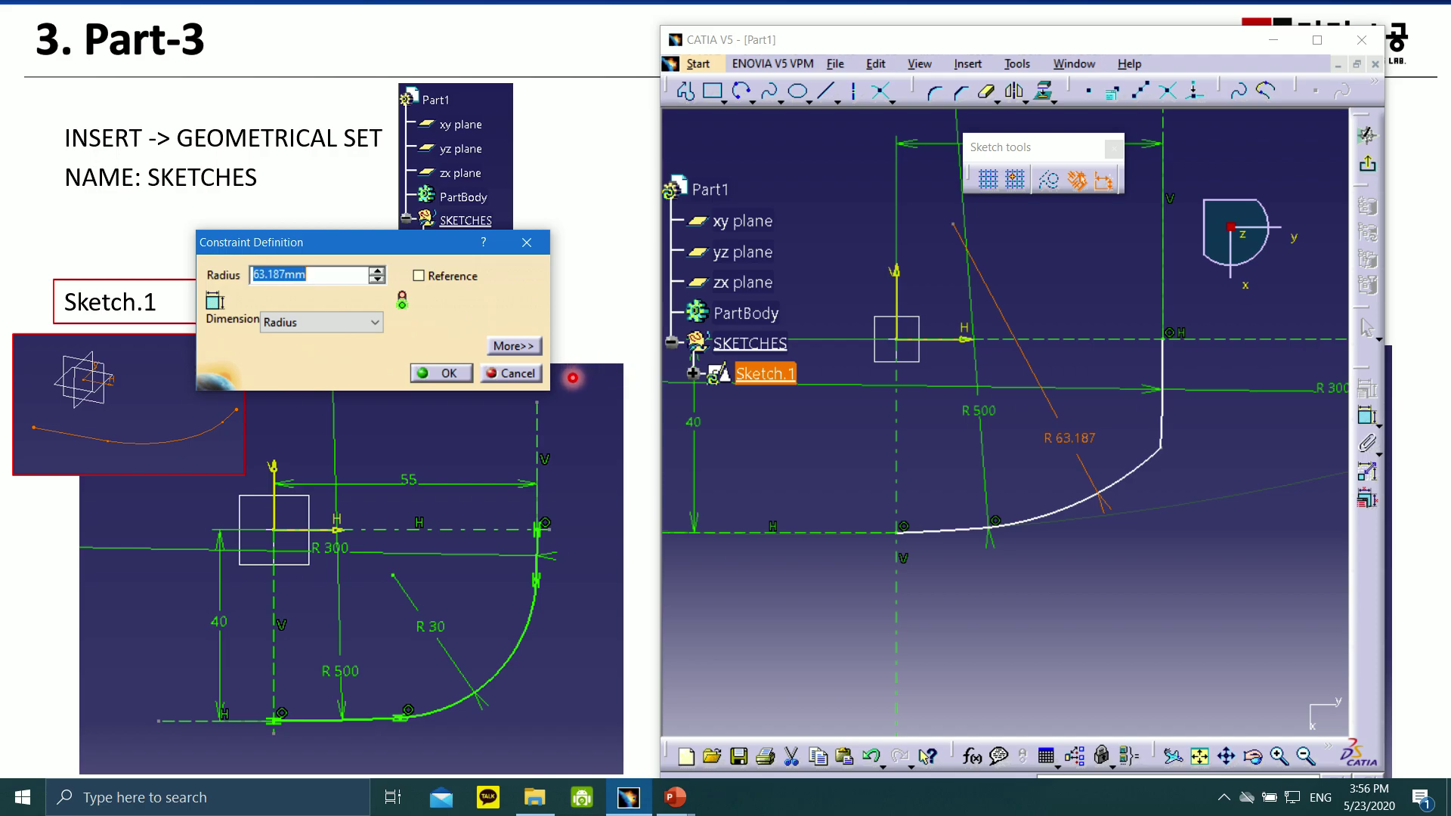
{"action": "type", "text": "30"}
{"action": "left_click", "coordinate": [436, 372]}
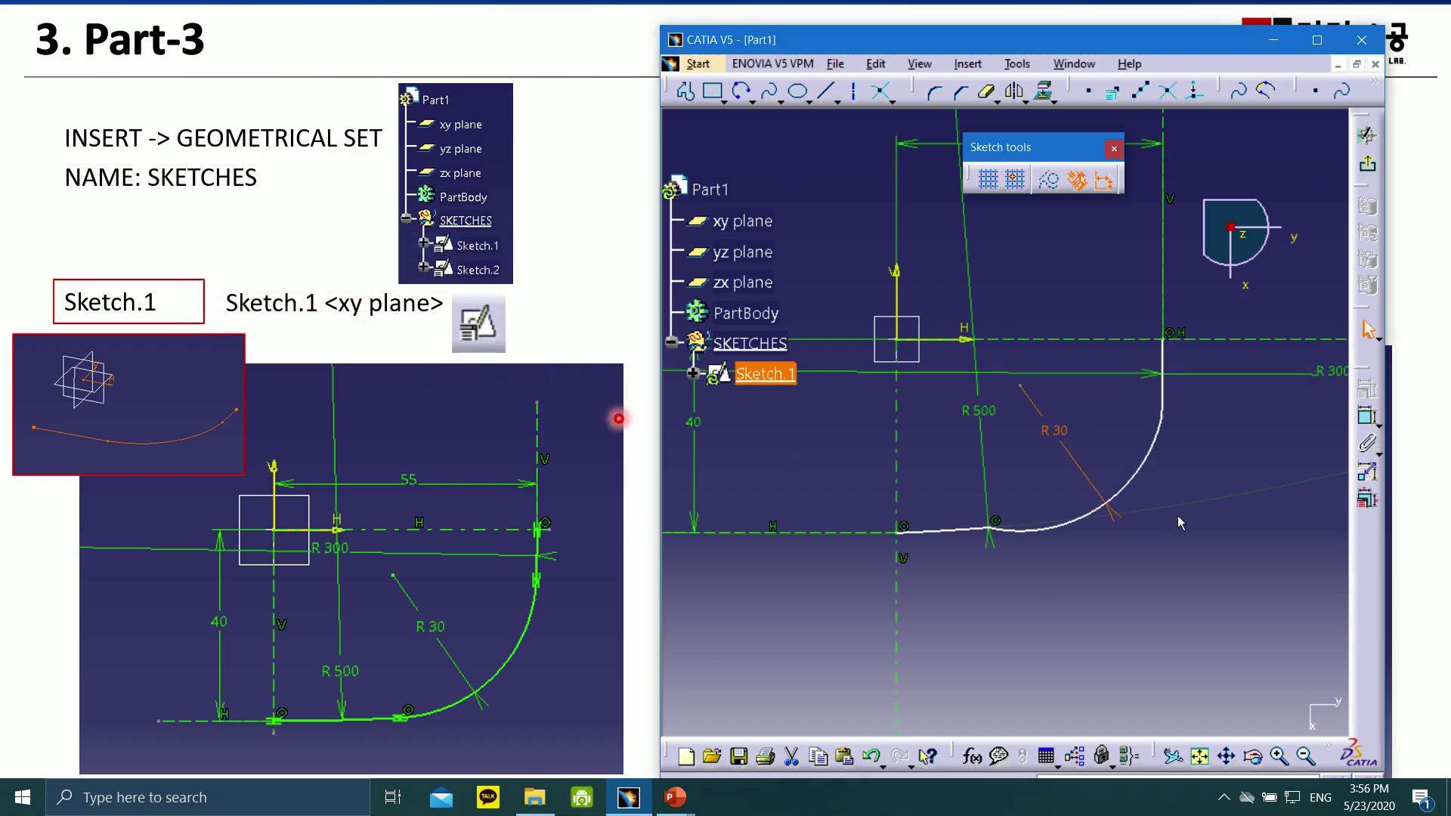
- Apply a tangency constraint between the R 30 arc and the R 300 arc
{"action": "left_click", "coordinate": [1162, 442]}
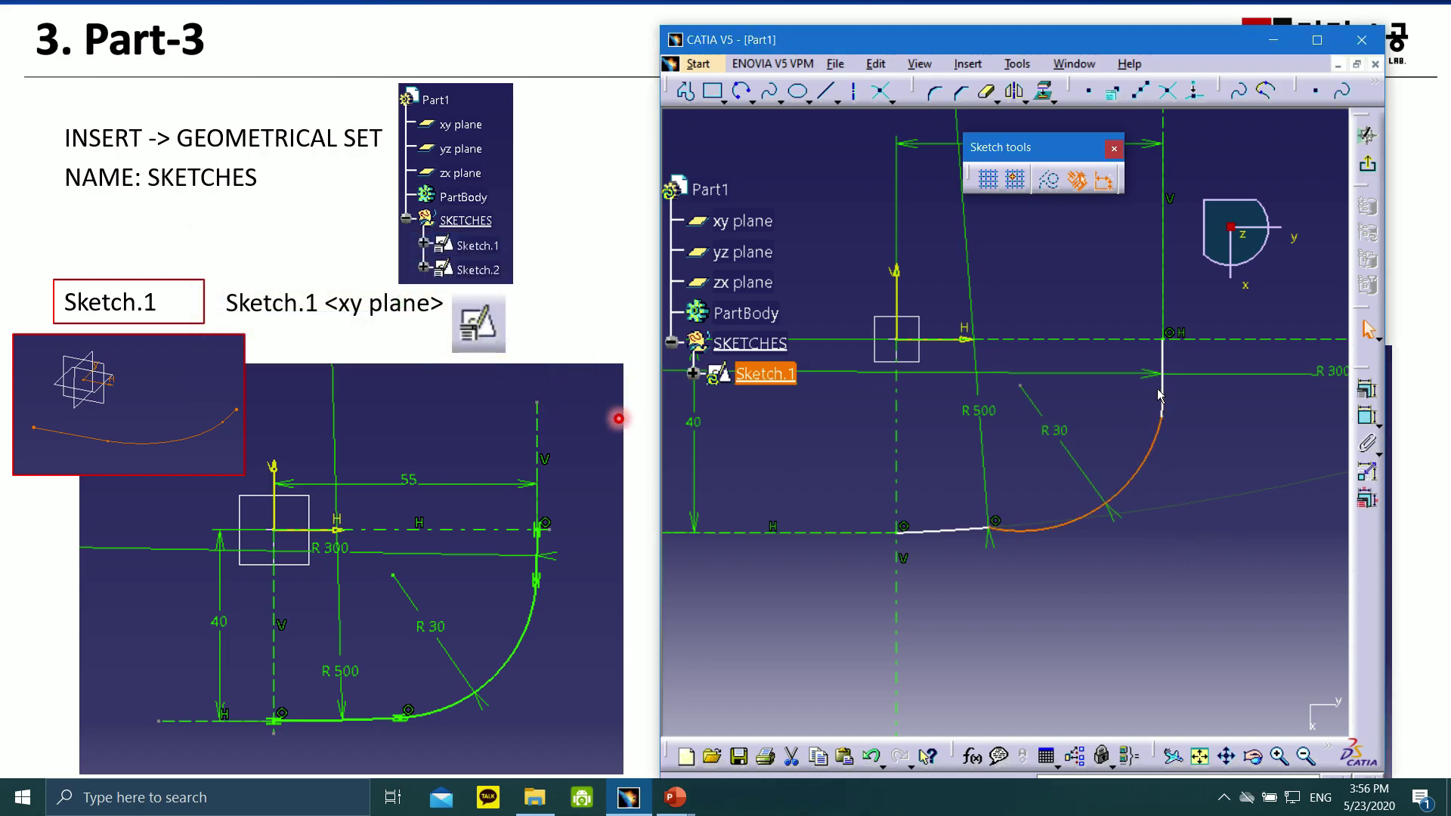
{"action": "left_click", "coordinate": [1366, 389]}
{"action": "left_click", "coordinate": [1096, 420]}
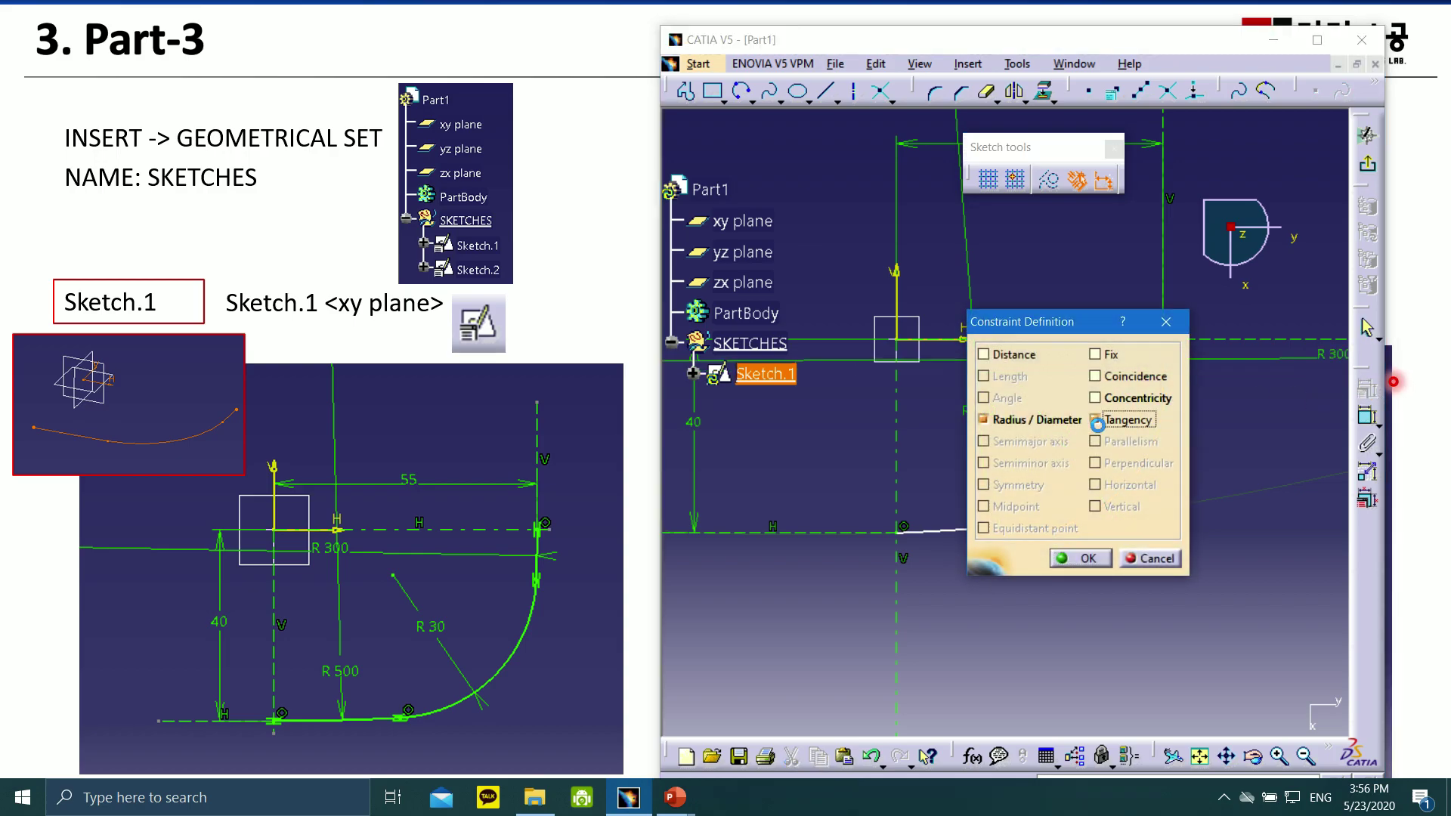
{"action": "left_click", "coordinate": [1085, 558]}
- Apply a tangency constraint between the R 30 arc and the R 500 arc
{"action": "left_click", "coordinate": [1020, 530]}
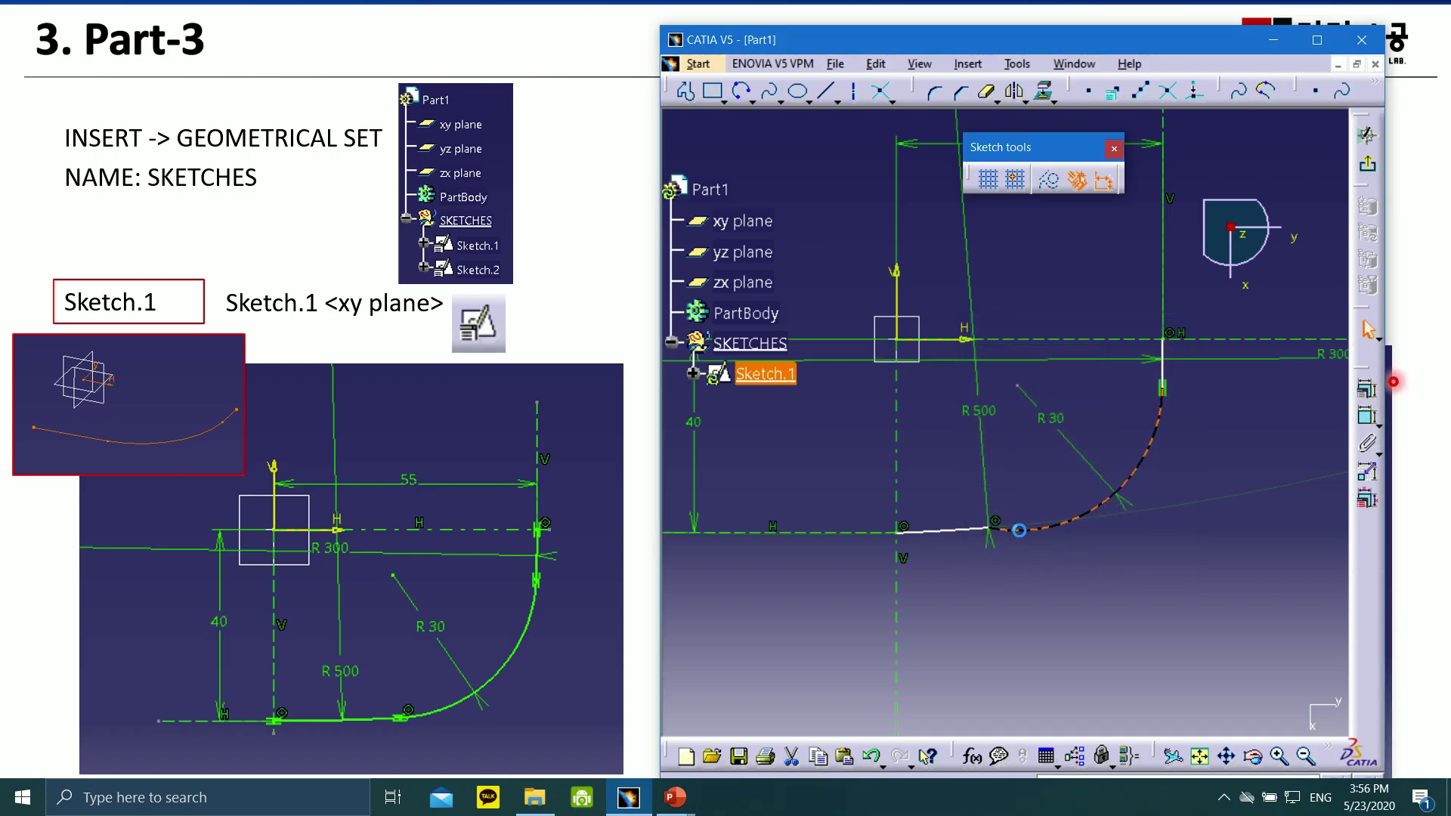
{"action": "double_click", "coordinate": [980, 533]}
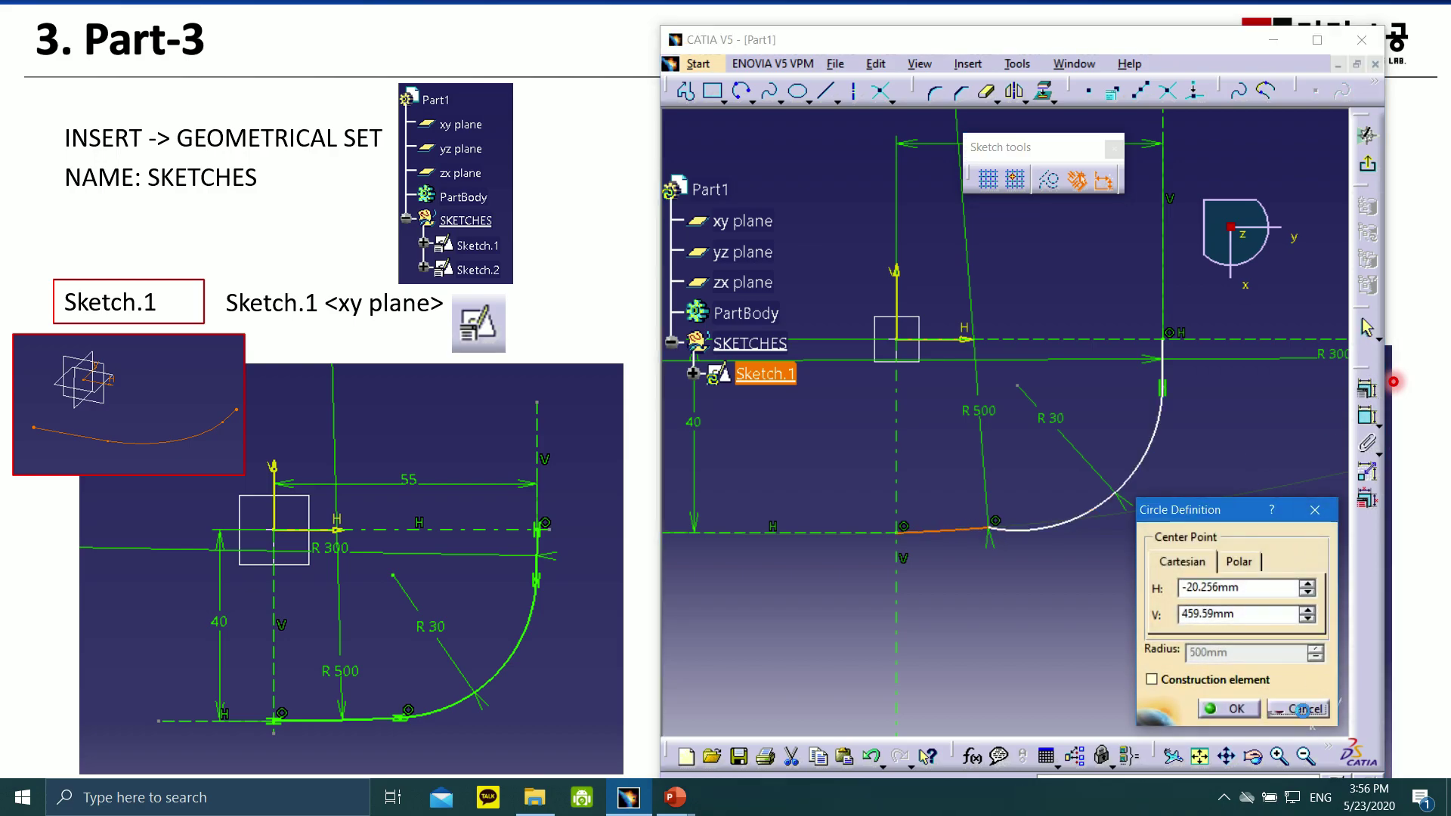
{"action": "left_click", "coordinate": [1306, 709]}
{"action": "left_click", "coordinate": [1367, 389]}
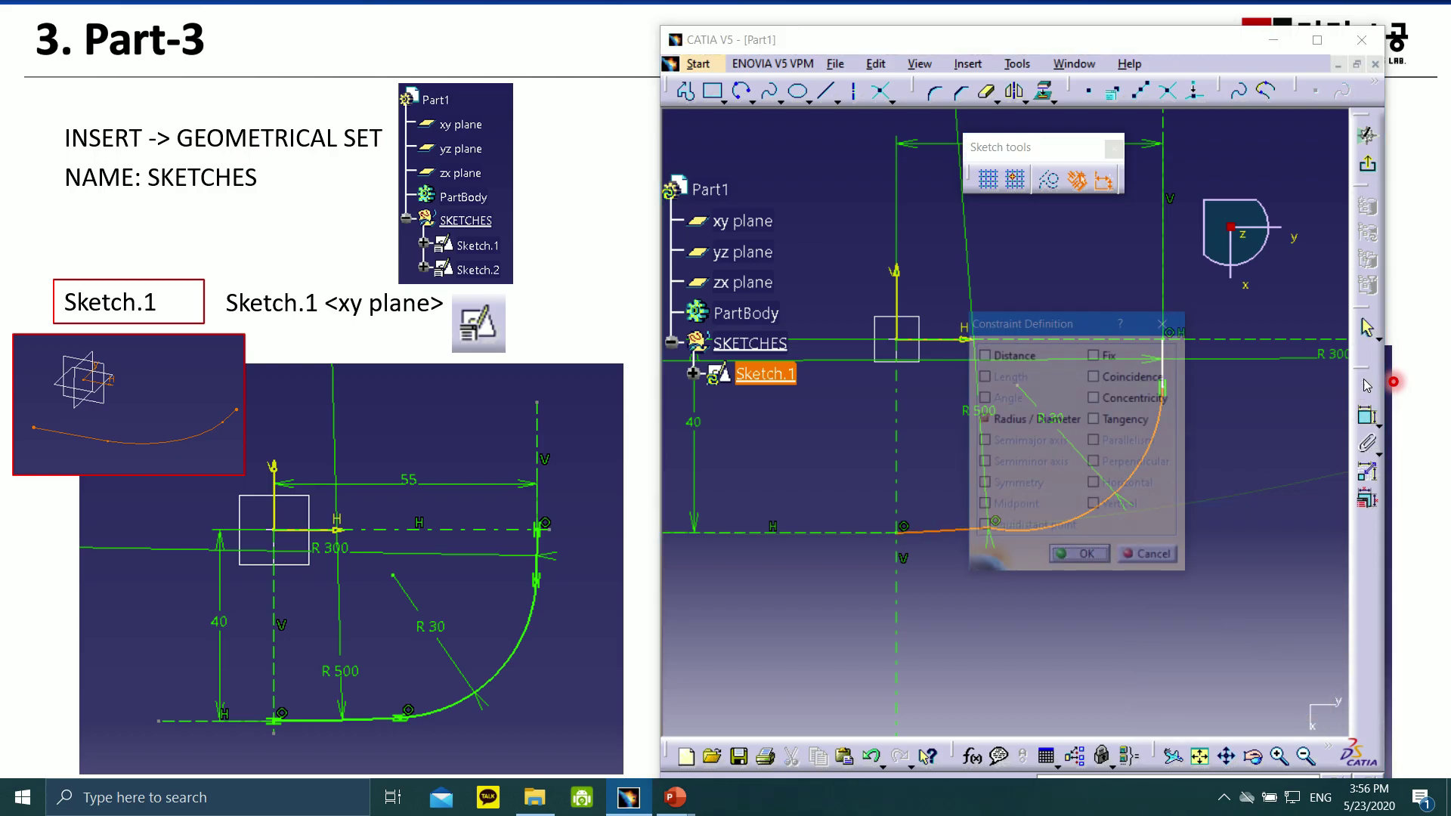
{"action": "left_click", "coordinate": [1088, 560]}
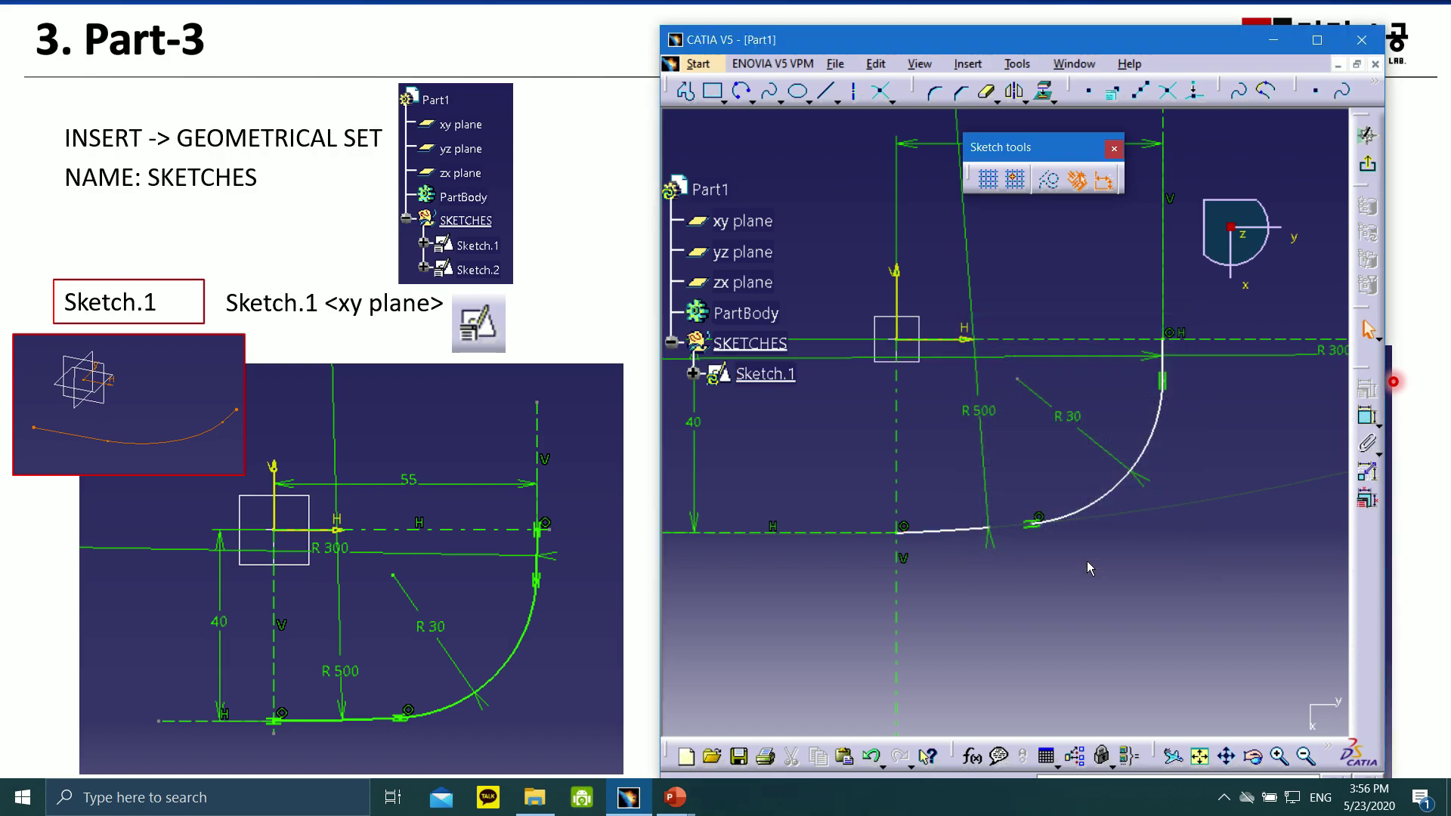
- Make the R 30 arc's lower end coincident with the free end of the R 500 arc
{"action": "left_click", "coordinate": [1040, 529]}
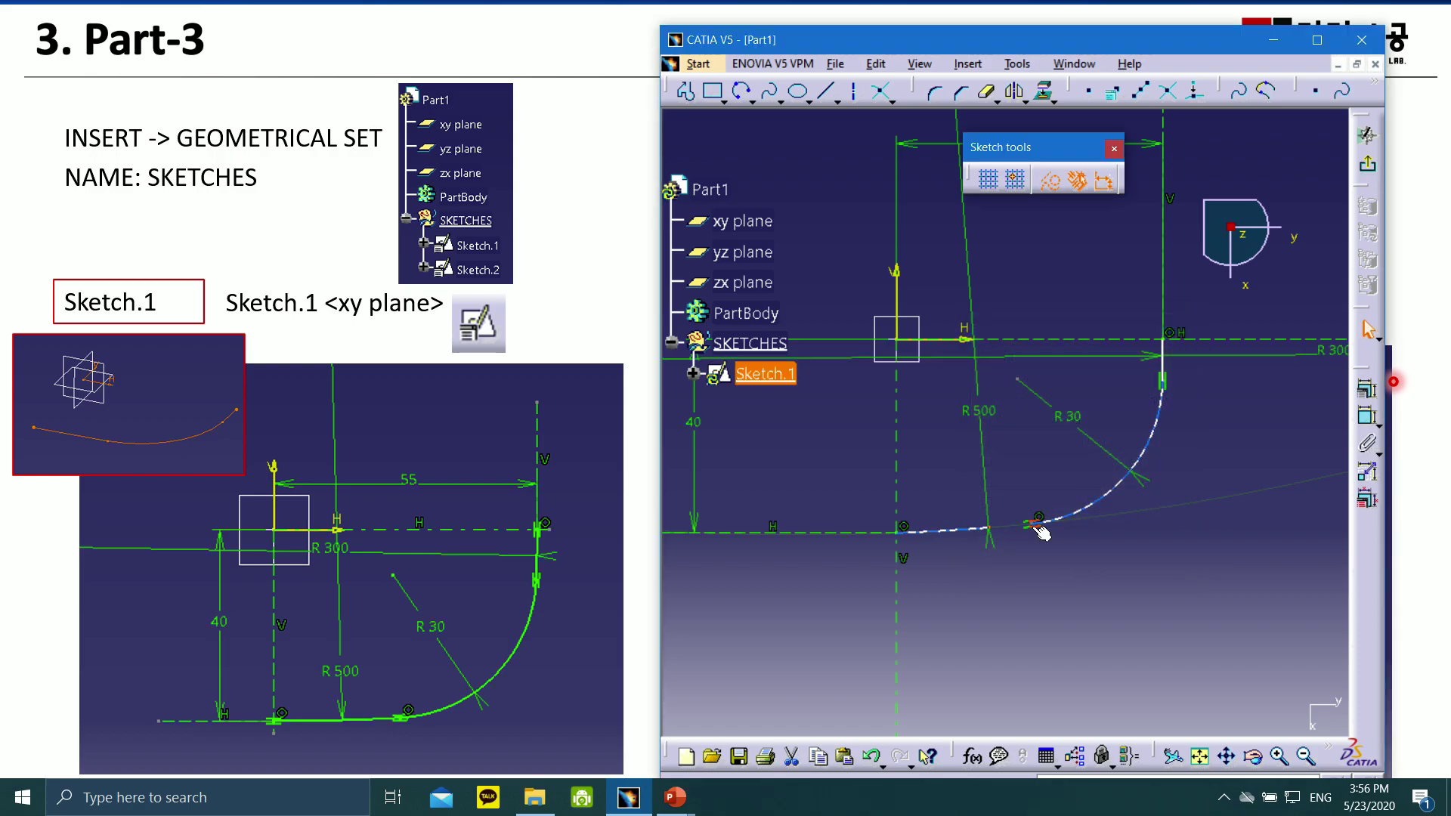
{"action": "left_click", "coordinate": [1367, 390]}
{"action": "left_click", "coordinate": [1133, 377]}
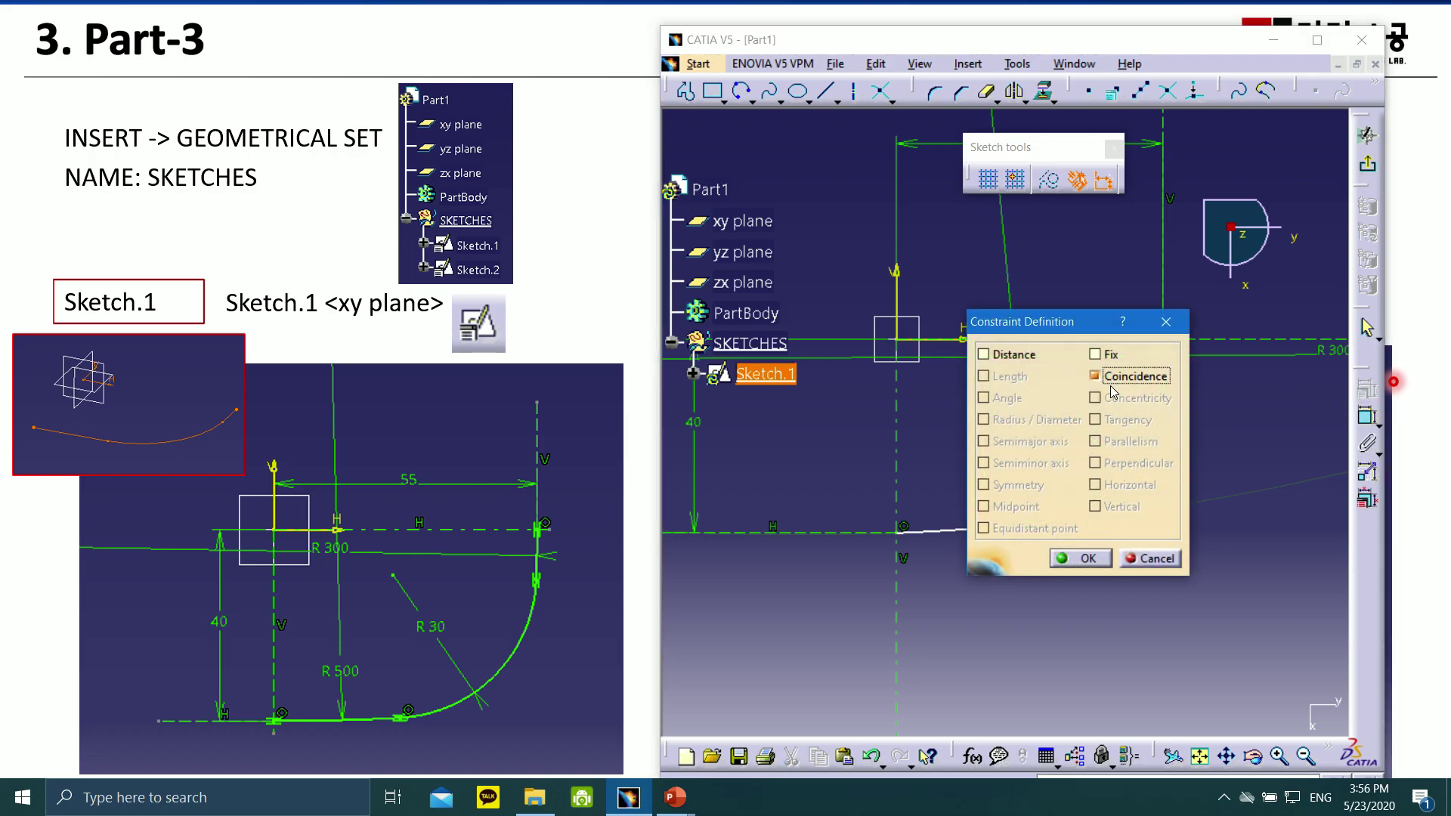
{"action": "left_click", "coordinate": [1088, 558]}
- Shift the R 30 arc and its joint with the R 300 arc to test the profile's remaining freedom
{"action": "left_click_drag", "start_coordinate": [1146, 501], "coordinate": [1171, 398]}
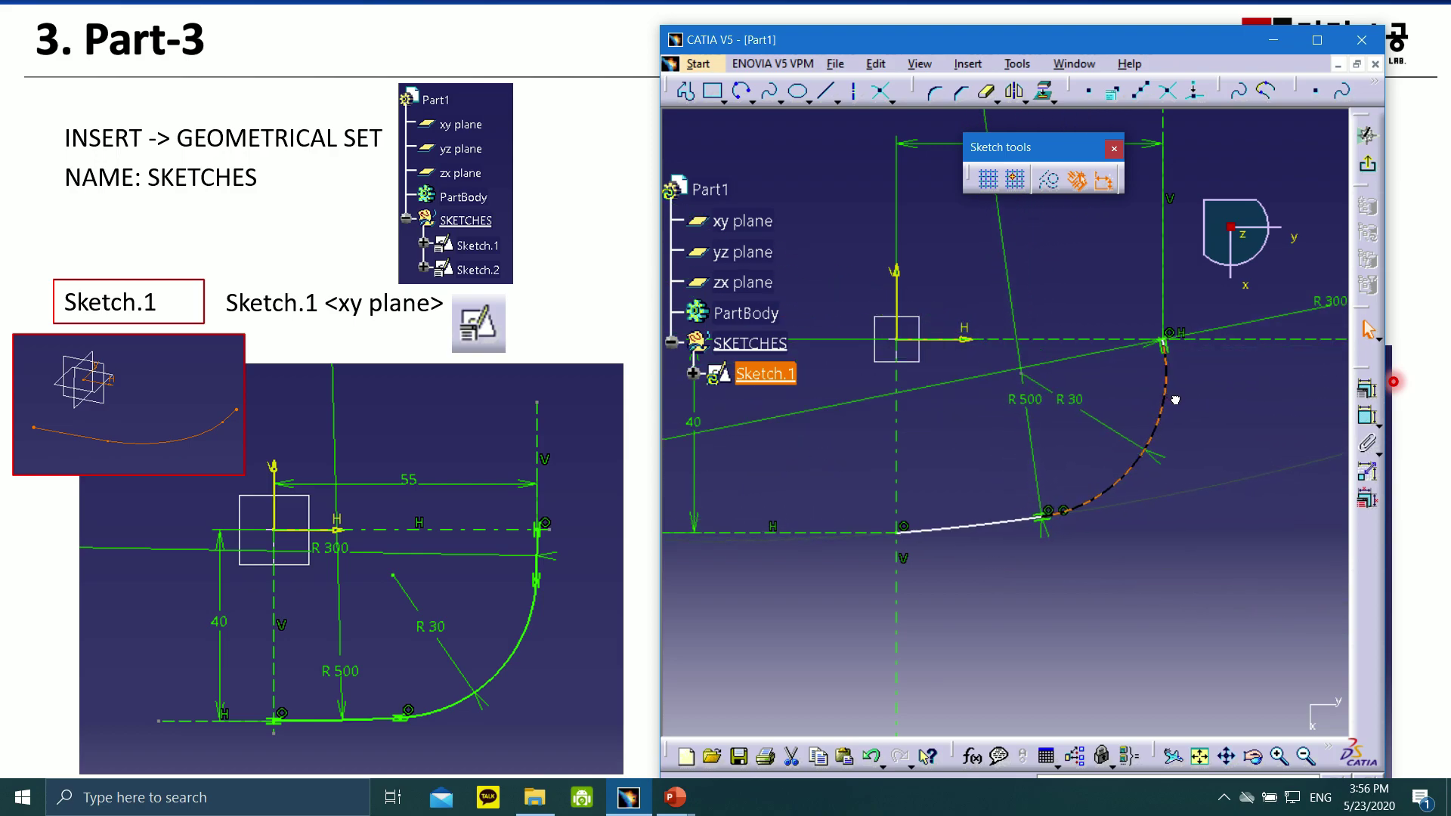
{"action": "left_click_drag", "start_coordinate": [1143, 466], "coordinate": [1155, 409]}
{"action": "left_click", "coordinate": [870, 558]}
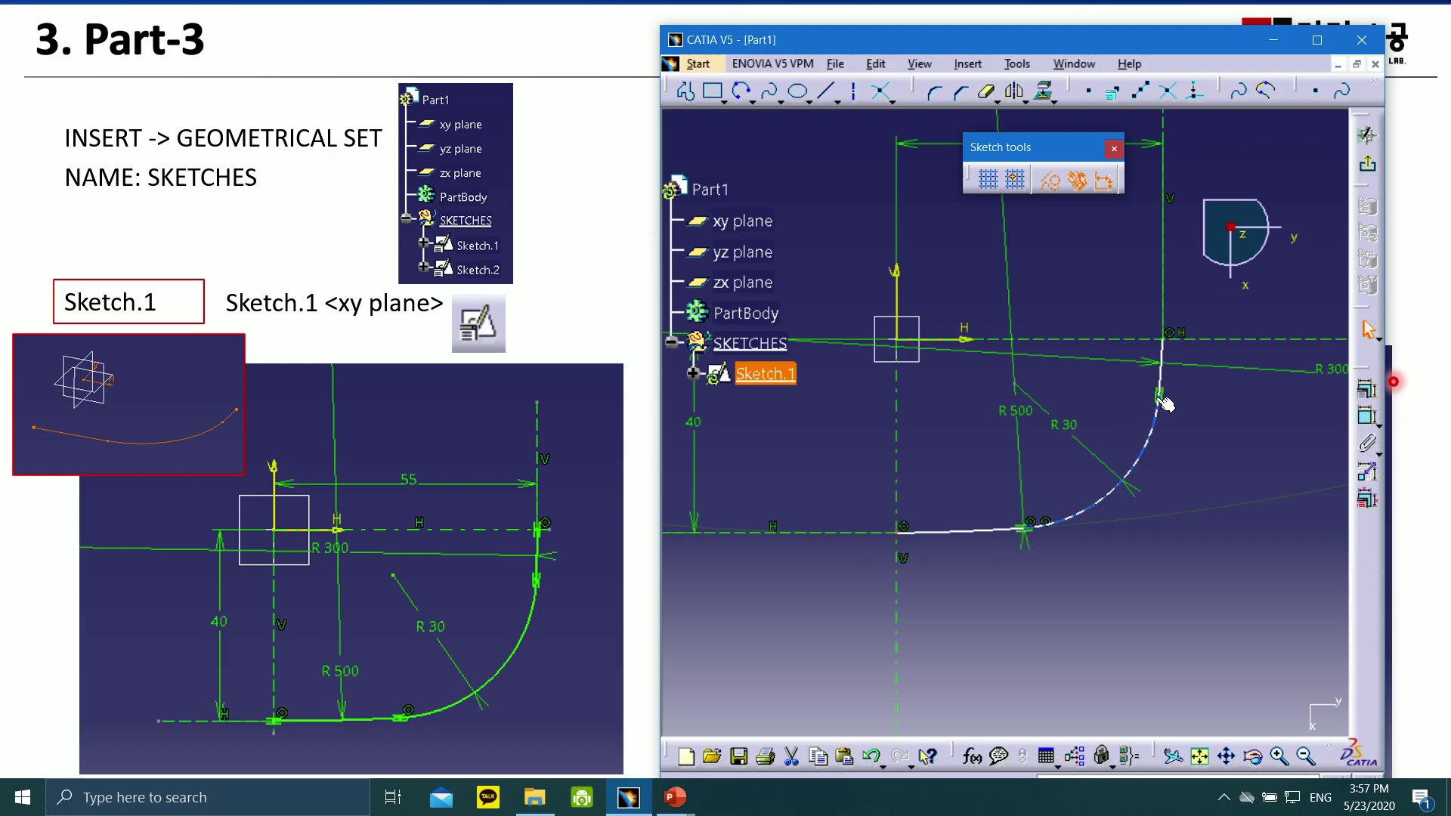
{"action": "mouse_move", "coordinate": [1167, 403]}
{"action": "left_mouse_down"}
{"action": "mouse_move", "coordinate": [1159, 355]}
{"action": "mouse_move", "coordinate": [1165, 375]}
{"action": "left_mouse_up"}
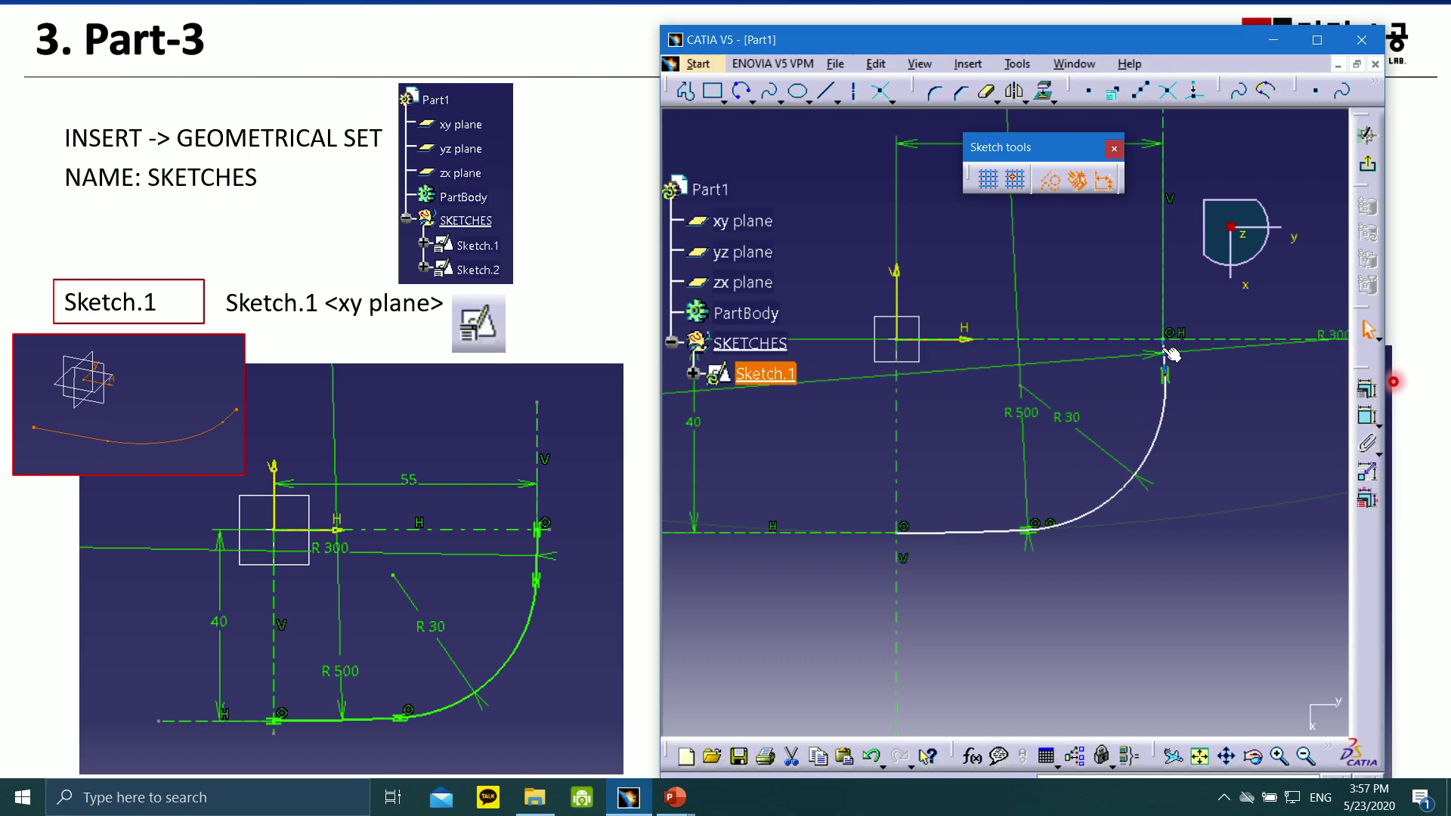
{"action": "left_click_drag", "start_coordinate": [1173, 384], "coordinate": [1166, 416]}
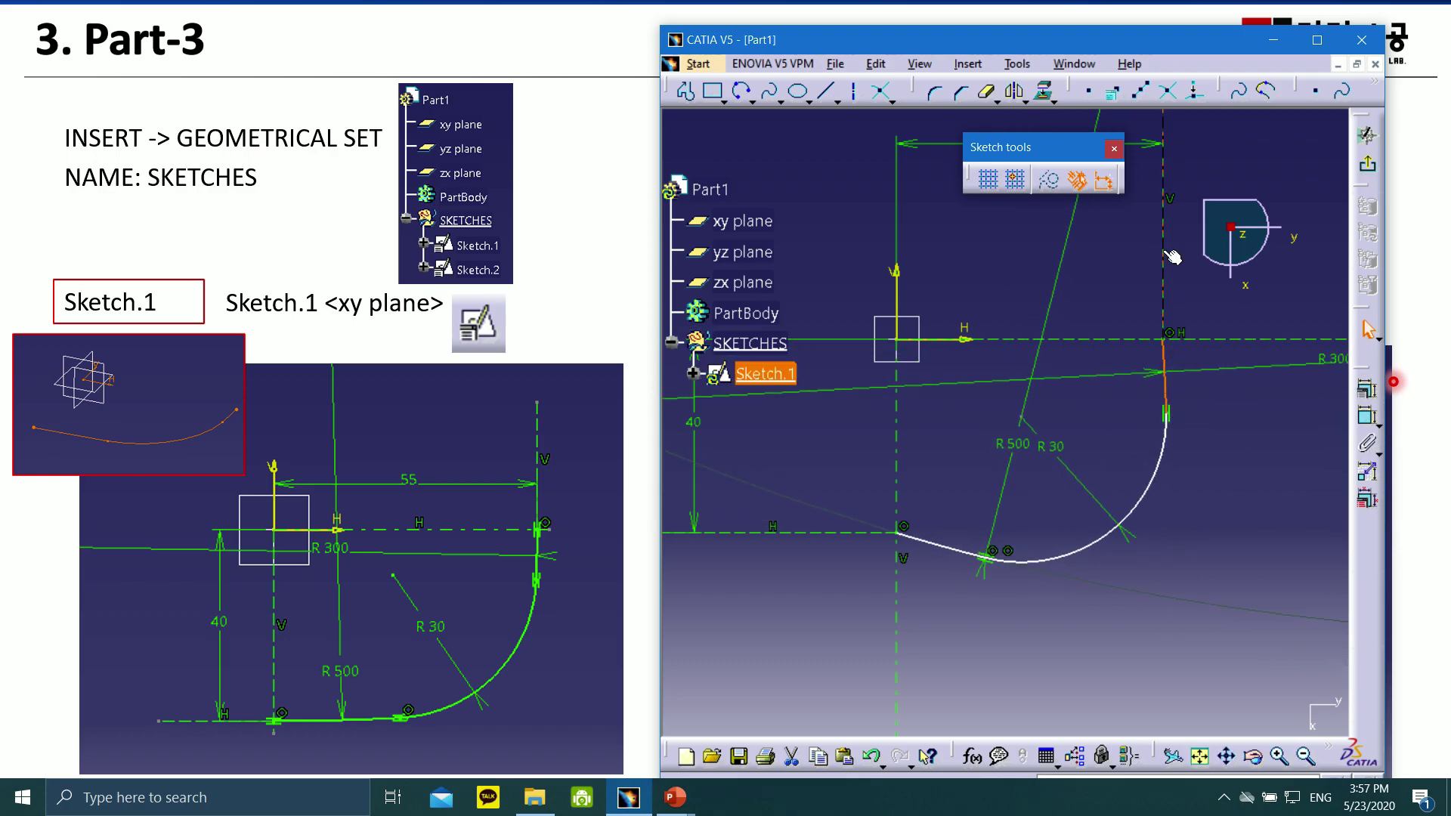
- Make the R 300 arc tangent to the vertical construction line and the R 500 arc tangent to the lower horizontal construction line
{"action": "left_click", "coordinate": [1360, 391]}
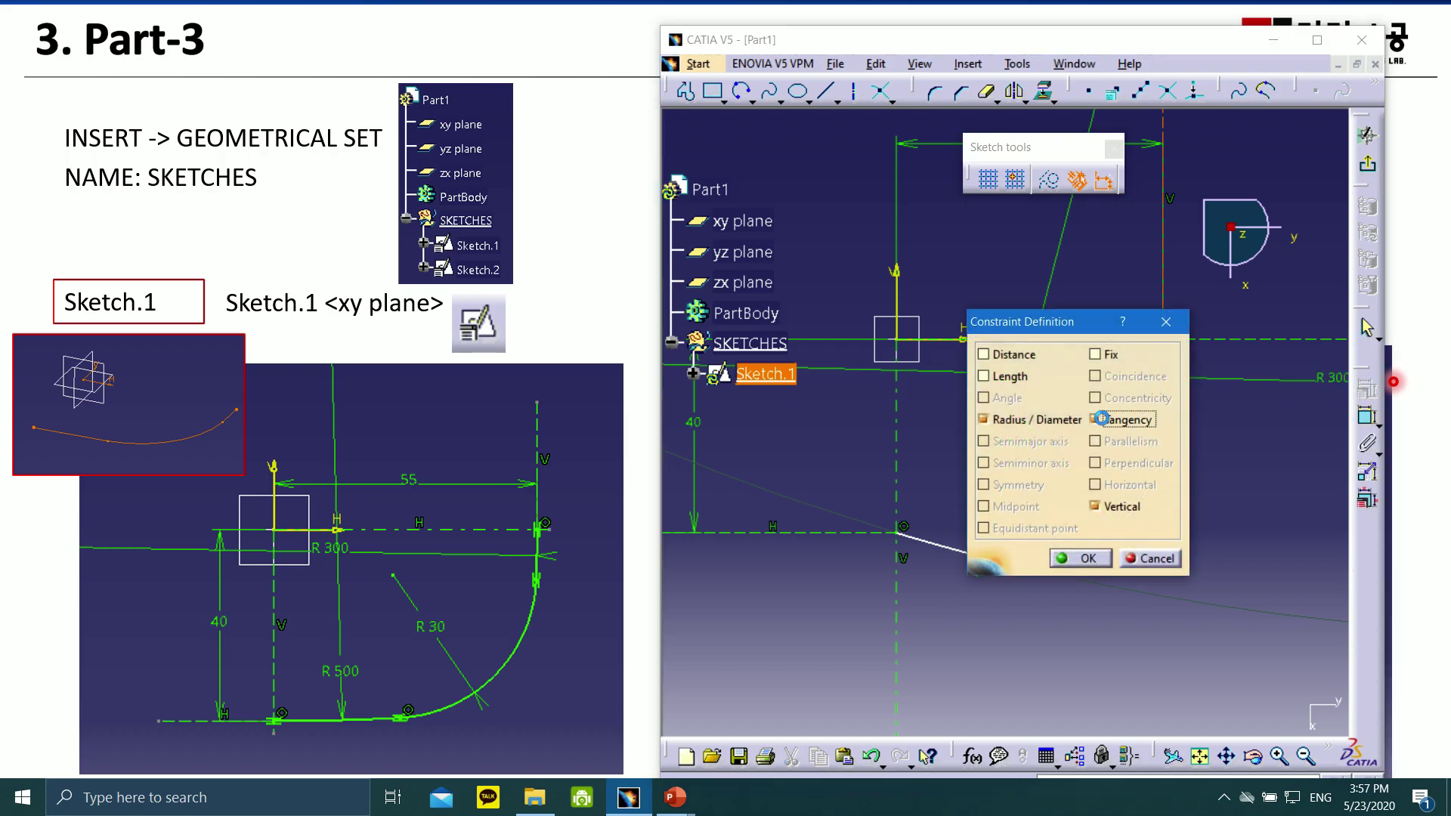
{"action": "left_click", "coordinate": [1086, 557]}
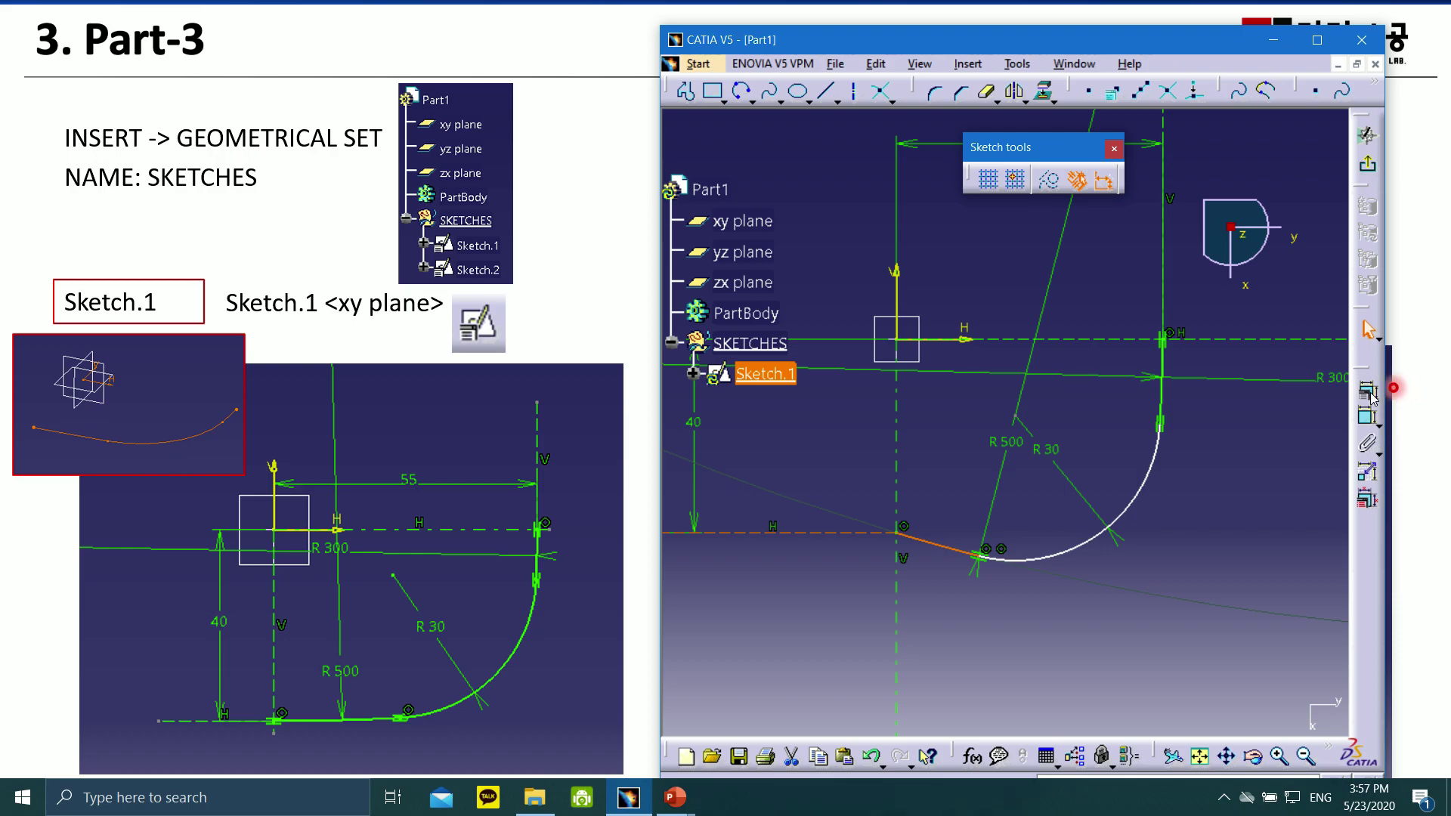
{"action": "left_click", "coordinate": [1367, 390]}
{"action": "left_click", "coordinate": [1095, 420]}
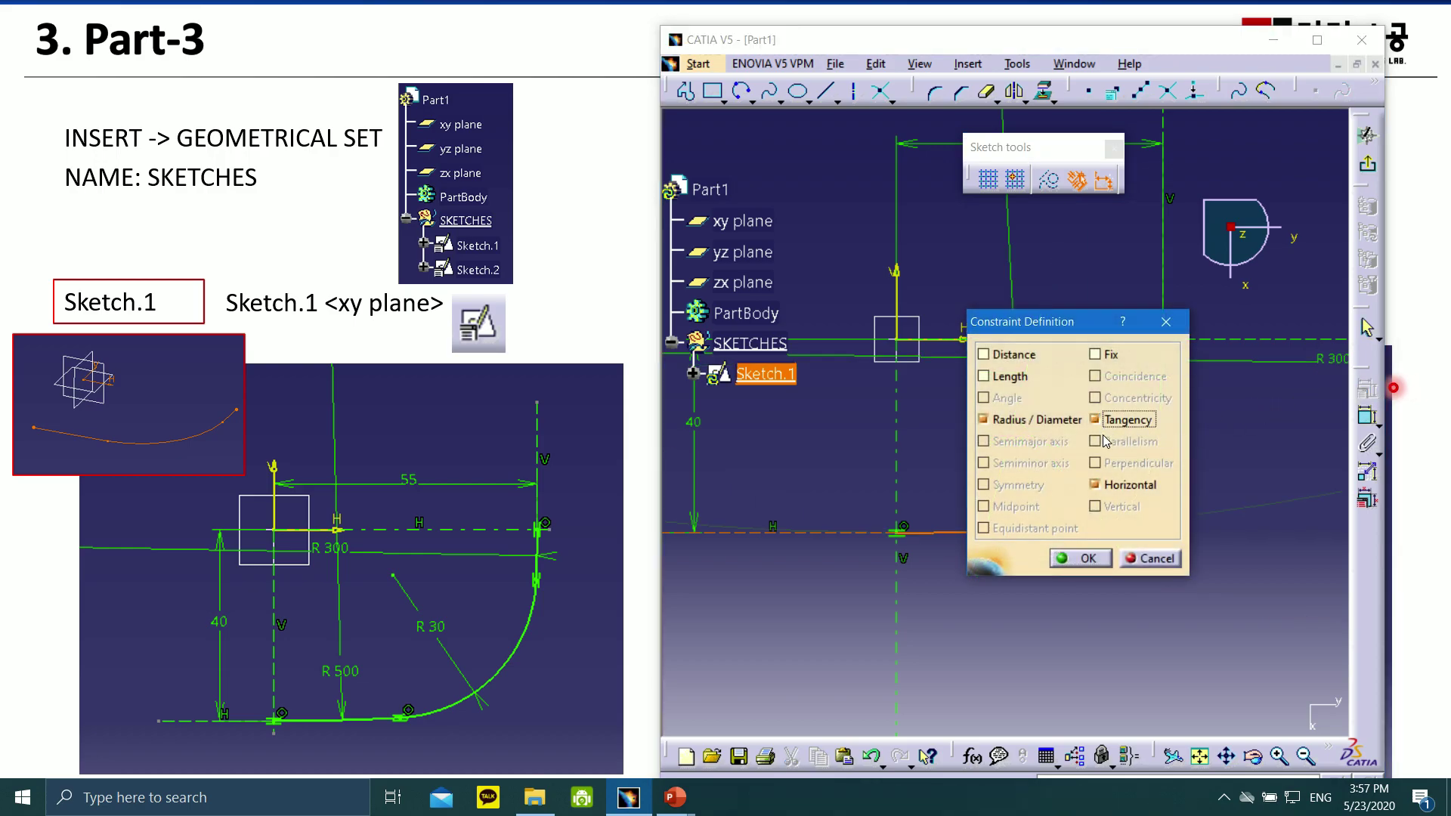
{"action": "left_click", "coordinate": [1081, 557]}
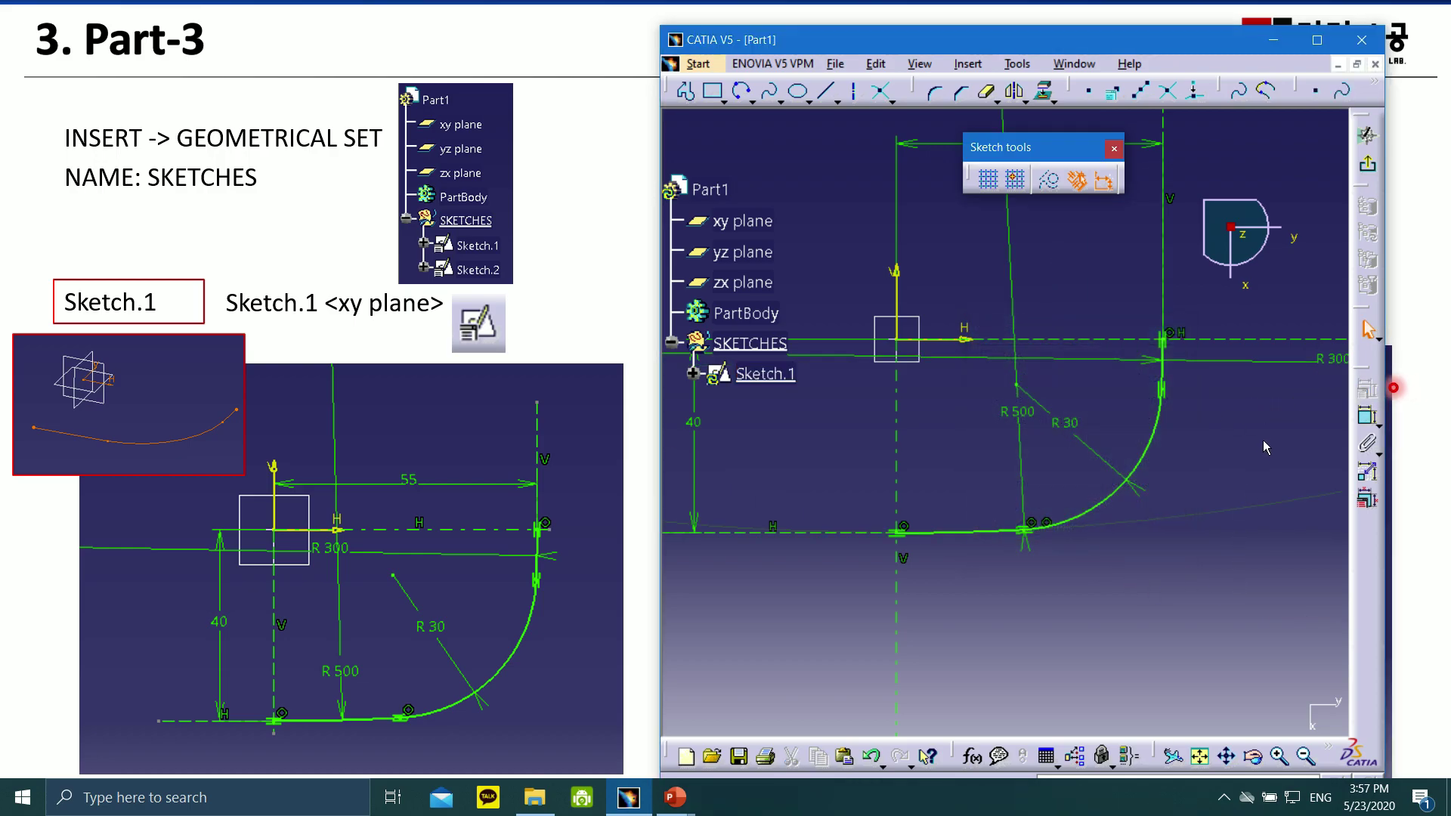
- Move the R 500 dimension nearer the origin and exit Sketch.1
{"action": "left_click_drag", "start_coordinate": [1024, 428], "coordinate": [956, 336]}
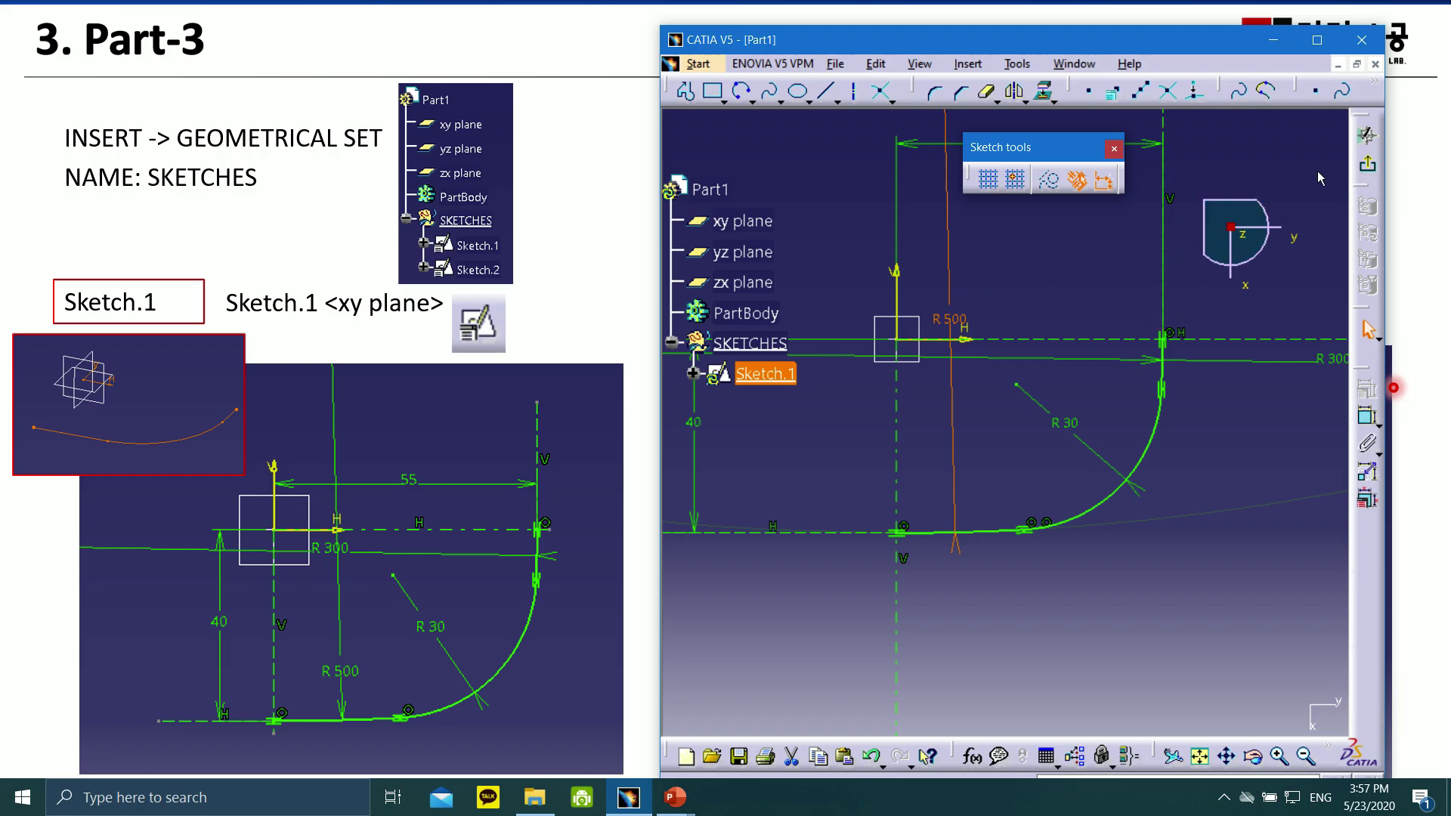
{"action": "left_click", "coordinate": [1369, 166]}
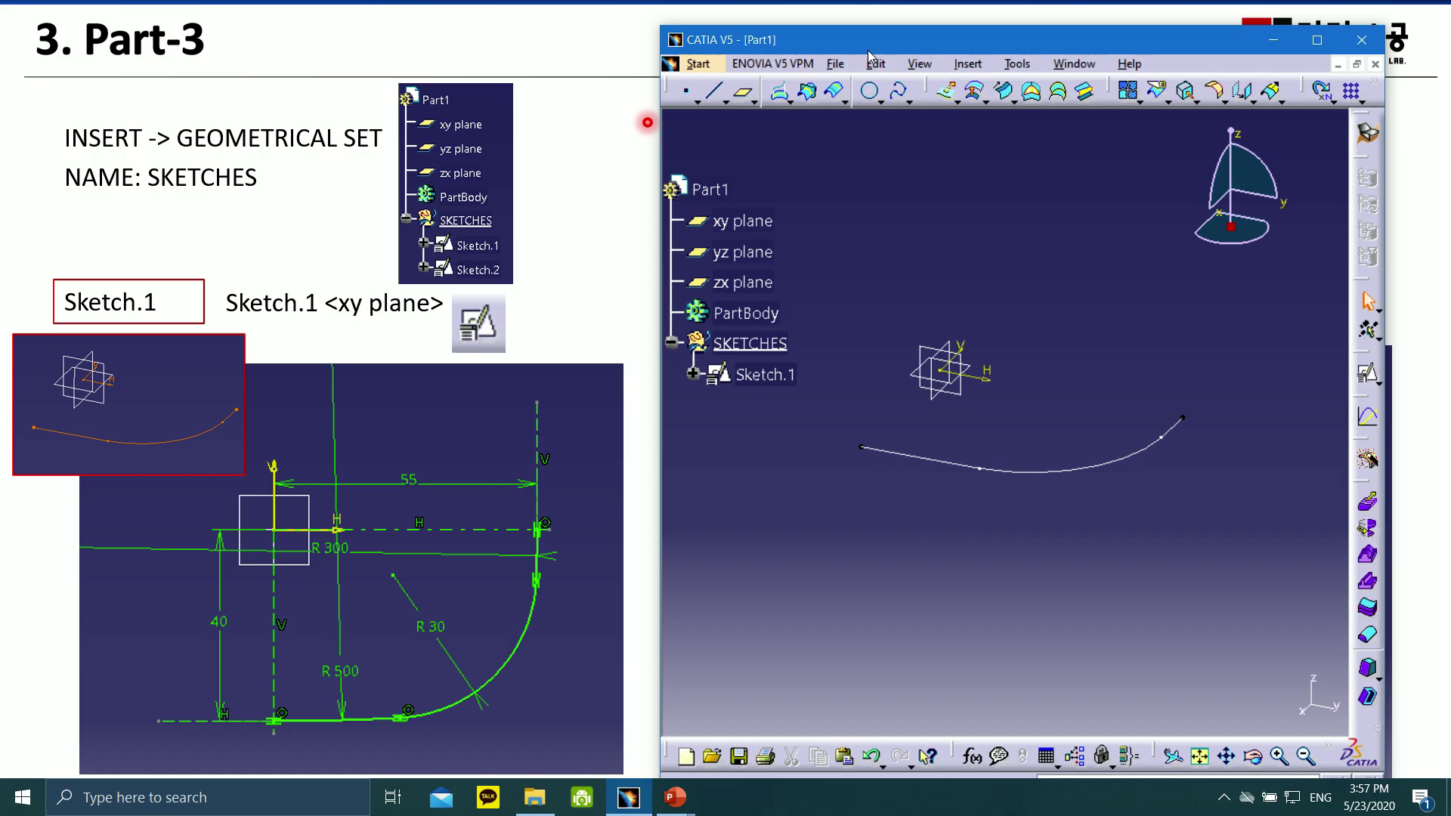
- Uncover the Sketch.2 slide and create a positioned sketch on the yz plane with implicit origin and orientation
{"action": "left_click", "coordinate": [935, 354]}
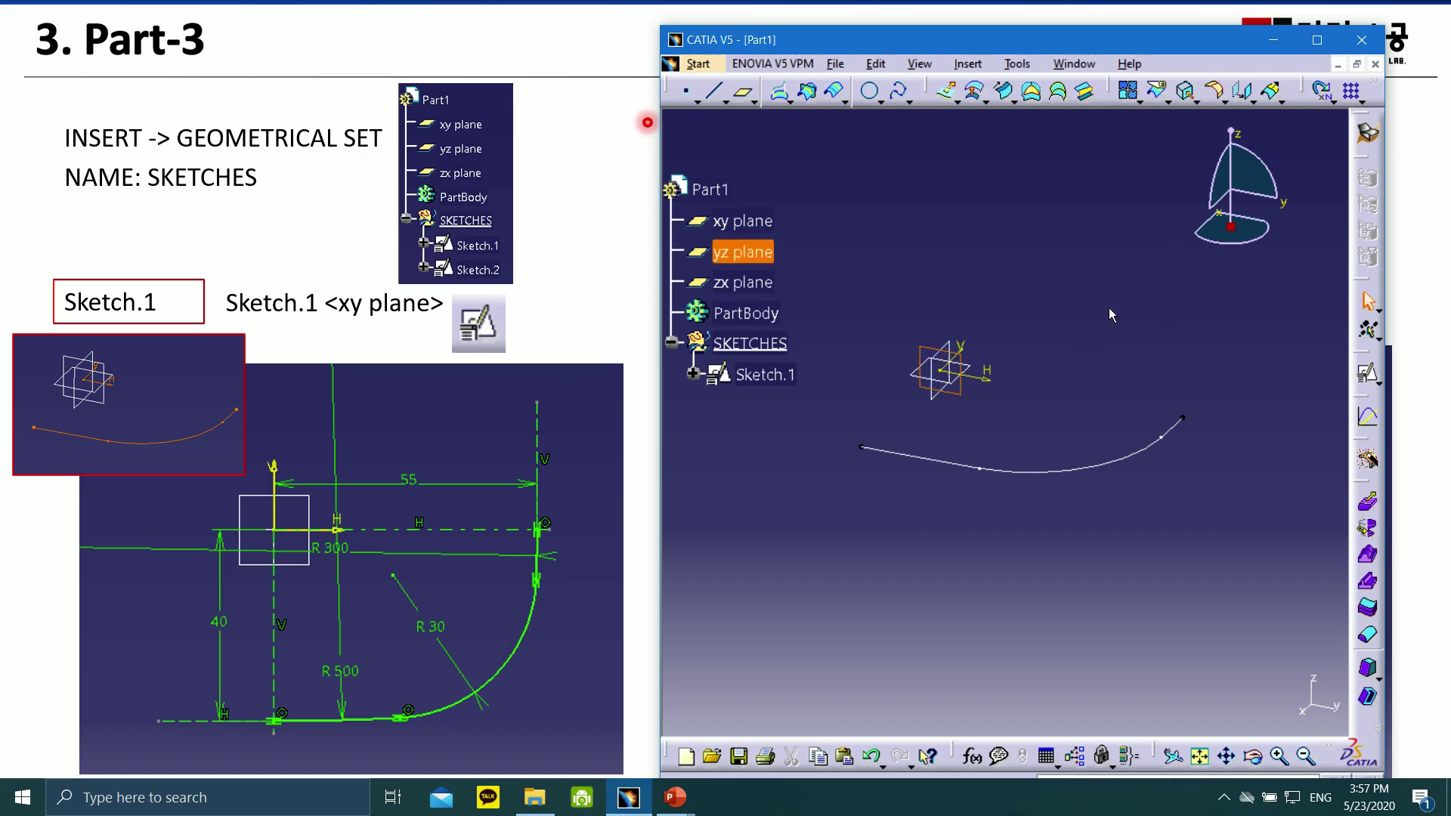
{"action": "mouse_move", "coordinate": [1043, 45]}
{"action": "left_mouse_down"}
{"action": "mouse_move", "coordinate": [355, 37]}
{"action": "mouse_move", "coordinate": [374, 38]}
{"action": "left_mouse_up"}
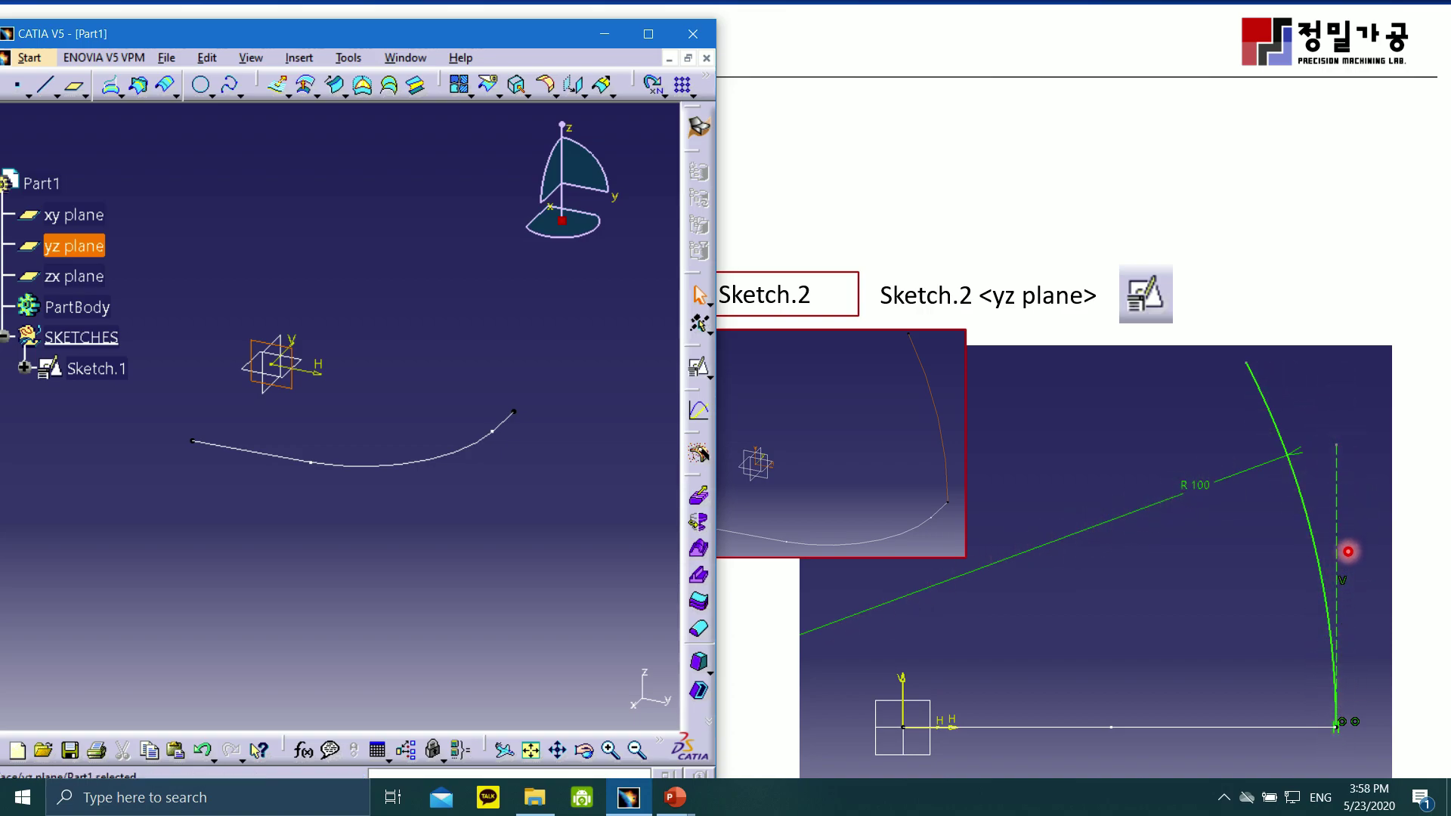
{"action": "left_click", "coordinate": [701, 370]}
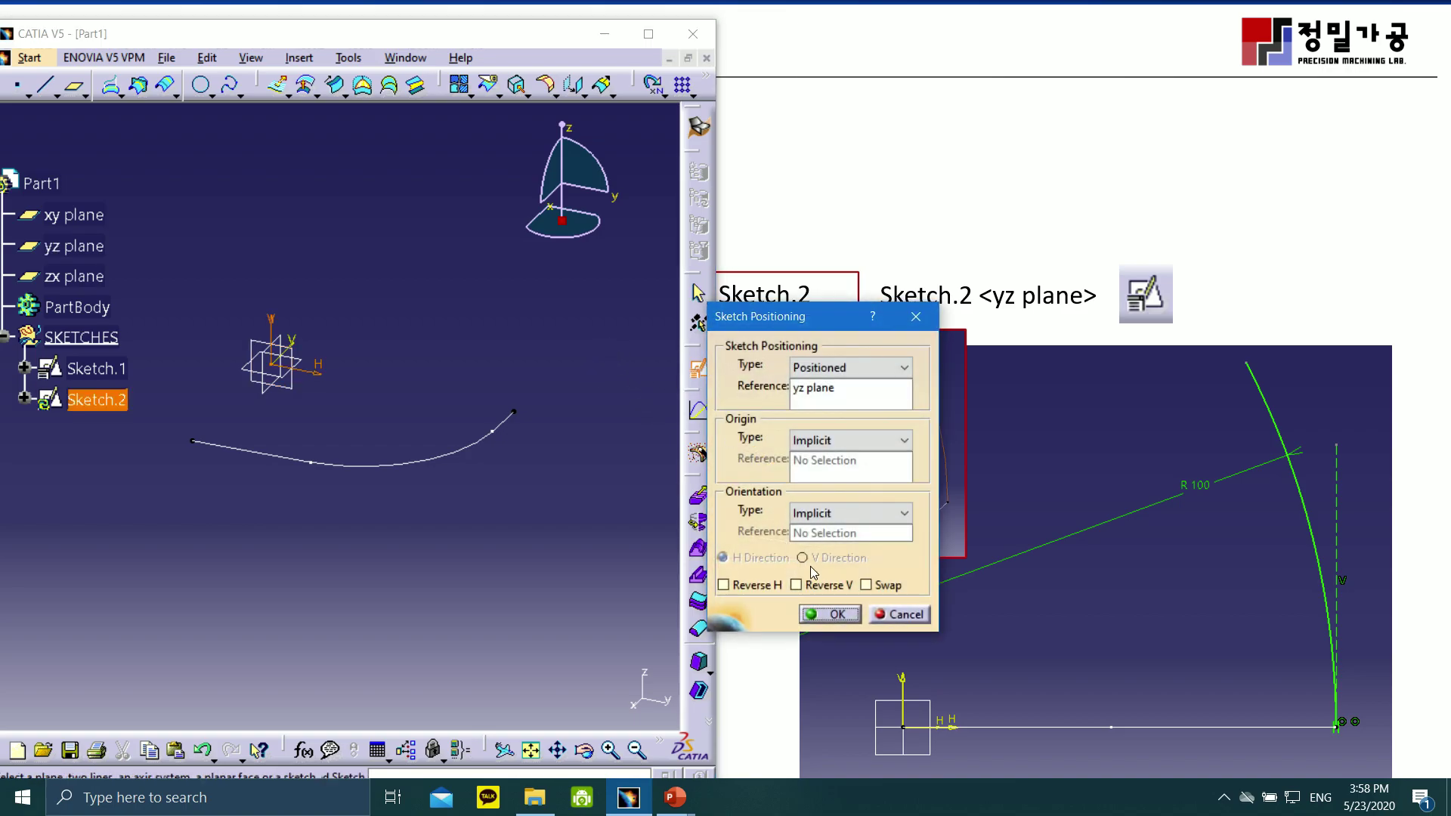
{"action": "left_click", "coordinate": [832, 614]}
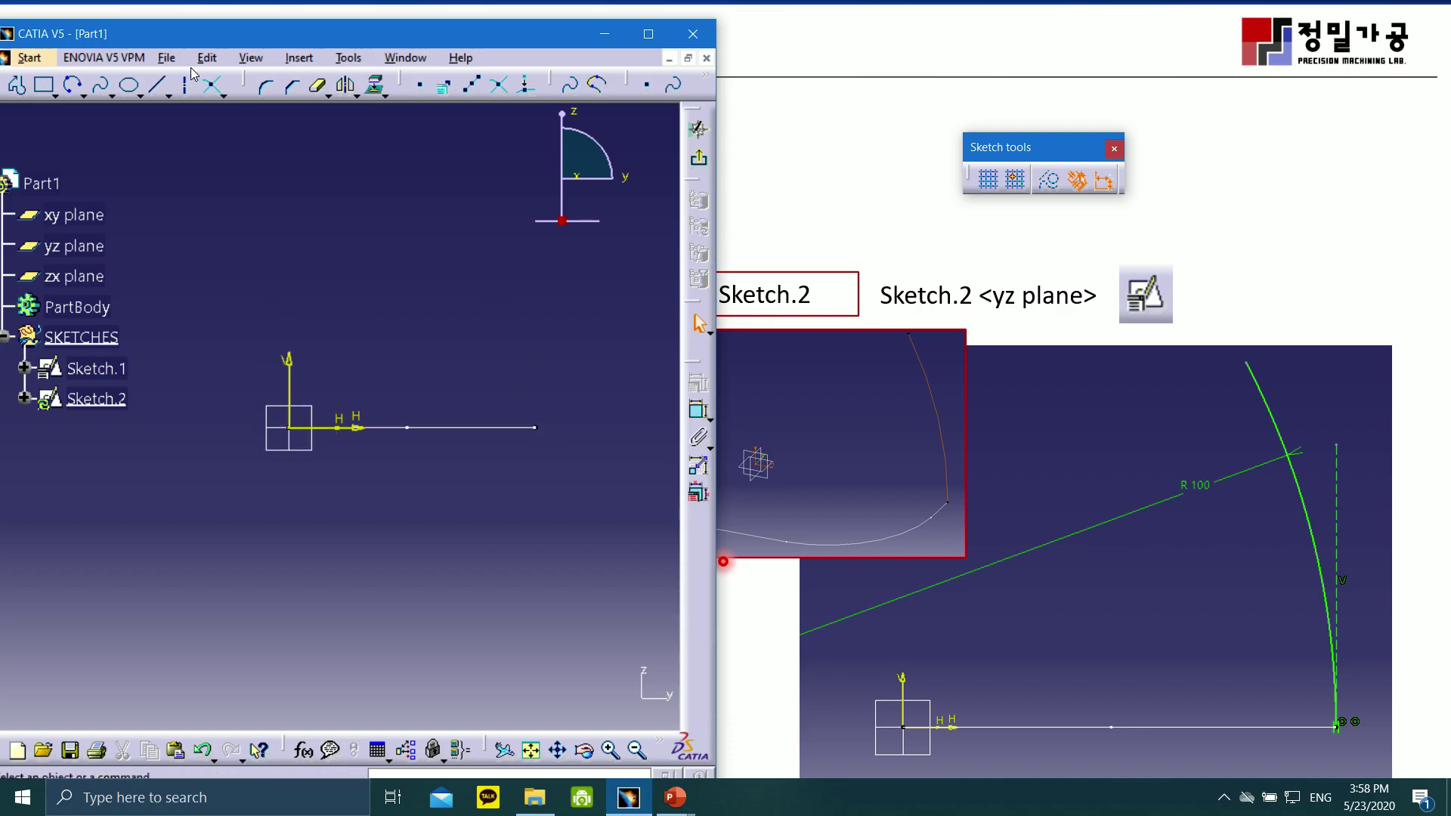
- Sketch a three-point arc starting on the H axis just beyond Sketch.1's end point and curving upward toward the V axis
{"action": "left_click", "coordinate": [72, 83]}
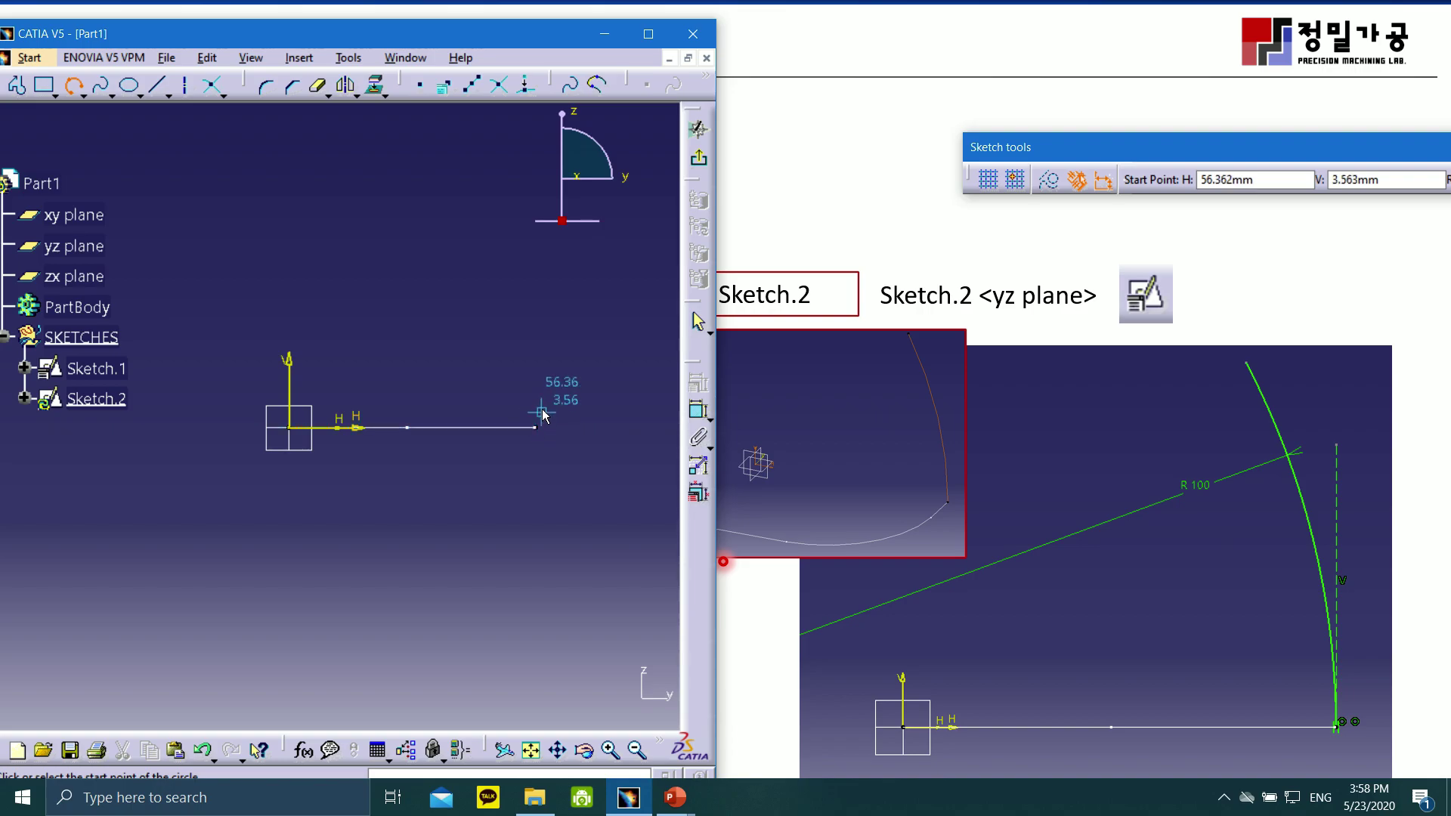
{"action": "middle_click_drag", "start_coordinate": [399, 307], "coordinate": [320, 429]}
{"action": "scroll", "coordinate": [325, 427], "scroll_direction": "up", "scroll_amount": 1}
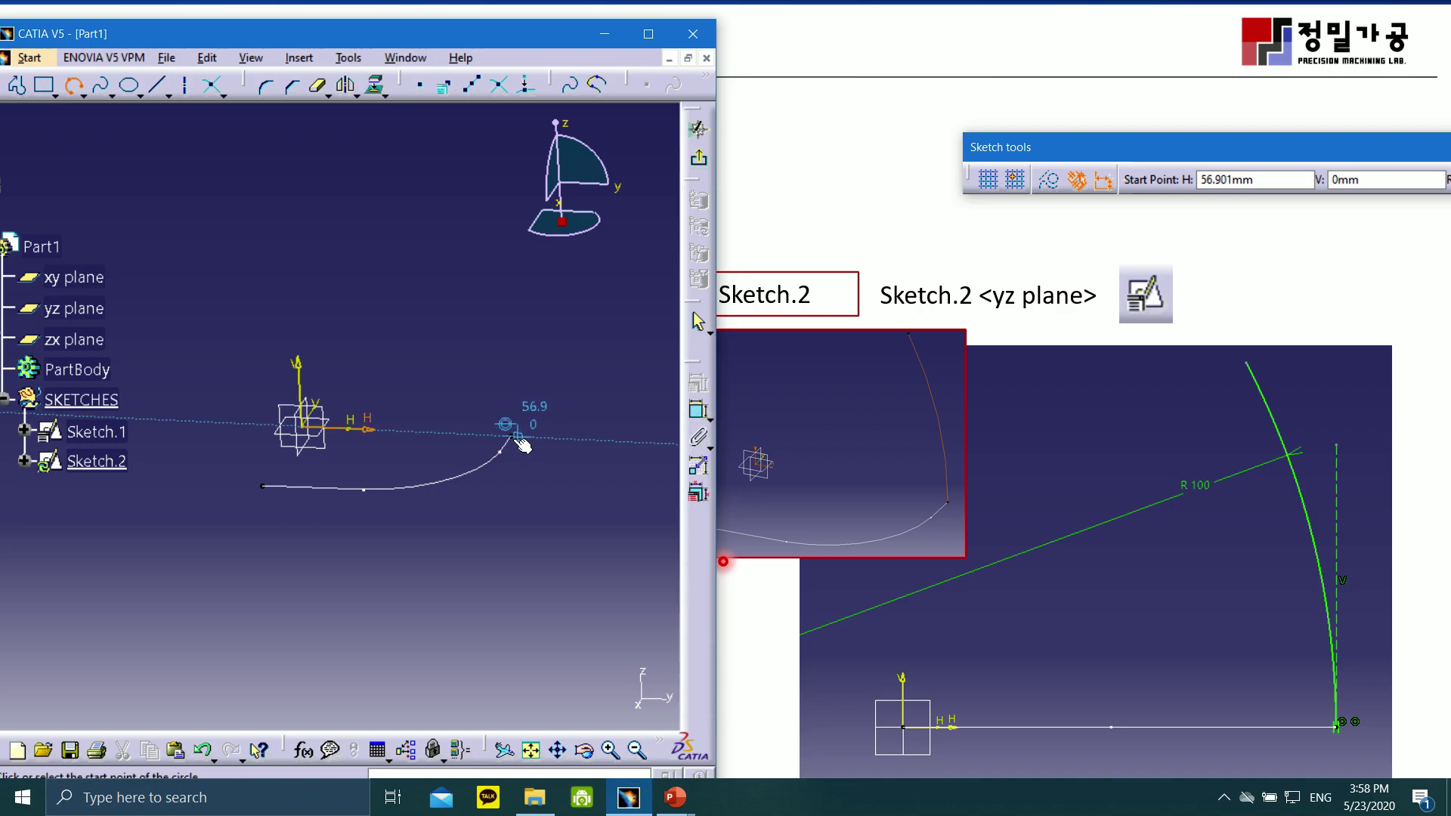
{"action": "left_click", "coordinate": [529, 438]}
{"action": "left_click", "coordinate": [528, 378]}
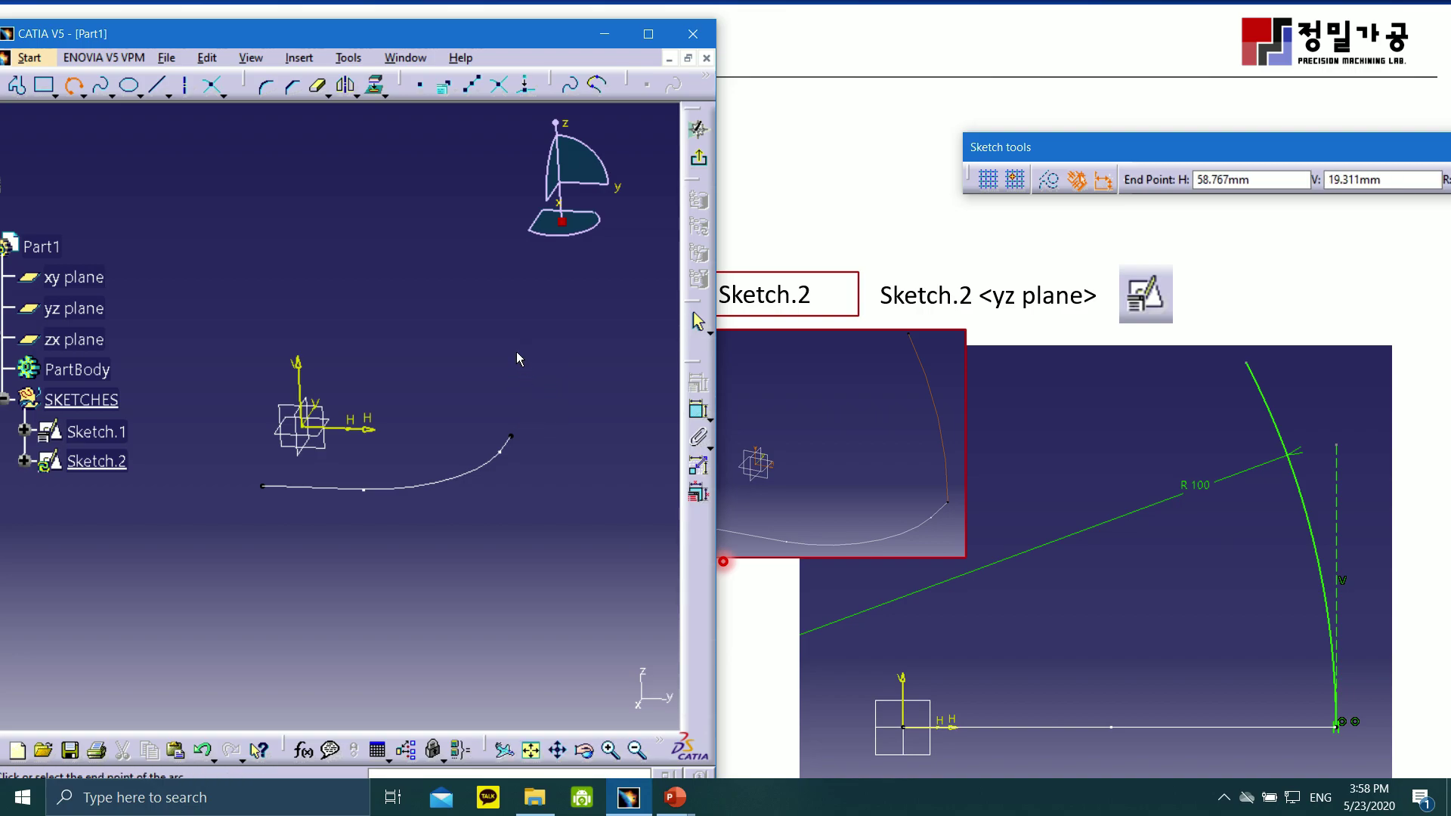
{"action": "left_click", "coordinate": [482, 245]}
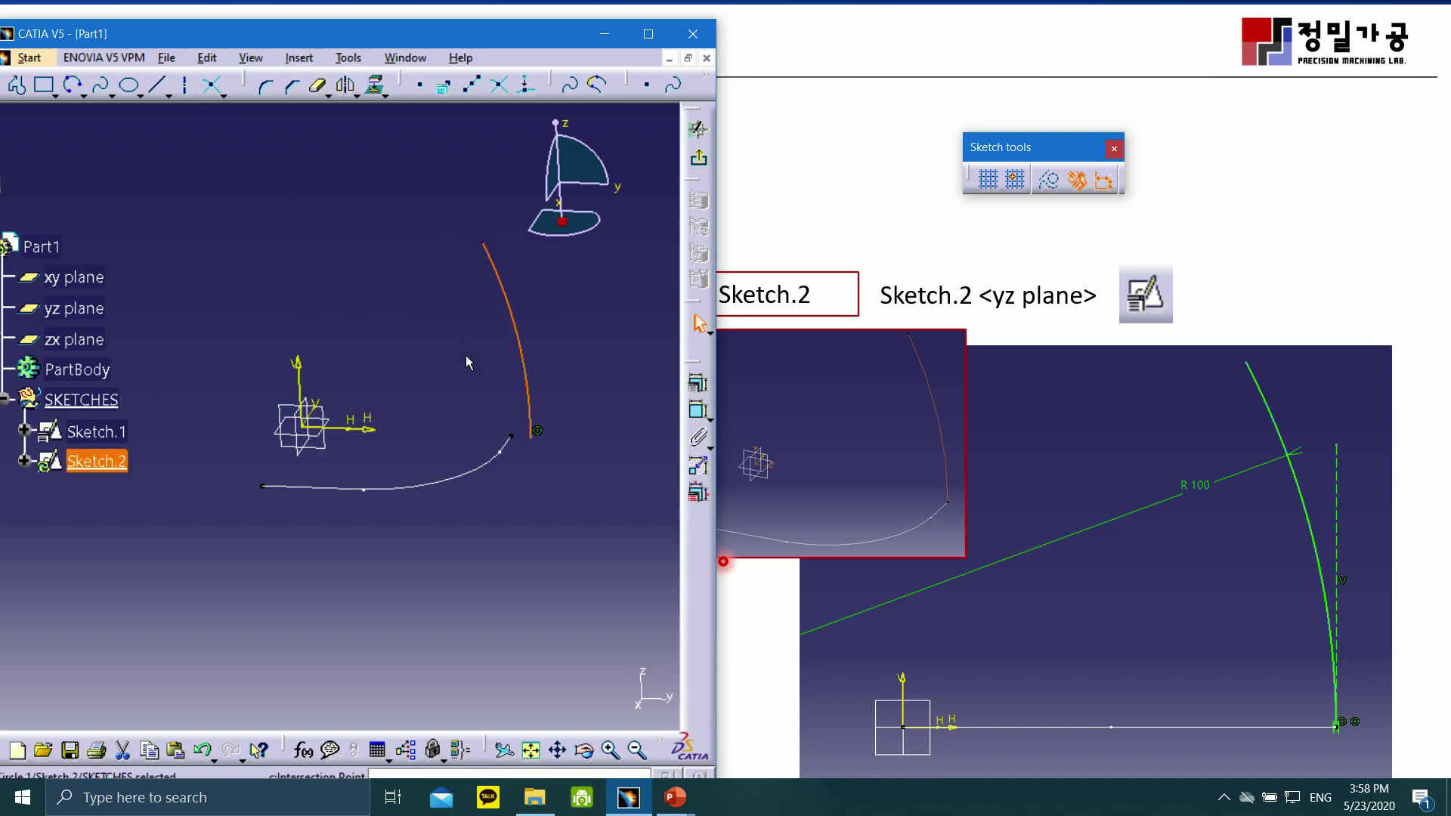
- Dimension the new arc's radius and set it to 100 mm
{"action": "left_click", "coordinate": [700, 411]}
{"action": "left_click", "coordinate": [563, 311]}
{"action": "double_click", "coordinate": [563, 311]}
{"action": "type", "text": "1"}
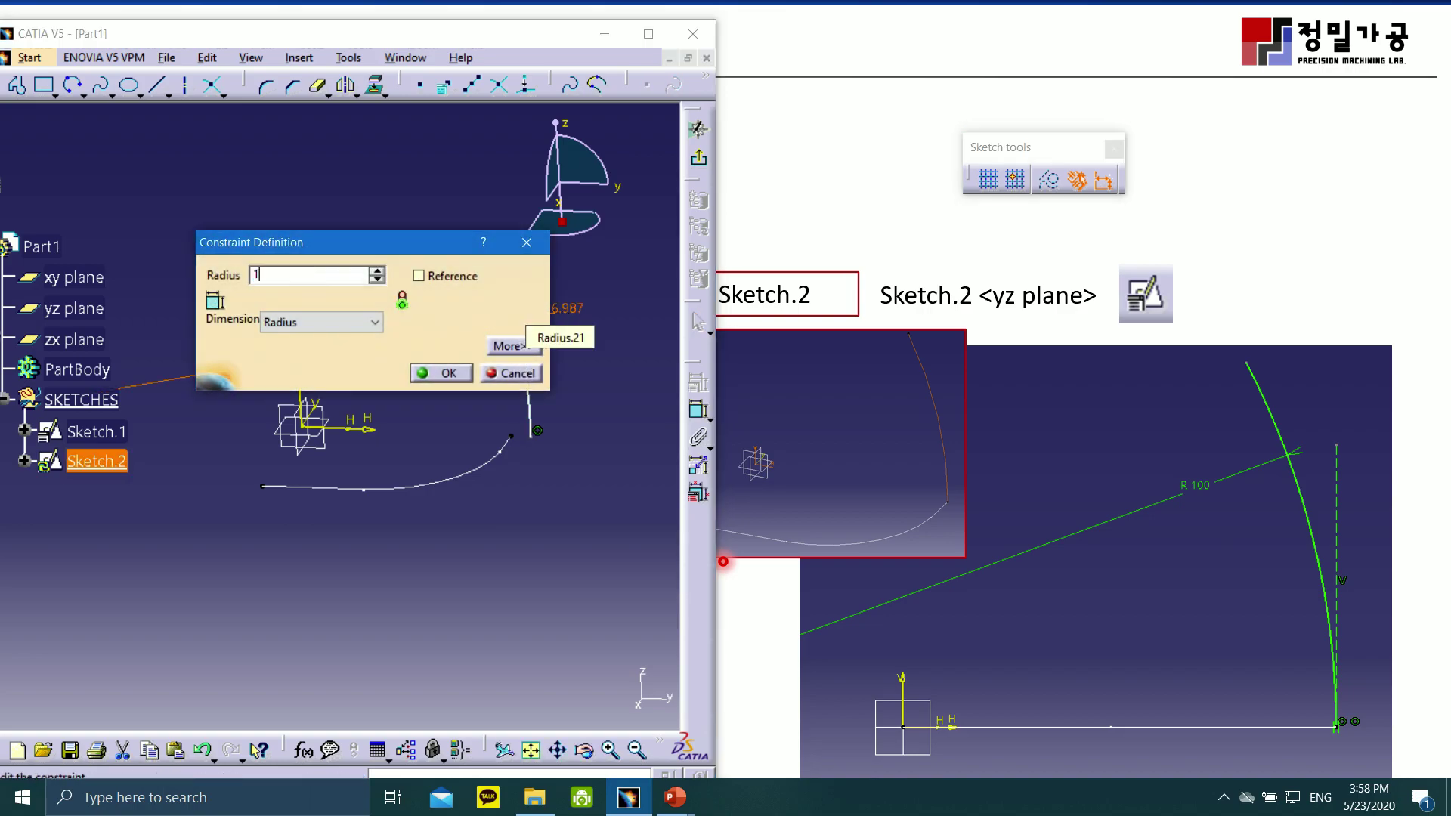
{"action": "type", "text": "00"}
{"action": "left_click", "coordinate": [427, 372]}
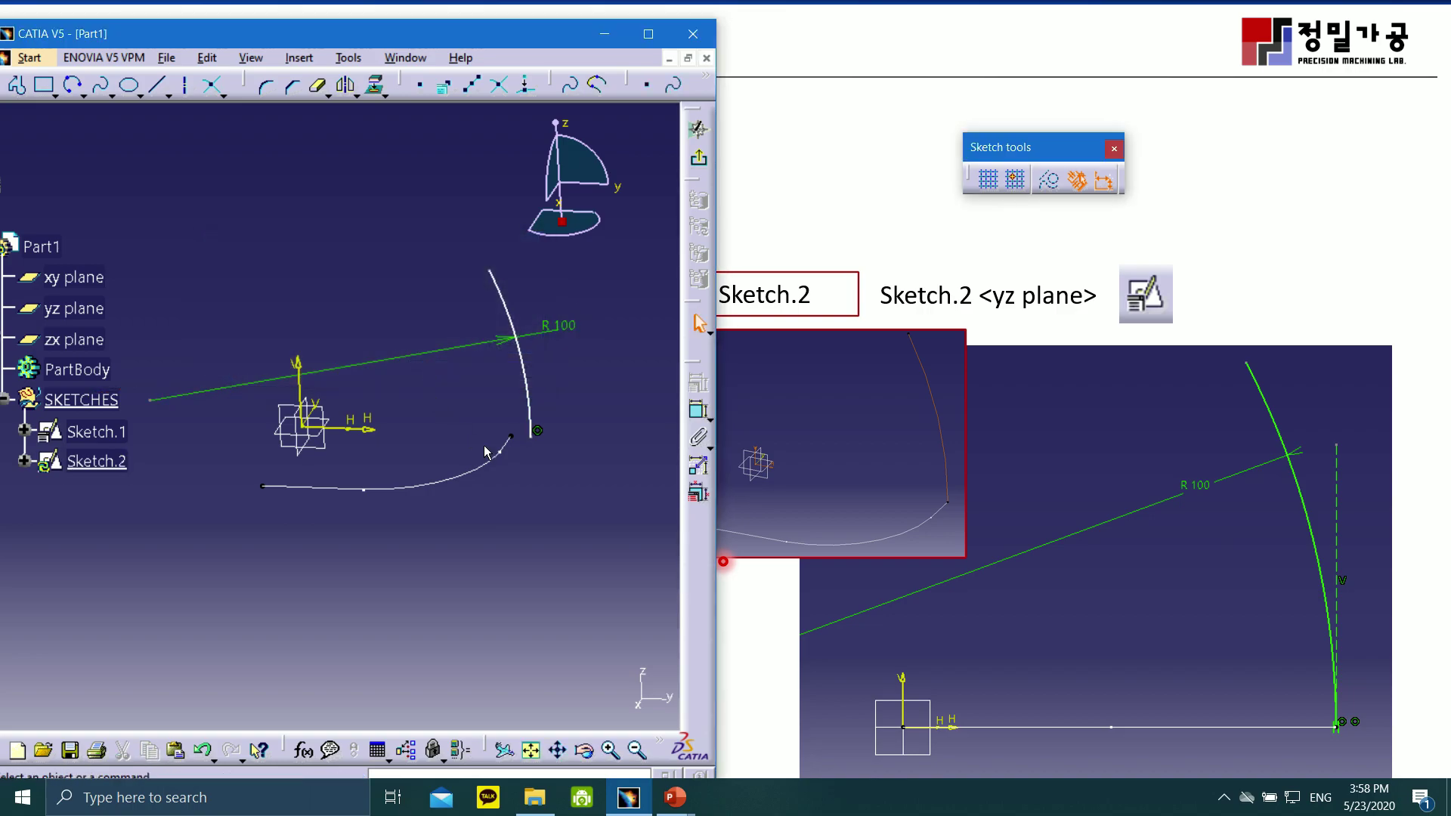
- Make the R 100 arc's lower end coincident with the end point of Sketch.1
{"action": "left_click", "coordinate": [531, 437]}
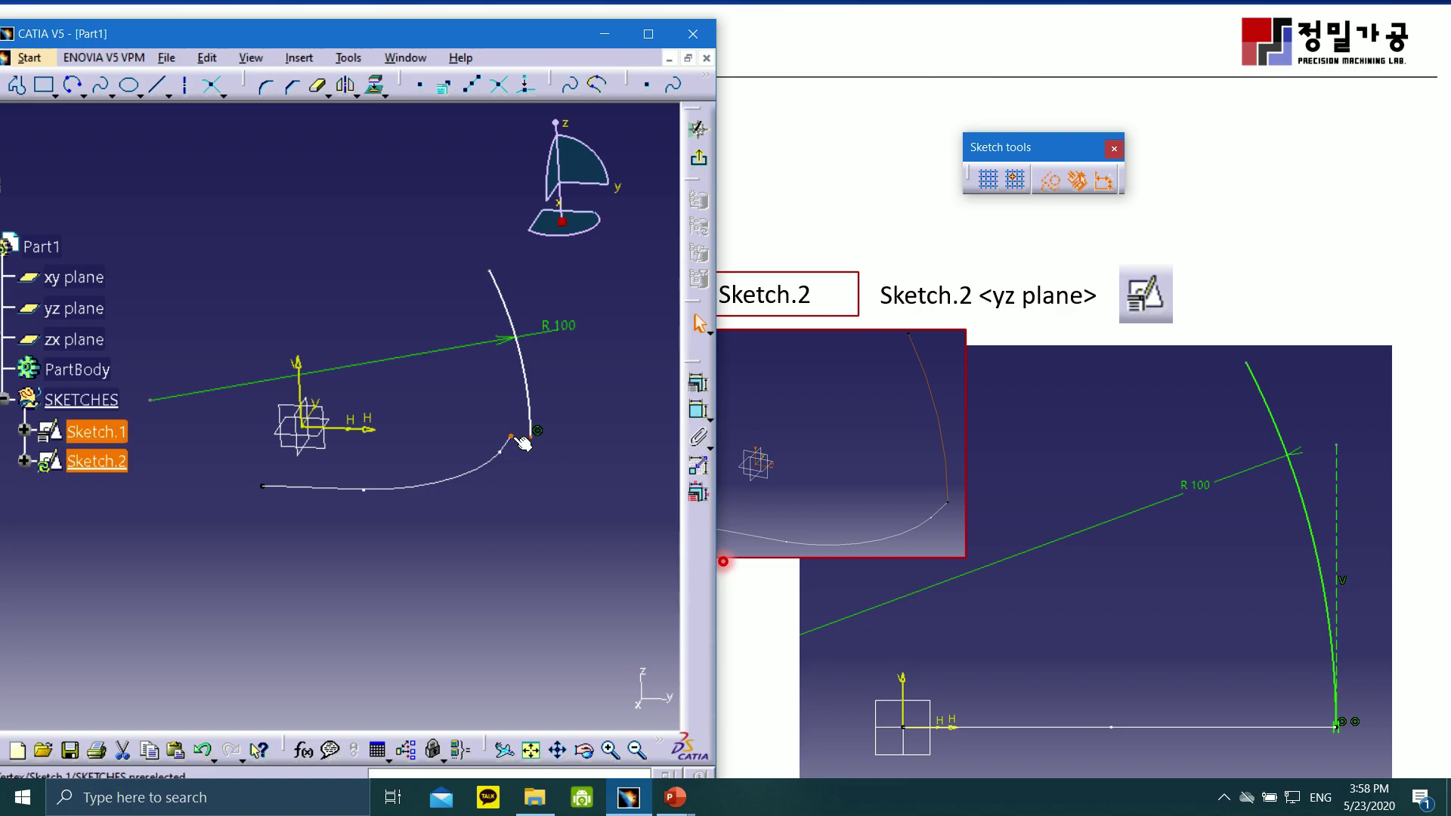
{"action": "left_click", "coordinate": [511, 437], "text": "ctrl"}
{"action": "left_click", "coordinate": [699, 383]}
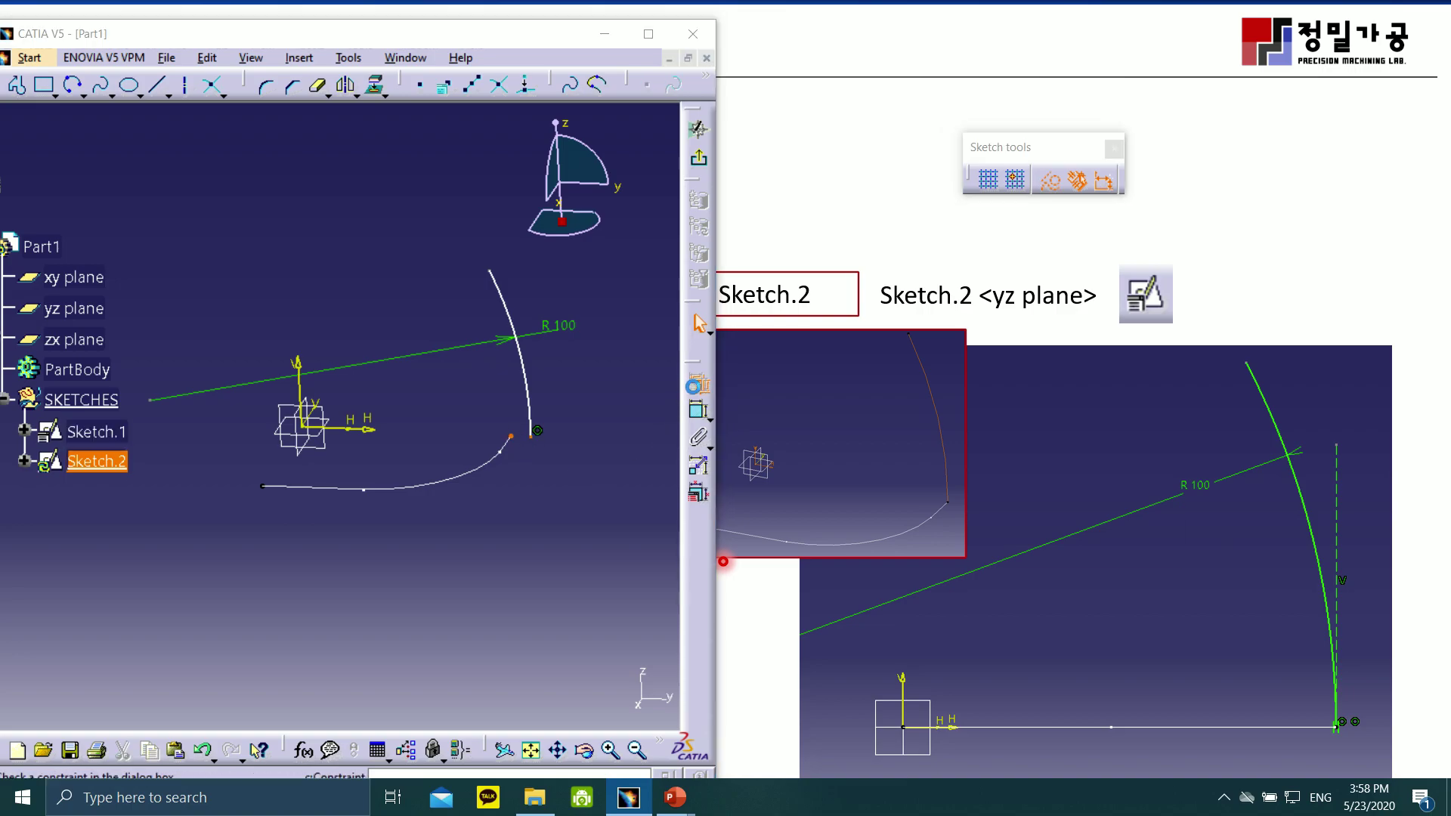
{"action": "left_click", "coordinate": [1095, 376]}
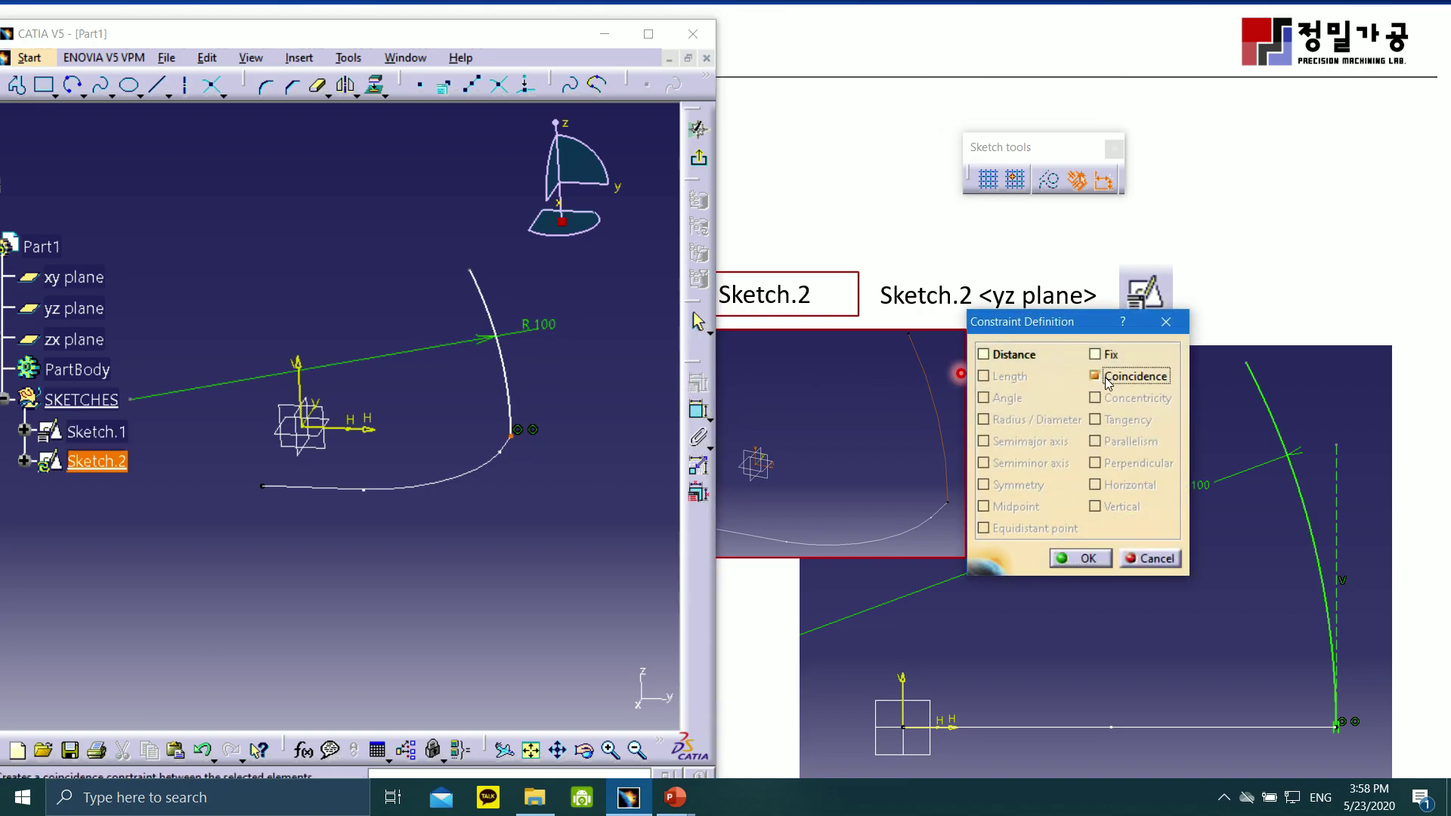
{"action": "left_click", "coordinate": [1082, 559]}
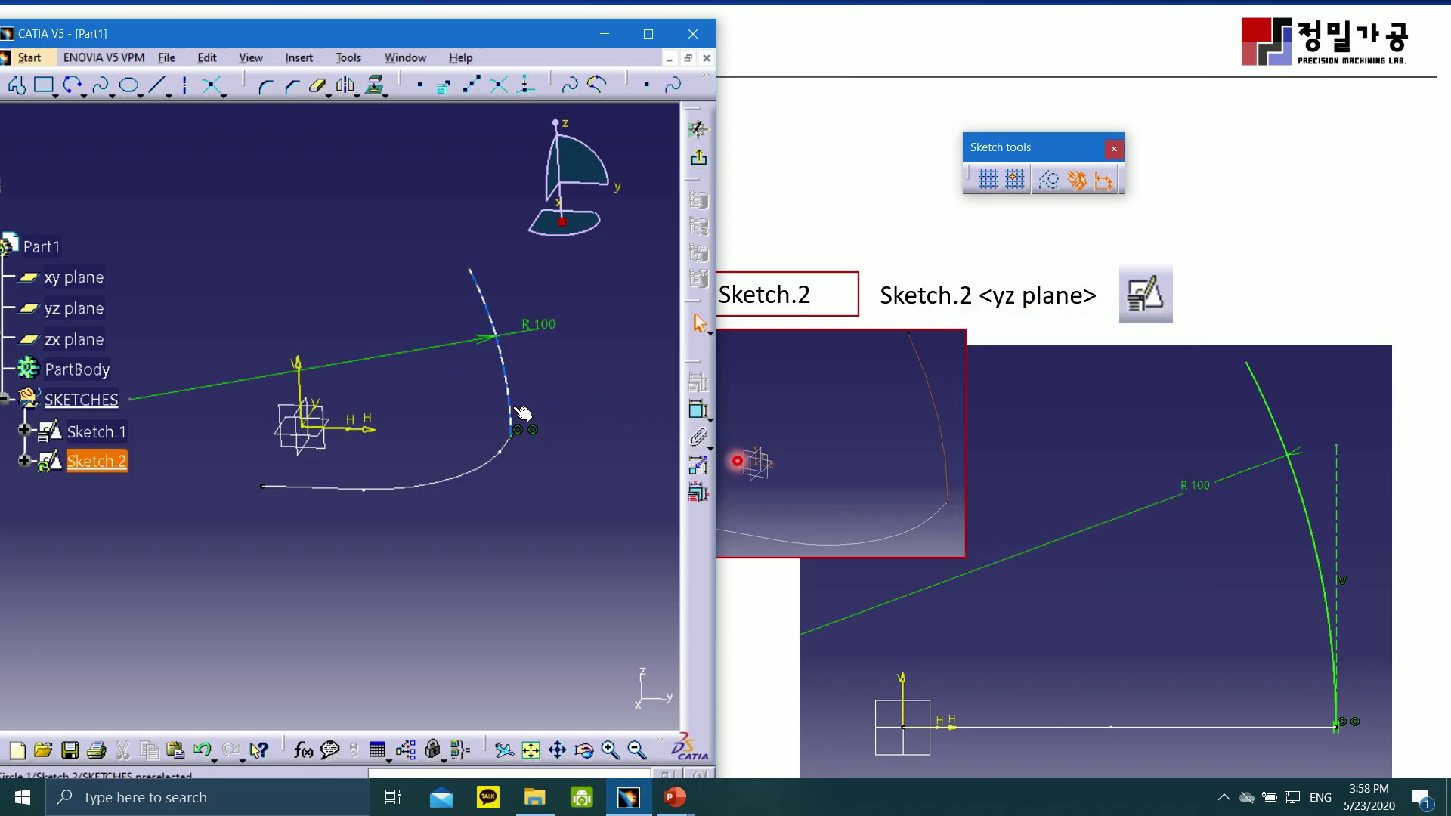
- Draw a near-vertical line upward from the R 100 arc's lower end at (55, 0) and confirm its line definition
{"action": "left_click", "coordinate": [158, 85]}
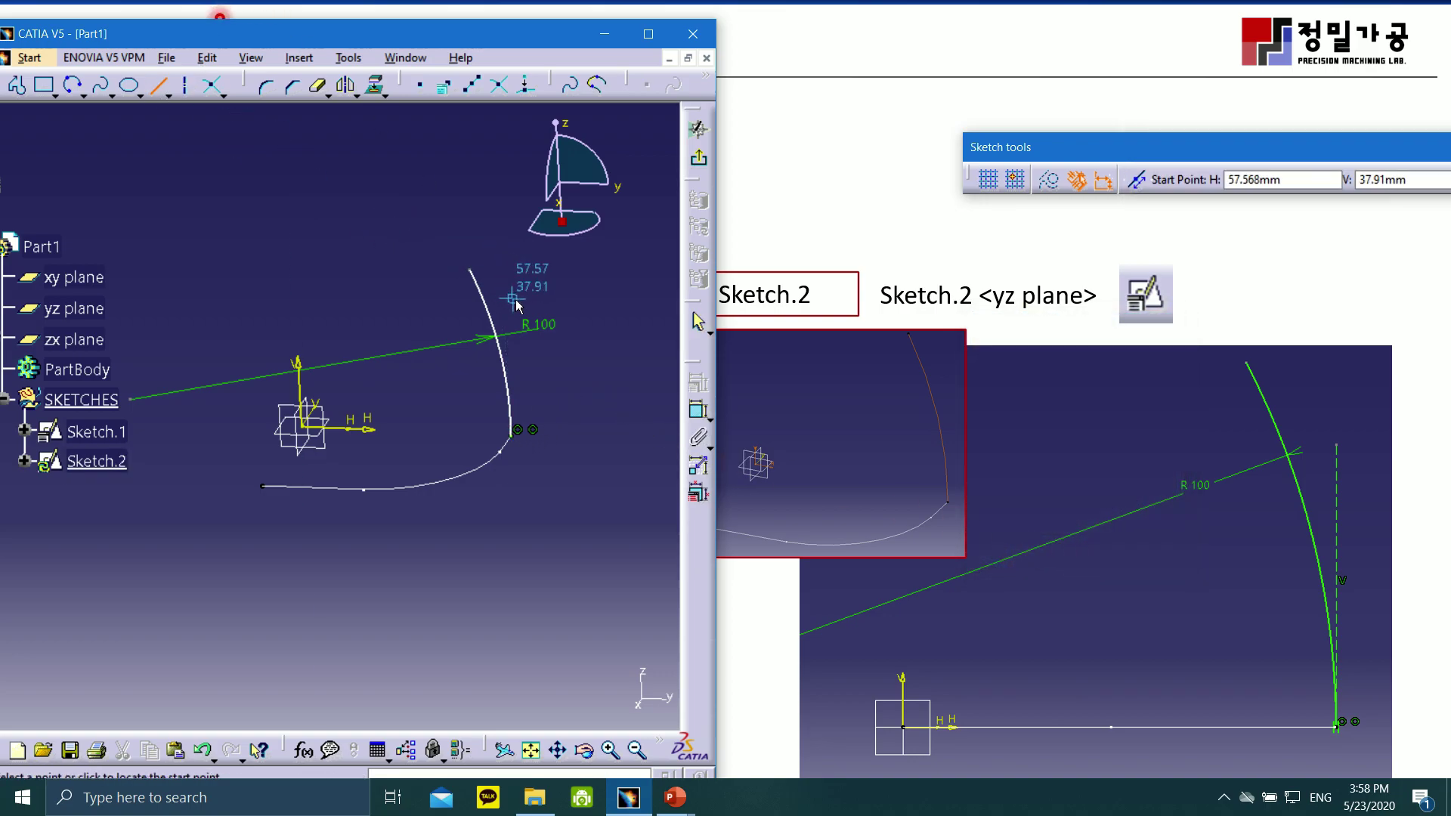
{"action": "left_click", "coordinate": [525, 432]}
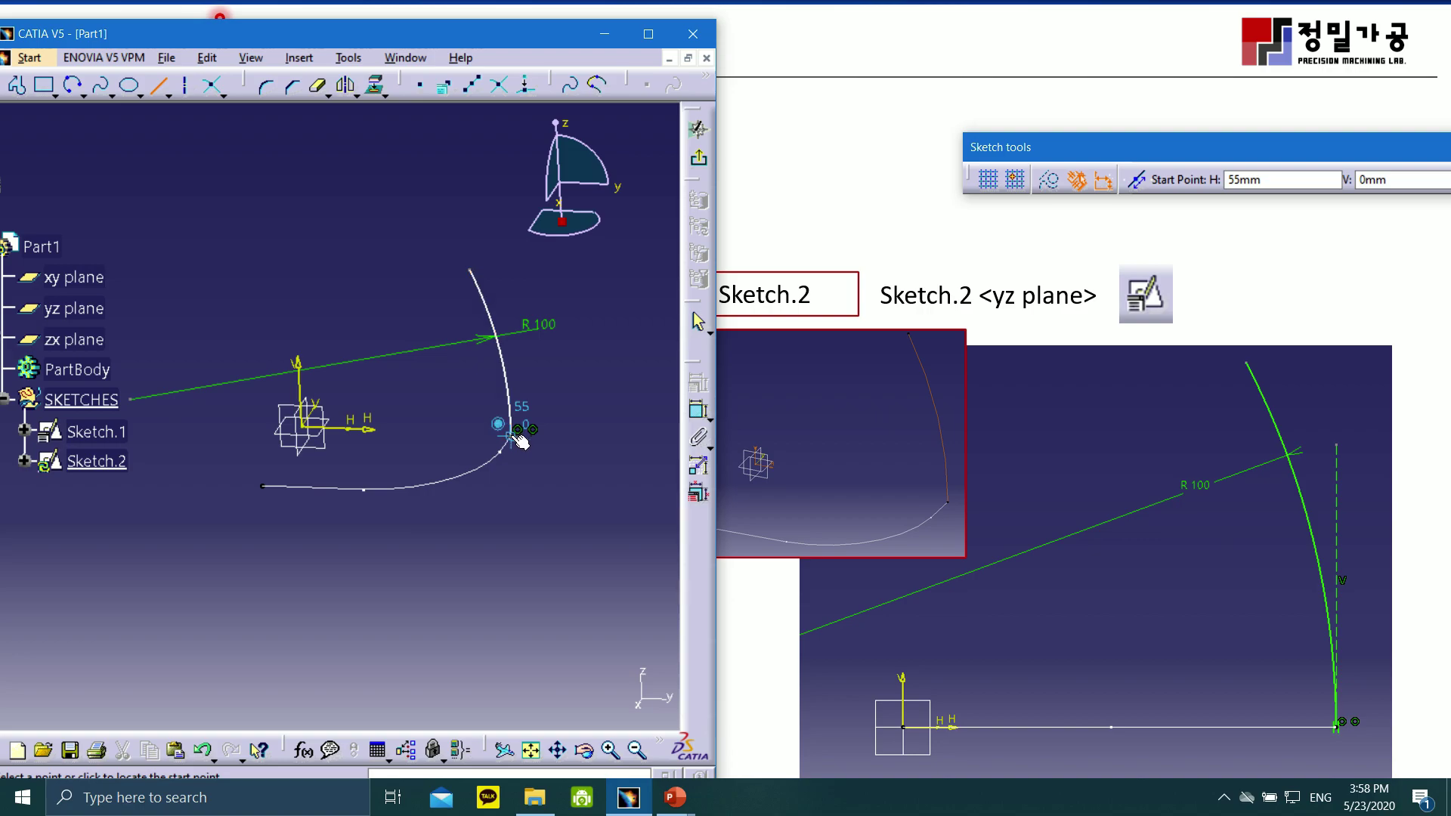
{"action": "left_click", "coordinate": [511, 220]}
{"action": "double_click", "coordinate": [511, 275]}
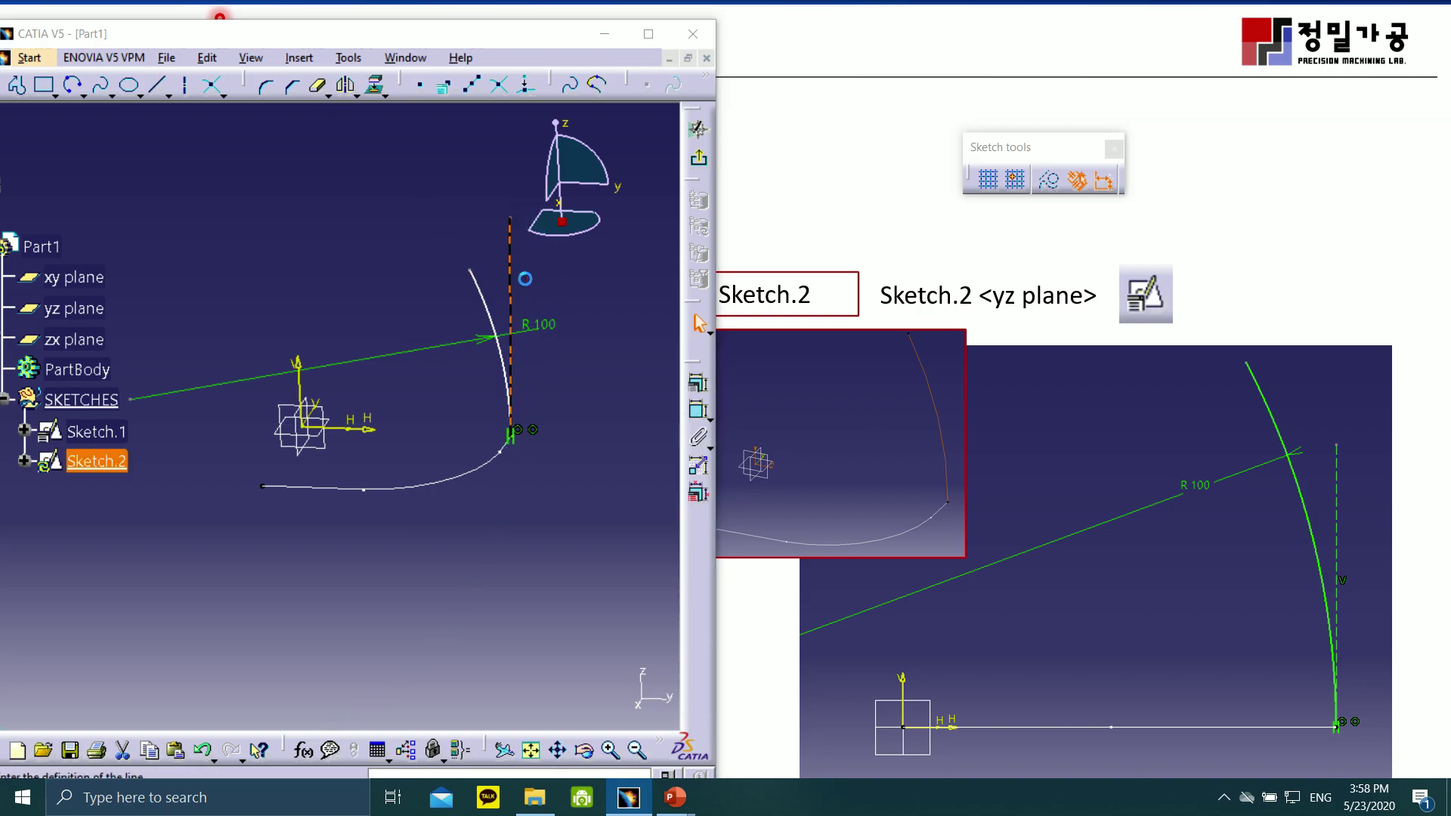
{"action": "key", "text": "Return"}
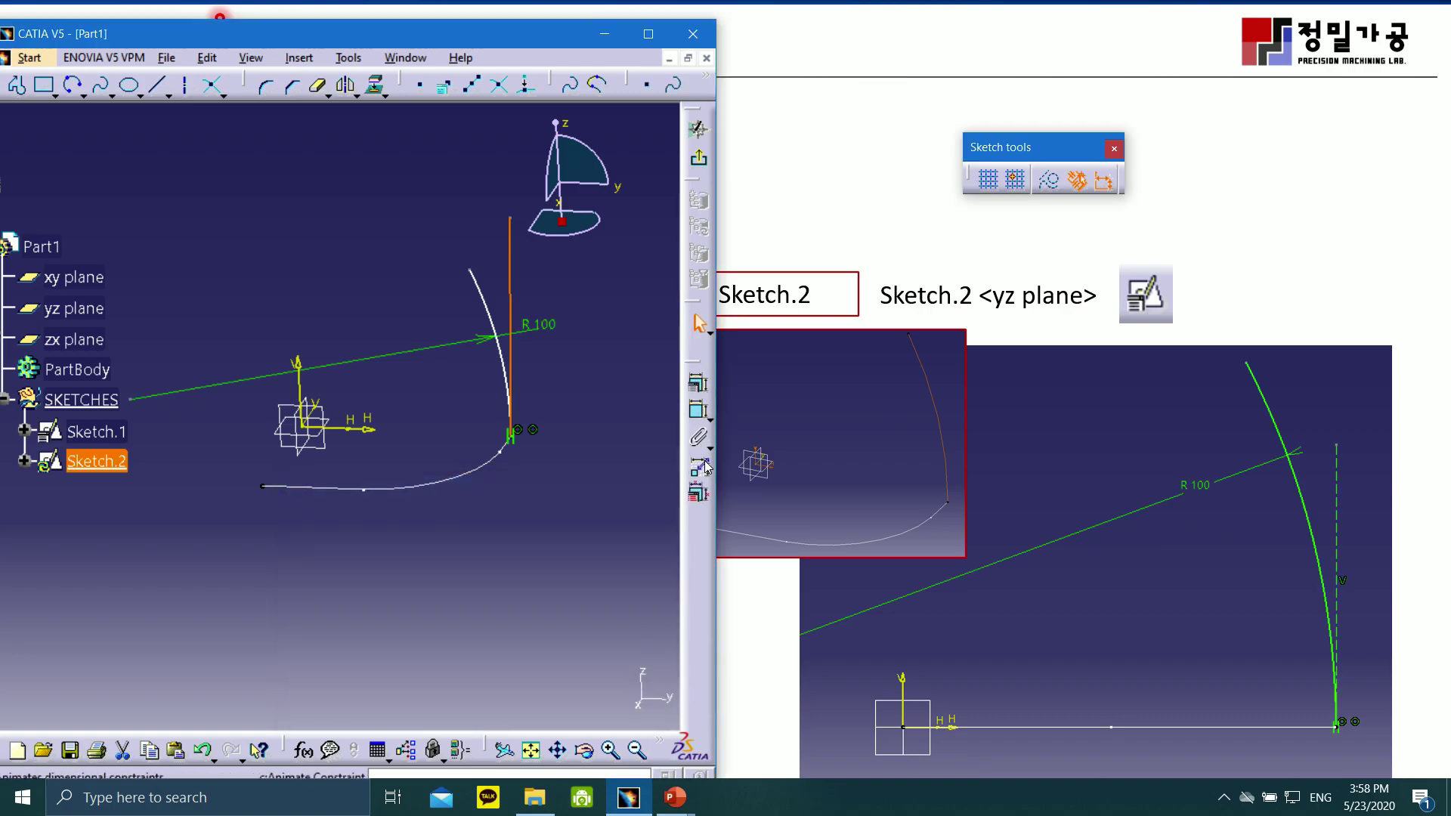
- Constrain the line at the R 100 arc's lower end to be vertical and convert it to a construction element
{"action": "left_click", "coordinate": [700, 382]}
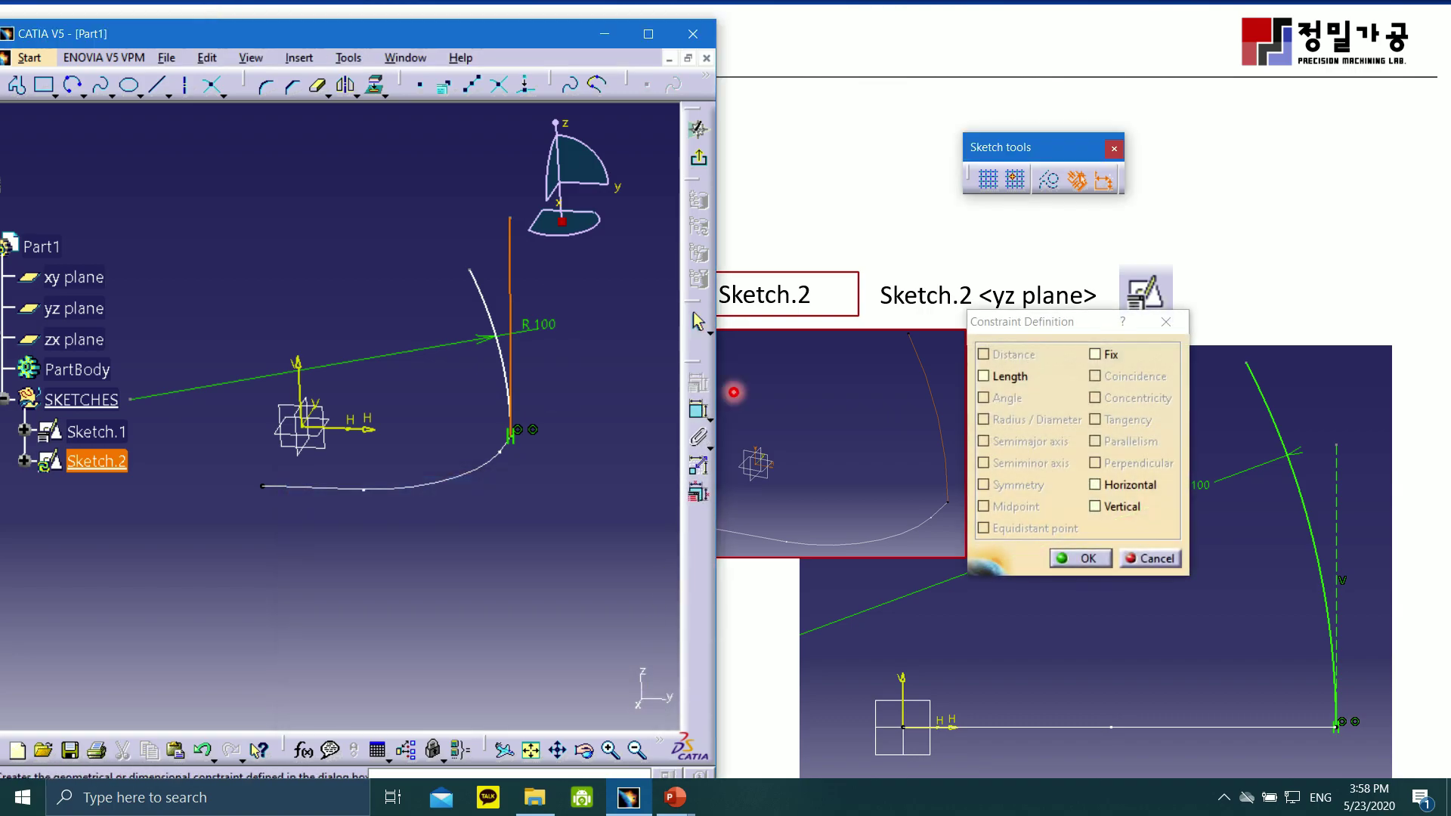
{"action": "left_click", "coordinate": [1097, 507]}
{"action": "left_click", "coordinate": [1081, 559]}
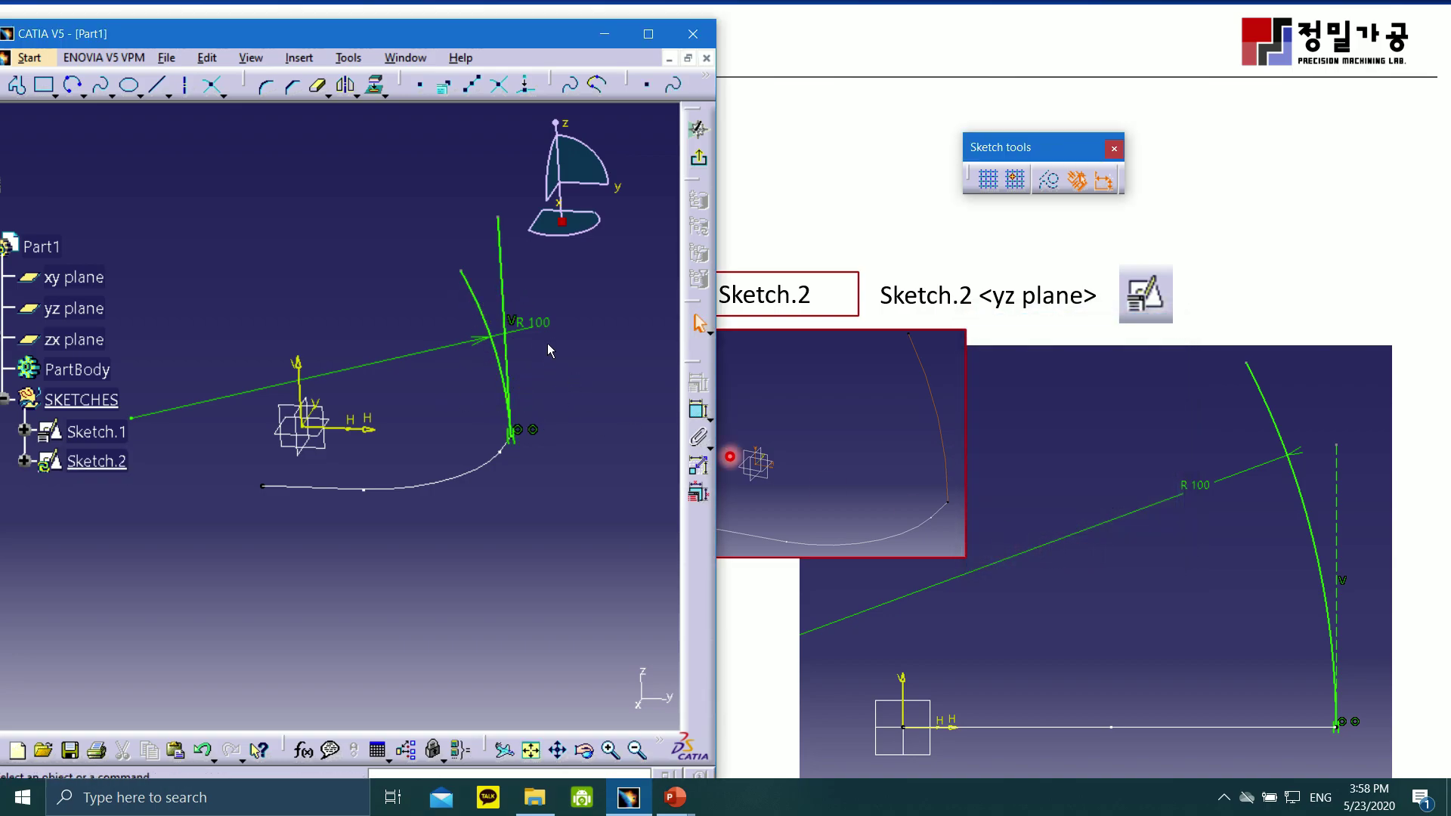
{"action": "double_click", "coordinate": [502, 270]}
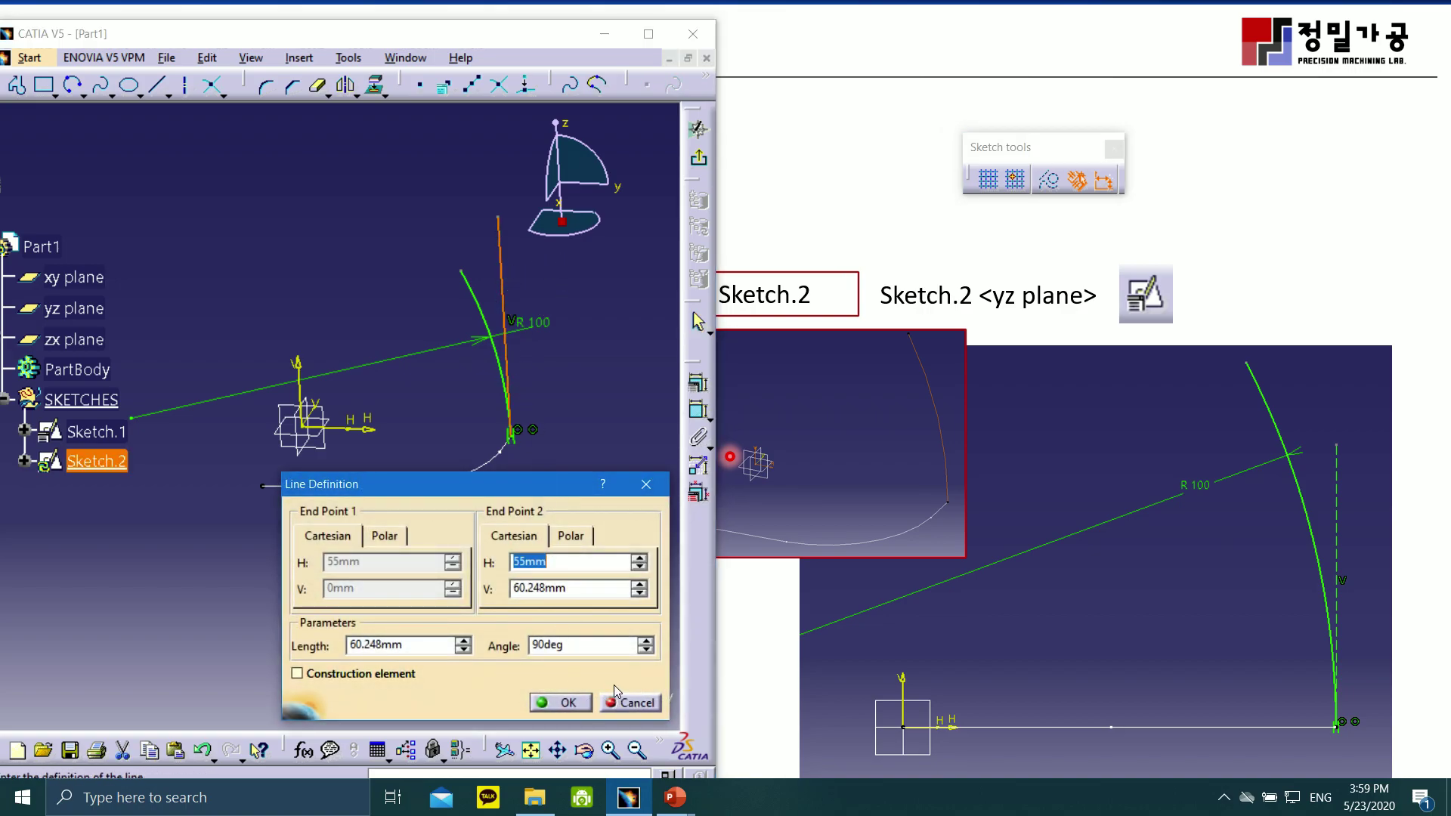
{"action": "left_click", "coordinate": [628, 702]}
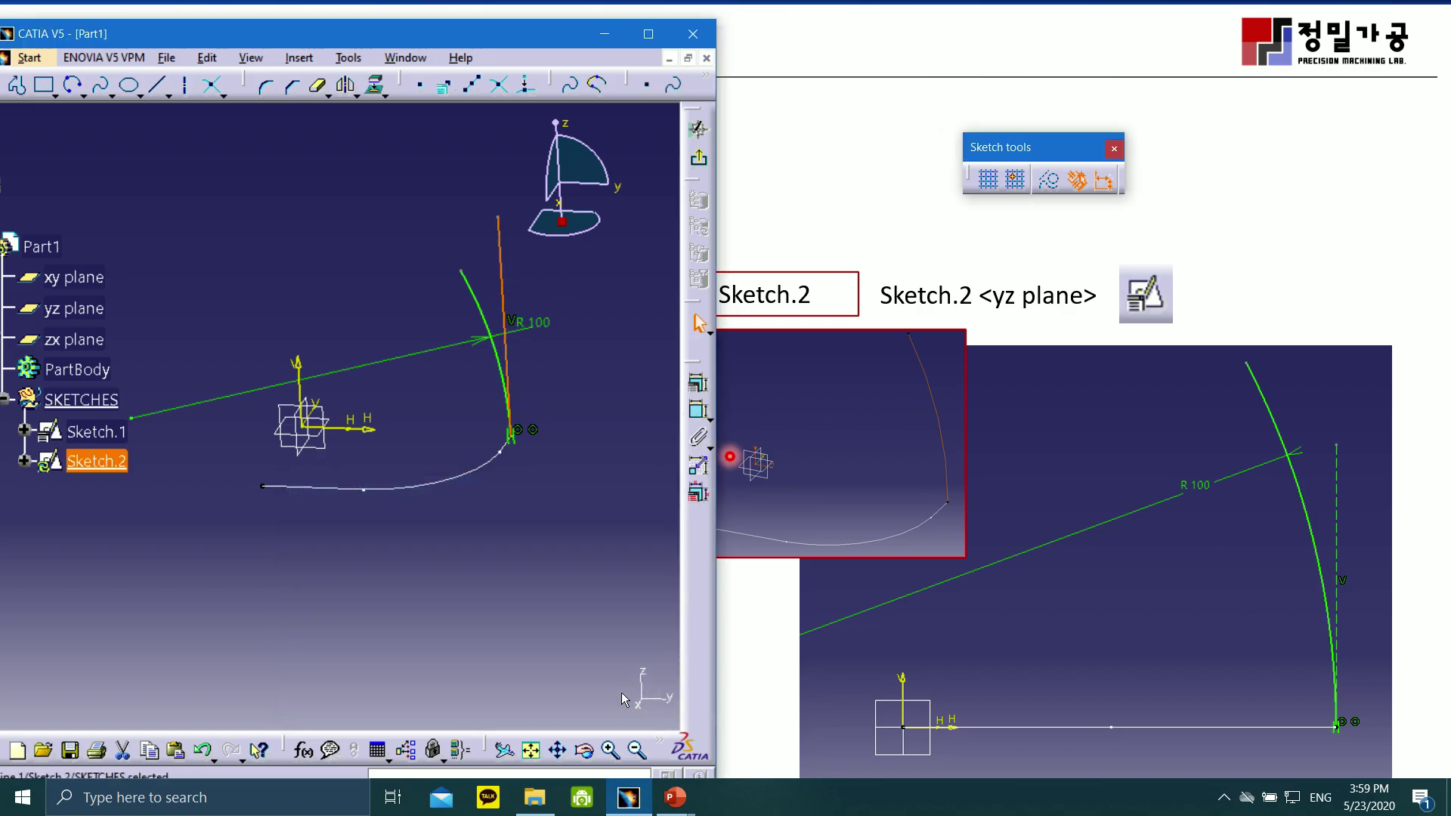
{"action": "left_click", "coordinate": [1049, 180]}
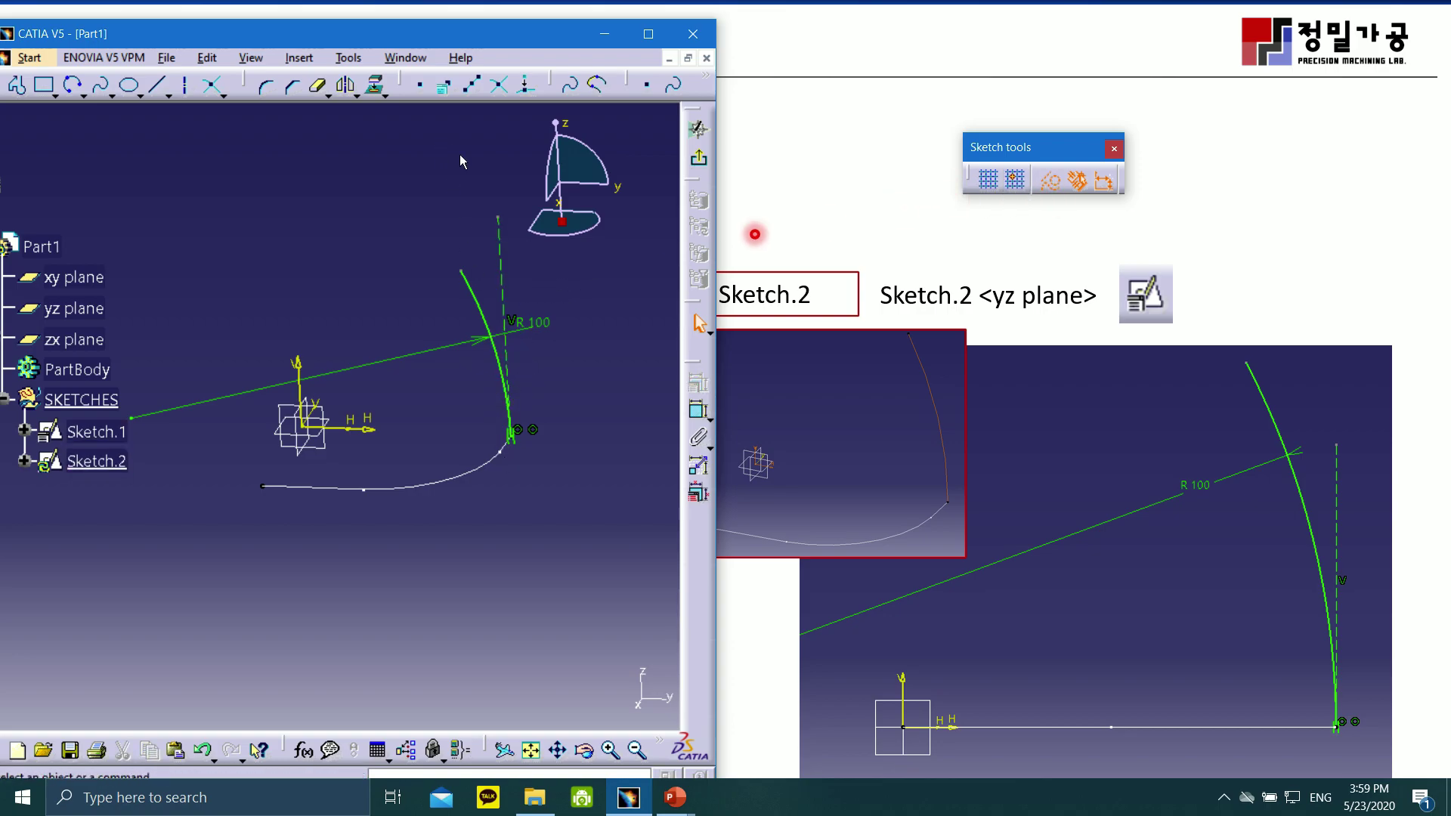
- Move the R 100 arc's free upper end down to shorten the arc below the construction line's top, and exit Sketch.2
{"action": "mouse_move", "coordinate": [461, 270]}
{"action": "left_mouse_down"}
{"action": "mouse_move", "coordinate": [320, 164]}
{"action": "mouse_move", "coordinate": [493, 405]}
{"action": "mouse_move", "coordinate": [402, 191]}
{"action": "left_mouse_up"}
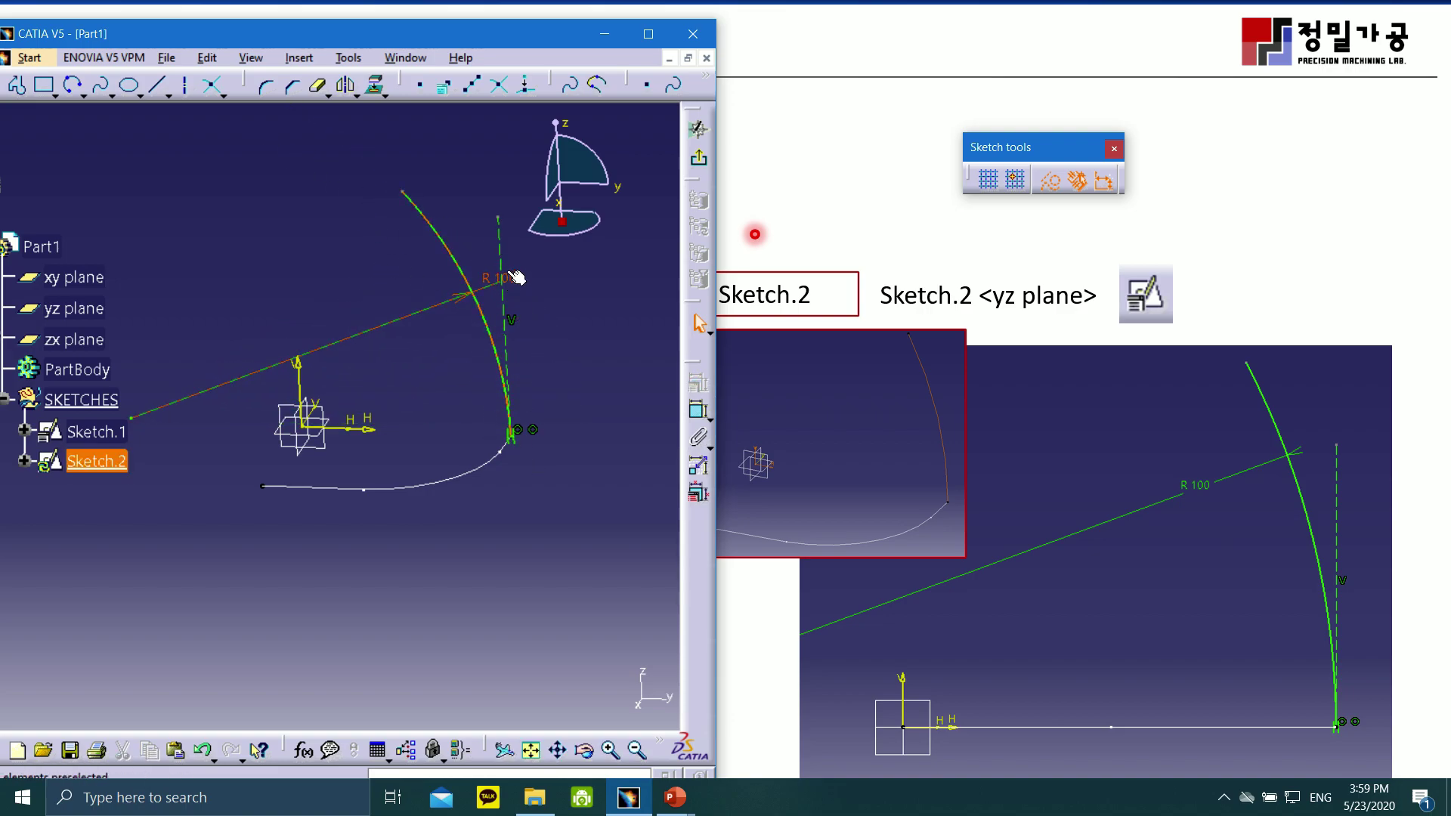
{"action": "left_click", "coordinate": [647, 33]}
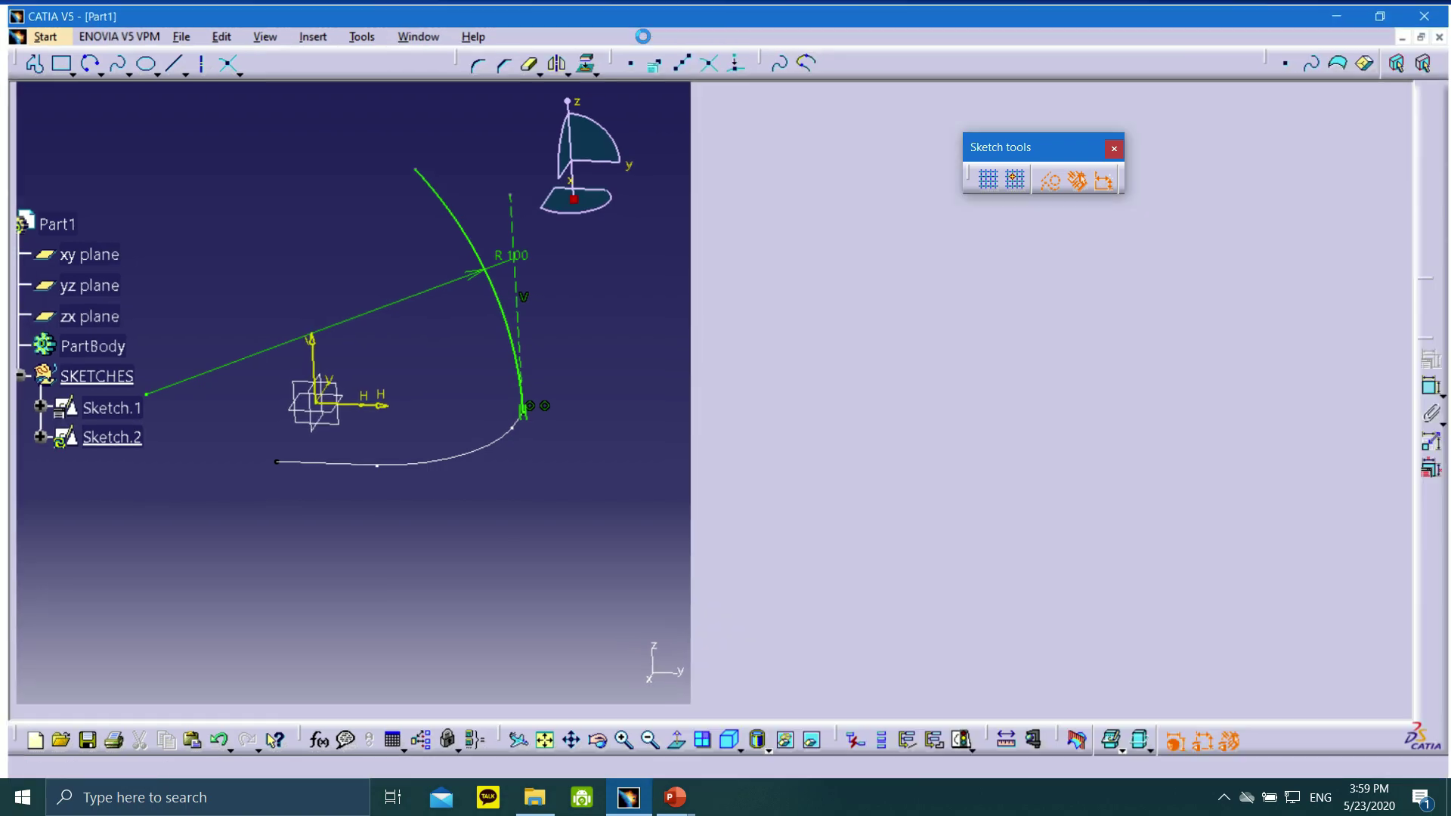
{"action": "middle_click_drag", "start_coordinate": [899, 373], "coordinate": [910, 254]}
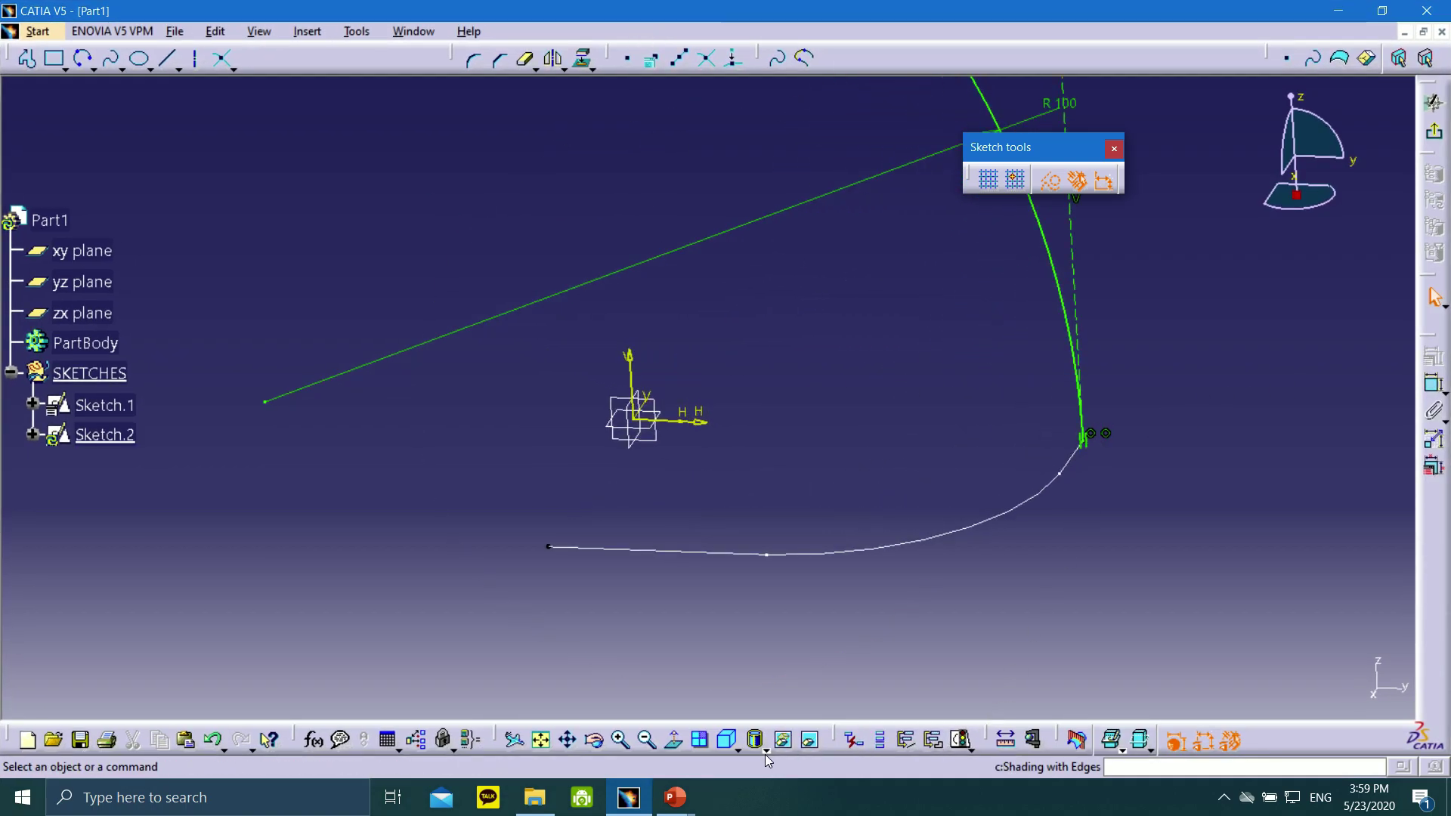
{"action": "left_click", "coordinate": [727, 740]}
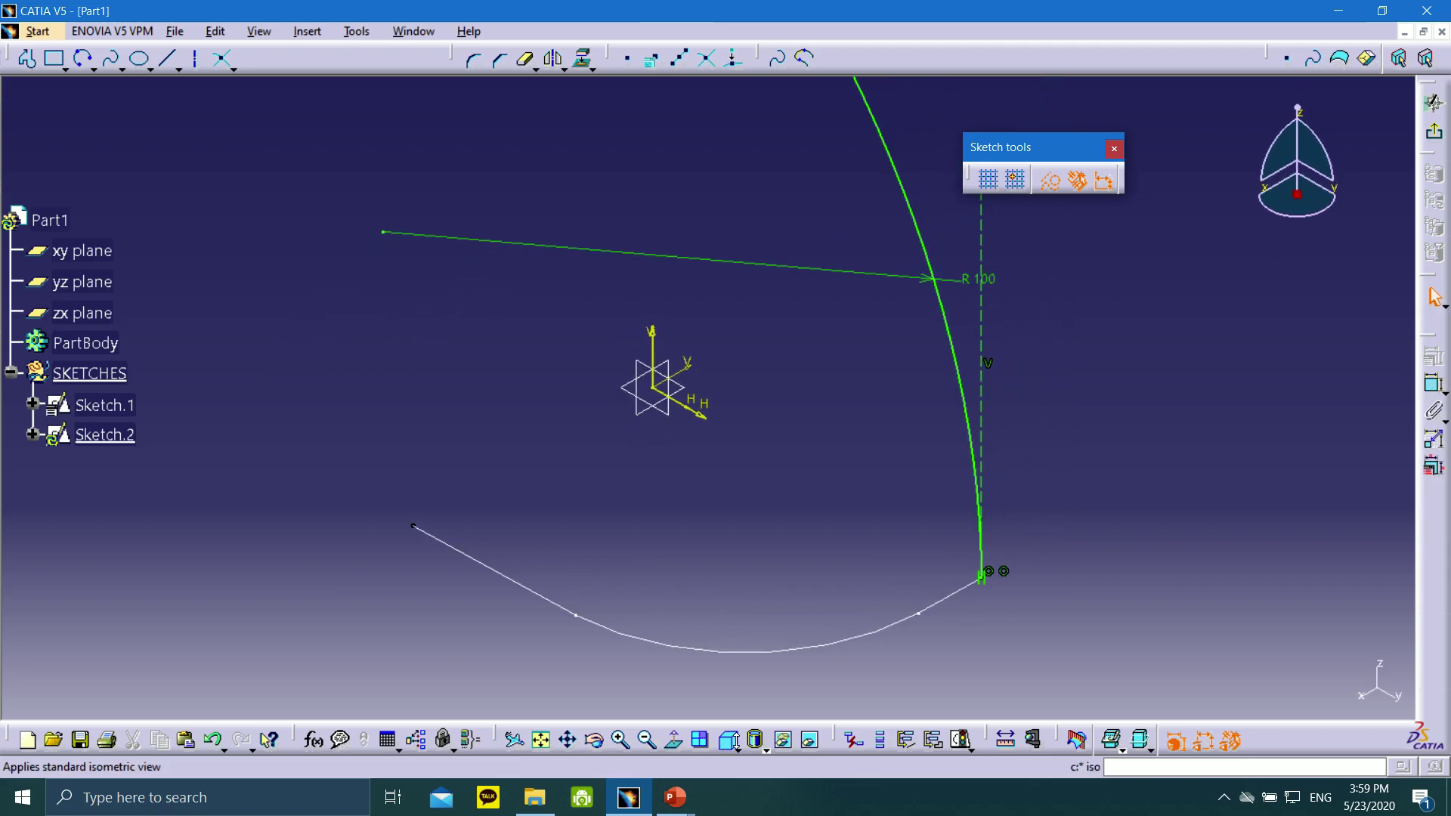
{"action": "left_click", "coordinate": [736, 748]}
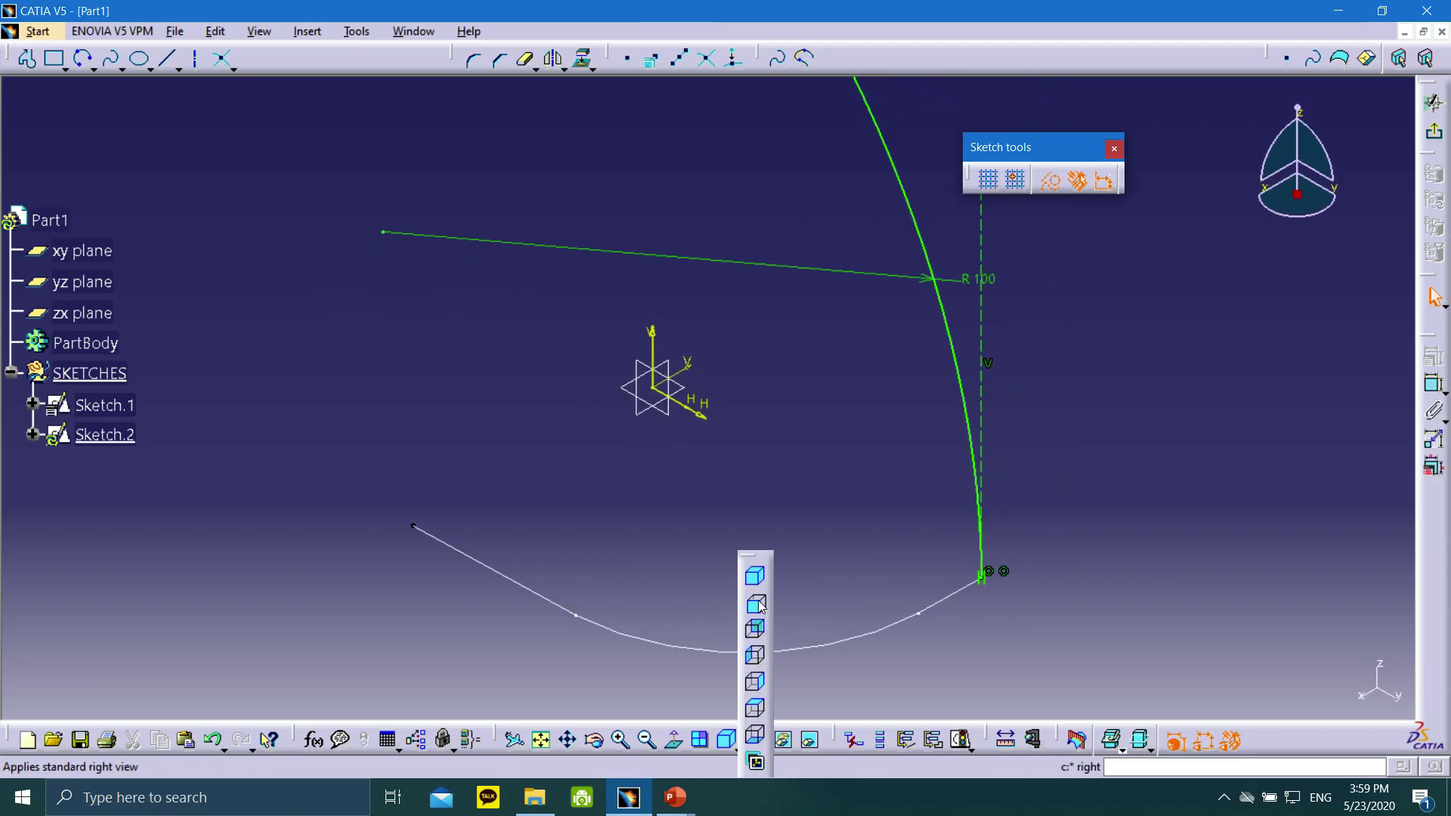
{"action": "left_click", "coordinate": [759, 604]}
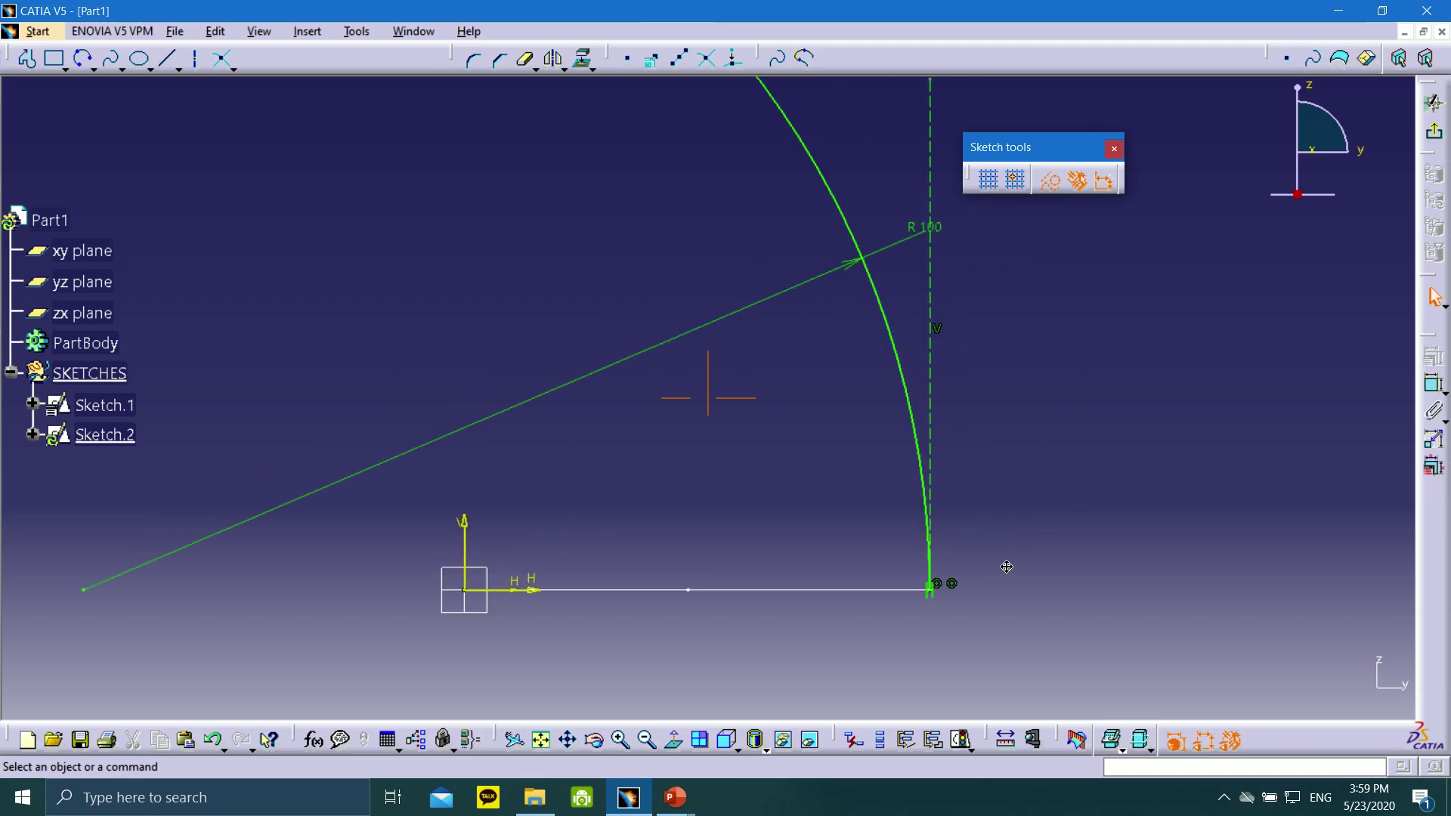
{"action": "middle_click_drag", "start_coordinate": [1016, 555], "coordinate": [983, 595]}
{"action": "middle_click_drag", "start_coordinate": [972, 431], "coordinate": [963, 493]}
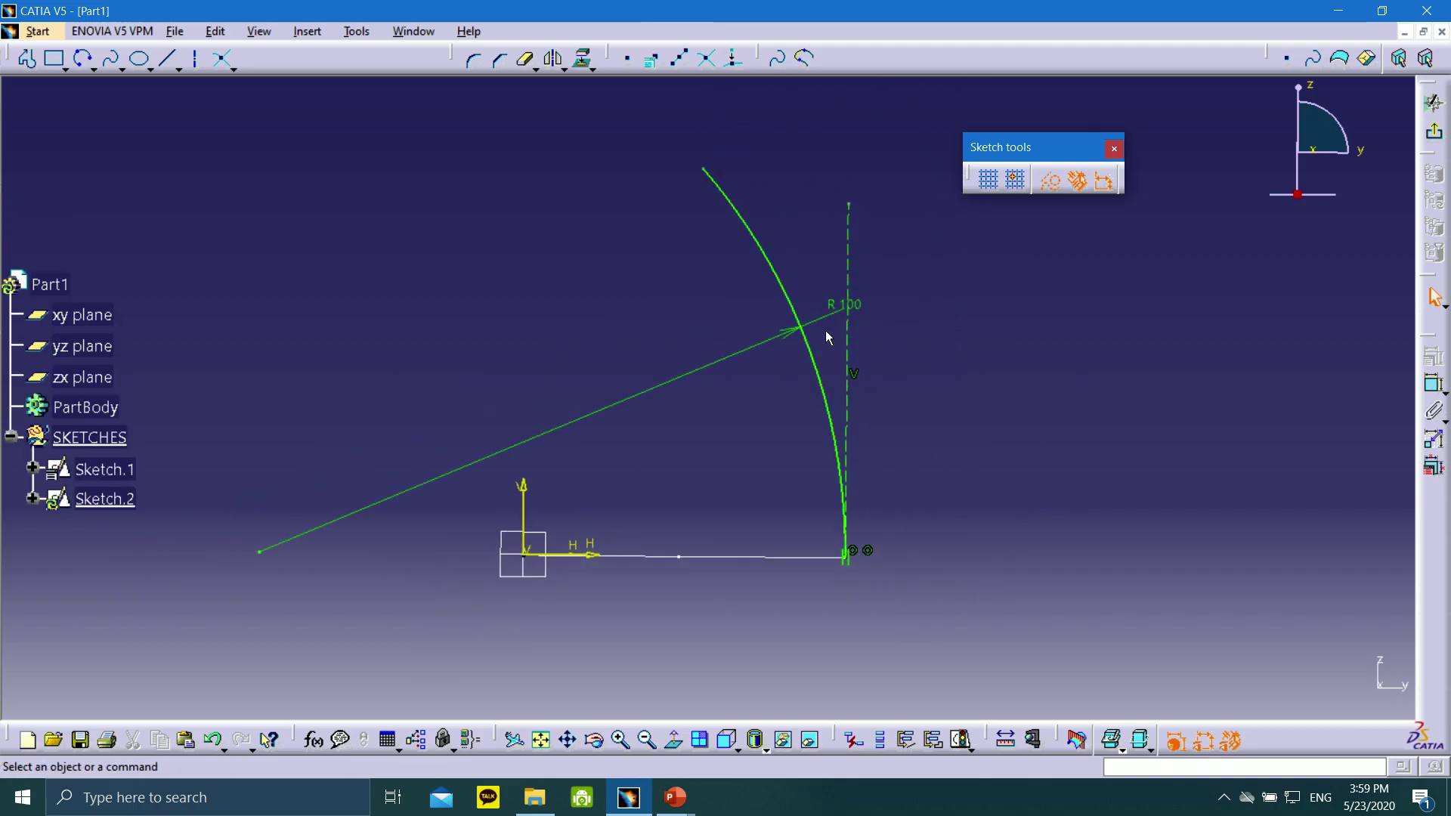
{"action": "left_click_drag", "start_coordinate": [710, 172], "coordinate": [766, 314]}
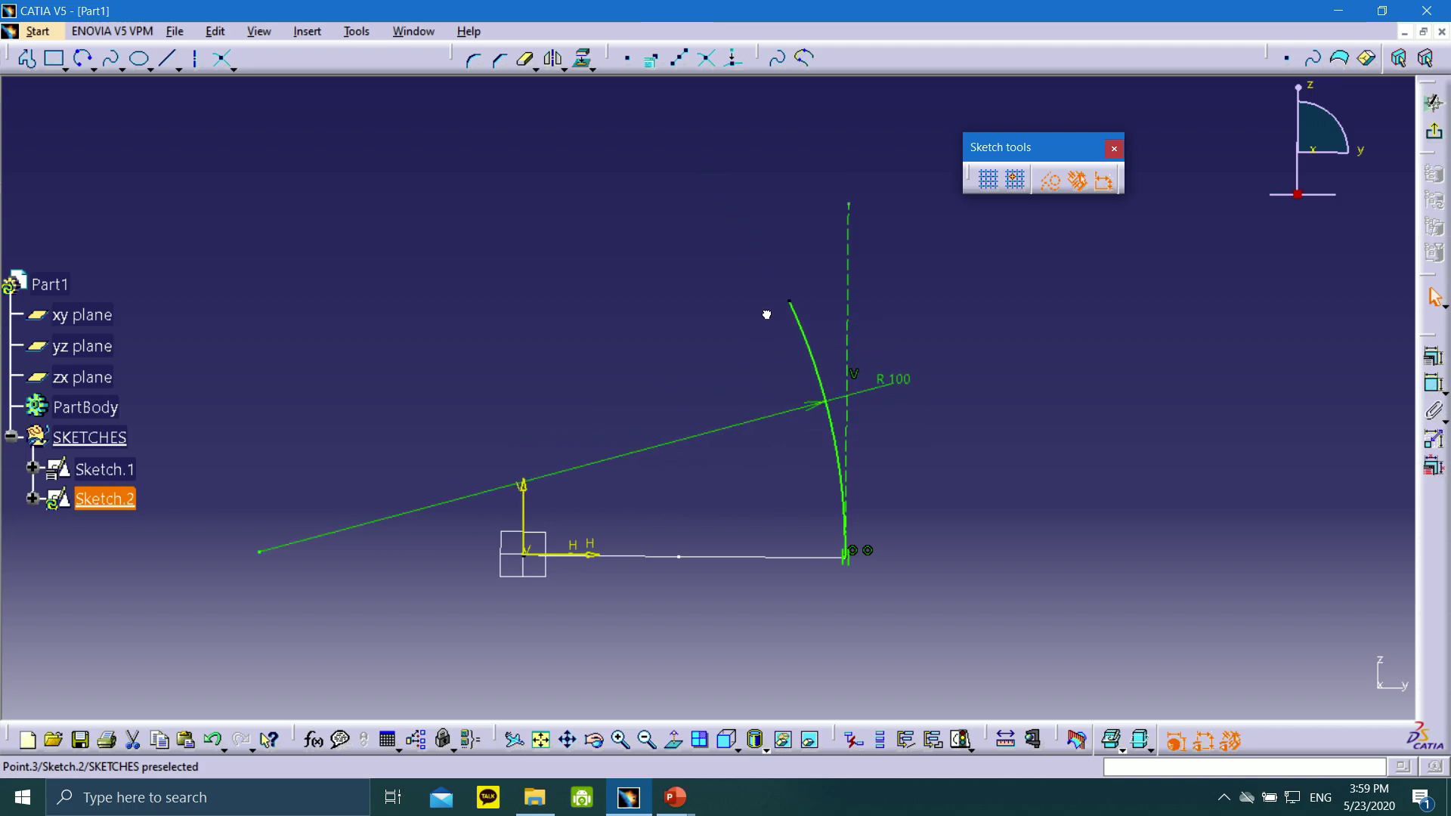
{"action": "left_click", "coordinate": [1436, 135]}
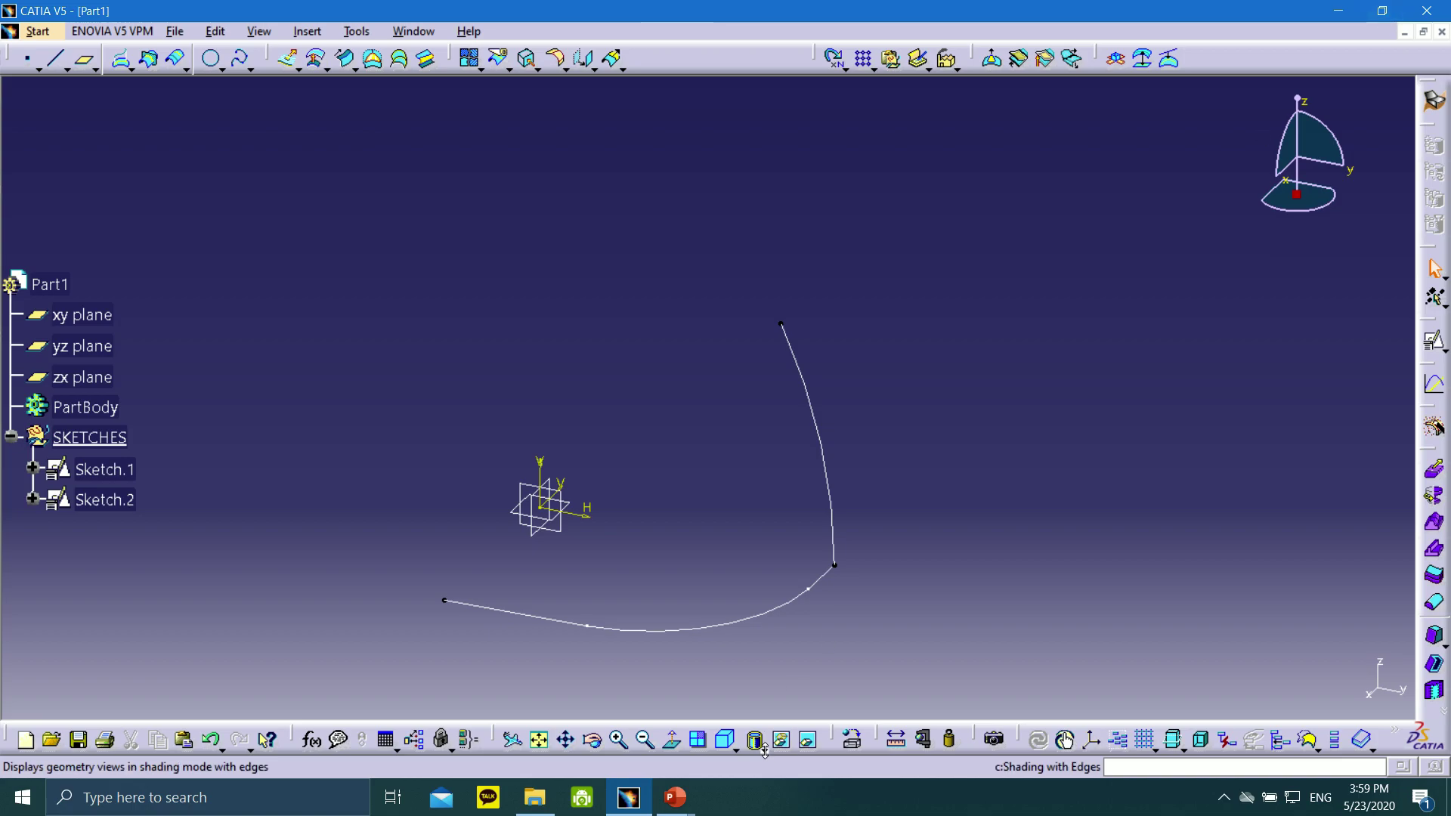
- Switch to the PowerPoint slides and view the Part-3 instructions for Sketch.3 and Sketch.4
{"action": "left_click", "coordinate": [675, 797]}
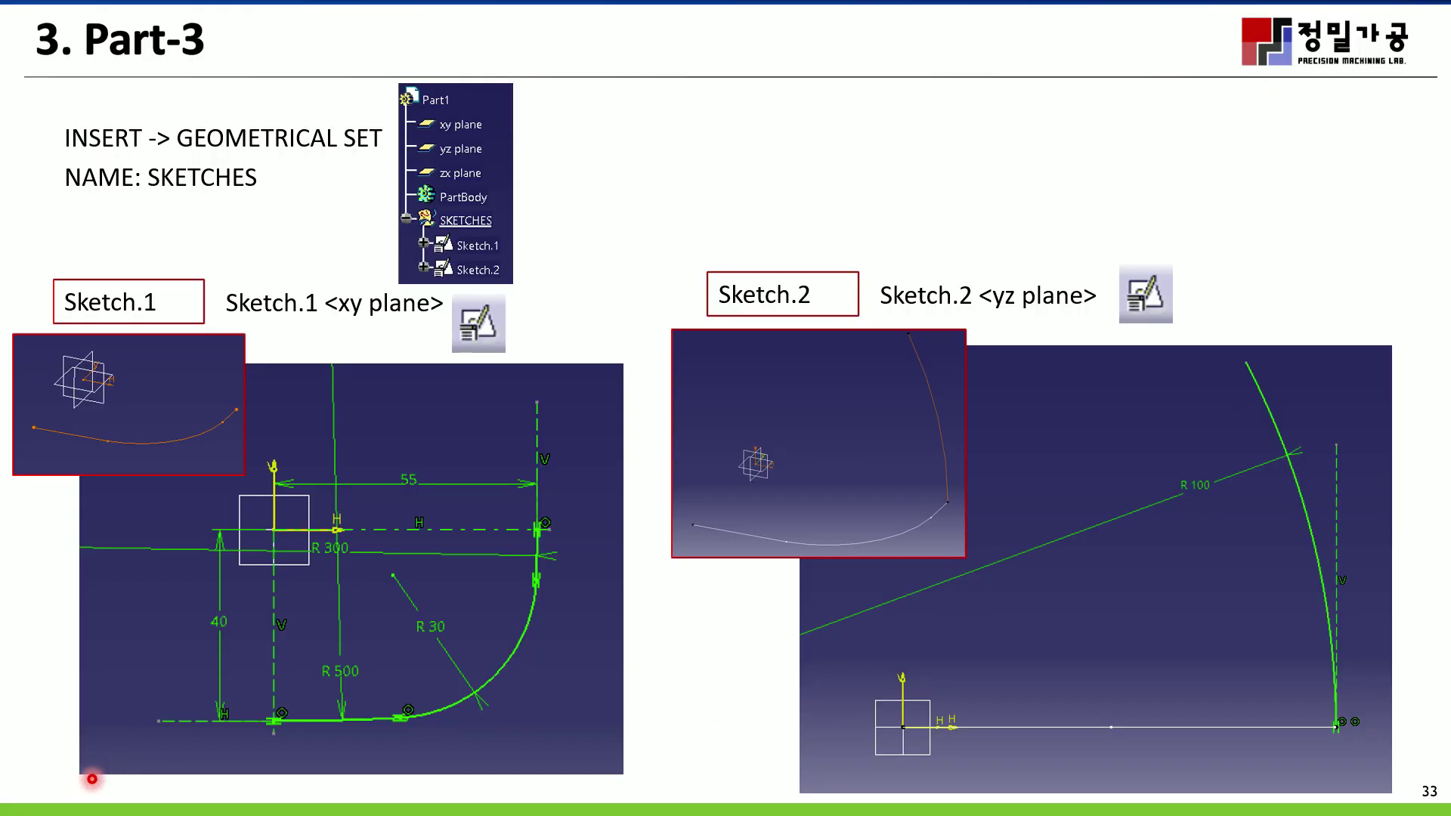
{"action": "left_click", "coordinate": [53, 797]}
{"action": "key", "text": "ctrl+l"}
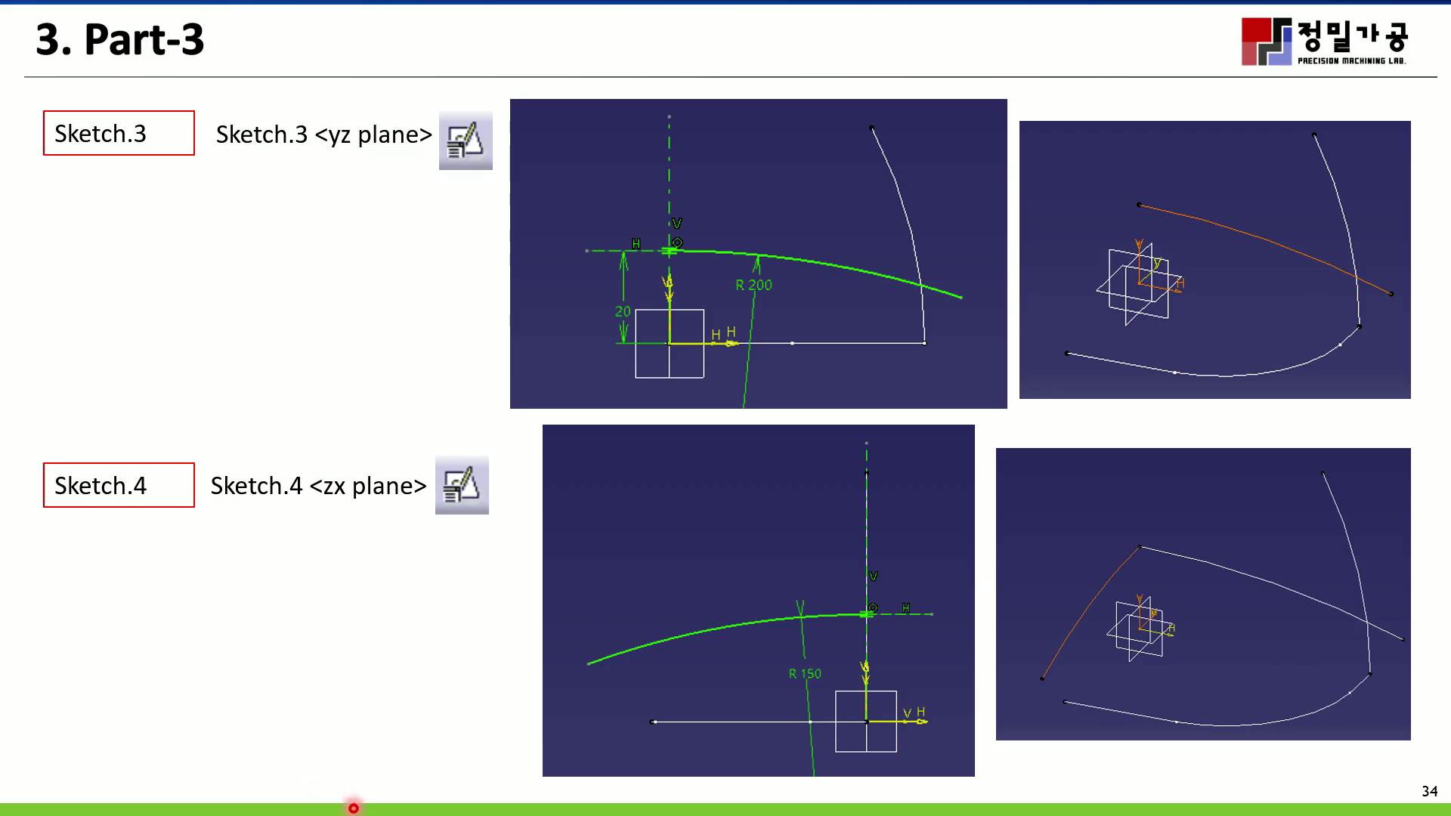
- Switch back to CATIA and create a positioned sketch on the yz plane with implicit origin and orientation
{"action": "key", "text": "super"}
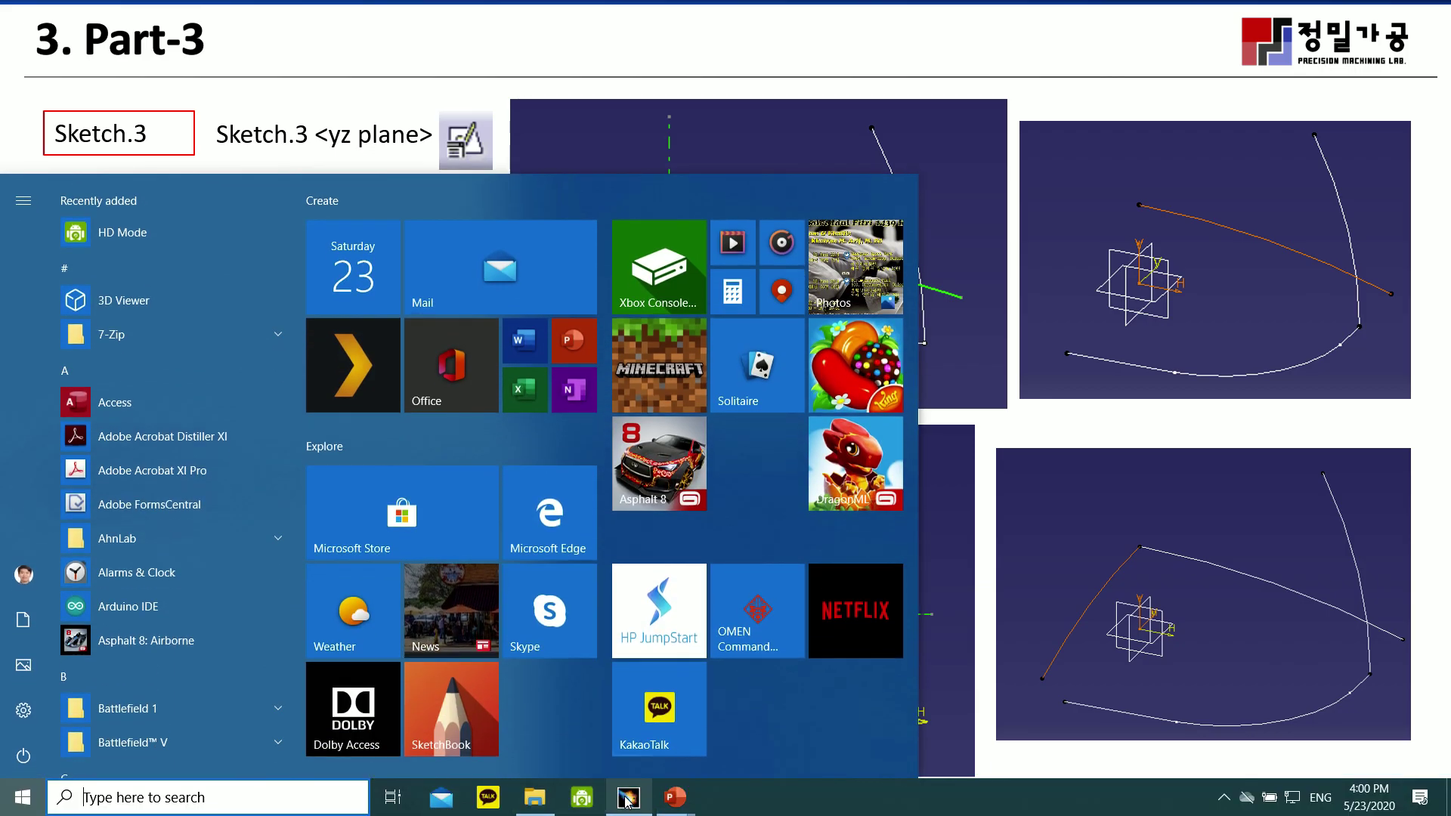
{"action": "left_click", "coordinate": [625, 796]}
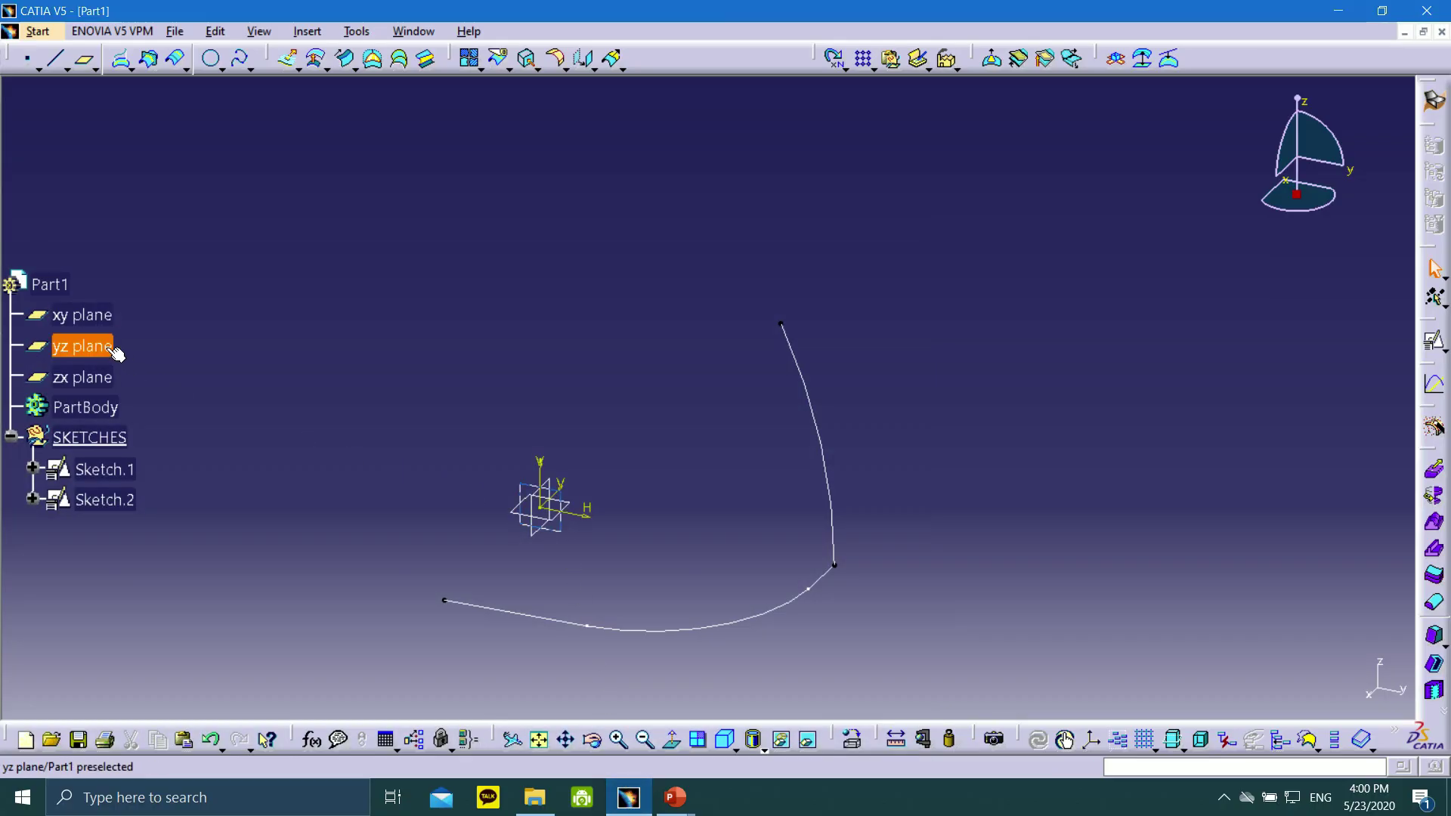
{"action": "left_click", "coordinate": [111, 350]}
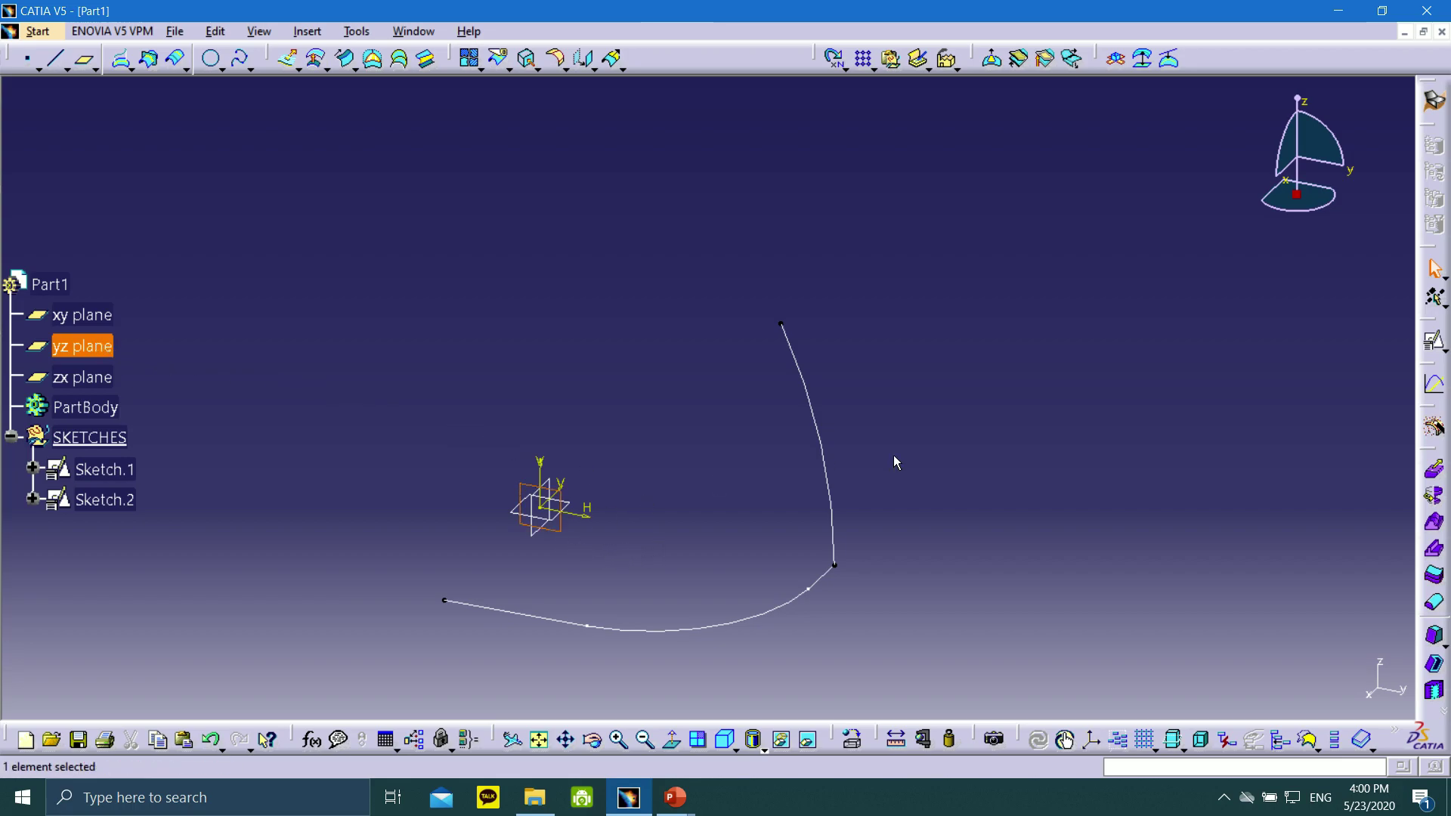
{"action": "left_click", "coordinate": [1443, 349]}
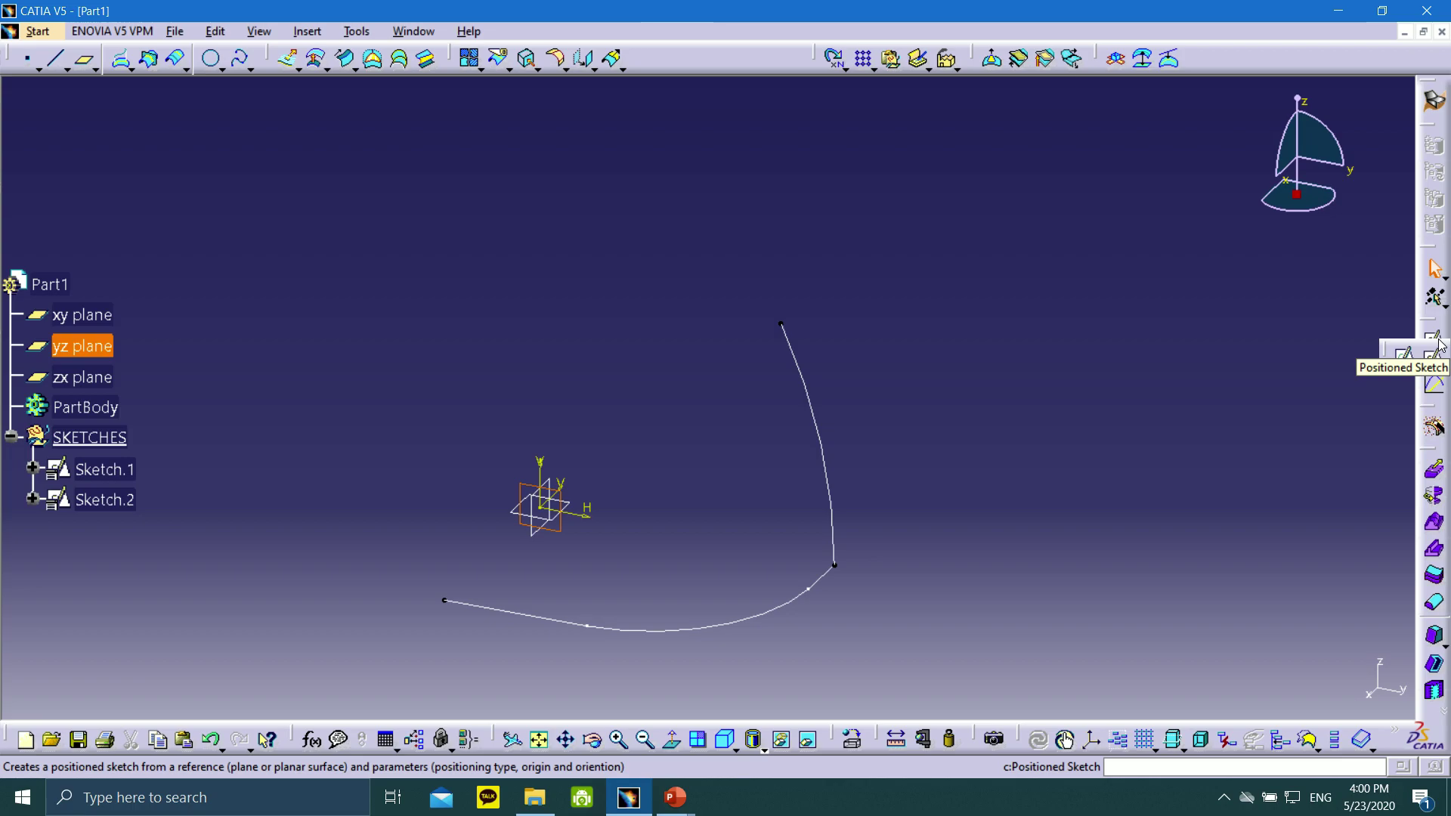
{"action": "left_click", "coordinate": [1434, 357]}
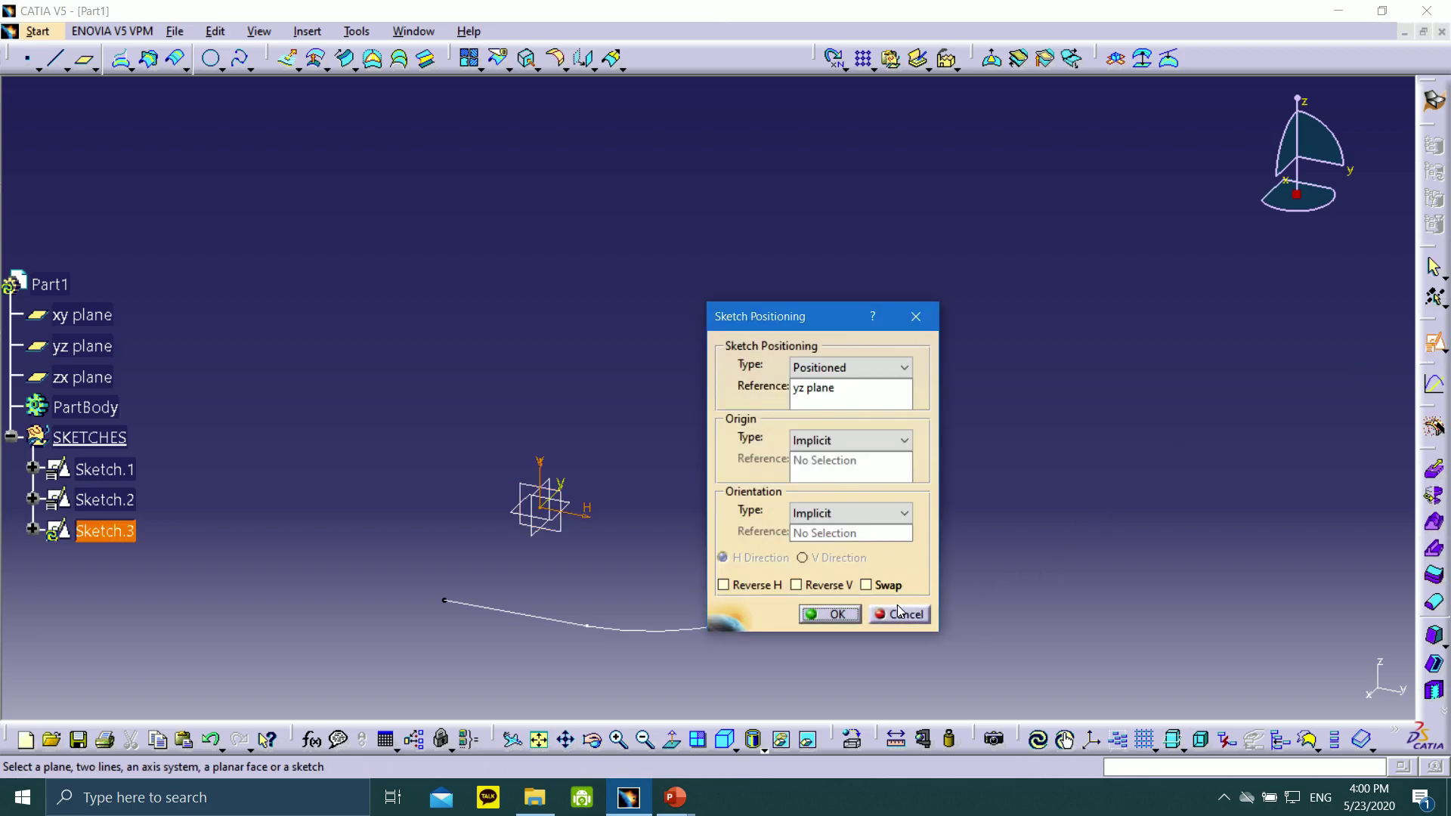
{"action": "left_click", "coordinate": [831, 614]}
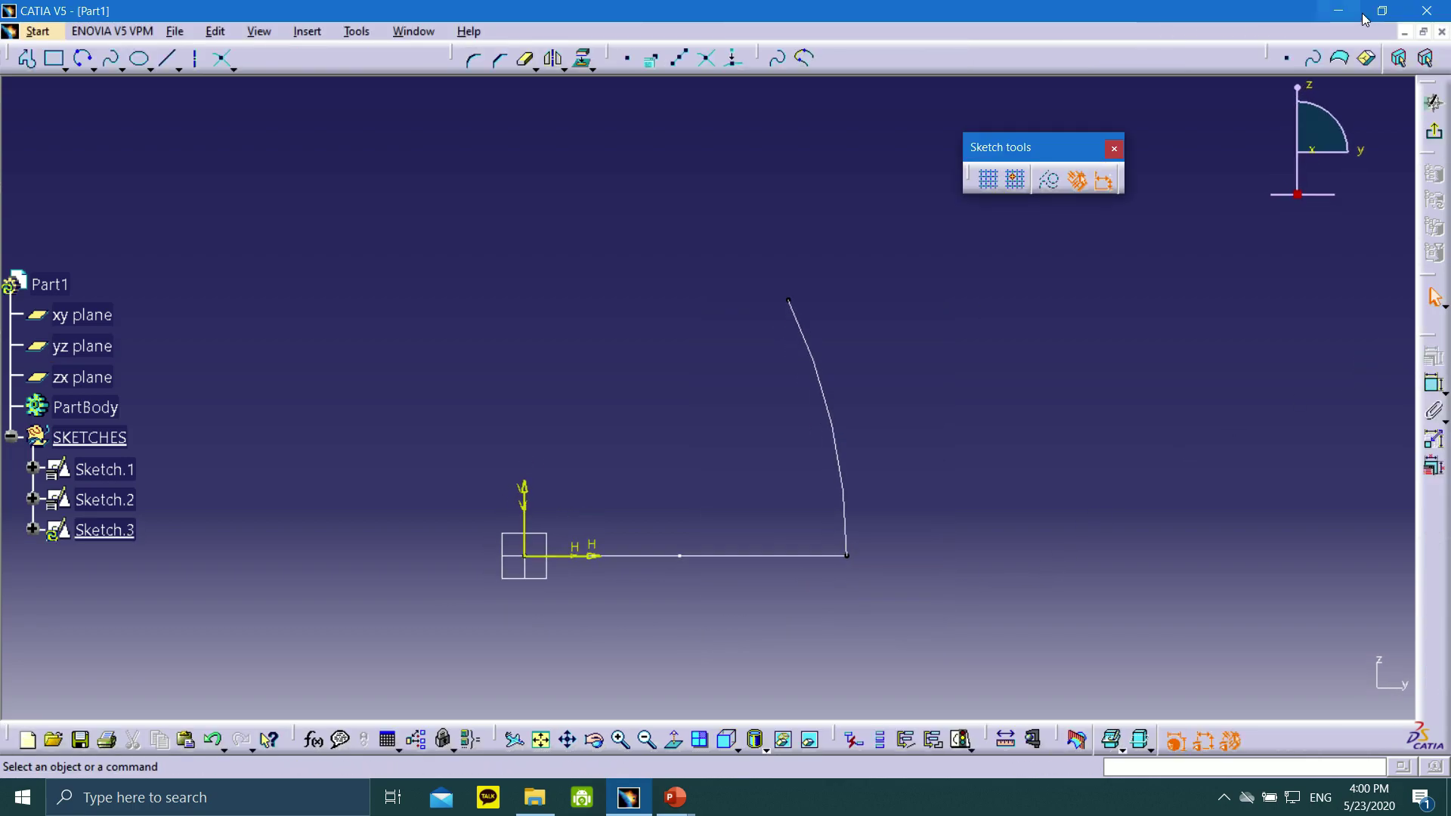
{"action": "left_click", "coordinate": [1382, 10]}
{"action": "left_click_drag", "start_coordinate": [456, 45], "coordinate": [583, 35]}
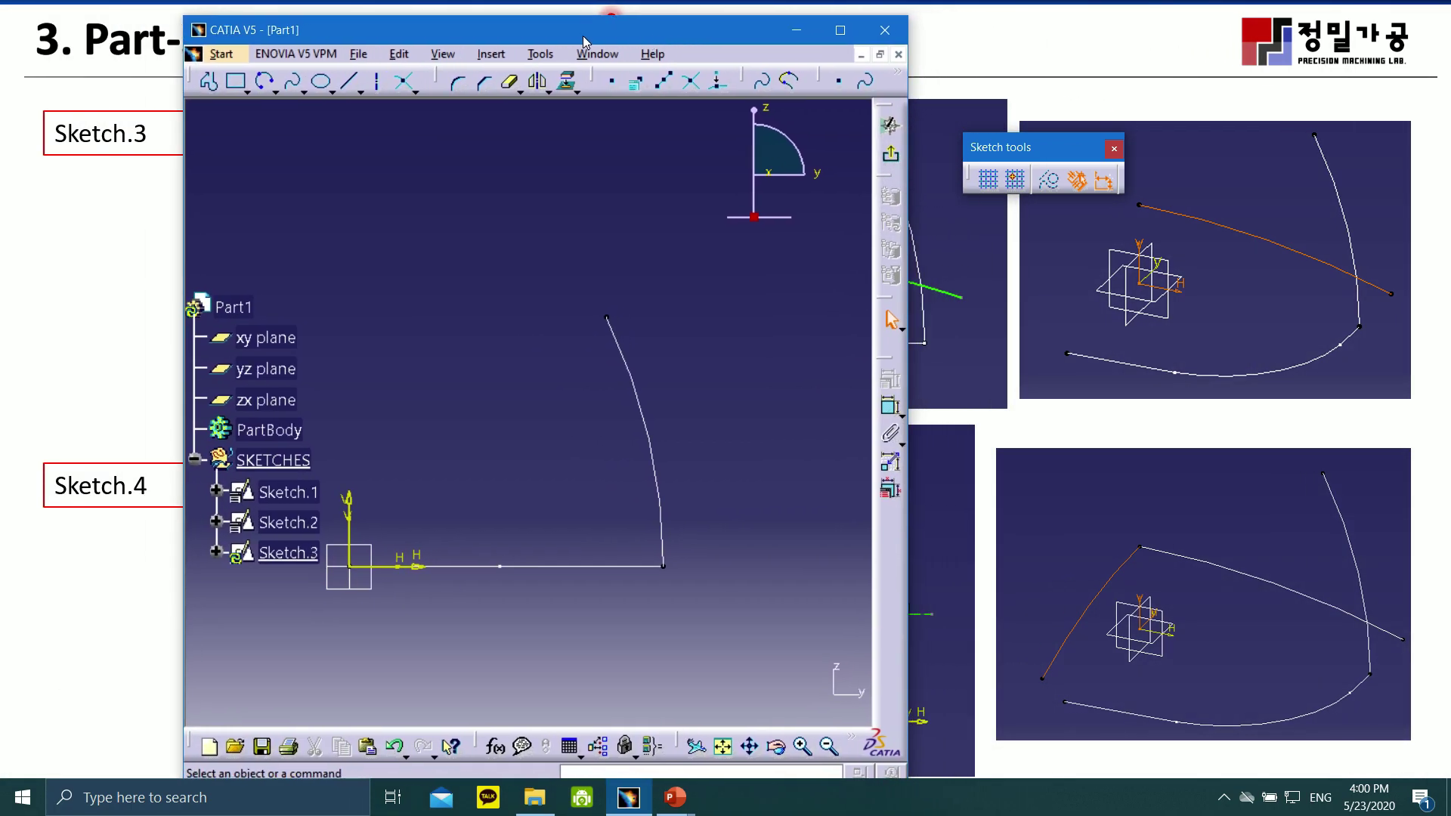
{"action": "double_click", "coordinate": [583, 35]}
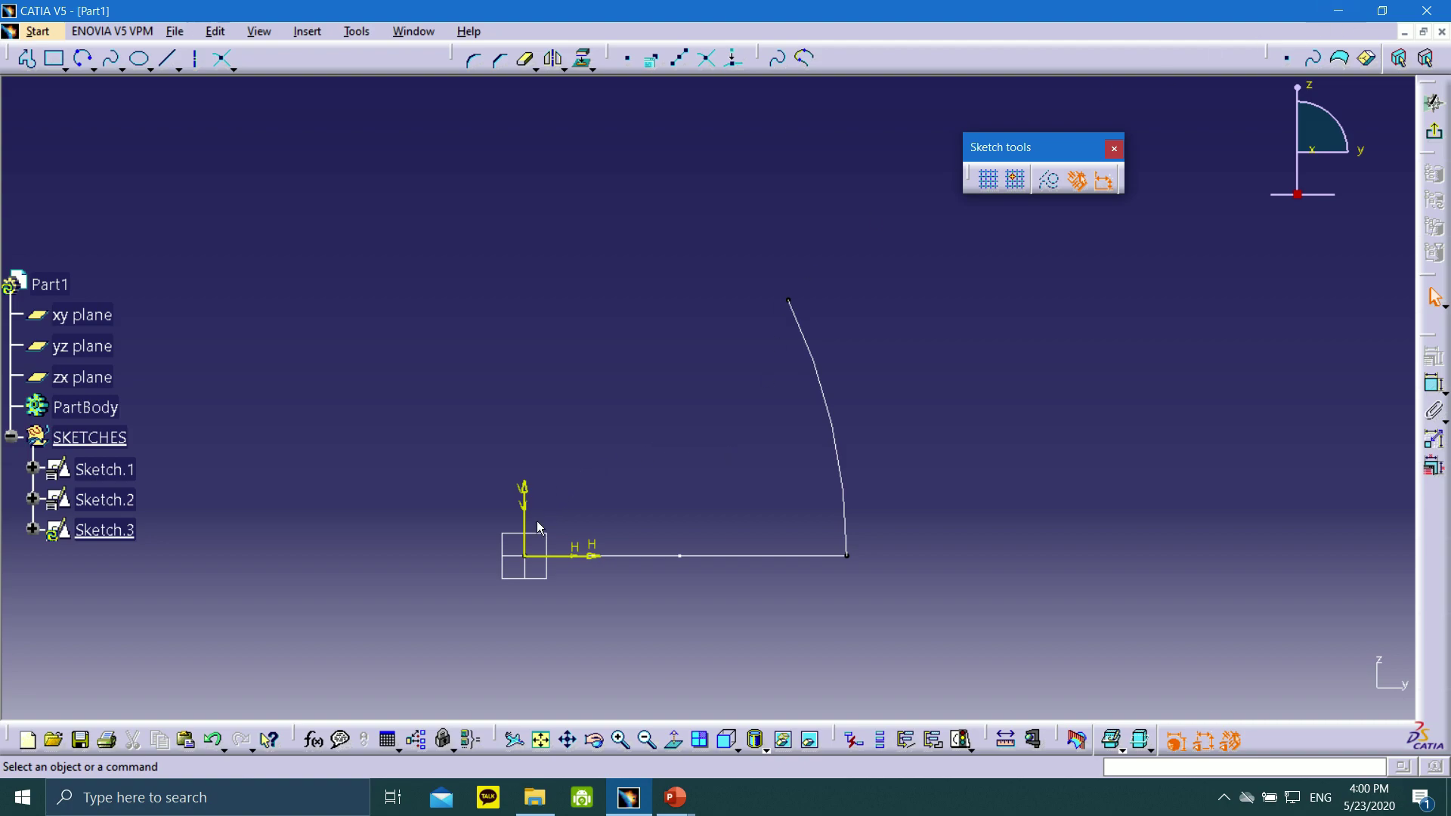
- Draw a vertical axis line in Sketch.3 from the origin upward along the V axis
{"action": "left_click", "coordinate": [194, 59]}
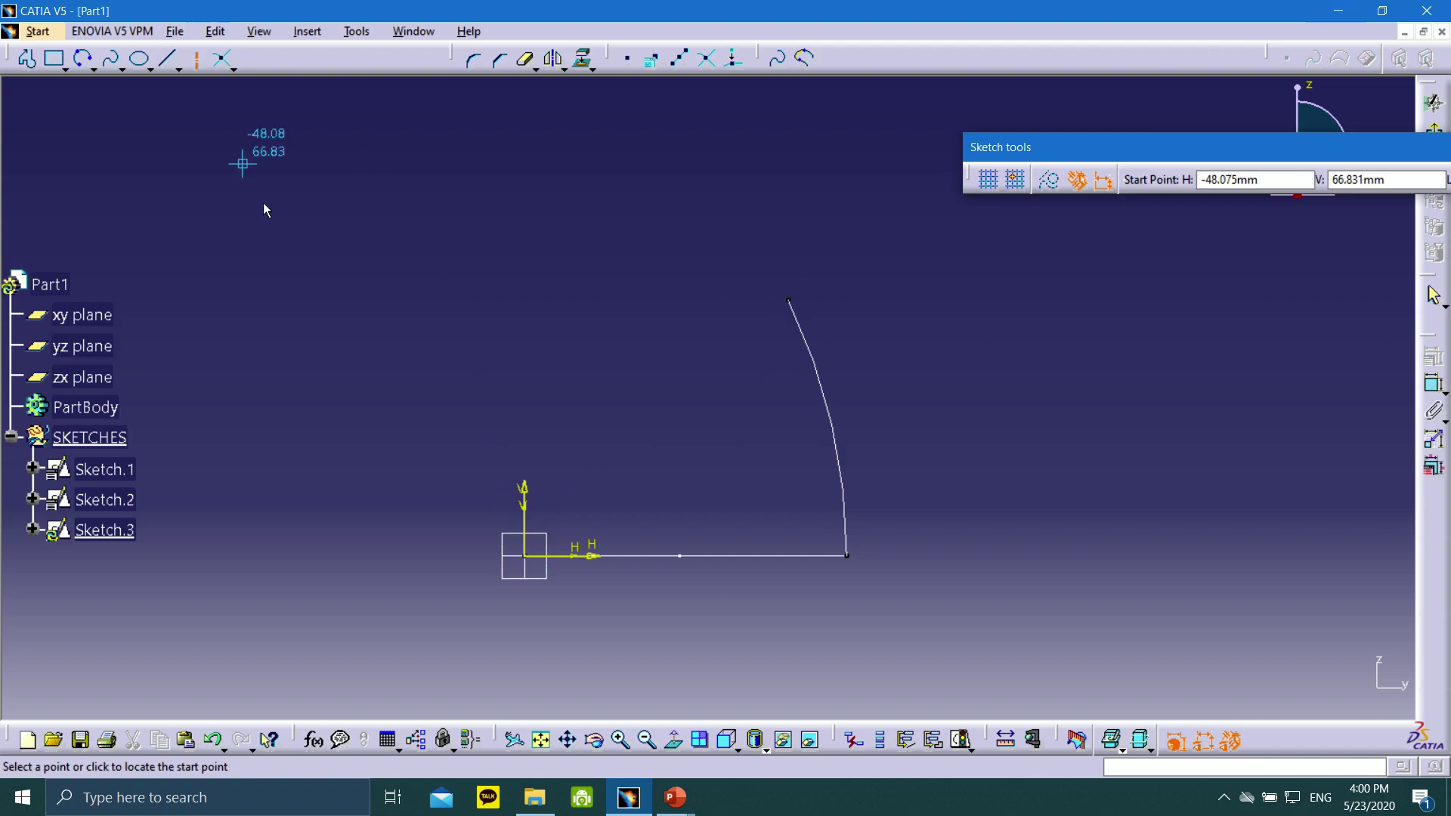
{"action": "left_click", "coordinate": [525, 556]}
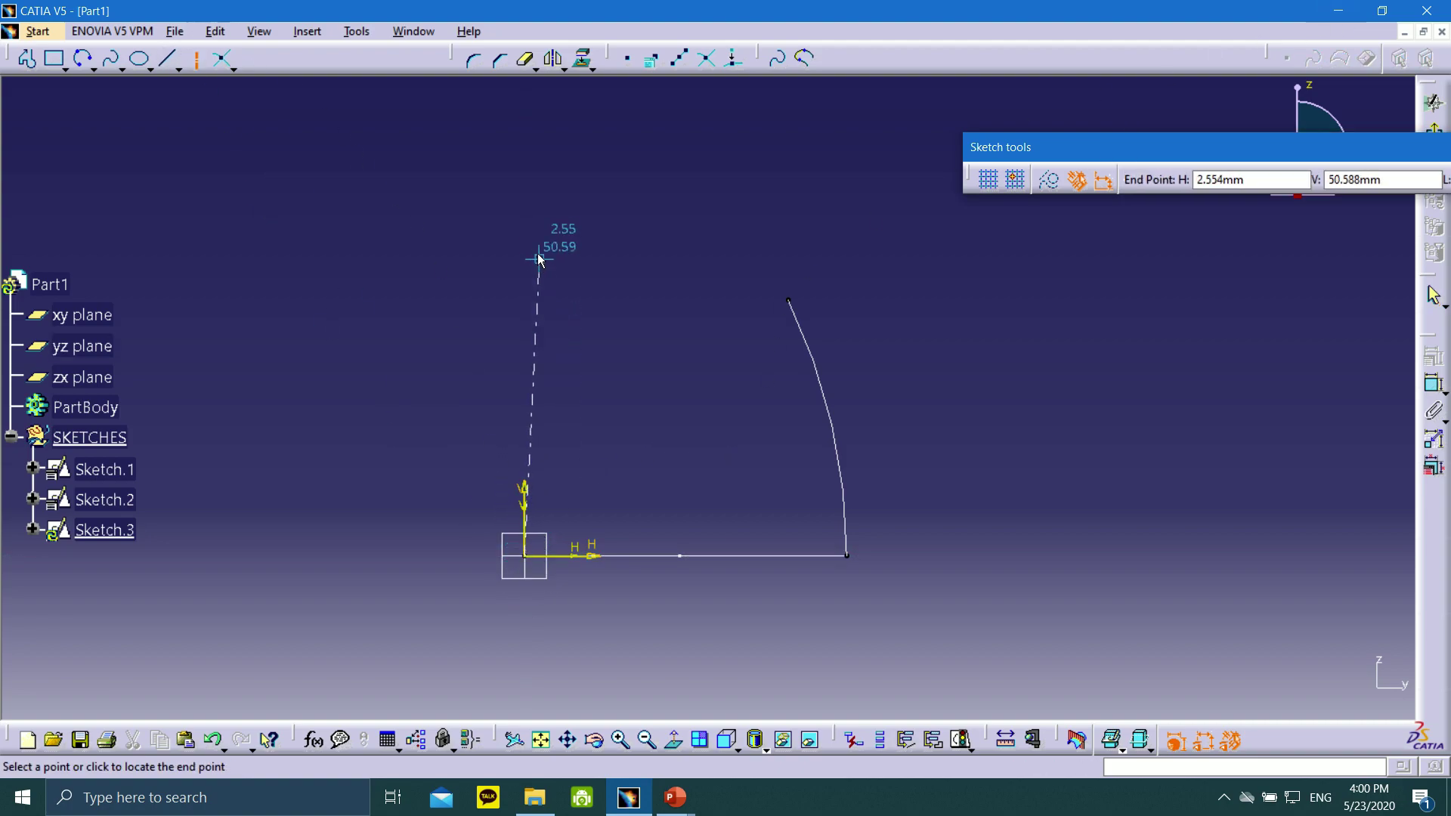
{"action": "left_click", "coordinate": [527, 231]}
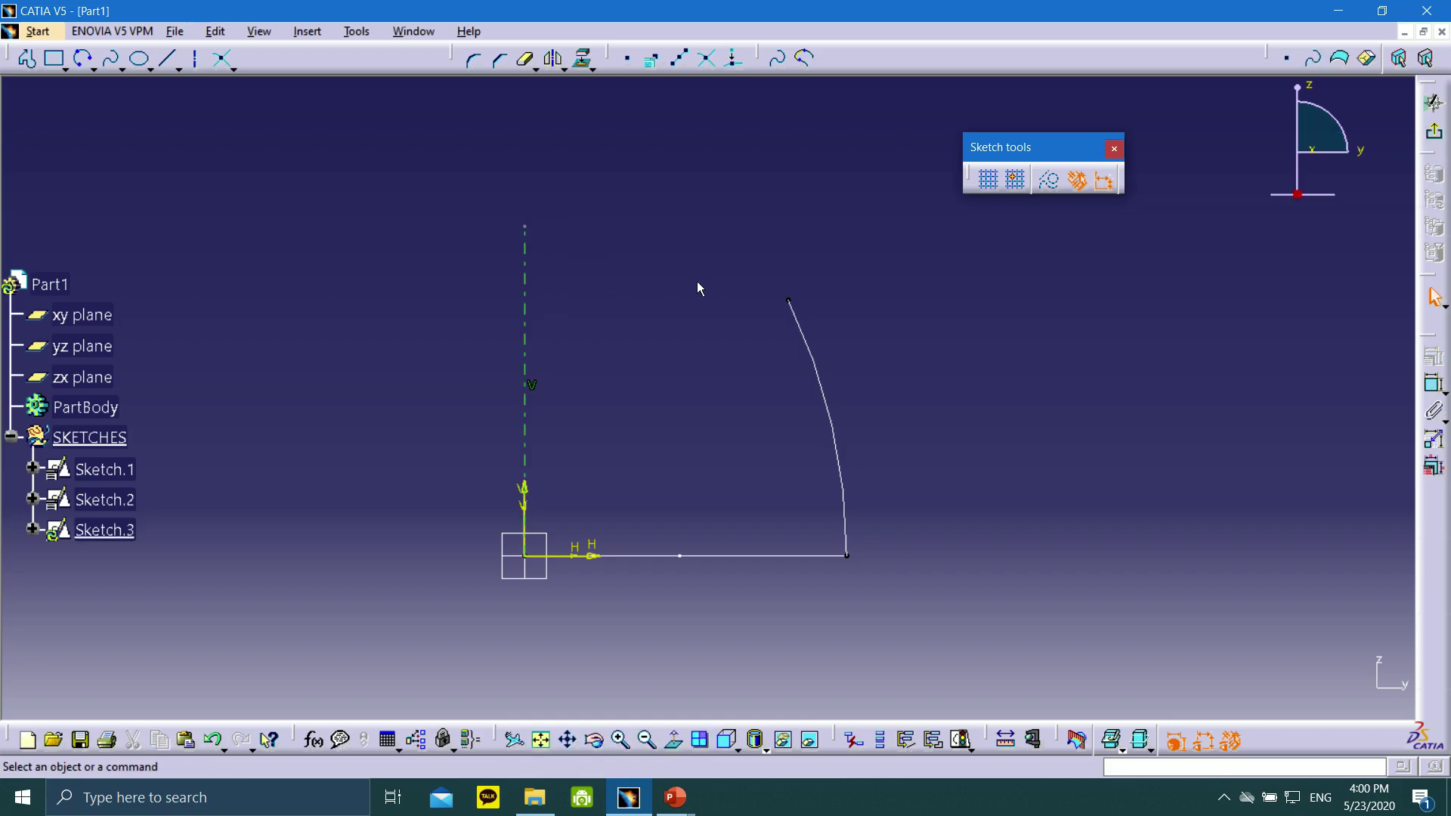
- Draw a horizontal construction line about 20.4 mm above the H axis, starting on the negative H side and ending on the vertical axis
{"action": "left_click", "coordinate": [168, 58]}
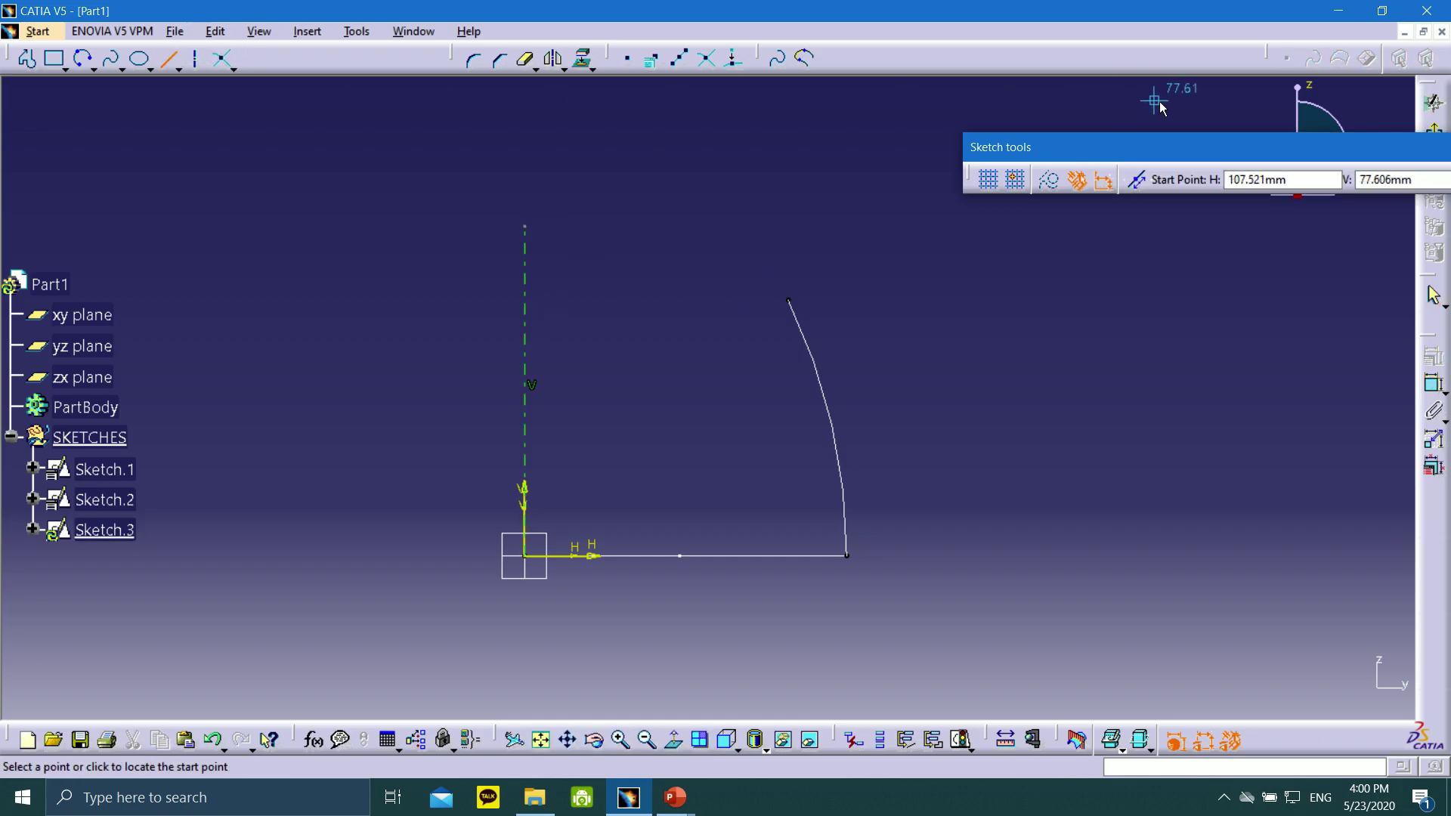
{"action": "left_click", "coordinate": [346, 436]}
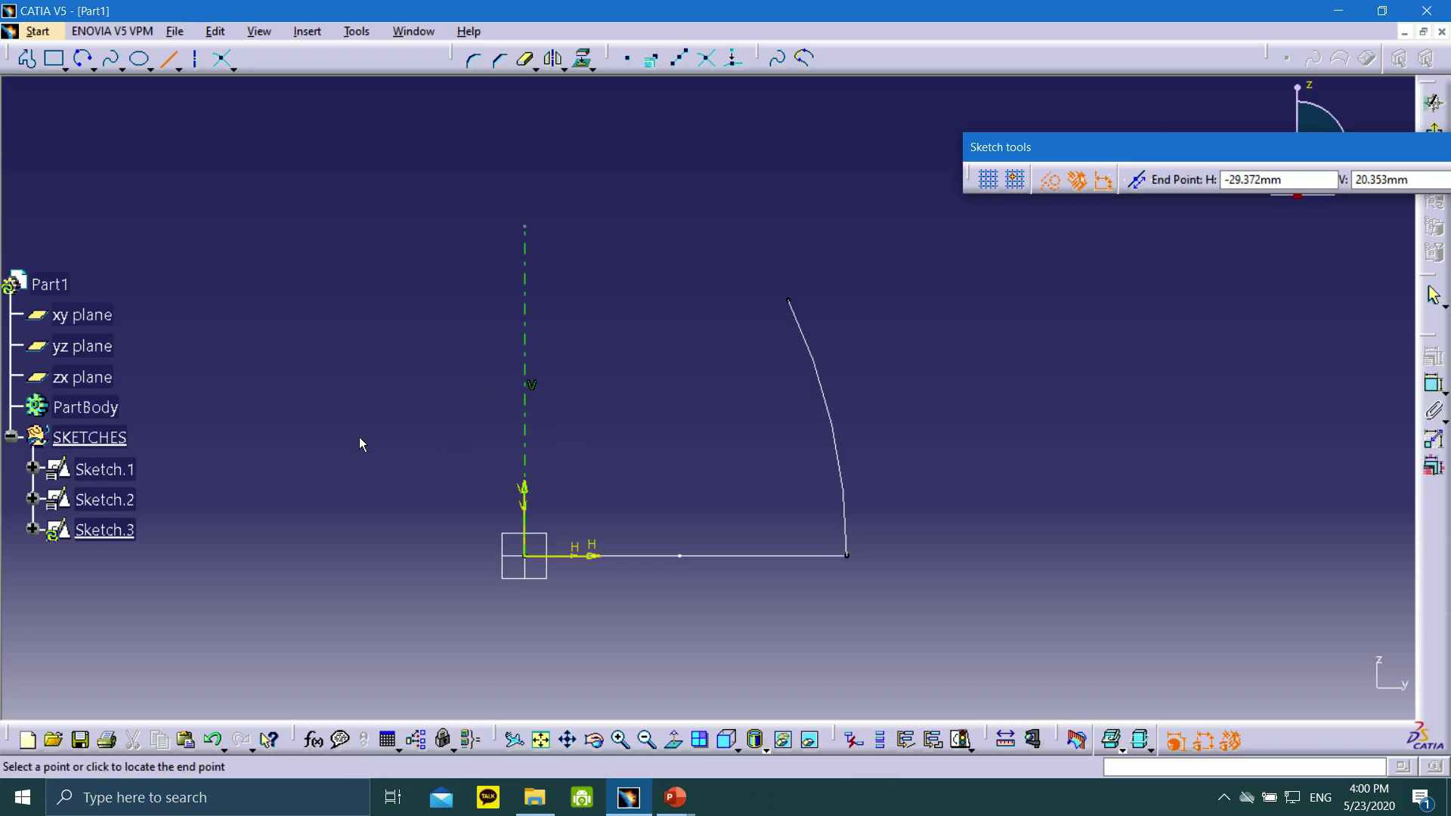
{"action": "left_click", "coordinate": [524, 436]}
{"action": "left_click", "coordinate": [611, 410]}
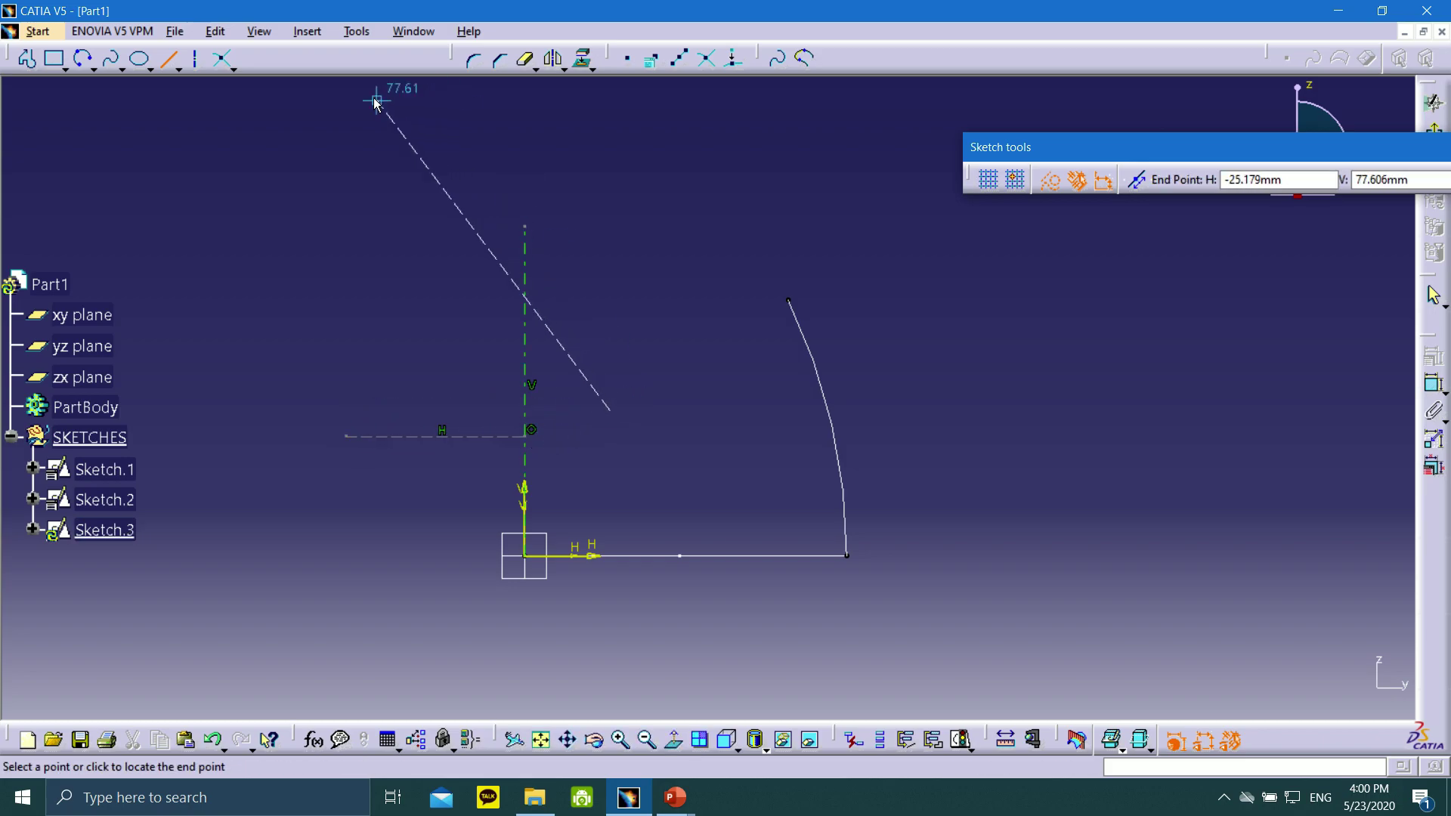
- Dimension the distance between the horizontal construction line and the H axis and set it to 20 mm
{"action": "left_click", "coordinate": [1433, 383]}
{"action": "left_click", "coordinate": [483, 437]}
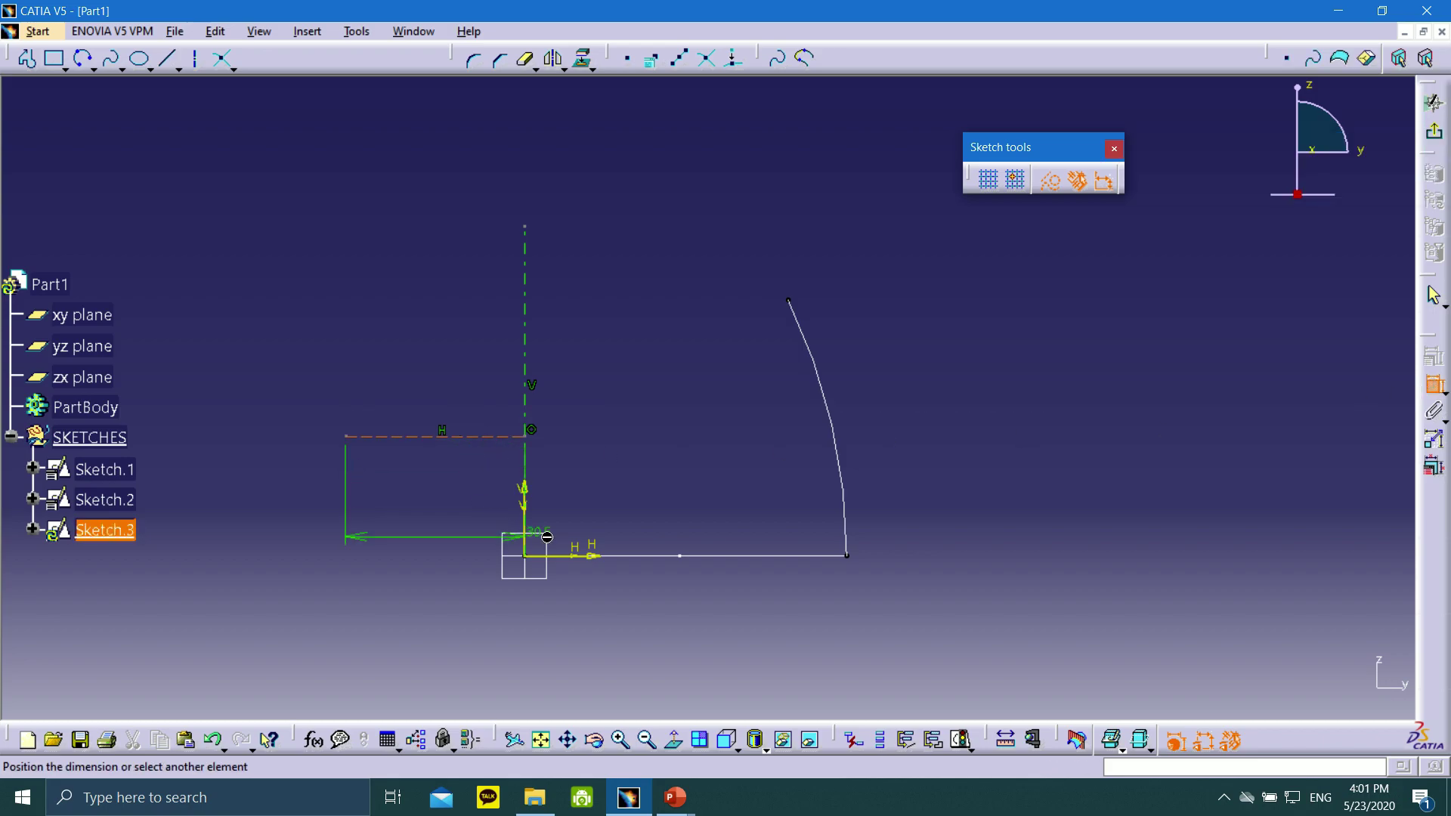
{"action": "left_click", "coordinate": [574, 558]}
{"action": "left_click", "coordinate": [436, 498]}
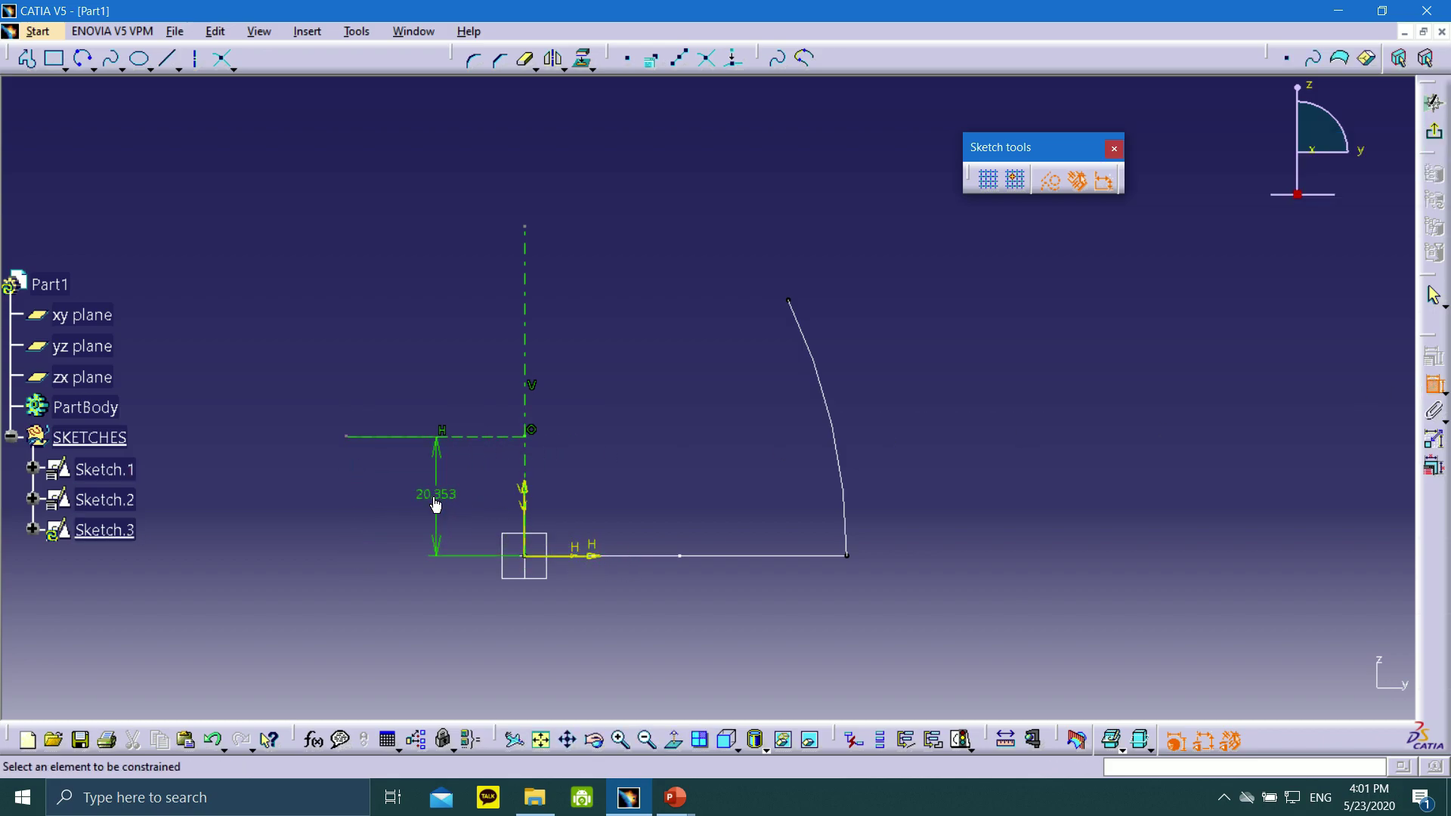
{"action": "double_click", "coordinate": [435, 500]}
{"action": "type", "text": "20"}
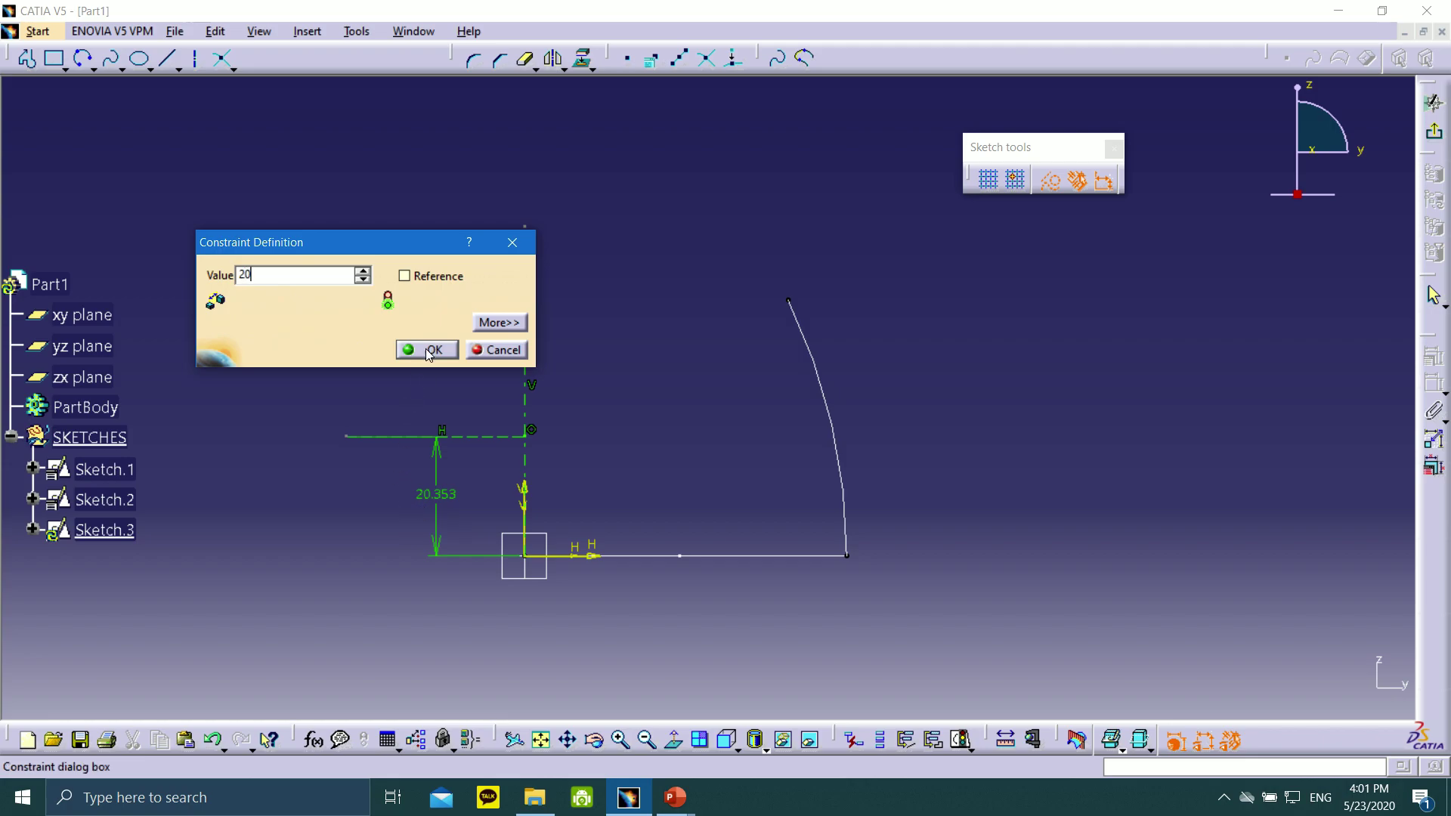
{"action": "key", "text": "Return"}
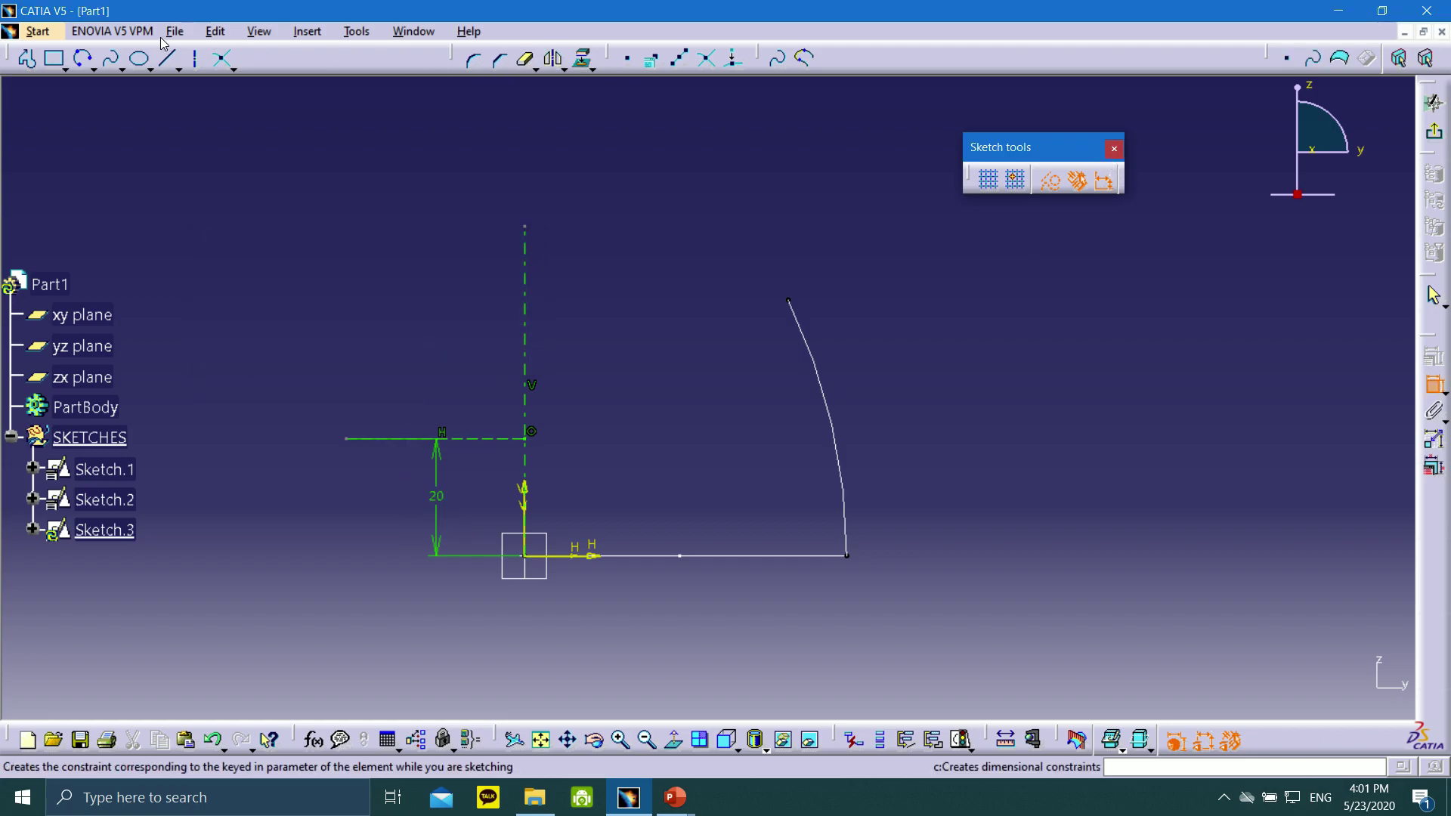
- Draw a three-point arc of about 245 mm radius from the construction line's end on the vertical axis, sloping down past the Sketch.2 curve
{"action": "left_click", "coordinate": [83, 66]}
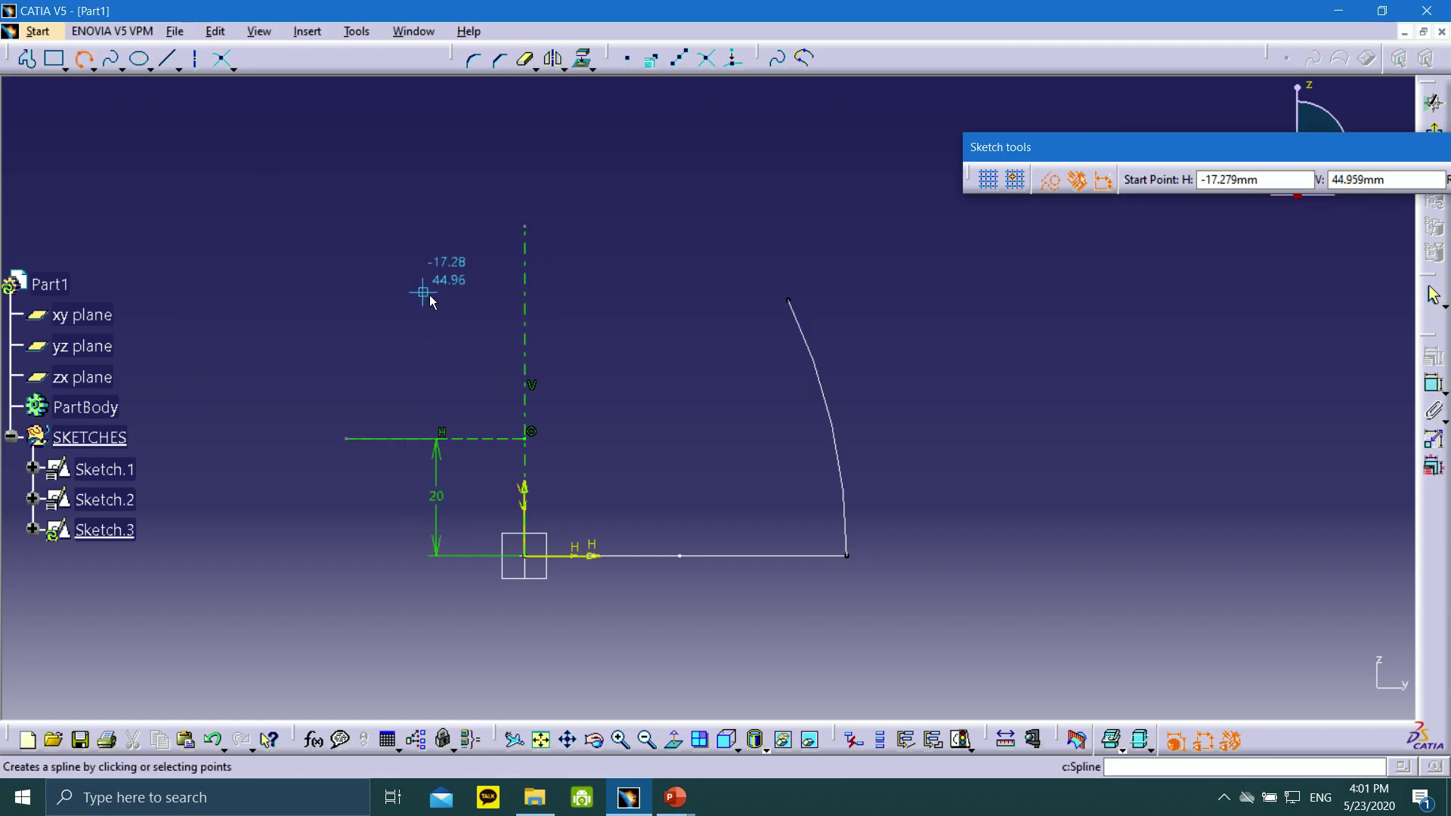
{"action": "left_click", "coordinate": [526, 438]}
{"action": "left_click", "coordinate": [702, 453]}
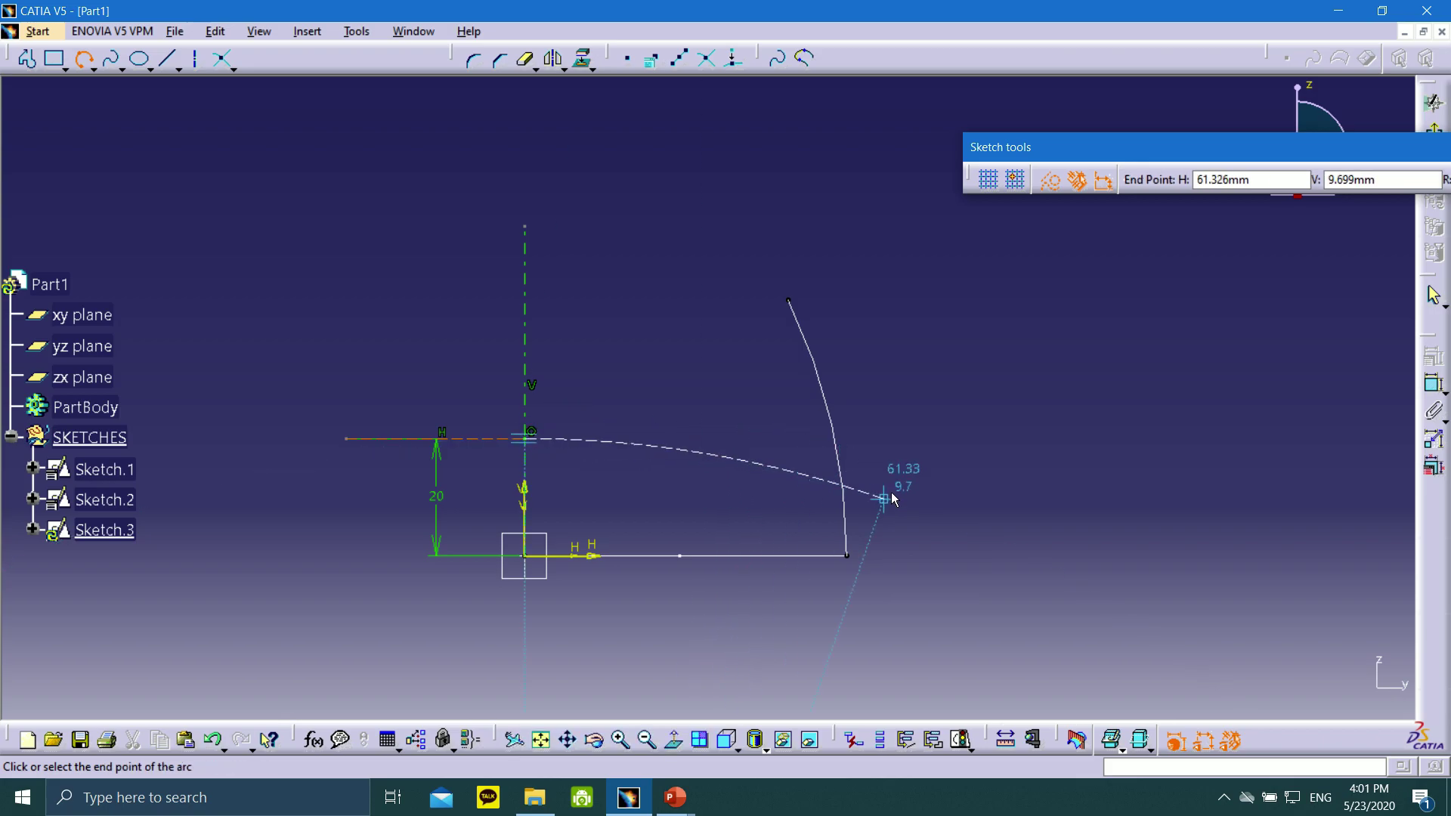
{"action": "left_click", "coordinate": [910, 500]}
- Turn off construction mode and convert the drawn arc from a construction element to a standard element
{"action": "left_click", "coordinate": [1050, 179]}
{"action": "left_click", "coordinate": [769, 464]}
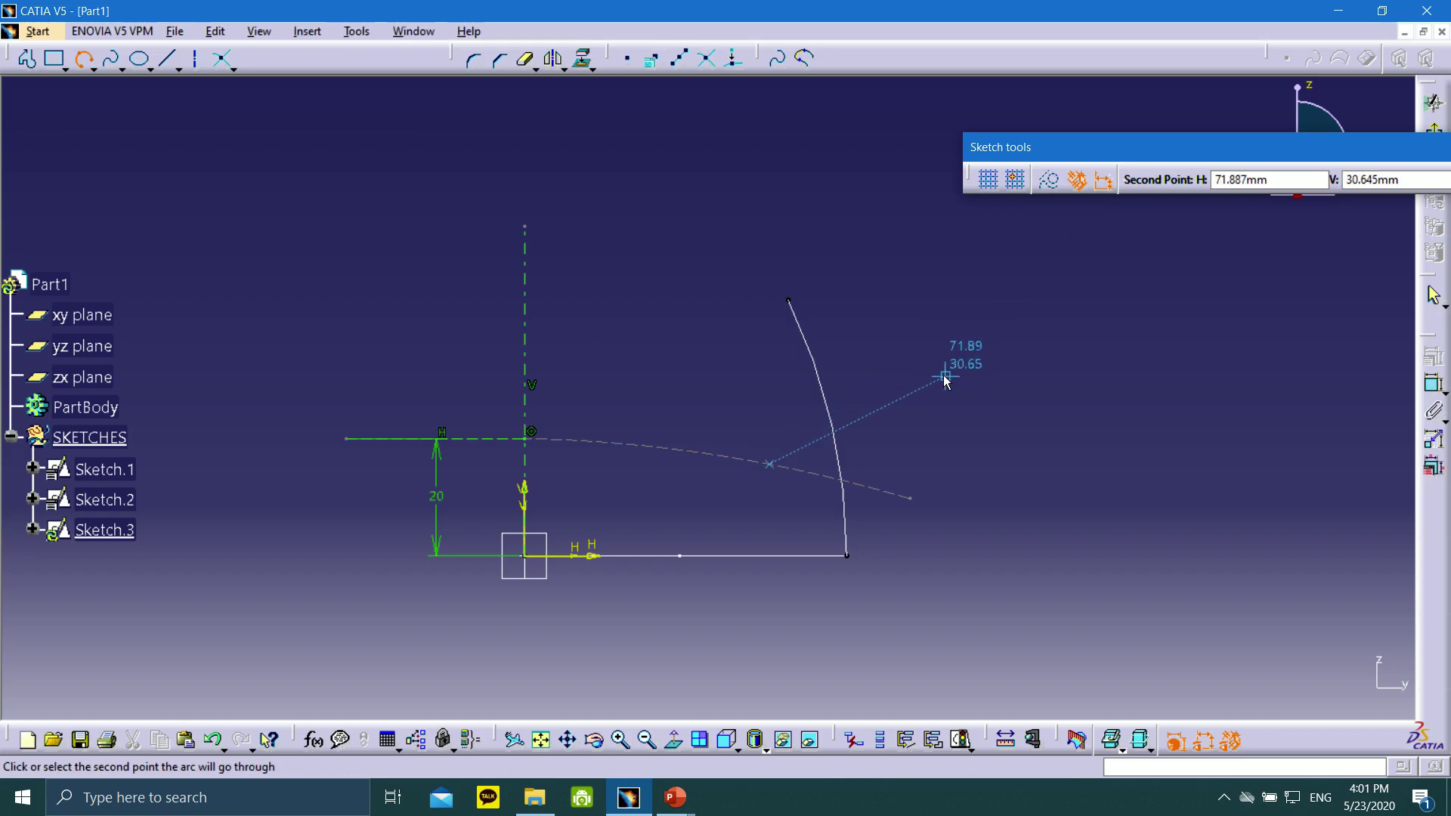
{"action": "key", "text": "Escape"}
{"action": "left_click", "coordinate": [750, 463]}
{"action": "left_click", "coordinate": [1049, 180]}
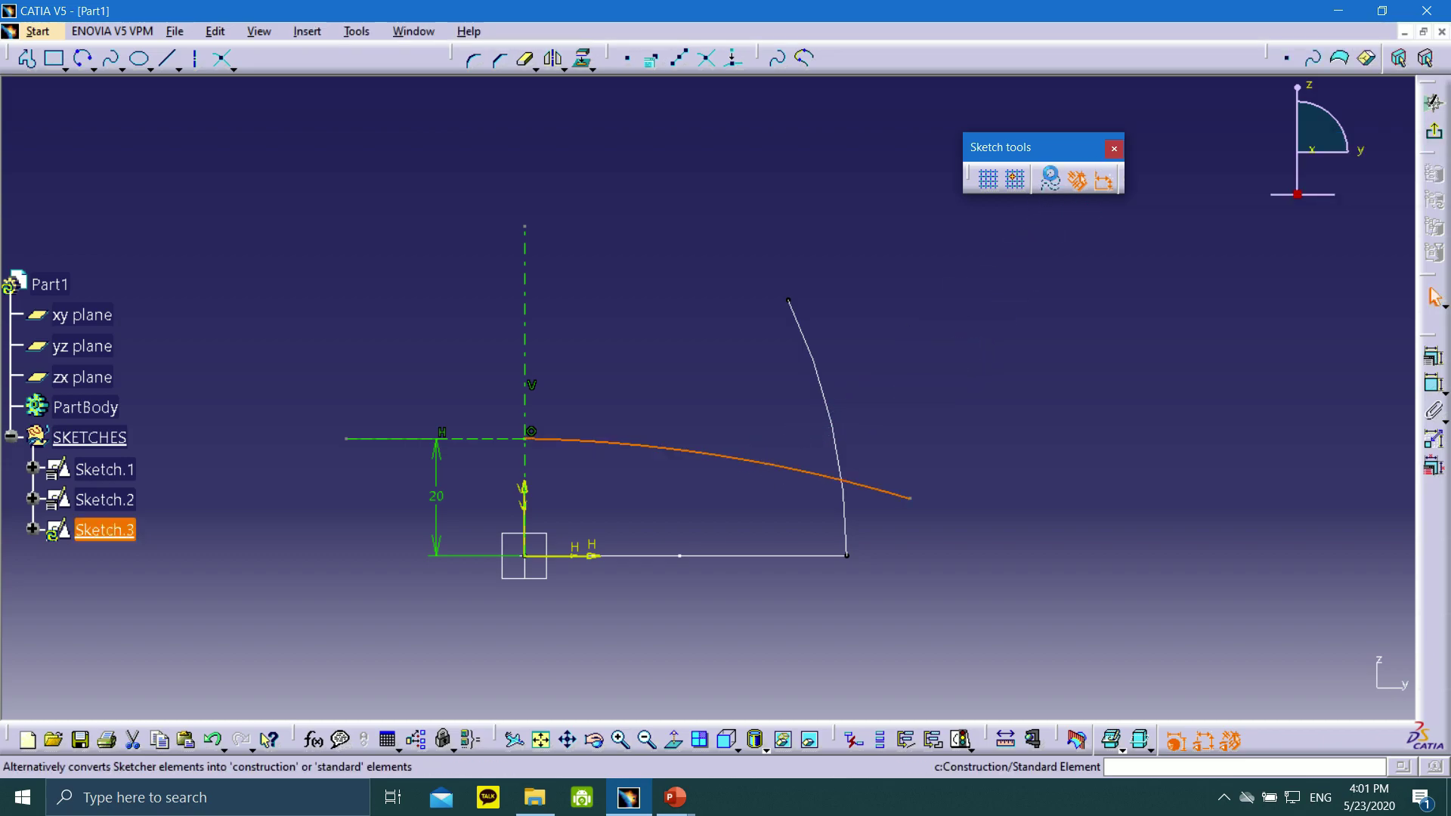
{"action": "left_click", "coordinate": [719, 520]}
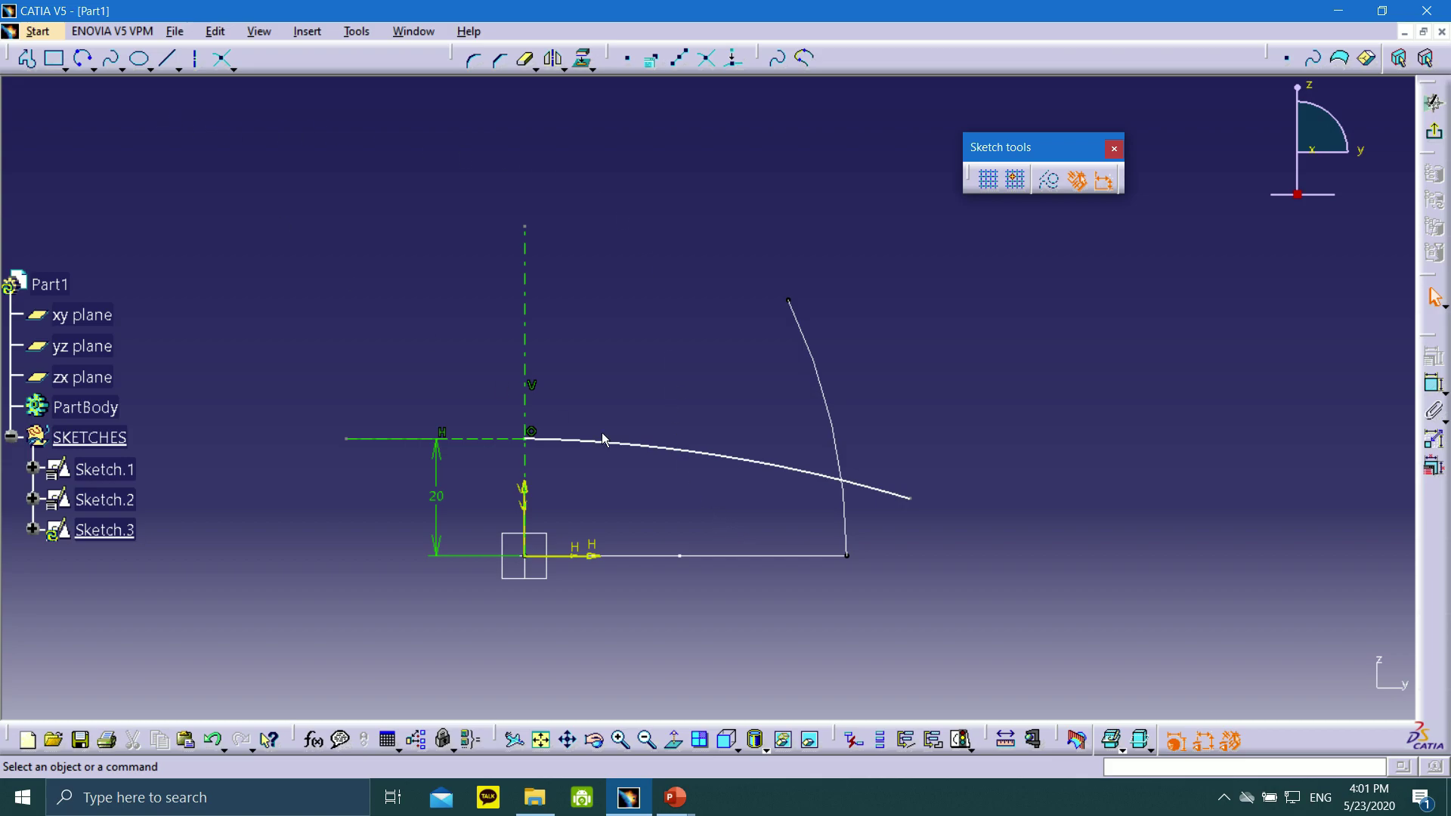
- Apply a tangency constraint between the arc and the horizontal construction line
{"action": "double_click", "coordinate": [585, 446]}
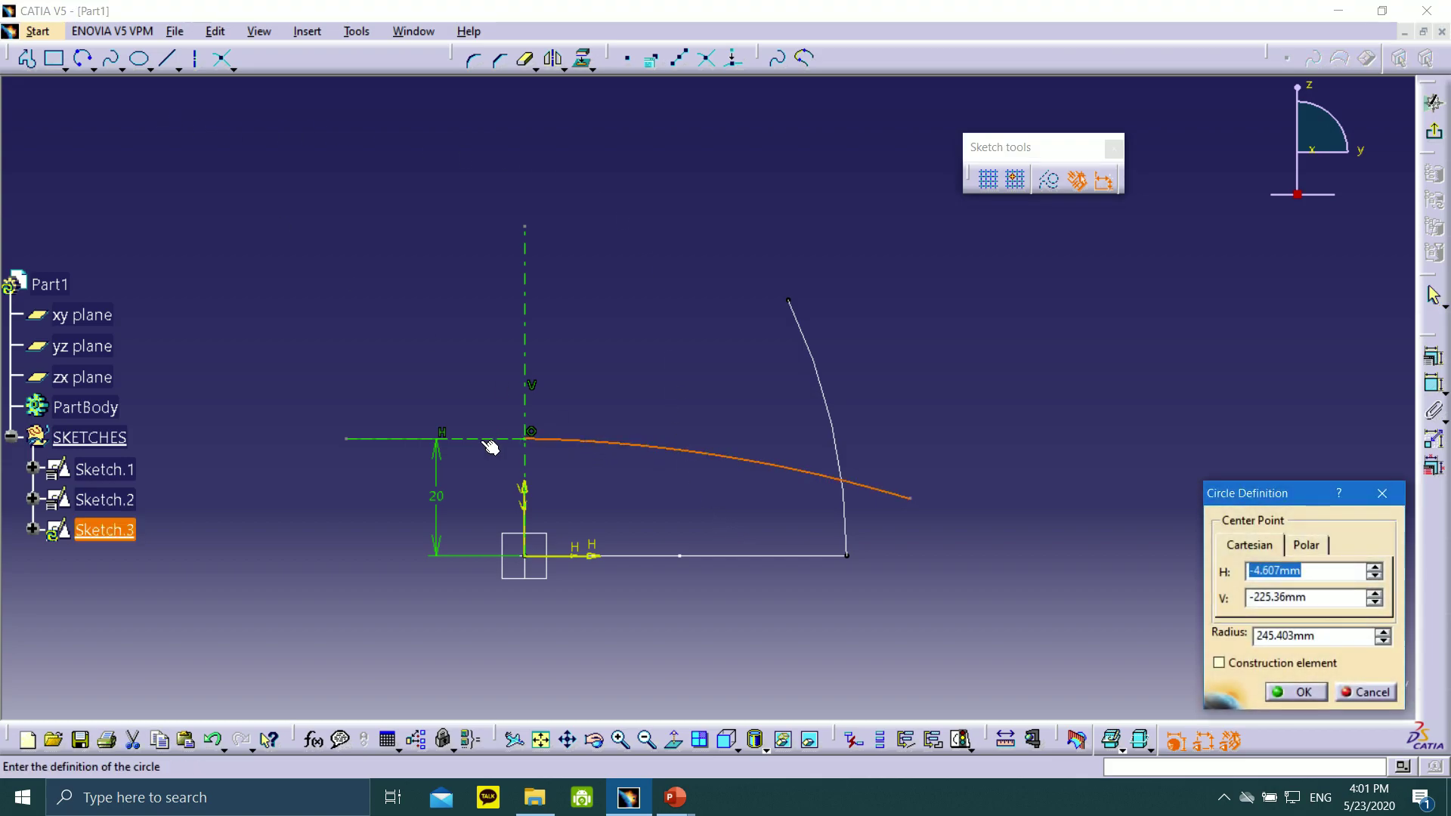
{"action": "left_click", "coordinate": [1382, 492]}
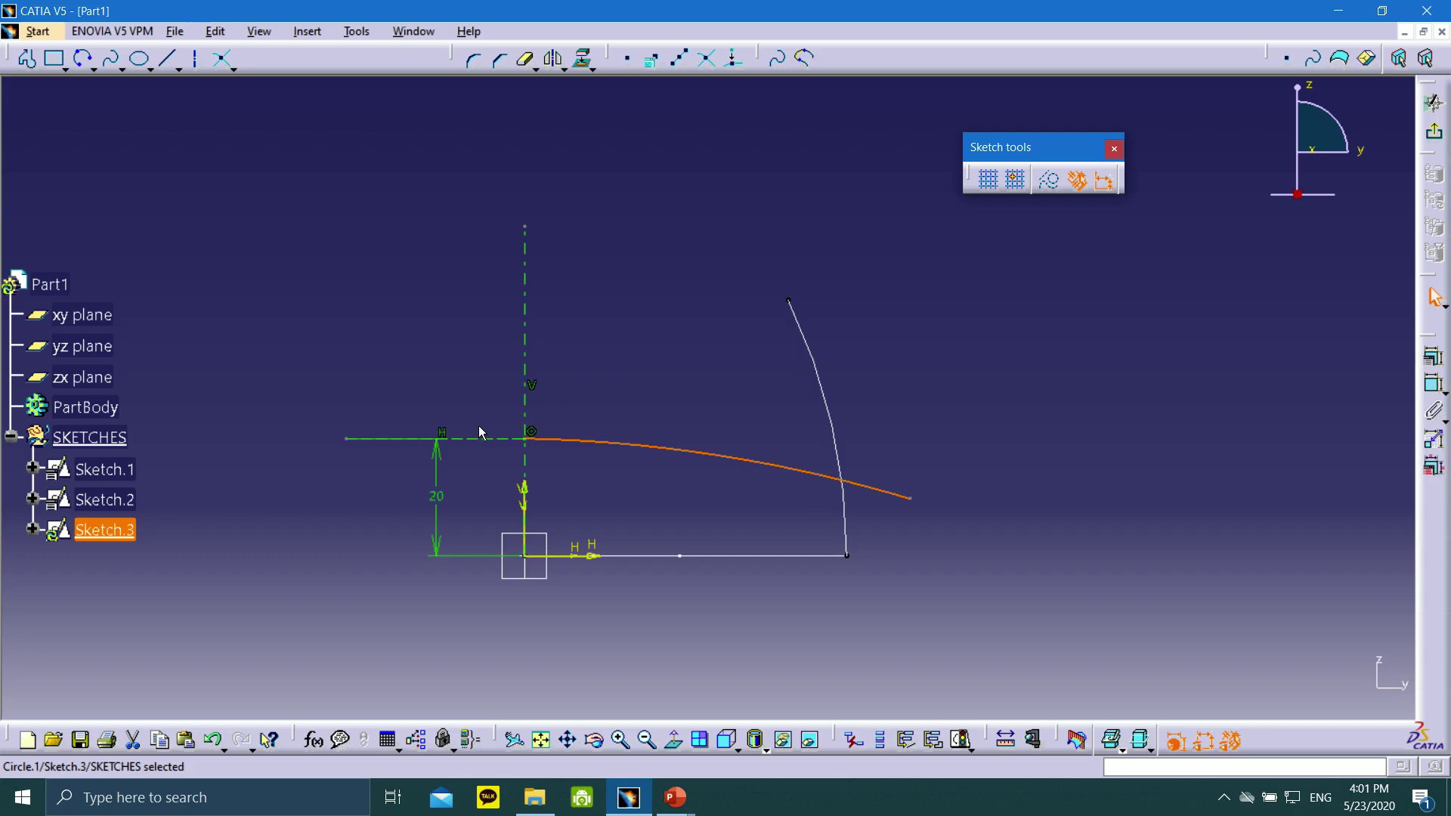
{"action": "left_click", "coordinate": [462, 438], "text": "ctrl"}
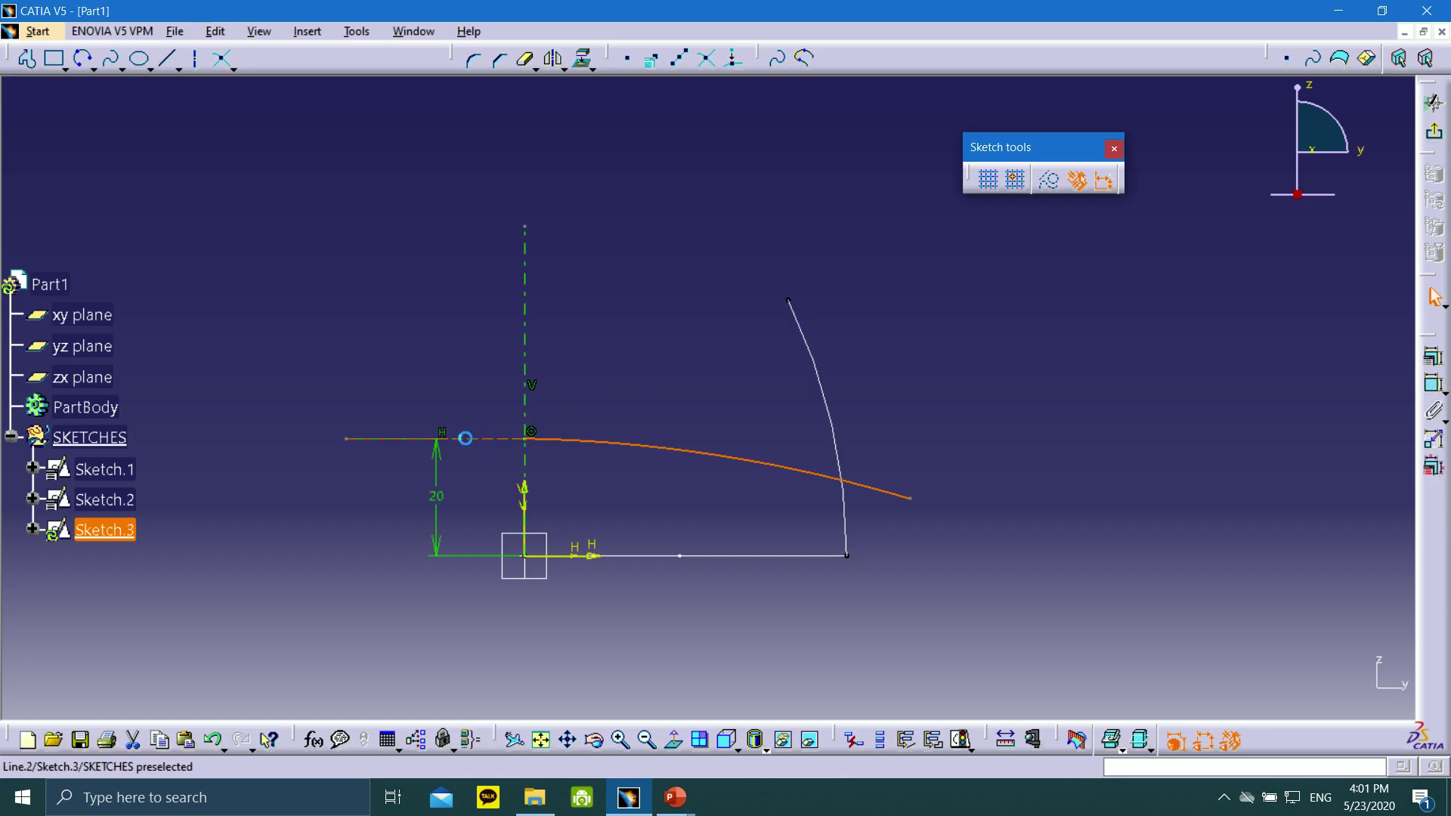
{"action": "left_click", "coordinate": [1434, 355]}
{"action": "left_click", "coordinate": [1094, 419]}
{"action": "left_click", "coordinate": [1079, 555]}
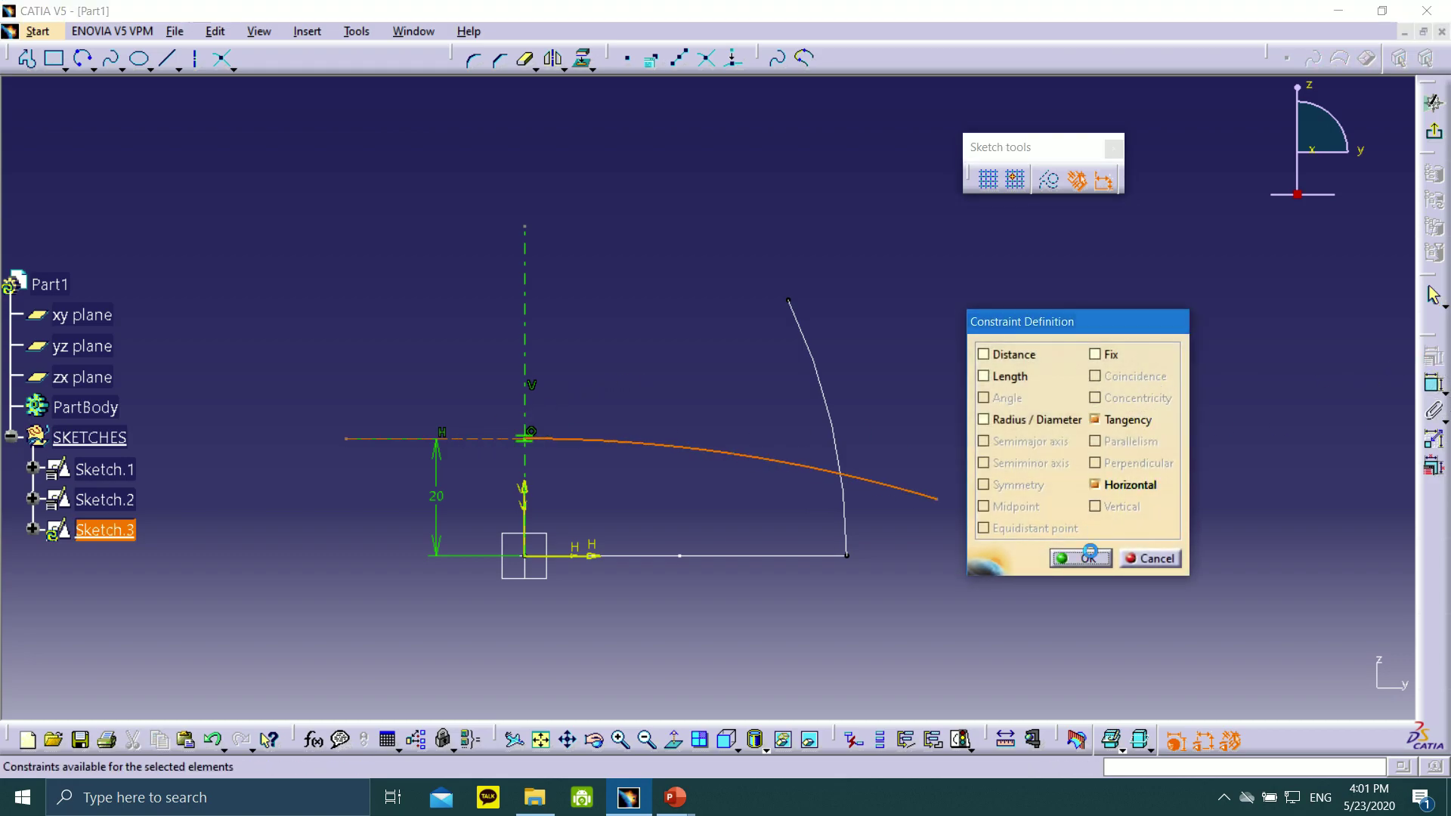
- Dimension the arc's radius as 200 mm and extend its free end past the Sketch.2 curve
{"action": "left_click", "coordinate": [1445, 380]}
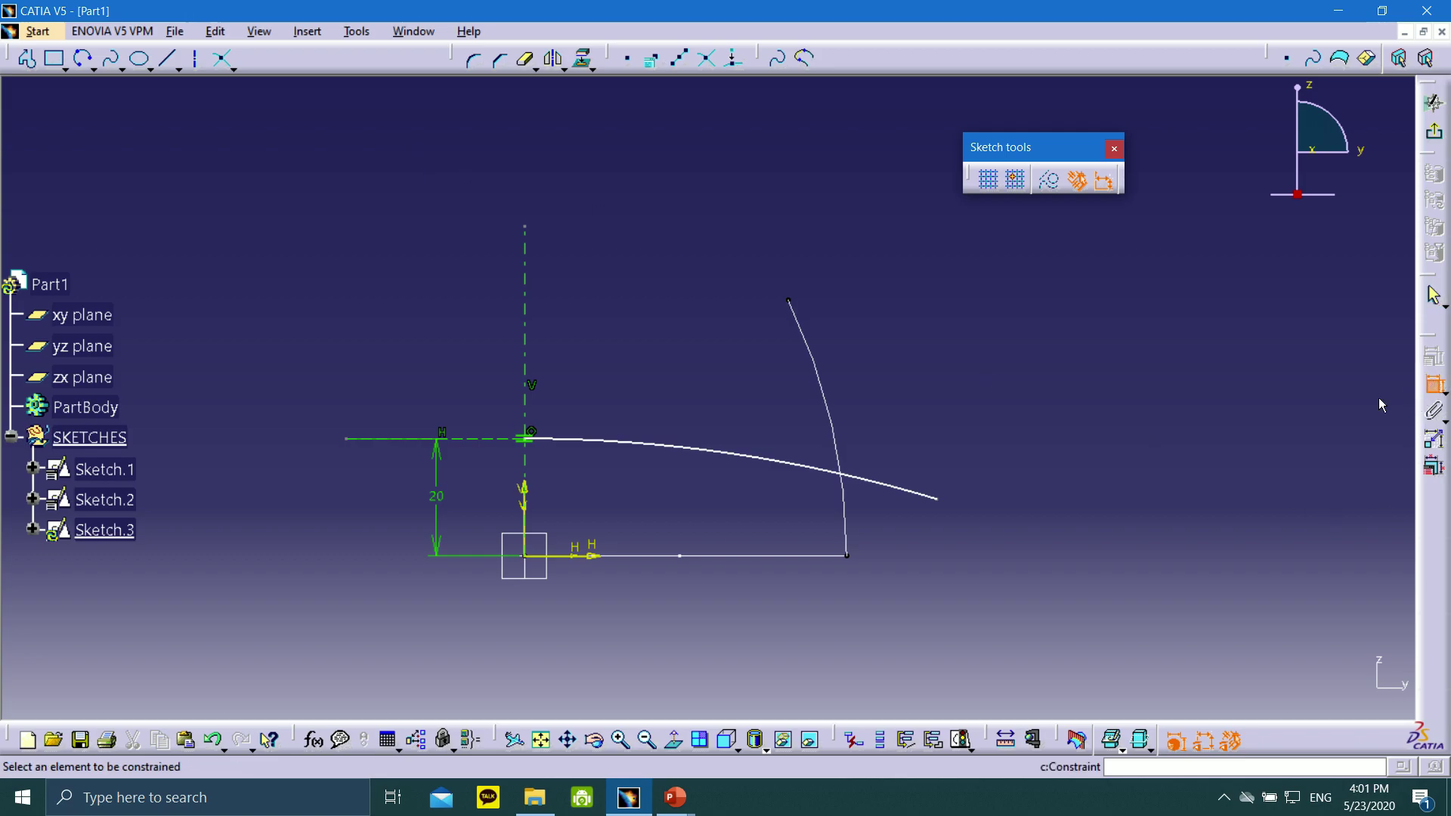
{"action": "left_click", "coordinate": [664, 447]}
{"action": "left_click", "coordinate": [663, 501]}
{"action": "double_click", "coordinate": [664, 499]}
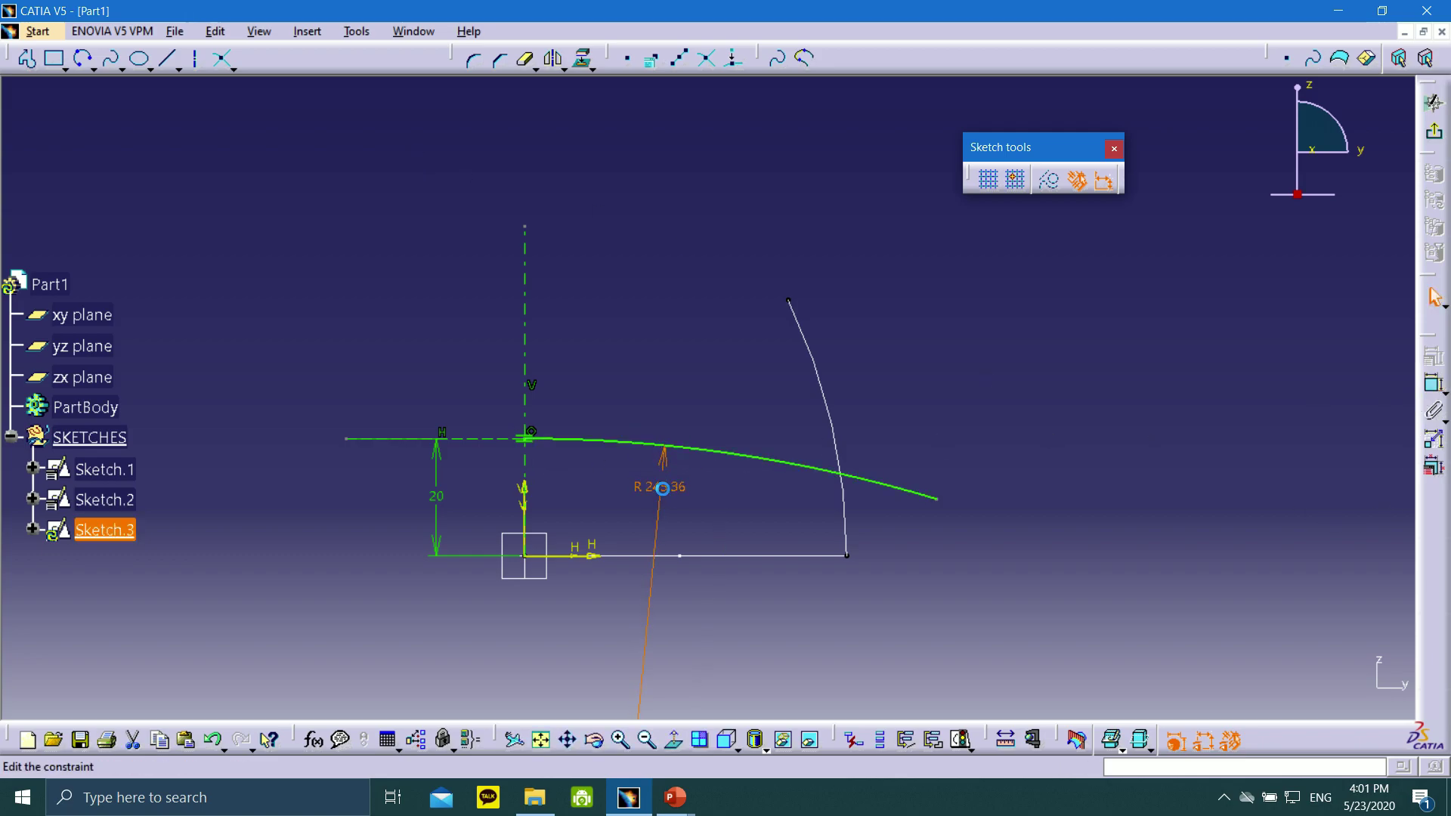
{"action": "type", "text": "200"}
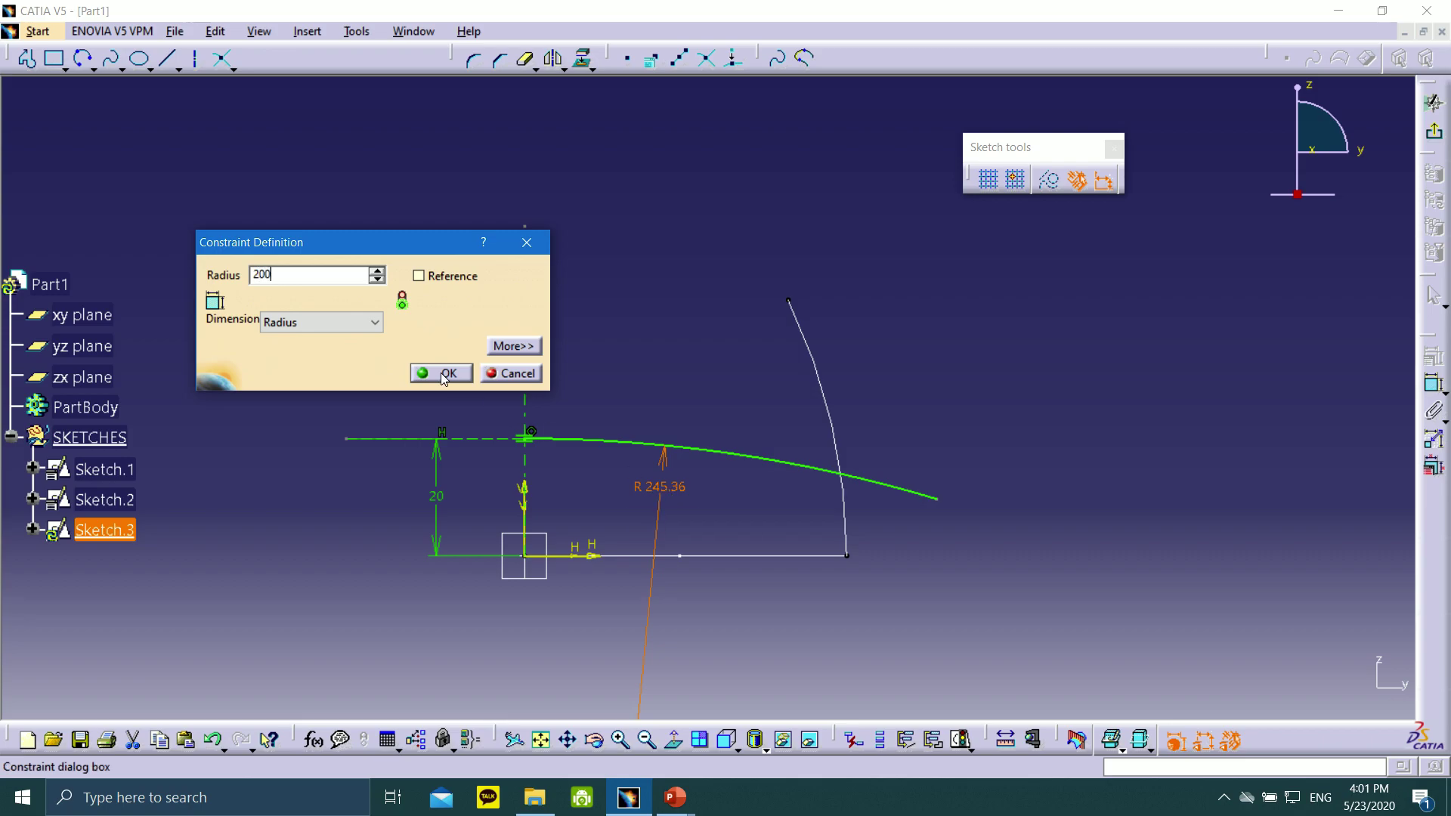
{"action": "left_click", "coordinate": [447, 374]}
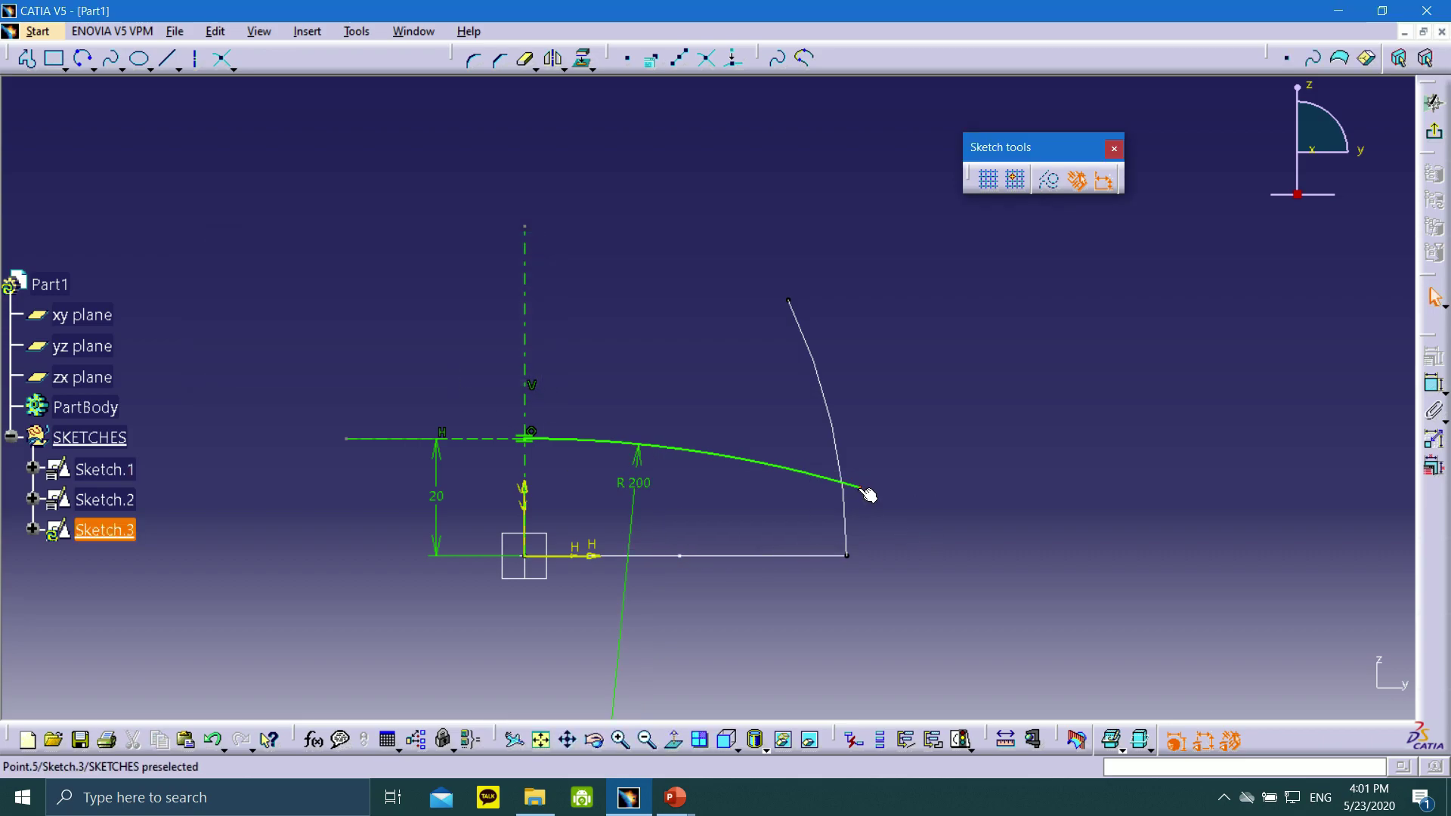
{"action": "left_click", "coordinate": [926, 533]}
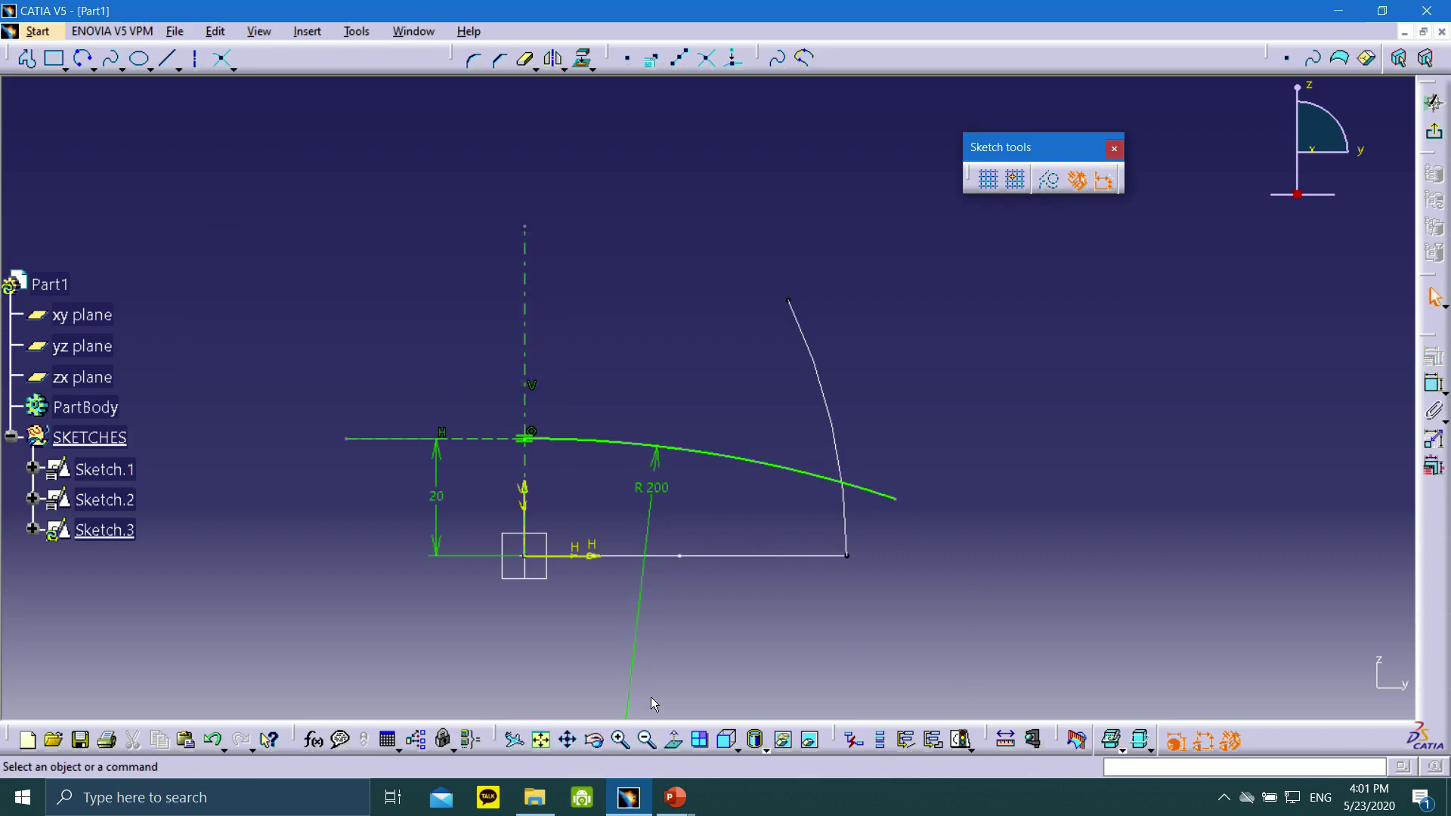
- Switch to the PowerPoint slide show to review the Part-3 slide for Sketch.3 and Sketch.4, and return to CATIA
{"action": "mouse_move", "coordinate": [674, 797]}
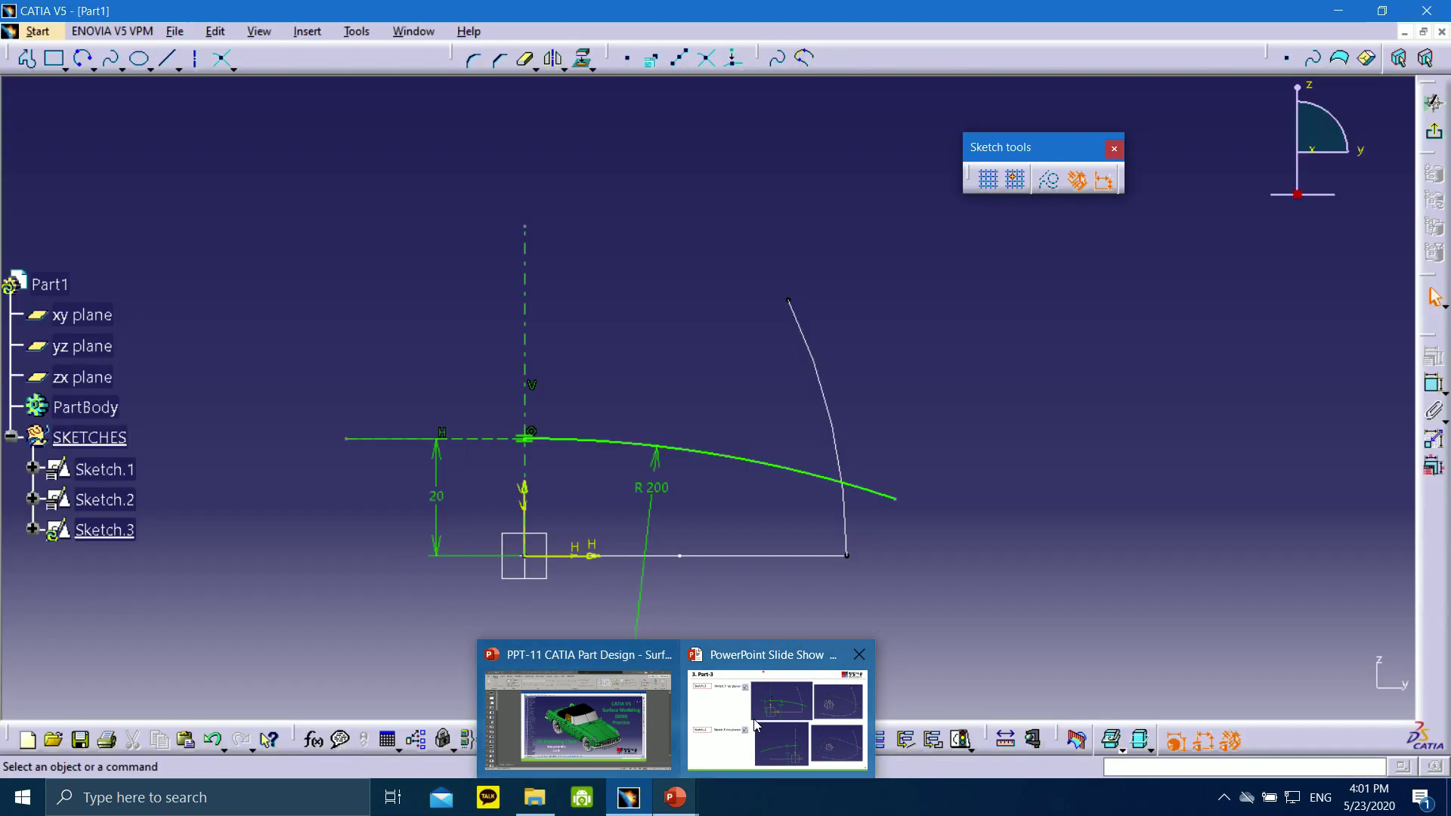
{"action": "left_click", "coordinate": [776, 718]}
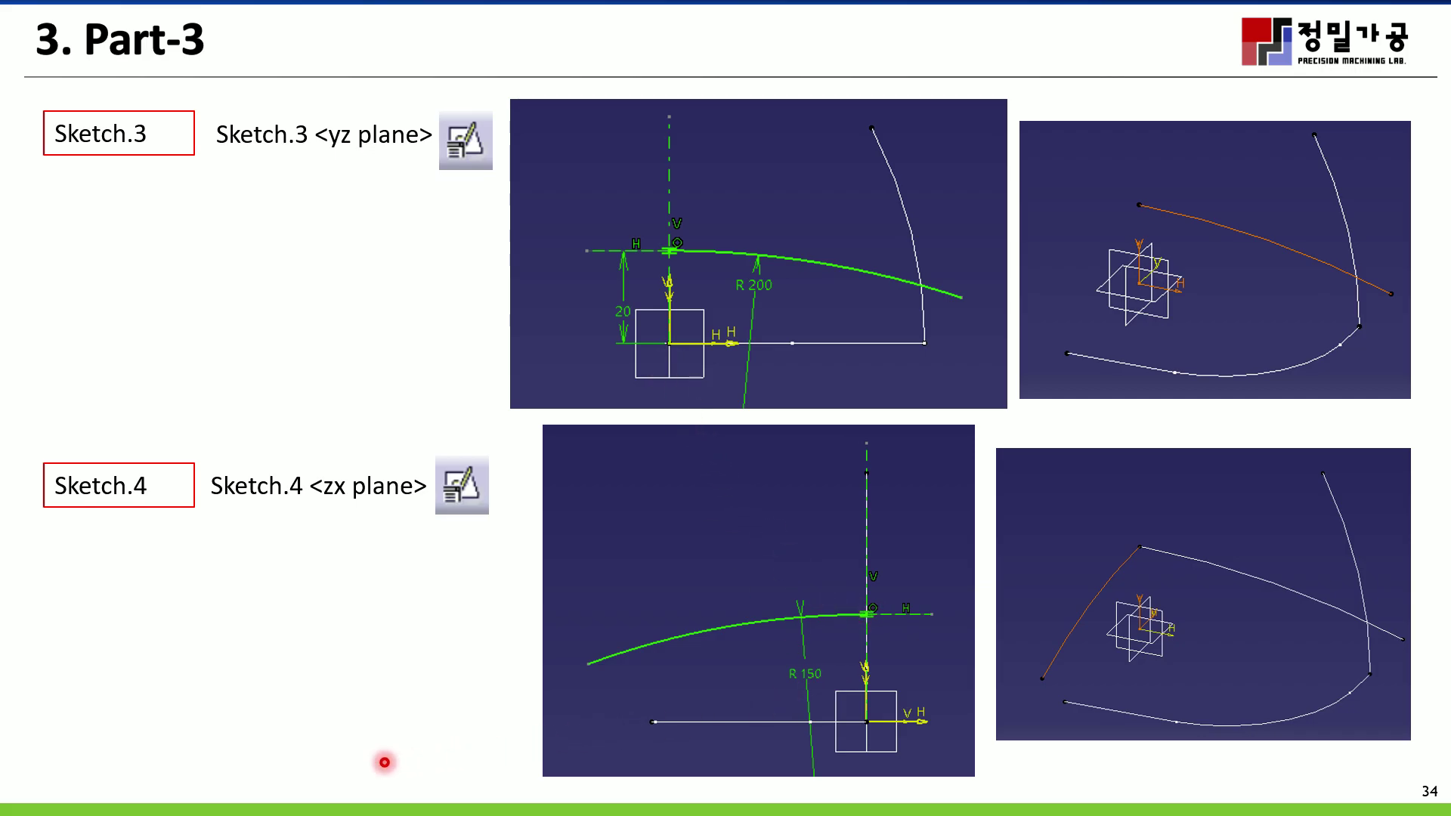
{"action": "key", "text": "super"}
{"action": "left_click", "coordinate": [628, 797]}
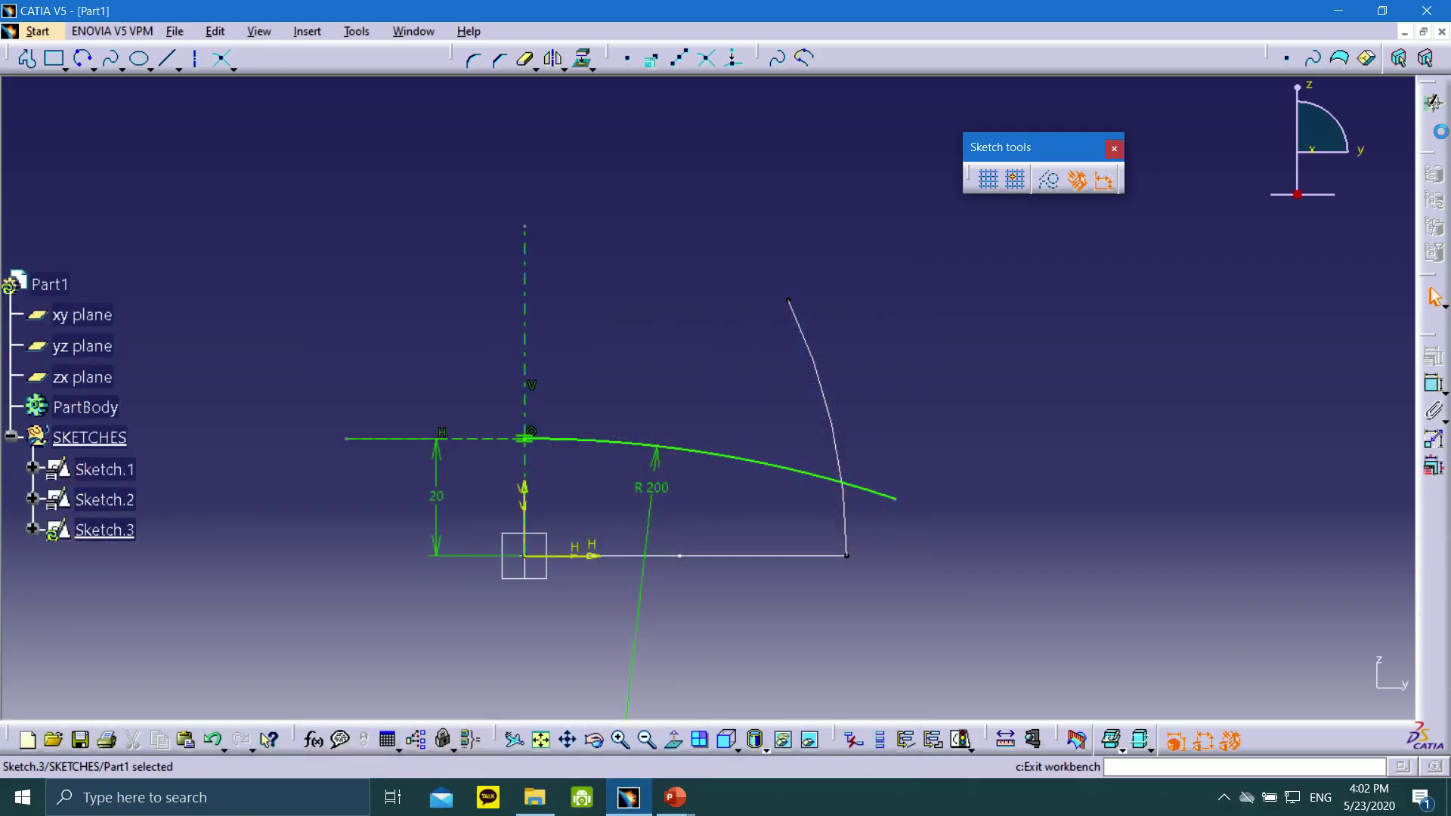
- Exit Sketch.3 and create a positioned sketch on the zx plane with implicit origin and orientation
{"action": "left_click", "coordinate": [1433, 131]}
{"action": "left_click", "coordinate": [632, 333]}
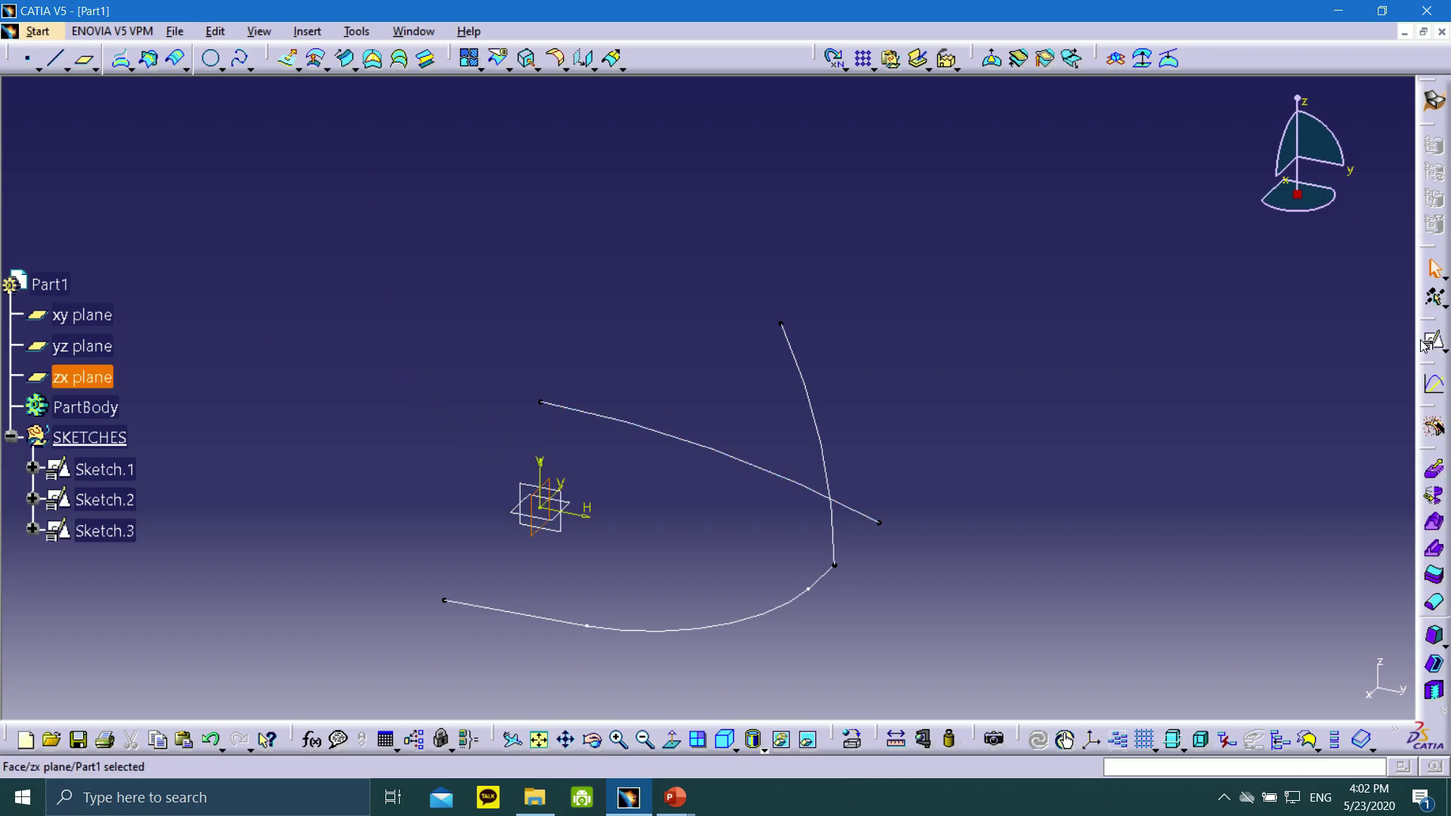
{"action": "left_click", "coordinate": [1443, 351]}
{"action": "left_click", "coordinate": [1434, 367]}
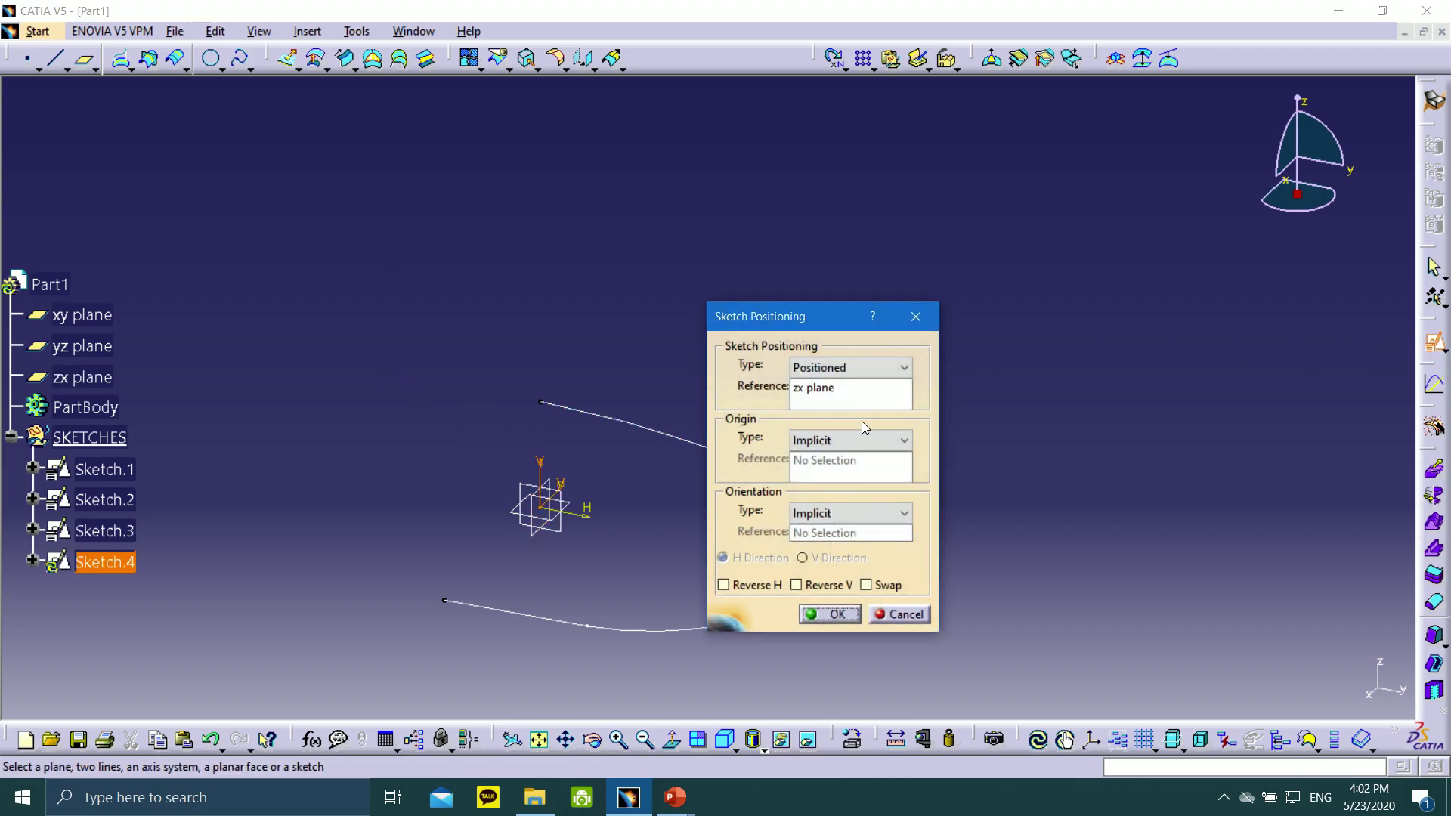
{"action": "left_click", "coordinate": [847, 614]}
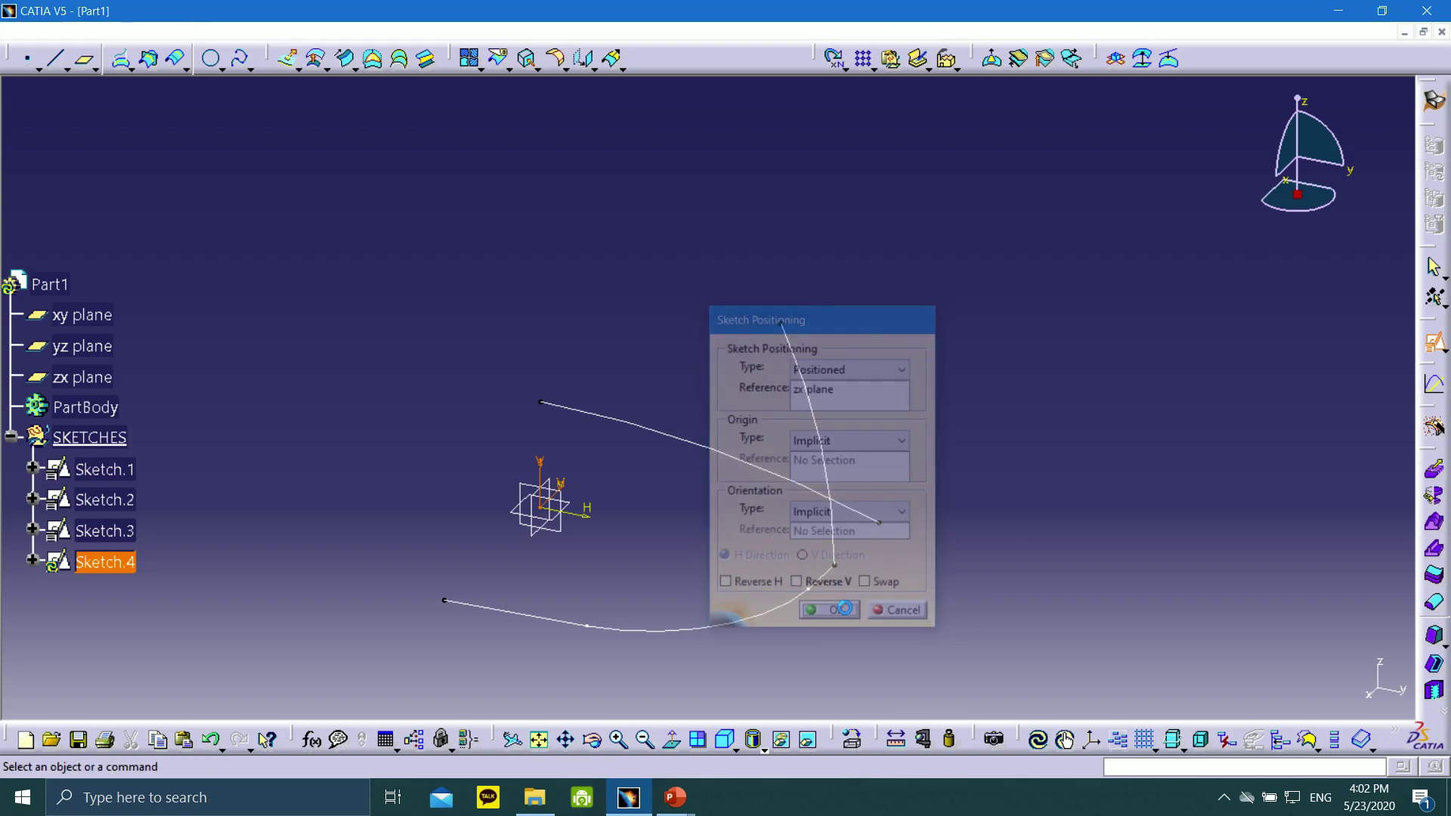
- Draw a vertical axis line about 56 mm long in Sketch.4 from the origin upward along the V axis
{"action": "middle_click_drag", "start_coordinate": [982, 256], "coordinate": [1172, 290]}
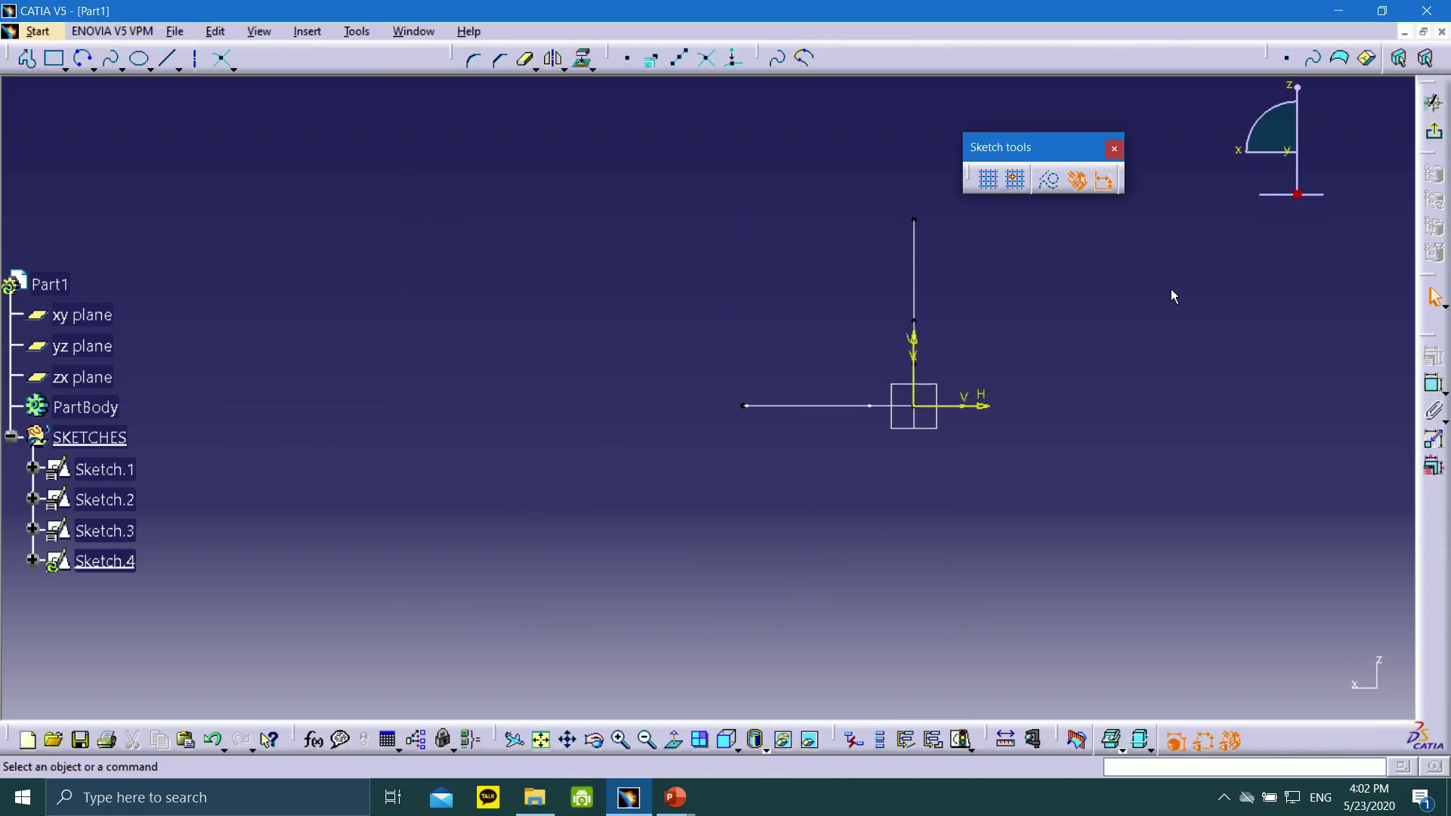
{"action": "mouse_move", "coordinate": [1027, 363]}
{"action": "middle_mouse_down"}
{"action": "mouse_move", "coordinate": [1004, 282]}
{"action": "mouse_move", "coordinate": [1046, 373]}
{"action": "mouse_move", "coordinate": [1003, 387]}
{"action": "middle_mouse_up"}
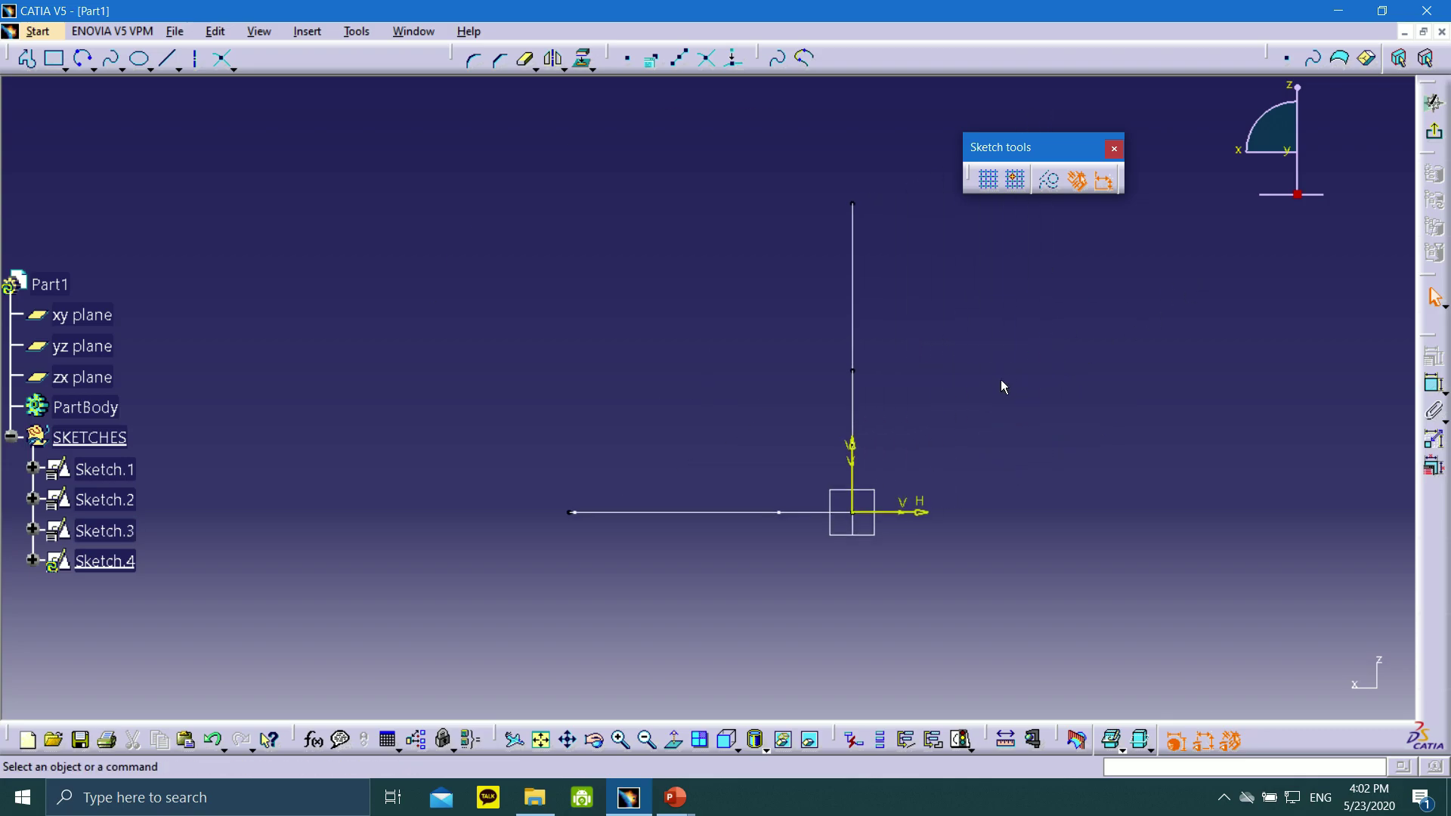
{"action": "left_click", "coordinate": [195, 58]}
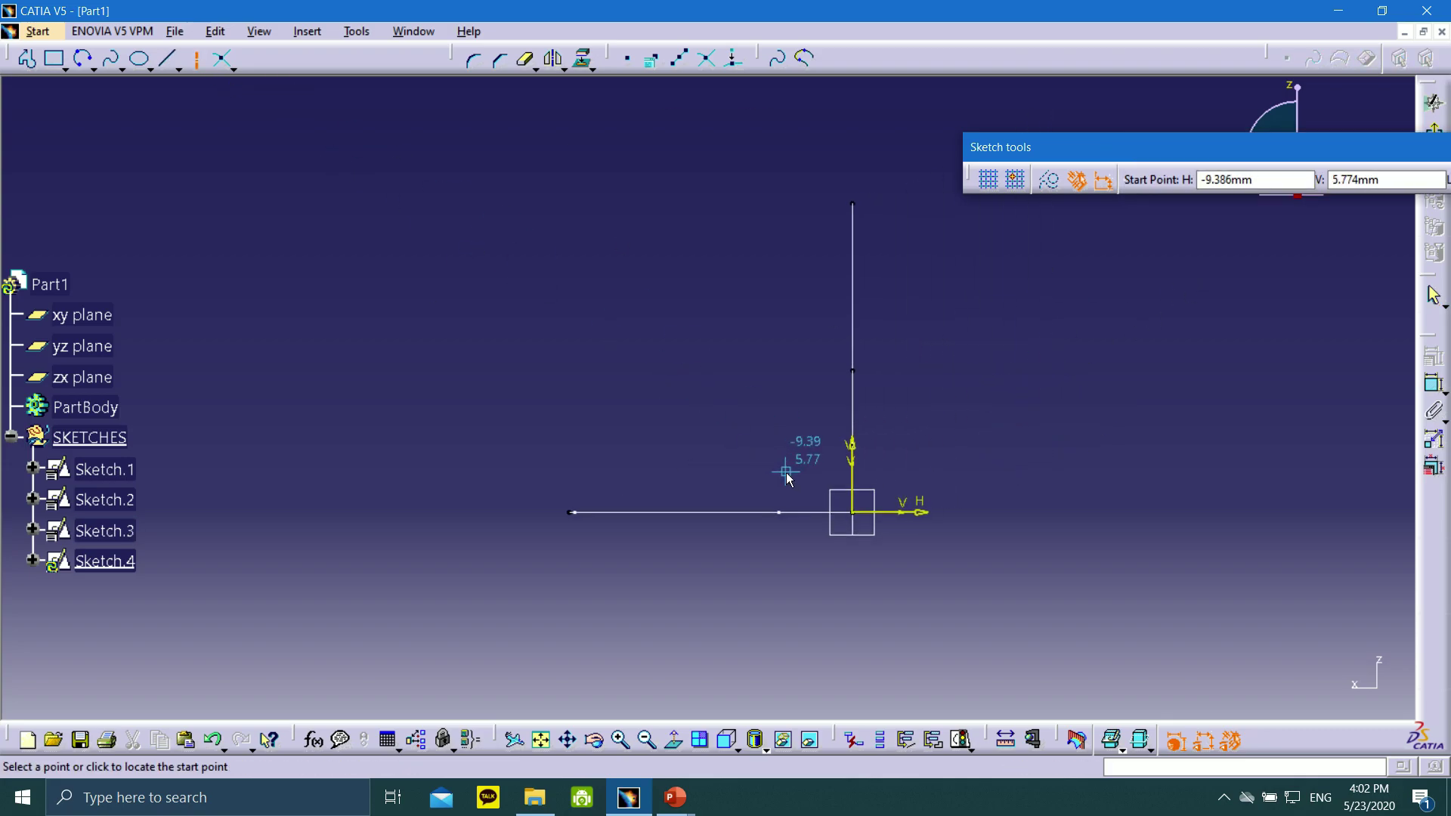
{"action": "left_click", "coordinate": [851, 514]}
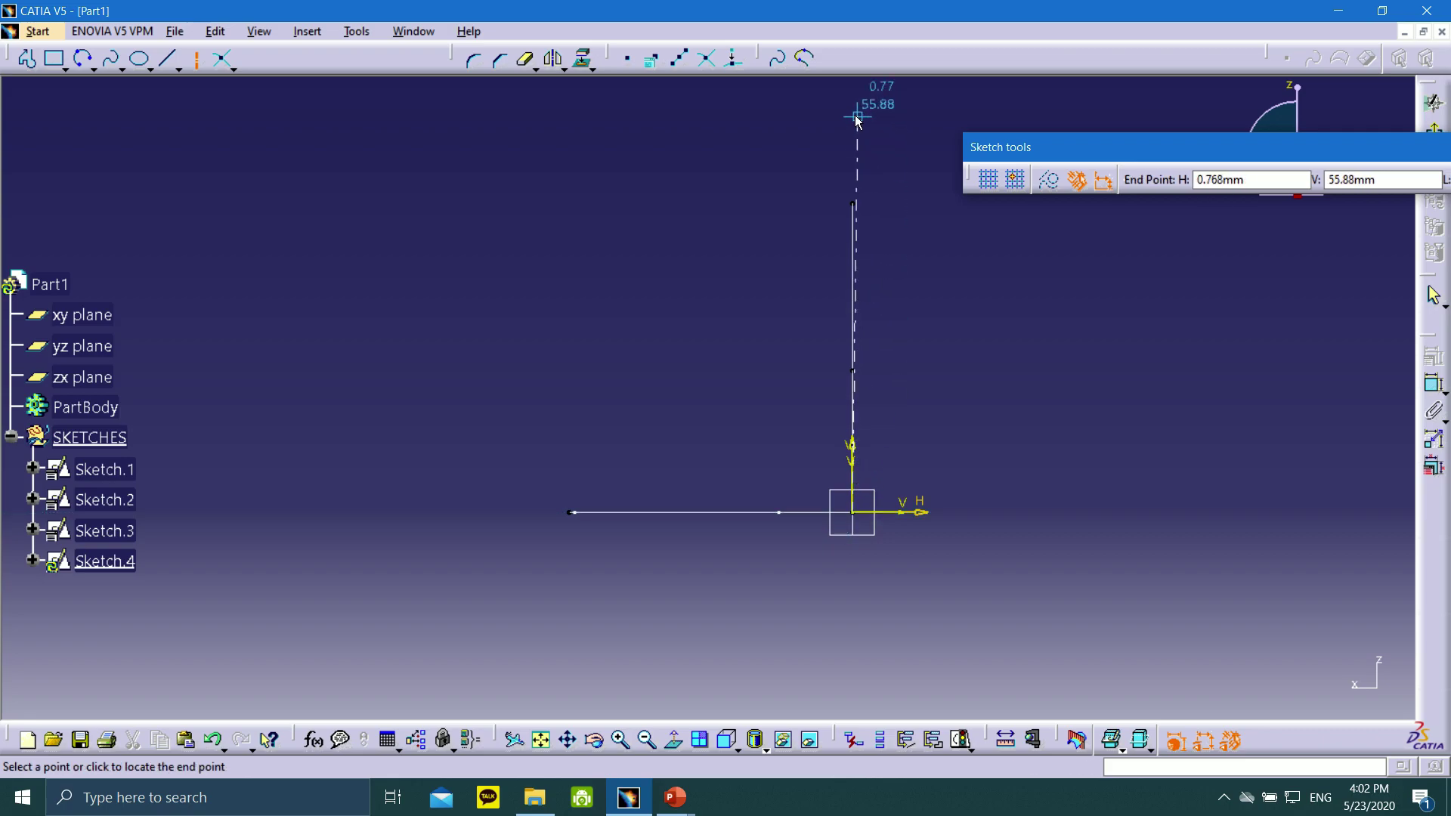
{"action": "left_click", "coordinate": [852, 115]}
{"action": "left_click", "coordinate": [853, 273]}
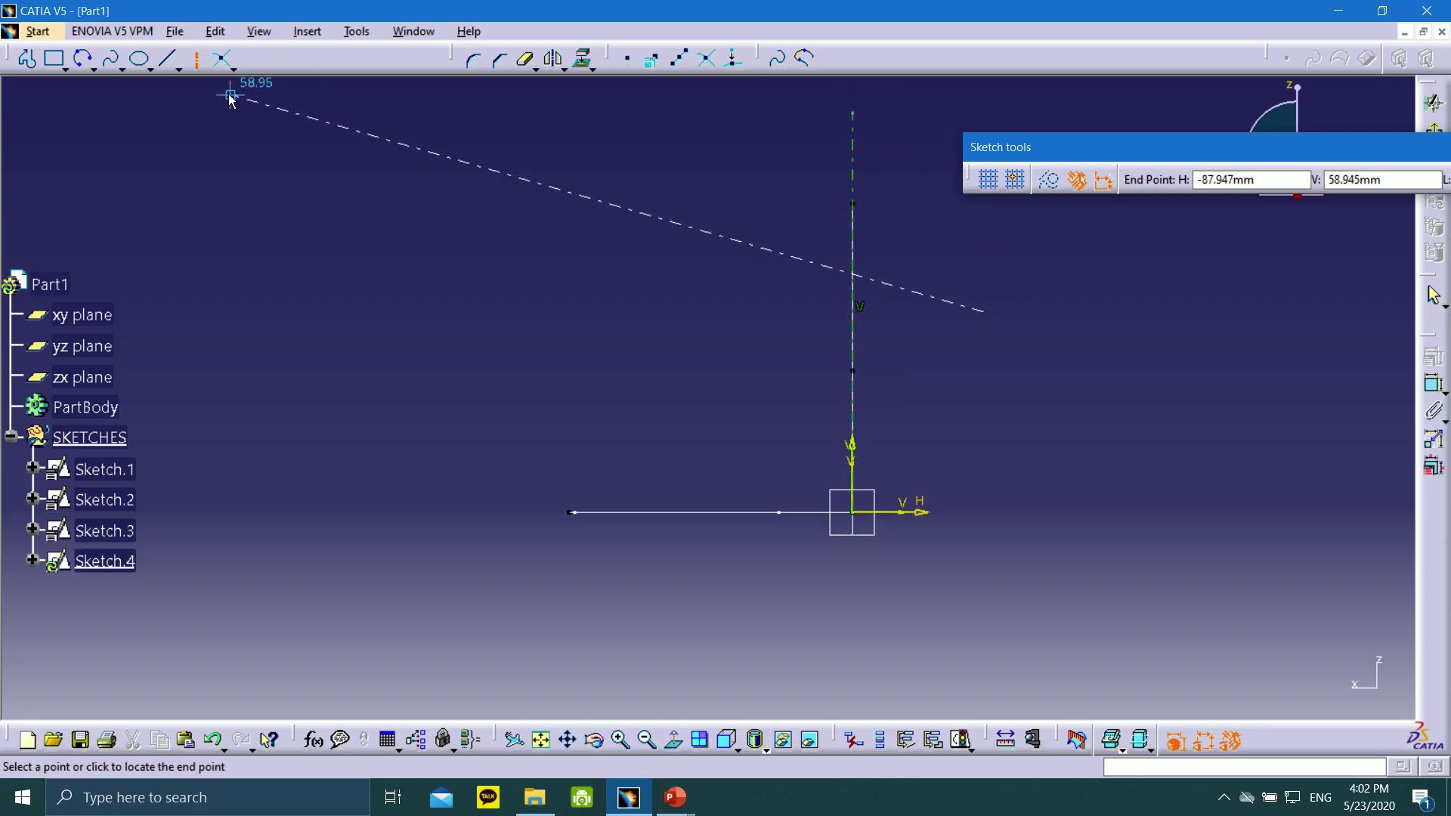
- Draw a horizontal construction line about 33 mm long from the vertical axis toward positive H, about 24.4 mm above the H axis
{"action": "left_click", "coordinate": [168, 60]}
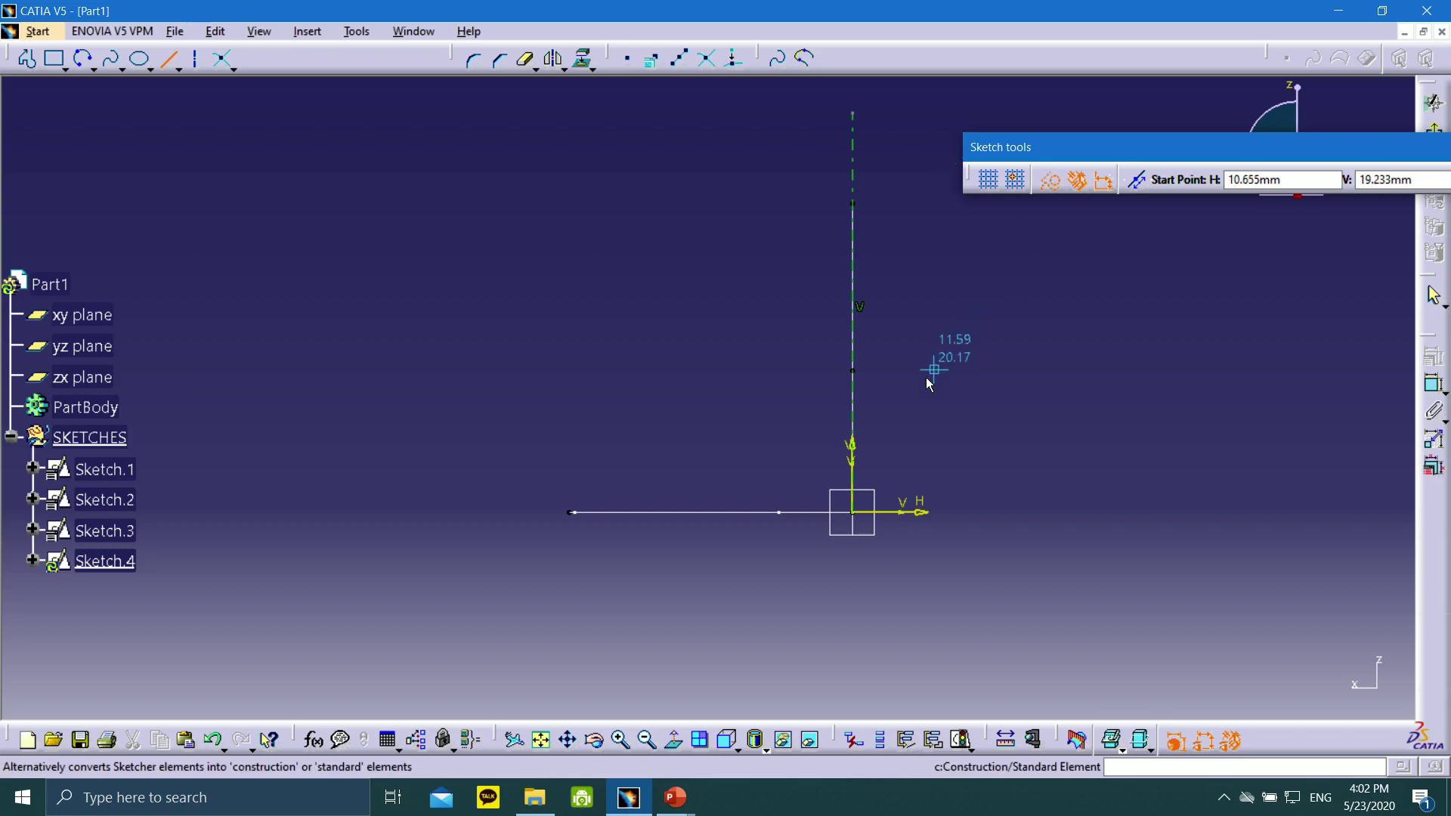
{"action": "left_click", "coordinate": [854, 340]}
{"action": "left_click", "coordinate": [1086, 340]}
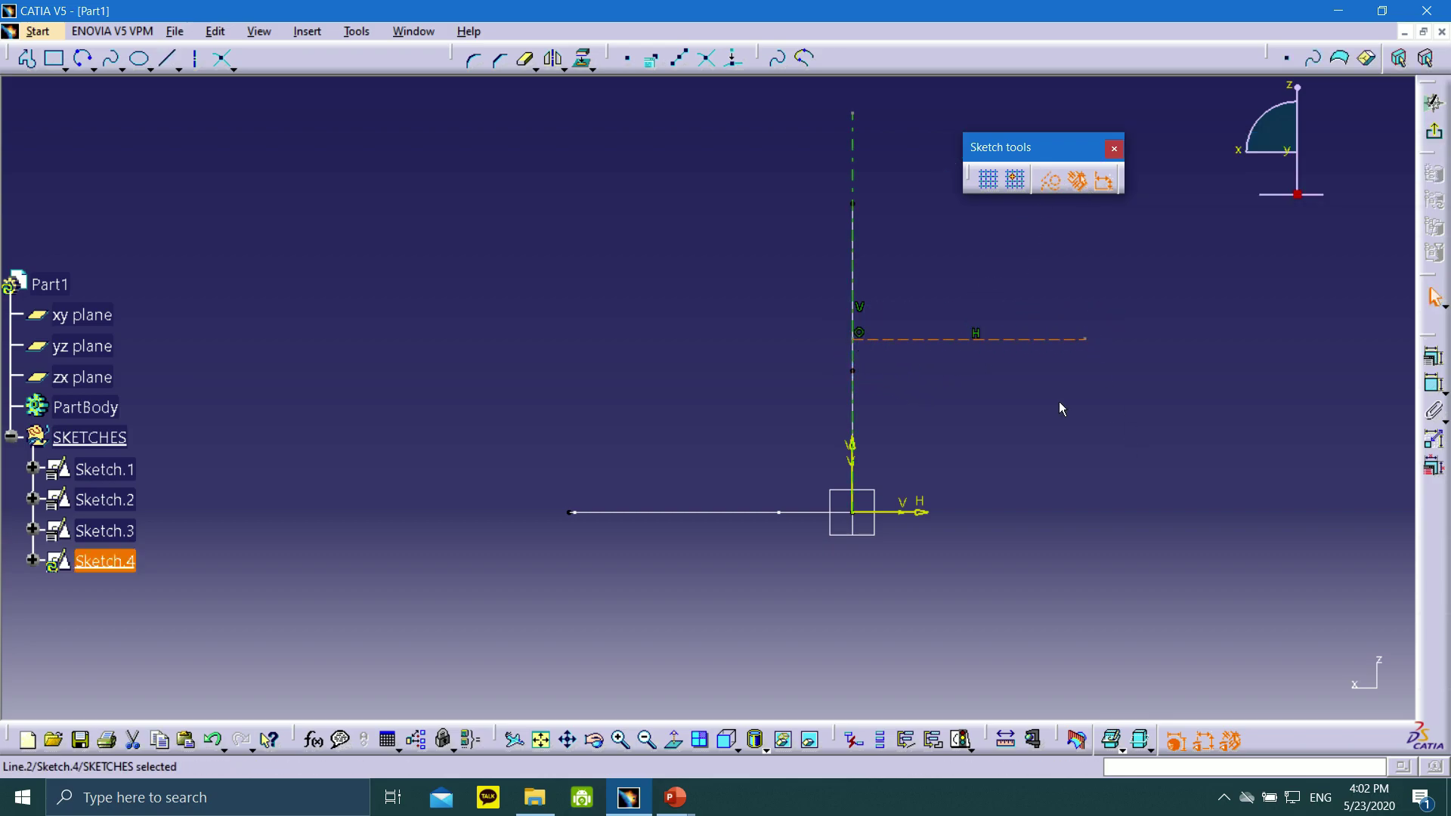
- Make the construction line's endpoint on the vertical axis coincident with the start point of the Sketch.3 arc
{"action": "double_click", "coordinate": [855, 342]}
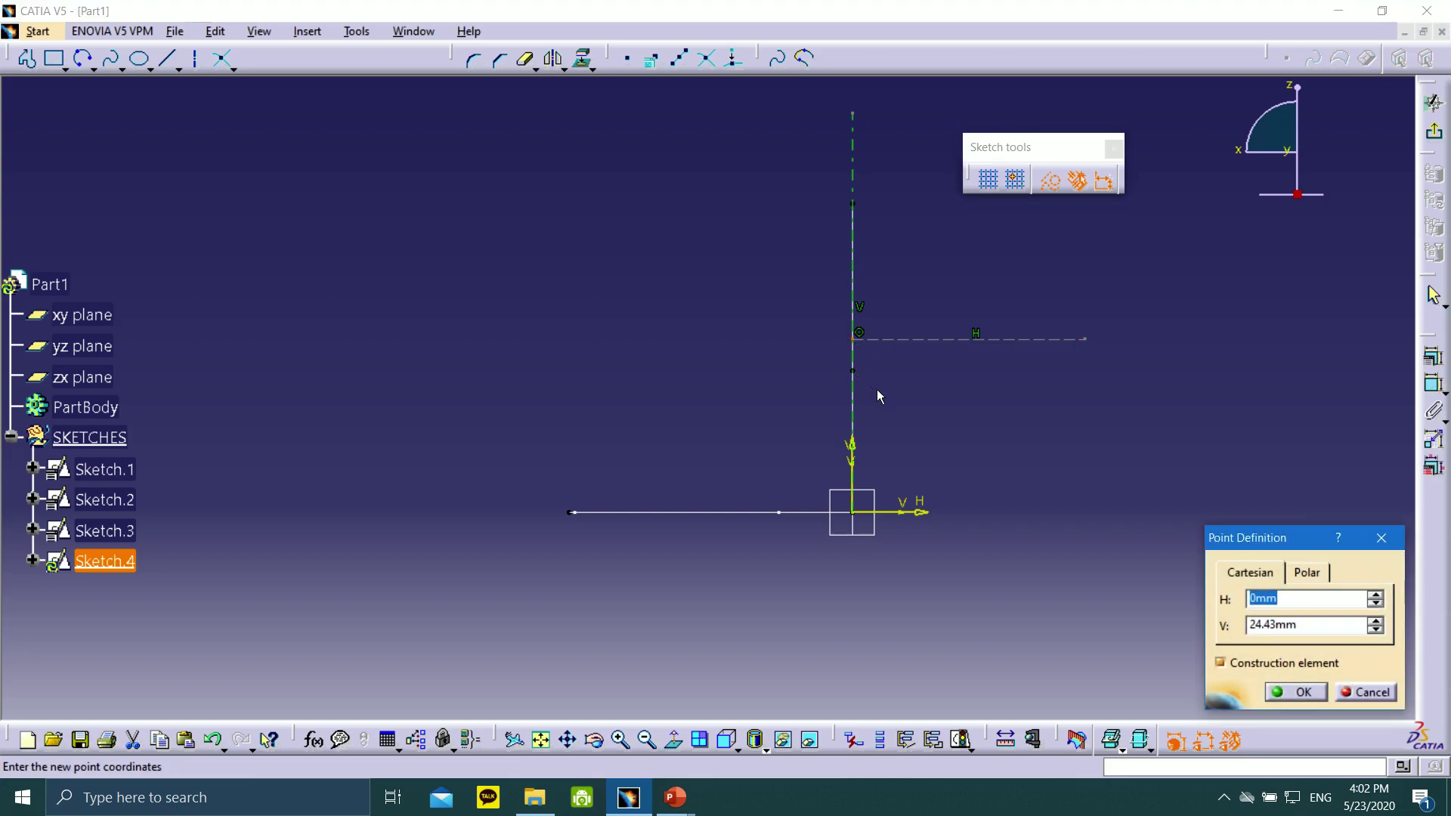
{"action": "left_click", "coordinate": [1387, 690]}
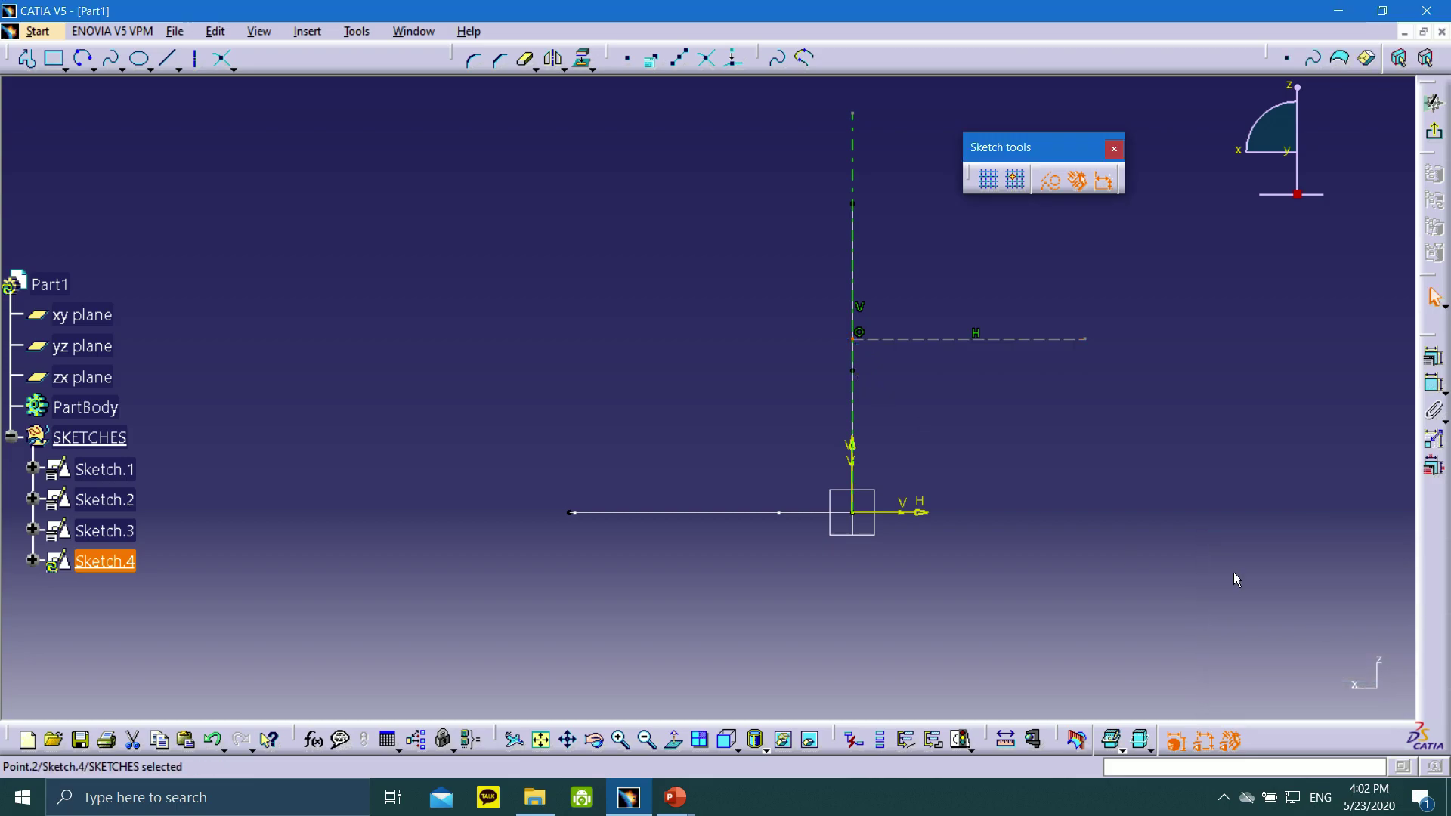
{"action": "left_click", "coordinate": [854, 371]}
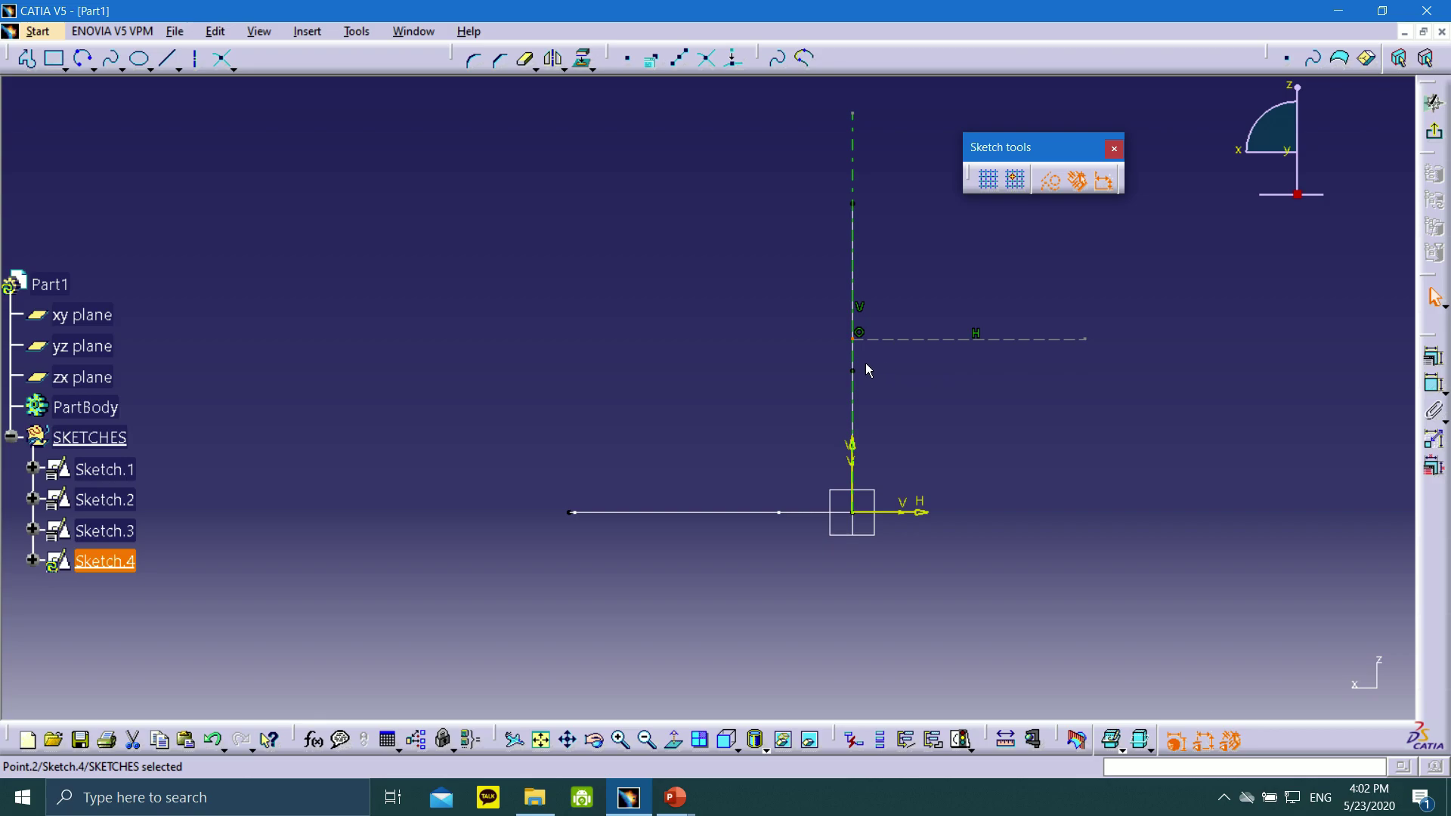
{"action": "left_click", "coordinate": [854, 371], "text": "ctrl"}
{"action": "left_click", "coordinate": [1434, 356]}
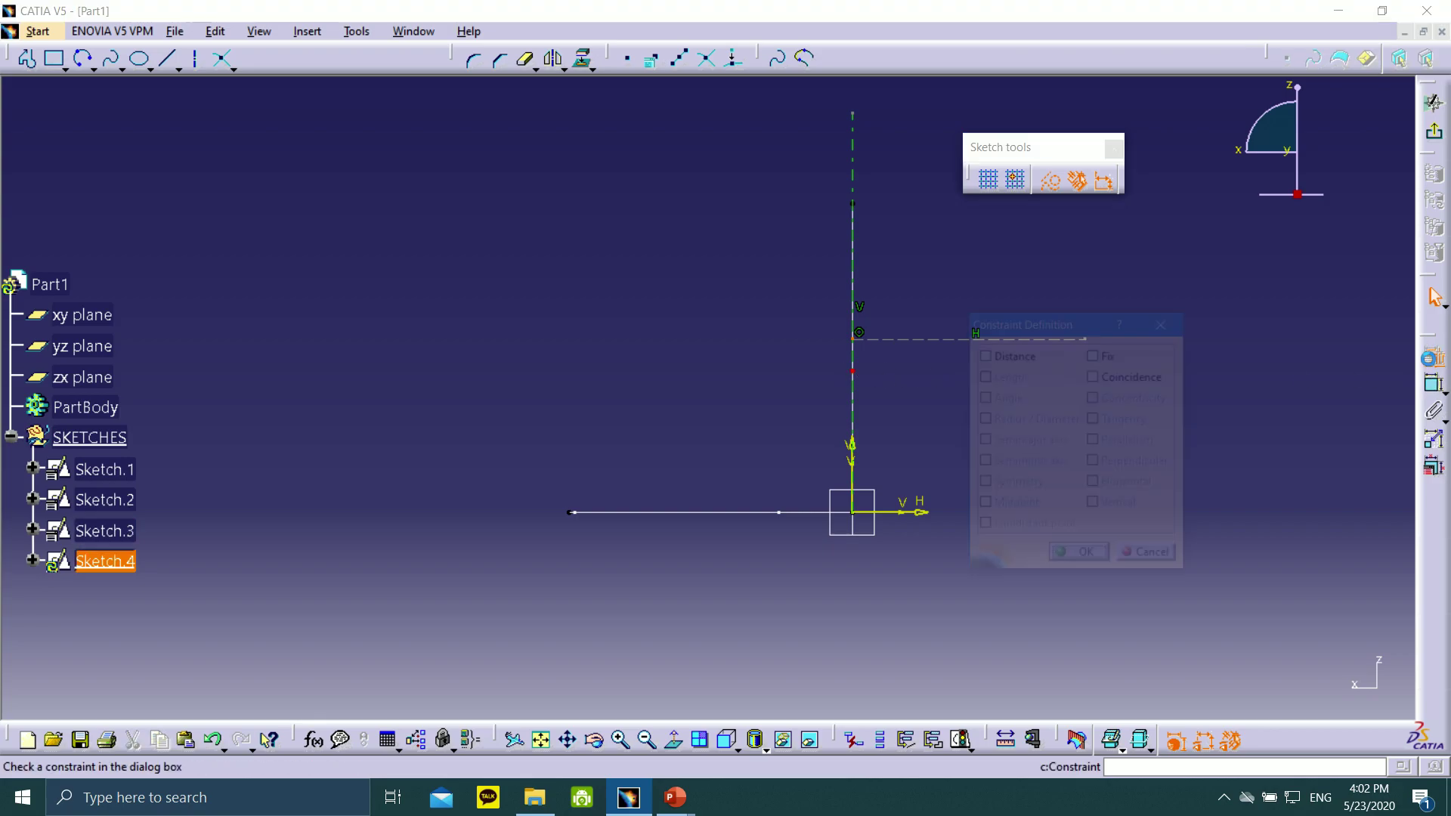
{"action": "left_click", "coordinate": [1080, 558]}
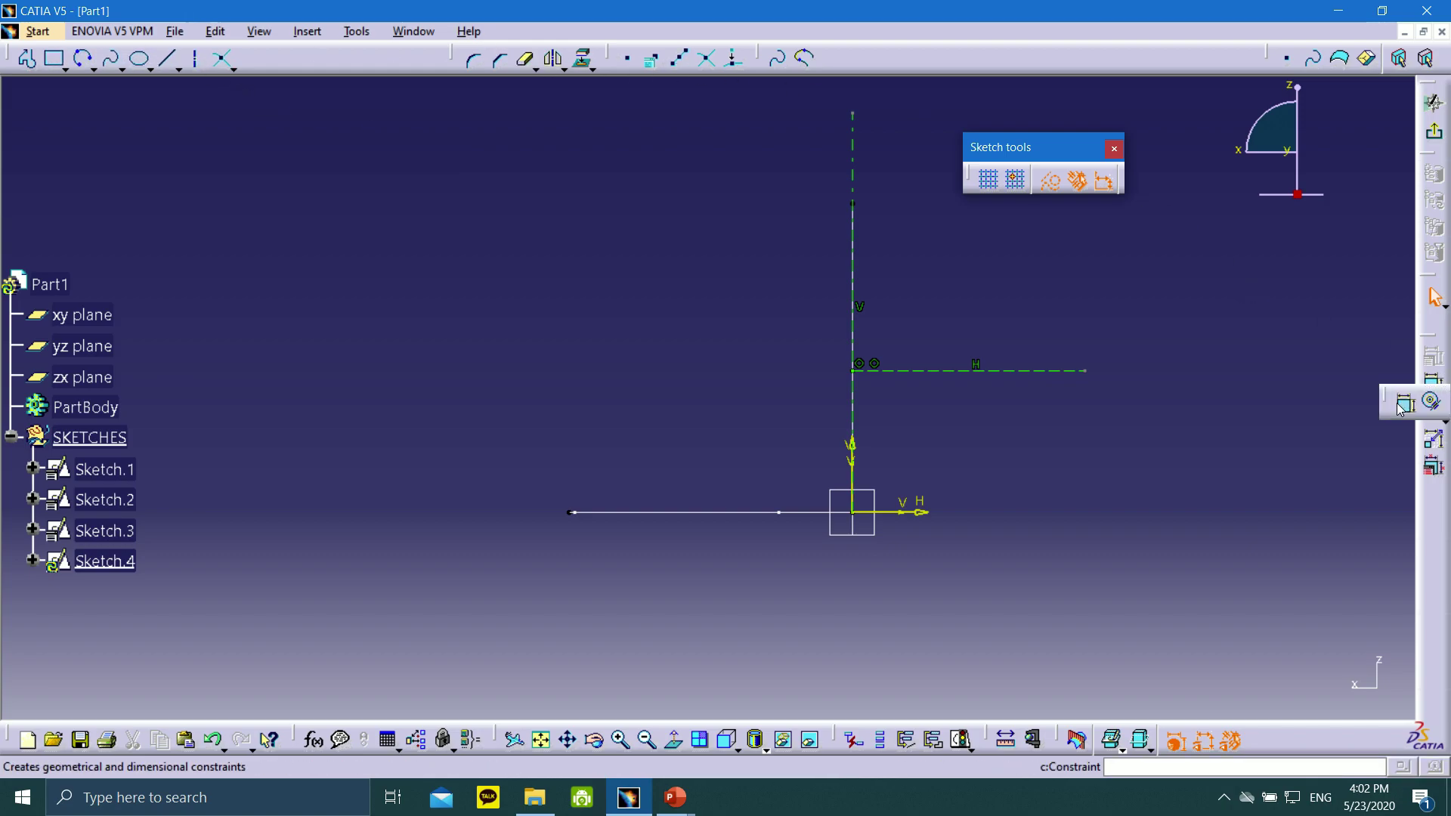
- Try a distance dimension between the horizontal construction line and the H axis, and delete that dimension
{"action": "left_click", "coordinate": [1434, 383]}
{"action": "left_click", "coordinate": [953, 371]}
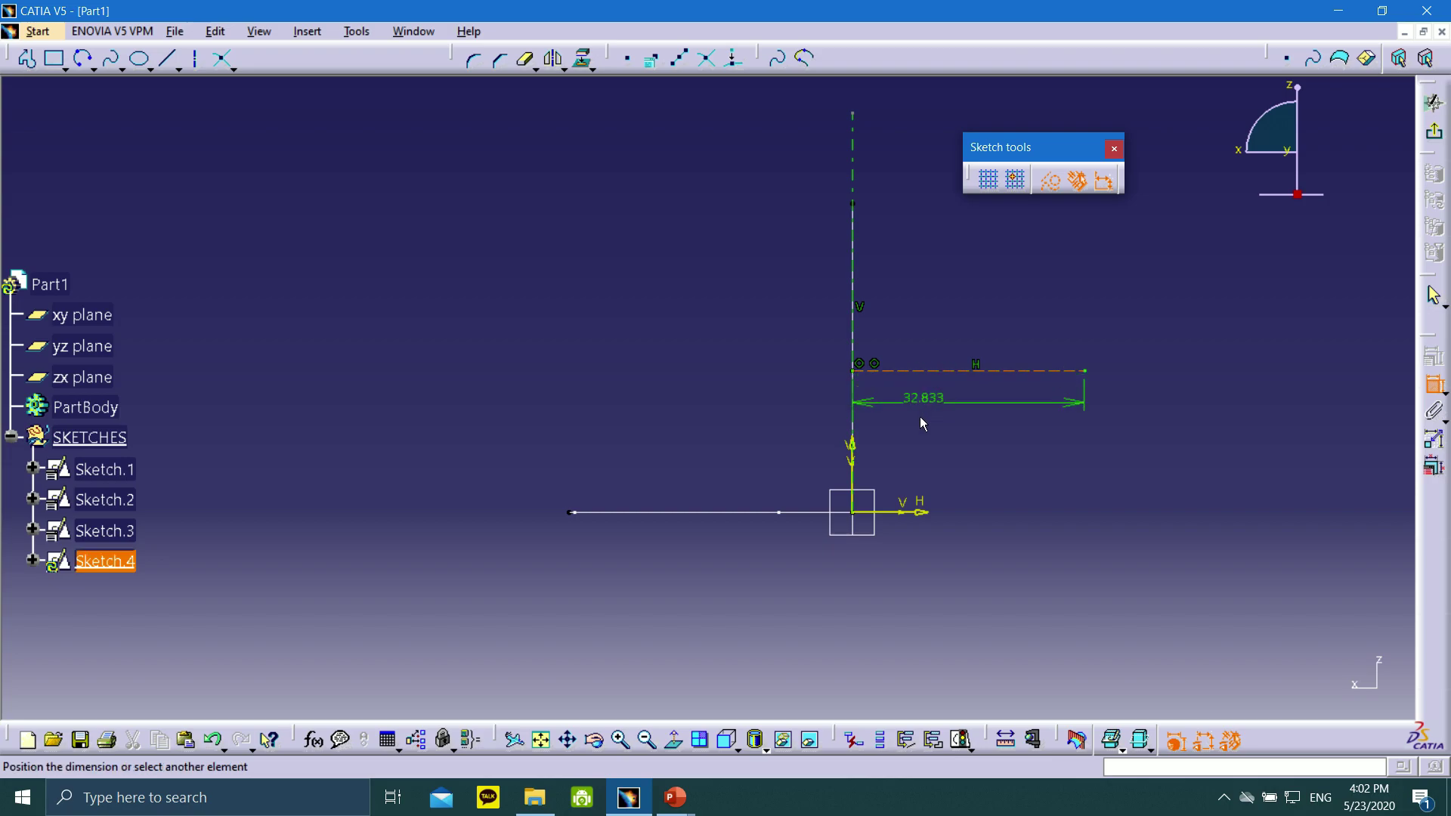
{"action": "left_click", "coordinate": [917, 512]}
{"action": "left_click", "coordinate": [973, 439]}
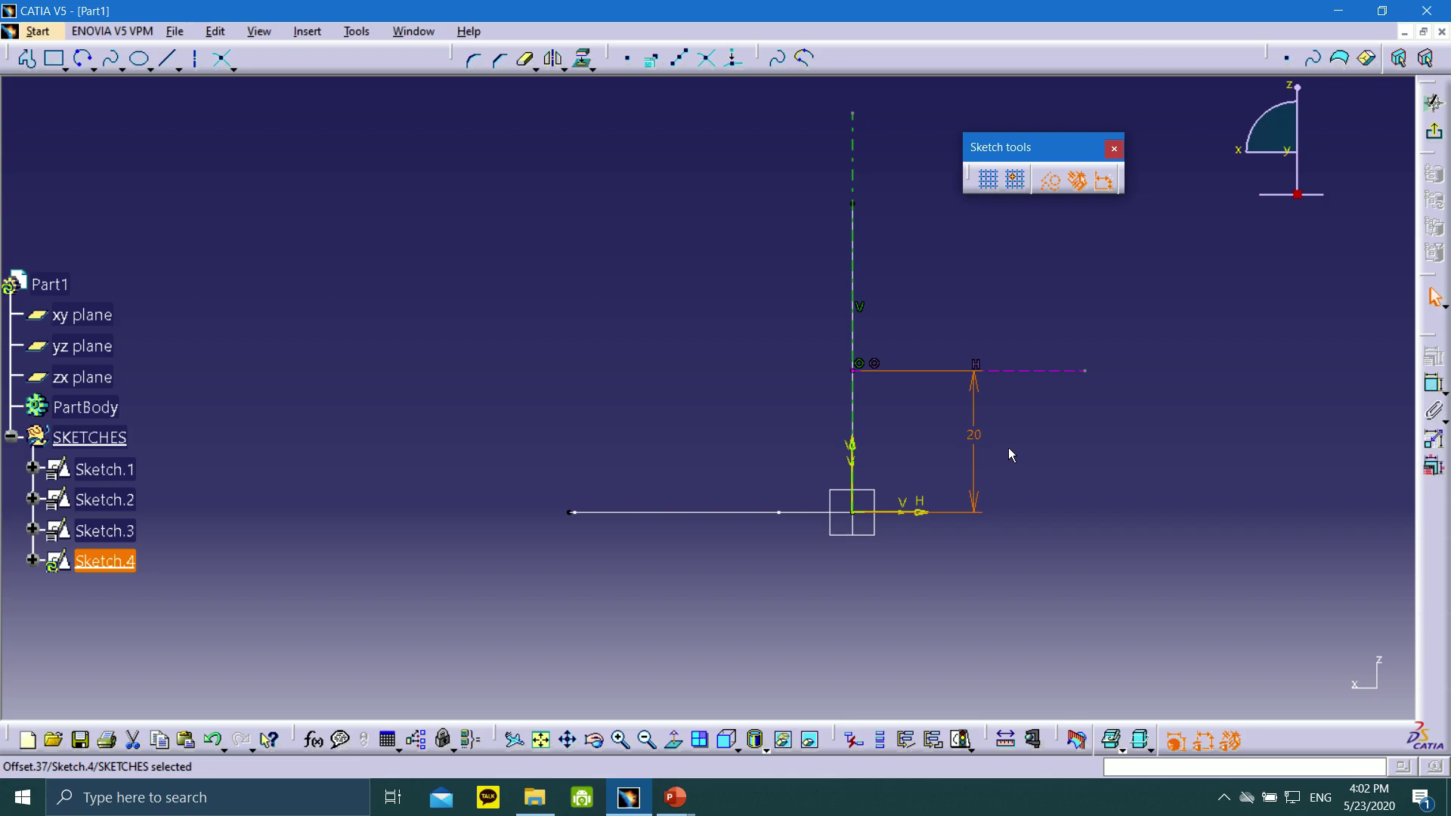
{"action": "key", "text": "Delete"}
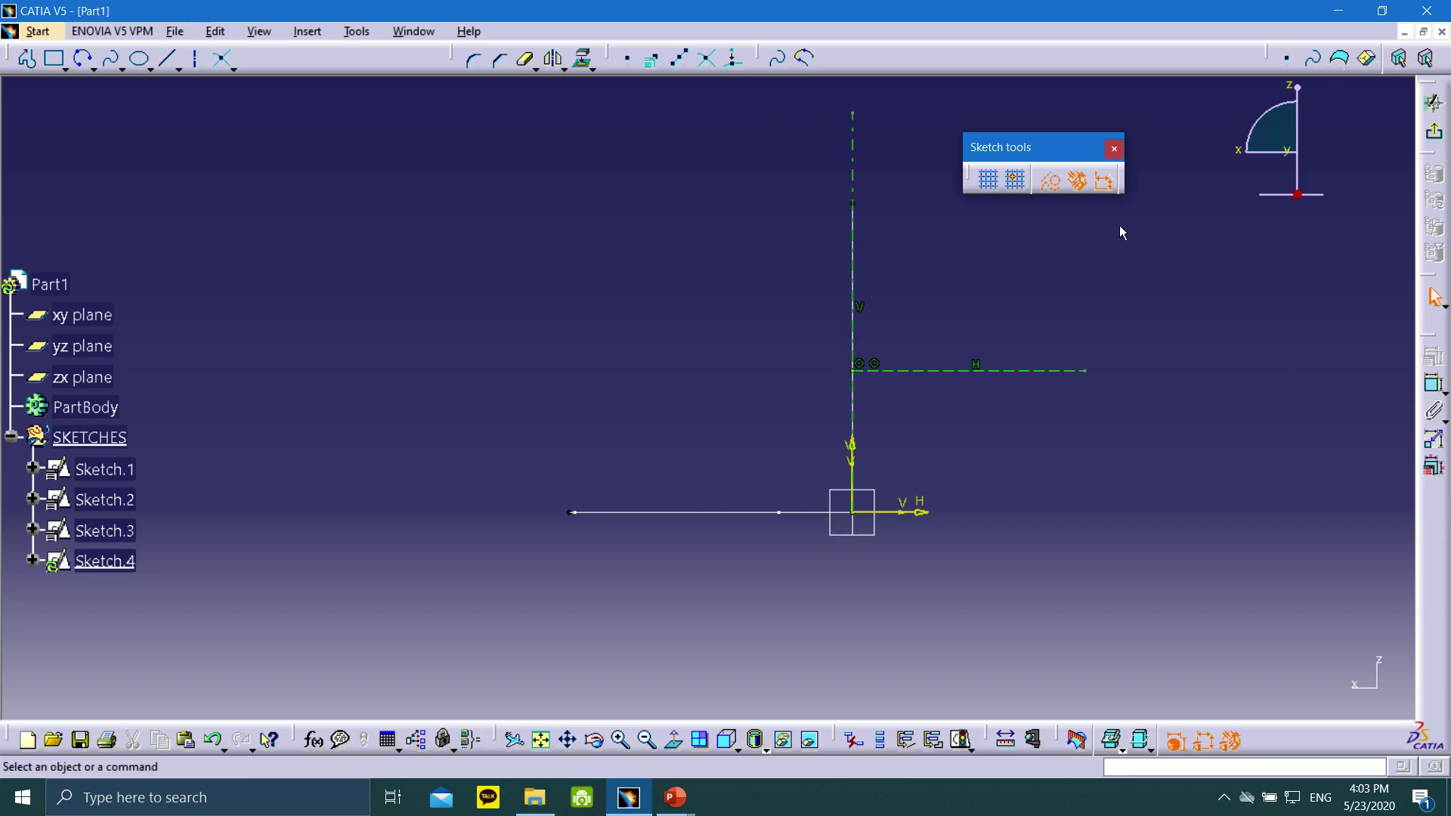
- Draw a standard three-point arc in Sketch.4 from the construction line's endpoint on the vertical axis toward negative H, ending slightly lower
{"action": "left_click", "coordinate": [1049, 184]}
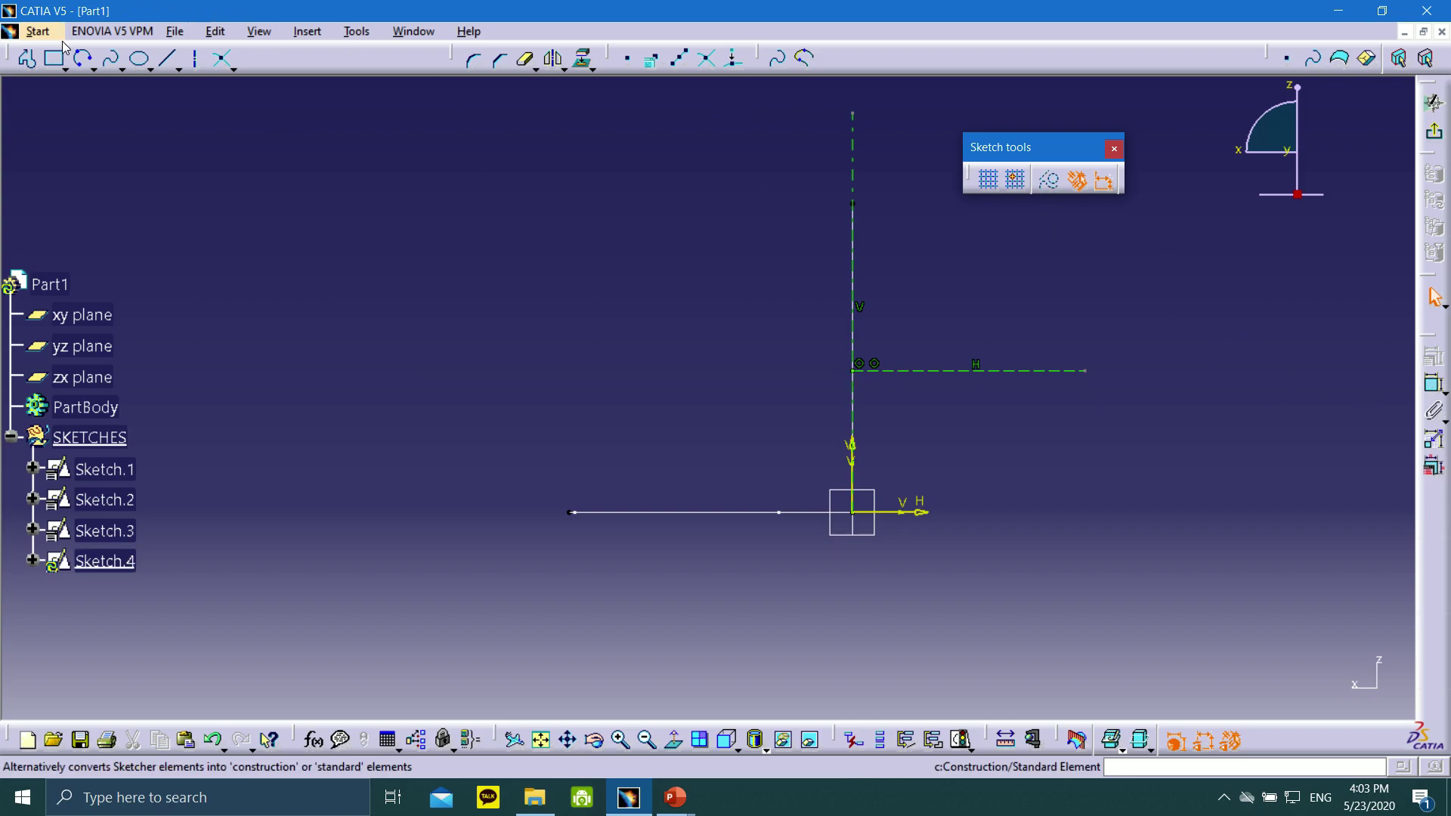
{"action": "left_click", "coordinate": [83, 59]}
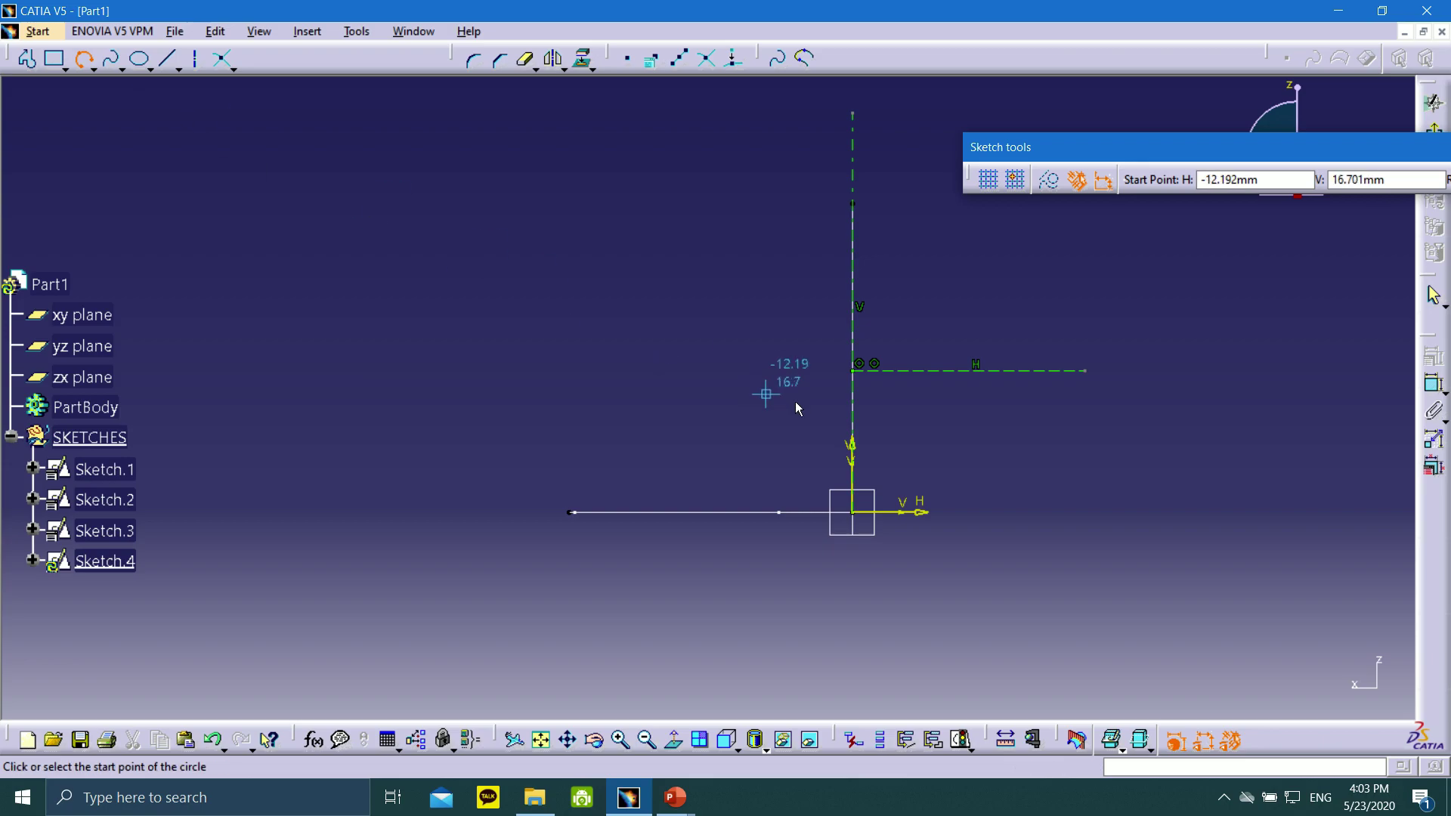
{"action": "left_click", "coordinate": [857, 373]}
{"action": "left_click", "coordinate": [705, 372]}
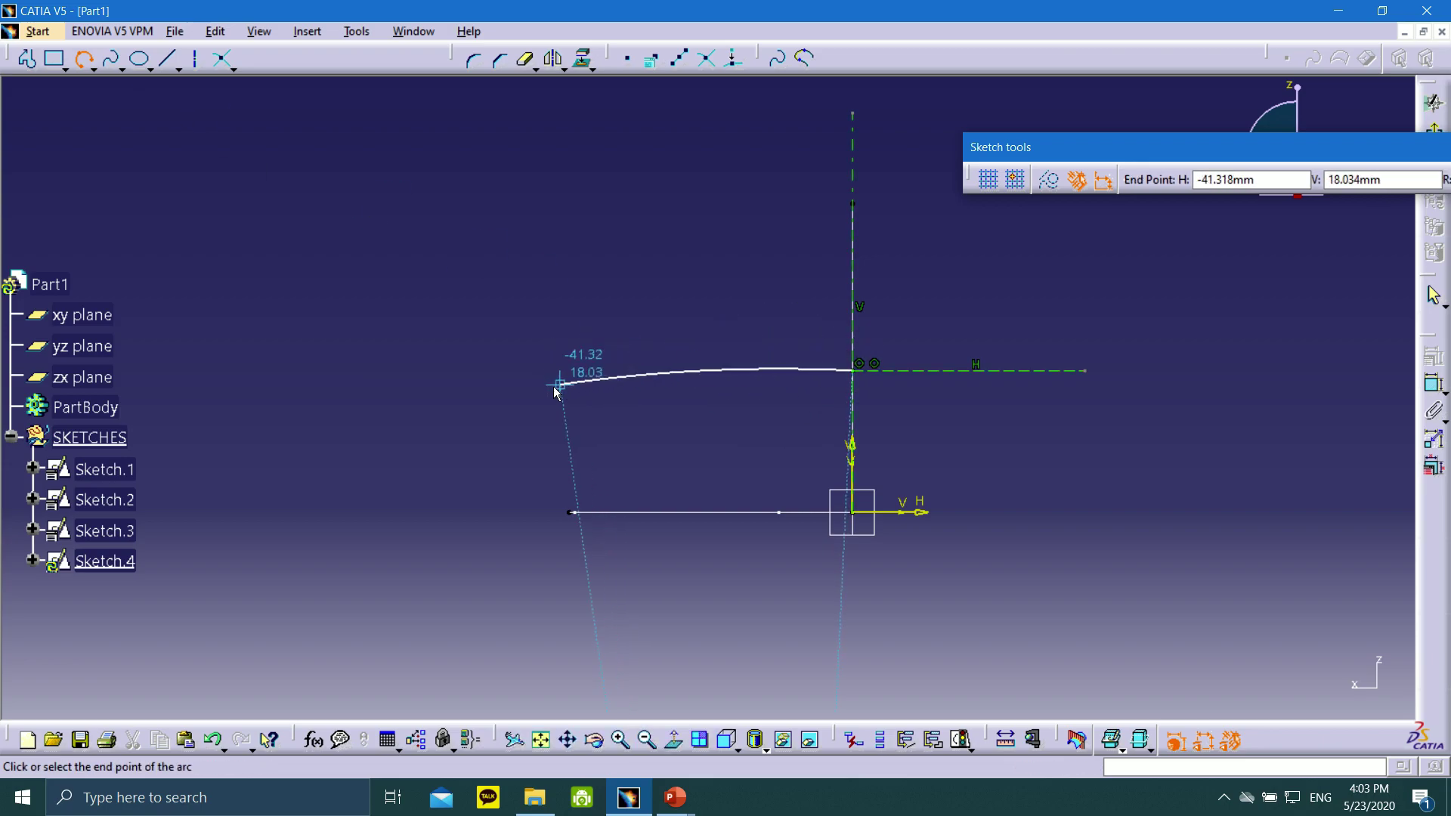
{"action": "left_click", "coordinate": [507, 415]}
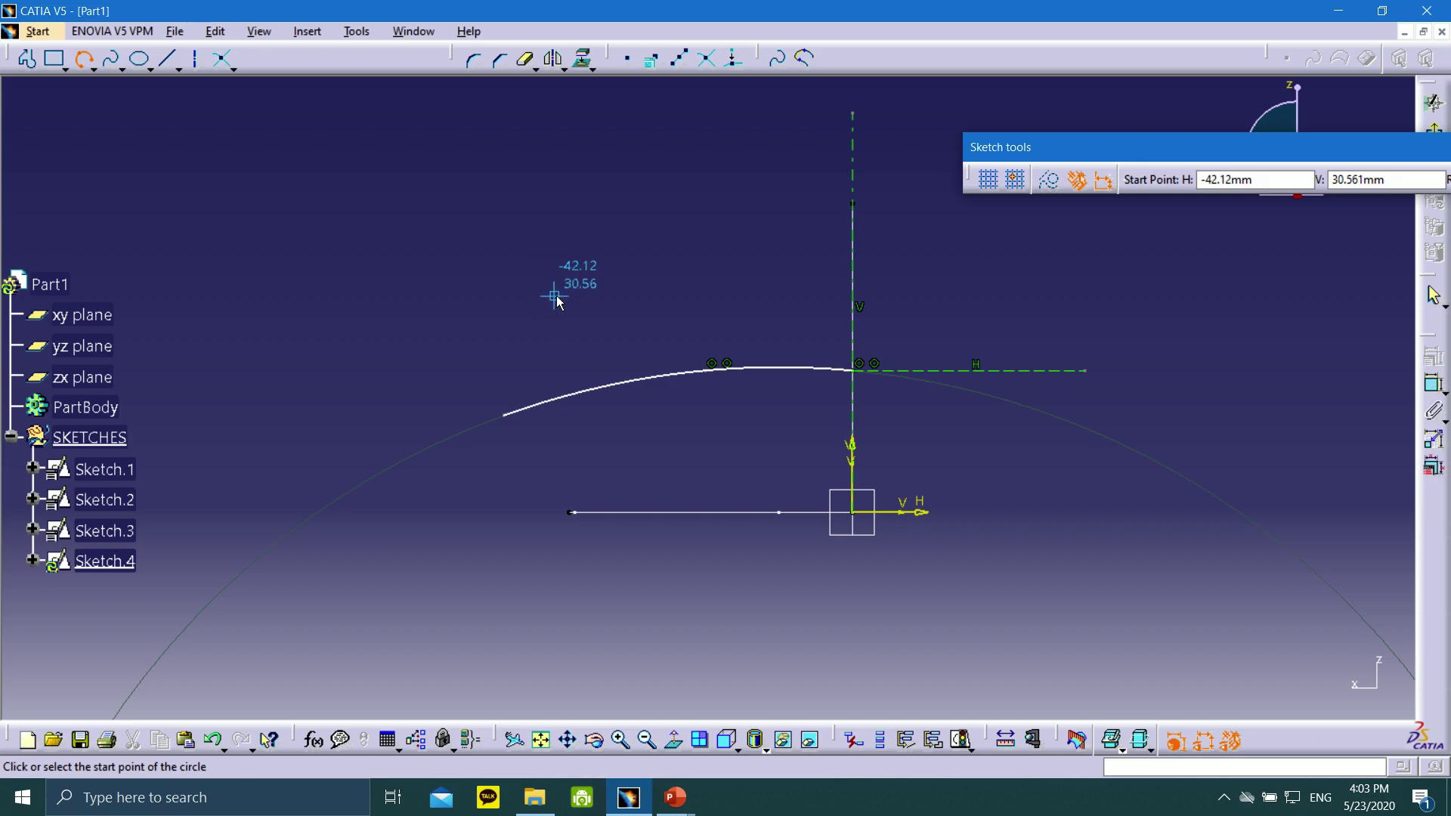
{"action": "key", "text": "Escape"}
{"action": "double_click", "coordinate": [758, 370]}
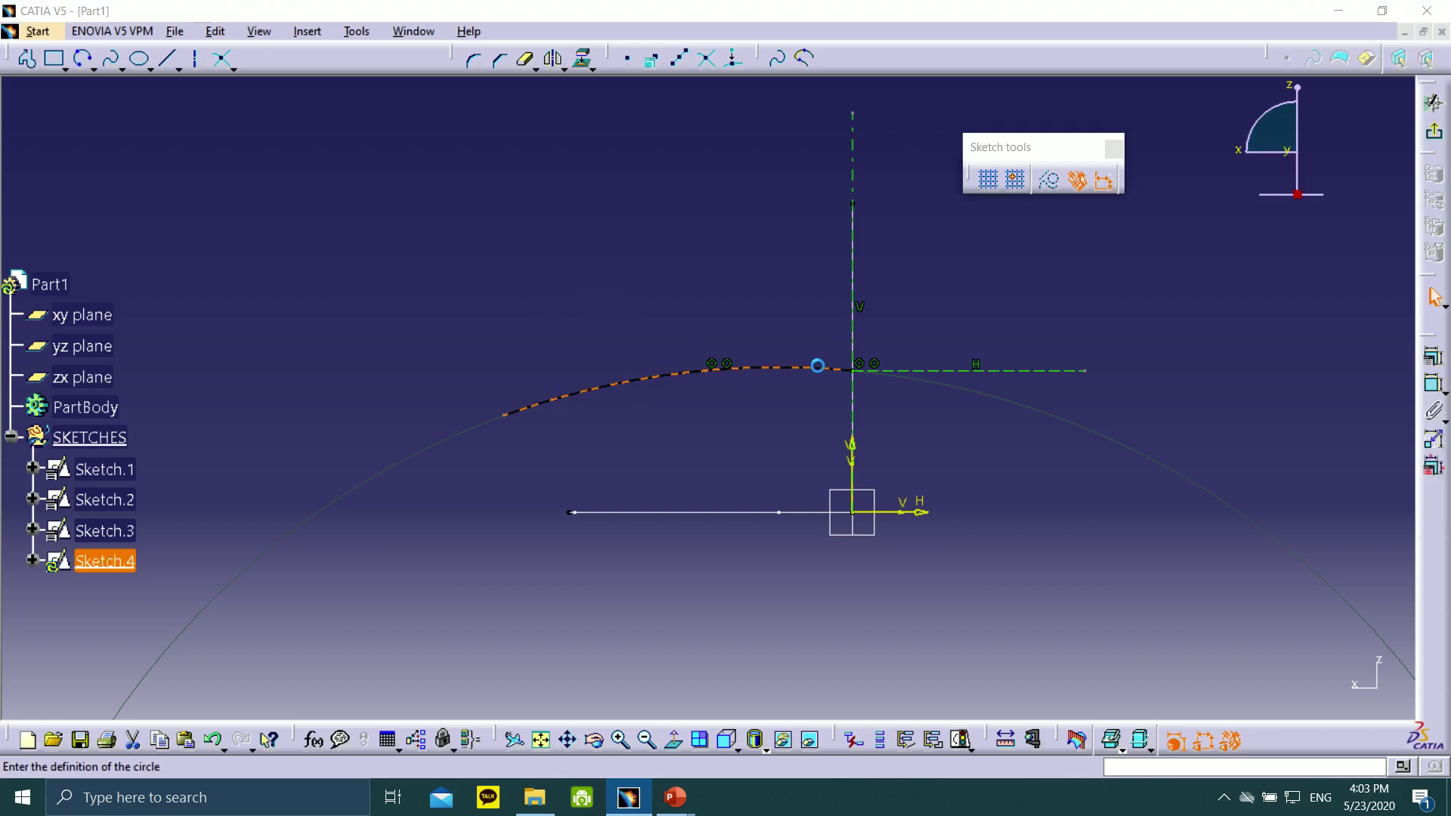
{"action": "left_click", "coordinate": [1373, 693]}
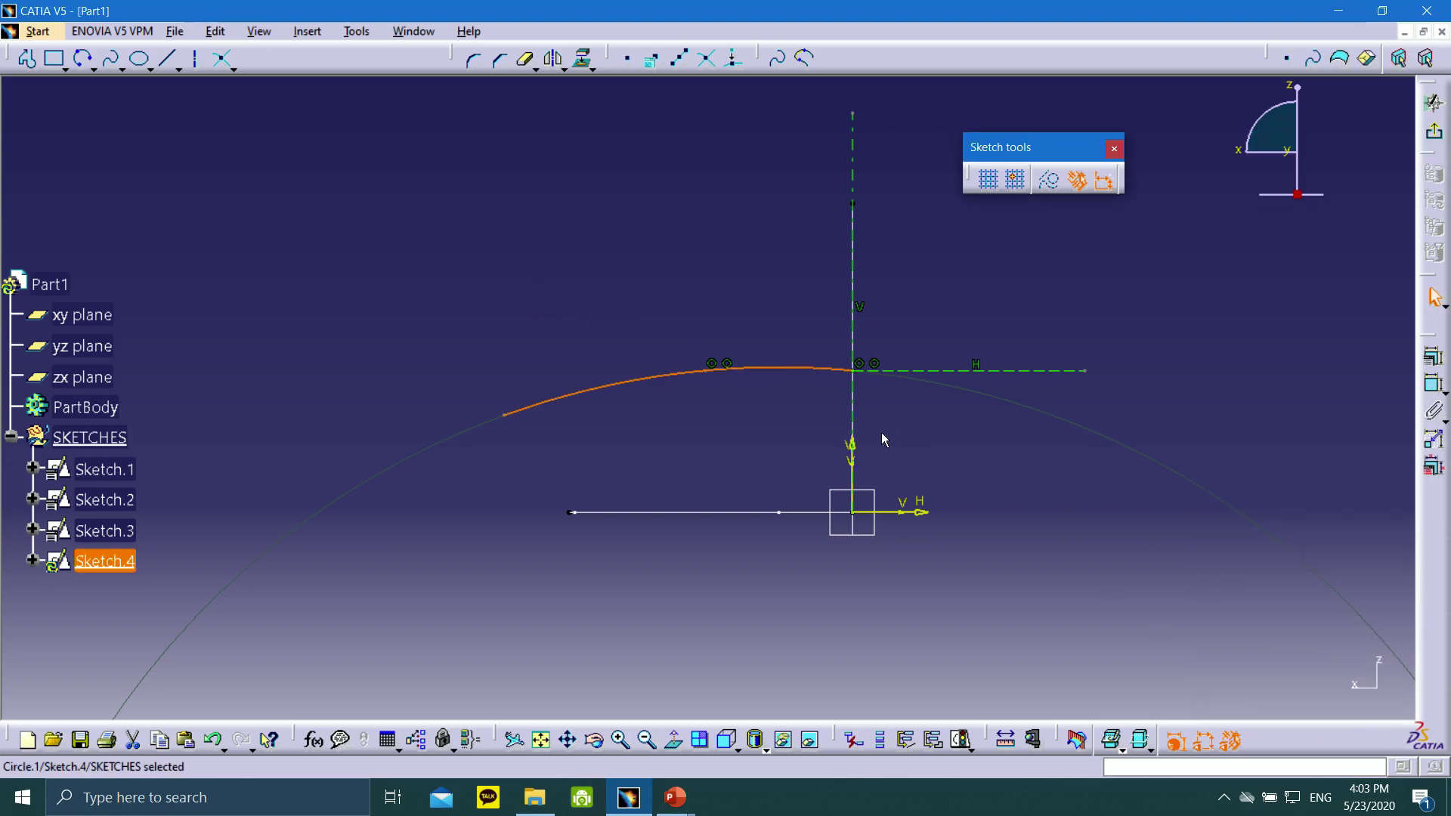
{"action": "double_click", "coordinate": [930, 371]}
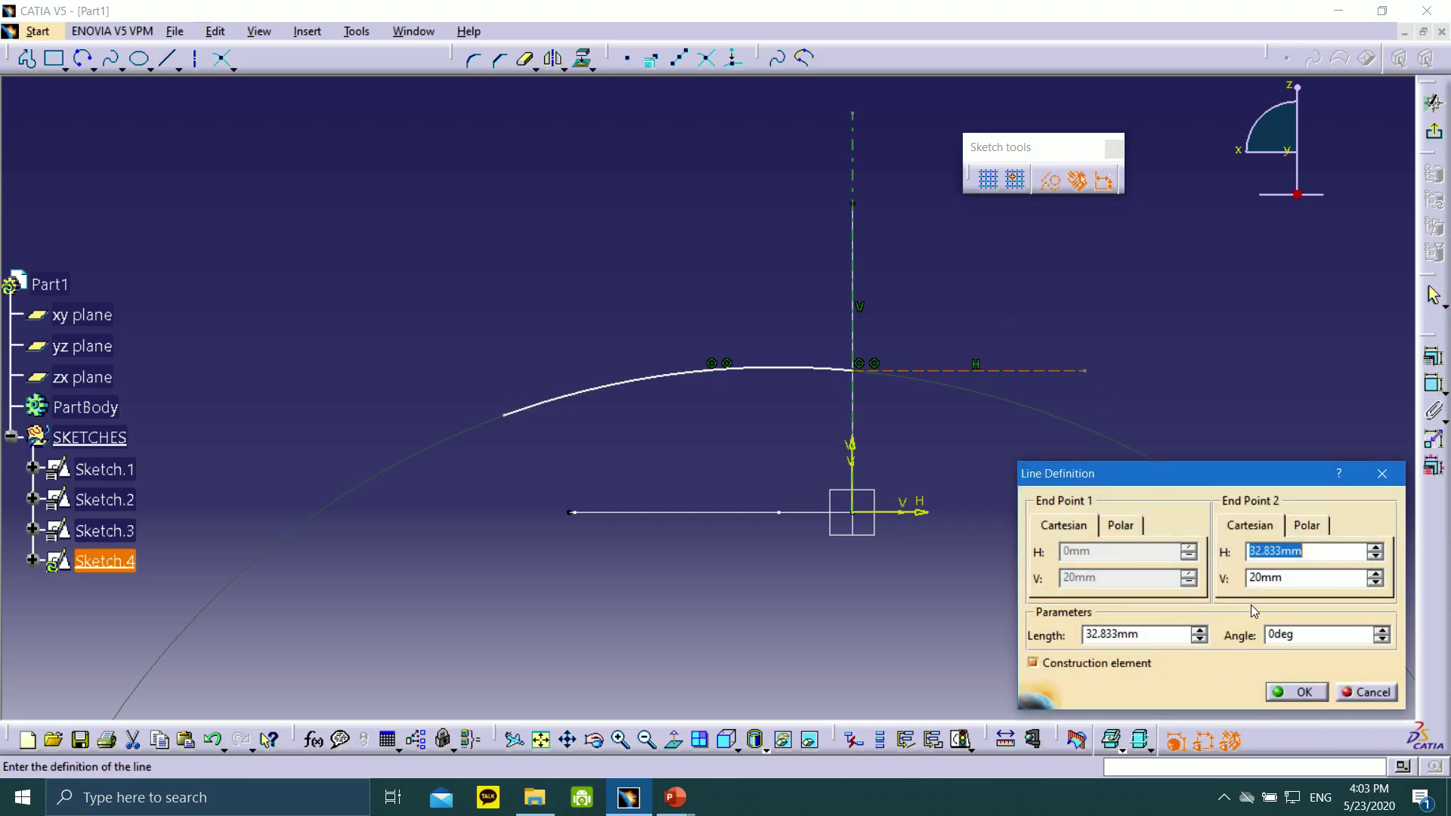
{"action": "left_click", "coordinate": [1353, 692]}
- Apply a tangency constraint between the new arc and the horizontal construction line
{"action": "left_click", "coordinate": [828, 369]}
{"action": "left_click", "coordinate": [904, 371], "text": "ctrl"}
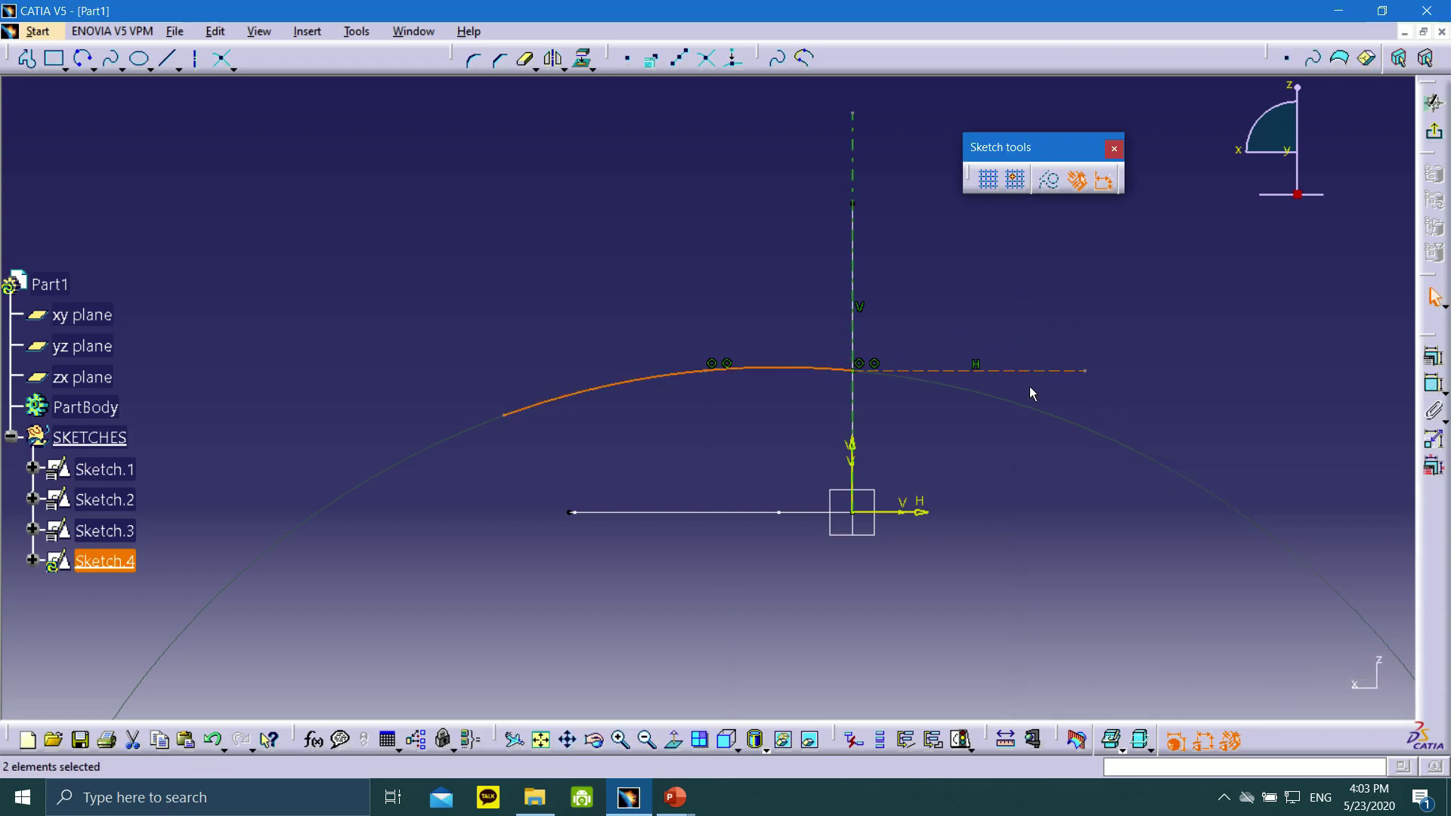
{"action": "left_click", "coordinate": [1433, 356]}
{"action": "left_click", "coordinate": [1095, 420]}
{"action": "left_click", "coordinate": [1081, 558]}
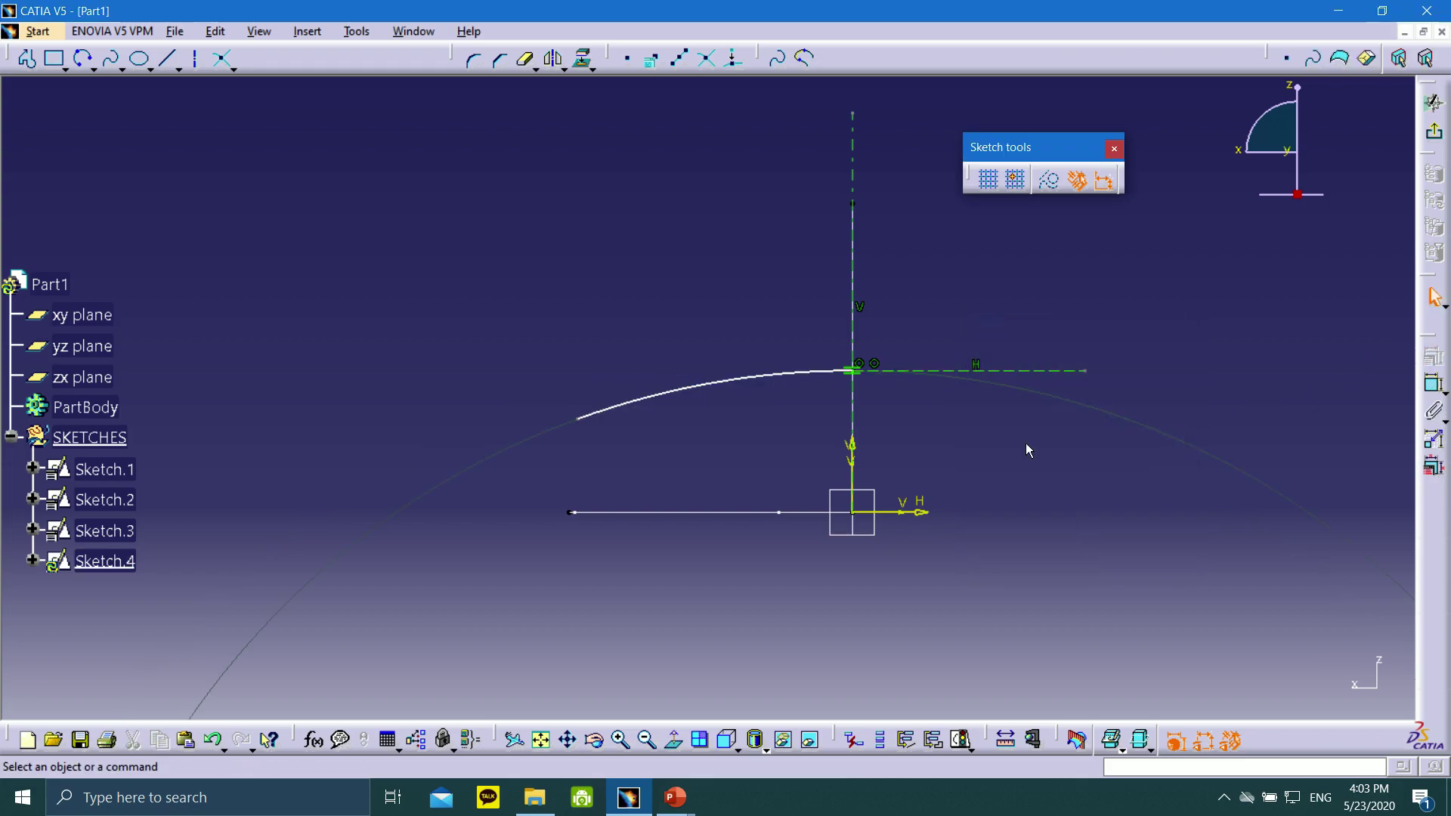
- Constrain the arc's radius to 150 mm and exit Sketch.4
{"action": "left_click", "coordinate": [1433, 383]}
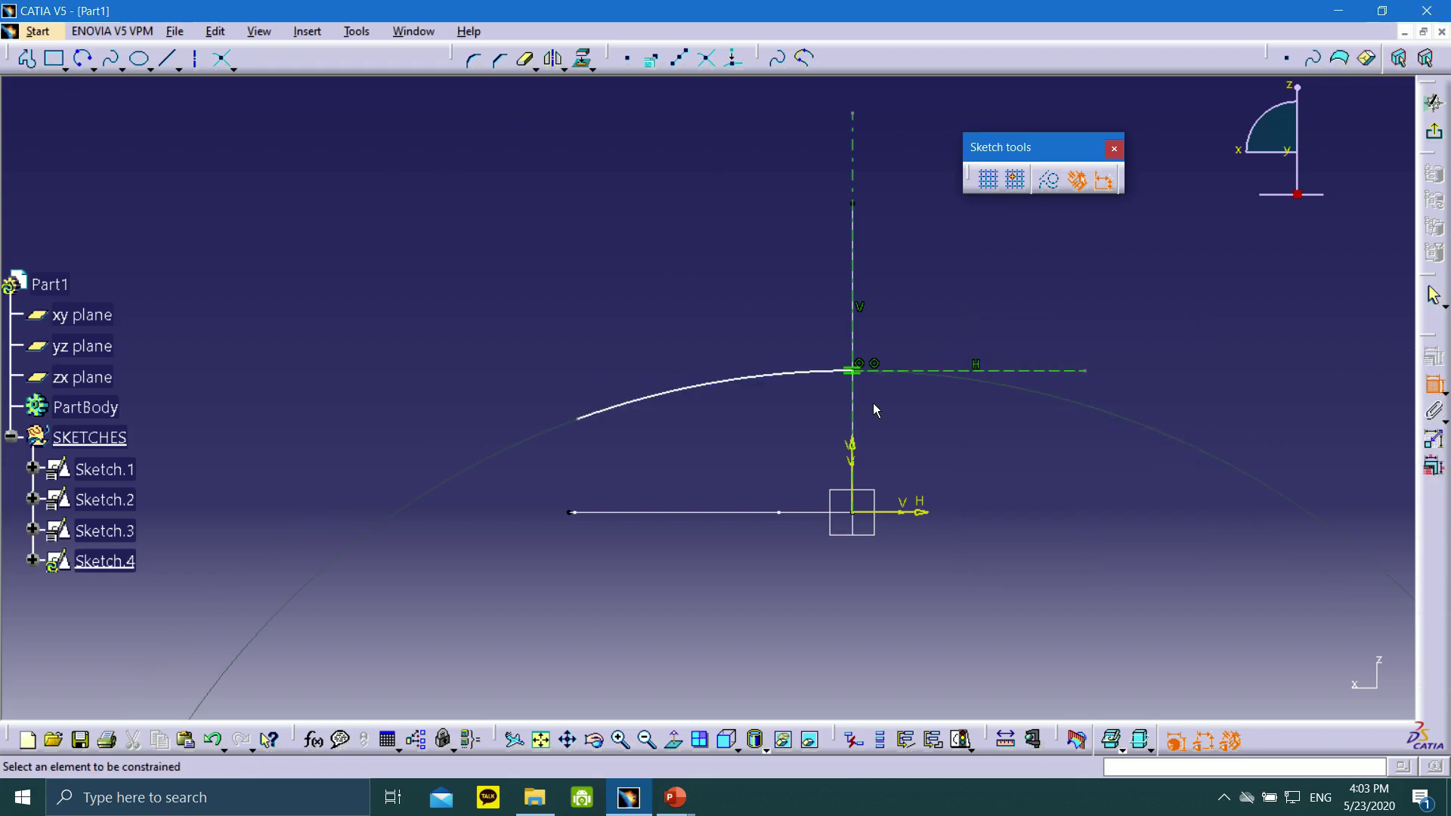
{"action": "left_click", "coordinate": [769, 380]}
{"action": "left_click", "coordinate": [759, 441]}
{"action": "double_click", "coordinate": [756, 433]}
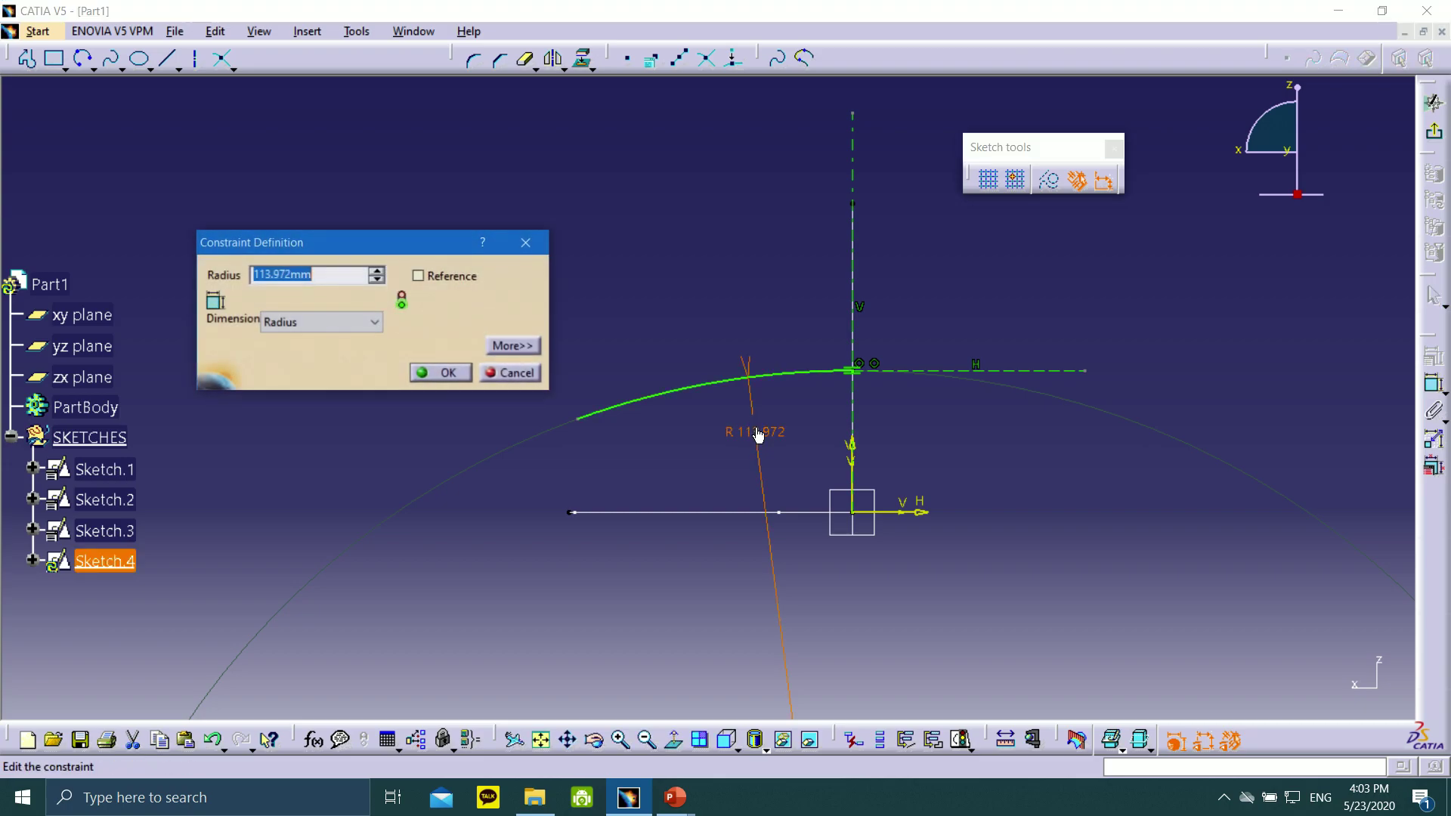
{"action": "type", "text": "150"}
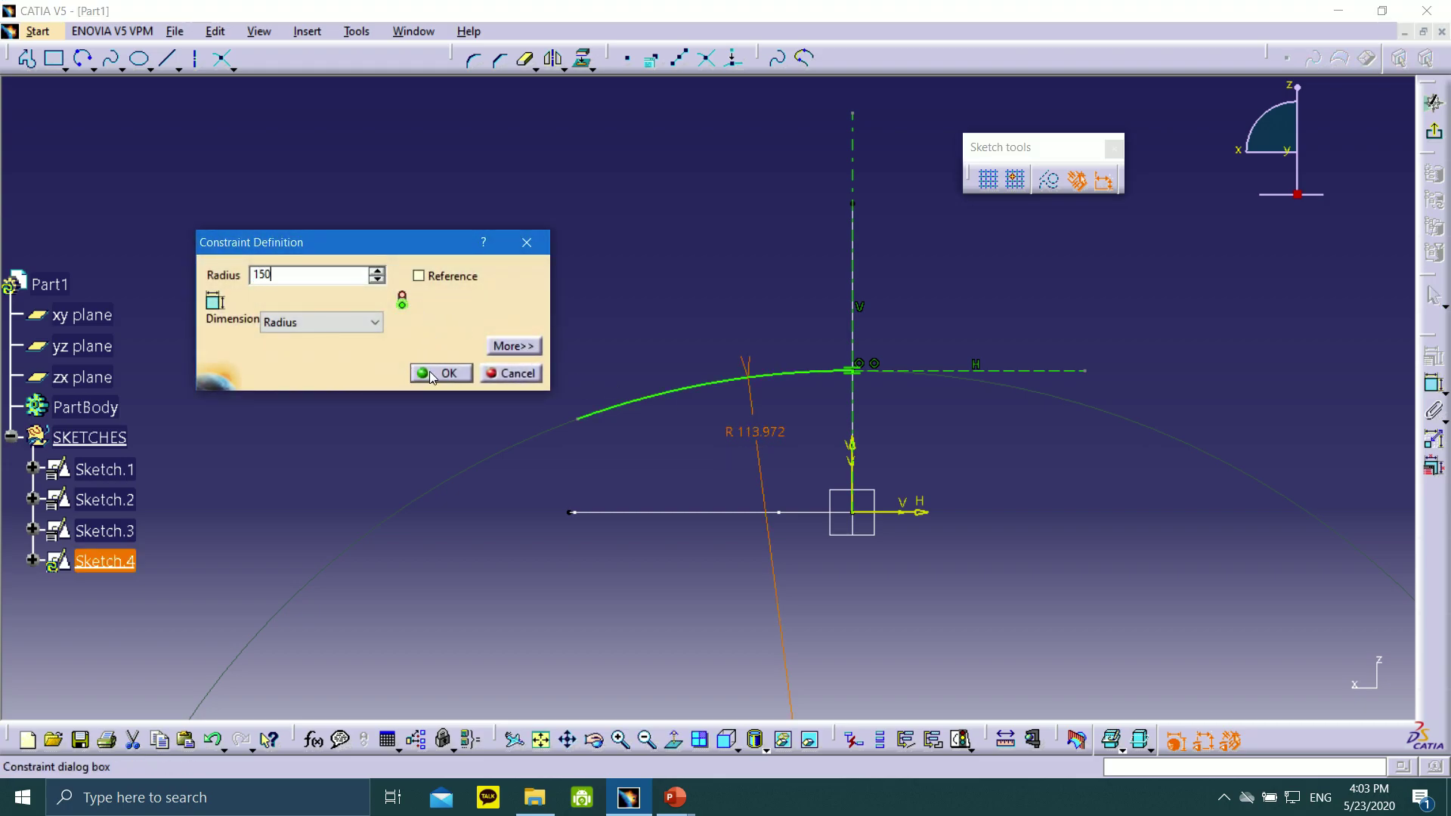
{"action": "left_click", "coordinate": [446, 375]}
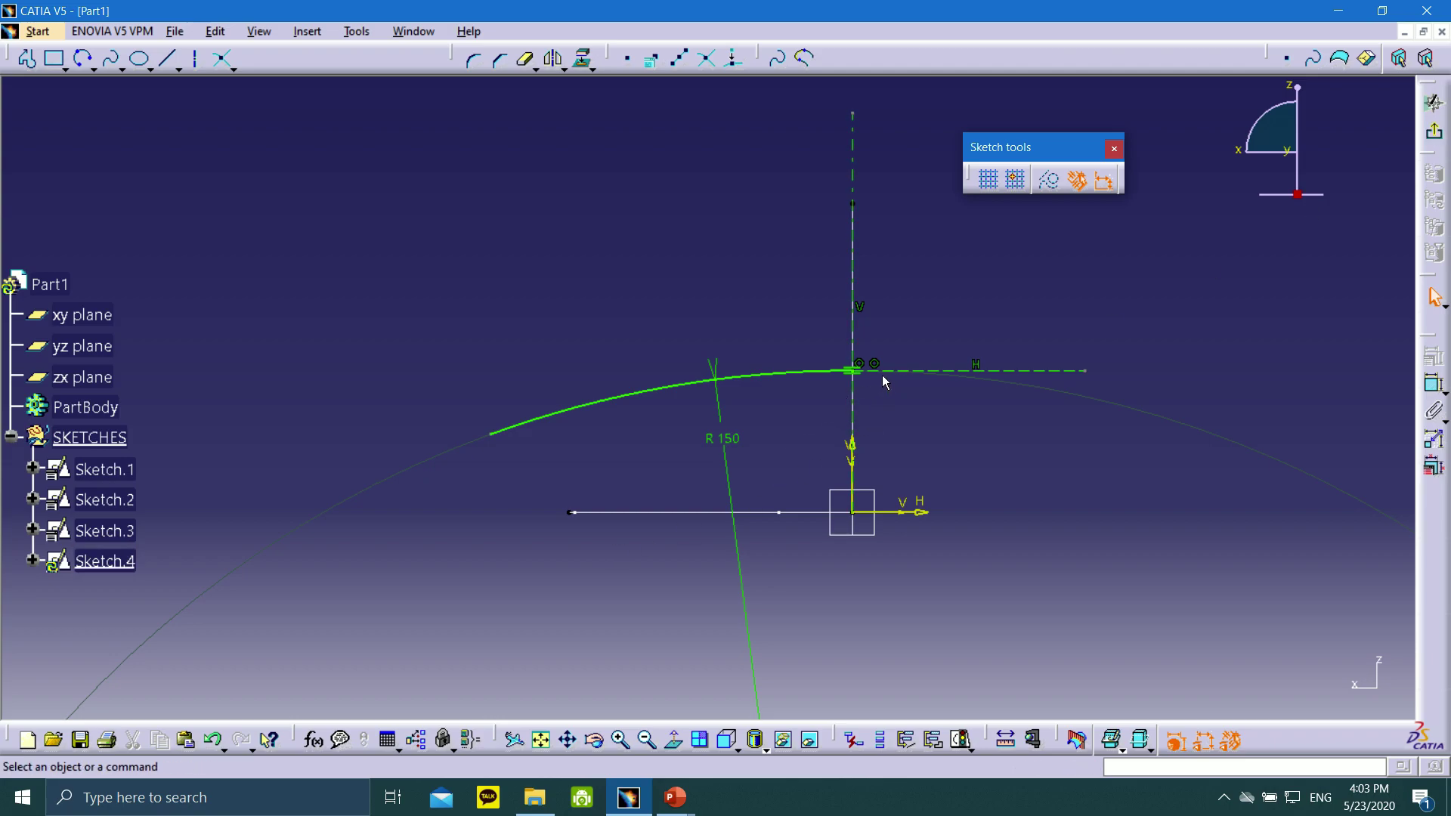
{"action": "mouse_move", "coordinate": [707, 303]}
{"action": "middle_mouse_down"}
{"action": "mouse_move", "coordinate": [761, 411]}
{"action": "mouse_move", "coordinate": [995, 405]}
{"action": "mouse_move", "coordinate": [942, 450]}
{"action": "mouse_move", "coordinate": [931, 544]}
{"action": "mouse_move", "coordinate": [956, 477]}
{"action": "mouse_move", "coordinate": [816, 312]}
{"action": "middle_mouse_up"}
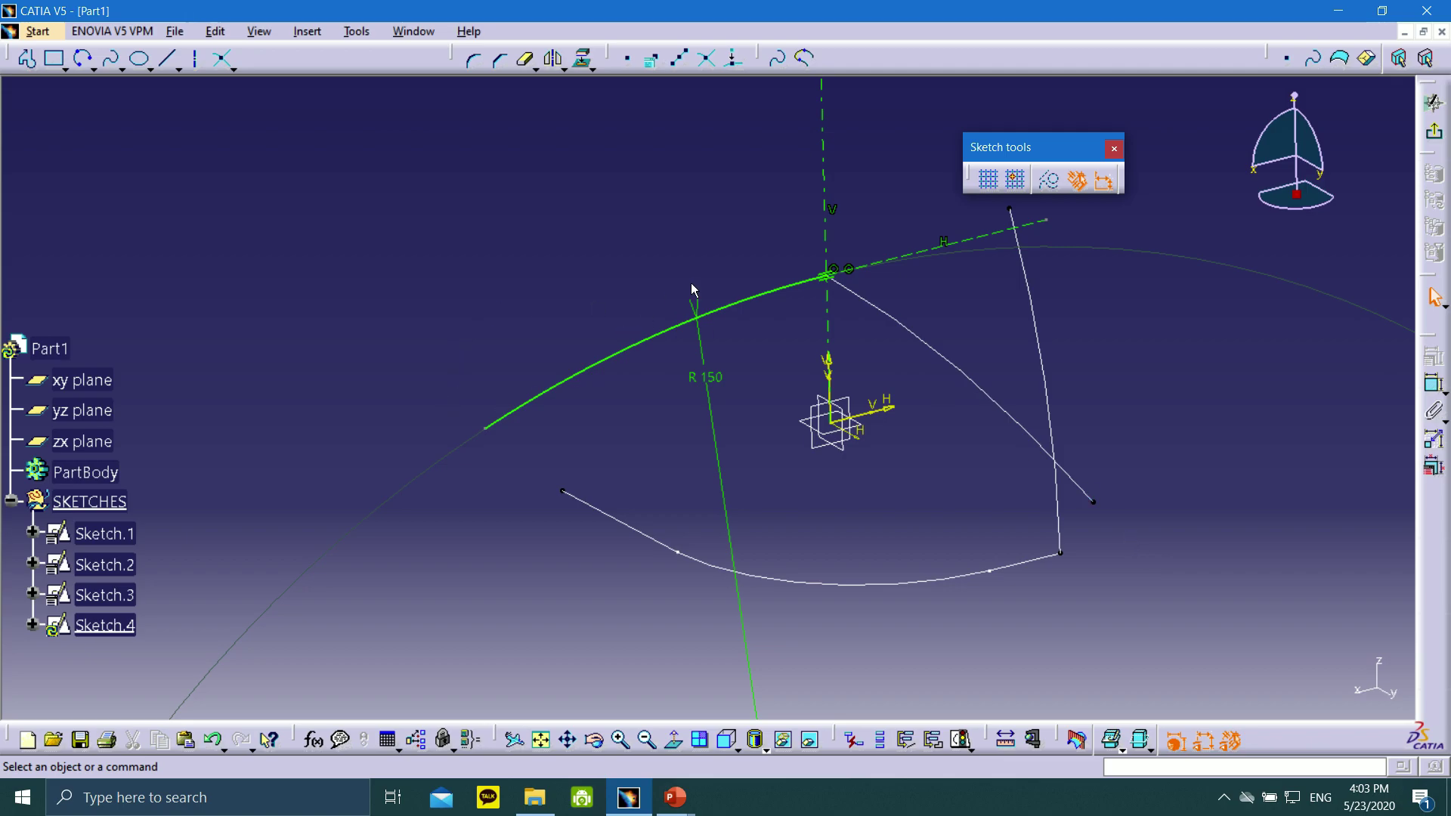
{"action": "left_click", "coordinate": [1436, 136]}
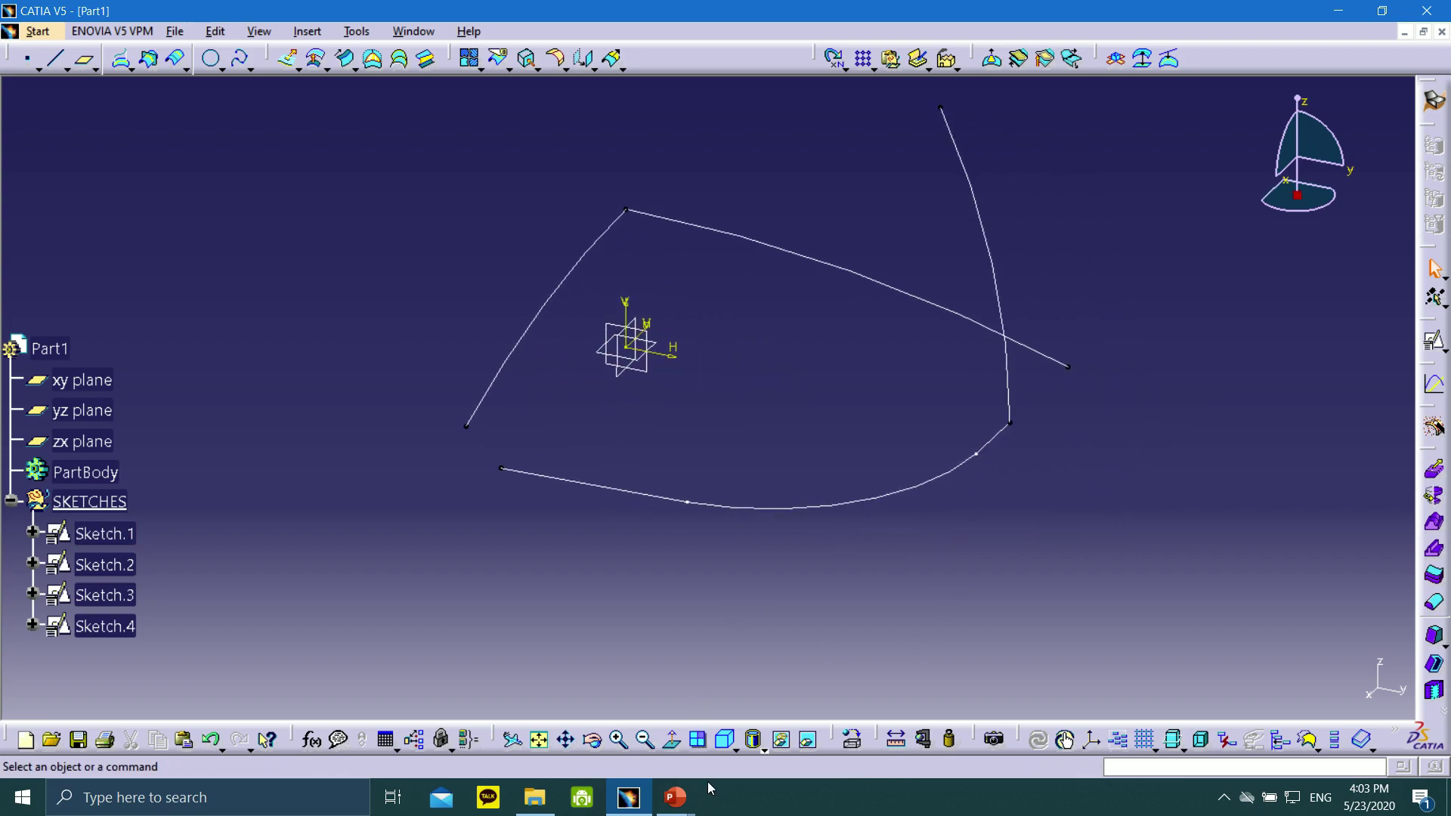
- Switch to the PowerPoint slides and review the Part-3 pages on the WIREFRAMES geometrical set and the Extract operations
{"action": "mouse_move", "coordinate": [686, 807]}
{"action": "left_click", "coordinate": [771, 714]}
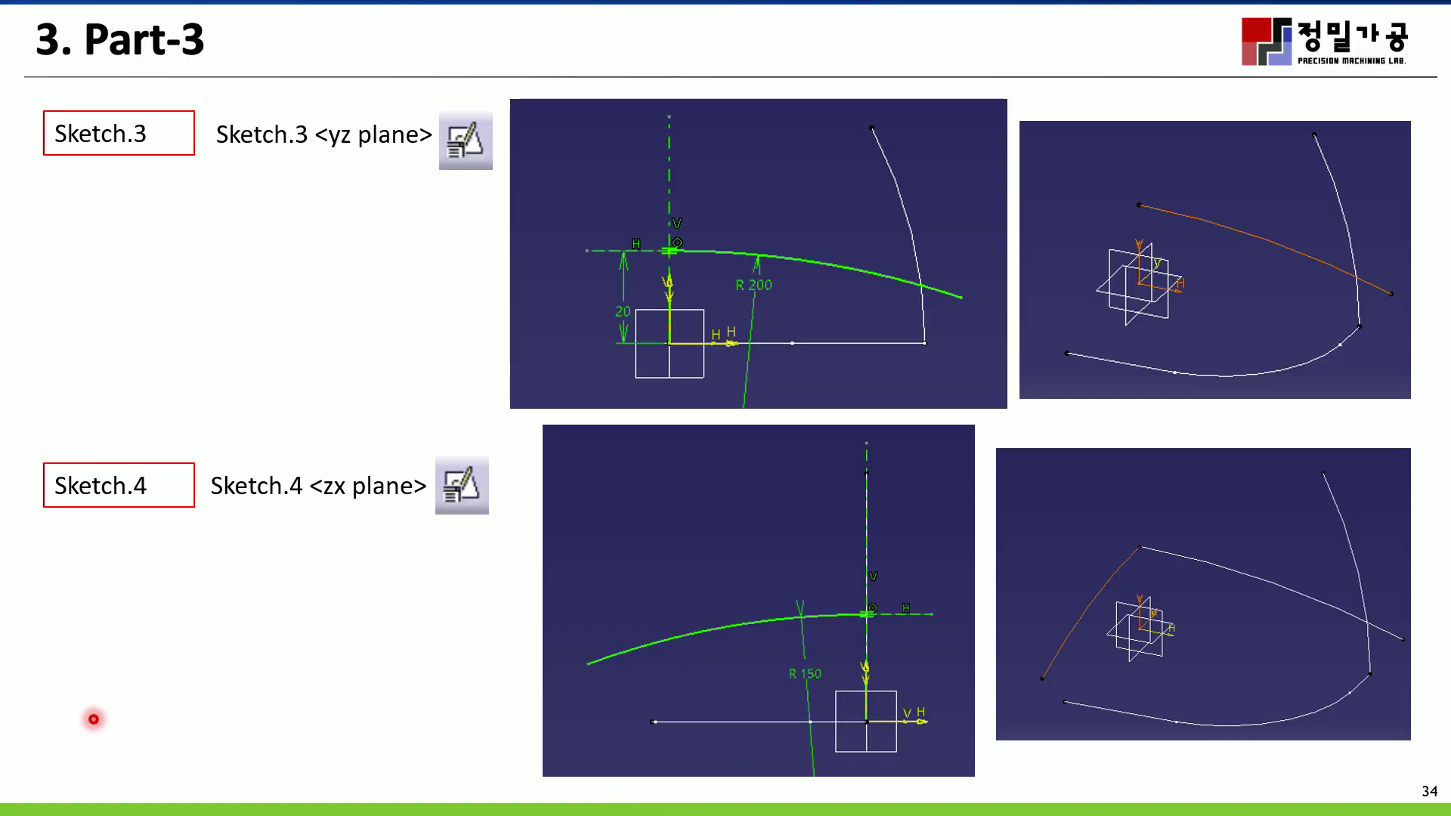
{"action": "left_click", "coordinate": [47, 801]}
{"action": "left_click", "coordinate": [47, 801]}
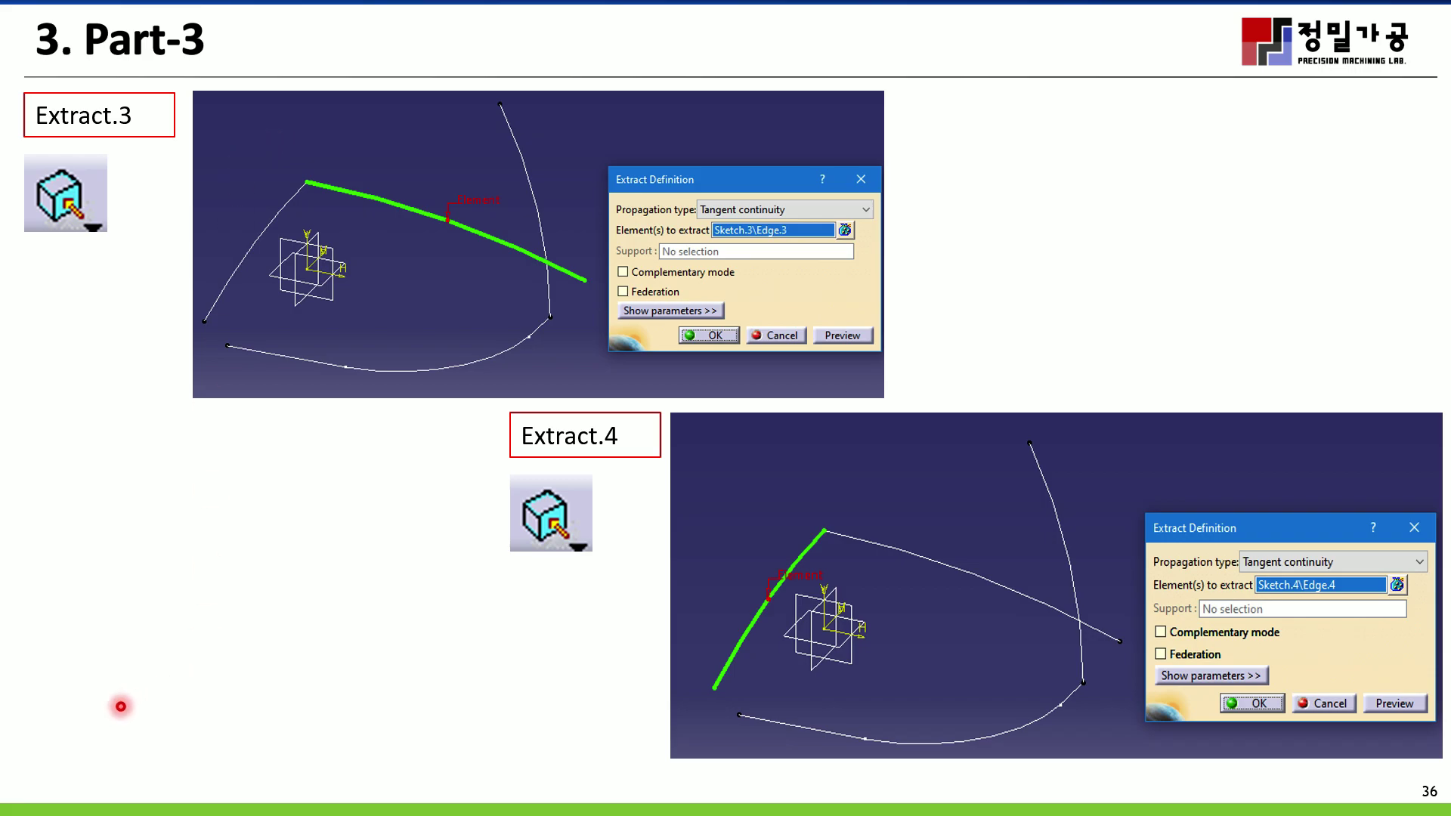
{"action": "left_click", "coordinate": [25, 804]}
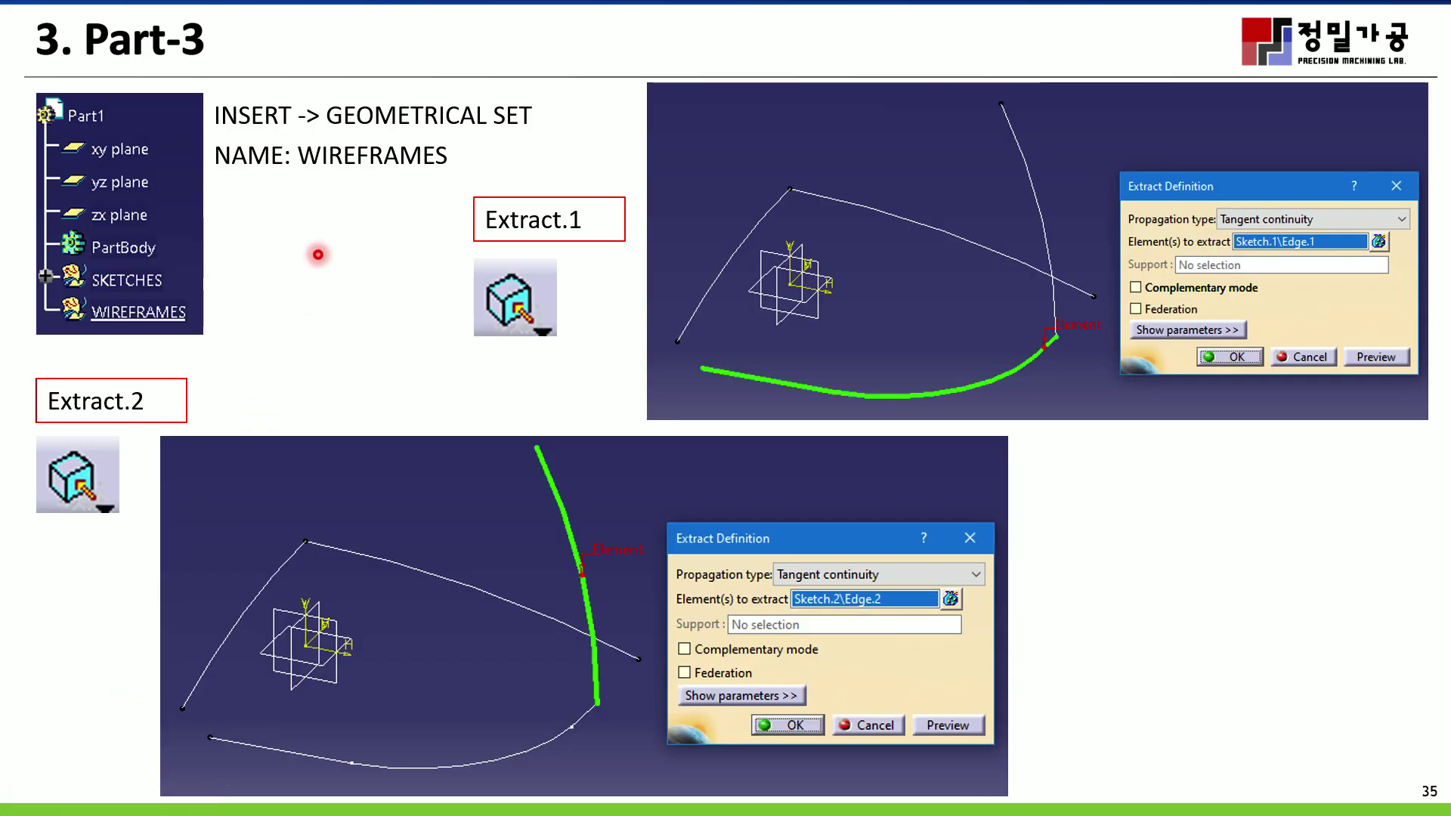
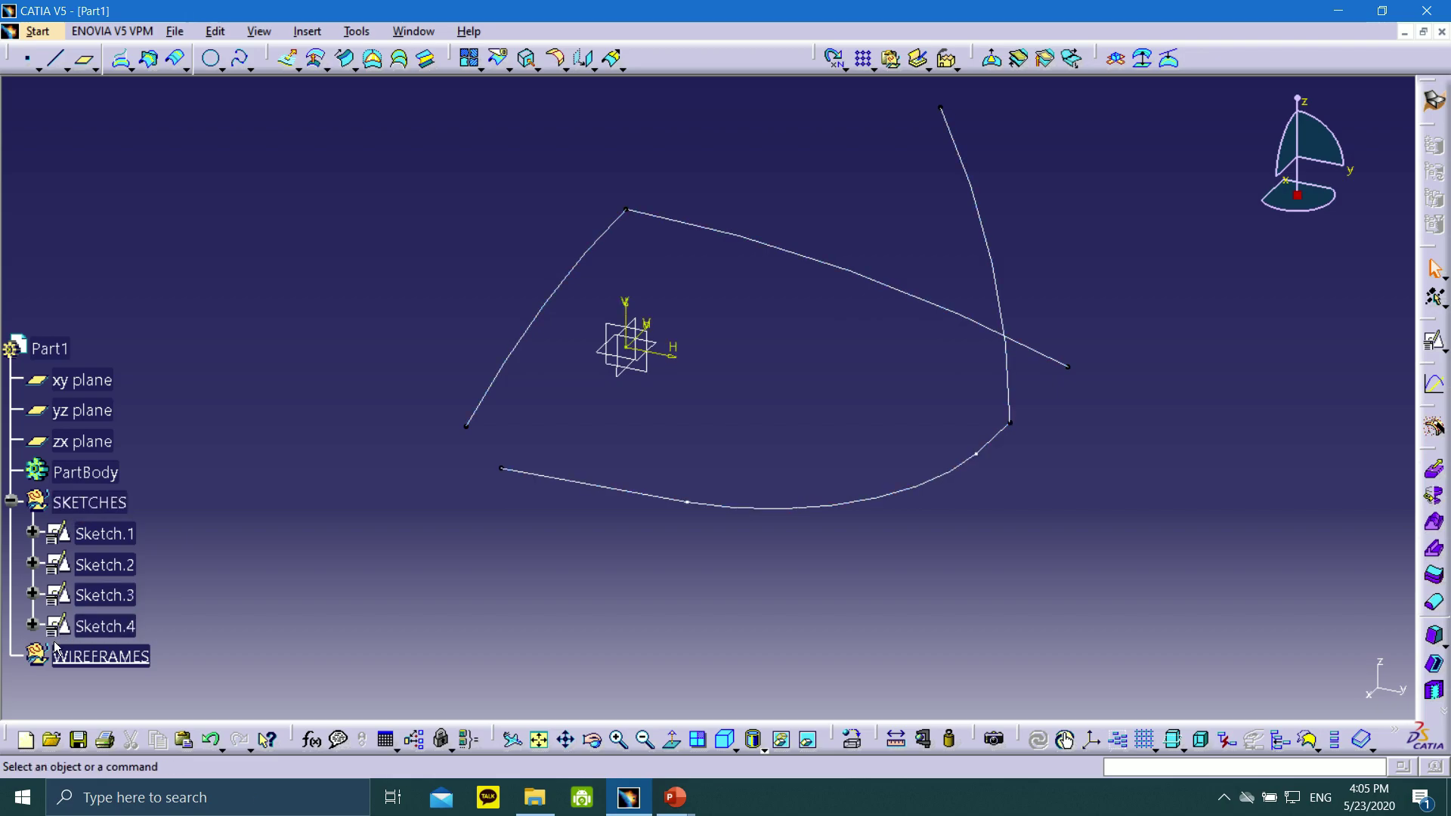
{"action": "left_click", "coordinate": [101, 657]}
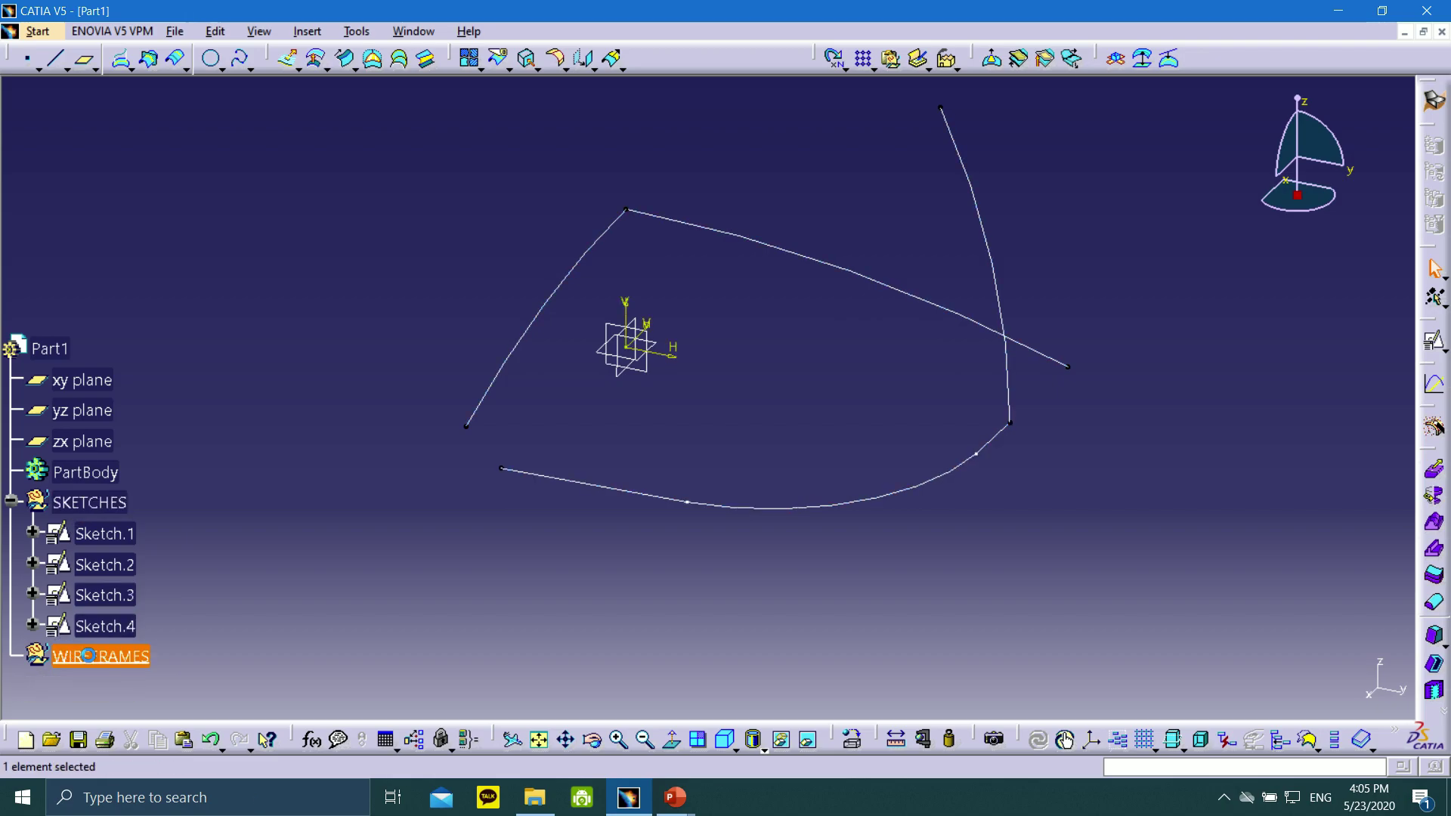
{"action": "left_click", "coordinate": [527, 59]}
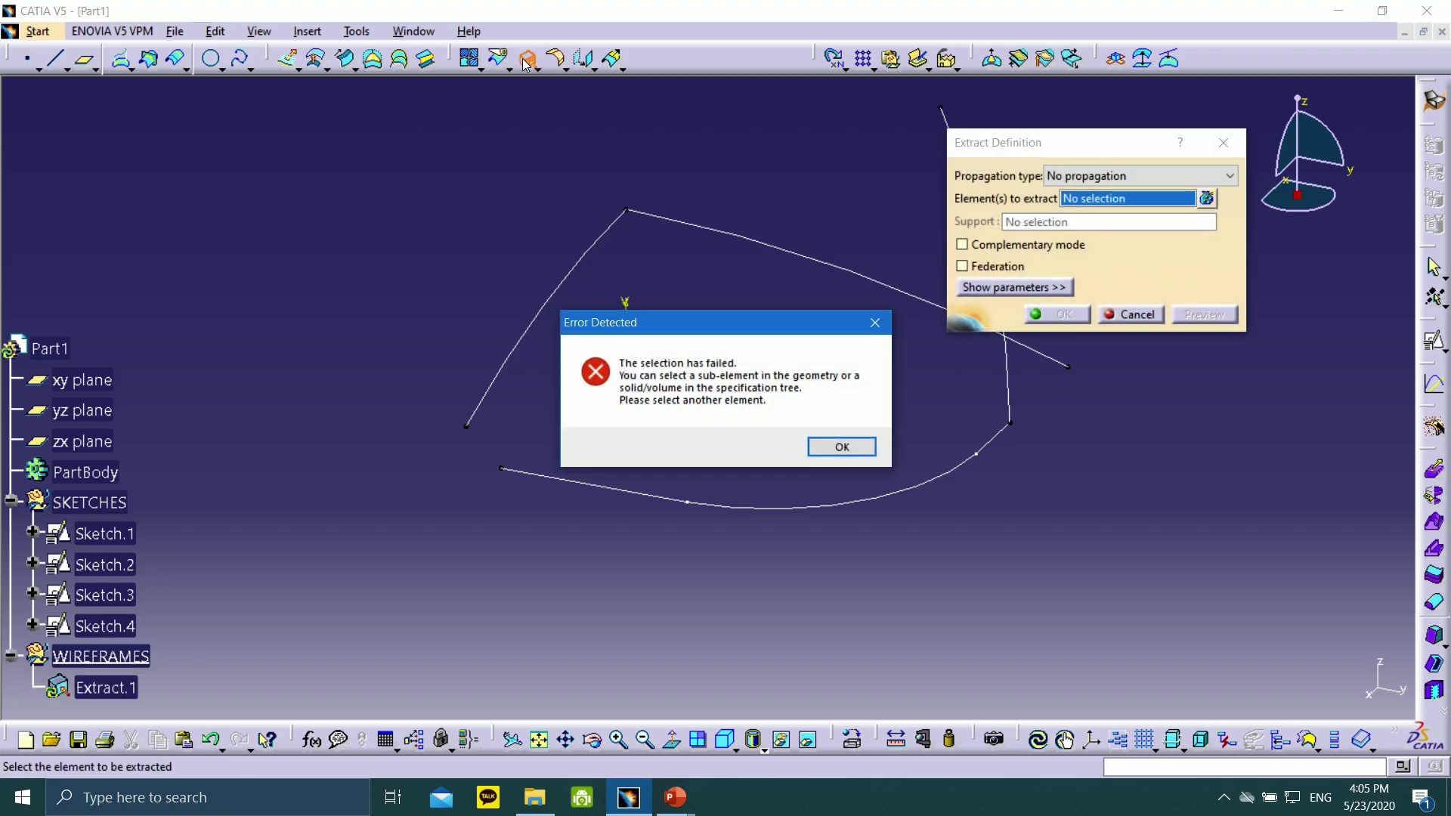
{"action": "left_click", "coordinate": [831, 449]}
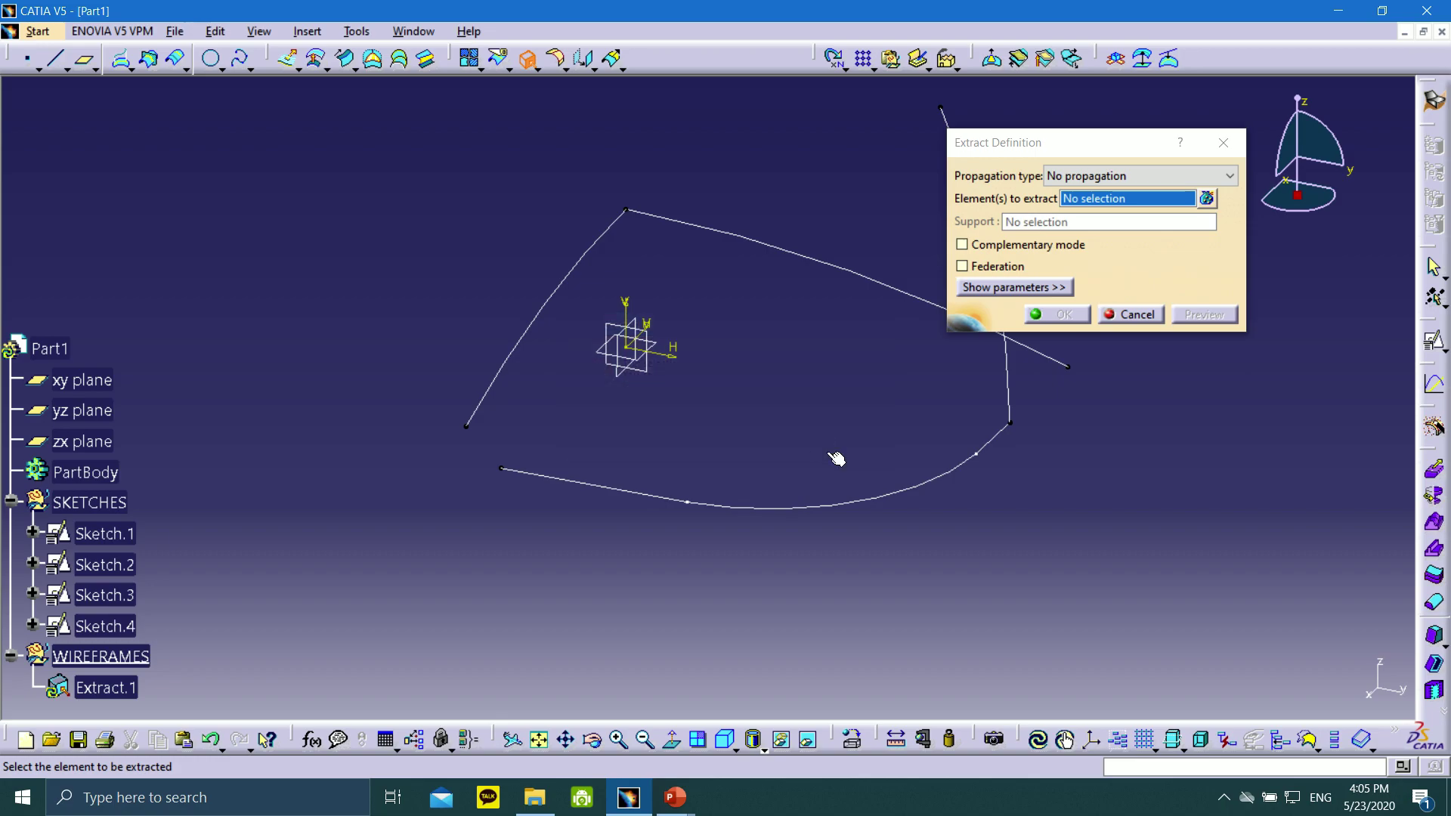
{"action": "left_click", "coordinate": [1119, 318]}
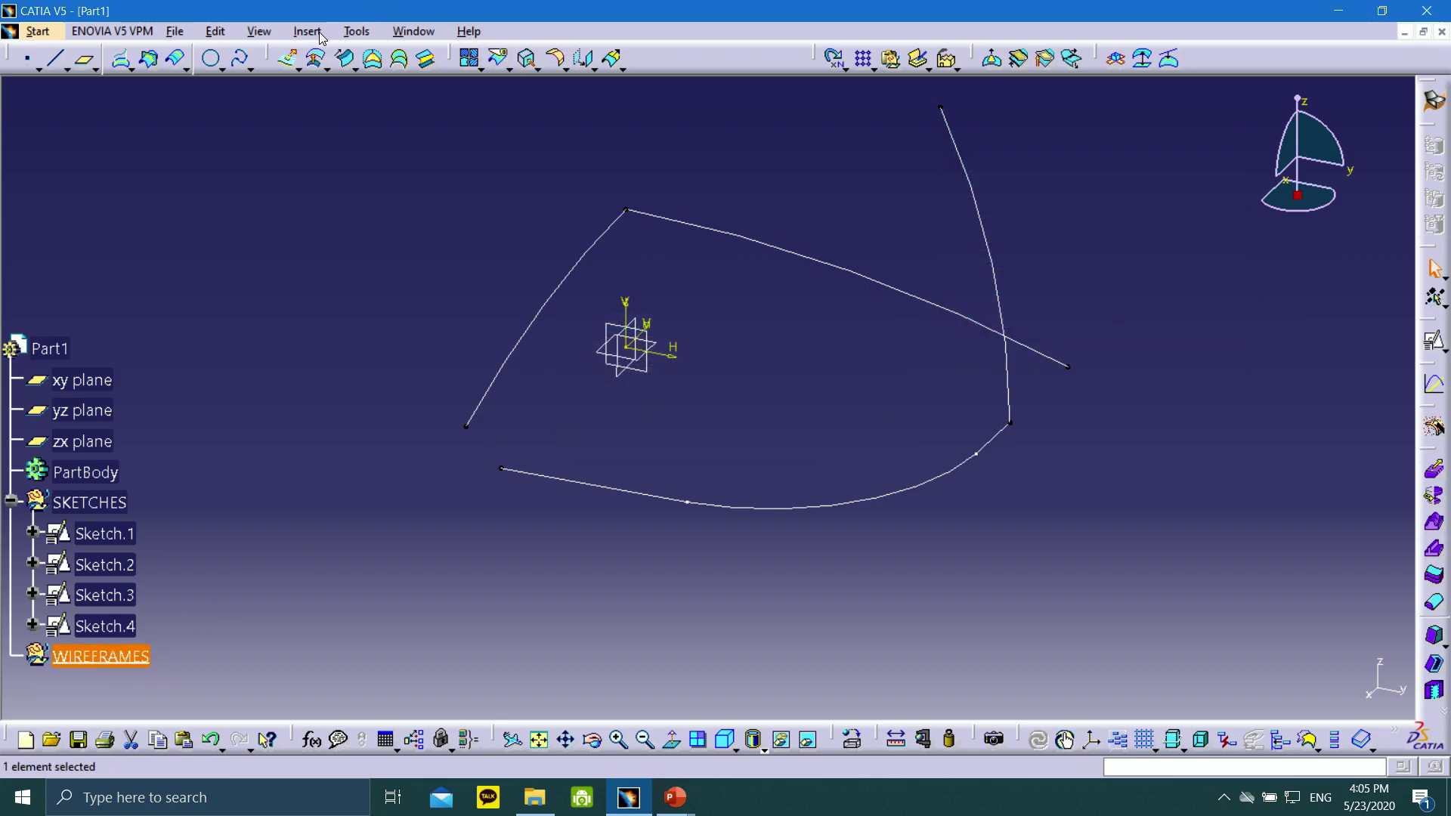
{"action": "left_click", "coordinate": [528, 59]}
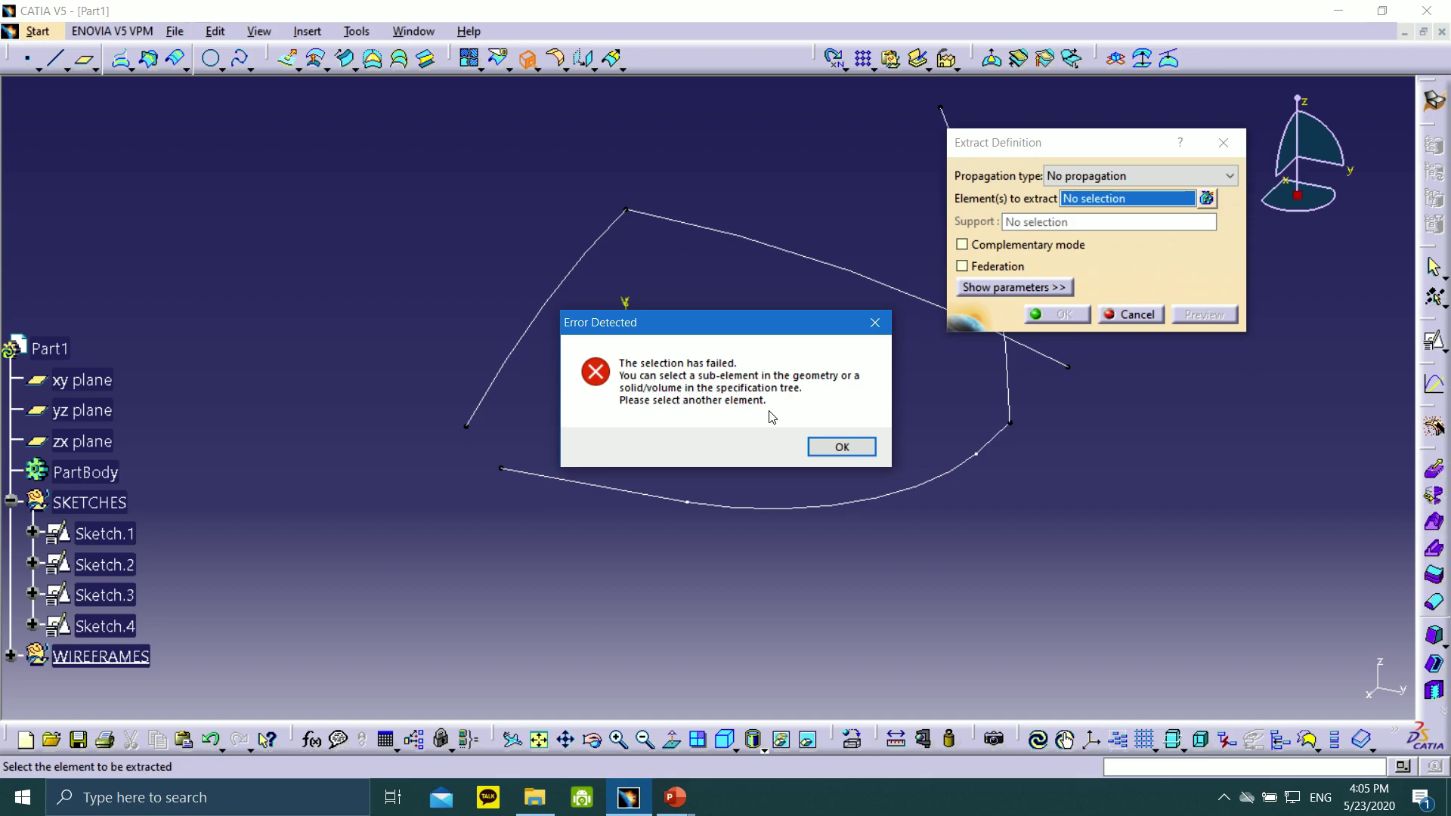
{"action": "left_click", "coordinate": [841, 447]}
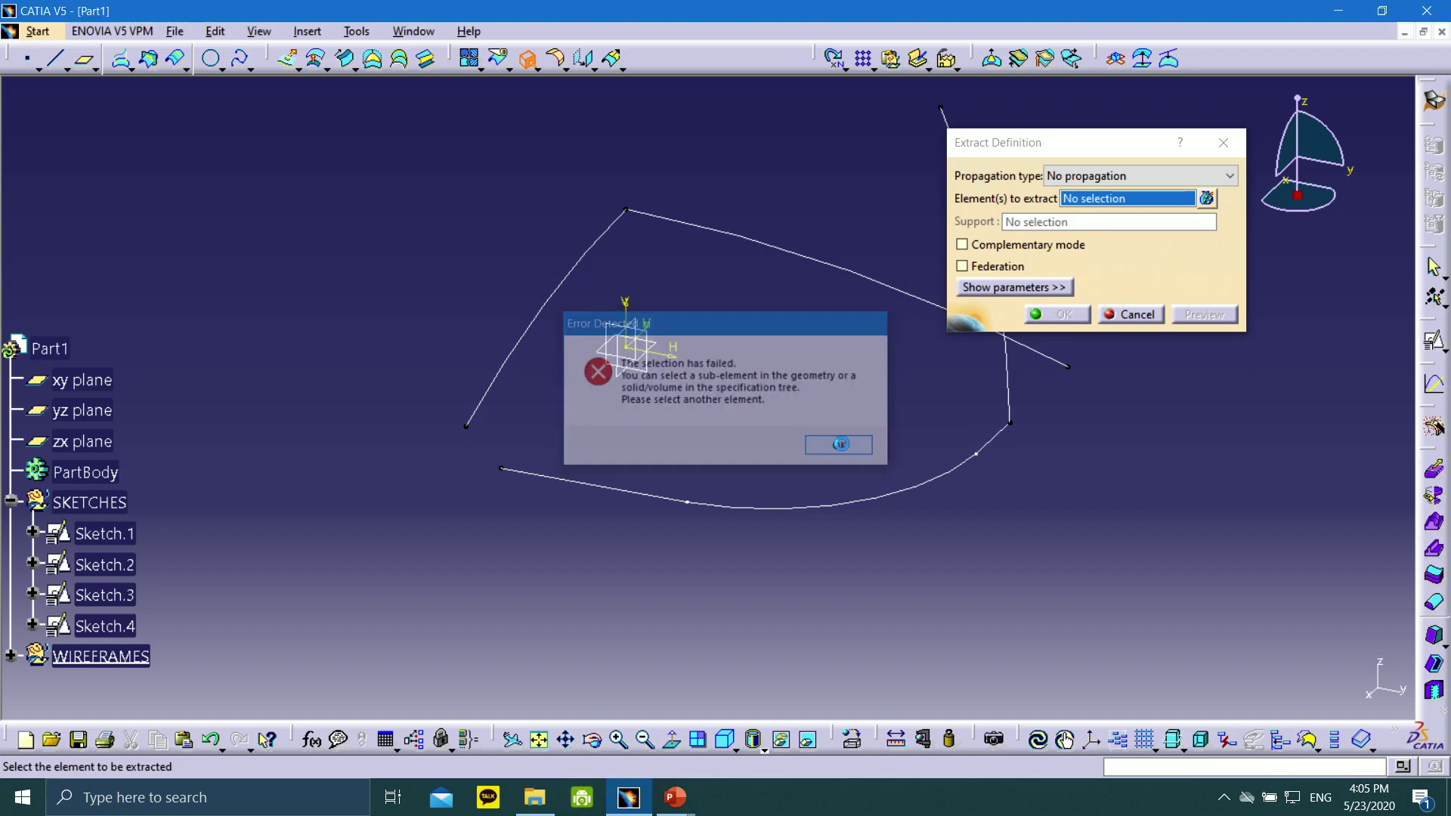
{"action": "left_click", "coordinate": [1150, 316]}
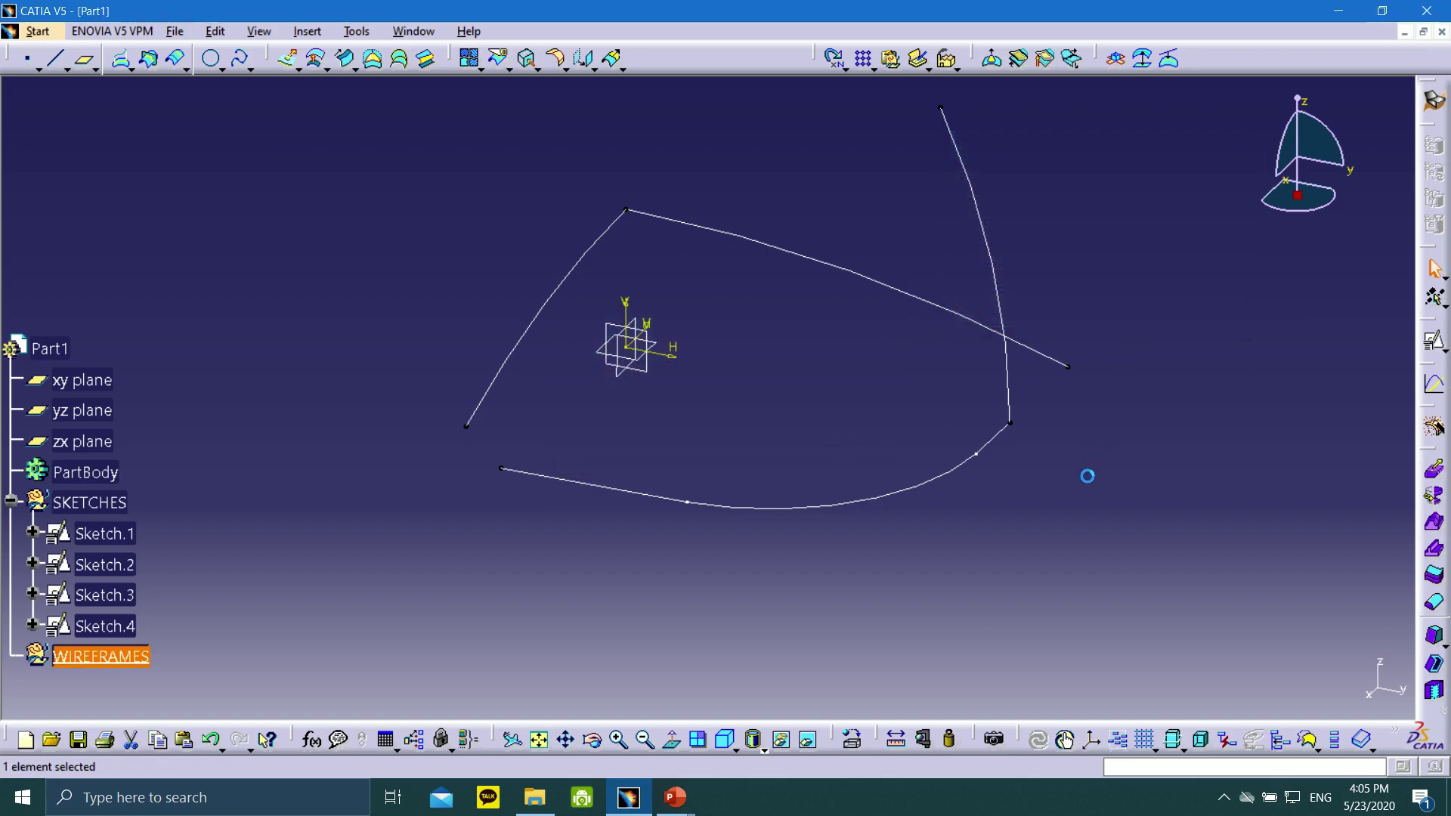
- Collapse the SKETCHES set and extract the Sketch.1 curve into WIREFRAMES with Tangent continuity propagation
{"action": "left_click", "coordinate": [12, 504]}
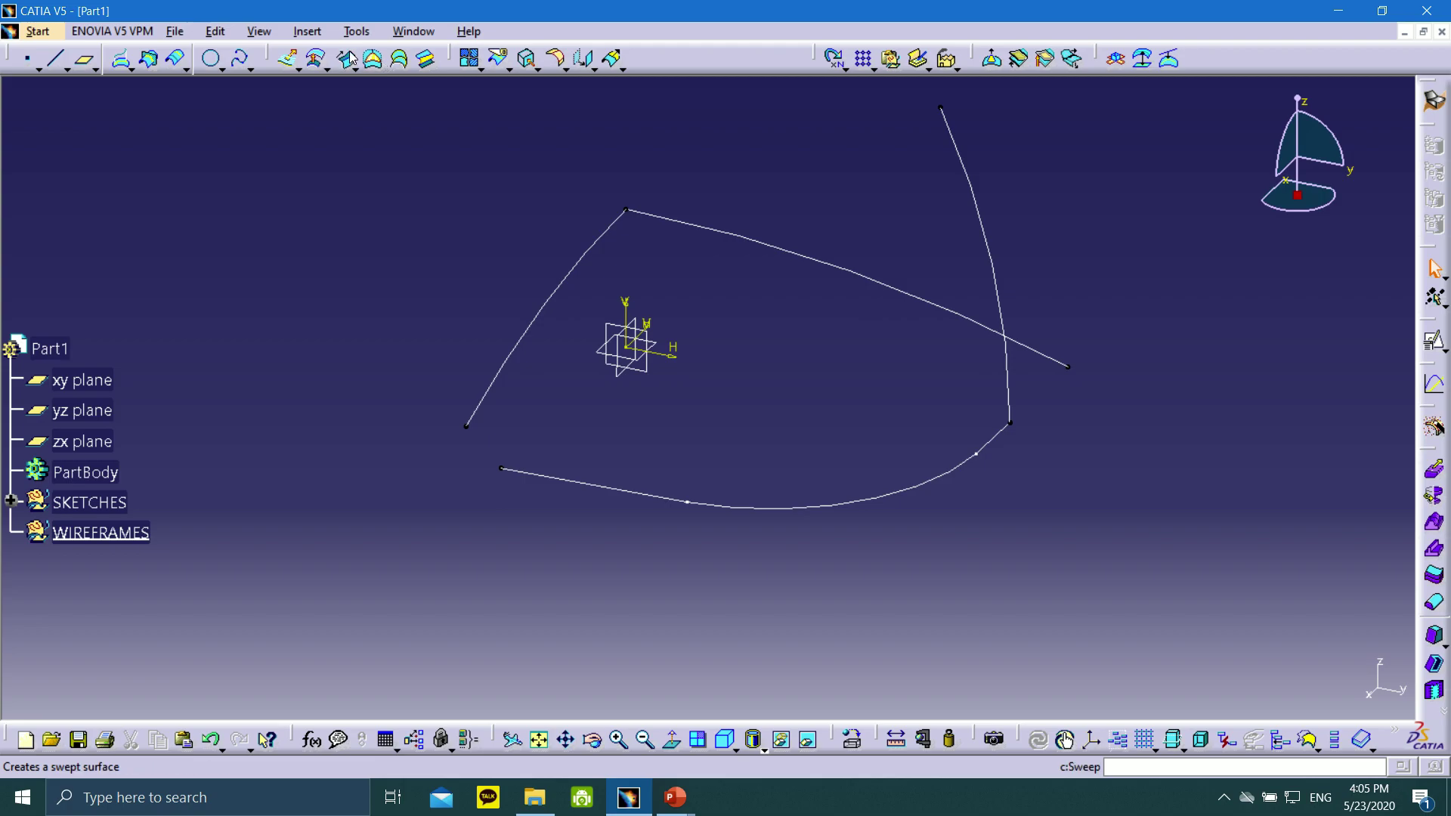
{"action": "left_click", "coordinate": [528, 63]}
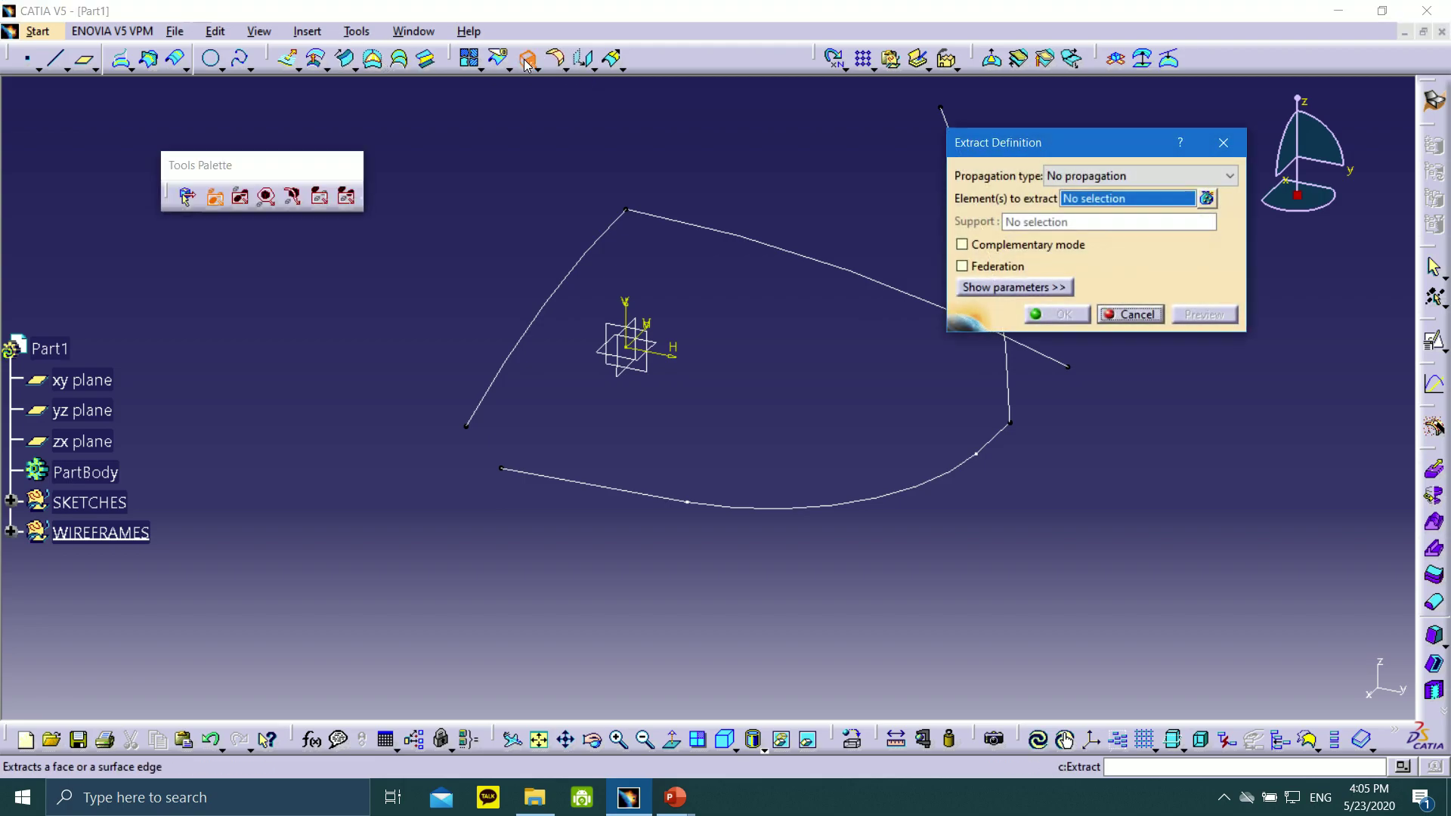
{"action": "left_click_drag", "start_coordinate": [1039, 143], "coordinate": [1108, 425]}
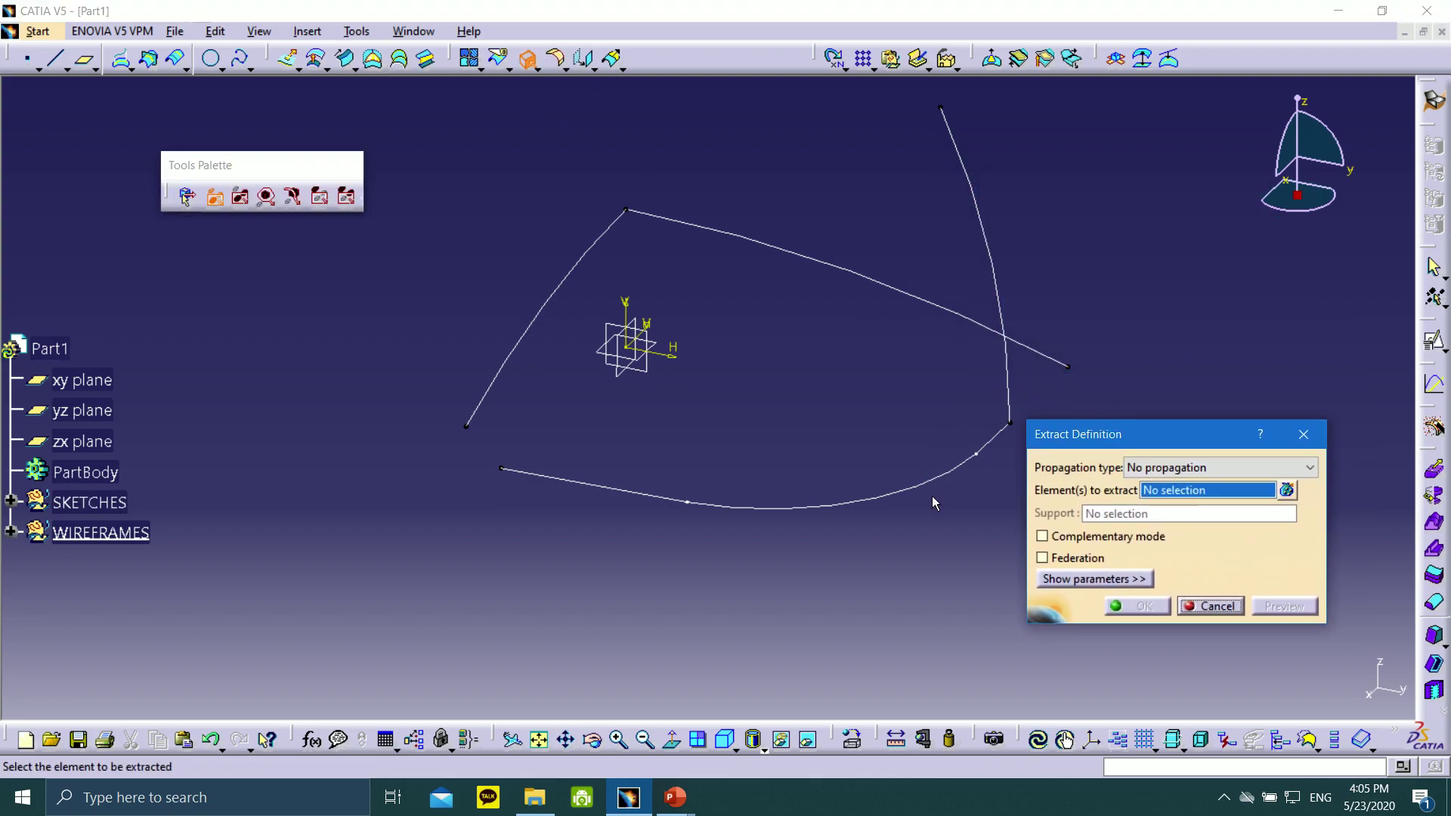
{"action": "left_click", "coordinate": [1180, 469]}
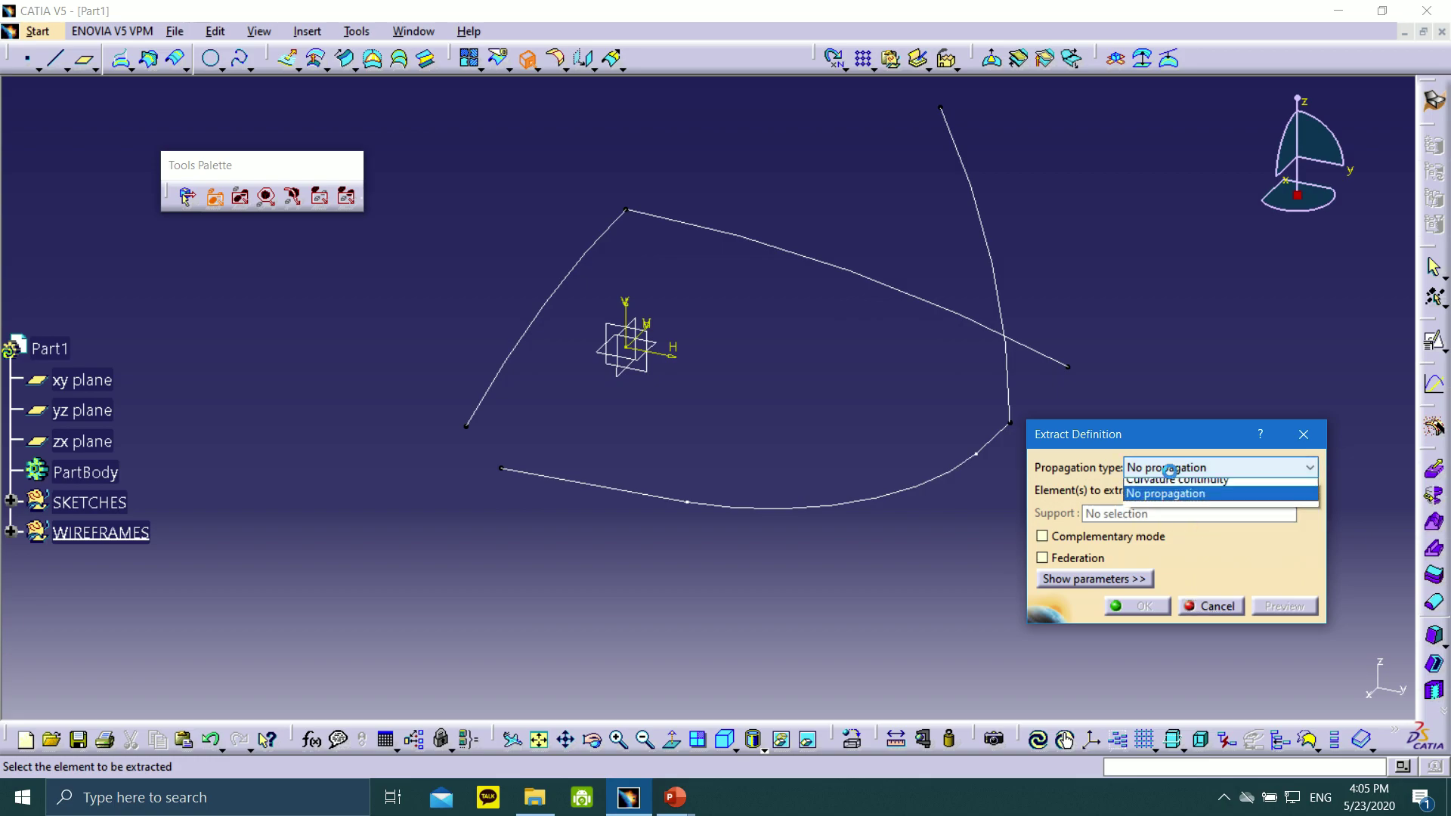
{"action": "left_click", "coordinate": [1157, 498]}
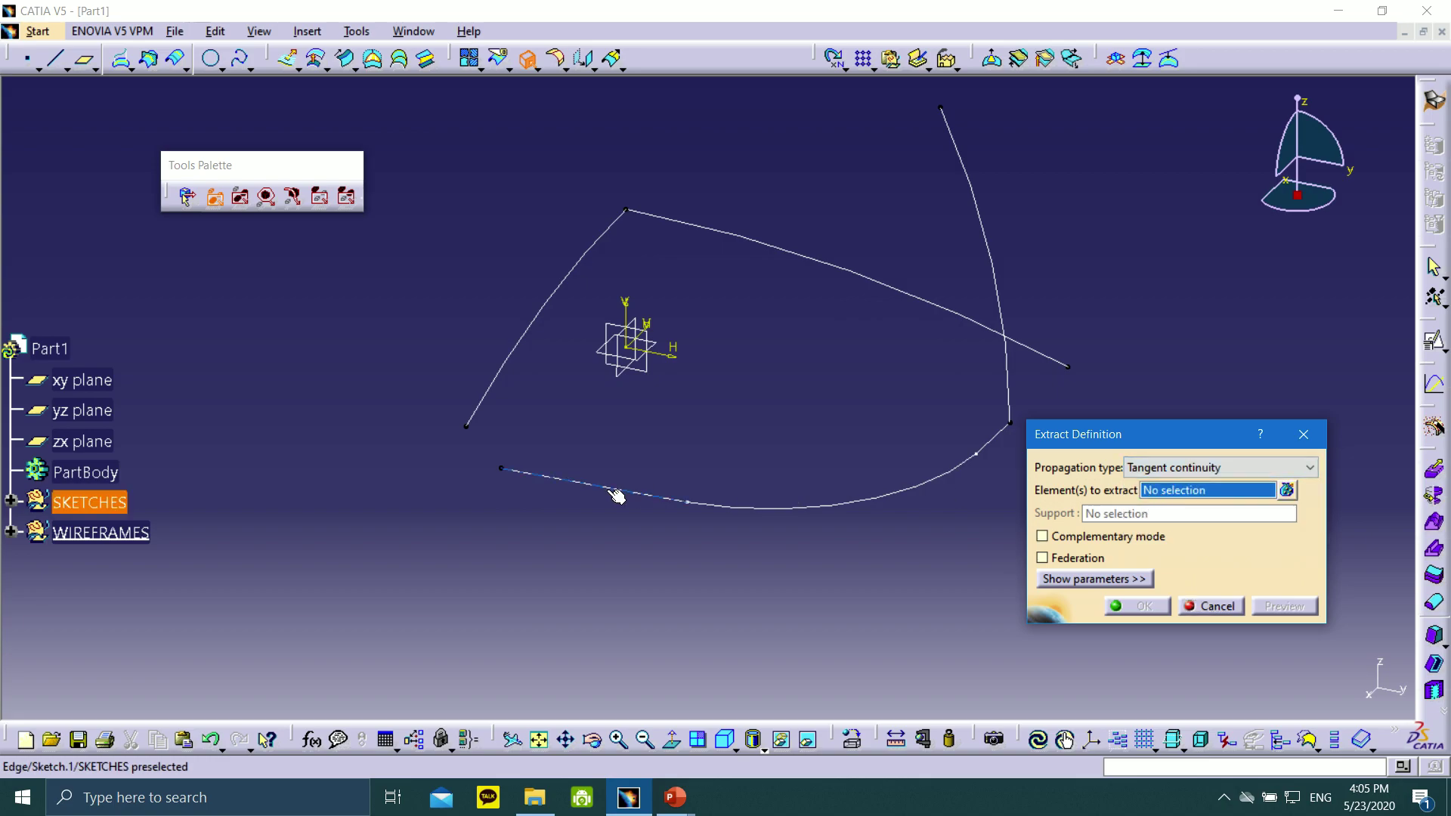
{"action": "left_click", "coordinate": [570, 484]}
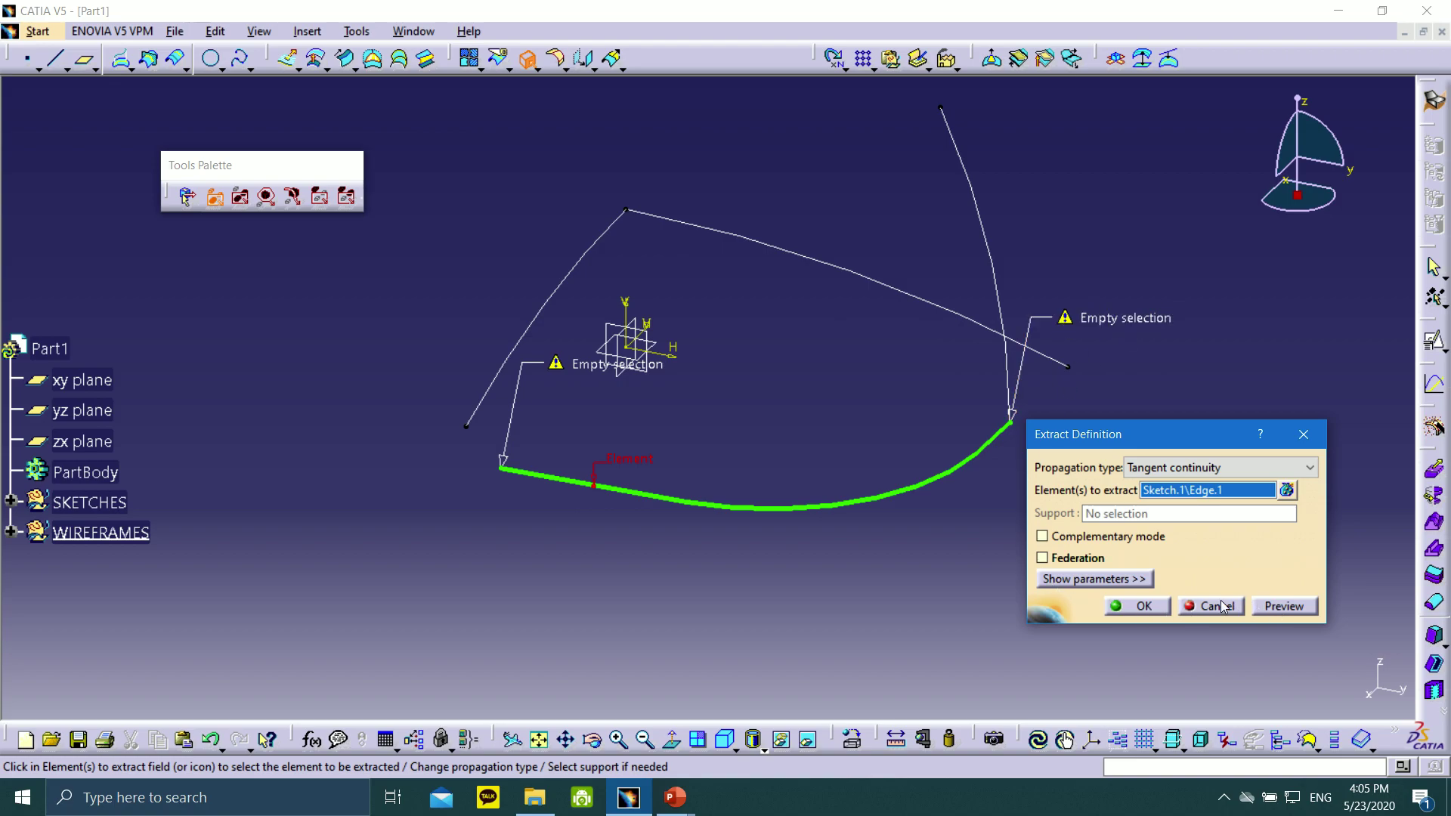
{"action": "left_click", "coordinate": [1139, 606]}
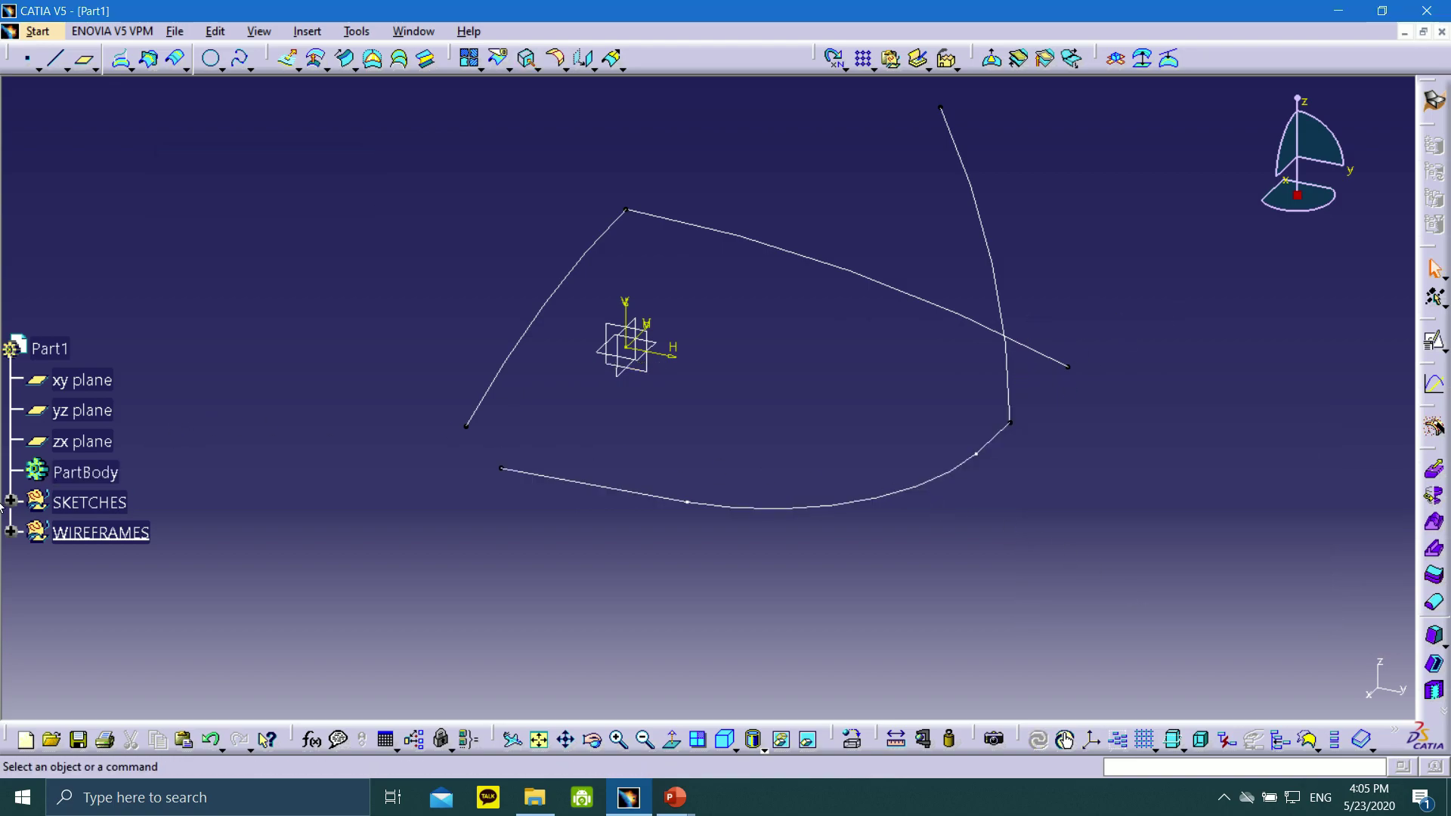
- Expand the WIREFRAMES set and extract the Sketch.2 curve into it with Tangent continuity propagation
{"action": "left_click", "coordinate": [11, 531]}
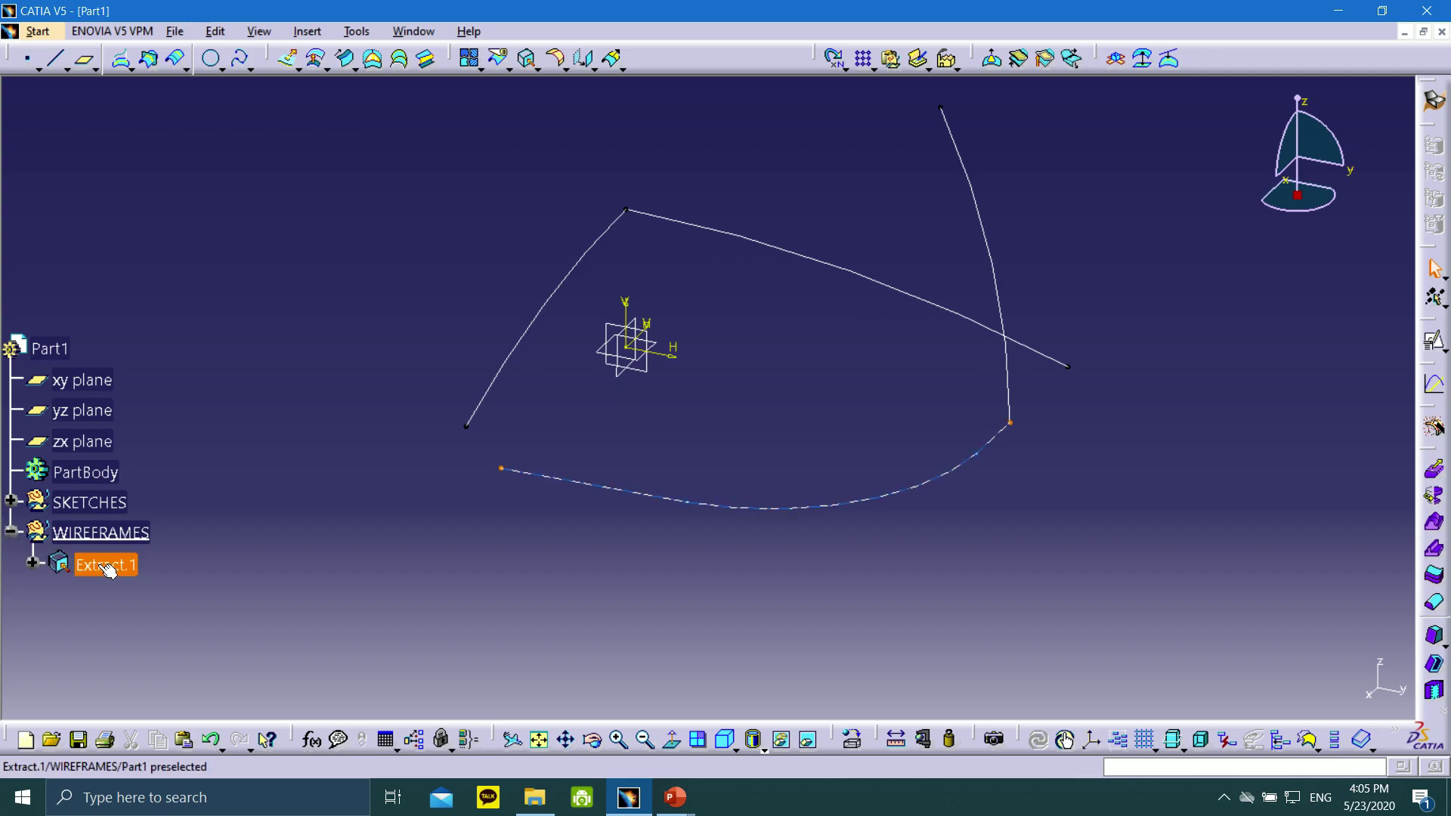
{"action": "left_click", "coordinate": [528, 60]}
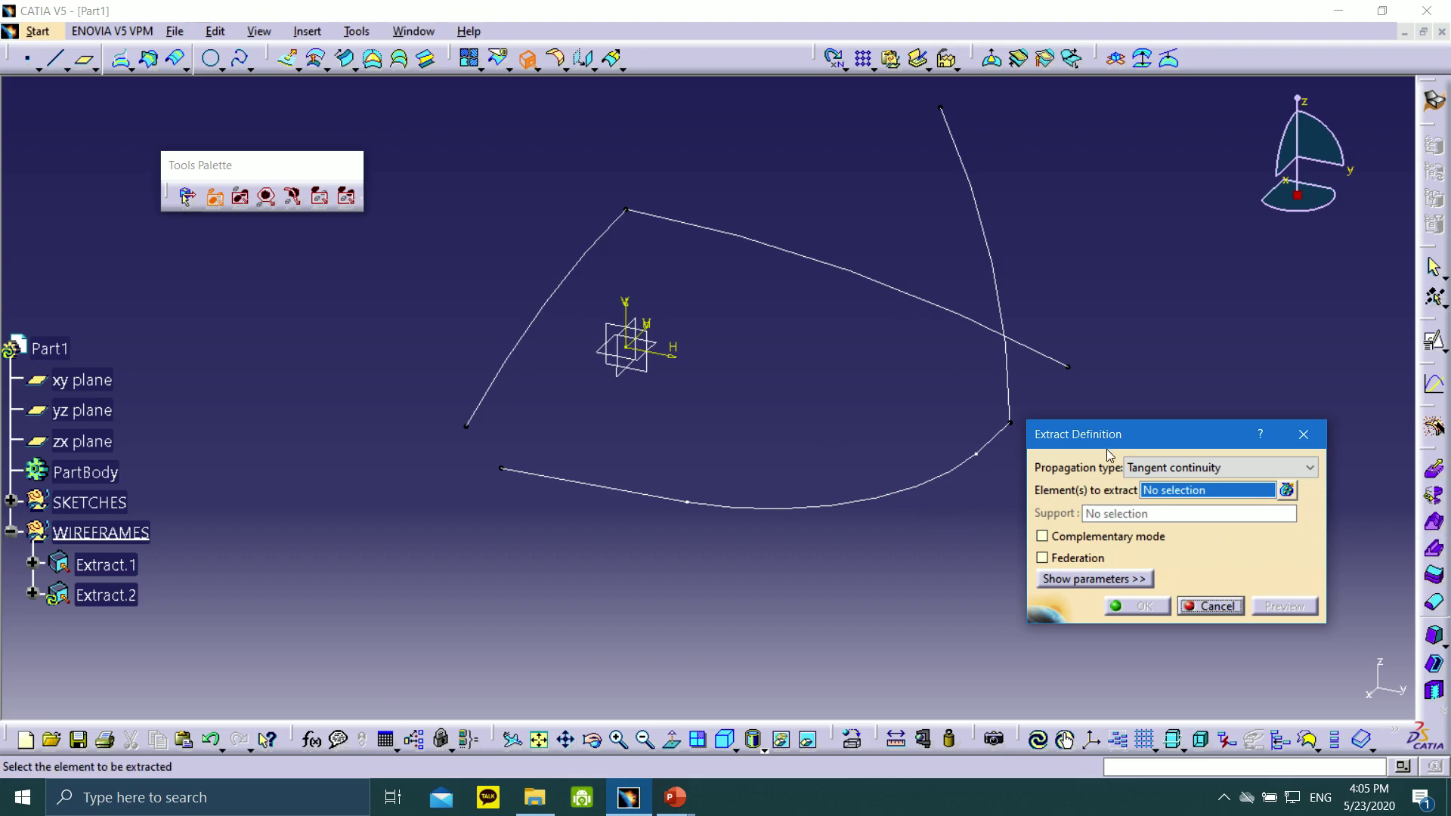
{"action": "left_click", "coordinate": [1212, 468]}
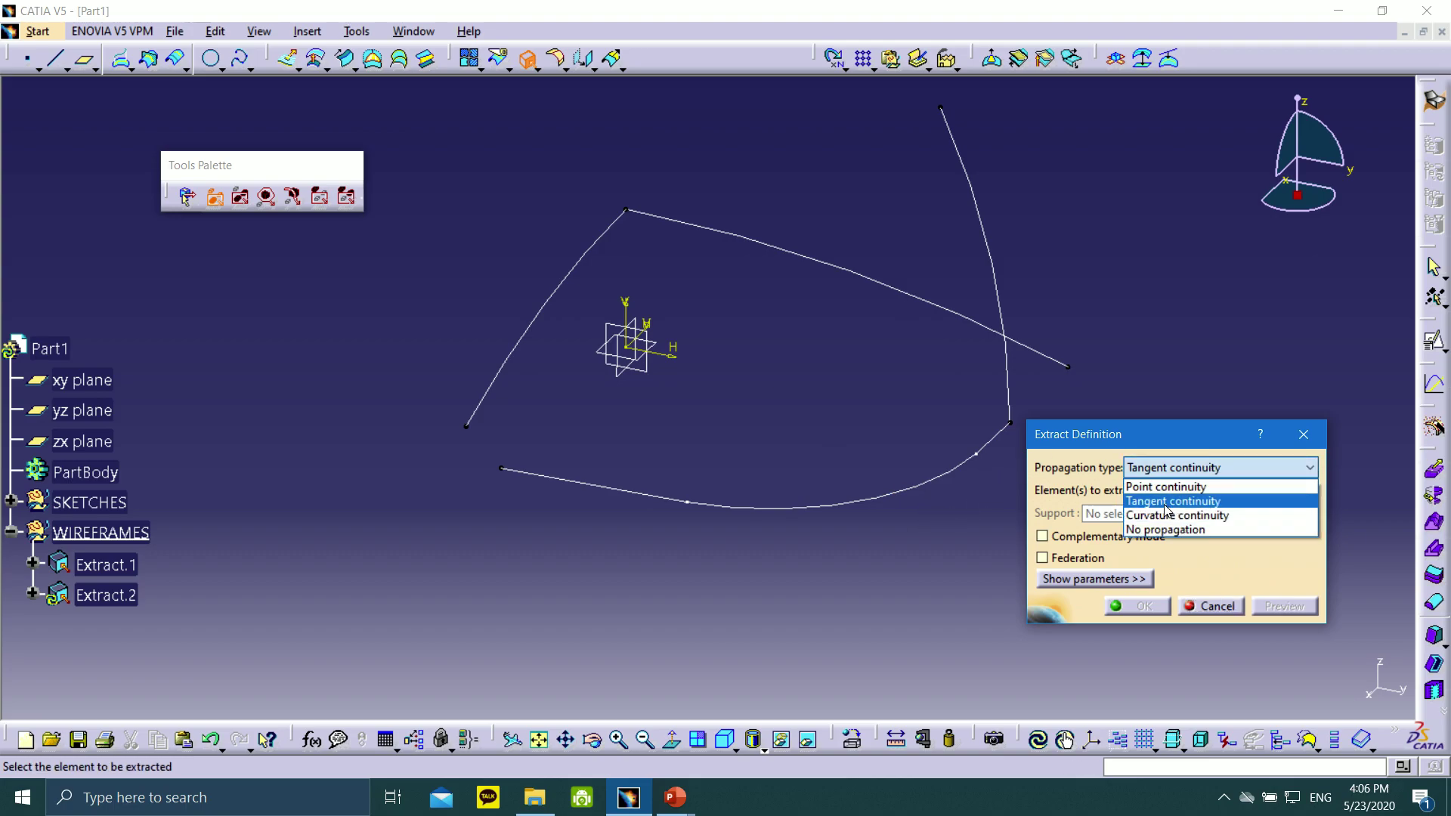
{"action": "left_click", "coordinate": [1161, 501]}
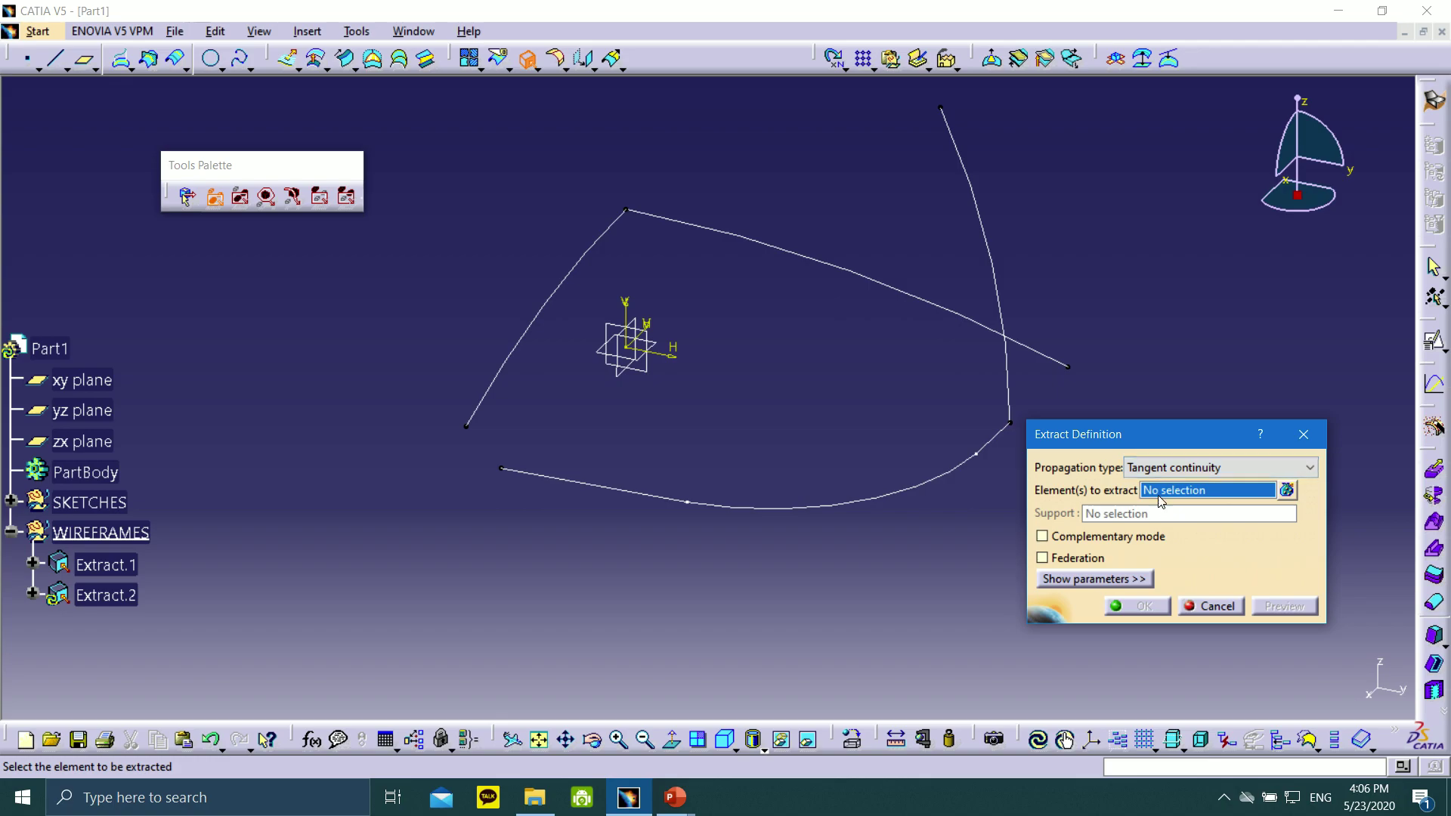
{"action": "left_click", "coordinate": [982, 211]}
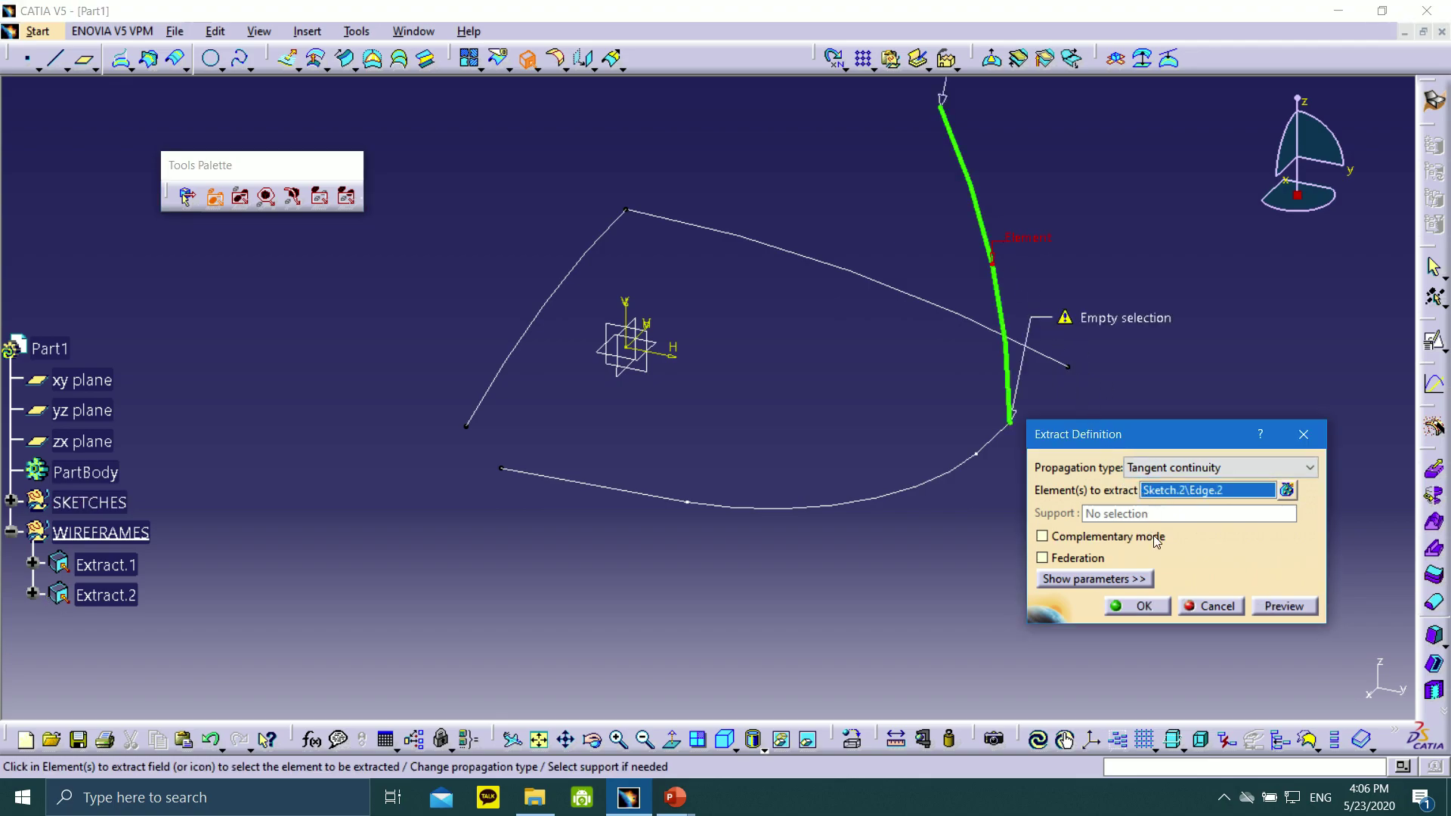
{"action": "left_click", "coordinate": [1168, 605]}
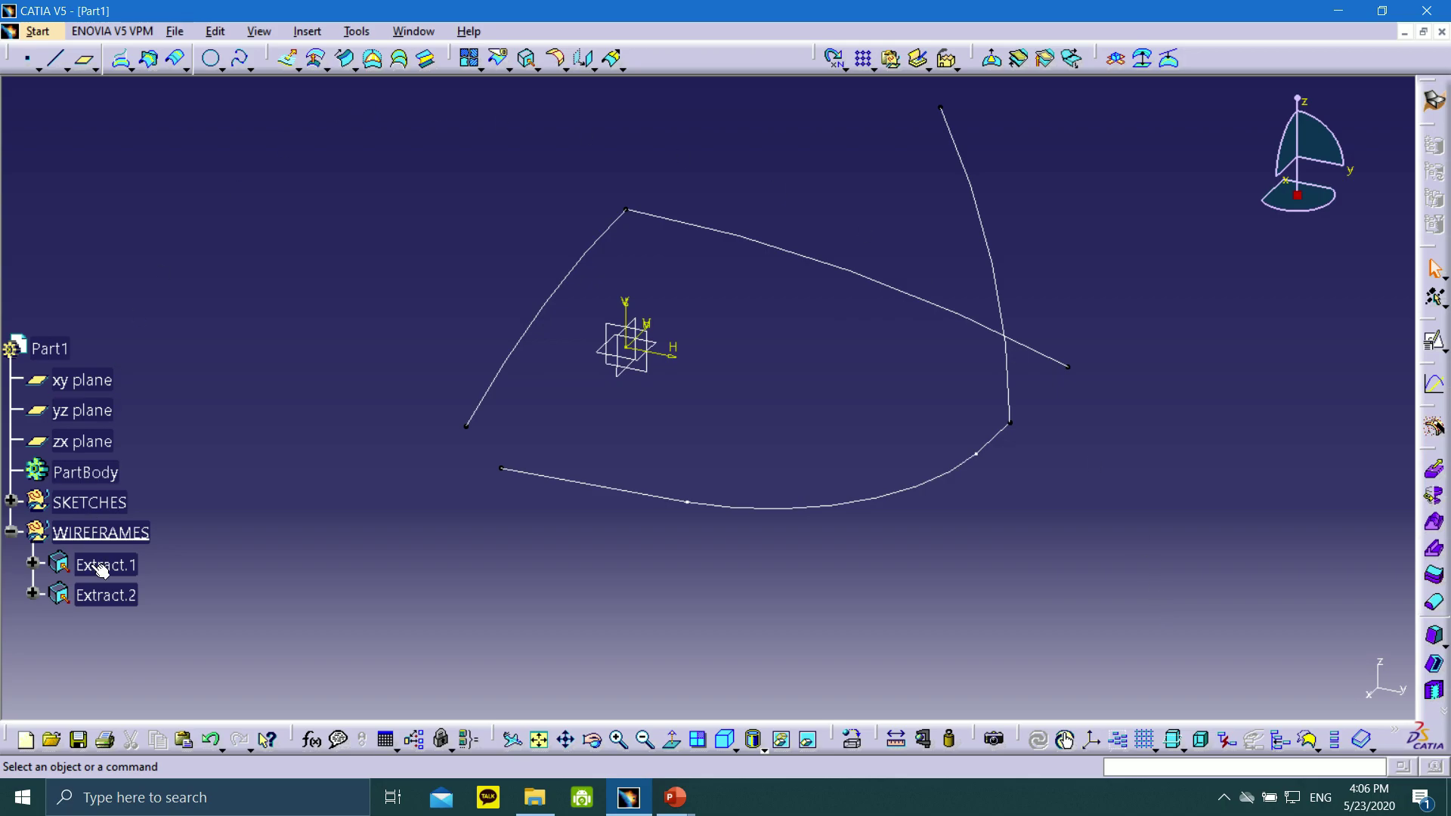
- Extract the Sketch.3 curve into WIREFRAMES with Tangent continuity propagation
{"action": "left_click", "coordinate": [528, 59]}
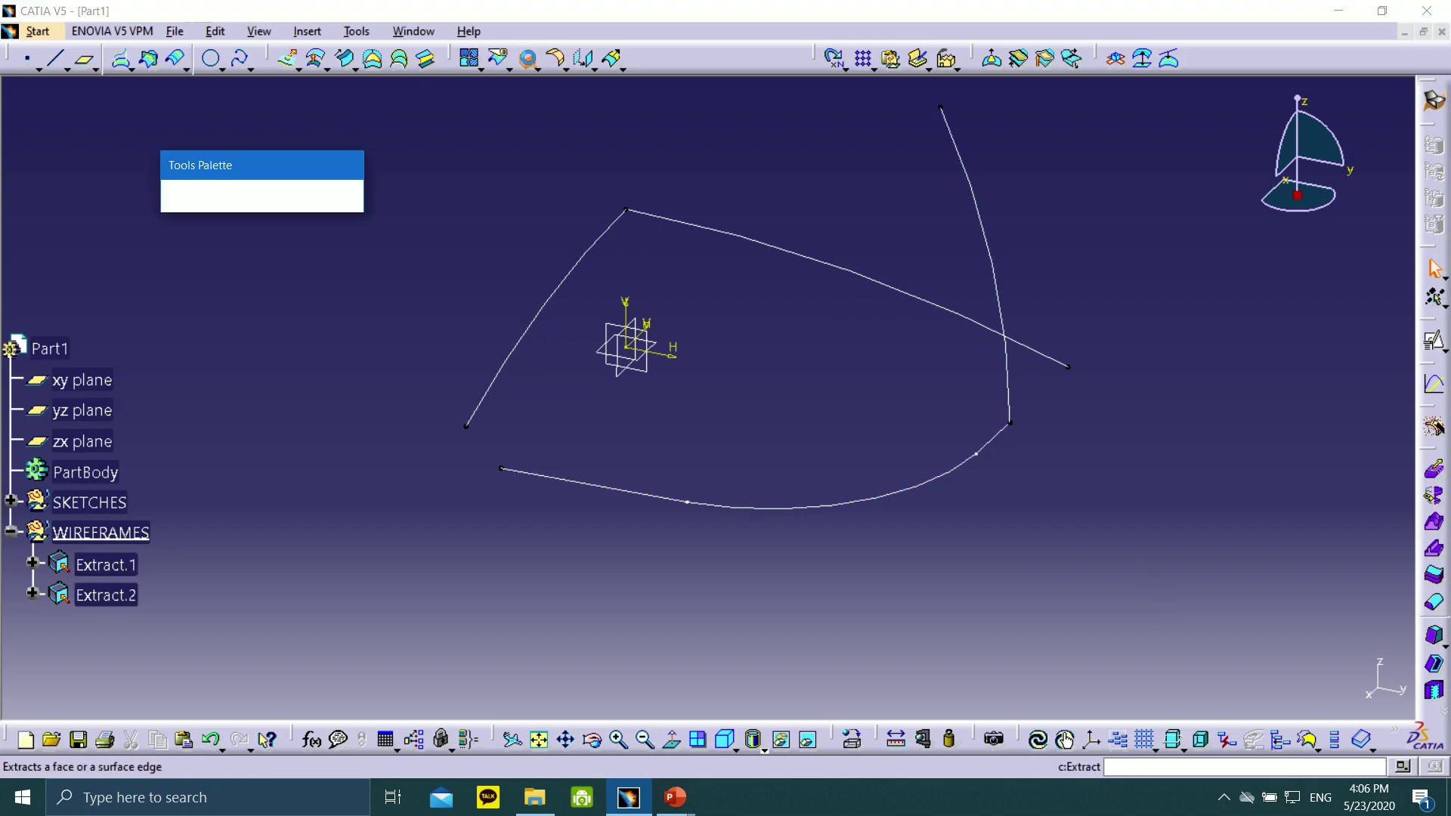
{"action": "left_click", "coordinate": [852, 271]}
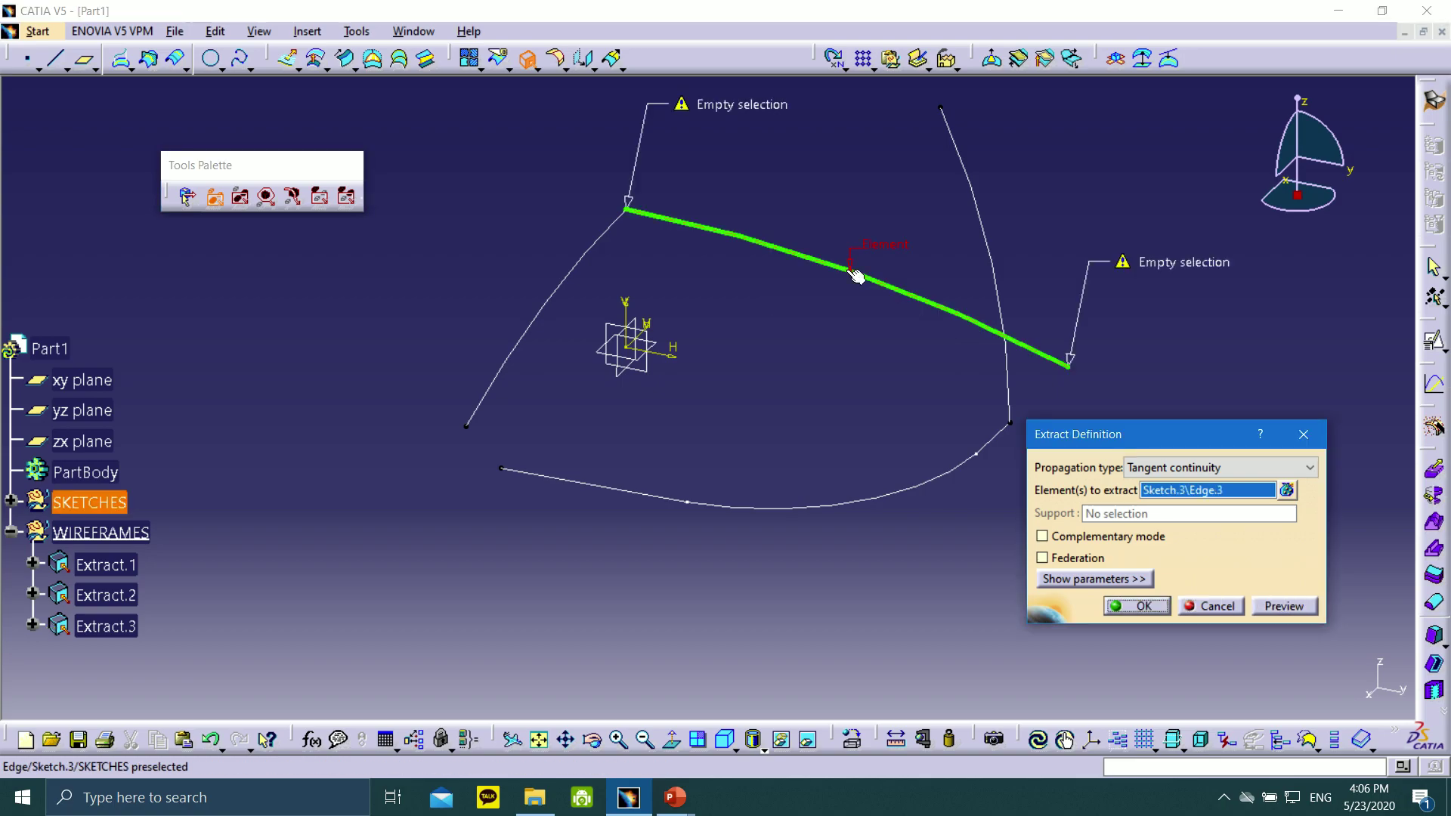
{"action": "left_click", "coordinate": [1142, 606]}
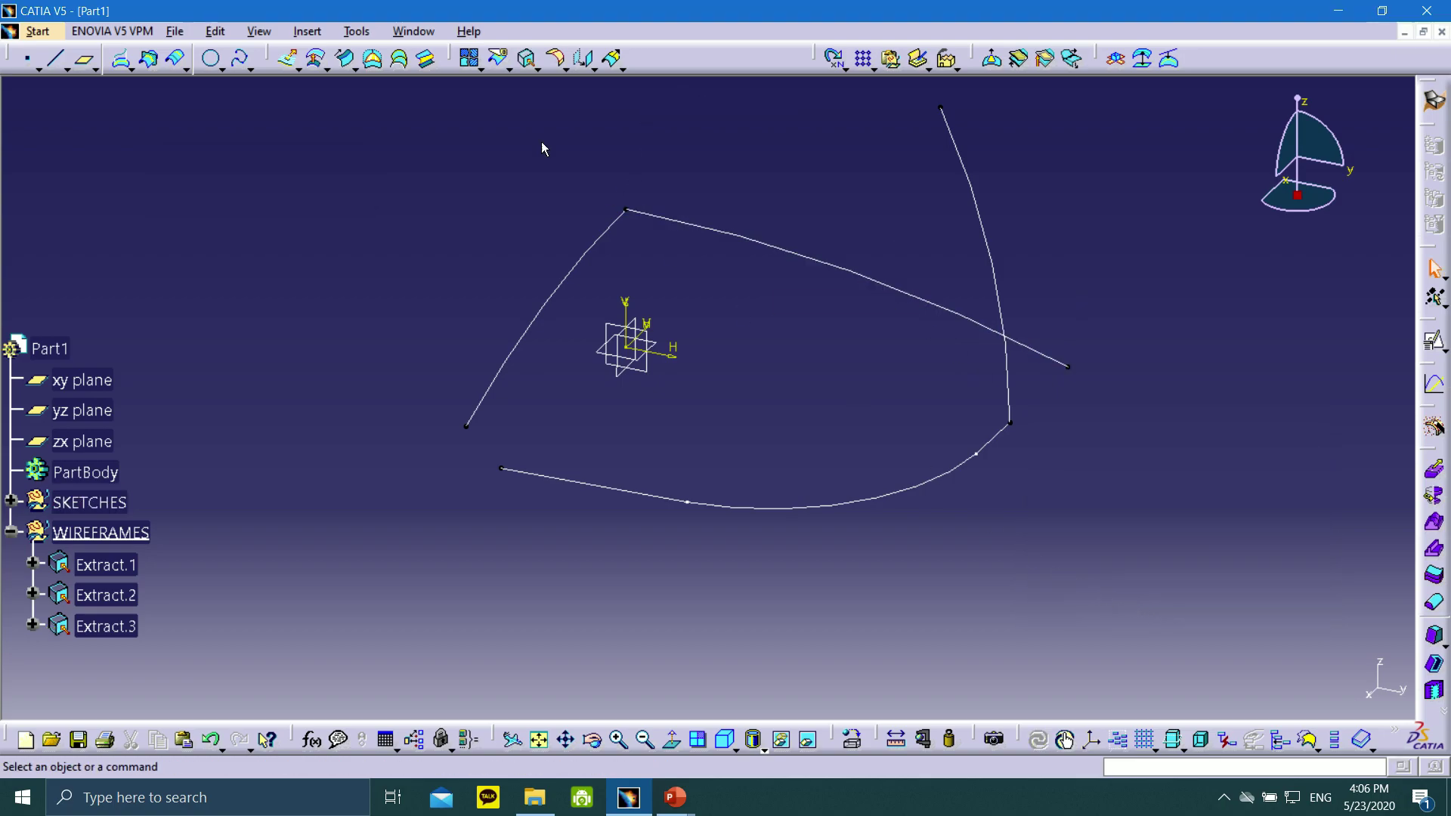
- Extract the Sketch.4 curve into WIREFRAMES with Tangent continuity propagation and end the Extract command
{"action": "left_click", "coordinate": [527, 58]}
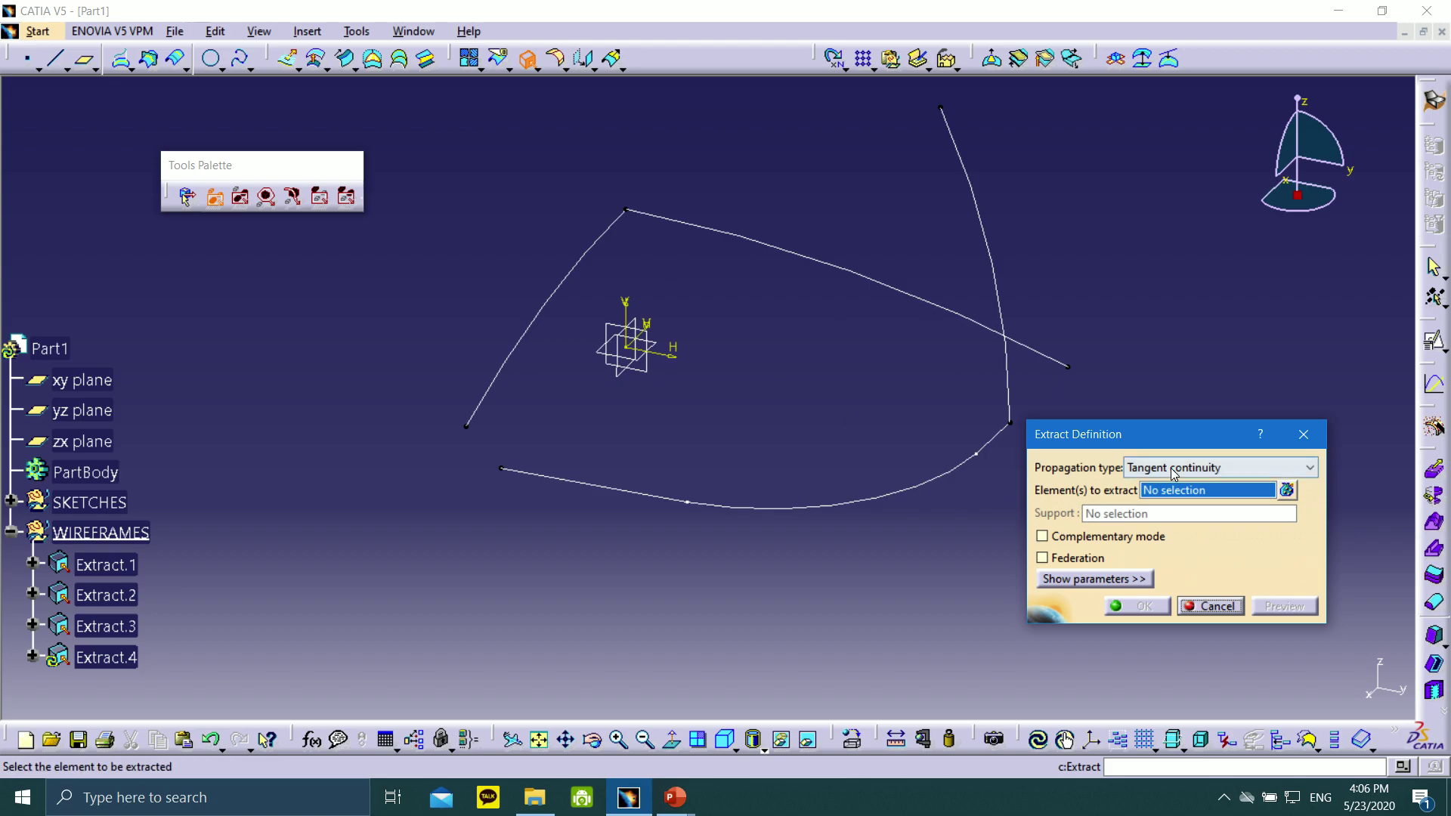
{"action": "left_click", "coordinate": [558, 277]}
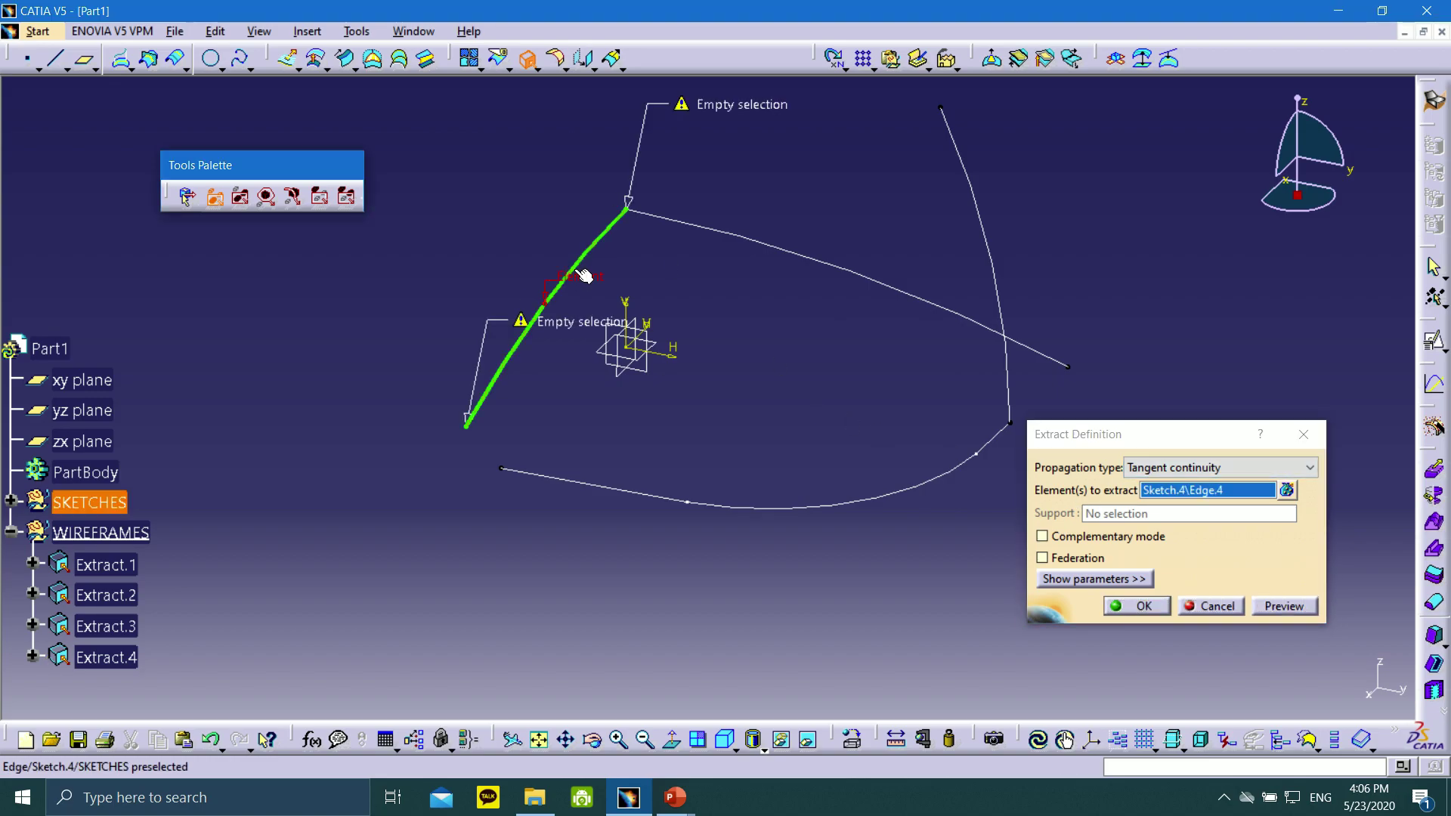
{"action": "left_click", "coordinate": [1135, 606]}
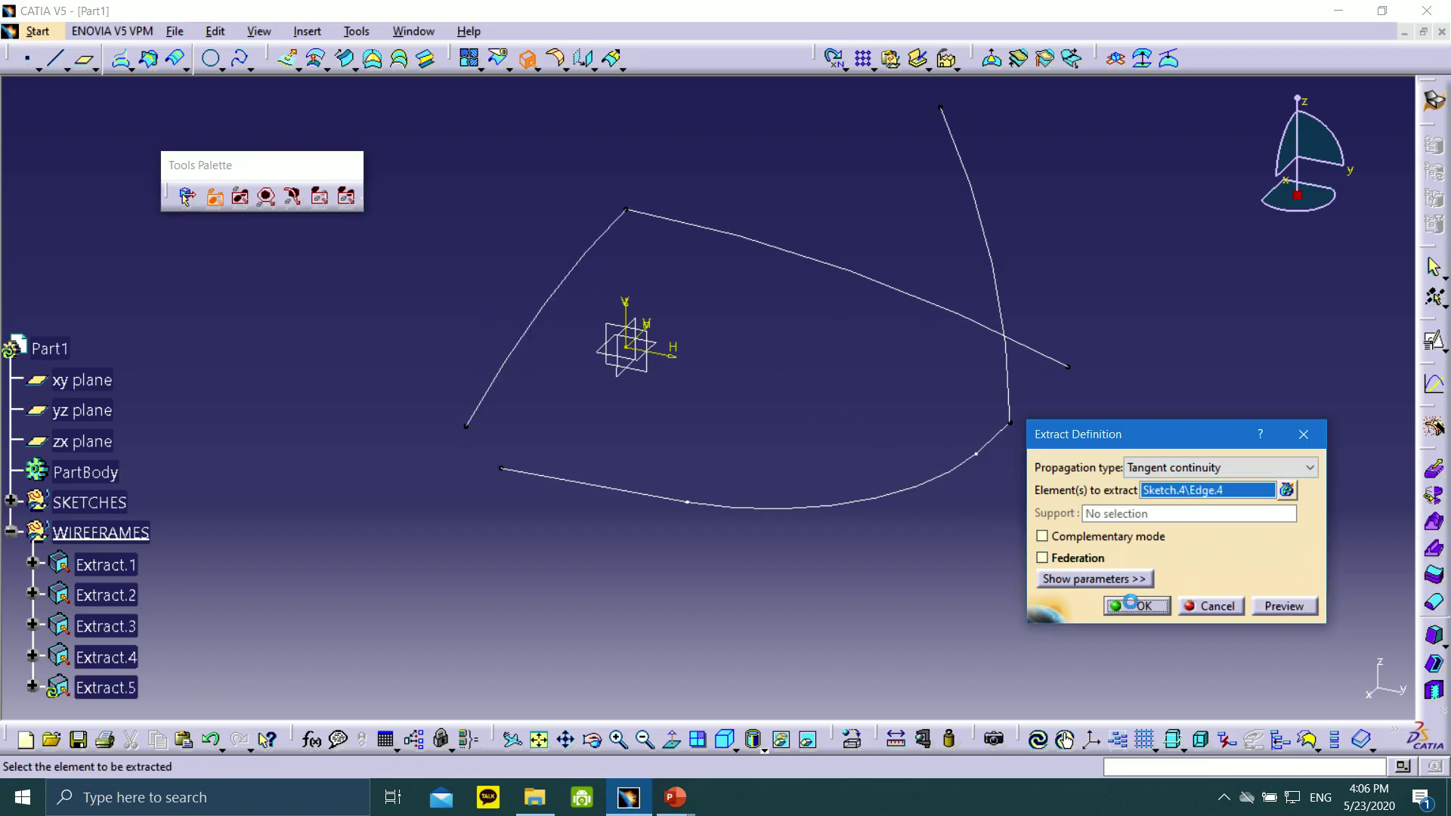
{"action": "left_click", "coordinate": [1234, 607]}
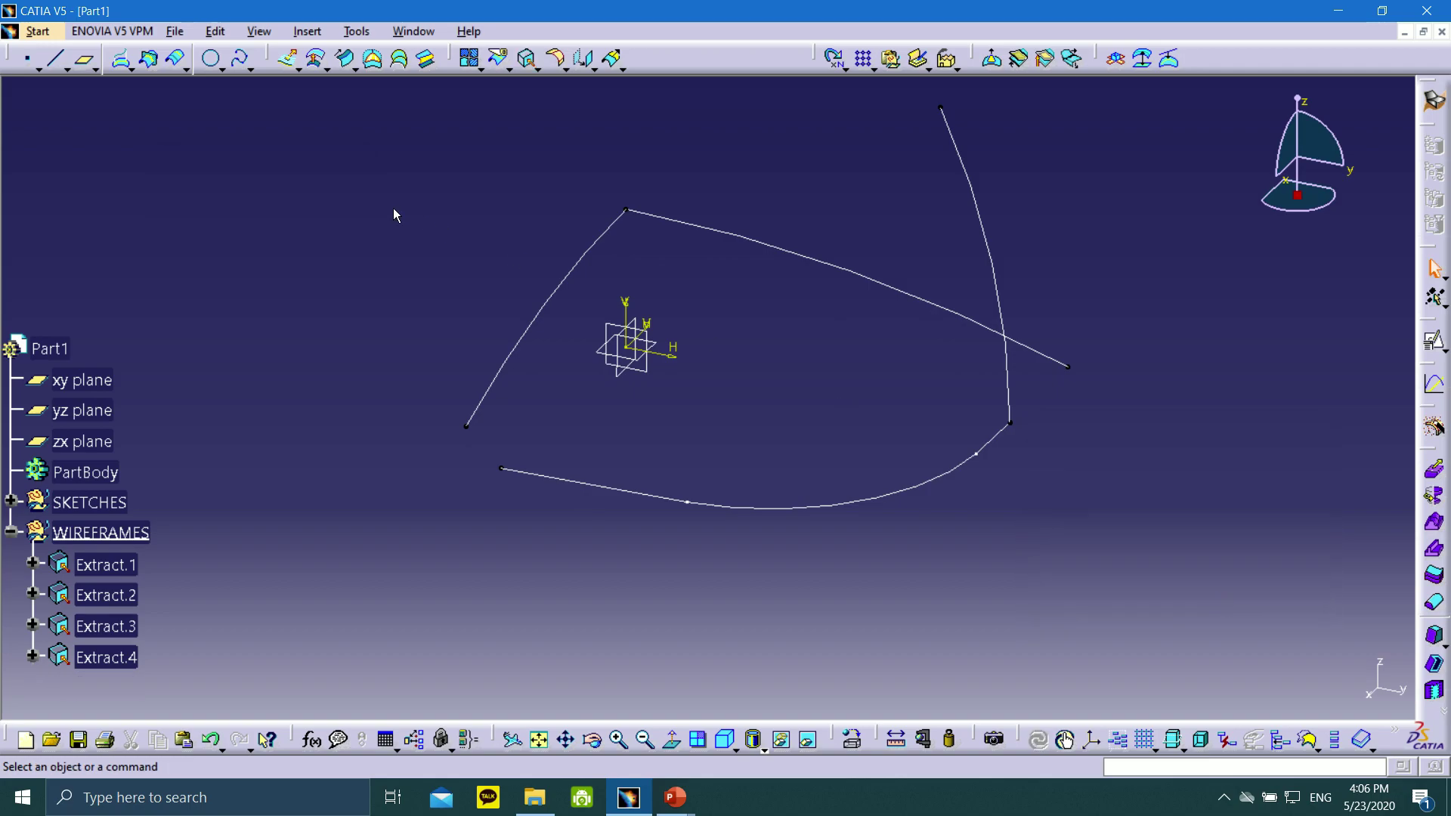
- Switch to the PowerPoint slides and review the Part-3 pages on Extract.3, Extract.4, the SURFACES set and the Sweep.1 settings
{"action": "mouse_move", "coordinate": [675, 798]}
{"action": "left_click", "coordinate": [771, 715]}
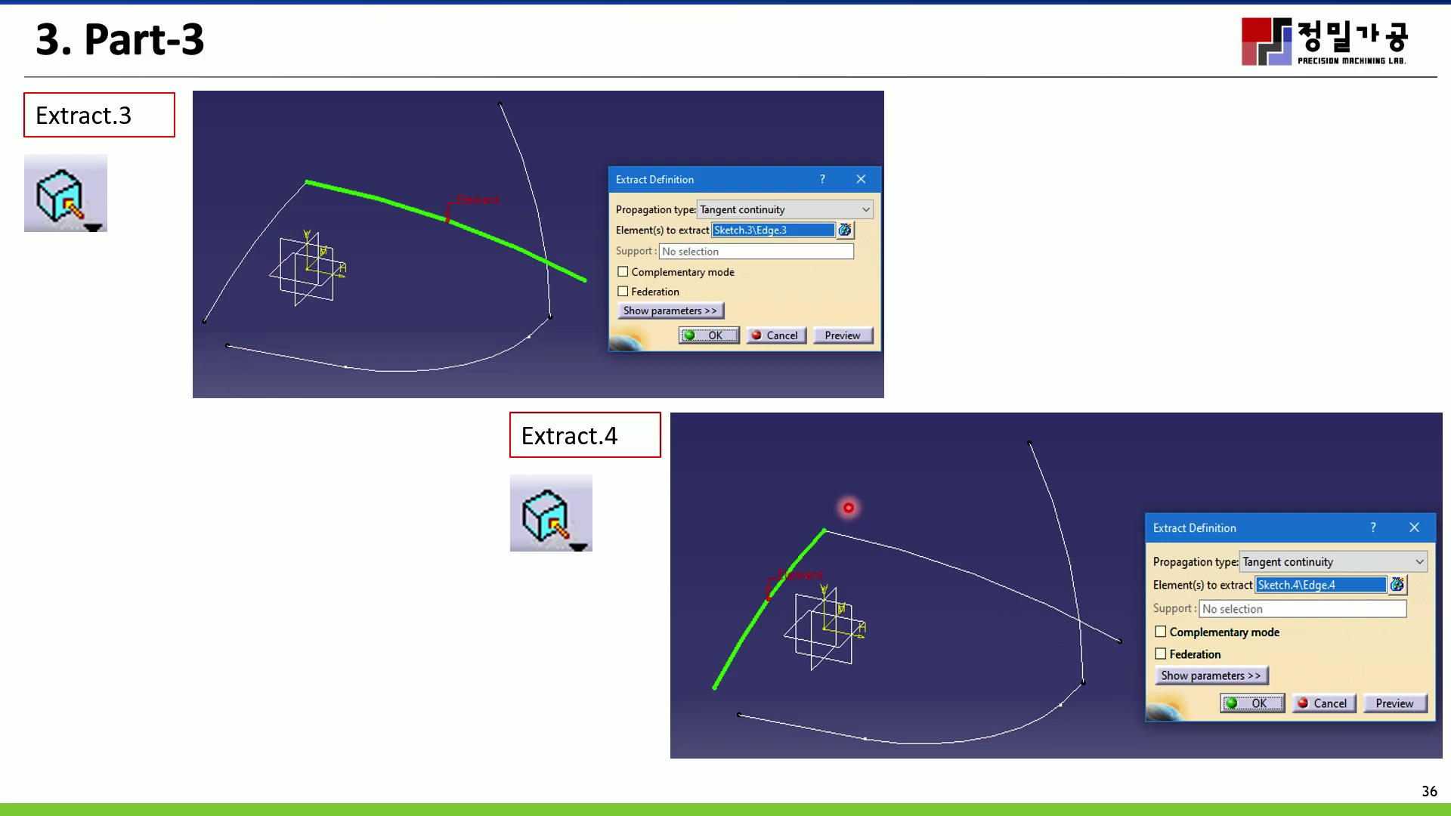
{"action": "mouse_move", "coordinate": [9, 809]}
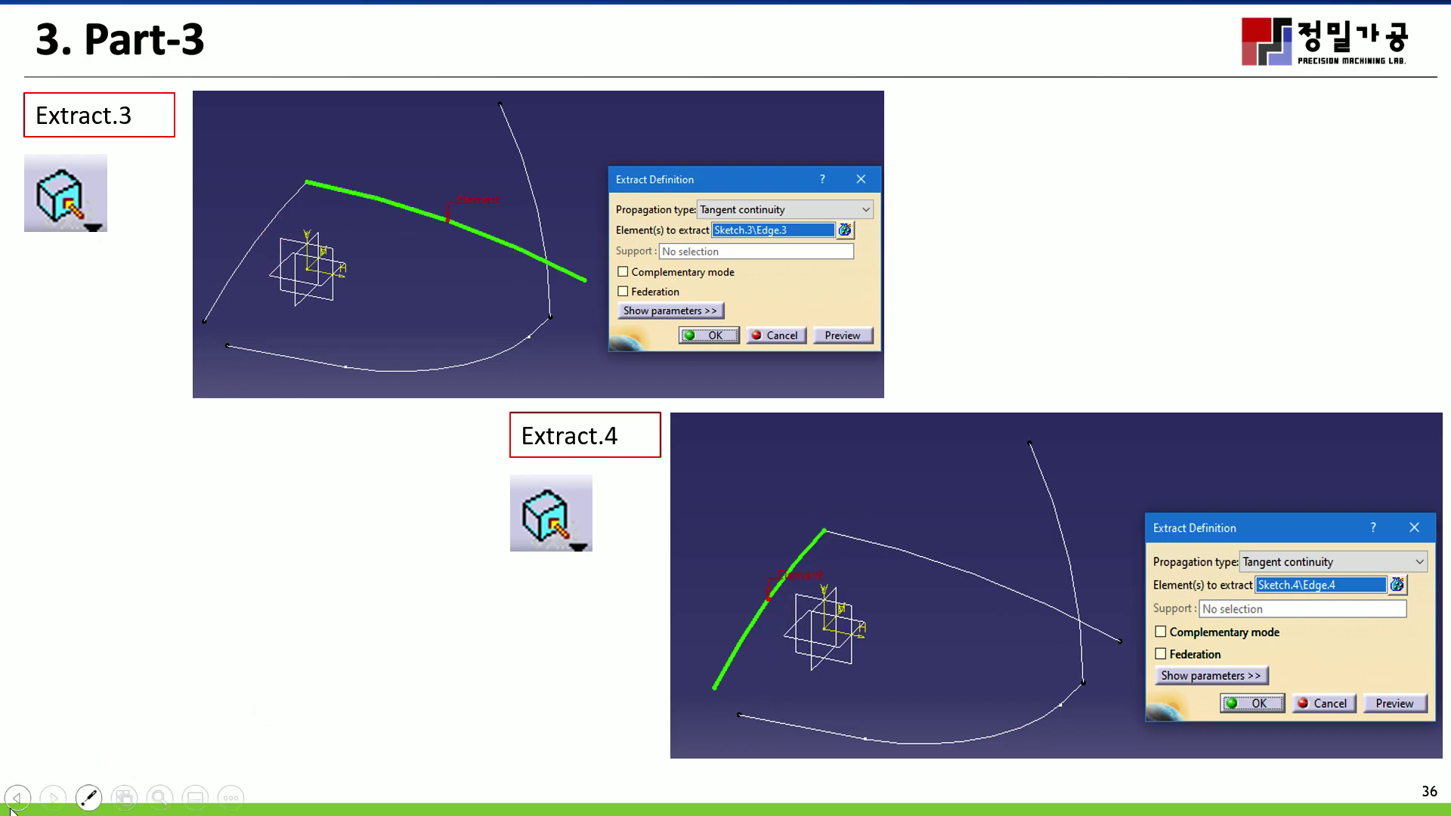
{"action": "left_click", "coordinate": [53, 798]}
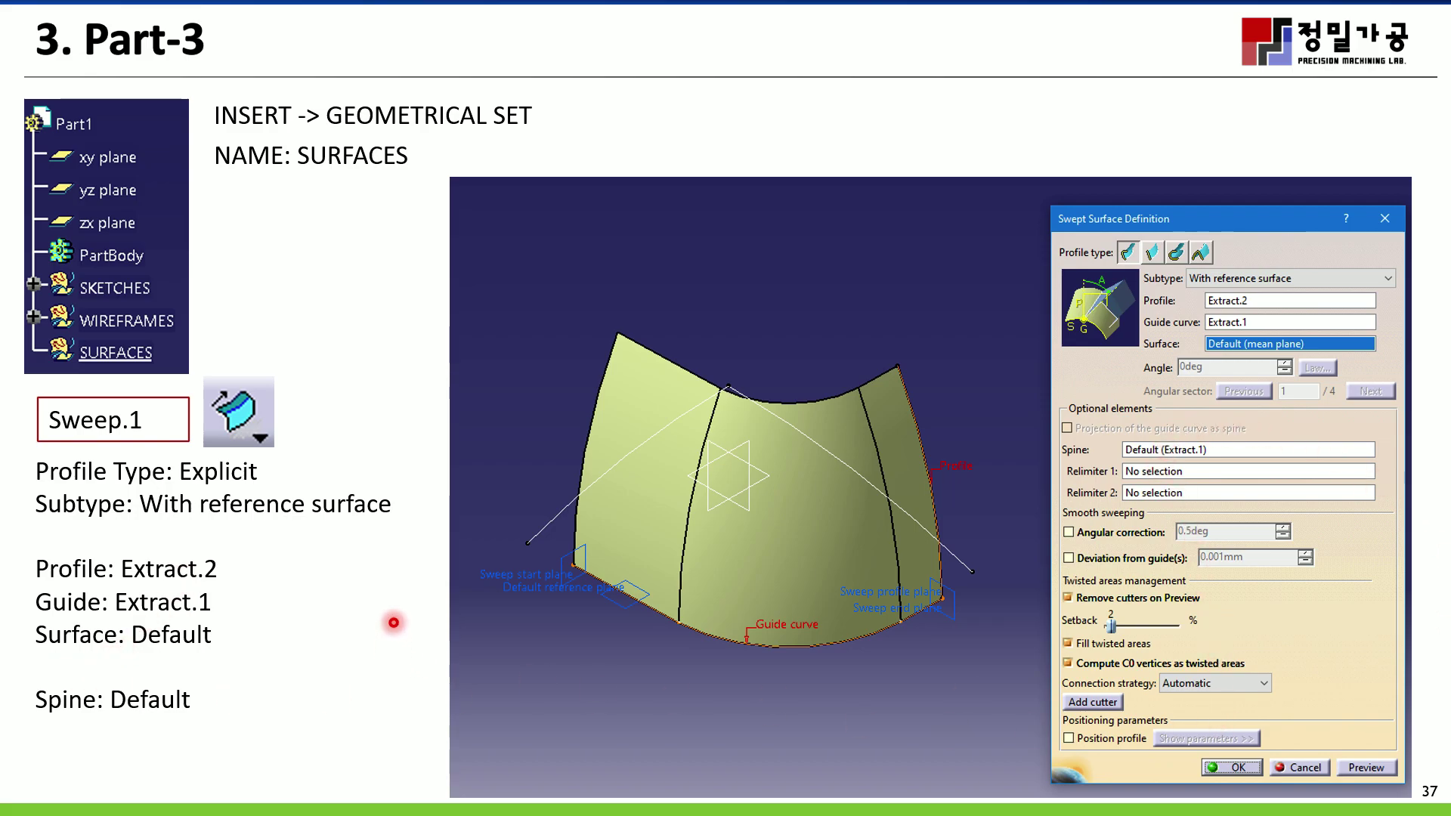
- Switch back to CATIA, insert a geometrical set named SURFACES under Part1 and collapse the WIREFRAMES set
{"action": "key", "text": "super"}
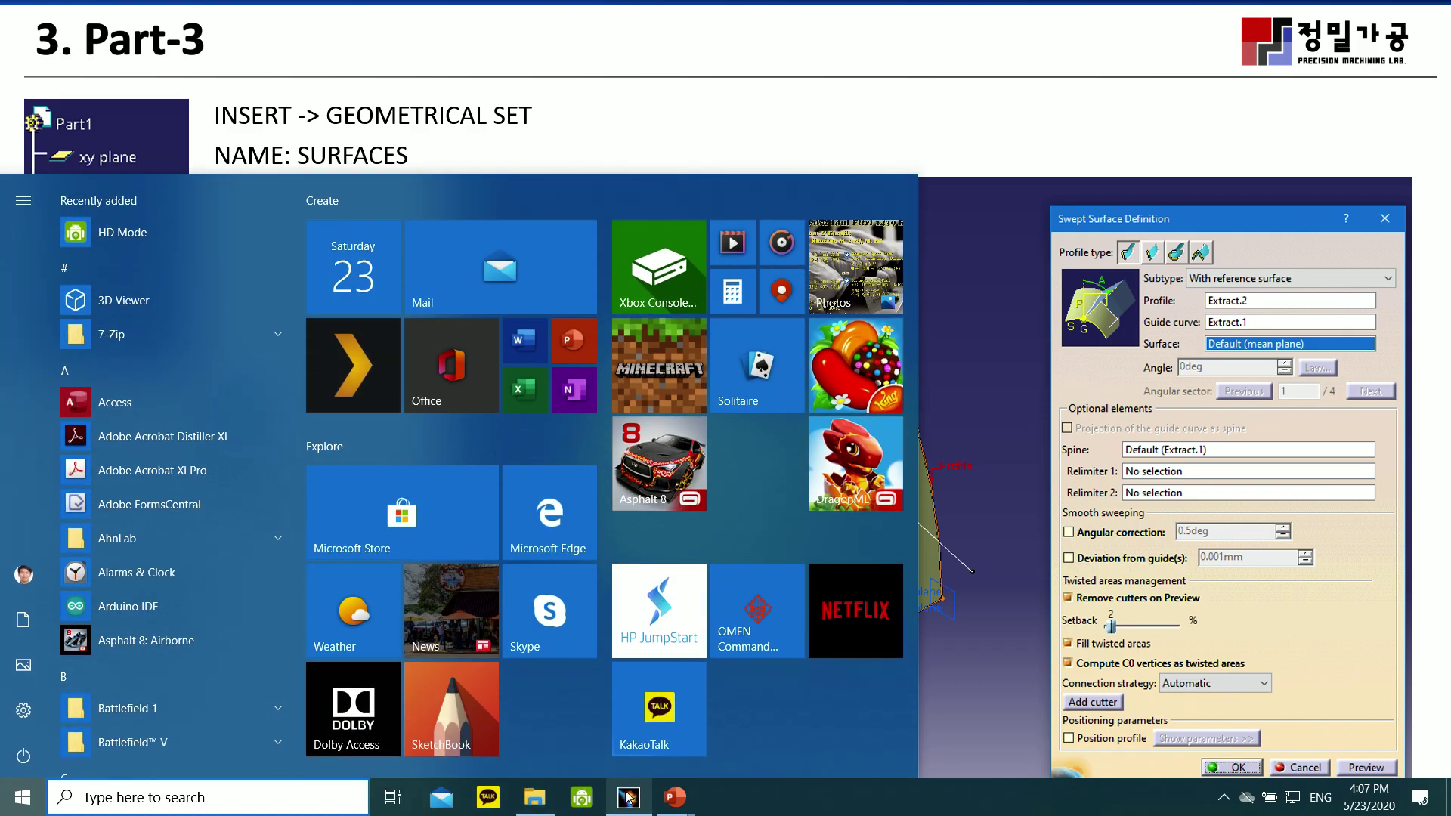
{"action": "left_click", "coordinate": [629, 797]}
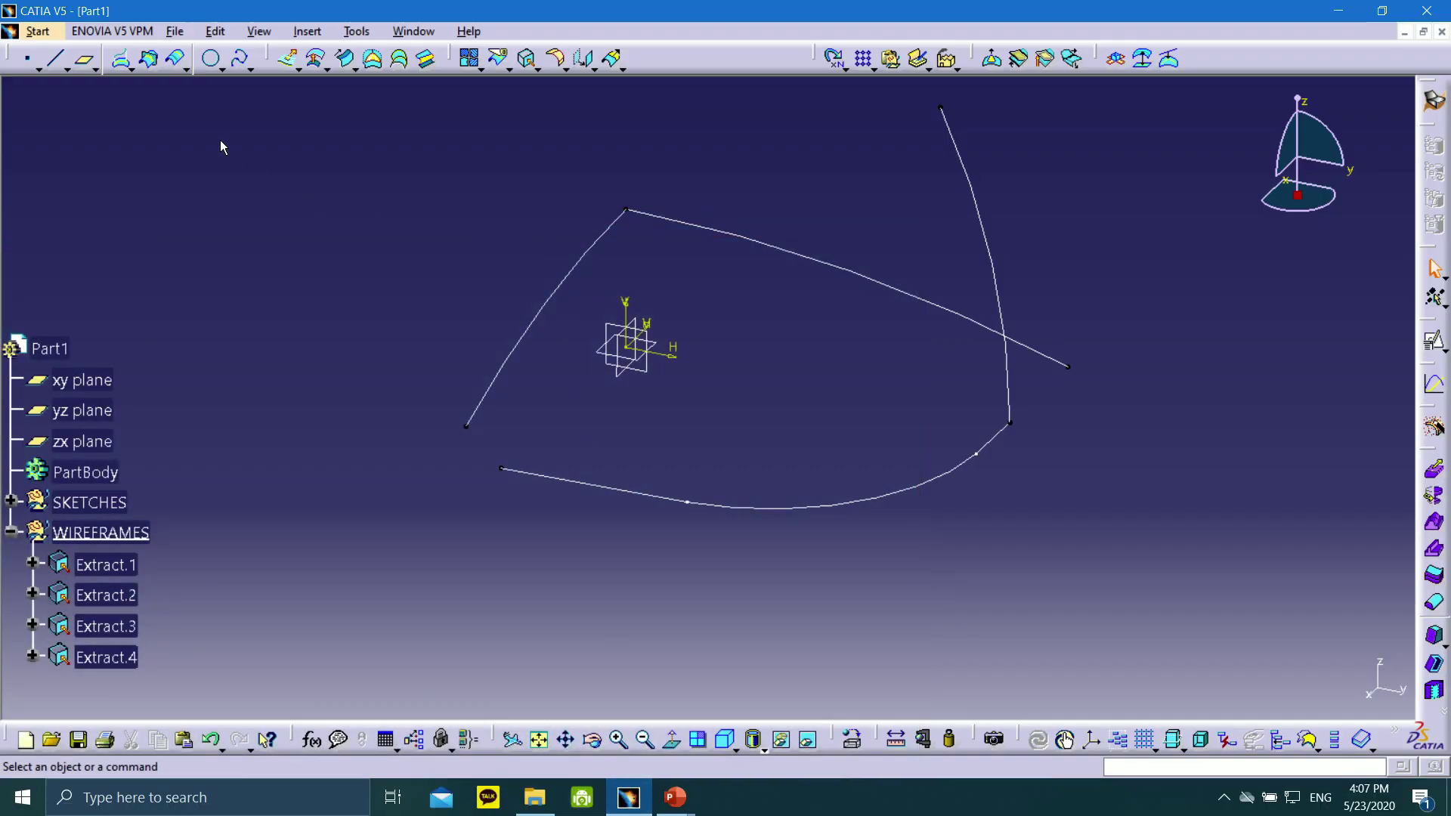
{"action": "left_click", "coordinate": [307, 31]}
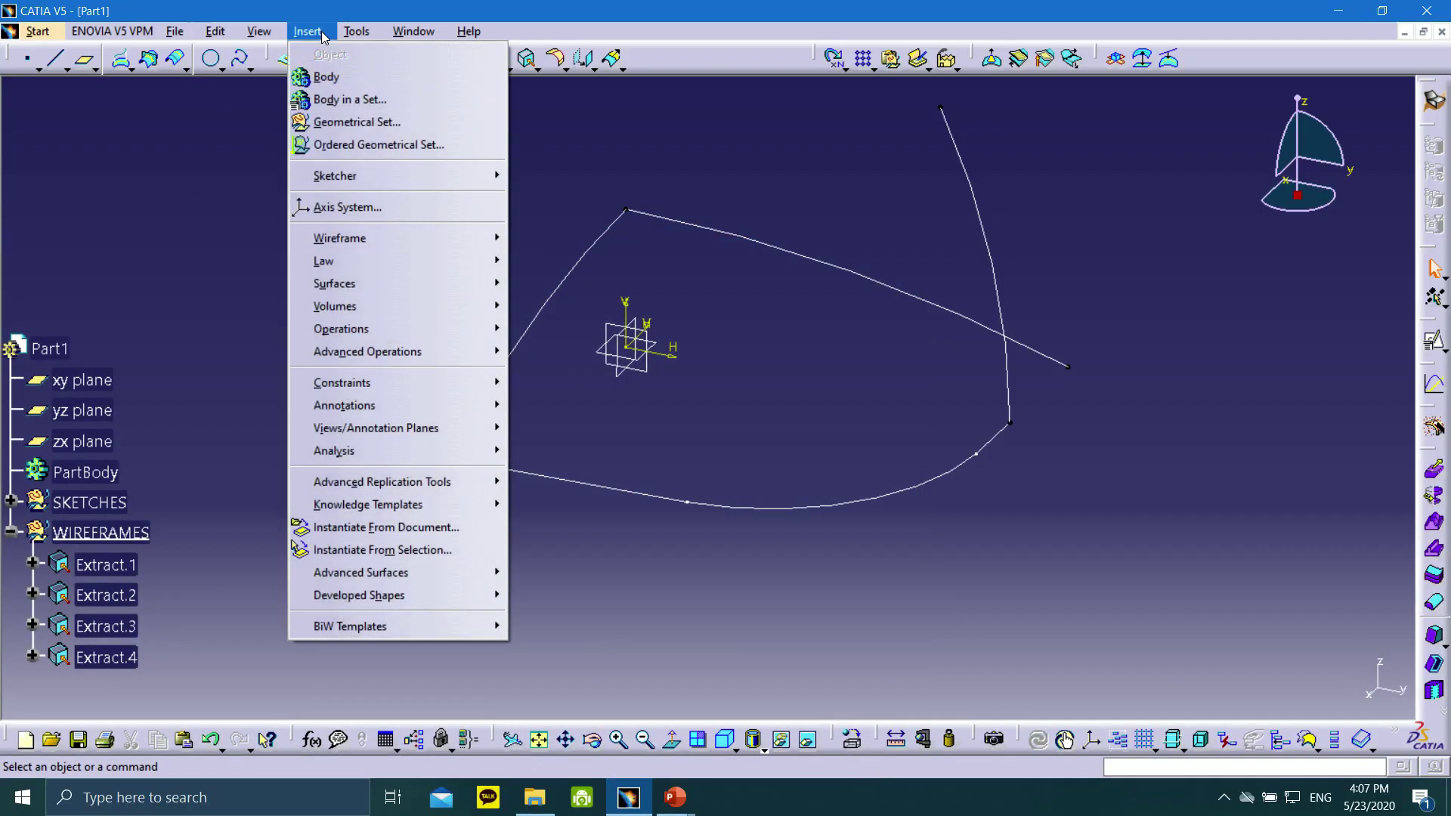
{"action": "left_click", "coordinate": [319, 121]}
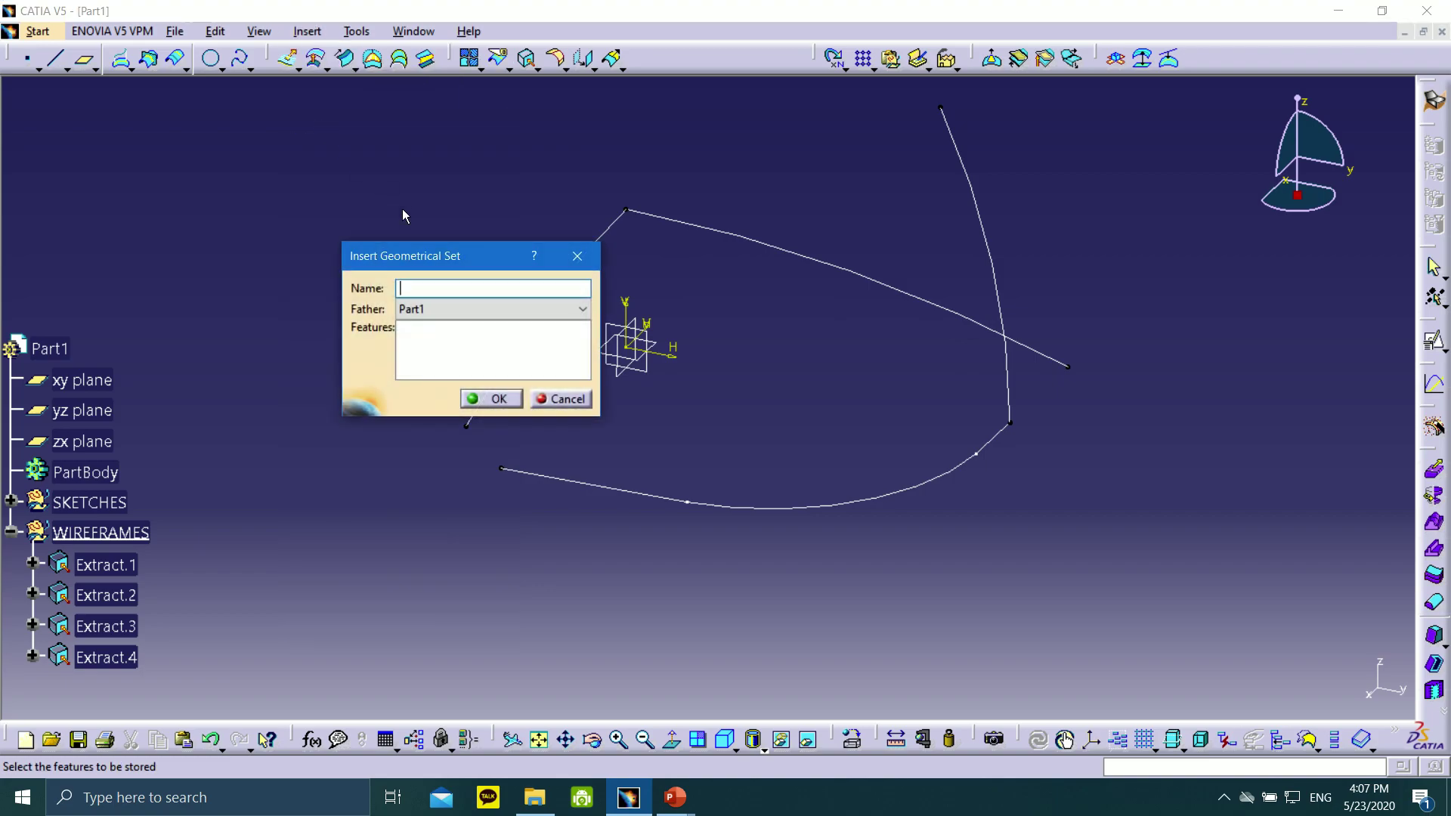
{"action": "type", "text": "SURFACES"}
{"action": "left_click", "coordinate": [499, 399]}
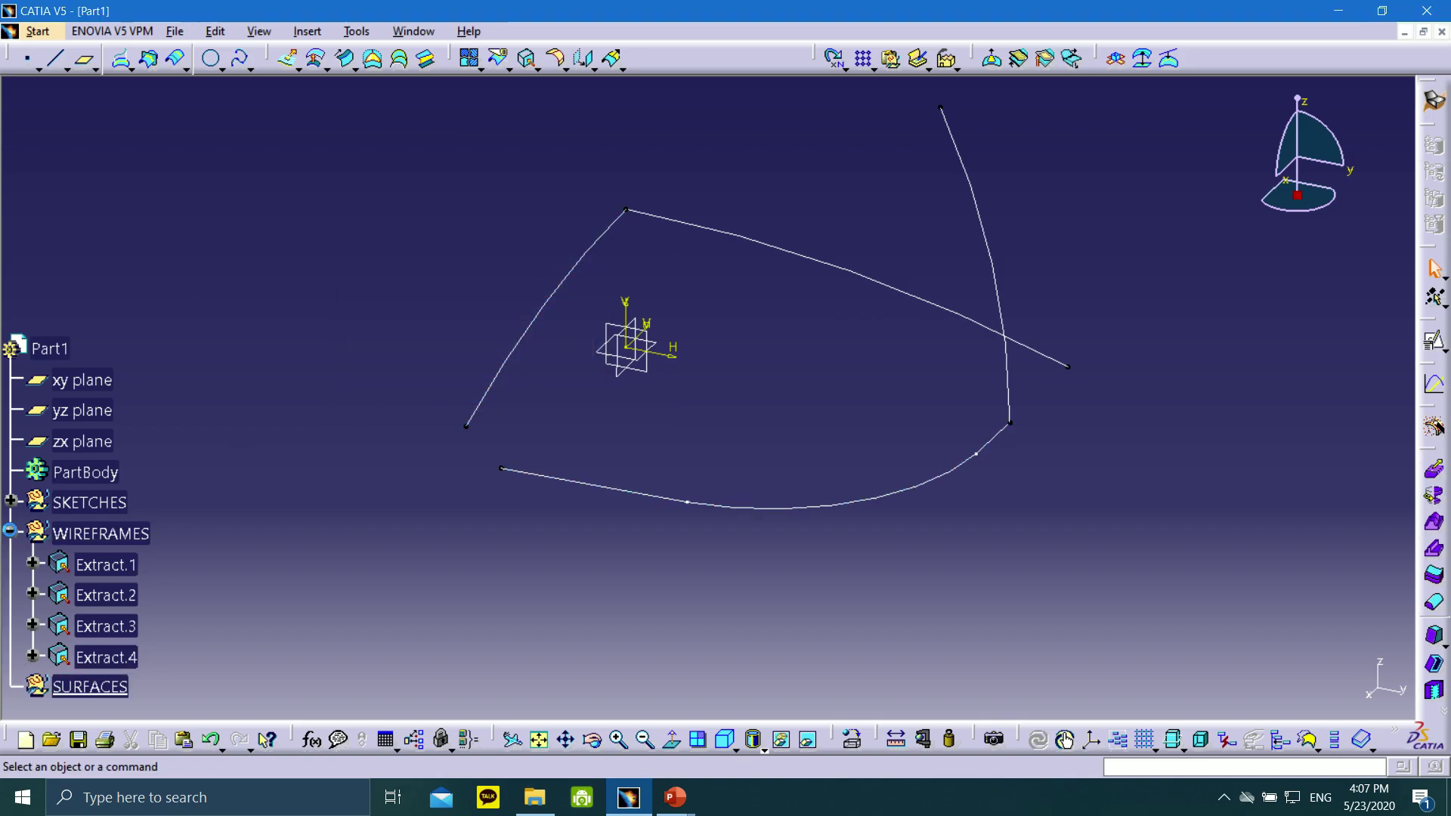
{"action": "left_click", "coordinate": [9, 529]}
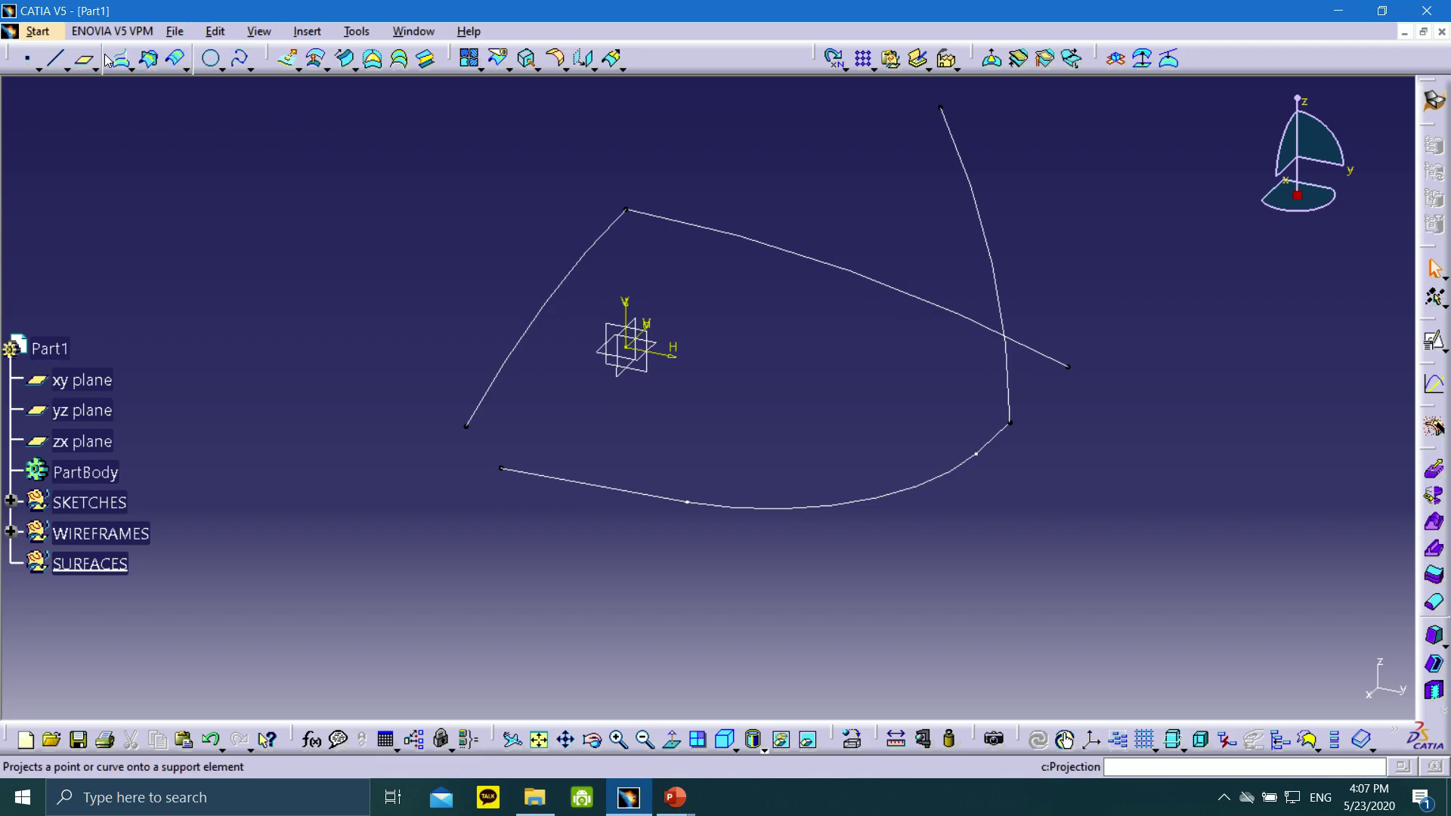
- Start a Sweep with the Explicit profile type and the subtype With reference surface
{"action": "left_click", "coordinate": [345, 58]}
{"action": "middle_click_drag", "start_coordinate": [1015, 213], "coordinate": [926, 216]}
{"action": "left_click", "coordinate": [1122, 129]}
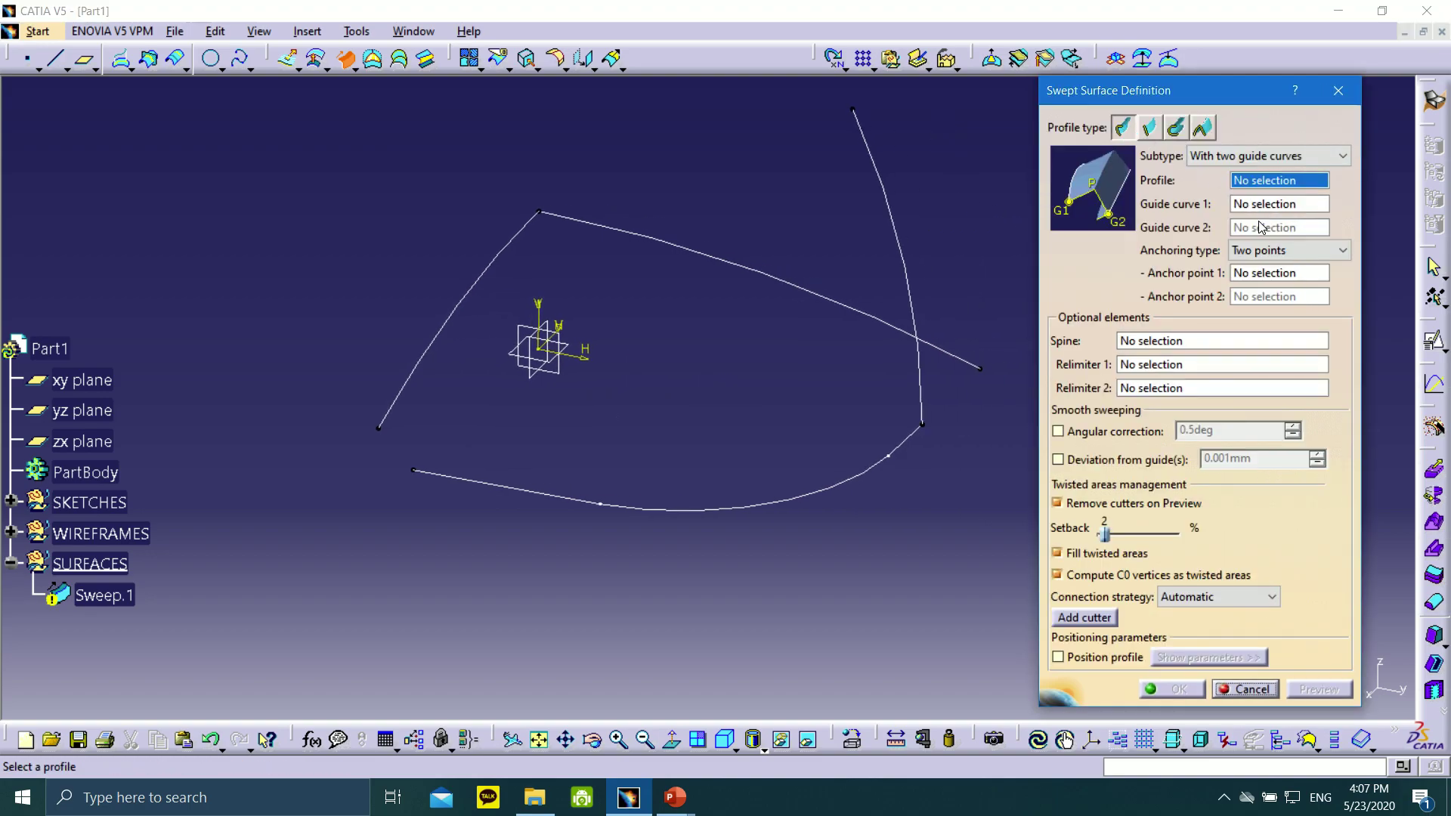
{"action": "left_click", "coordinate": [1207, 153]}
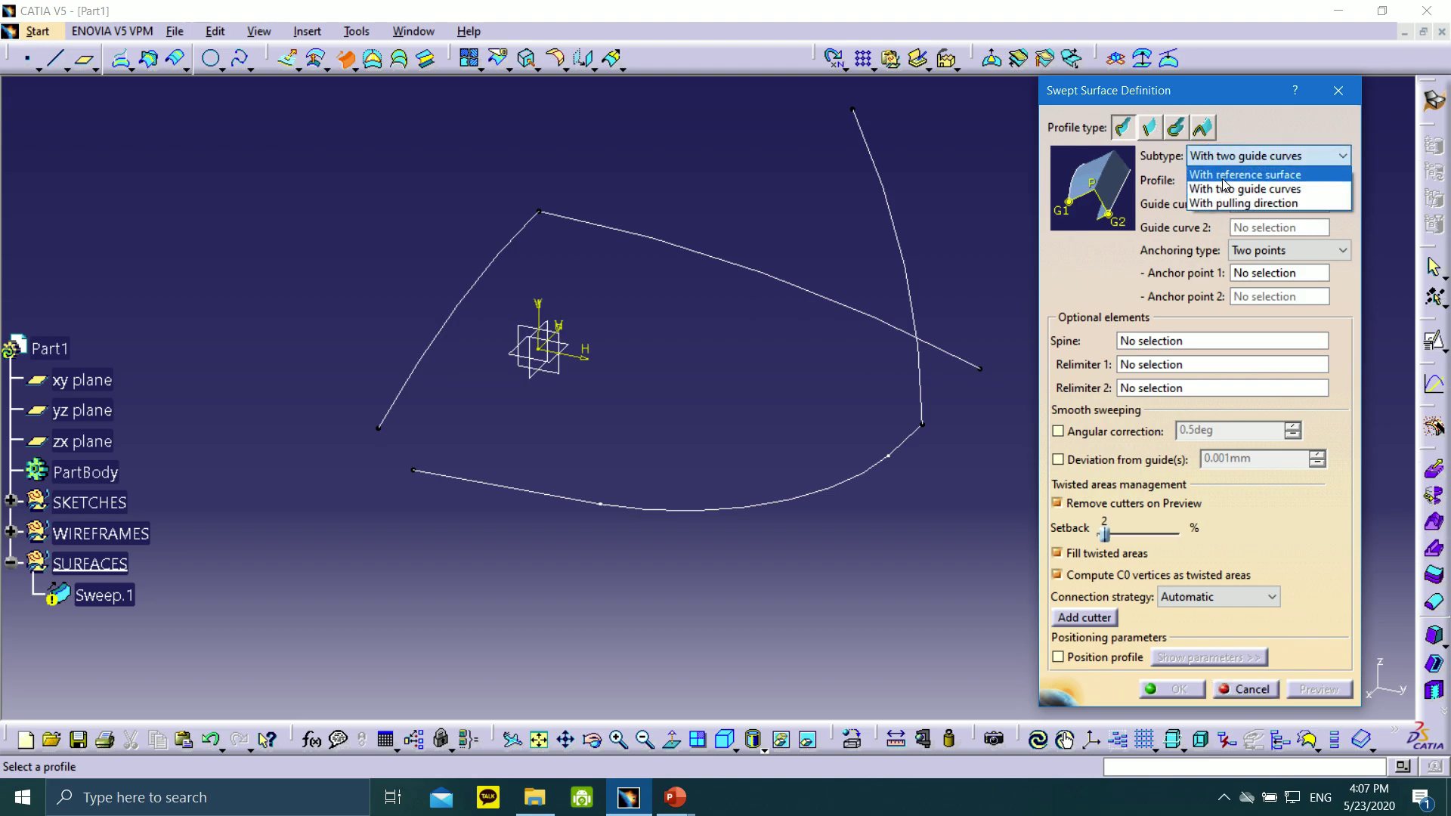
{"action": "left_click", "coordinate": [1224, 175]}
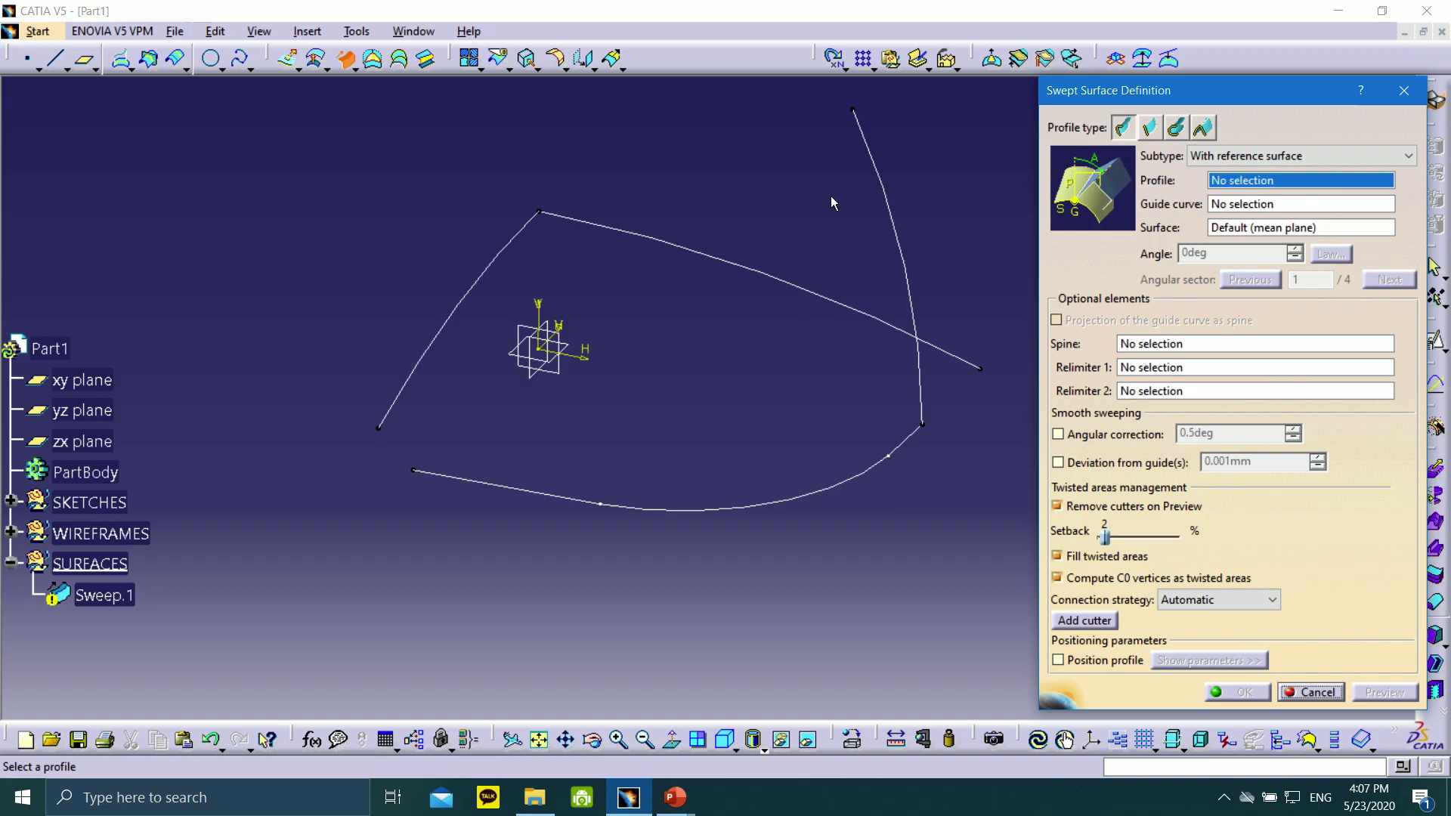
- Assign Extract.2 as the sweep's profile and Extract.1 as its guide curve
{"action": "left_click", "coordinate": [11, 533]}
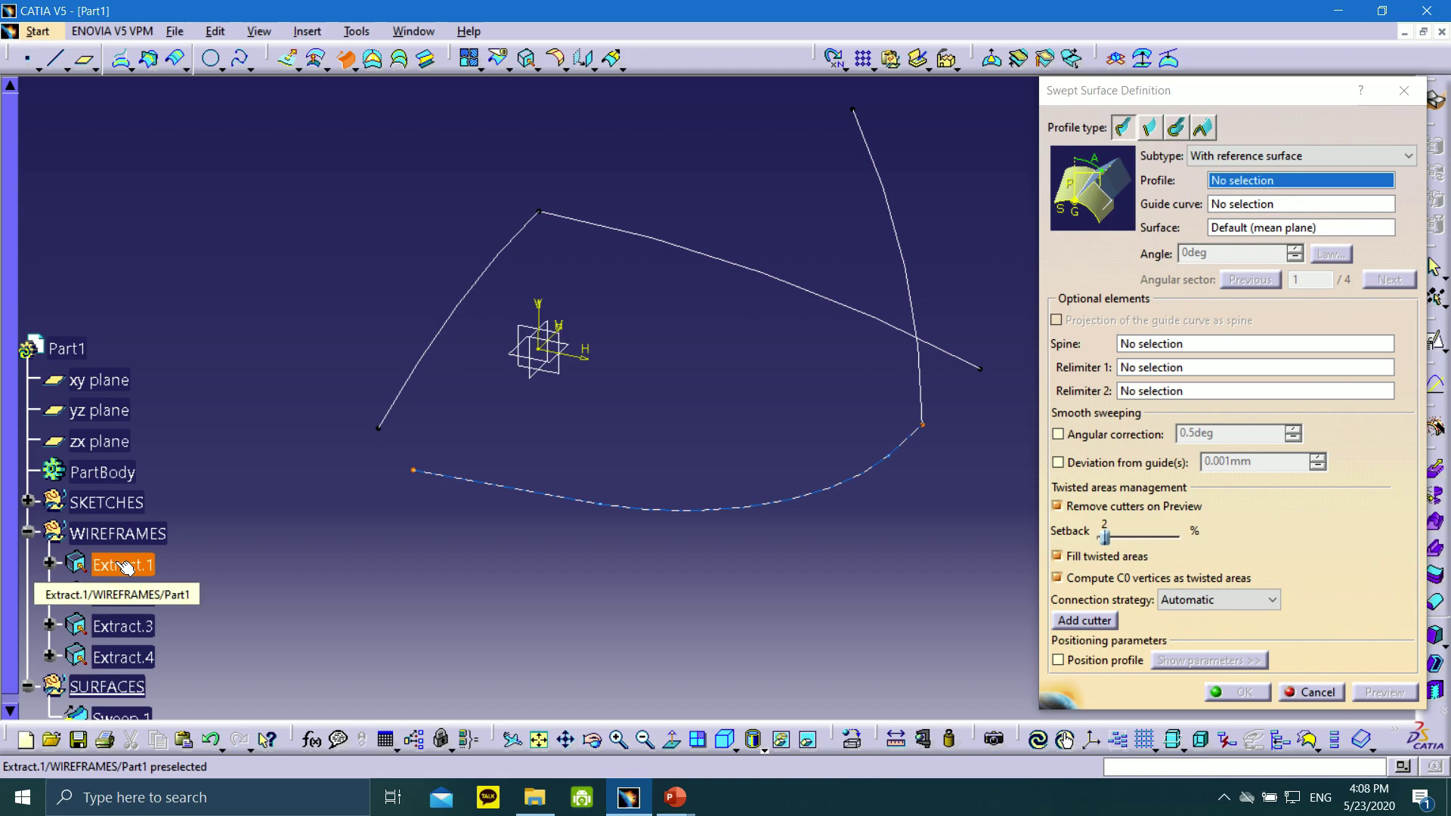
{"action": "left_click", "coordinate": [144, 599]}
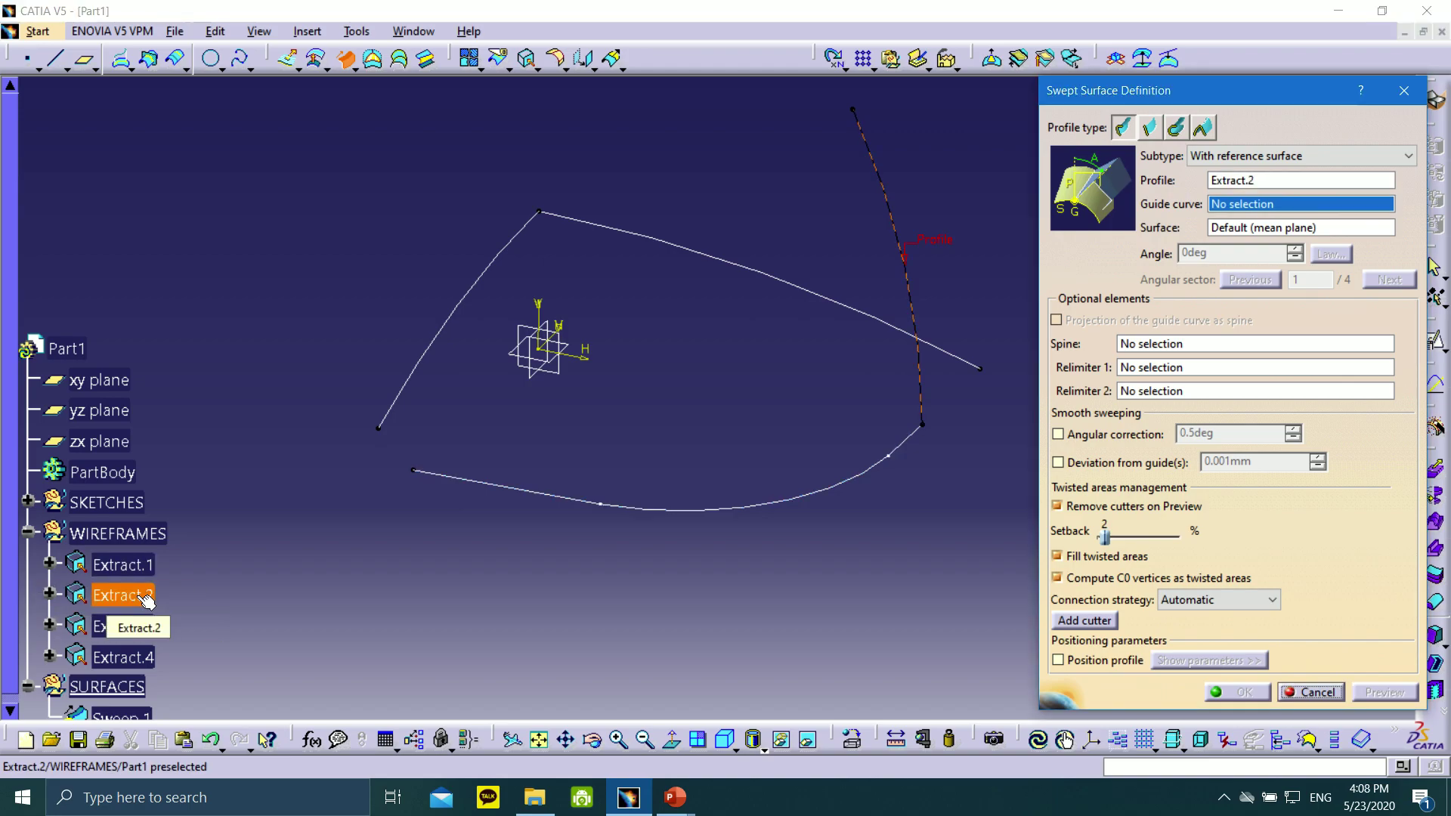
{"action": "left_click", "coordinate": [144, 627]}
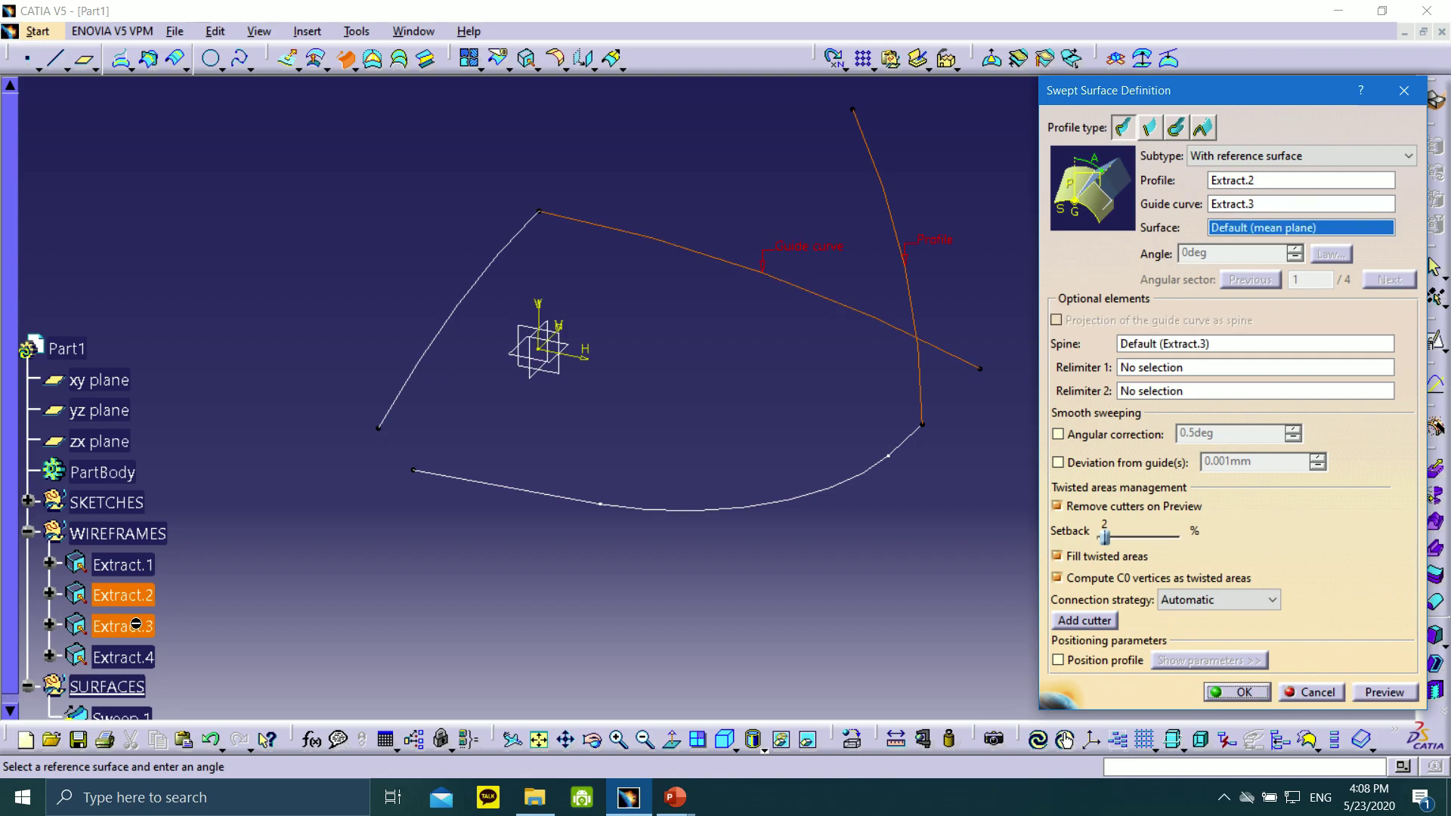
{"action": "left_click", "coordinate": [1225, 207]}
{"action": "left_click", "coordinate": [123, 566]}
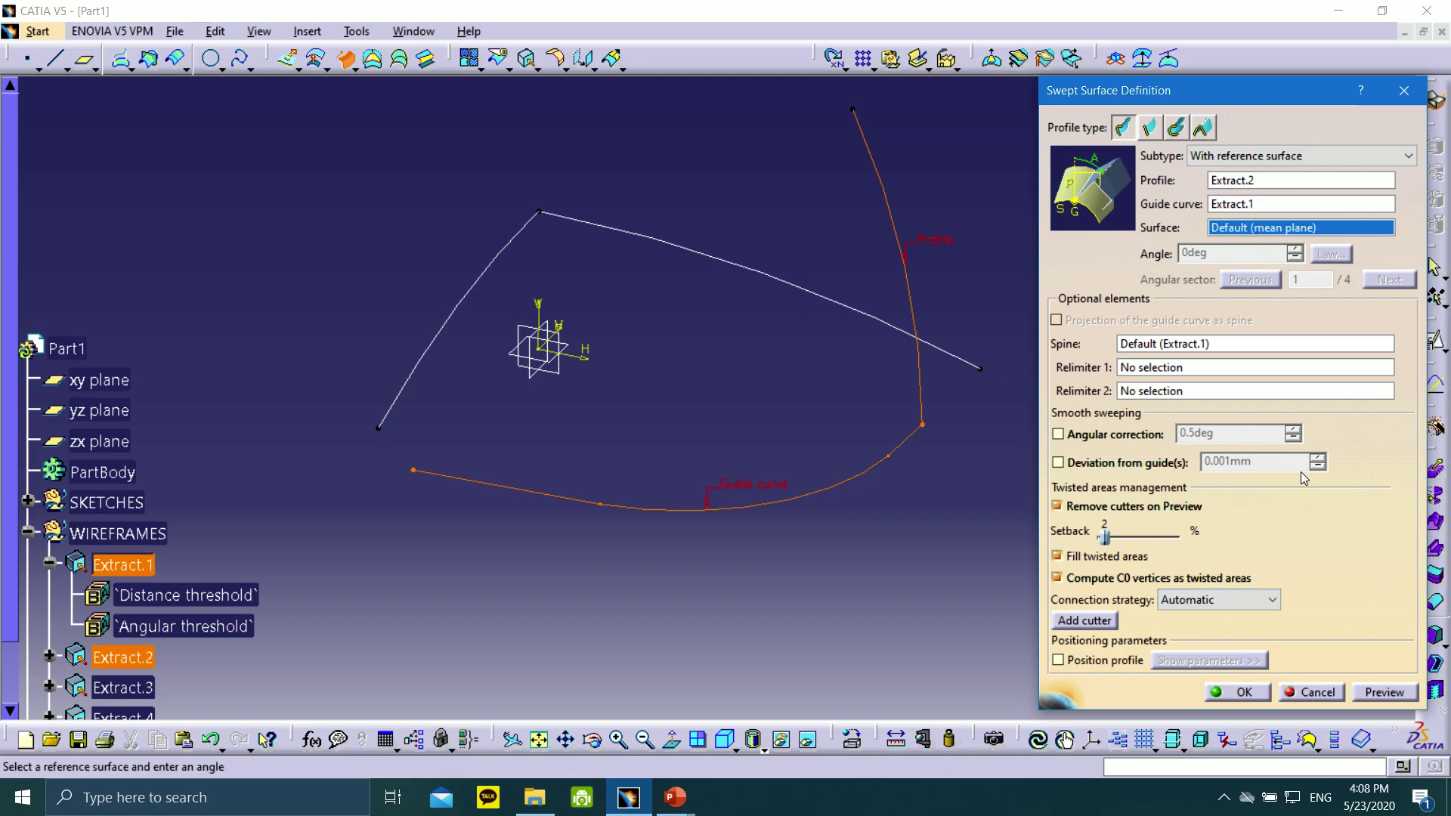
- Preview the swept surface, inspect it from another angle and create it with the default mean plane and default spine
{"action": "left_click", "coordinate": [1385, 691]}
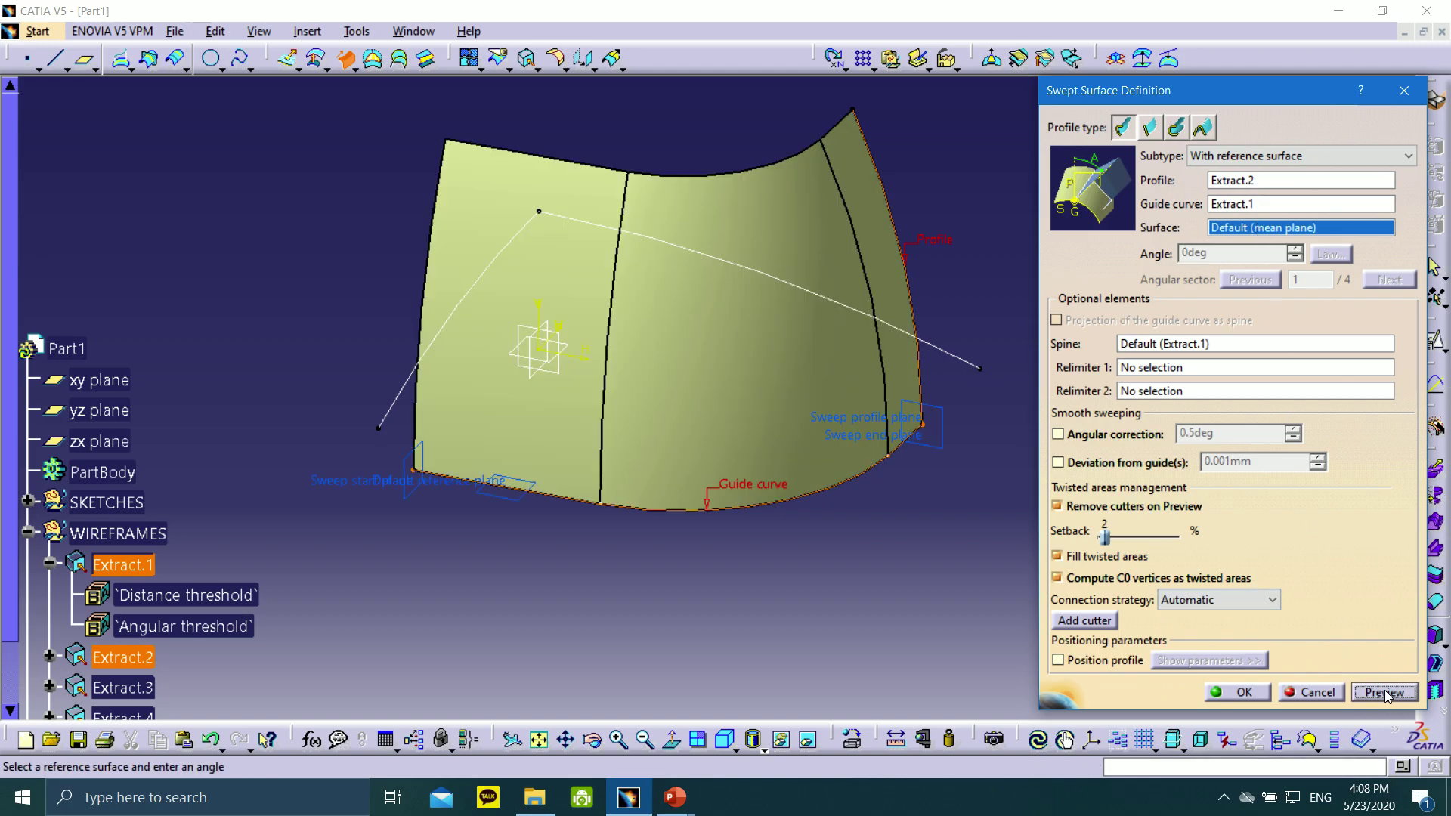
{"action": "middle_click_drag", "start_coordinate": [869, 240], "coordinate": [679, 403]}
{"action": "middle_click_drag", "start_coordinate": [669, 200], "coordinate": [665, 195]}
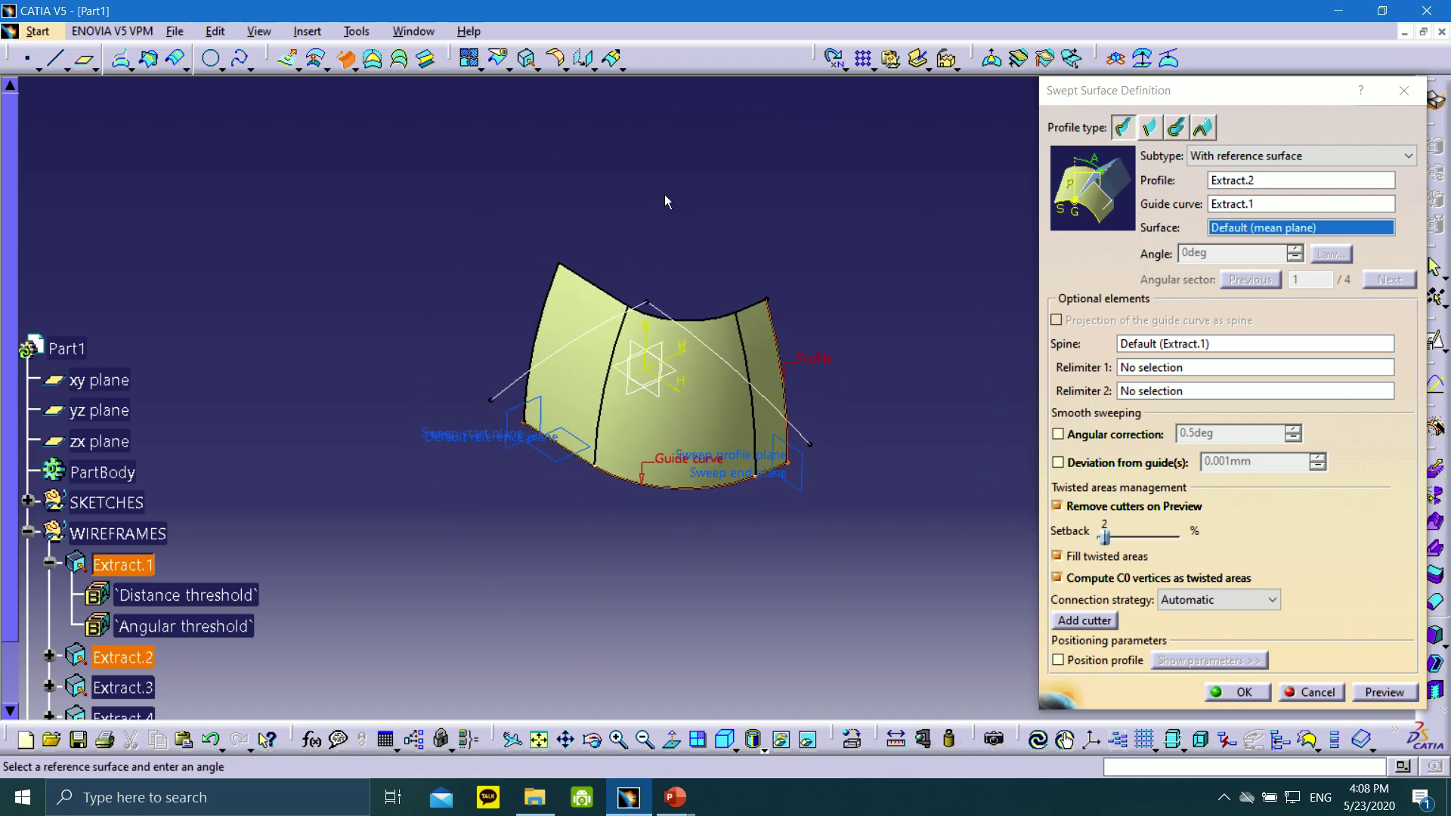
{"action": "middle_click_drag", "start_coordinate": [710, 325], "coordinate": [702, 259]}
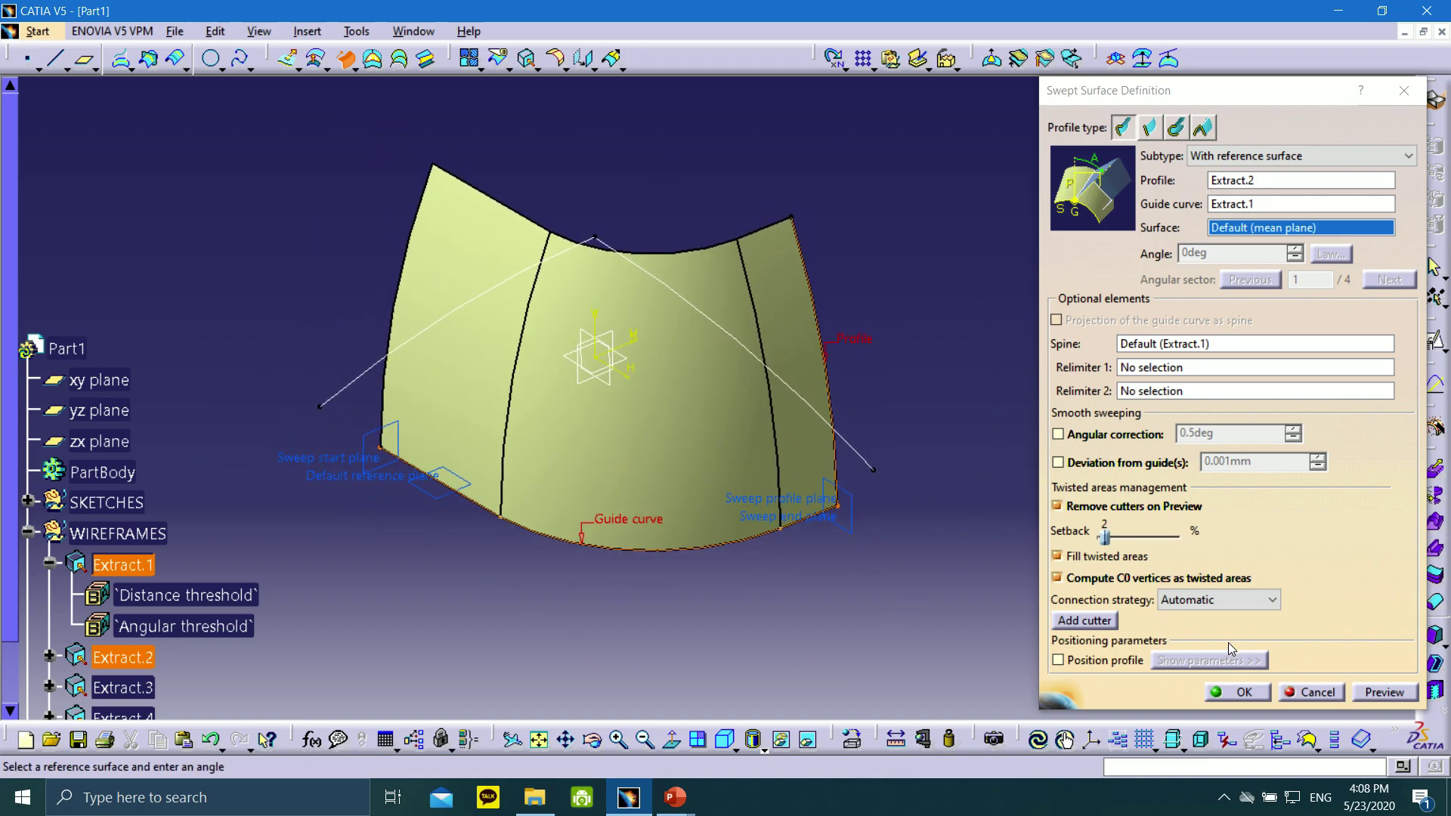
{"action": "left_click", "coordinate": [1240, 693]}
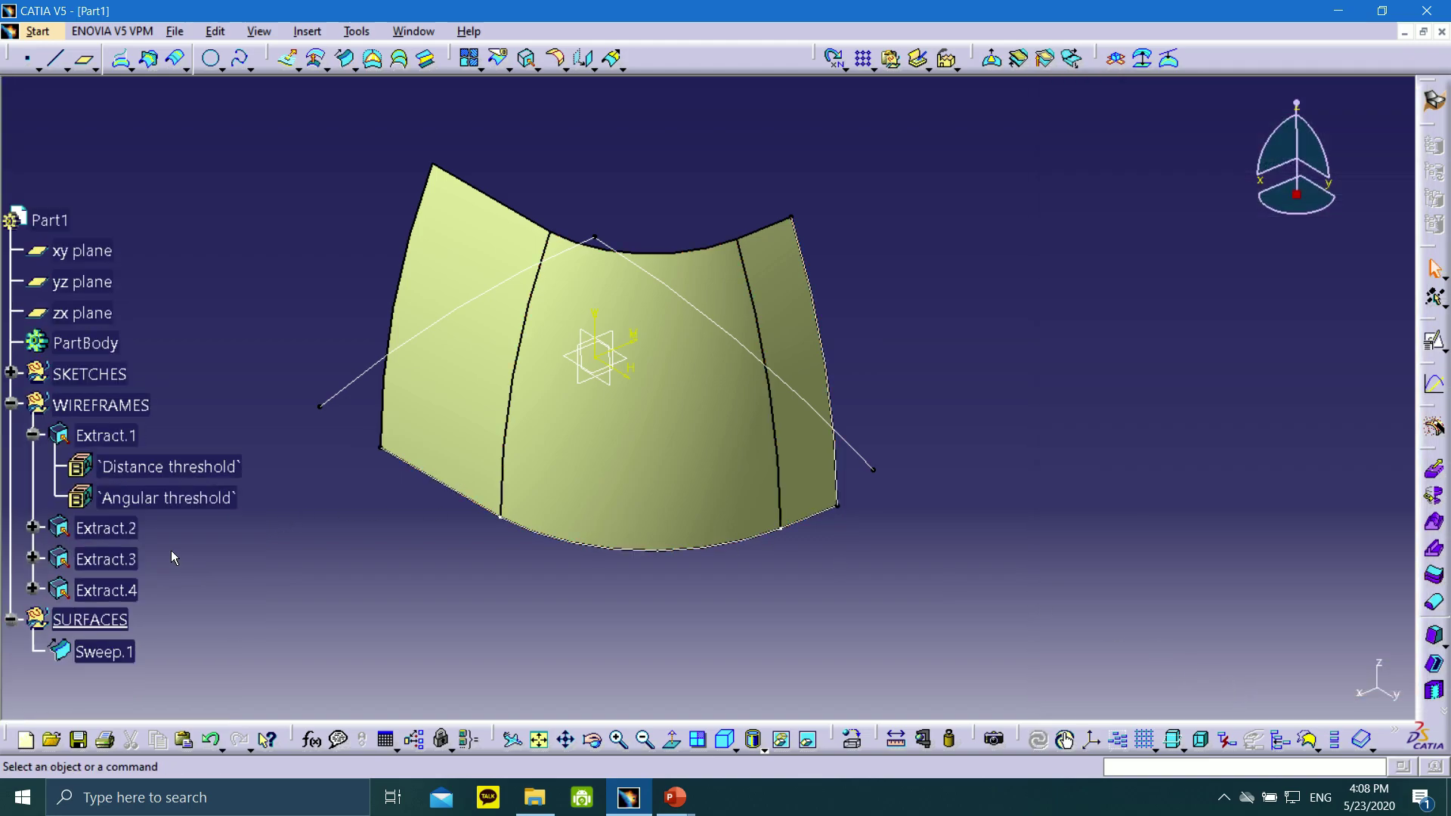
- Collapse Extract.1 in the tree, then reopen the definition of Sweep.1 to review its profile and guide curve and close it
{"action": "left_click", "coordinate": [33, 435]}
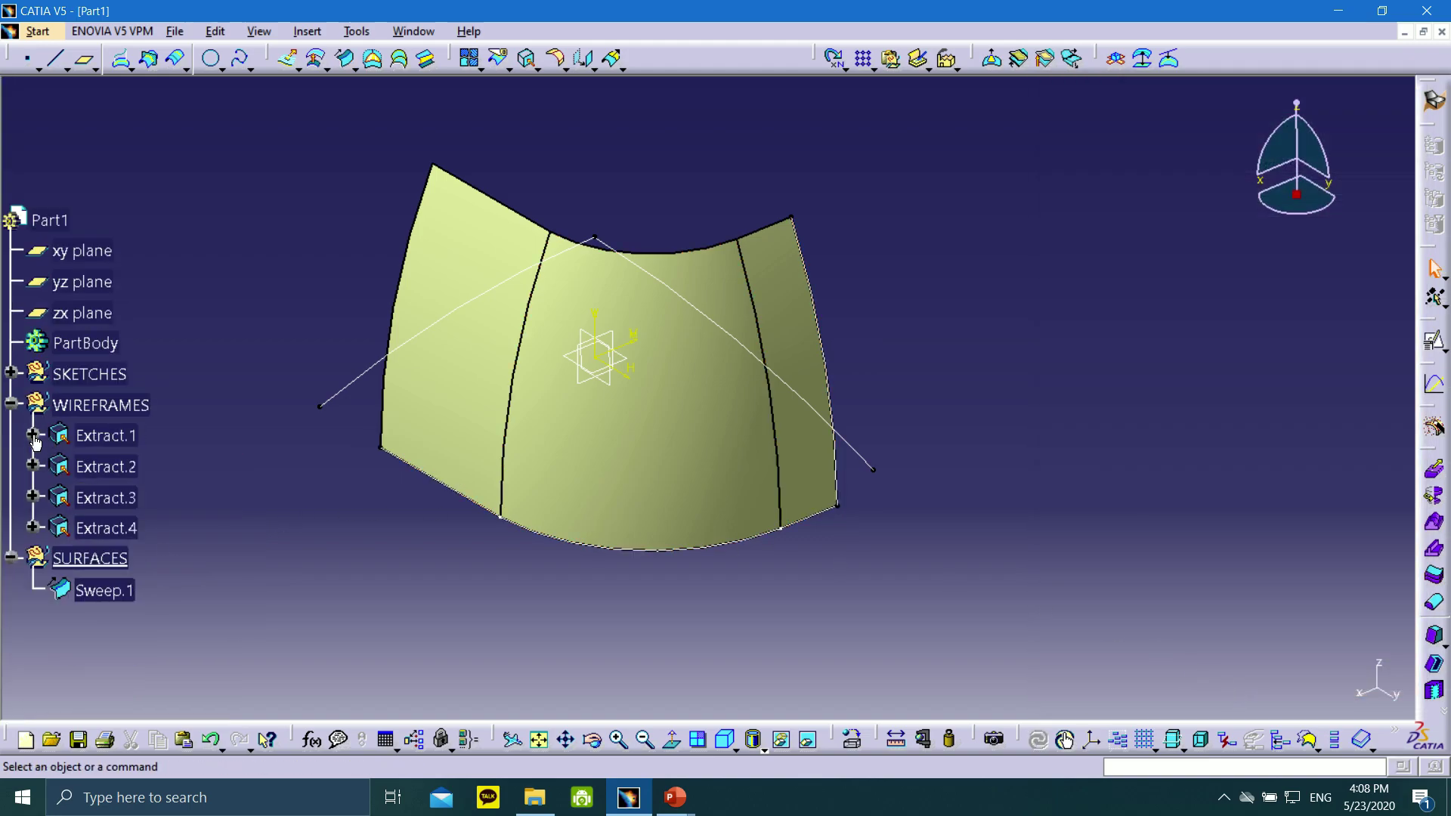
{"action": "double_click", "coordinate": [111, 592]}
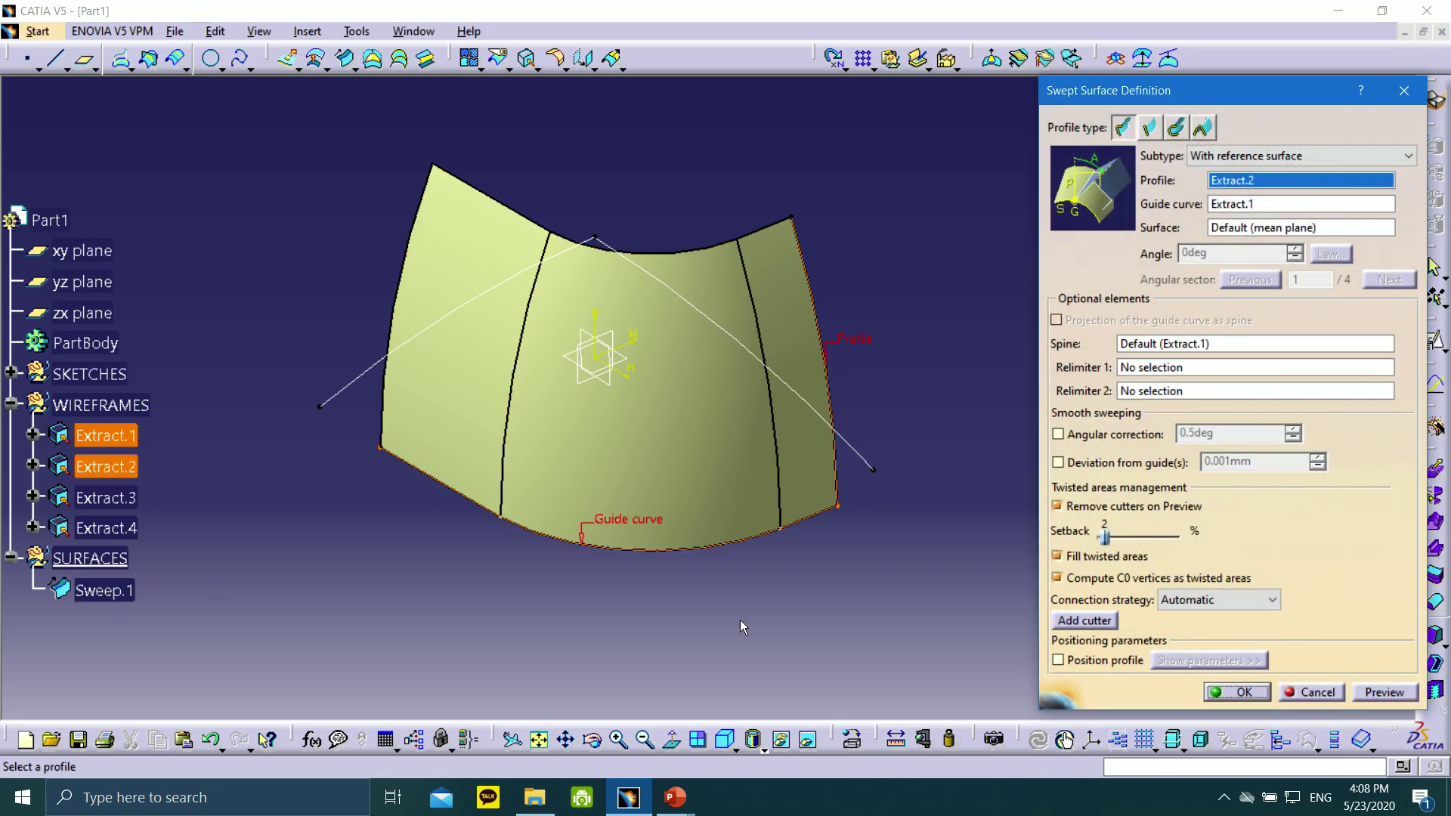
{"action": "left_click", "coordinate": [1284, 694]}
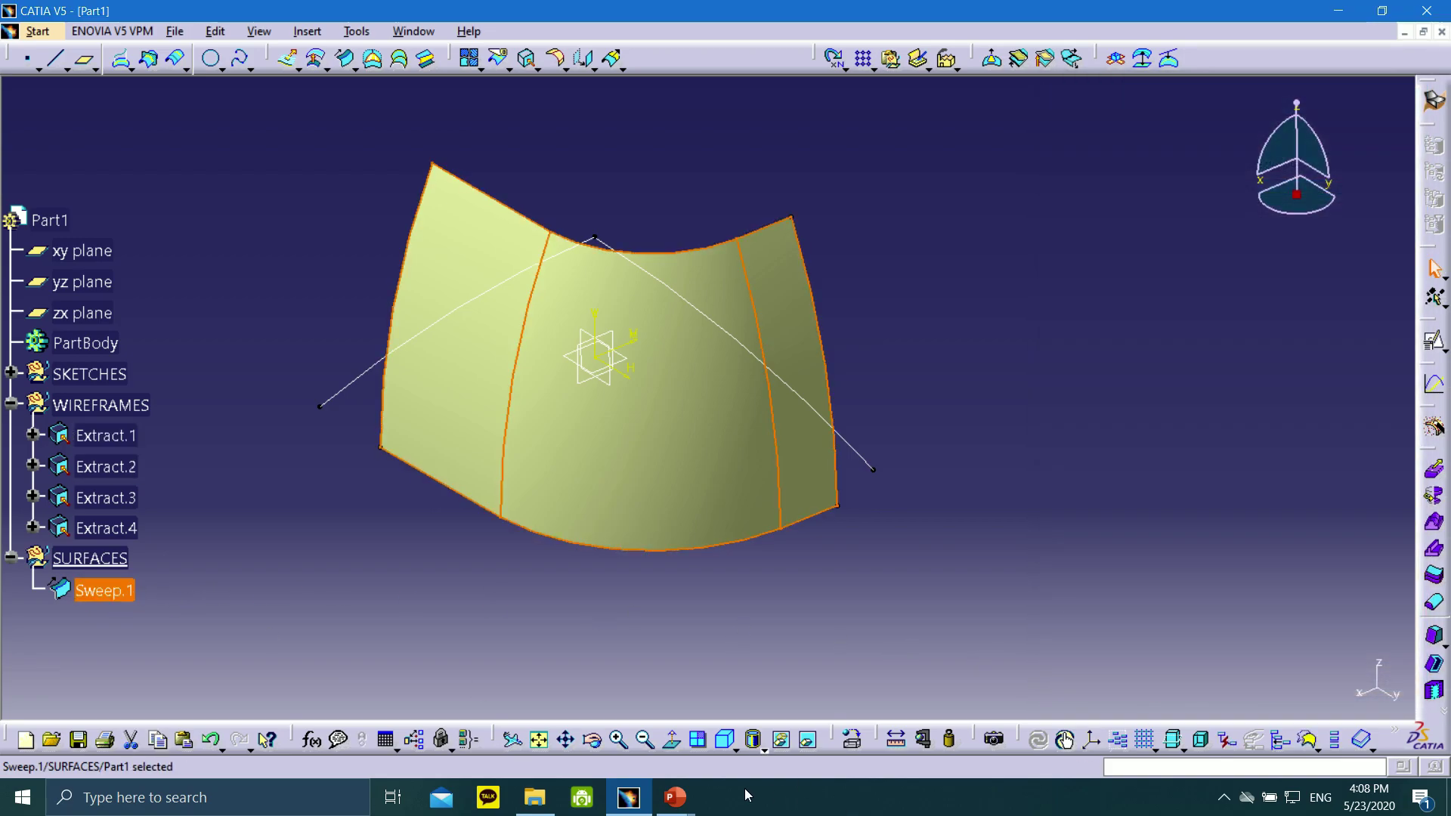
- Switch to the PowerPoint slides, review the Sweep.2 settings and the Trim.1 slide, and return to CATIA
{"action": "mouse_move", "coordinate": [677, 800]}
{"action": "left_click", "coordinate": [725, 703]}
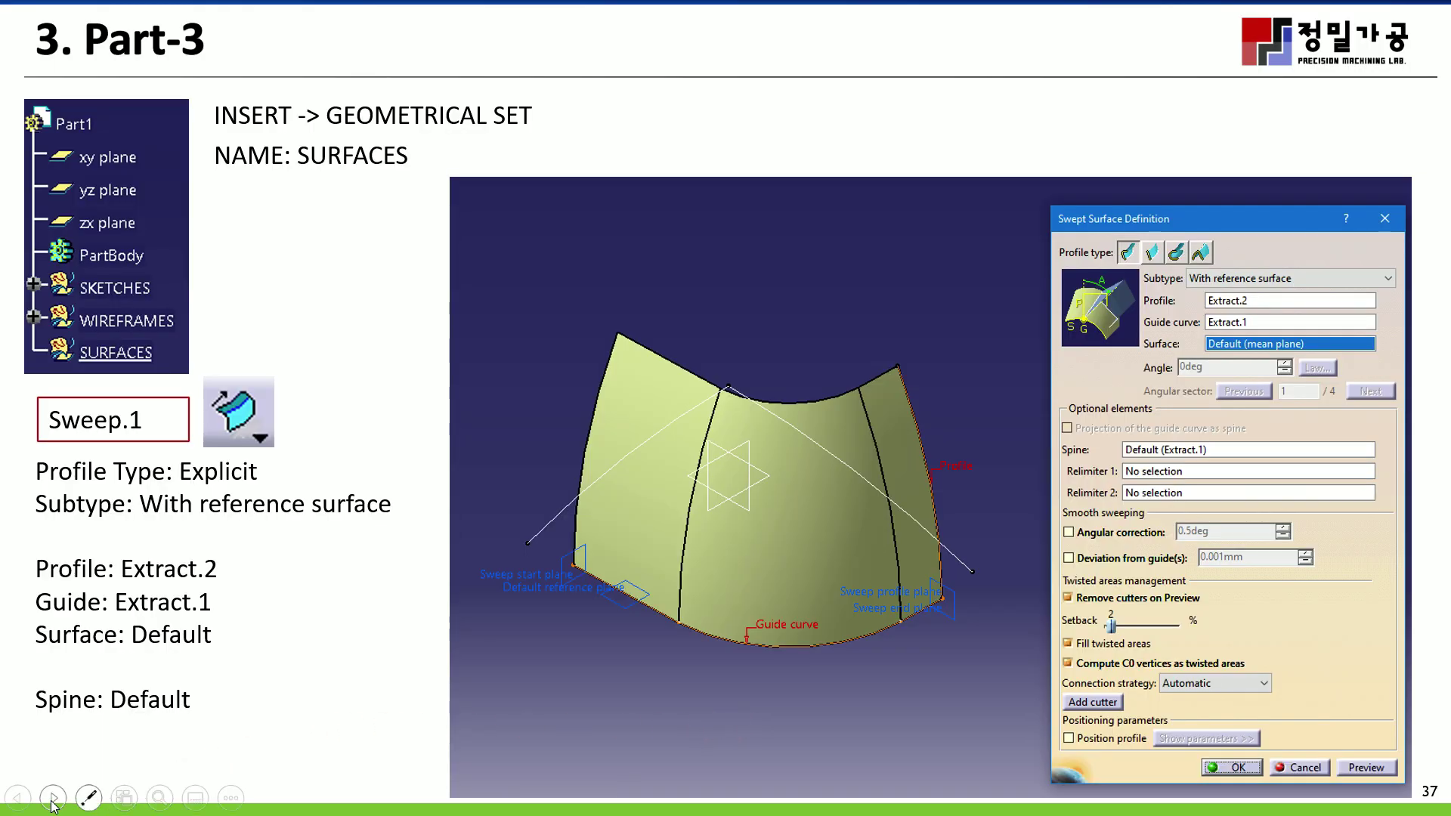
{"action": "left_click", "coordinate": [53, 797]}
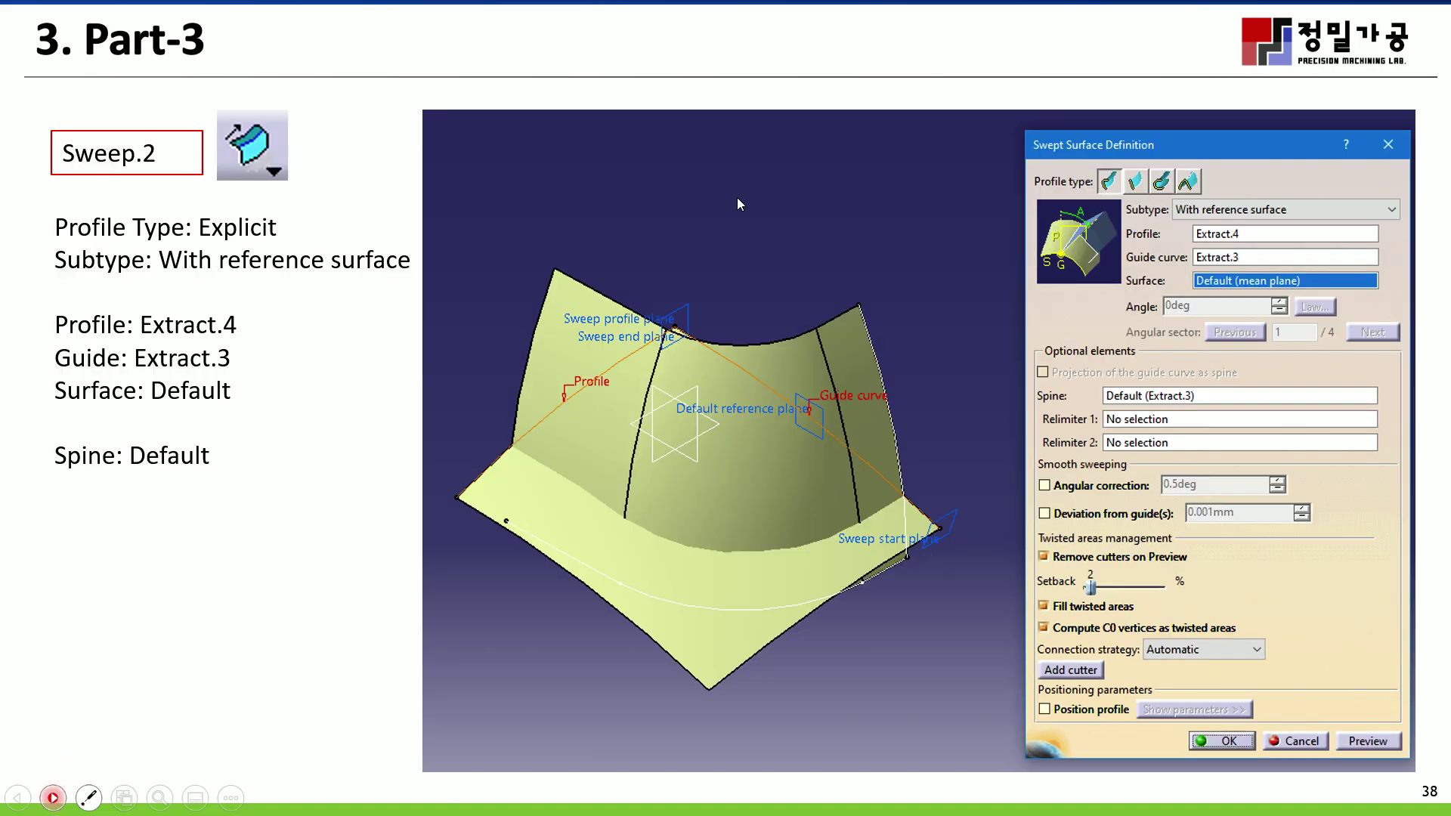
{"action": "left_click", "coordinate": [1254, 244]}
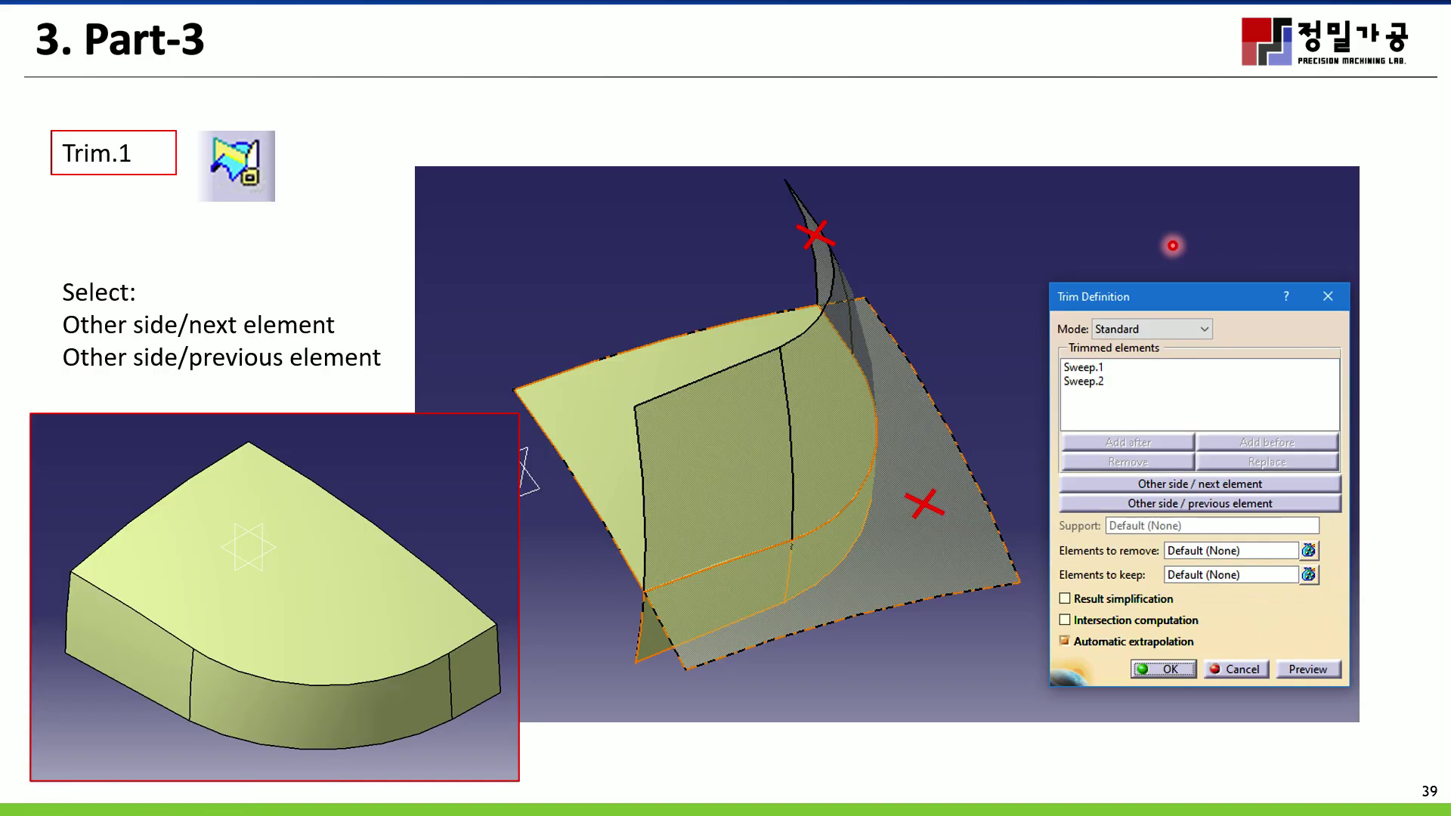
{"action": "left_click", "coordinate": [9, 801]}
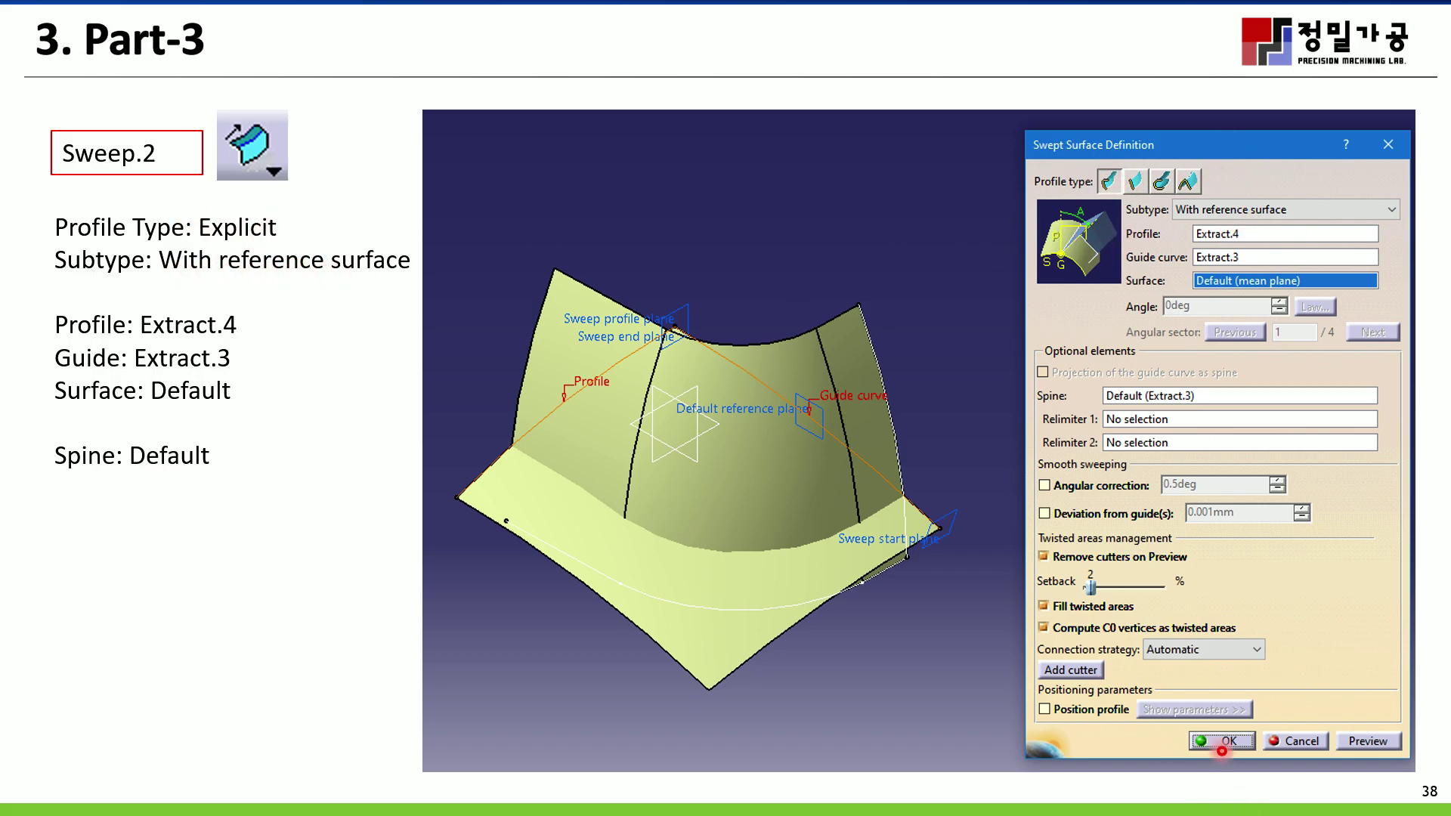
{"action": "key", "text": "super"}
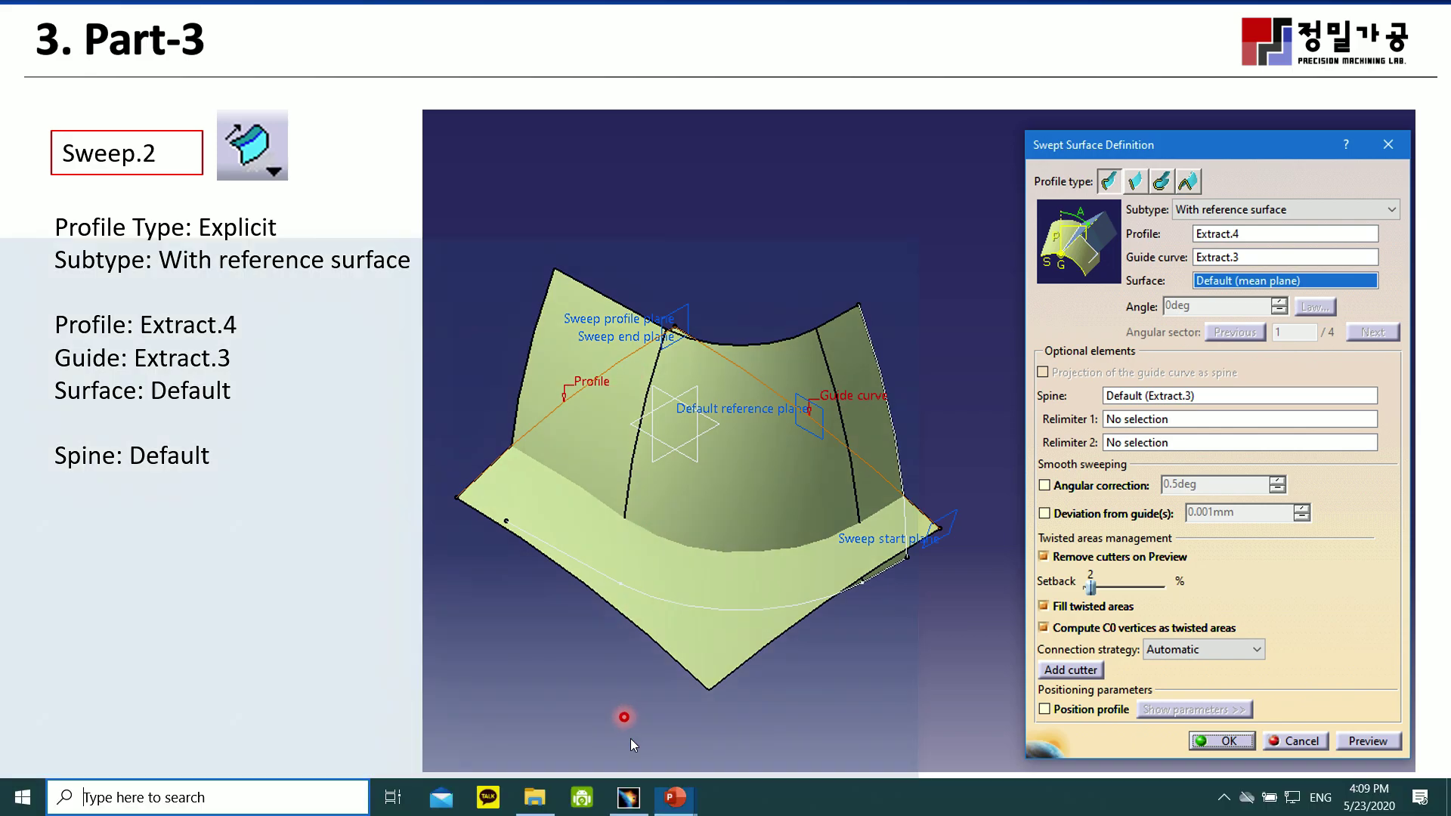
{"action": "left_click", "coordinate": [628, 797]}
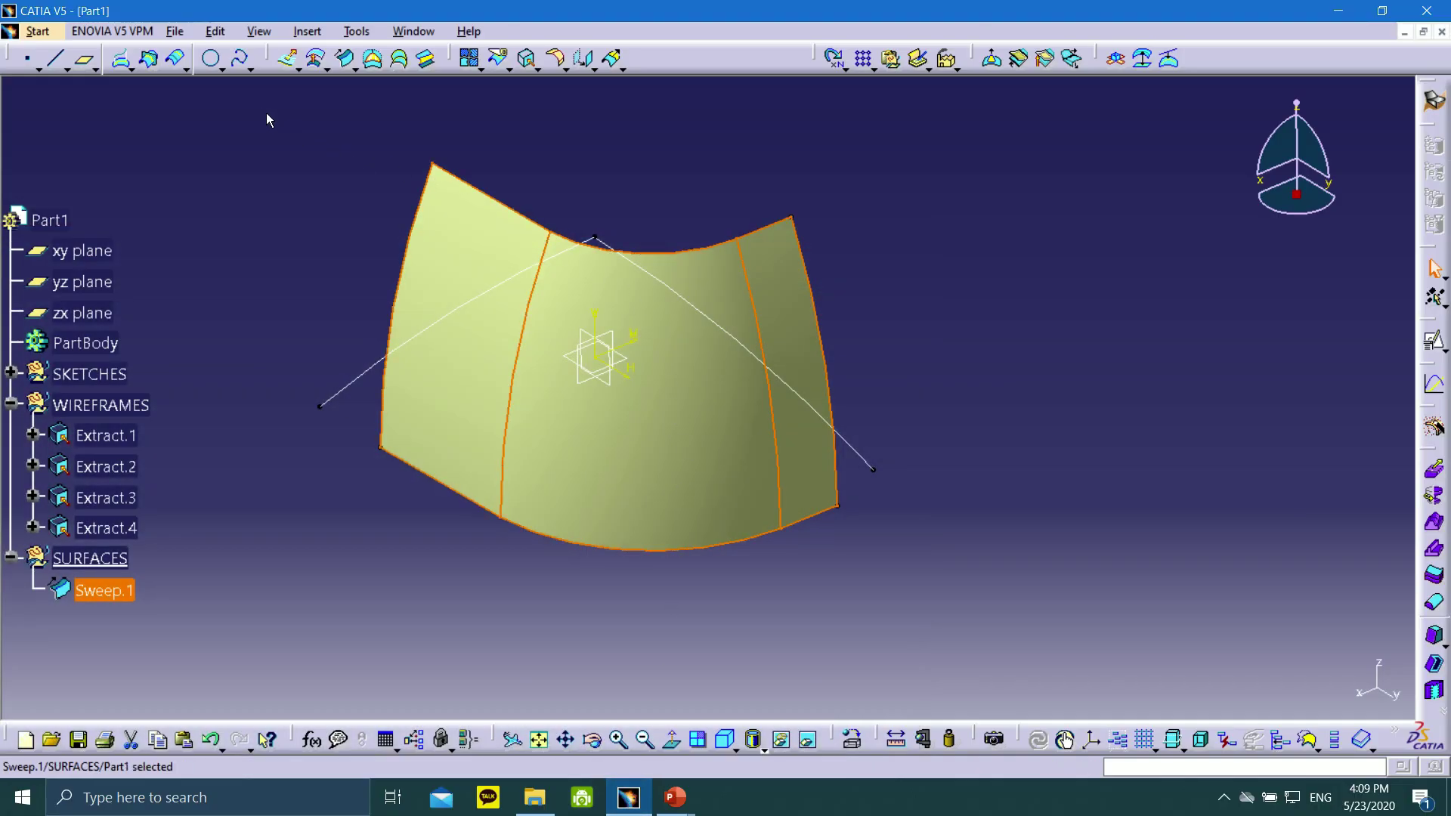
{"action": "left_click", "coordinate": [371, 59]}
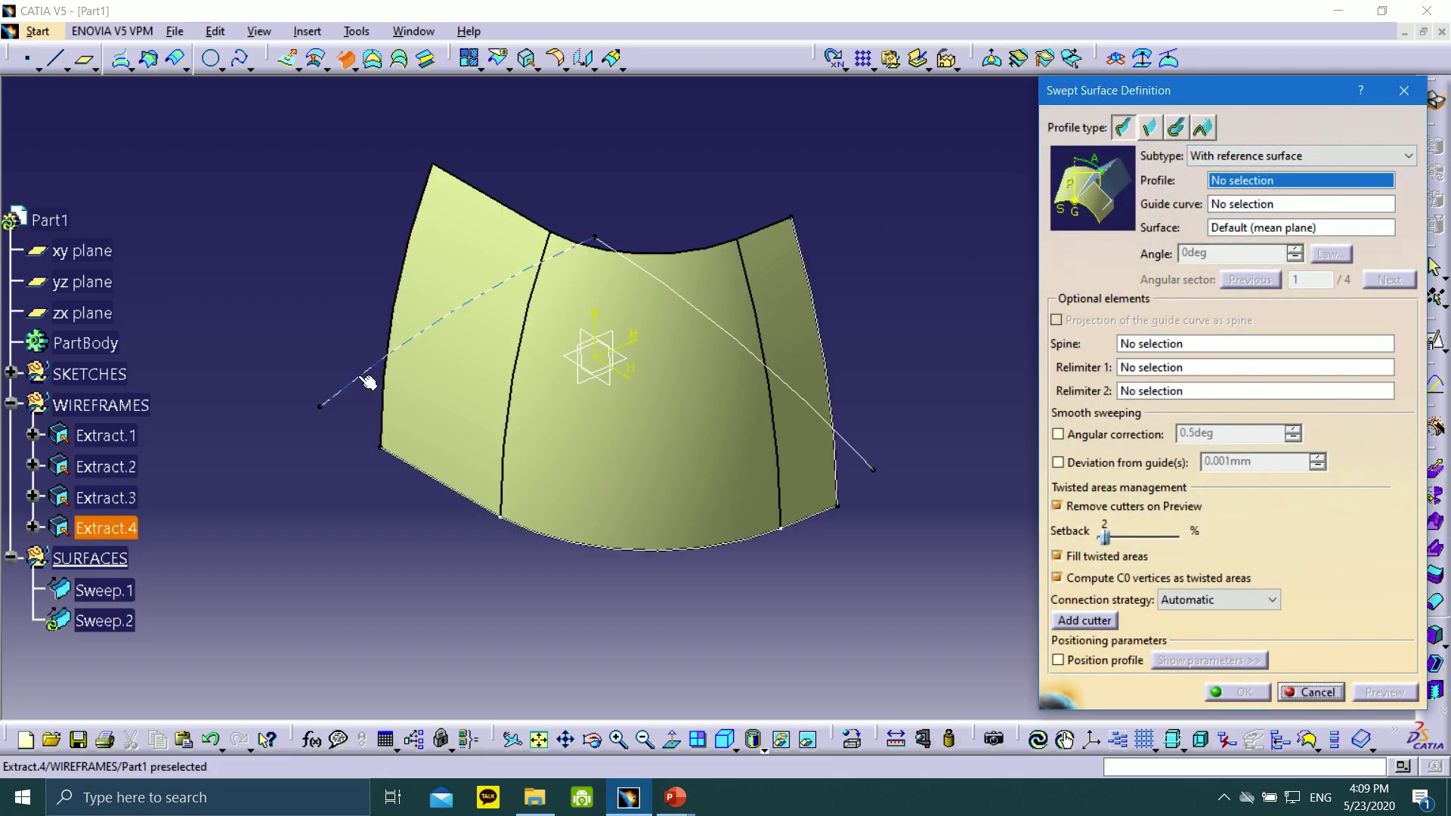
{"action": "right_click", "coordinate": [66, 379]}
{"action": "left_click", "coordinate": [137, 357]}
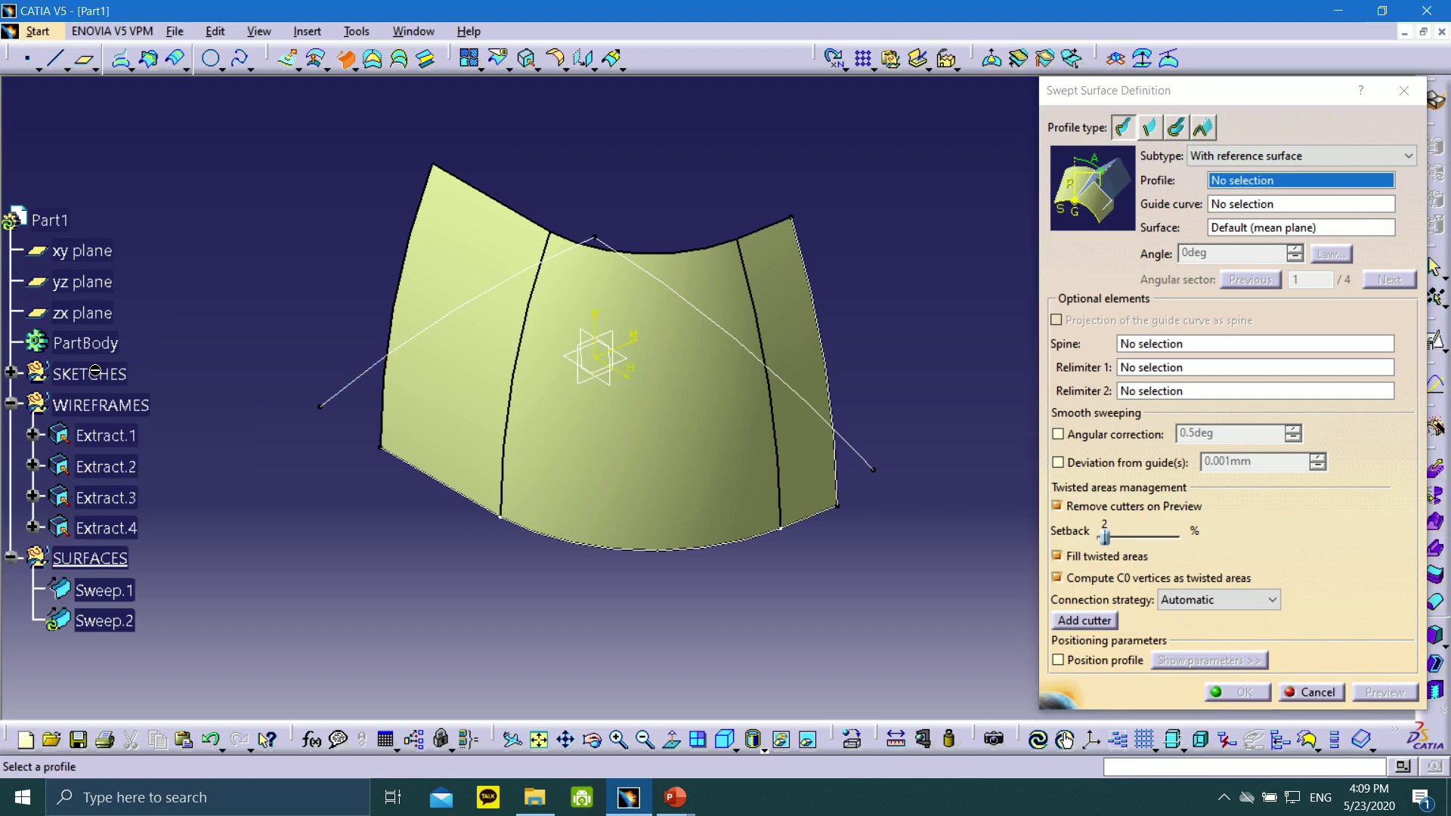
{"action": "left_click", "coordinate": [1311, 692]}
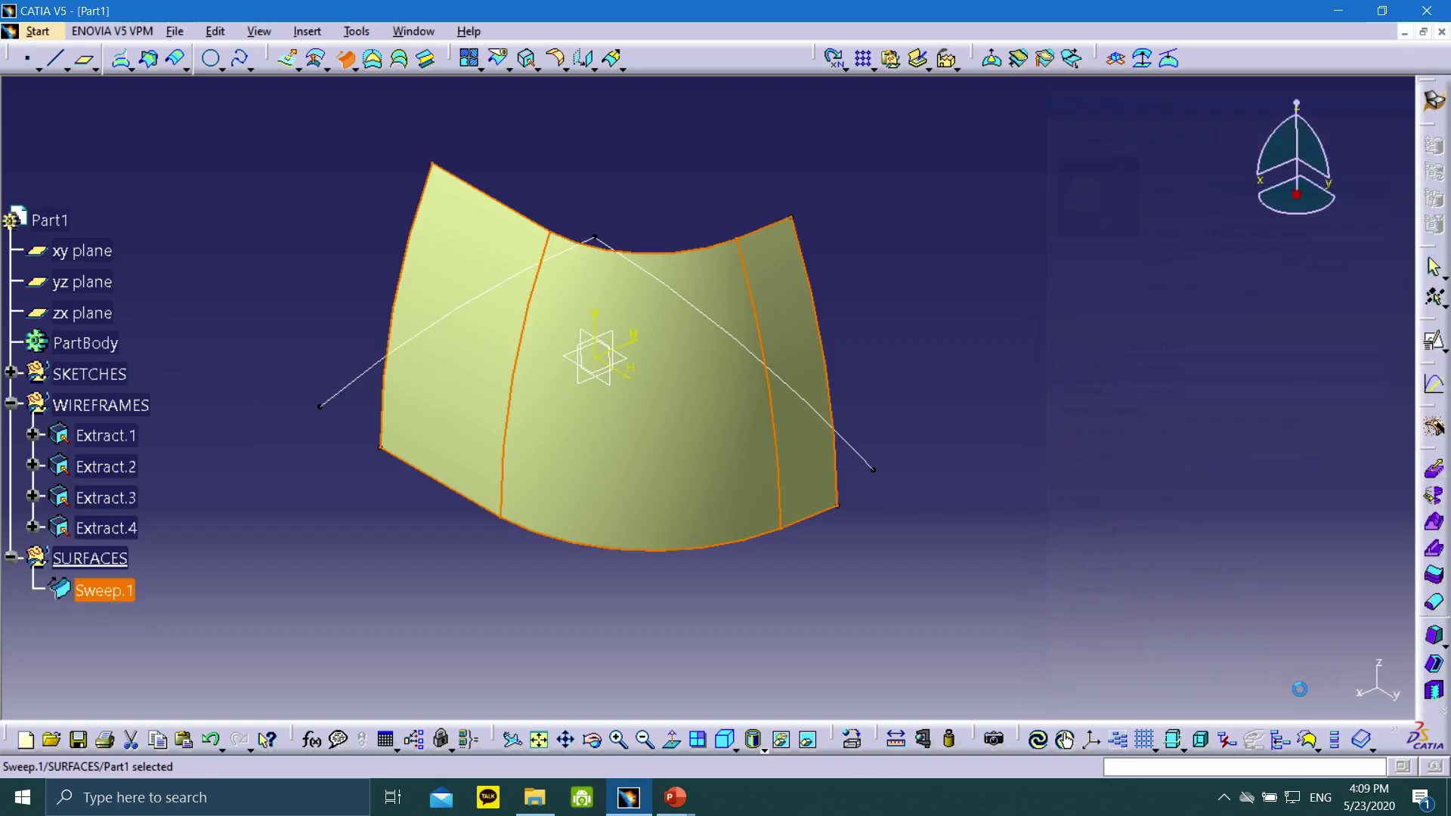
- Hide the SKETCHES set and start an explicit Sweep with reference surface, using Extract.4 as profile and Extract.3 as guide curve
{"action": "right_click", "coordinate": [79, 375]}
{"action": "left_click", "coordinate": [130, 428]}
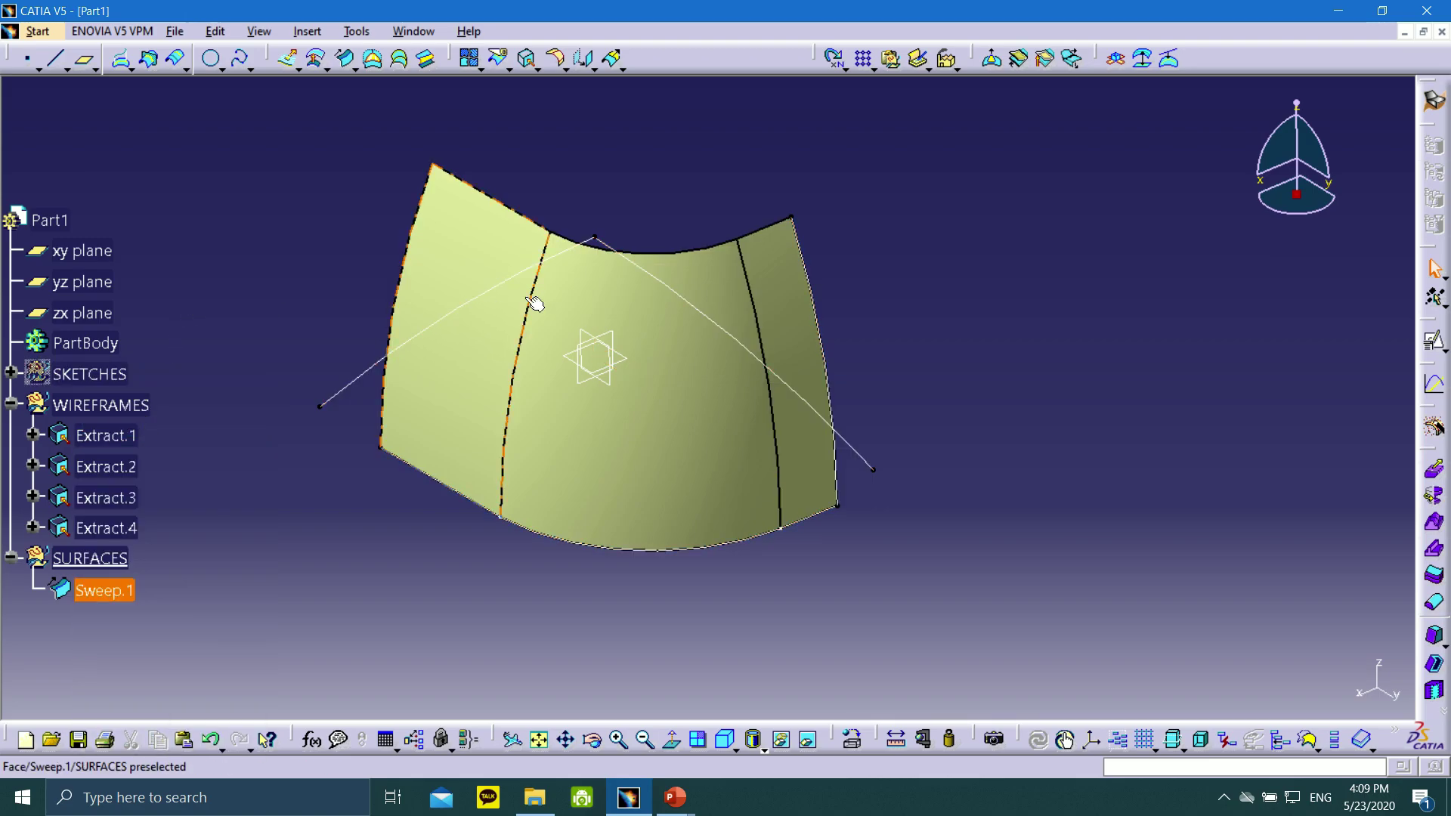
{"action": "left_click", "coordinate": [345, 58]}
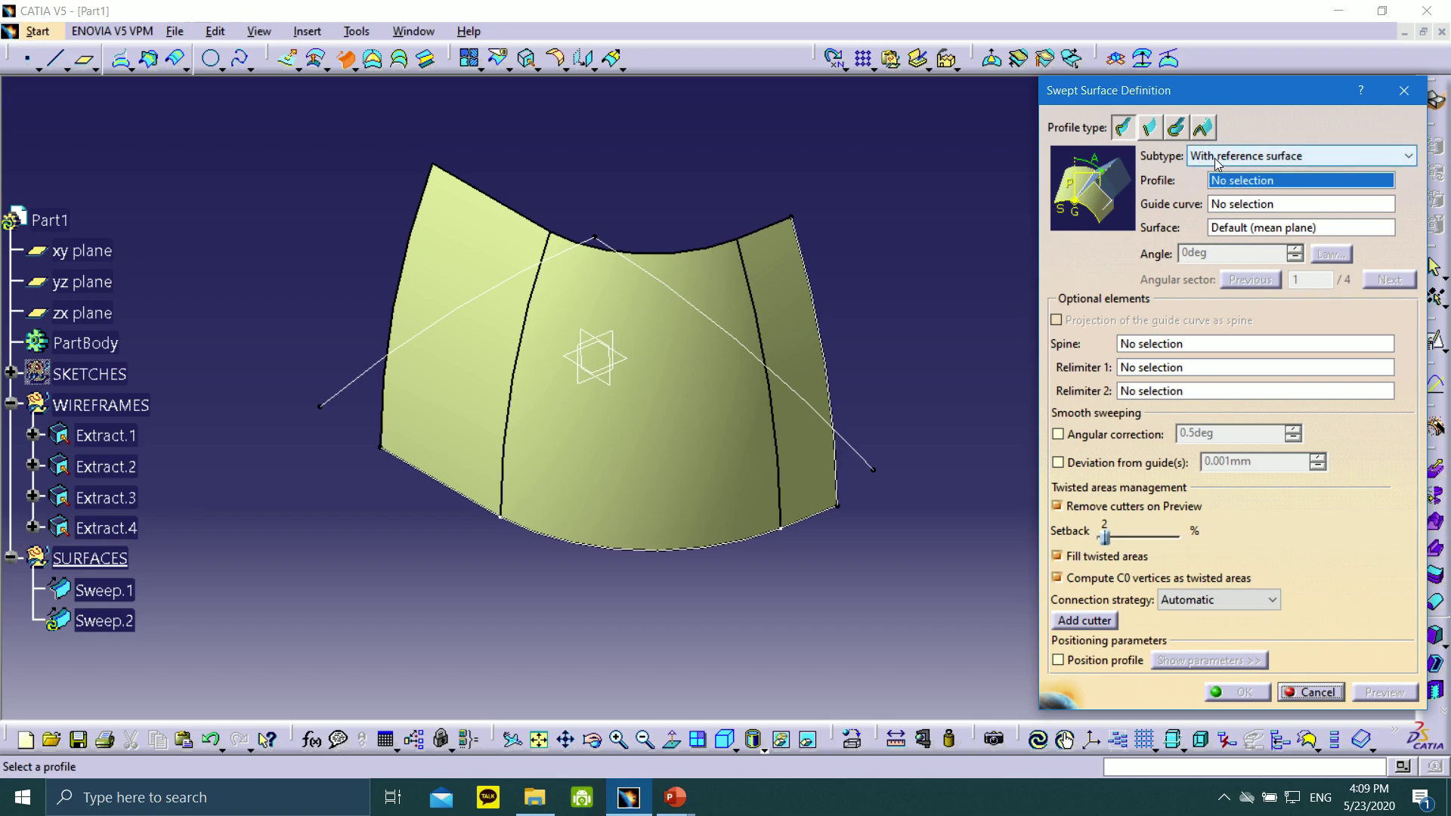
{"action": "left_click", "coordinate": [354, 385]}
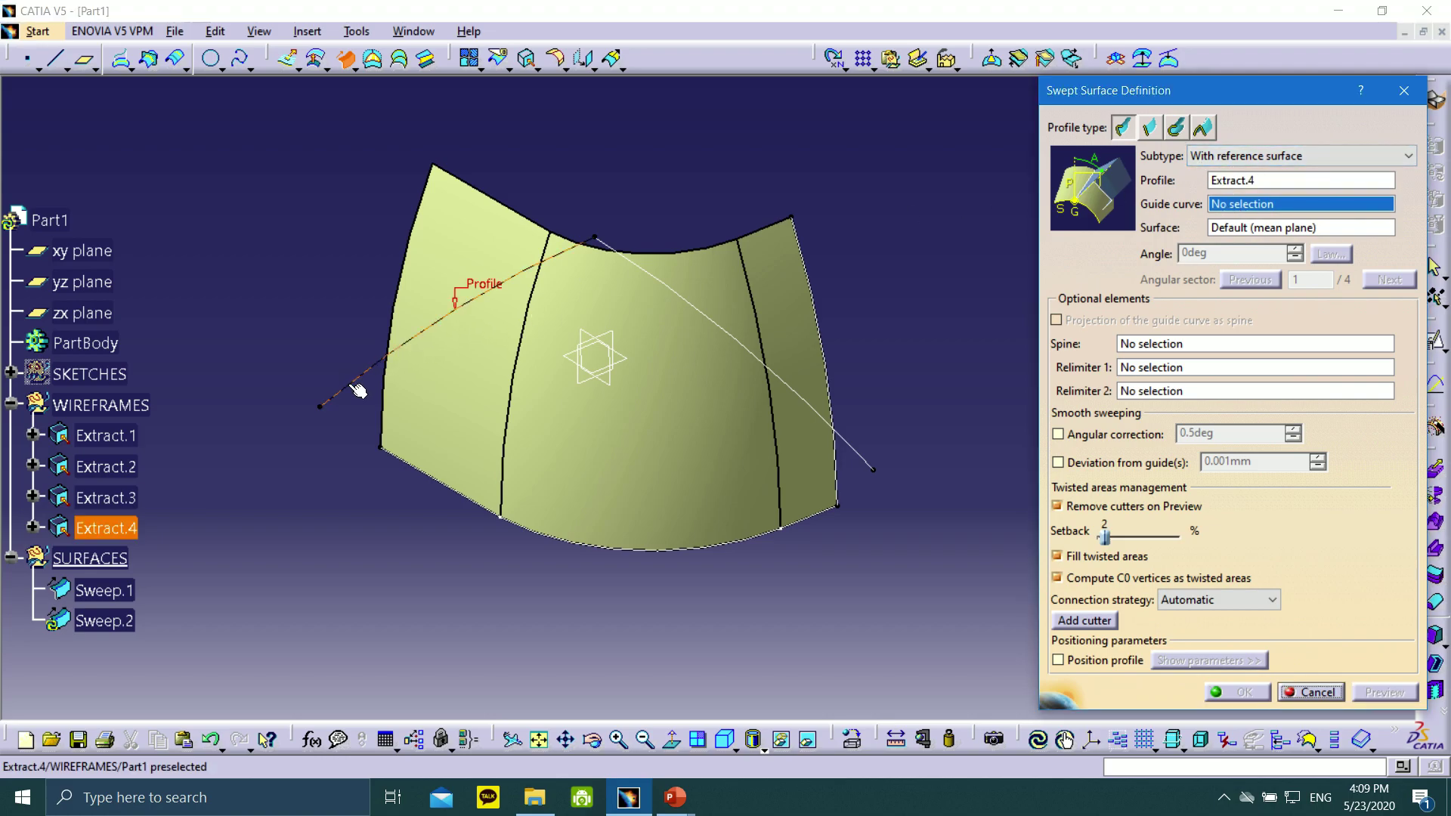
{"action": "left_click", "coordinate": [848, 446]}
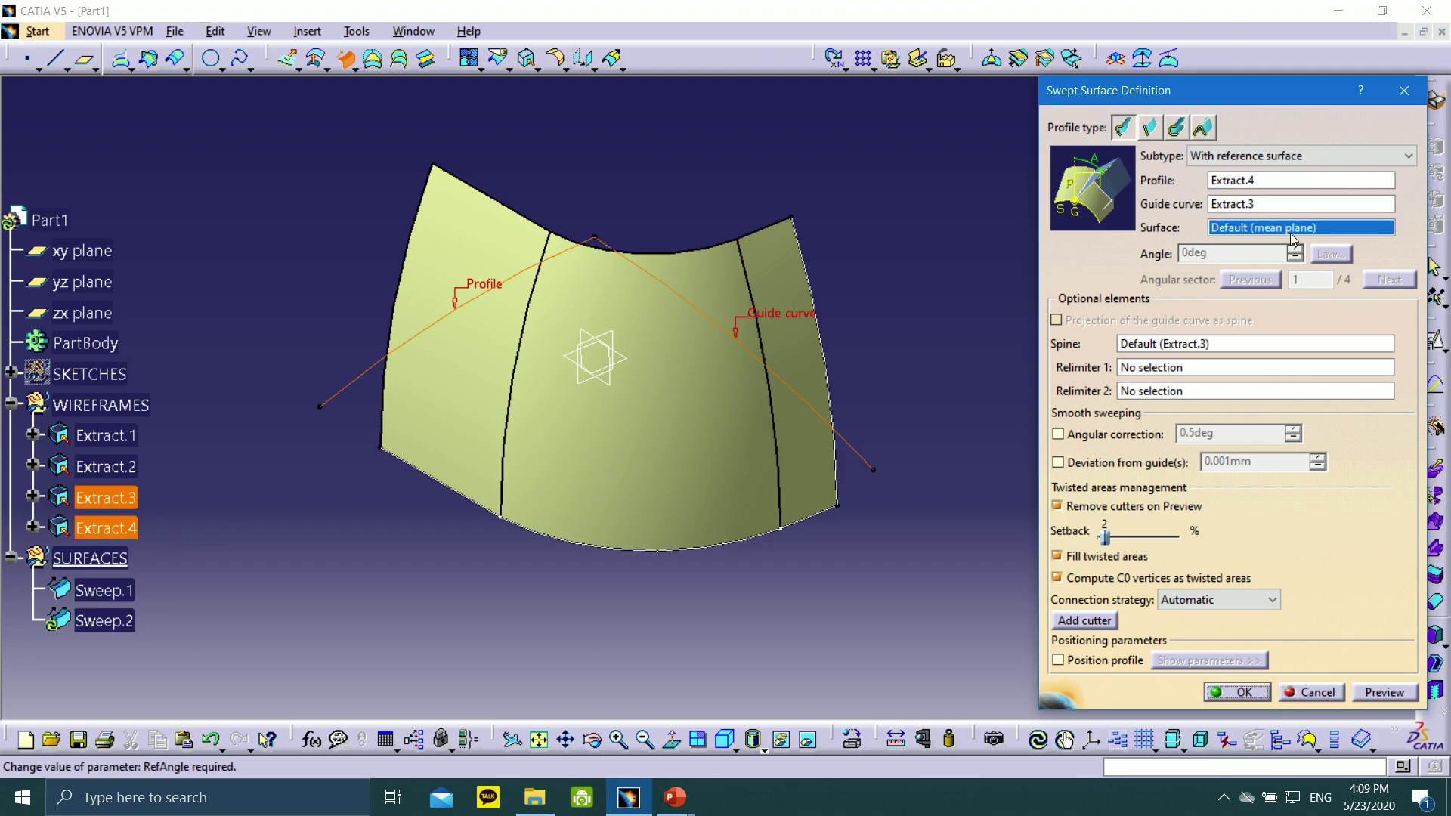
- Preview the second swept surface, inspect it from several angles and create it with the default mean plane and default spine
{"action": "left_click", "coordinate": [1382, 692]}
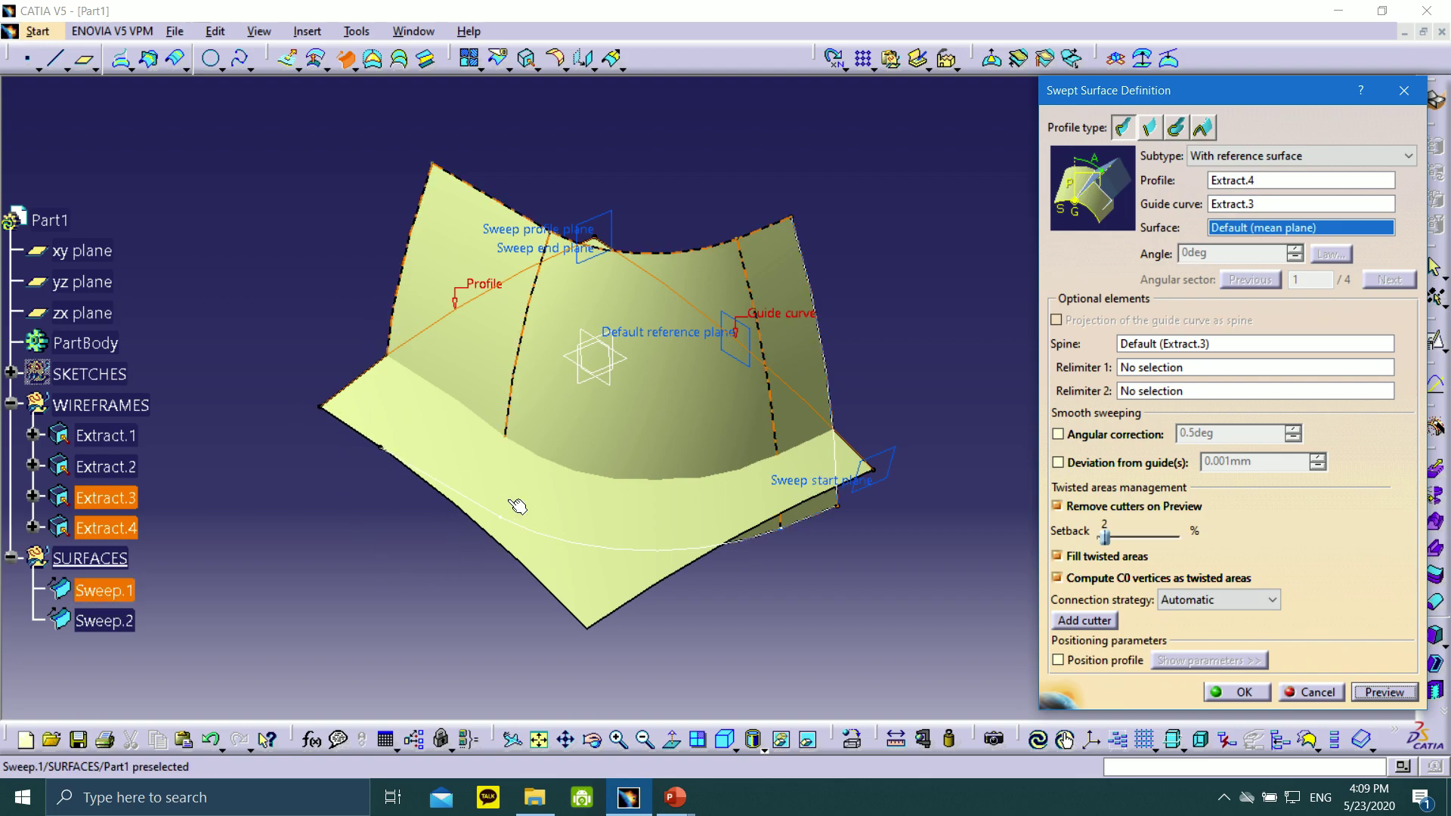
{"action": "middle_click_drag", "start_coordinate": [282, 497], "coordinate": [356, 401]}
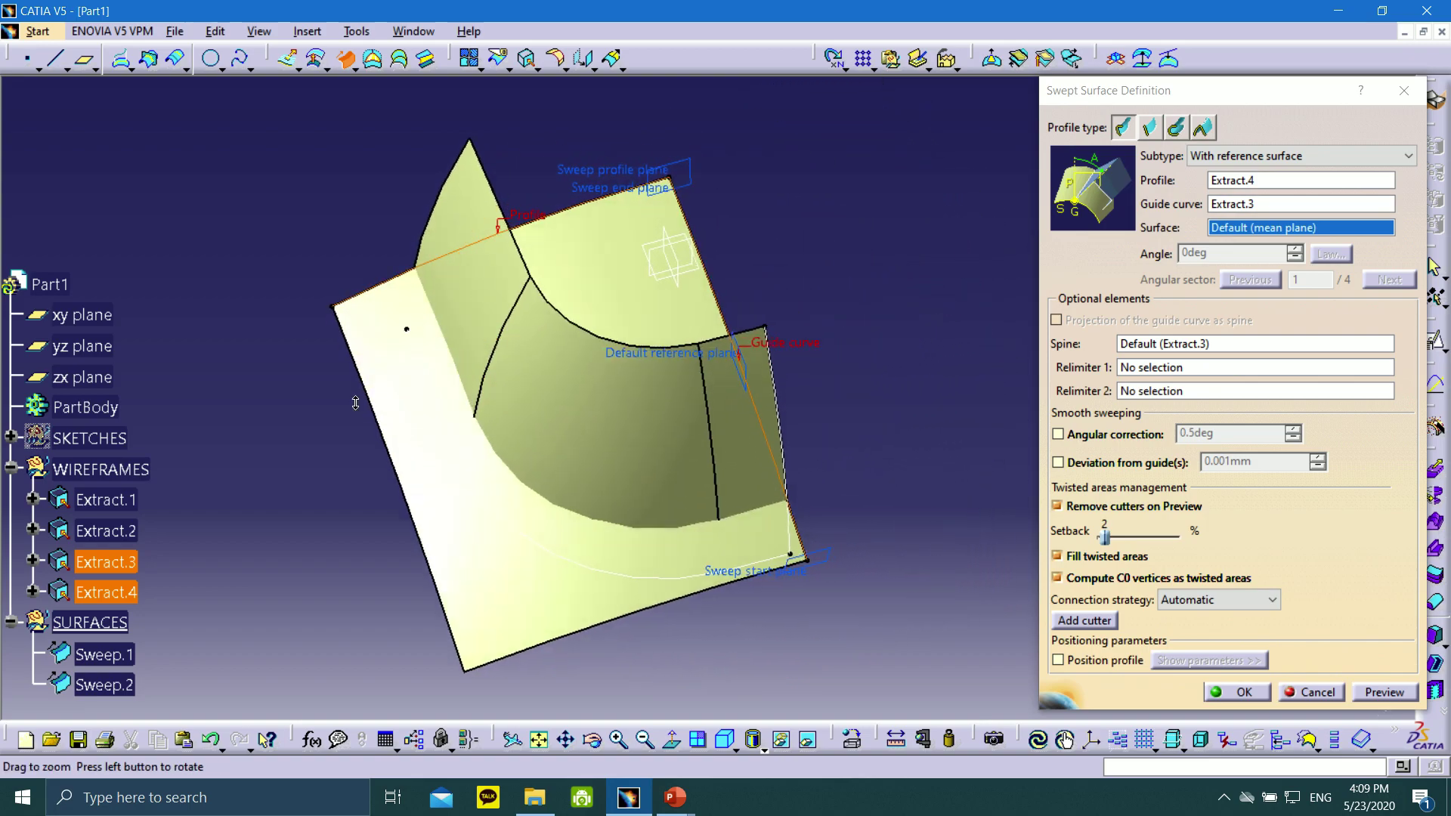
{"action": "middle_click_drag", "start_coordinate": [874, 534], "coordinate": [896, 358]}
{"action": "middle_click_drag", "start_coordinate": [461, 448], "coordinate": [301, 451]}
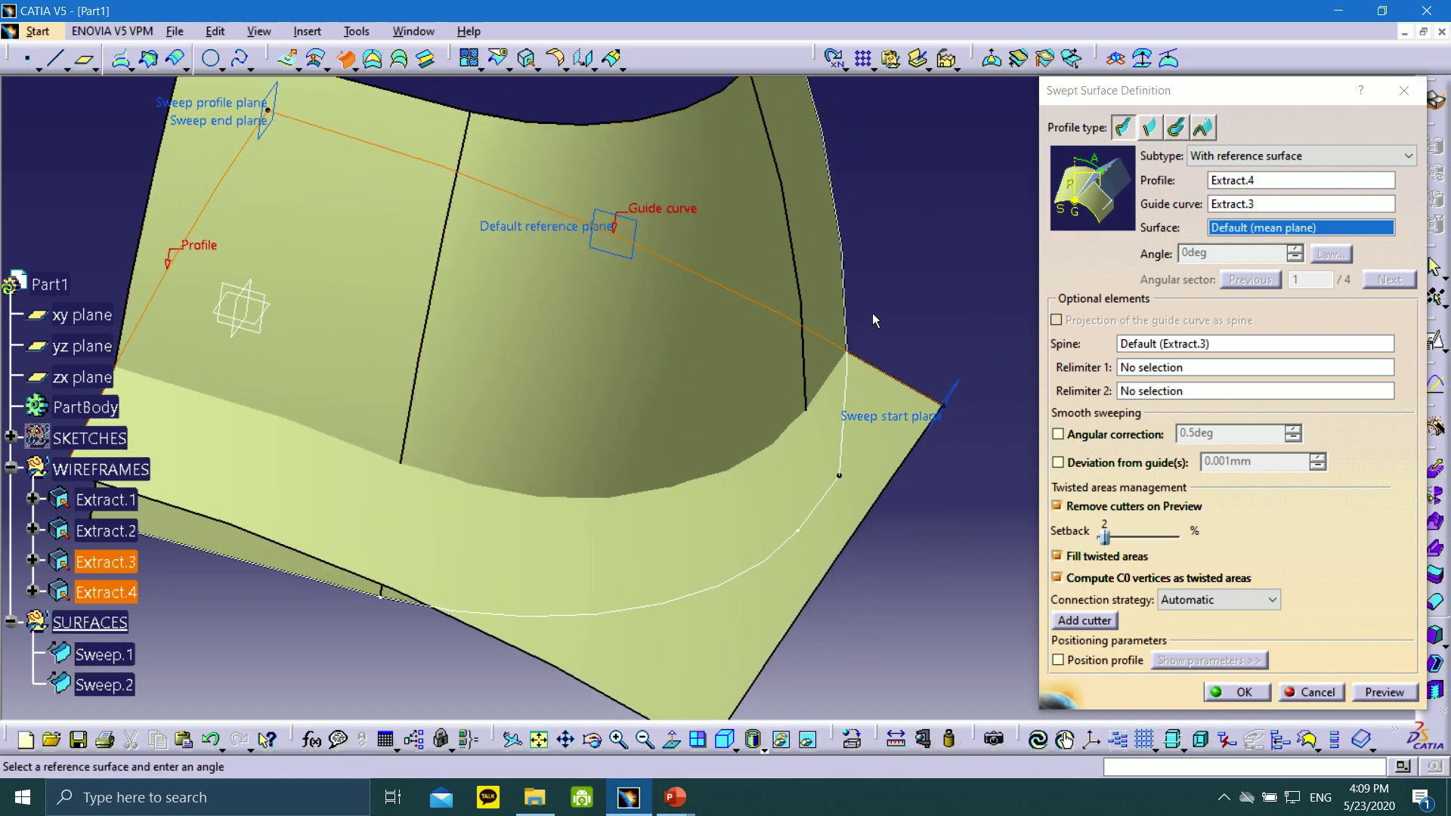
{"action": "middle_click_drag", "start_coordinate": [877, 317], "coordinate": [823, 382]}
{"action": "left_click", "coordinate": [1236, 691]}
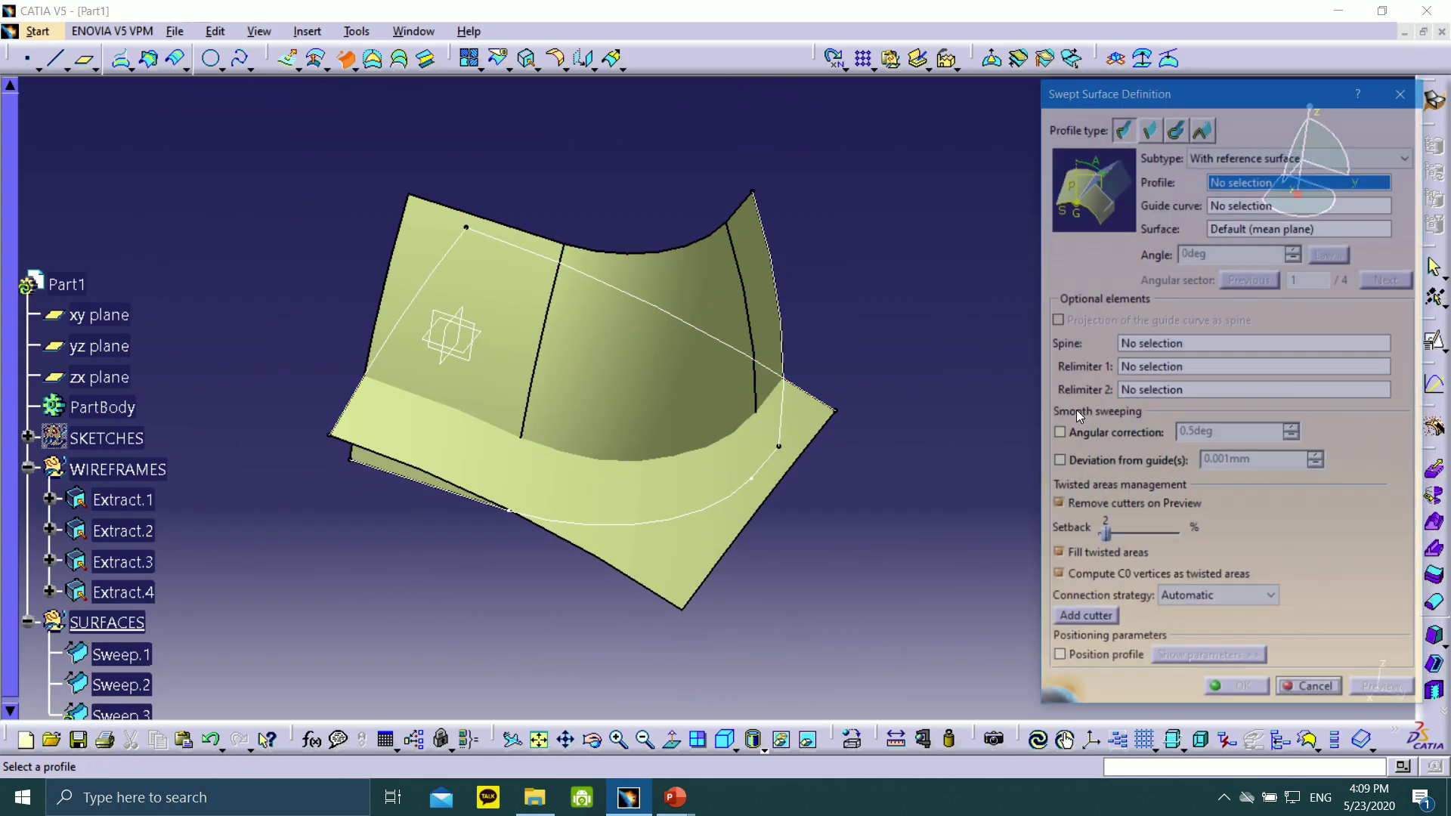
{"action": "left_click", "coordinate": [1314, 692]}
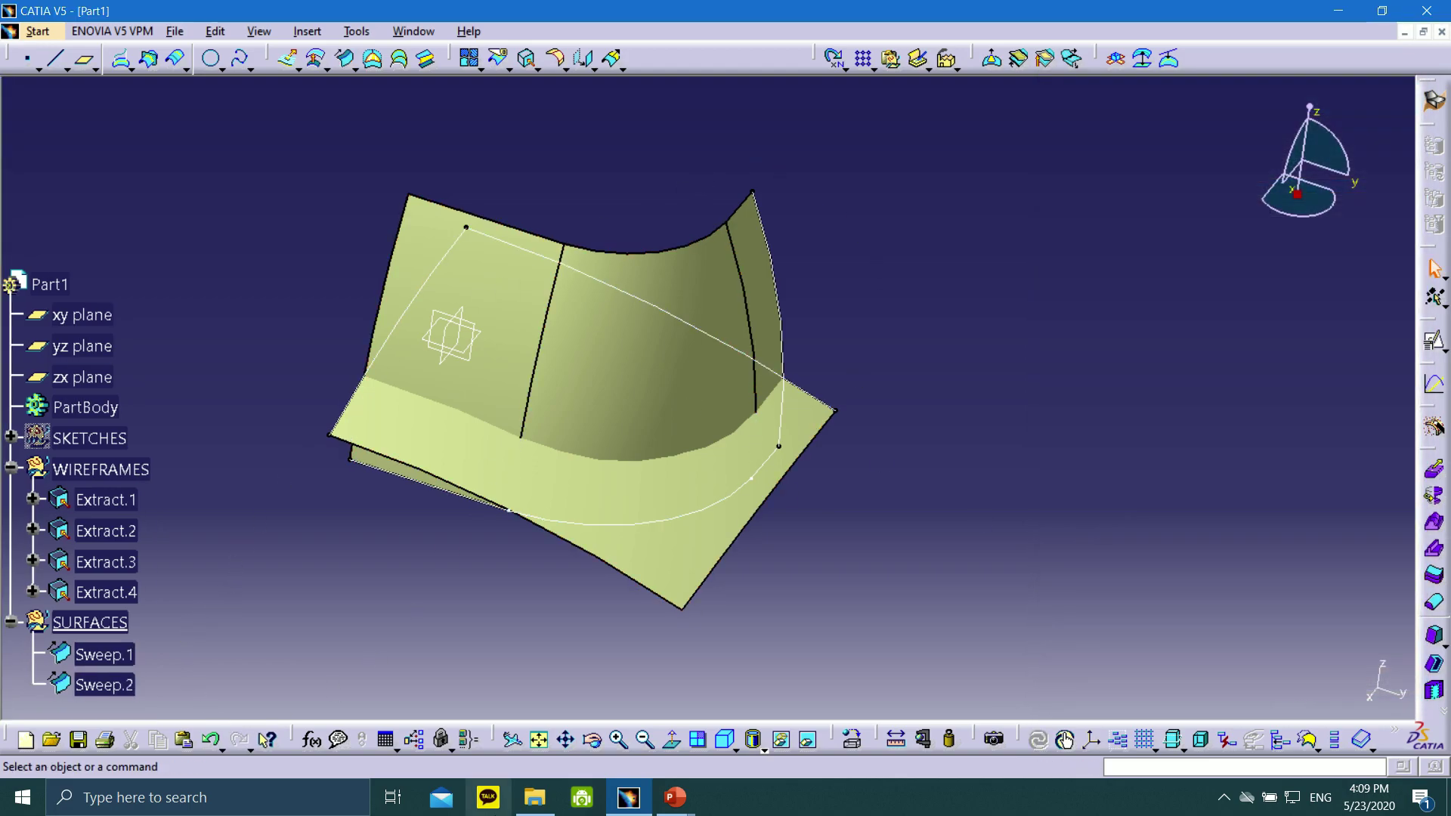
- Switch to the PowerPoint slides, study the Trim.1 settings and which sides to remove, and return to CATIA
{"action": "mouse_move", "coordinate": [675, 797]}
{"action": "left_click", "coordinate": [786, 726]}
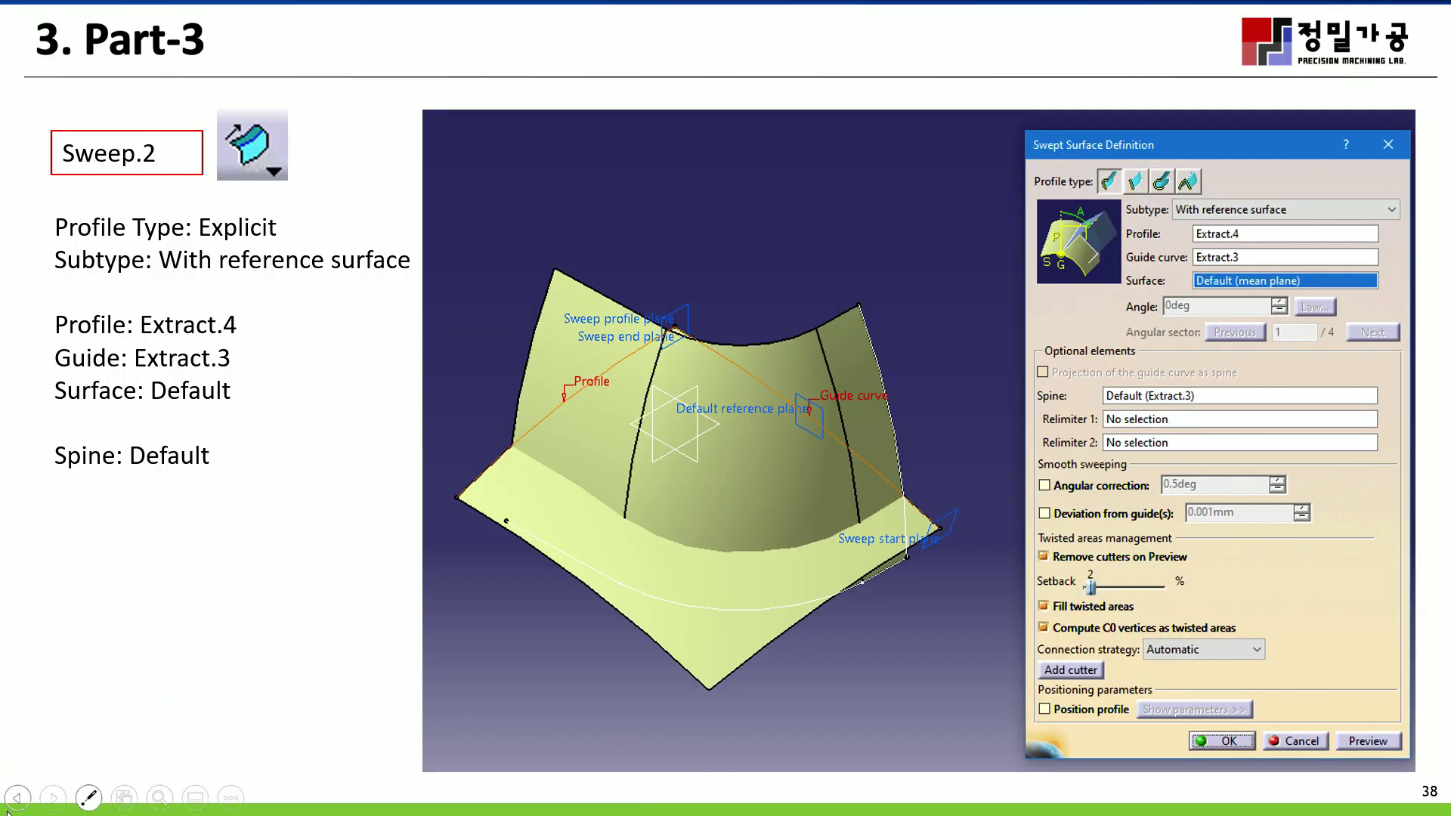
{"action": "left_click", "coordinate": [52, 798]}
{"action": "key", "text": "ctrl+l"}
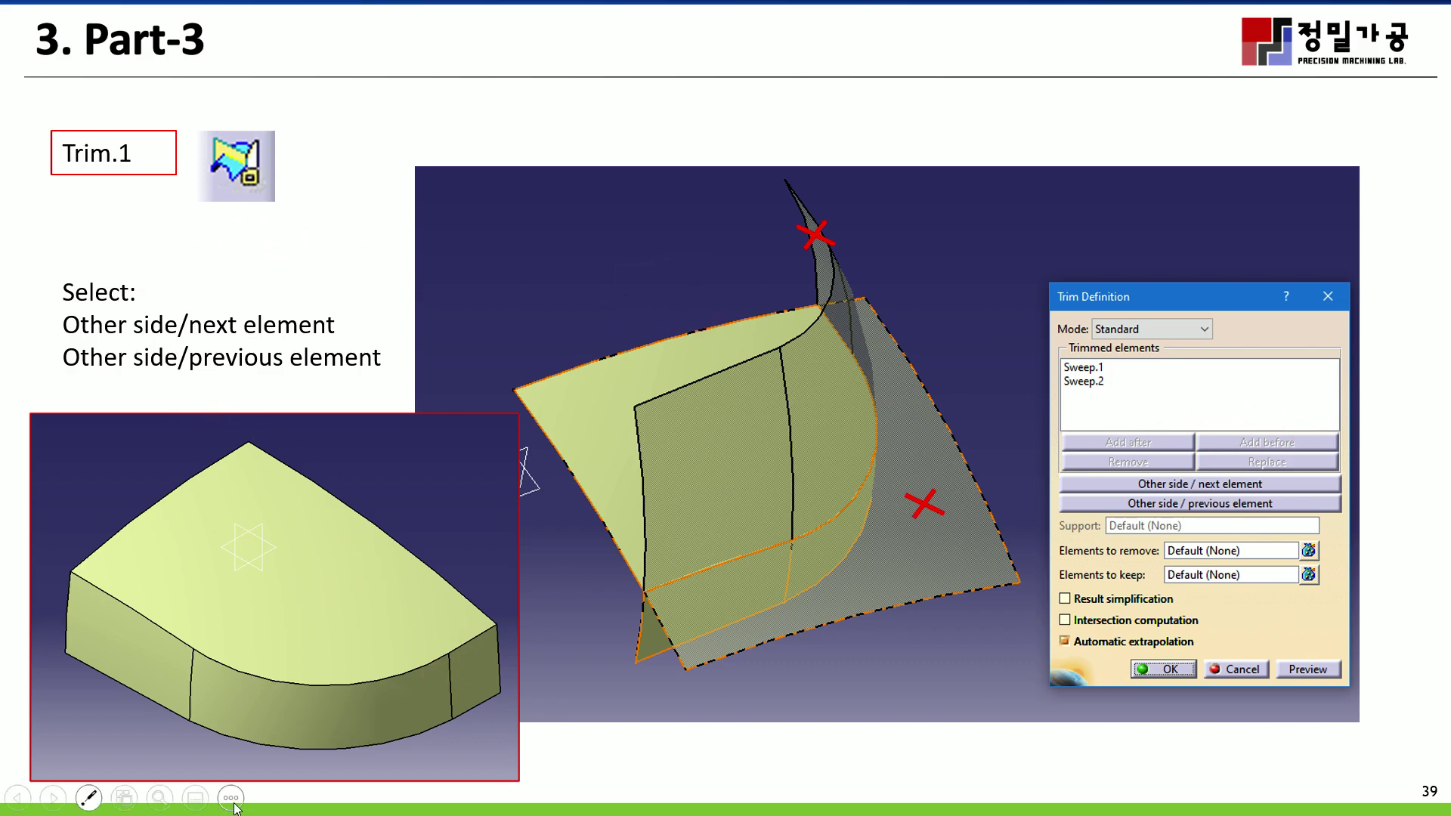
{"action": "key", "text": "super"}
{"action": "left_click", "coordinate": [628, 797]}
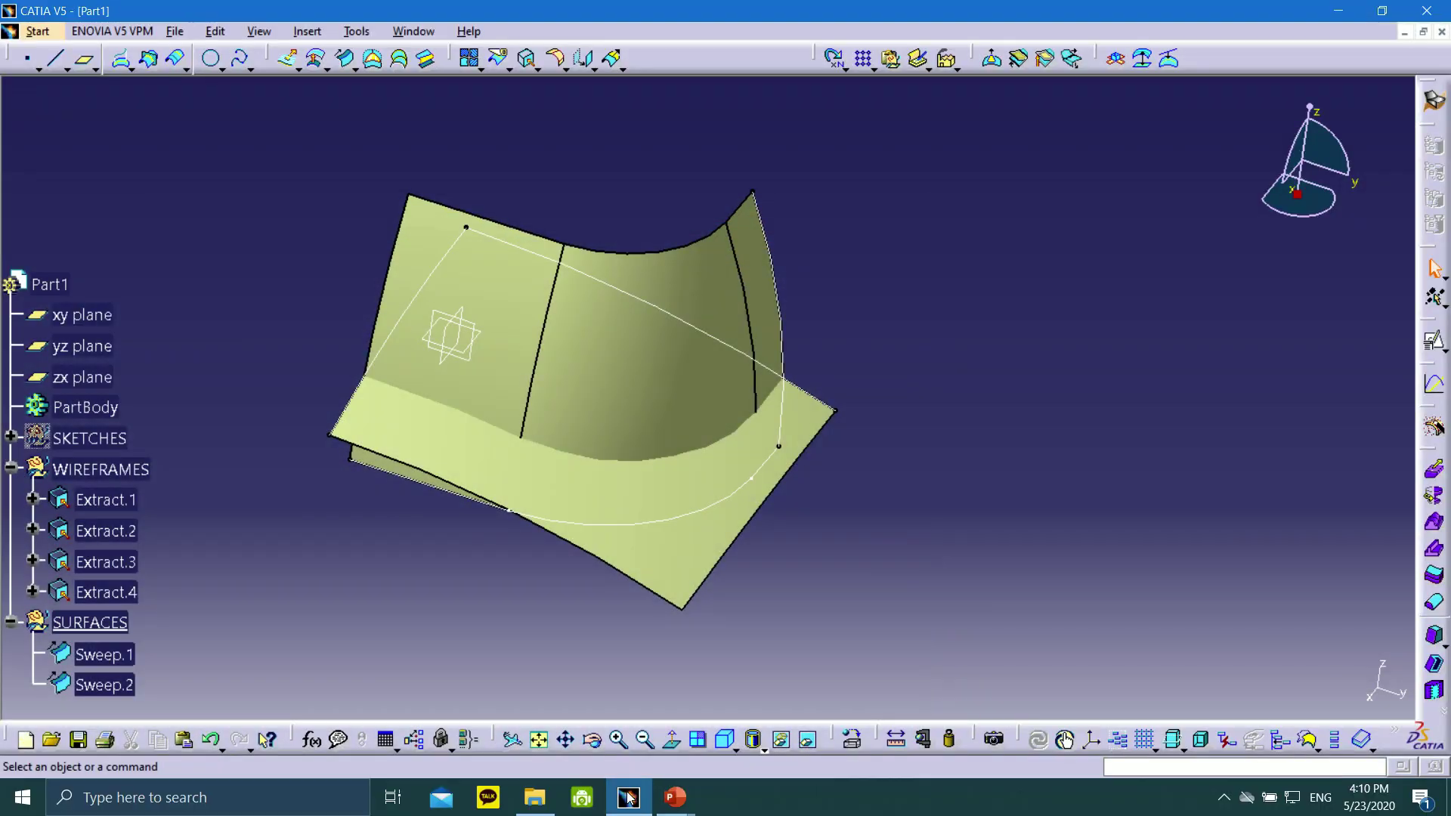
- Hide the WIREFRAMES set and set the view of the two swept surfaces to isometric
{"action": "right_click", "coordinate": [83, 469]}
{"action": "left_click", "coordinate": [135, 139]}
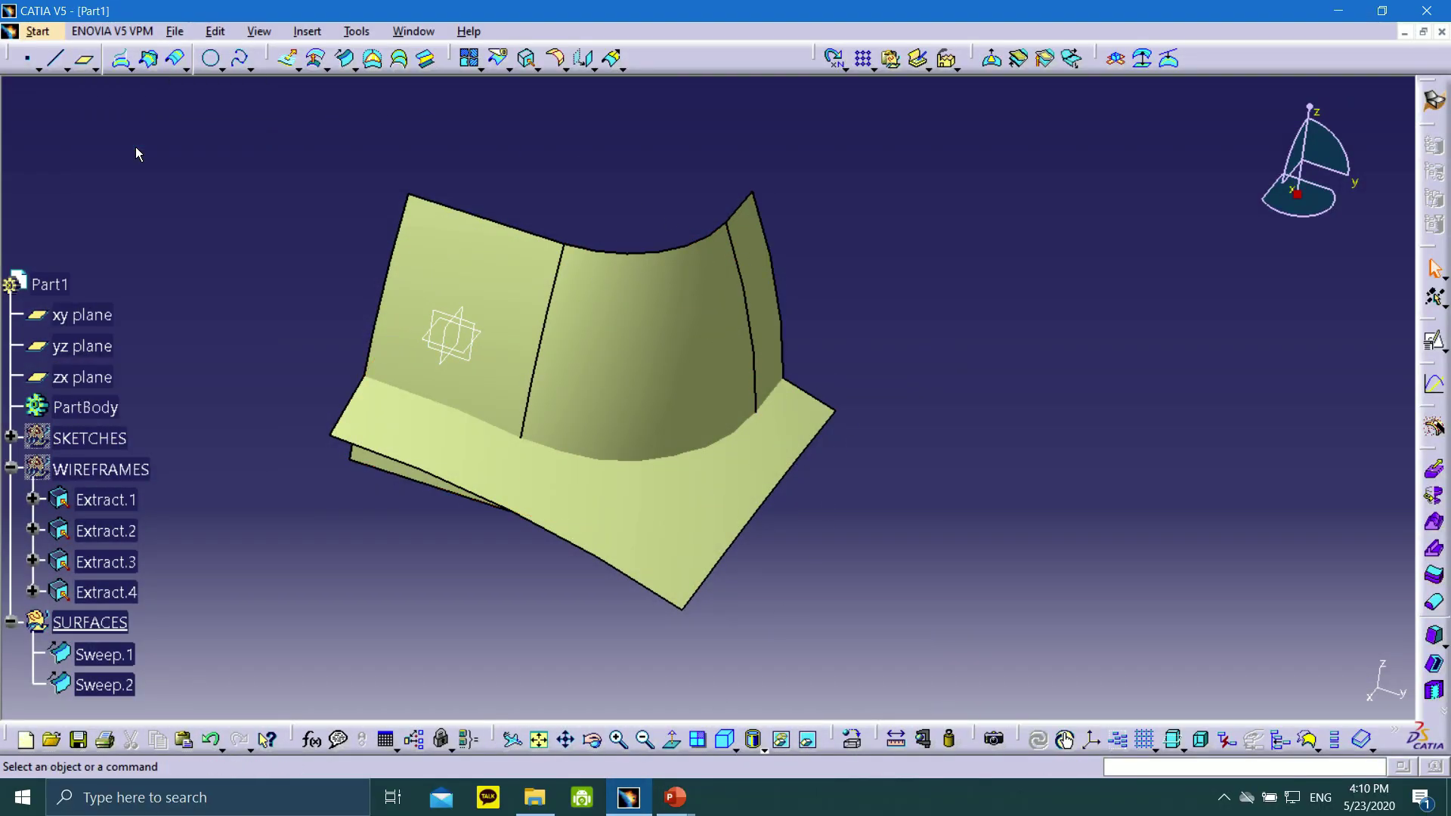
{"action": "middle_click_drag", "start_coordinate": [781, 364], "coordinate": [925, 349]}
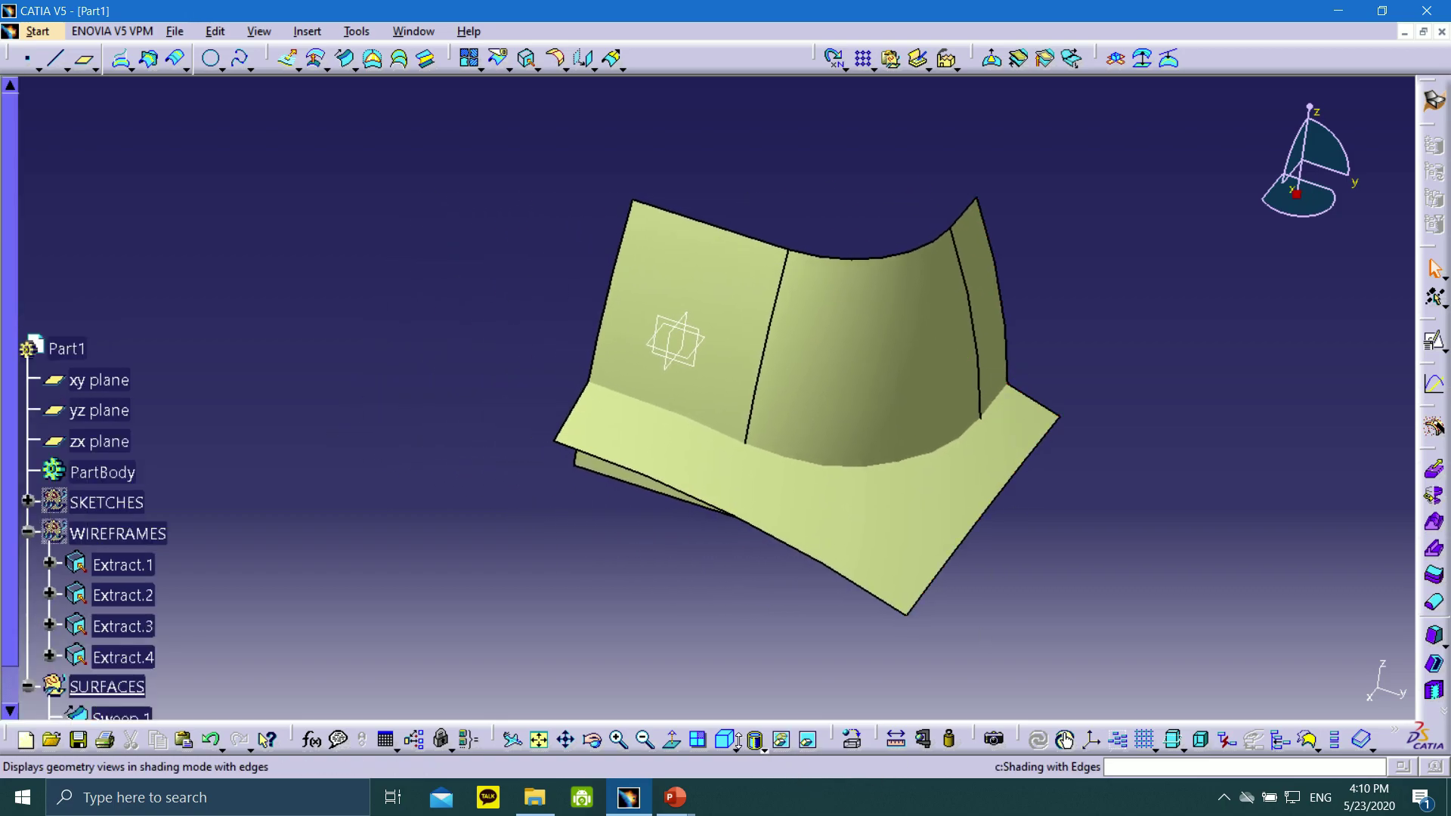
{"action": "left_click", "coordinate": [724, 740]}
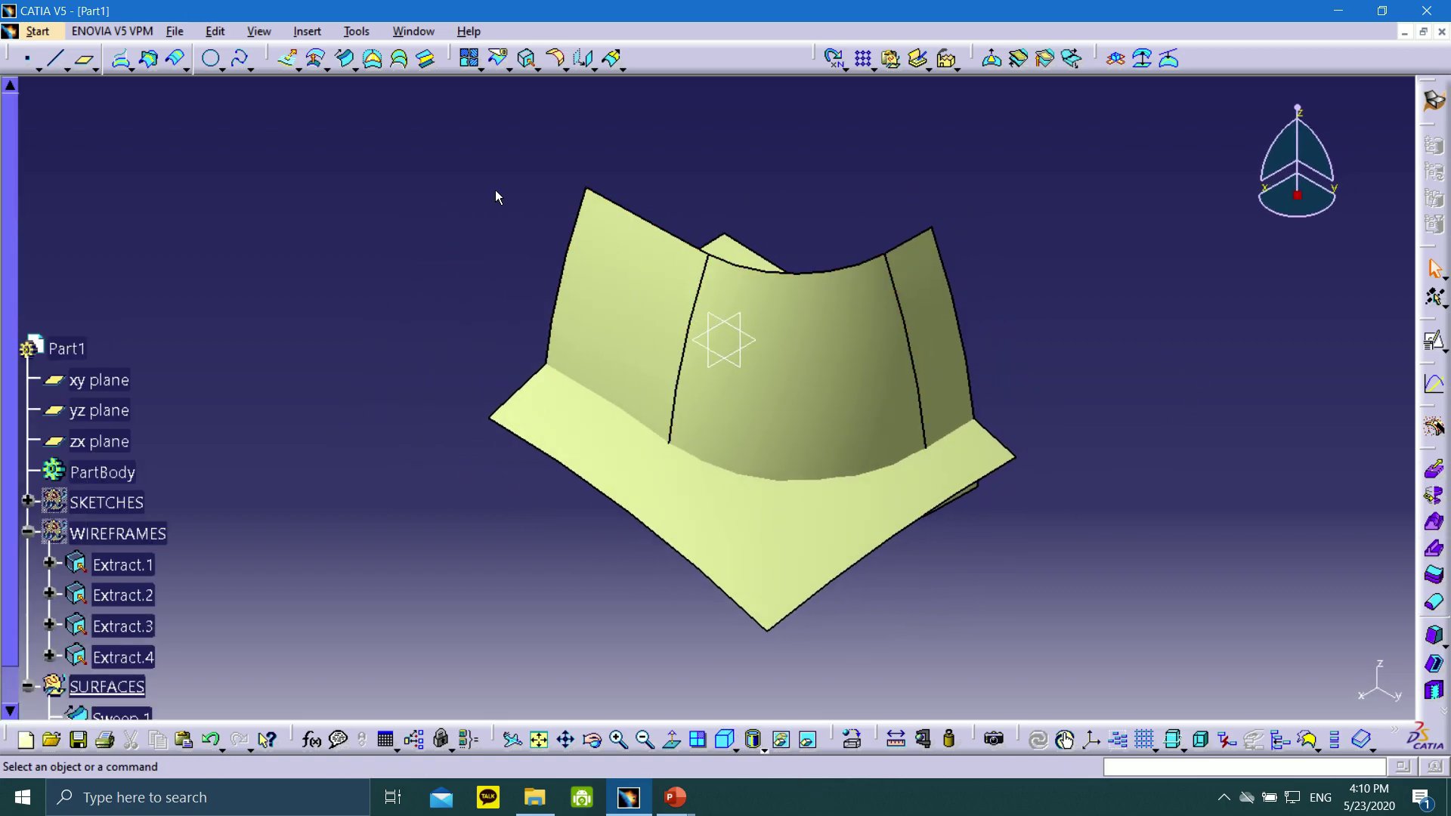
- Start a Trim in Standard mode with Sweep.2 and Sweep.1 as the trimmed elements
{"action": "left_click", "coordinate": [505, 68]}
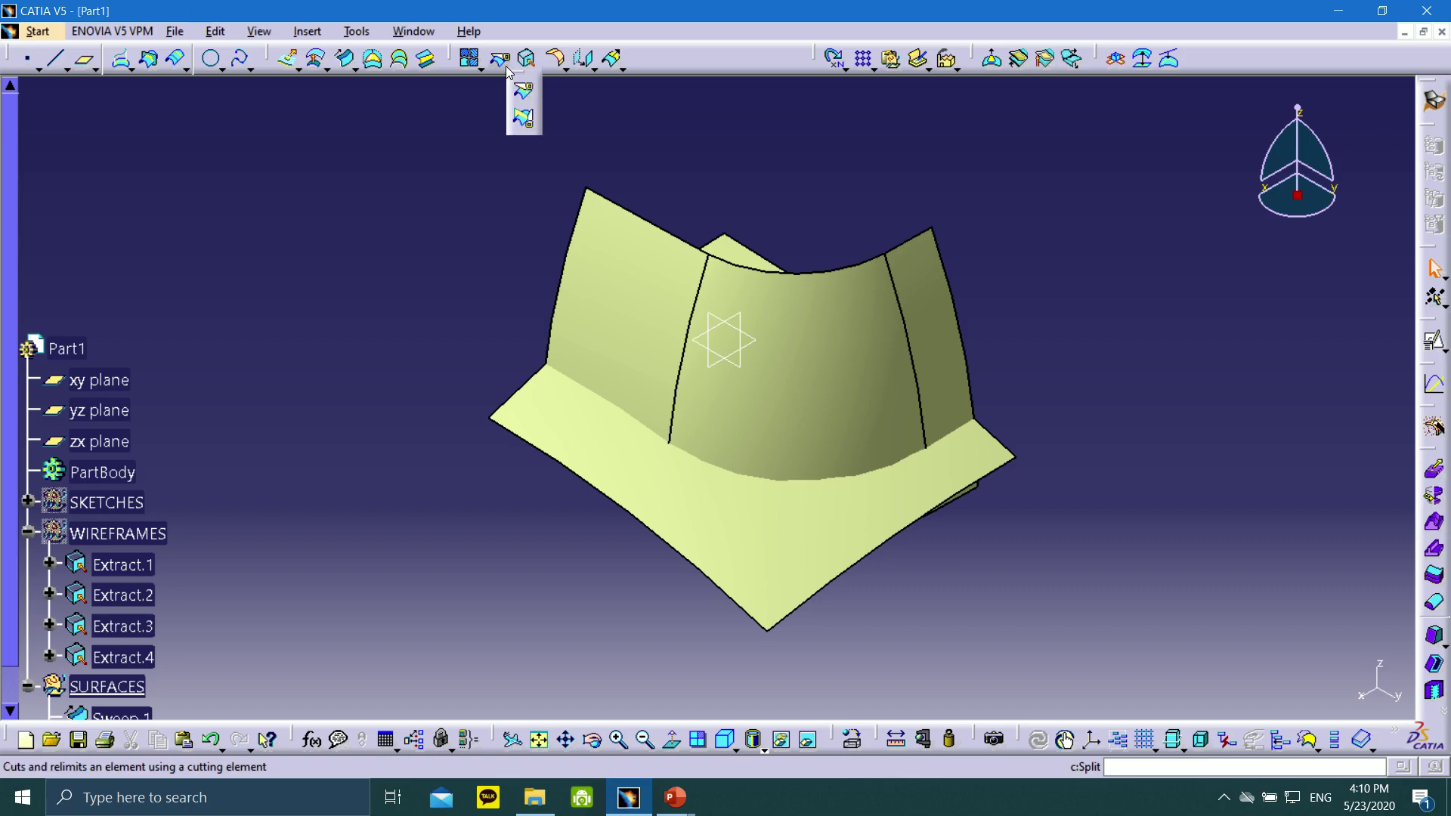
{"action": "left_click", "coordinate": [523, 121]}
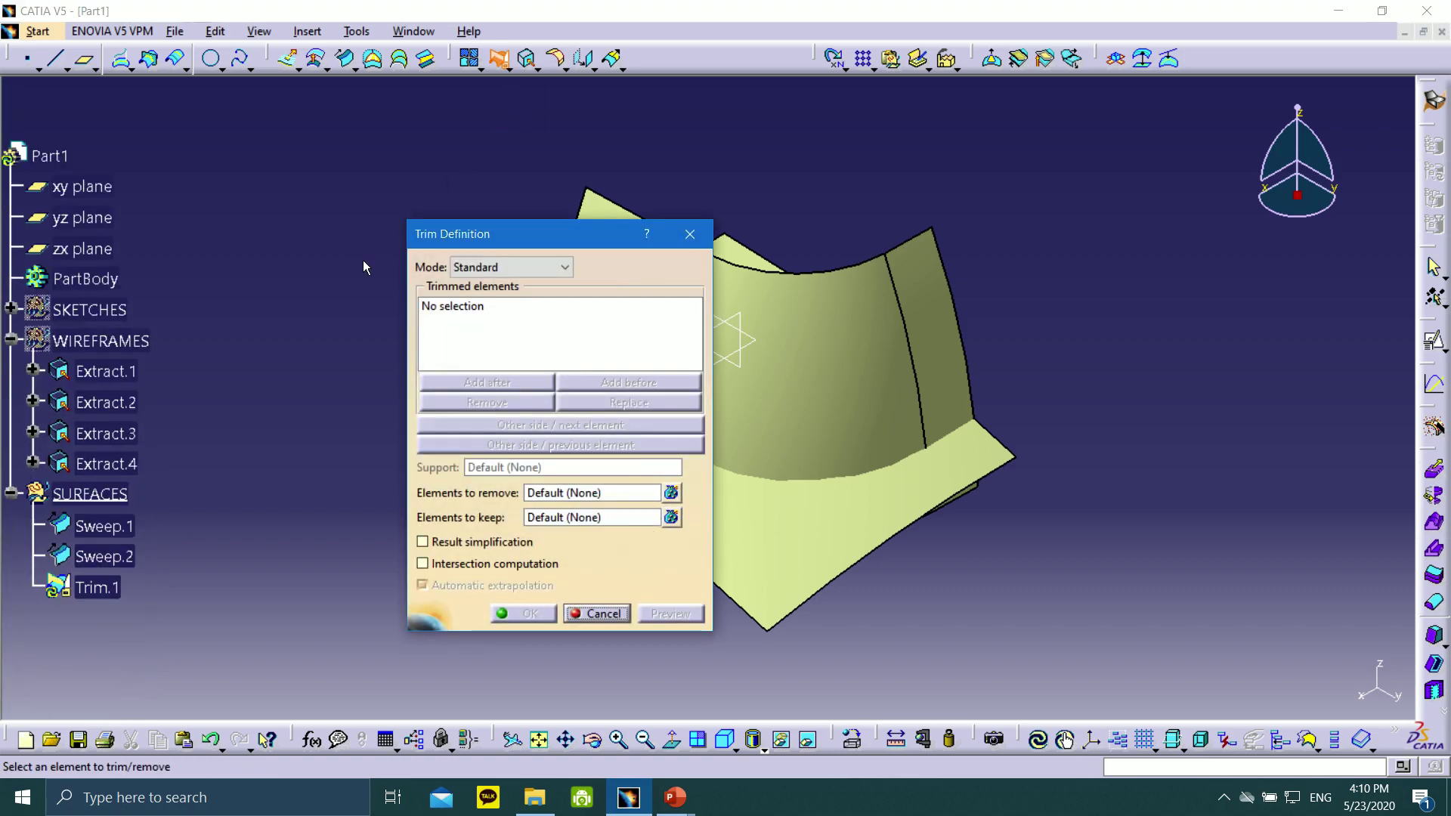
{"action": "left_click_drag", "start_coordinate": [473, 233], "coordinate": [265, 191]}
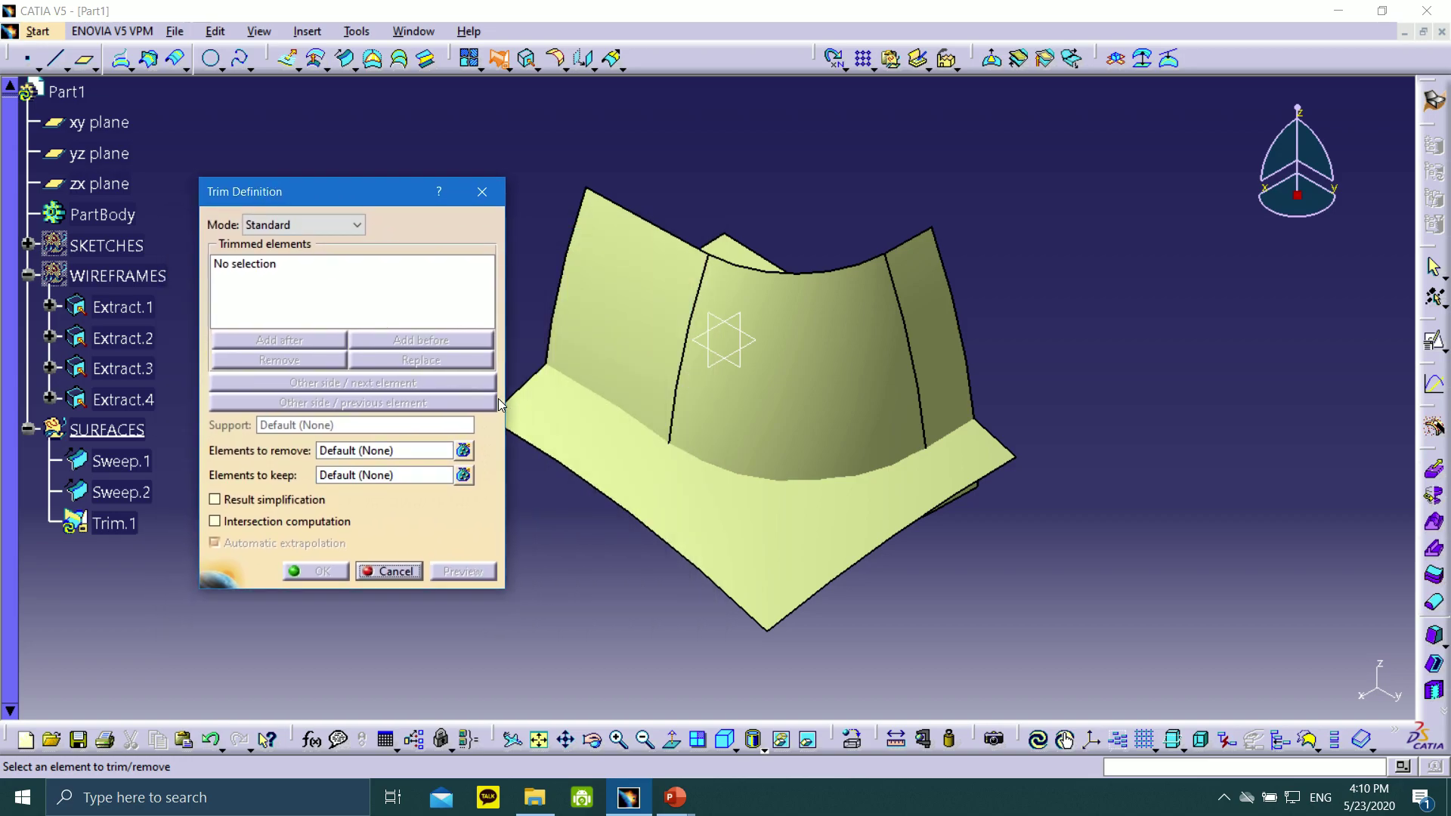
{"action": "left_click", "coordinate": [619, 466]}
{"action": "left_click", "coordinate": [654, 300]}
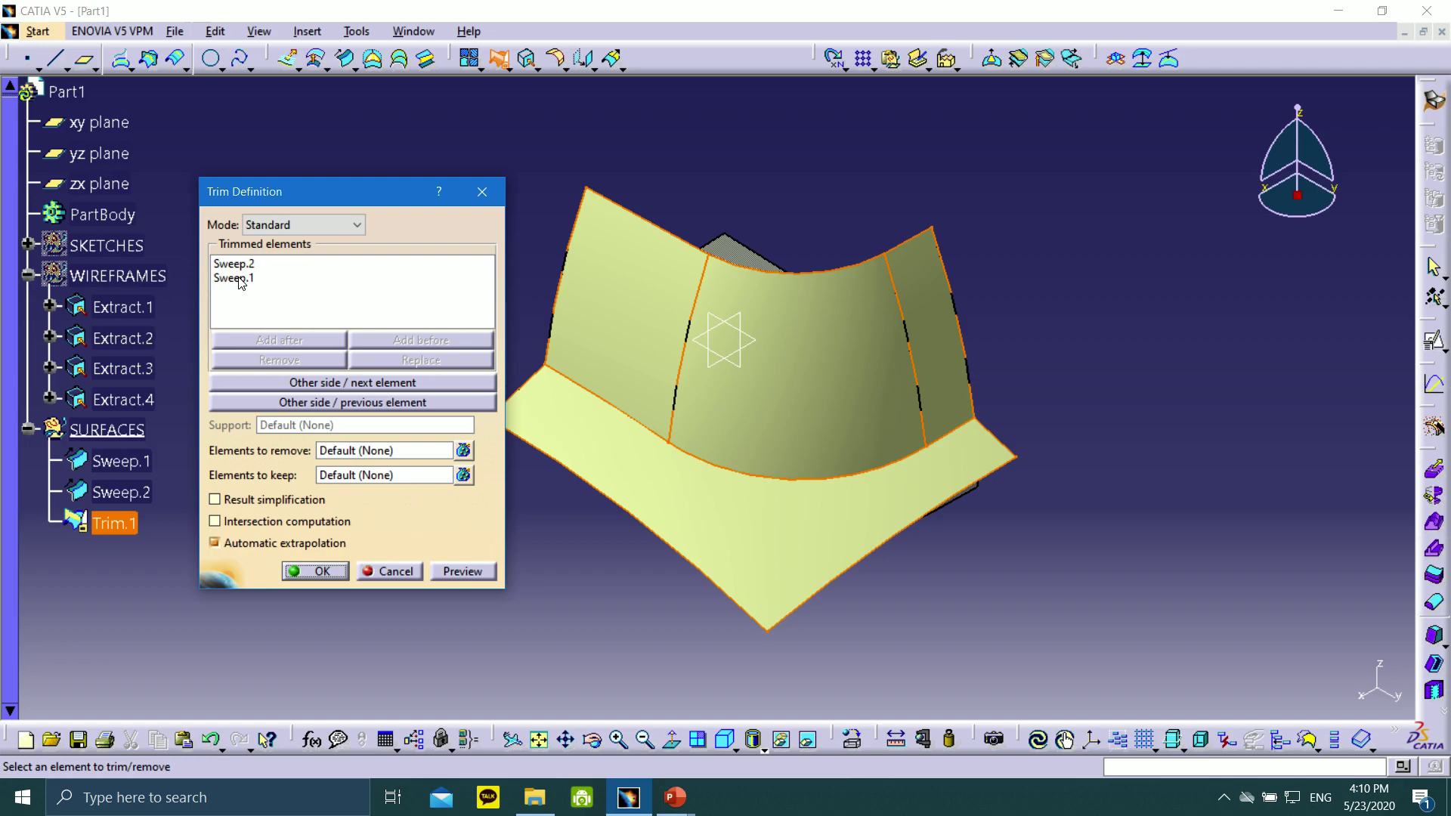
- Switch the kept side of both the next and previous elements, retaining the top surface and the side wall below it
{"action": "middle_click_drag", "start_coordinate": [852, 412], "coordinate": [587, 315]}
{"action": "left_click", "coordinate": [420, 384]}
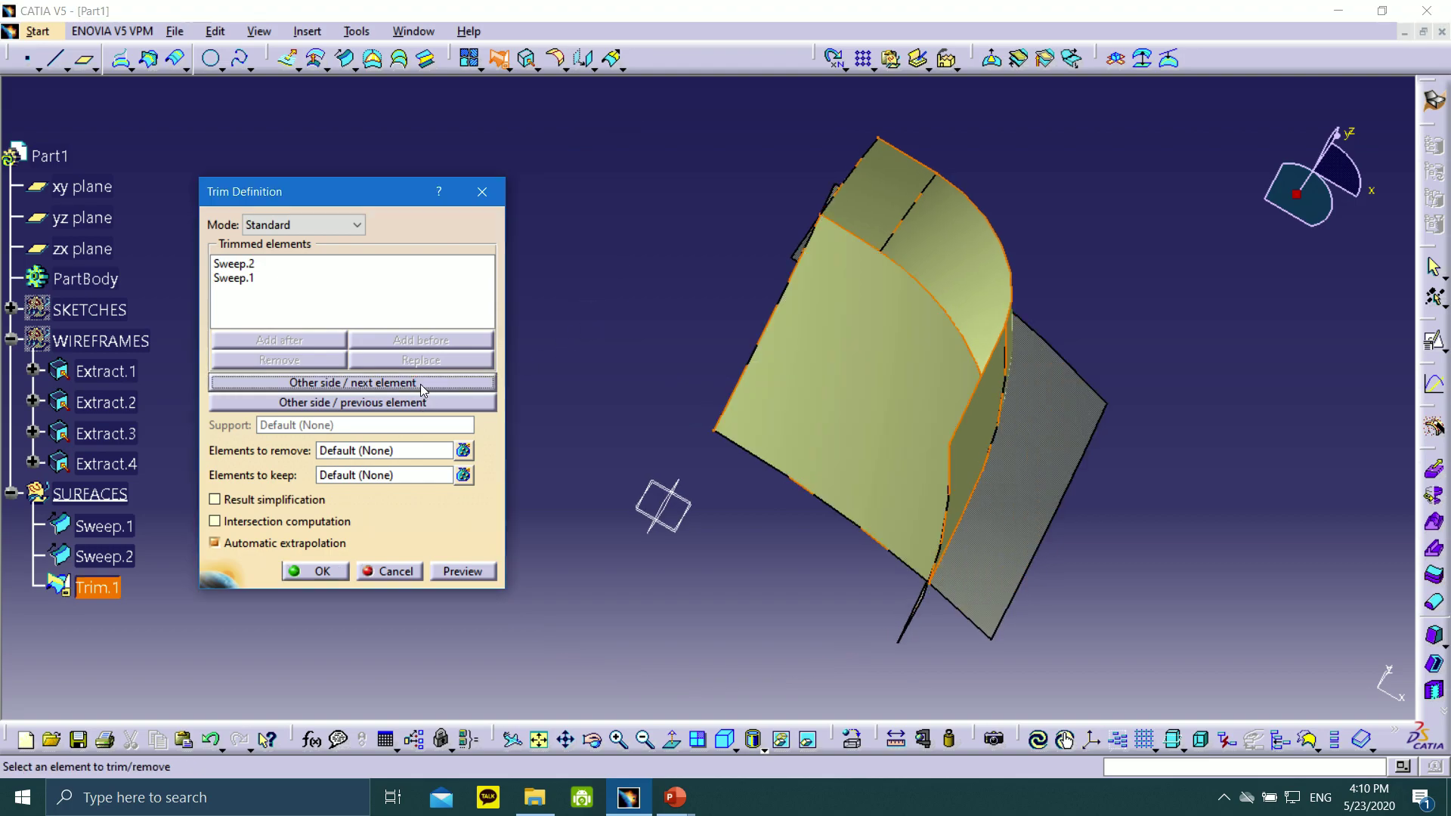
{"action": "middle_click_drag", "start_coordinate": [739, 490], "coordinate": [696, 436]}
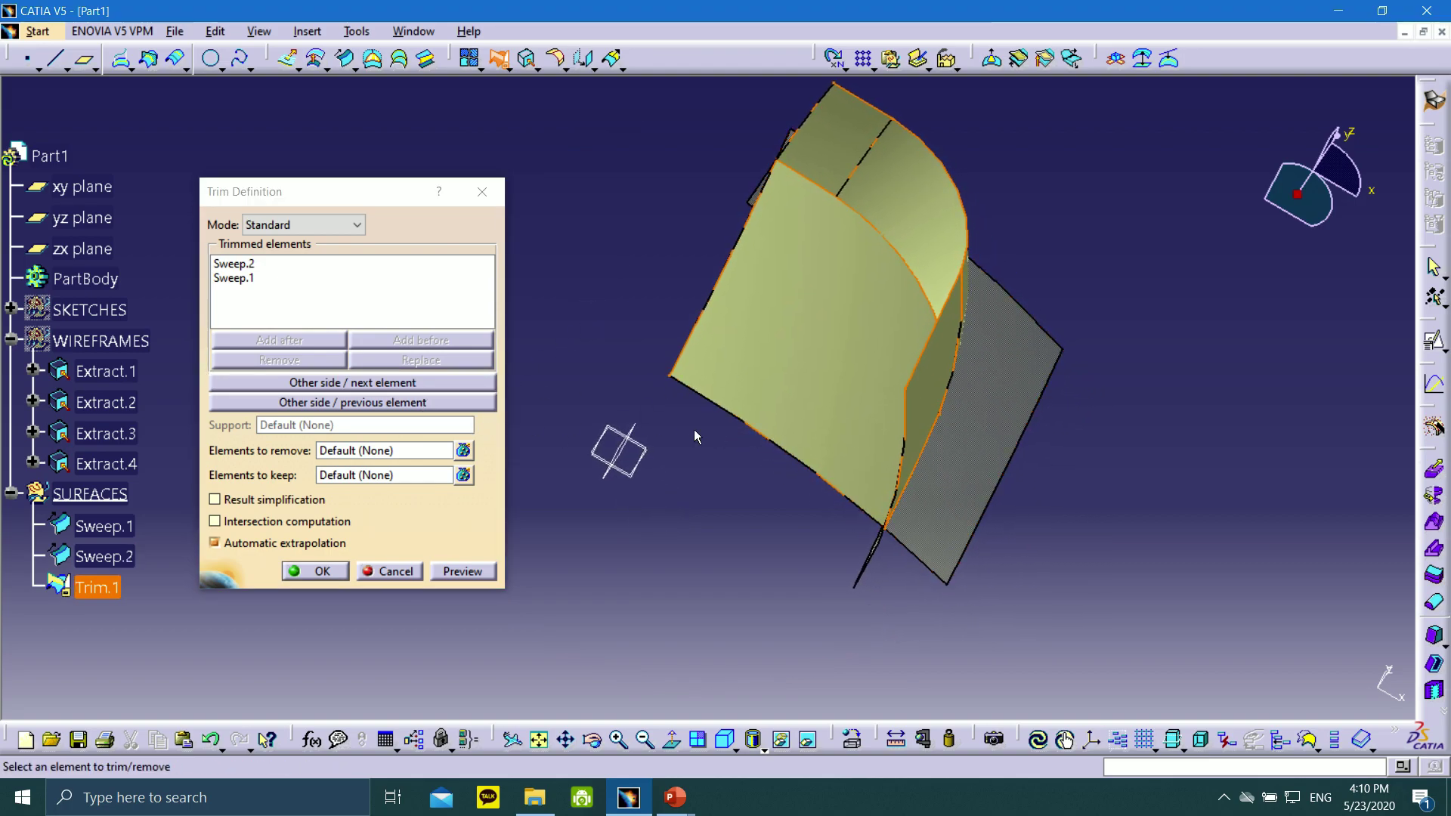
{"action": "left_click", "coordinate": [468, 403]}
{"action": "middle_click_drag", "start_coordinate": [1091, 491], "coordinate": [1193, 521]}
{"action": "middle_click_drag", "start_coordinate": [709, 164], "coordinate": [1031, 509]}
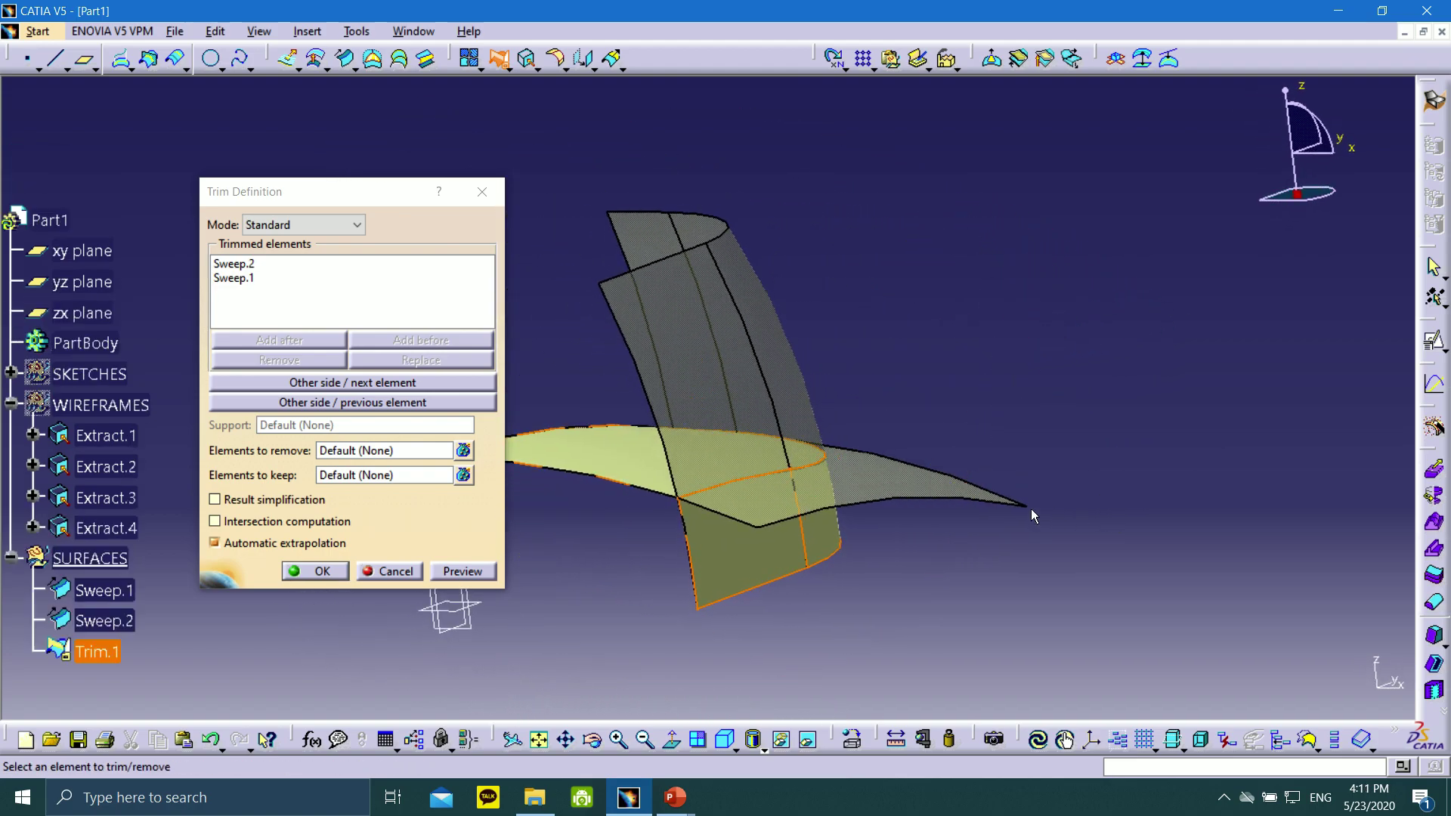
- Preview and create the trim of the two swept surfaces
{"action": "left_click", "coordinate": [488, 571]}
{"action": "left_click", "coordinate": [309, 578]}
{"action": "middle_click_drag", "start_coordinate": [729, 432], "coordinate": [995, 302]}
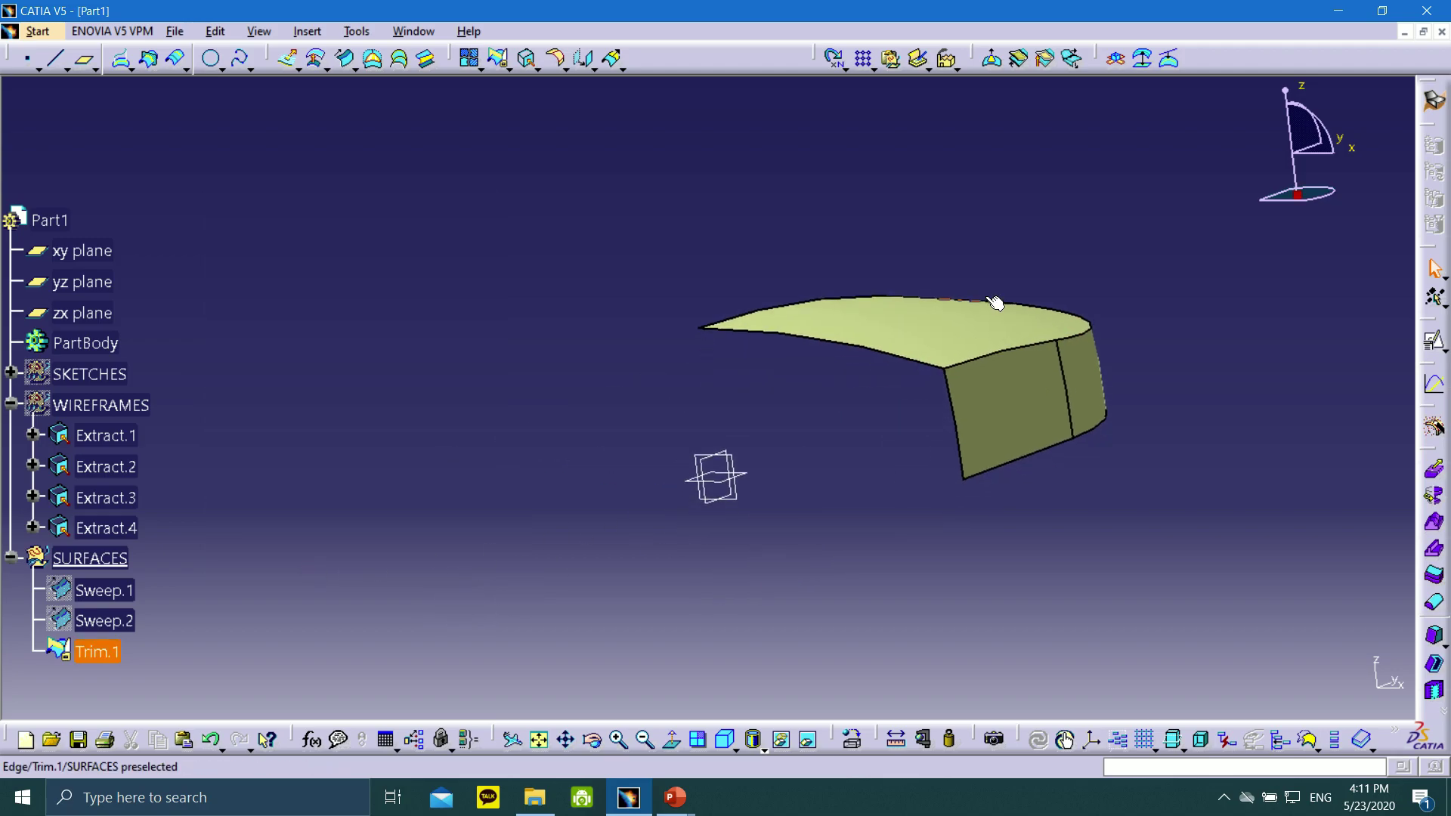
- Set the trimmed surface to isometric view and switch to the PowerPoint slide show to read the EdgeFillet.1 variable fillet instructions
{"action": "left_click", "coordinate": [727, 742]}
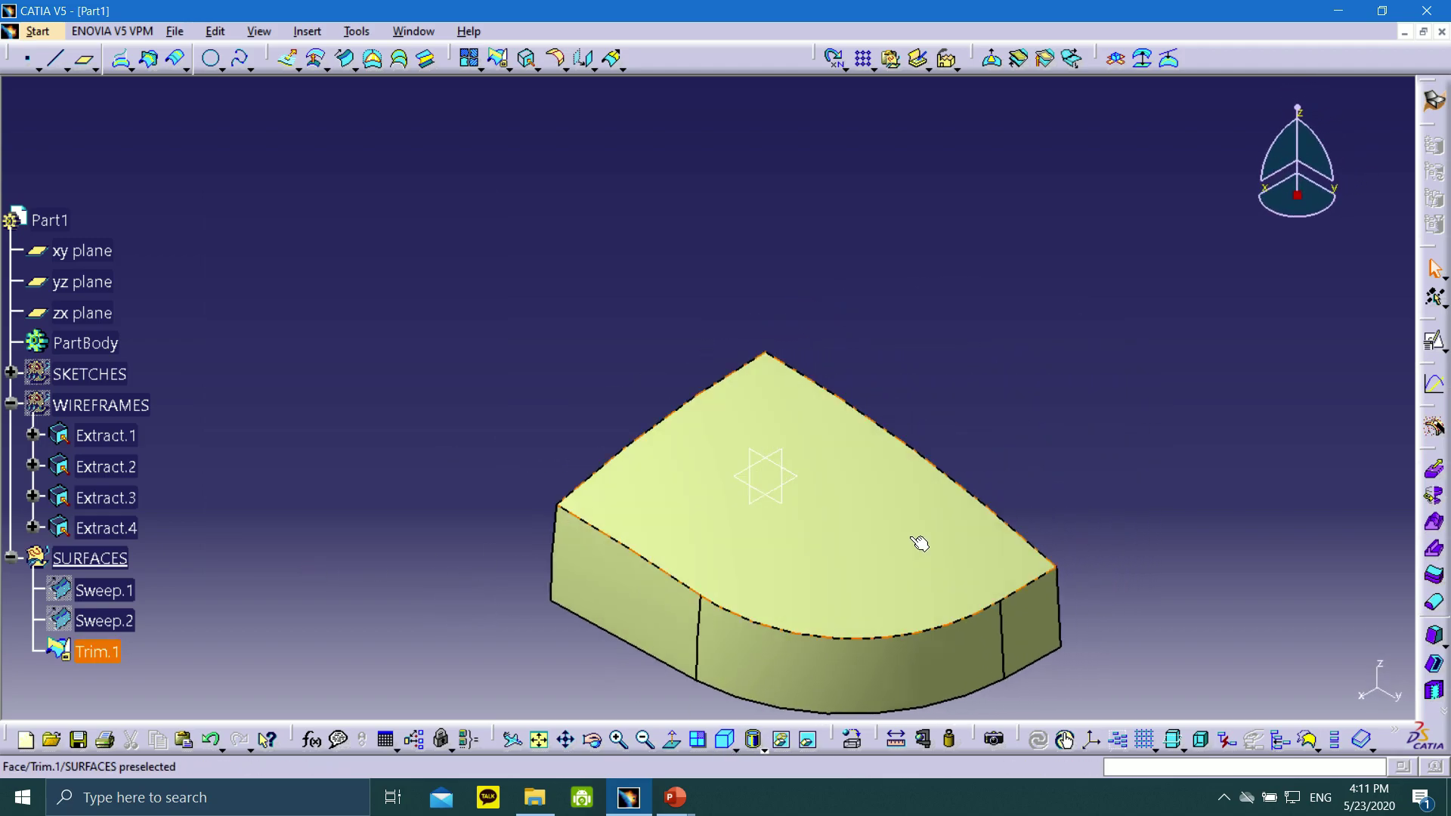
{"action": "scroll", "coordinate": [49, 561], "scroll_direction": "down", "scroll_amount": 1}
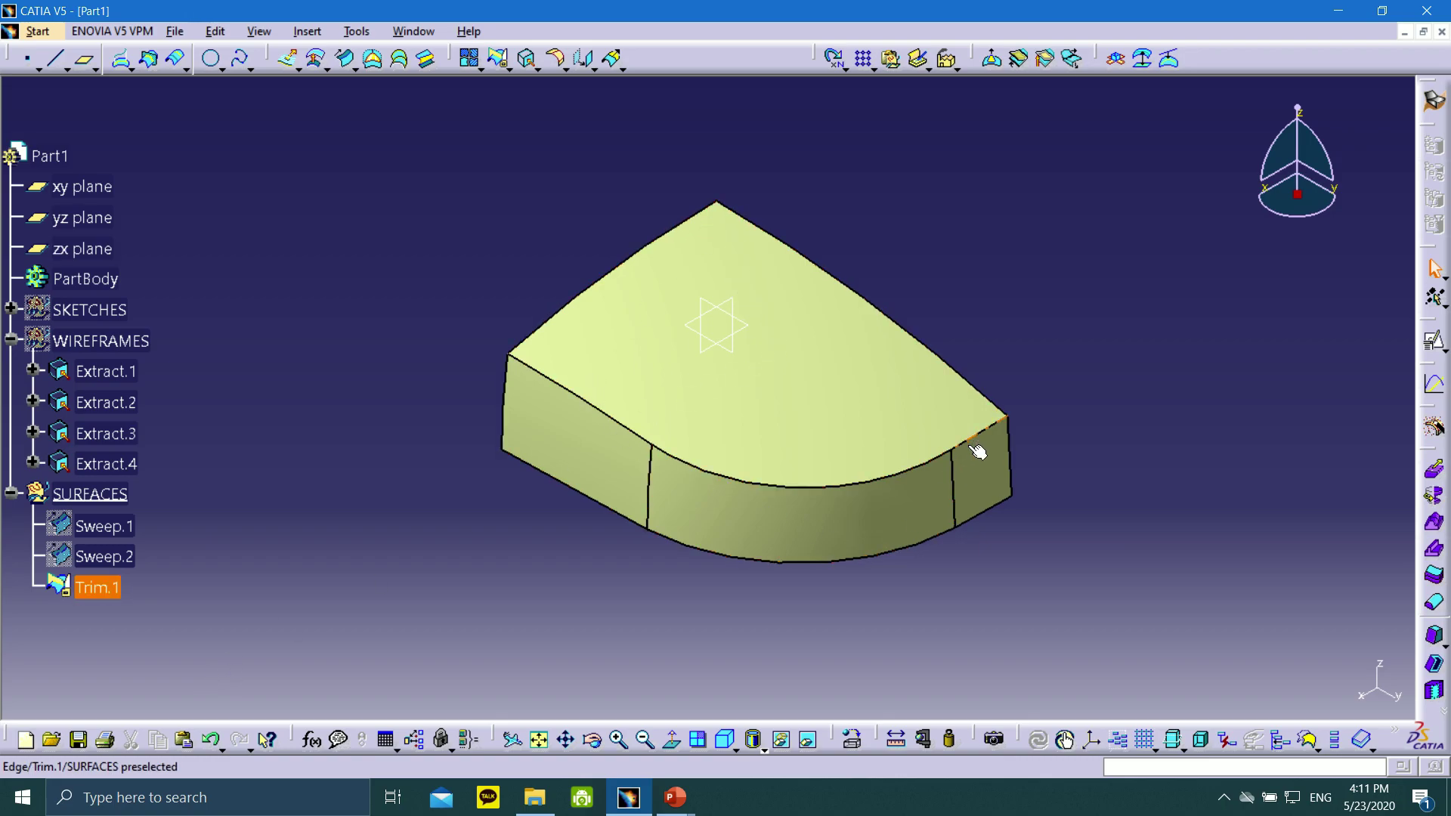
{"action": "mouse_move", "coordinate": [675, 797]}
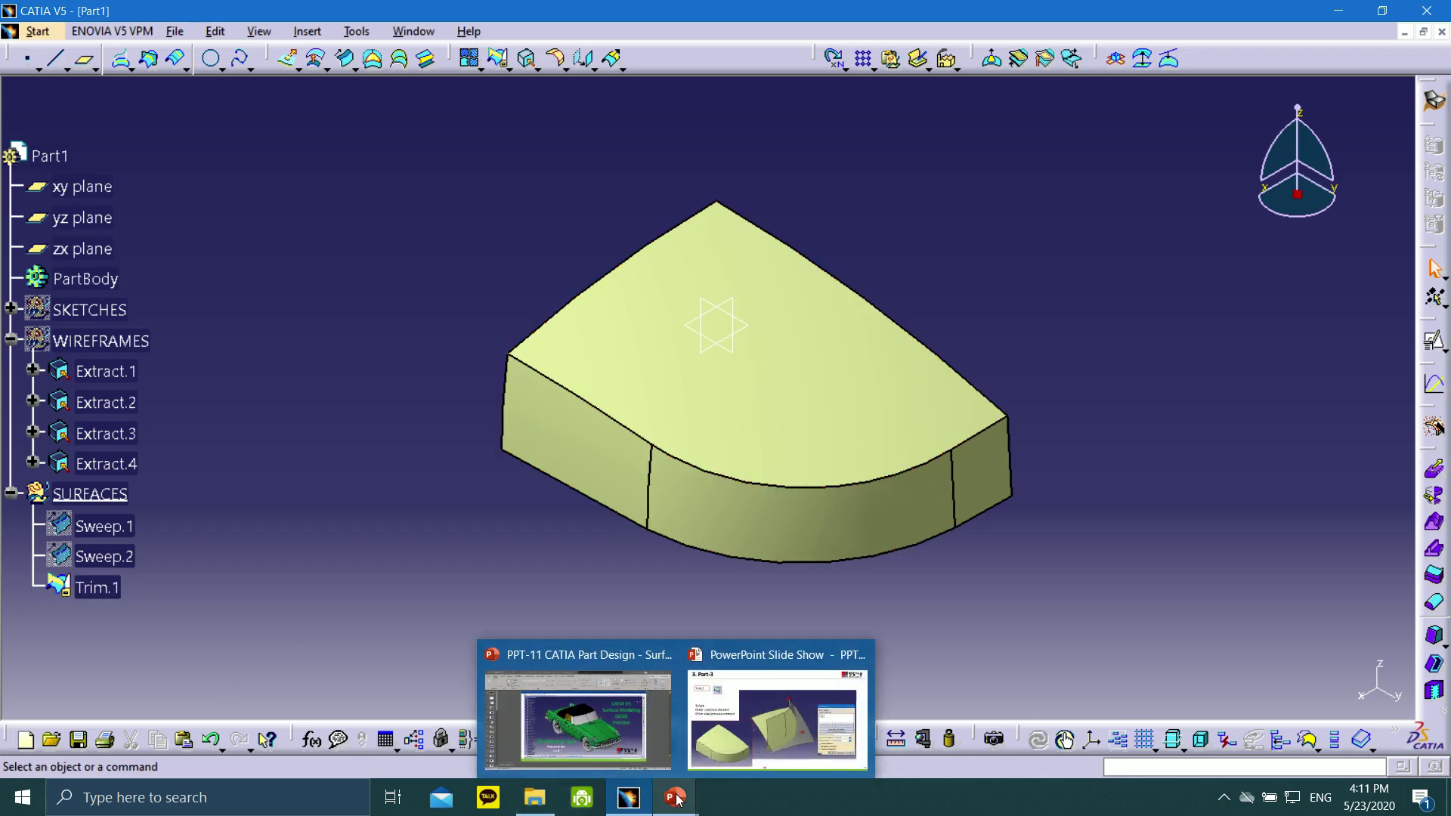
{"action": "left_click", "coordinate": [778, 714]}
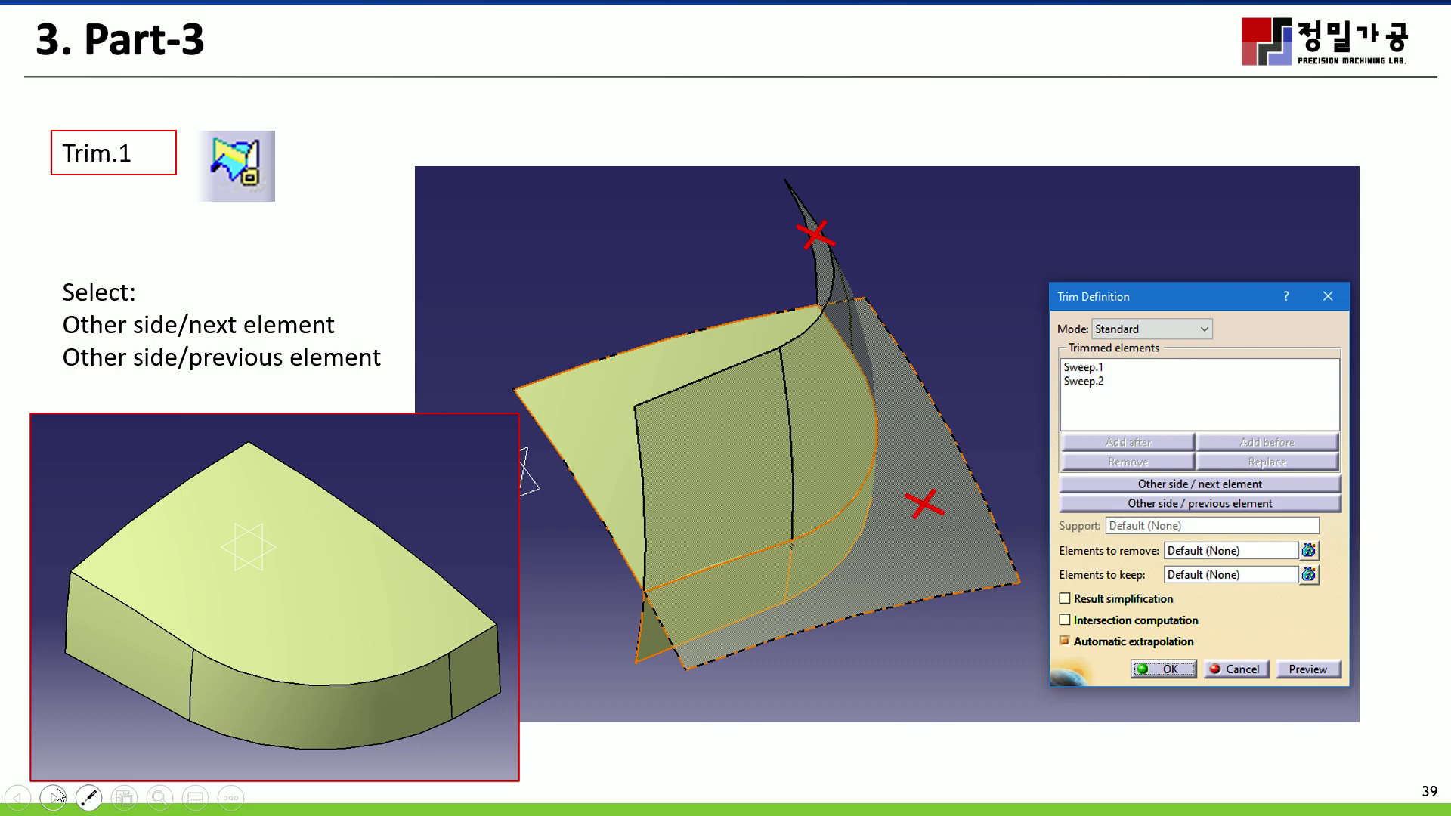
{"action": "left_click", "coordinate": [53, 798]}
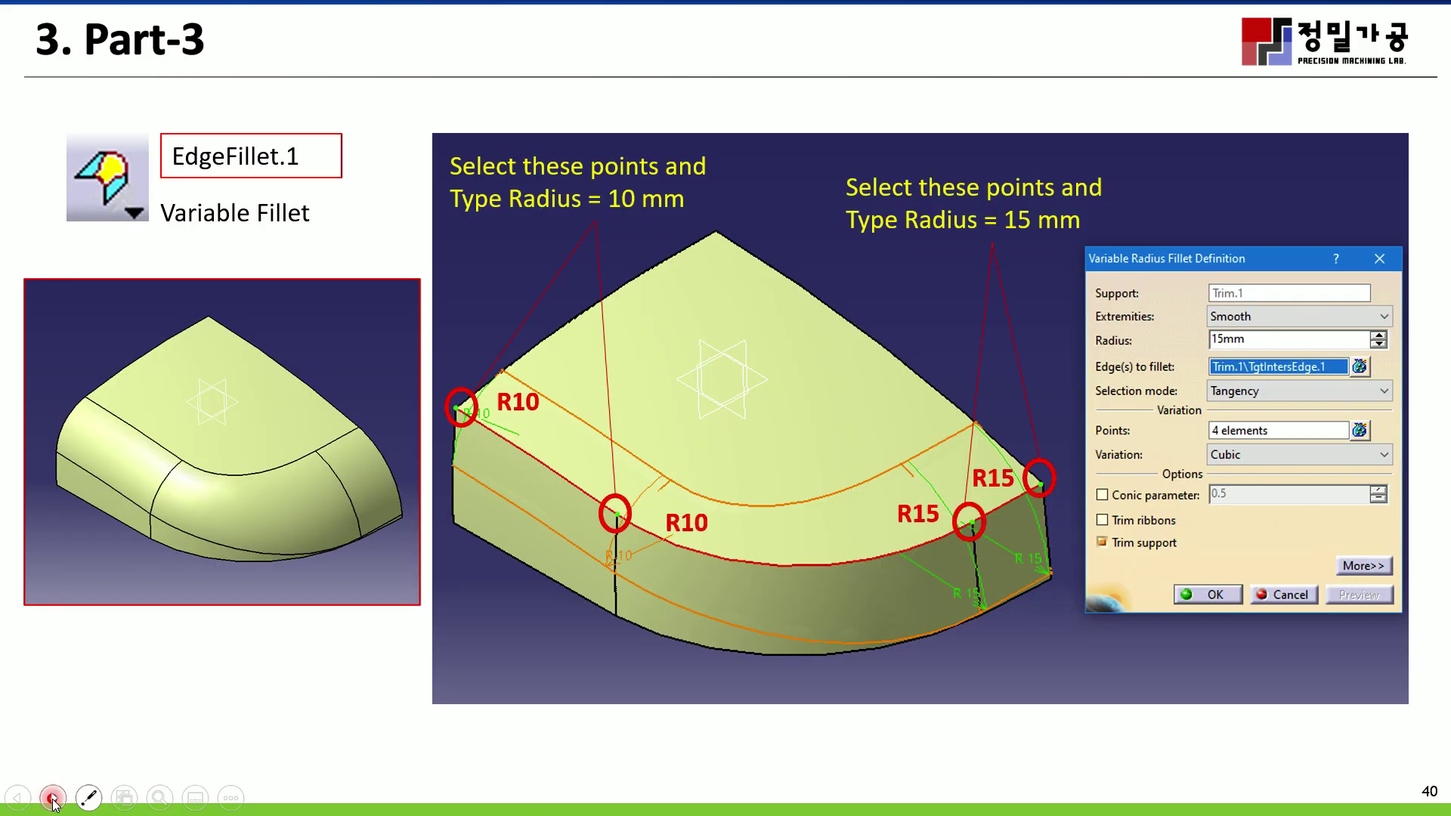
{"action": "left_click", "coordinate": [327, 261]}
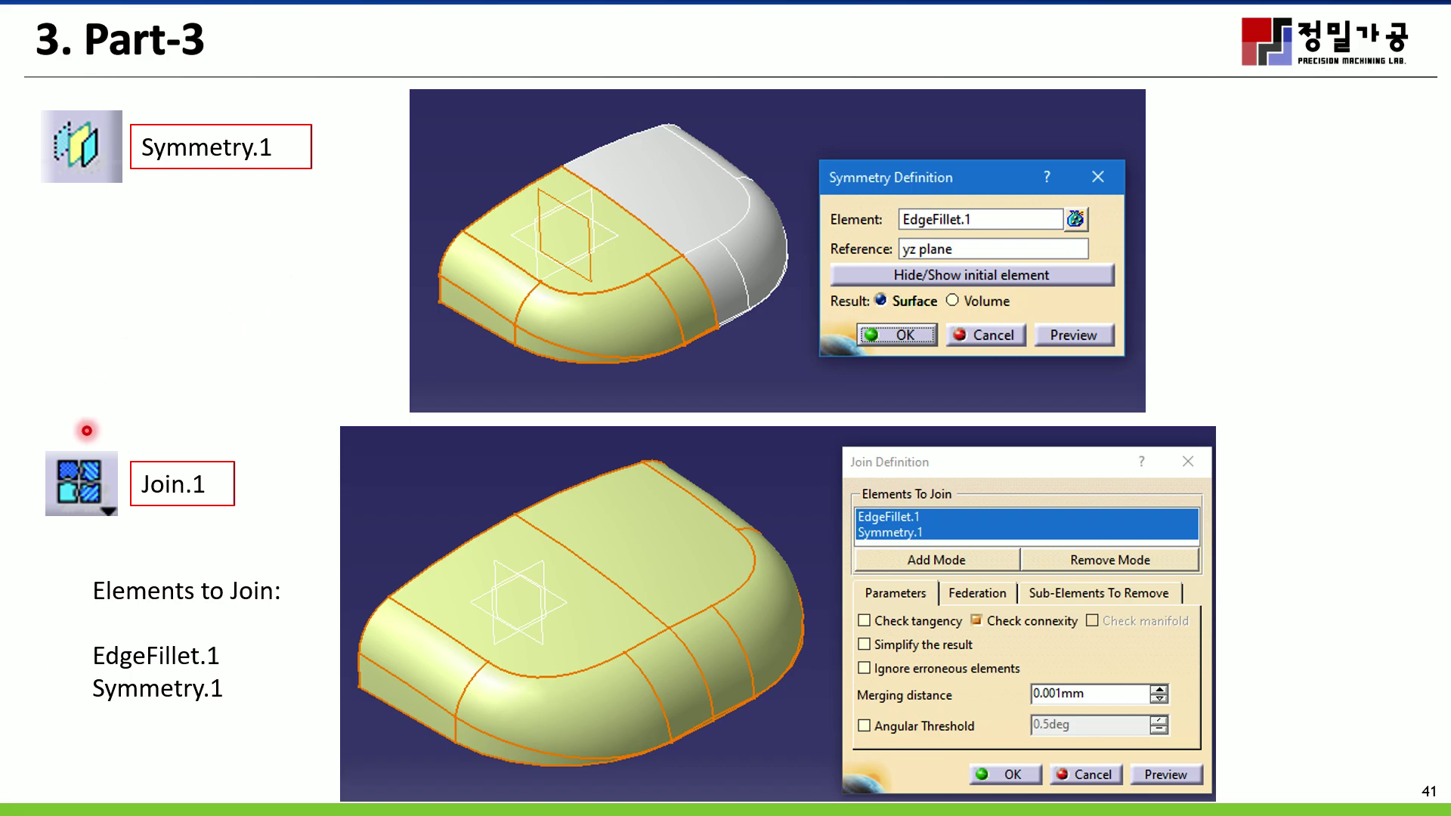
{"action": "left_click", "coordinate": [17, 798]}
{"action": "left_click", "coordinate": [17, 798]}
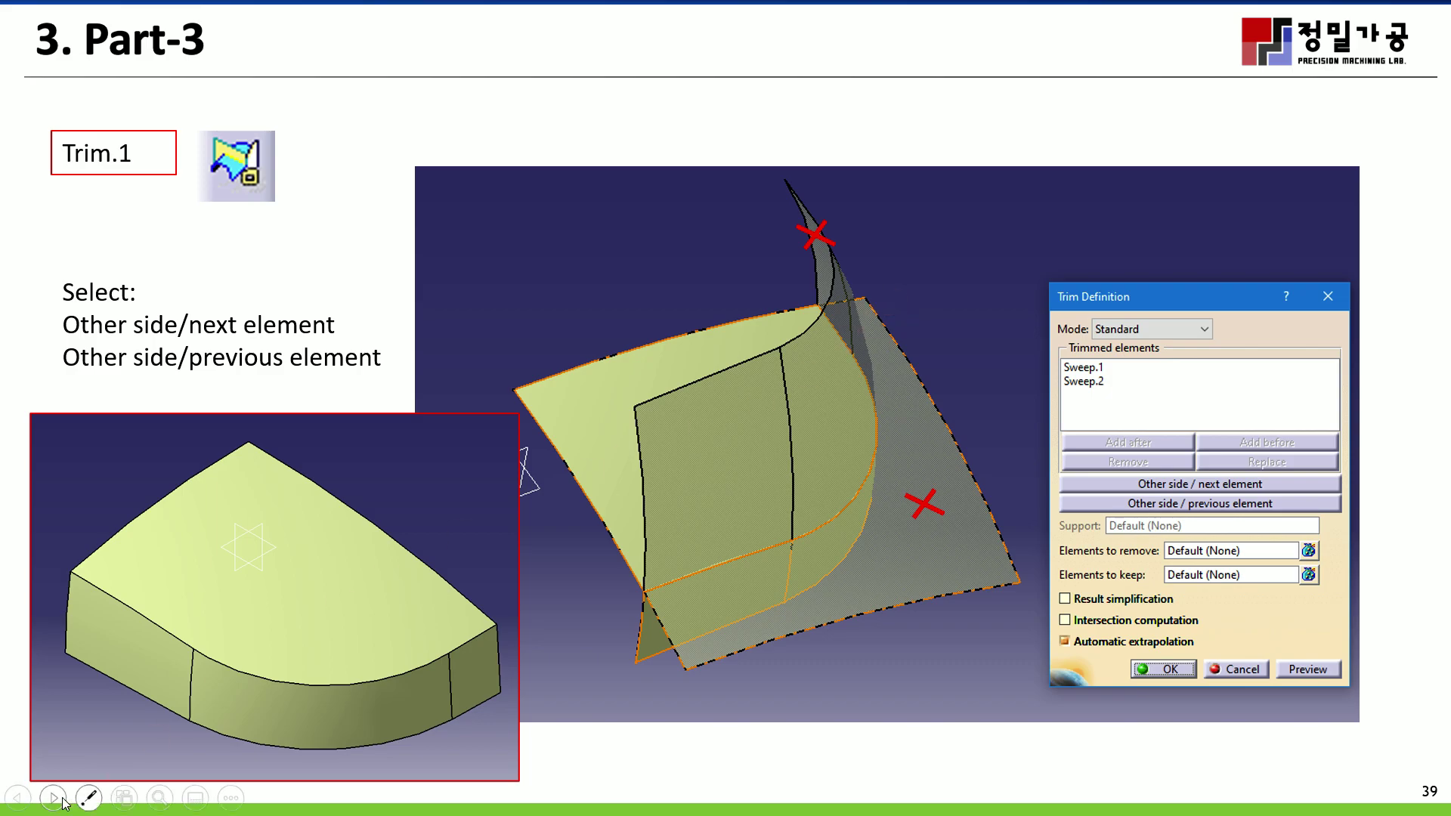
{"action": "left_click", "coordinate": [53, 798]}
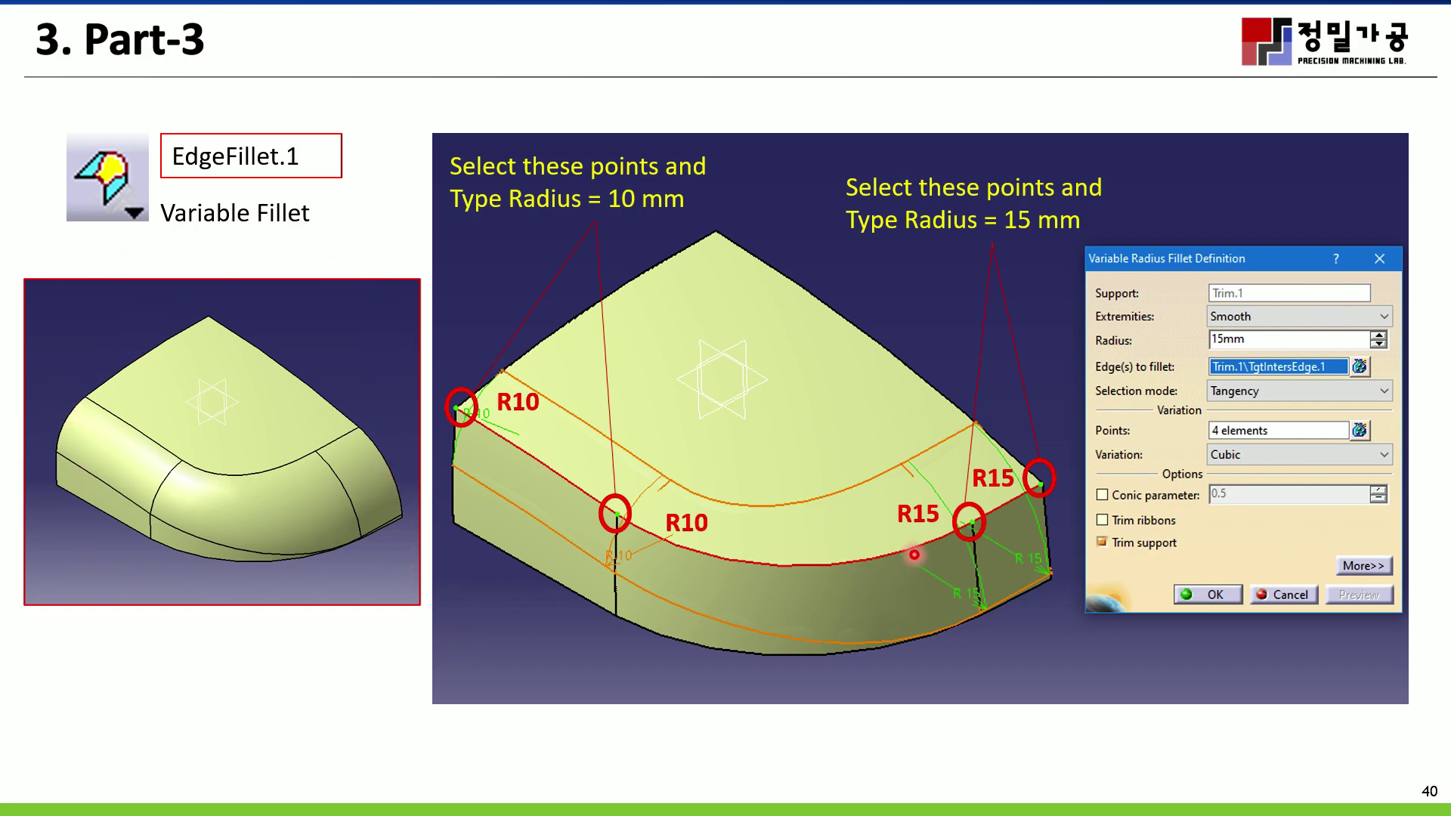
- Switch back to CATIA and start a Variable Fillet of radius 10 mm on the top edge of the trimmed surface
{"action": "key", "text": "super"}
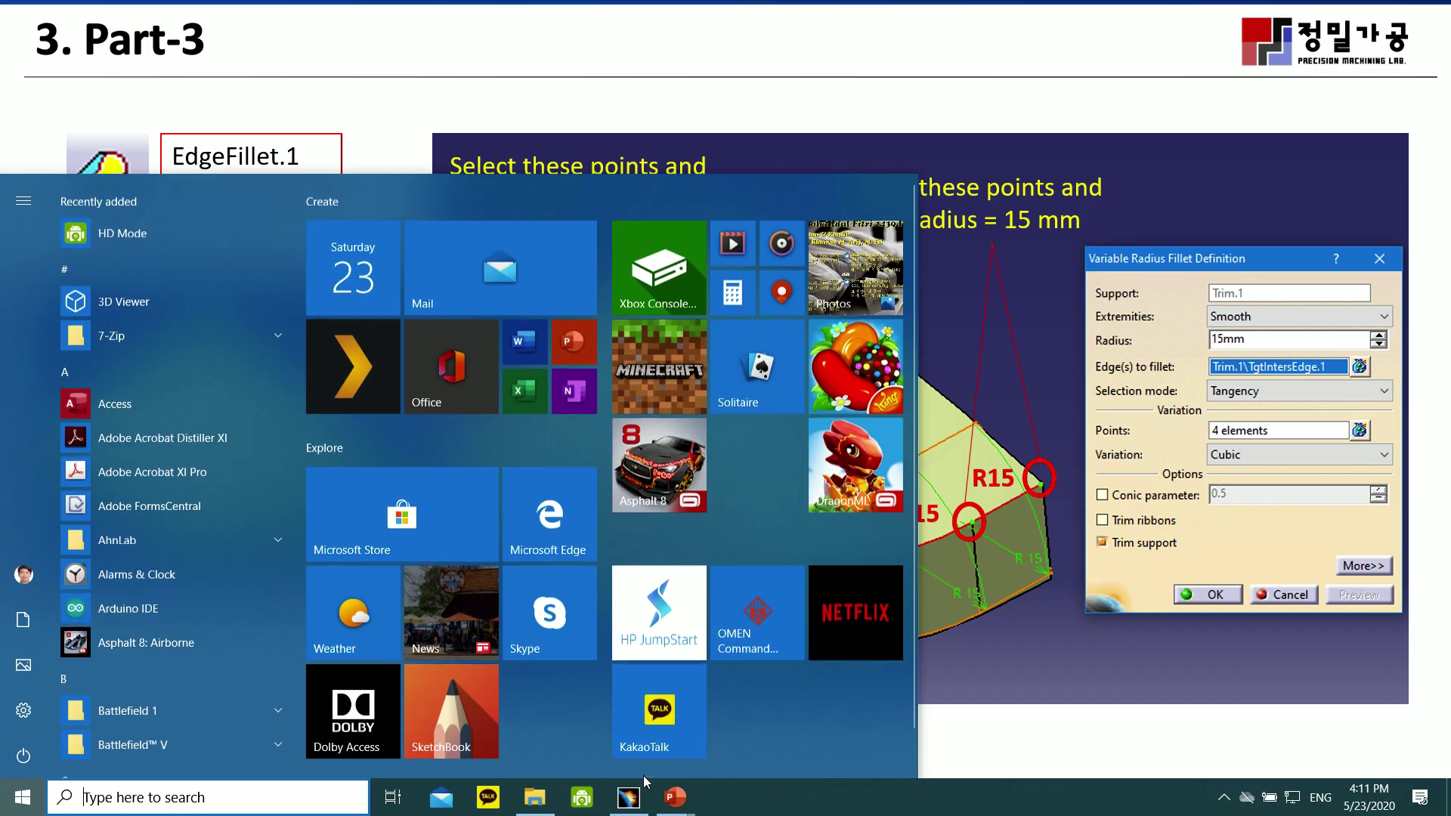
{"action": "left_click", "coordinate": [628, 797]}
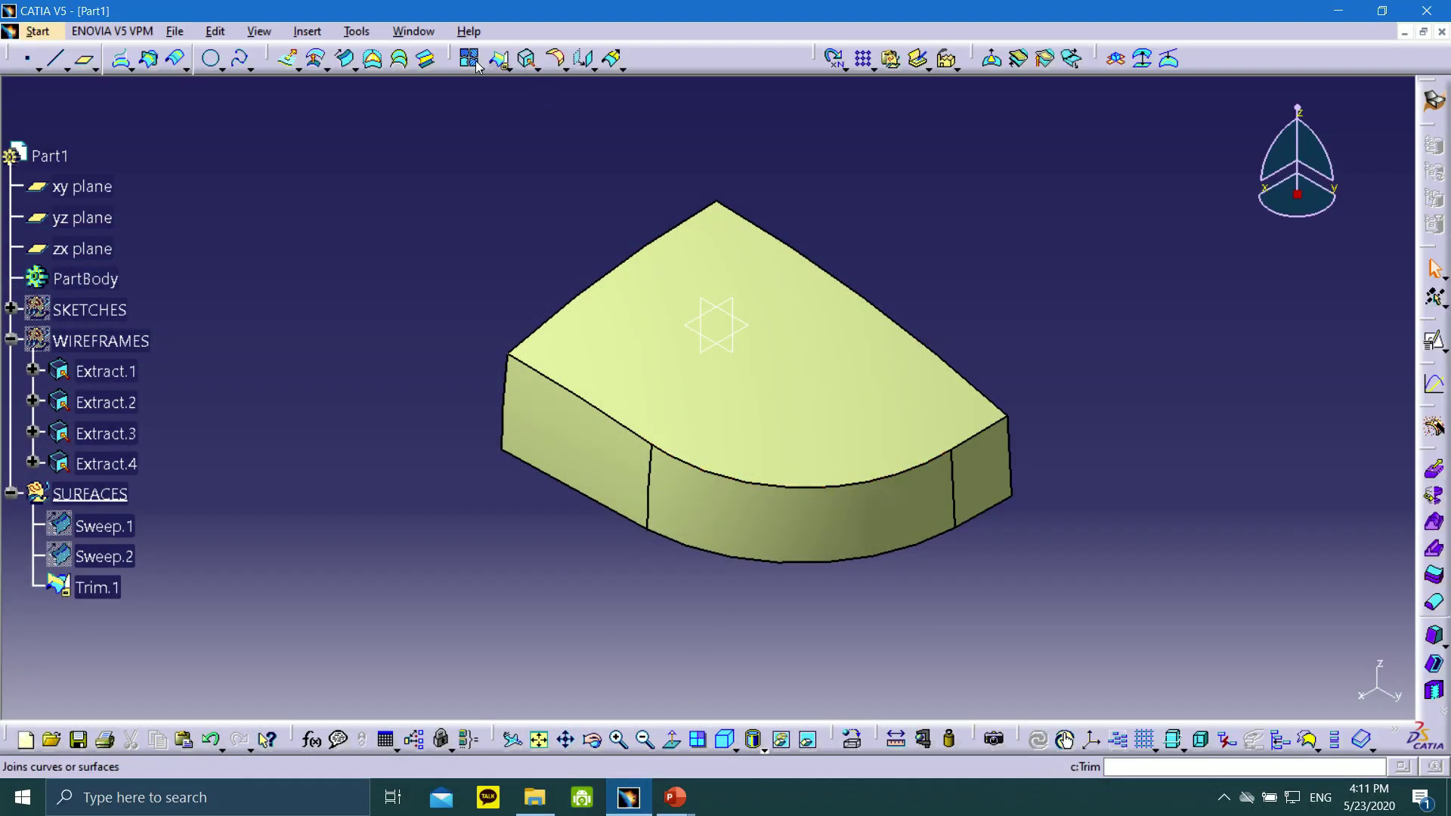
{"action": "left_click", "coordinate": [566, 70]}
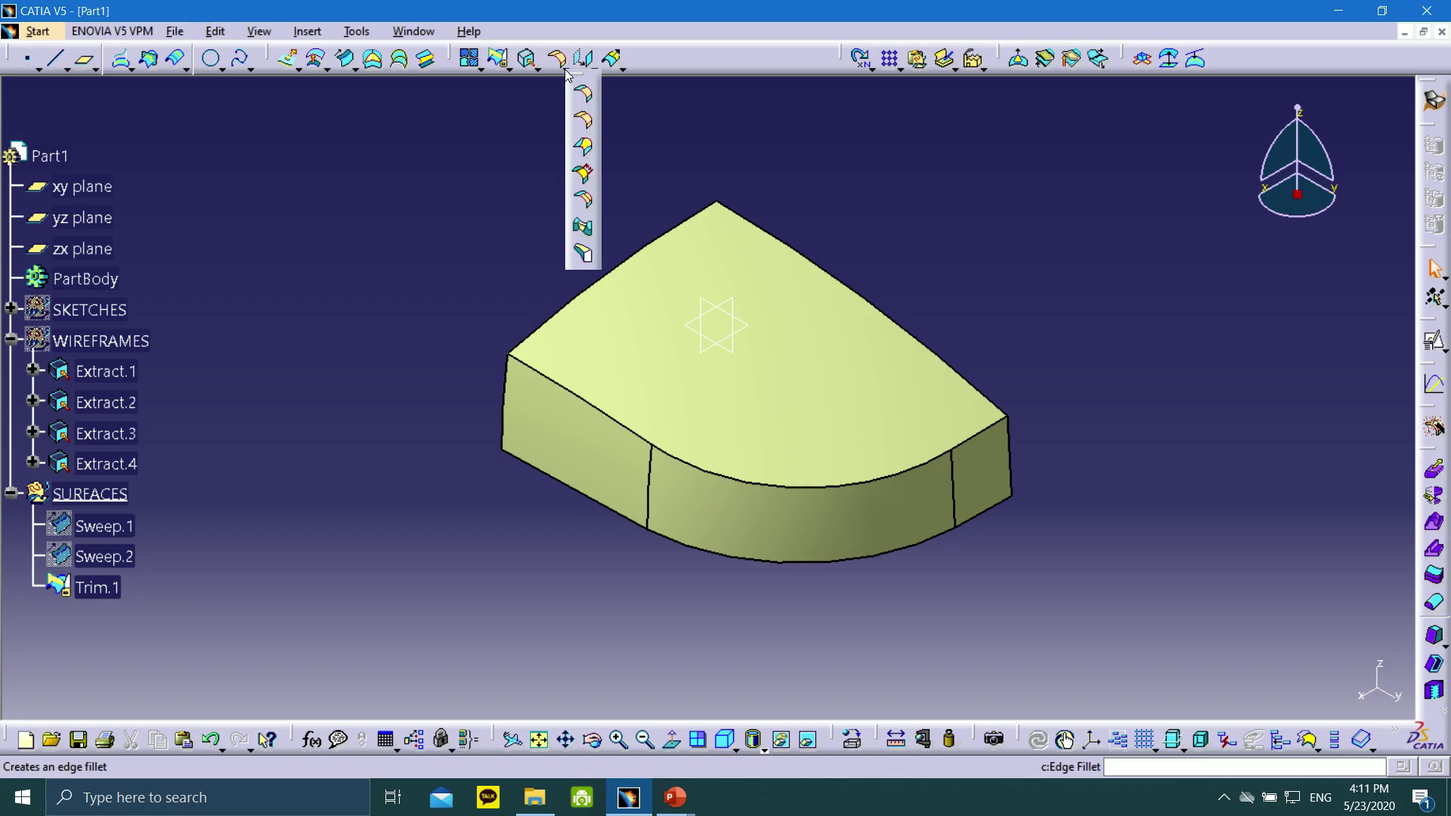
{"action": "left_click", "coordinate": [587, 147]}
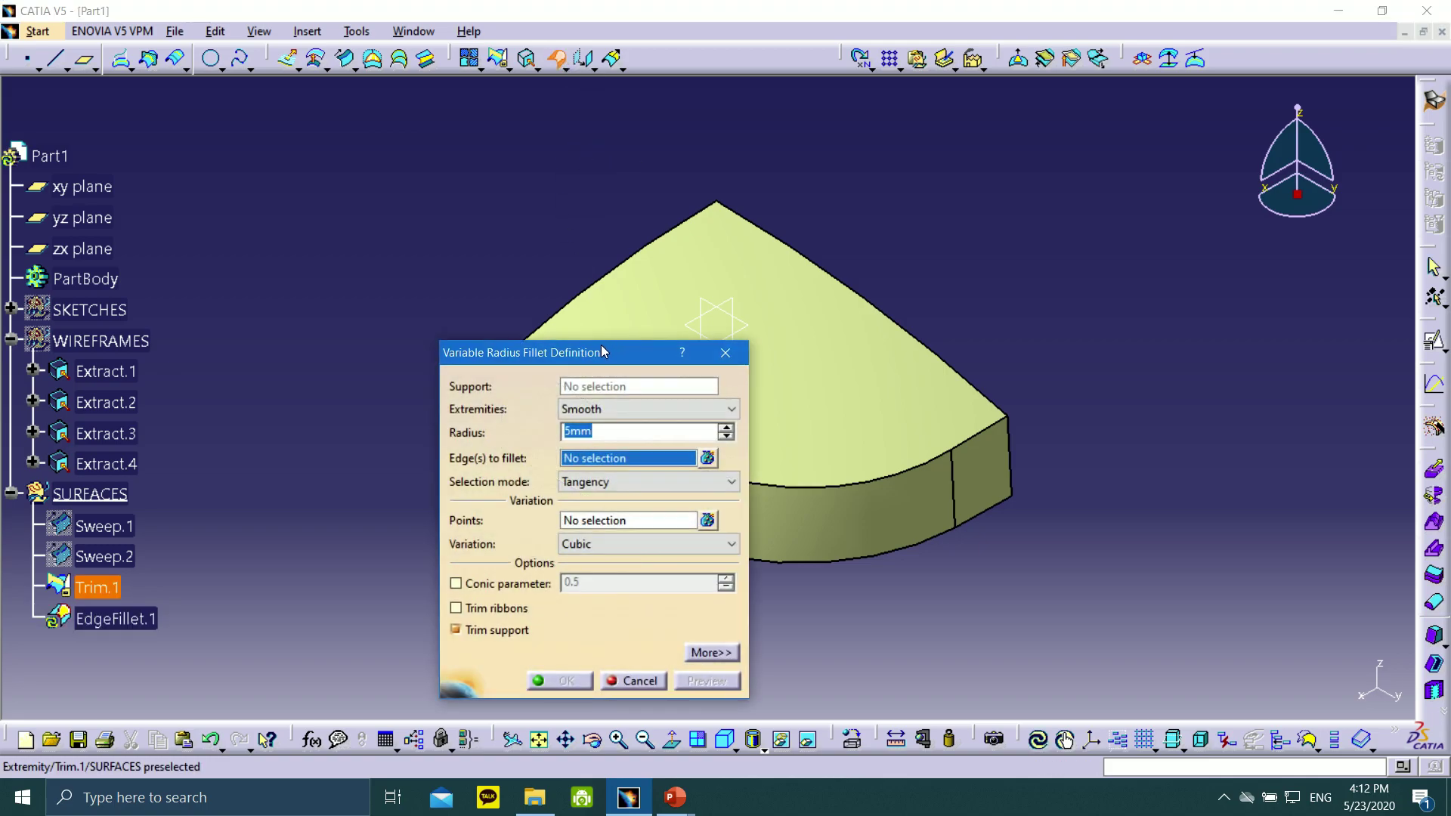
{"action": "left_click_drag", "start_coordinate": [603, 352], "coordinate": [1213, 294]}
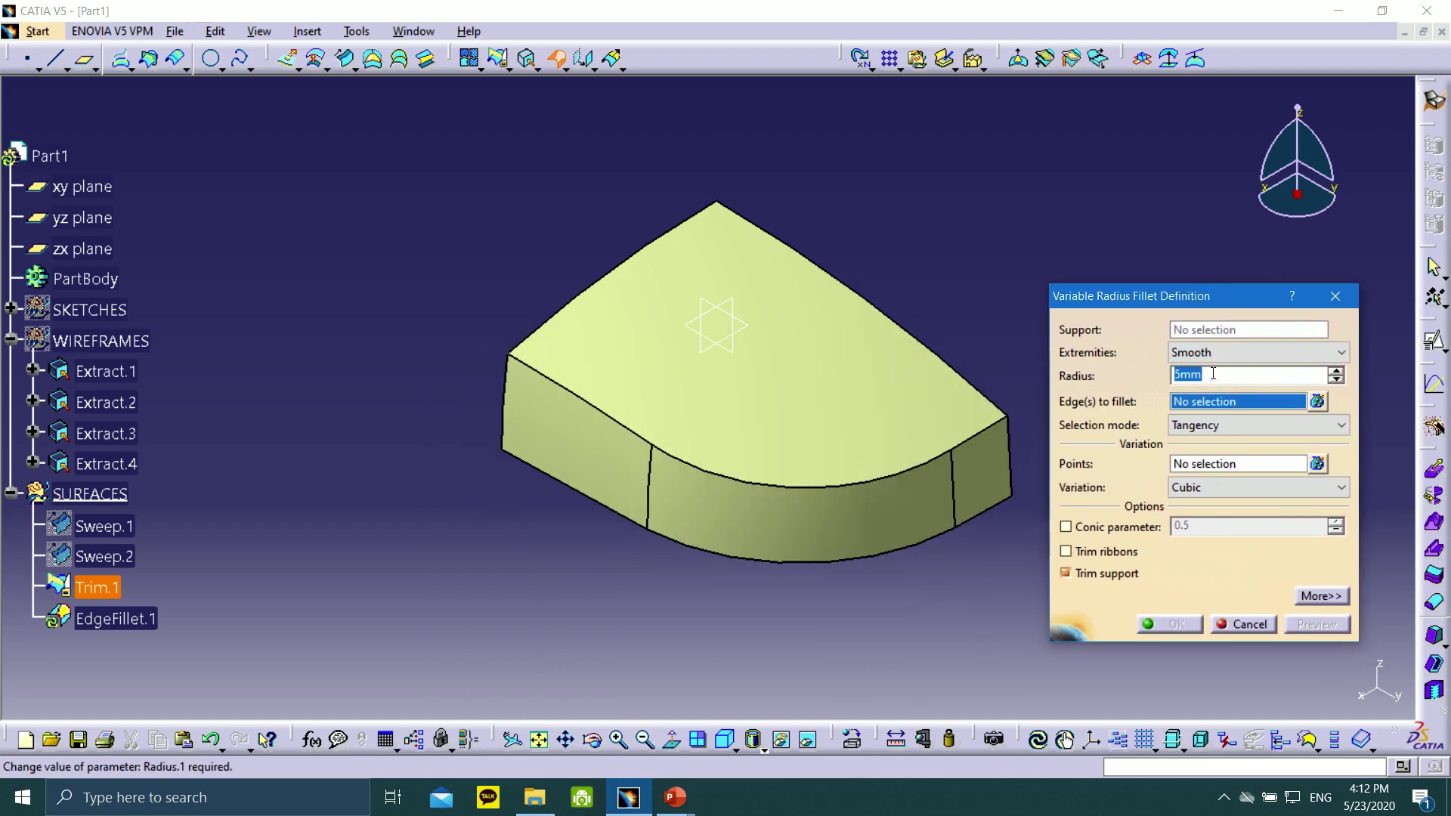
{"action": "type", "text": "10"}
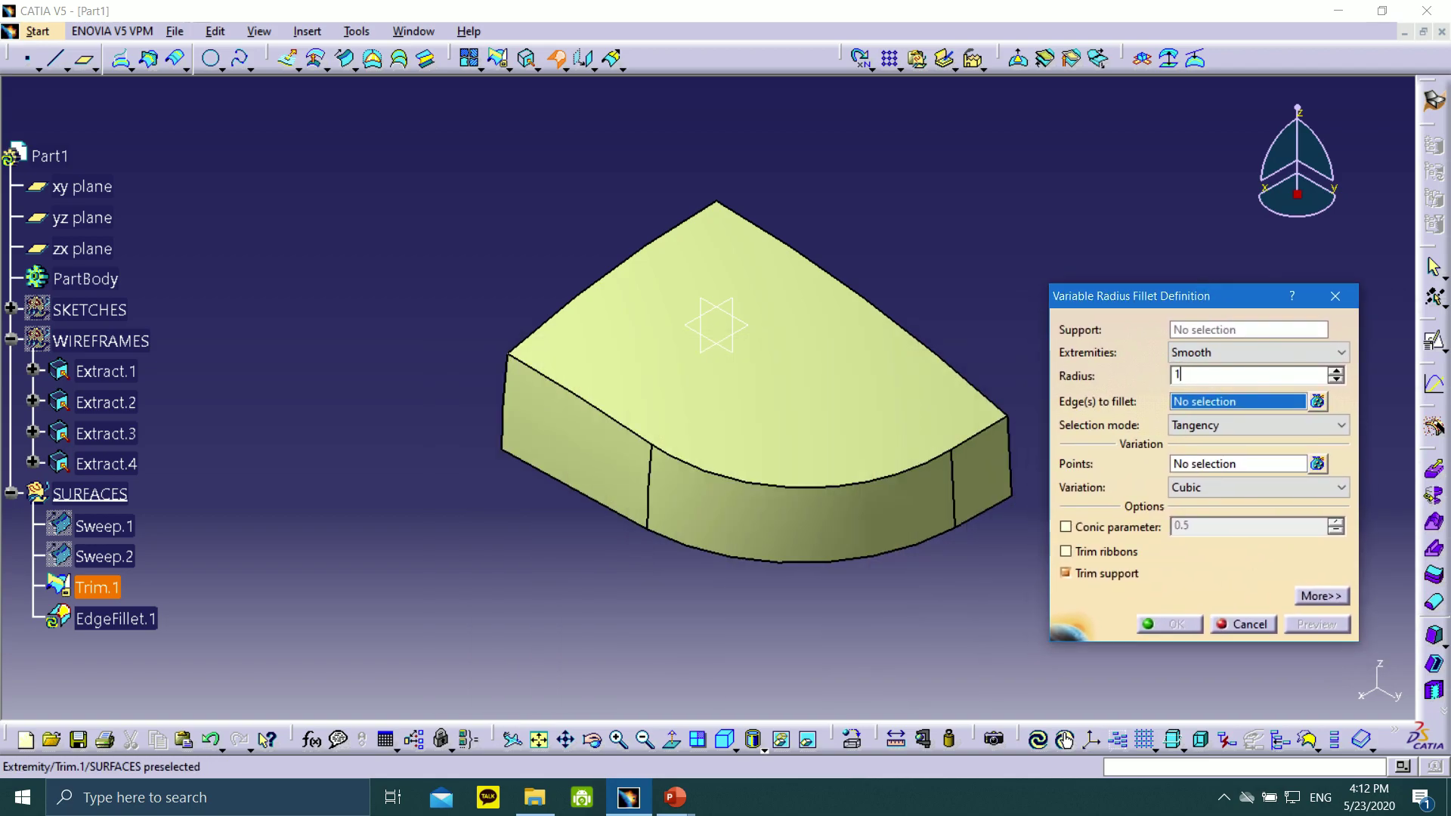
{"action": "left_click", "coordinate": [977, 444]}
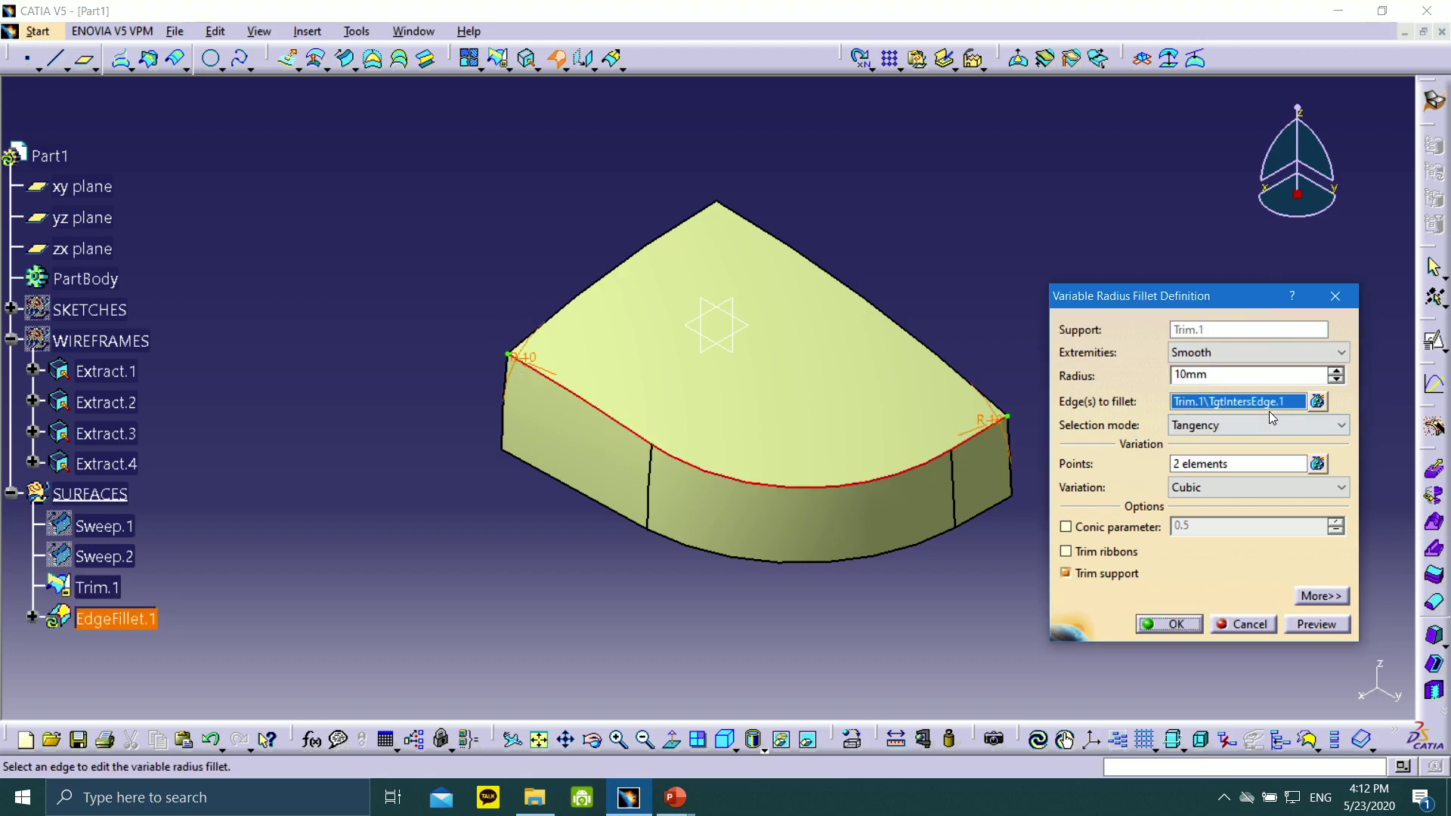
- Add a variation point where the front curve meets the short straight edge, and set 15 mm radius there and at that edge's end
{"action": "left_click", "coordinate": [653, 444]}
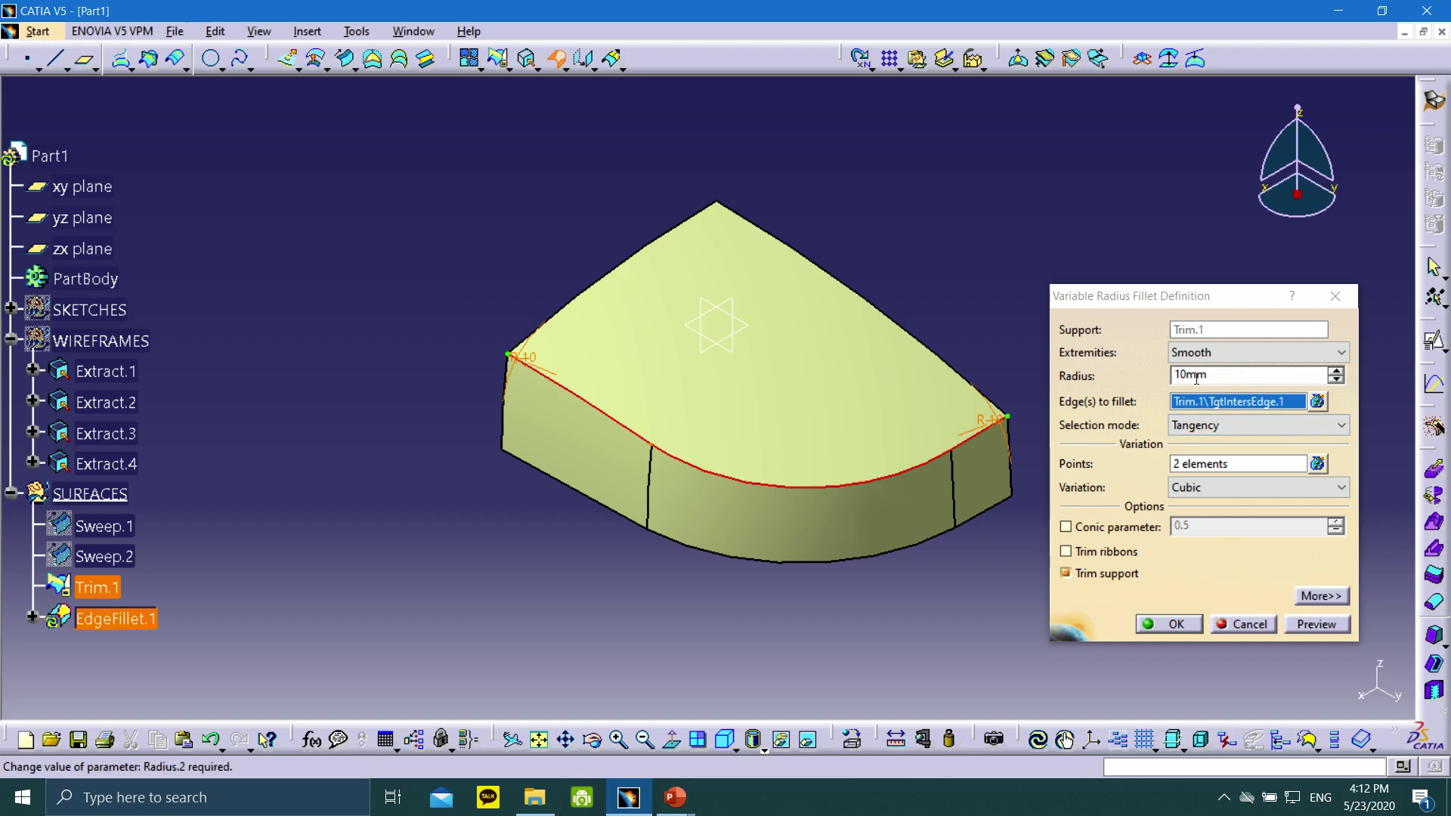
{"action": "left_click", "coordinate": [1250, 464]}
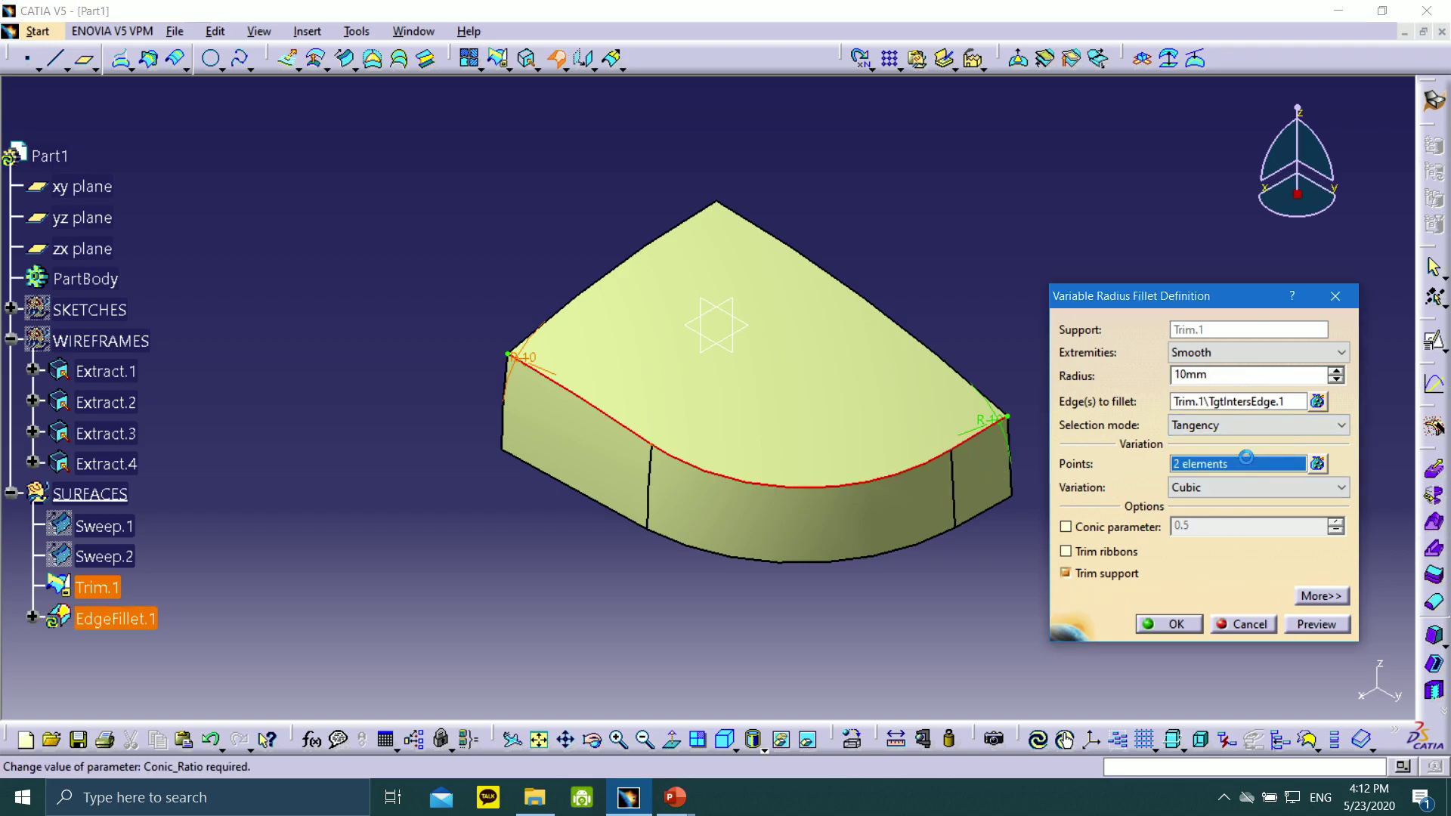
{"action": "left_click", "coordinate": [952, 450]}
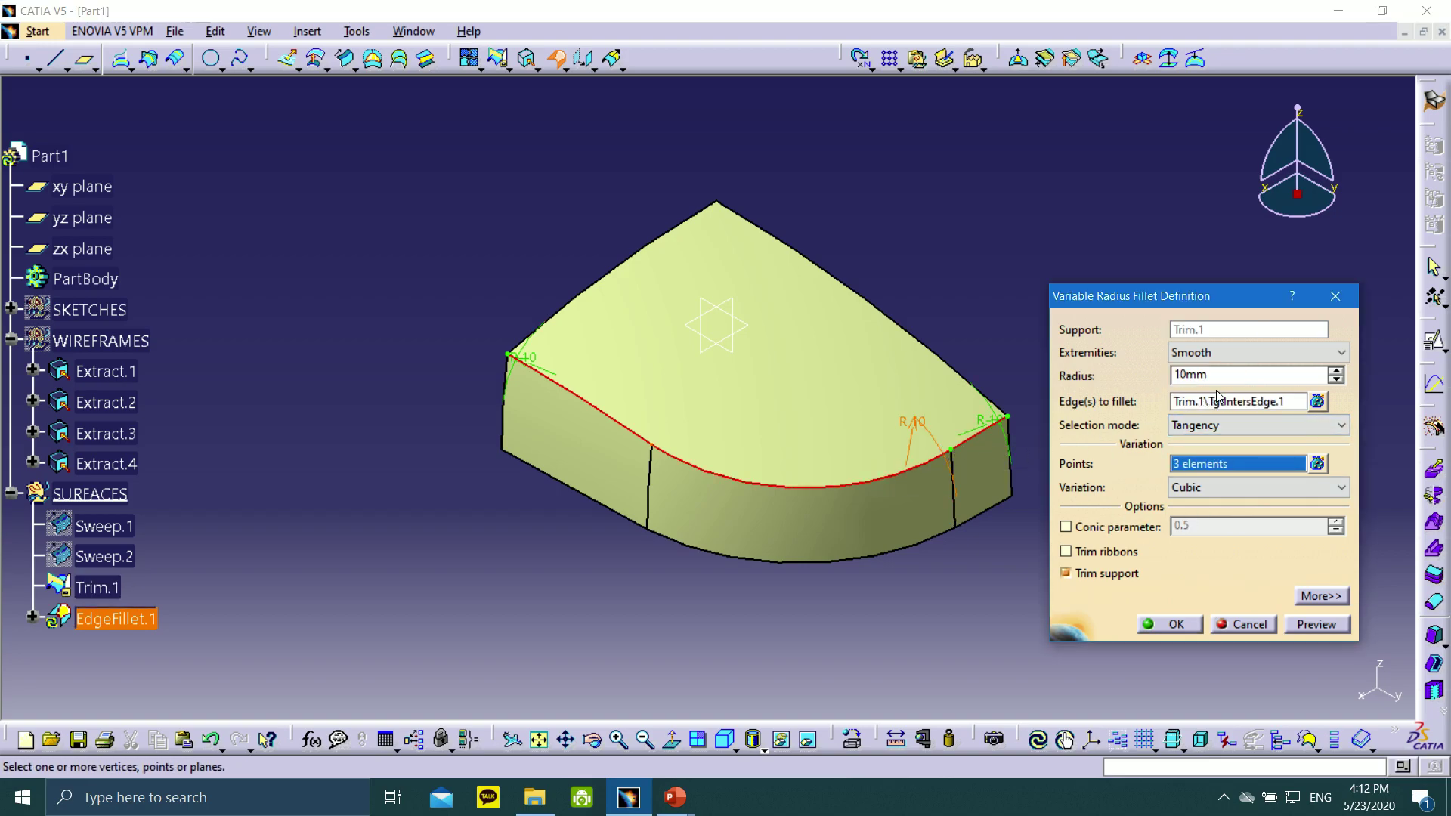
{"action": "double_click", "coordinate": [1197, 376]}
{"action": "type", "text": "15"}
{"action": "left_click", "coordinate": [1009, 422]}
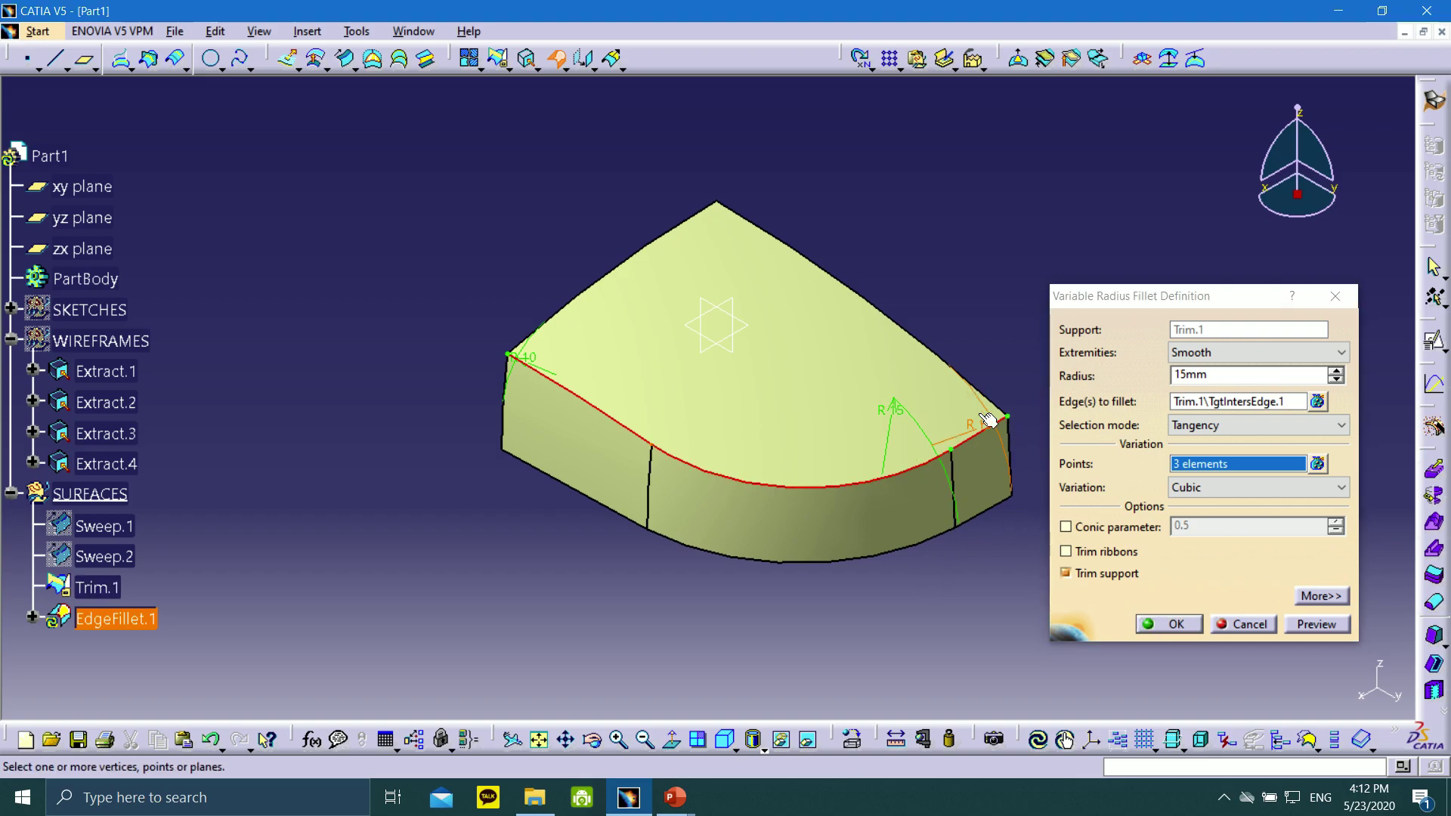
- Add a variation point where the long straight edge meets the front curve and set its radius to 10 mm
{"action": "left_click", "coordinate": [663, 451]}
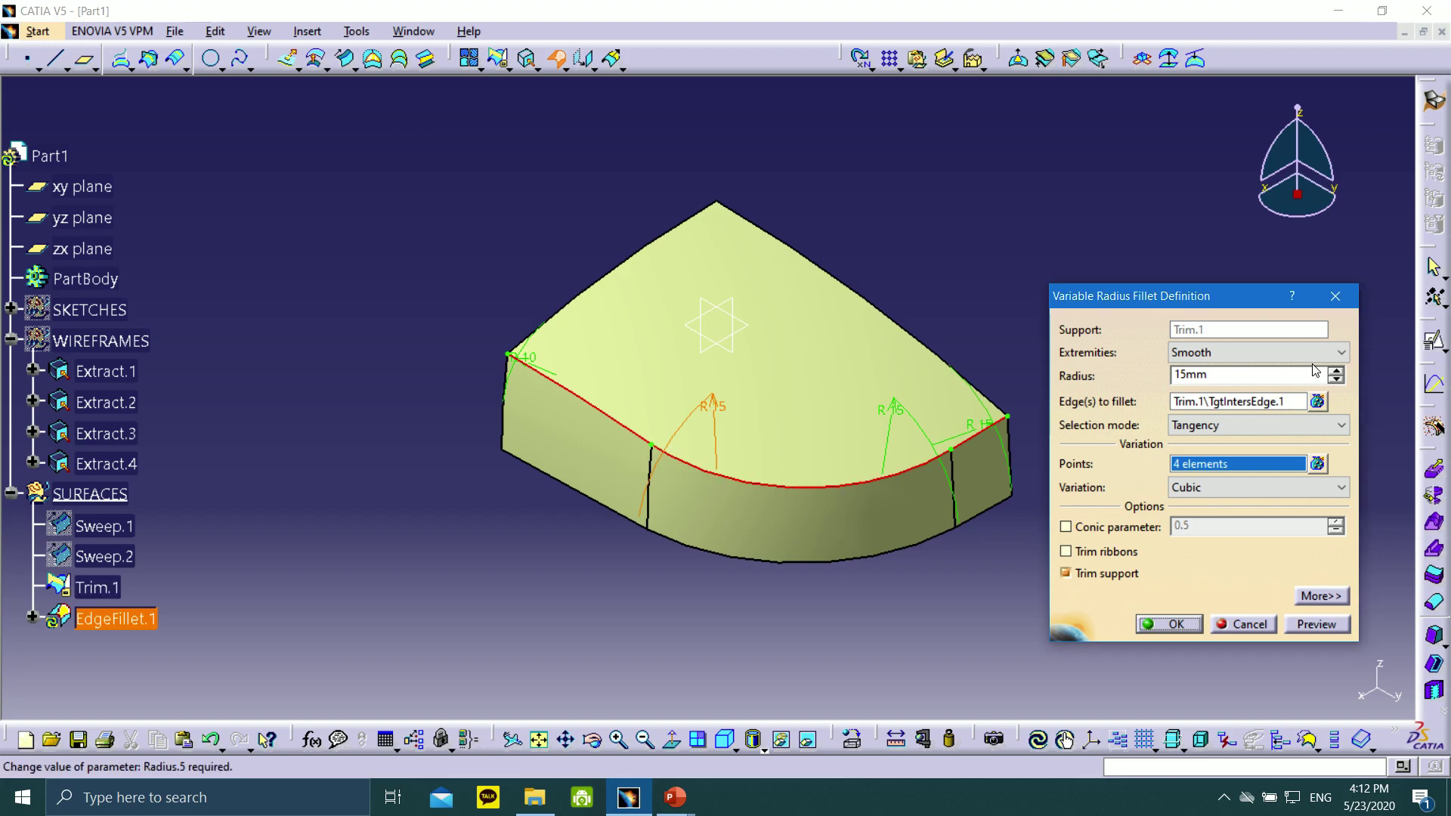
{"action": "type", "text": "10"}
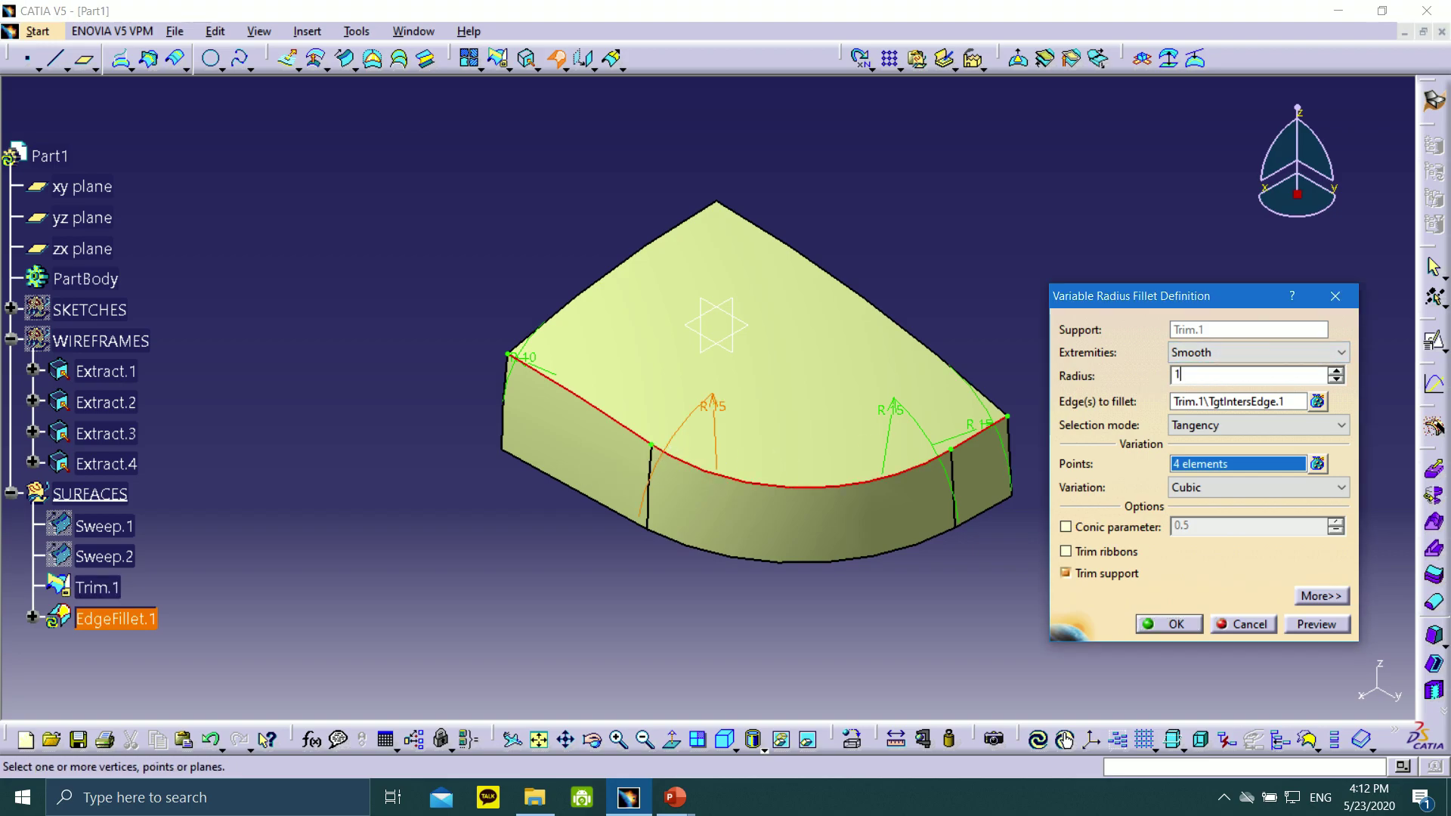
{"action": "left_click", "coordinate": [1212, 464]}
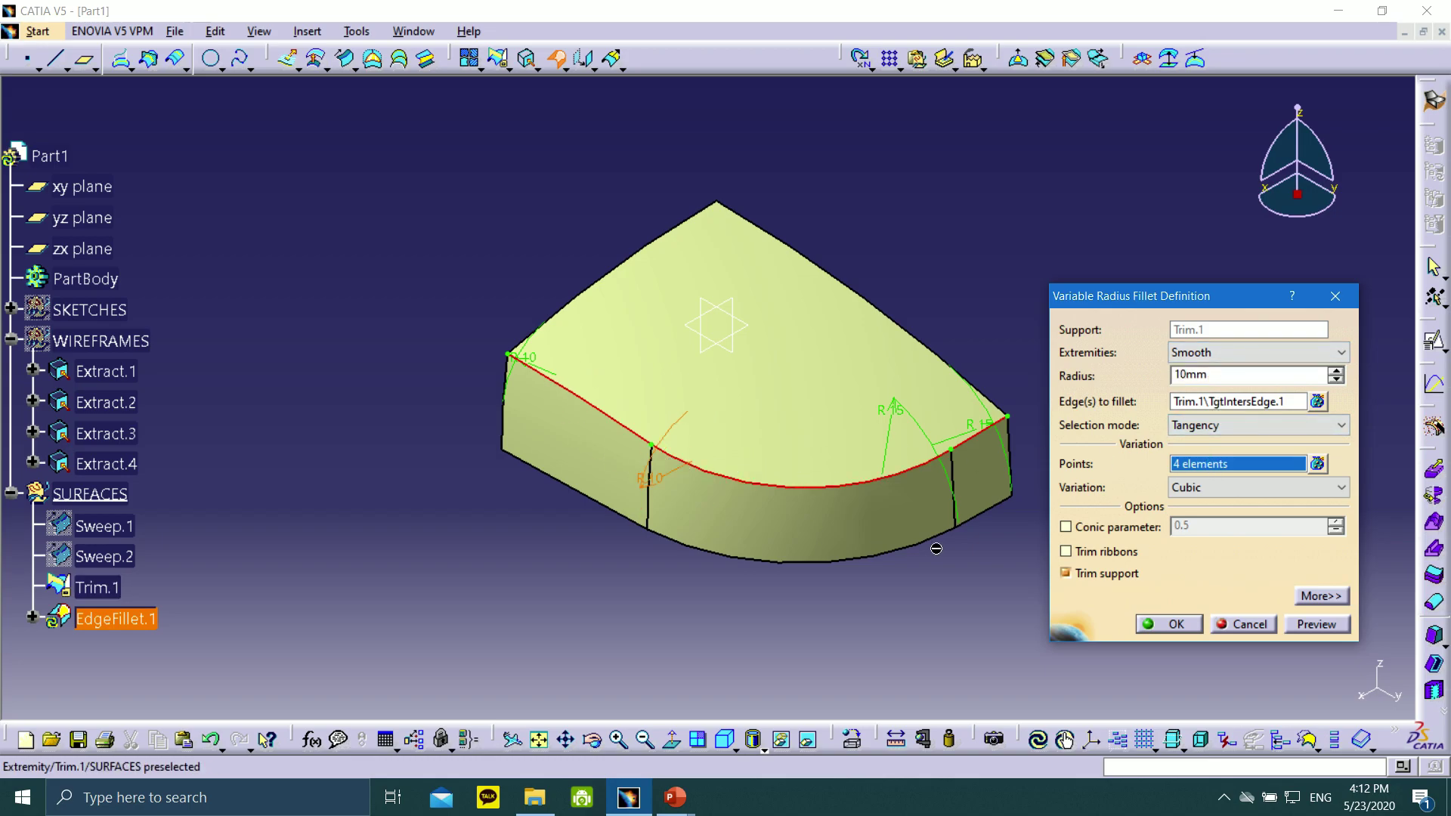
- Preview and create the variable radius fillet on the trimmed surface's top edge
{"action": "left_click", "coordinate": [1316, 624]}
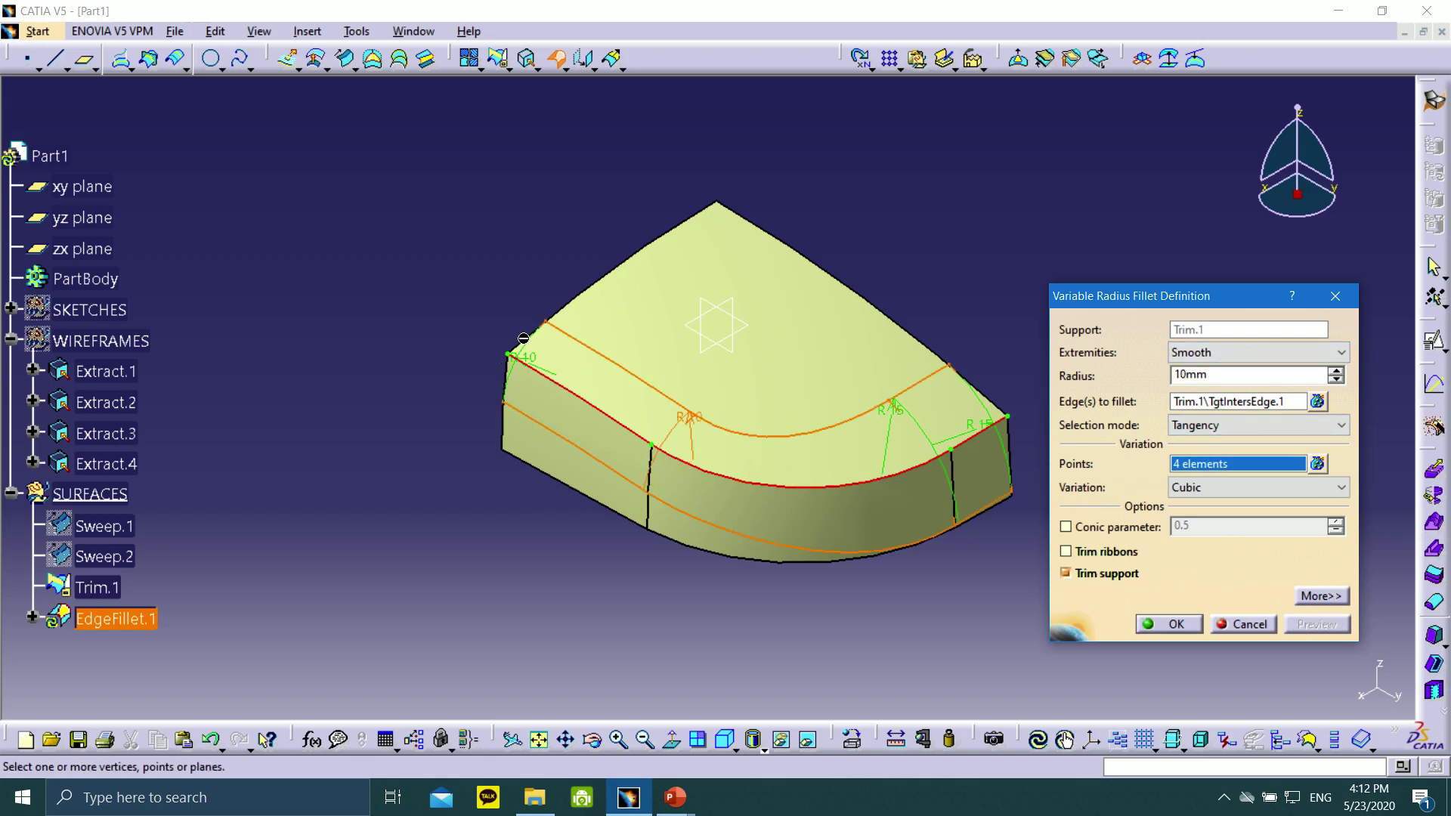
{"action": "middle_click_drag", "start_coordinate": [932, 609], "coordinate": [747, 475]}
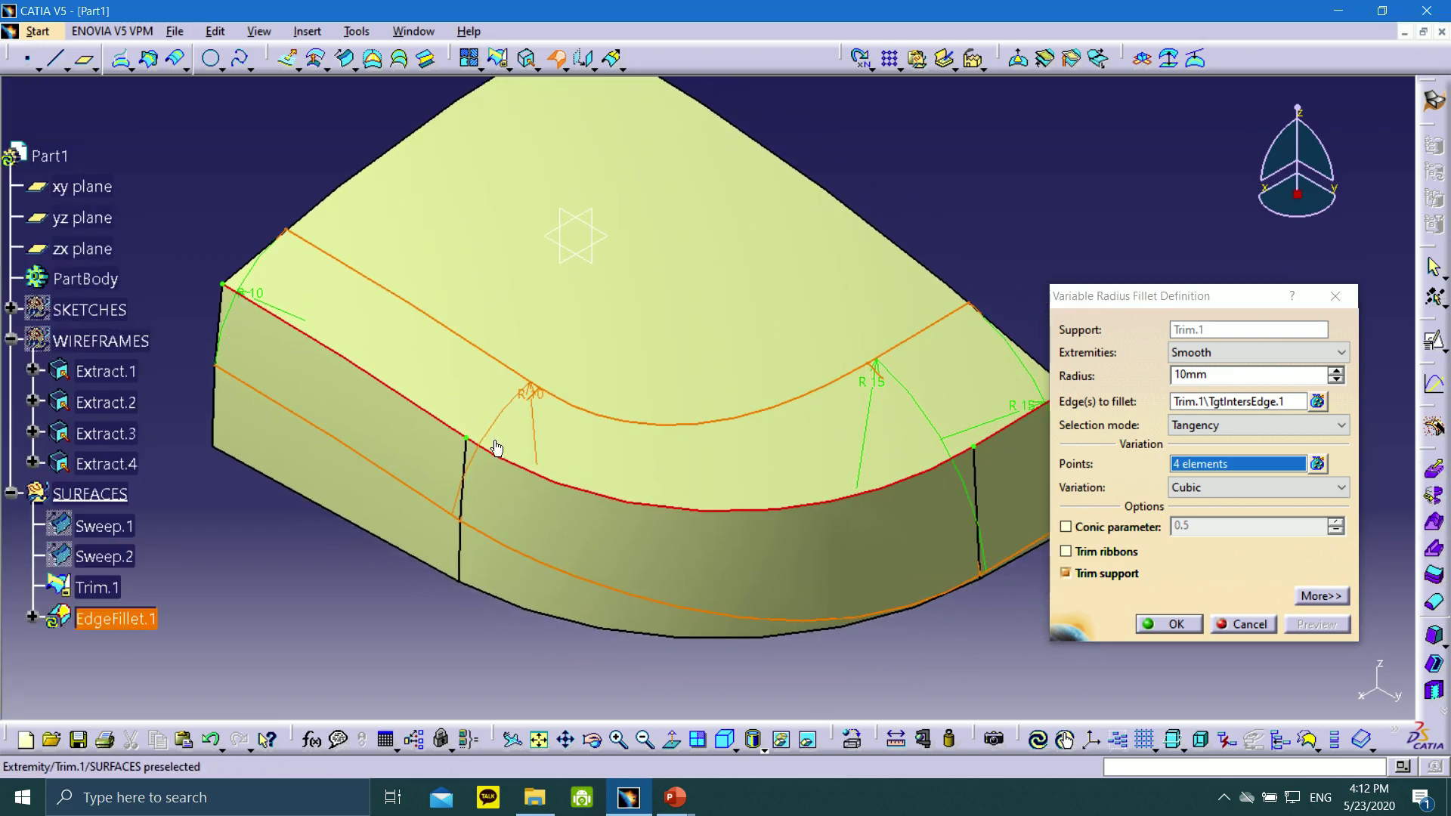
{"action": "middle_click_drag", "start_coordinate": [1042, 443], "coordinate": [924, 299]}
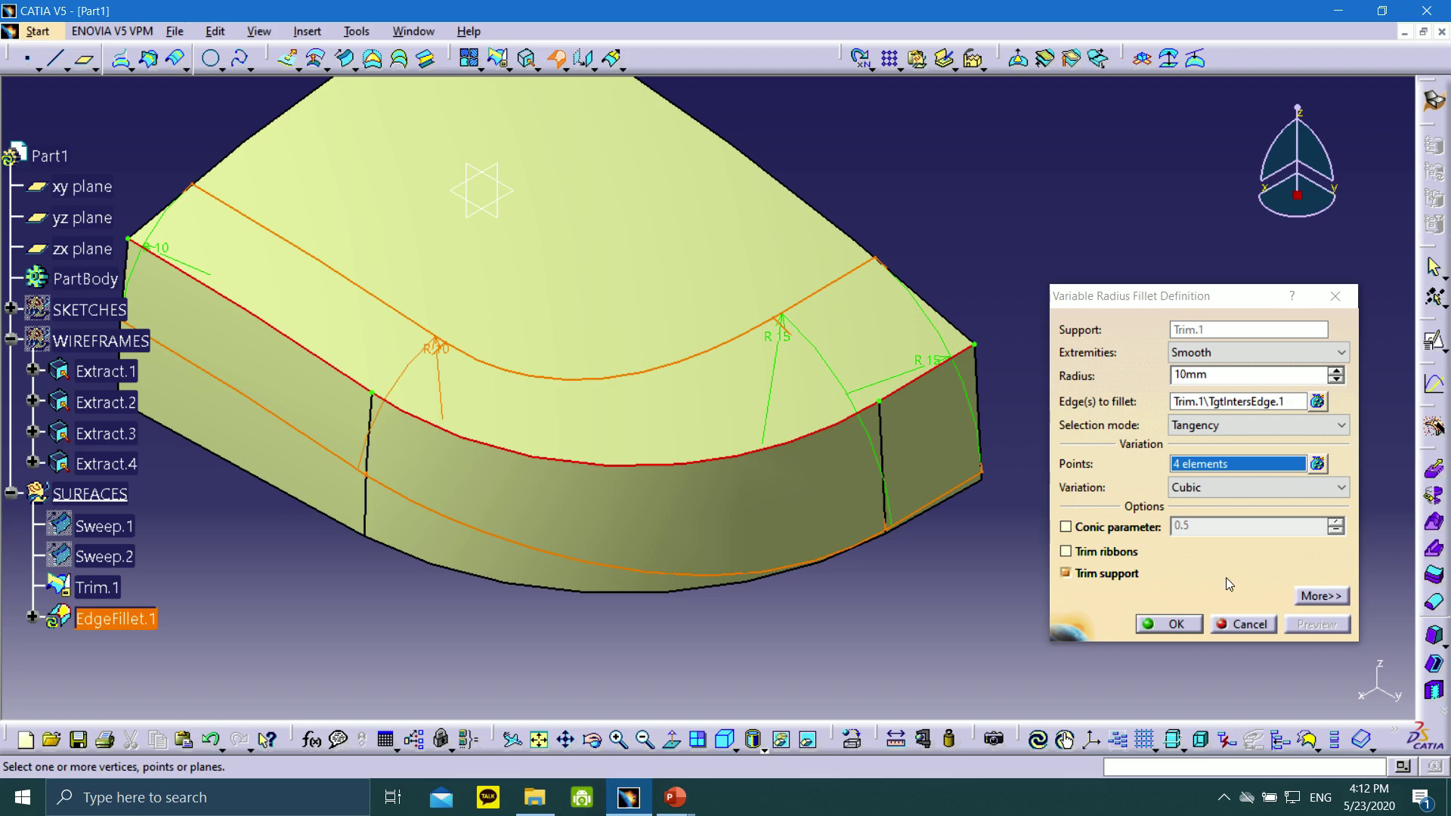
{"action": "left_click", "coordinate": [1177, 624]}
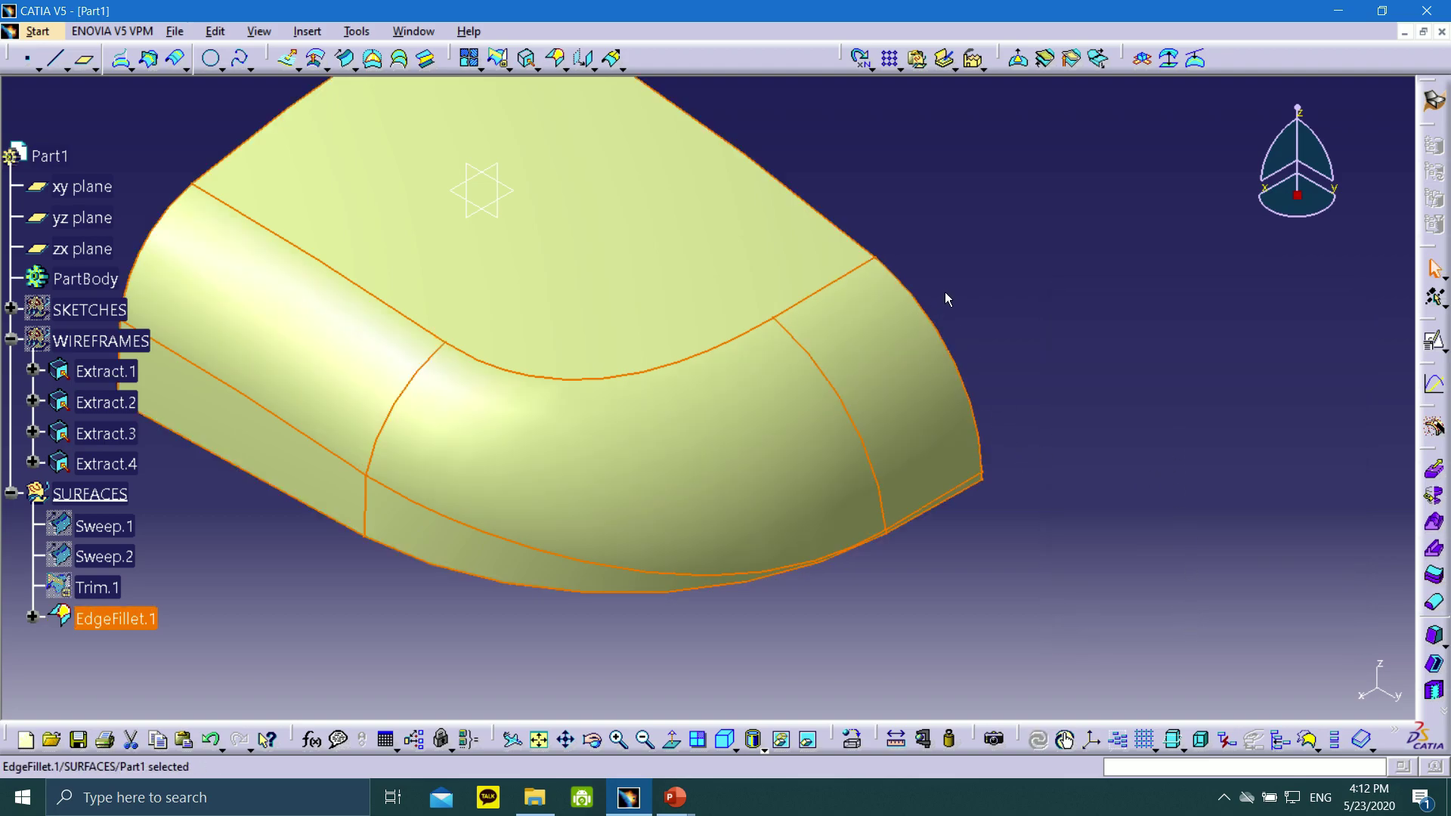
{"action": "middle_click_drag", "start_coordinate": [954, 297], "coordinate": [1074, 346]}
{"action": "middle_click_drag", "start_coordinate": [965, 174], "coordinate": [963, 281]}
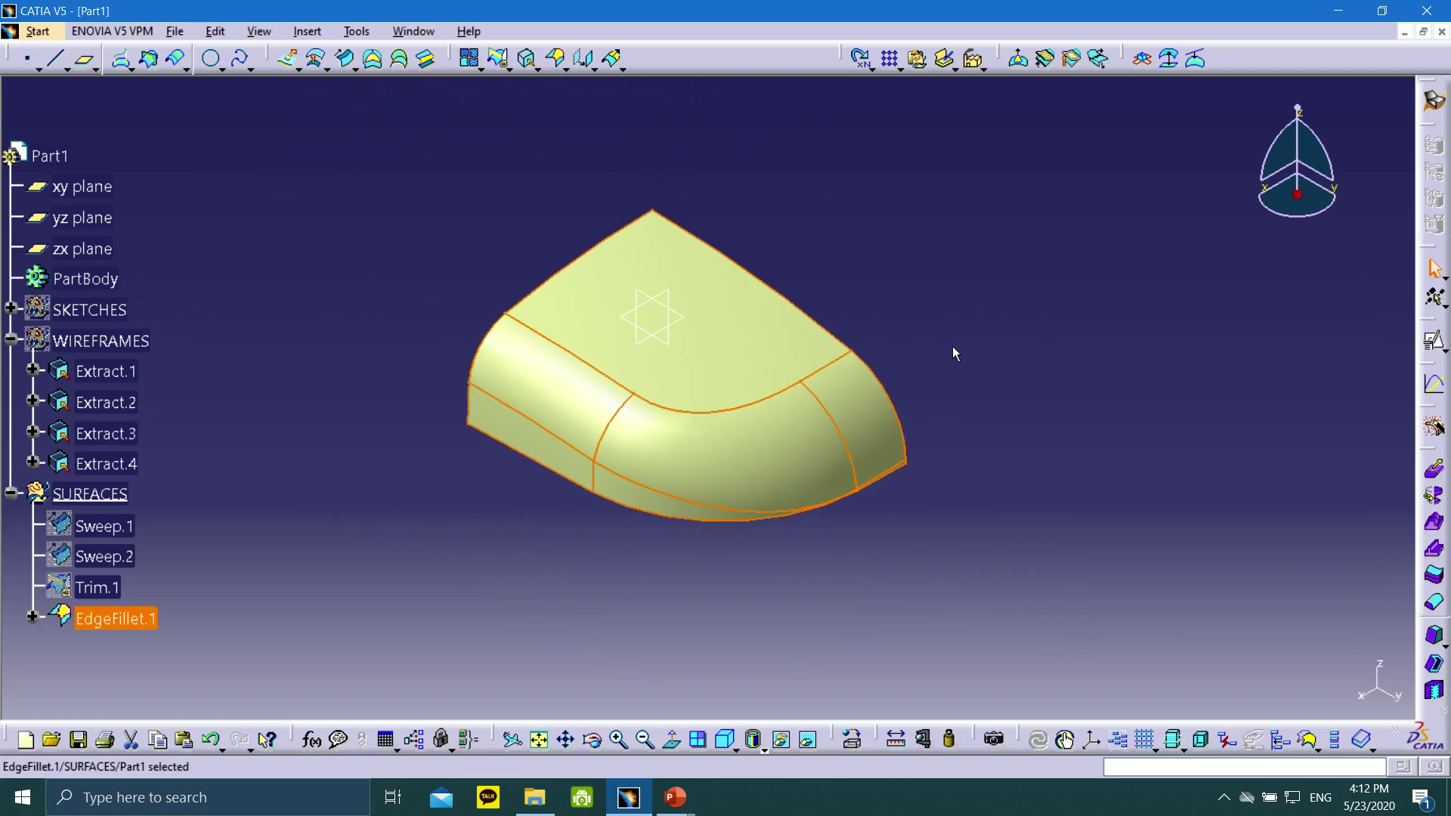
{"action": "left_click", "coordinate": [551, 565]}
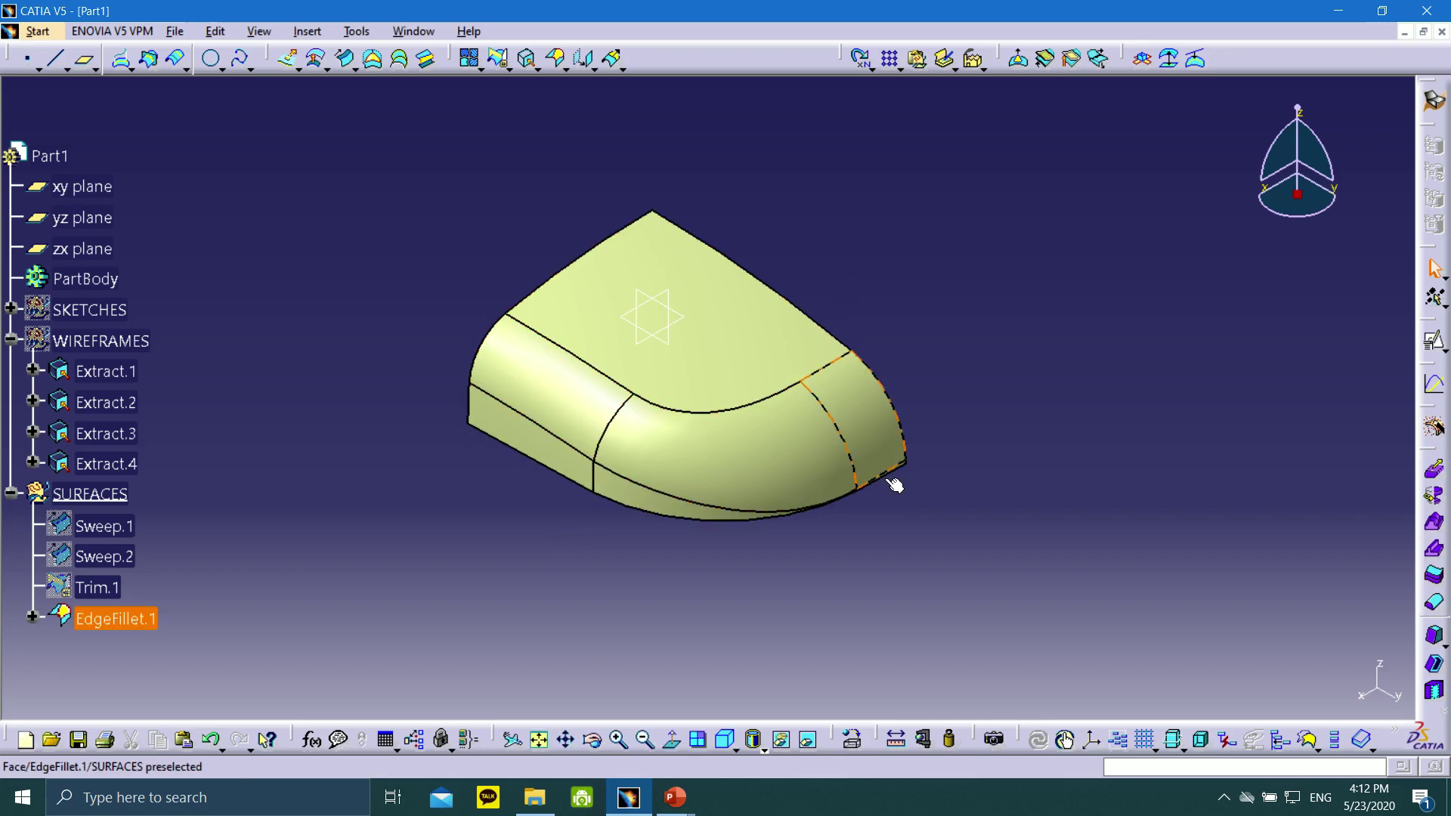
{"action": "scroll", "coordinate": [772, 495], "scroll_direction": "up", "scroll_amount": 2}
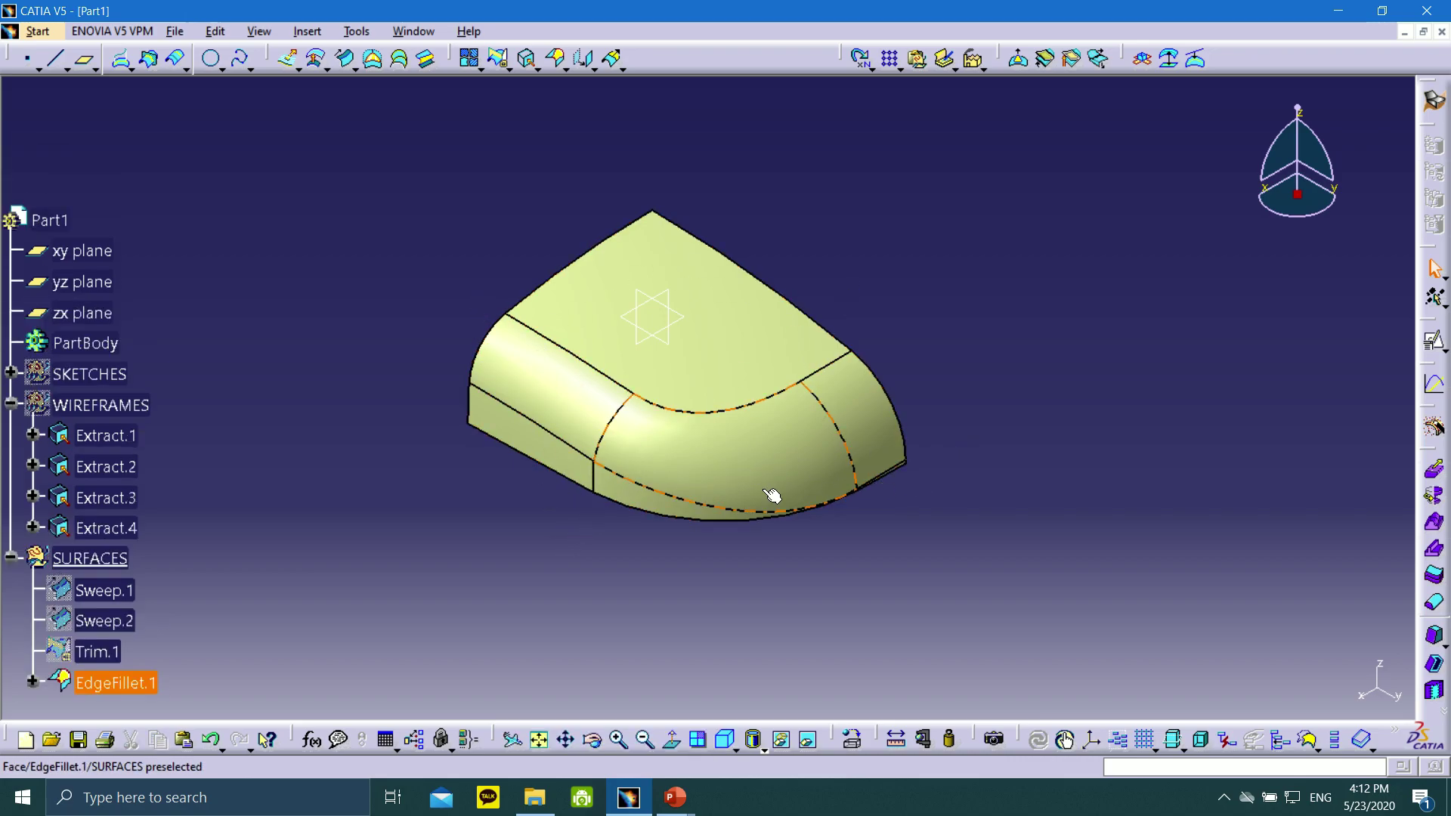
{"action": "scroll", "coordinate": [287, 382], "scroll_direction": "down", "scroll_amount": 4}
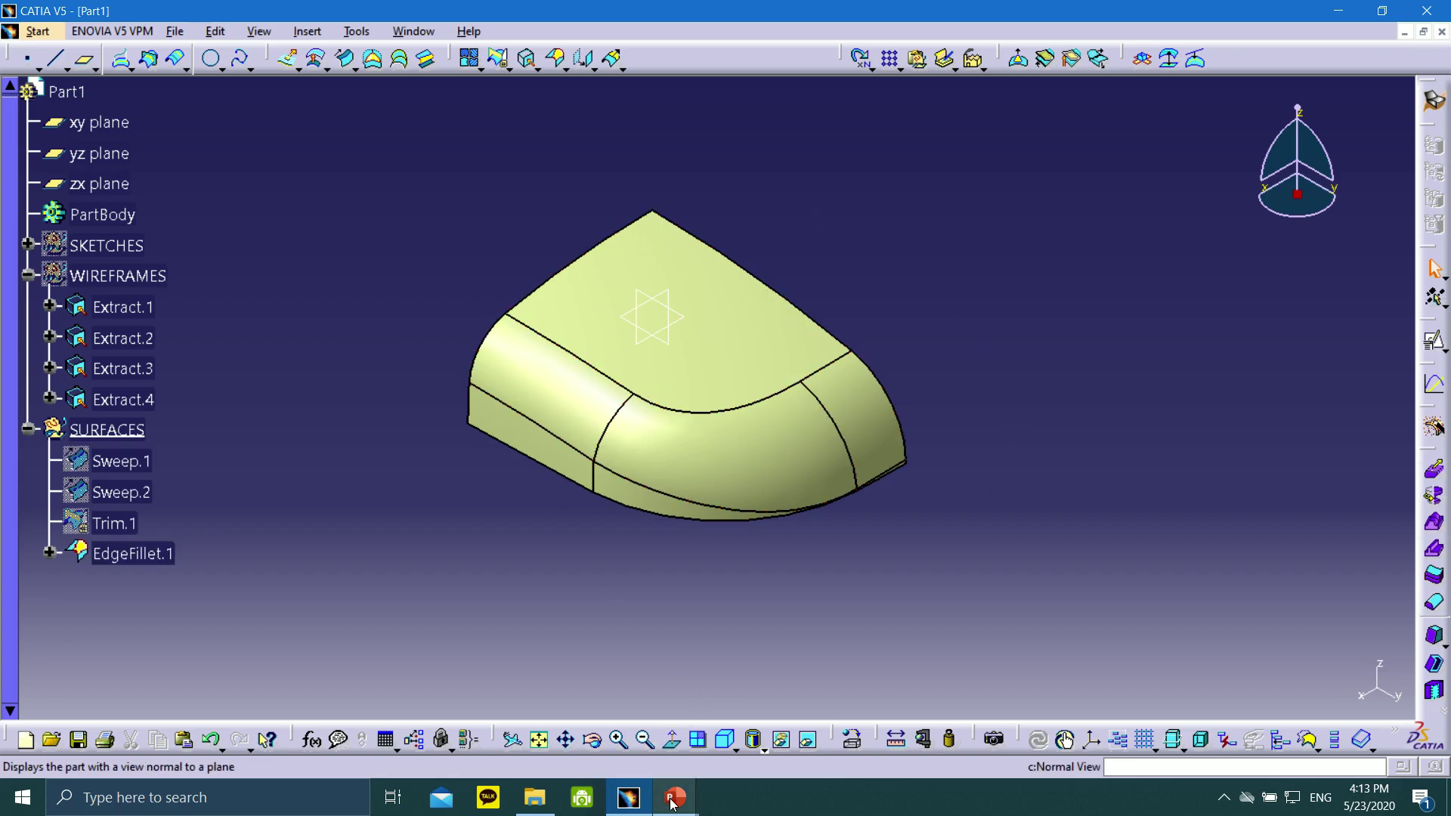
- Switch to the PowerPoint slide show and review the Symmetry and Join slides through to the final Close Surface slide
{"action": "mouse_move", "coordinate": [674, 801]}
{"action": "left_click", "coordinate": [739, 756]}
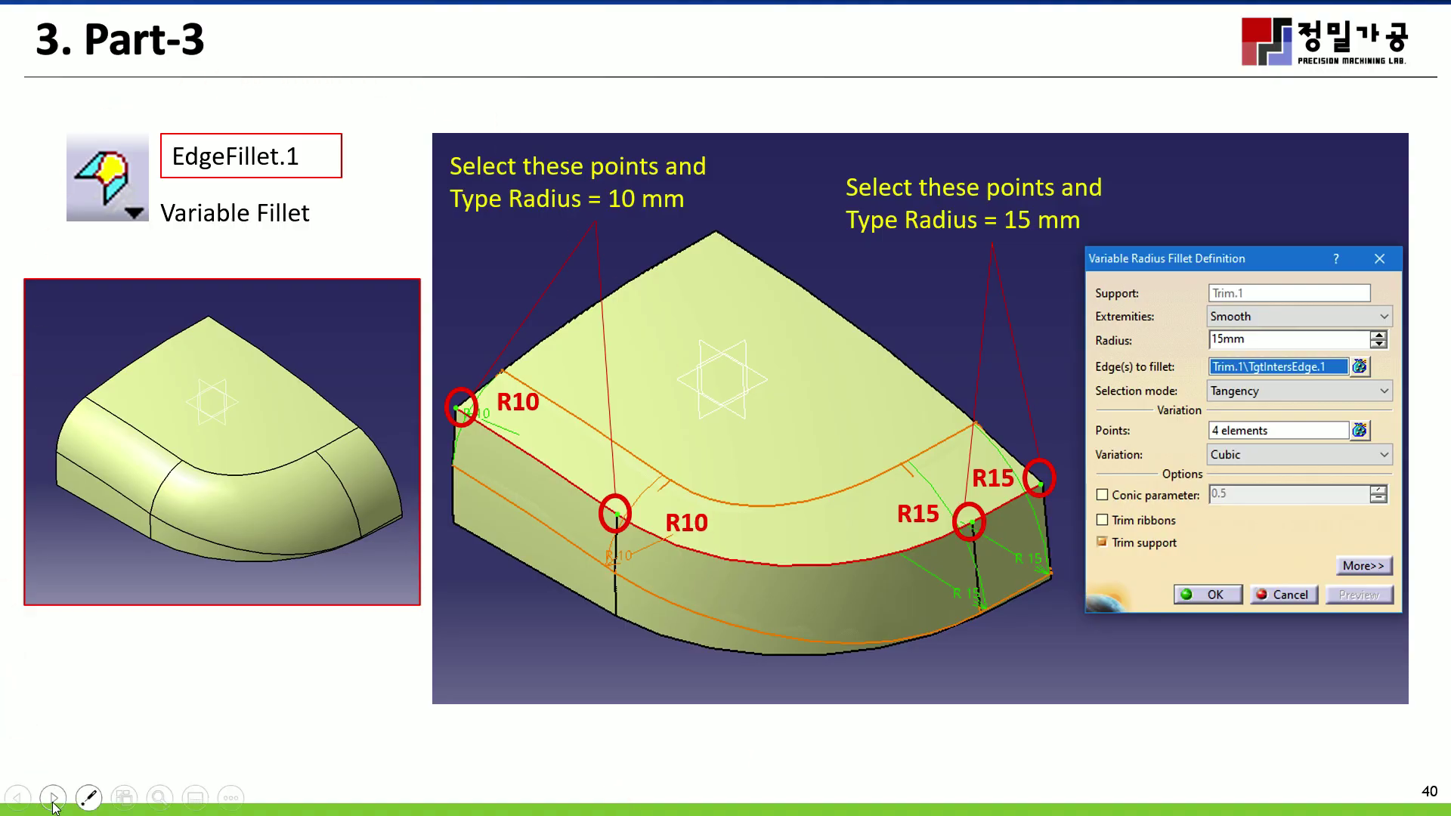
{"action": "left_click", "coordinate": [53, 804]}
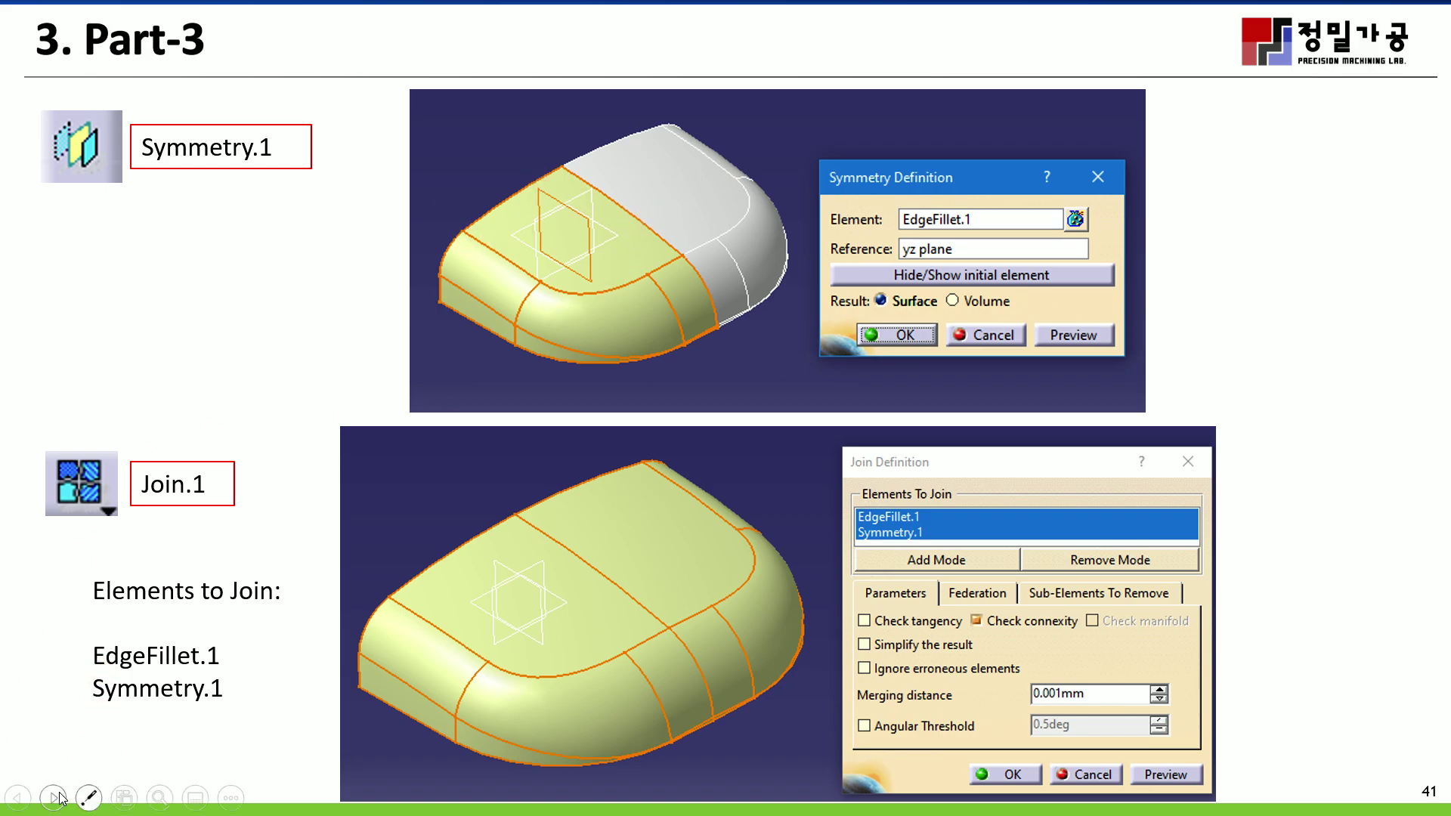
{"action": "left_click", "coordinate": [53, 799]}
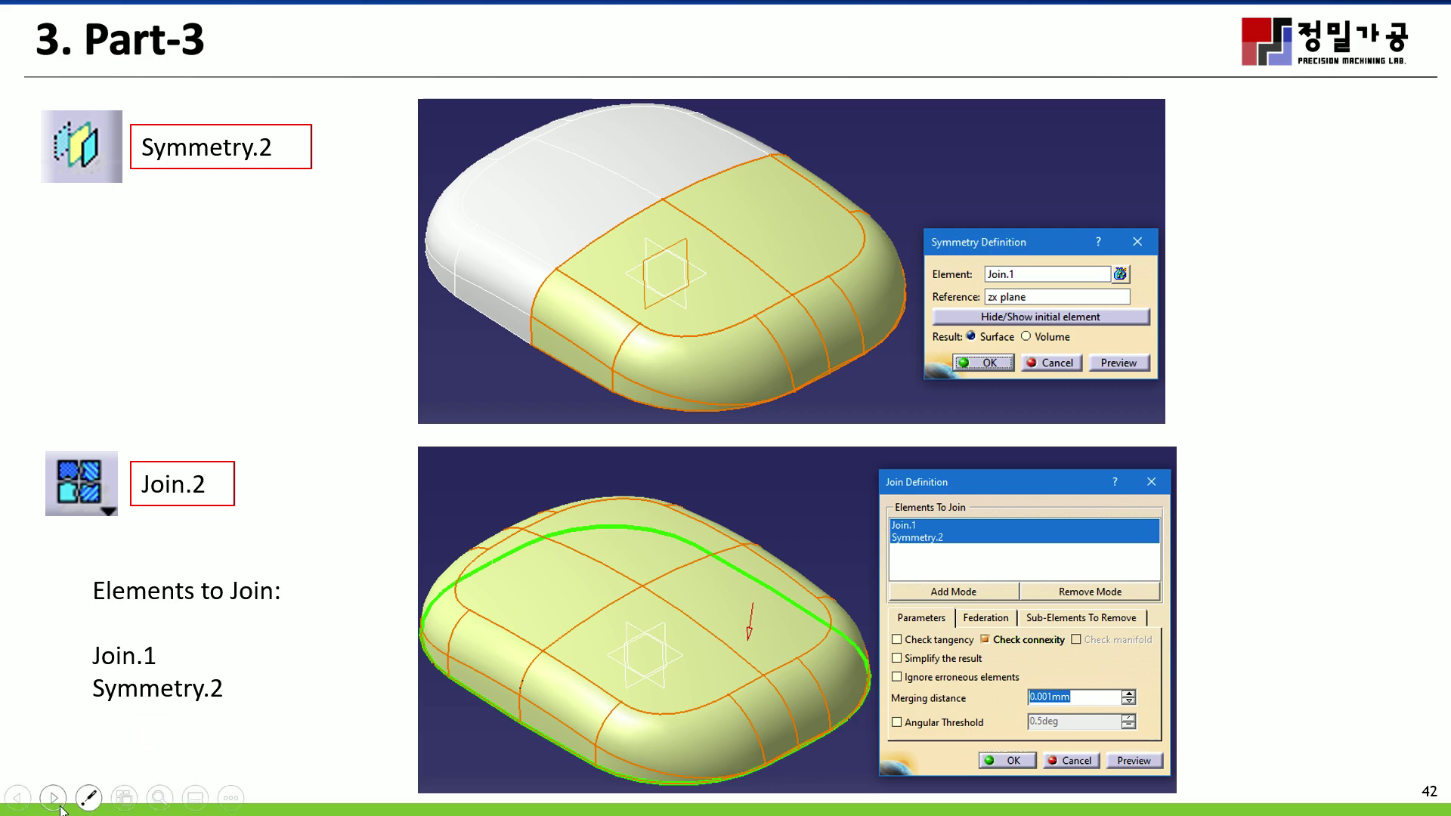
{"action": "left_click", "coordinate": [59, 803]}
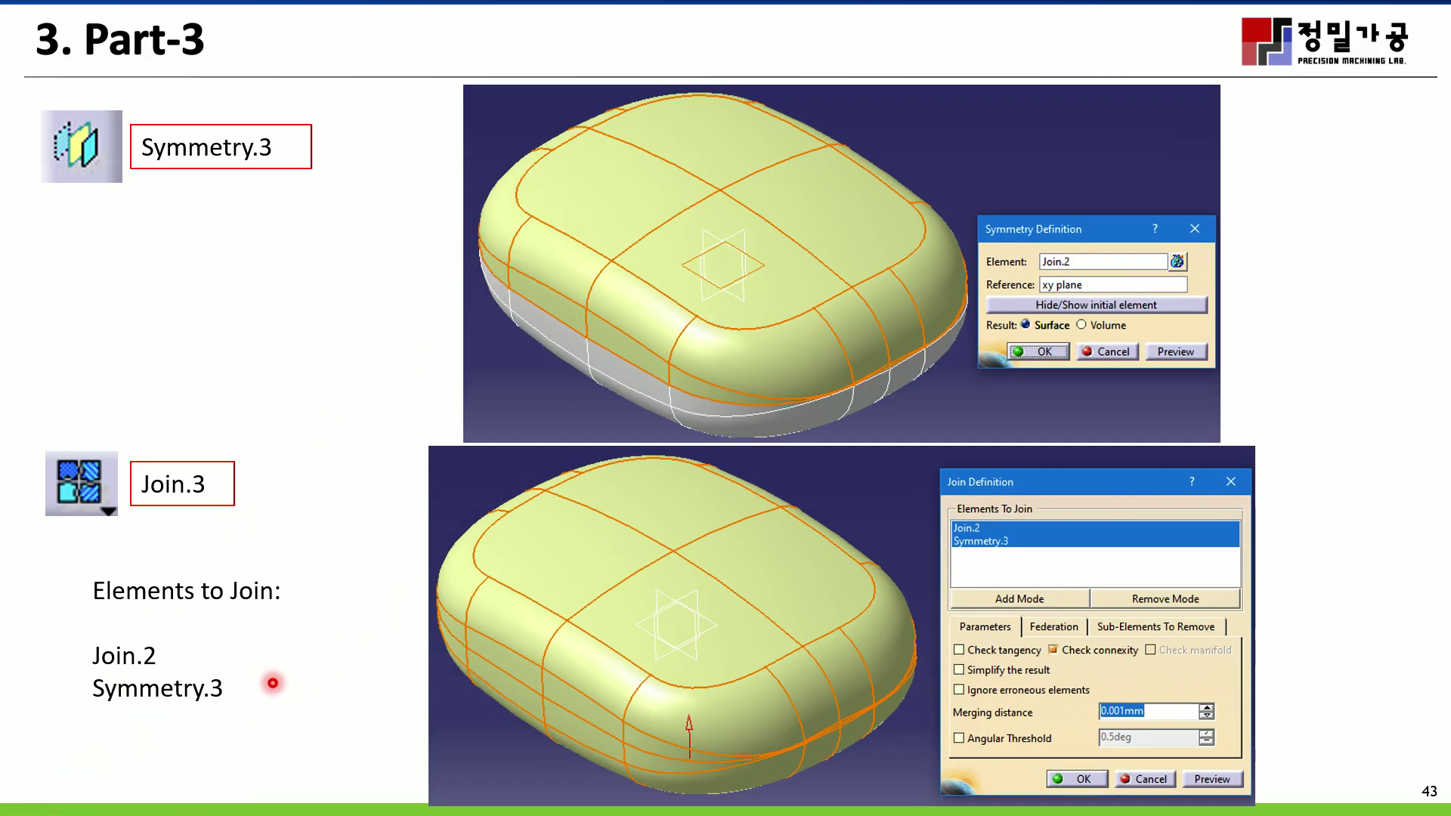
{"action": "left_click", "coordinate": [59, 801]}
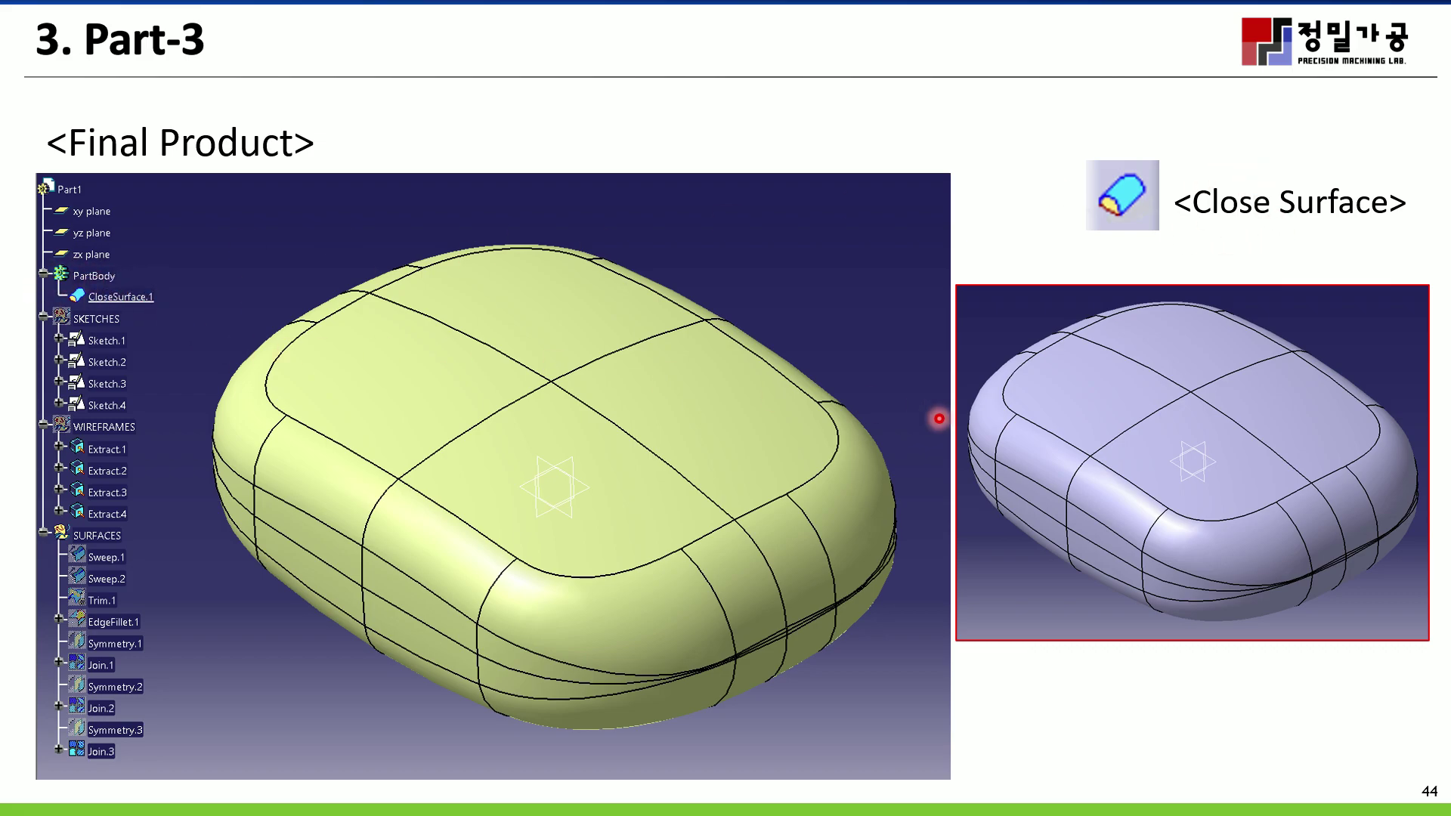
- Switch to CATIA and mirror the filleted quarter surface about the yz plane with Symmetry, as a surface result
{"action": "key", "text": "super"}
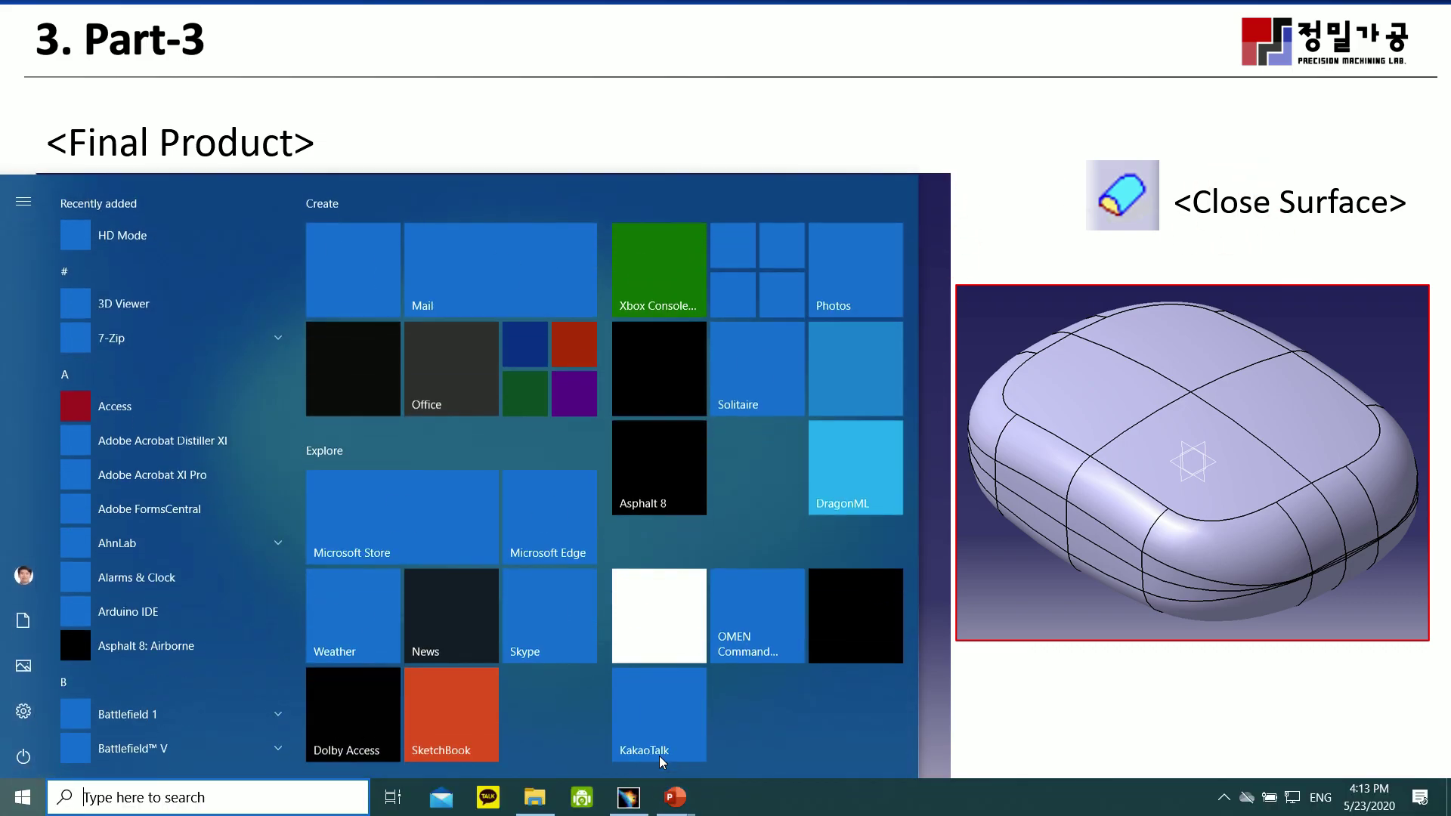
{"action": "left_click", "coordinate": [648, 793]}
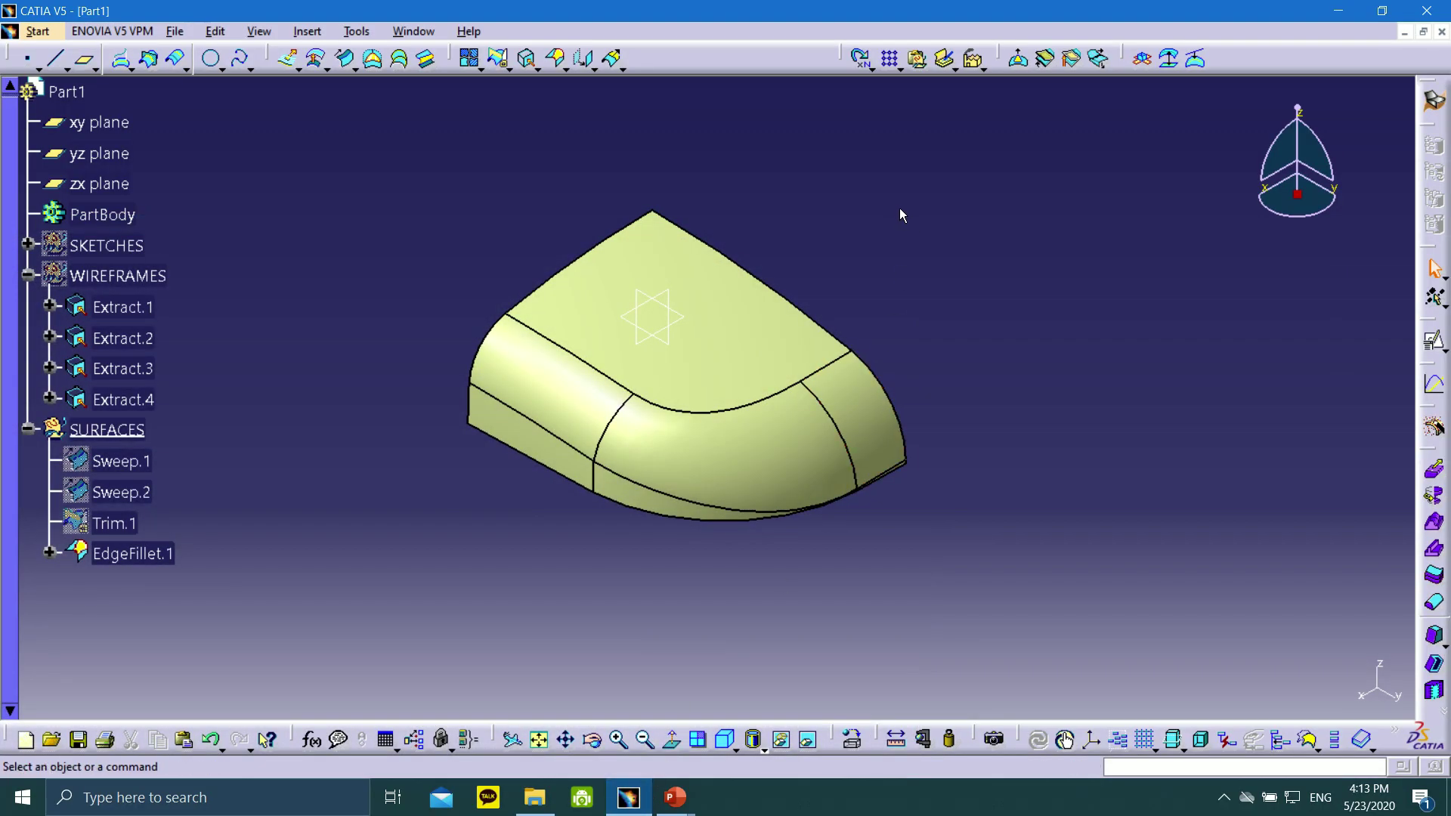
{"action": "left_click", "coordinate": [593, 70]}
{"action": "left_click", "coordinate": [592, 70]}
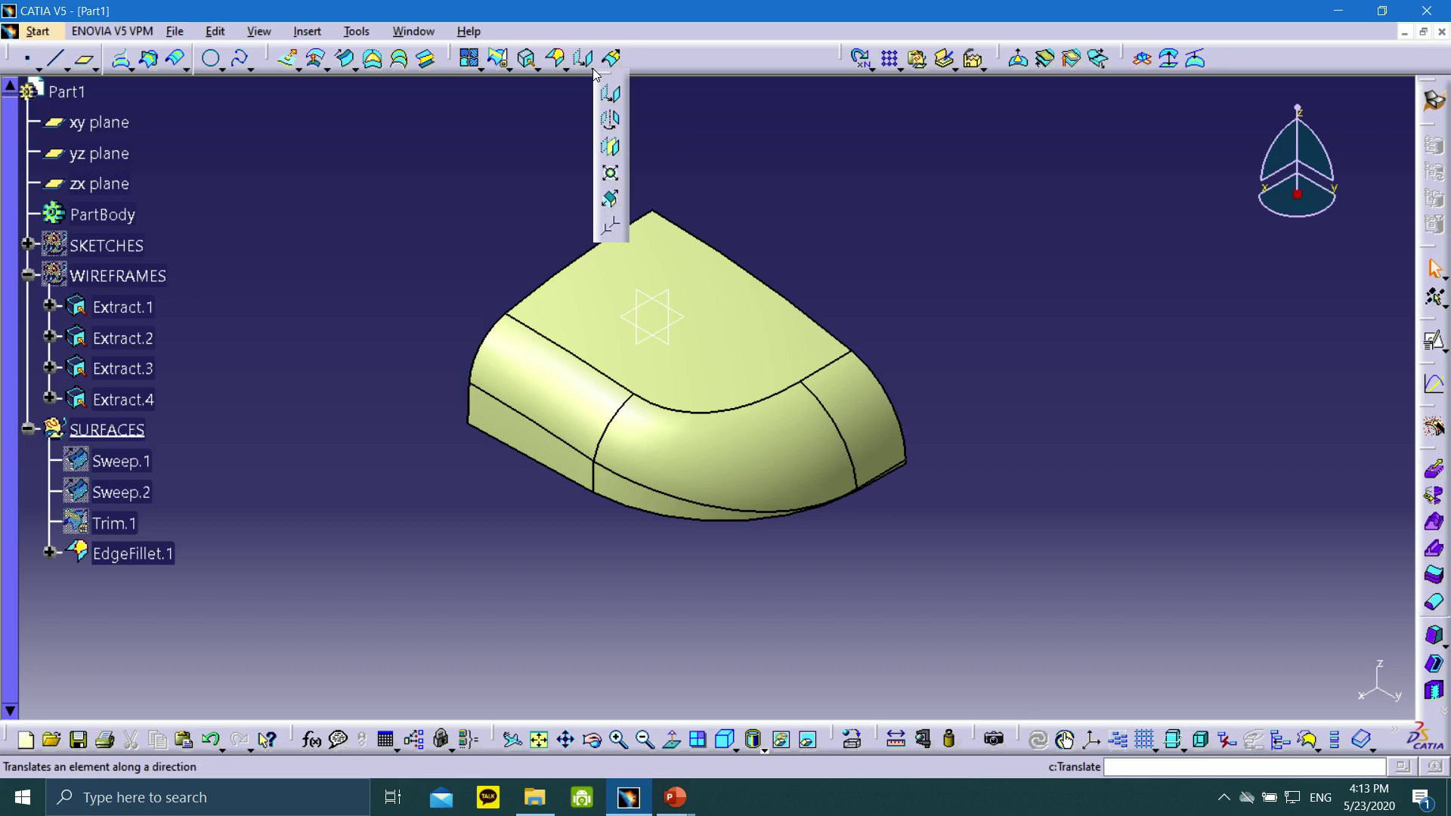
{"action": "left_click", "coordinate": [614, 149]}
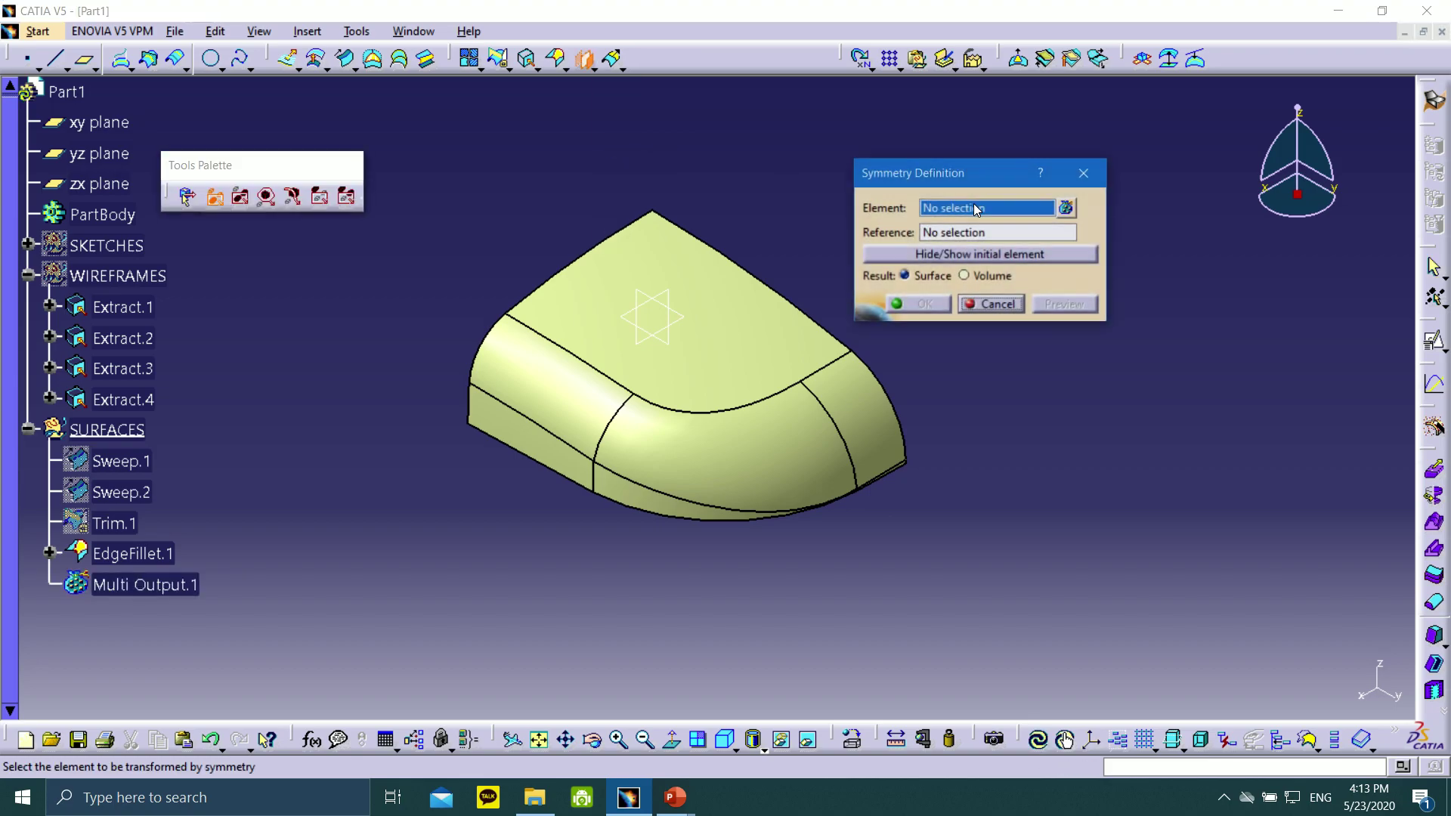
{"action": "left_click", "coordinate": [742, 280]}
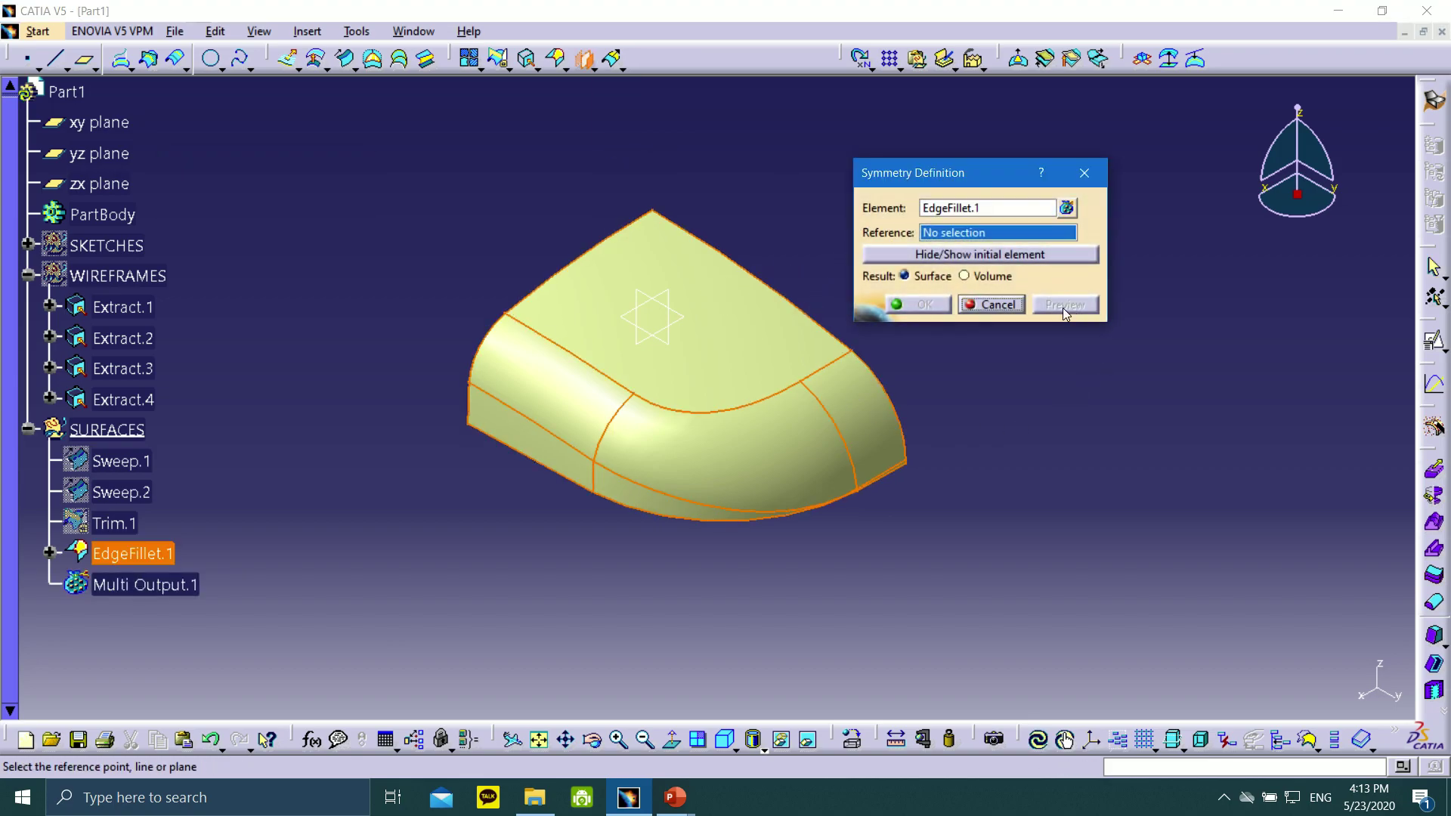
{"action": "left_click", "coordinate": [659, 305]}
{"action": "middle_click_drag", "start_coordinate": [971, 394], "coordinate": [845, 463]}
{"action": "left_click", "coordinate": [926, 304]}
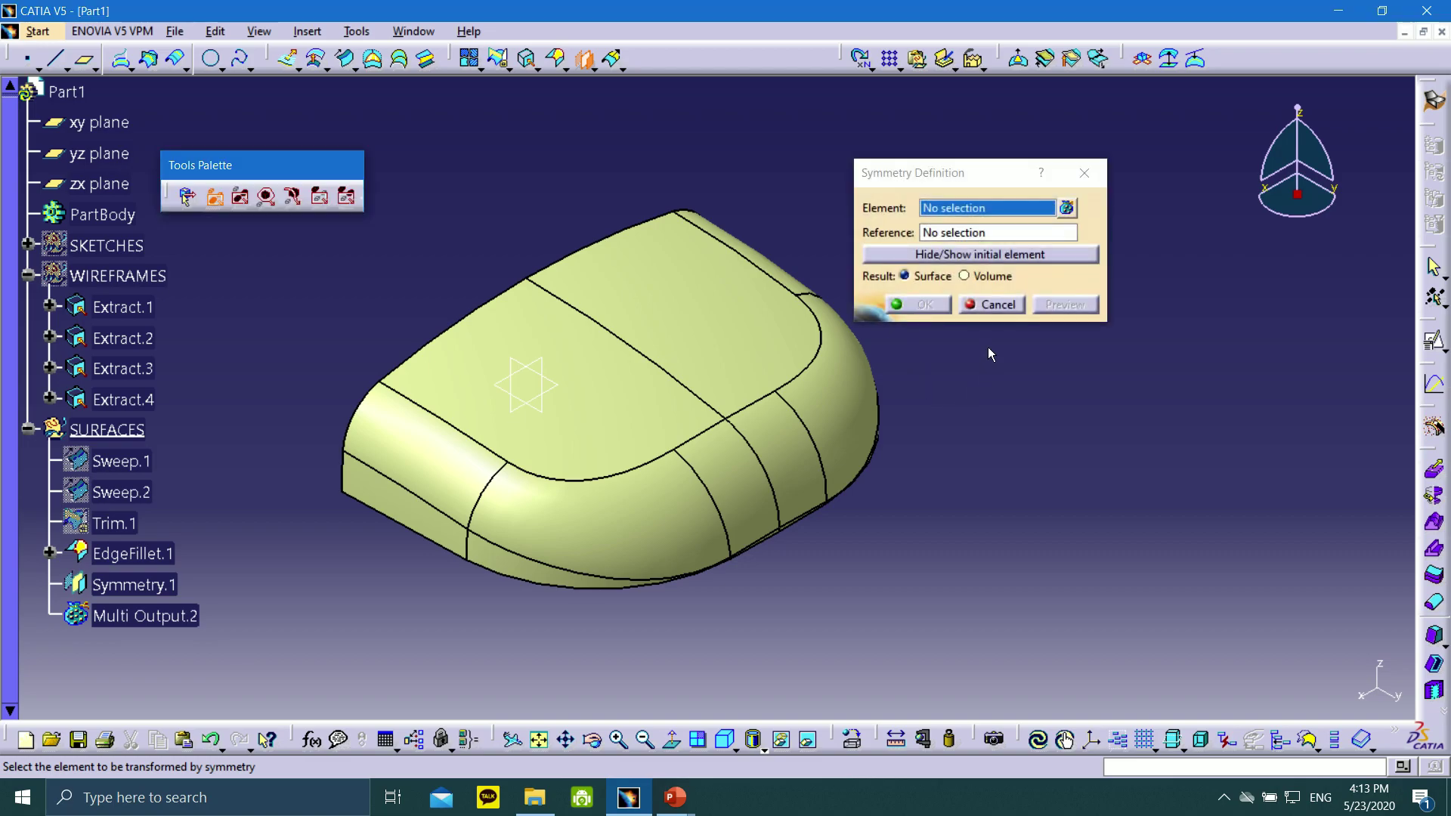
{"action": "left_click", "coordinate": [994, 303]}
- Join the filleted surface EdgeFillet.1 and its mirrored copy into one surface
{"action": "left_click", "coordinate": [469, 59]}
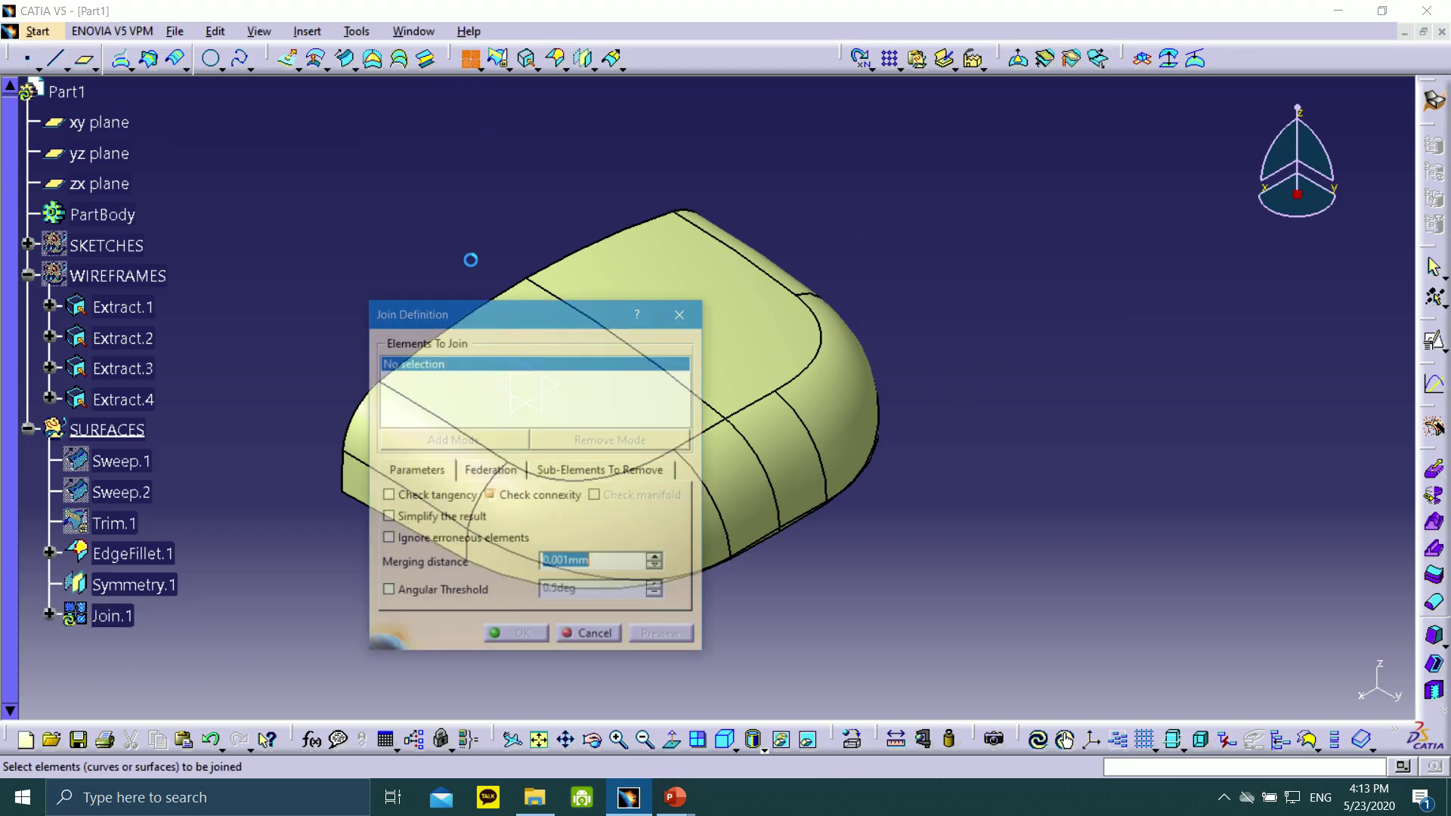
{"action": "left_click_drag", "start_coordinate": [562, 318], "coordinate": [1102, 249]}
{"action": "left_click", "coordinate": [544, 378]}
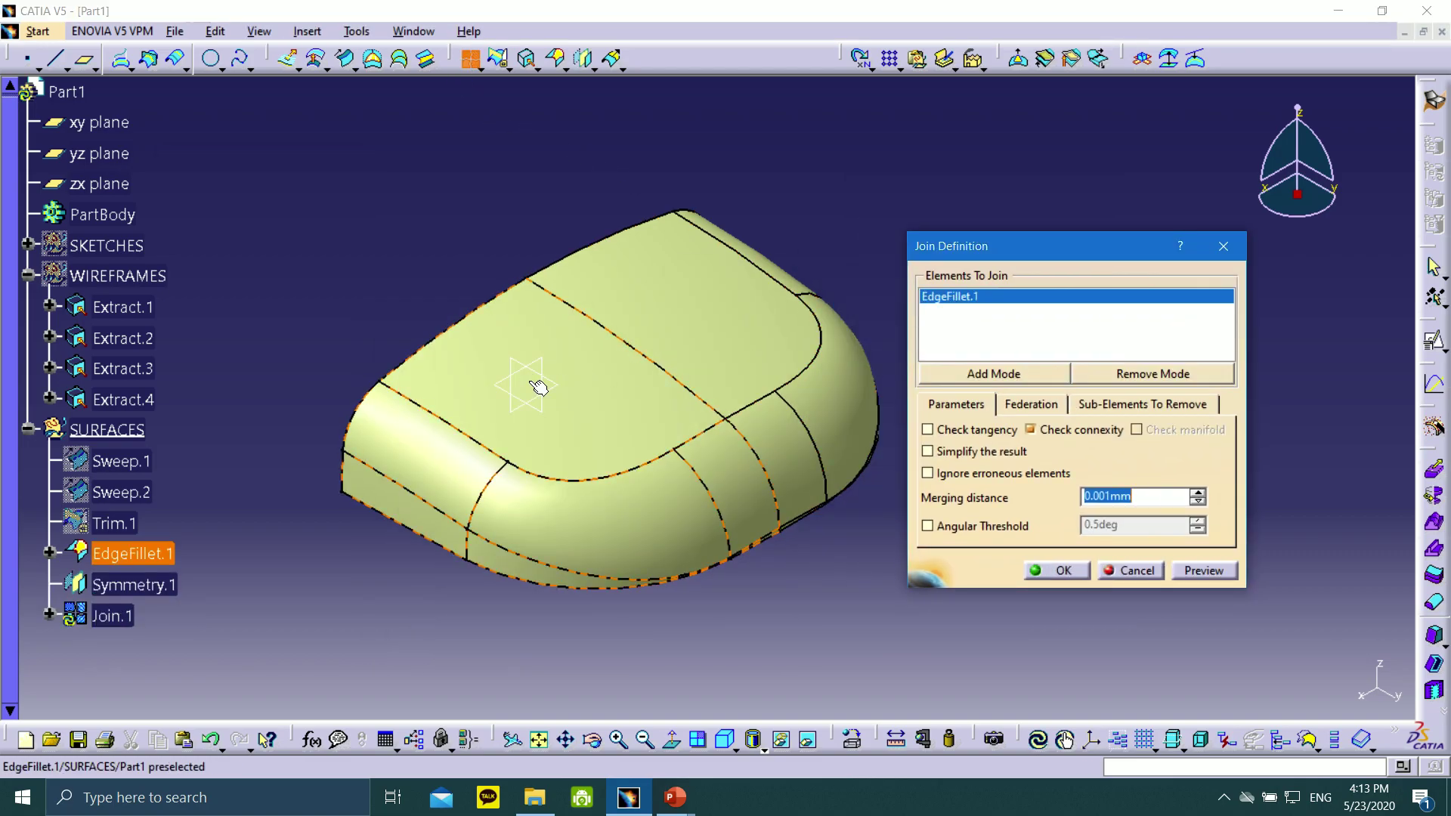
{"action": "left_click", "coordinate": [778, 301]}
{"action": "left_click", "coordinate": [1056, 570]}
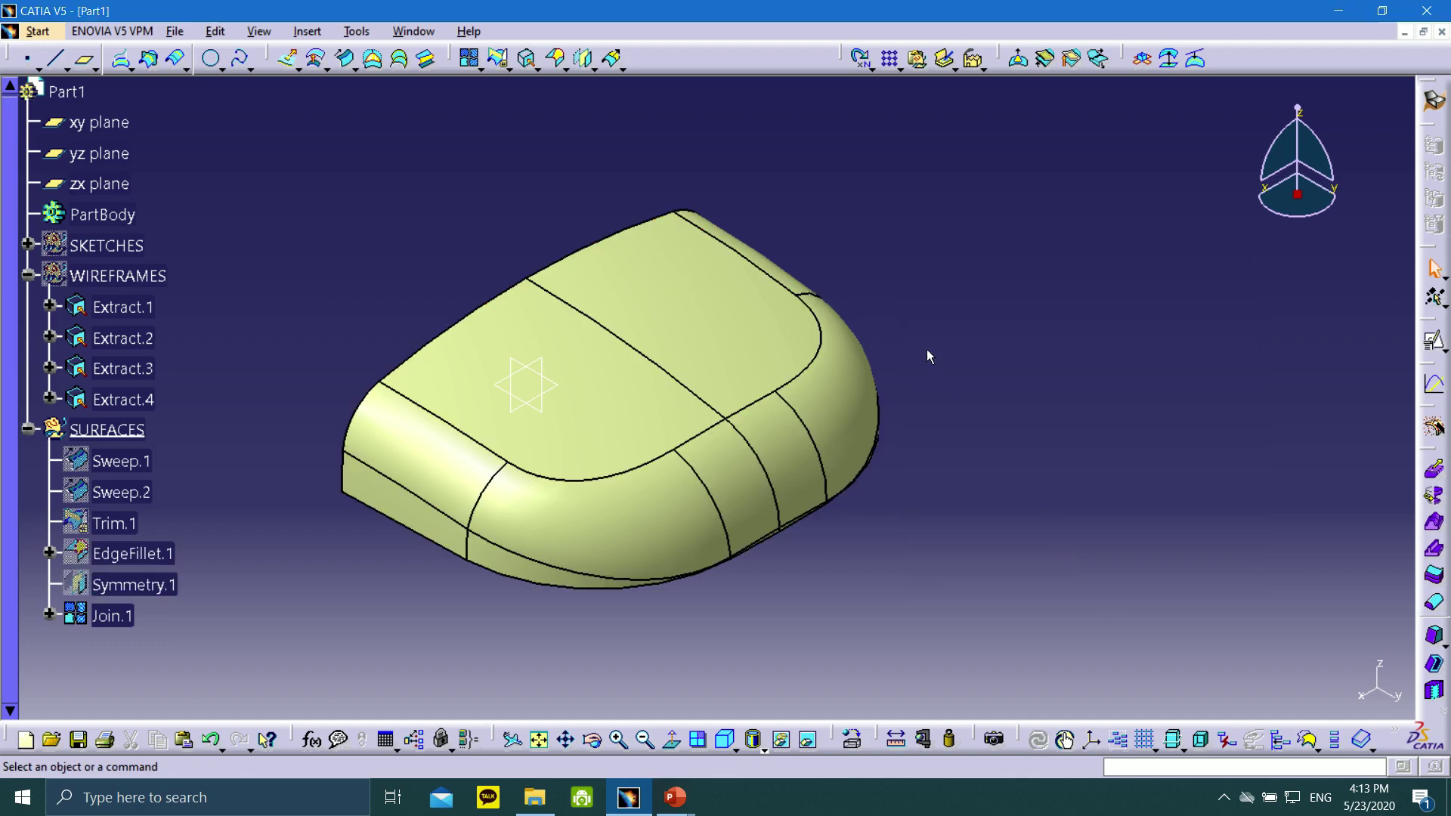
- Set up a Symmetry of the joined half surface about the zx plane
{"action": "middle_click_drag", "start_coordinate": [926, 350], "coordinate": [1067, 292]}
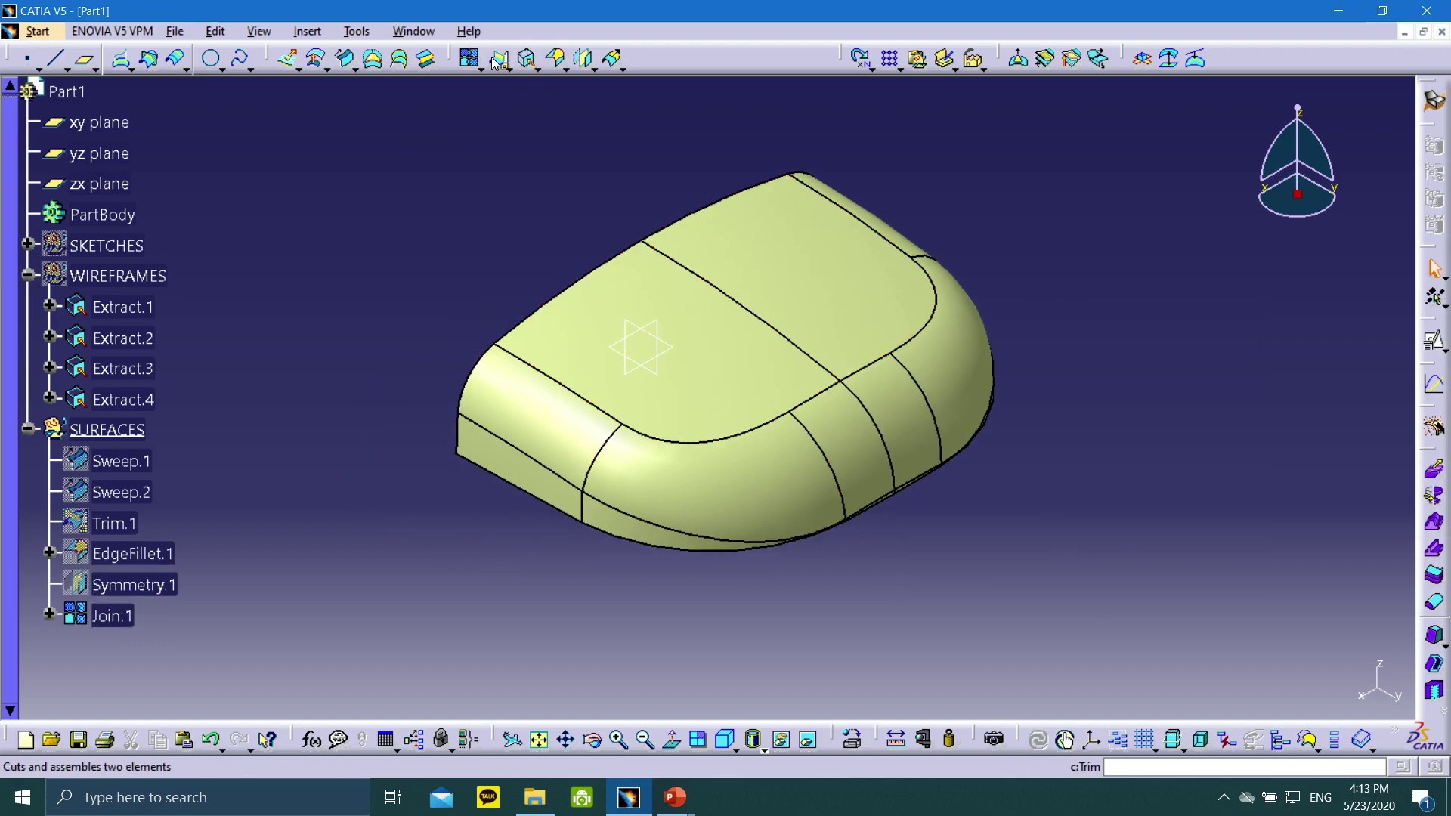
{"action": "left_click", "coordinate": [584, 58]}
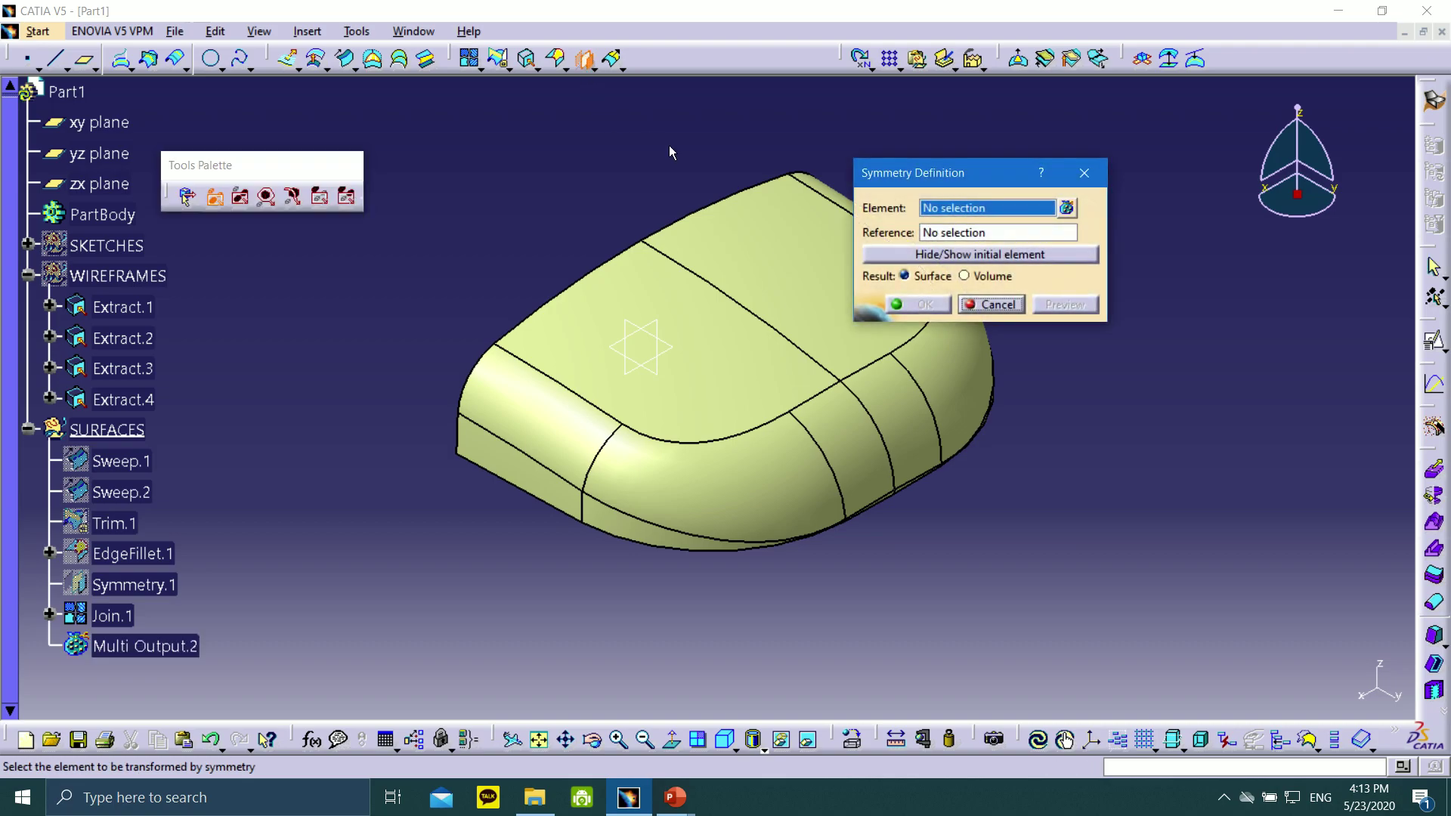
{"action": "left_click", "coordinate": [933, 266]}
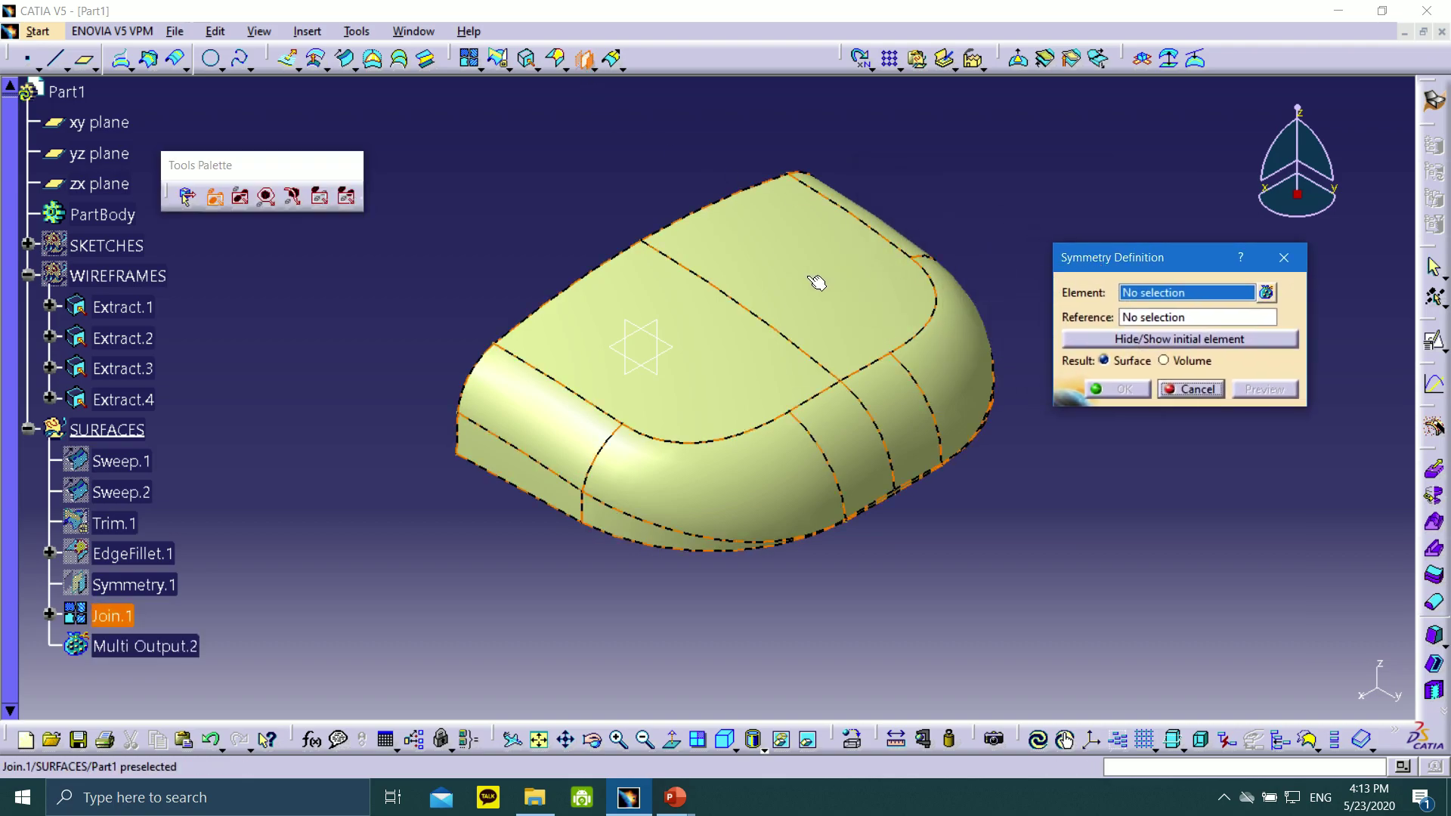
{"action": "left_click", "coordinate": [665, 326]}
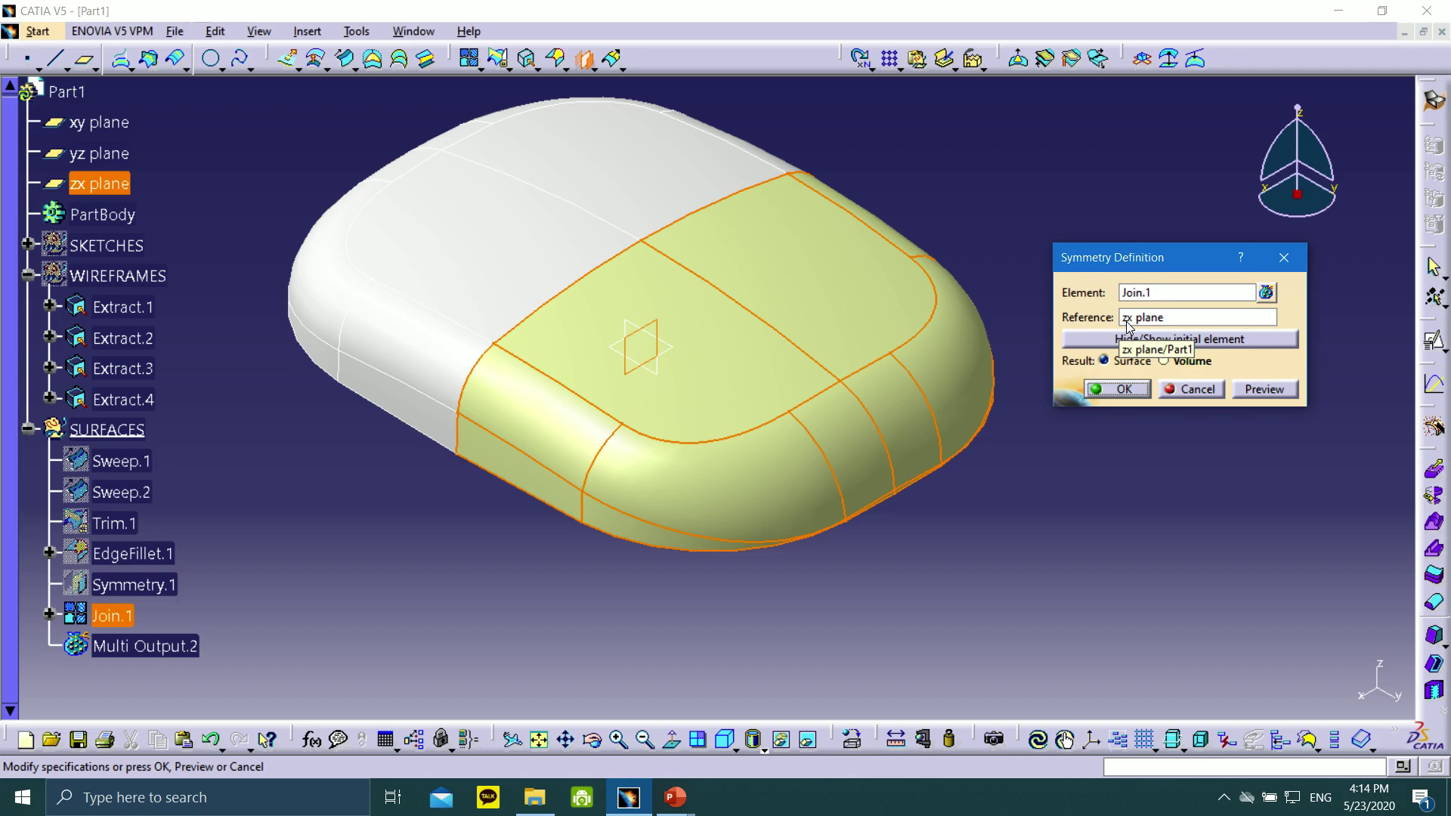
- Finish mirroring Join.1 about the zx plane and join the mirrored half with Join.1
{"action": "left_click", "coordinate": [1119, 390]}
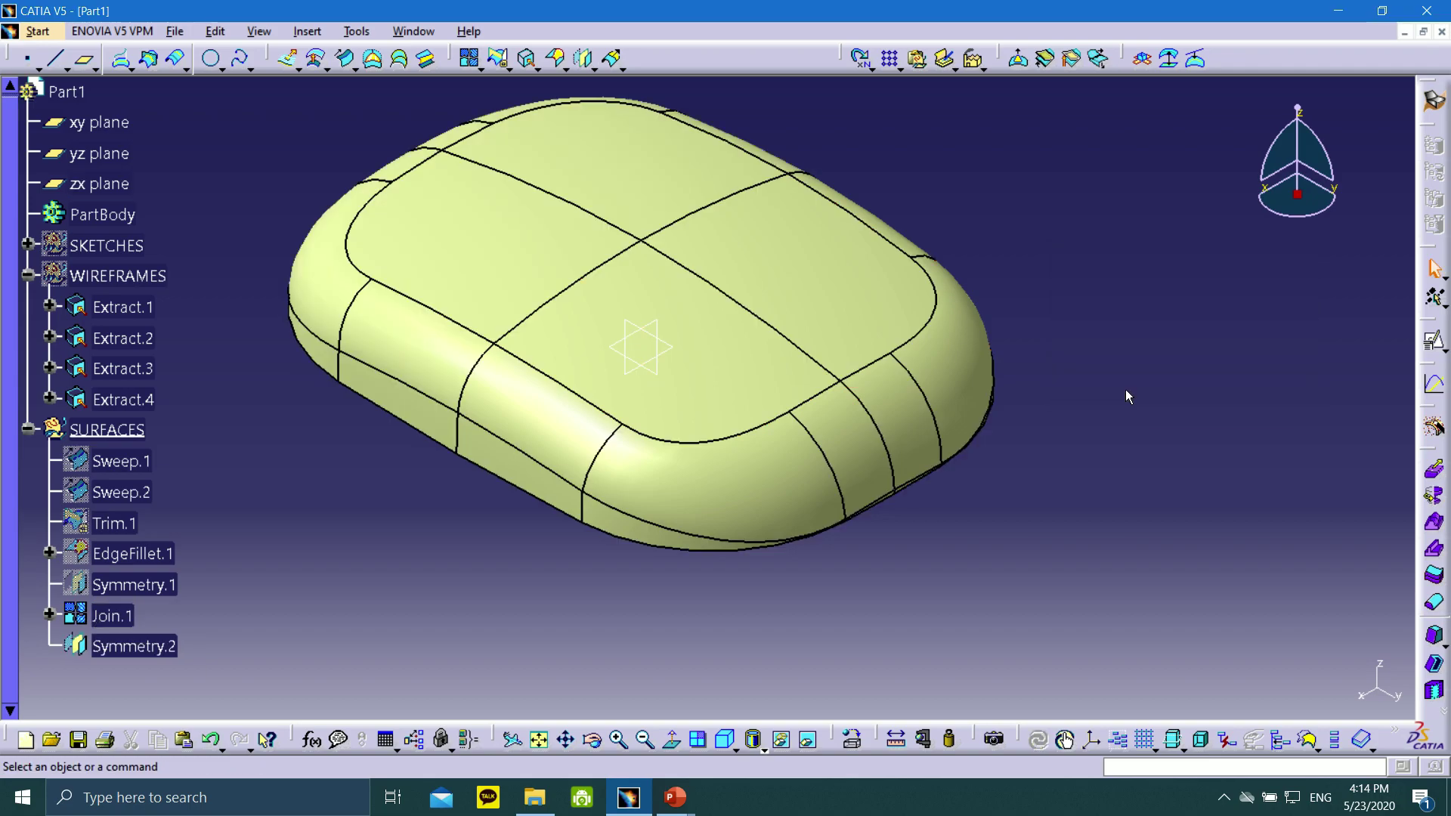
{"action": "left_click", "coordinate": [469, 59]}
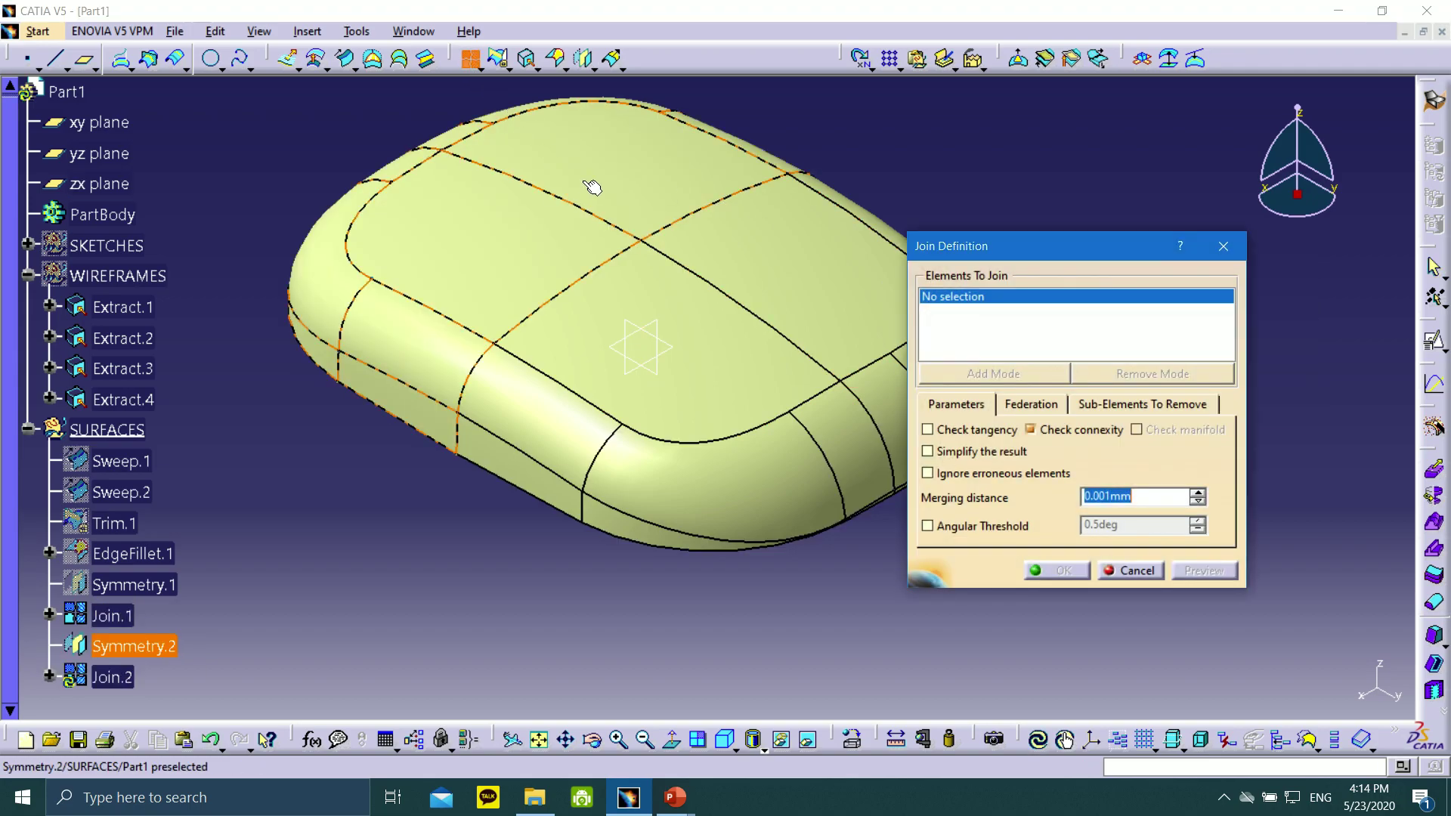
{"action": "left_click", "coordinate": [810, 301]}
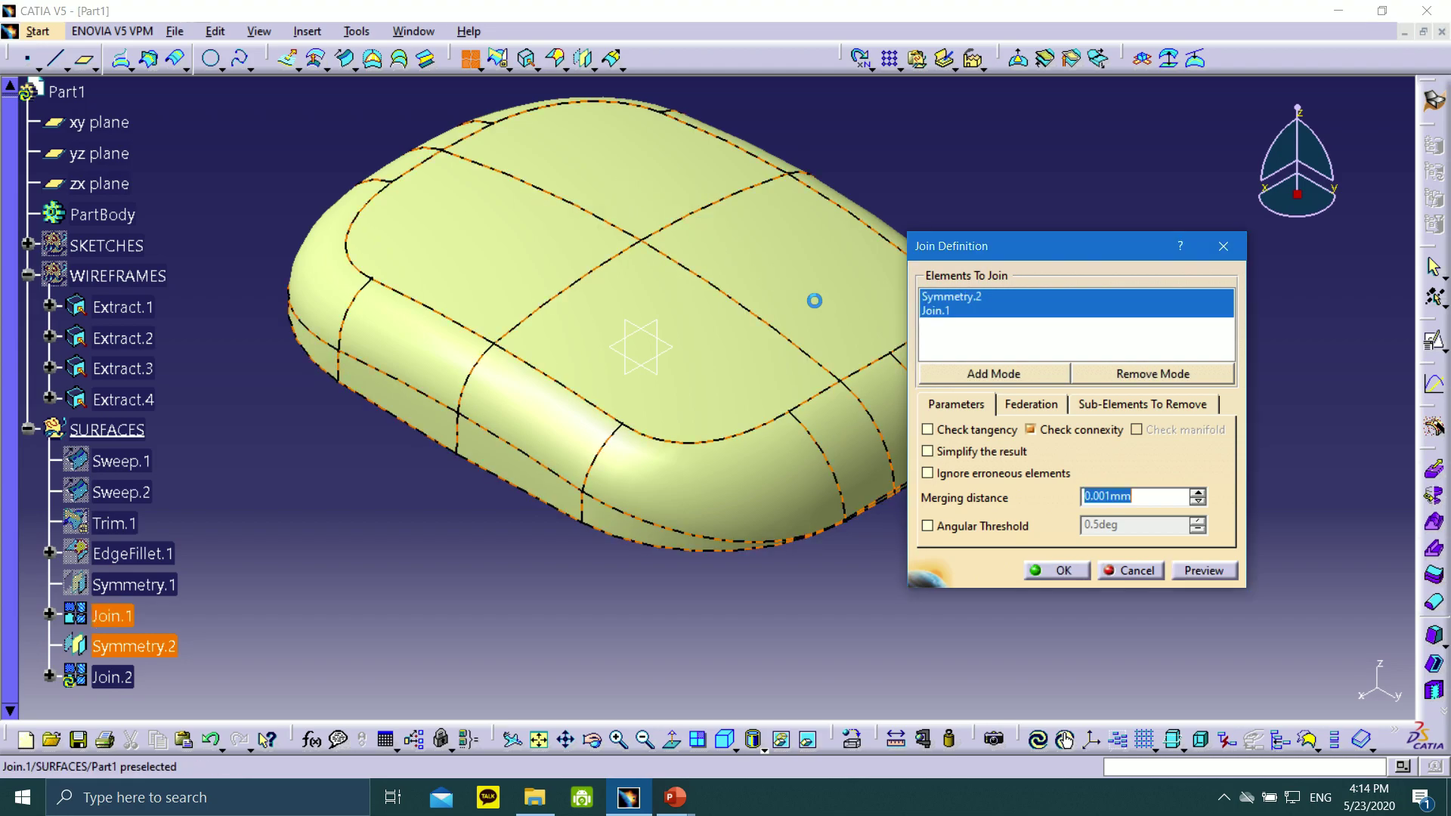
{"action": "left_click", "coordinate": [1063, 571]}
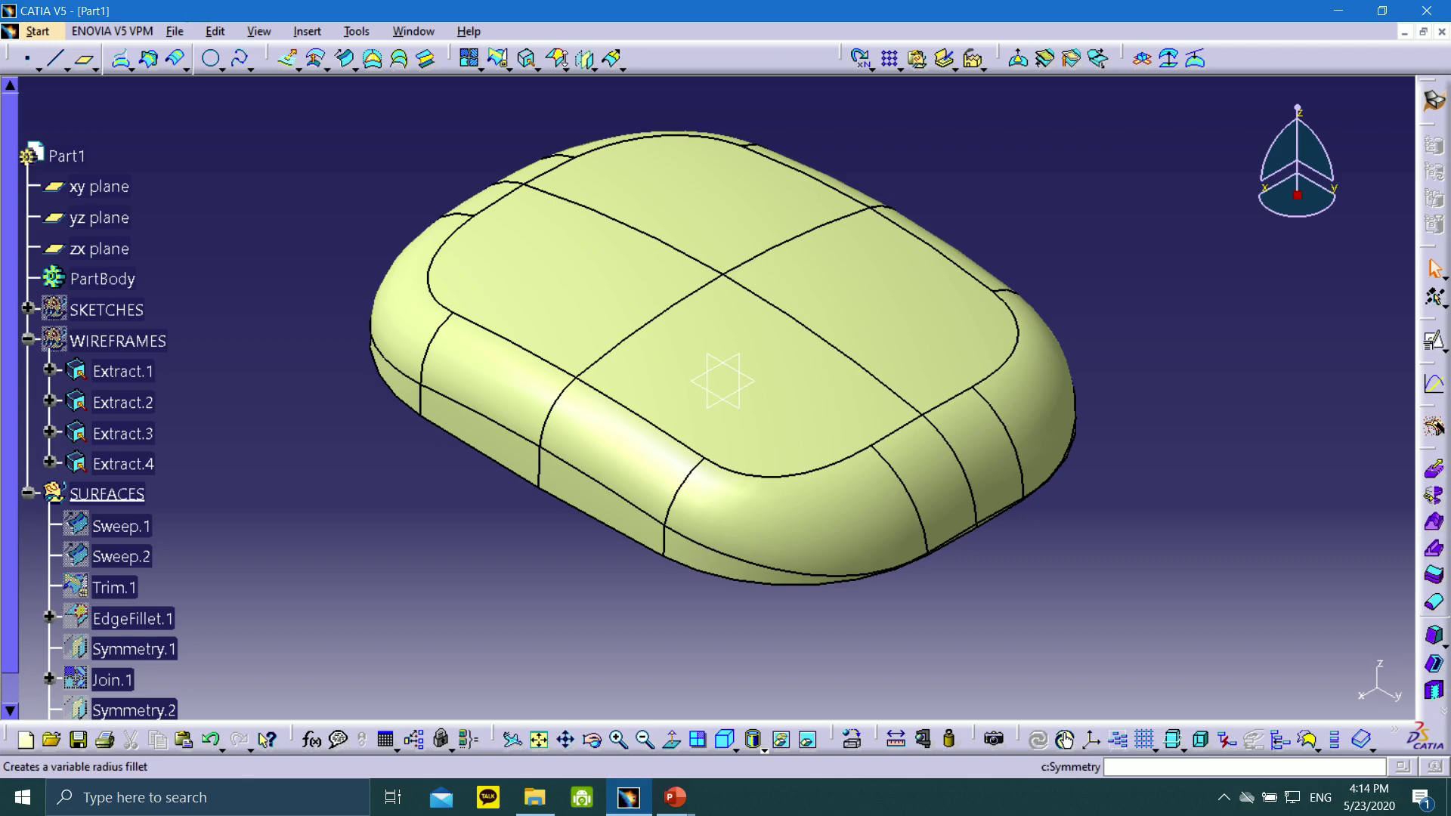
- Mirror the joined upper shell about the xy plane with Symmetry to form the lower half
{"action": "left_click", "coordinate": [585, 60]}
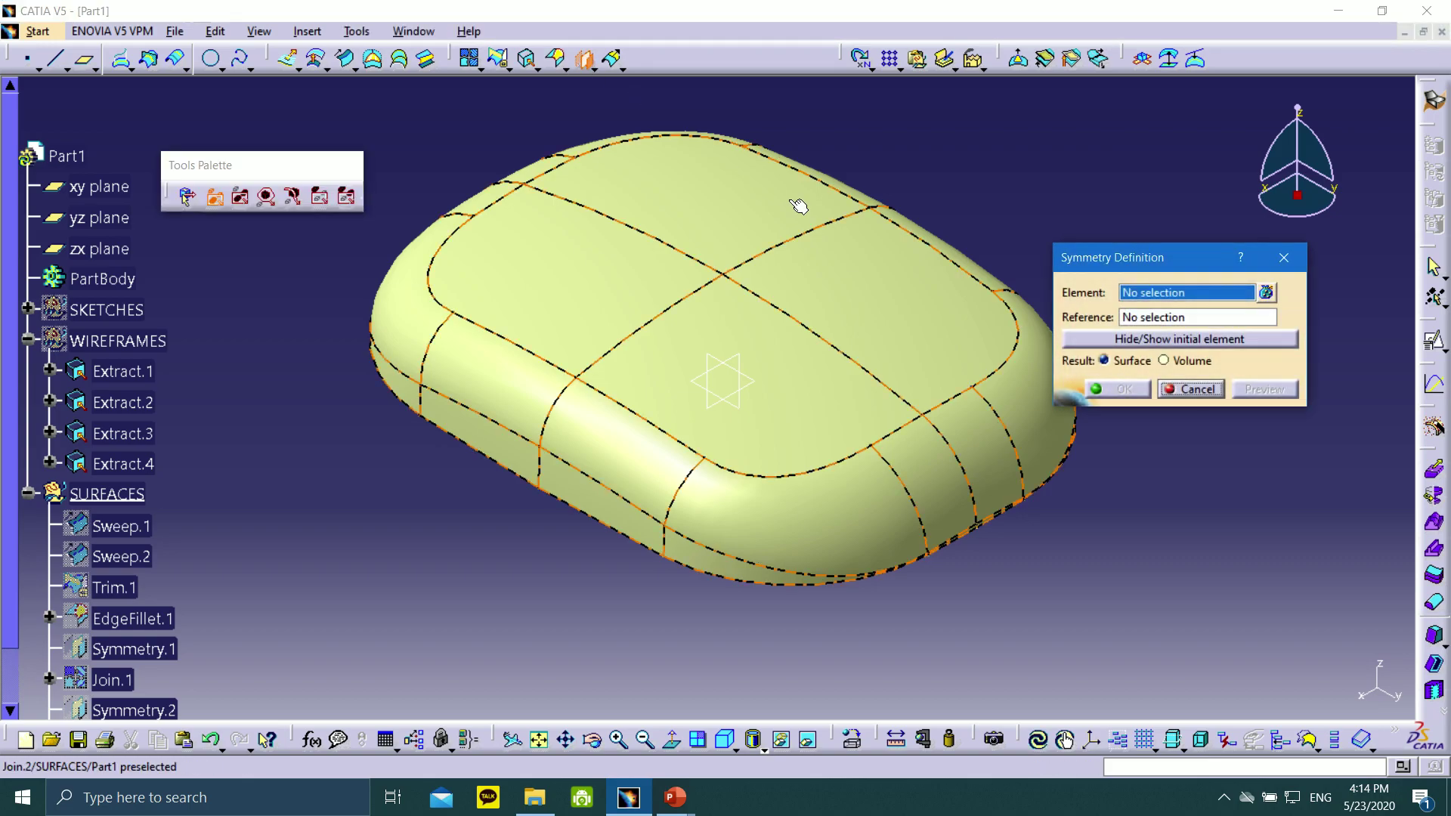
{"action": "left_click", "coordinate": [886, 286]}
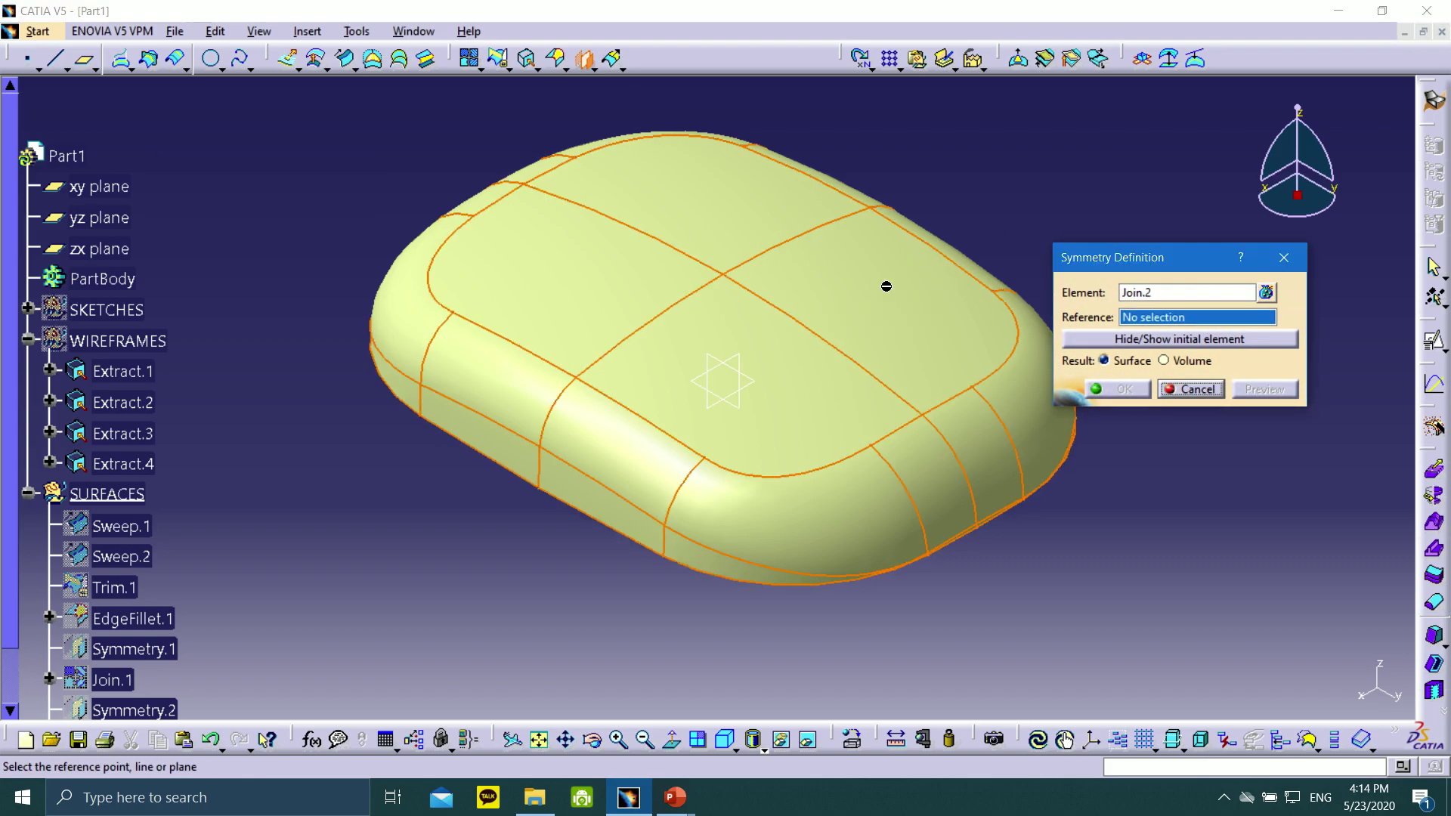
{"action": "left_click", "coordinate": [761, 386]}
{"action": "left_click", "coordinate": [1125, 389]}
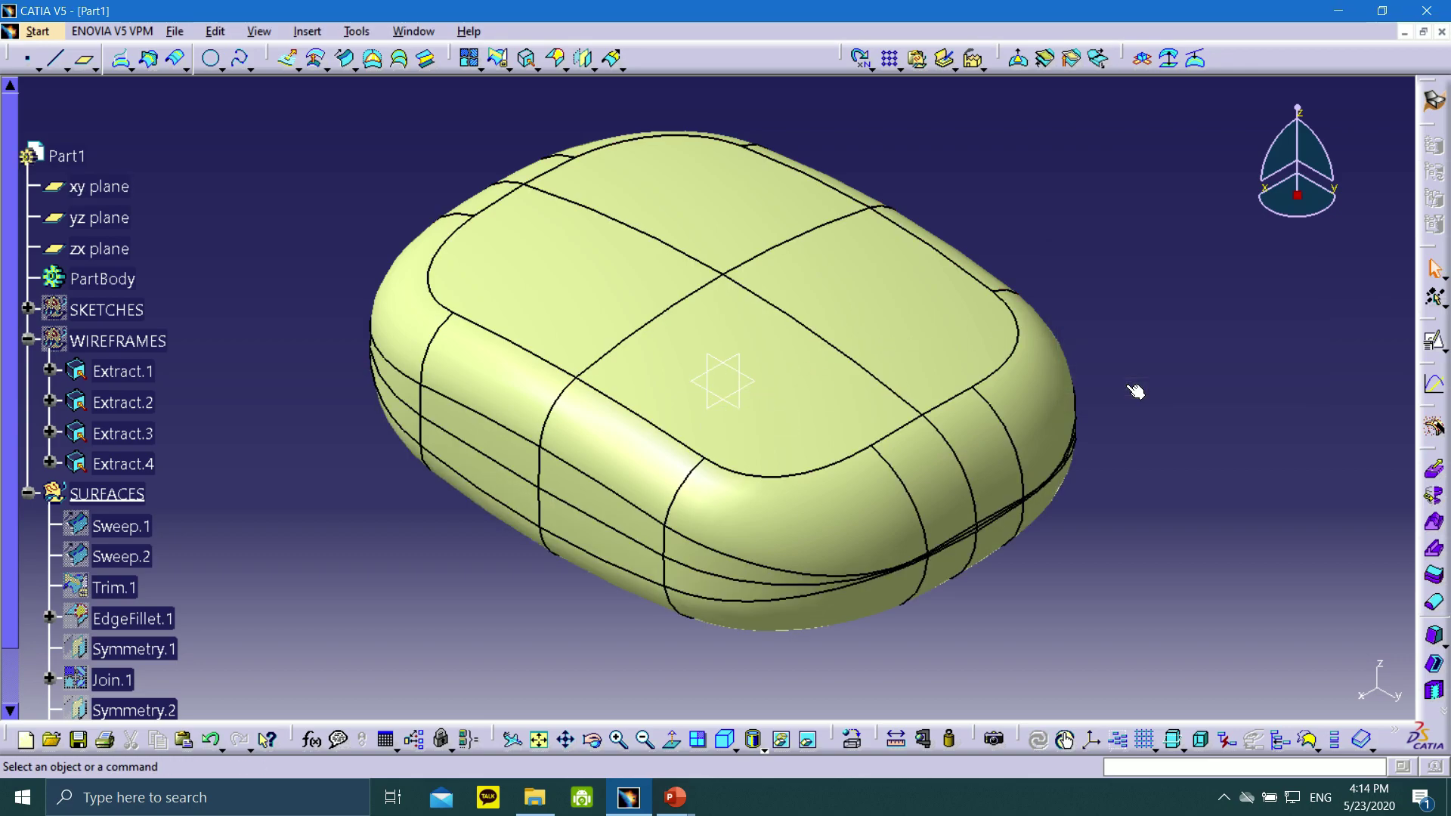
- Join the upper shell and its mirrored lower half into one surface
{"action": "left_click", "coordinate": [469, 58]}
{"action": "left_click", "coordinate": [710, 198]}
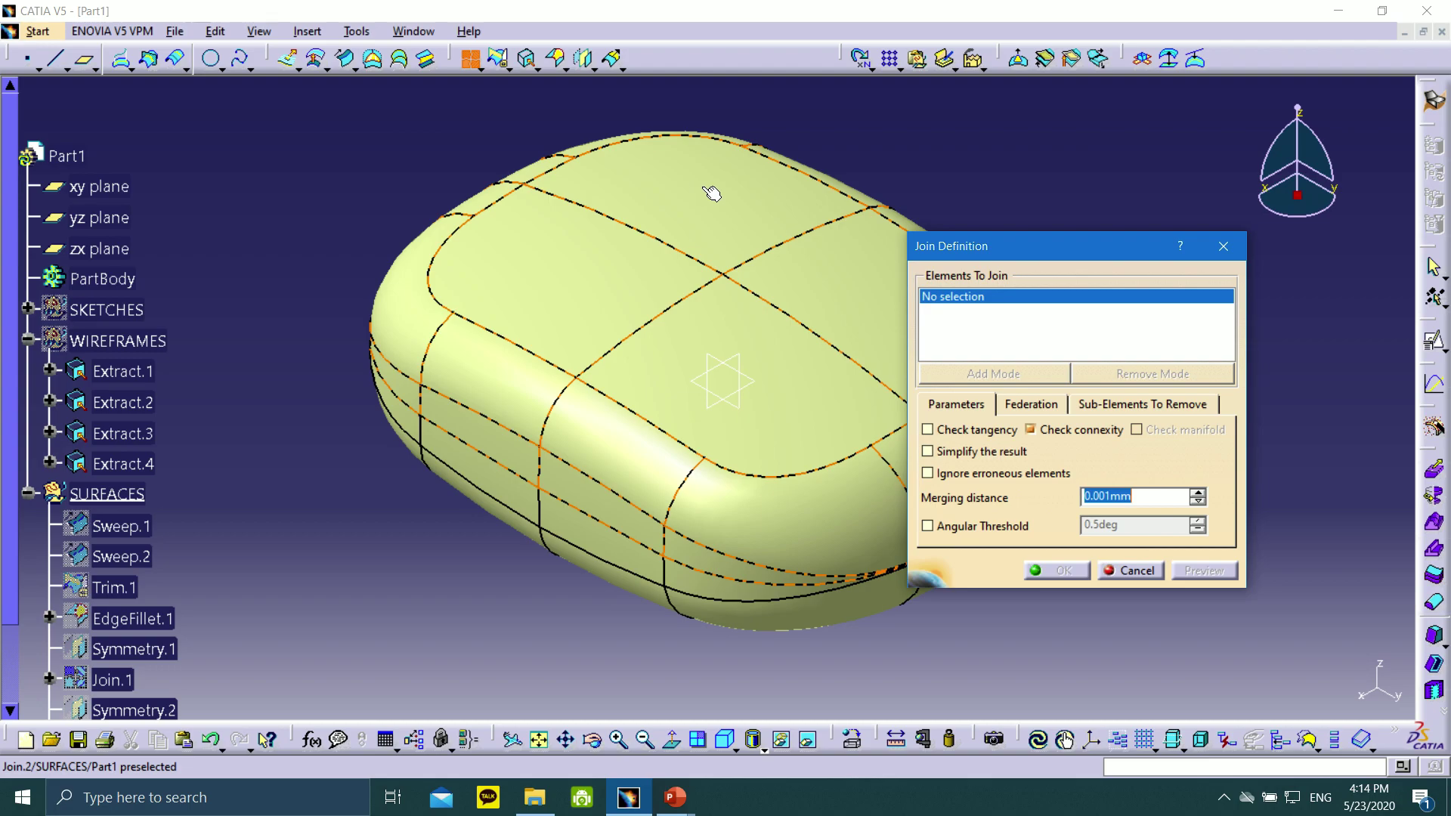
{"action": "left_click", "coordinate": [578, 550]}
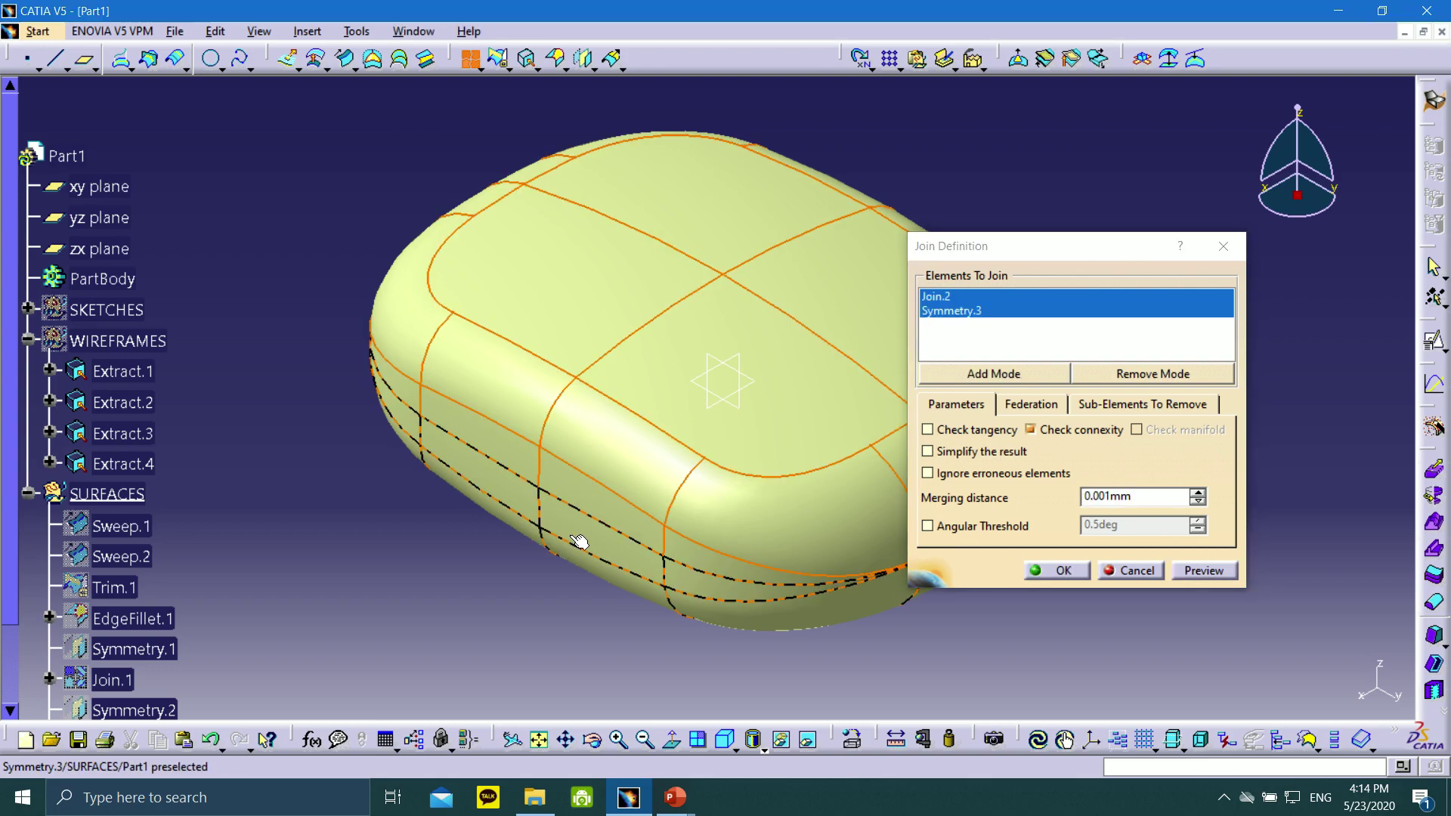
{"action": "left_click", "coordinate": [1050, 566]}
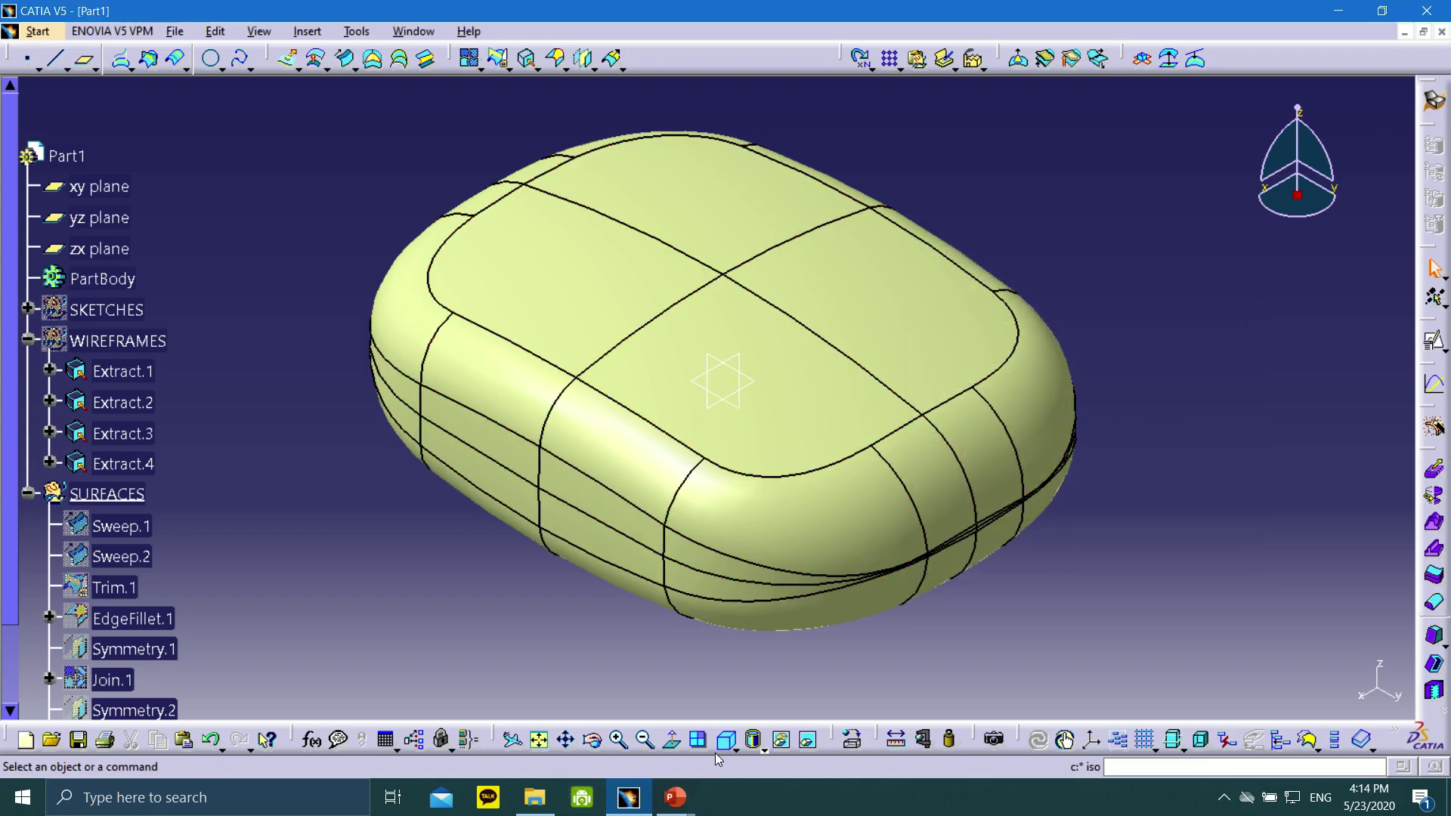
- Show the SKETCHES and WIREFRAMES geometrical sets in the isometric view
{"action": "left_click", "coordinate": [736, 749]}
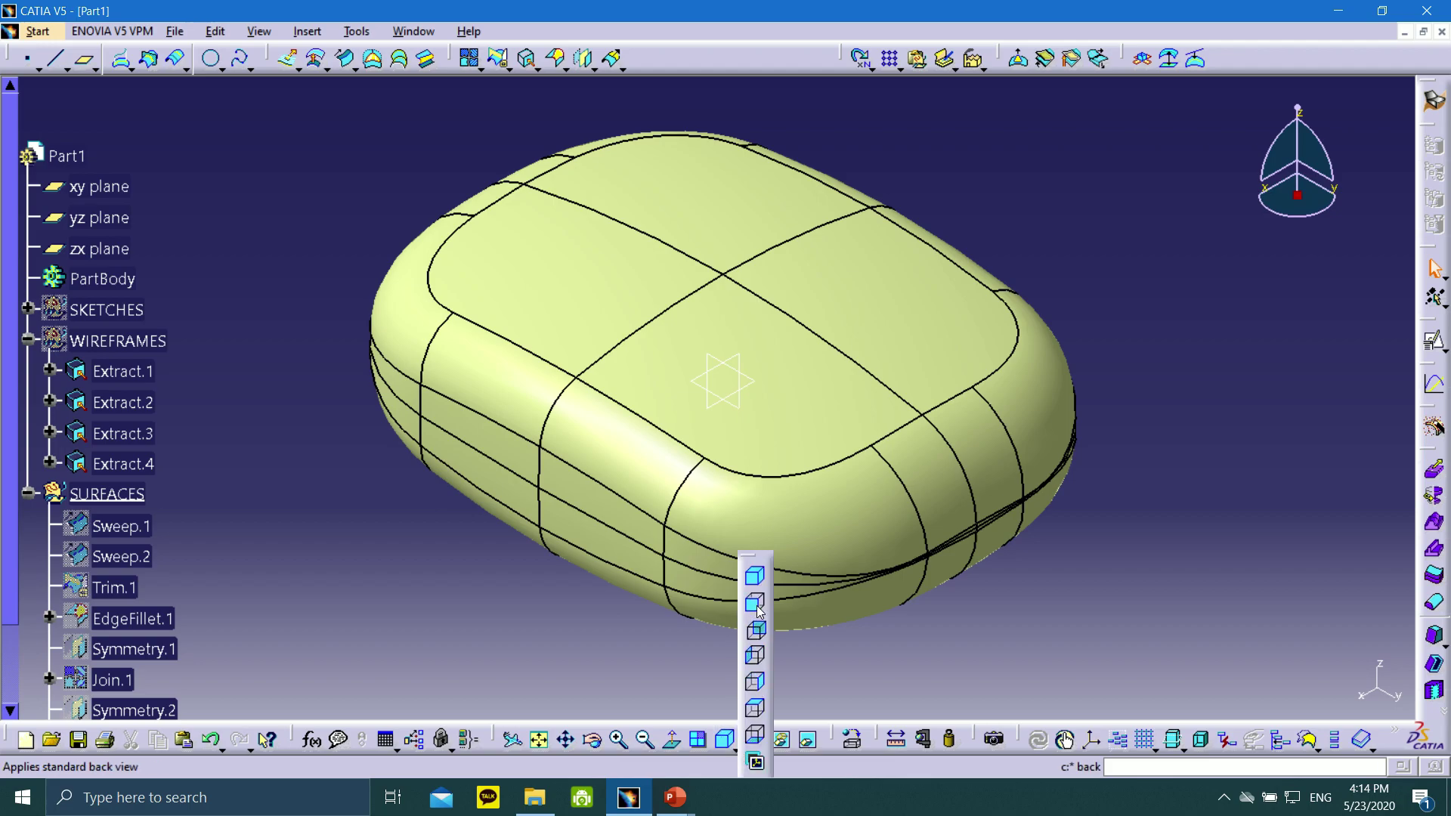
{"action": "left_click", "coordinate": [754, 576]}
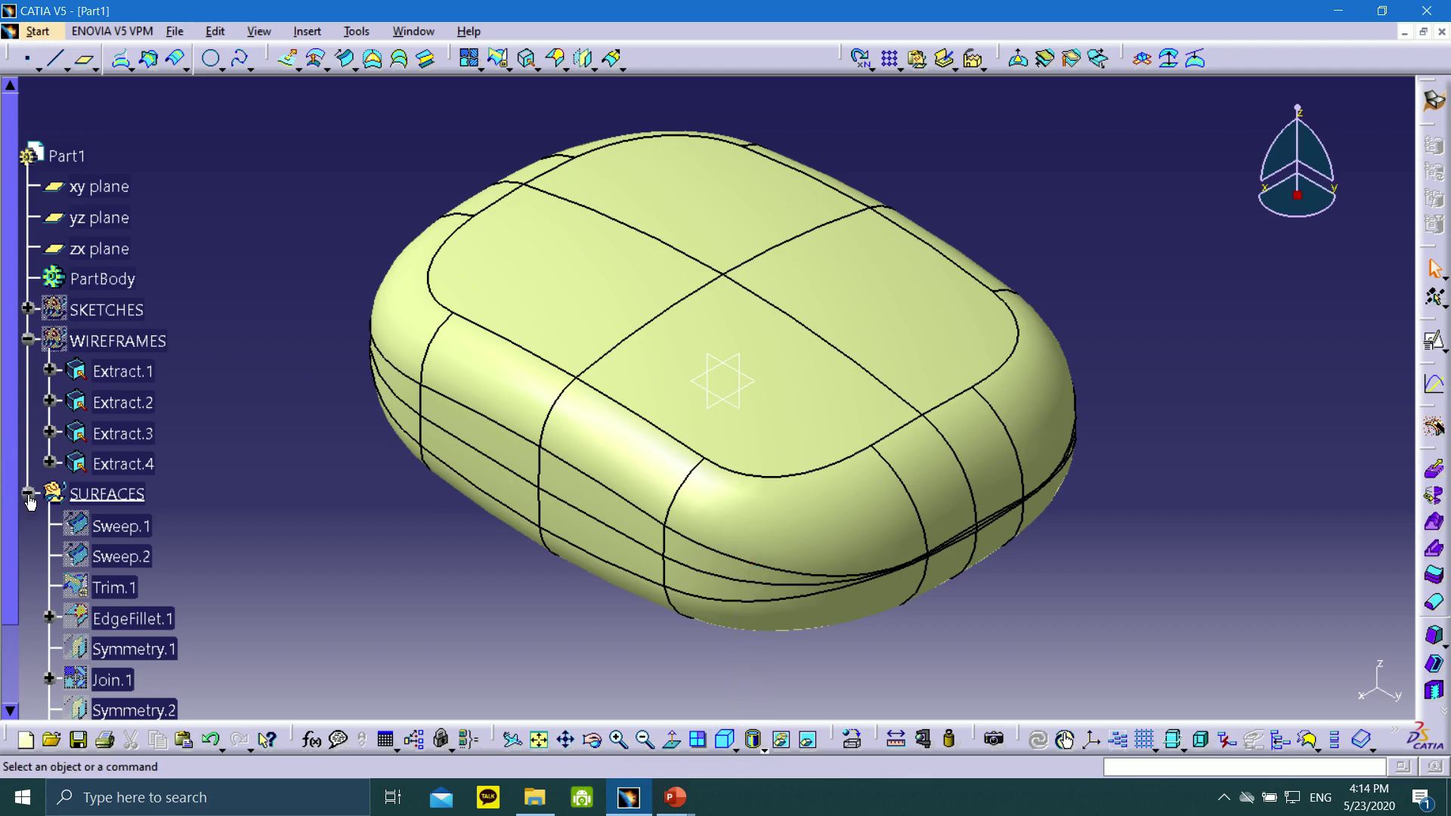
{"action": "left_click", "coordinate": [43, 405]}
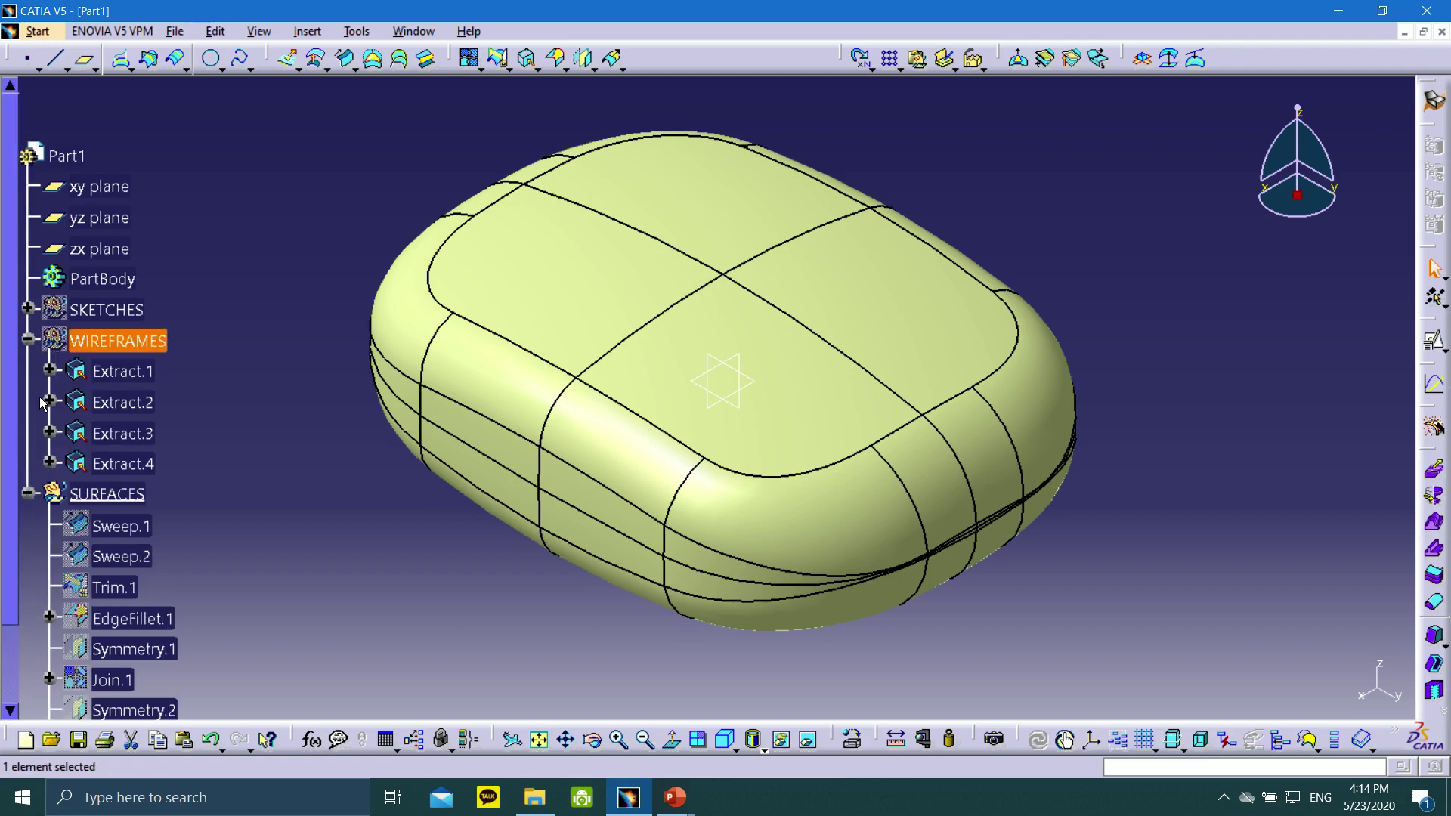
{"action": "left_click", "coordinate": [28, 339]}
{"action": "left_click", "coordinate": [27, 309]}
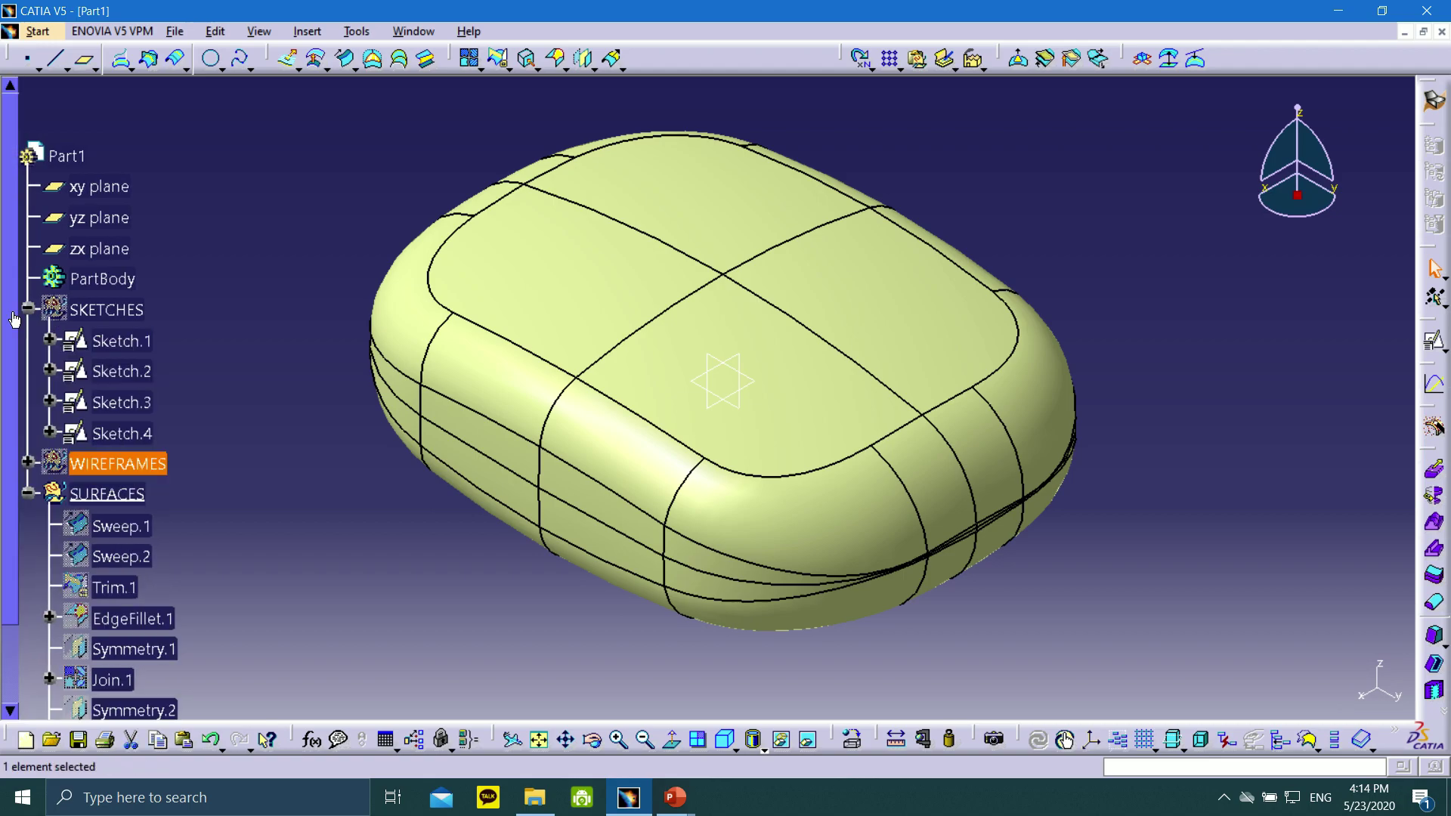
{"action": "right_click", "coordinate": [96, 307]}
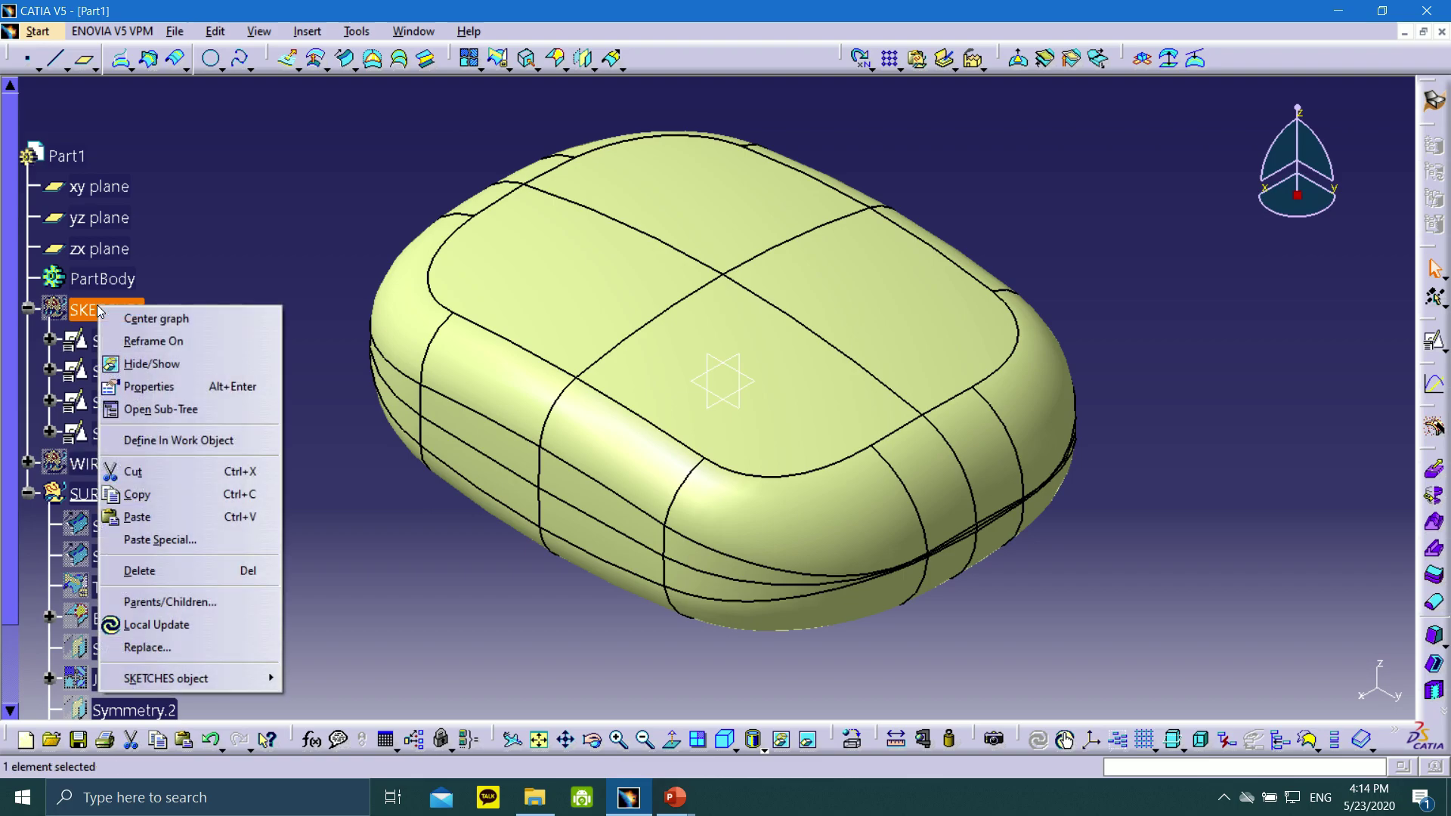
{"action": "left_click", "coordinate": [158, 368]}
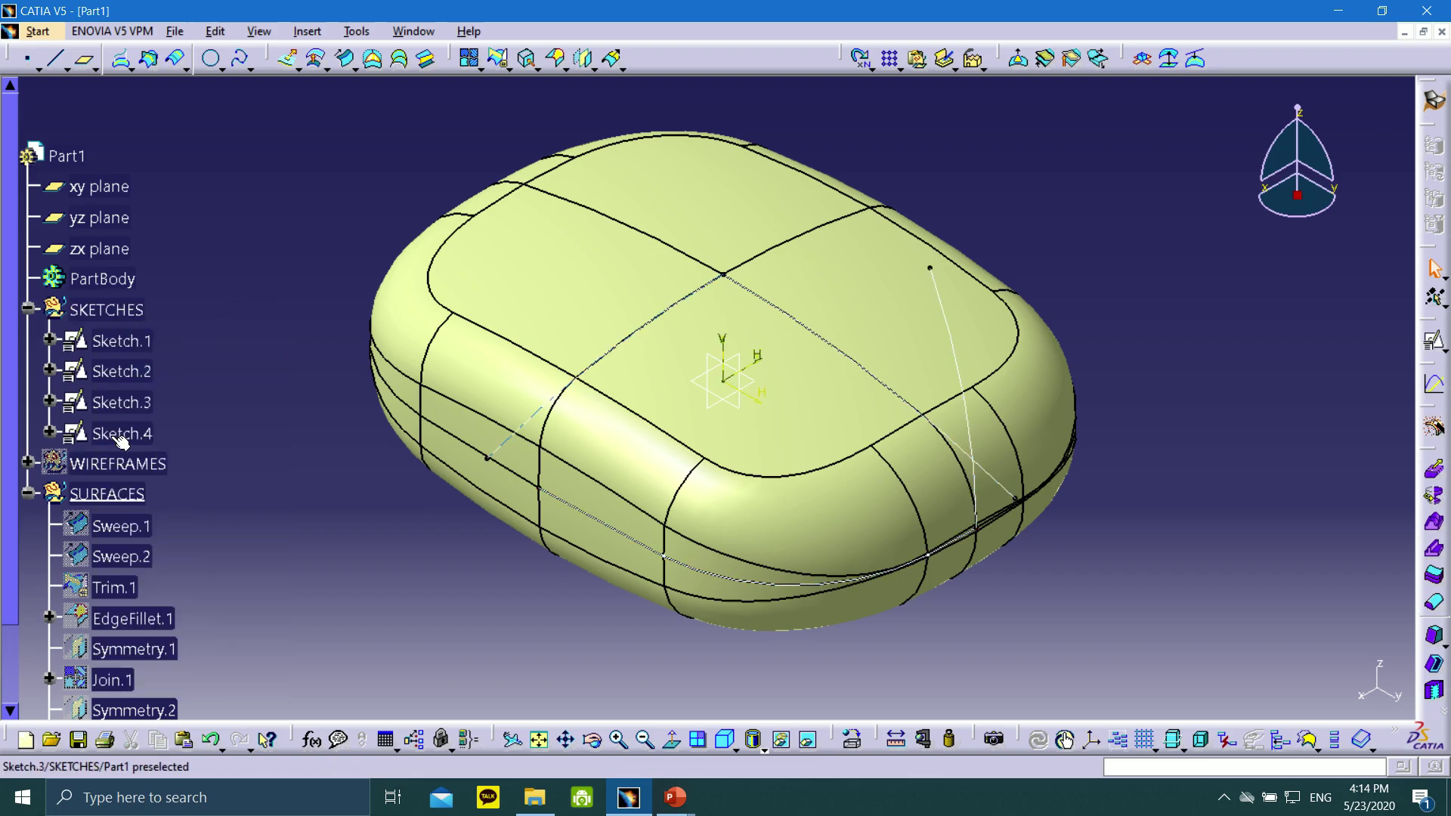
{"action": "right_click", "coordinate": [124, 467]}
{"action": "left_click", "coordinate": [175, 134]}
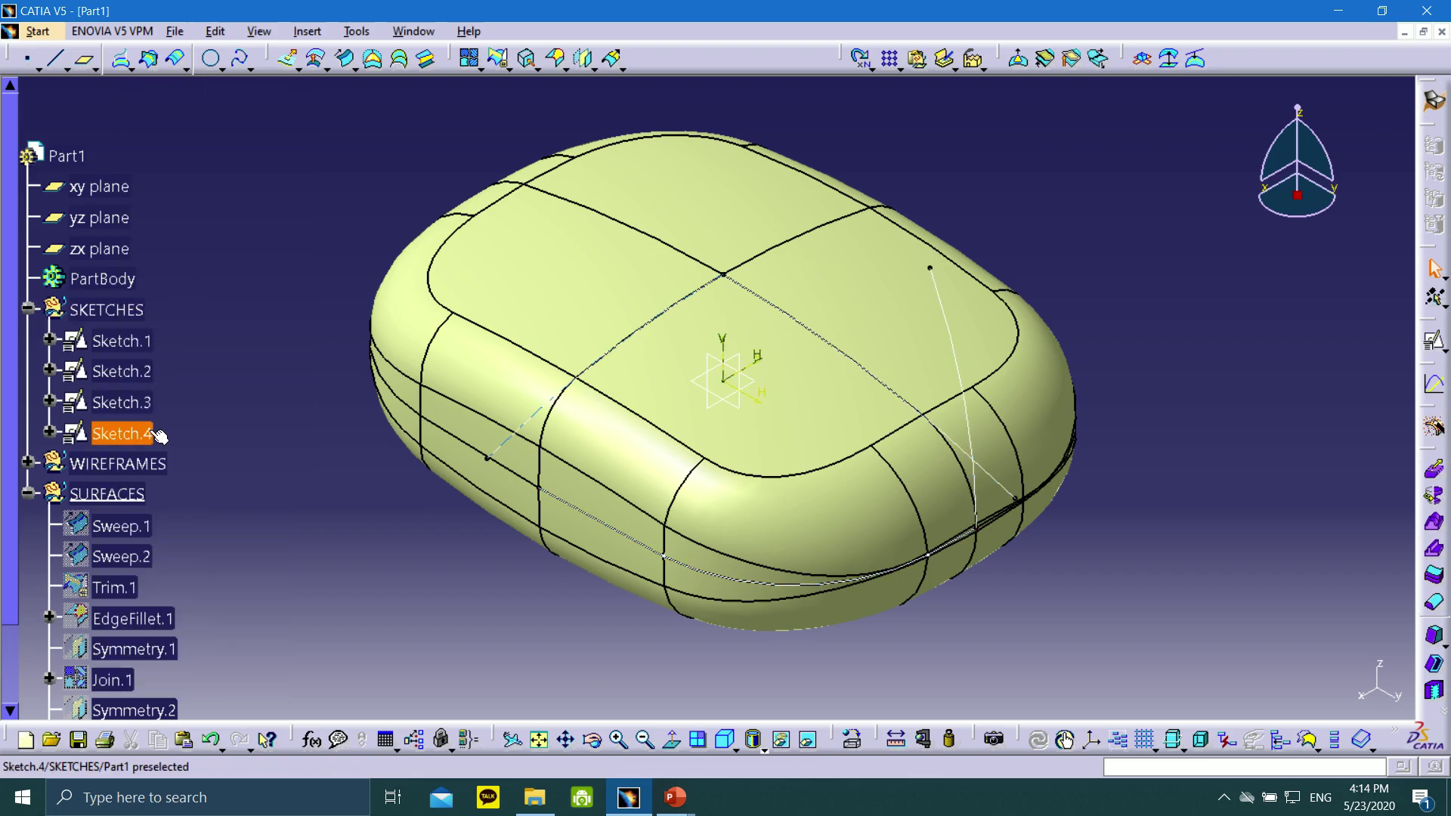
- Expand the WIREFRAMES set and review the sketch, wireframe and surface features in the specification tree
{"action": "left_click", "coordinate": [29, 463]}
{"action": "scroll", "coordinate": [114, 423], "scroll_direction": "down", "scroll_amount": 3}
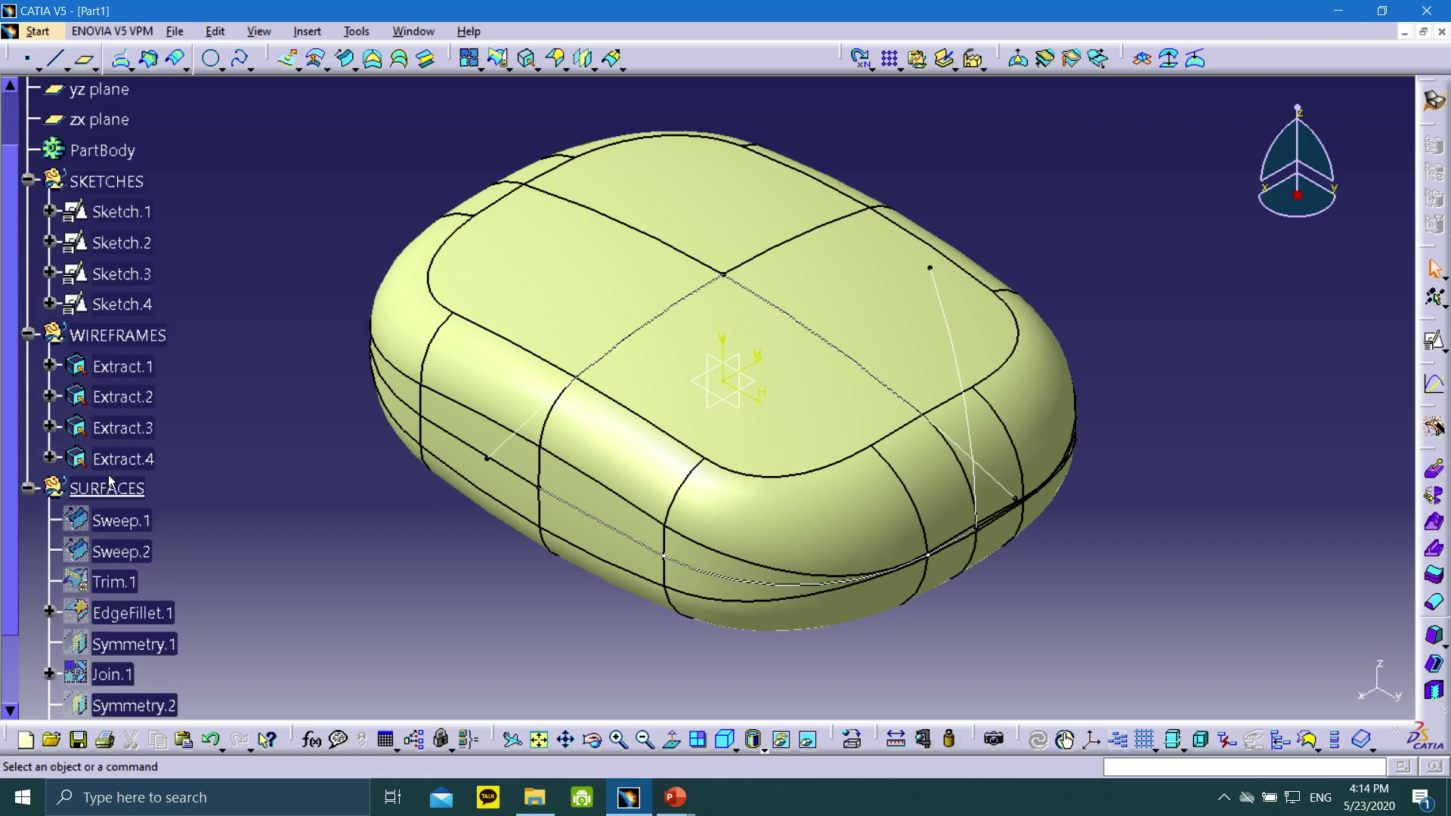
{"action": "left_click", "coordinate": [27, 489]}
{"action": "left_click", "coordinate": [27, 489]}
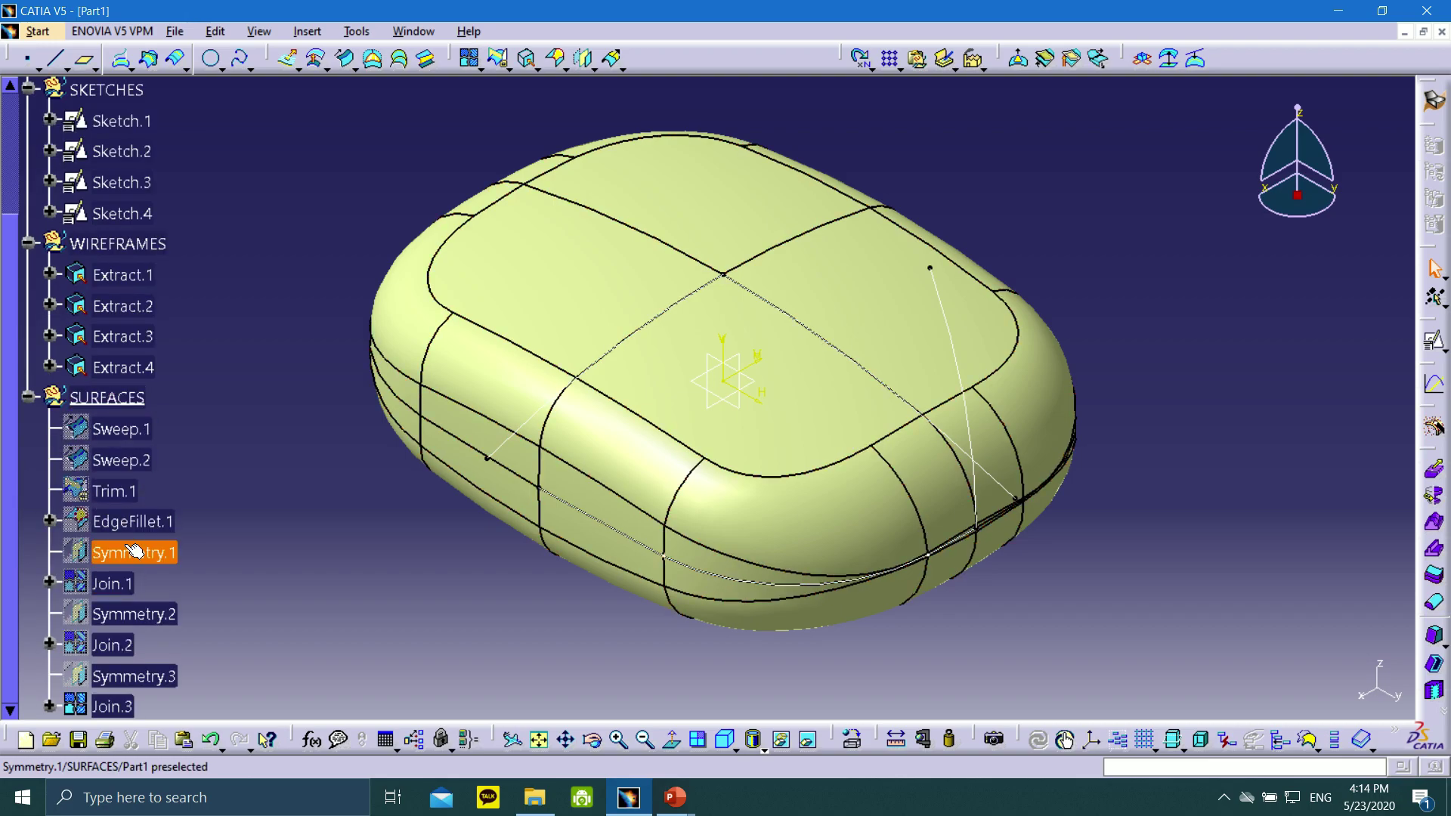
{"action": "scroll", "coordinate": [127, 558], "scroll_direction": "down", "scroll_amount": 1}
{"action": "scroll", "coordinate": [152, 453], "scroll_direction": "up", "scroll_amount": 1}
{"action": "scroll", "coordinate": [173, 382], "scroll_direction": "up", "scroll_amount": 1}
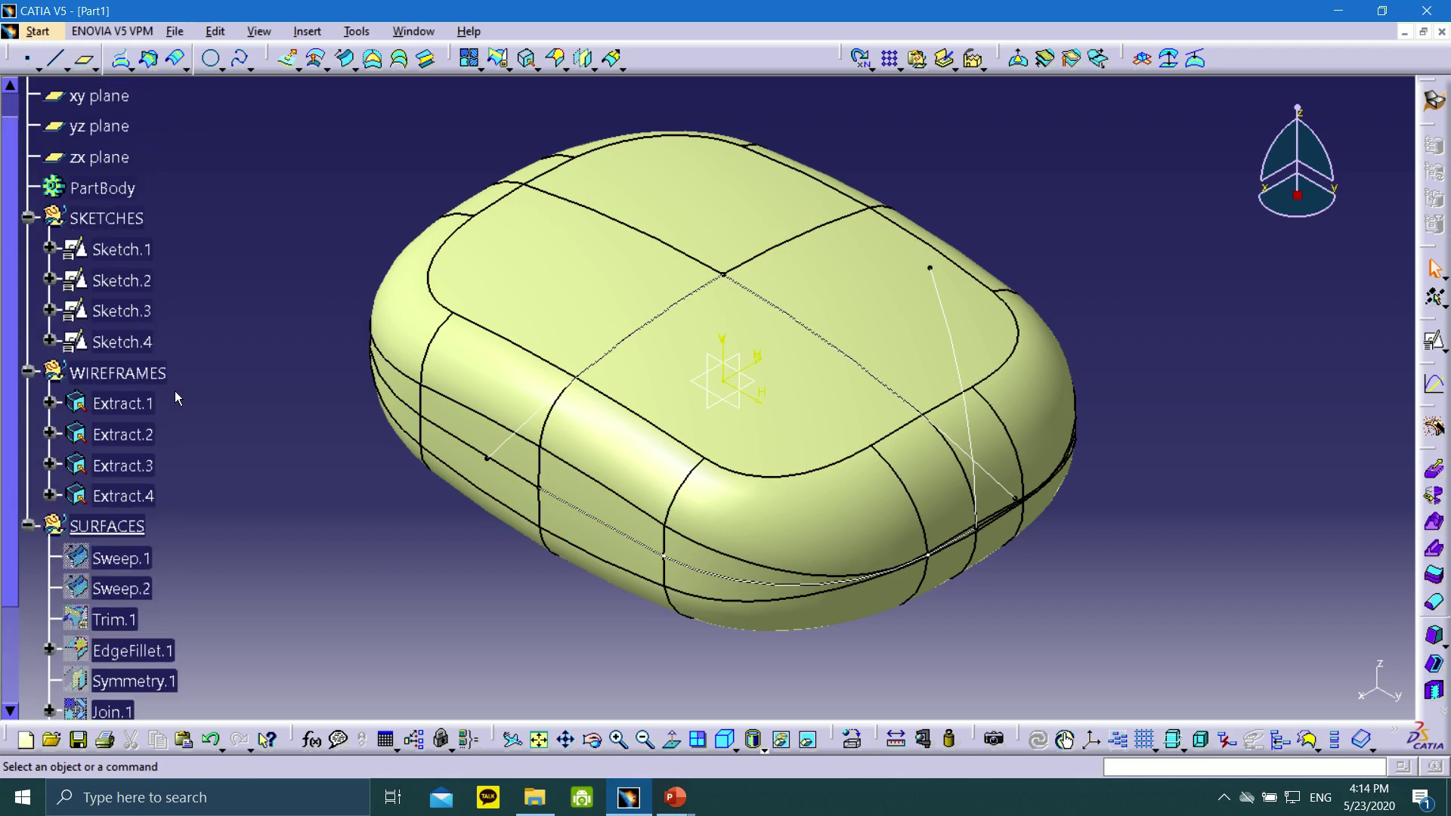
- Hide the SKETCHES and WIREFRAMES geometrical sets
{"action": "right_click", "coordinate": [114, 218]}
{"action": "left_click", "coordinate": [245, 279]}
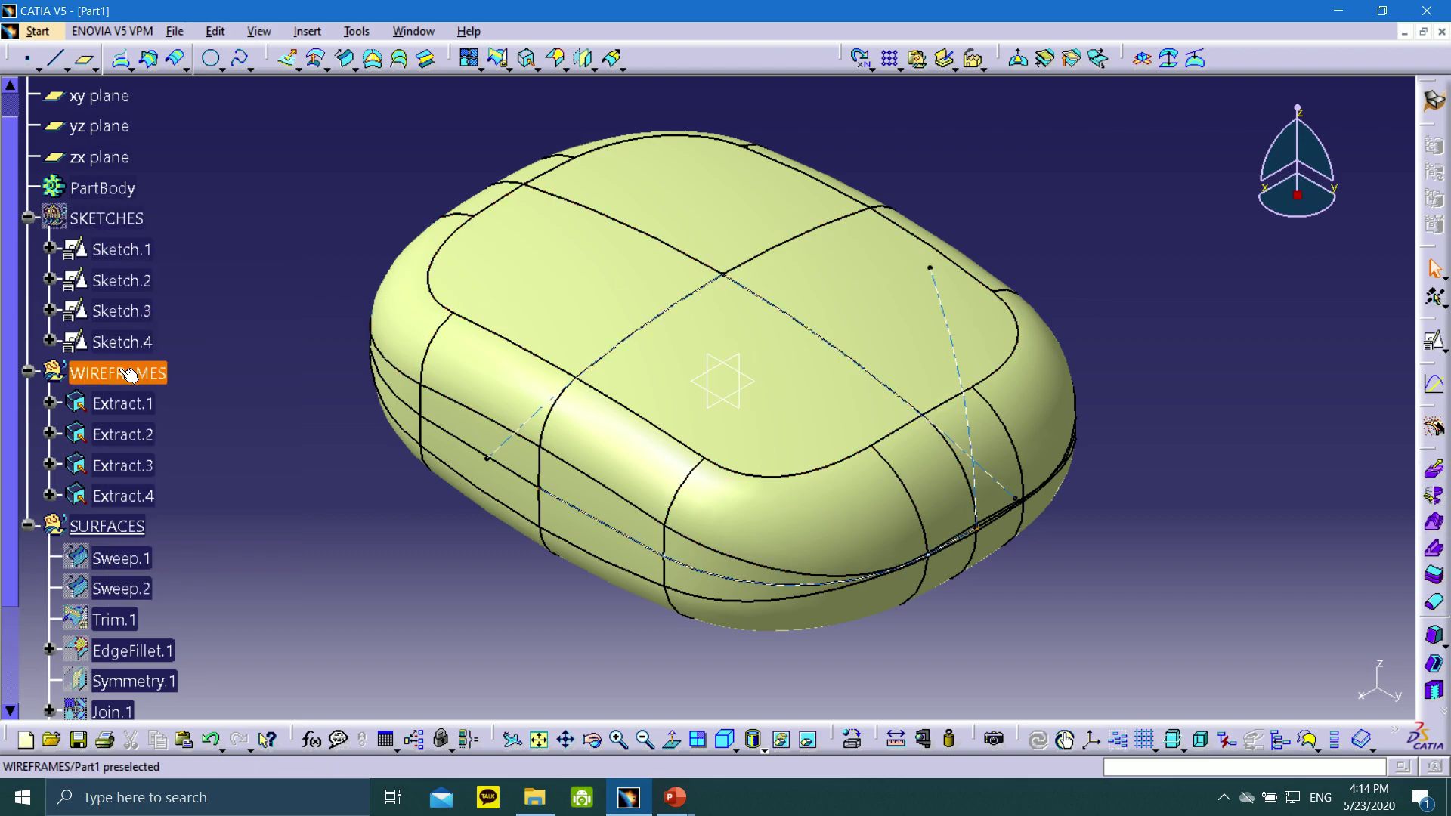
{"action": "right_click", "coordinate": [106, 372]}
{"action": "left_click", "coordinate": [206, 425]}
- Define PartBody as the in-work object and switch to the Part Design workbench
{"action": "middle_click_drag", "start_coordinate": [299, 134], "coordinate": [427, 164]}
{"action": "scroll", "coordinate": [123, 270], "scroll_direction": "down", "scroll_amount": 4}
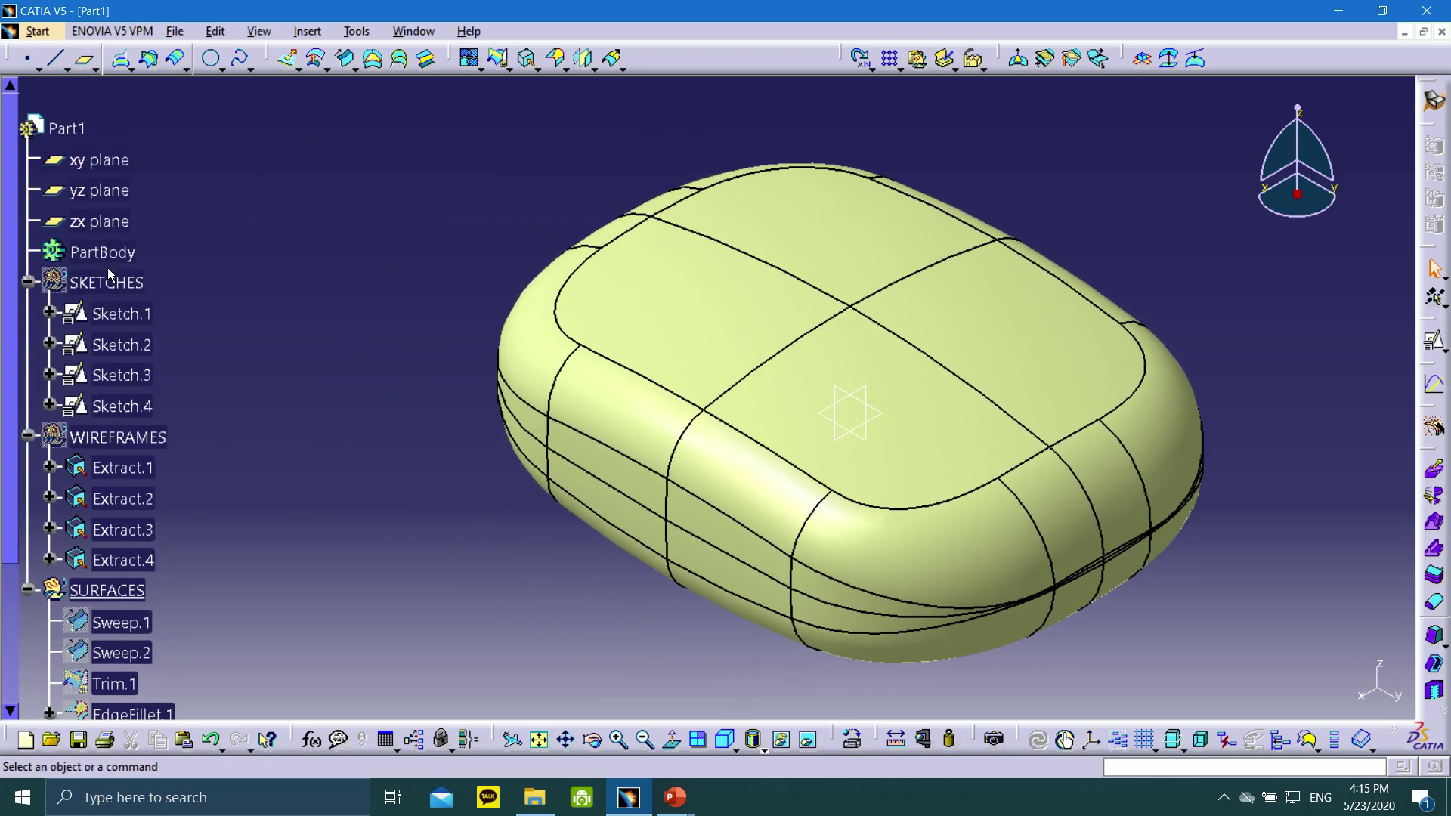
{"action": "right_click", "coordinate": [105, 253]}
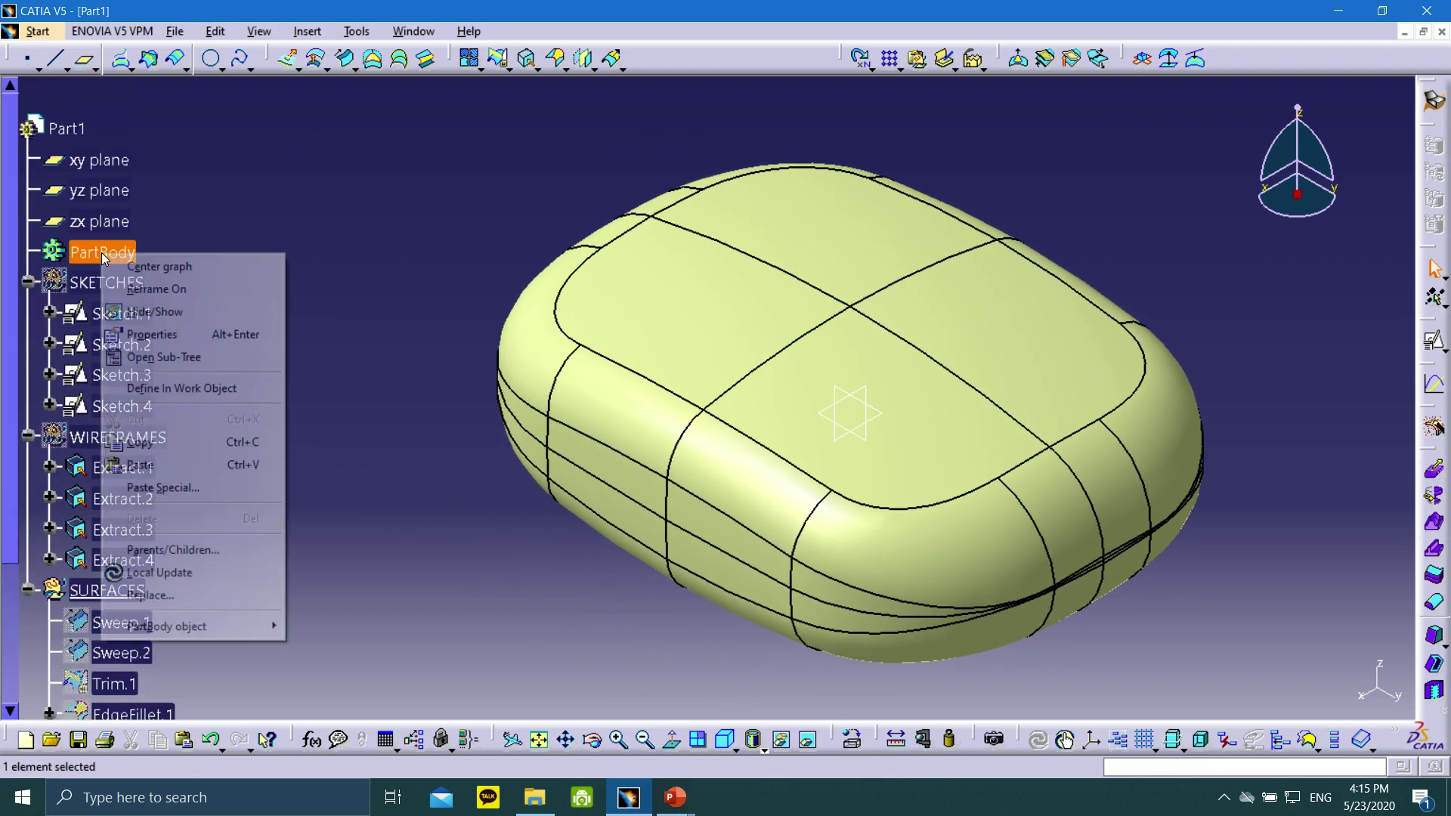
{"action": "left_click", "coordinate": [152, 390]}
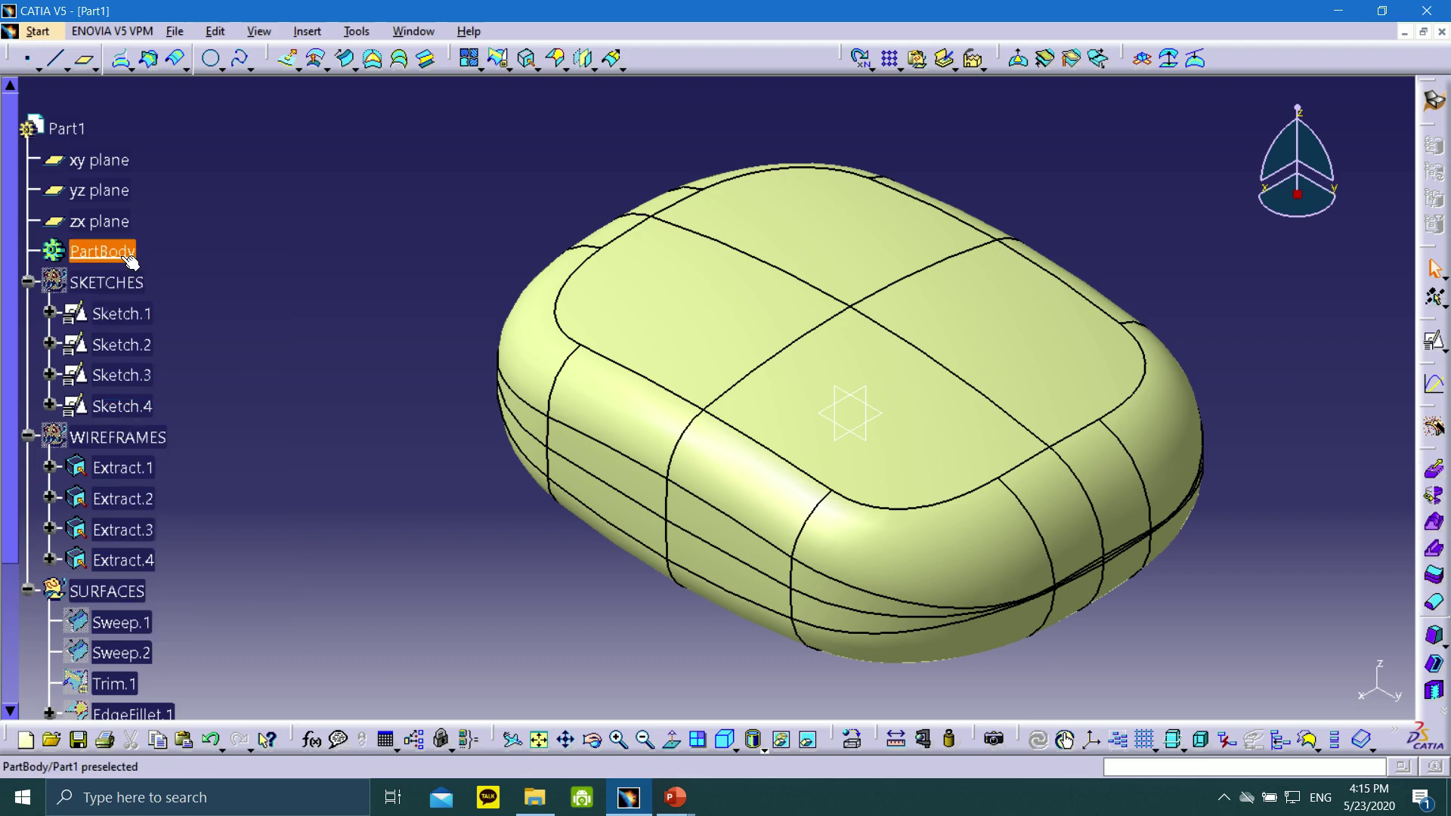
{"action": "left_click", "coordinate": [37, 31]}
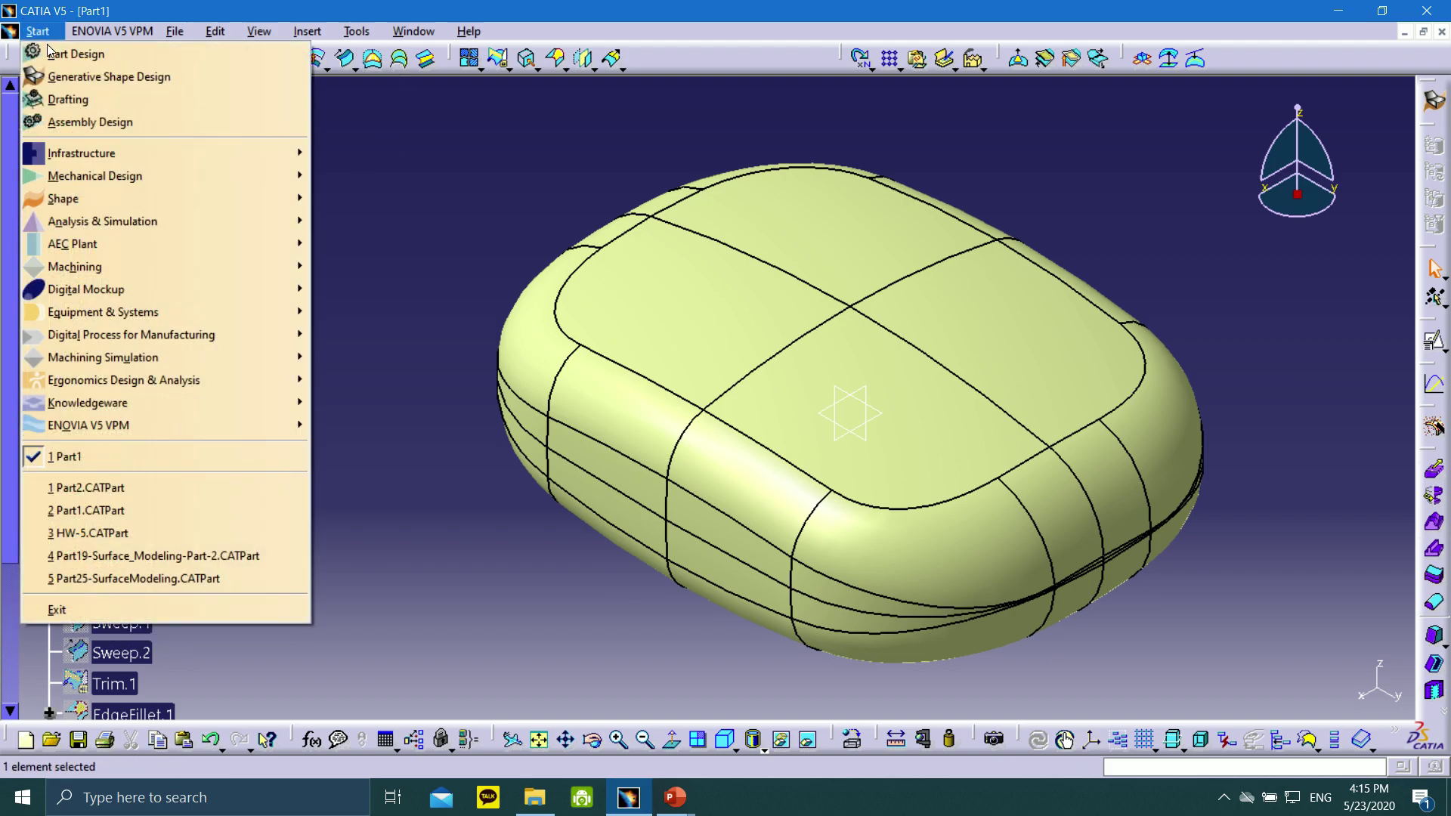
{"action": "left_click", "coordinate": [76, 54]}
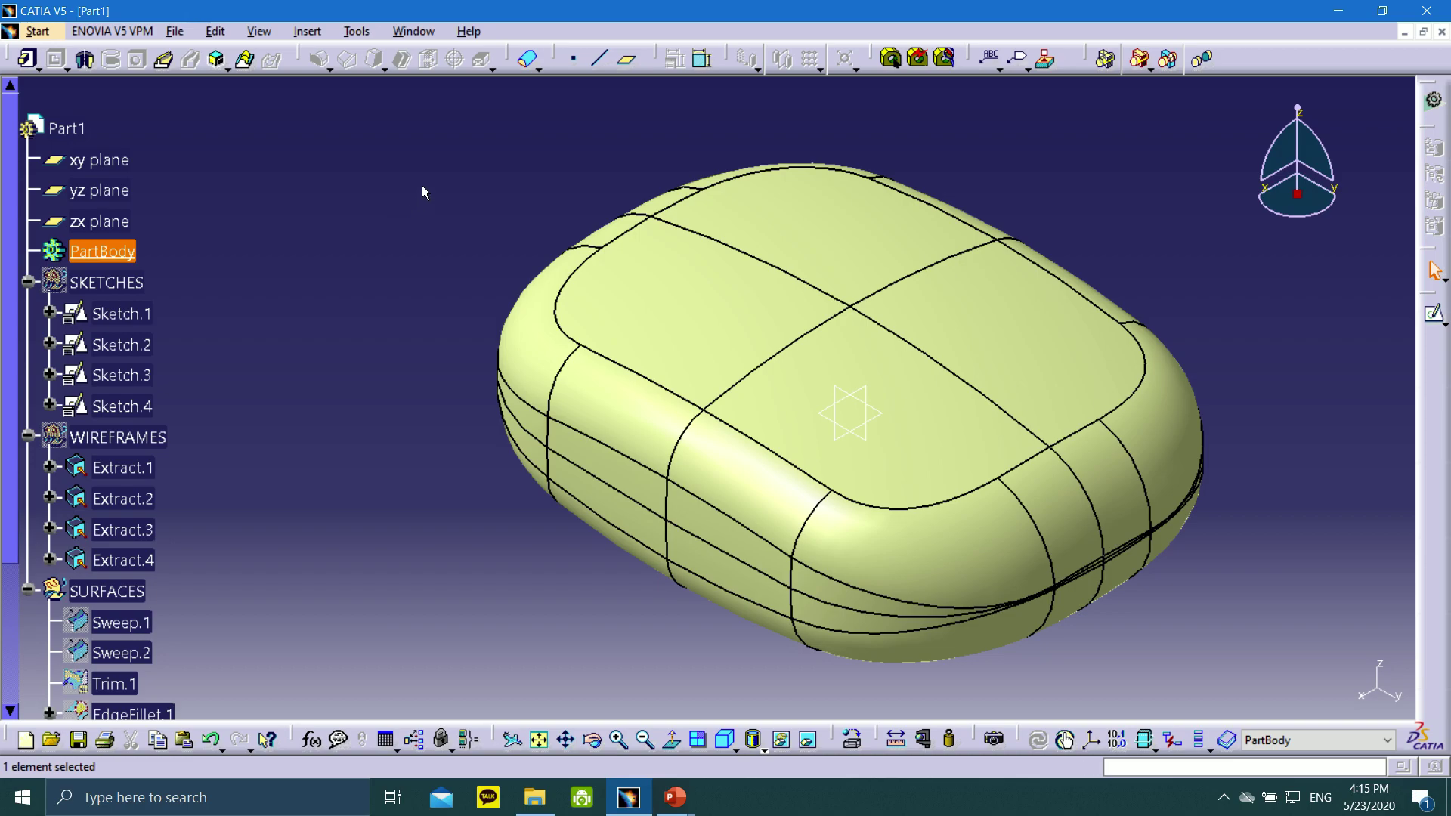
- Create a solid in PartBody by applying Close Surface to Join.3
{"action": "left_click", "coordinate": [528, 61]}
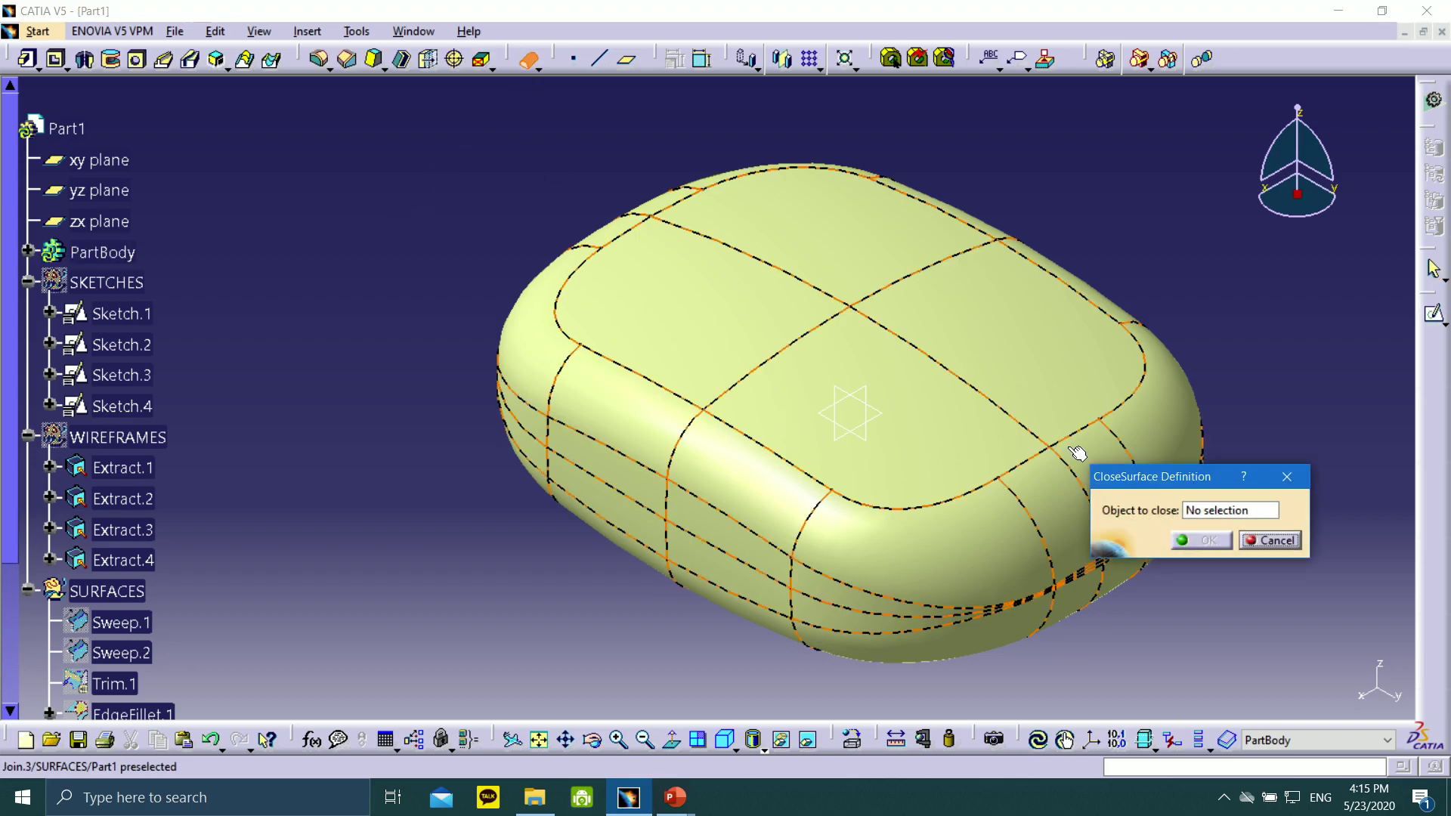
{"action": "scroll", "coordinate": [166, 589], "scroll_direction": "down", "scroll_amount": 5}
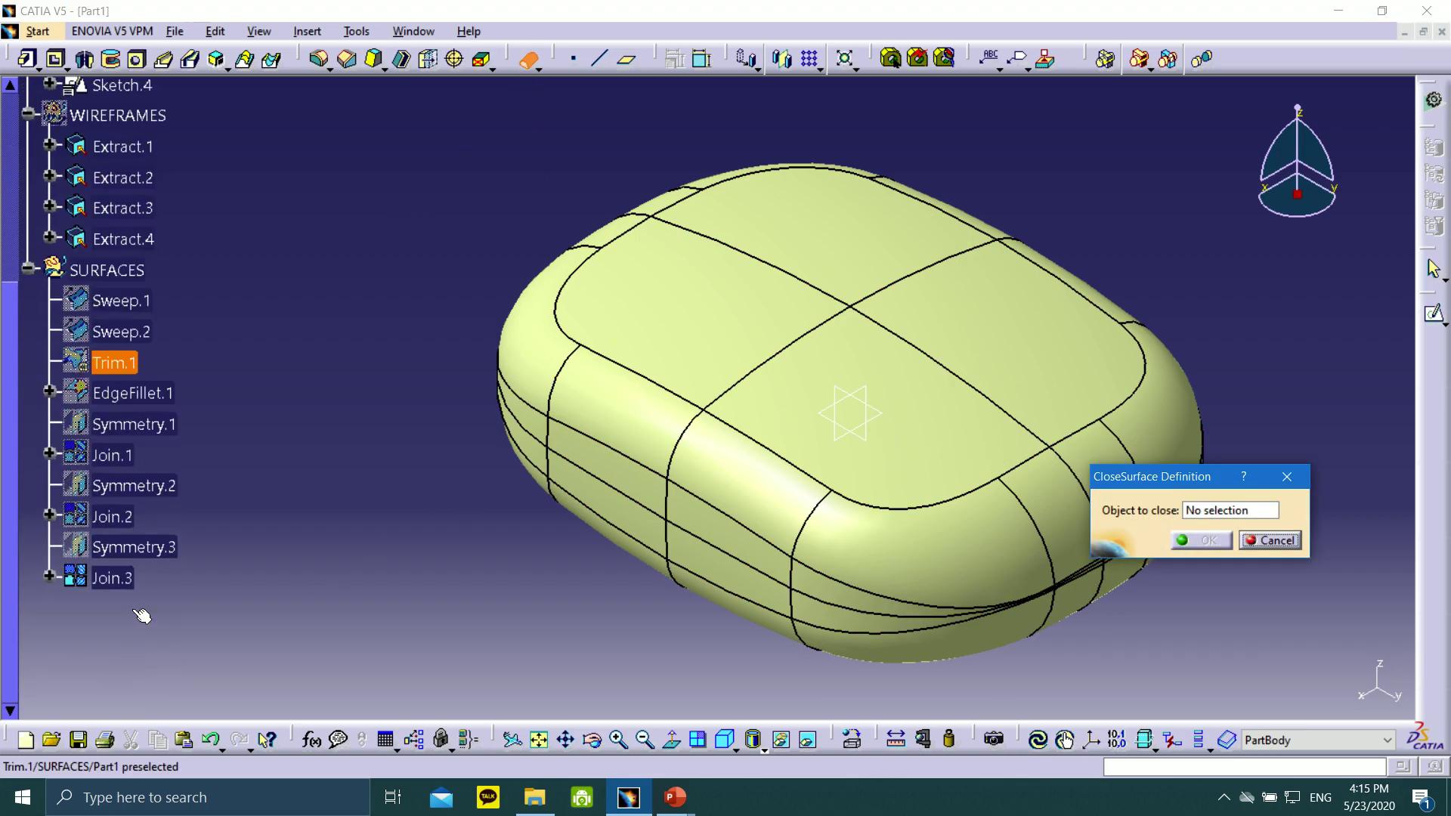
{"action": "left_click", "coordinate": [113, 578]}
{"action": "left_click", "coordinate": [113, 578]}
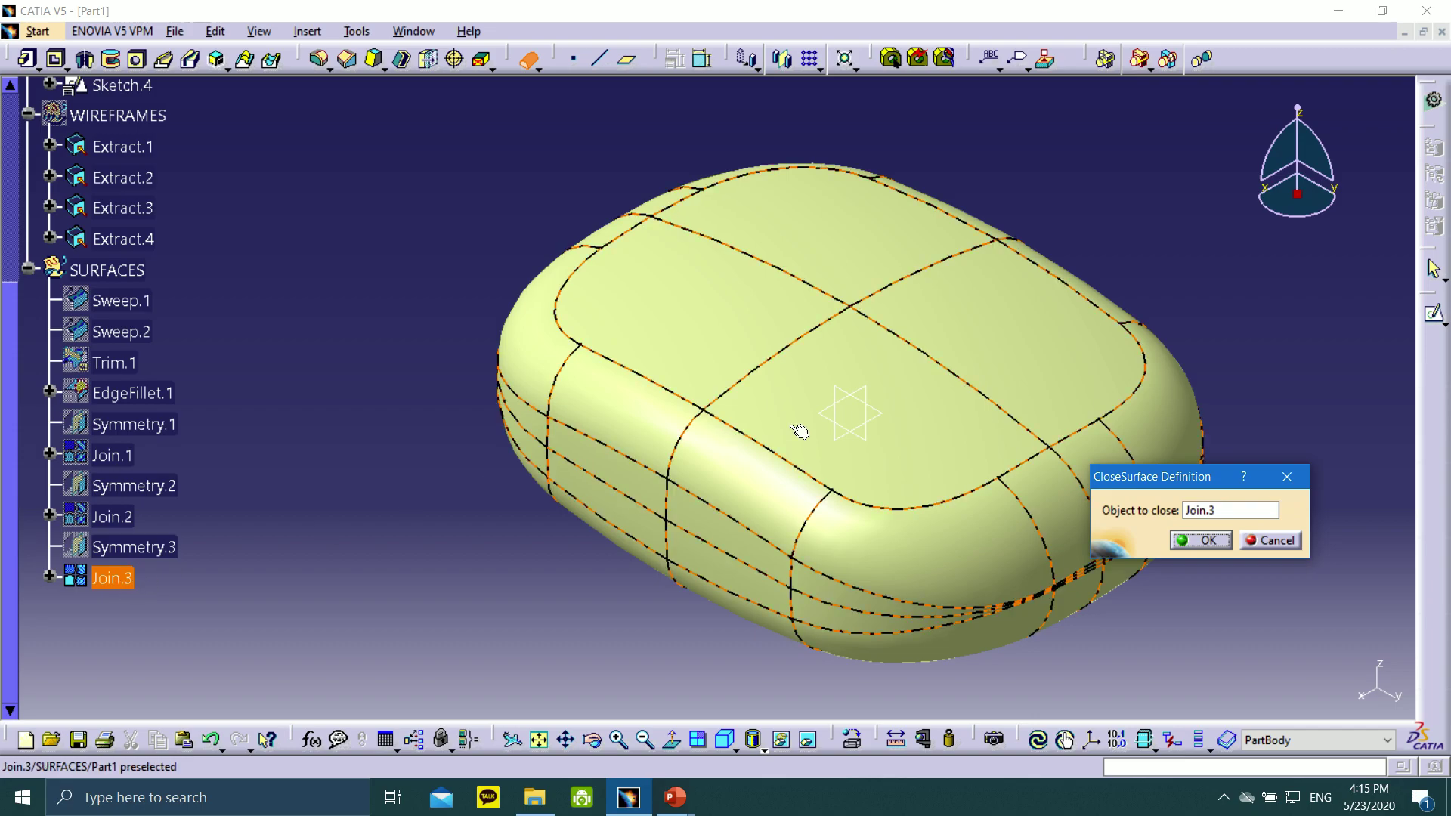
{"action": "left_click", "coordinate": [1205, 540]}
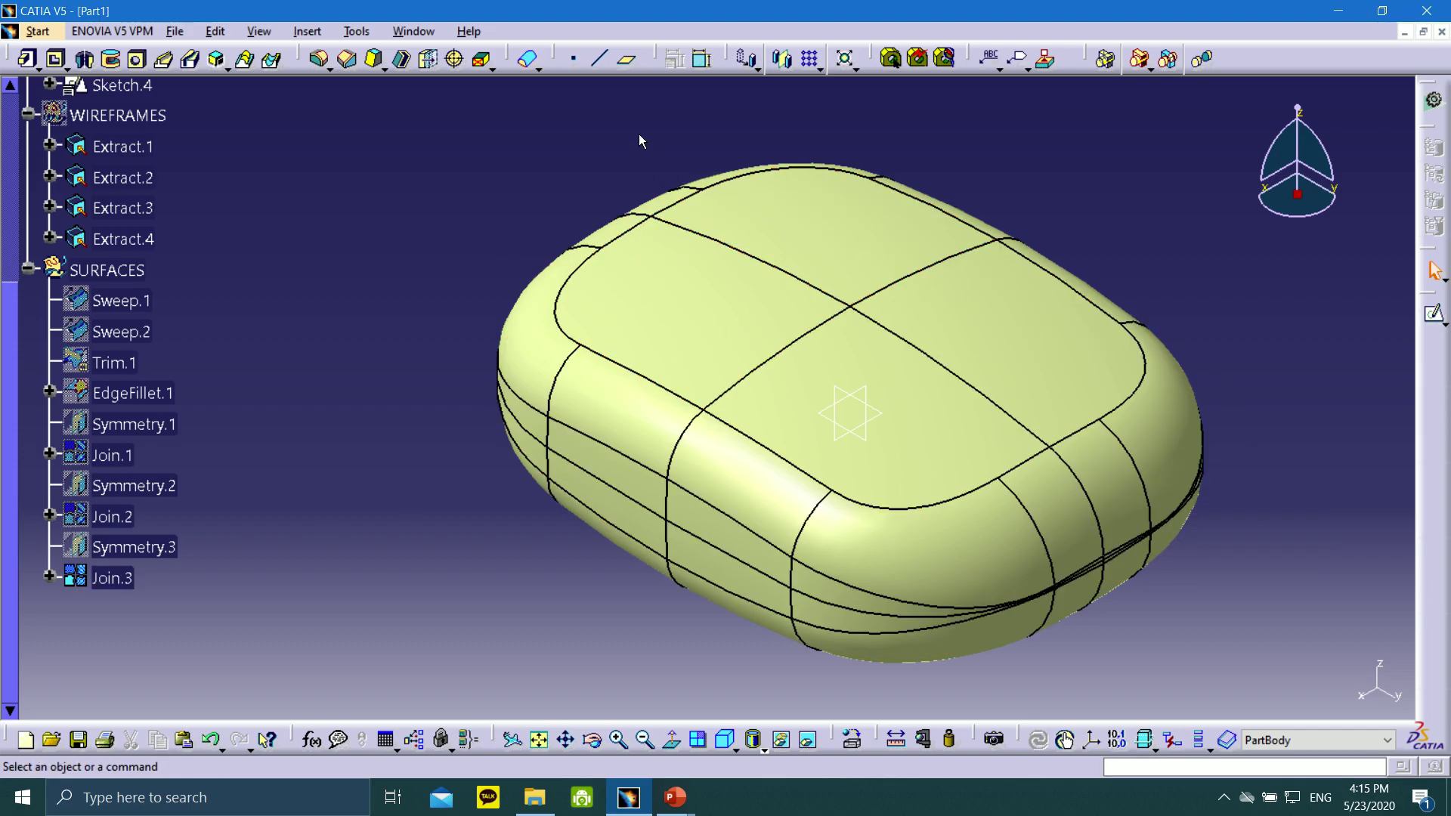
- Hide the SURFACES geometrical set and expand PartBody in the tree to inspect the solid
{"action": "right_click", "coordinate": [121, 268]}
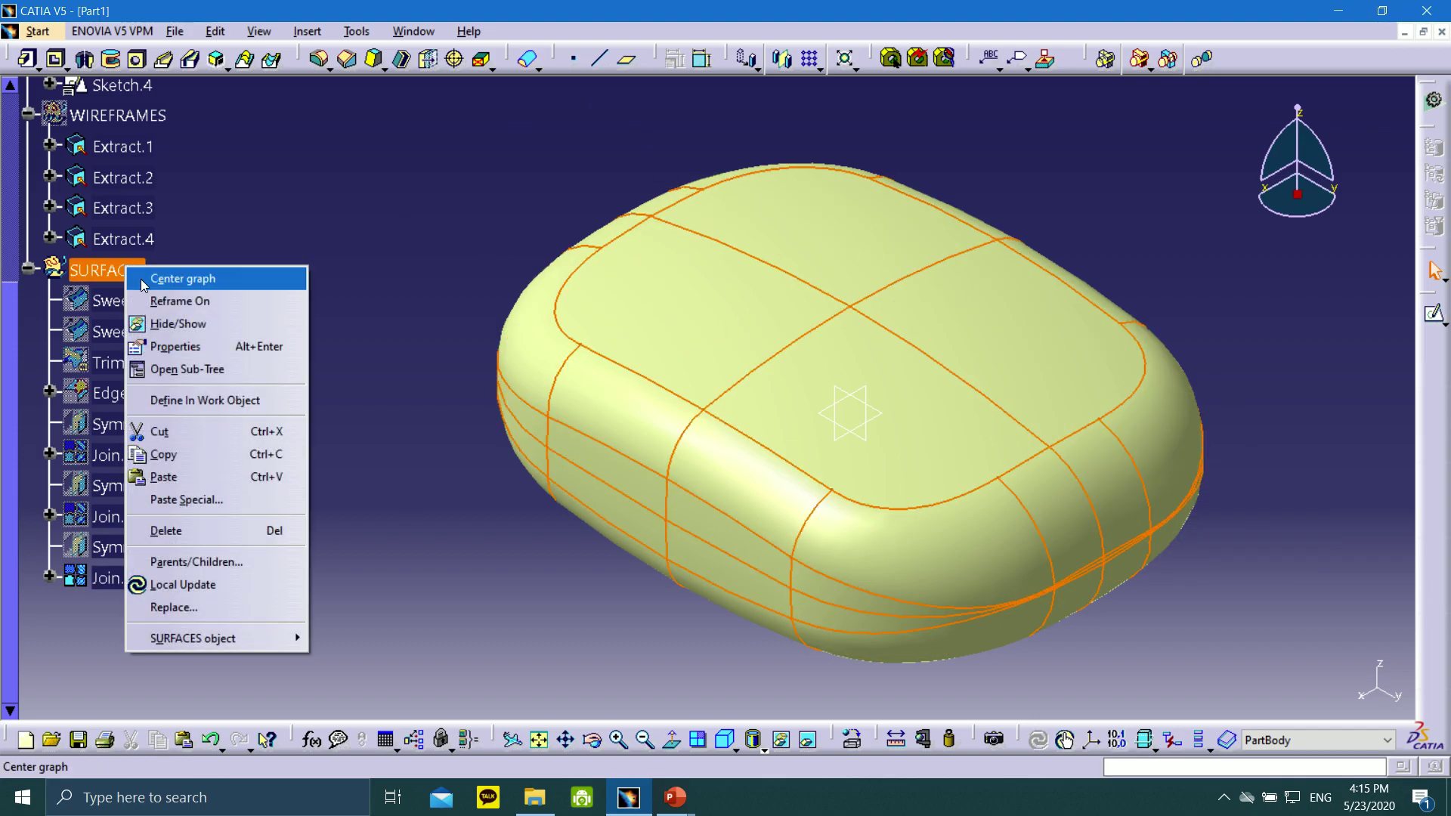
{"action": "left_click", "coordinate": [167, 324]}
{"action": "middle_click_drag", "start_coordinate": [1017, 271], "coordinate": [931, 276]}
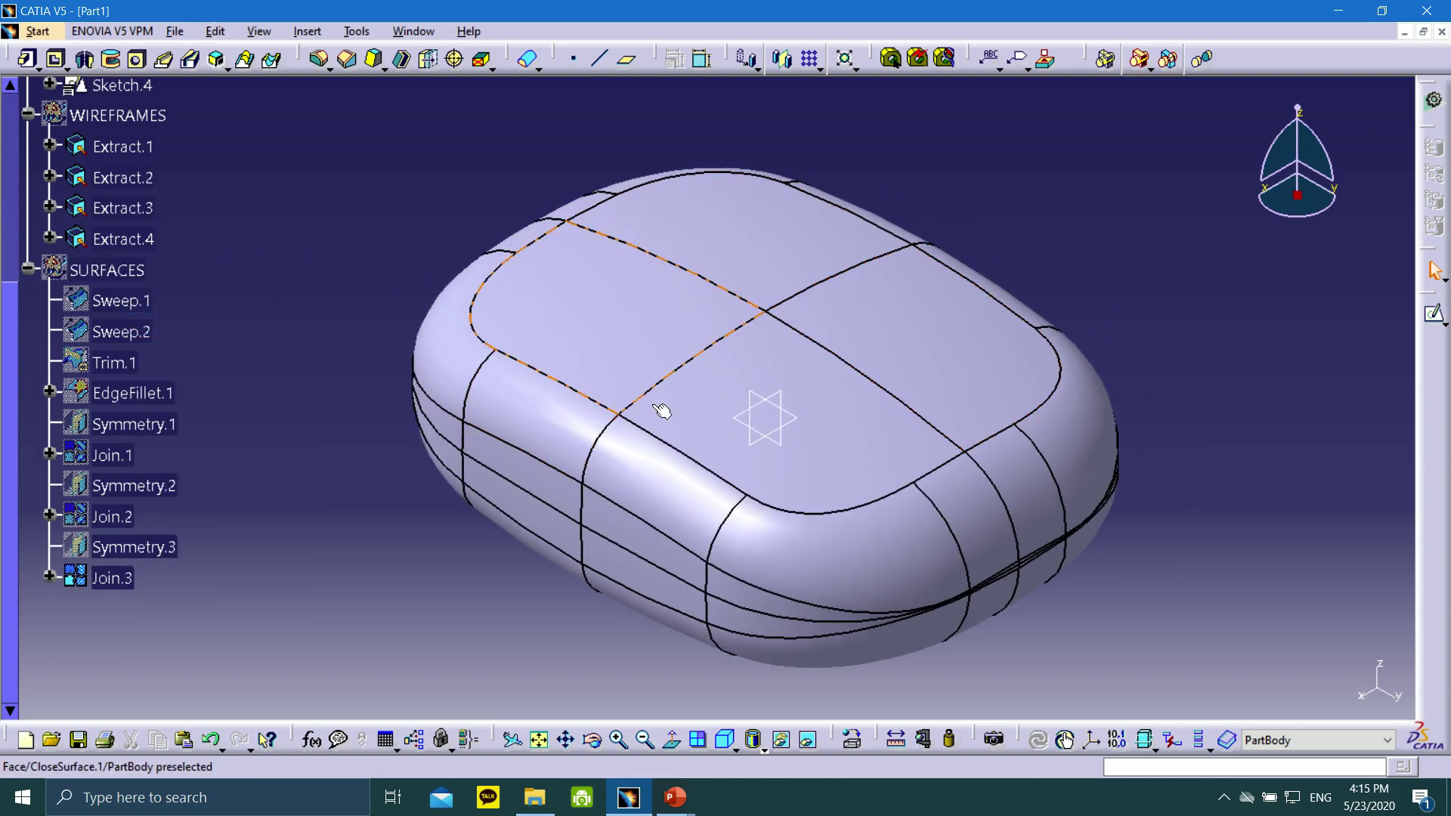
{"action": "scroll", "coordinate": [756, 333], "scroll_direction": "up", "scroll_amount": 2}
{"action": "scroll", "coordinate": [233, 246], "scroll_direction": "up", "scroll_amount": 2}
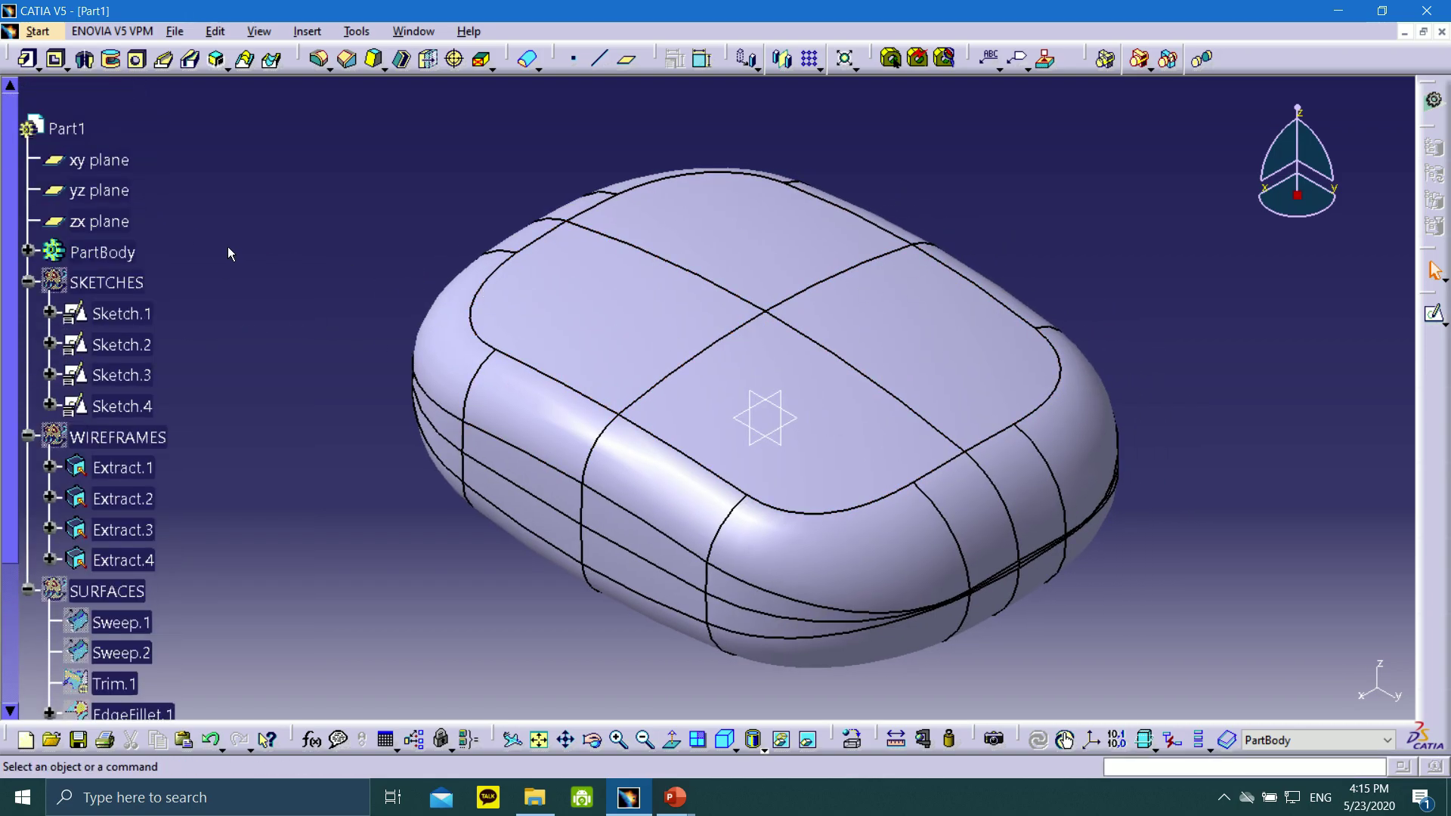
{"action": "left_click", "coordinate": [29, 250]}
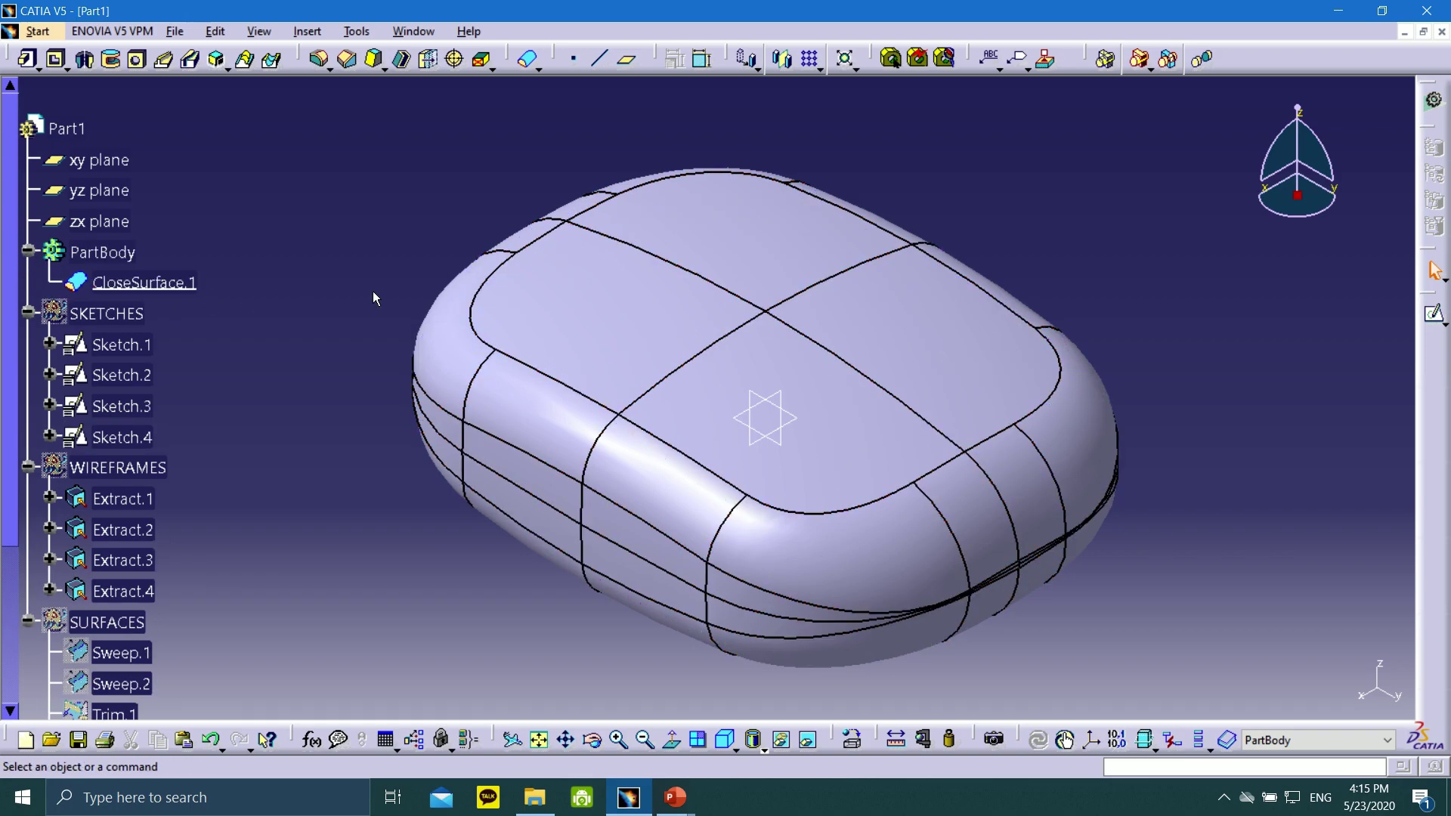
{"action": "middle_click_drag", "start_coordinate": [565, 306], "coordinate": [632, 298]}
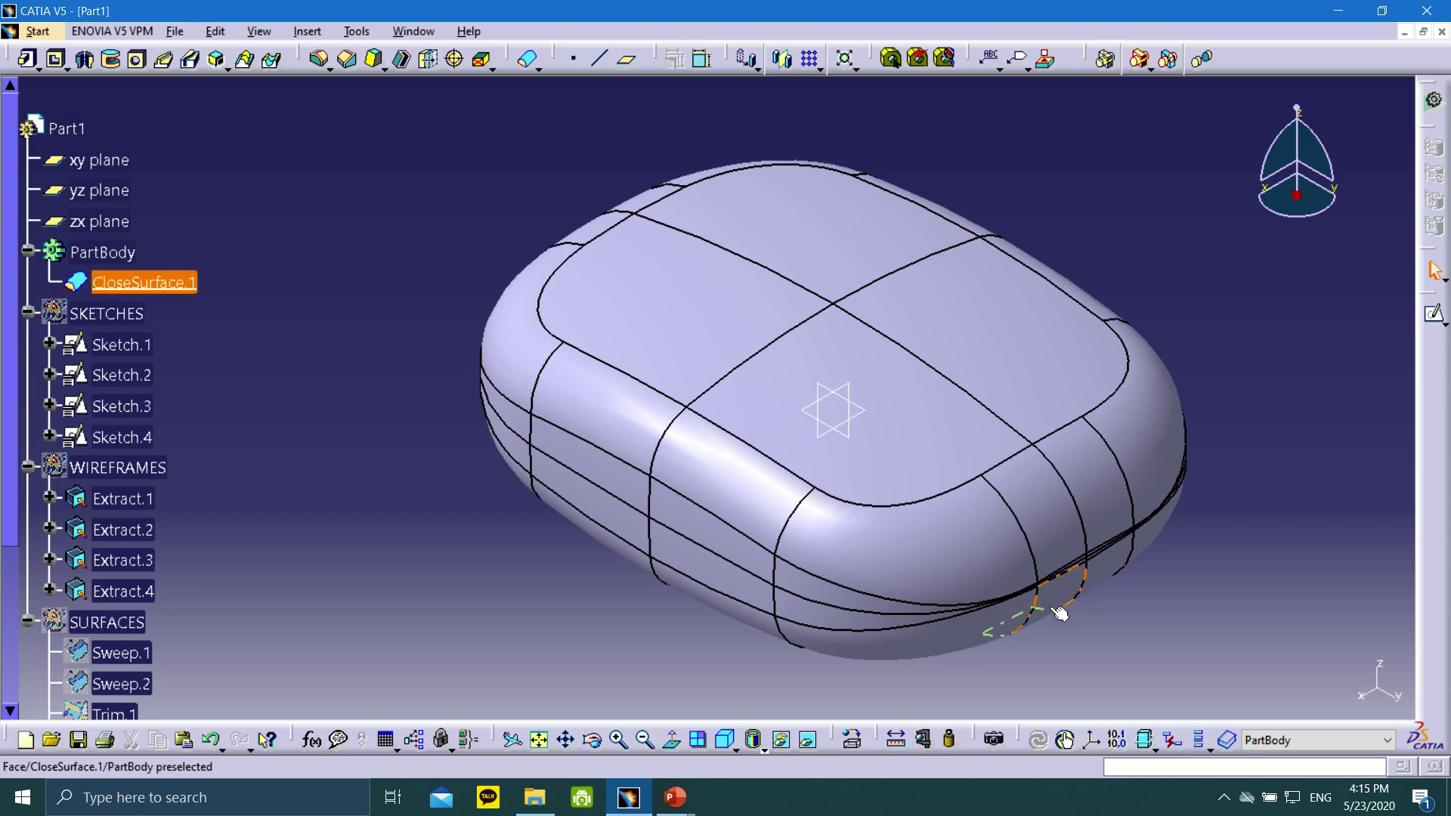
- Collapse the SURFACES, WIREFRAMES and SKETCHES geometrical sets in the specification tree
{"action": "scroll", "coordinate": [30, 470], "scroll_direction": "down", "scroll_amount": 5}
{"action": "left_click", "coordinate": [28, 365]}
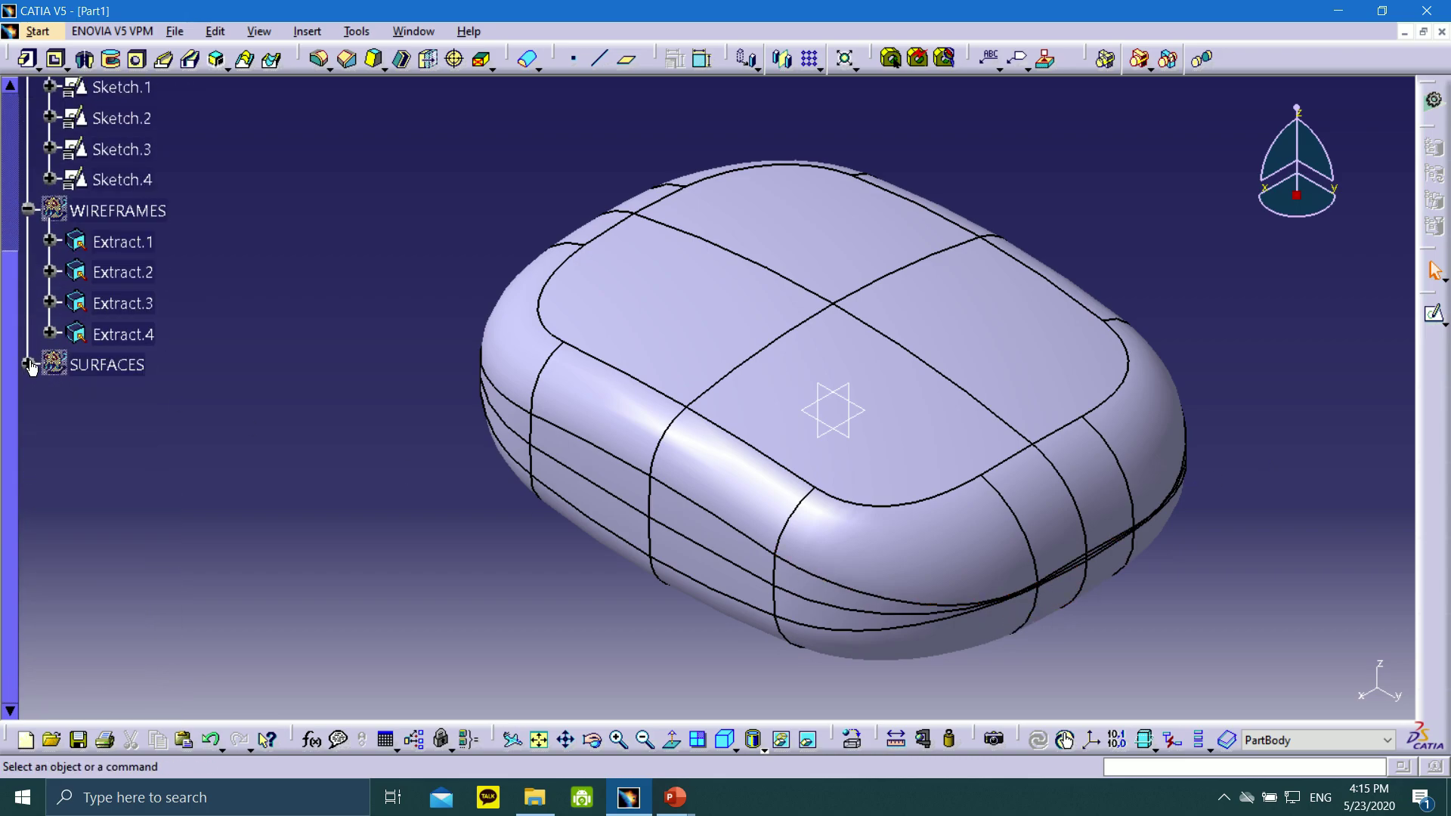
{"action": "left_click", "coordinate": [29, 212]}
{"action": "scroll", "coordinate": [11, 218], "scroll_direction": "up", "scroll_amount": 3}
{"action": "left_click", "coordinate": [27, 184]}
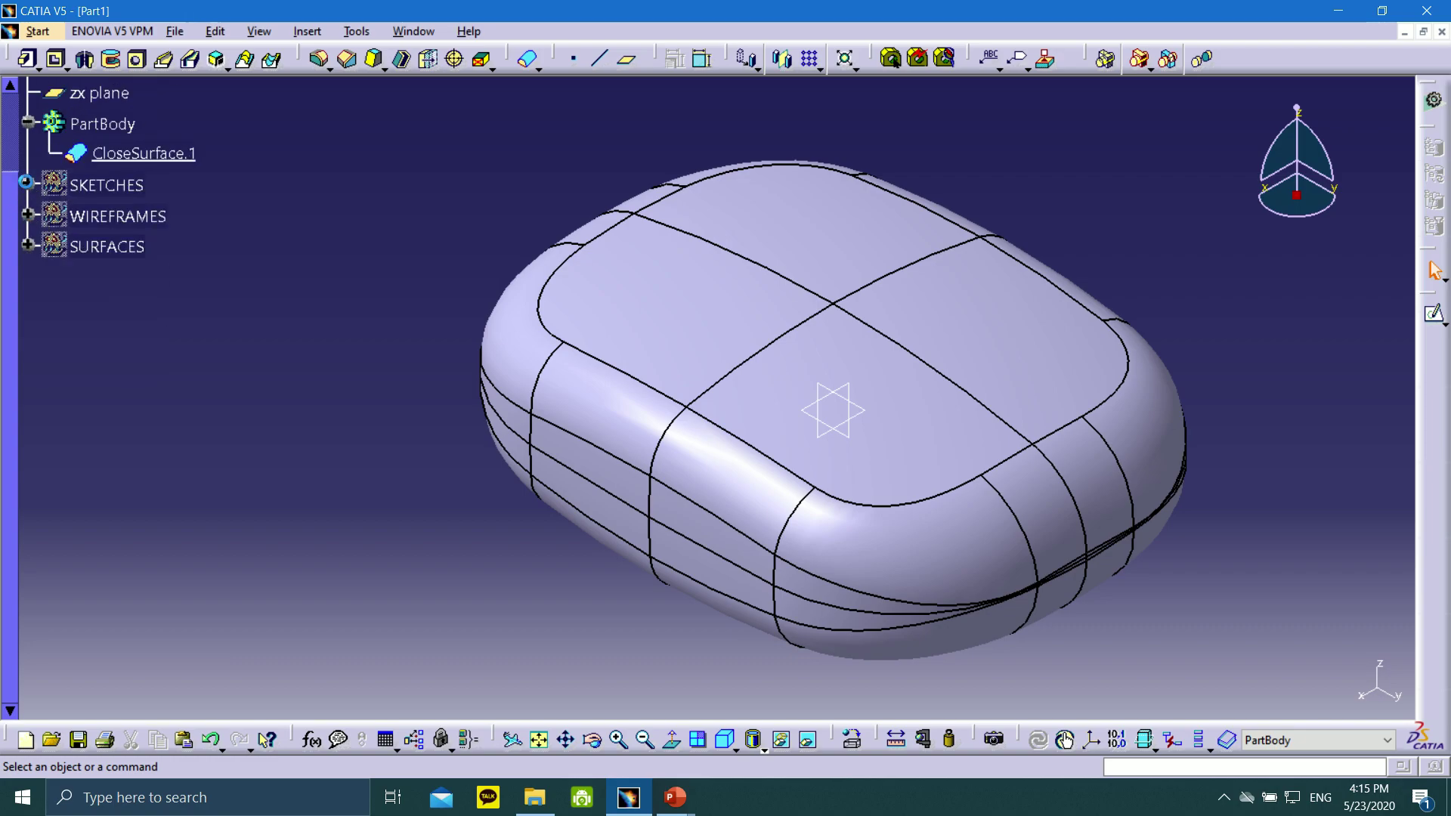
{"action": "middle_click_drag", "start_coordinate": [651, 678], "coordinate": [579, 648]}
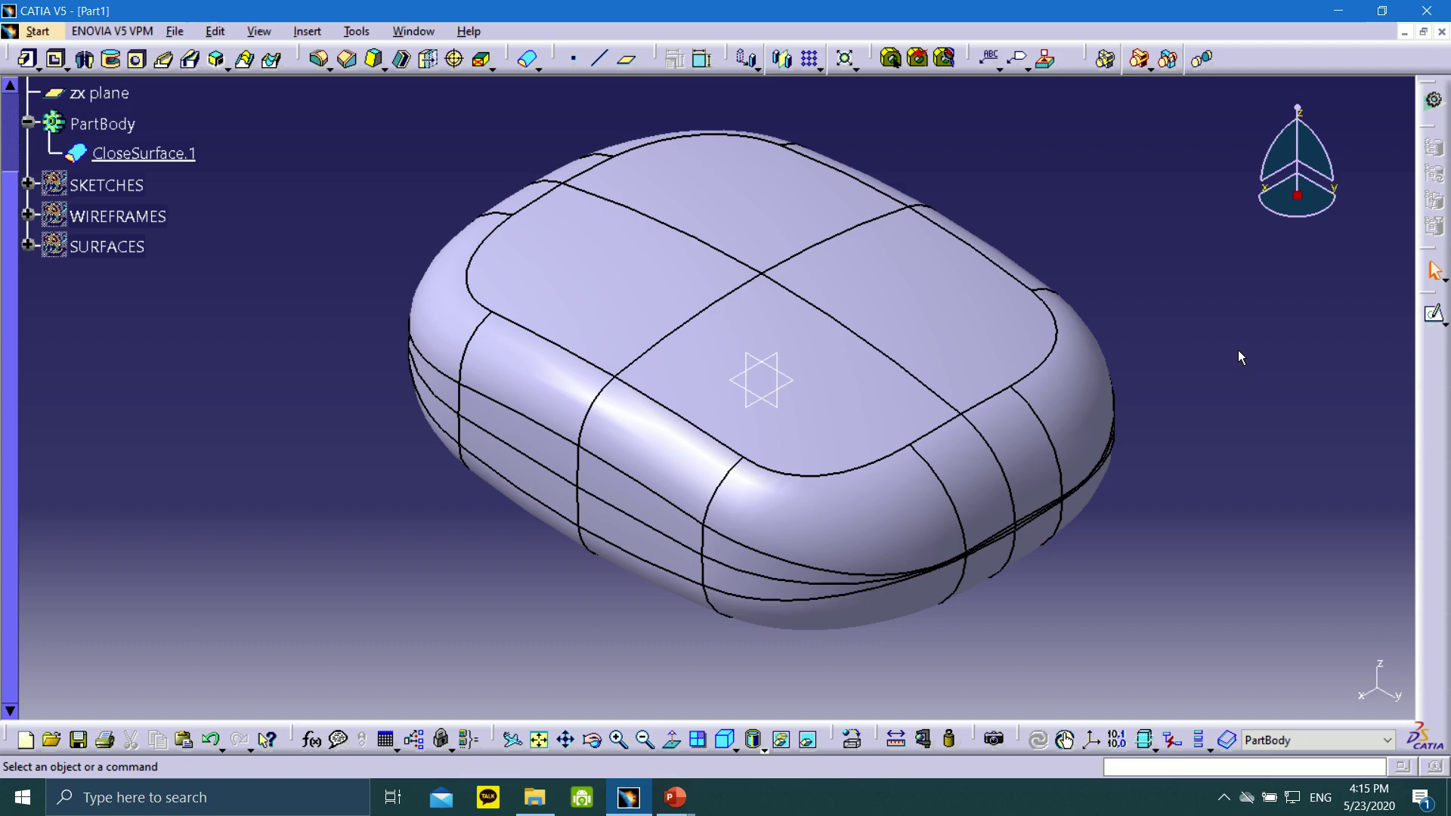
- Save the part to the Desktop as Part3
{"action": "left_click", "coordinate": [173, 32]}
{"action": "left_click", "coordinate": [207, 151]}
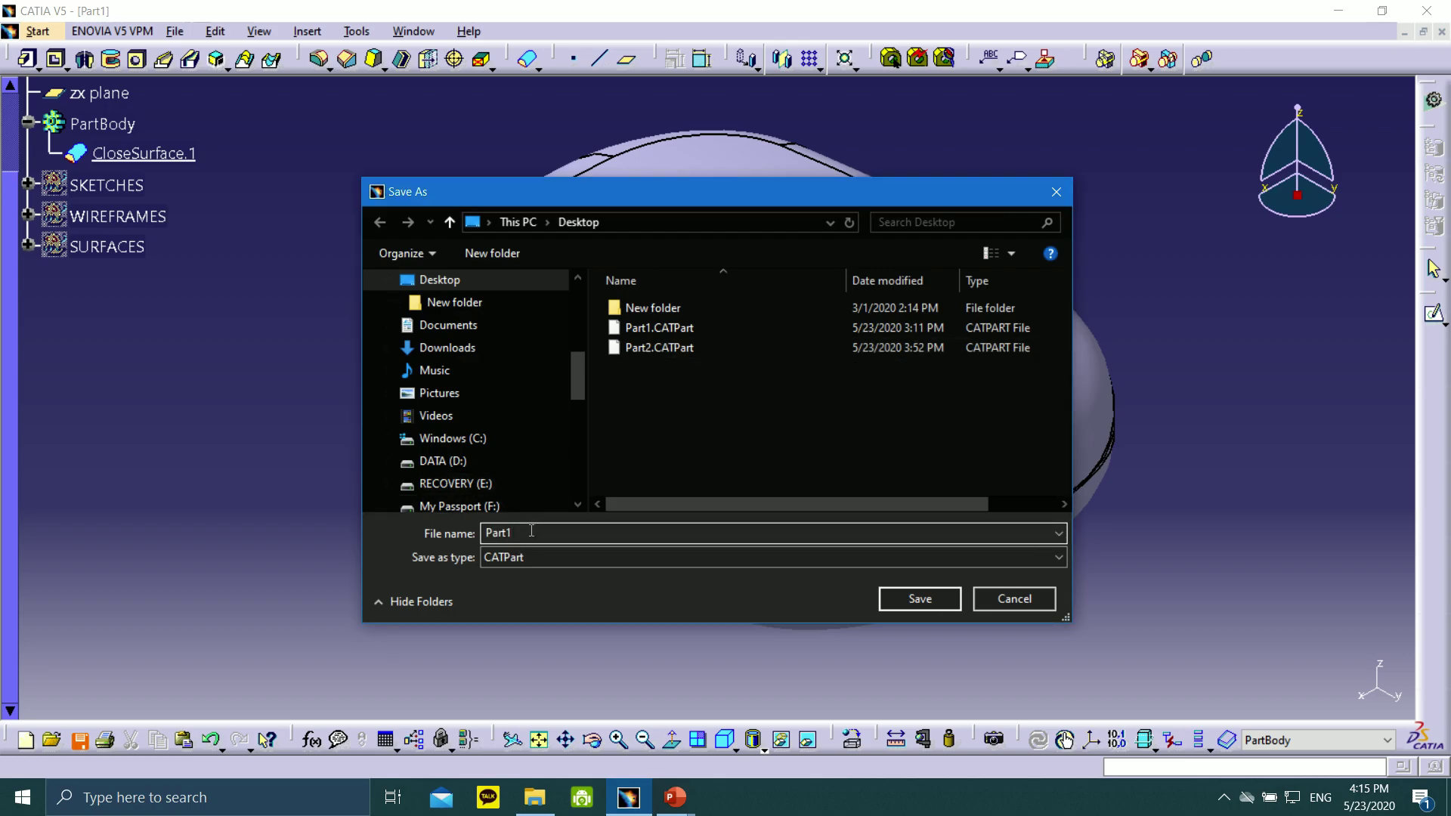
{"action": "left_click", "coordinate": [532, 531]}
{"action": "key", "text": "BackSpace"}
{"action": "type", "text": "3"}
{"action": "left_click", "coordinate": [905, 601]}
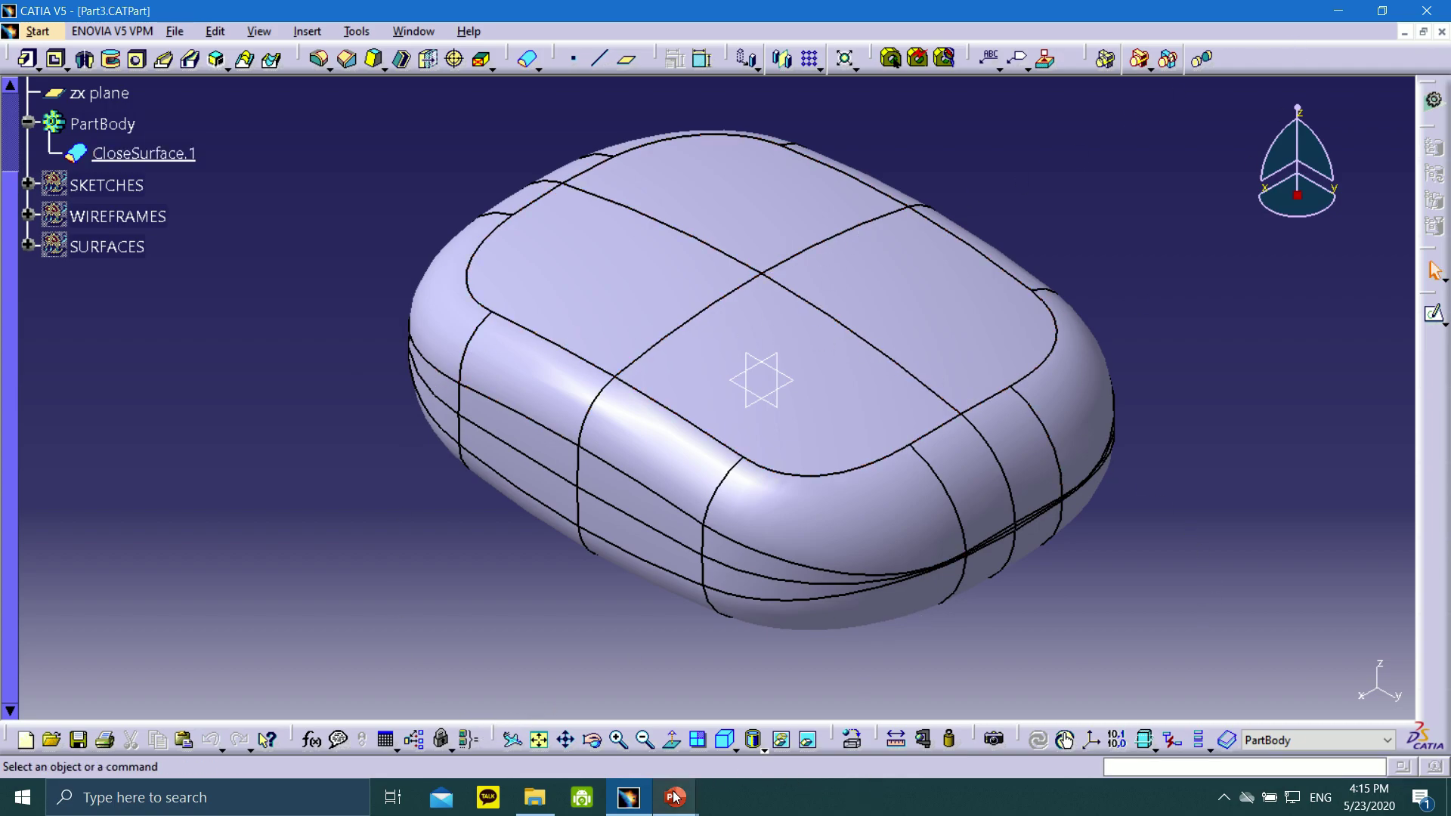
- Switch to the PowerPoint slide show to compare the solid with the Part-3 final product slide
{"action": "mouse_move", "coordinate": [675, 797]}
{"action": "mouse_move", "coordinate": [735, 749]}
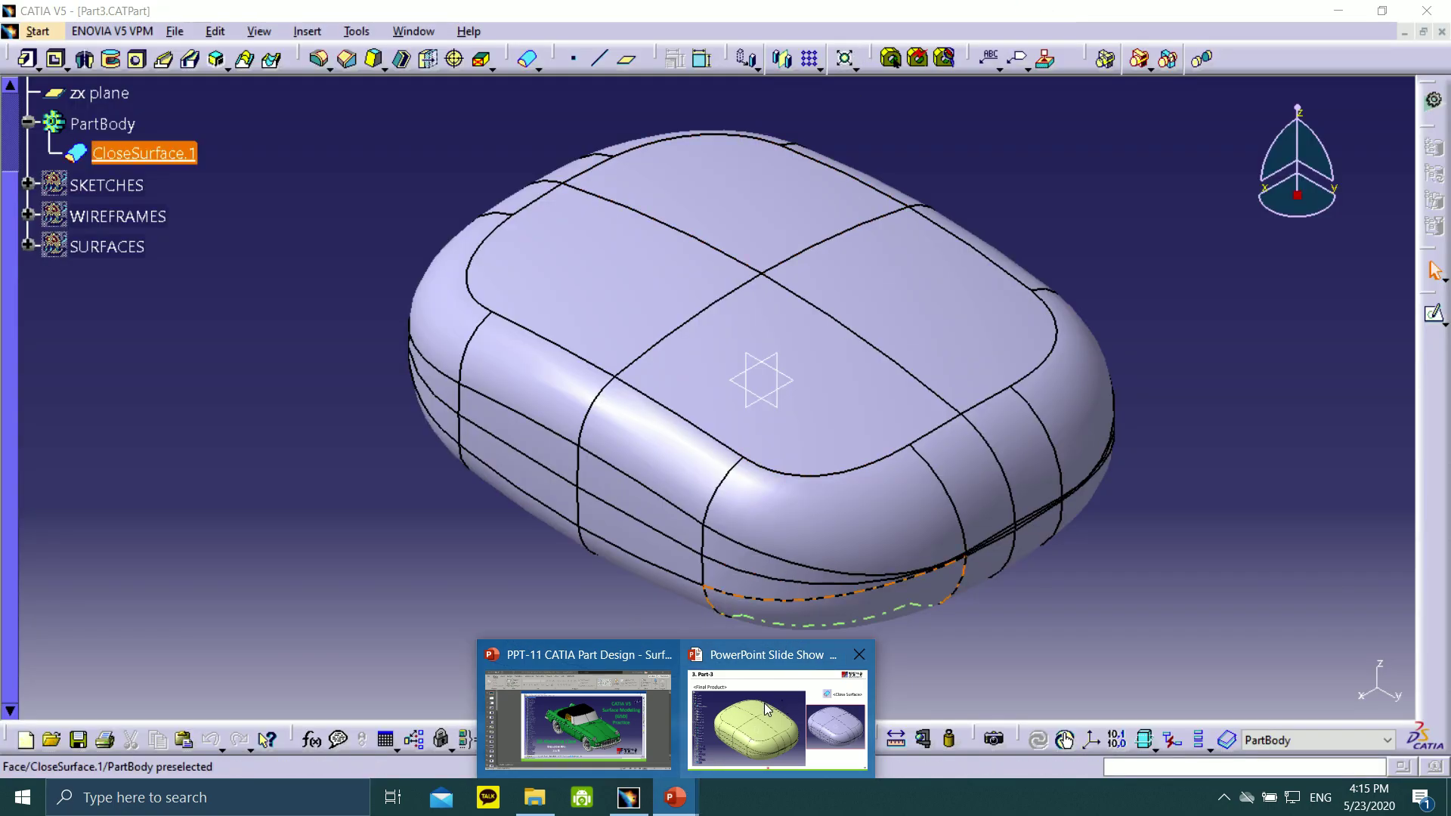
{"action": "left_click", "coordinate": [749, 703]}
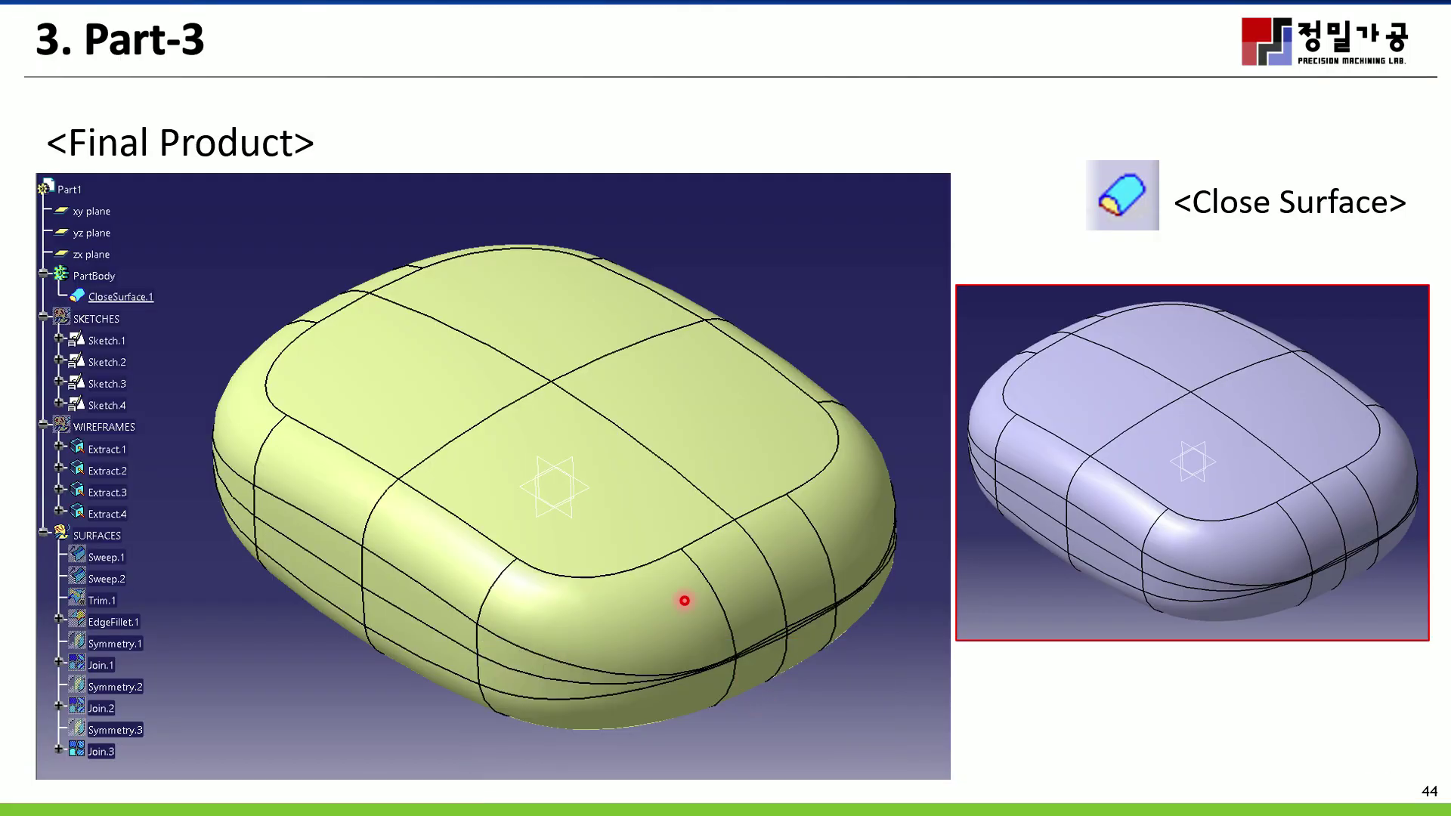
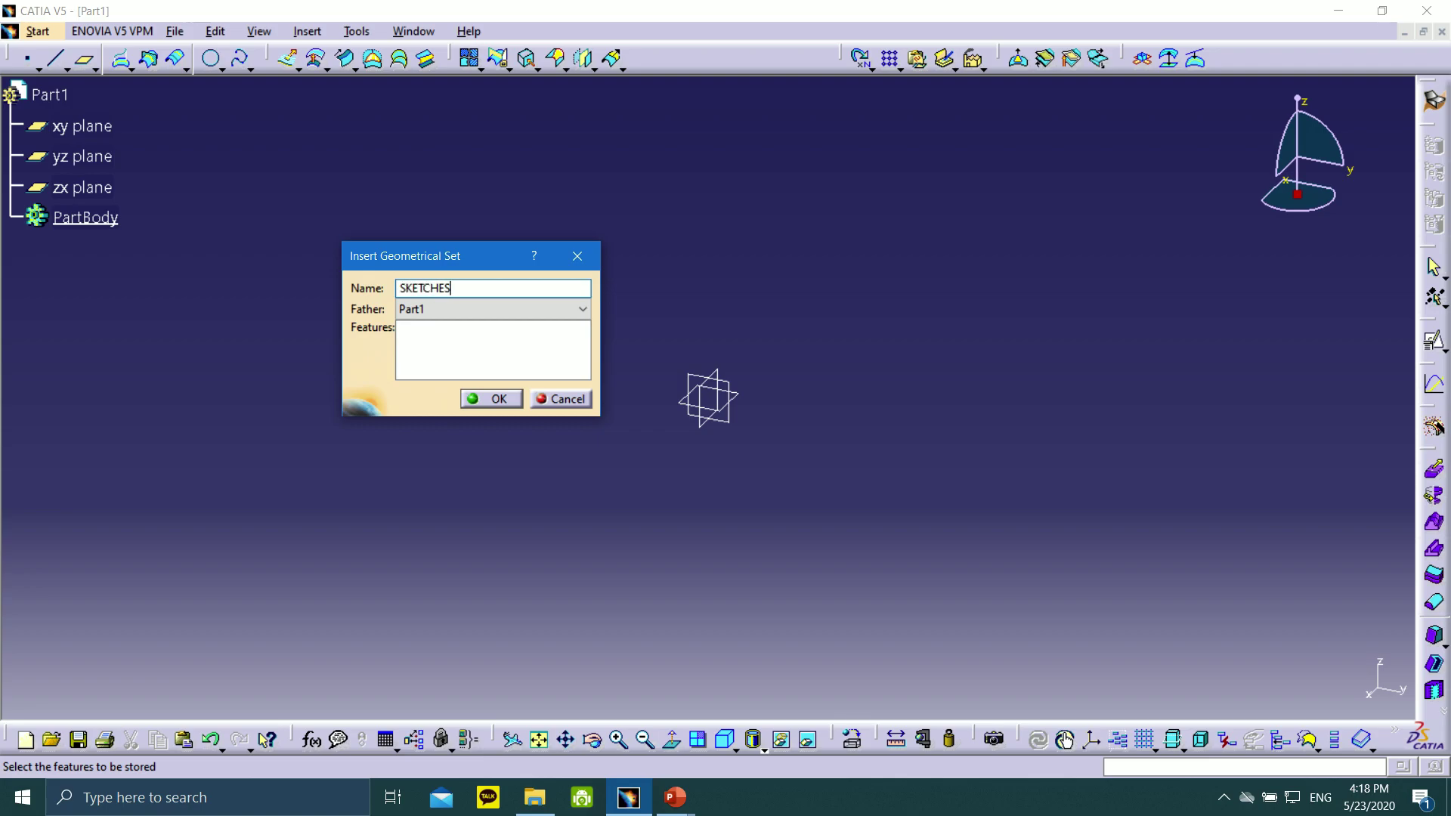
- Insert two geometrical sets named SKETCHES and WIREFRAMES under Part1
{"action": "left_click", "coordinate": [495, 400]}
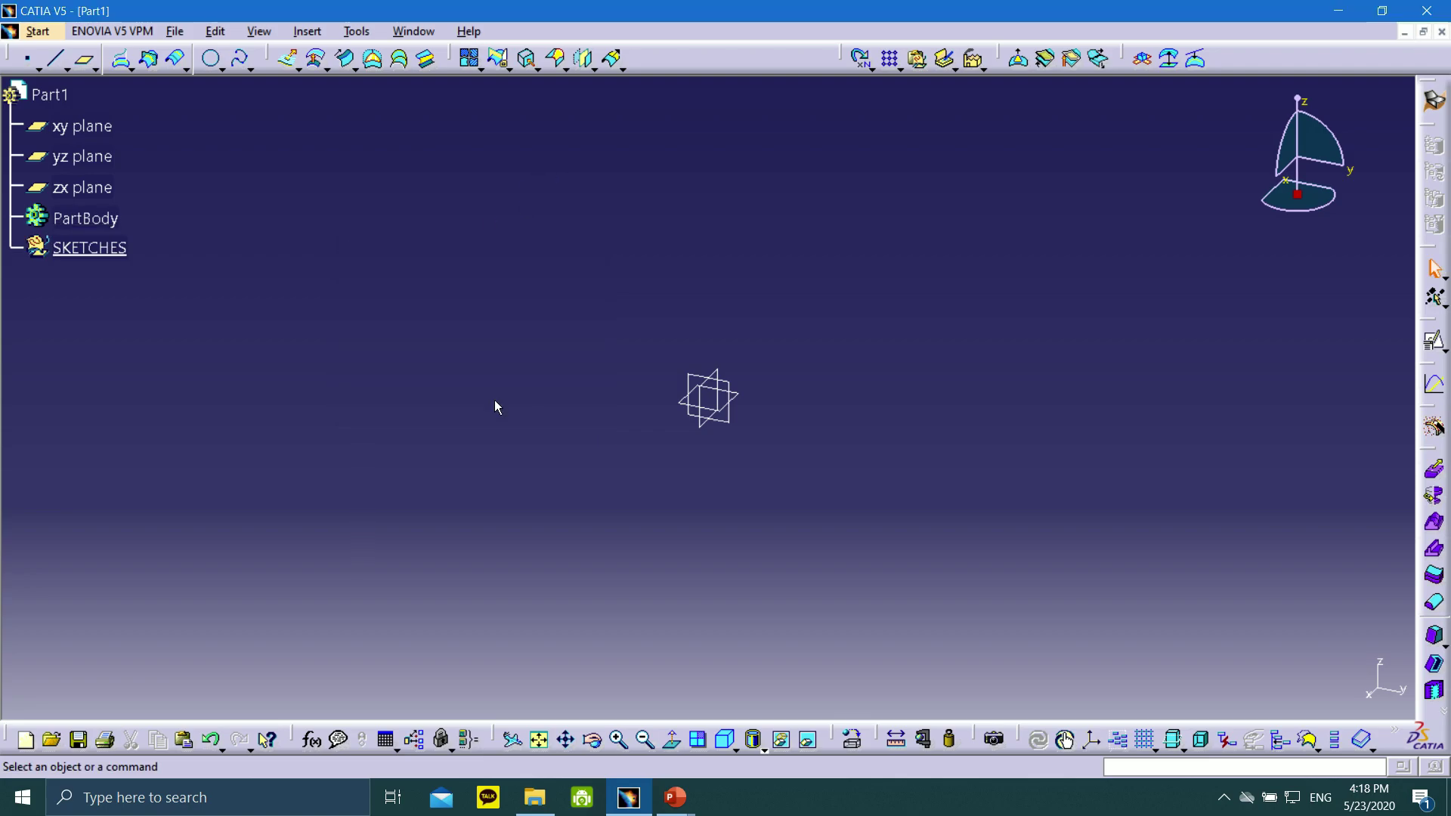
{"action": "left_click", "coordinate": [316, 38]}
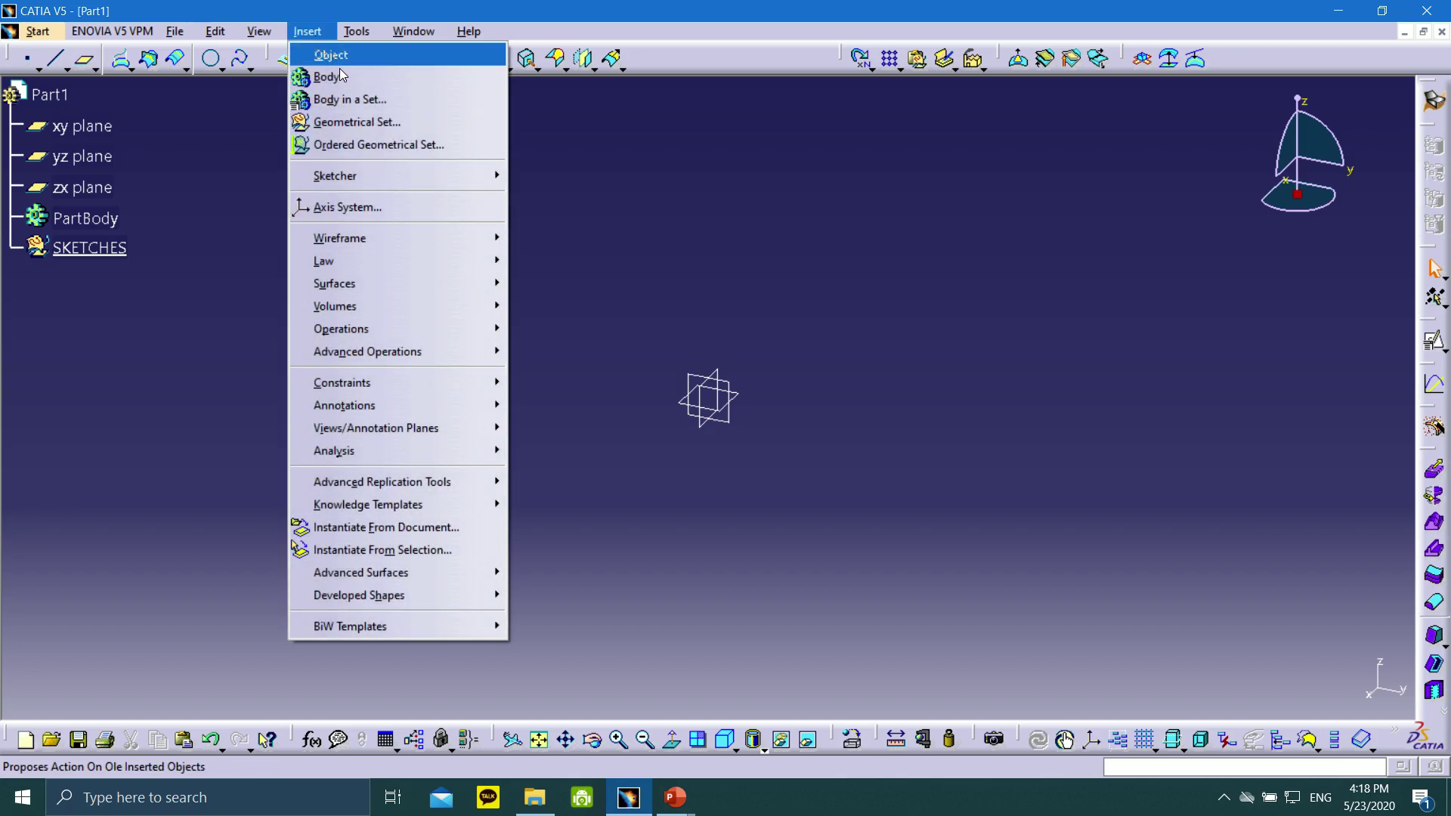
{"action": "left_click", "coordinate": [371, 124]}
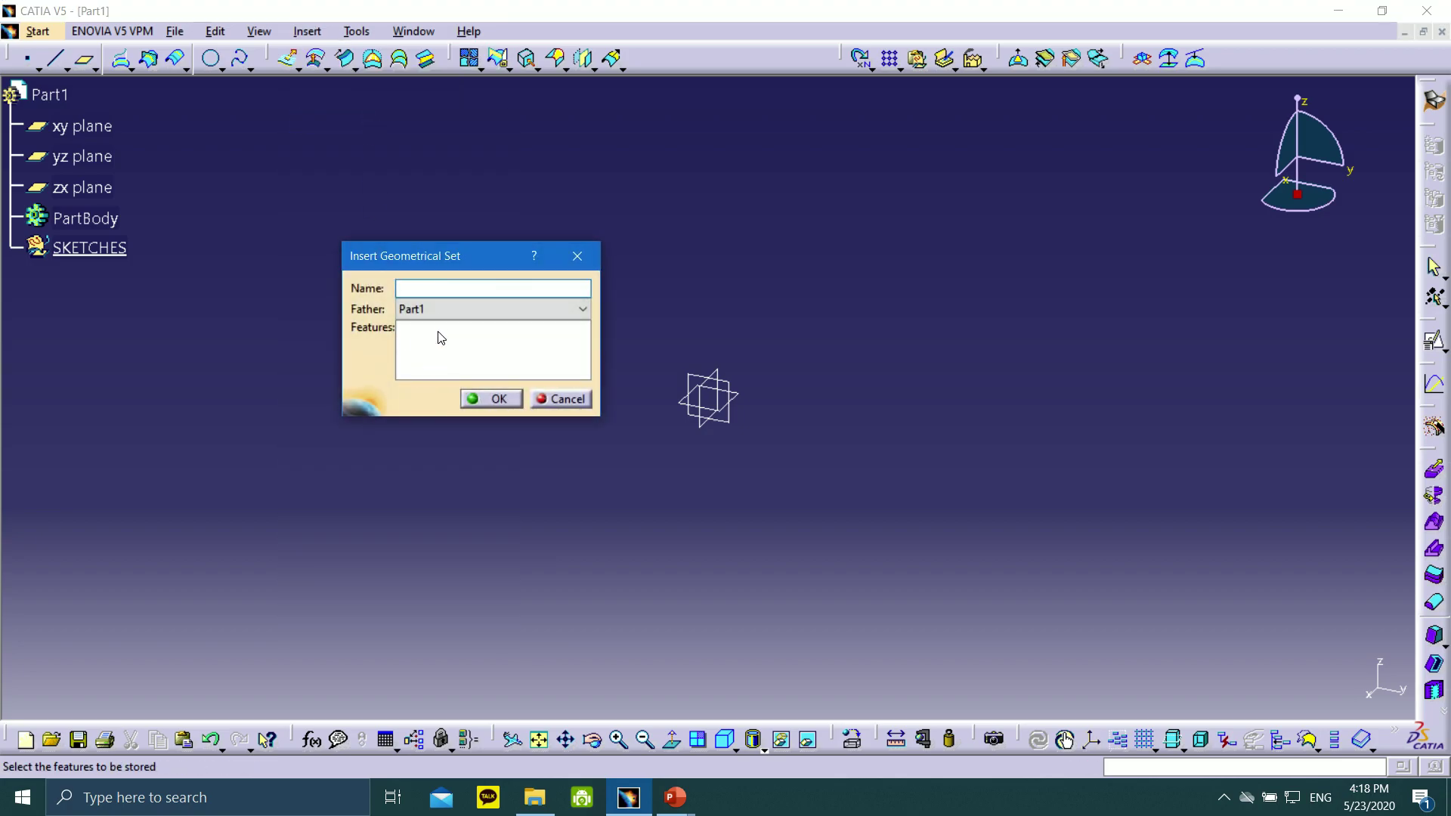
{"action": "left_click", "coordinate": [430, 290]}
{"action": "left_click", "coordinate": [506, 399]}
- Insert a geometrical set named SURFACES under Part1
{"action": "left_click", "coordinate": [307, 31]}
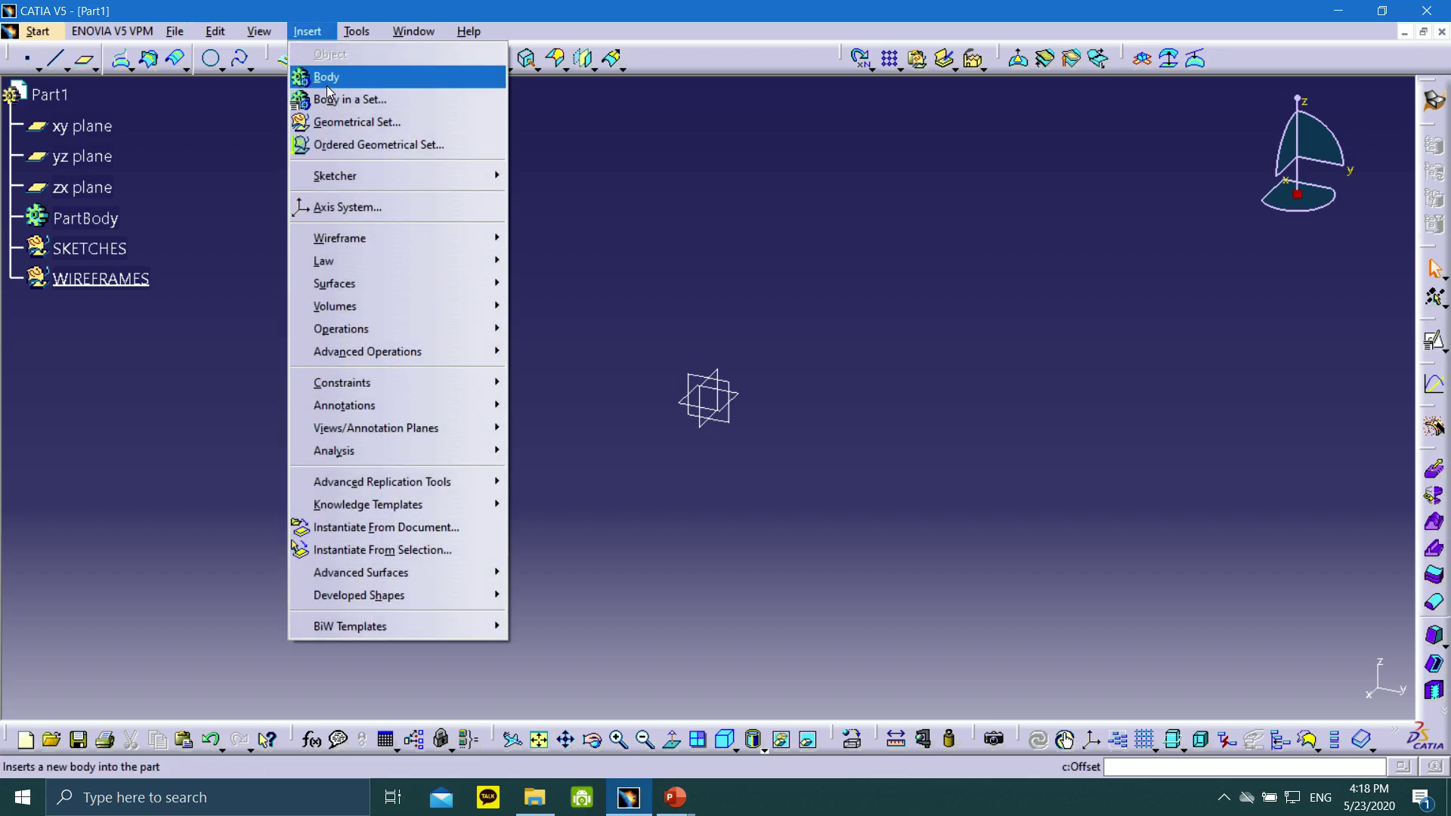
{"action": "left_click", "coordinate": [351, 122]}
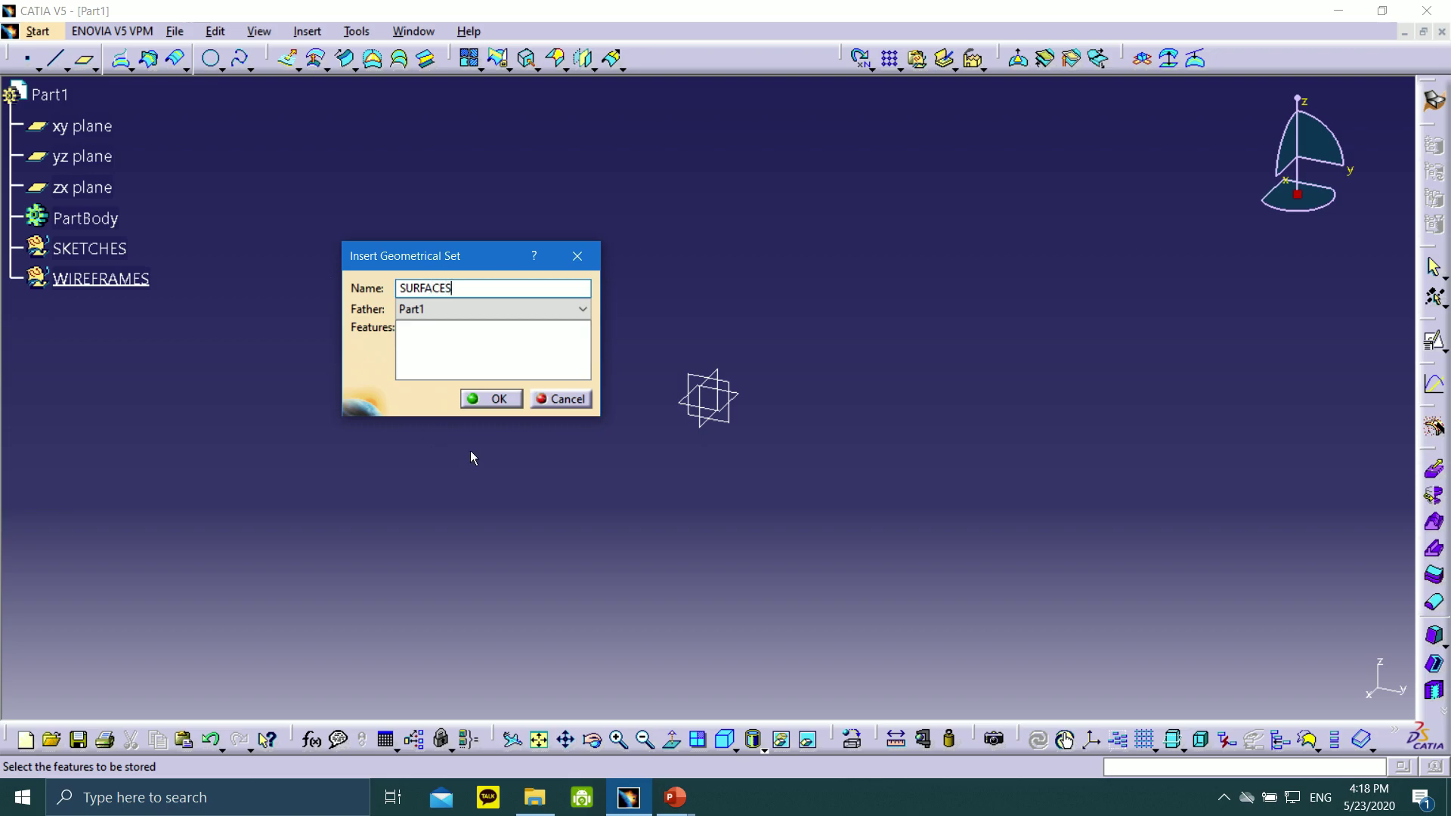
{"action": "left_click", "coordinate": [487, 405]}
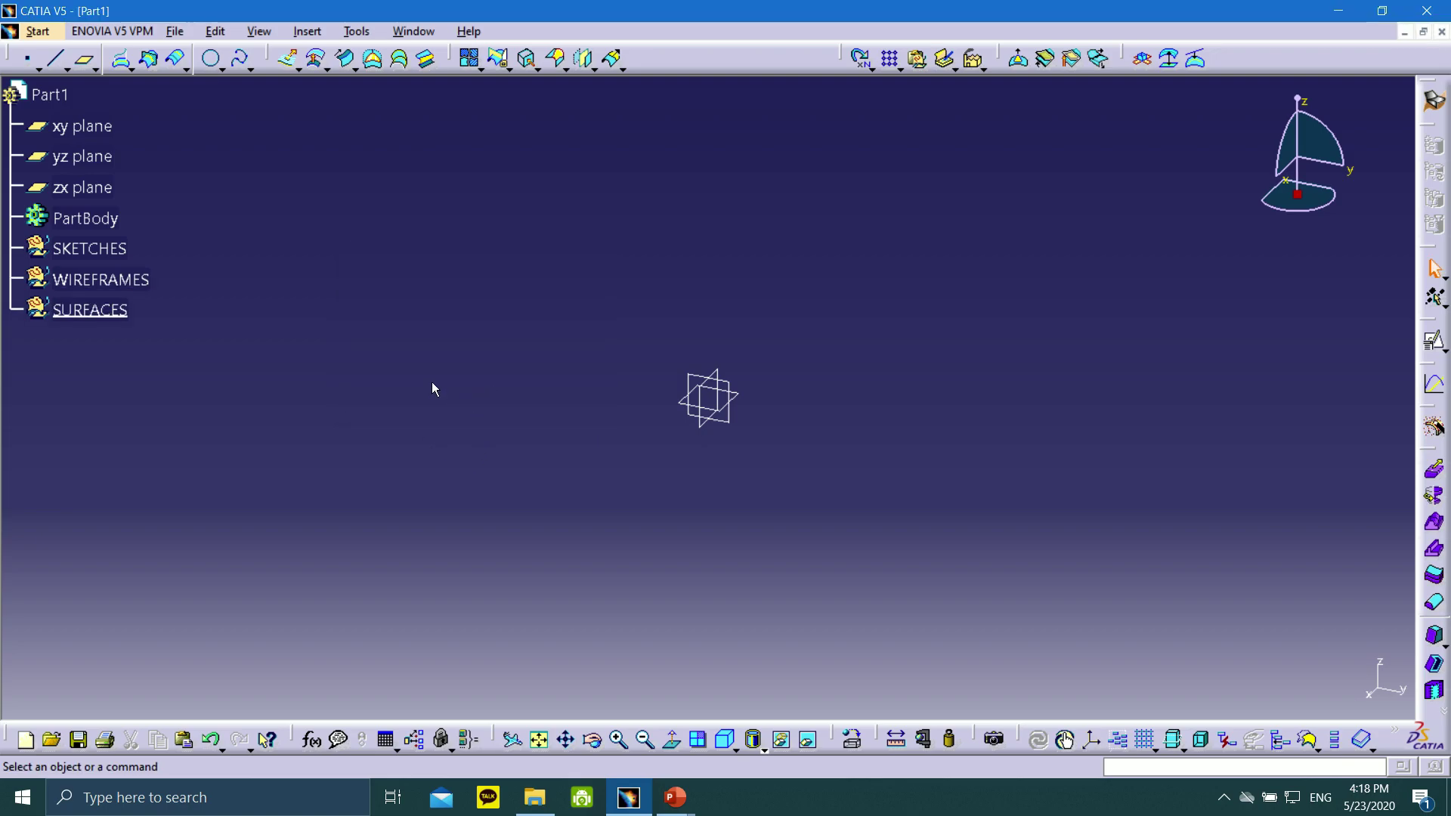
- Define the SKETCHES geometrical set as the in-work object
{"action": "right_click", "coordinate": [97, 258]}
{"action": "left_click", "coordinate": [144, 384]}
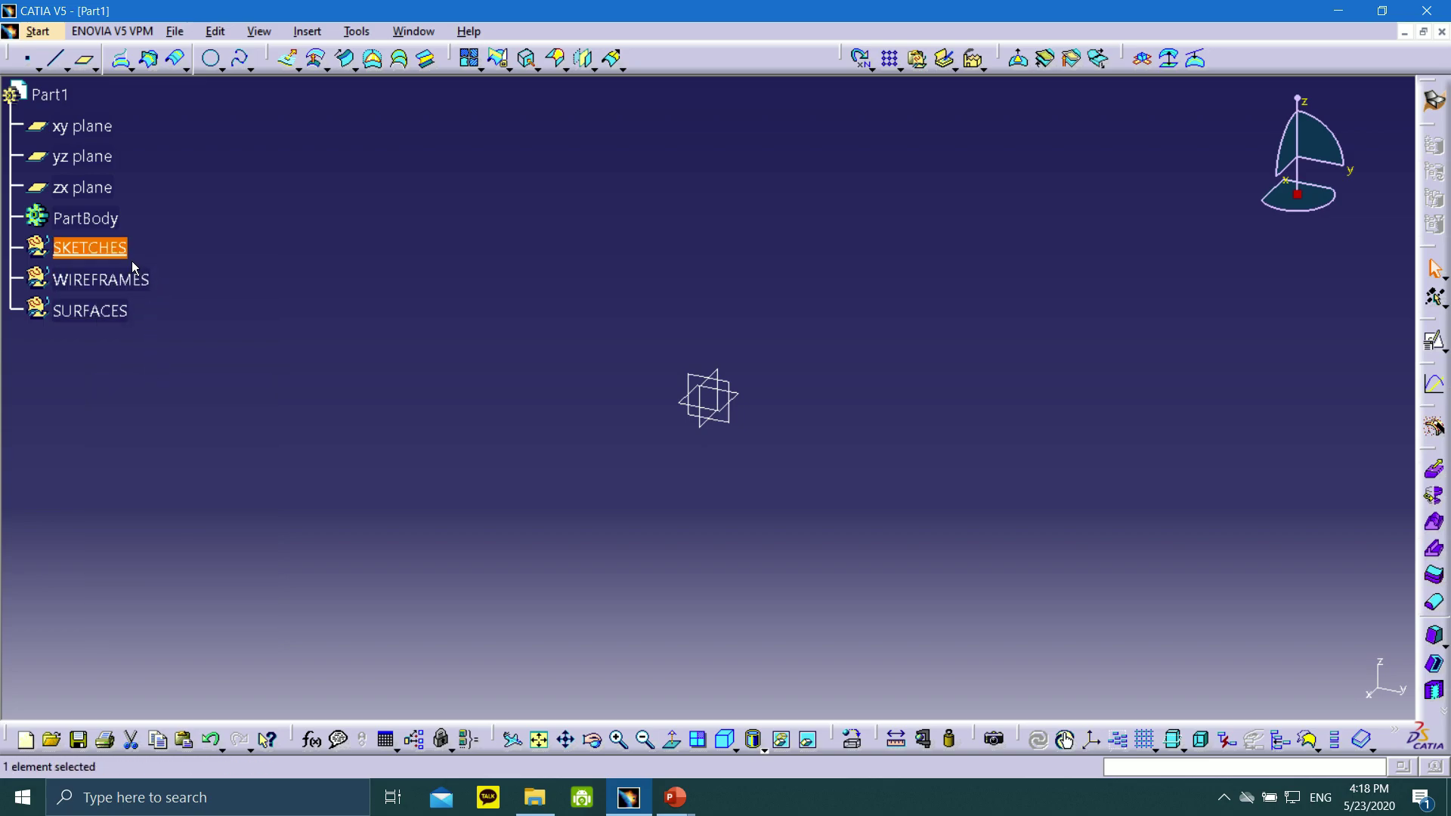
{"action": "right_click", "coordinate": [90, 238]}
{"action": "right_click", "coordinate": [72, 245]}
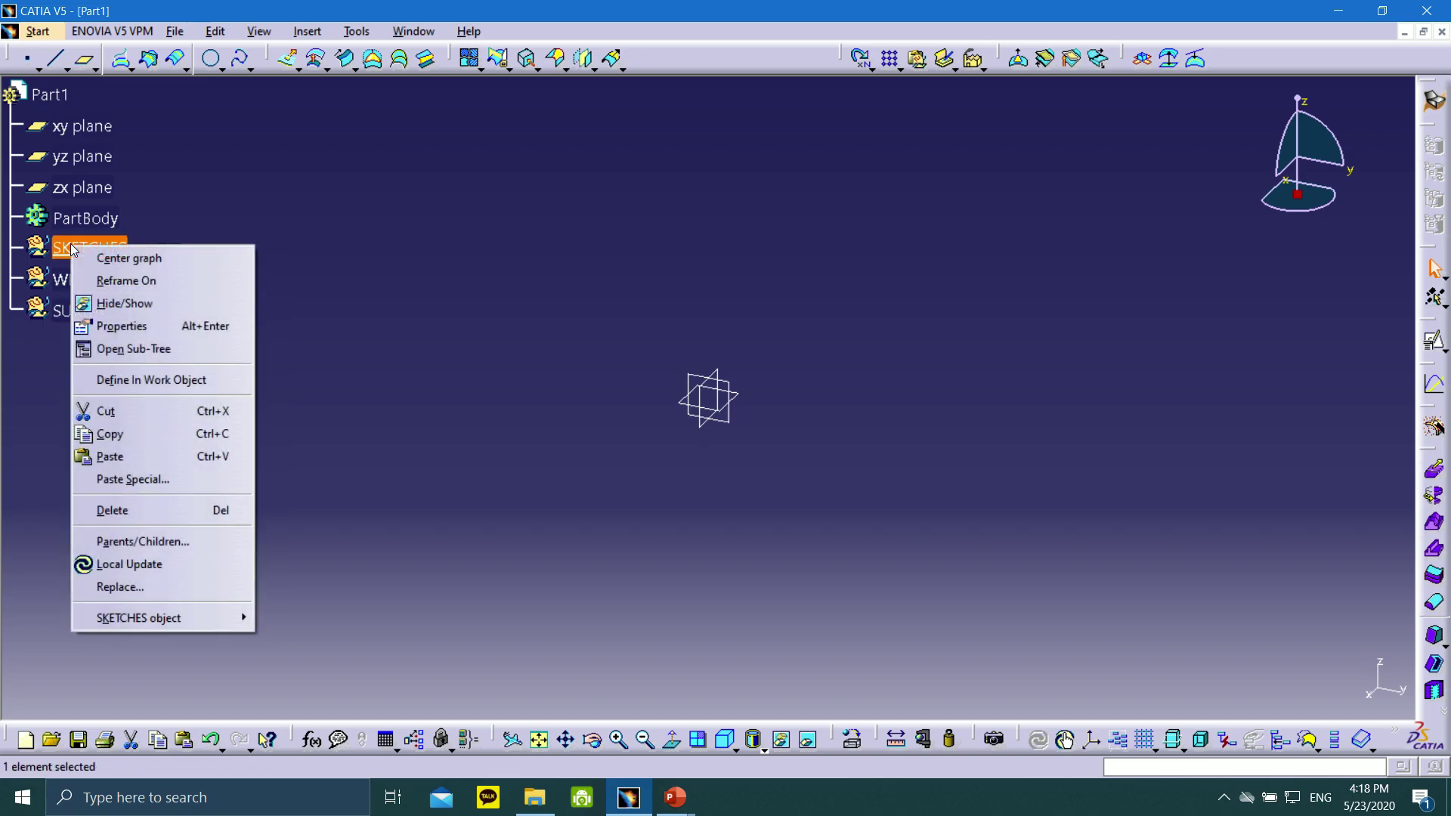
{"action": "left_click", "coordinate": [325, 364]}
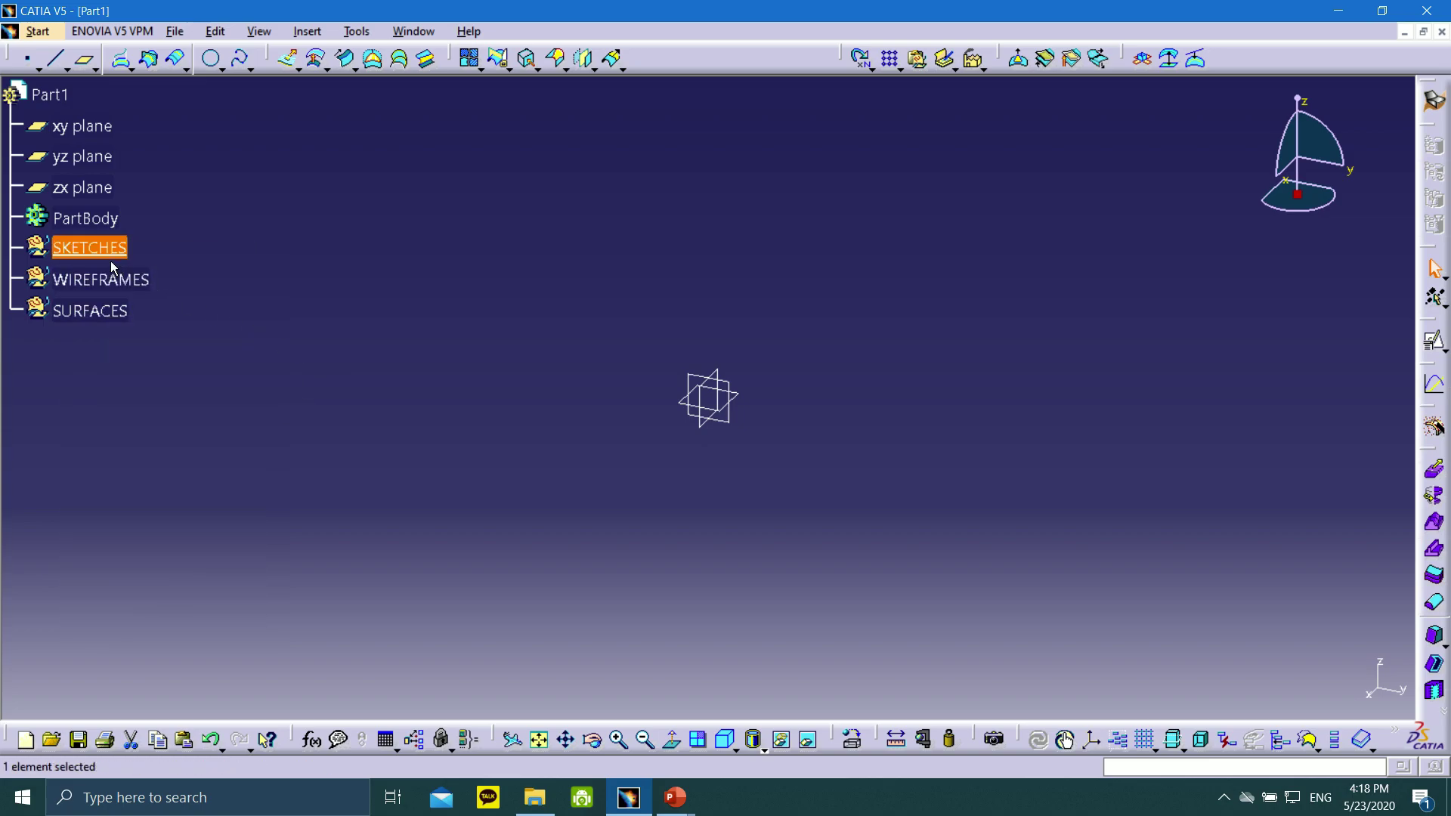
- Select the yz plane and place a smaller CATIA window beside the Part-4 slide
{"action": "left_click", "coordinate": [737, 387]}
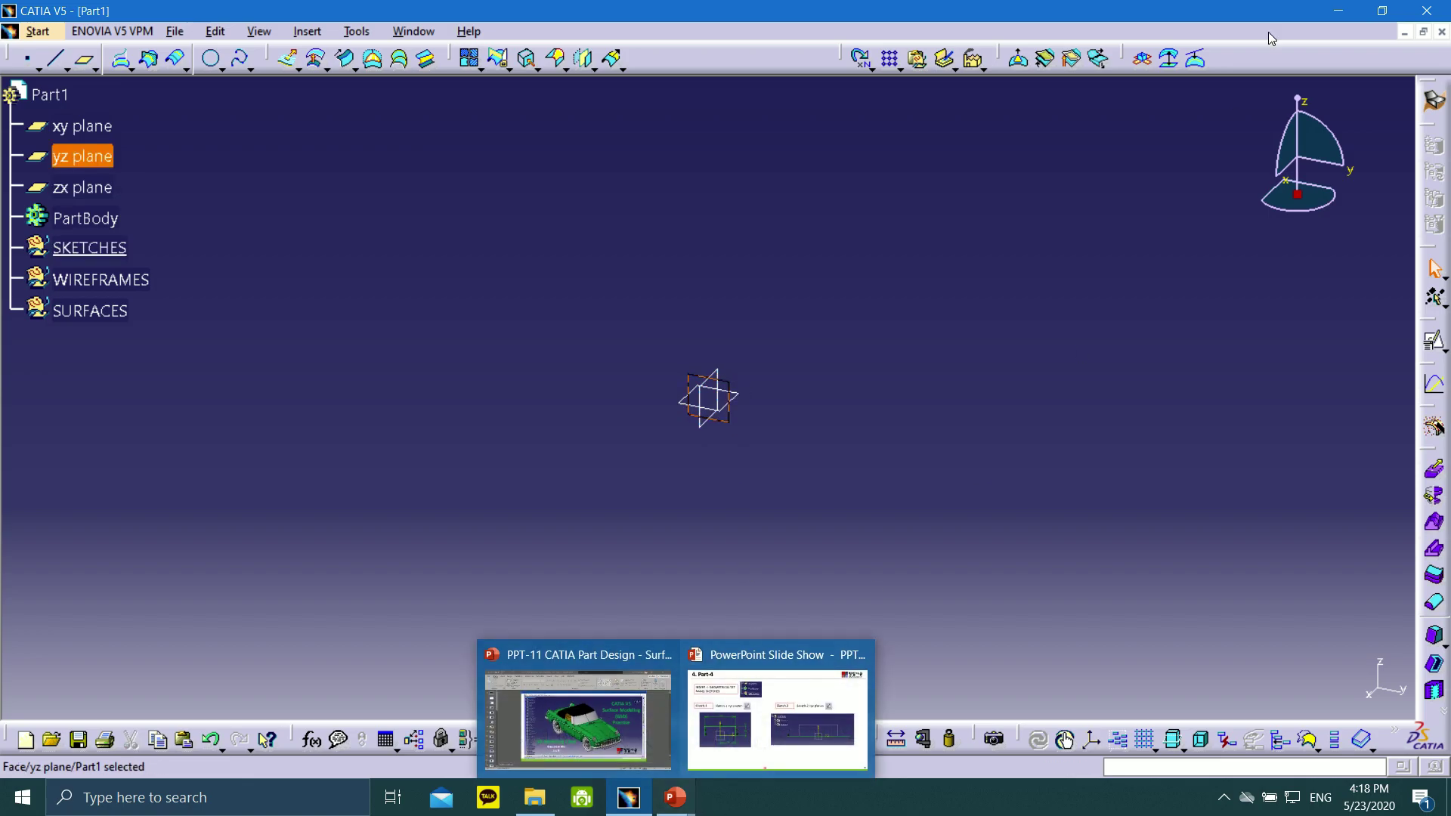
{"action": "left_click", "coordinate": [1377, 9]}
{"action": "left_click_drag", "start_coordinate": [660, 34], "coordinate": [1131, 35]}
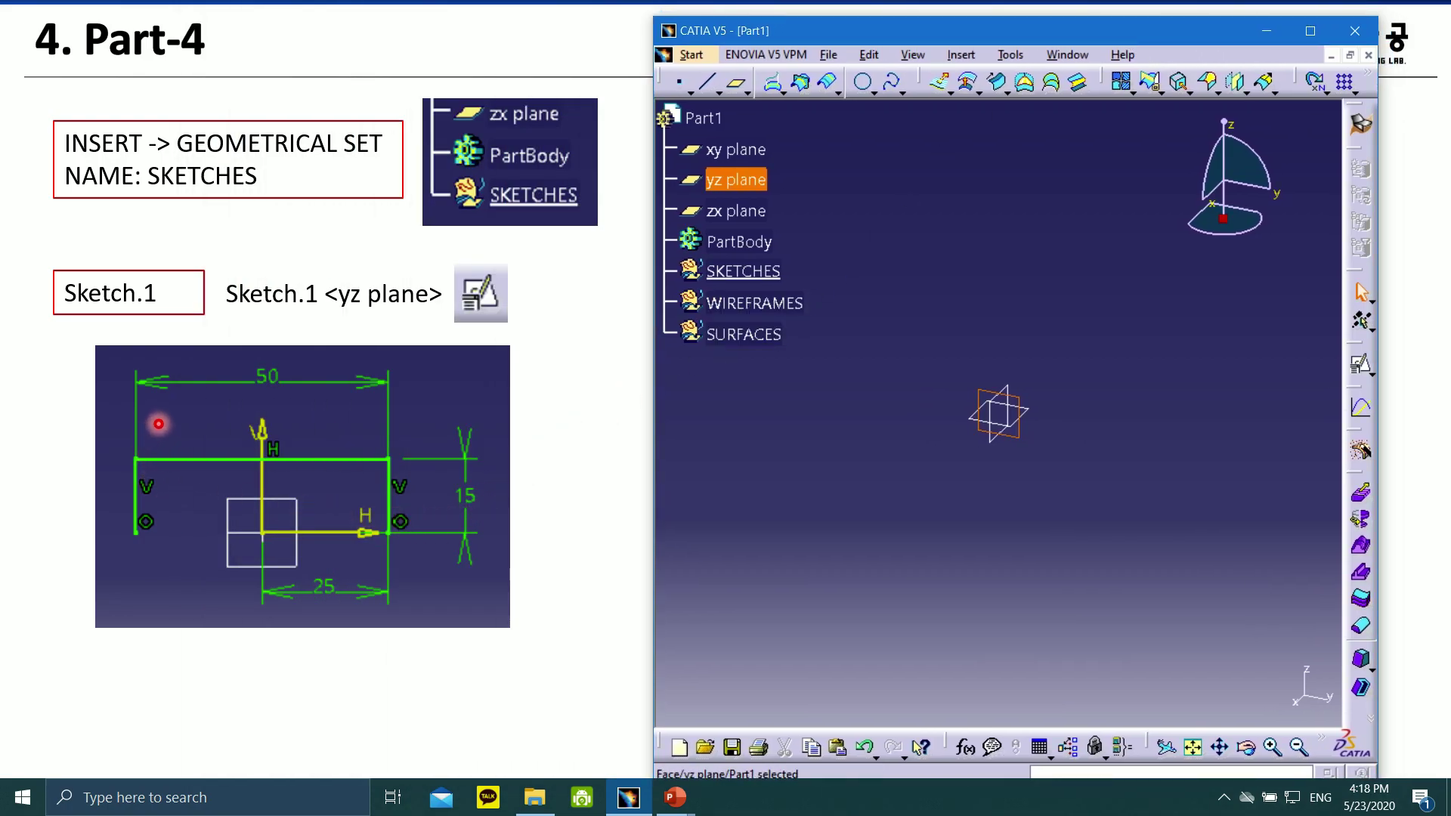
{"action": "left_click", "coordinate": [952, 93]}
{"action": "left_click", "coordinate": [952, 93]}
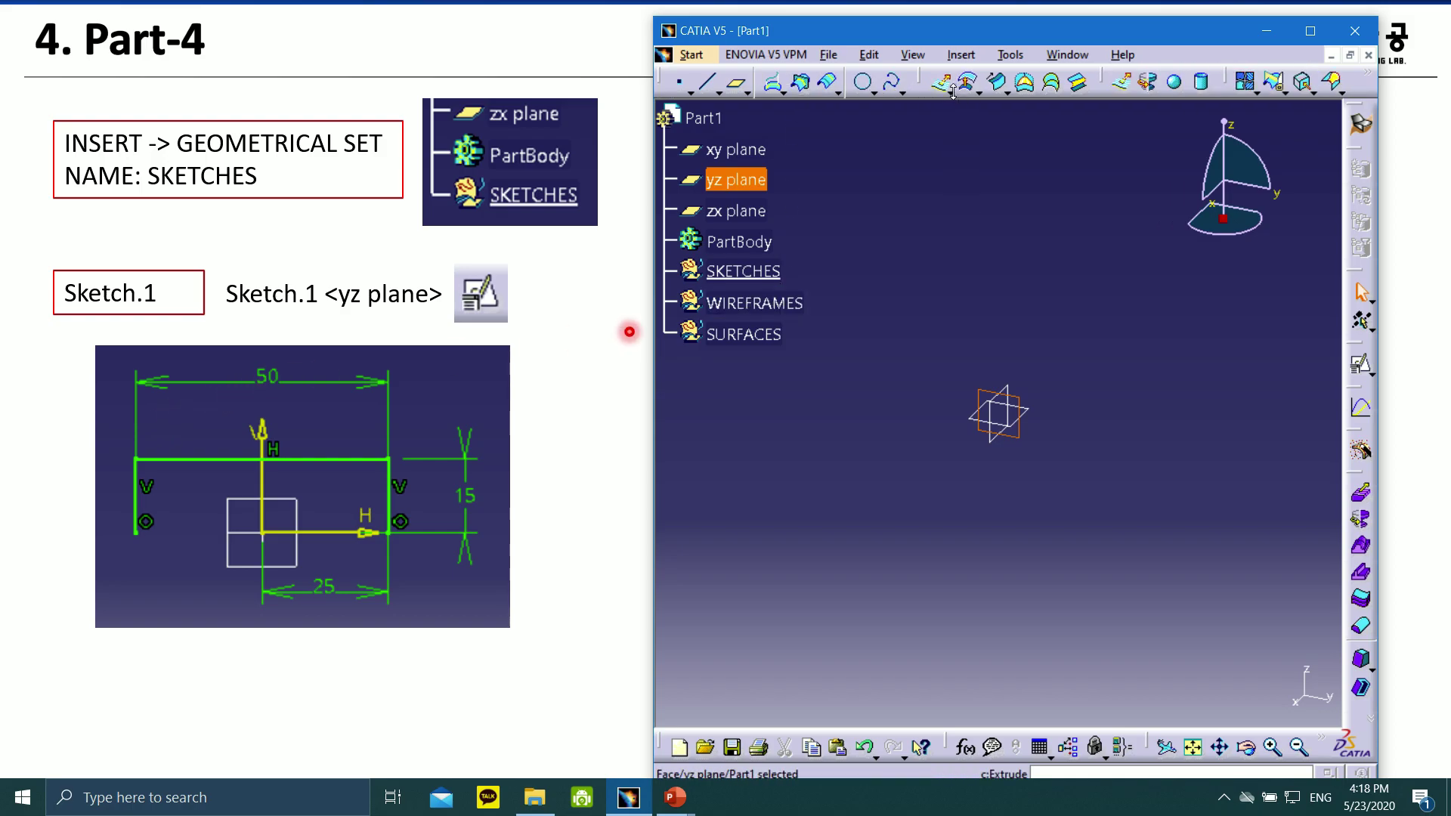
{"action": "left_click", "coordinate": [952, 92]}
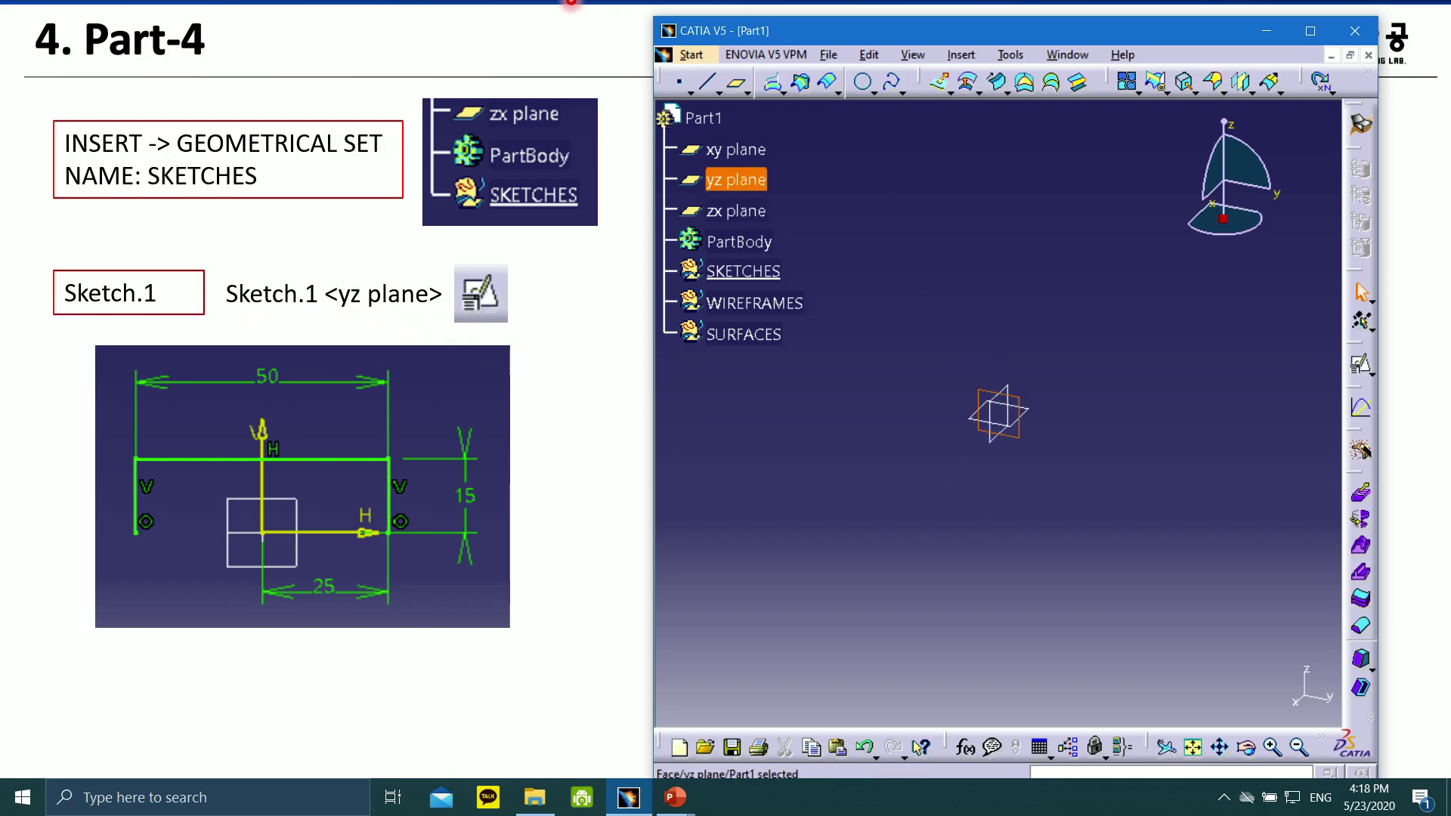
- Review the Part-4 slides for the sketch dimensions and the extract, revolve and point definitions
{"action": "left_click", "coordinate": [298, 690]}
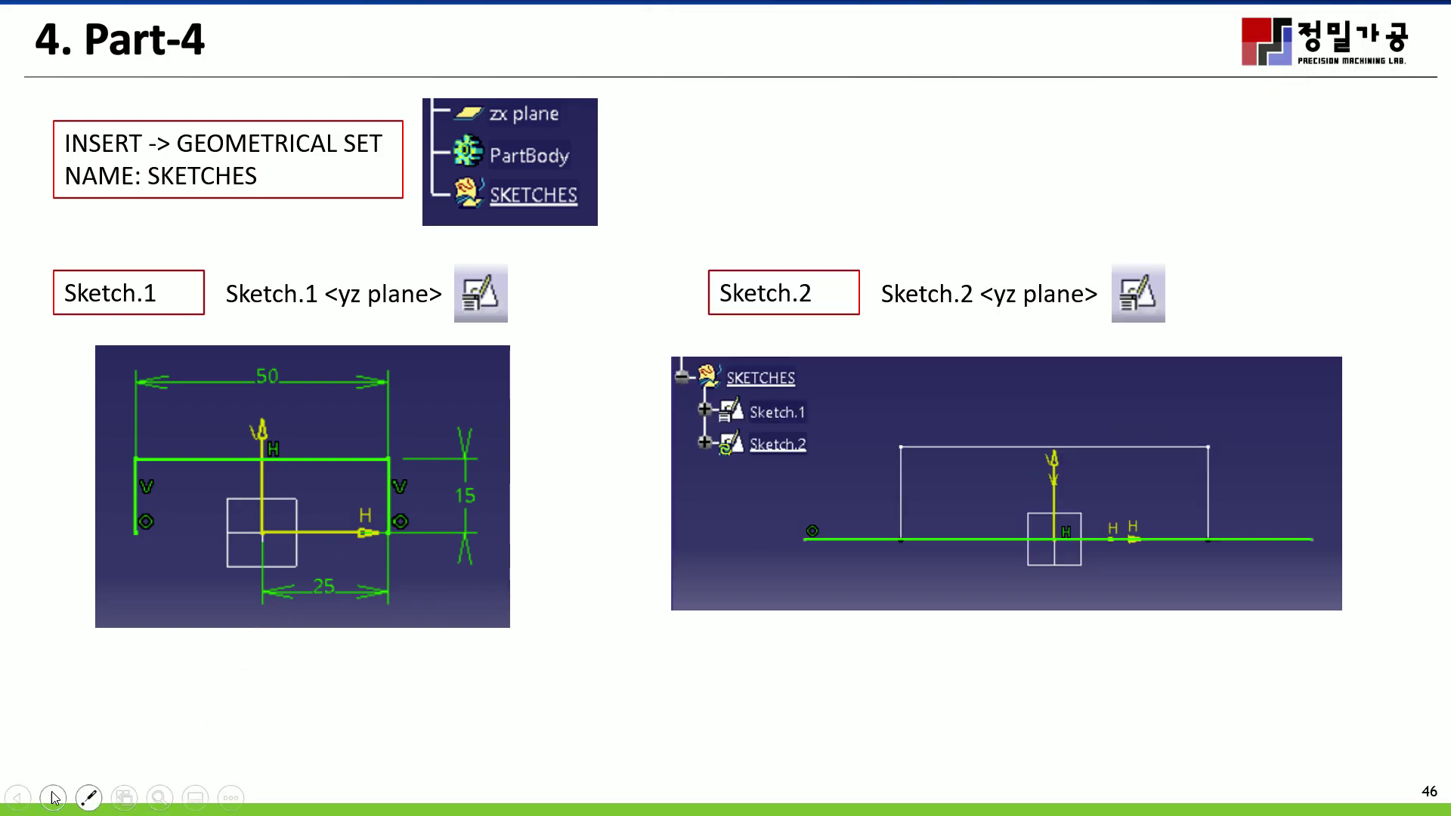
{"action": "left_click", "coordinate": [53, 797]}
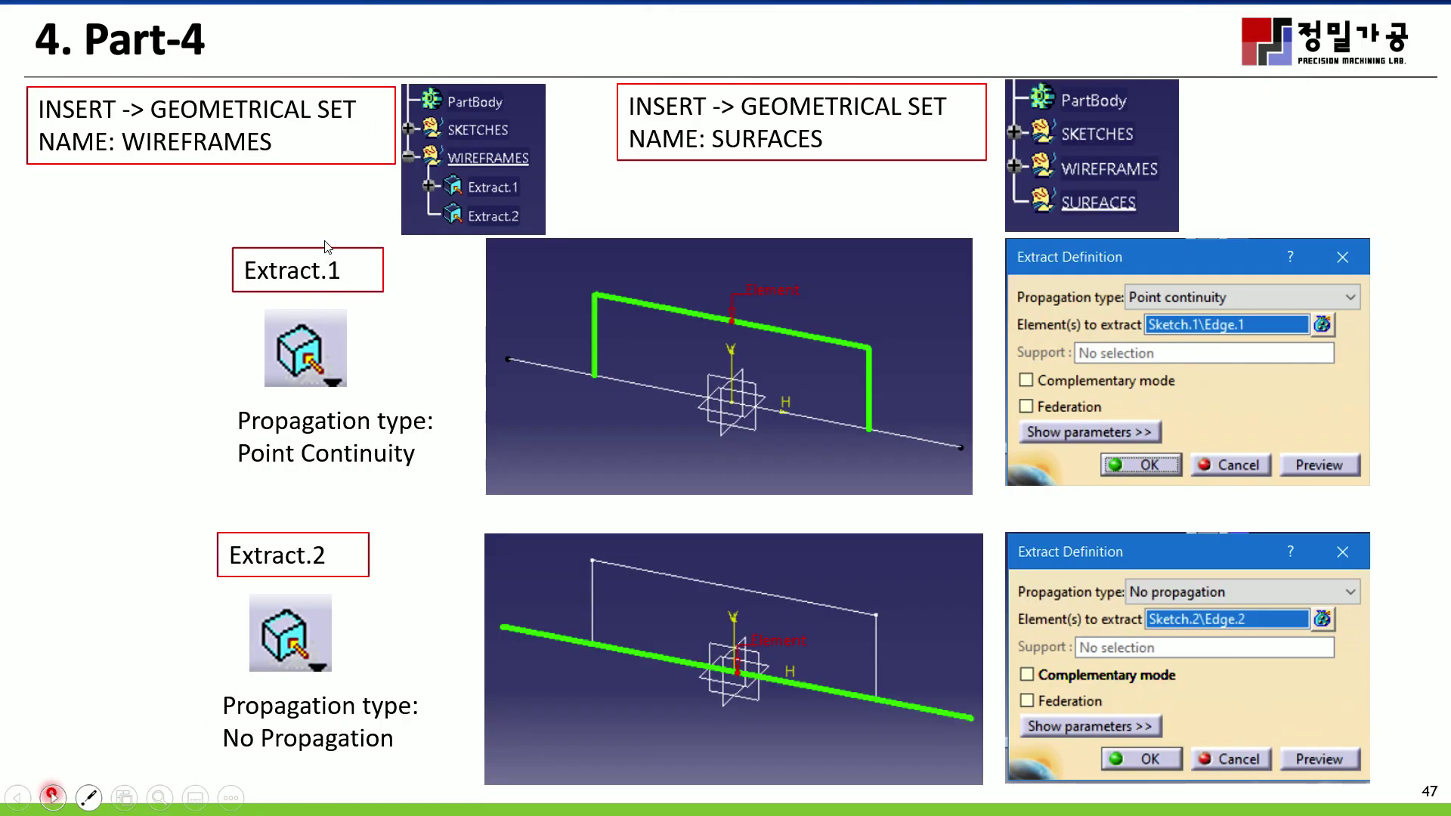
{"action": "left_click", "coordinate": [53, 798]}
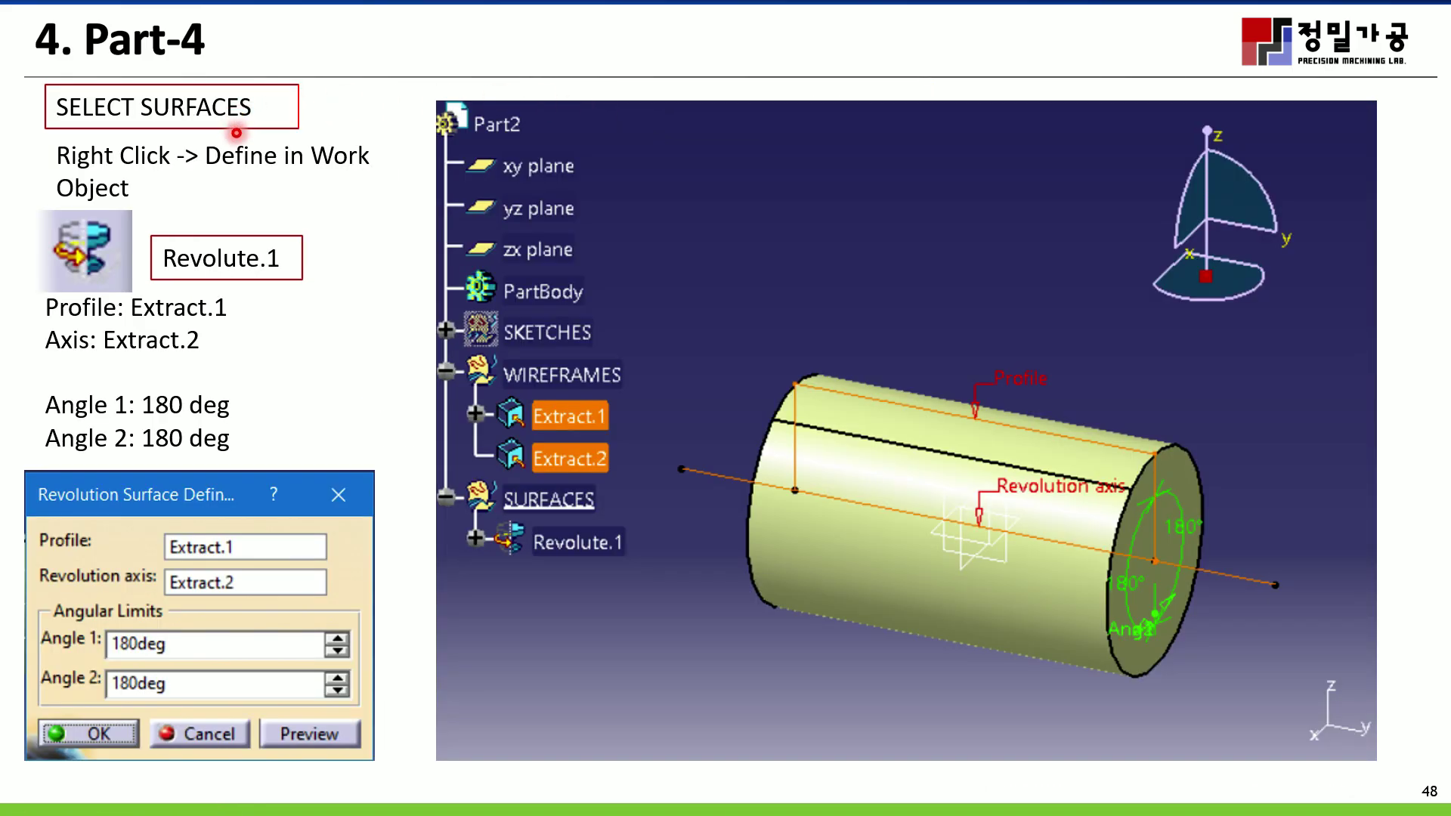
{"action": "left_click", "coordinate": [19, 797]}
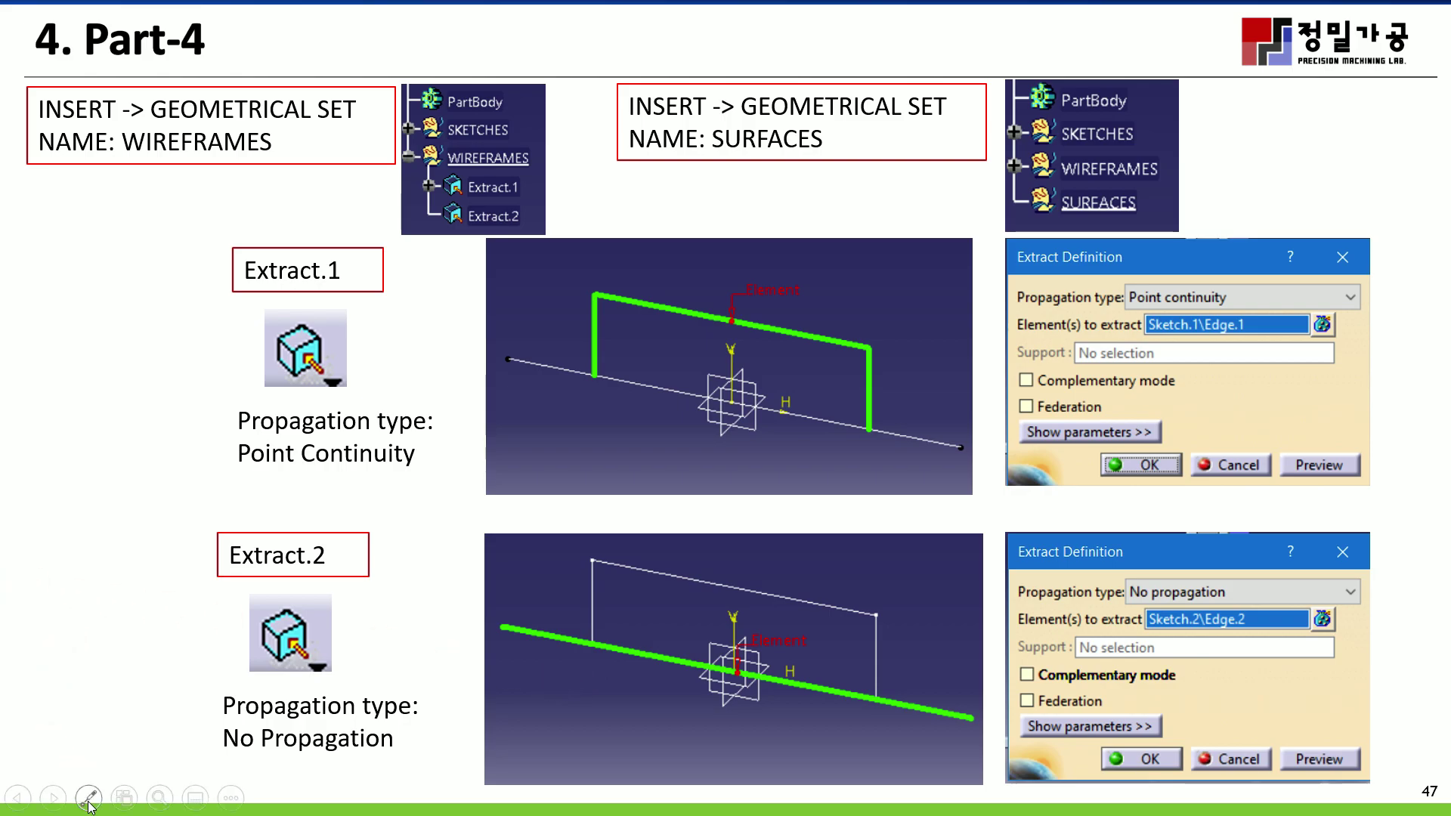
{"action": "left_click", "coordinate": [53, 797]}
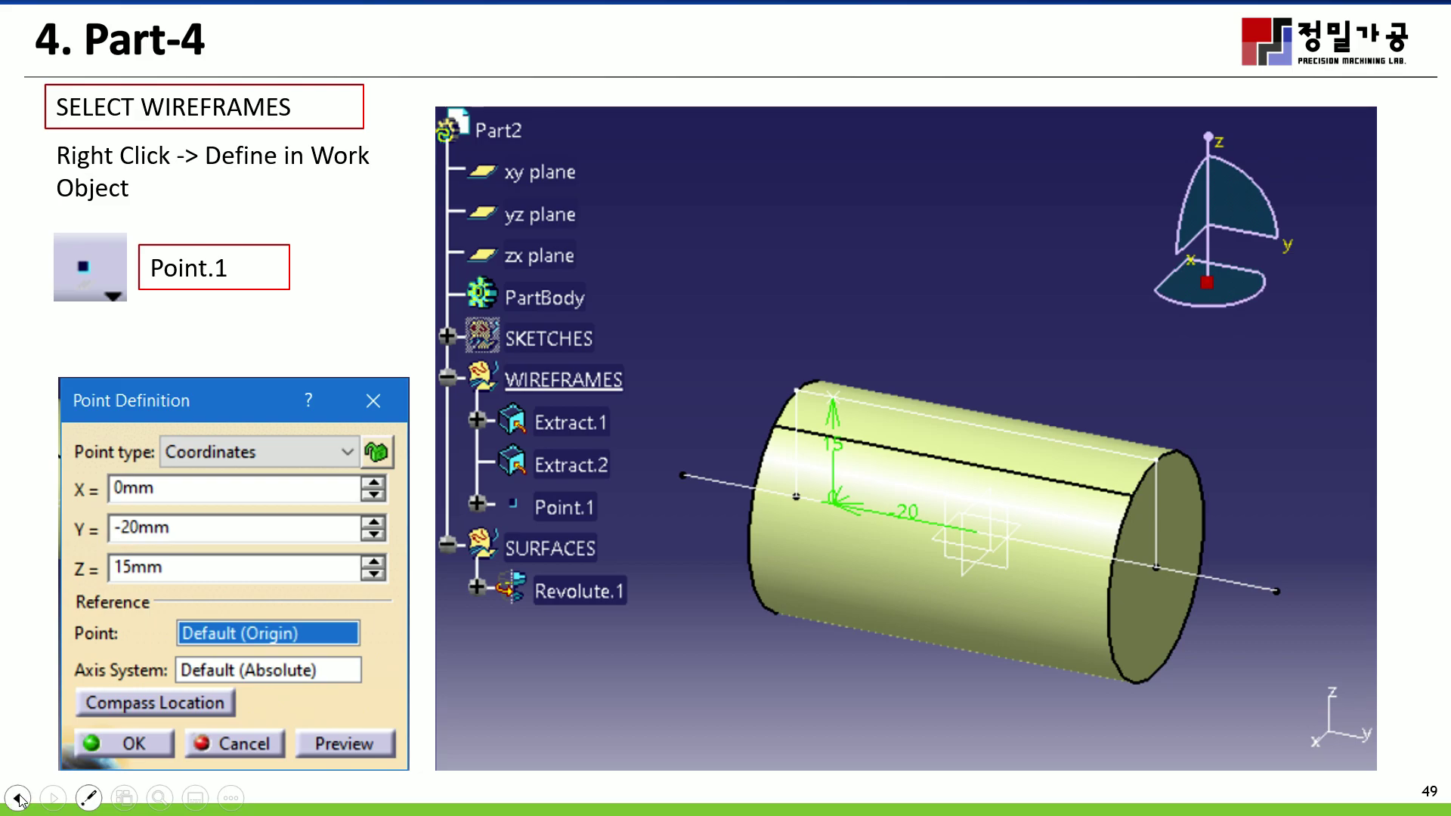
{"action": "left_click", "coordinate": [18, 801]}
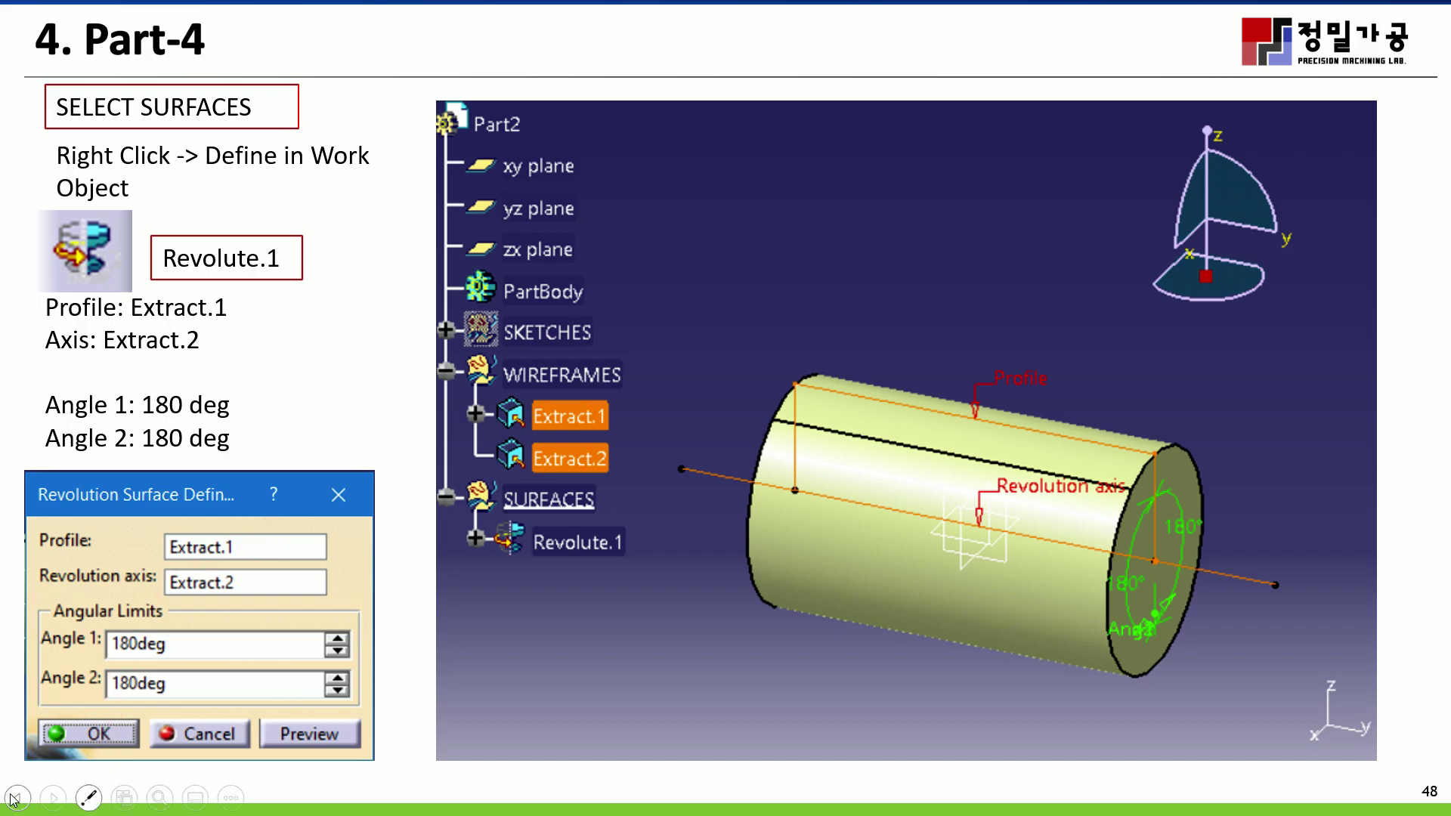
{"action": "left_click", "coordinate": [15, 798]}
{"action": "left_click", "coordinate": [15, 798]}
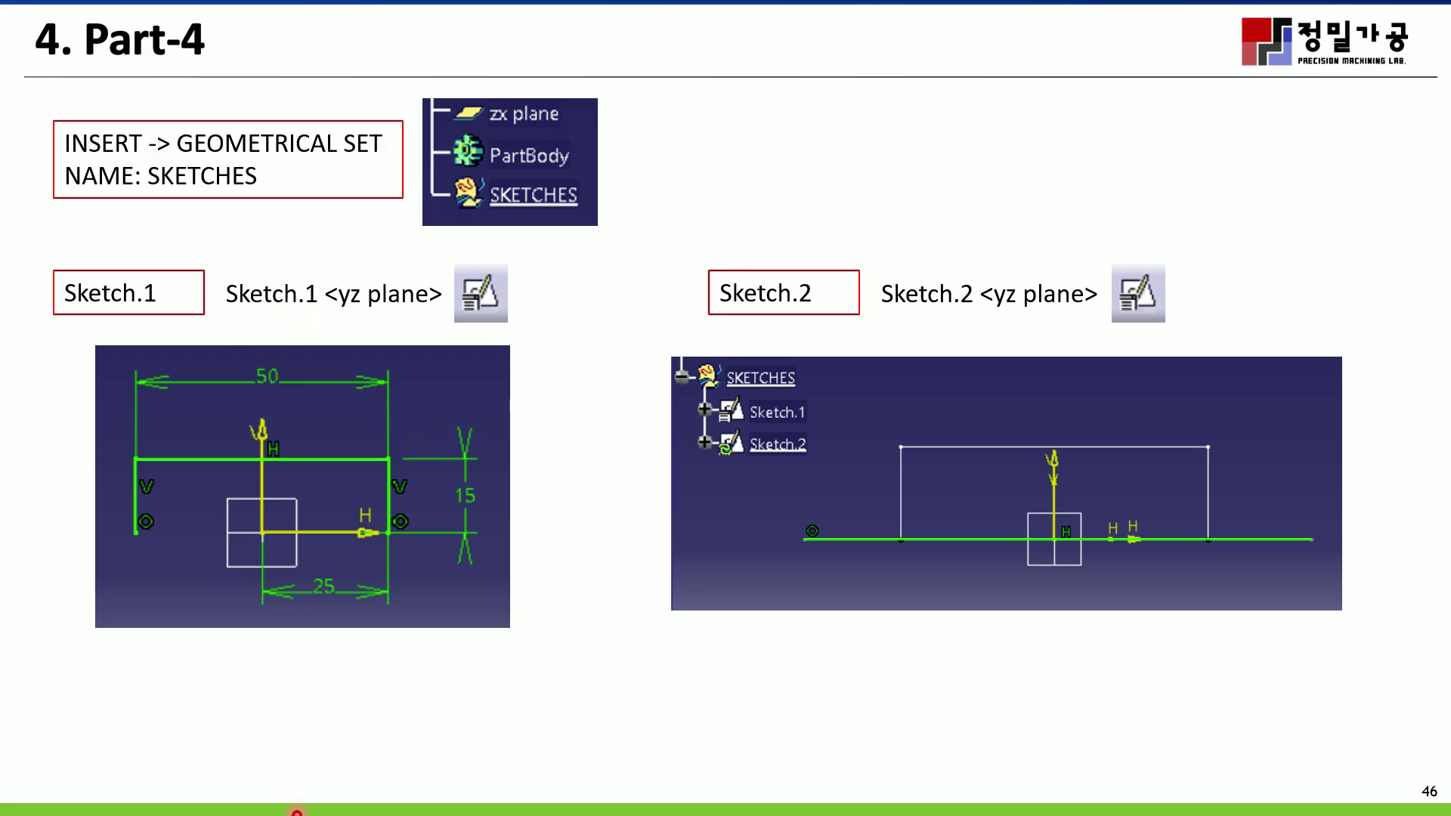
- Switch back to CATIA and create a positioned sketch on the yz plane with implicit origin and orientation
{"action": "key", "text": "super"}
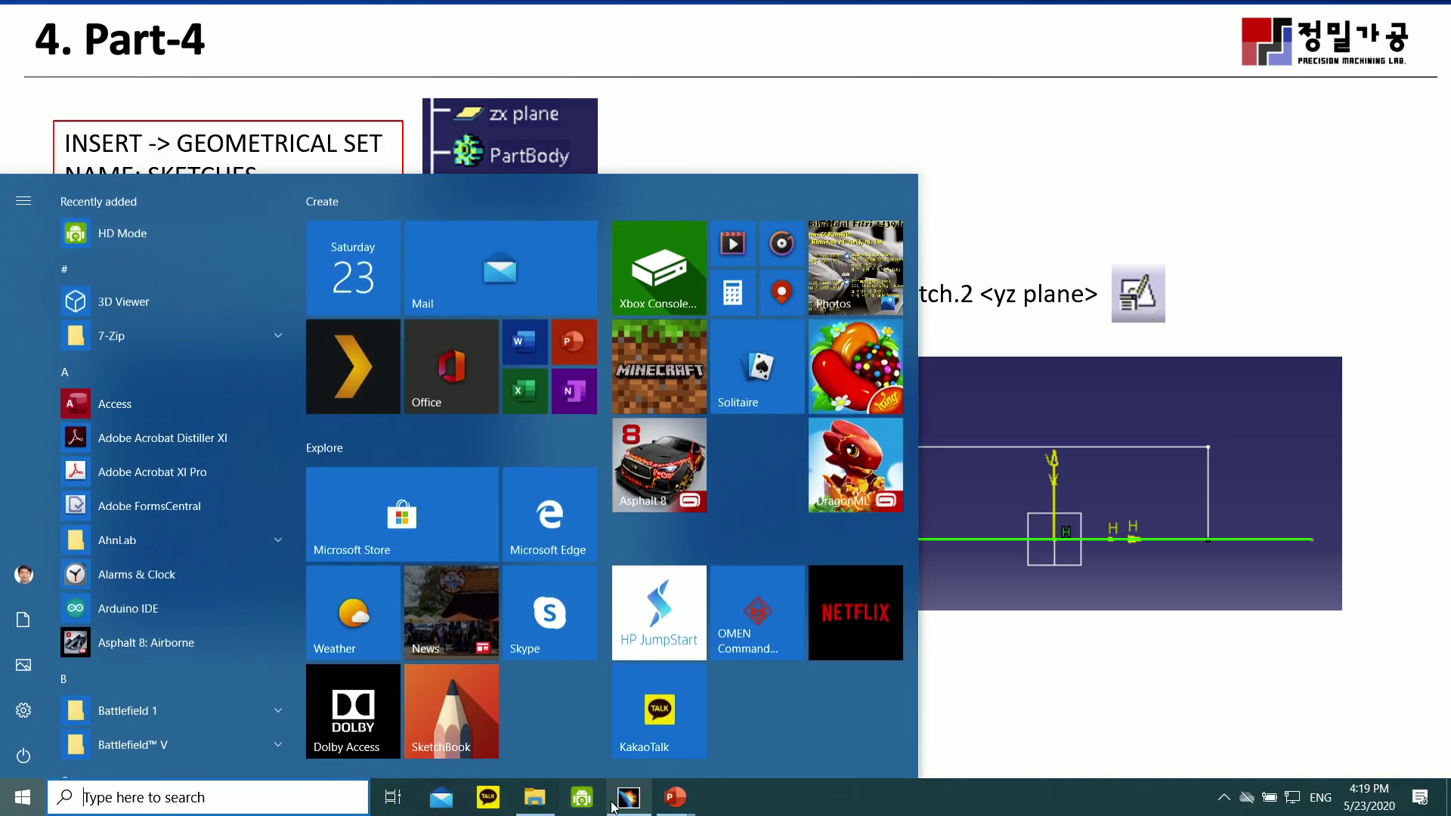
{"action": "left_click", "coordinate": [629, 797]}
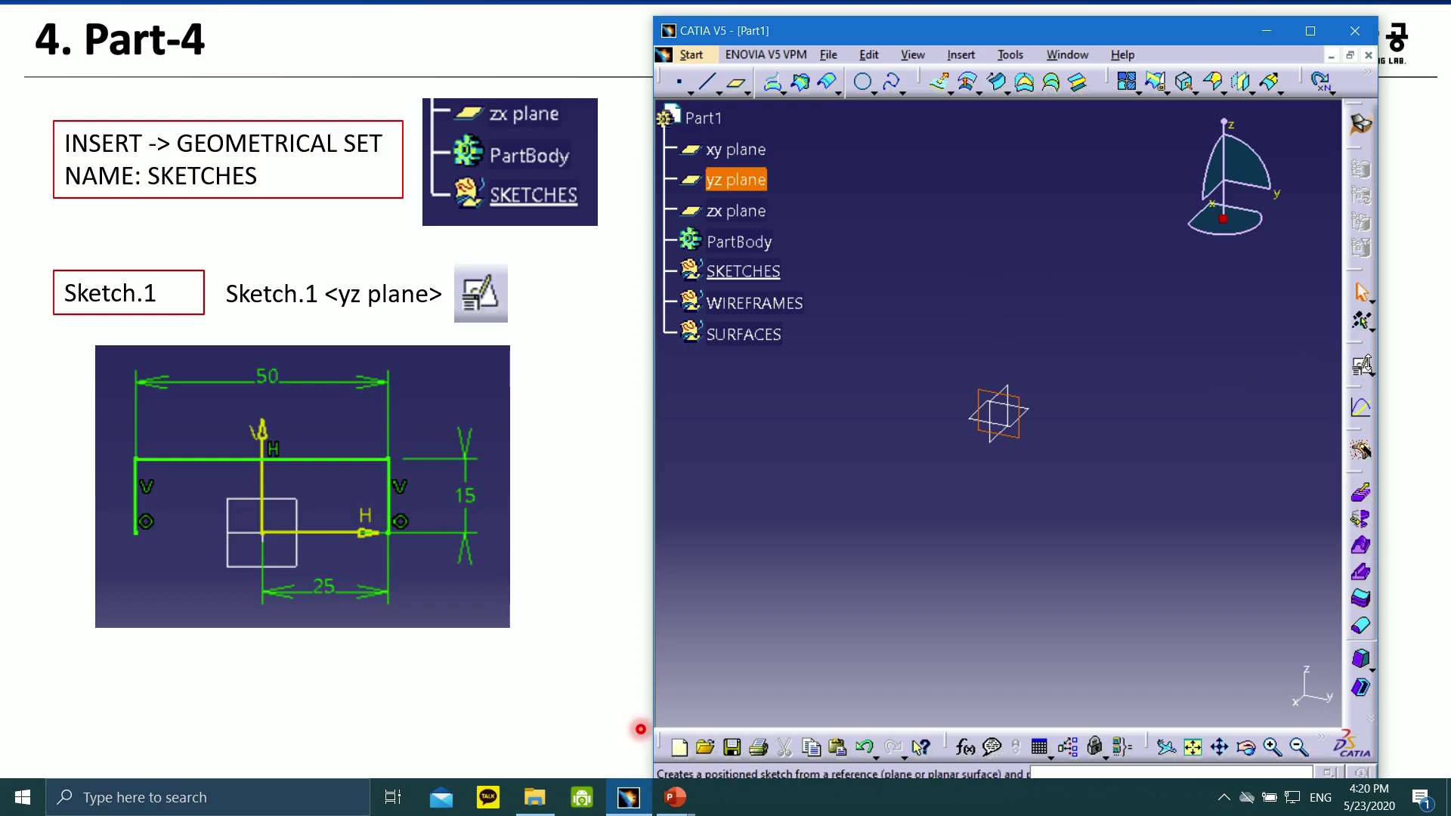
{"action": "left_click", "coordinate": [1364, 365]}
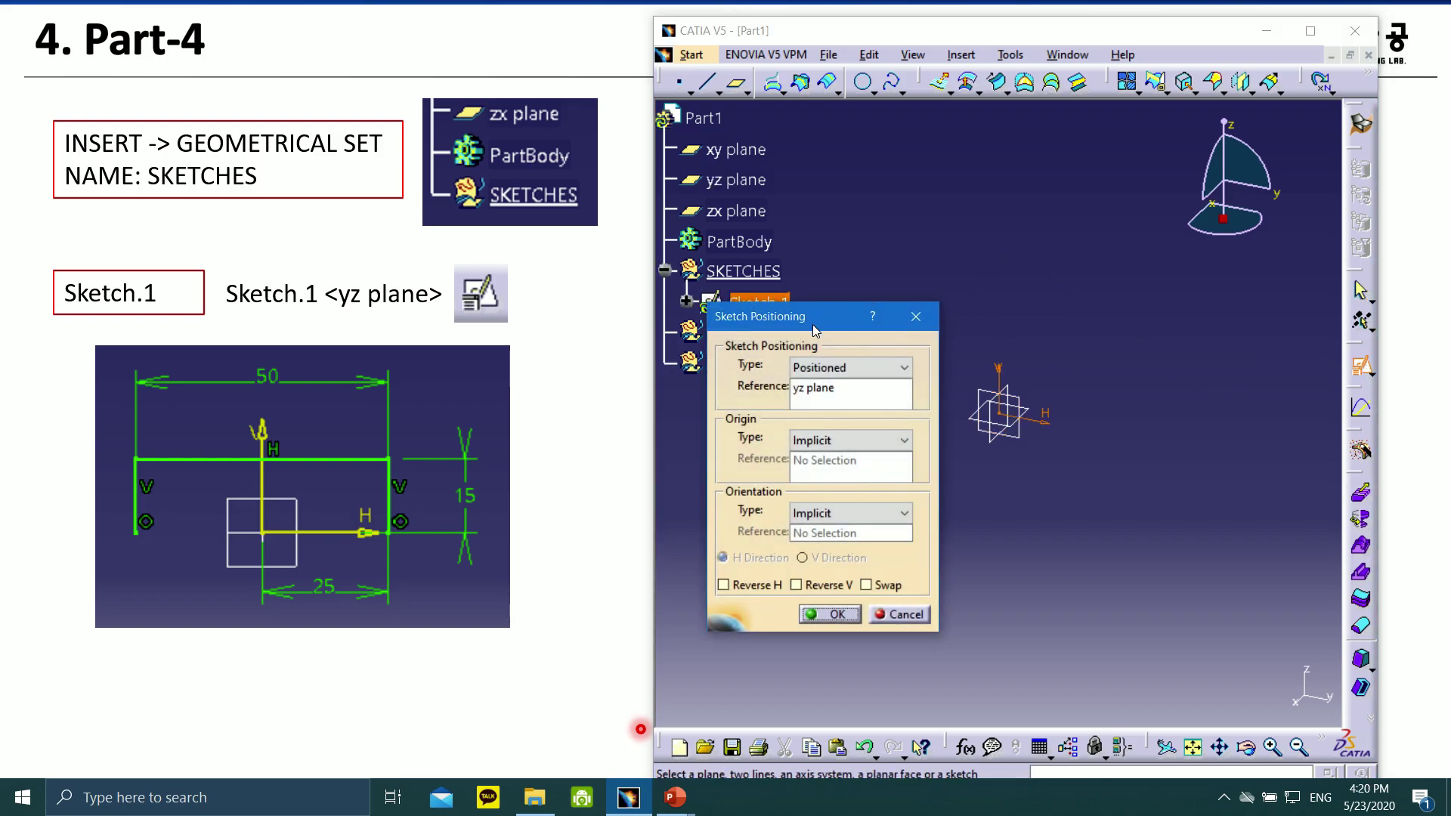
{"action": "left_click_drag", "start_coordinate": [813, 324], "coordinate": [1201, 320]}
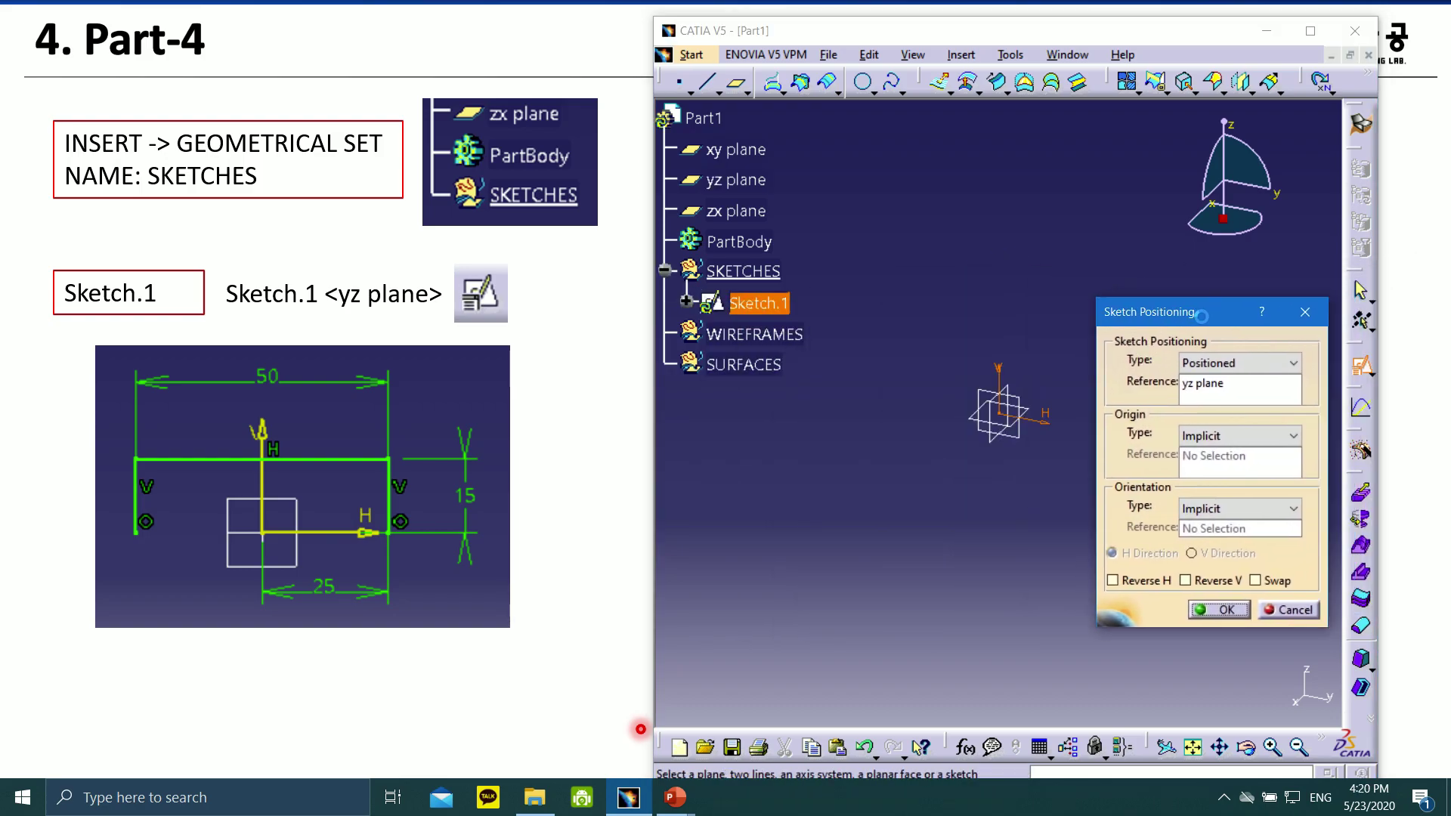
{"action": "left_click", "coordinate": [1229, 607]}
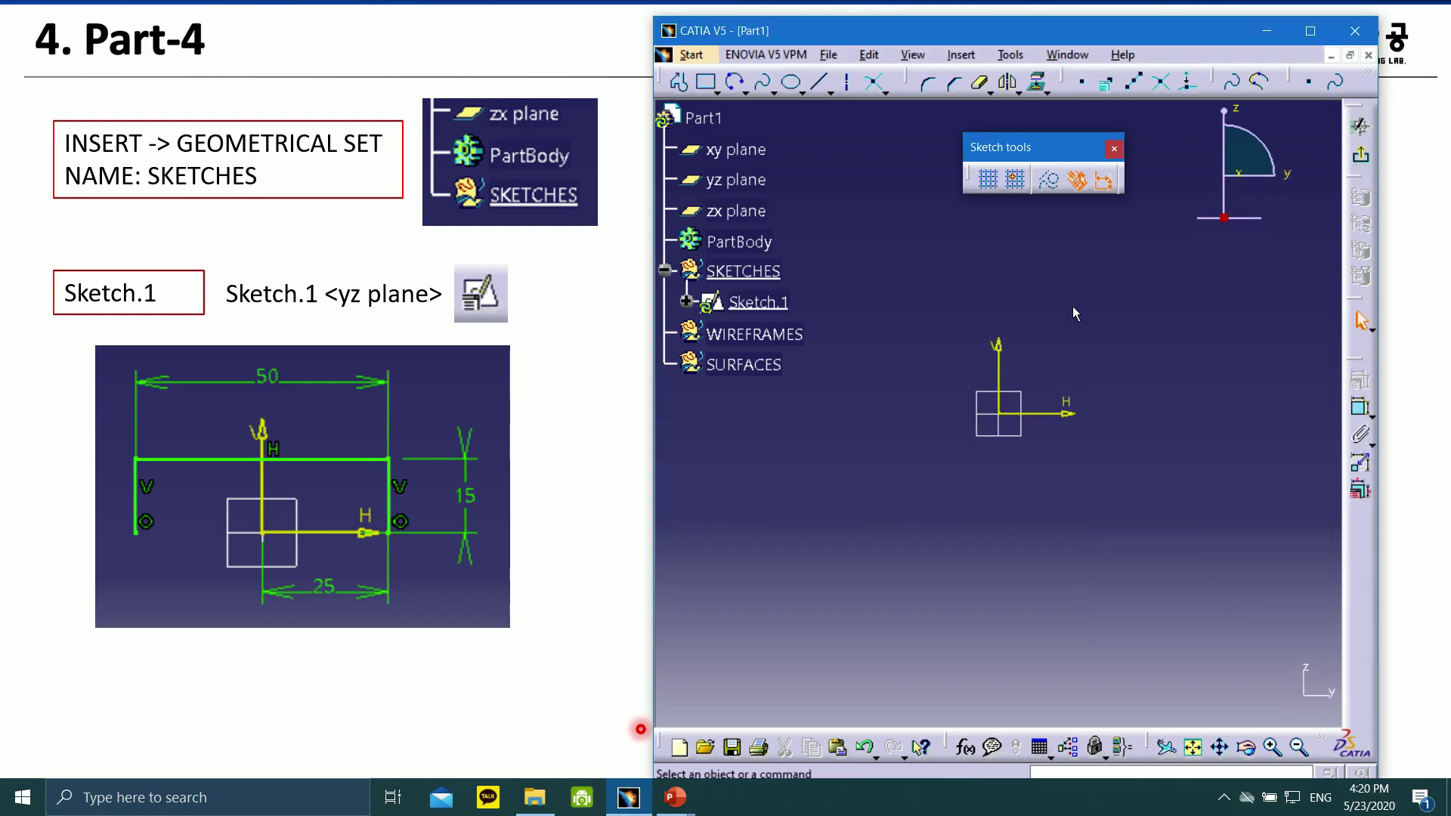
- Draw a horizontal axis line along the H axis, passing through the sketch origin and extending beyond it on both sides
{"action": "middle_click_drag", "start_coordinate": [1054, 348], "coordinate": [1046, 451]}
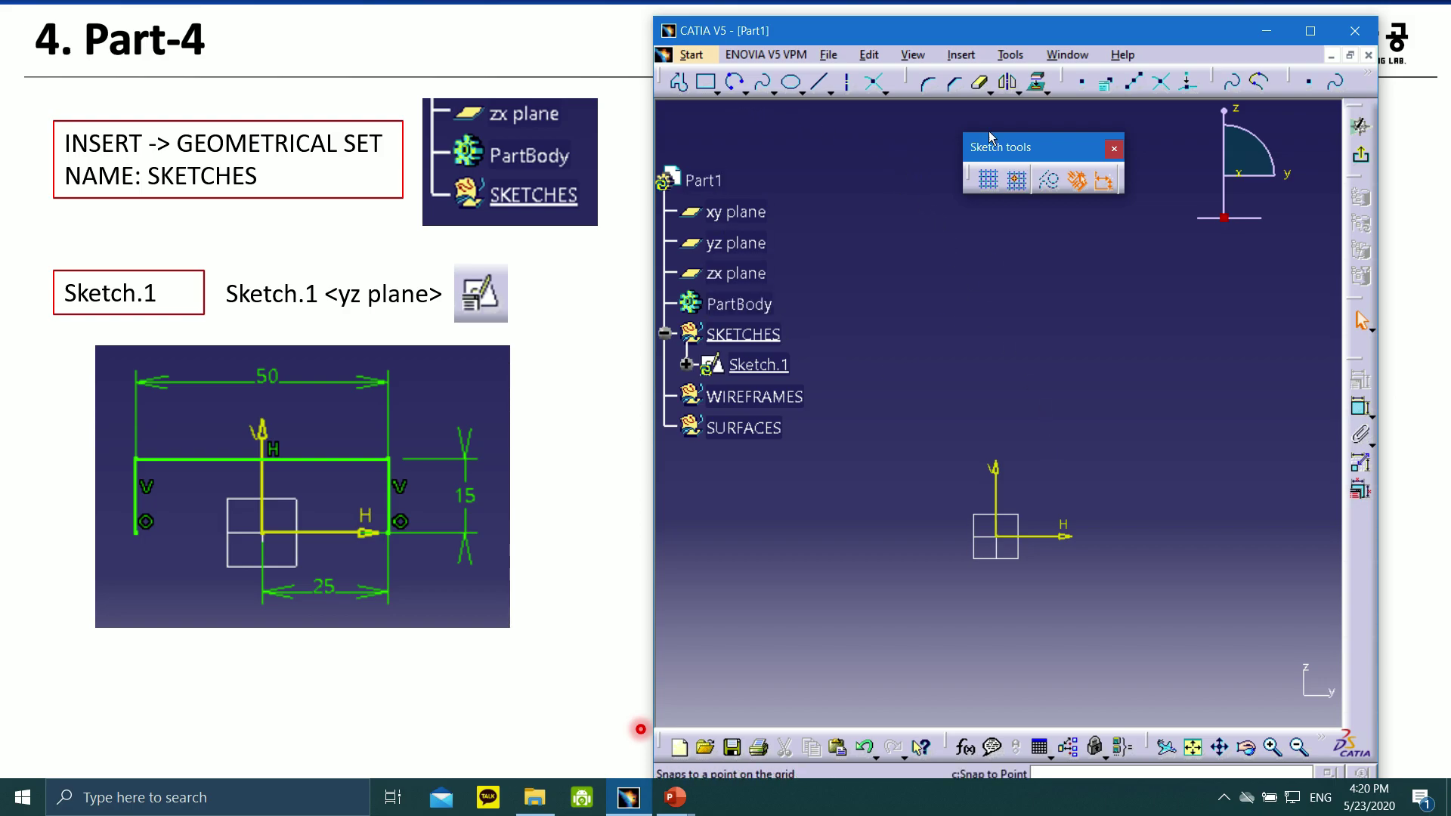
{"action": "left_click", "coordinate": [847, 81]}
{"action": "left_click", "coordinate": [1043, 534]}
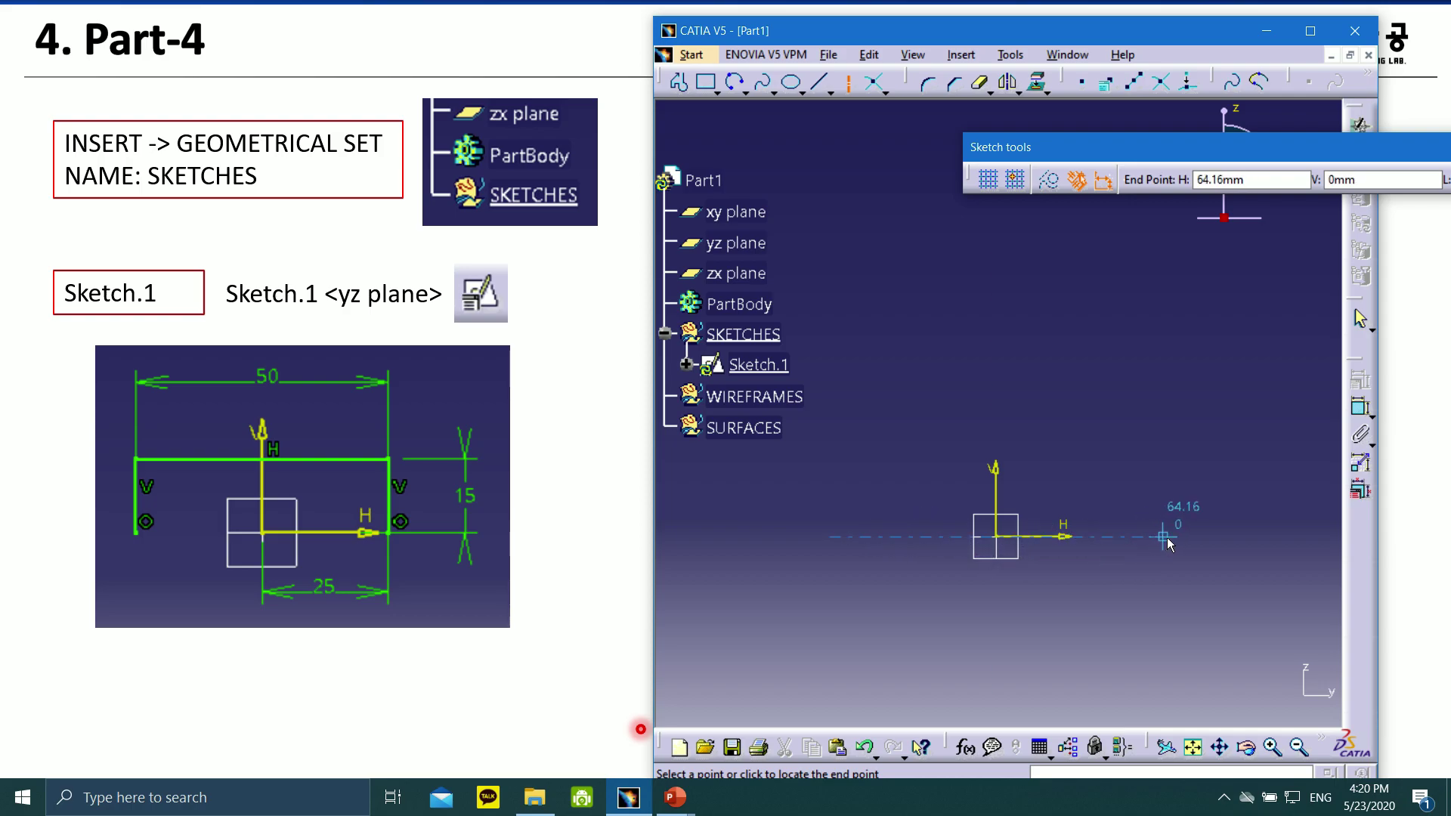
{"action": "left_click", "coordinate": [1196, 537]}
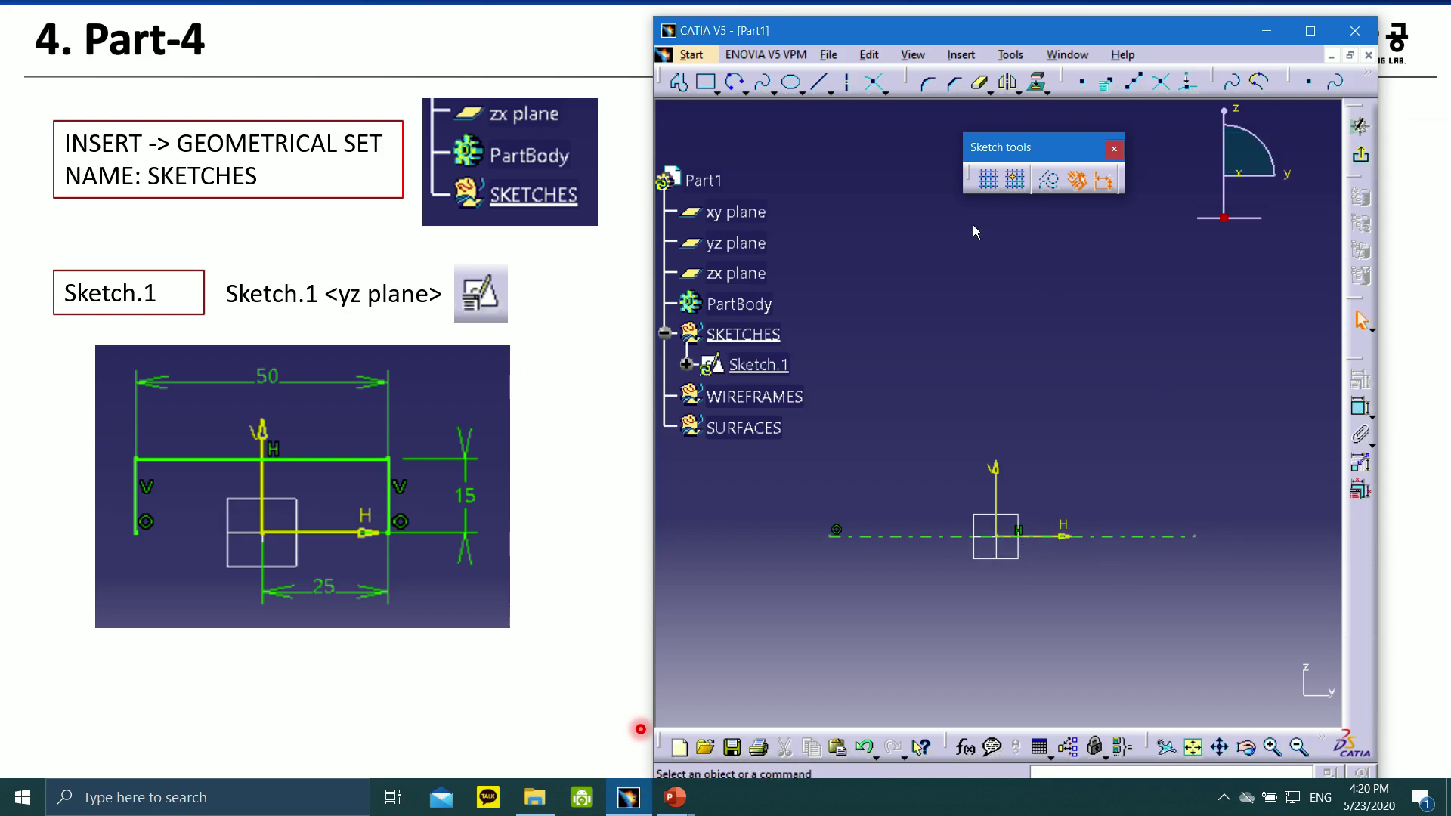
- Draw a vertical line about 44 mm up from the axis, left of the origin, and a horizontal line rightward from its upper end
{"action": "left_click", "coordinate": [819, 81]}
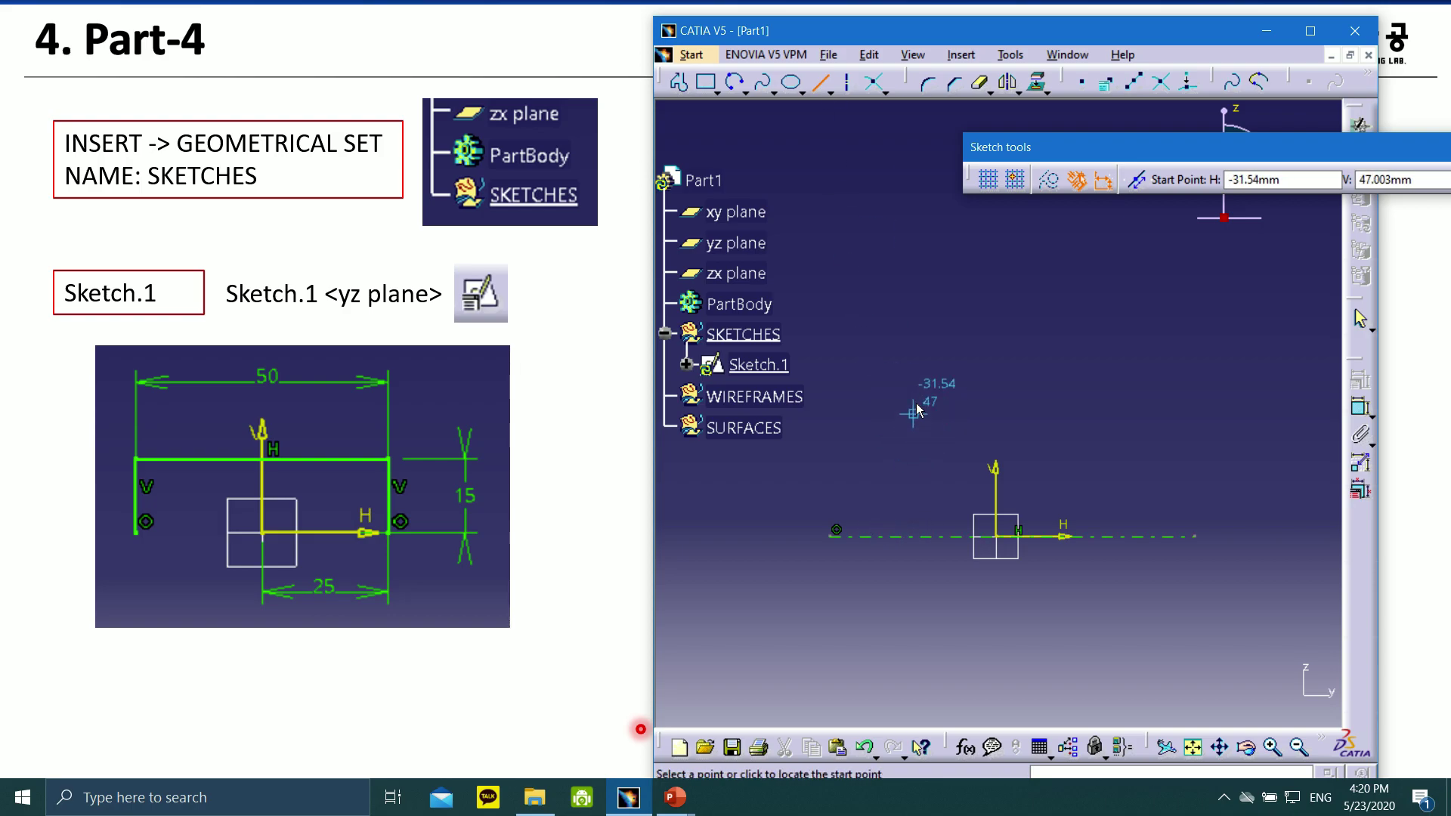
{"action": "left_click", "coordinate": [872, 536]}
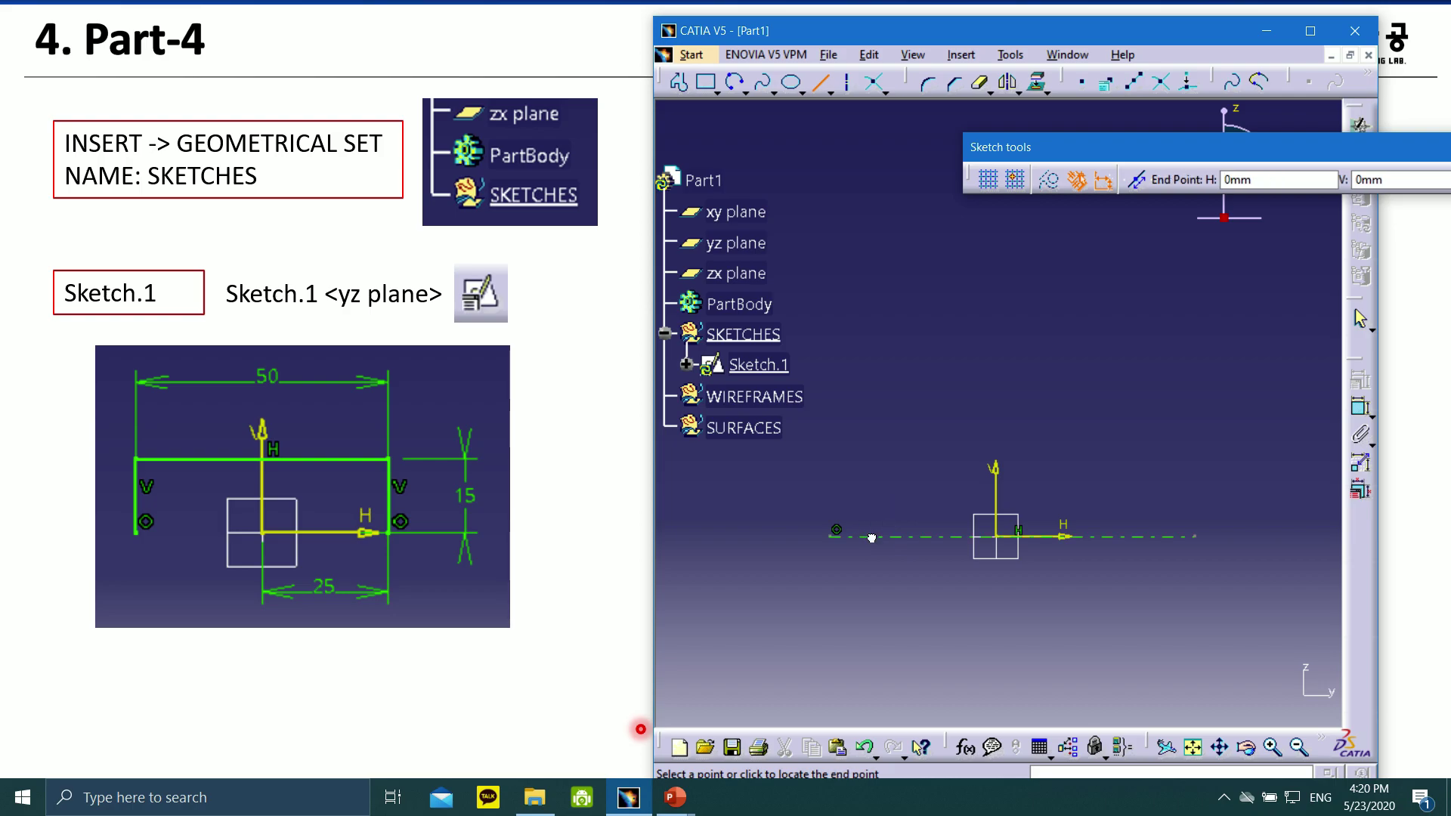
{"action": "left_click", "coordinate": [871, 423]}
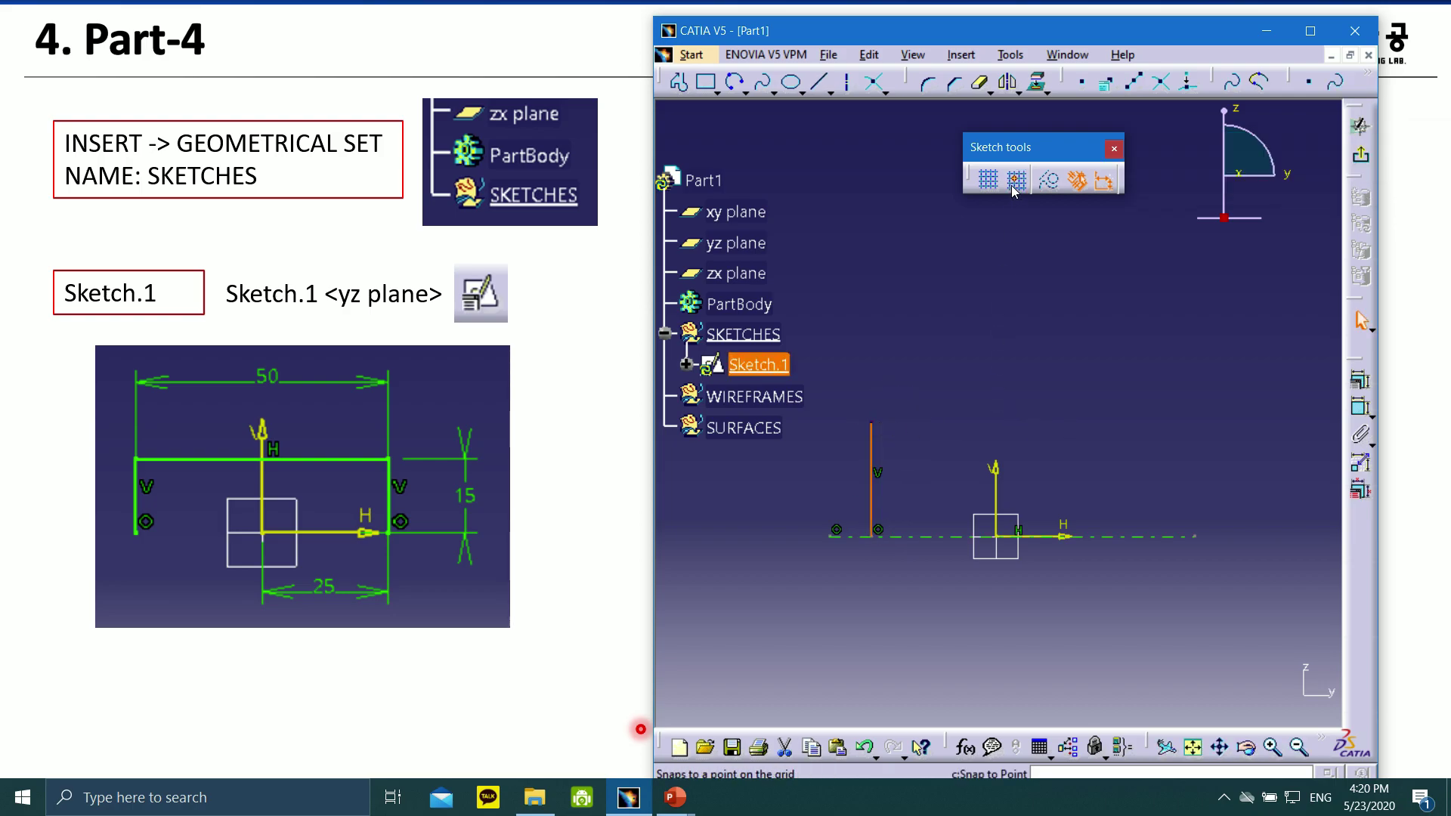
{"action": "left_click", "coordinate": [871, 423]}
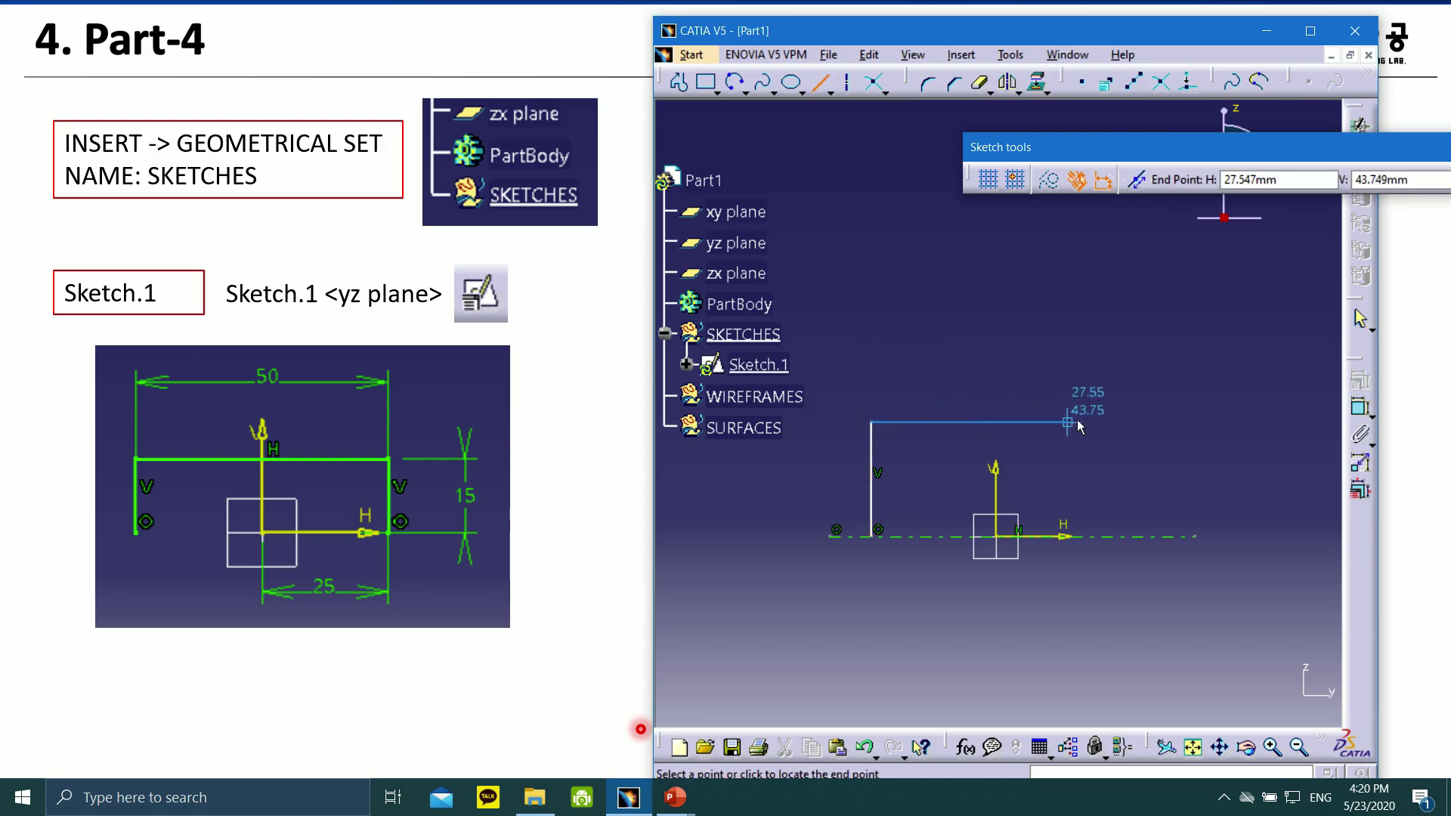
{"action": "left_click", "coordinate": [1136, 422]}
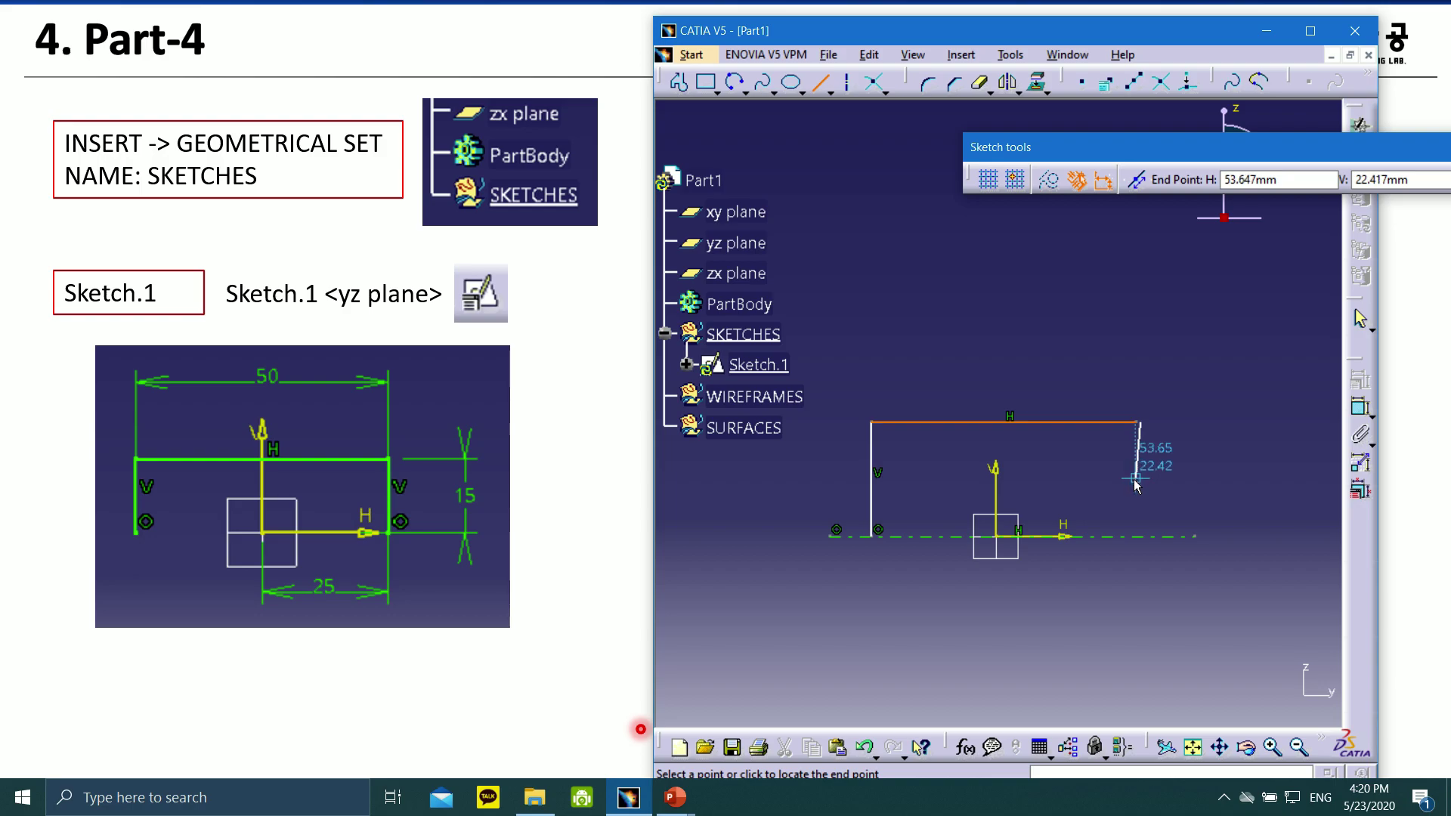
{"action": "key", "text": "Escape"}
- Close the right side of the profile with a vertical line from the horizontal line's free end down to the axis
{"action": "left_click", "coordinate": [820, 82]}
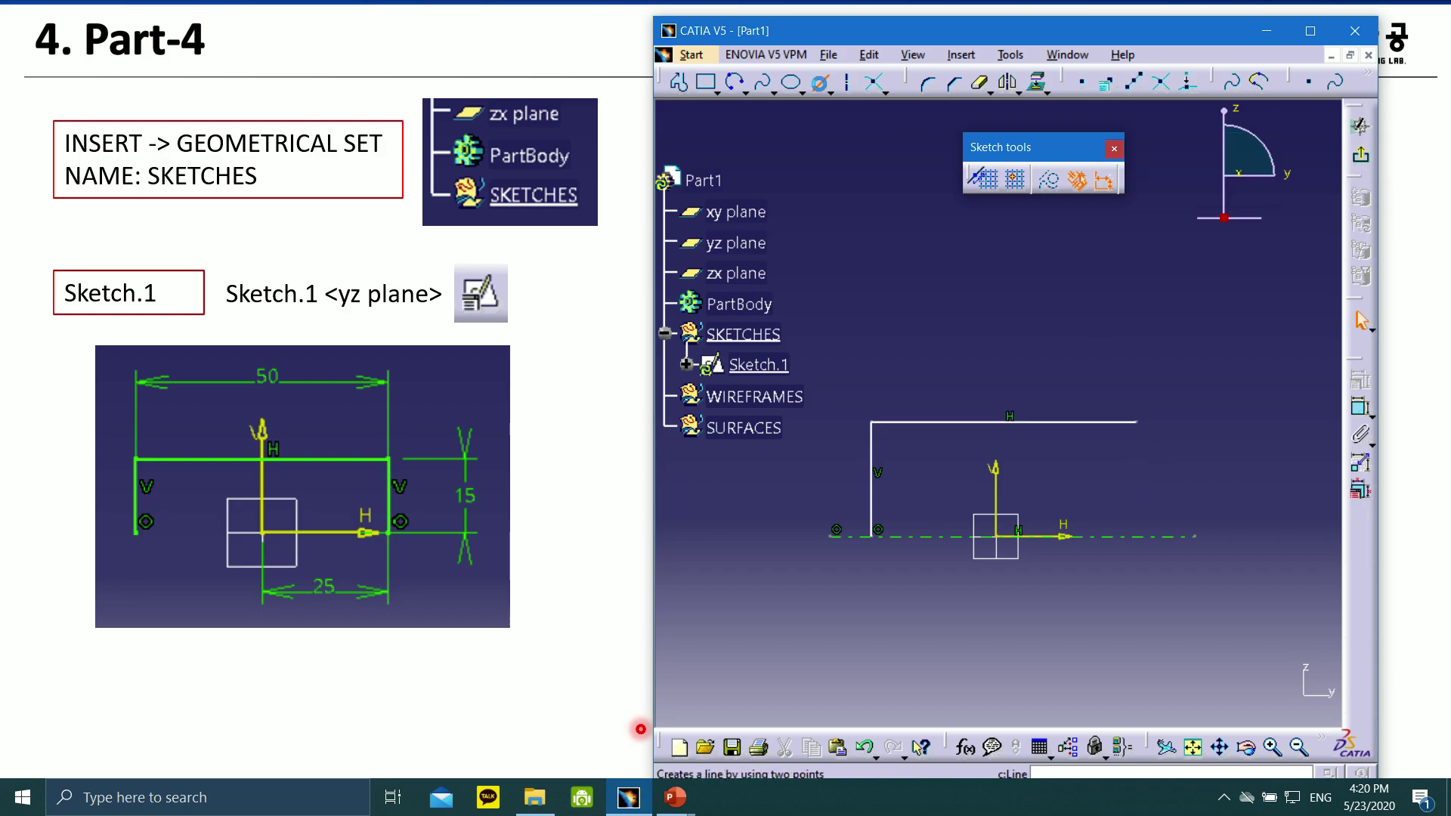
{"action": "left_click", "coordinate": [1136, 423]}
{"action": "left_click", "coordinate": [1136, 537]}
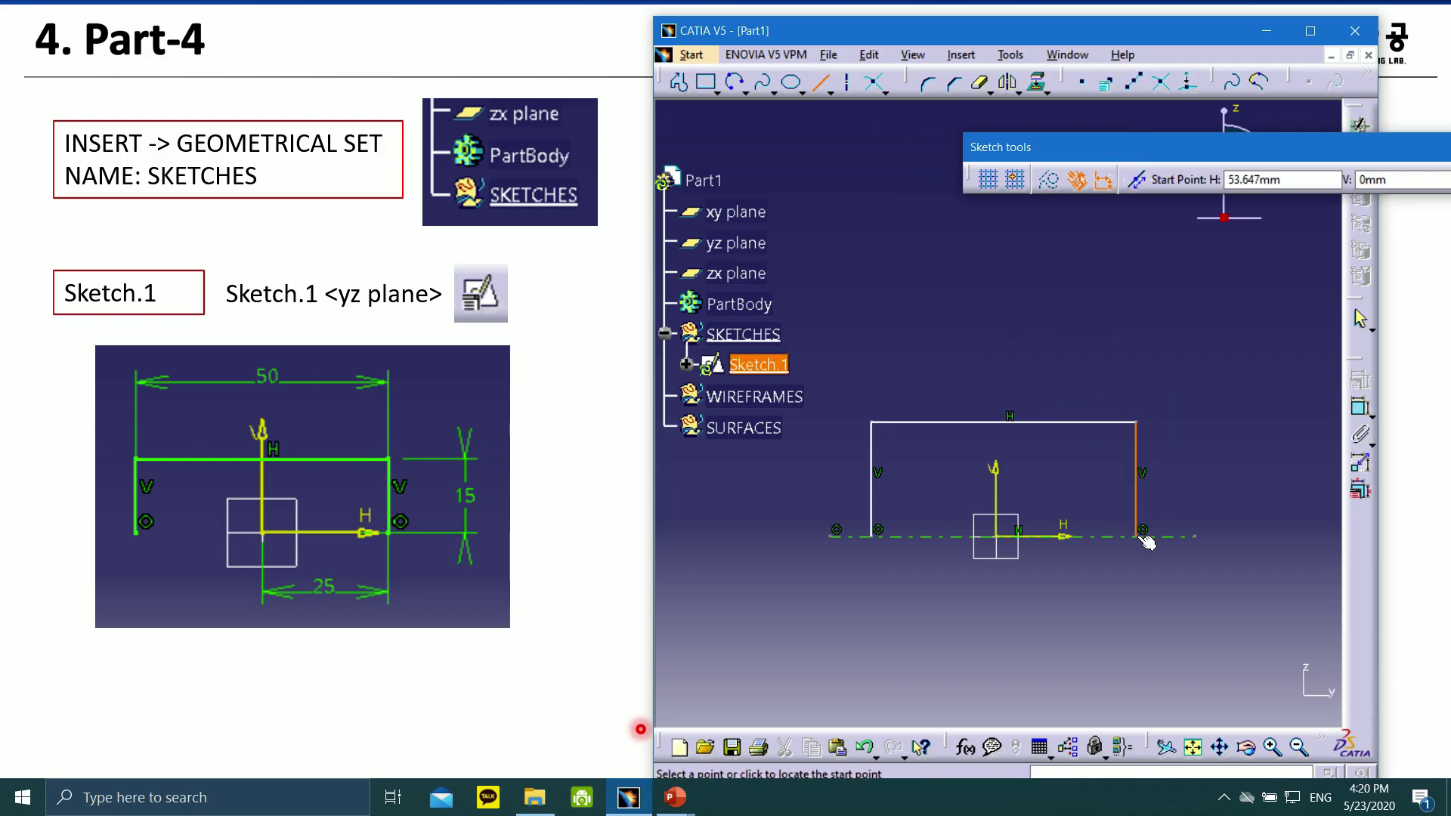
{"action": "left_click", "coordinate": [1200, 424]}
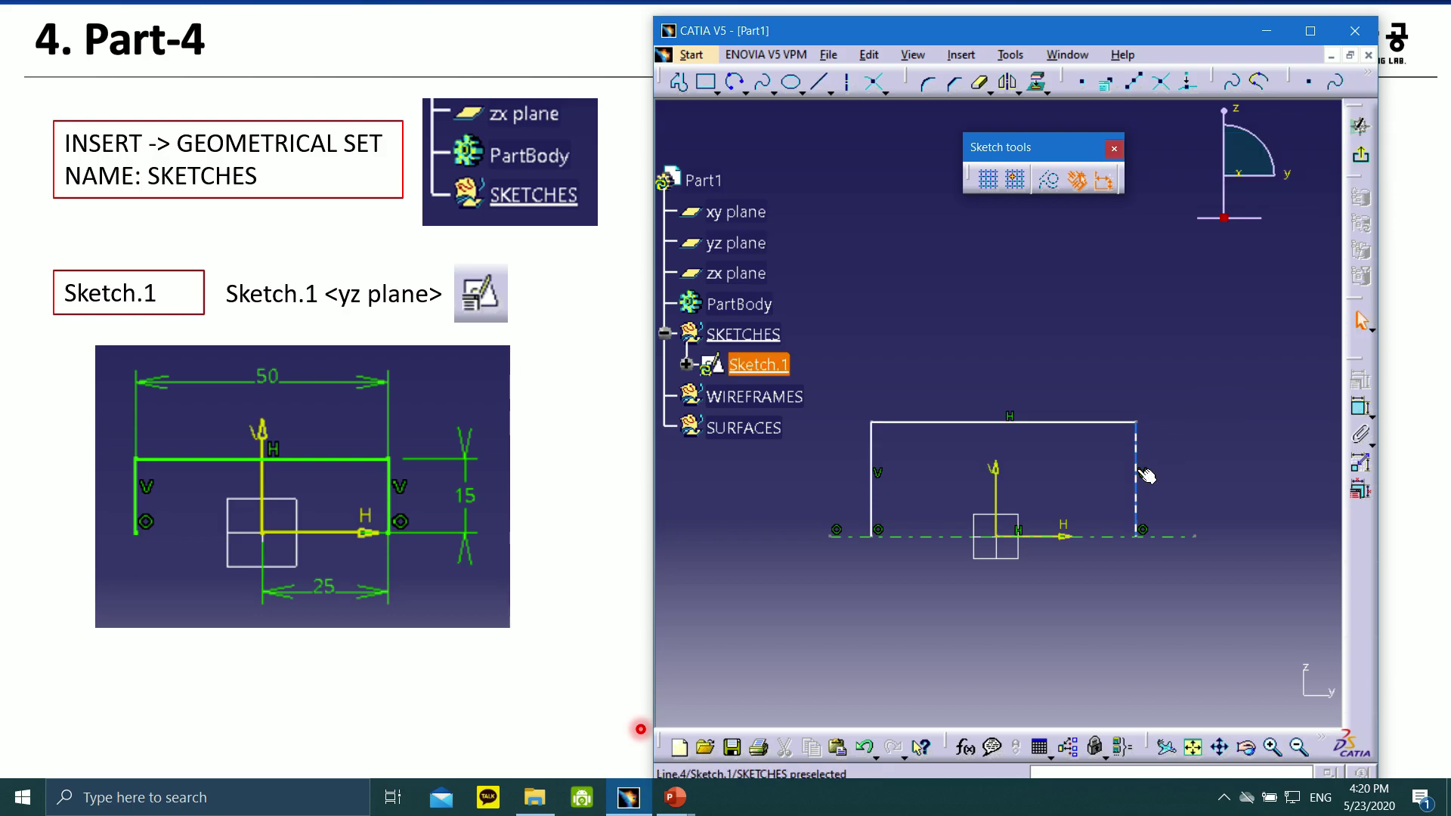
- Pull the profile's right side inward and dimension the upper horizontal line's length as 50 mm
{"action": "mouse_move", "coordinate": [1140, 476]}
{"action": "left_mouse_down"}
{"action": "mouse_move", "coordinate": [937, 477]}
{"action": "mouse_move", "coordinate": [1030, 412]}
{"action": "mouse_move", "coordinate": [945, 370]}
{"action": "mouse_move", "coordinate": [1107, 372]}
{"action": "mouse_move", "coordinate": [1098, 457]}
{"action": "left_mouse_up"}
{"action": "left_click", "coordinate": [1360, 408]}
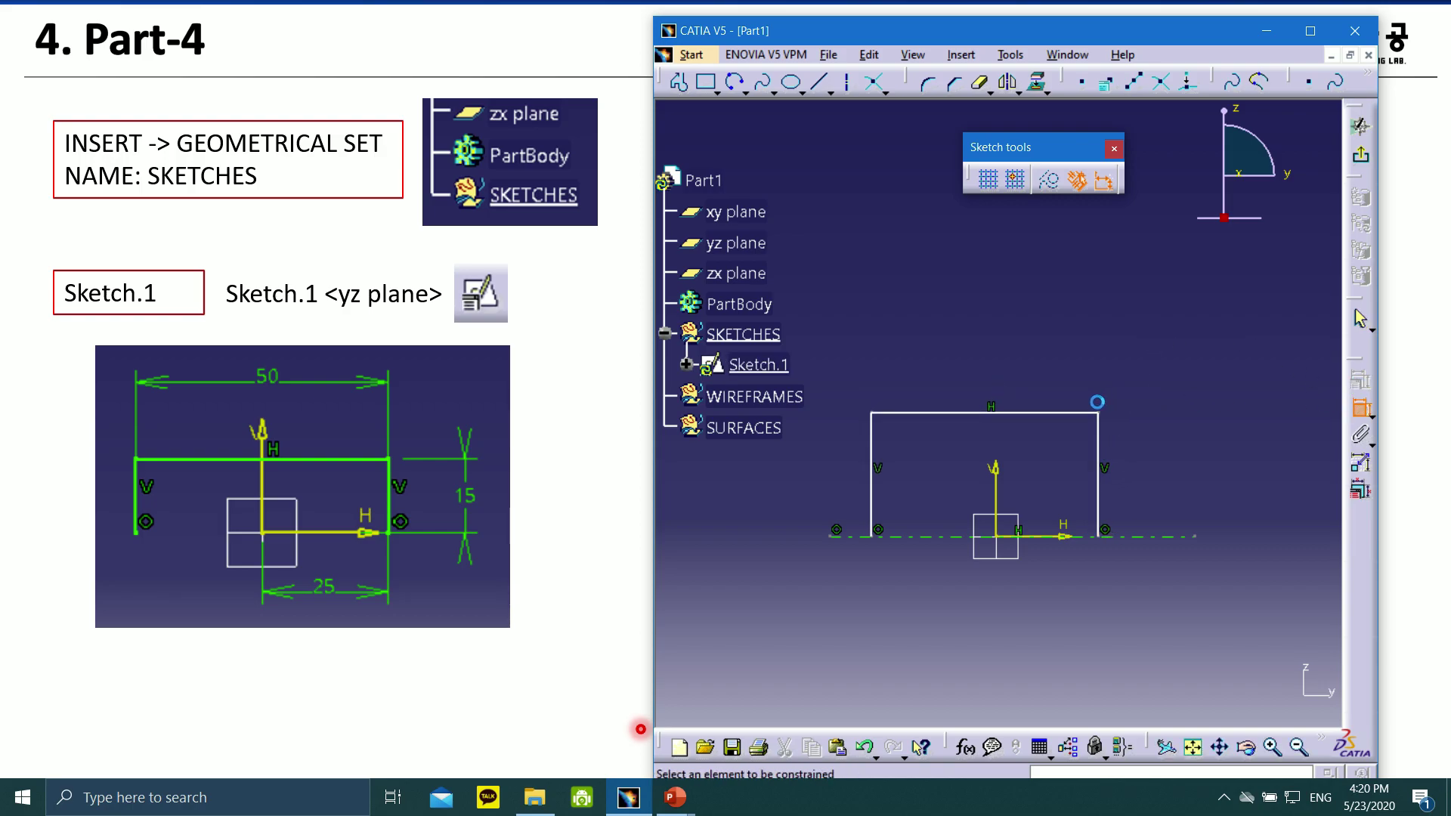
{"action": "left_click", "coordinate": [1069, 412]}
{"action": "double_click", "coordinate": [1034, 378]}
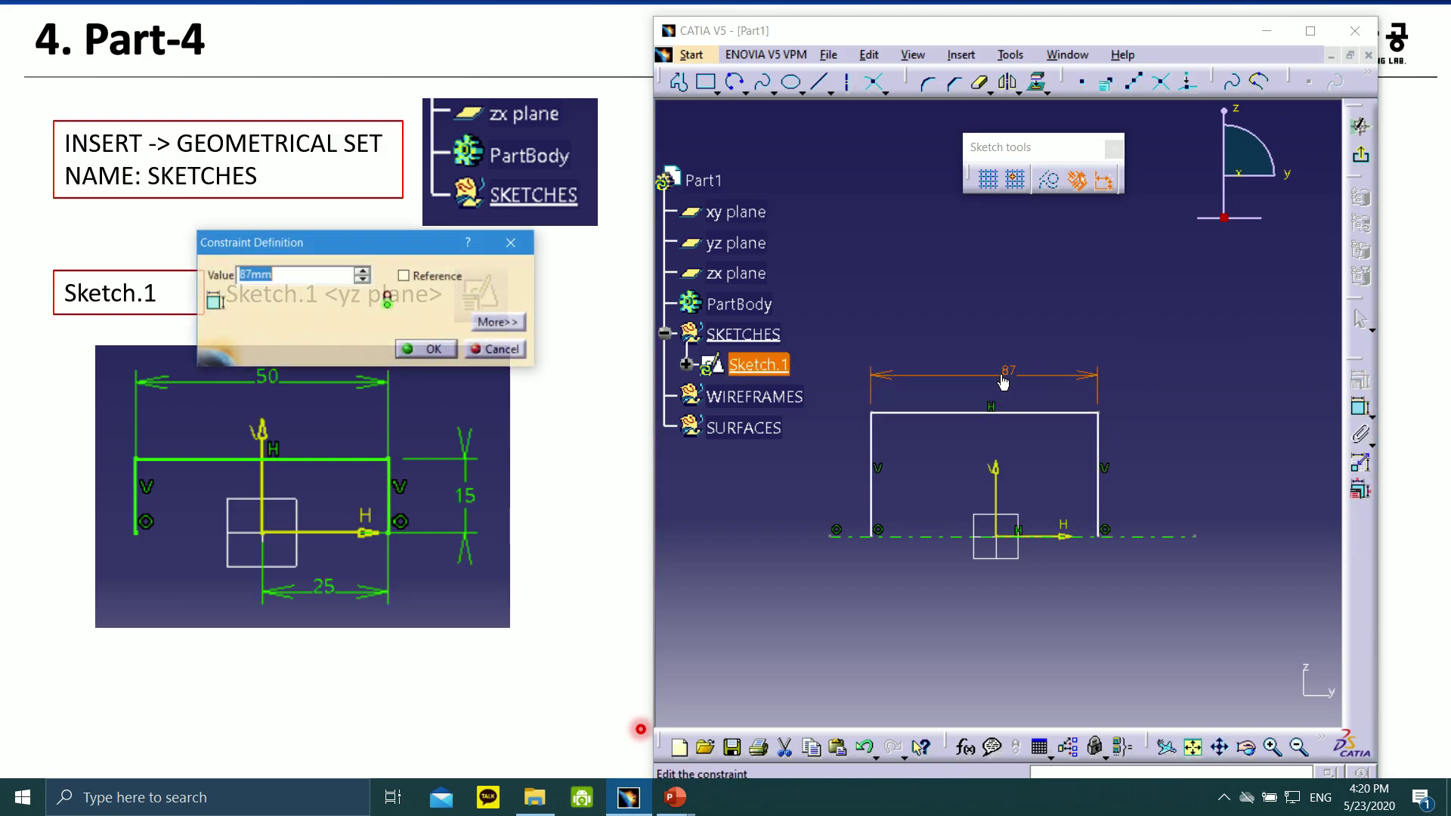
{"action": "type", "text": "50"}
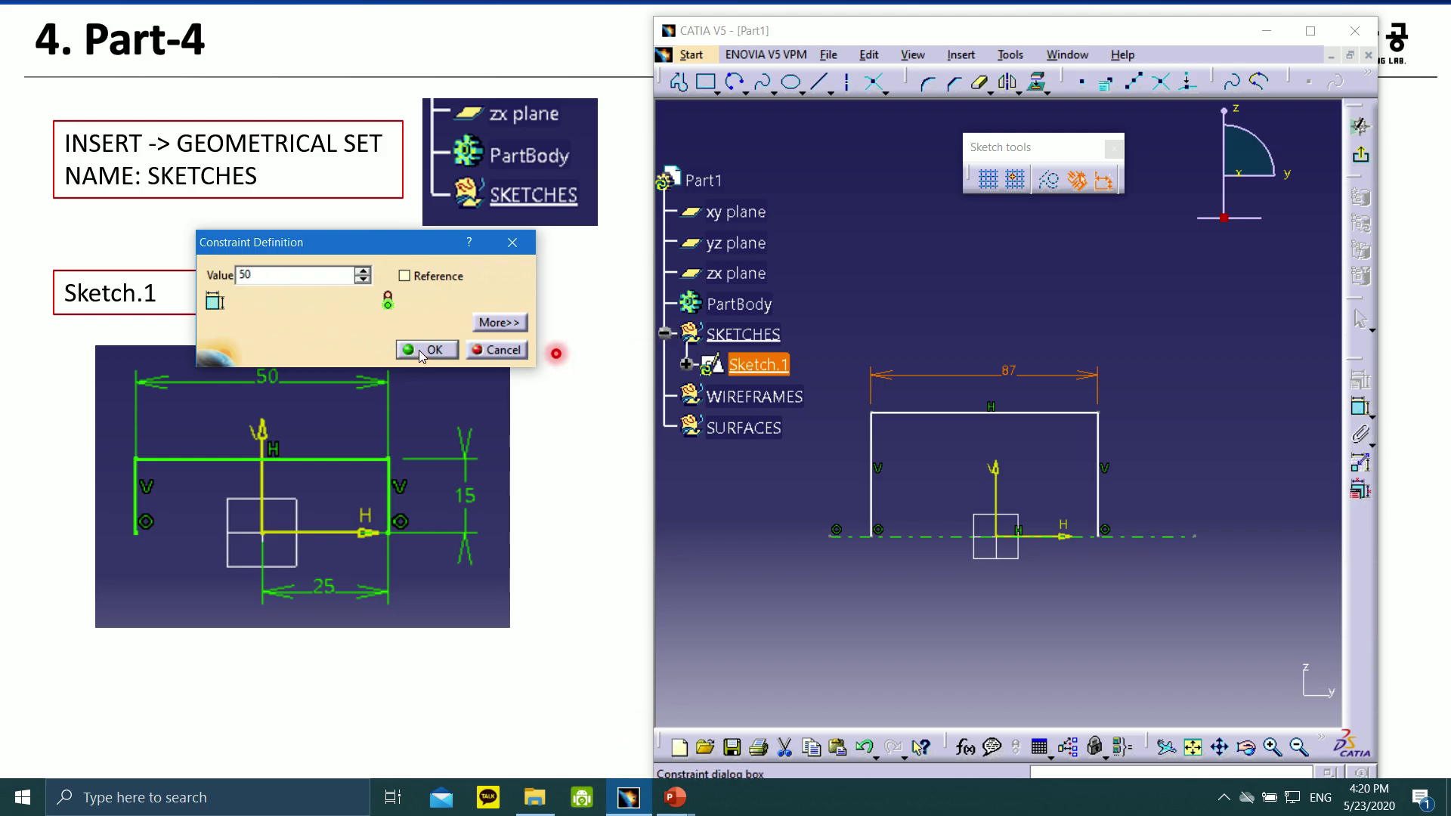
{"action": "left_click", "coordinate": [426, 350]}
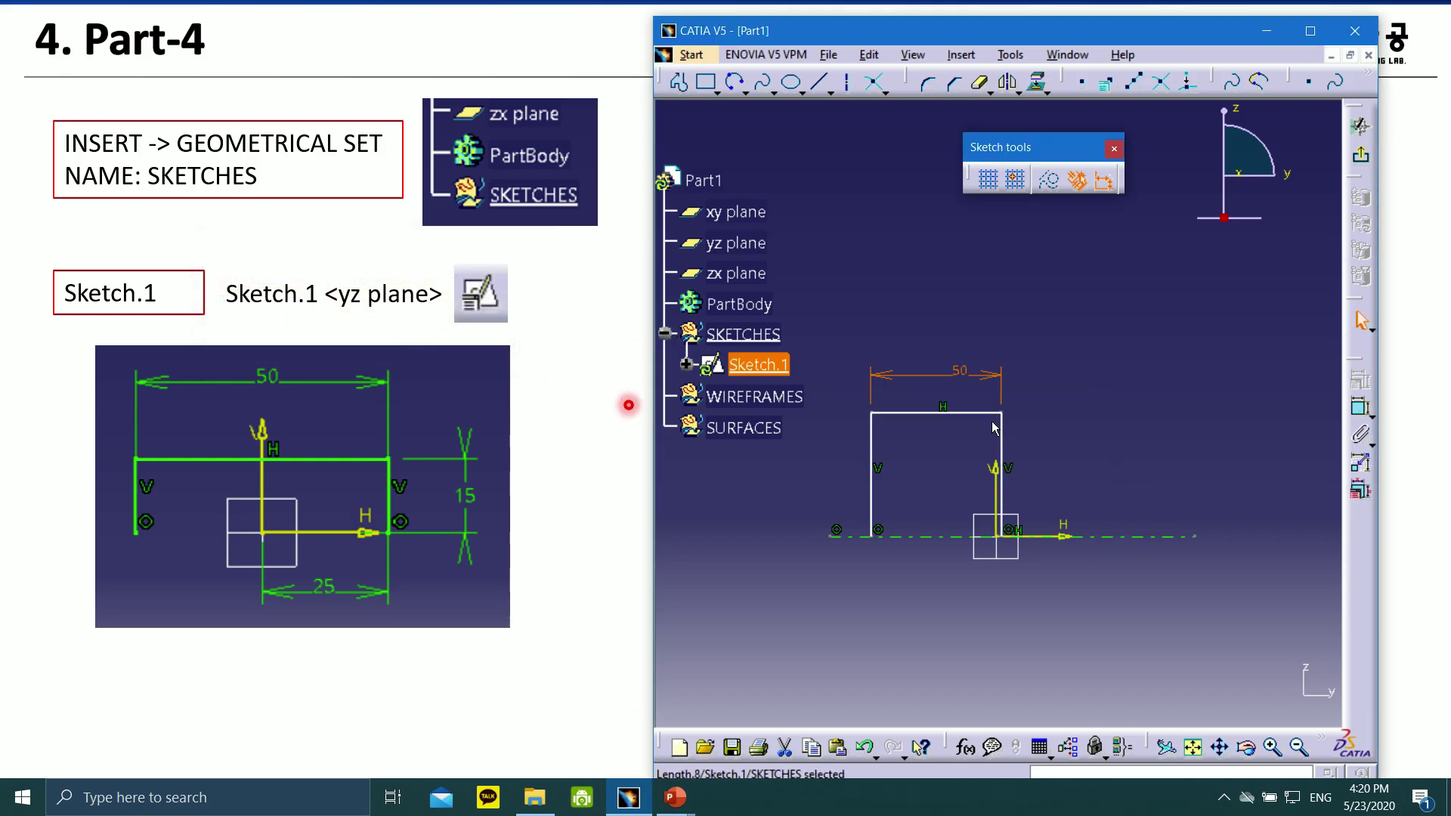
- Shift the profile around the origin and dimension its right side at 25 mm from the vertical axis
{"action": "left_click_drag", "start_coordinate": [1005, 435], "coordinate": [1057, 441]}
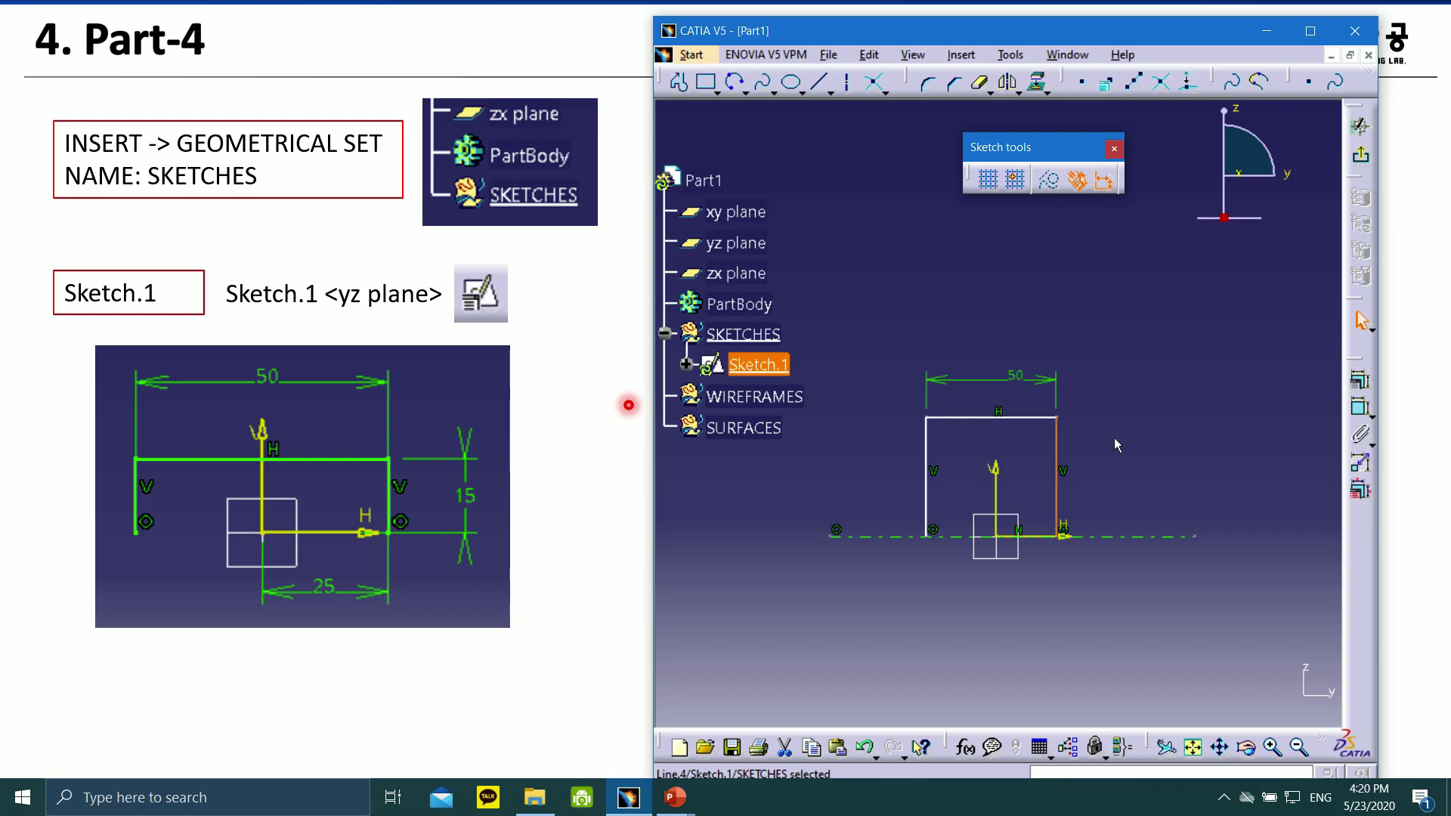
{"action": "left_click", "coordinate": [1361, 408]}
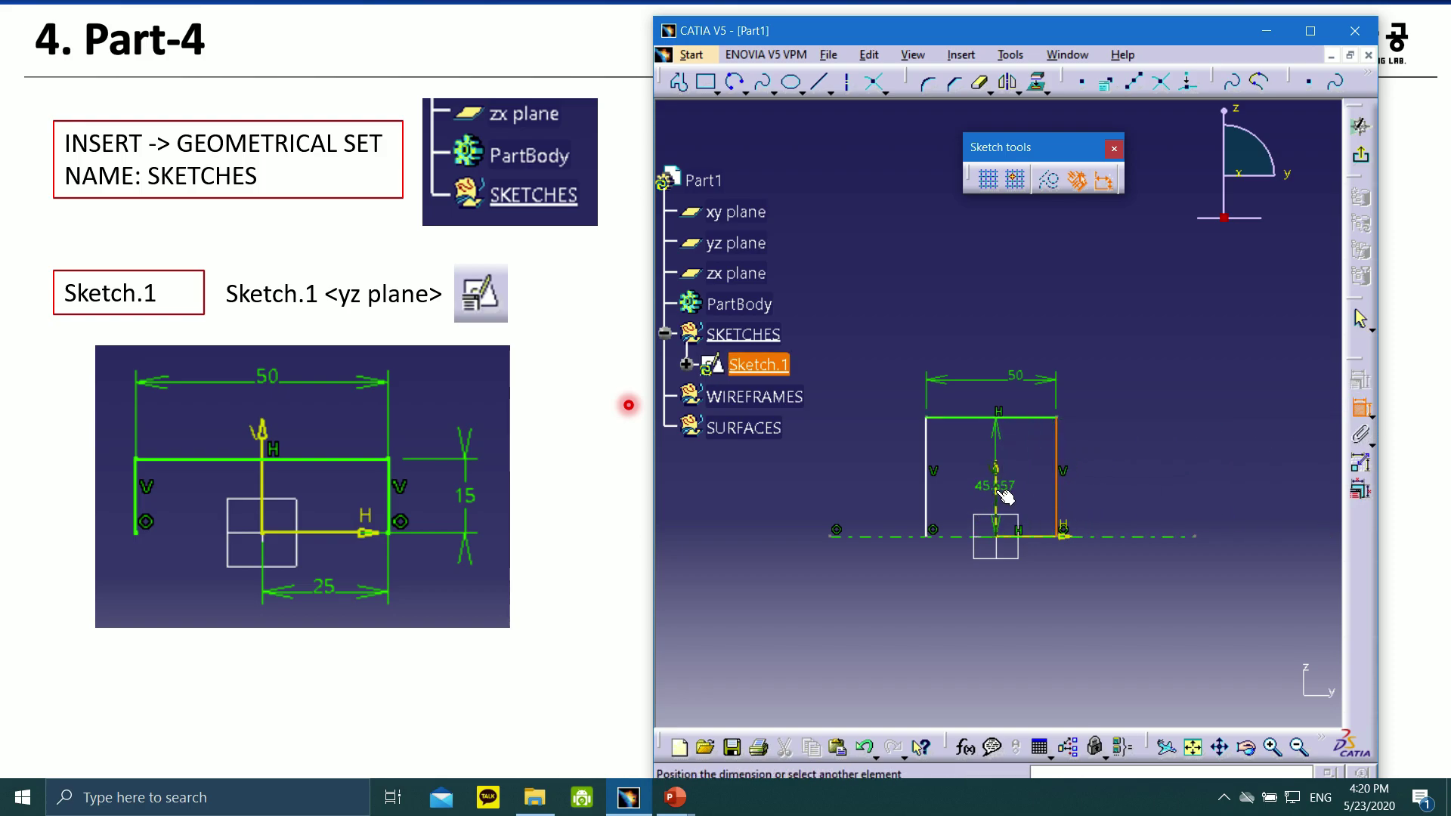
{"action": "left_click", "coordinate": [997, 495]}
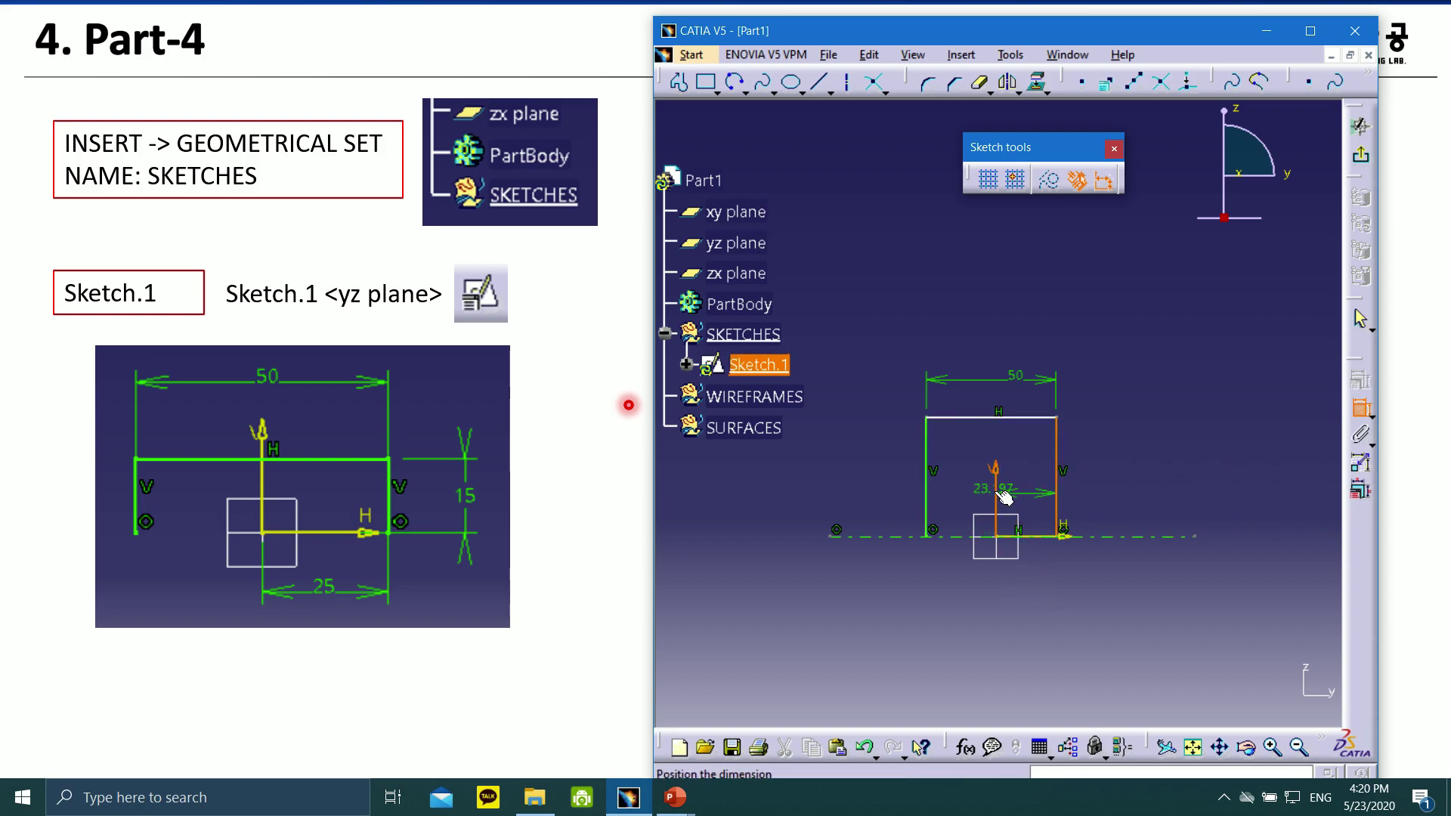
{"action": "left_click", "coordinate": [1037, 604]}
{"action": "double_click", "coordinate": [1025, 601]}
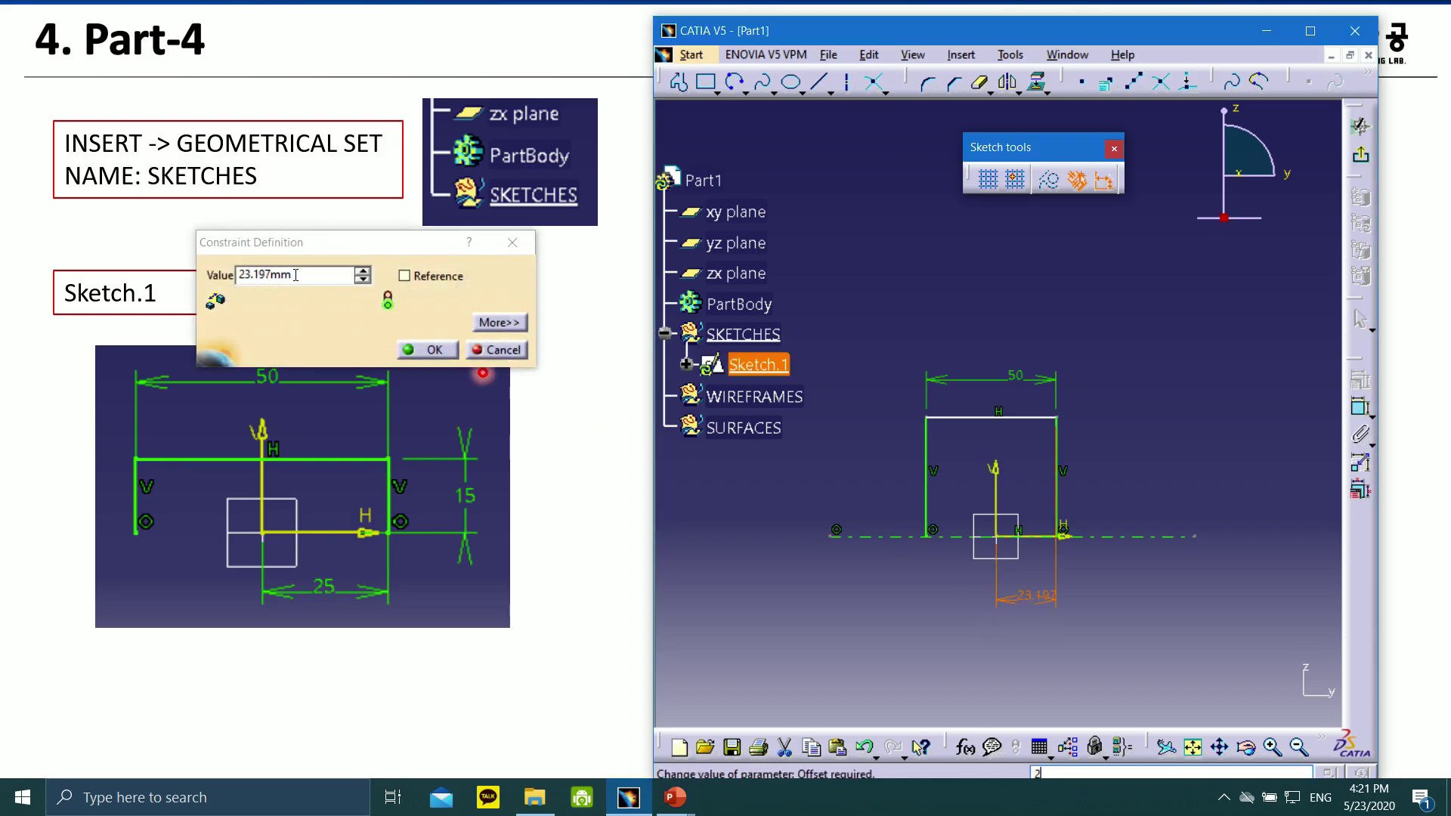
{"action": "left_click_drag", "start_coordinate": [297, 275], "coordinate": [214, 277]}
{"action": "type", "text": "25"}
{"action": "left_click", "coordinate": [404, 346]}
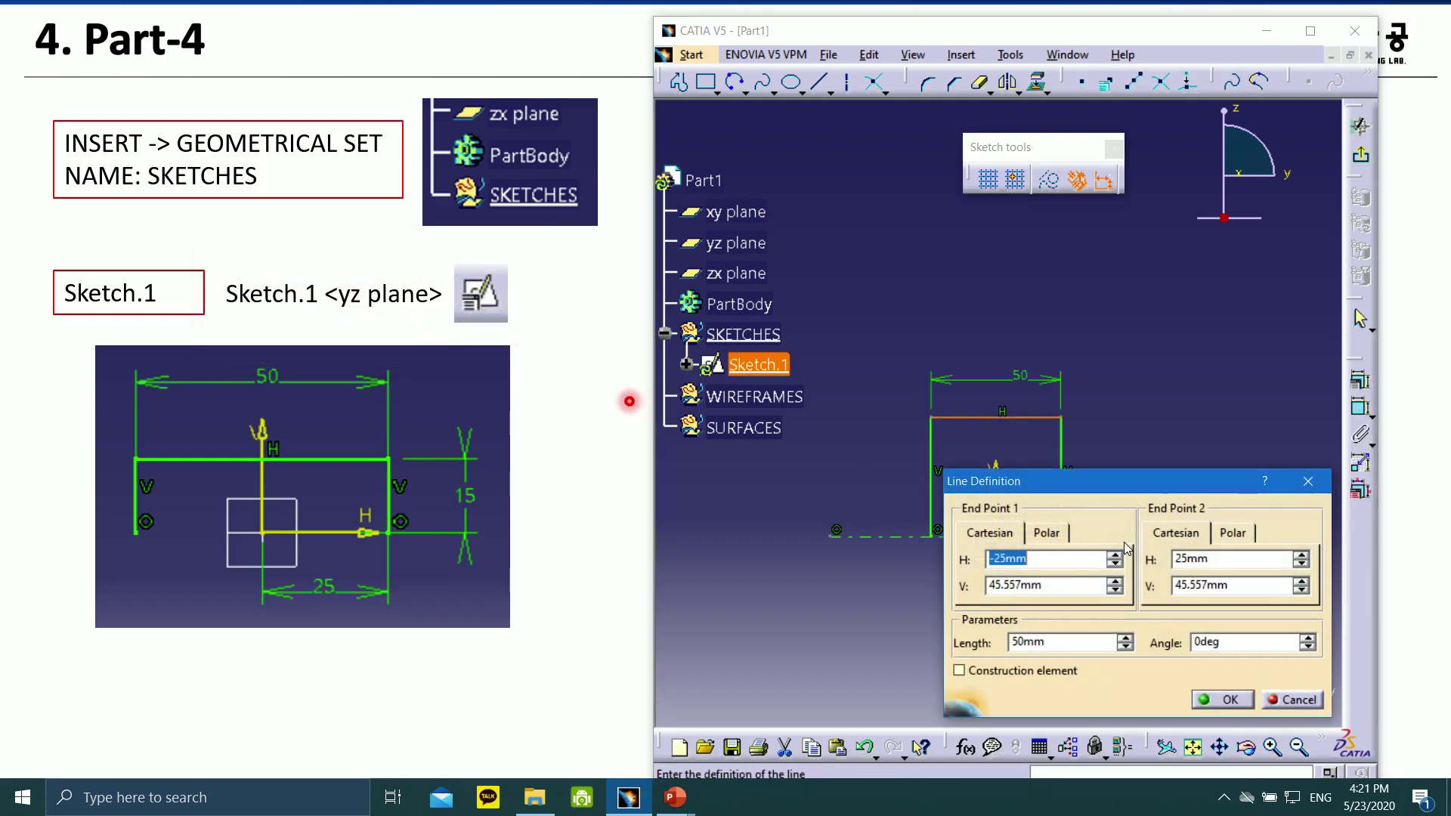
{"action": "left_click", "coordinate": [1295, 701]}
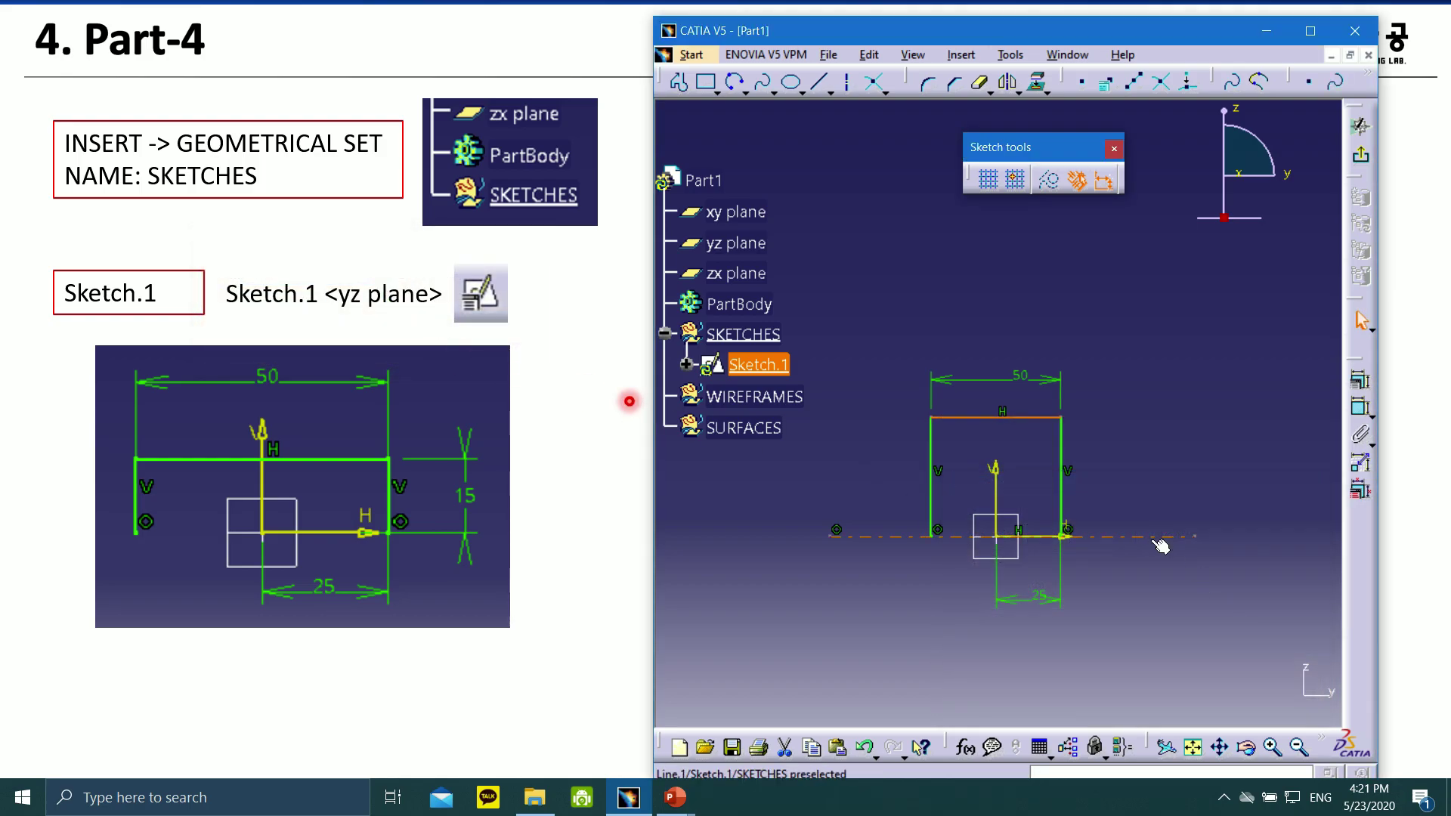
- Dimension the distance between the upper horizontal line and the axis line as 15 mm
{"action": "left_click", "coordinate": [1360, 407]}
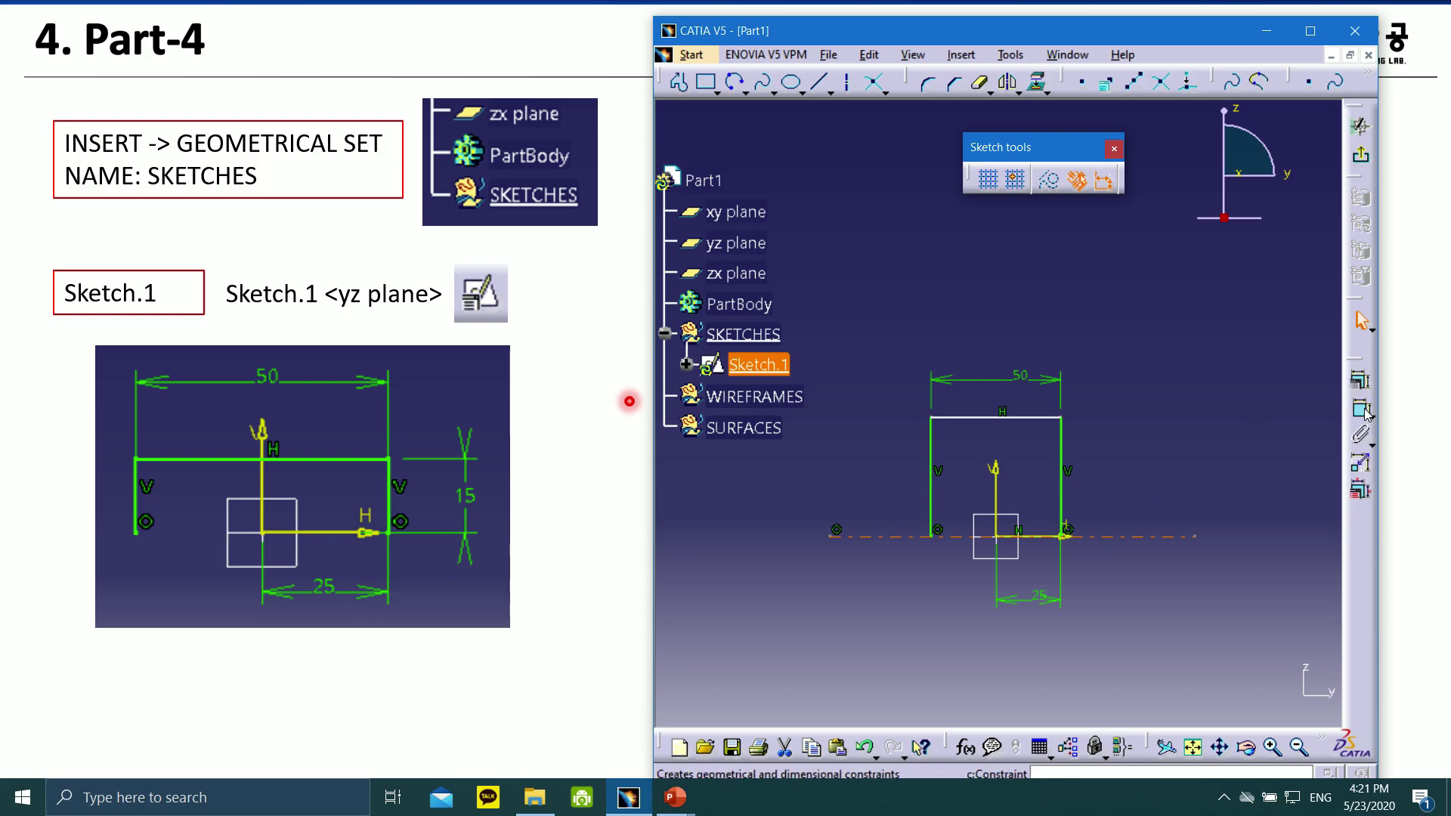
{"action": "left_click", "coordinate": [1050, 417]}
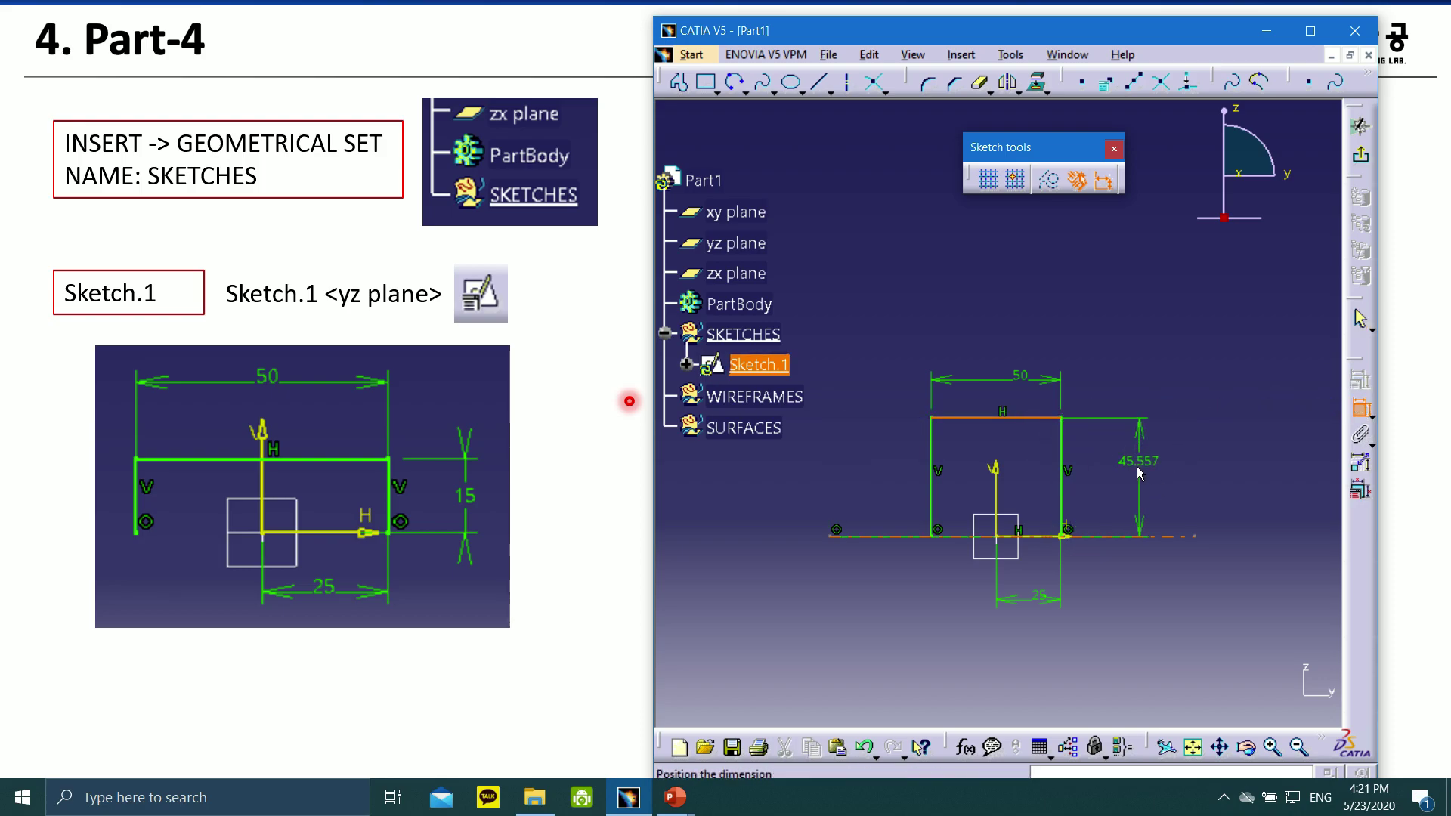
{"action": "left_click", "coordinate": [1128, 467]}
{"action": "double_click", "coordinate": [1127, 467]}
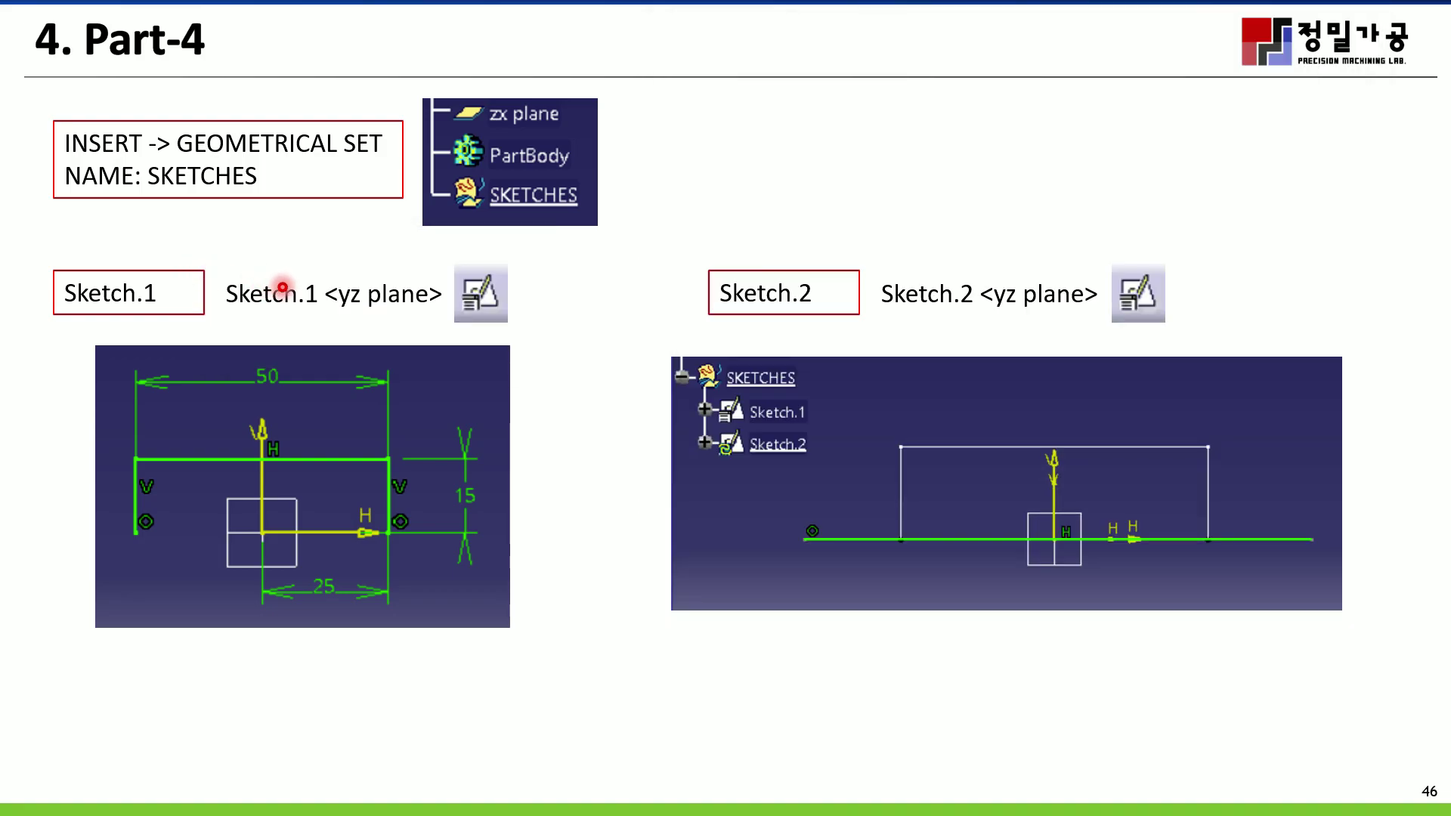
{"action": "key", "text": "super"}
{"action": "left_click", "coordinate": [621, 797]}
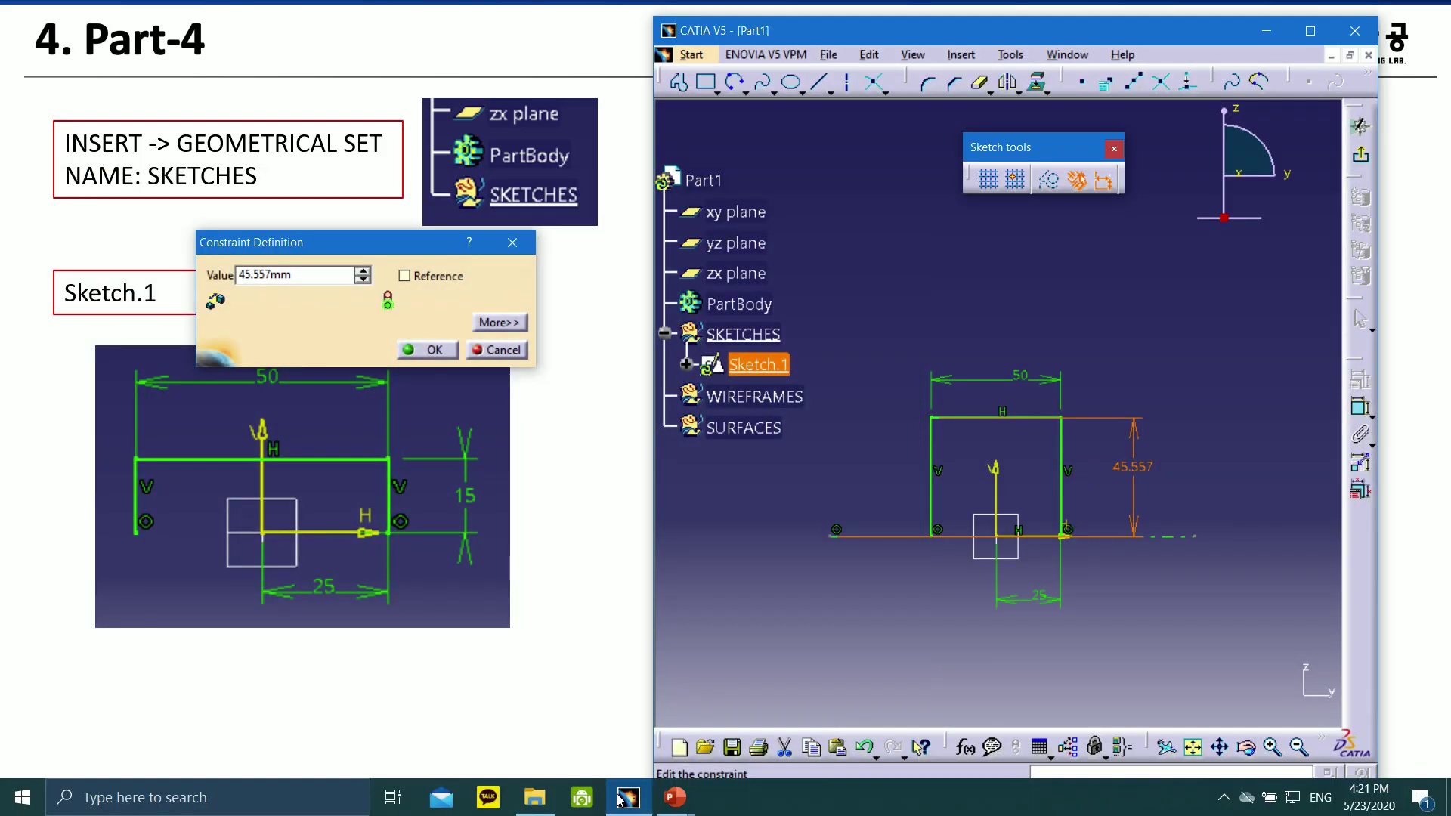
{"action": "double_click", "coordinate": [236, 276]}
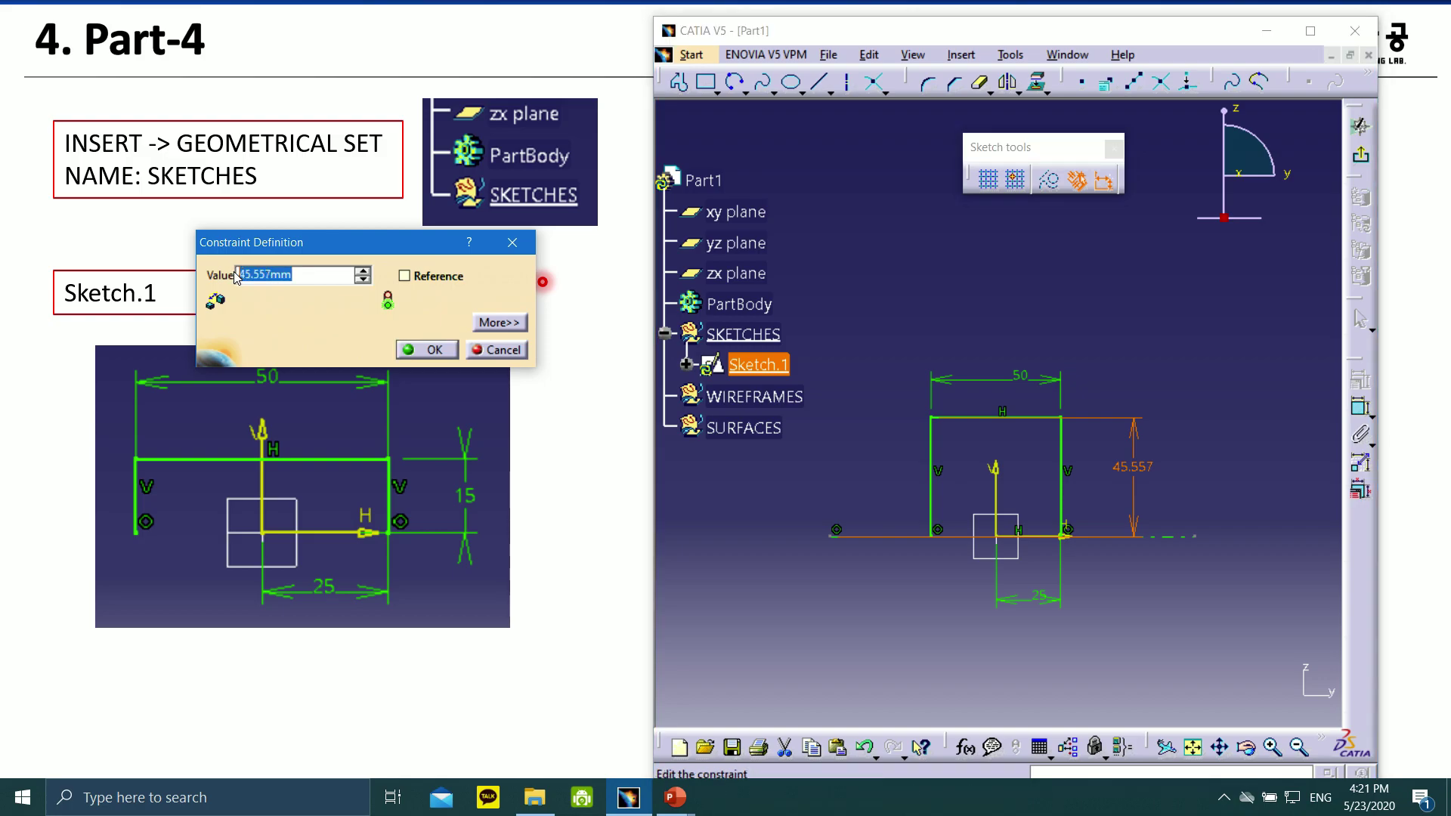
{"action": "type", "text": "15"}
{"action": "left_click", "coordinate": [446, 348]}
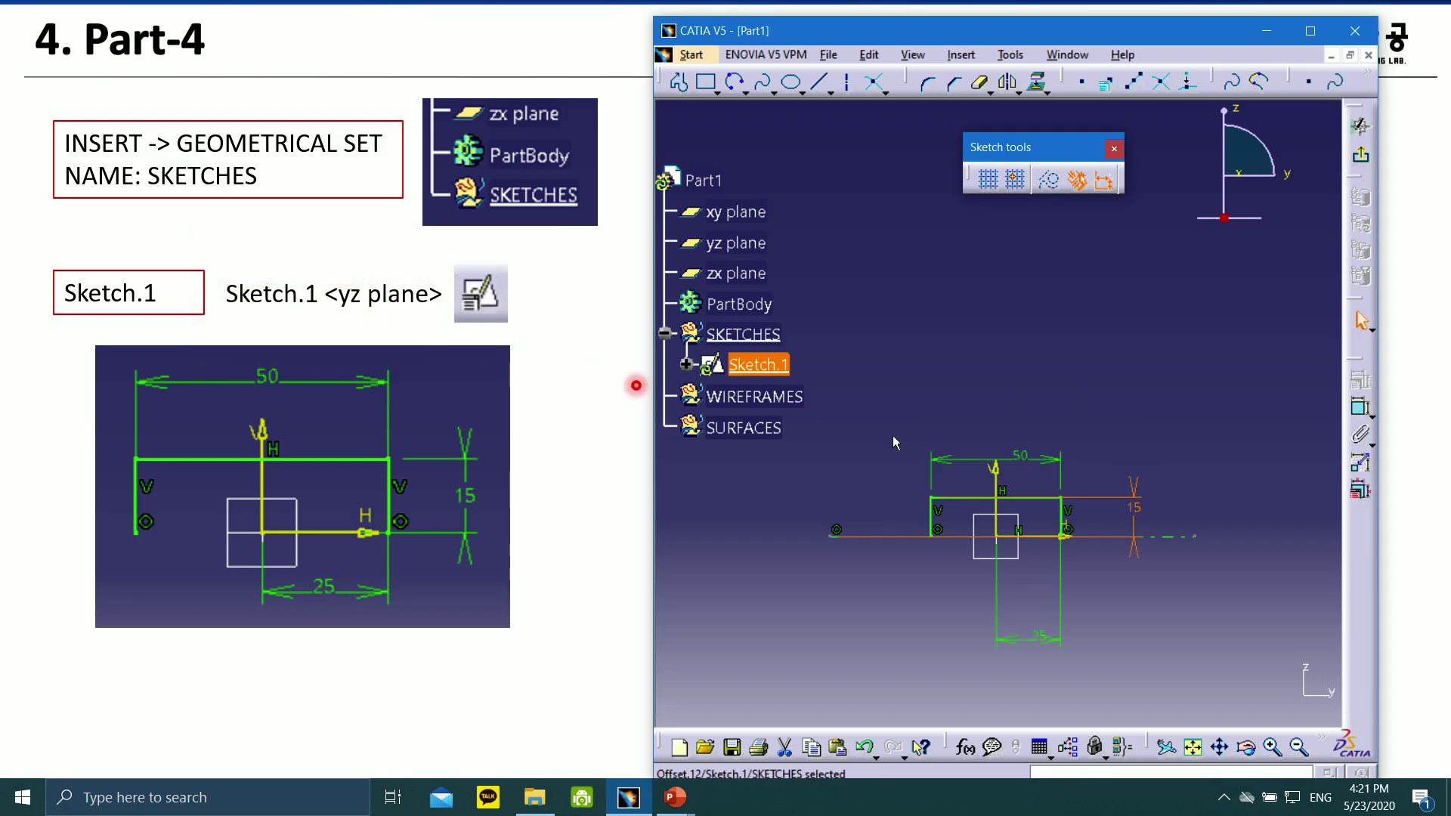
{"action": "left_click", "coordinate": [1118, 611]}
- Move the 25 mm dimension closer beneath the profile and maximize the CATIA window
{"action": "middle_click_drag", "start_coordinate": [1096, 581], "coordinate": [1079, 462]}
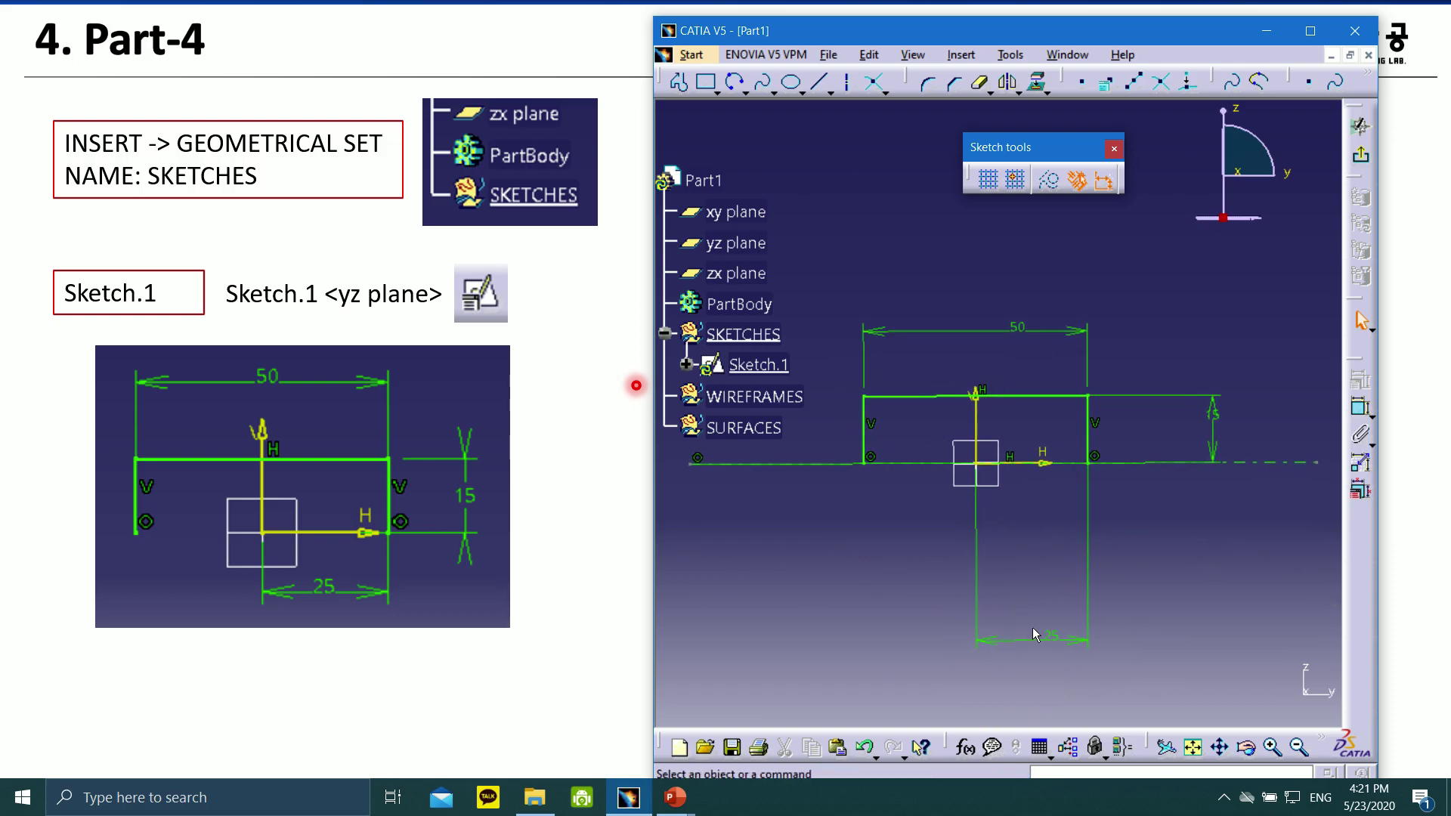
{"action": "mouse_move", "coordinate": [1036, 635]}
{"action": "left_mouse_down"}
{"action": "mouse_move", "coordinate": [1050, 641]}
{"action": "mouse_move", "coordinate": [1027, 521]}
{"action": "mouse_move", "coordinate": [971, 517]}
{"action": "left_mouse_up"}
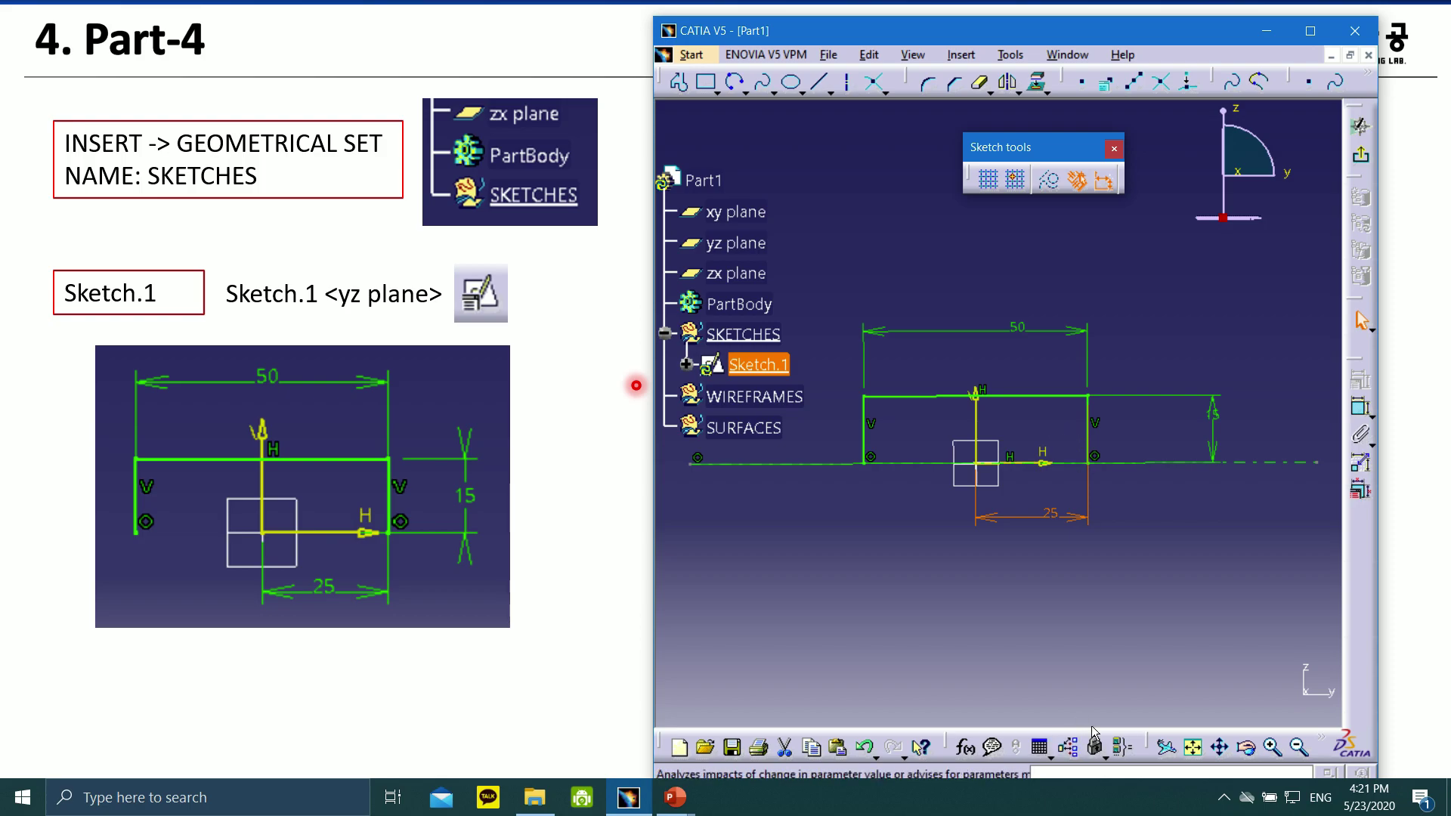
{"action": "left_click", "coordinate": [1310, 30]}
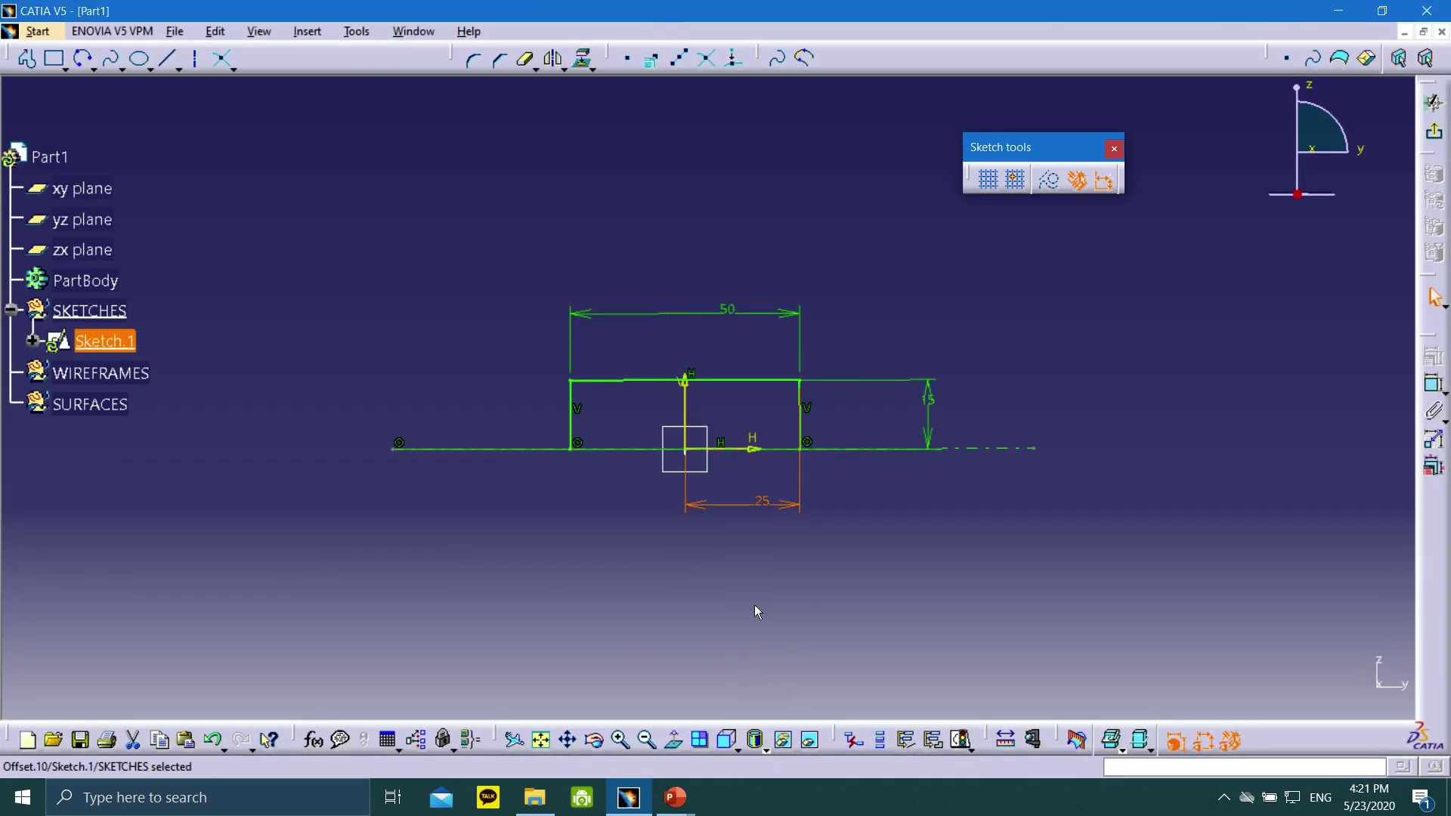
{"action": "left_click", "coordinate": [991, 592]}
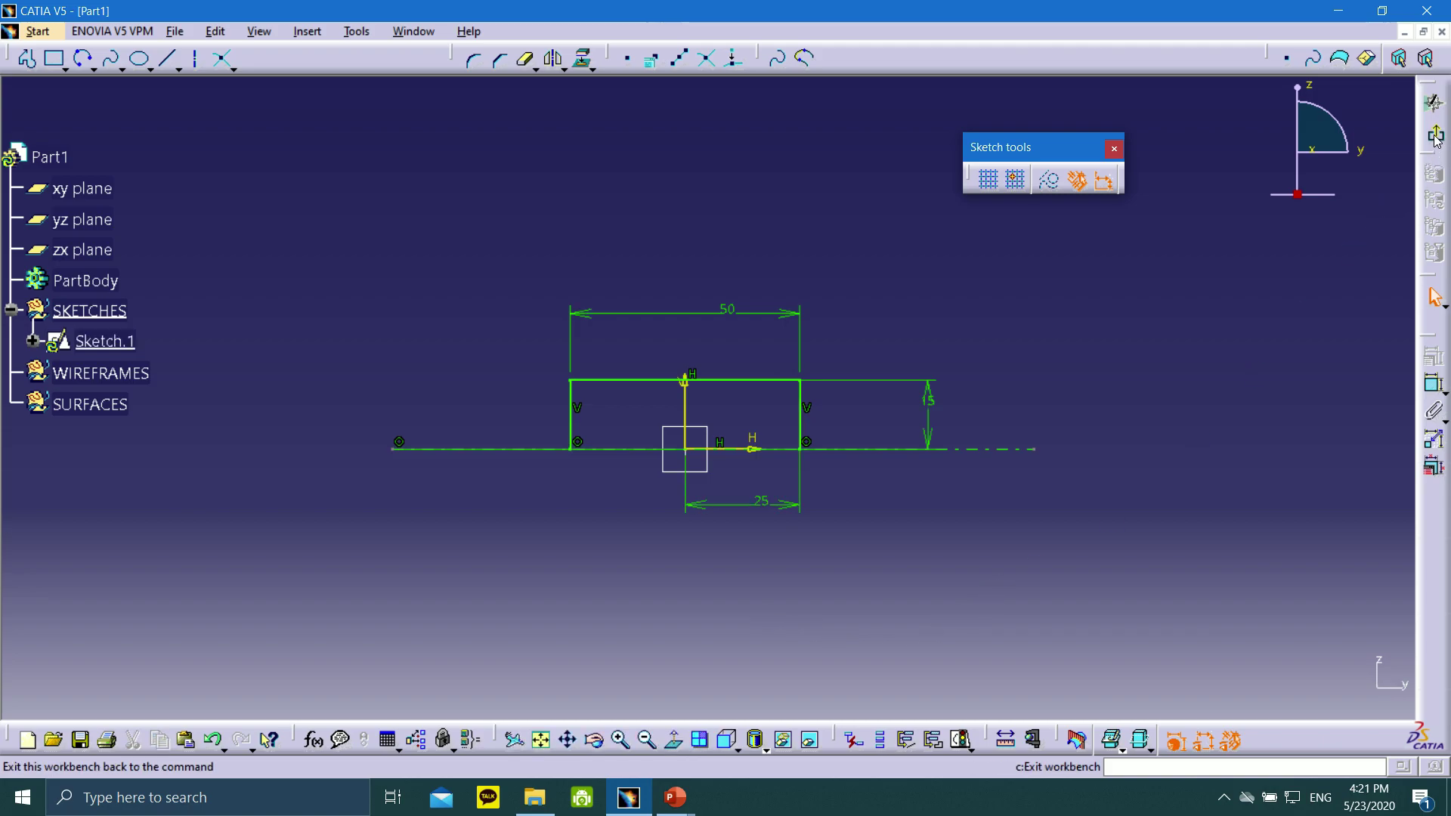
- Exit the finished sketch and create a second positioned sketch on the yz plane with implicit origin and orientation
{"action": "left_click", "coordinate": [1436, 138]}
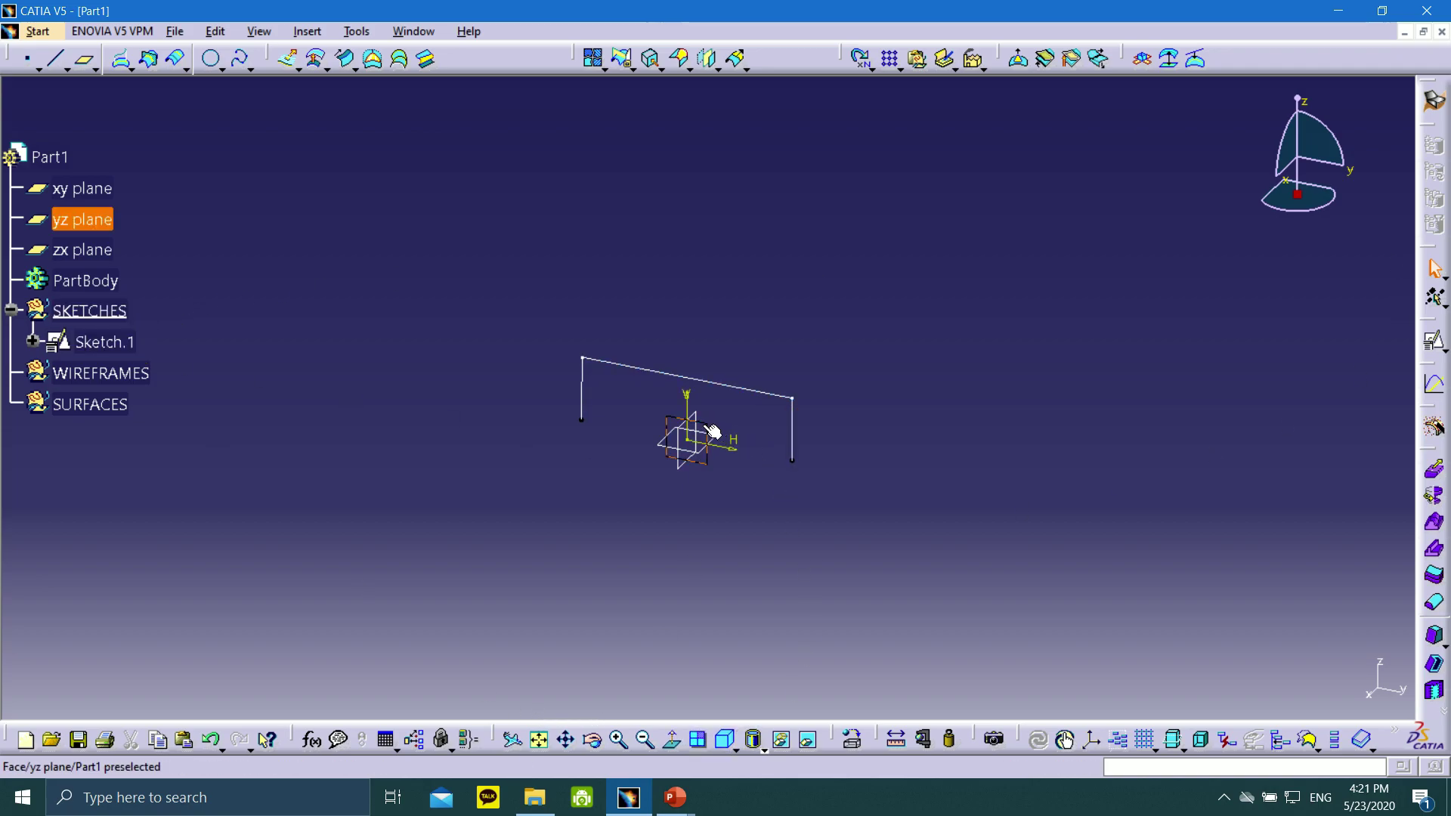
{"action": "left_click", "coordinate": [1436, 341]}
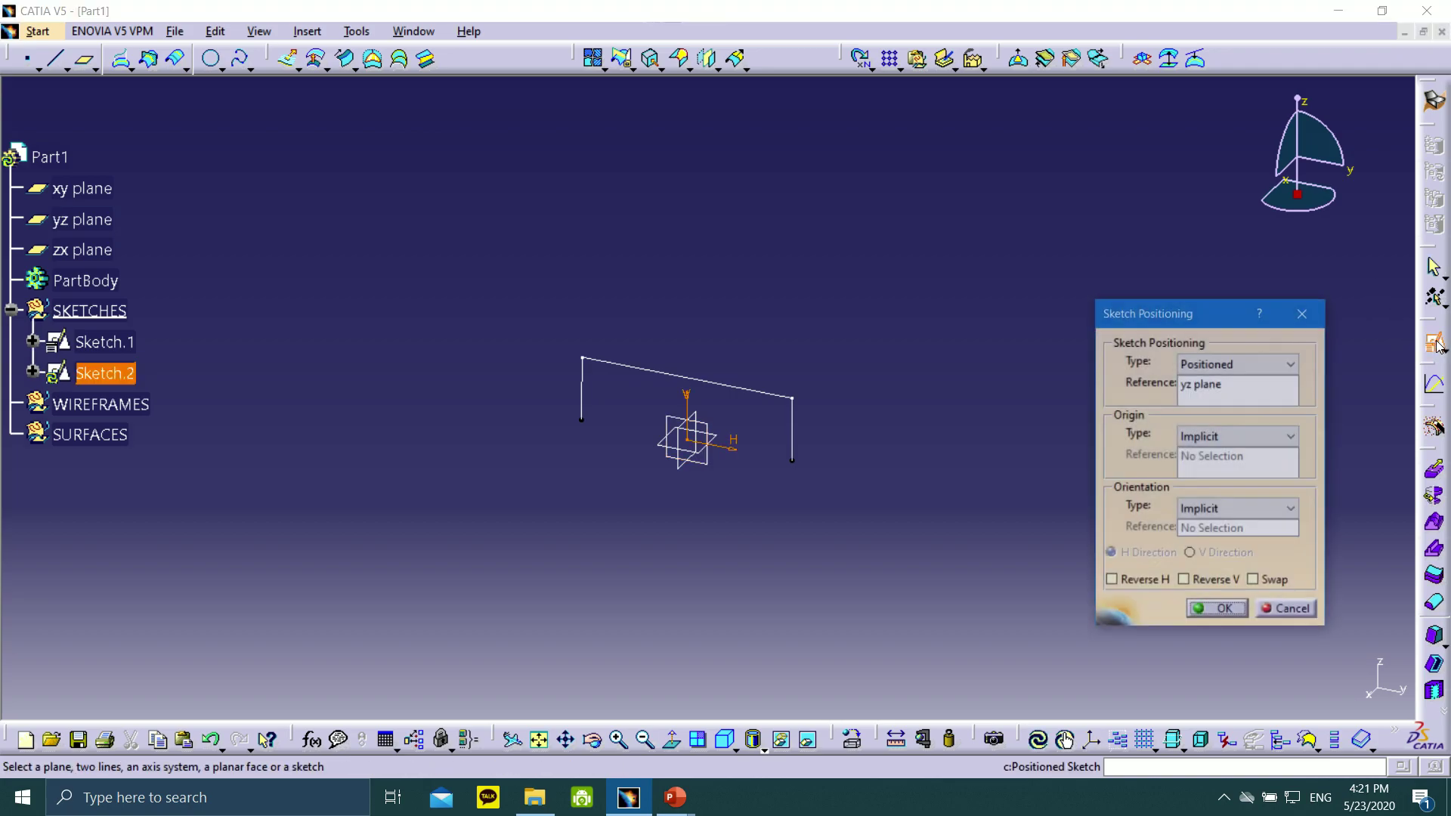
{"action": "left_click", "coordinate": [1220, 610]}
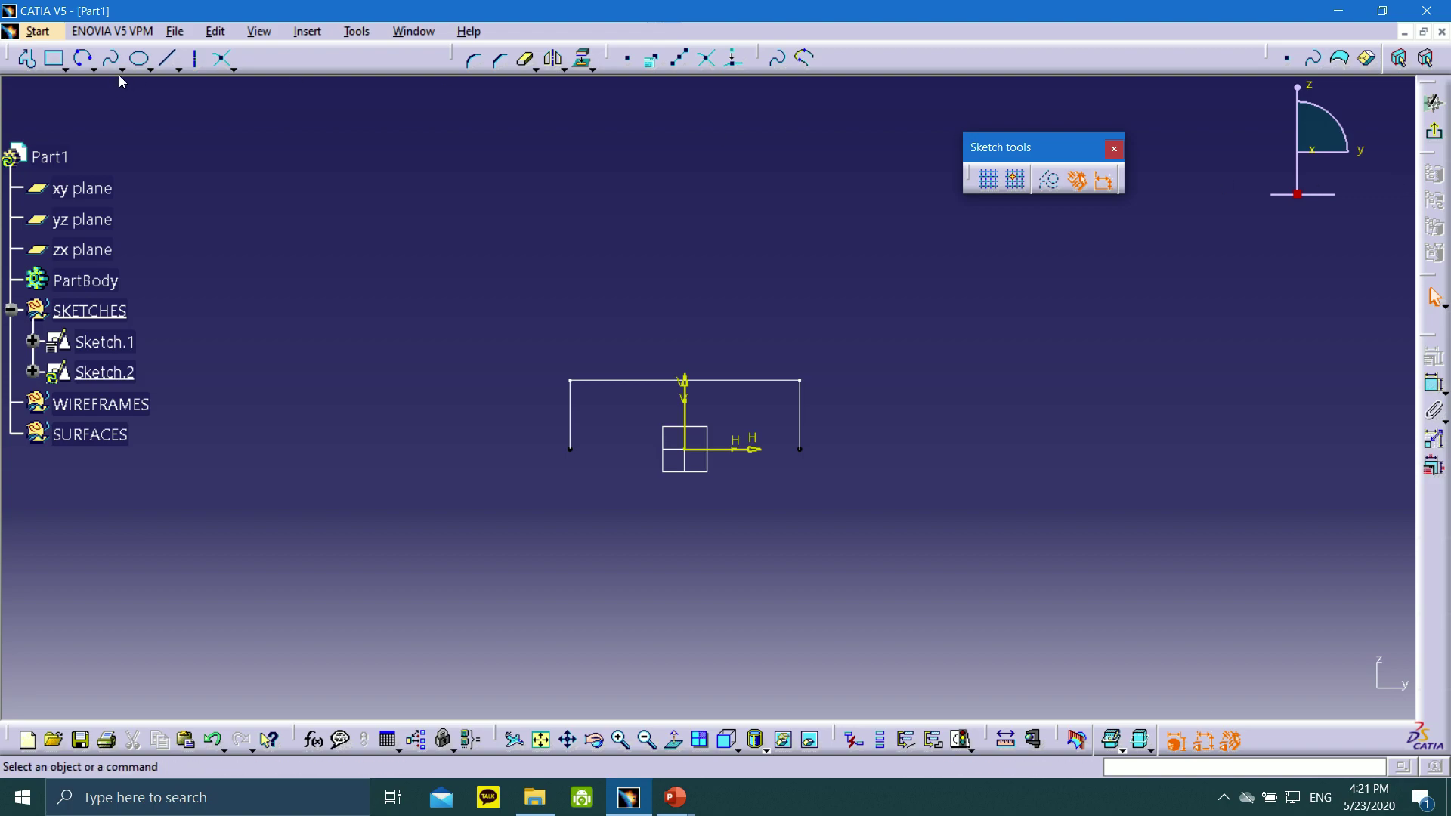
- Draw one line along the horizontal axis extending past both sides of the rectangular profile, and exit the sketch
{"action": "left_click", "coordinate": [167, 58]}
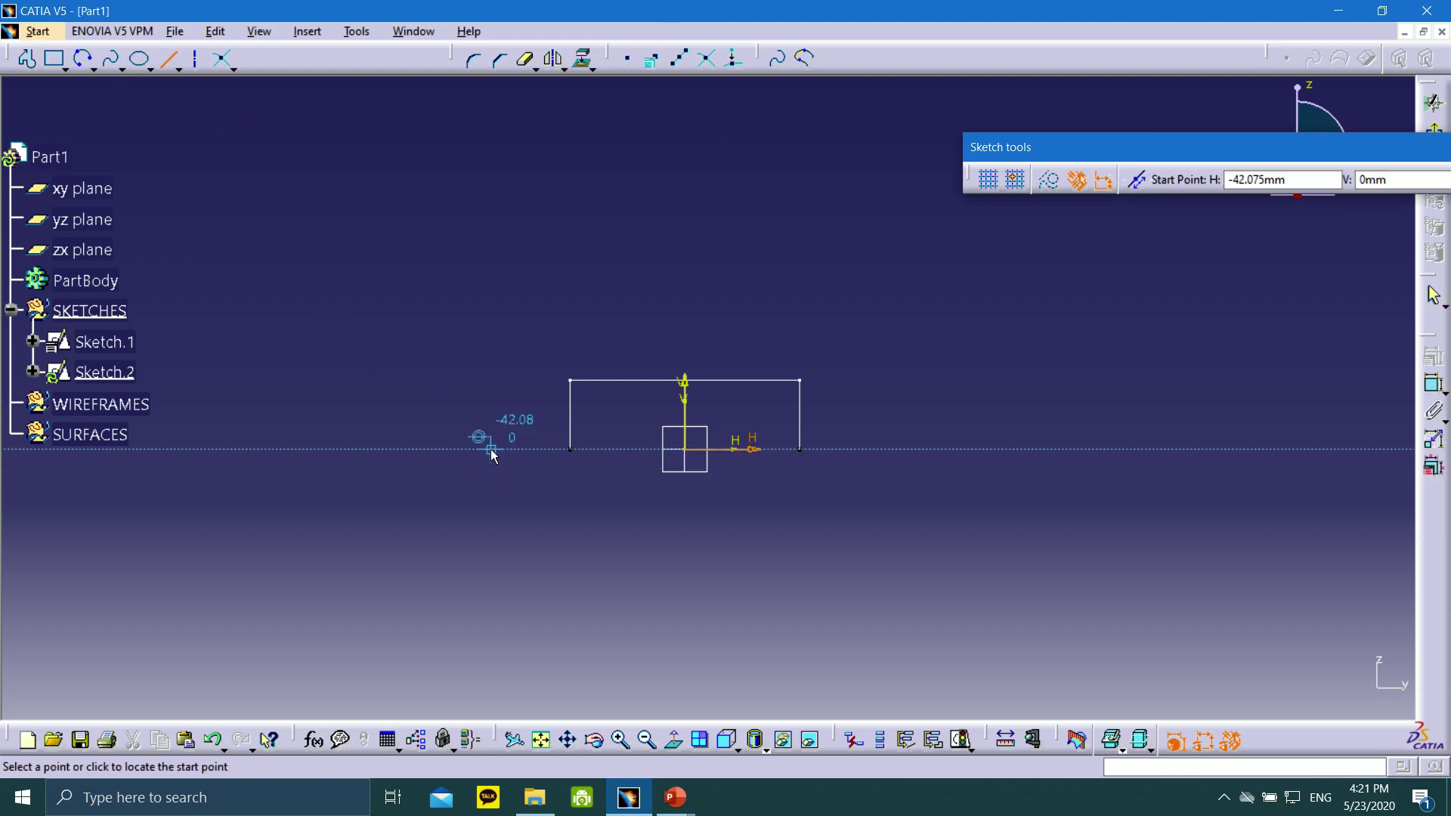
{"action": "left_click", "coordinate": [875, 450]}
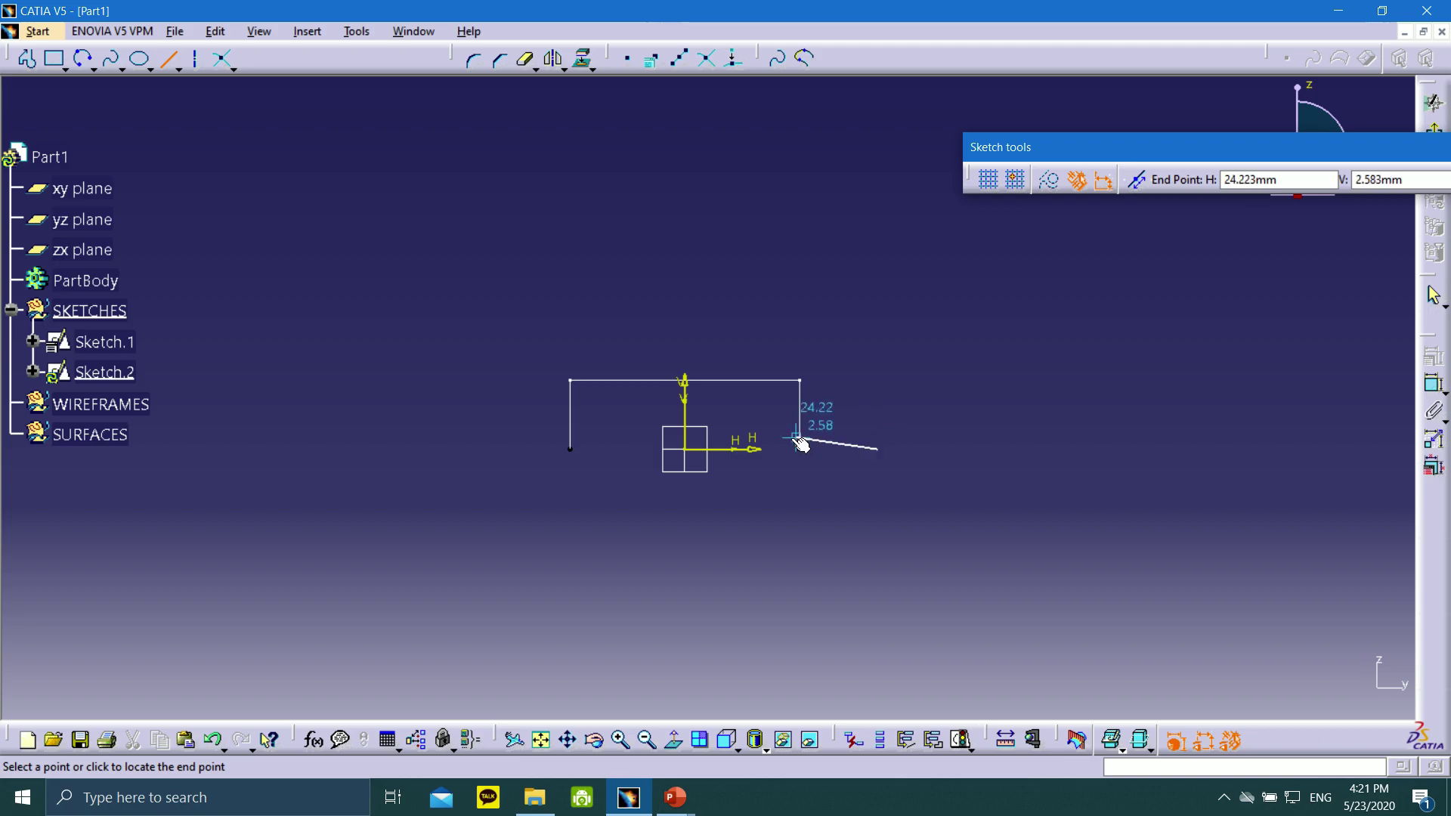
{"action": "left_click", "coordinate": [493, 450]}
{"action": "left_click", "coordinate": [549, 551]}
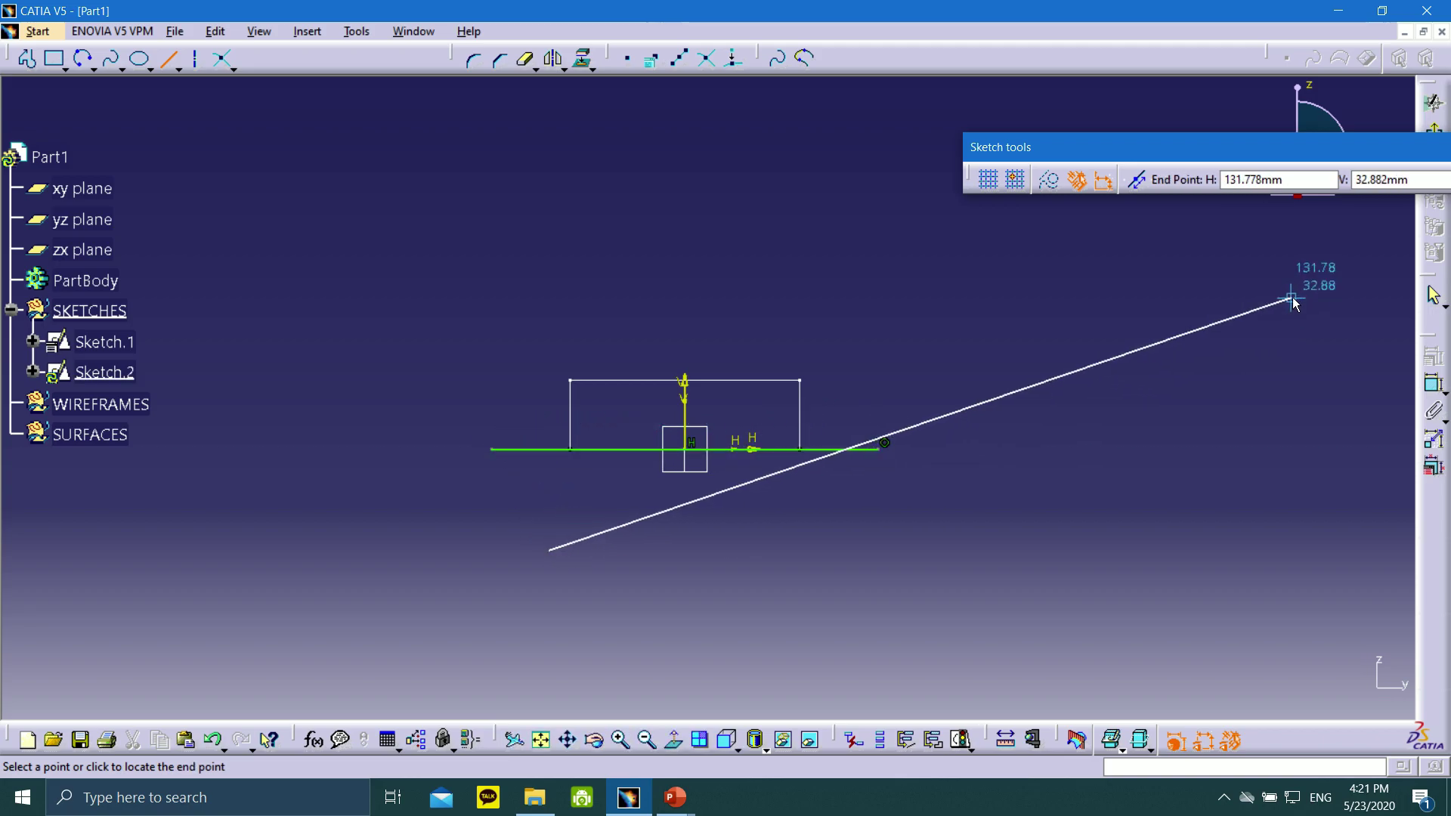
{"action": "key", "text": "Escape"}
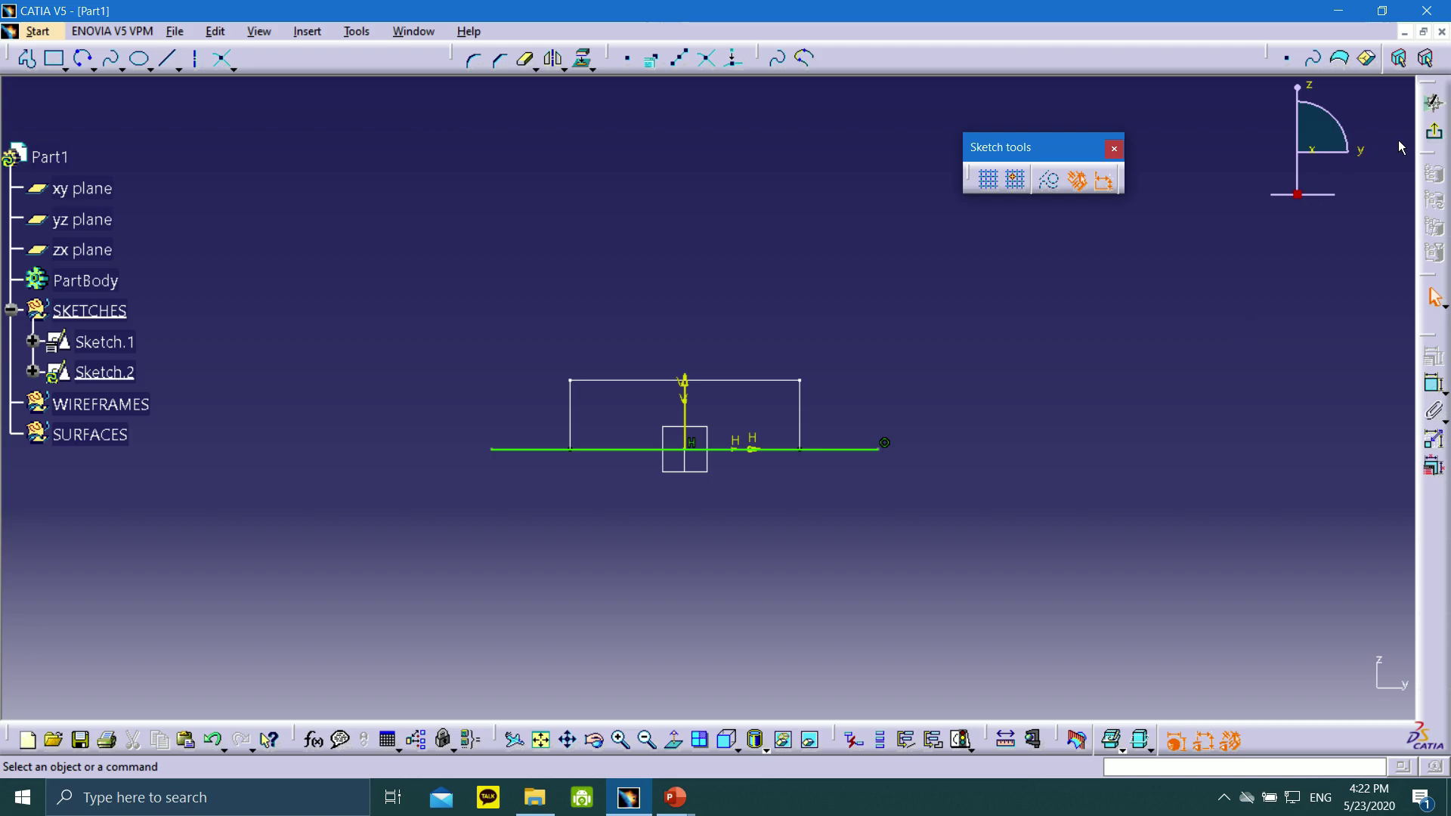
{"action": "left_click", "coordinate": [1433, 136]}
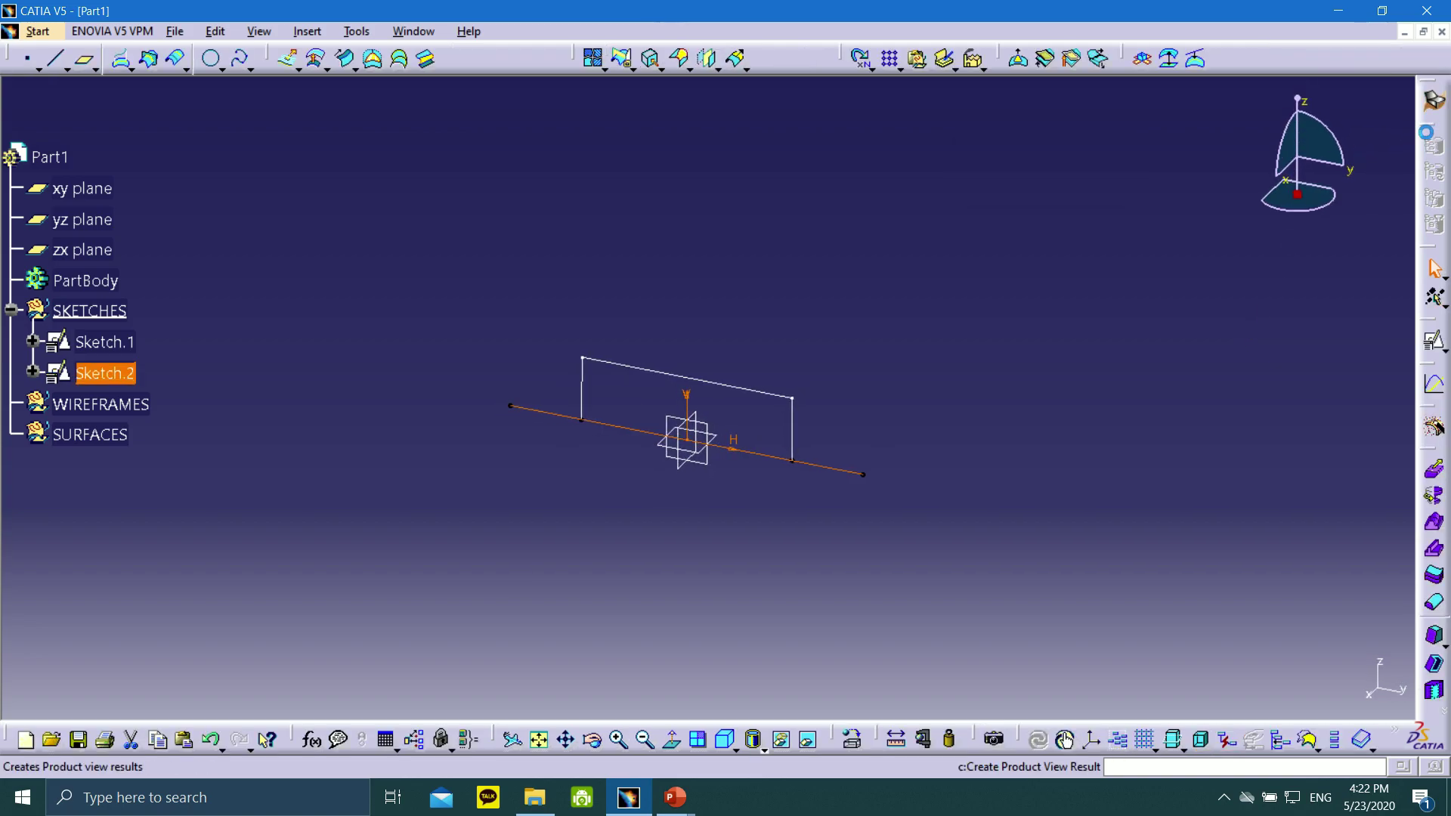
{"action": "left_click", "coordinate": [74, 412]}
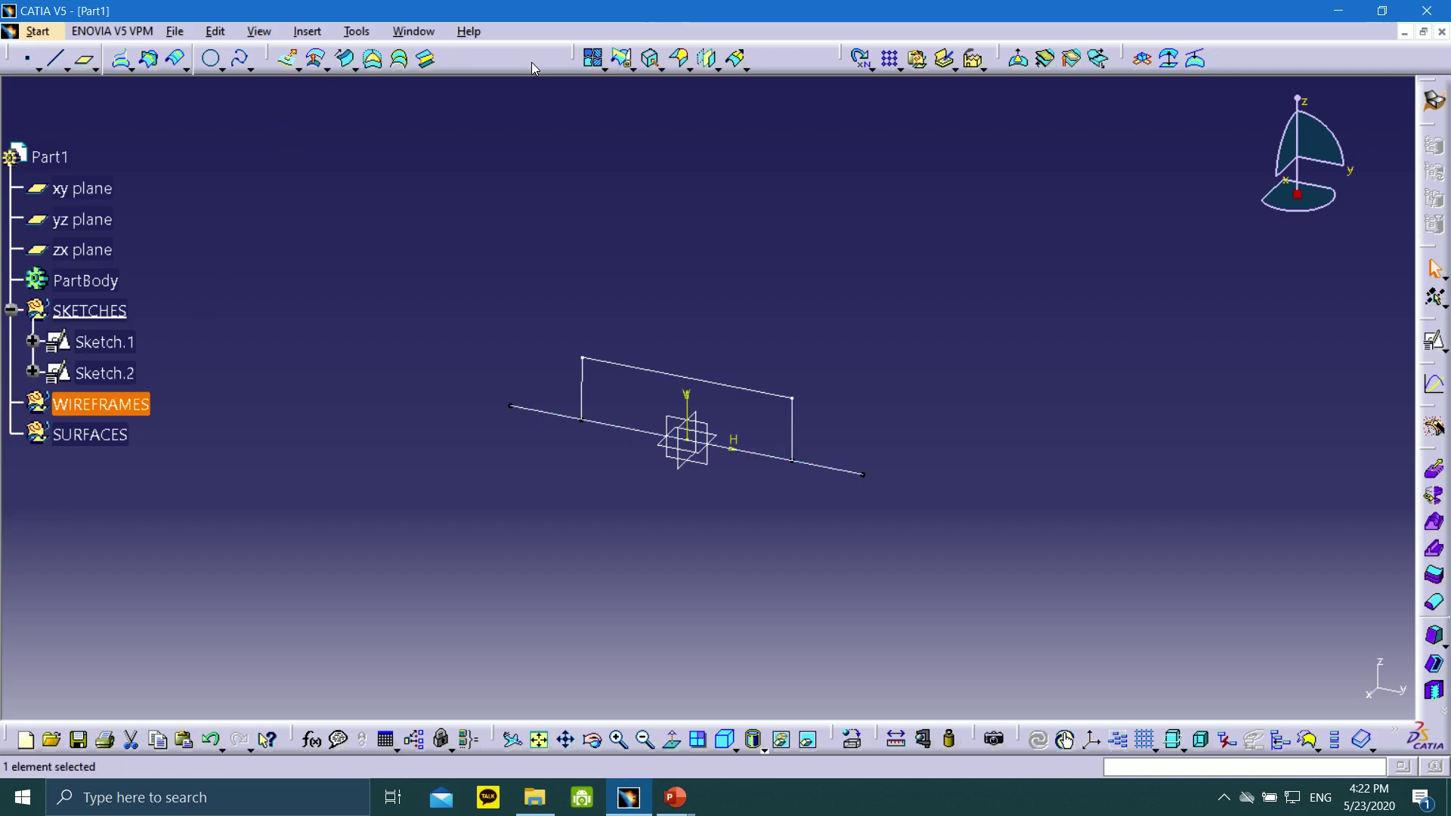
{"action": "left_click", "coordinate": [651, 59]}
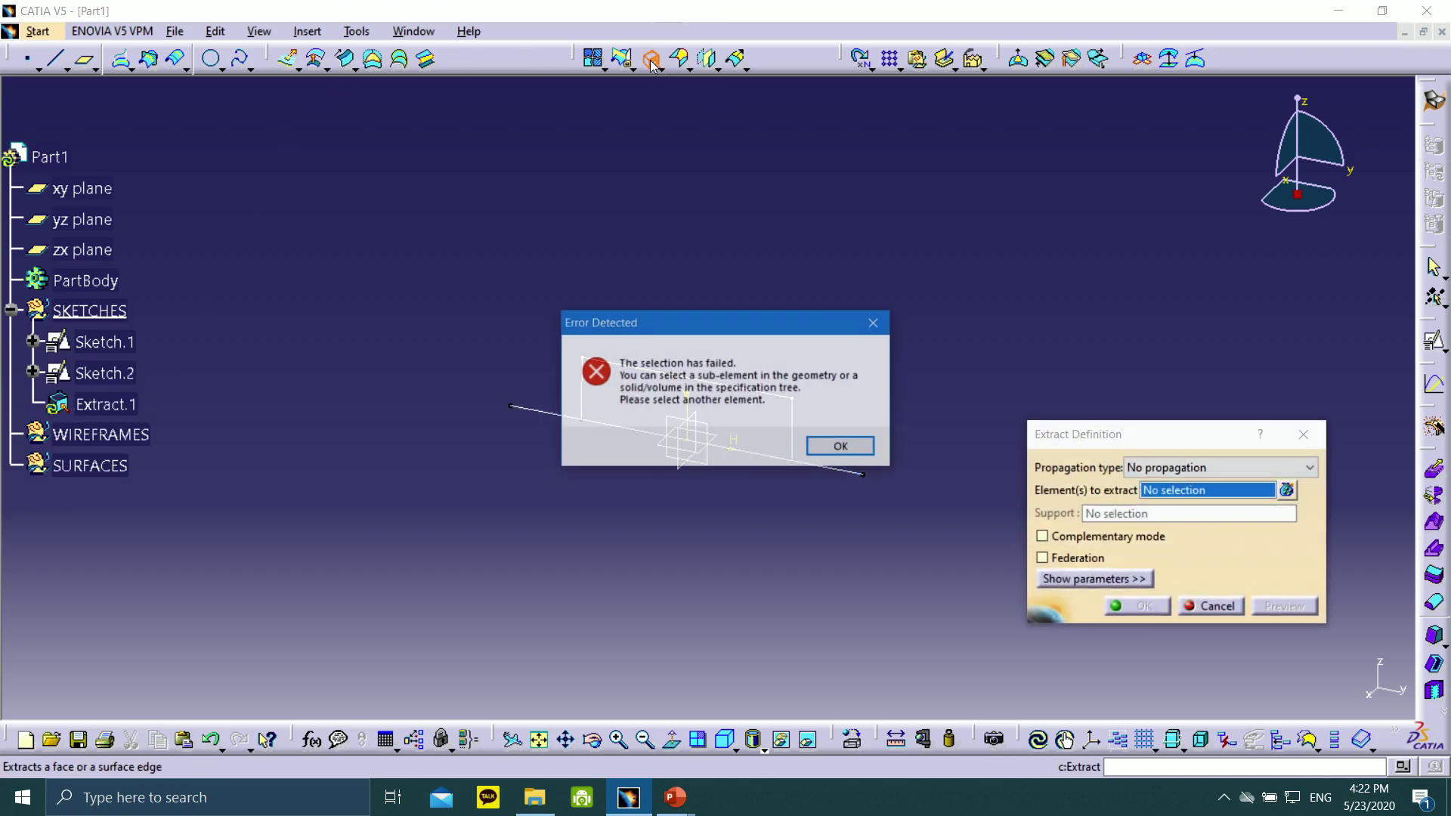
{"action": "key", "text": "Return"}
{"action": "left_click", "coordinate": [1210, 606]}
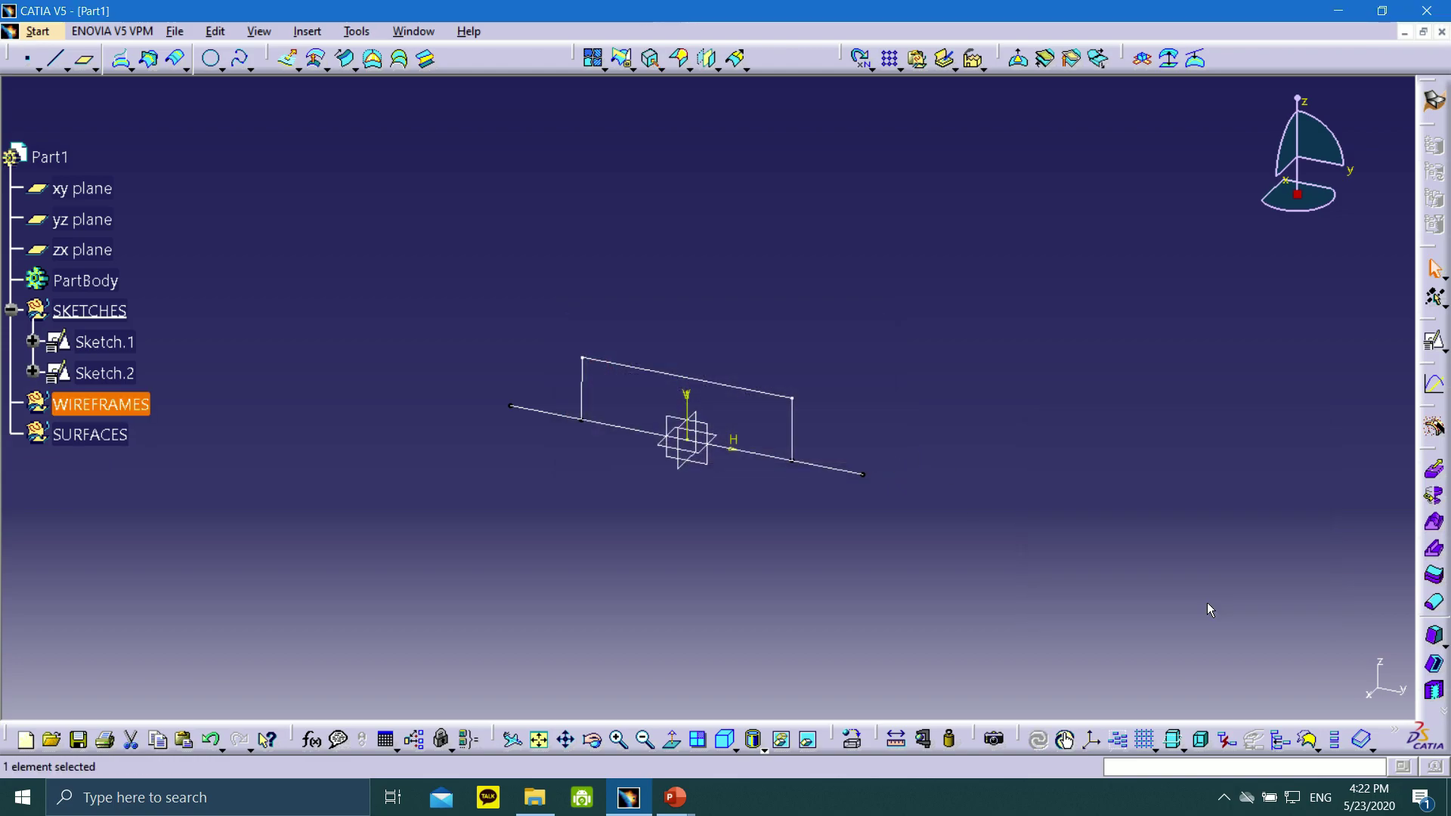
- Define the WIREFRAMES geometrical set as the in-work object
{"action": "right_click", "coordinate": [130, 406]}
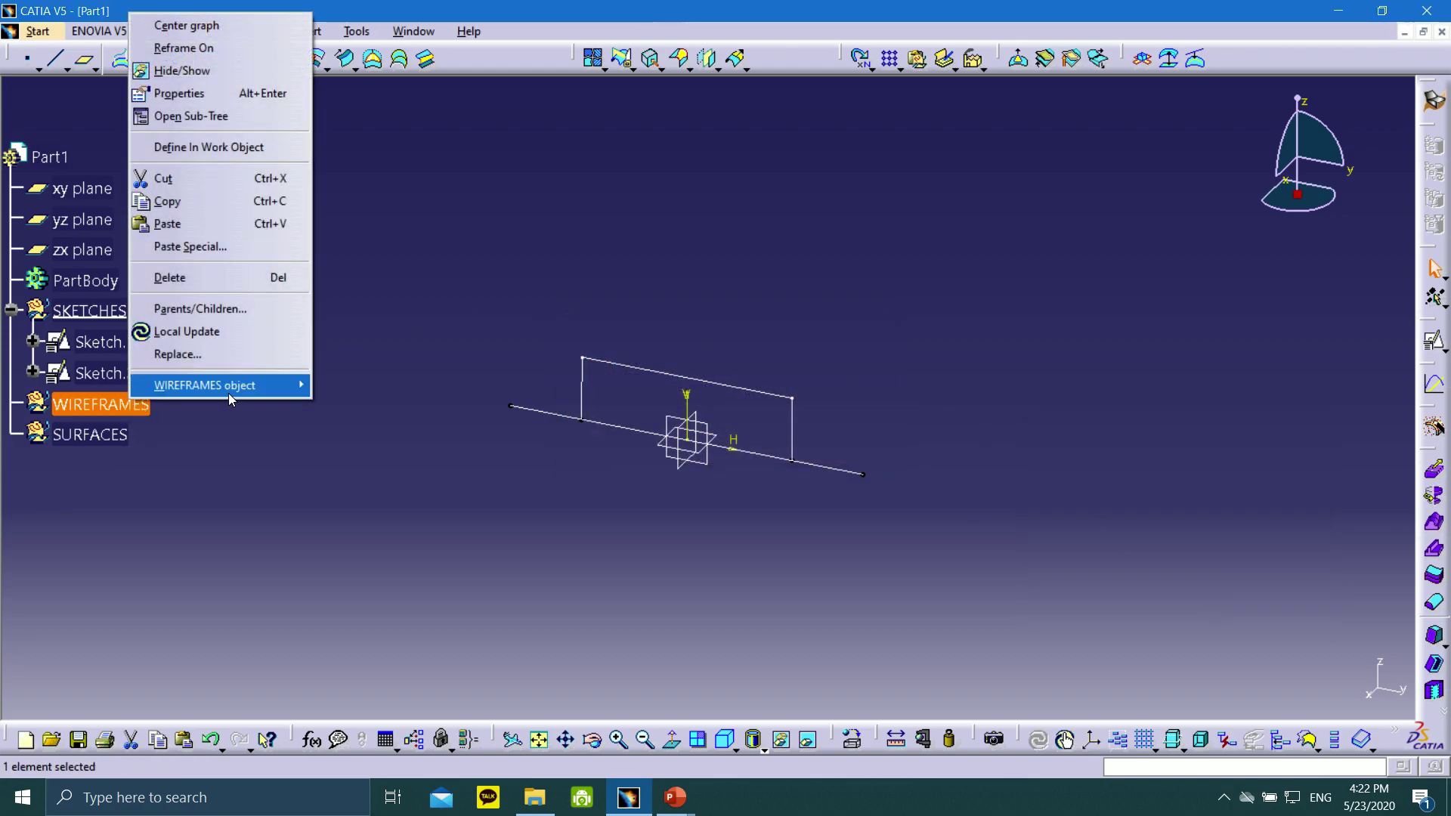
{"action": "left_click", "coordinate": [208, 147]}
{"action": "left_click", "coordinate": [175, 393]}
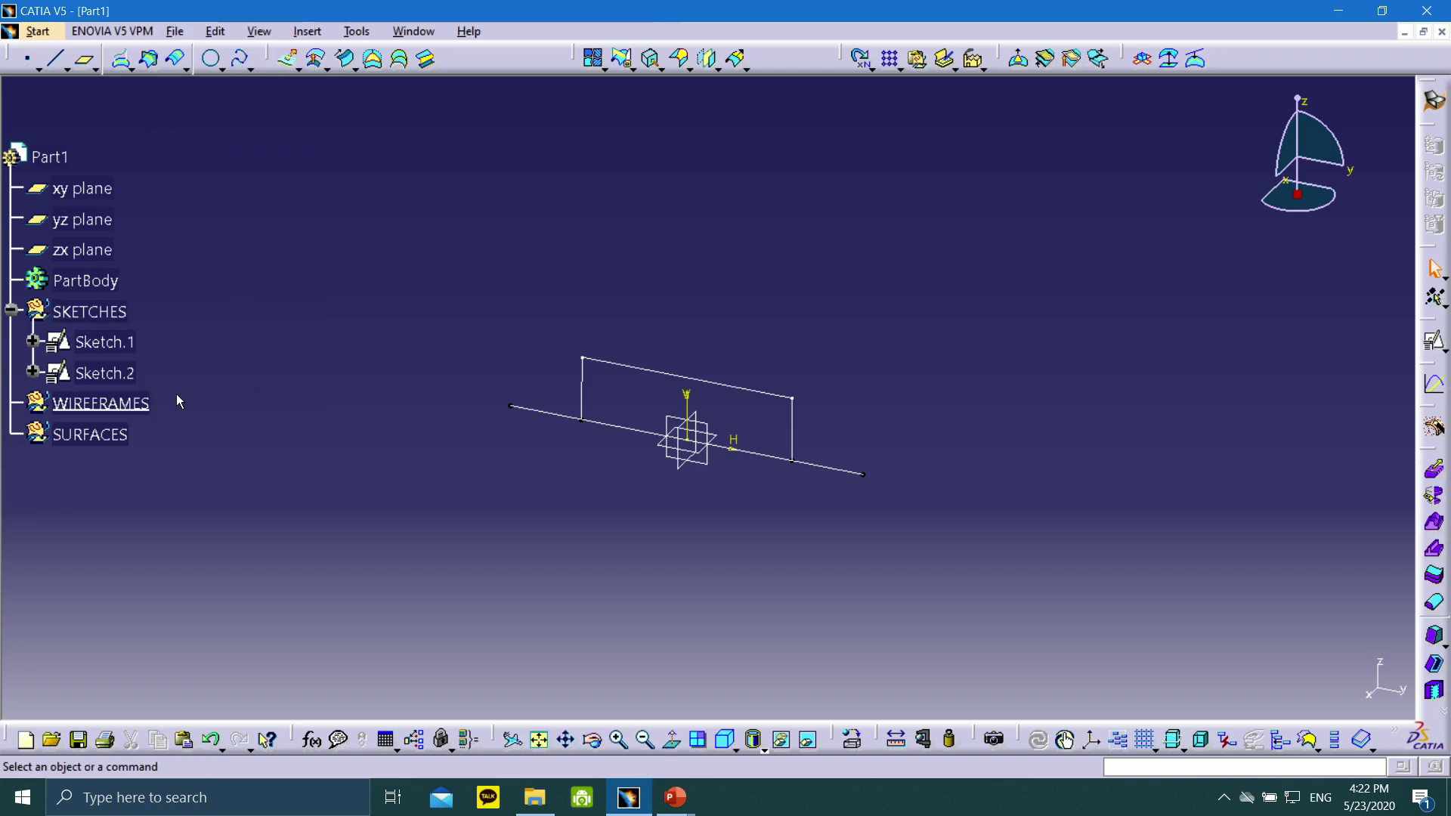
- Extract the open rectangular profile from Sketch.1 with Point continuity propagation, and expand WIREFRAMES in the tree
{"action": "left_click", "coordinate": [652, 61]}
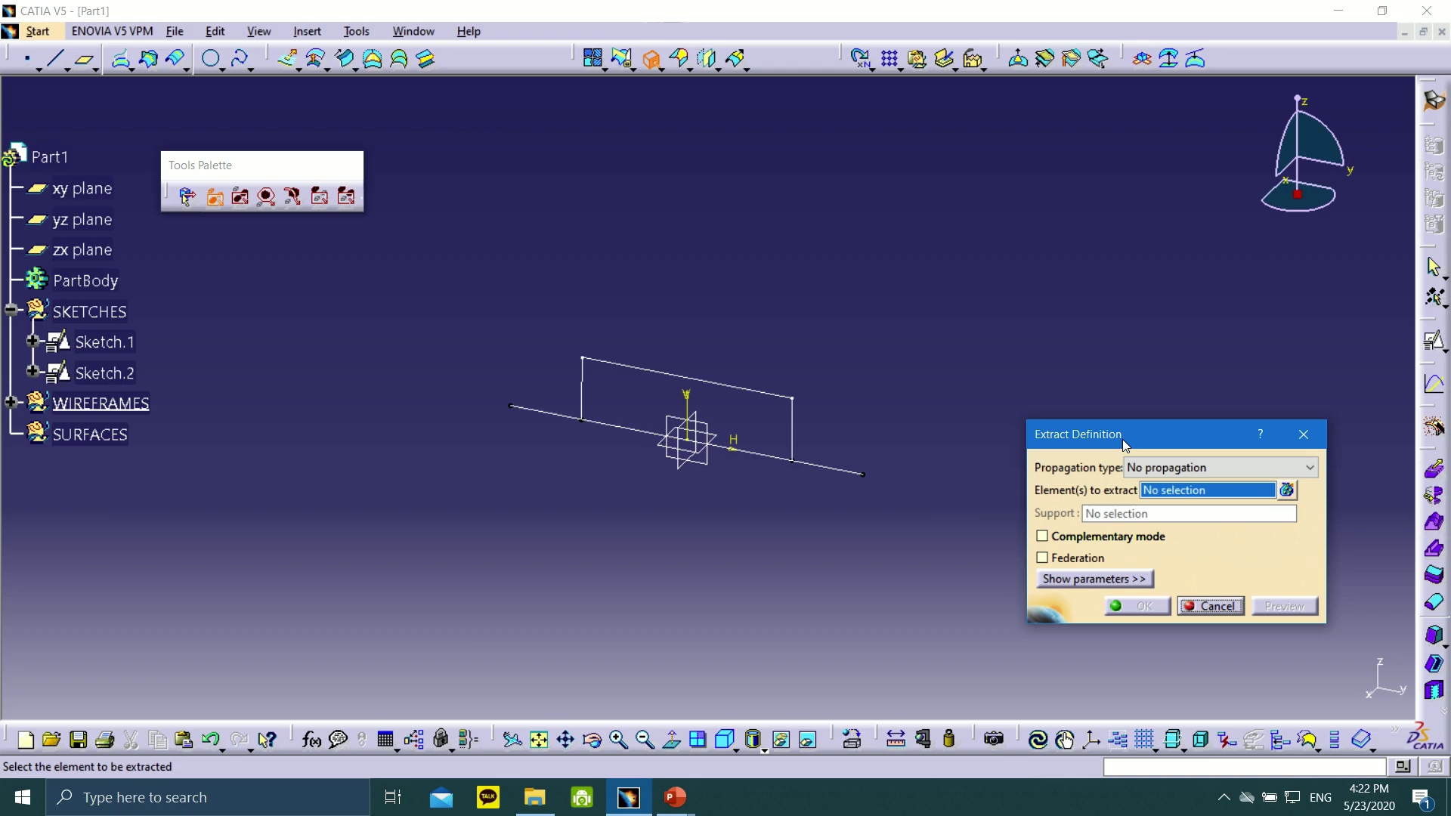
{"action": "left_click_drag", "start_coordinate": [1125, 445], "coordinate": [1007, 333]}
{"action": "left_click", "coordinate": [1065, 356]}
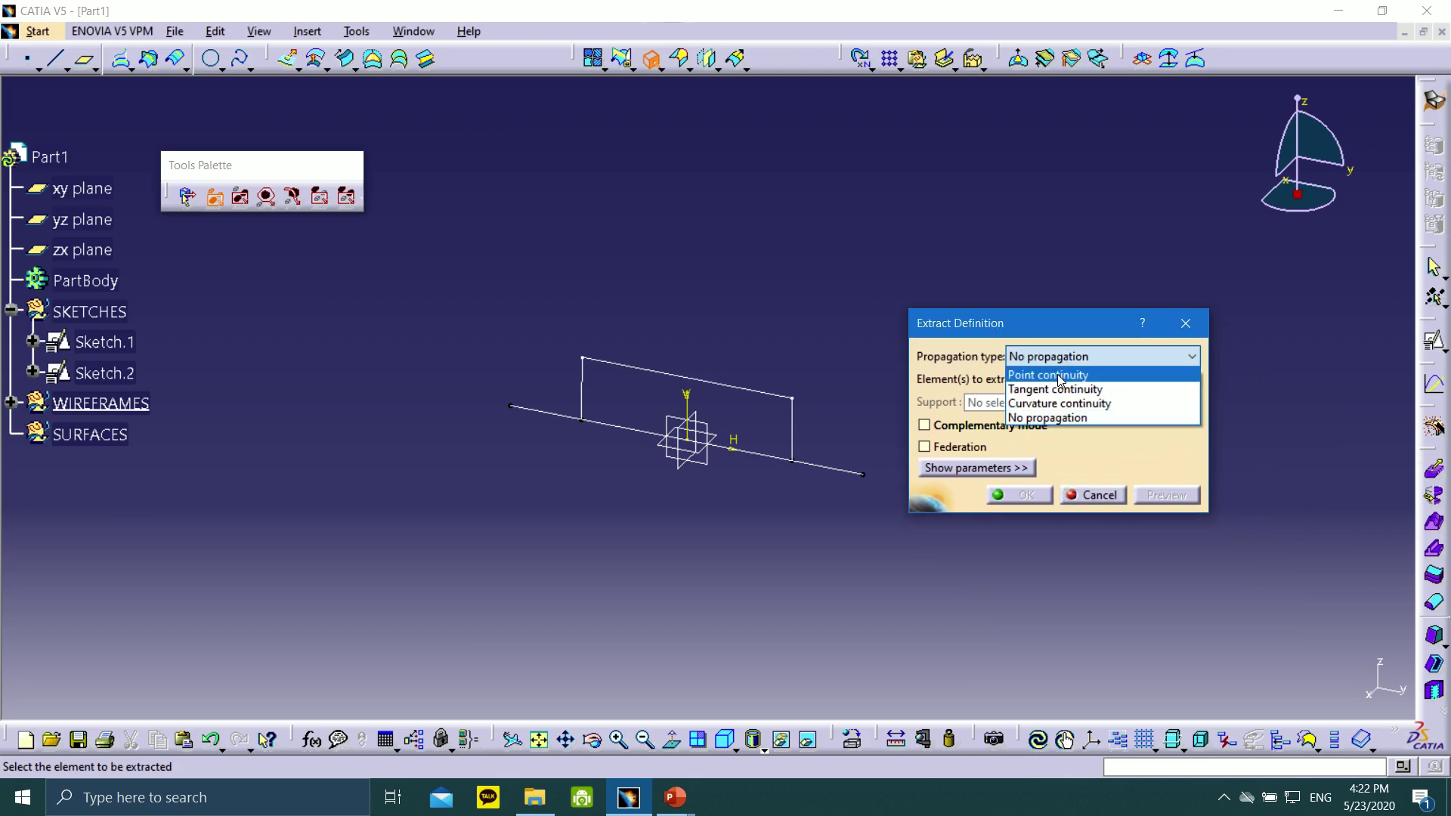
{"action": "left_click", "coordinate": [1056, 375]}
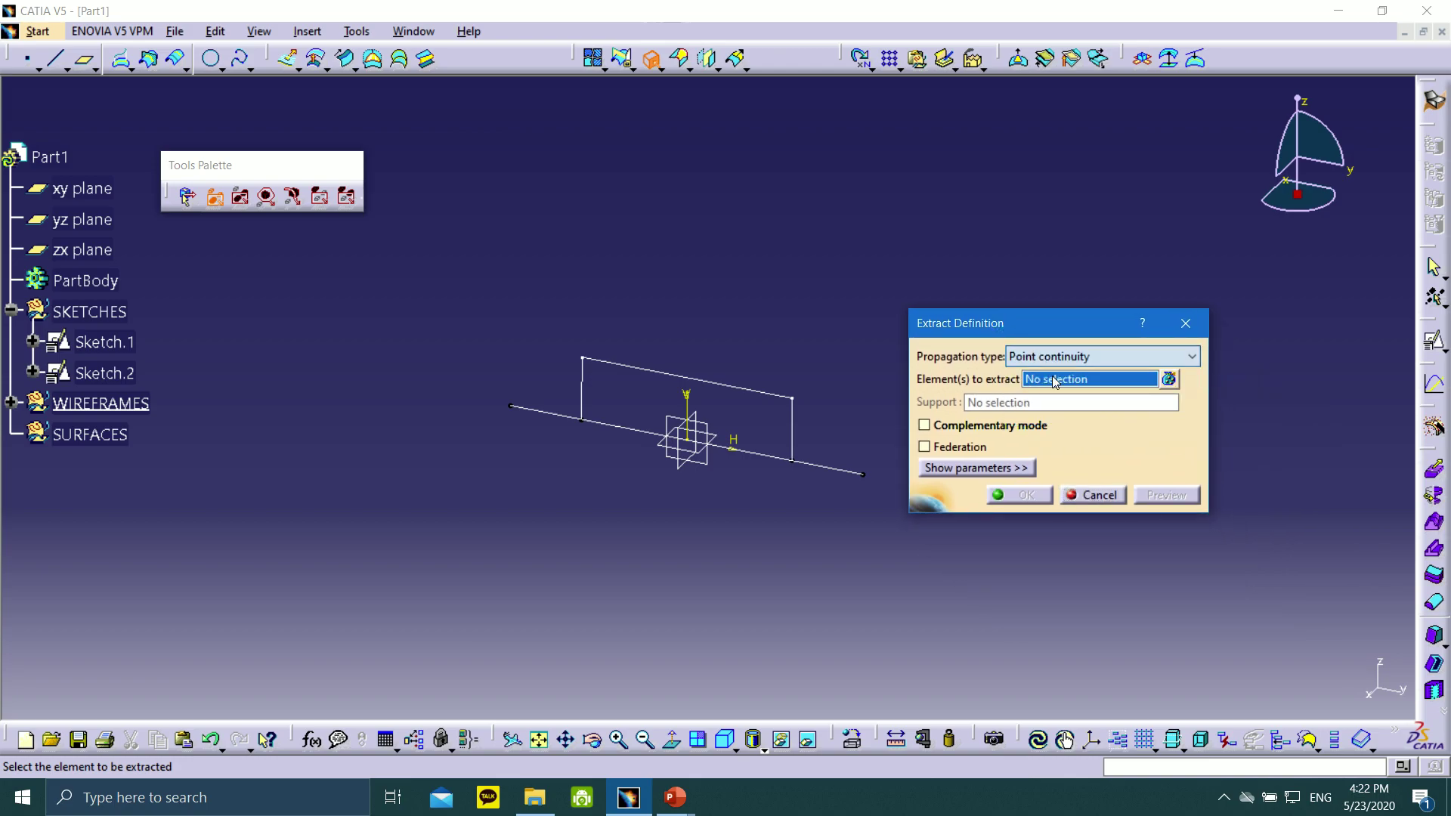
{"action": "left_click", "coordinate": [587, 389]}
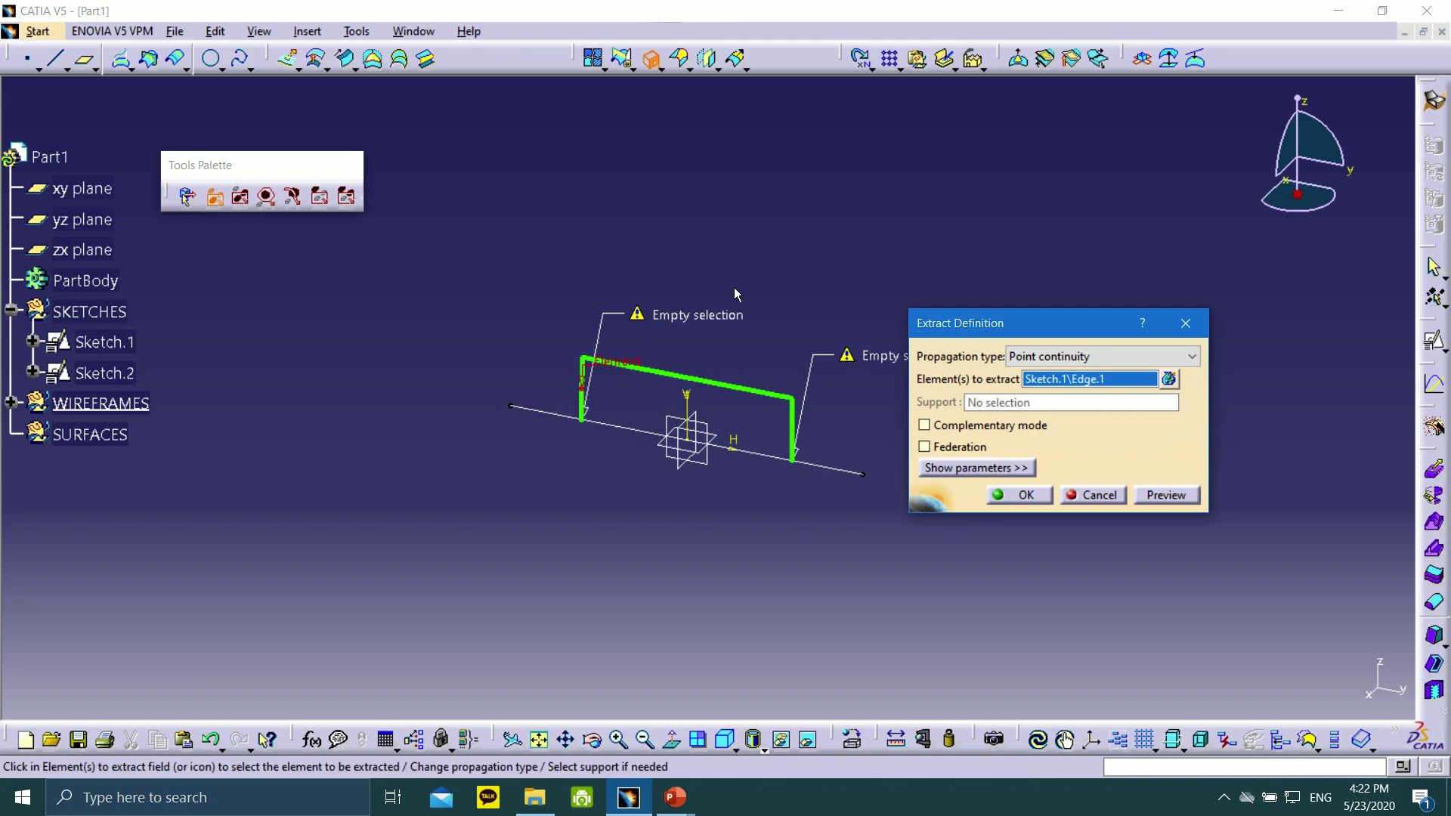
{"action": "left_click", "coordinate": [1038, 501]}
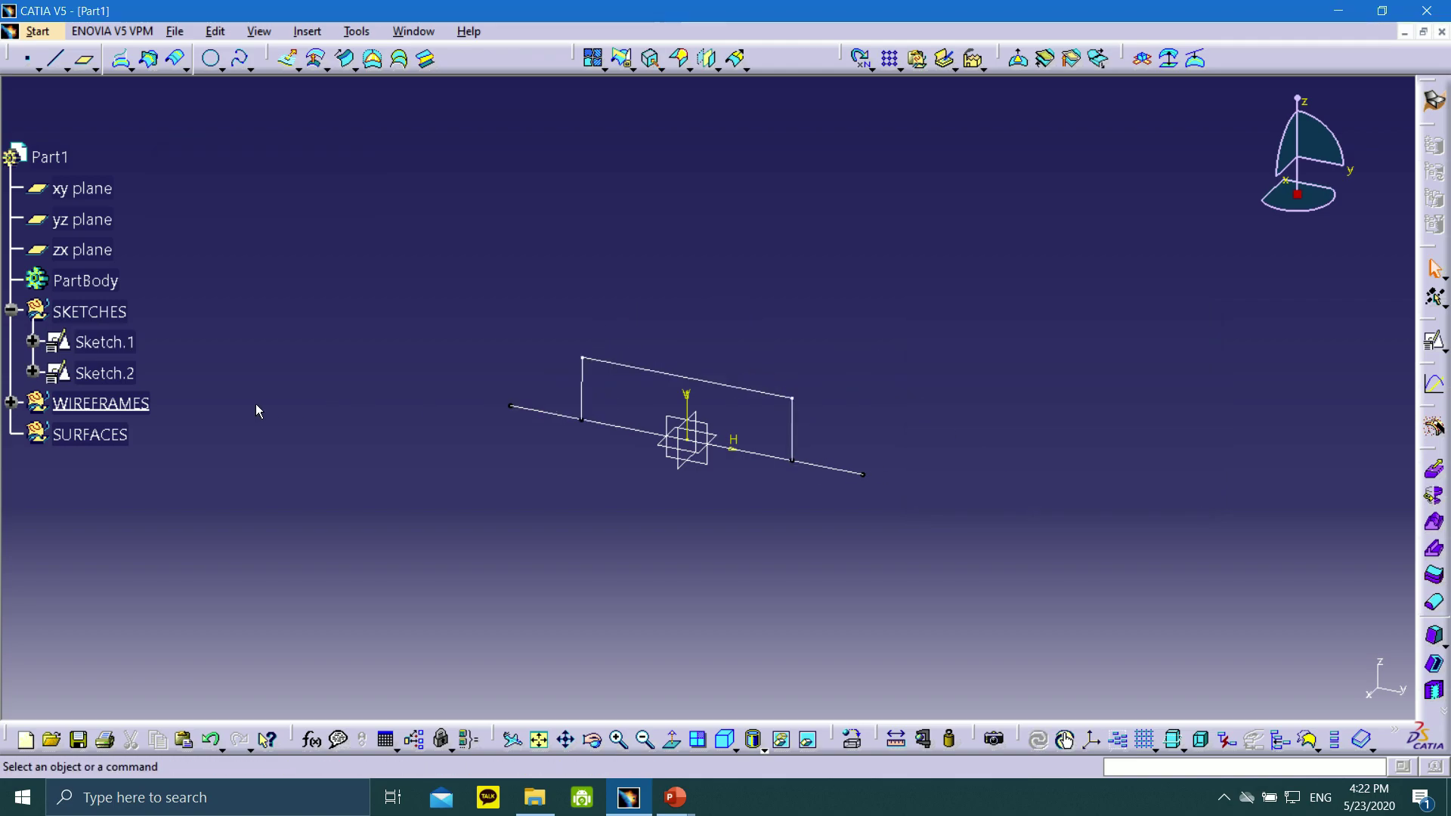
{"action": "left_click", "coordinate": [12, 403]}
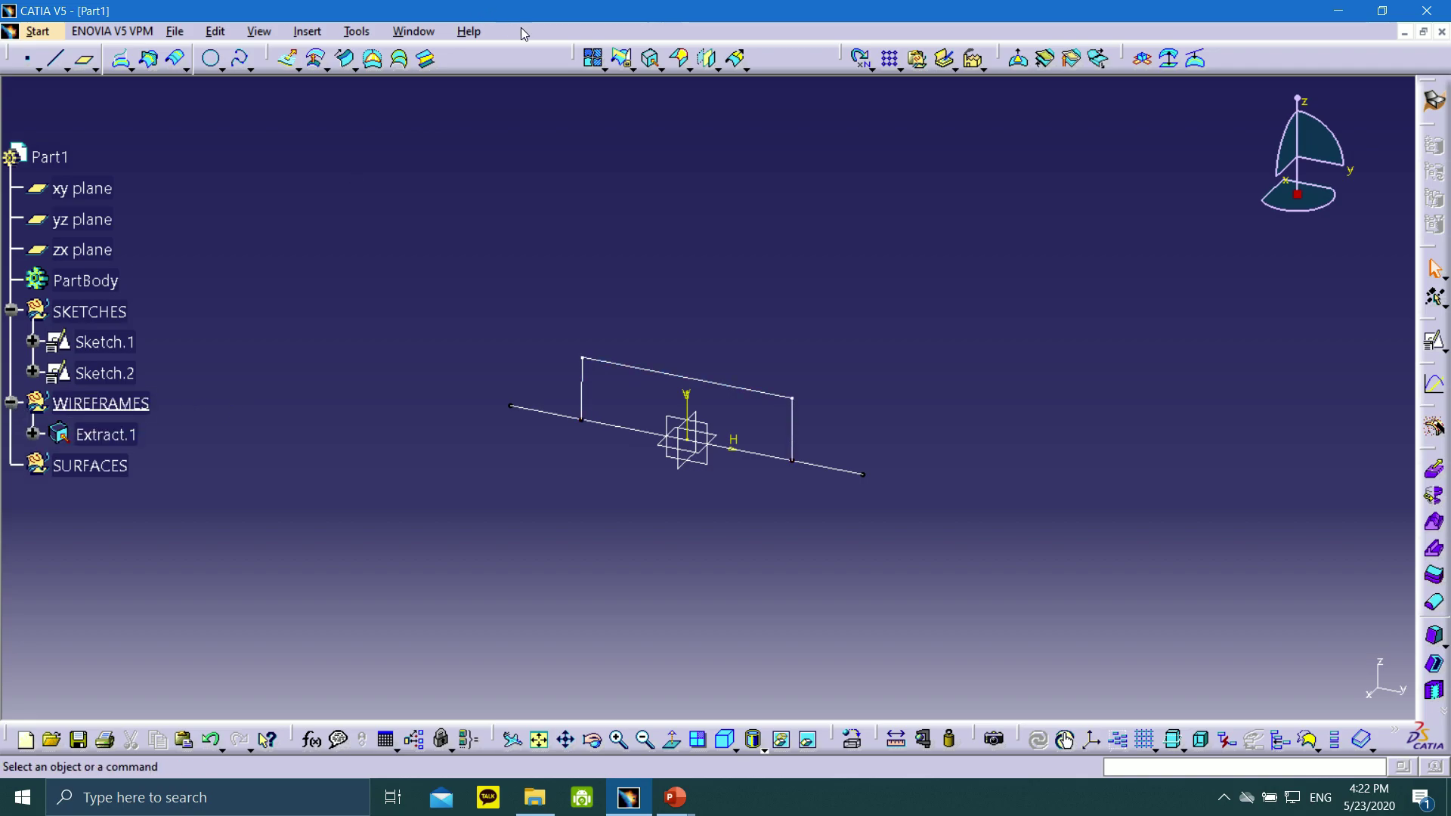
- Extract the Sketch.2 axis line with Point continuity propagation and close the extract definition
{"action": "left_click", "coordinate": [653, 60]}
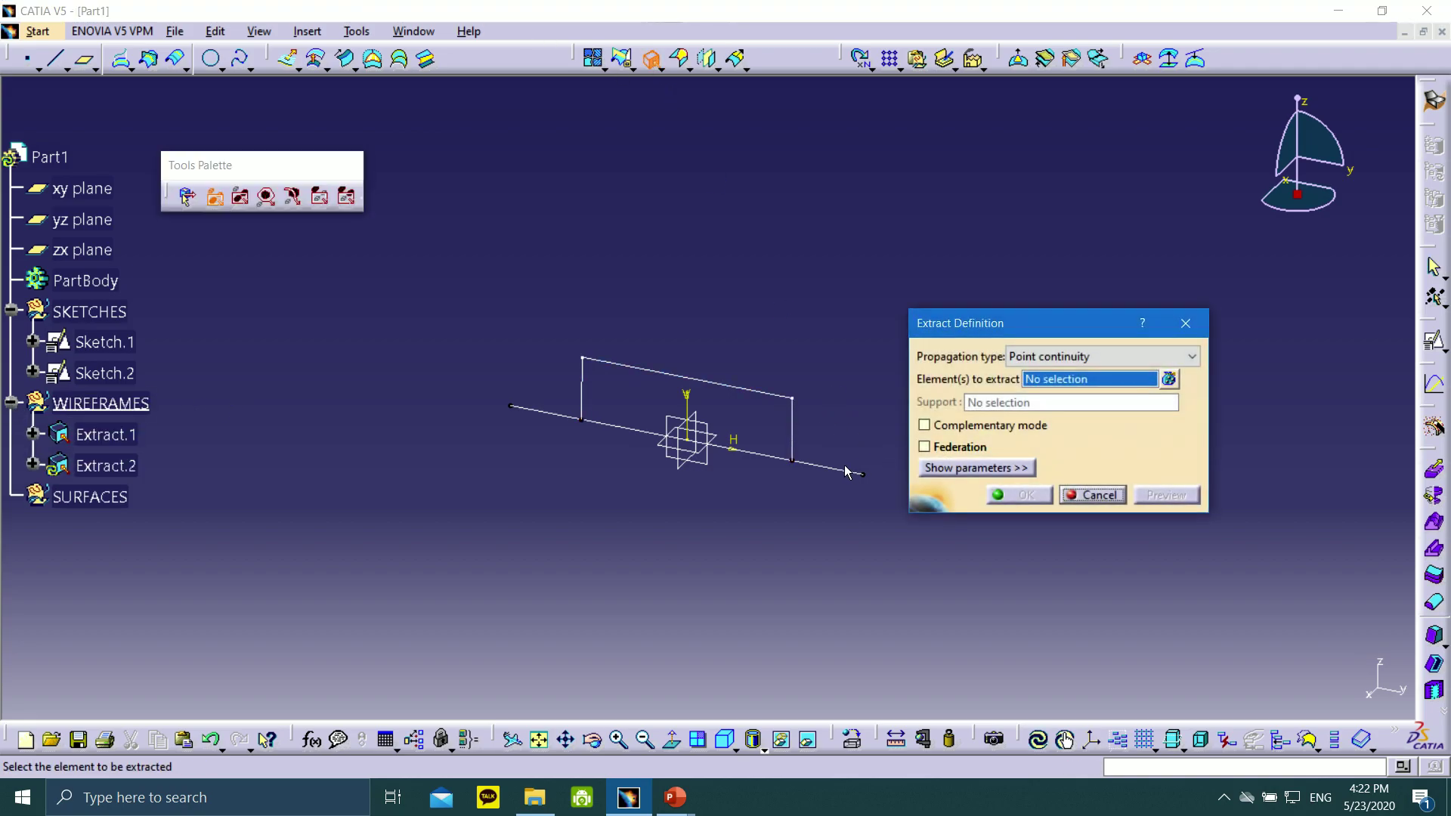
{"action": "left_click", "coordinate": [845, 467]}
{"action": "left_click", "coordinate": [1018, 495]}
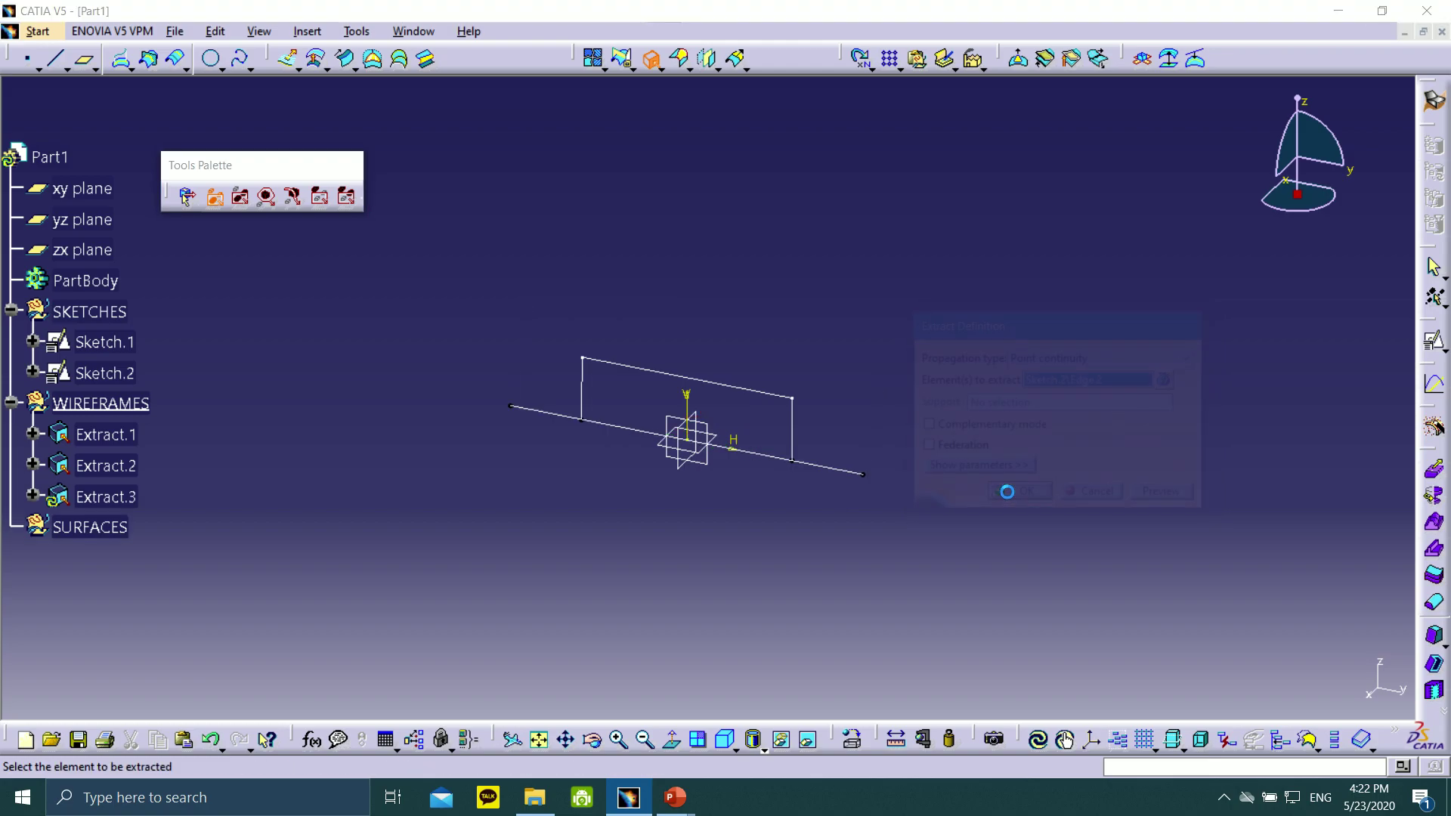
{"action": "left_click", "coordinate": [1073, 499]}
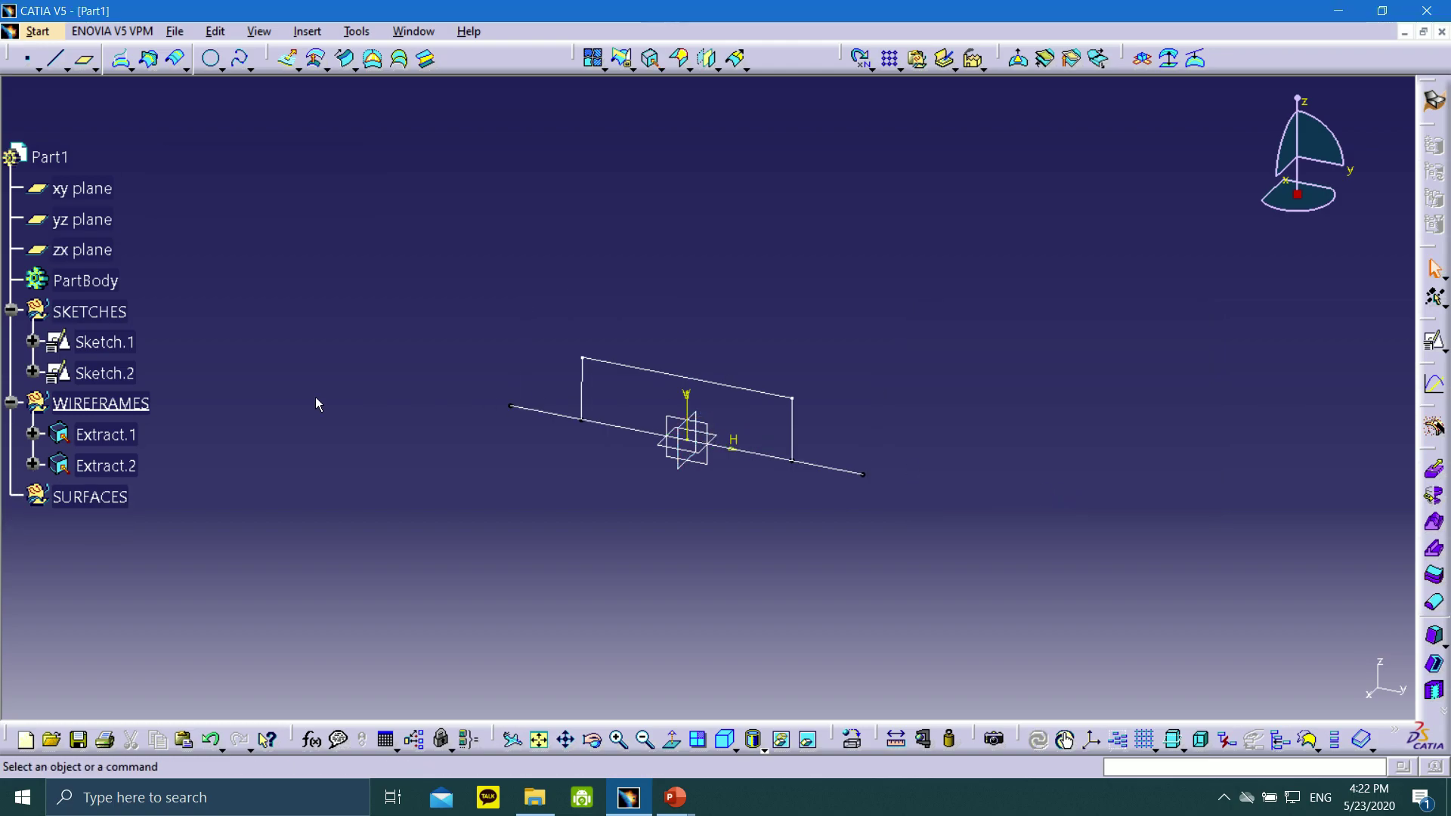
- Hide the SKETCHES geometrical set so that only the extracted curves are displayed
{"action": "right_click", "coordinate": [73, 310]}
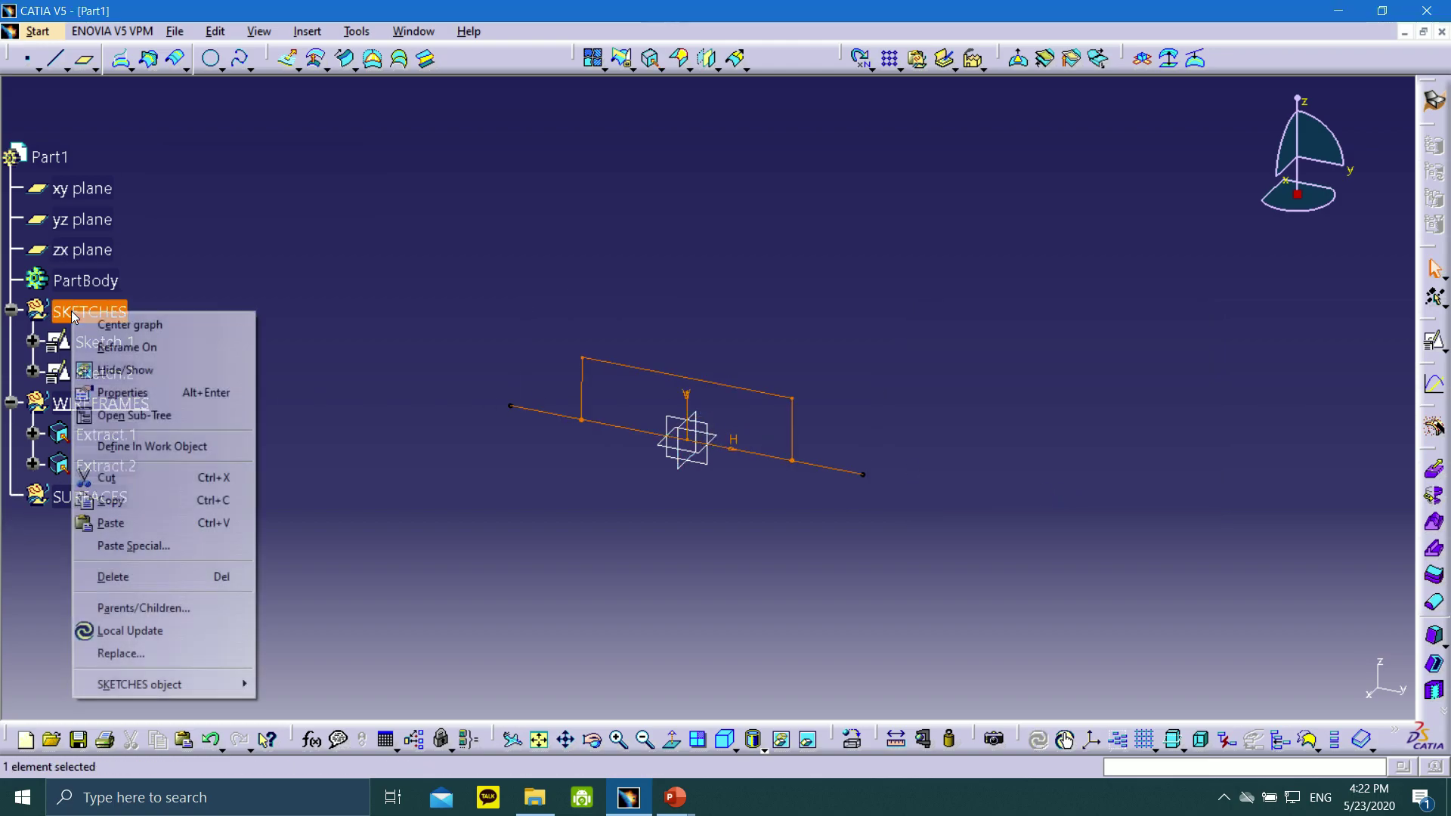
{"action": "left_click", "coordinate": [131, 371]}
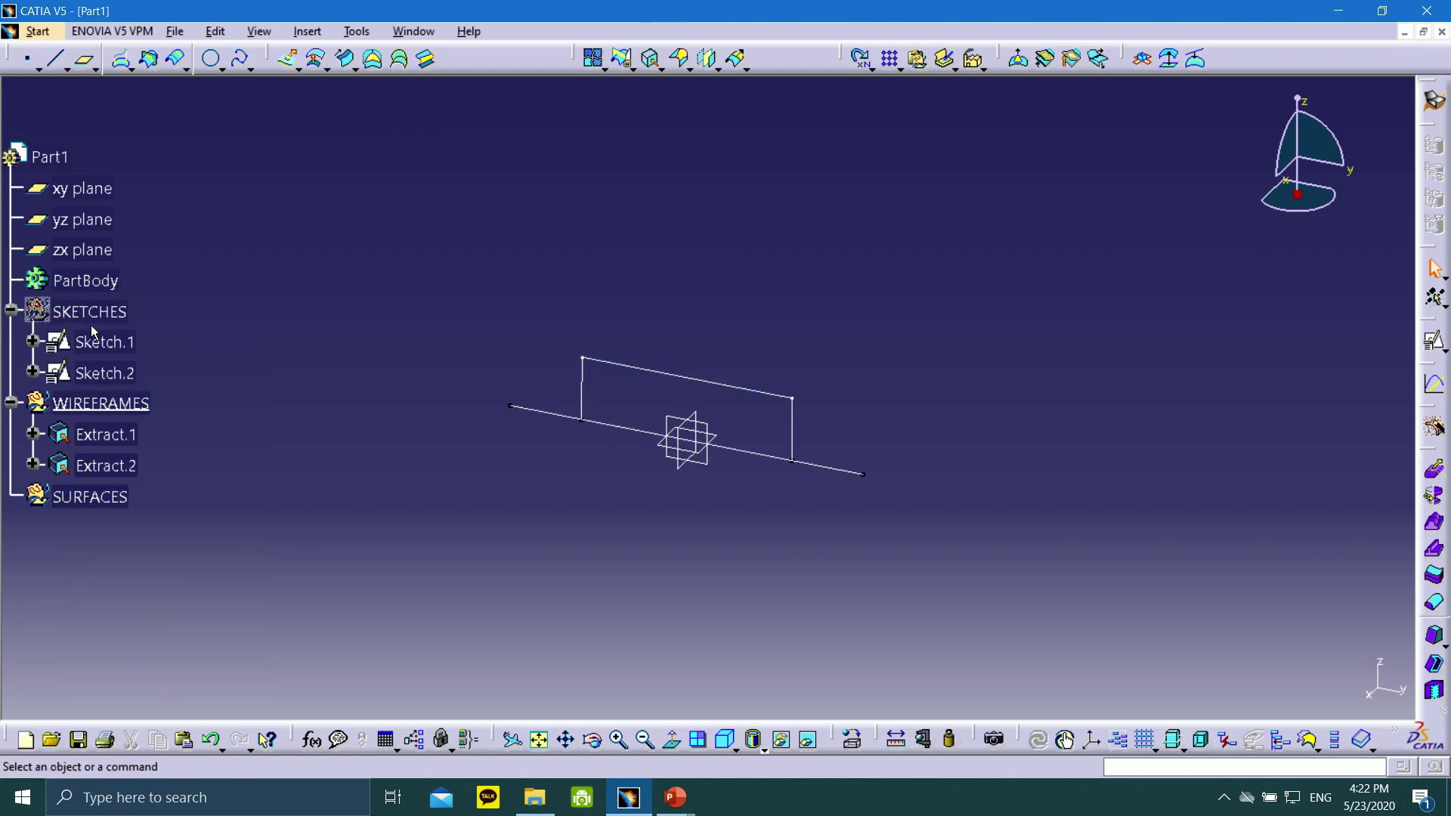
{"action": "right_click", "coordinate": [86, 311]}
{"action": "left_click", "coordinate": [133, 370]}
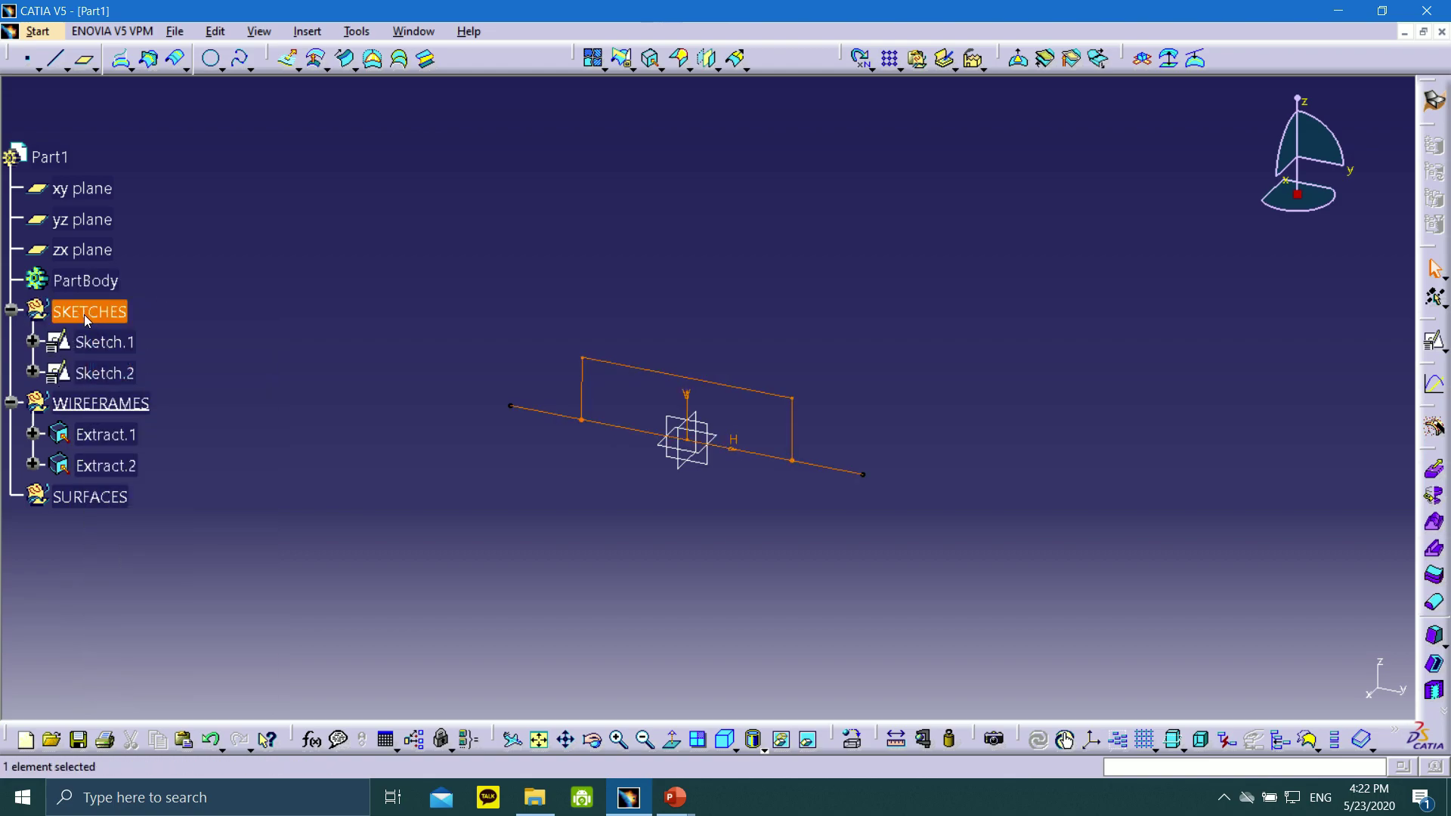
{"action": "right_click", "coordinate": [84, 314]}
{"action": "left_click", "coordinate": [140, 374]}
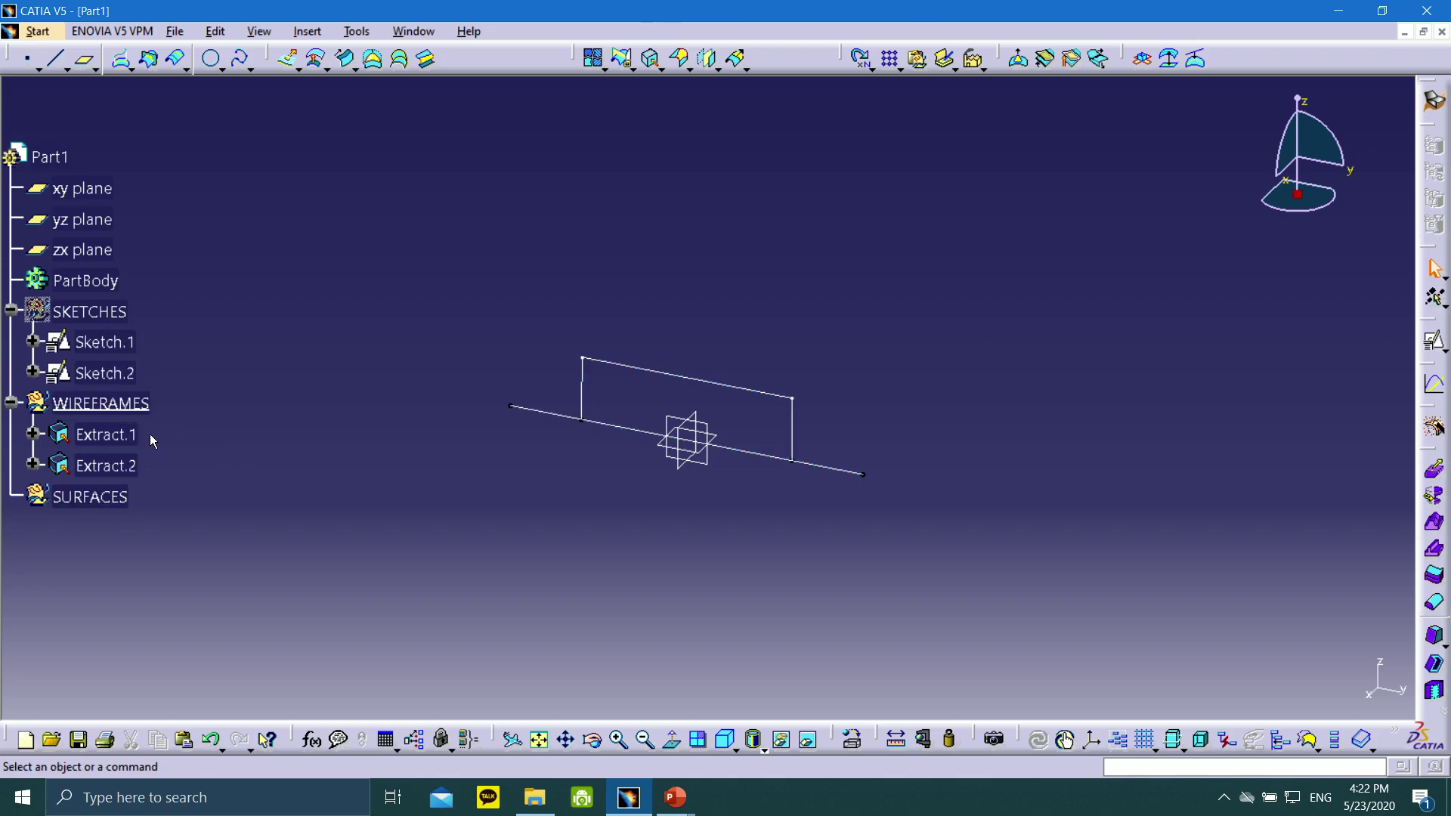
- Define the SURFACES geometrical set as the in-work object
{"action": "left_click", "coordinate": [726, 740]}
{"action": "scroll", "coordinate": [714, 539], "scroll_direction": "up", "scroll_amount": 1}
{"action": "middle_click_drag", "start_coordinate": [715, 537], "coordinate": [778, 550]}
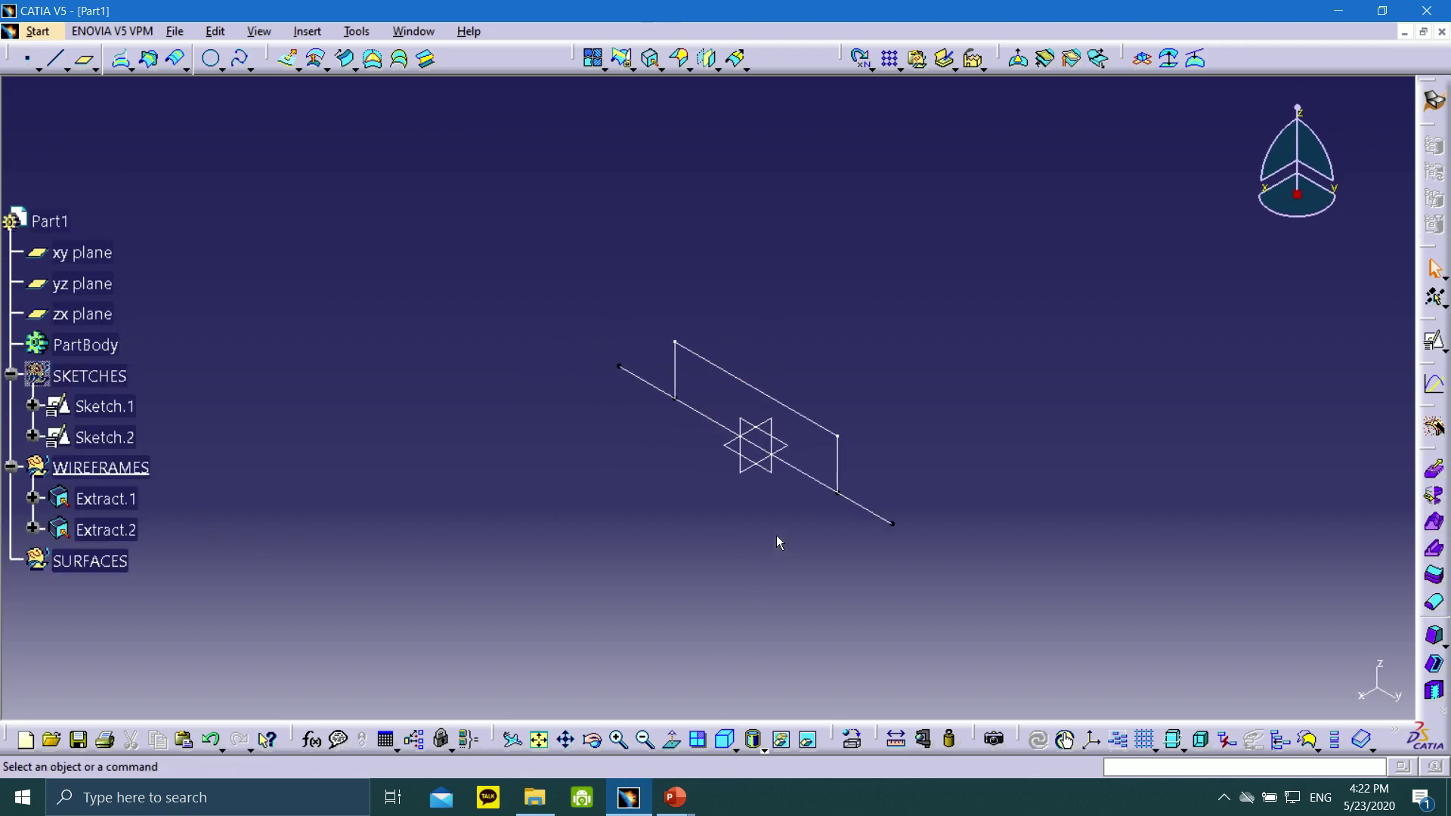
{"action": "middle_click_drag", "start_coordinate": [660, 483], "coordinate": [652, 451]}
{"action": "right_click", "coordinate": [91, 565]}
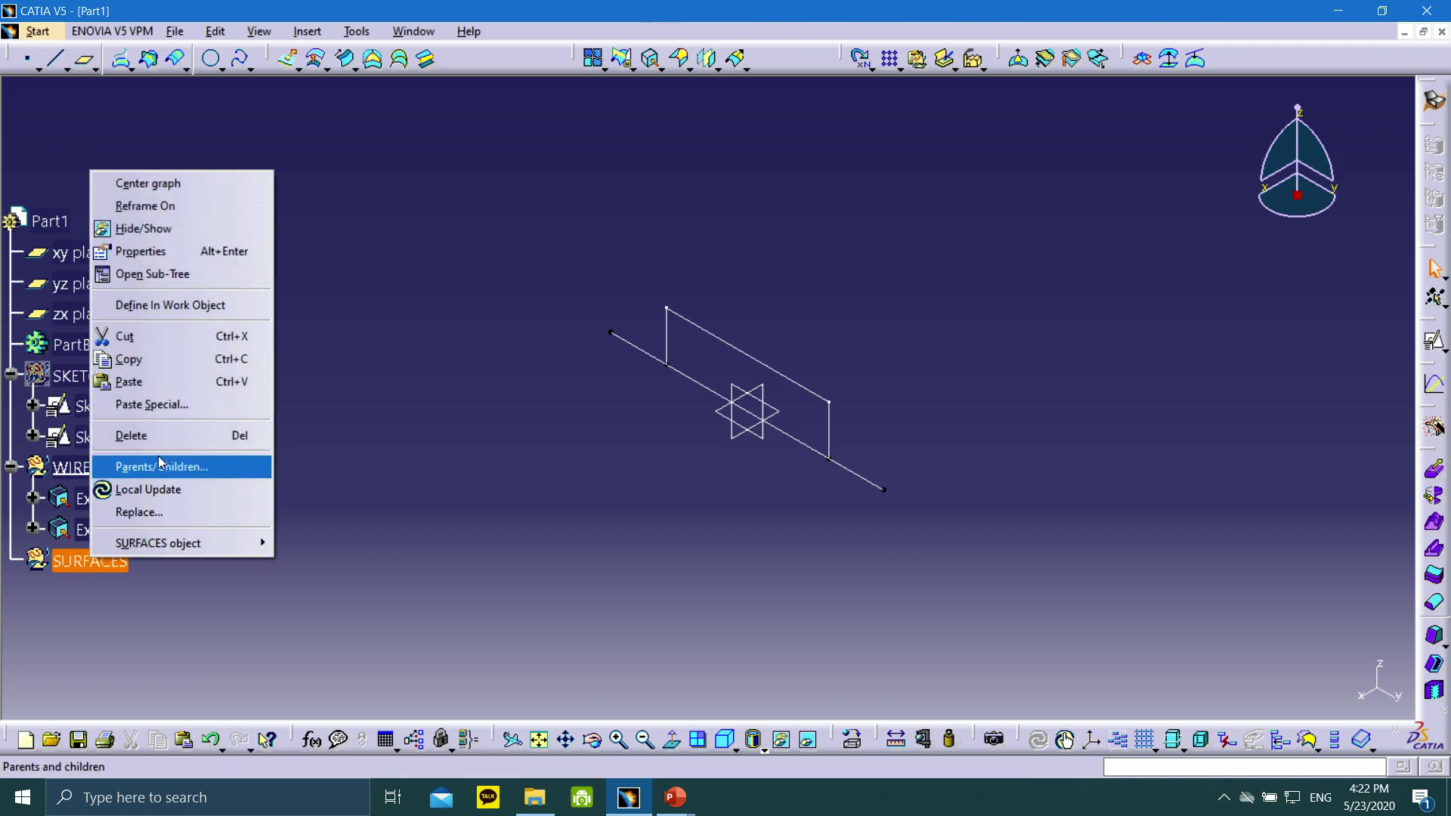
{"action": "left_click", "coordinate": [144, 306]}
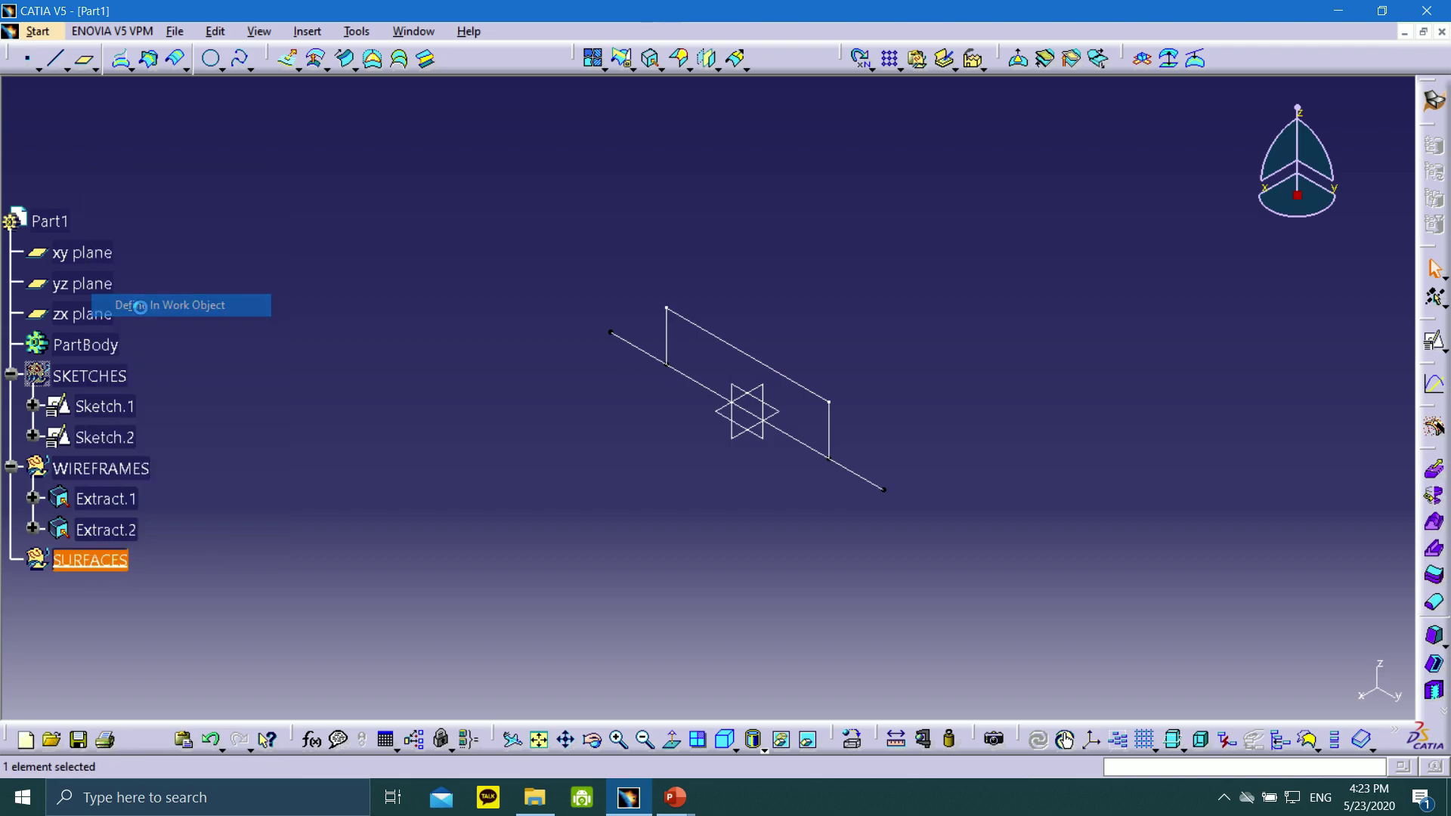
- Switch to the PowerPoint slide show, review the Part-4 extract and Revolute.1 settings, and return to CATIA
{"action": "mouse_move", "coordinate": [680, 797]}
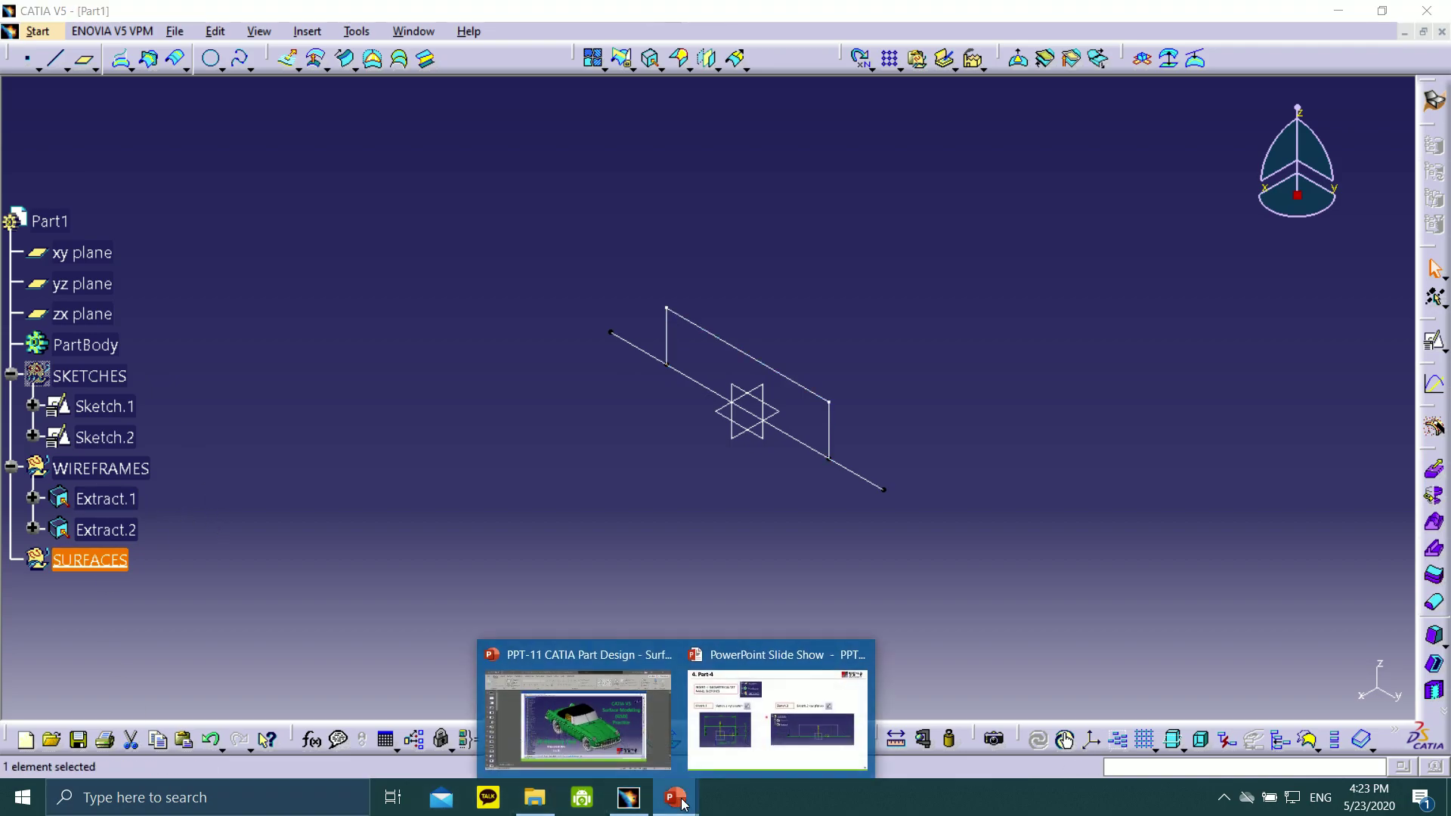
{"action": "left_click", "coordinate": [778, 711]}
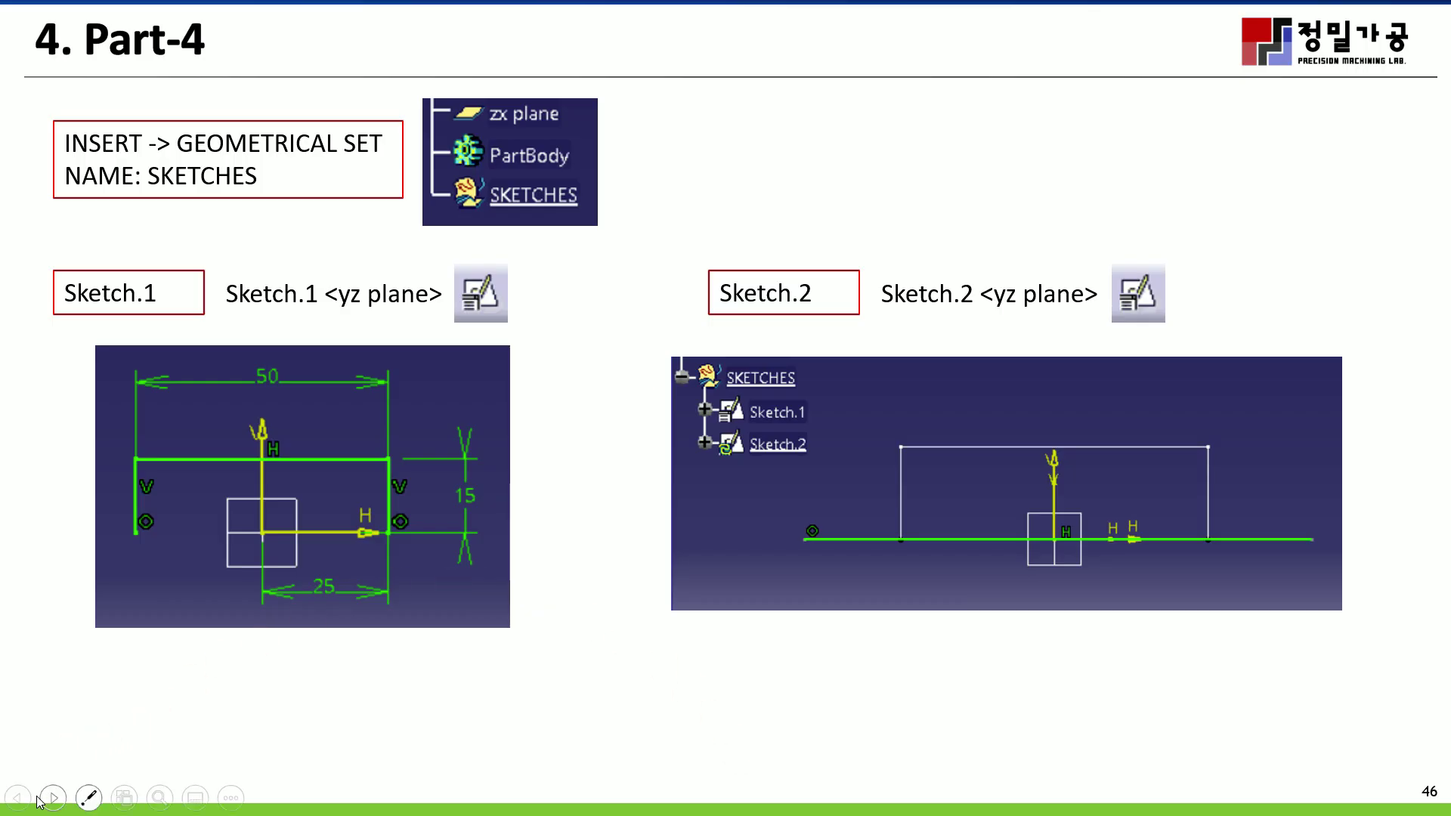
{"action": "left_click", "coordinate": [51, 798]}
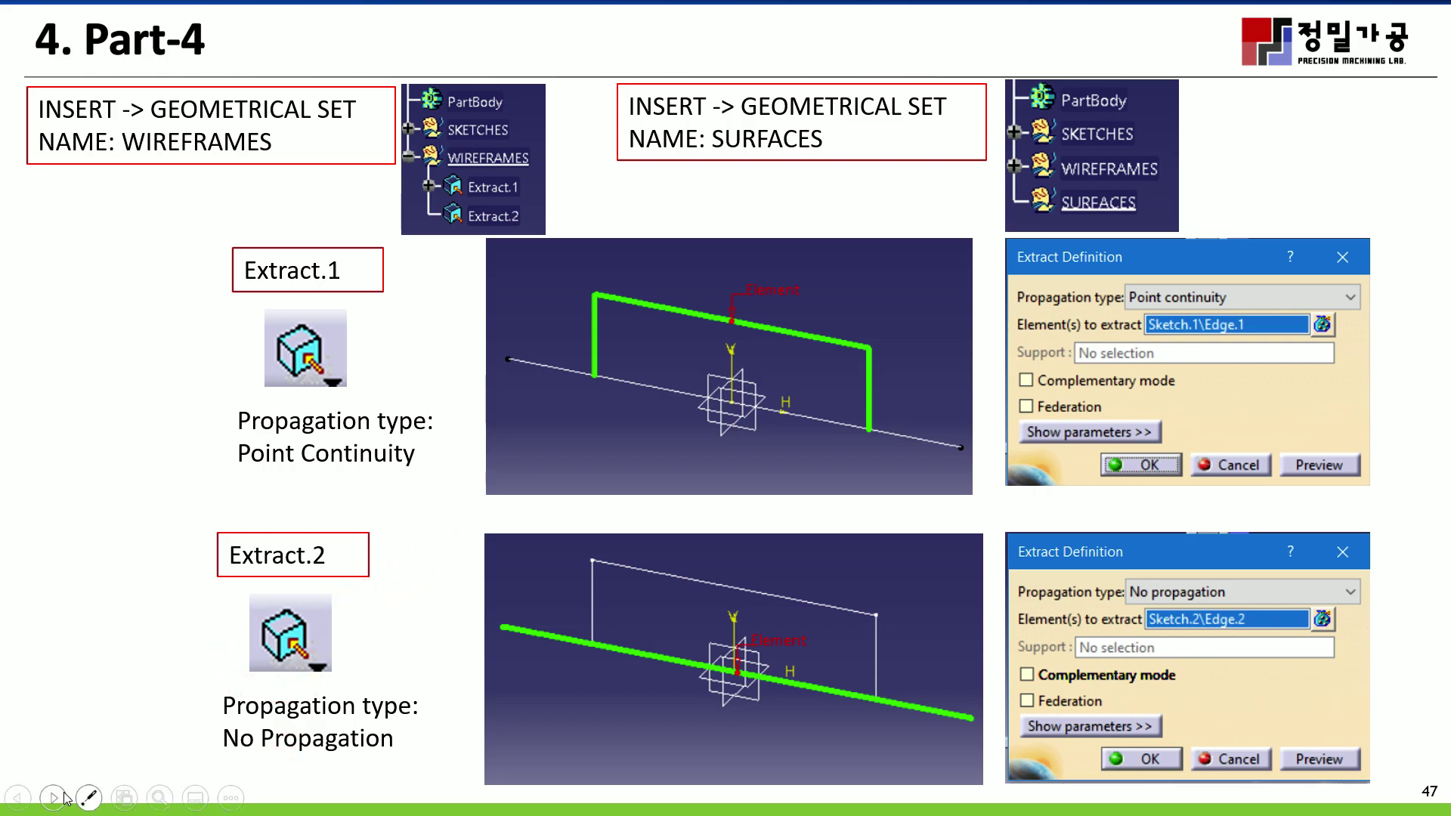
{"action": "left_click", "coordinate": [54, 798]}
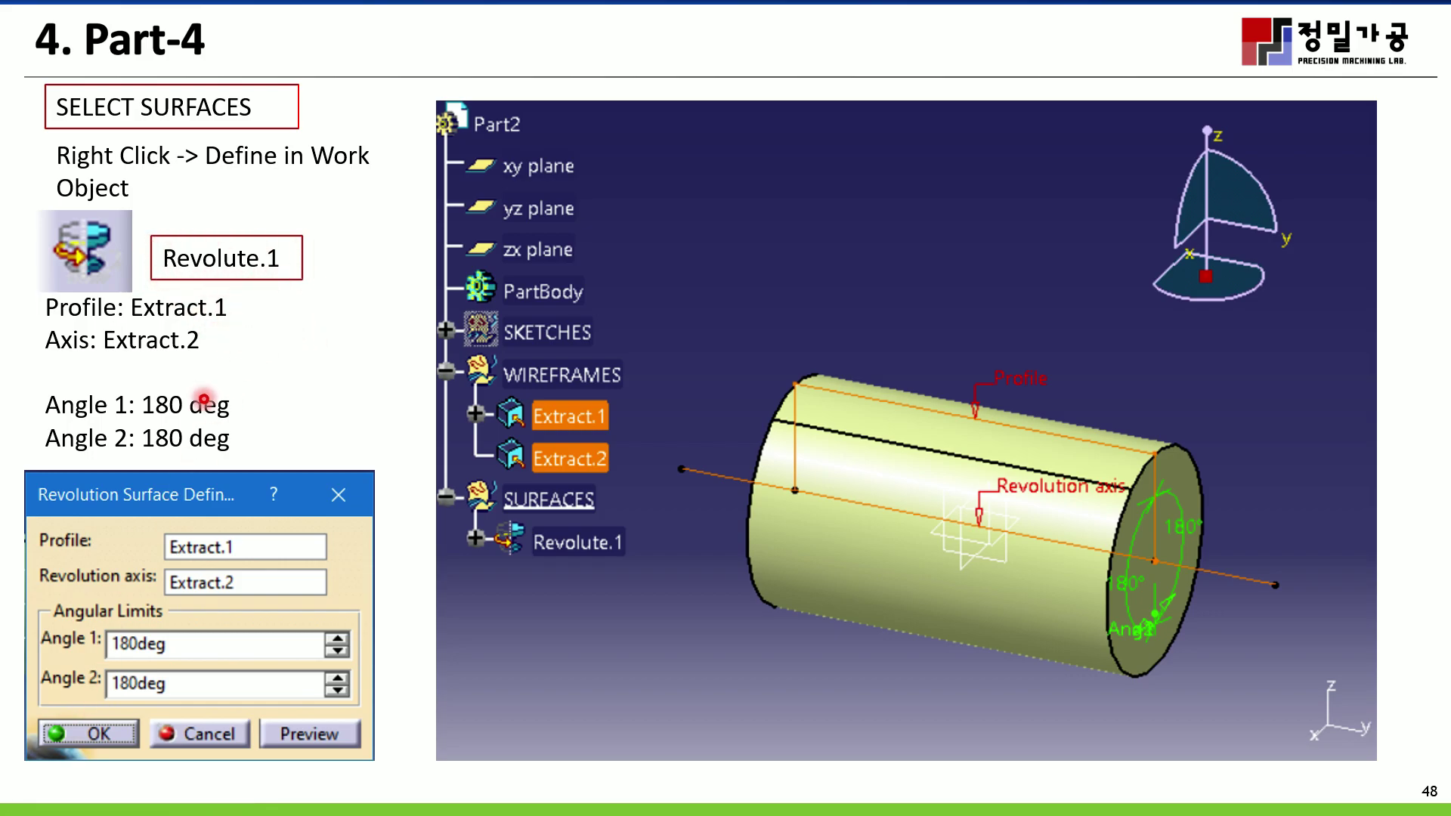
{"action": "key", "text": "super"}
{"action": "left_click", "coordinate": [629, 798]}
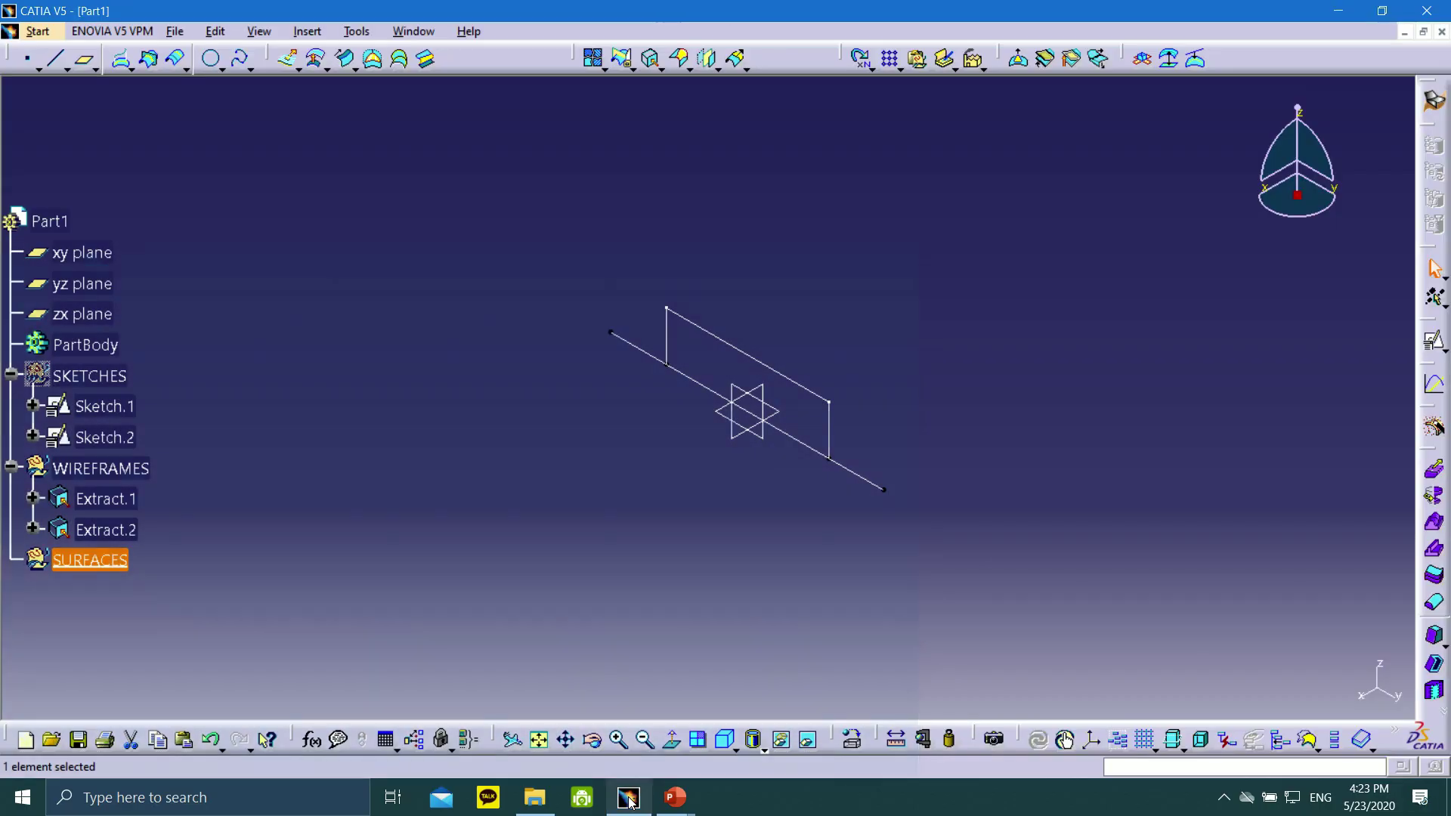
- Revolve the Extract.1 profile about the Extract.2 axis into a surface with both angular limits at 180 deg
{"action": "left_click", "coordinate": [300, 69]}
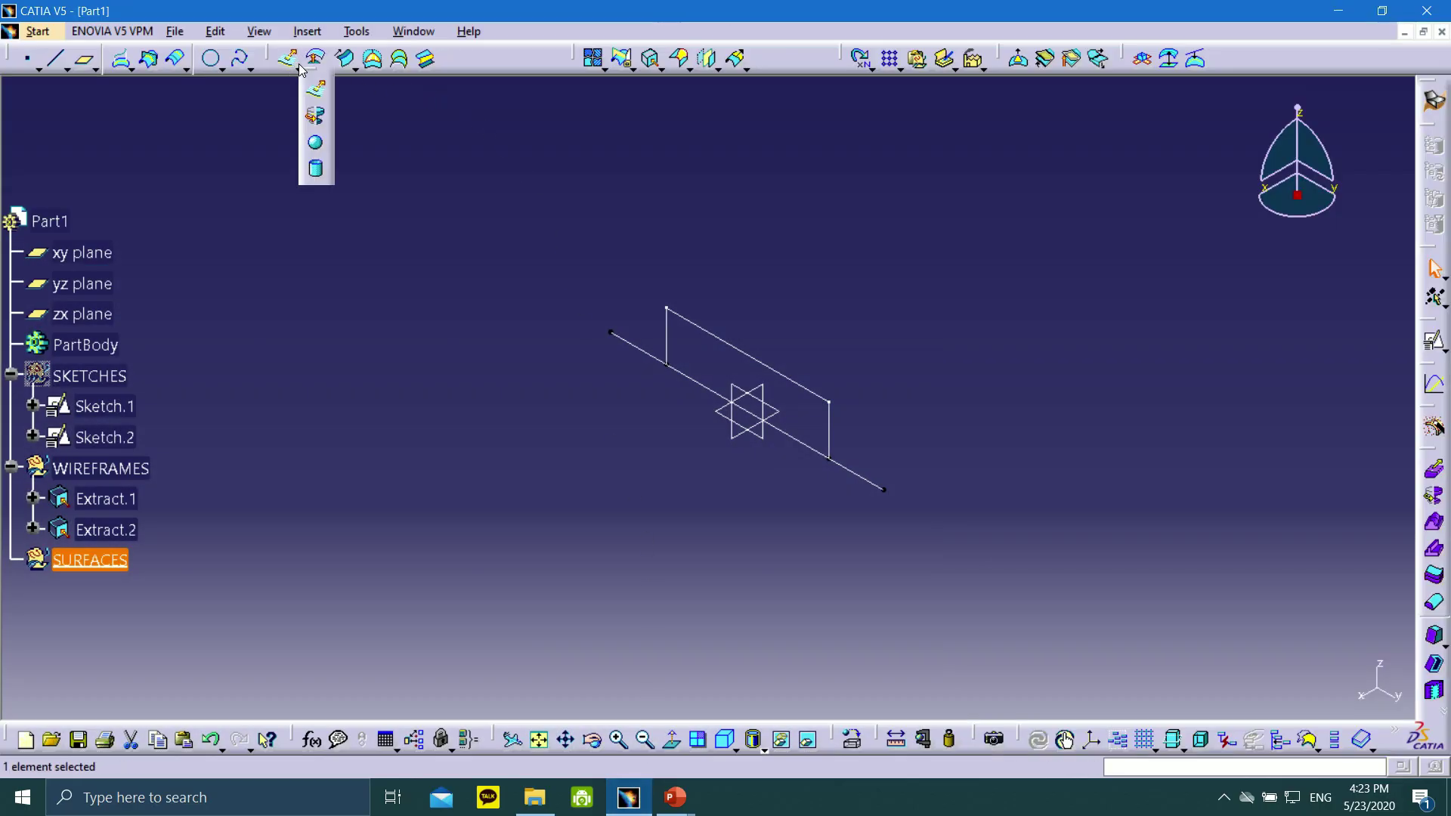
{"action": "left_click", "coordinate": [316, 117]}
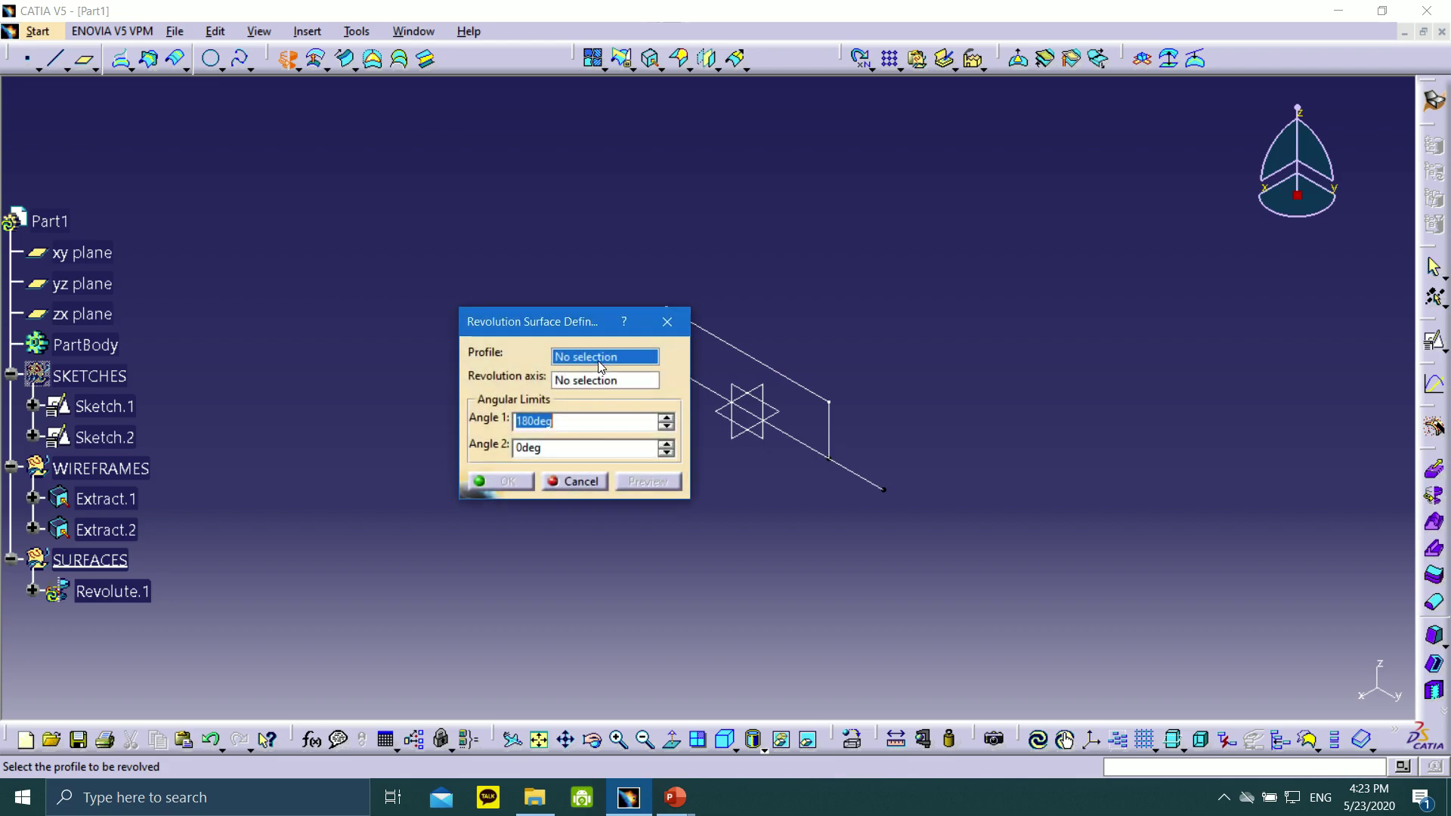
{"action": "left_click_drag", "start_coordinate": [570, 322], "coordinate": [443, 264]}
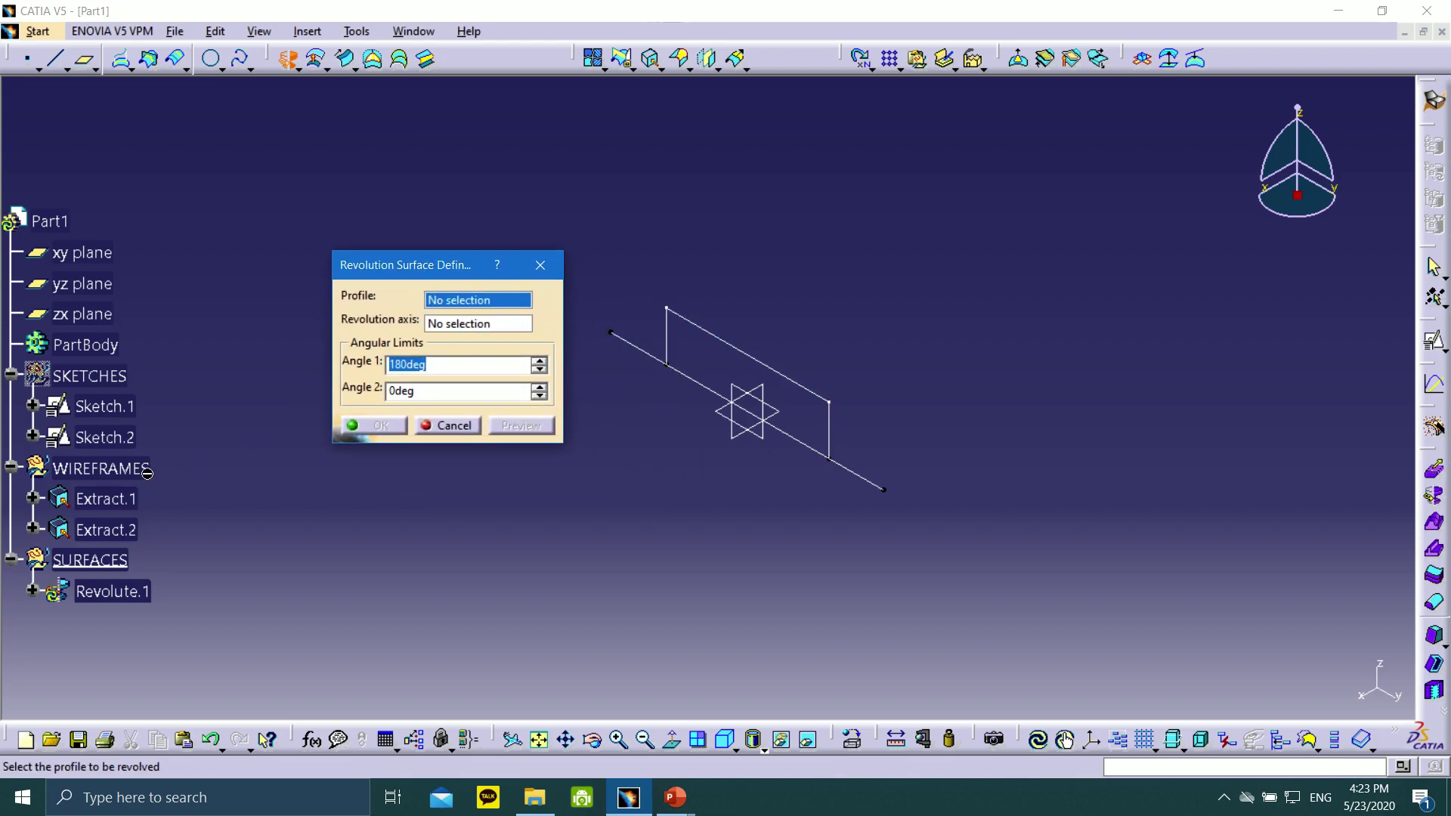
{"action": "left_click", "coordinate": [109, 499]}
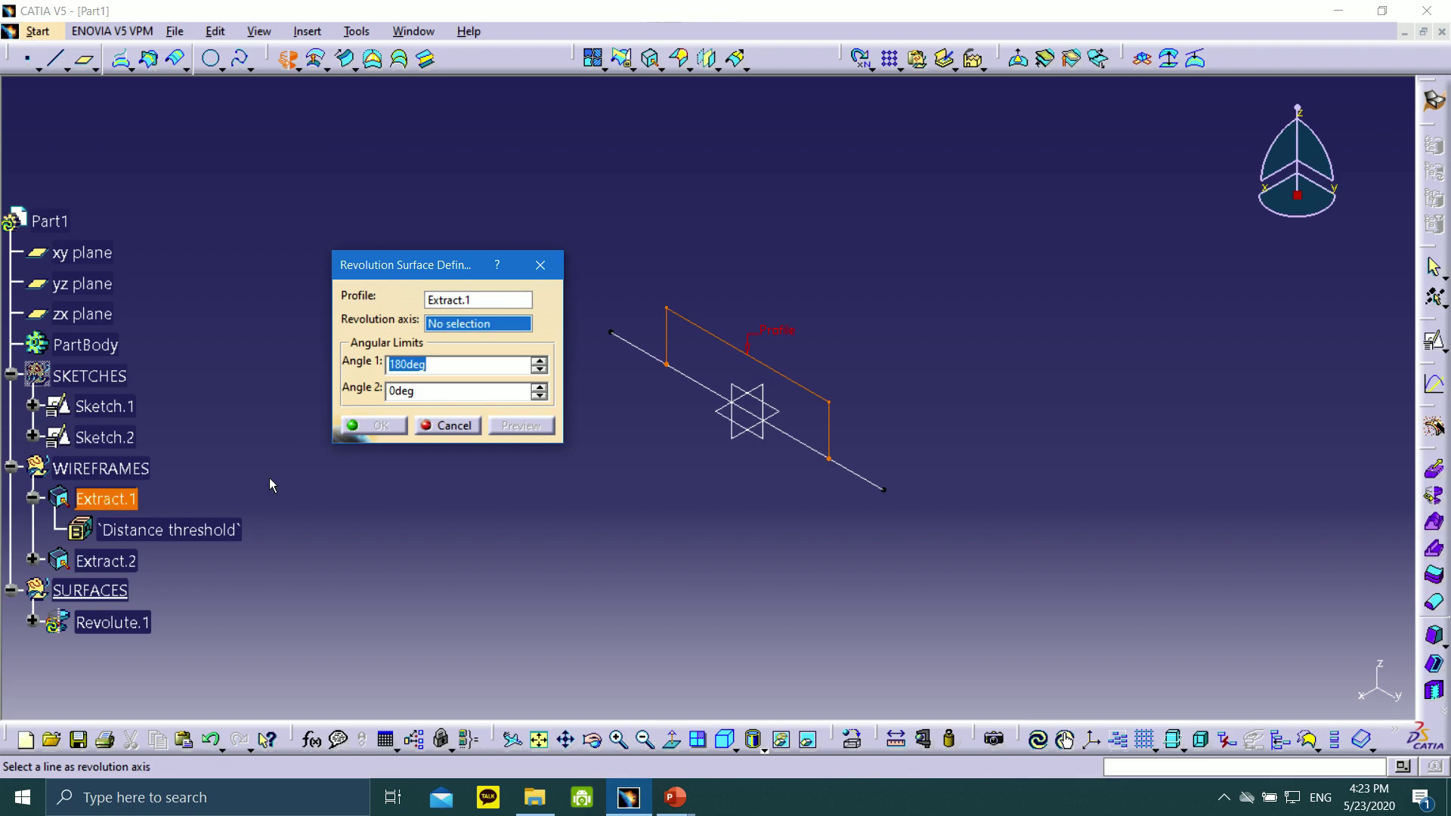
{"action": "left_click", "coordinate": [117, 565]}
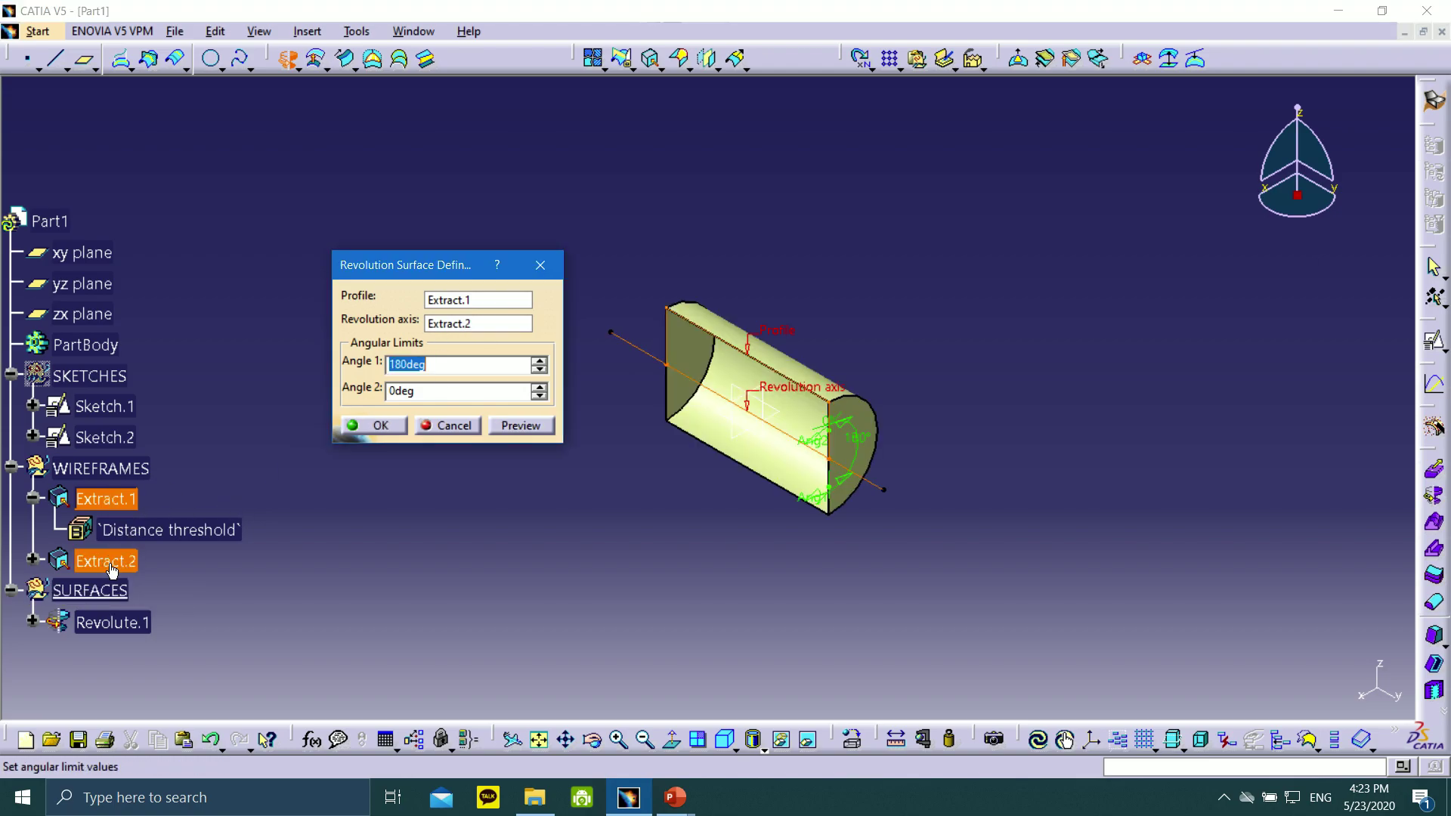
{"action": "double_click", "coordinate": [428, 390]}
{"action": "left_click", "coordinate": [509, 425]}
{"action": "left_click", "coordinate": [381, 425]}
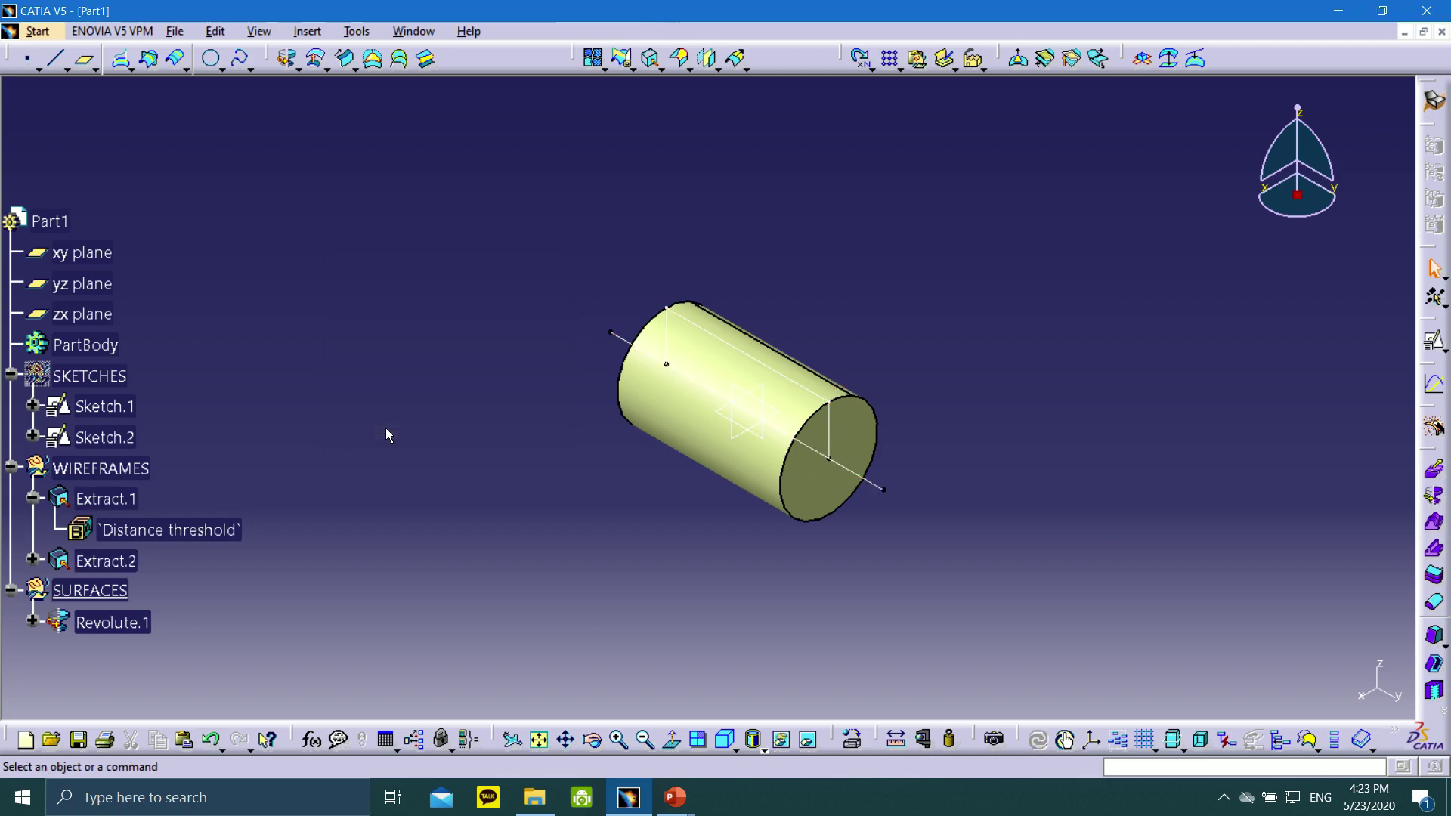
- Hide the WIREFRAMES geometrical set and collapse the Extract.1 branch in the tree
{"action": "right_click", "coordinate": [156, 471]}
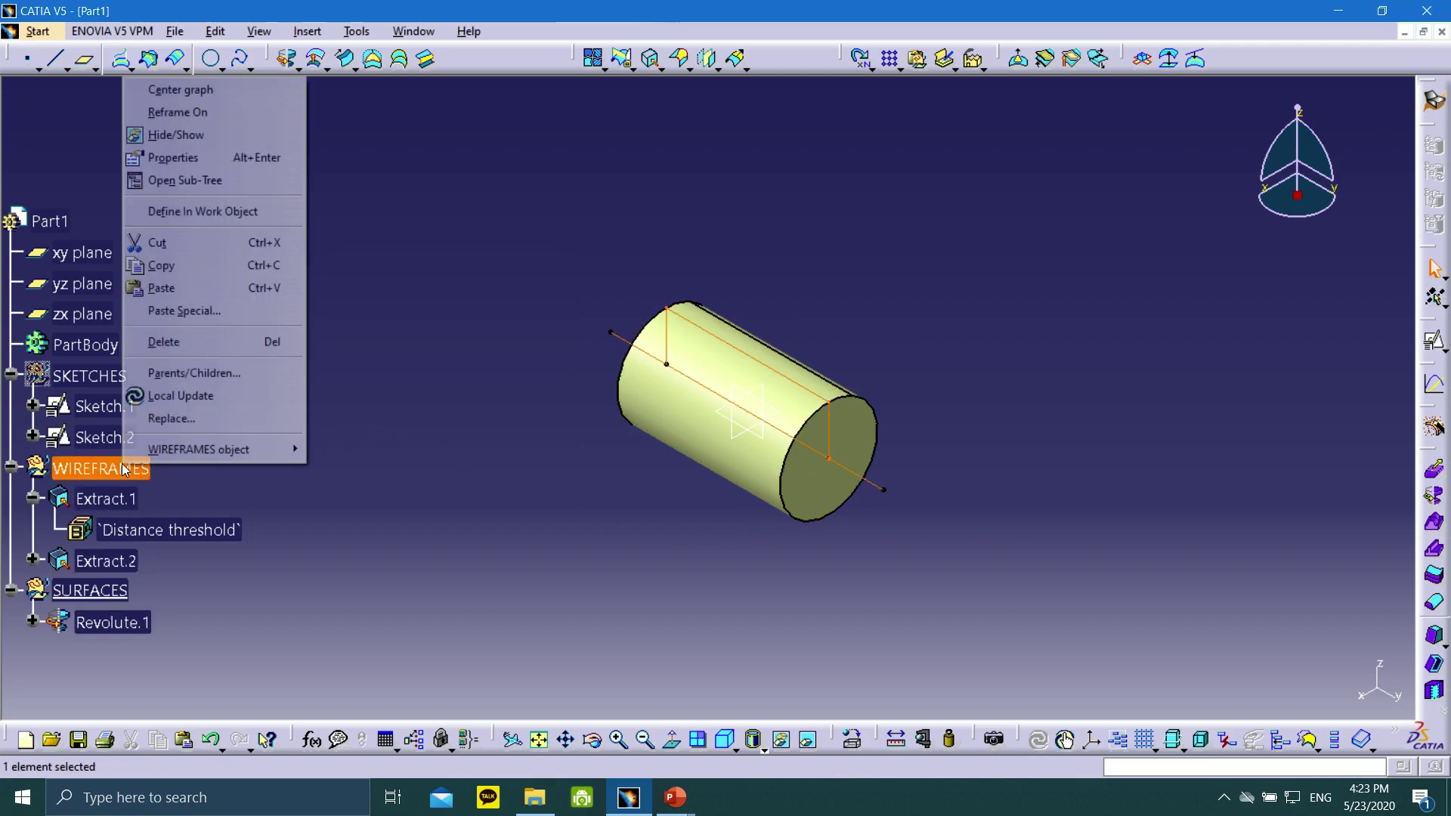
{"action": "left_click", "coordinate": [212, 135]}
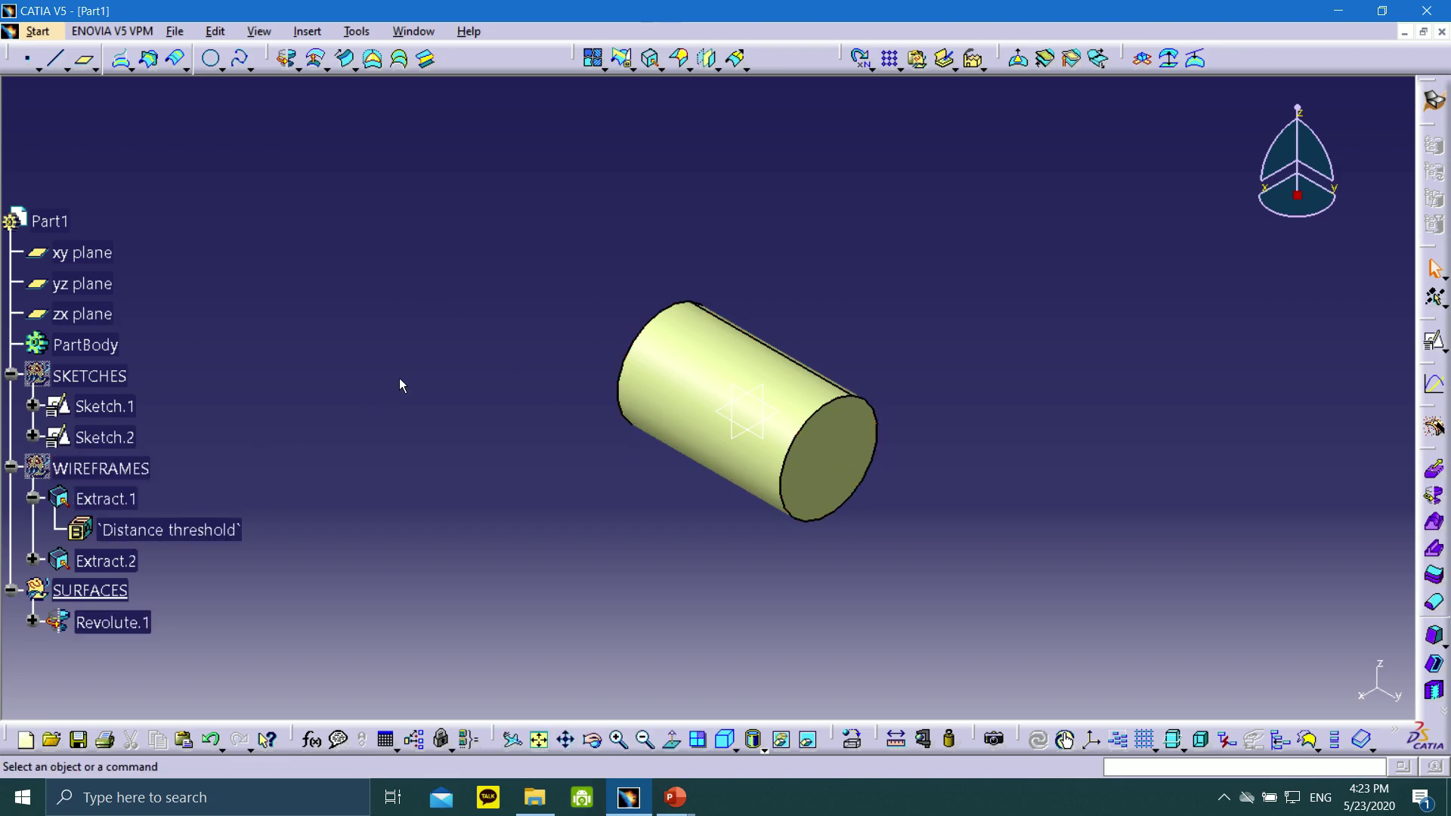
{"action": "middle_click_drag", "start_coordinate": [399, 378], "coordinate": [532, 380]}
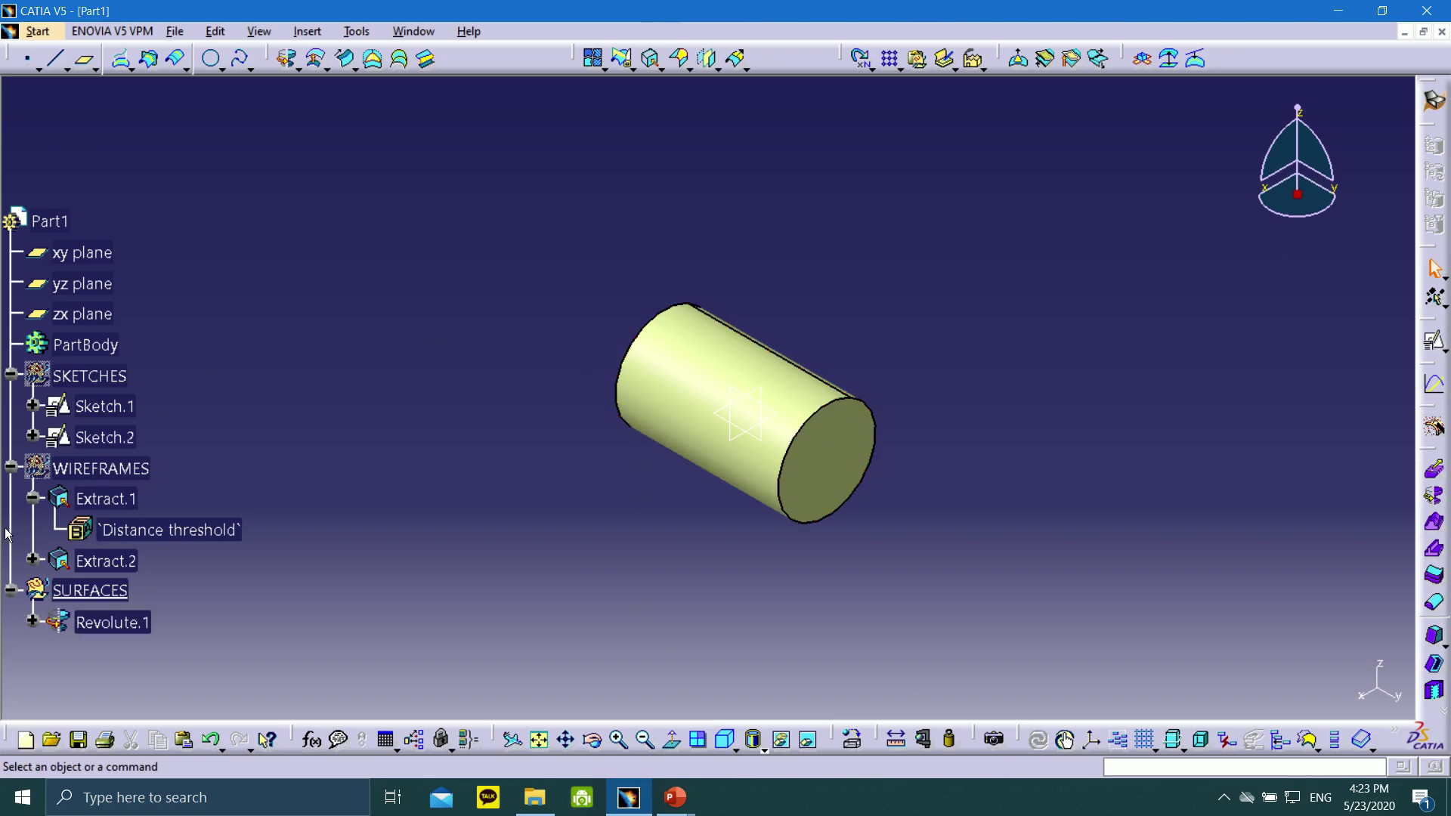
{"action": "left_click", "coordinate": [33, 498]}
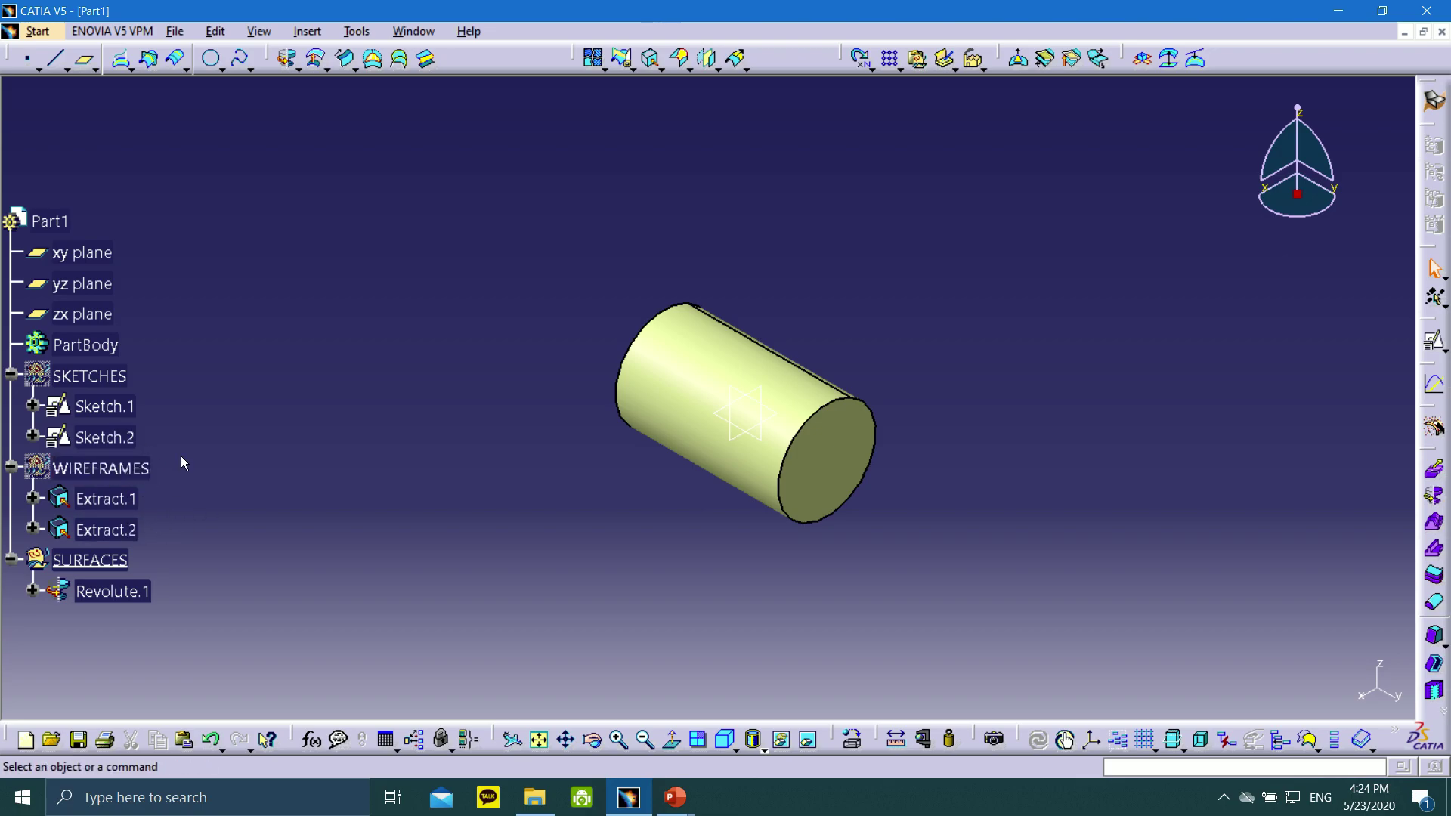
{"action": "scroll", "coordinate": [142, 371], "scroll_direction": "down", "scroll_amount": 2}
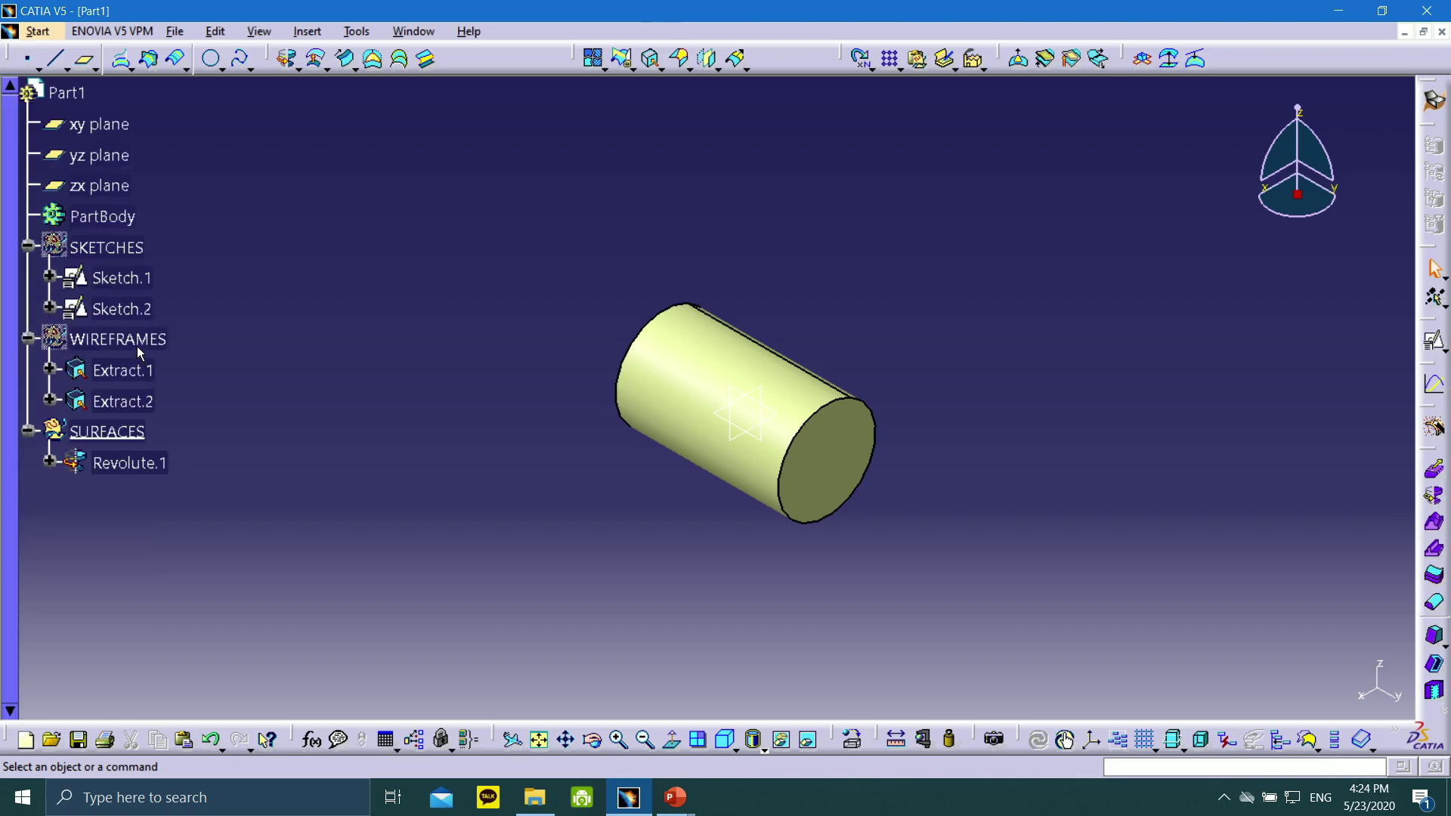
{"action": "scroll", "coordinate": [154, 329], "scroll_direction": "up", "scroll_amount": 1}
{"action": "scroll", "coordinate": [84, 163], "scroll_direction": "down", "scroll_amount": 1}
- Switch to the PowerPoint slide show, review the Part-4 Point.1 and Helix.1 settings, and return to CATIA
{"action": "mouse_move", "coordinate": [674, 797]}
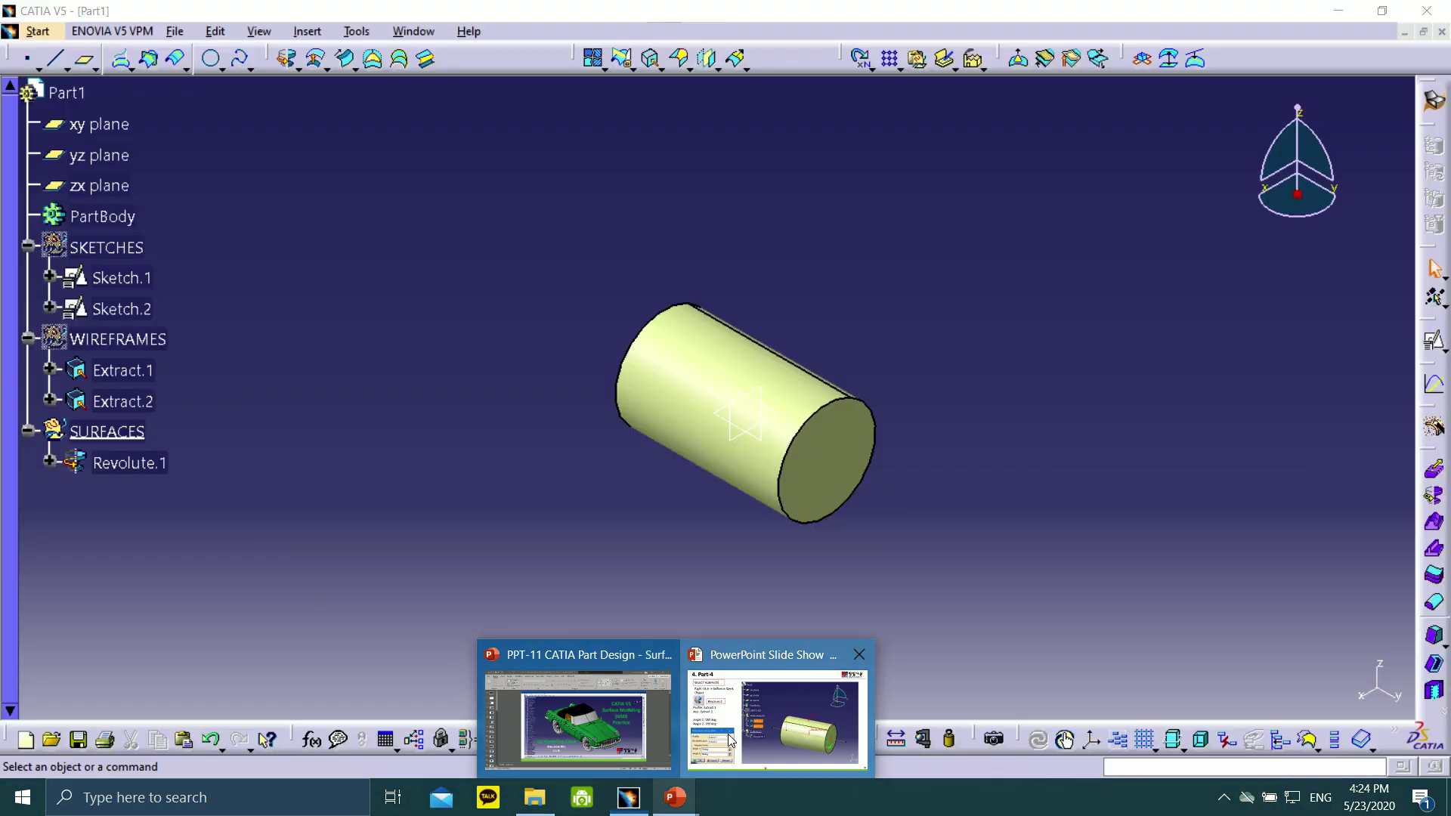
{"action": "left_click", "coordinate": [719, 760]}
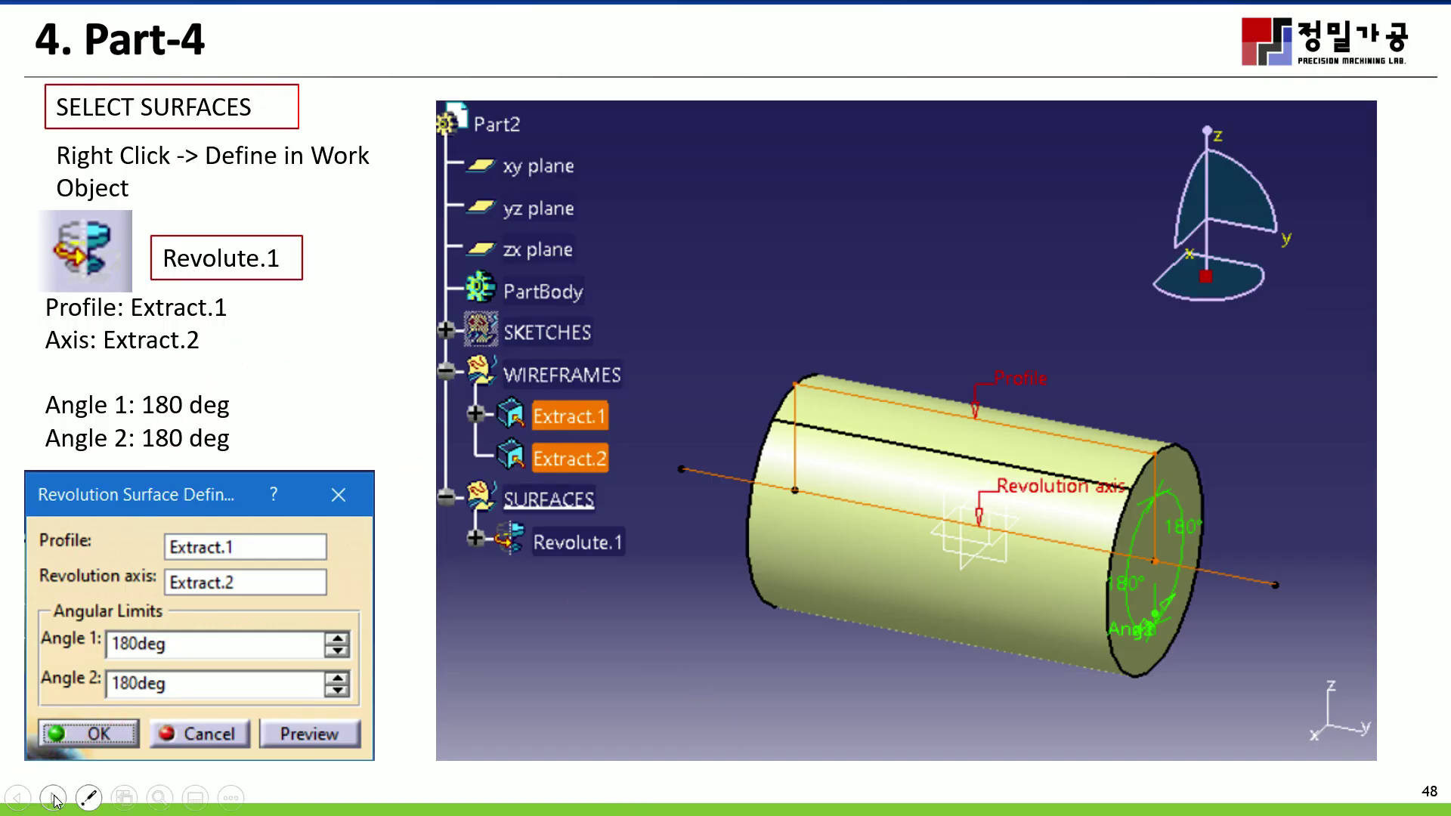
{"action": "left_click", "coordinate": [53, 797]}
{"action": "key", "text": "ctrl+l"}
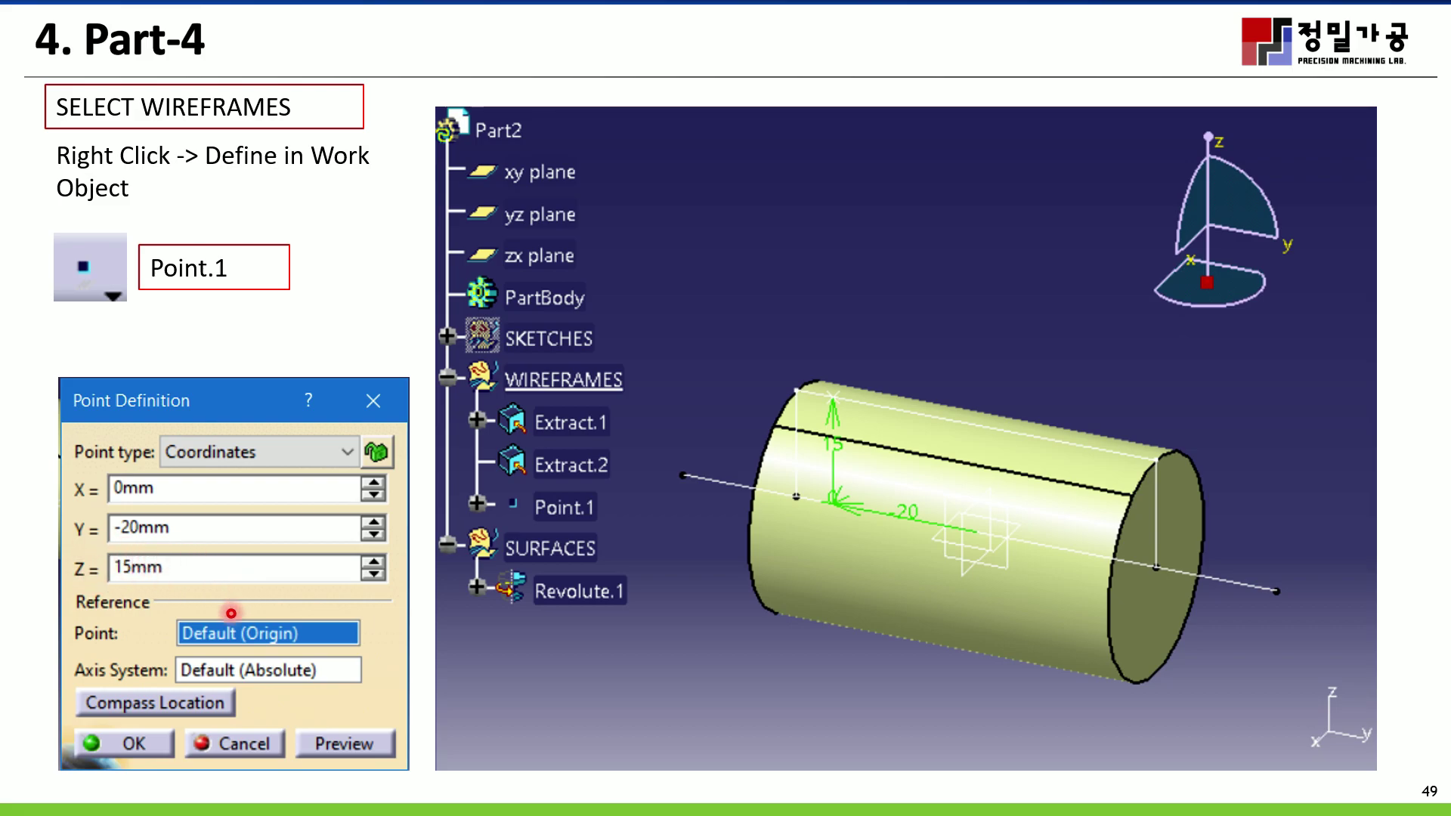
{"action": "mouse_move", "coordinate": [168, 808]}
{"action": "mouse_move", "coordinate": [67, 800]}
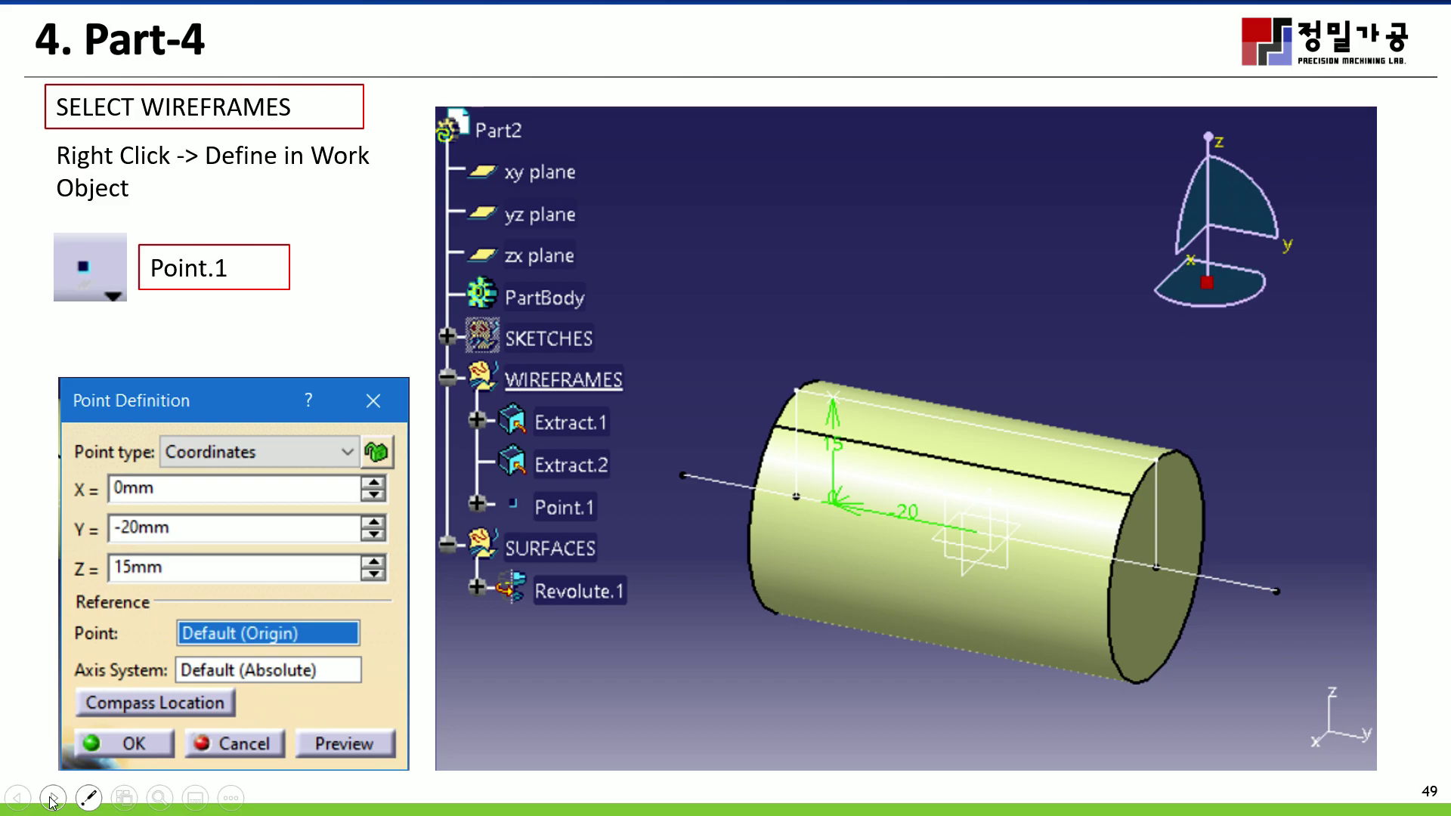
{"action": "left_click", "coordinate": [52, 798]}
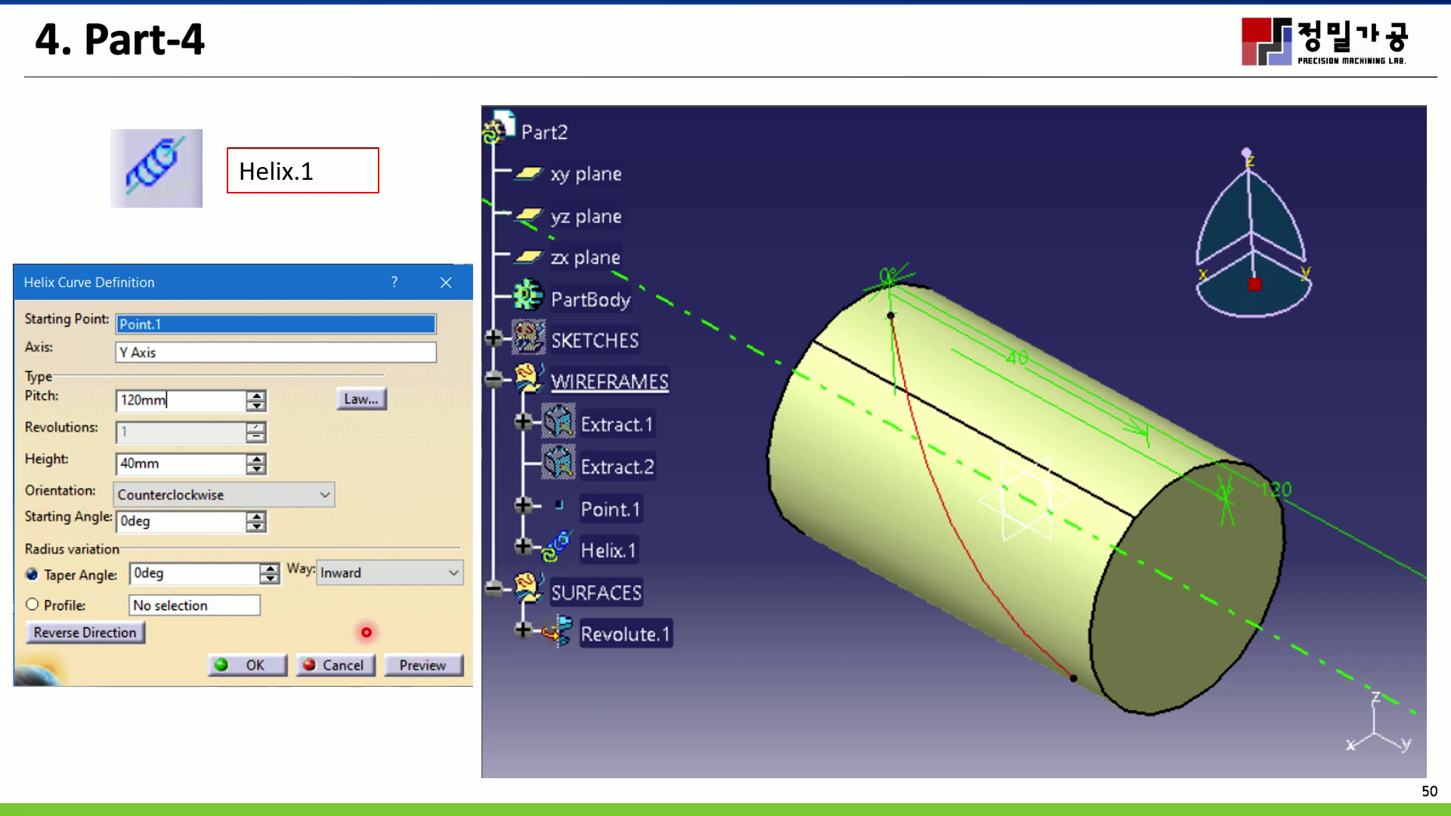
{"action": "key", "text": "super"}
{"action": "left_click", "coordinate": [630, 797]}
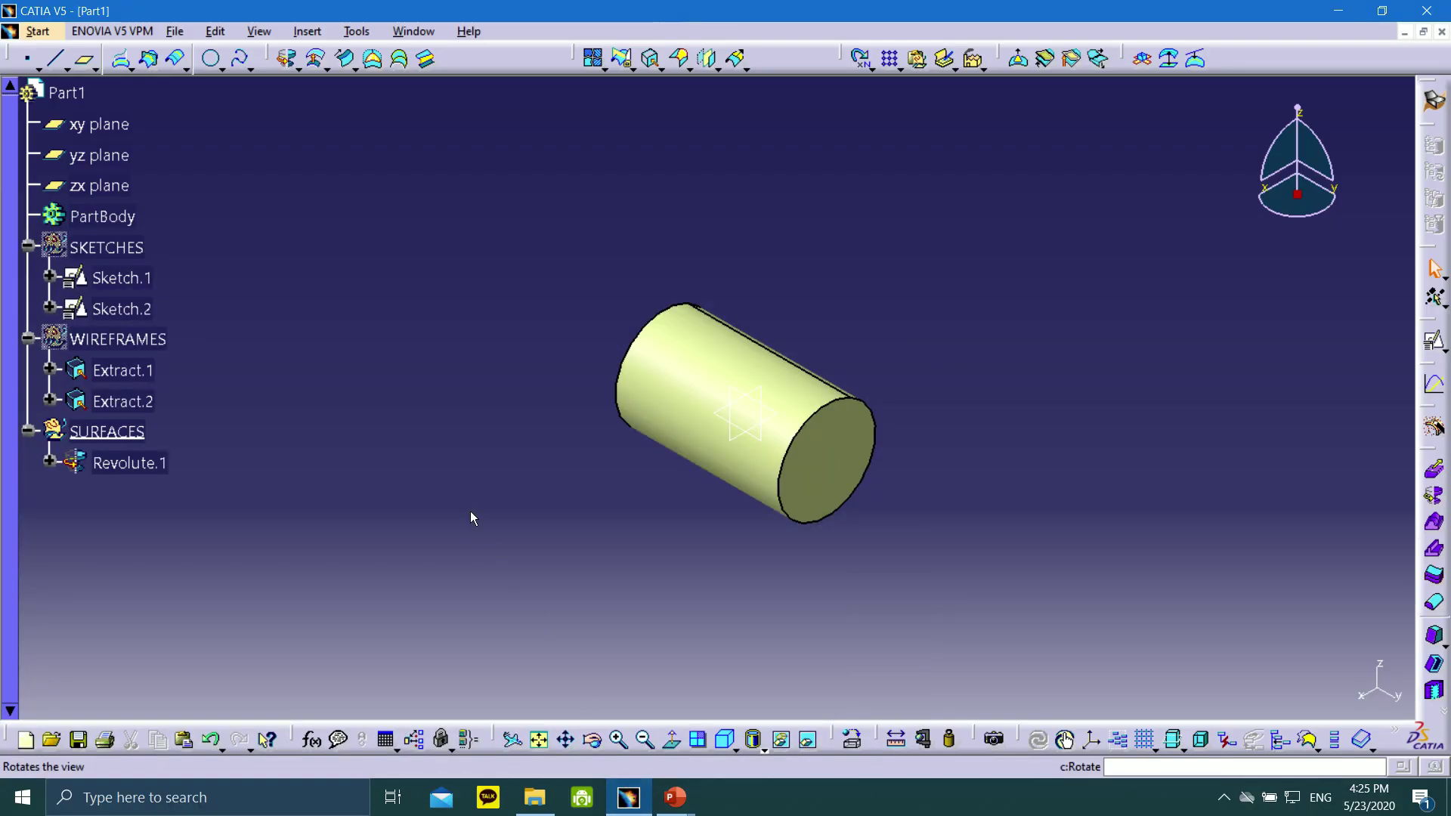
- Define WIREFRAMES as the in-work object and start a point definition by coordinates
{"action": "right_click", "coordinate": [106, 342]}
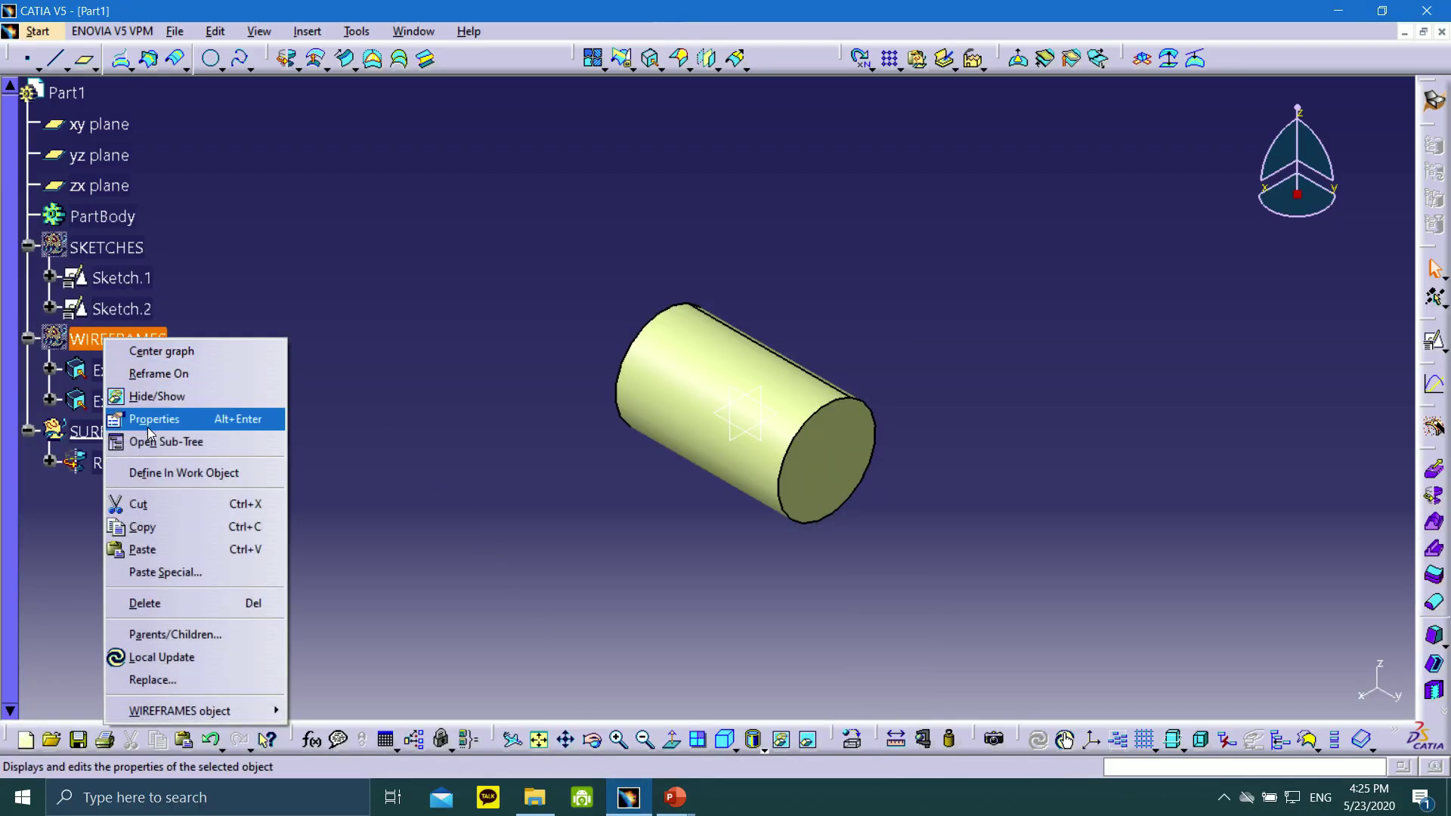
{"action": "left_click", "coordinate": [184, 472]}
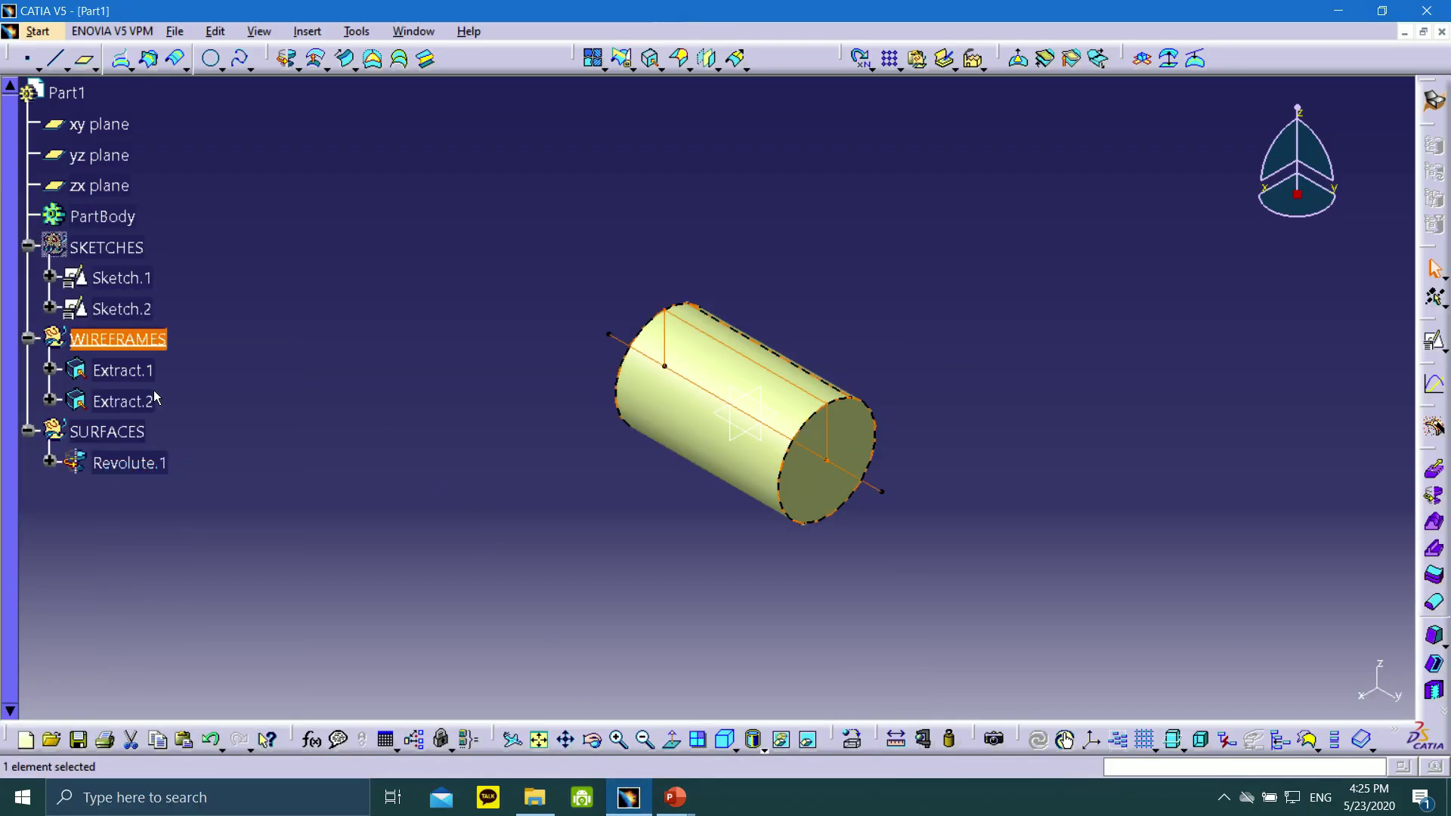
{"action": "left_click", "coordinate": [27, 59]}
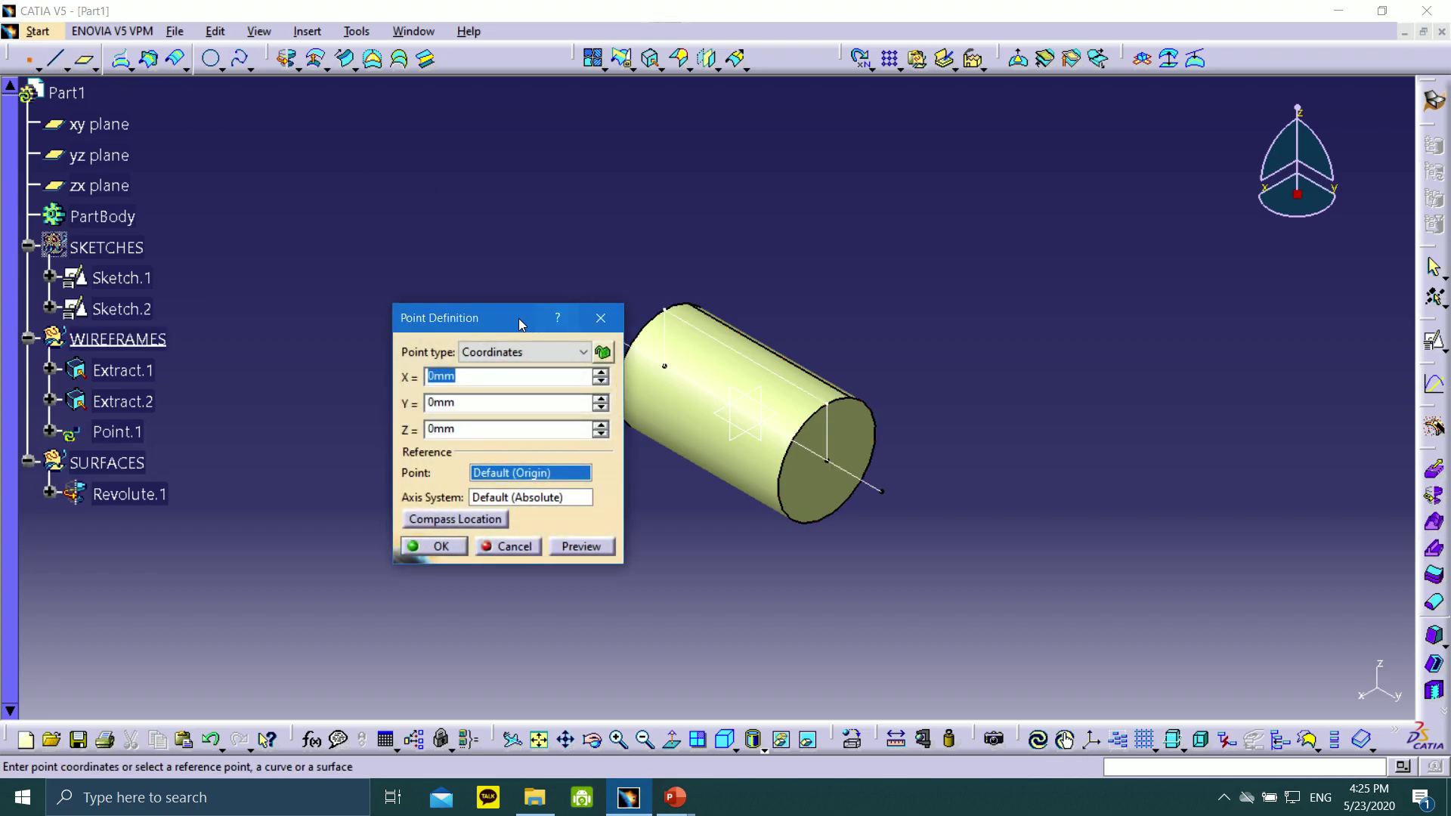
{"action": "left_click_drag", "start_coordinate": [521, 324], "coordinate": [423, 291]}
{"action": "left_click", "coordinate": [348, 370]}
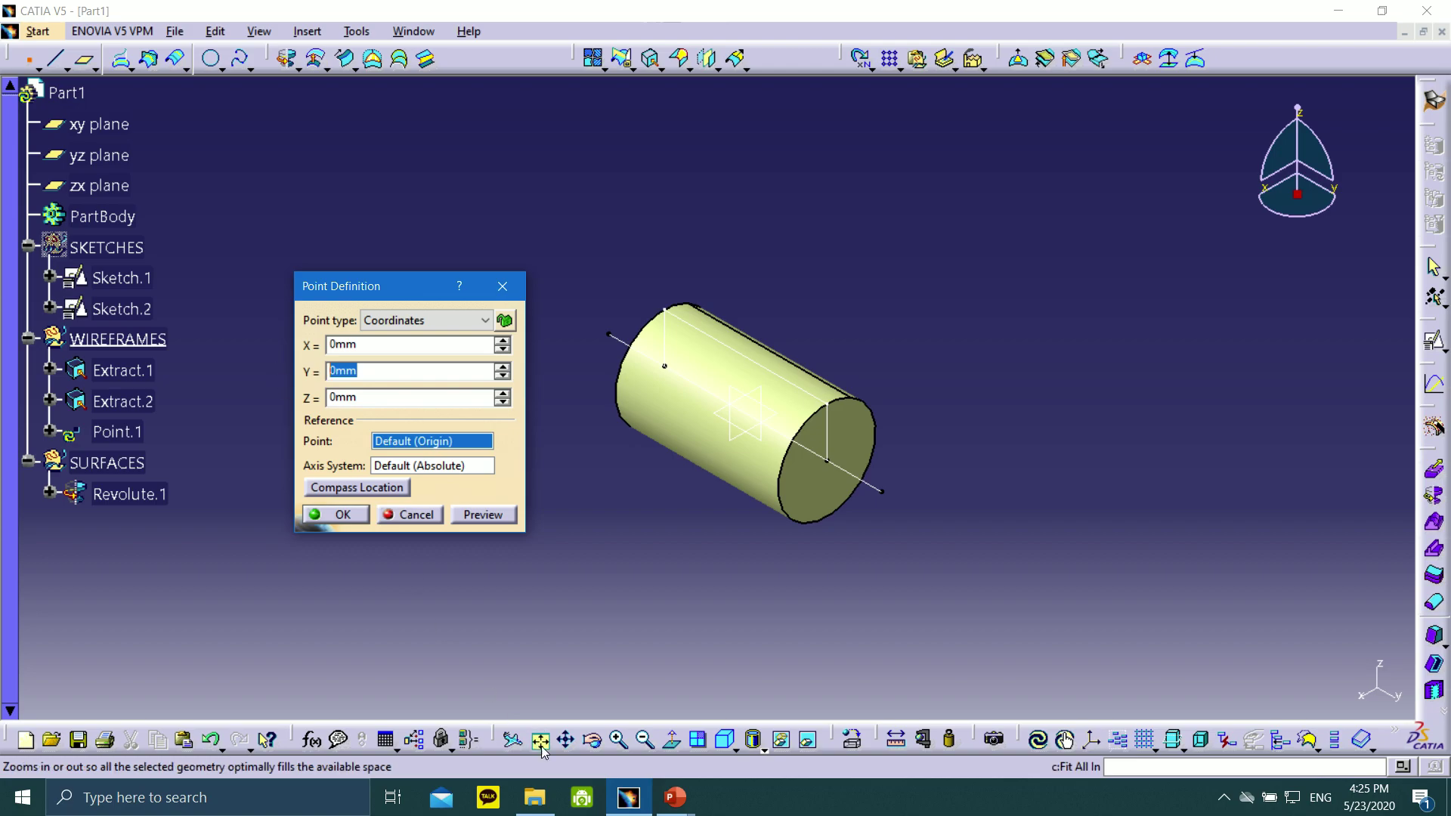
- Switch back to the PowerPoint slide show, check the Point.1 coordinates, and return to CATIA
{"action": "mouse_move", "coordinate": [675, 797]}
{"action": "left_click", "coordinate": [763, 737]}
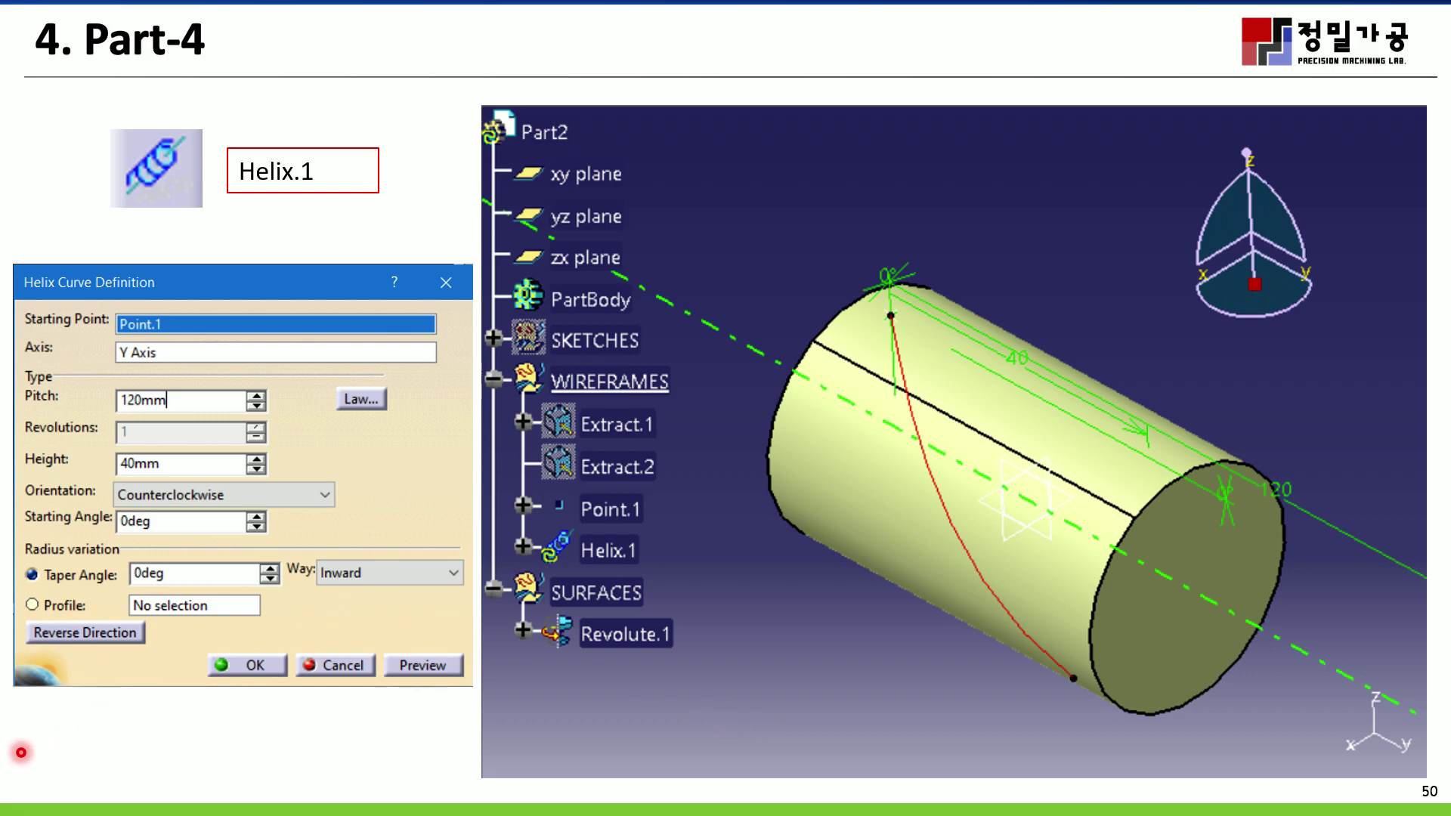
{"action": "left_click", "coordinate": [23, 798]}
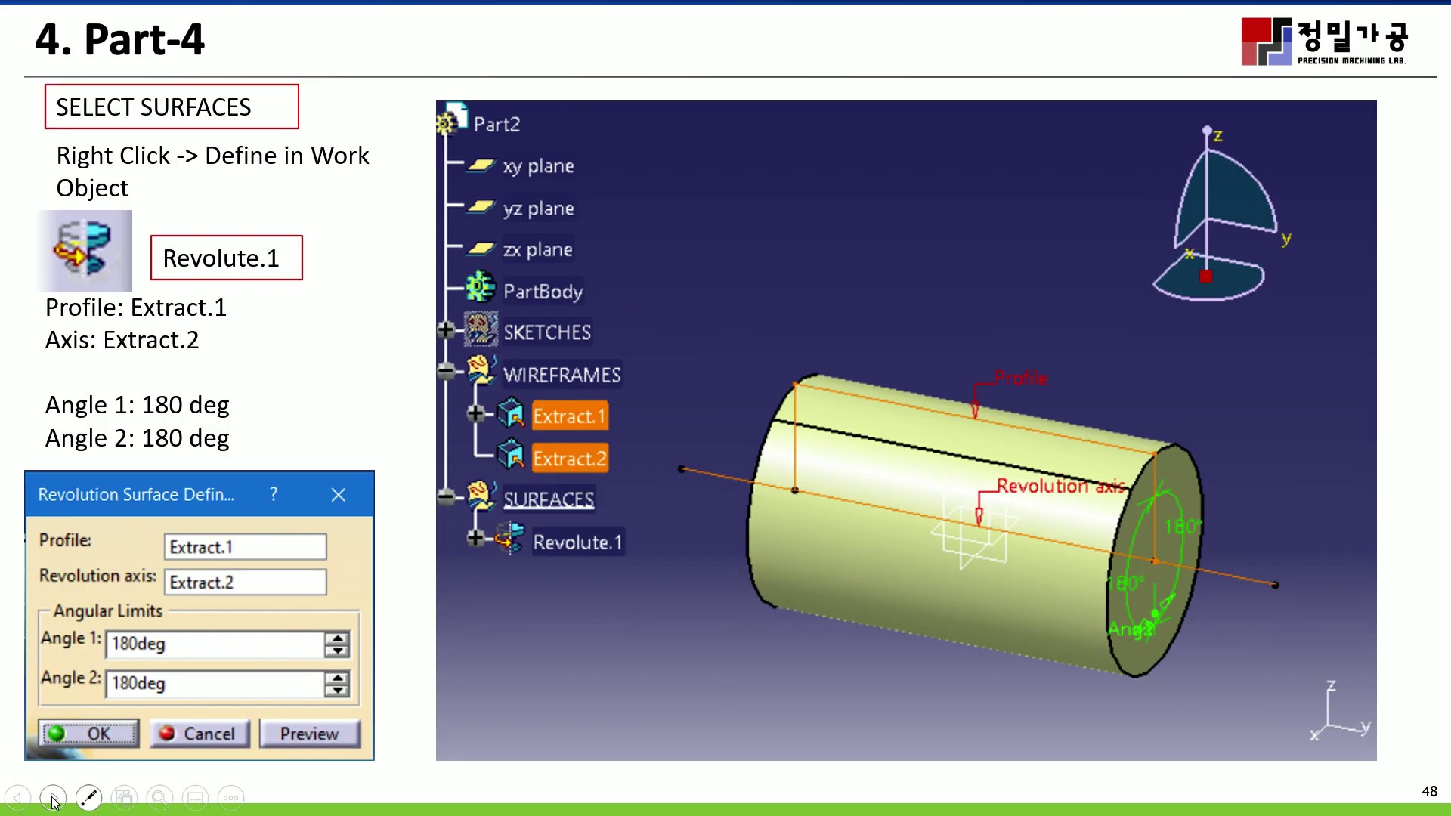
{"action": "left_click", "coordinate": [53, 797]}
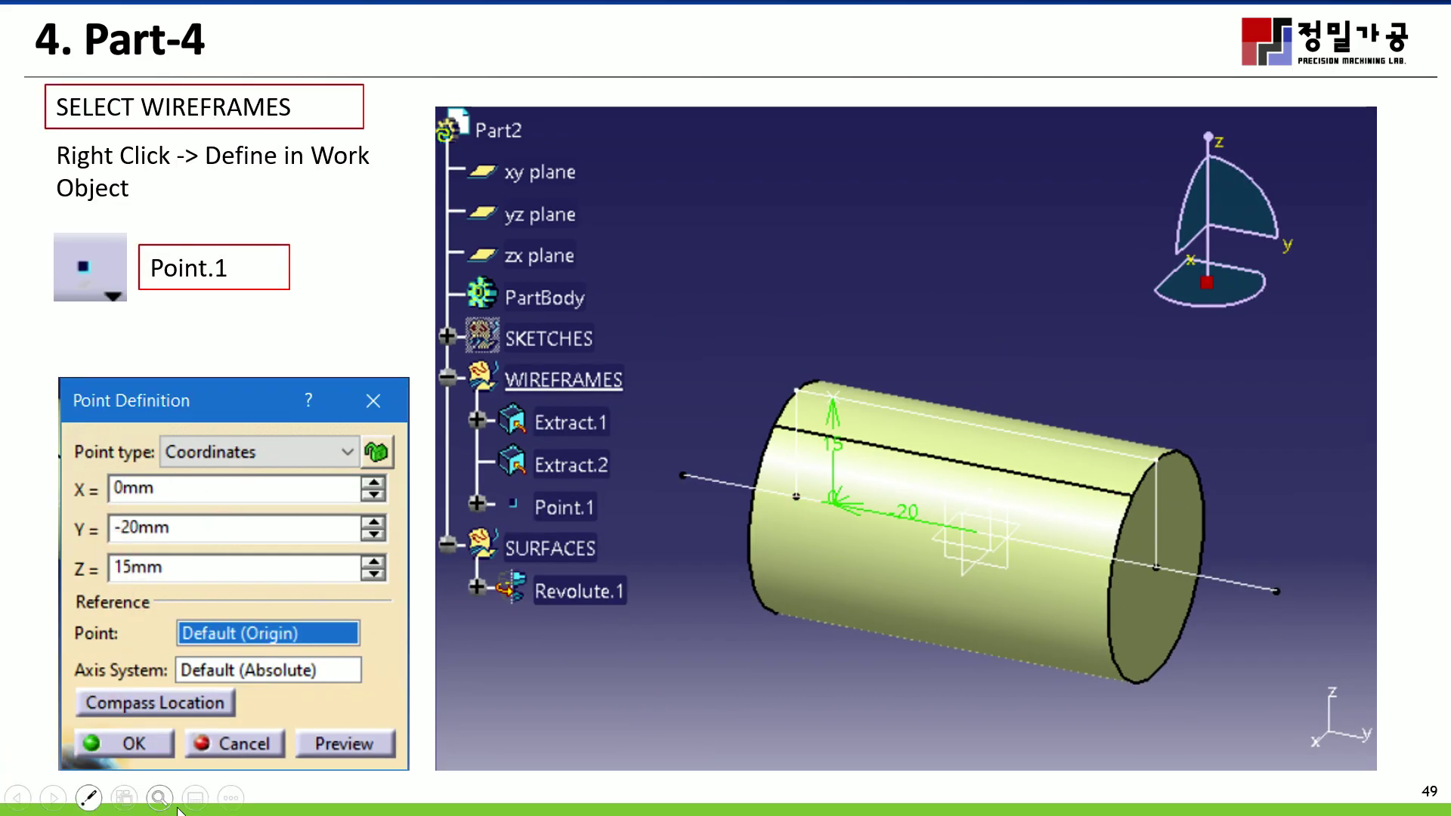
{"action": "key", "text": "super"}
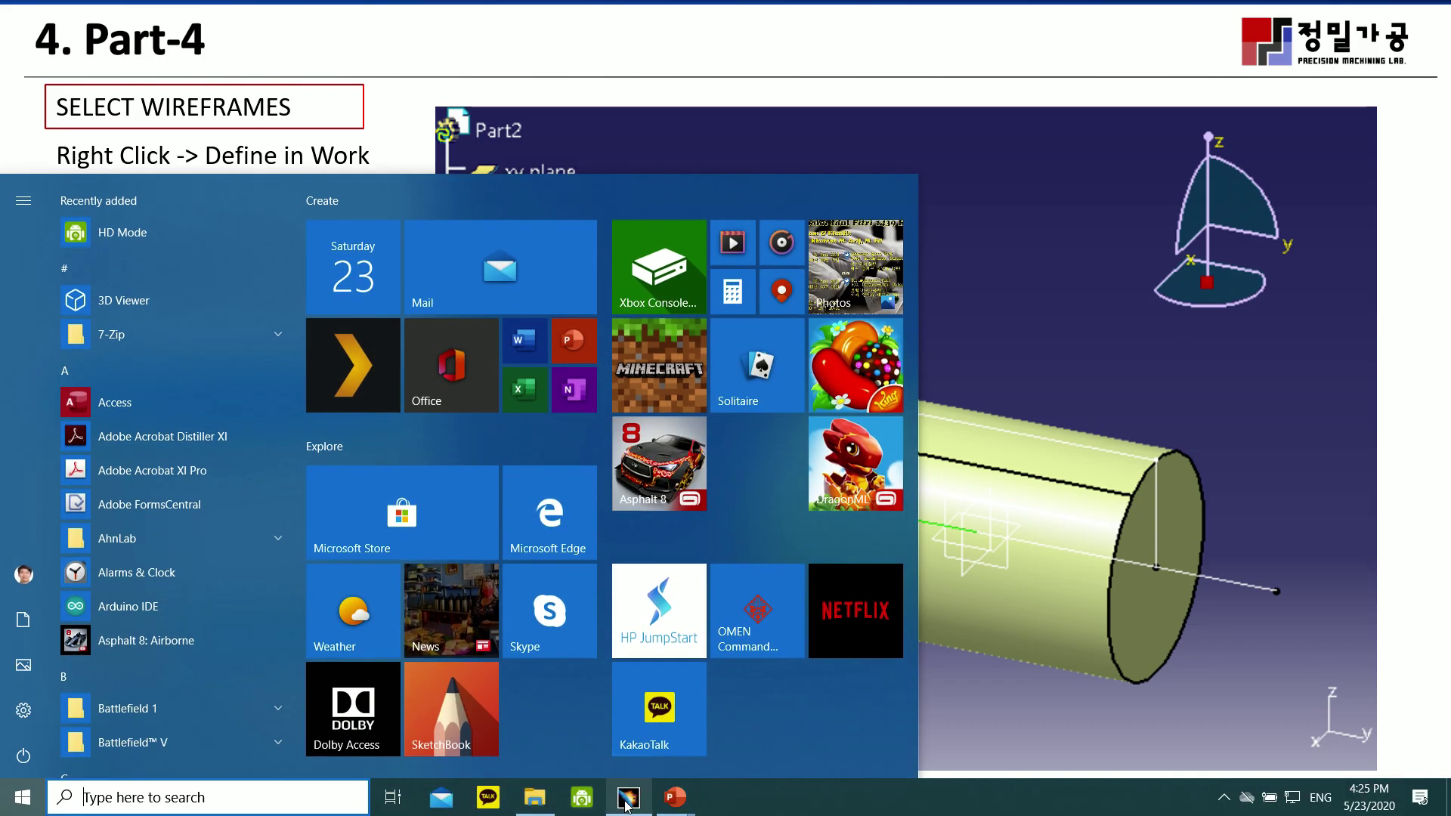
{"action": "left_click", "coordinate": [627, 797]}
- Create a coordinate point at X 0 mm, Y -20 mm, Z 15 mm relative to the origin
{"action": "left_click", "coordinate": [336, 371]}
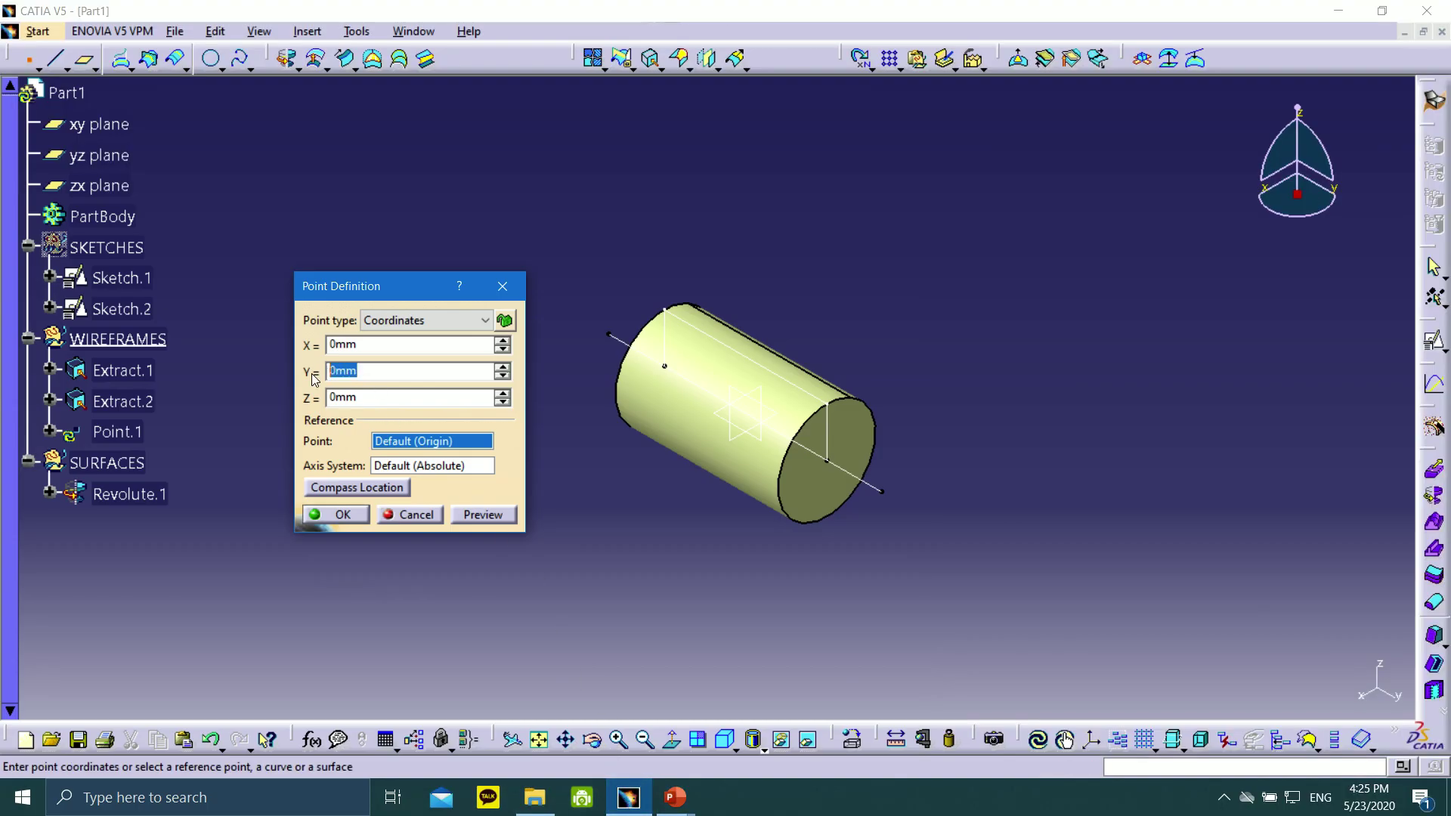
{"action": "type", "text": "-20"}
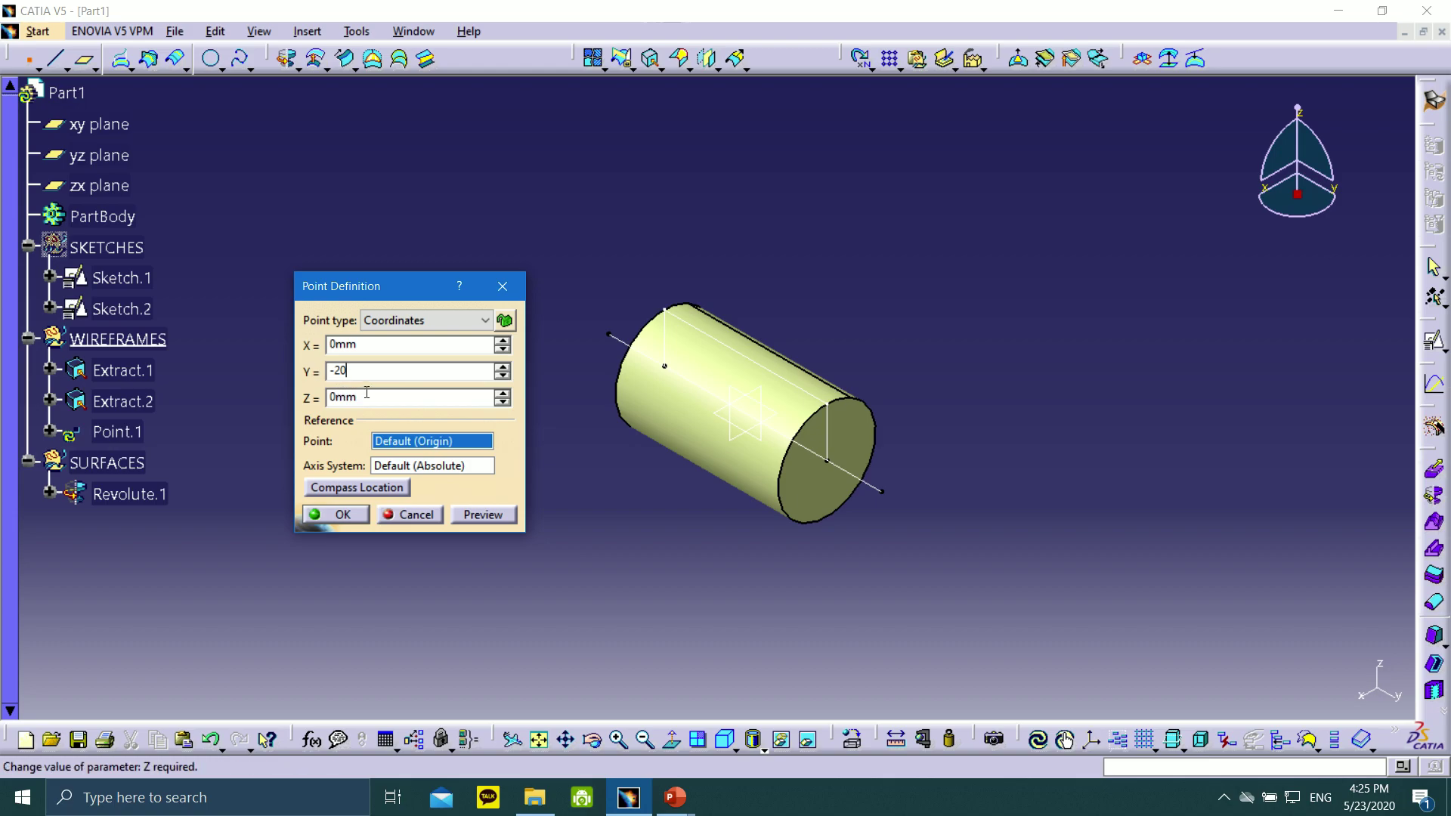
{"action": "left_click", "coordinate": [326, 399]}
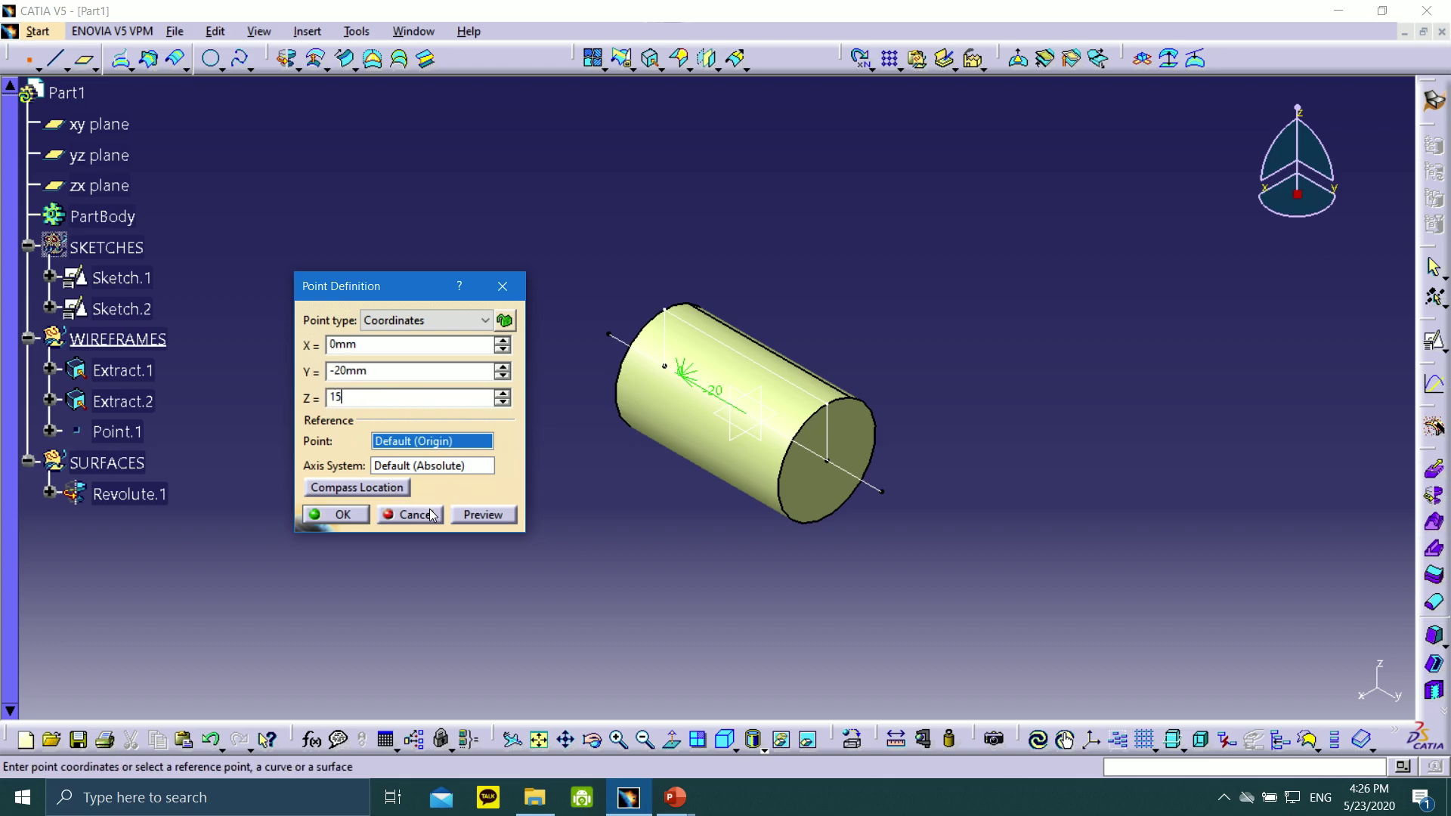
{"action": "left_click", "coordinate": [473, 514]}
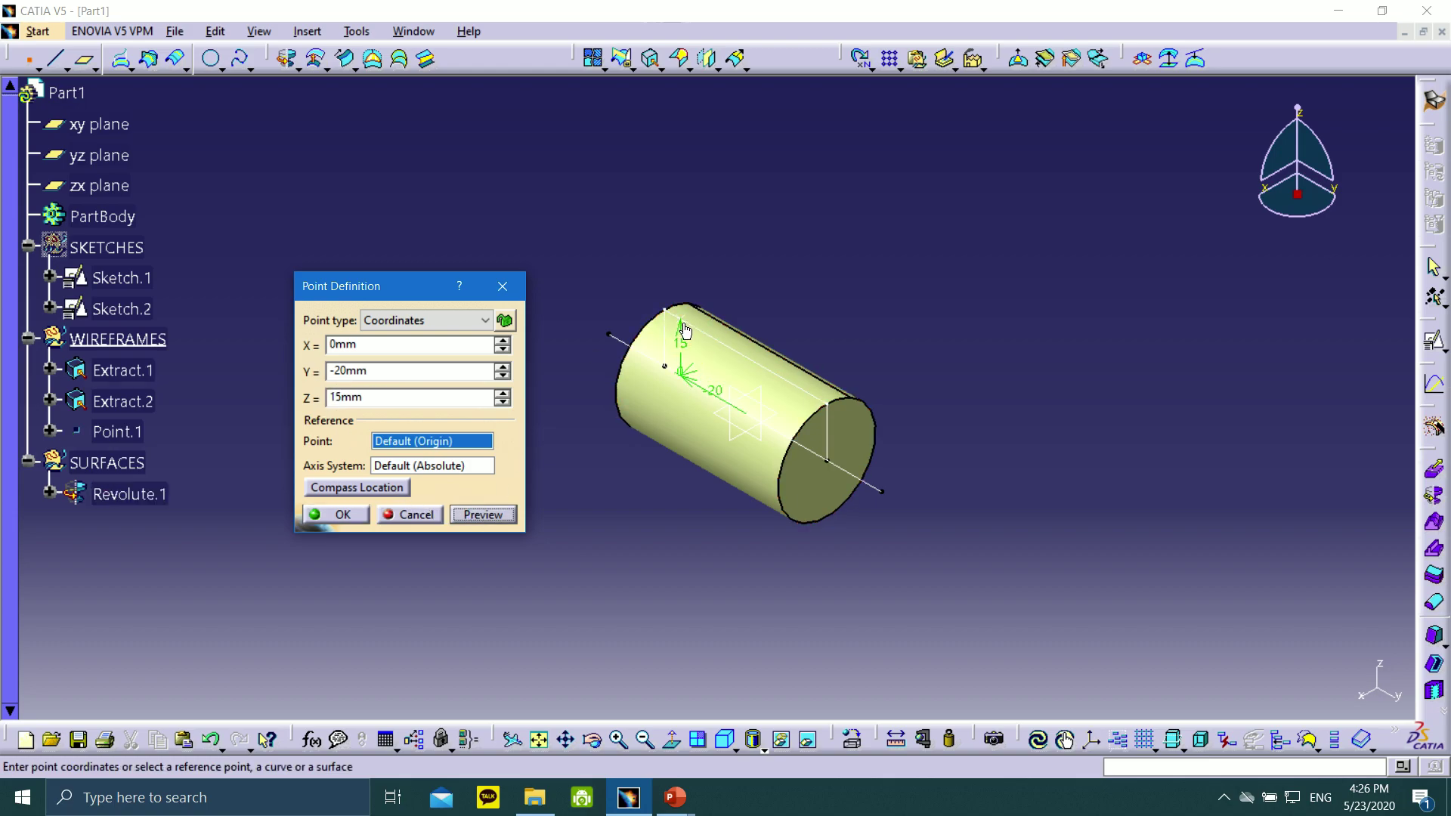
{"action": "scroll", "coordinate": [725, 340], "scroll_direction": "down", "scroll_amount": 1}
{"action": "middle_click_drag", "start_coordinate": [783, 249], "coordinate": [745, 93], "text": "ctrl"}
{"action": "middle_click_drag", "start_coordinate": [762, 182], "coordinate": [948, 286]}
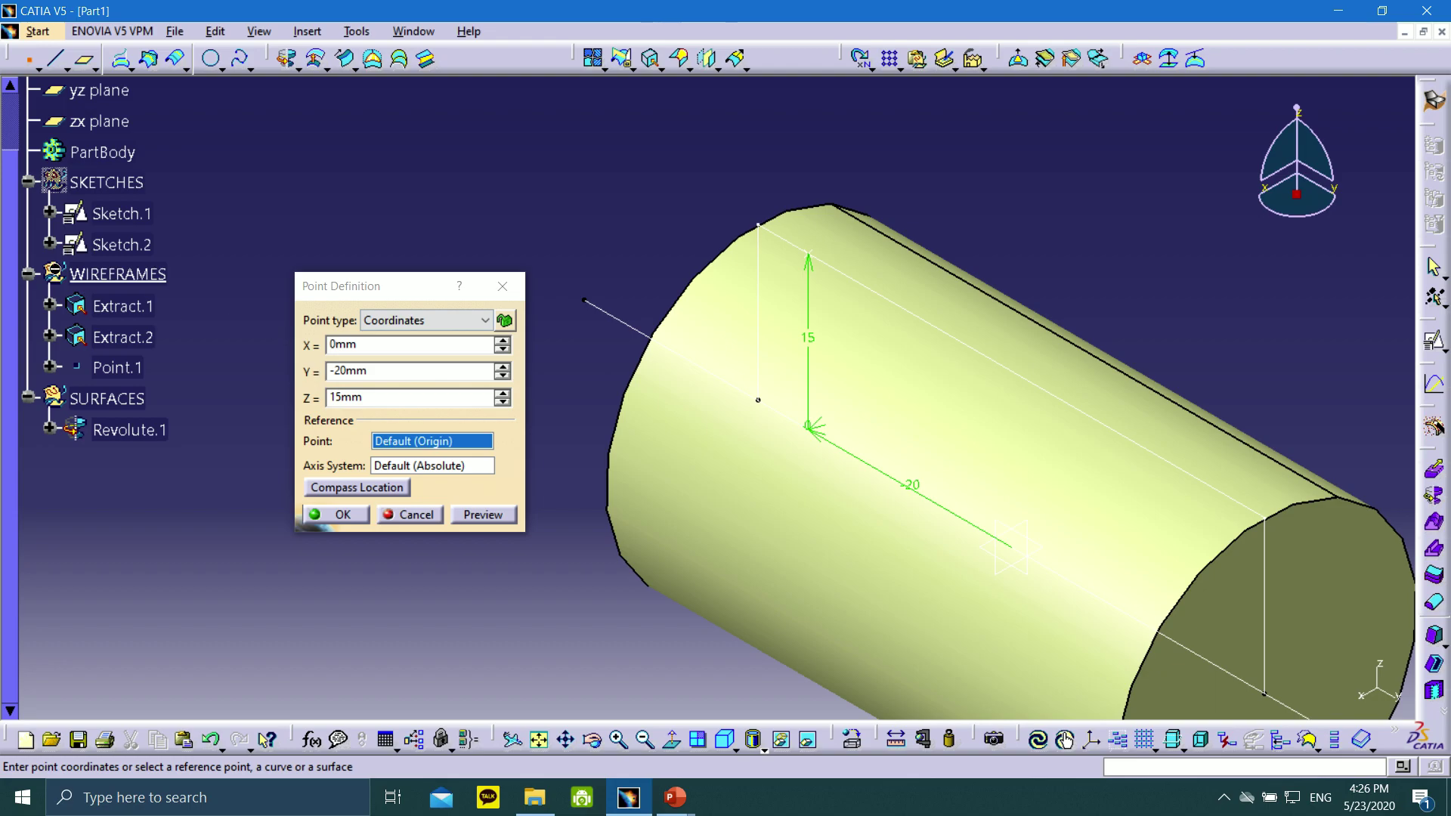
{"action": "left_click", "coordinate": [342, 514]}
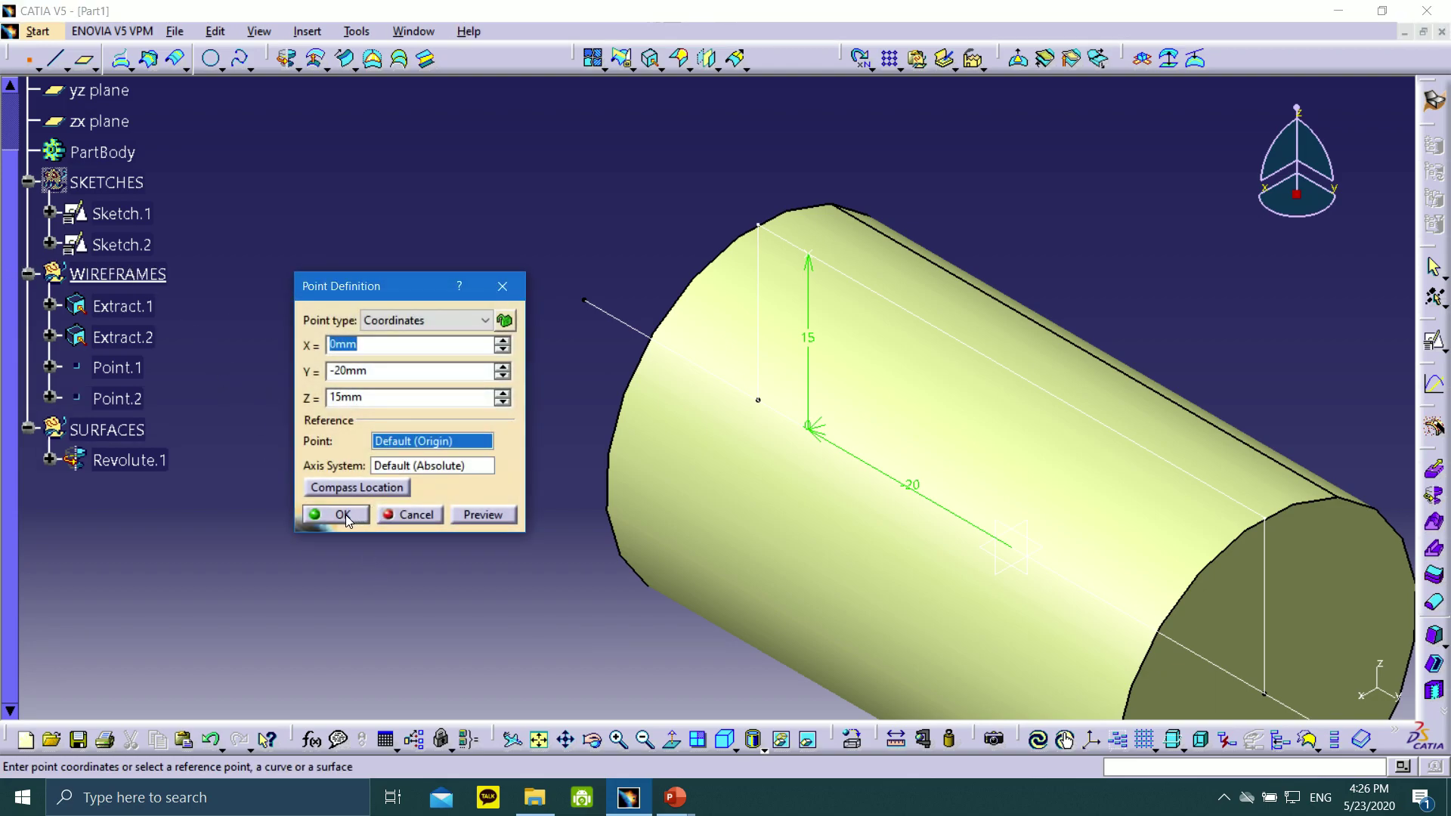
- Add a second point with the same coordinates and delete that duplicate, Point.2, from WIREFRAMES
{"action": "left_click", "coordinate": [345, 516]}
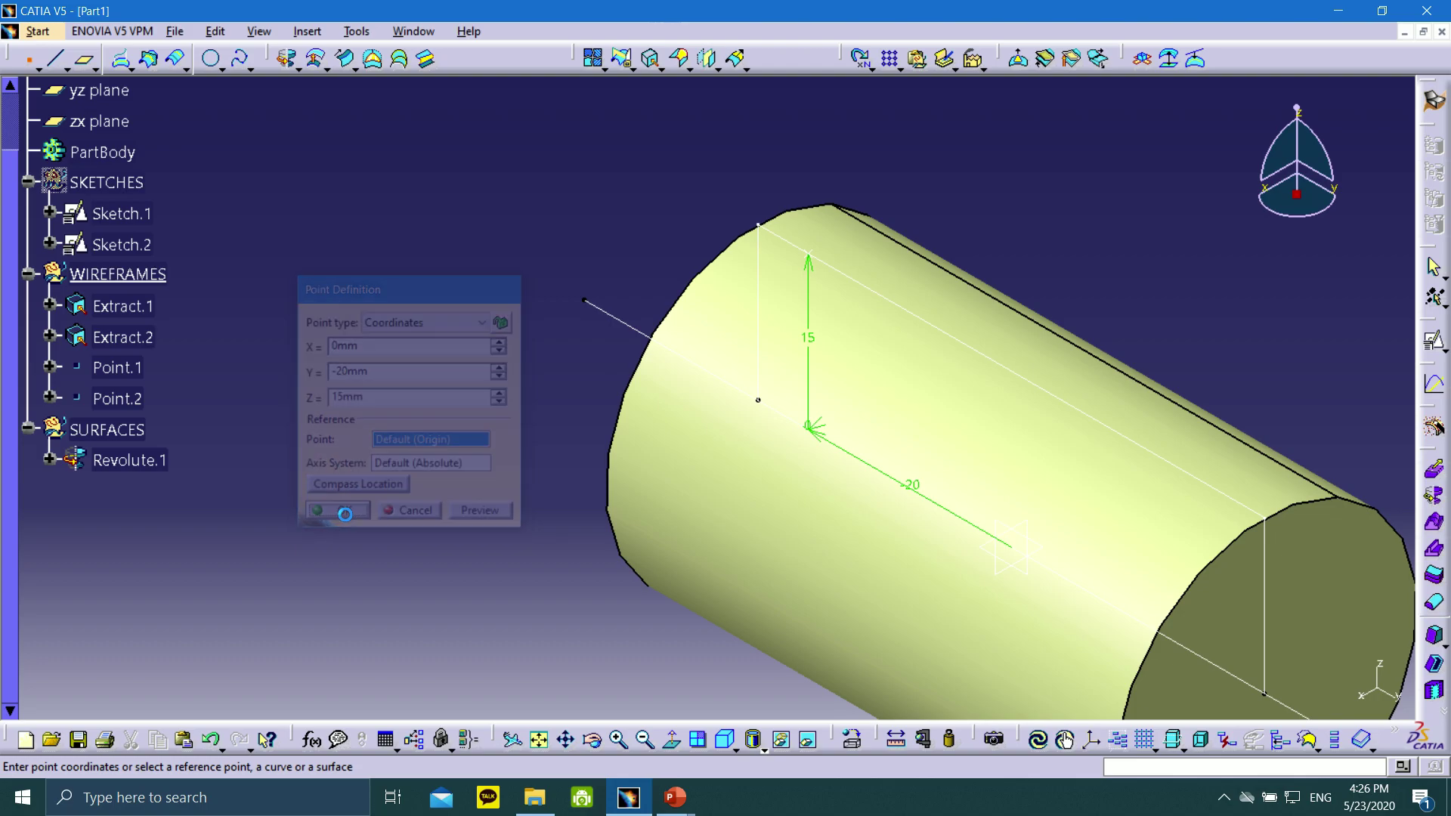
{"action": "left_click", "coordinate": [414, 515]}
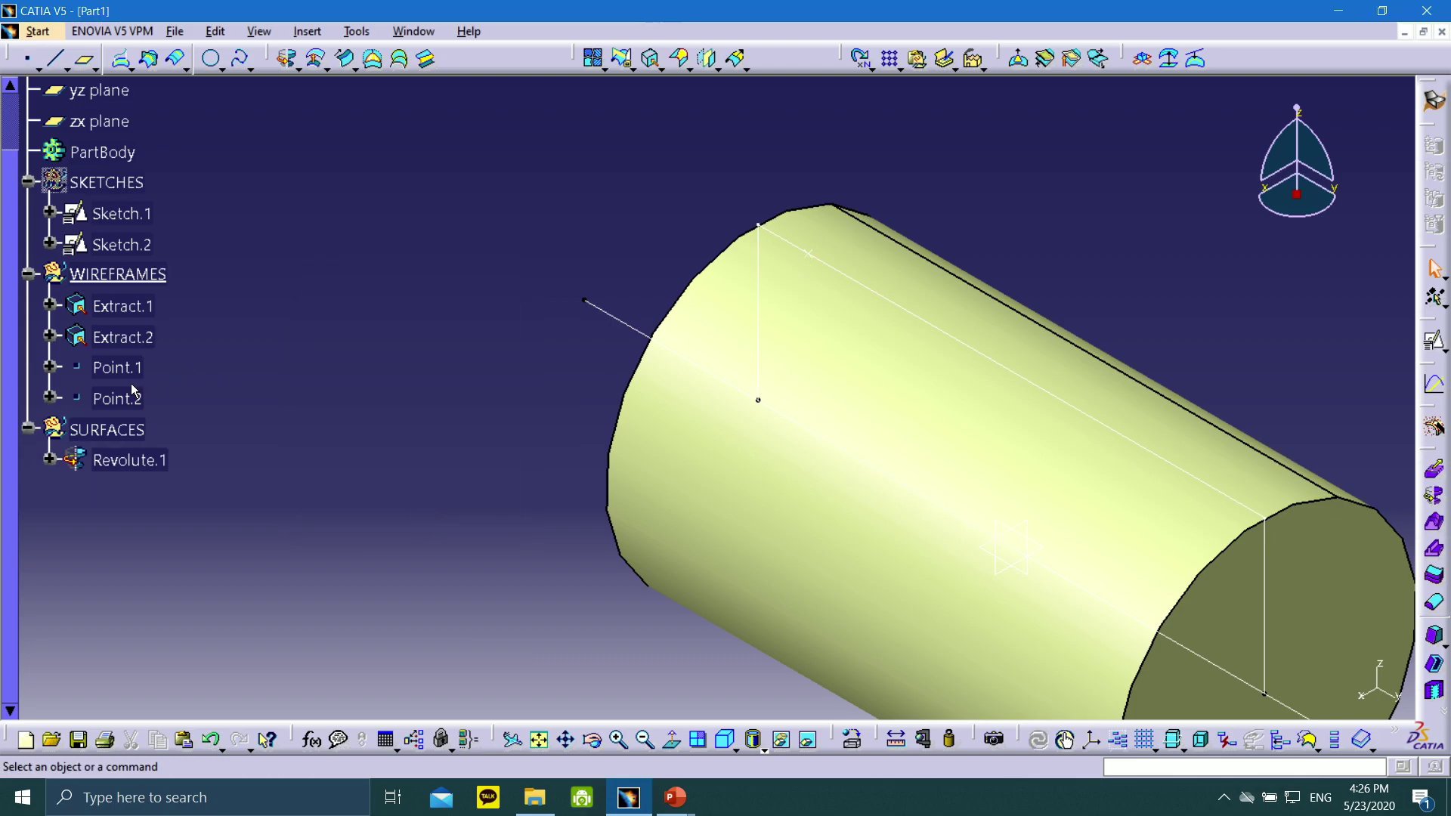
{"action": "right_click", "coordinate": [125, 406]}
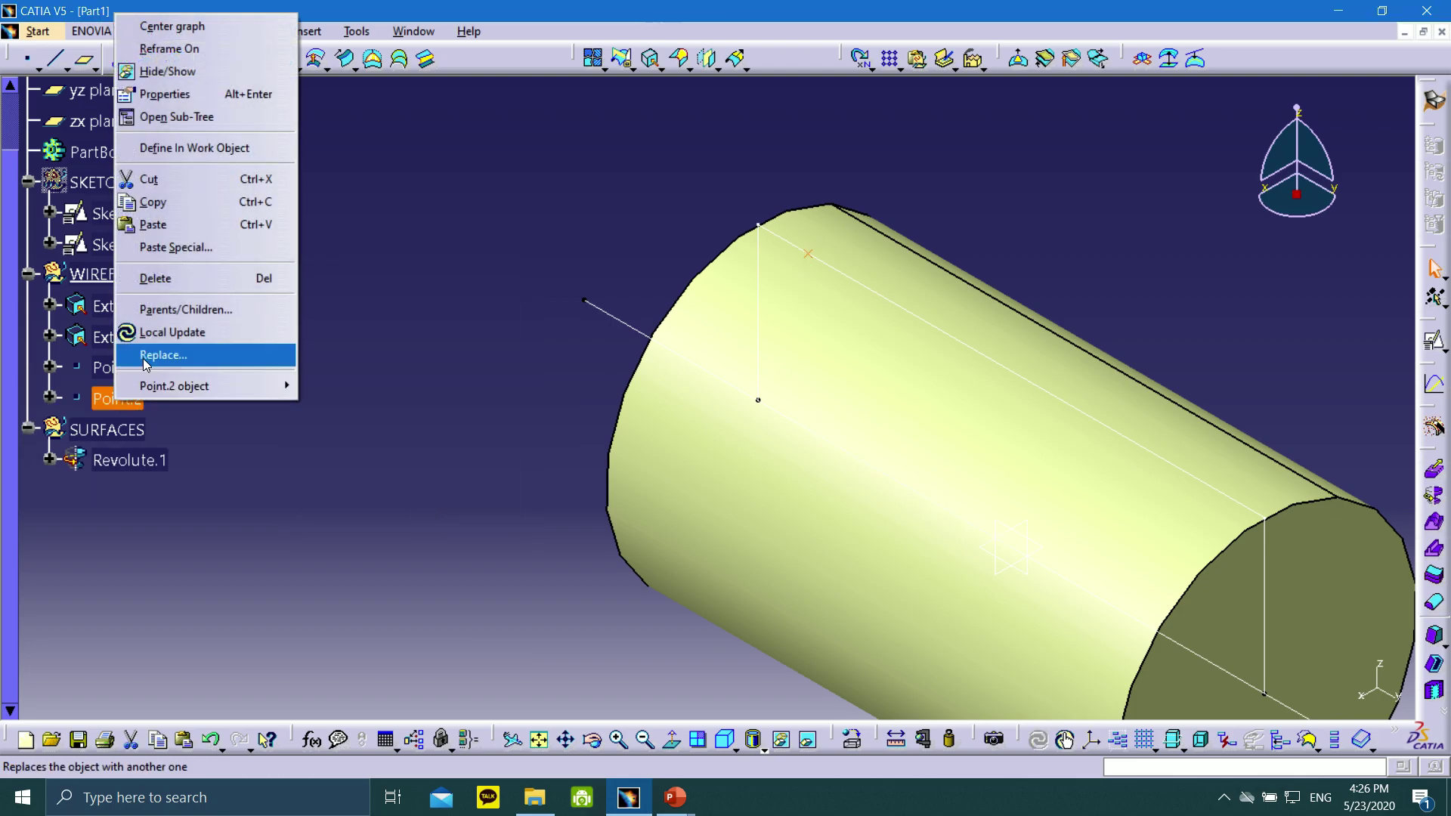
{"action": "left_click", "coordinate": [166, 282]}
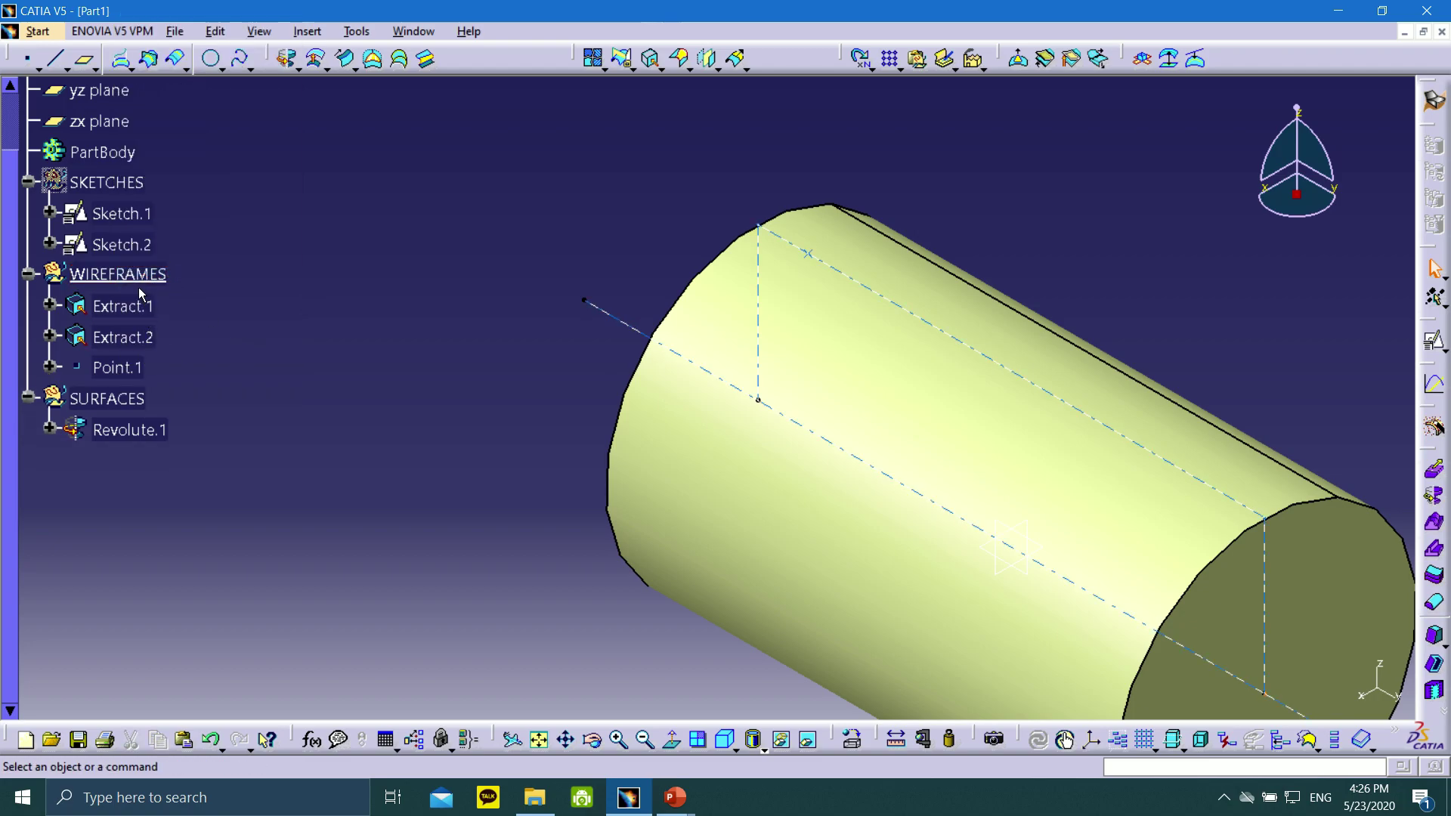
- Hide Extract.1 and Extract.2 in the WIREFRAMES set
{"action": "right_click", "coordinate": [121, 303]}
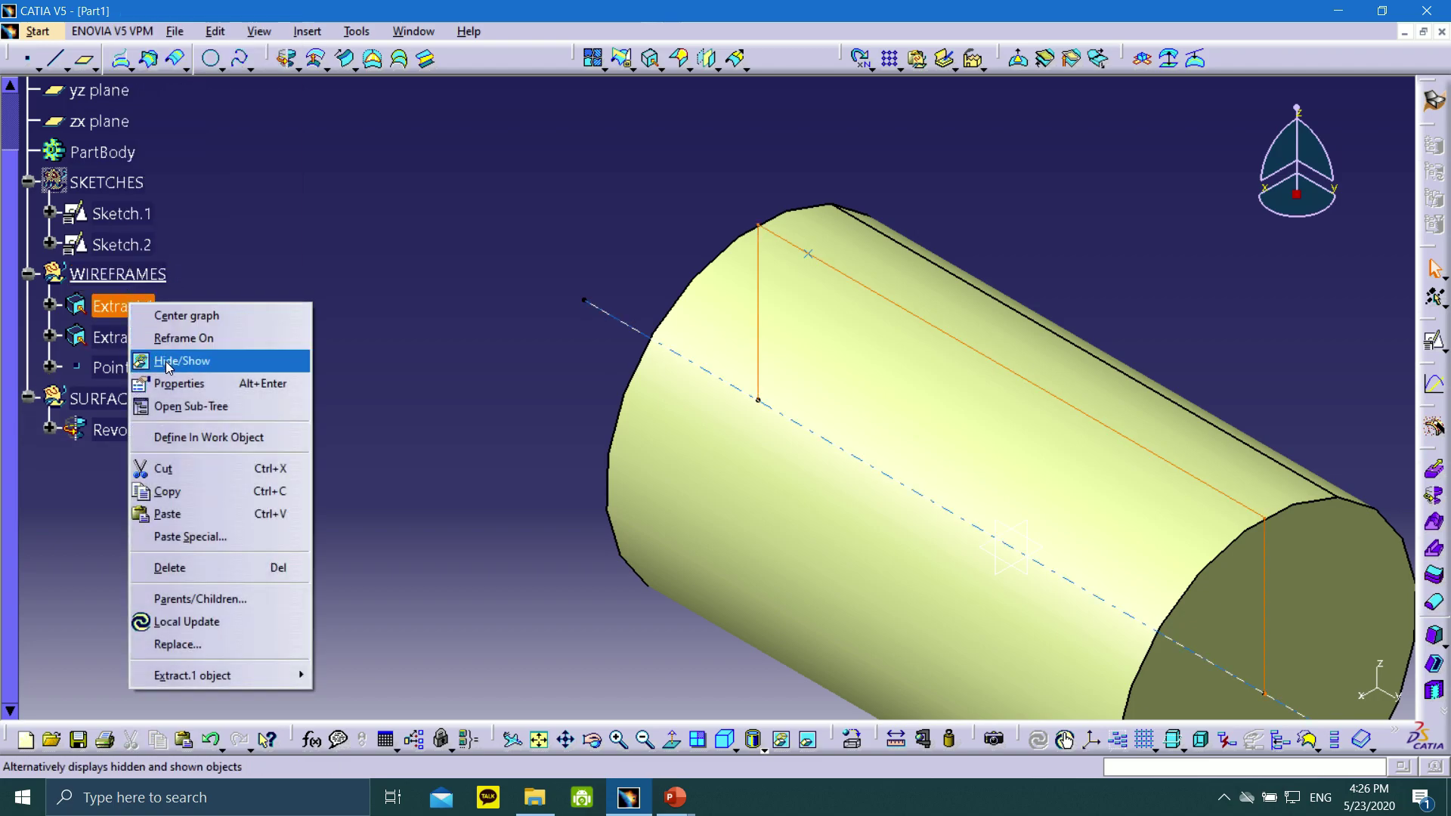
{"action": "left_click", "coordinate": [196, 362]}
{"action": "left_click", "coordinate": [126, 341]}
{"action": "right_click", "coordinate": [126, 340]}
{"action": "left_click", "coordinate": [178, 395]}
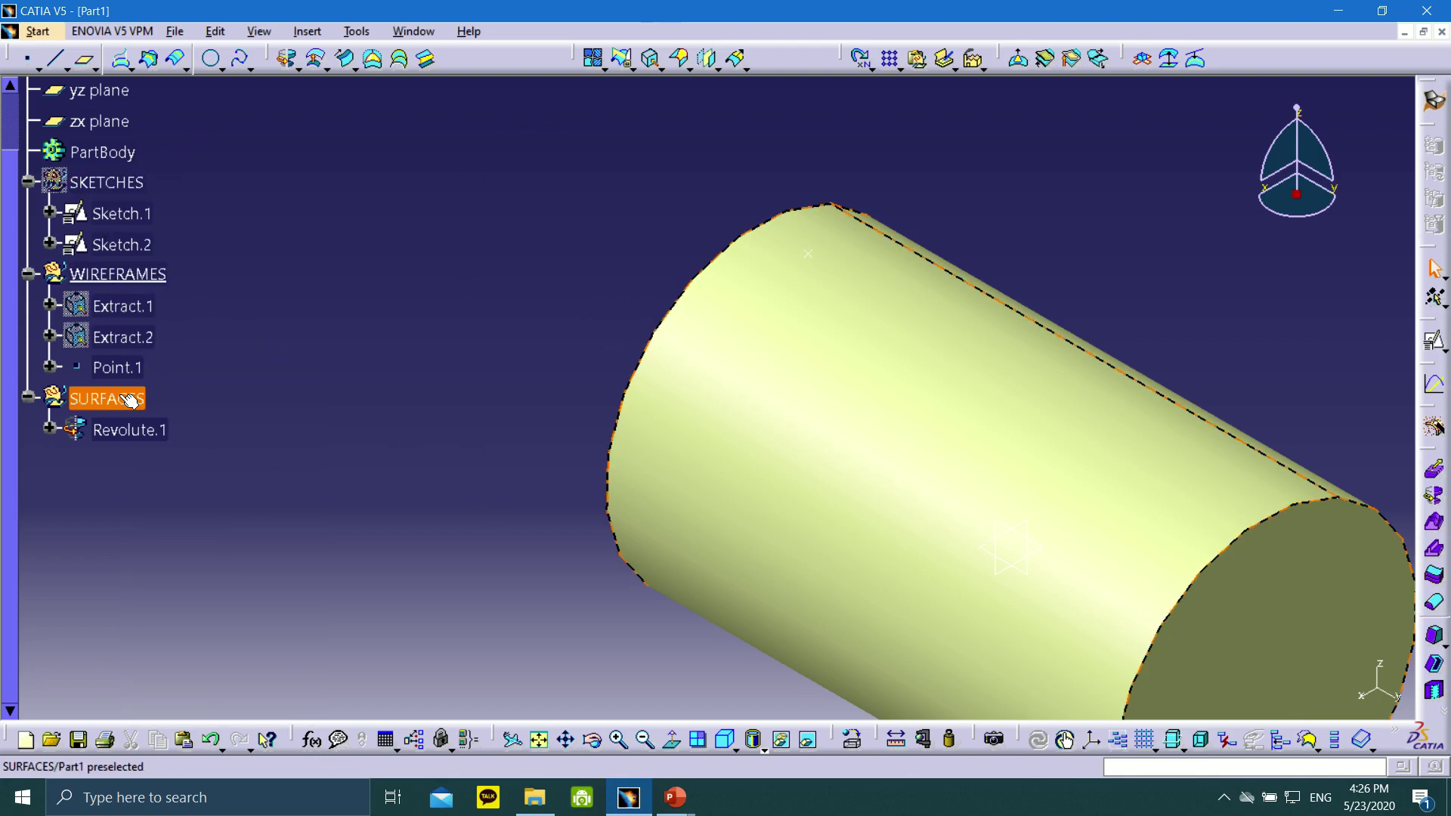
- Start a helix curve with Point.1 as the starting point and the Y axis as its axis
{"action": "middle_click_drag", "start_coordinate": [709, 387], "coordinate": [608, 334]}
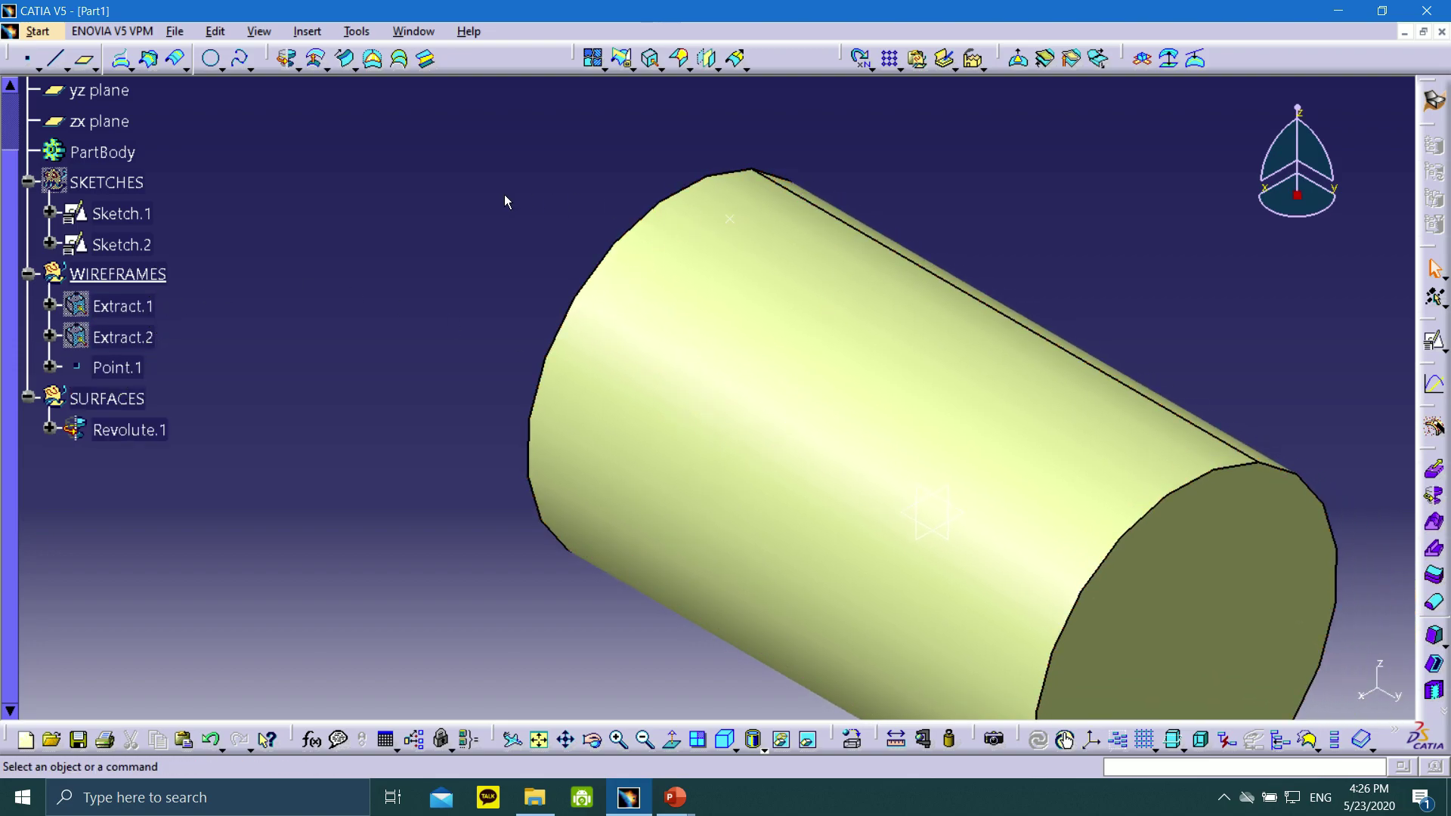
{"action": "middle_click_drag", "start_coordinate": [505, 200], "coordinate": [412, 149]}
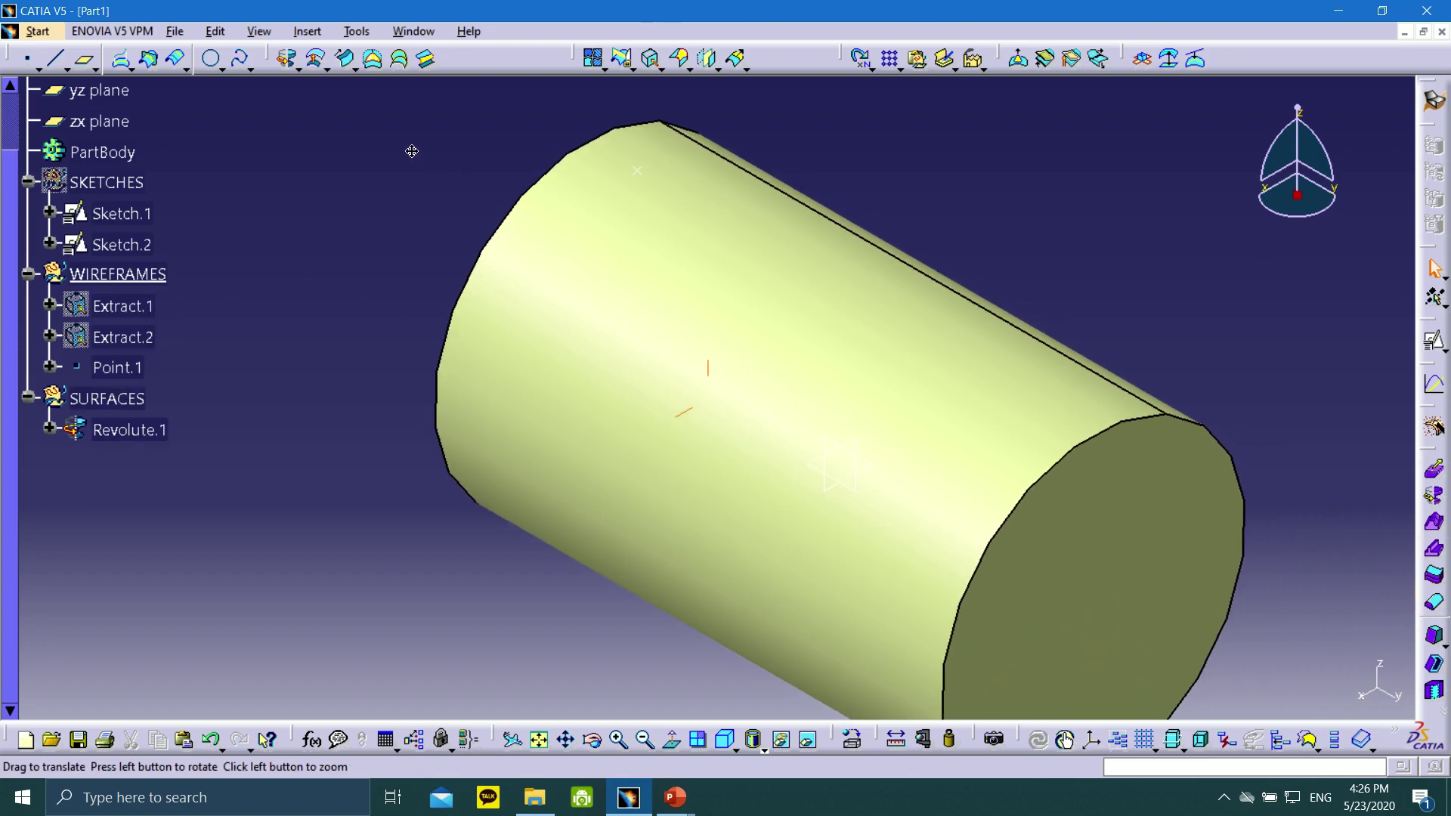
{"action": "left_click", "coordinate": [250, 69]}
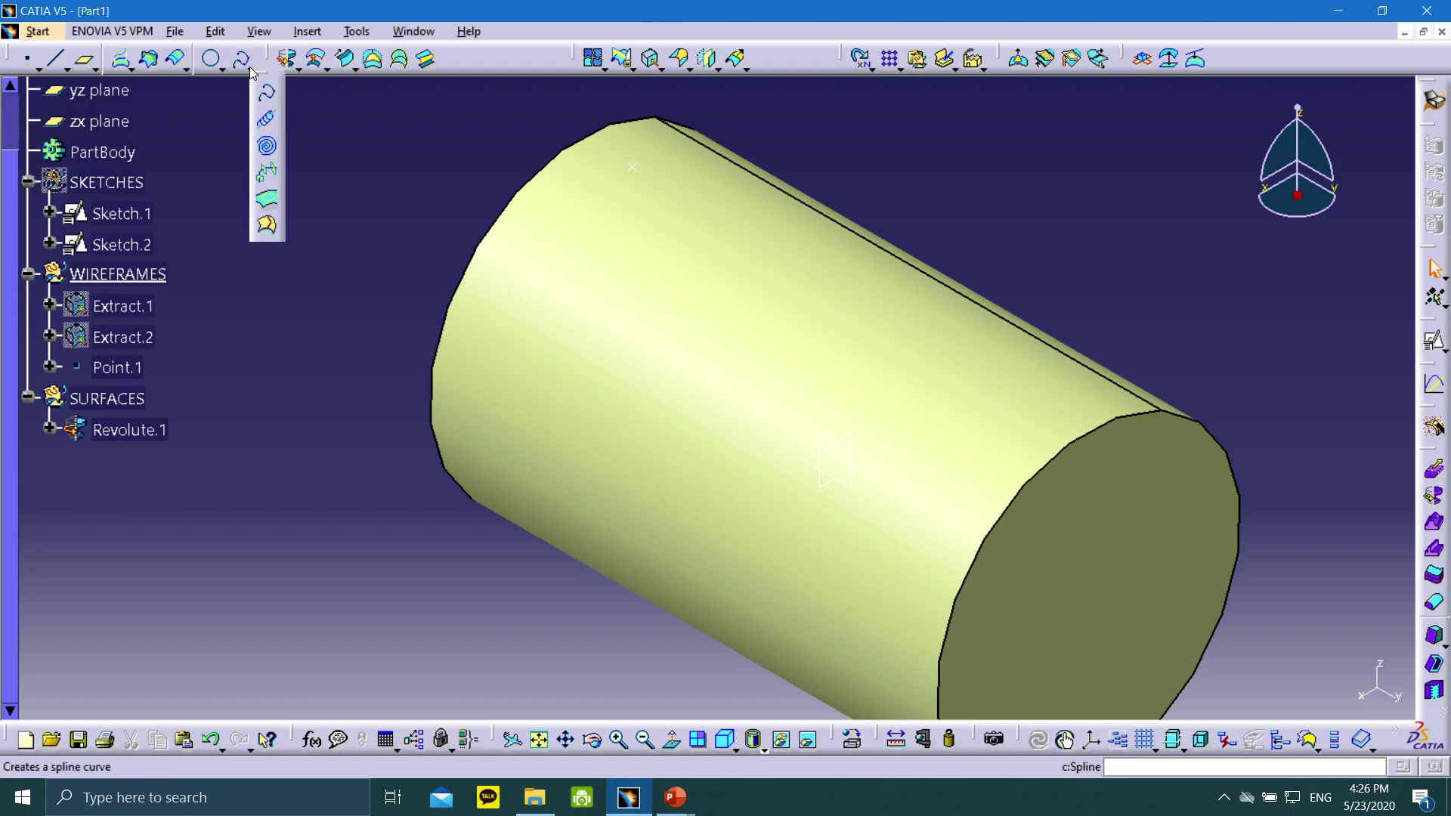
{"action": "left_click", "coordinate": [270, 121]}
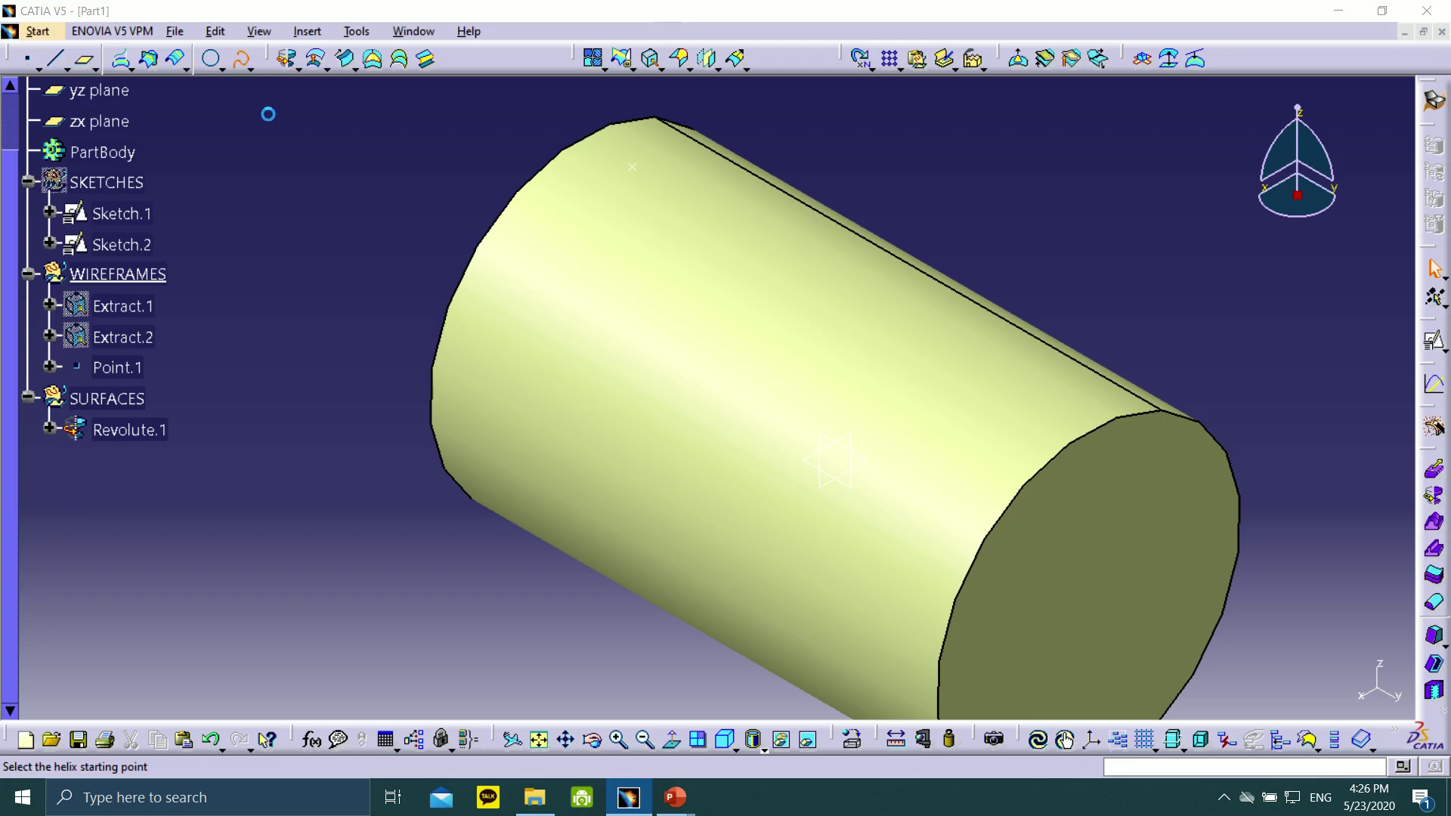
{"action": "left_click_drag", "start_coordinate": [629, 275], "coordinate": [909, 204]}
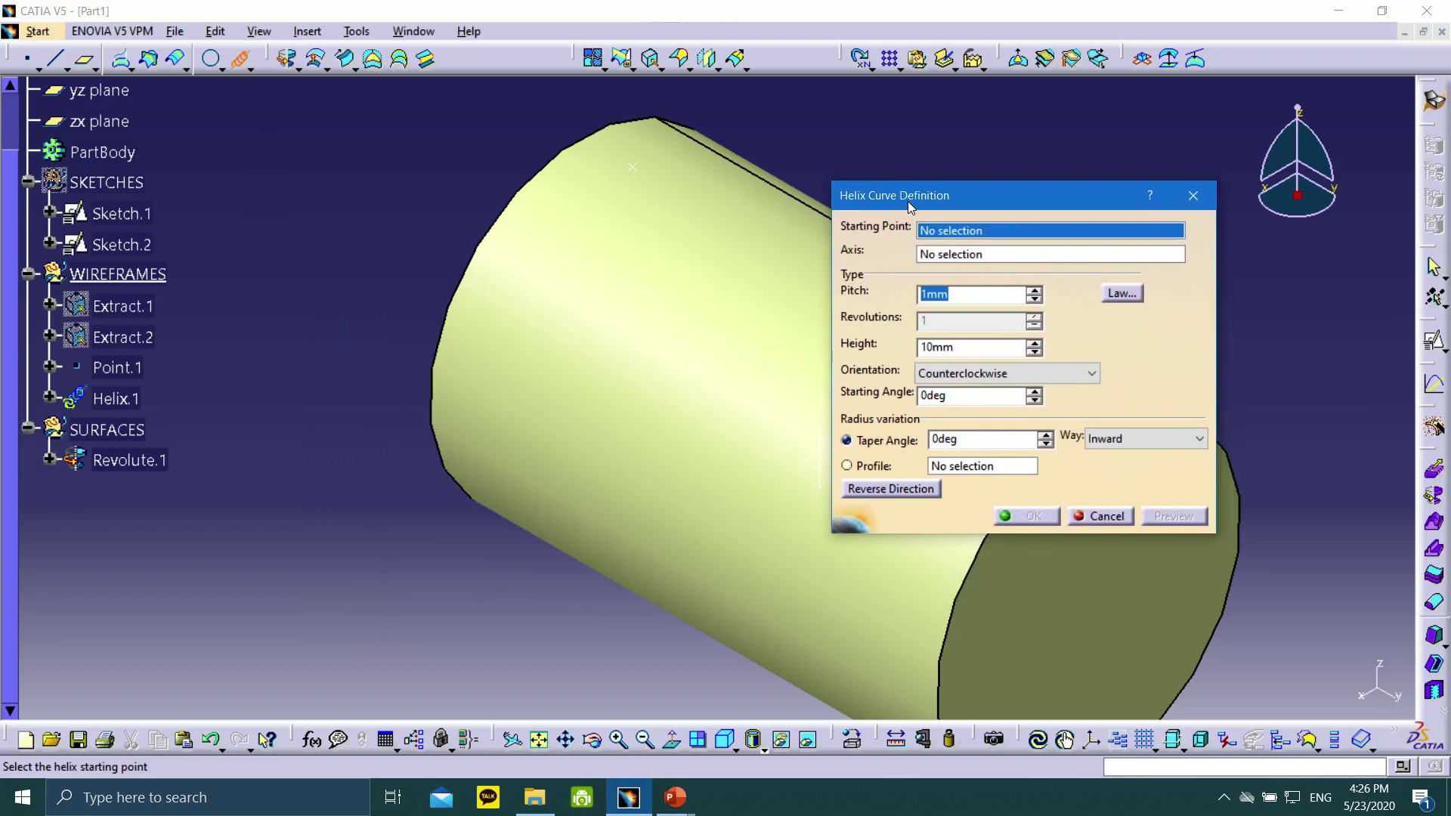
{"action": "left_click", "coordinate": [637, 171]}
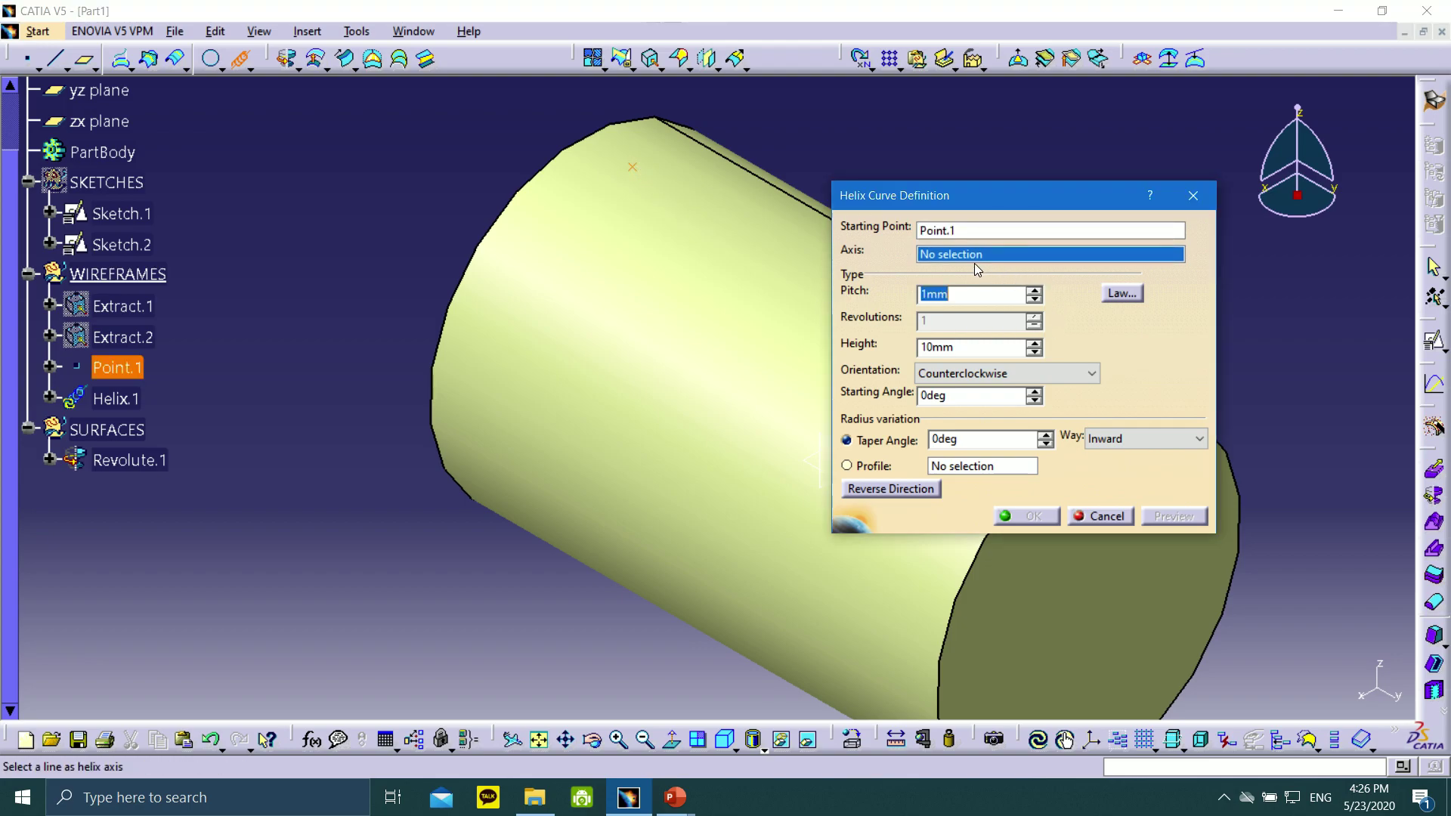
{"action": "right_click", "coordinate": [950, 257]}
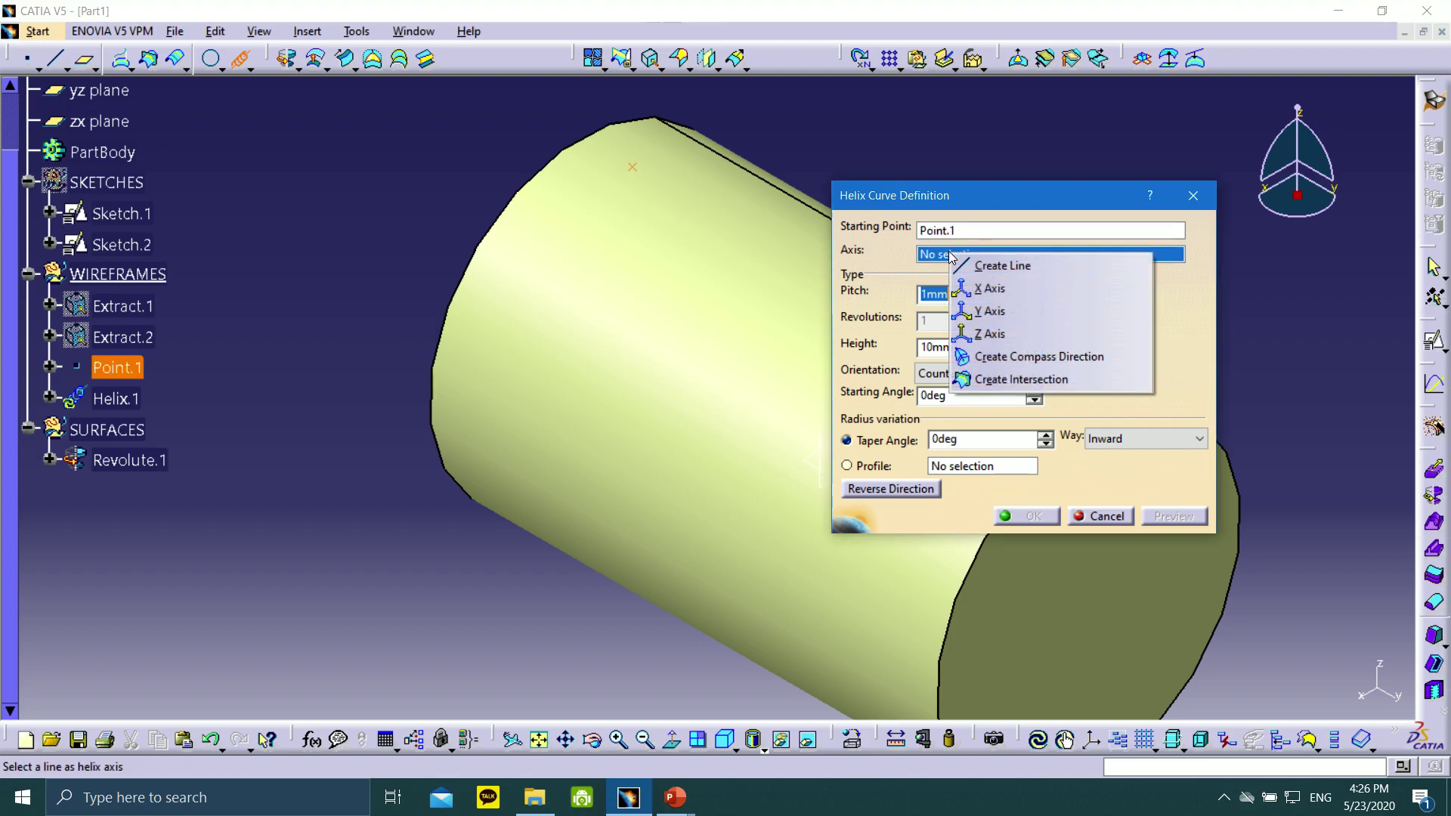
{"action": "left_click", "coordinate": [1011, 312]}
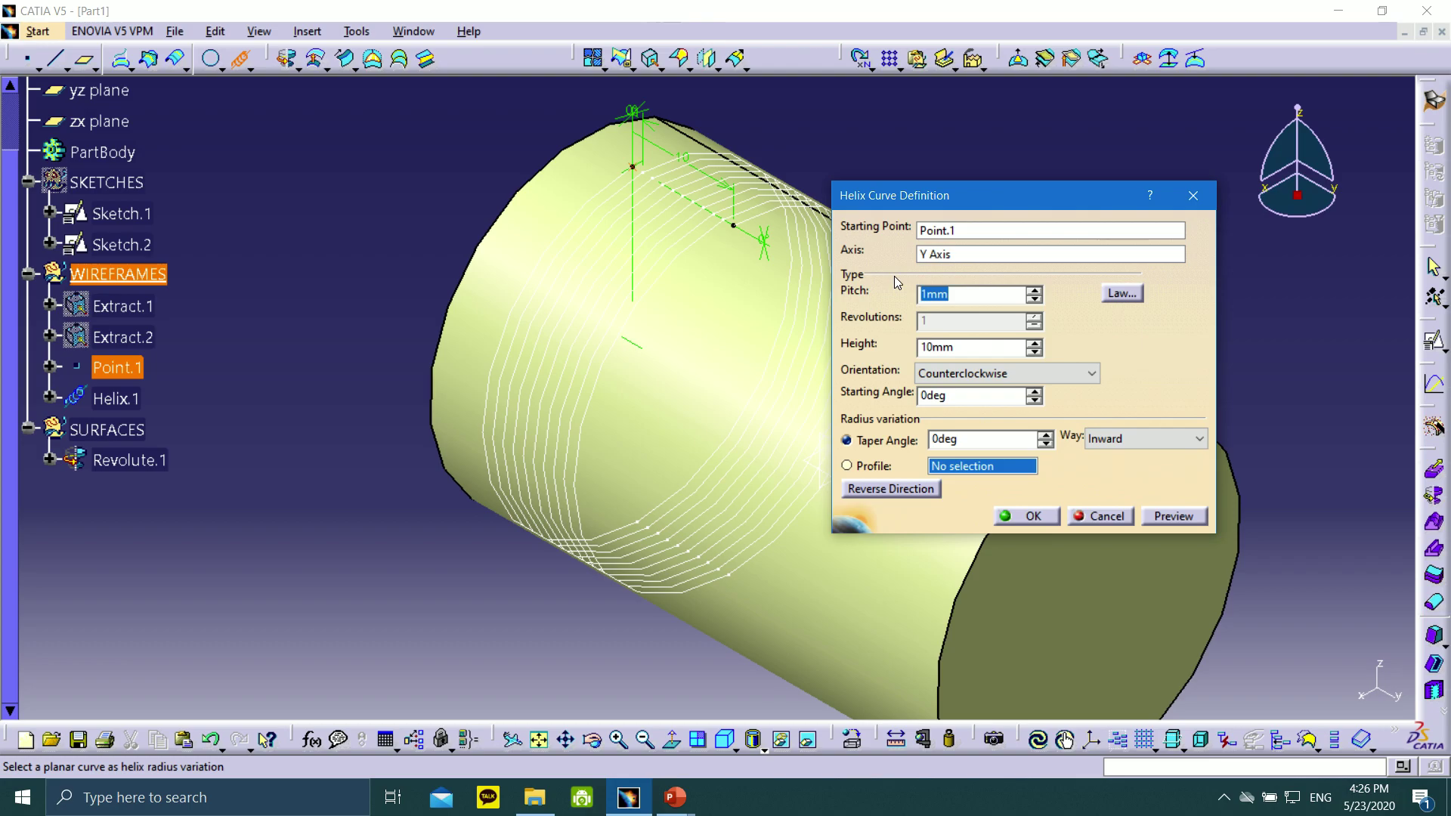
- Set the helix pitch to 120 mm and height to 40 mm, and create the curve
{"action": "type", "text": "120"}
{"action": "key", "text": "Tab"}
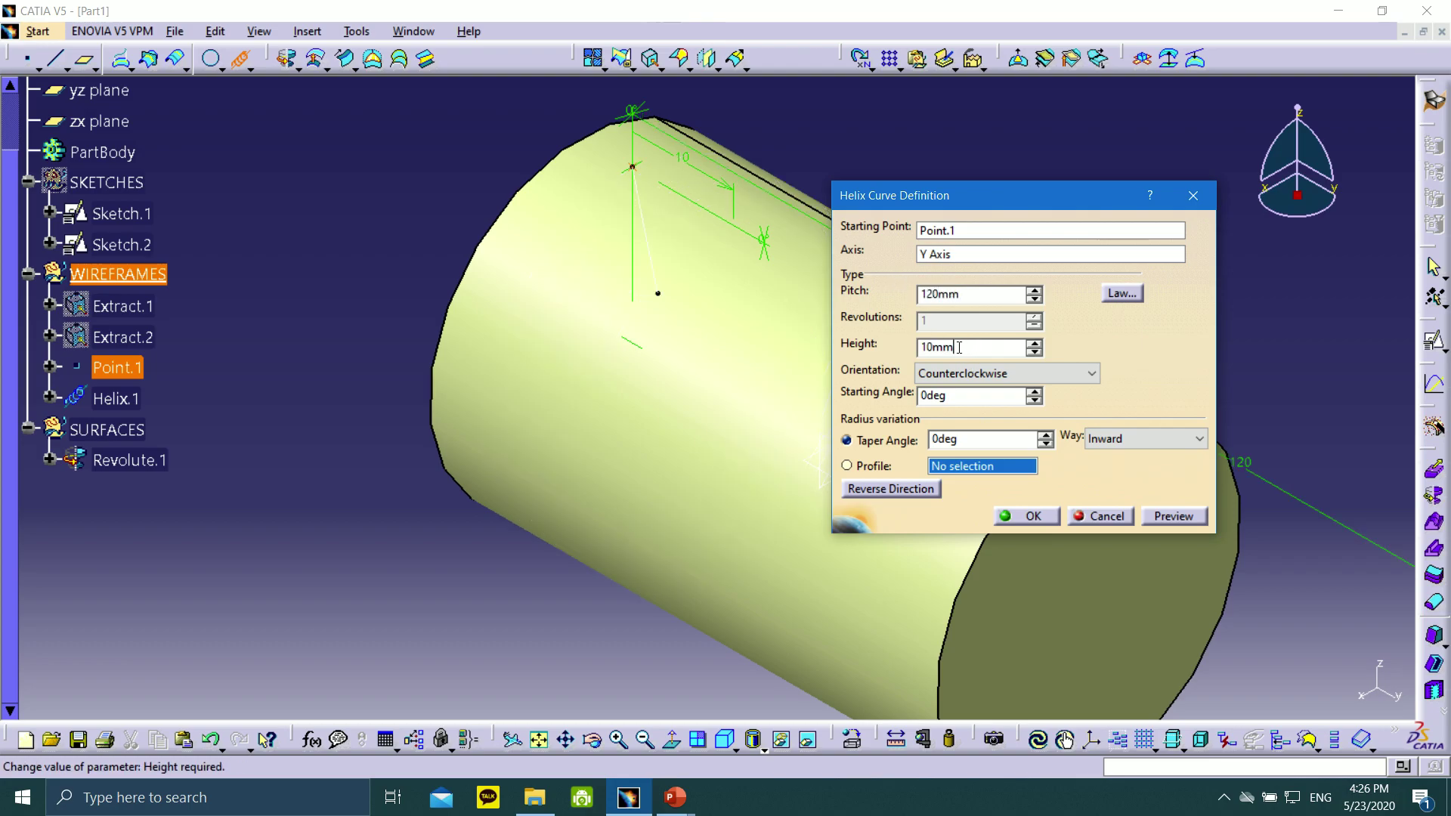
{"action": "left_click_drag", "start_coordinate": [959, 347], "coordinate": [905, 356]}
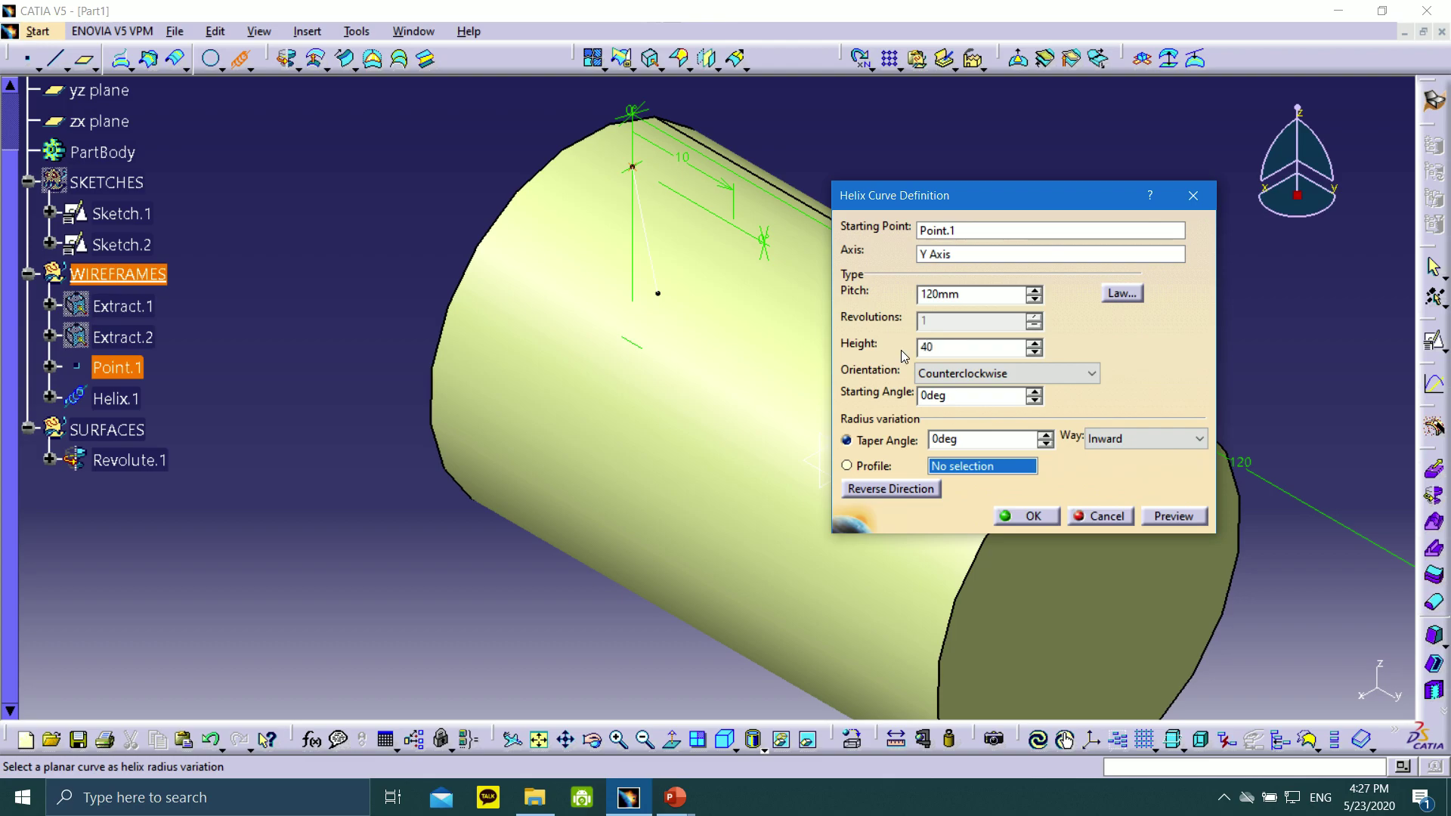
{"action": "key", "text": "Return"}
{"action": "middle_click_drag", "start_coordinate": [742, 342], "coordinate": [525, 314]}
{"action": "scroll", "coordinate": [526, 313], "scroll_direction": "up", "scroll_amount": 1}
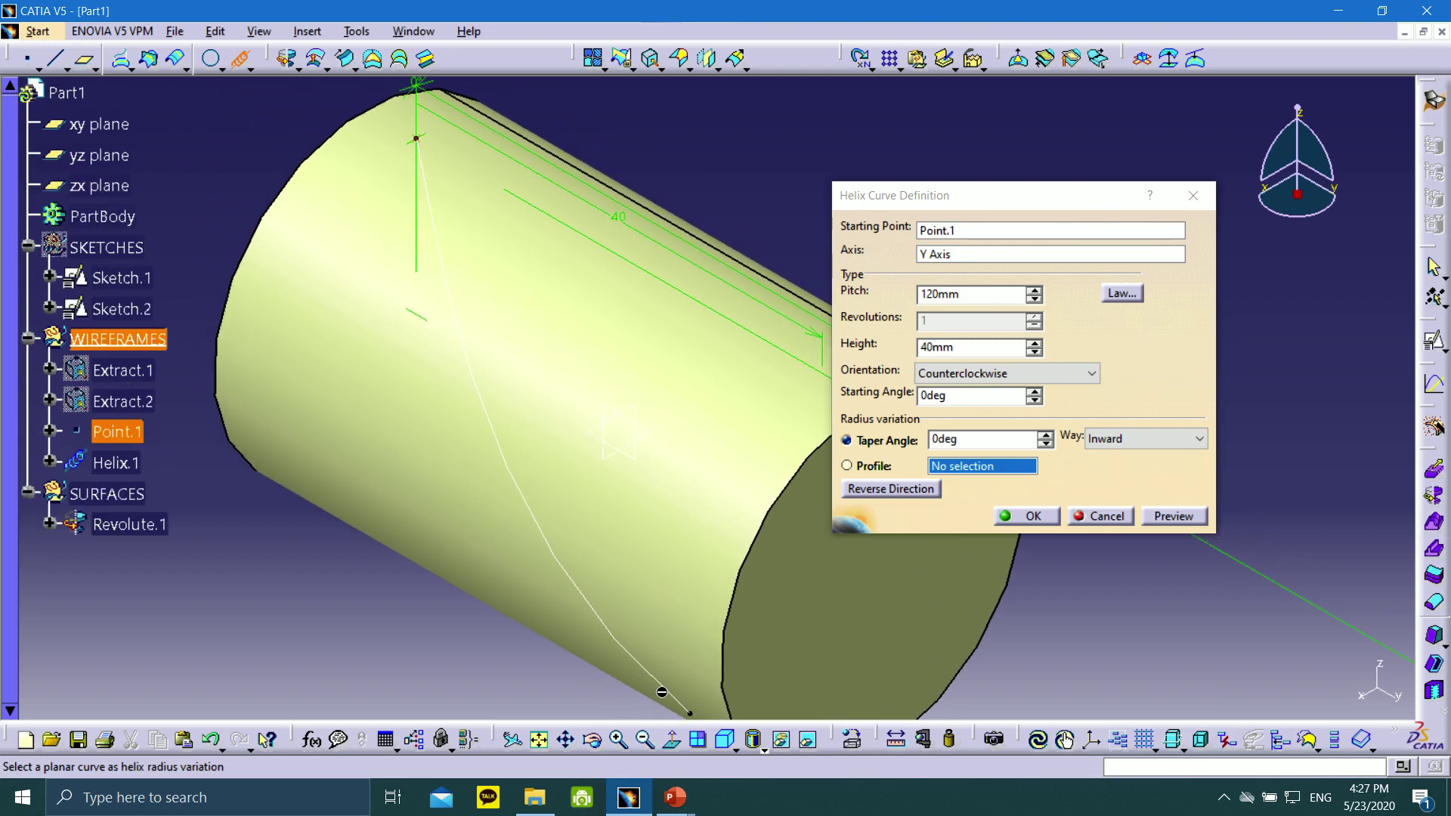
{"action": "left_click", "coordinate": [1033, 516]}
{"action": "middle_click_drag", "start_coordinate": [1033, 516], "coordinate": [1159, 288]}
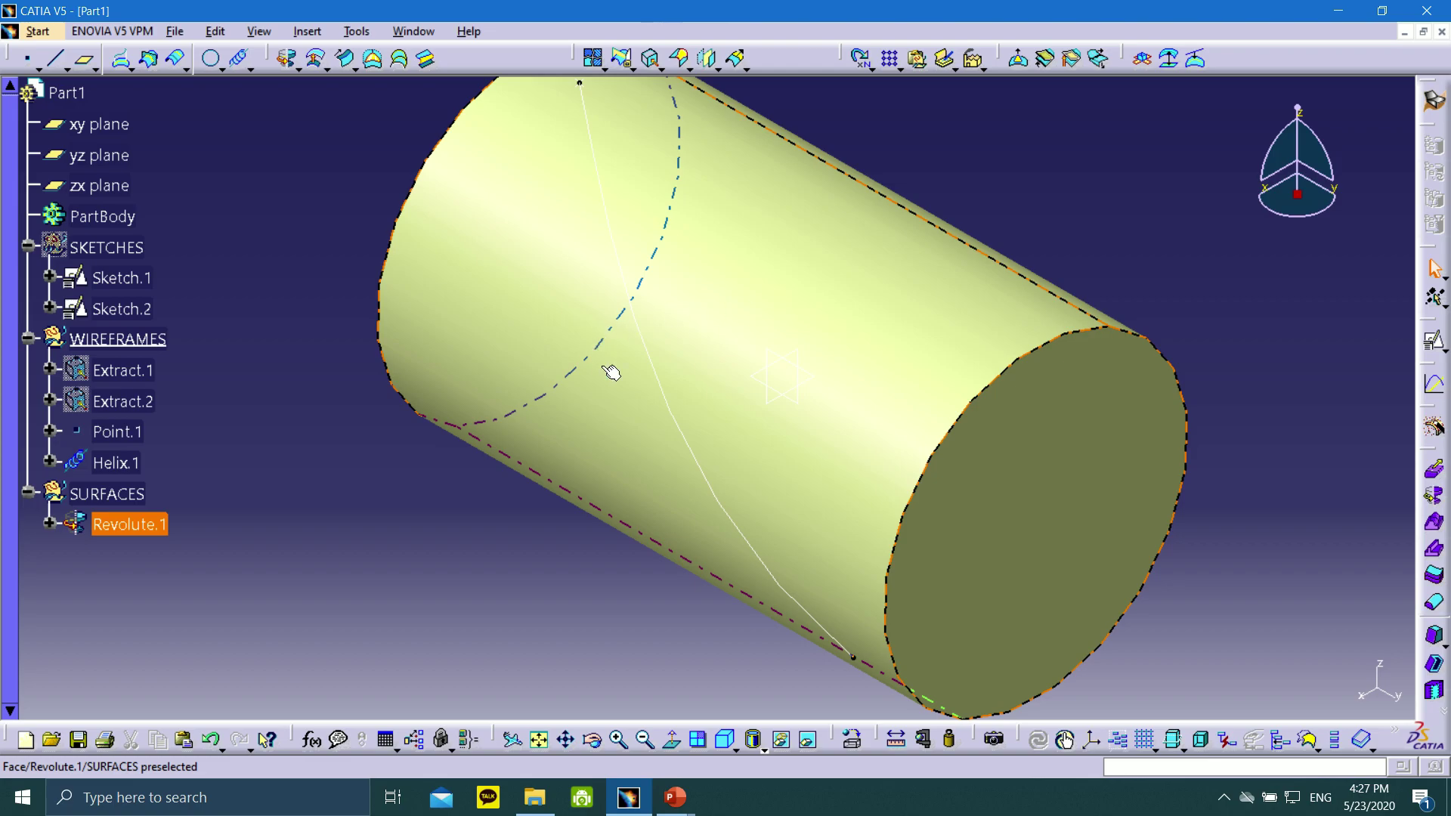
{"action": "left_click", "coordinate": [735, 747]}
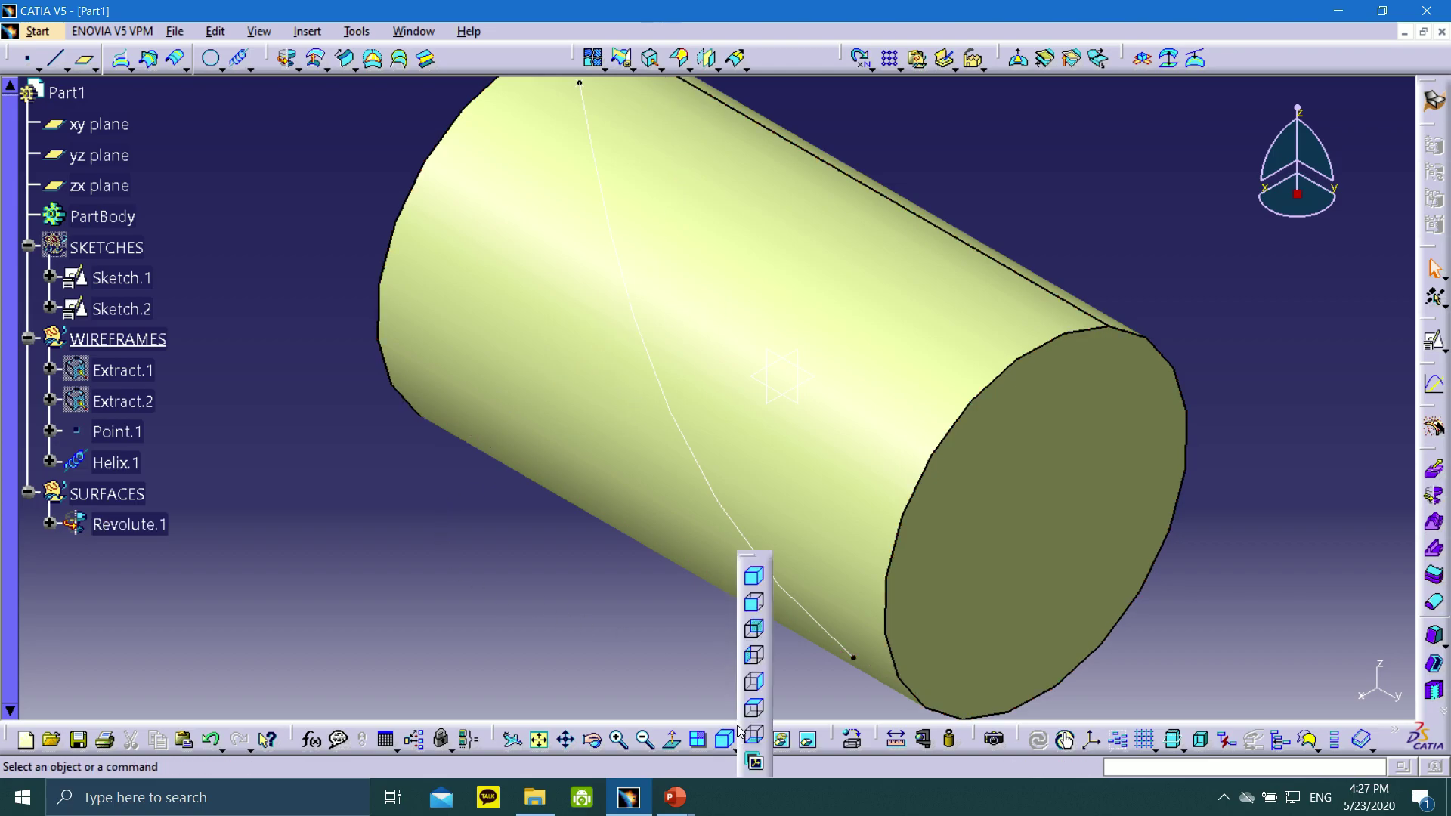
{"action": "left_click", "coordinate": [753, 580]}
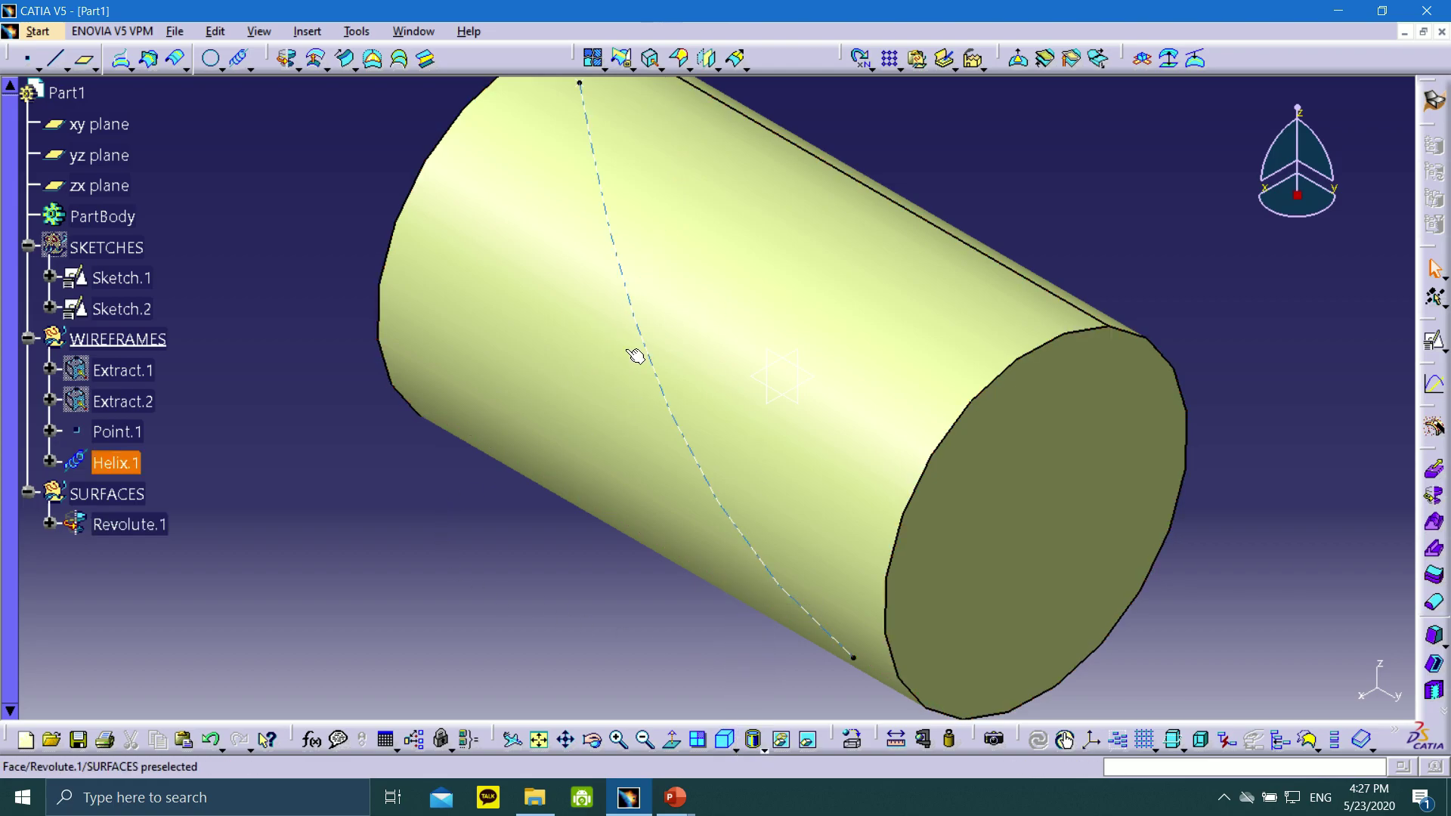
- Switch to the PowerPoint slide show and compare the helix with the Helix.1 definition slide
{"action": "left_click", "coordinate": [675, 797]}
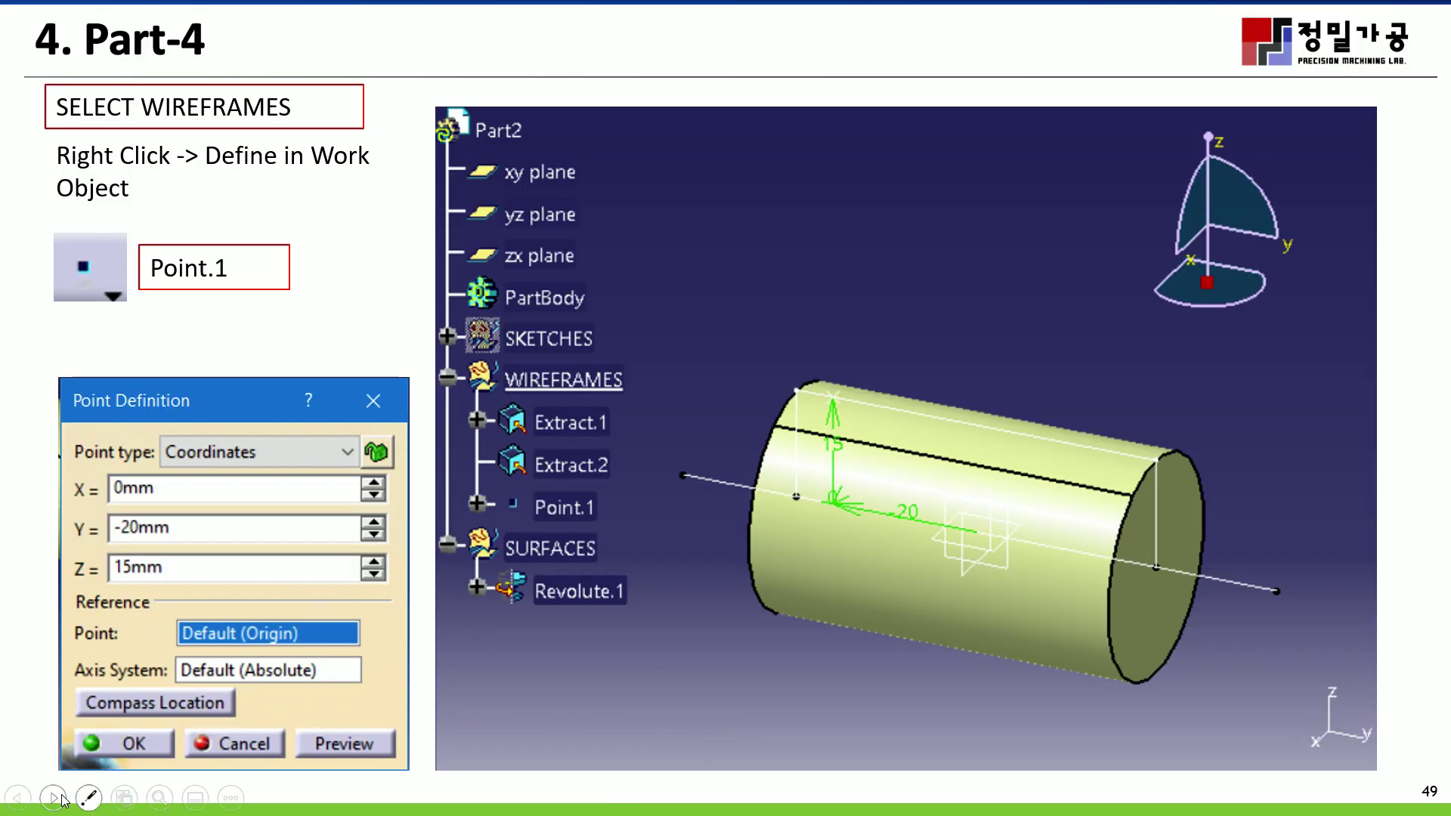
{"action": "left_click", "coordinate": [55, 797]}
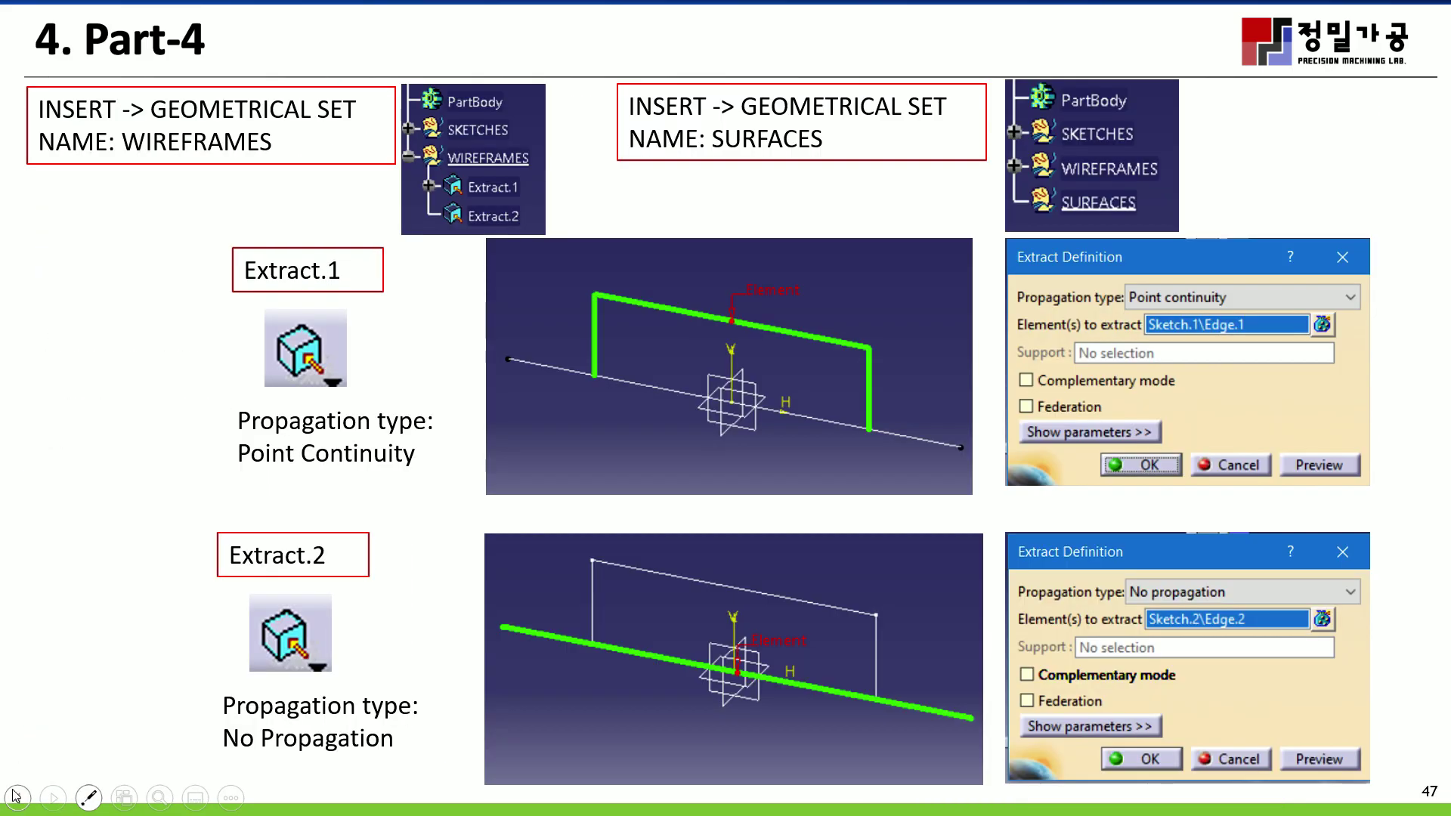
{"action": "left_click", "coordinate": [53, 798]}
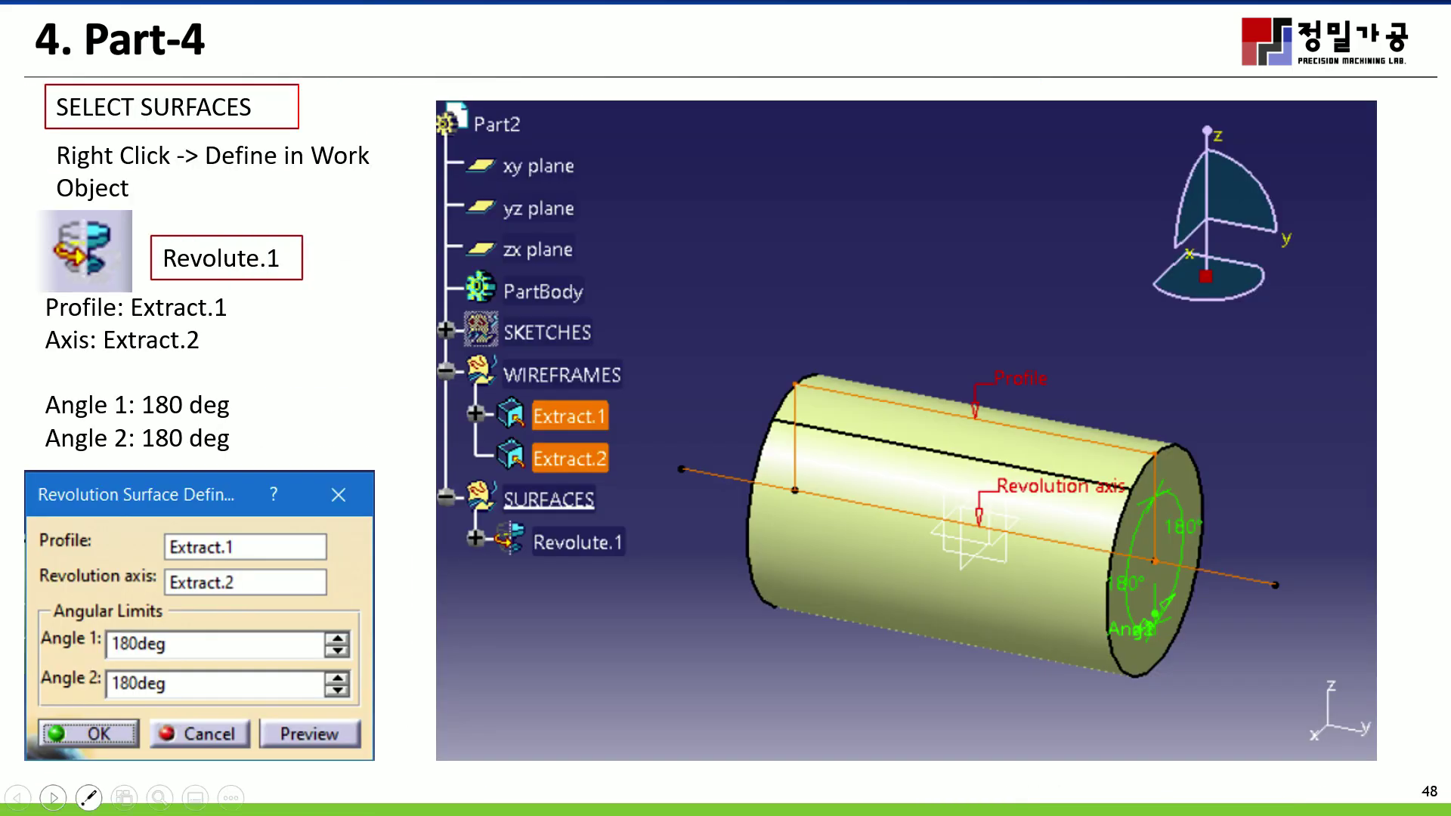
{"action": "left_click", "coordinate": [53, 798]}
{"action": "left_click", "coordinate": [53, 798]}
{"action": "left_click", "coordinate": [20, 796]}
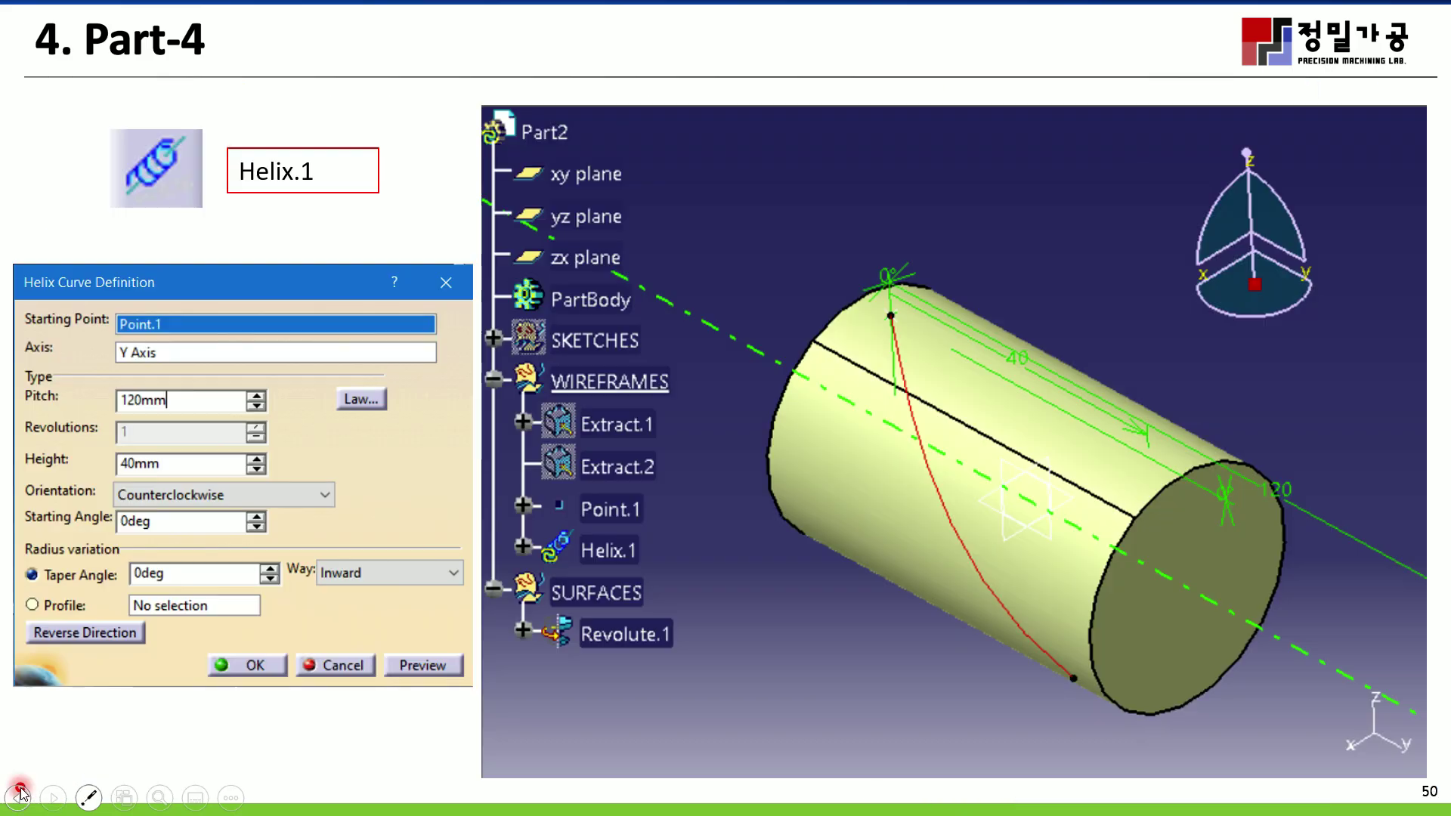
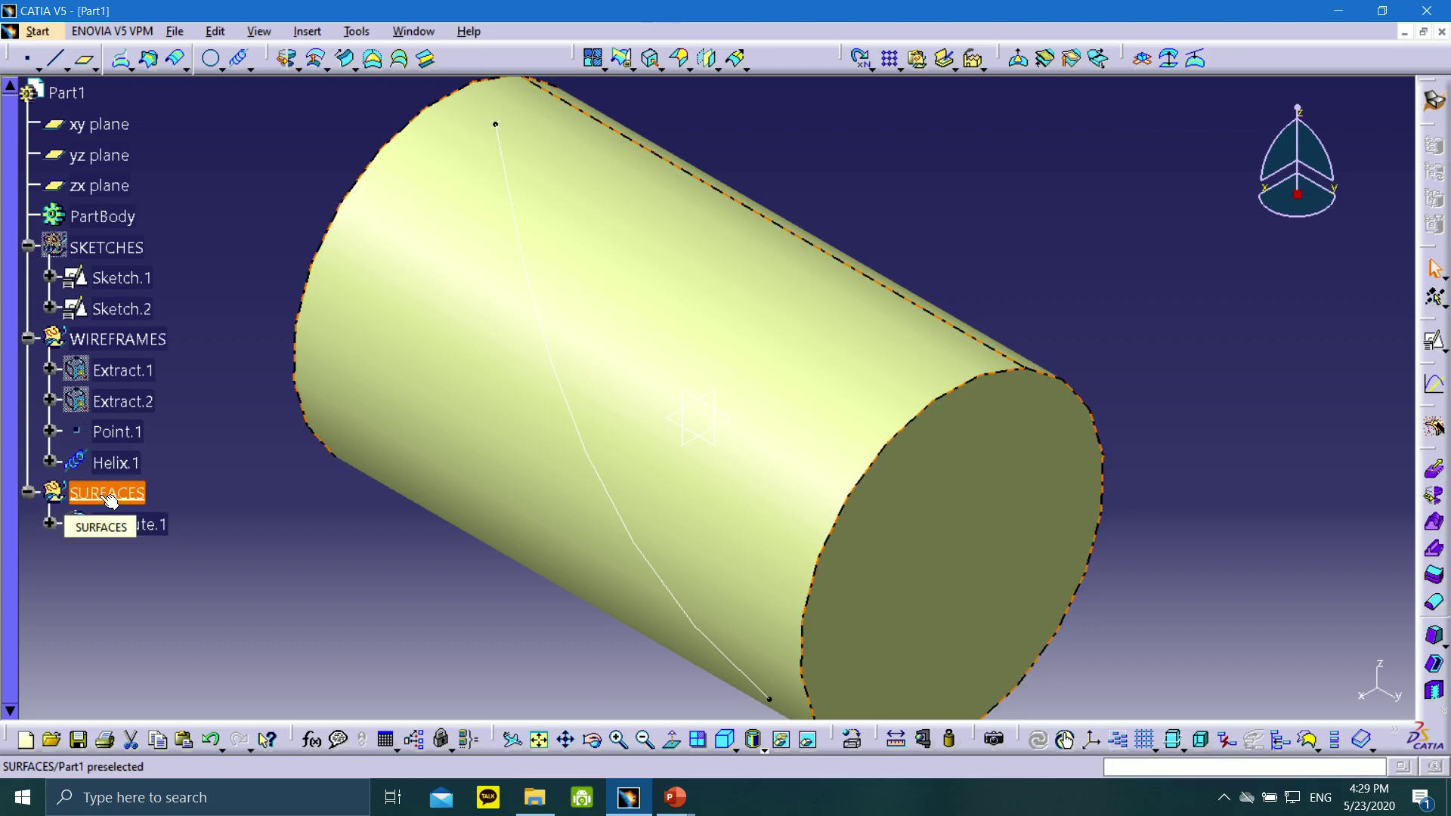
- Start a line-profile sweep with reference surface, using Helix.1 as guide curve 1 and Revolute.1 as the reference surface
{"action": "left_click", "coordinate": [346, 58]}
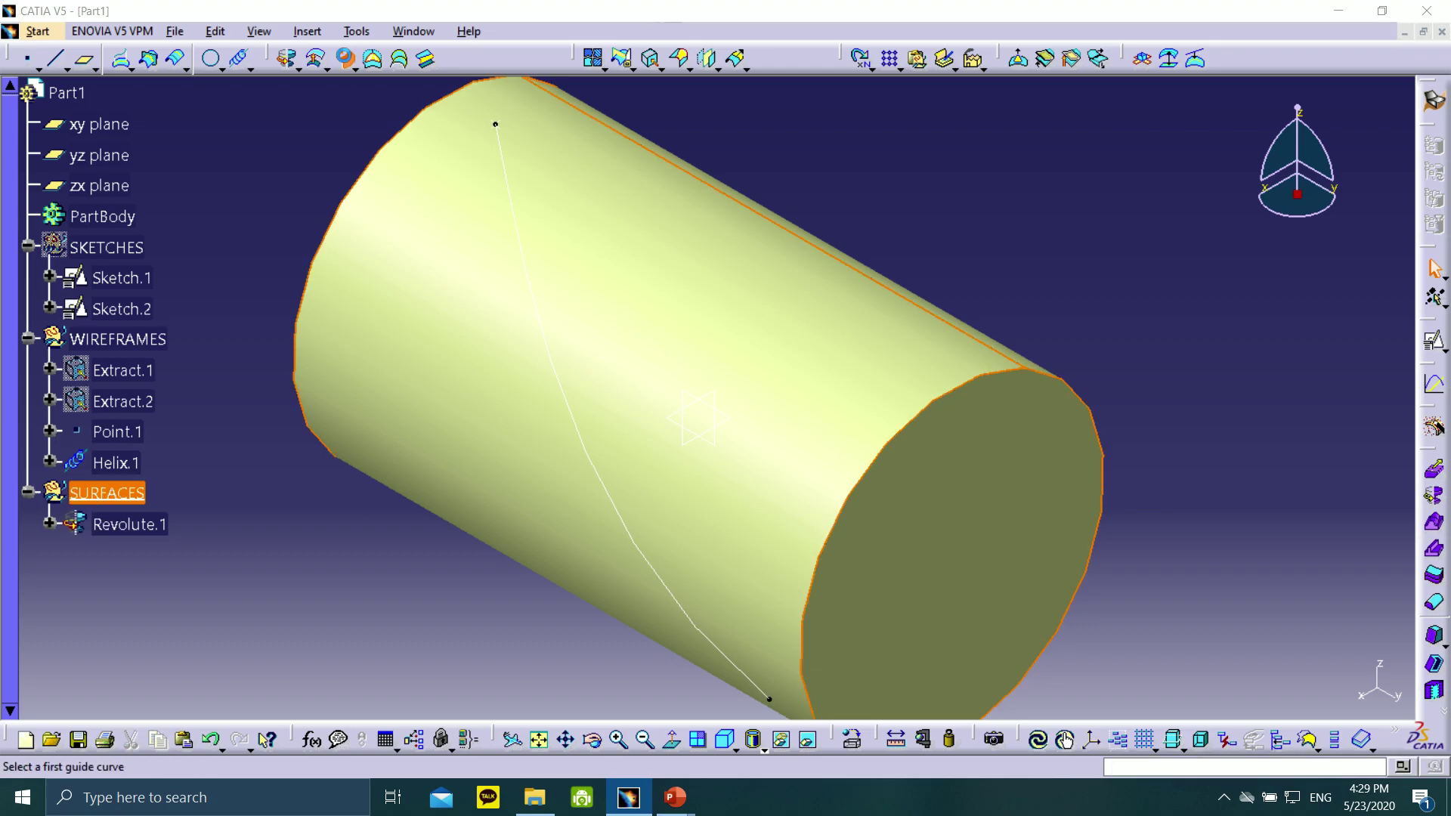
{"action": "left_click_drag", "start_coordinate": [1212, 94], "coordinate": [1210, 100]}
{"action": "left_click", "coordinate": [1235, 165]}
{"action": "left_click", "coordinate": [1235, 165]}
{"action": "left_click", "coordinate": [1235, 165]}
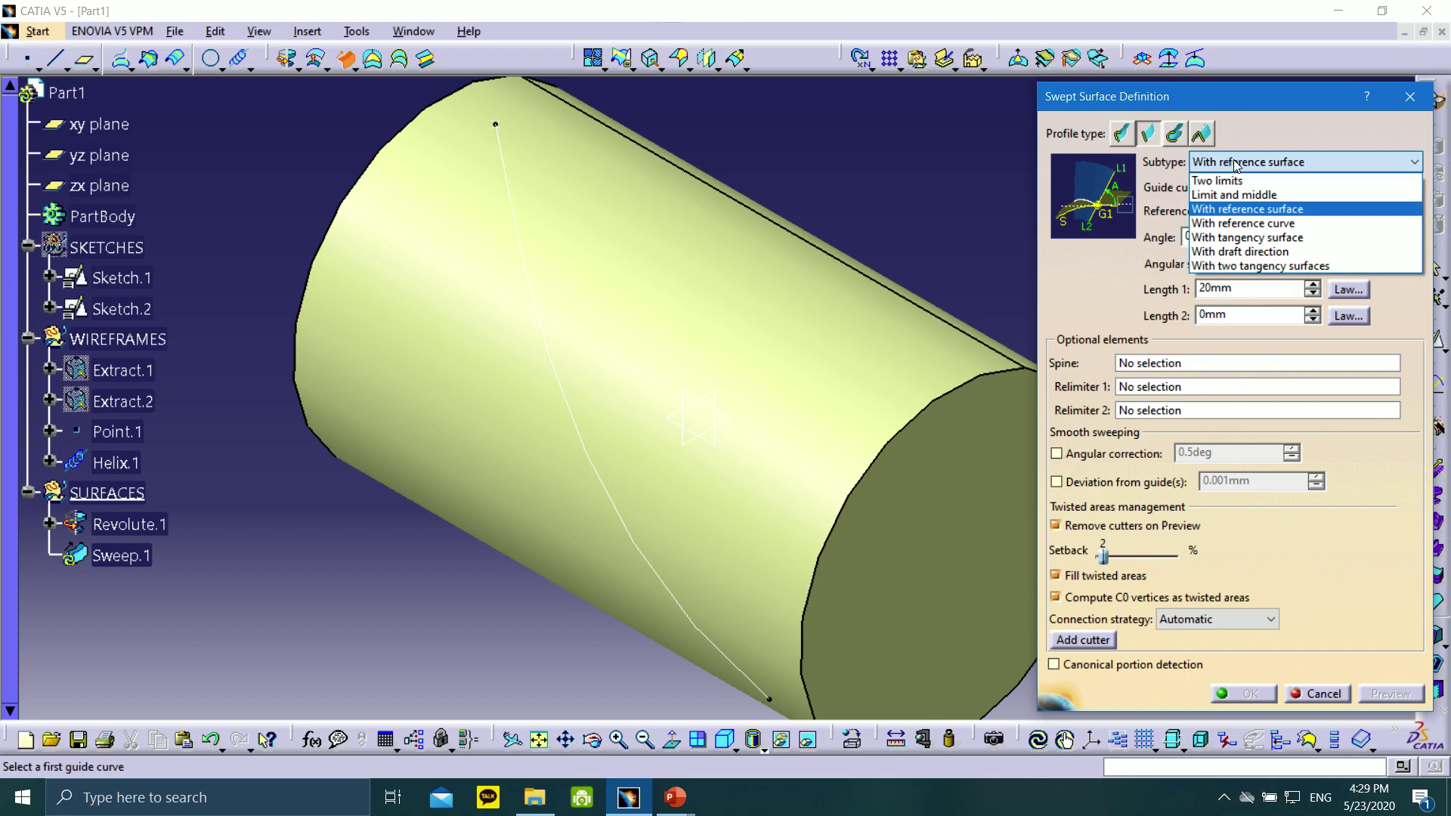
{"action": "left_click", "coordinate": [1241, 211]}
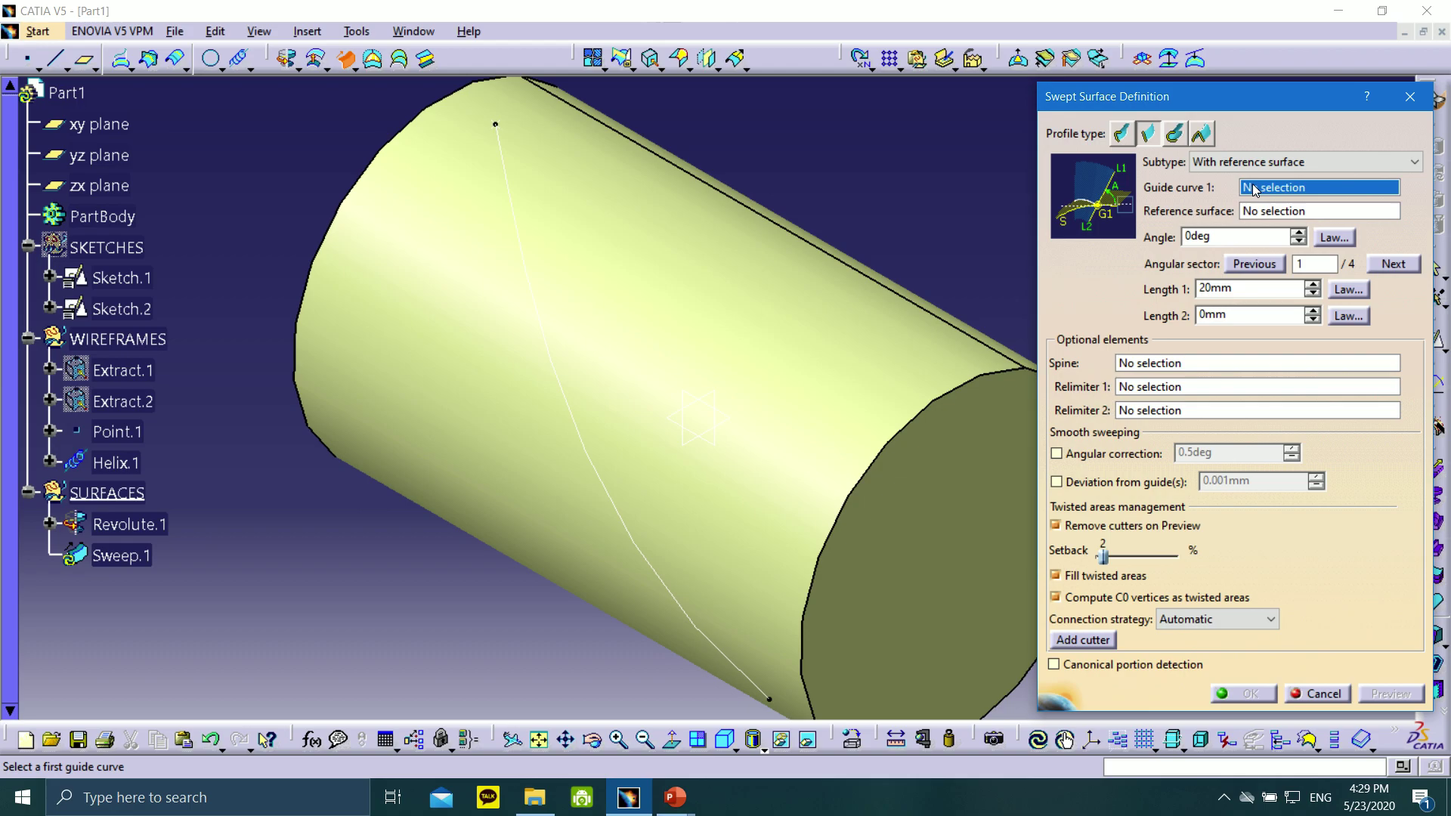
{"action": "left_click", "coordinate": [130, 461]}
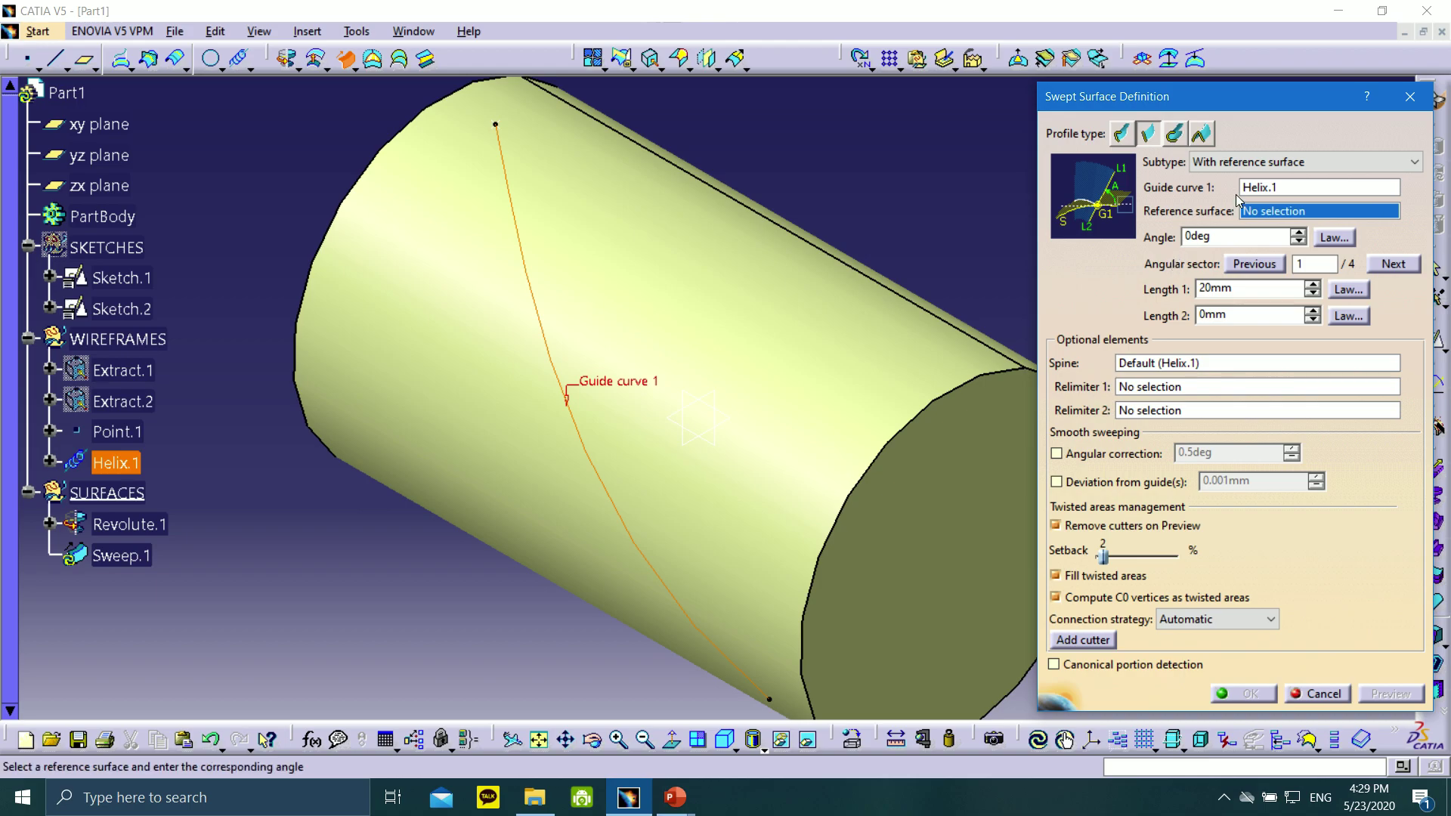
{"action": "left_click", "coordinate": [730, 311]}
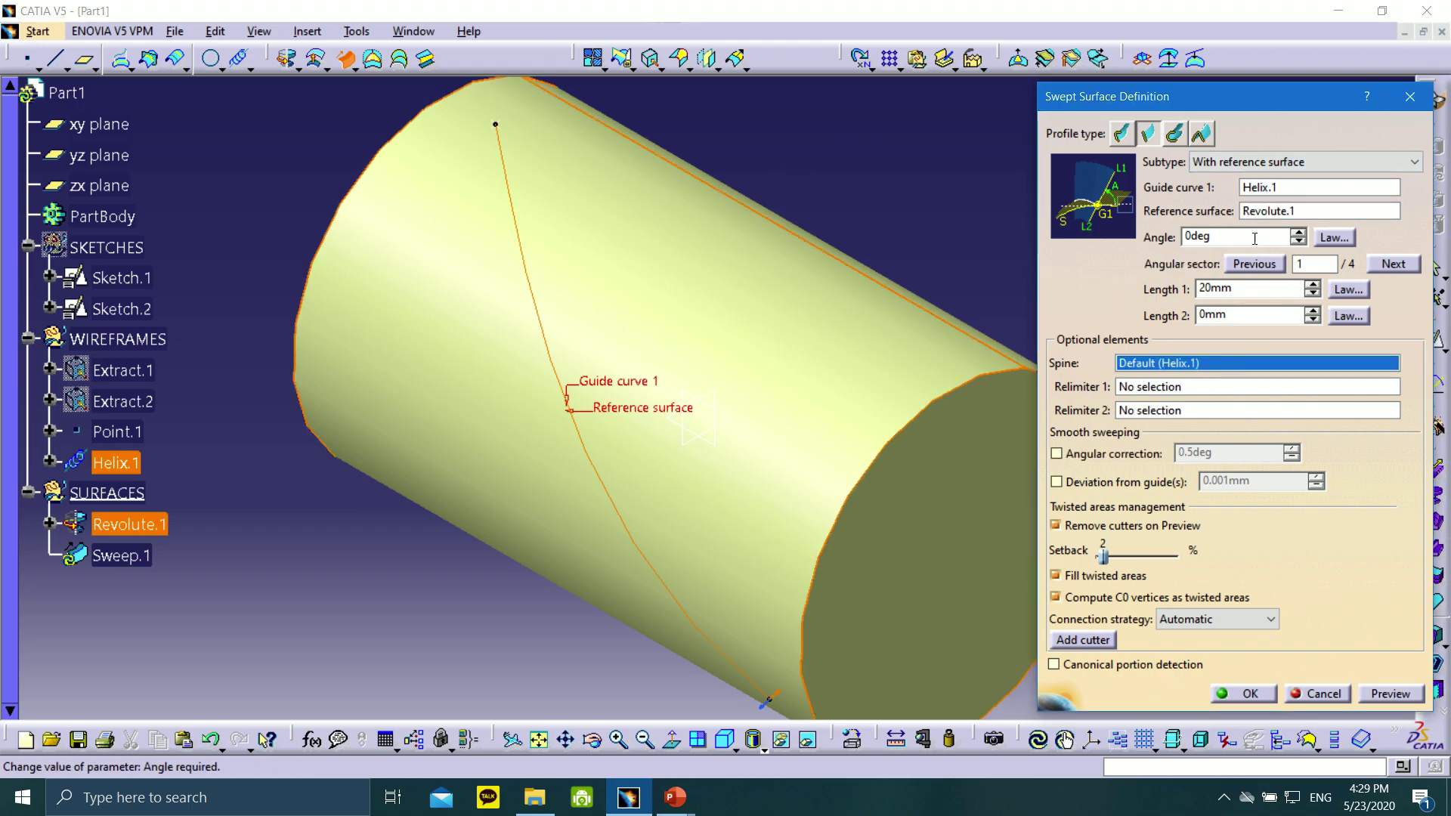
- Set the sweep angle to 90 deg, Length 1 to 10 mm and Length 2 to 85 mm, and preview the surface
{"action": "double_click", "coordinate": [1209, 238]}
{"action": "type", "text": "90"}
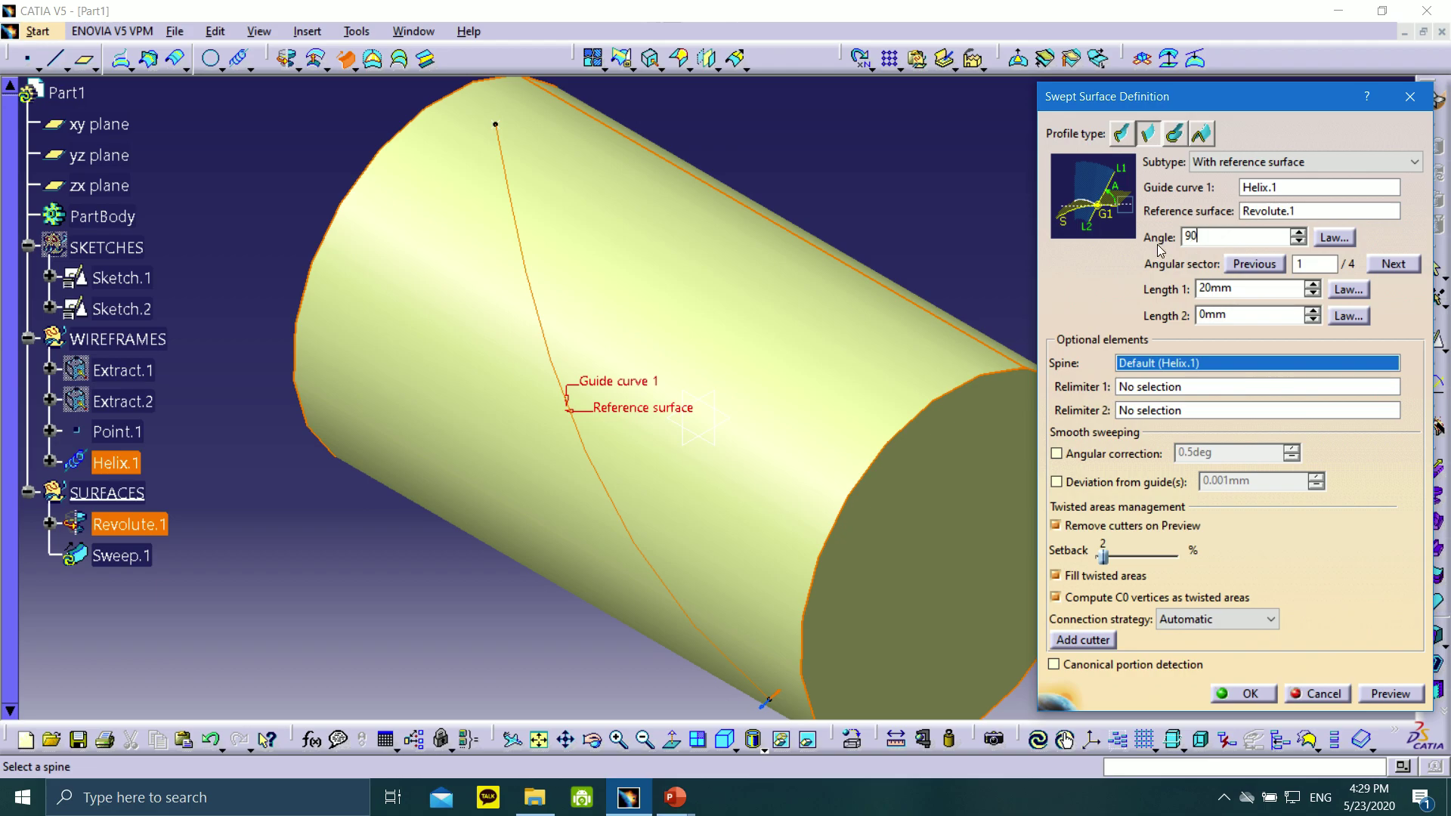
{"action": "double_click", "coordinate": [1240, 288]}
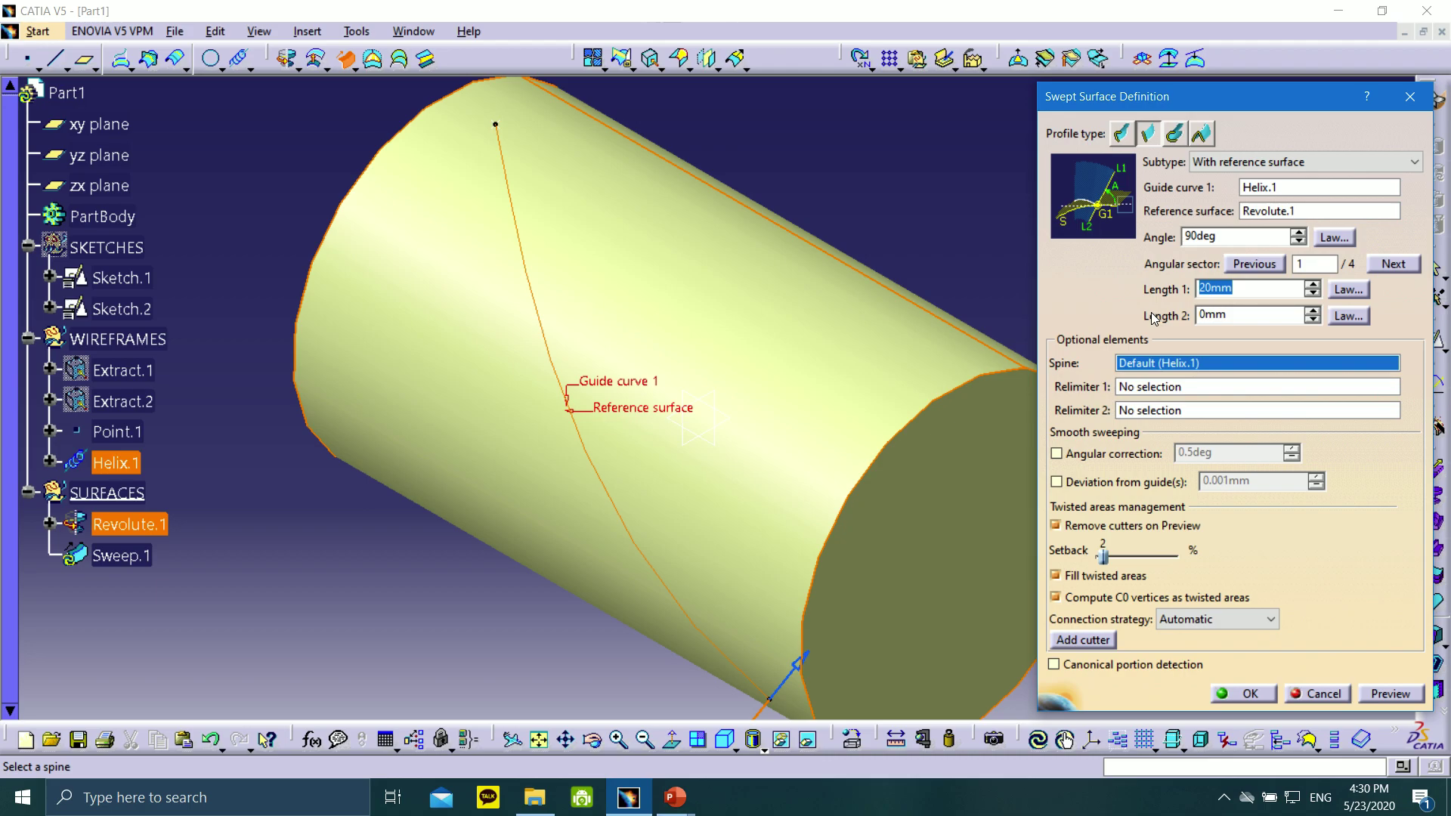
{"action": "double_click", "coordinate": [1228, 313]}
{"action": "type", "text": "8"}
{"action": "left_click_drag", "start_coordinate": [1242, 285], "coordinate": [1173, 293]}
{"action": "type", "text": "10"}
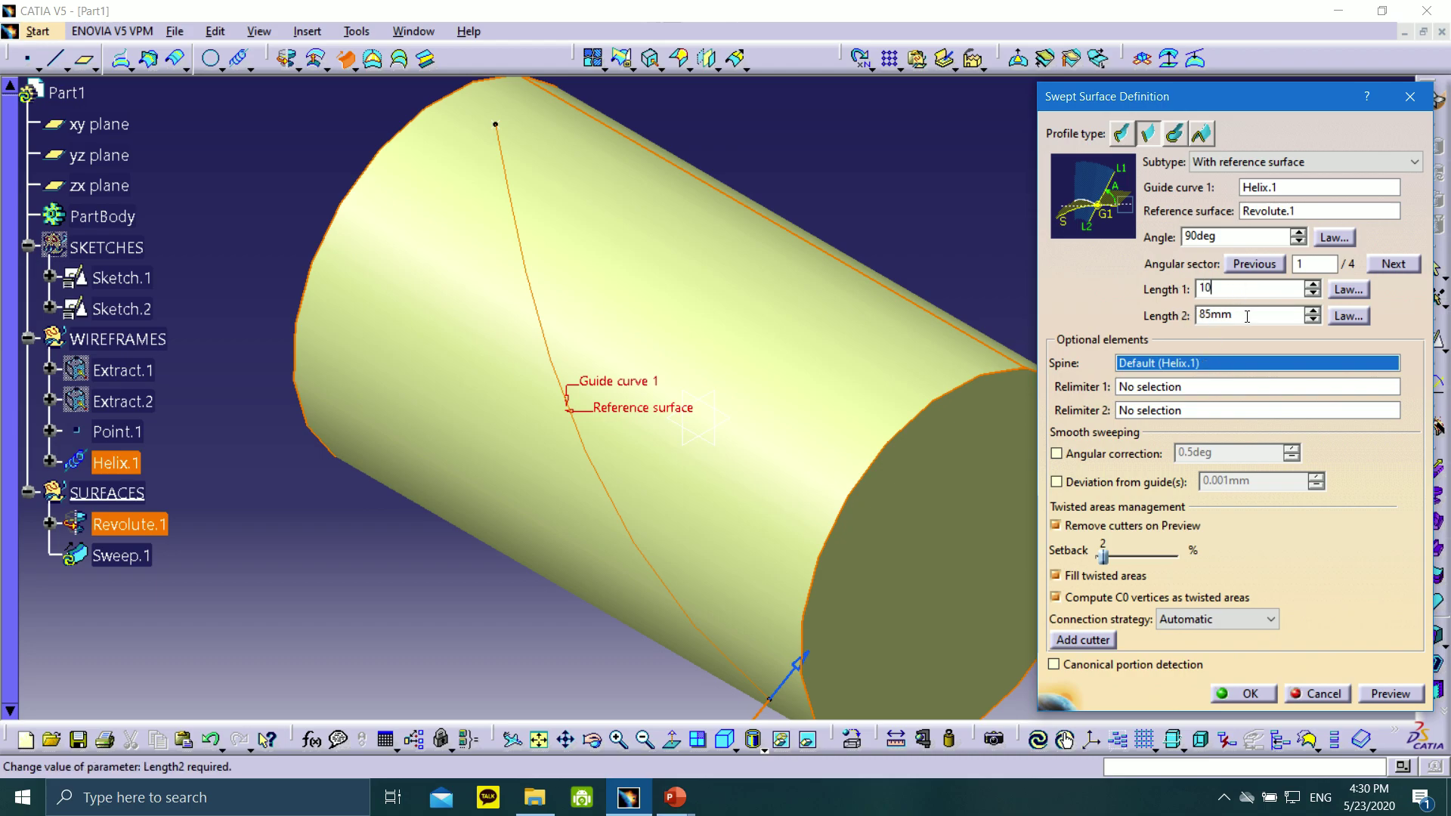
{"action": "key", "text": "Tab"}
{"action": "left_click", "coordinate": [1391, 699]}
{"action": "middle_click_drag", "start_coordinate": [856, 257], "coordinate": [772, 292]}
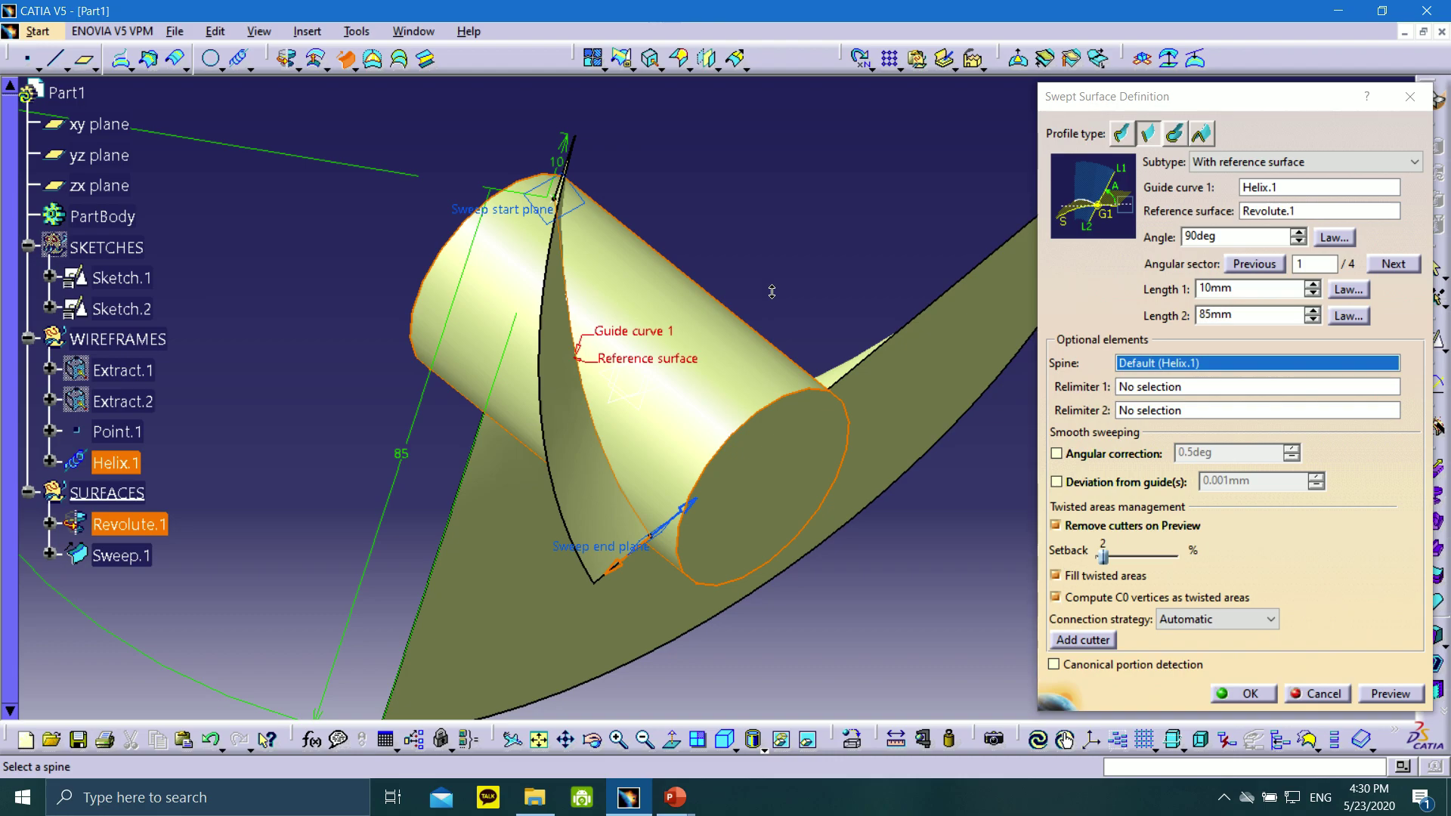
{"action": "middle_click_drag", "start_coordinate": [772, 291], "coordinate": [668, 393]}
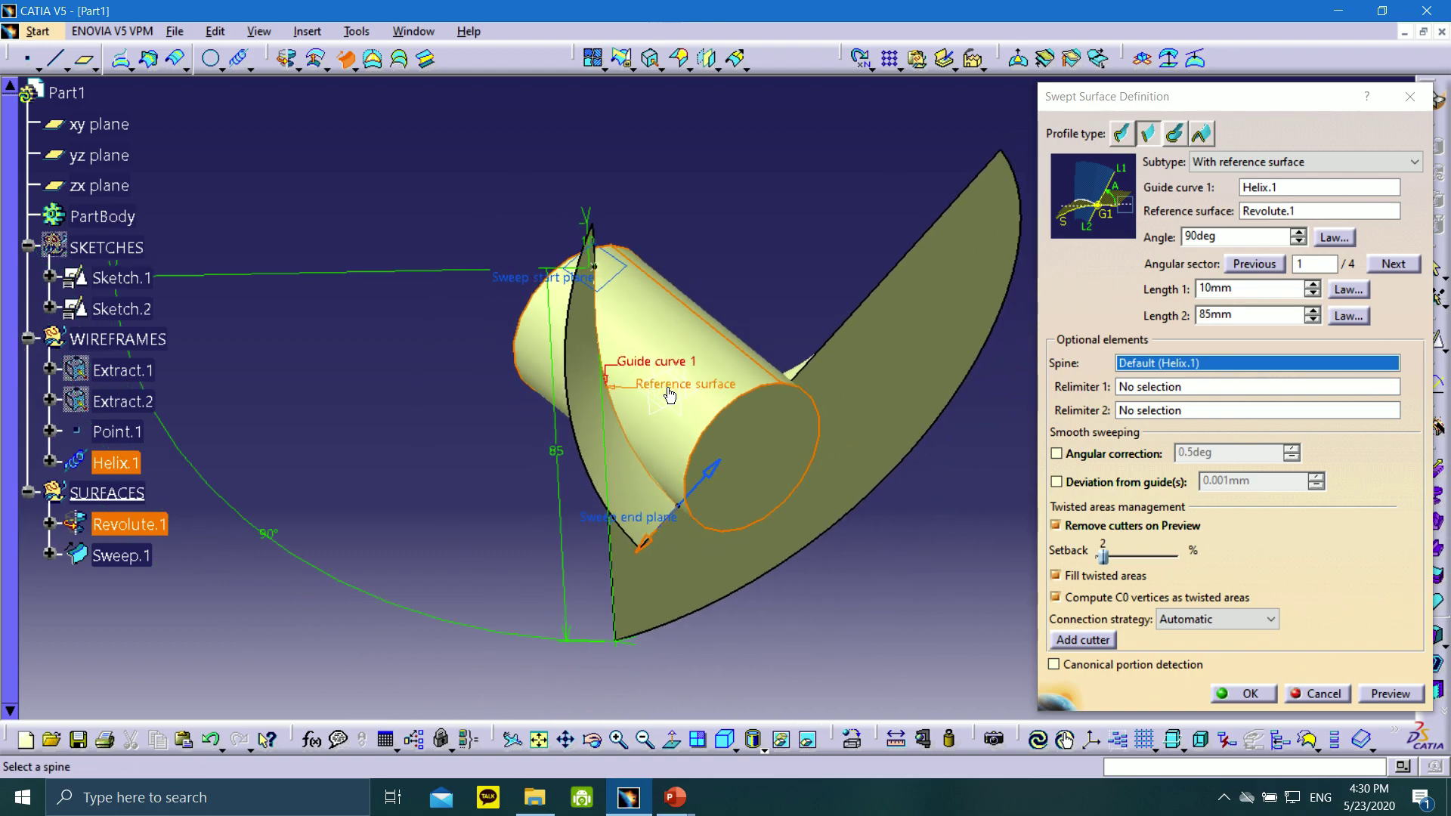
- Use Helix.1 as the spine of the swept surface and preview the result
{"action": "right_click", "coordinate": [1146, 370]}
{"action": "left_click", "coordinate": [1131, 361]}
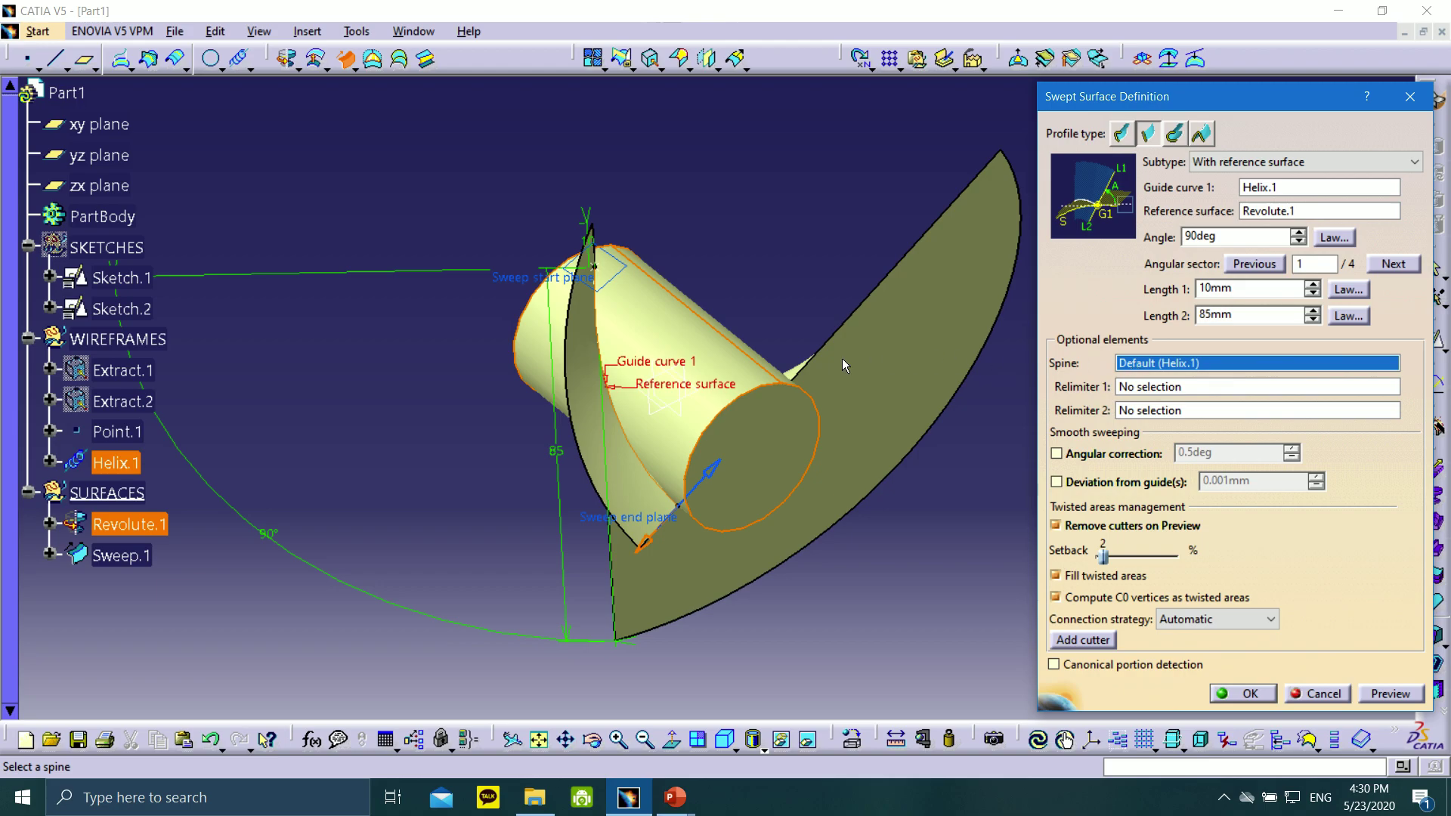
{"action": "left_click", "coordinate": [115, 463]}
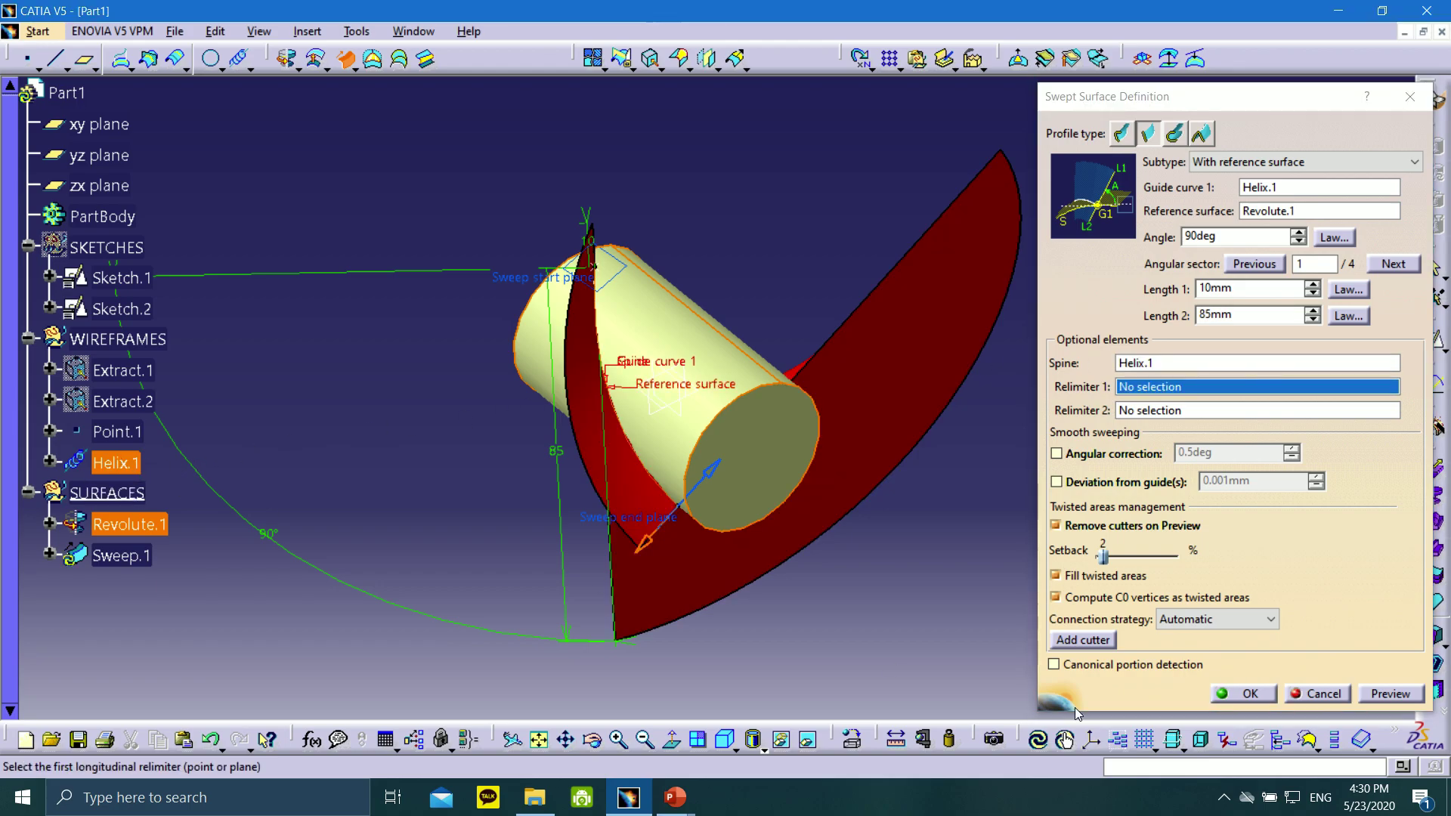
{"action": "left_click", "coordinate": [1397, 693]}
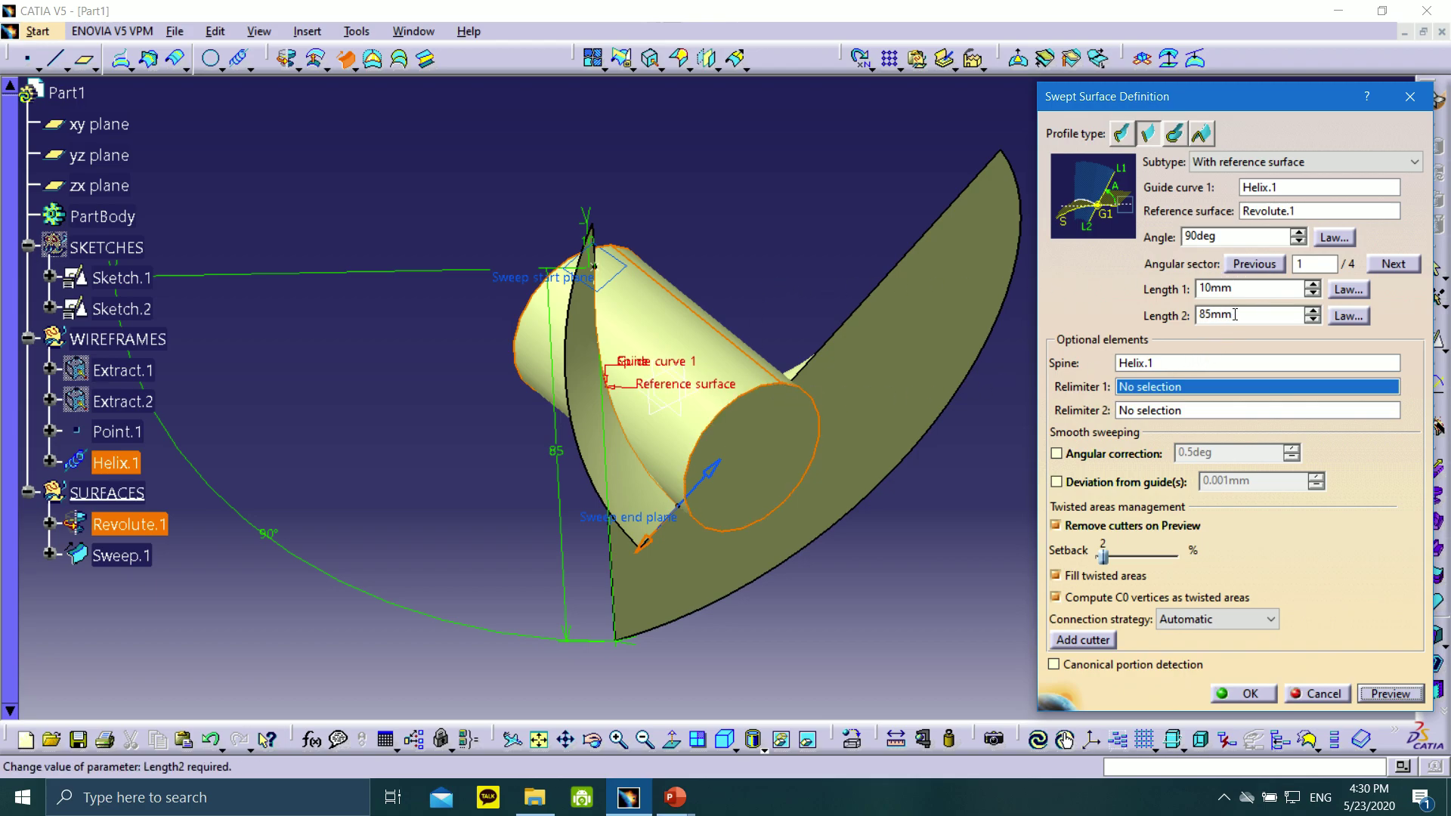
- Set the sweep's Length 1 to 85 mm and Length 2 to 10 mm, and preview the surface
{"action": "double_click", "coordinate": [1238, 288]}
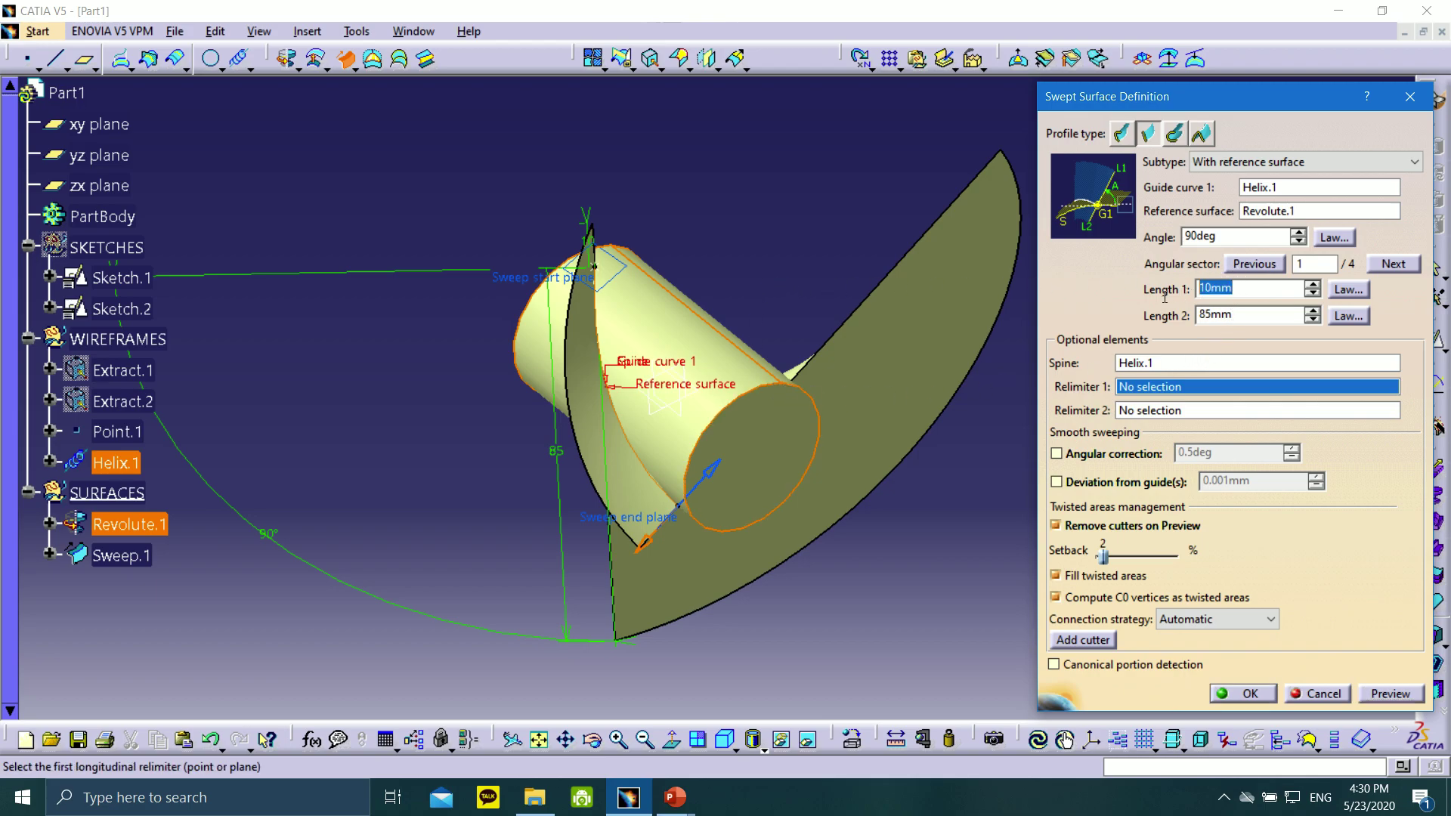
{"action": "type", "text": "85"}
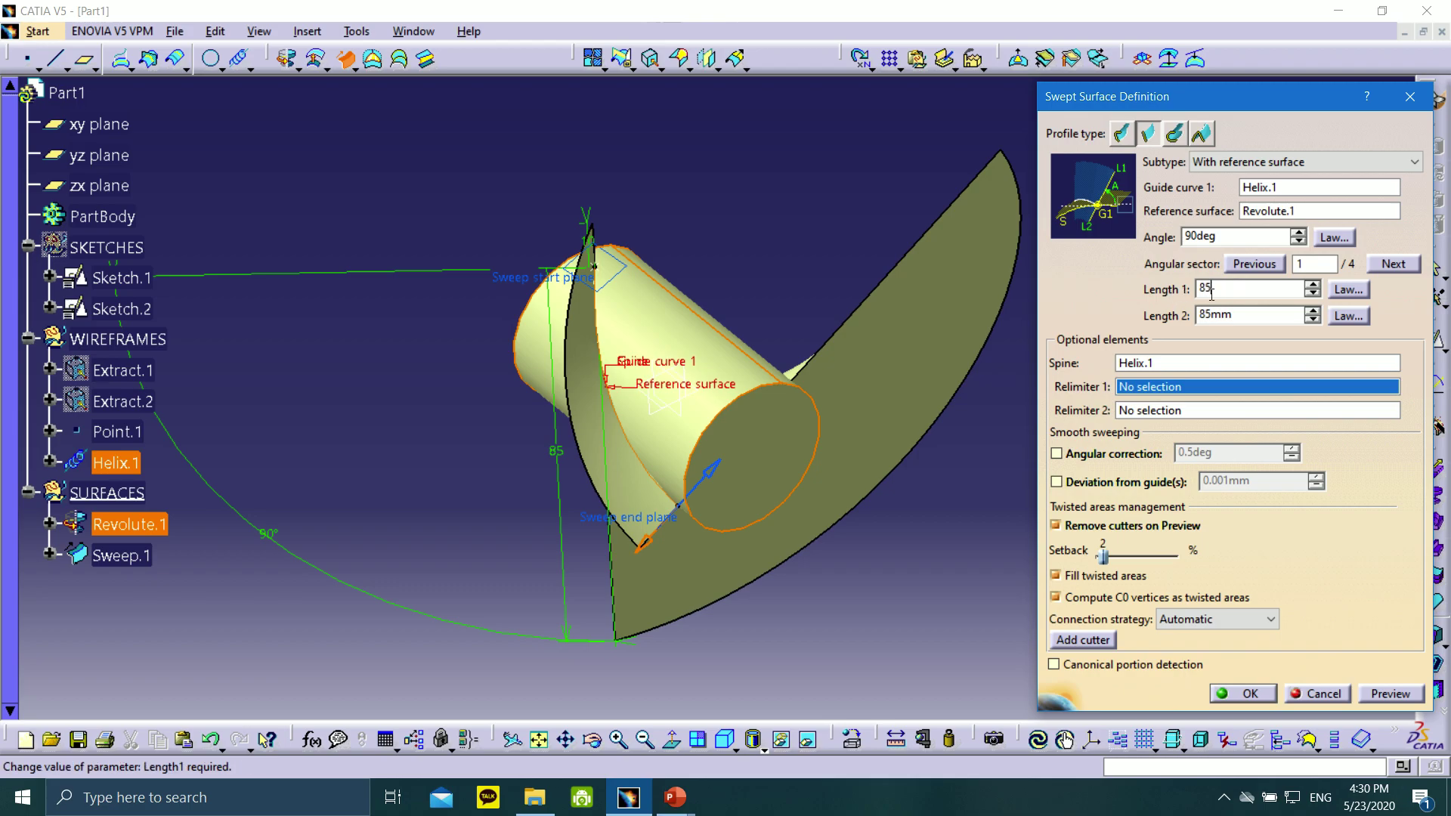
{"action": "left_click", "coordinate": [1241, 314]}
{"action": "double_click", "coordinate": [1232, 314]}
{"action": "type", "text": "10"}
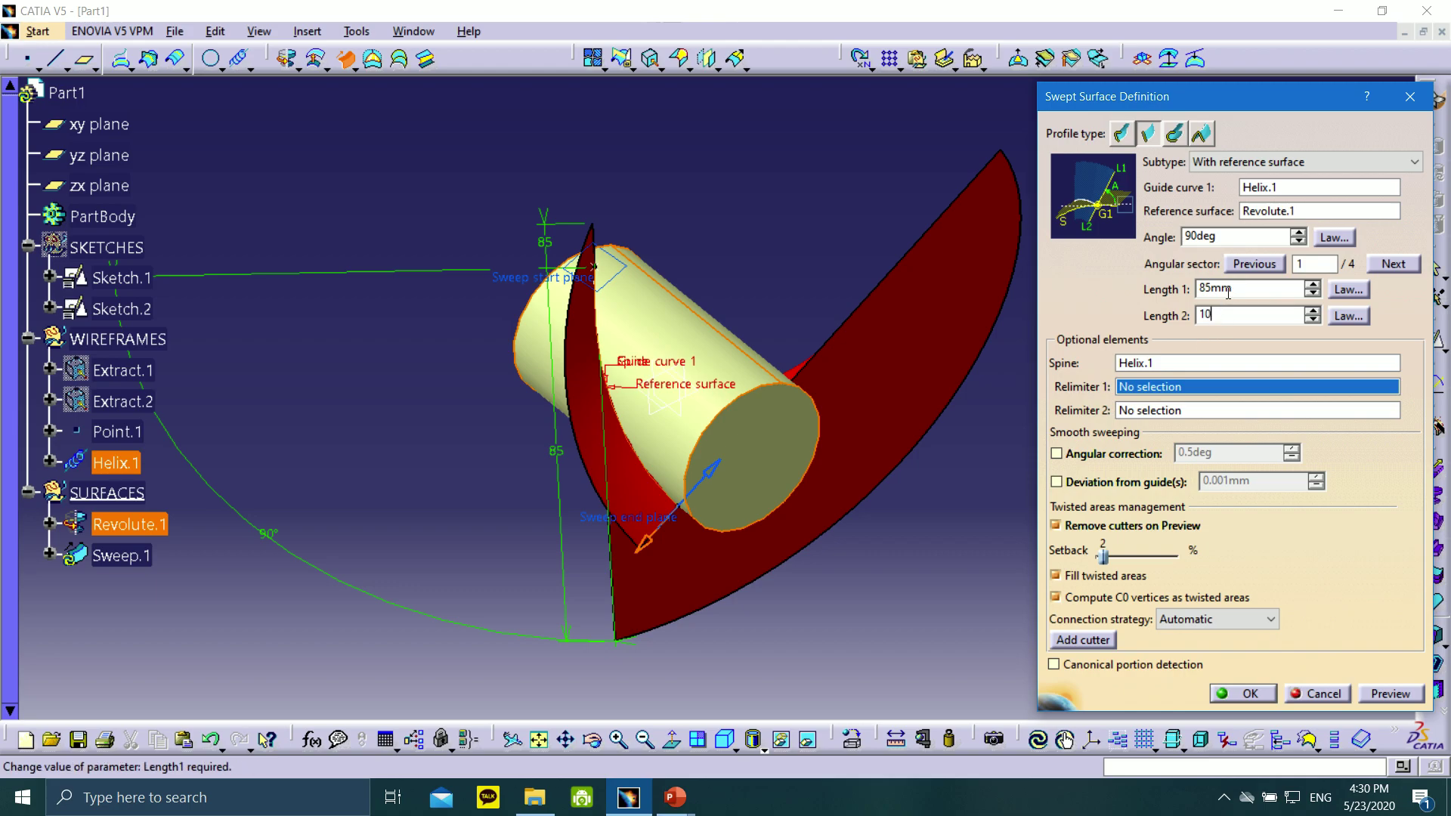
{"action": "left_click", "coordinate": [1390, 693]}
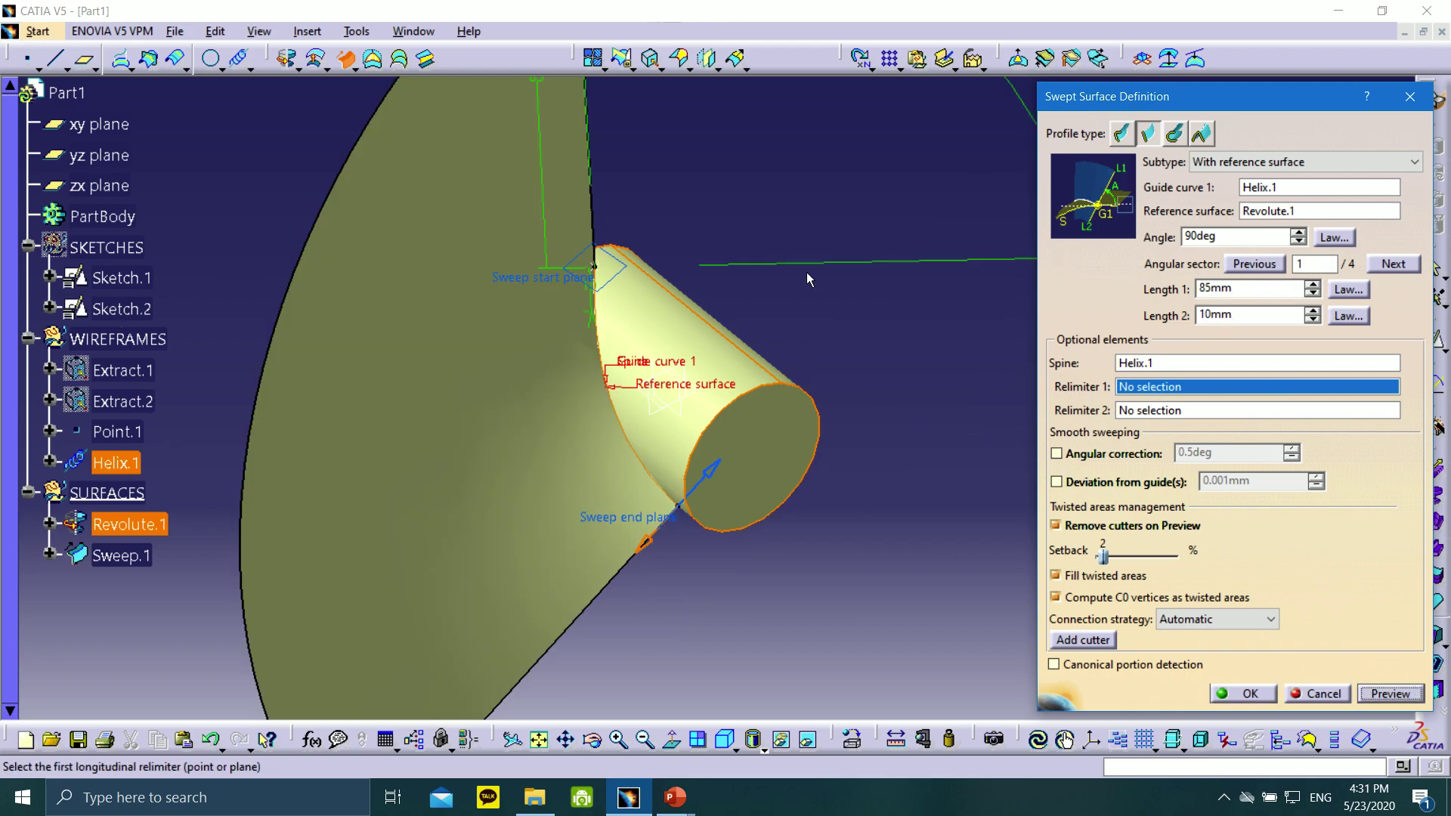
- Set the sweep's Length 1 to 10 mm and preview the surface in angular sector 1
{"action": "left_click", "coordinate": [707, 481]}
{"action": "left_click", "coordinate": [661, 534]}
{"action": "left_click_drag", "start_coordinate": [1236, 290], "coordinate": [1175, 294]}
{"action": "type", "text": "10"}
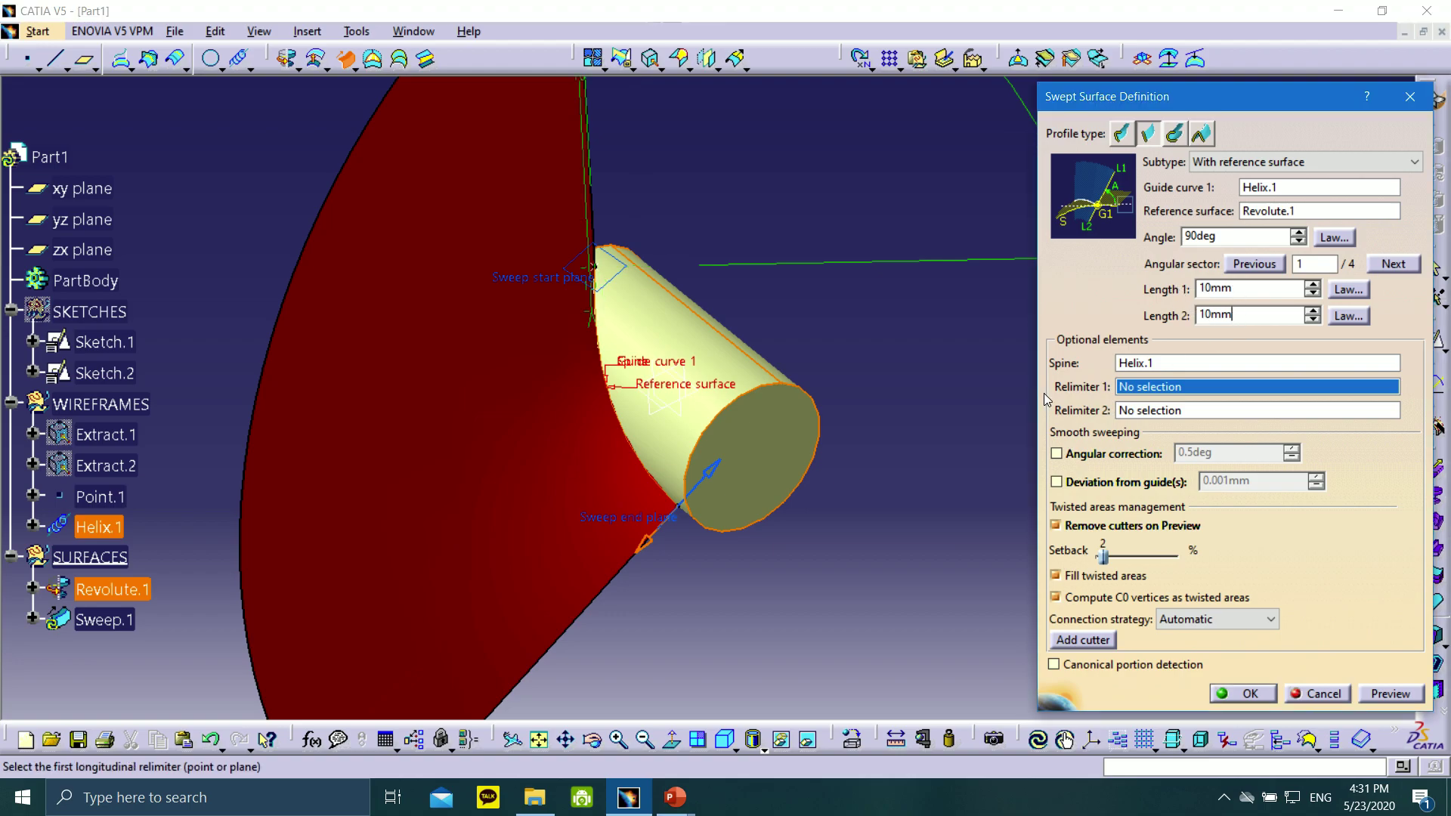
{"action": "left_click", "coordinate": [705, 482]}
{"action": "left_click", "coordinate": [671, 529]}
{"action": "left_click", "coordinate": [1374, 702]}
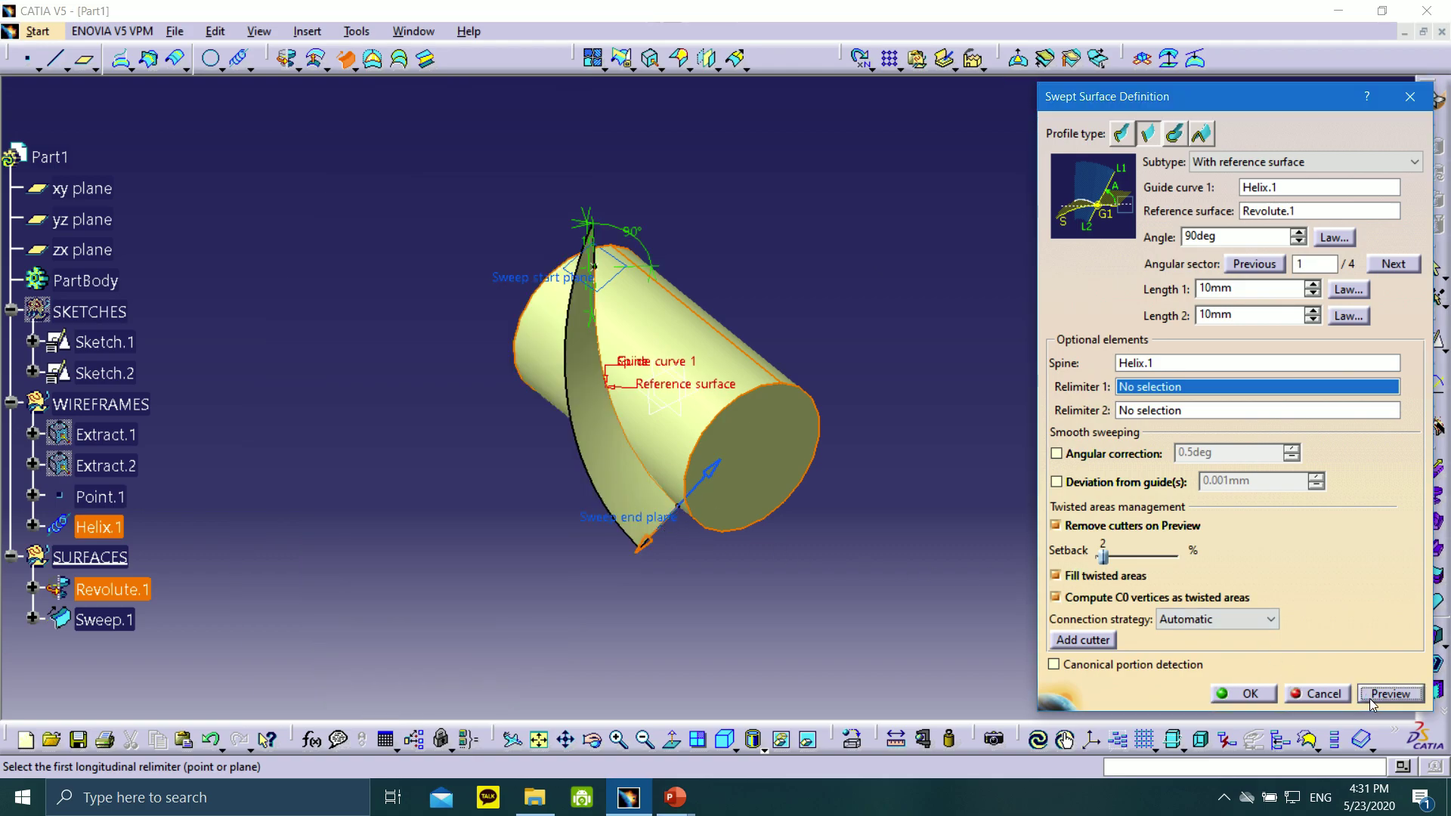
- Switch the sweep to angular sector 3, set Length 2 to 85 mm, and preview the surface
{"action": "left_click", "coordinate": [710, 484]}
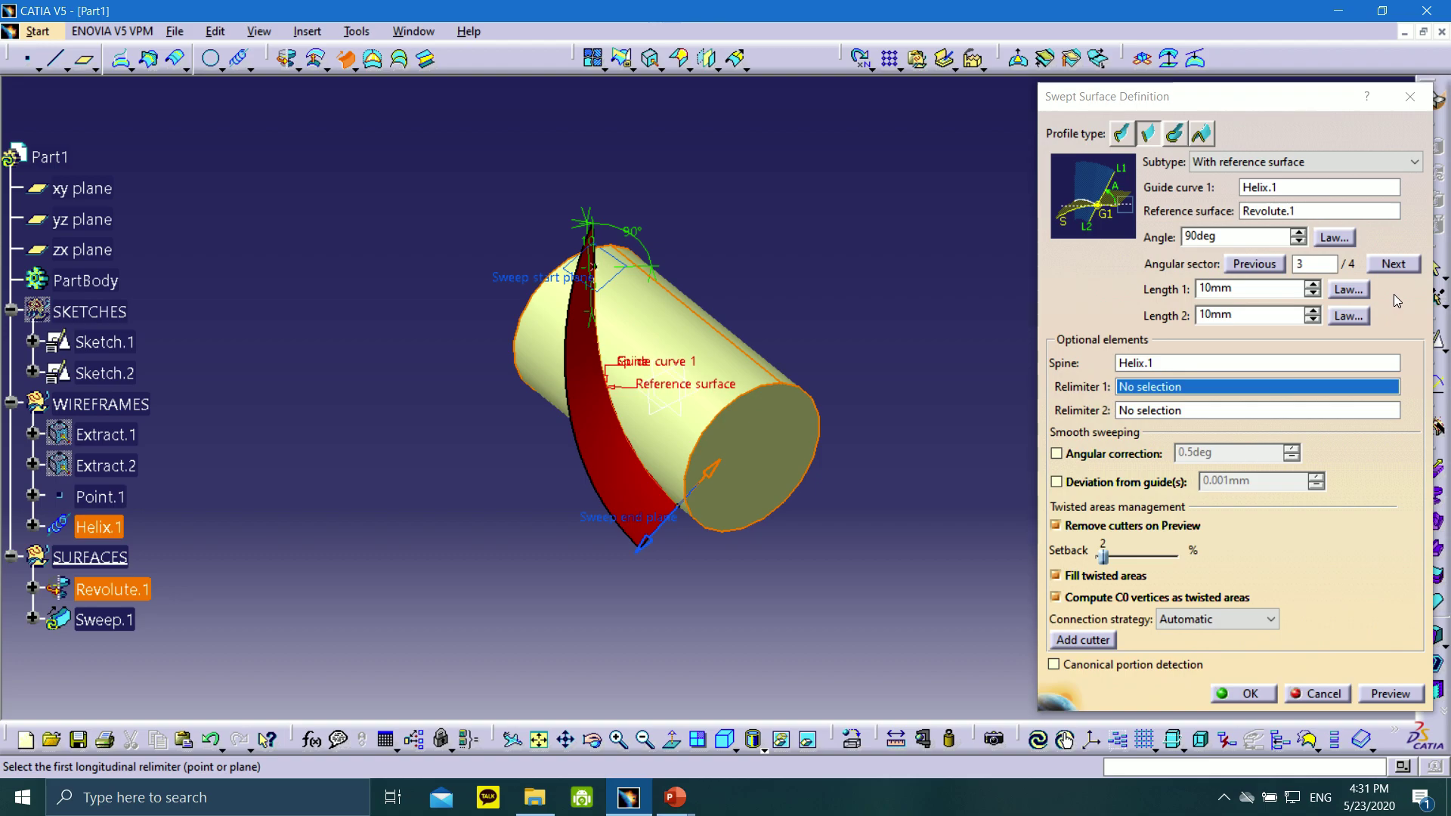
{"action": "left_click", "coordinate": [1406, 695]}
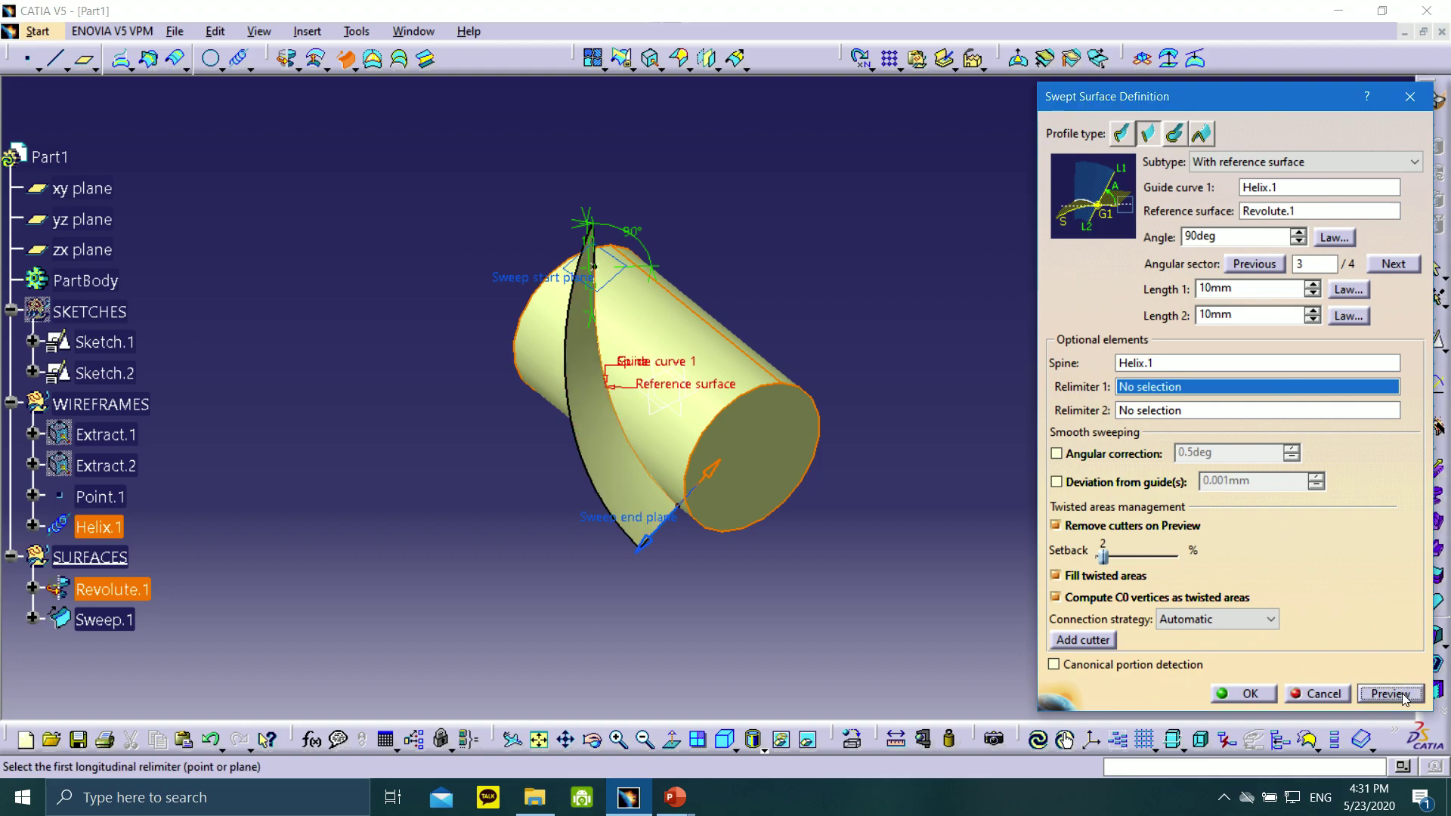
{"action": "double_click", "coordinate": [1218, 315]}
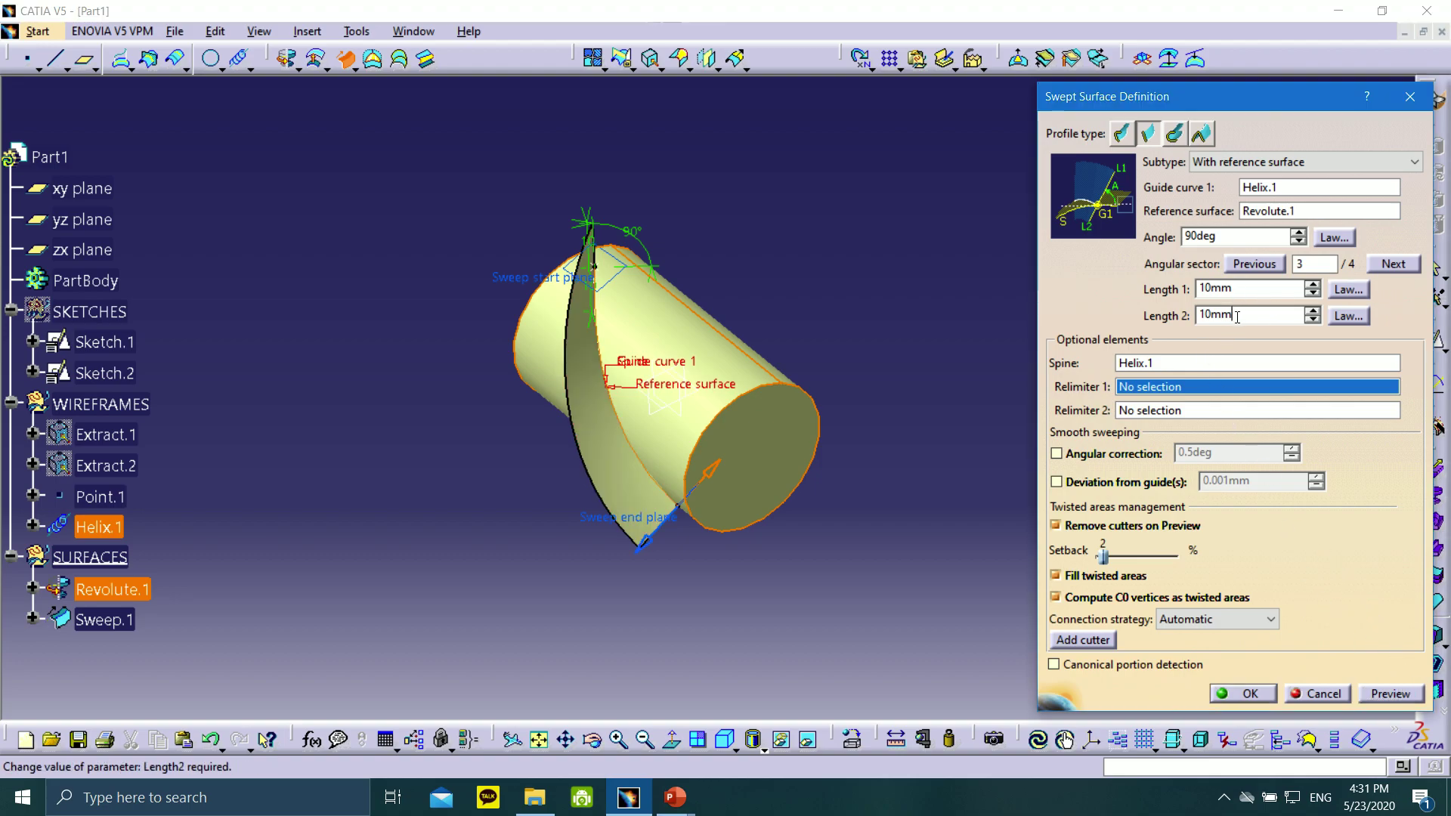
{"action": "type", "text": "85"}
{"action": "left_click", "coordinate": [1258, 290]}
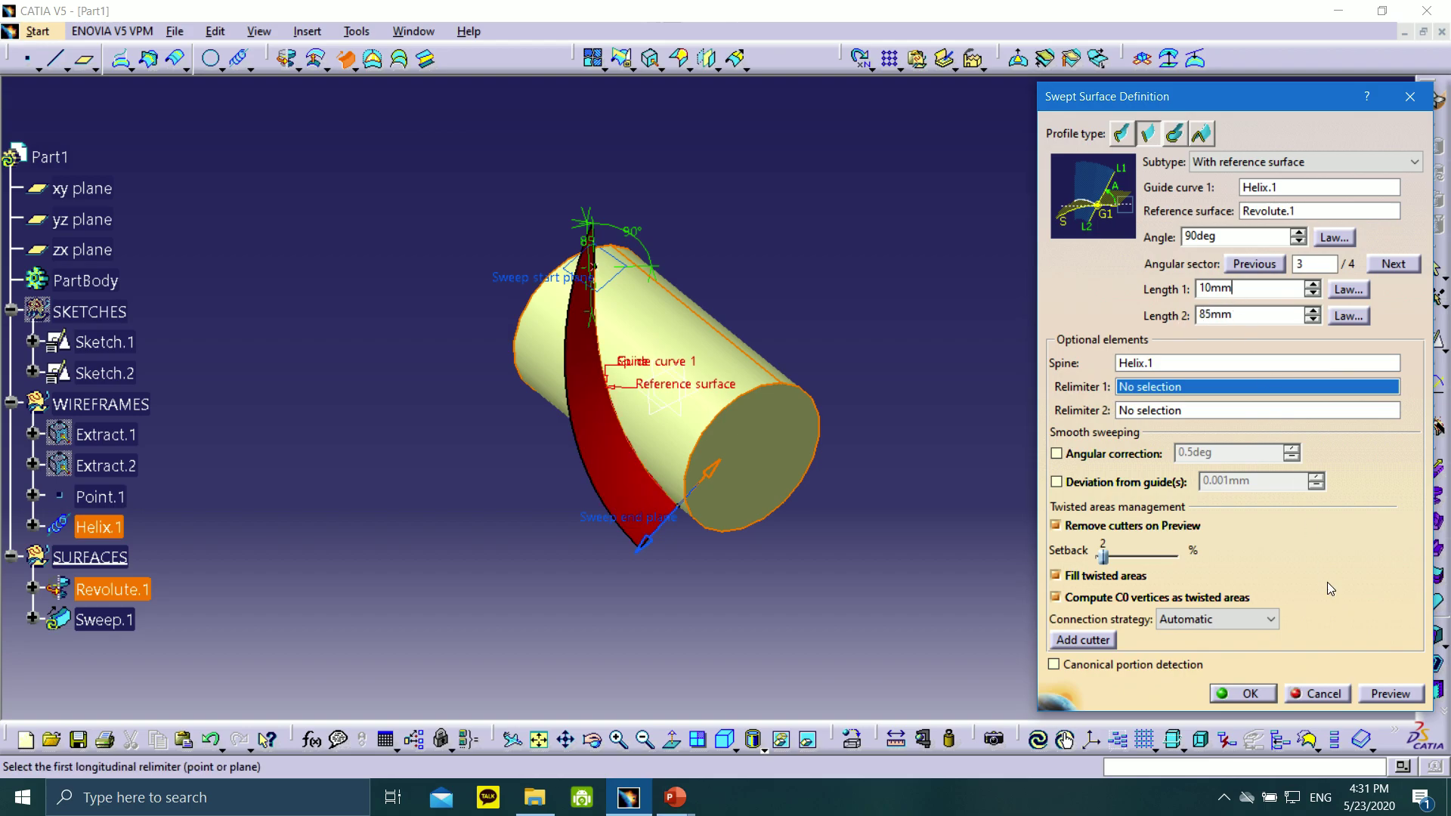
{"action": "left_click", "coordinate": [1391, 694]}
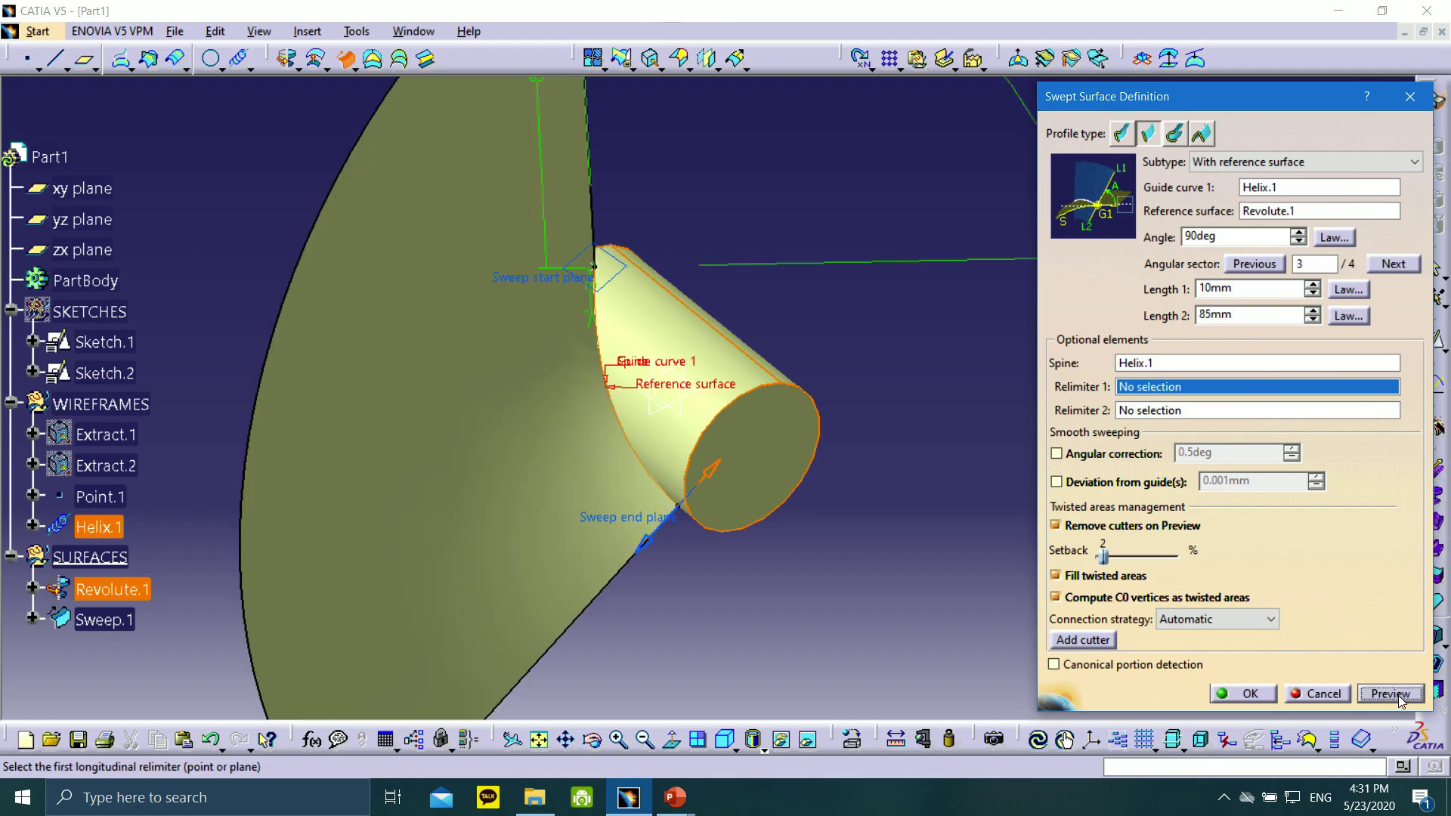
- Compare the sweep previews of angular sectors 1 and 3, finishing with sector 3 active
{"action": "left_click", "coordinate": [710, 476]}
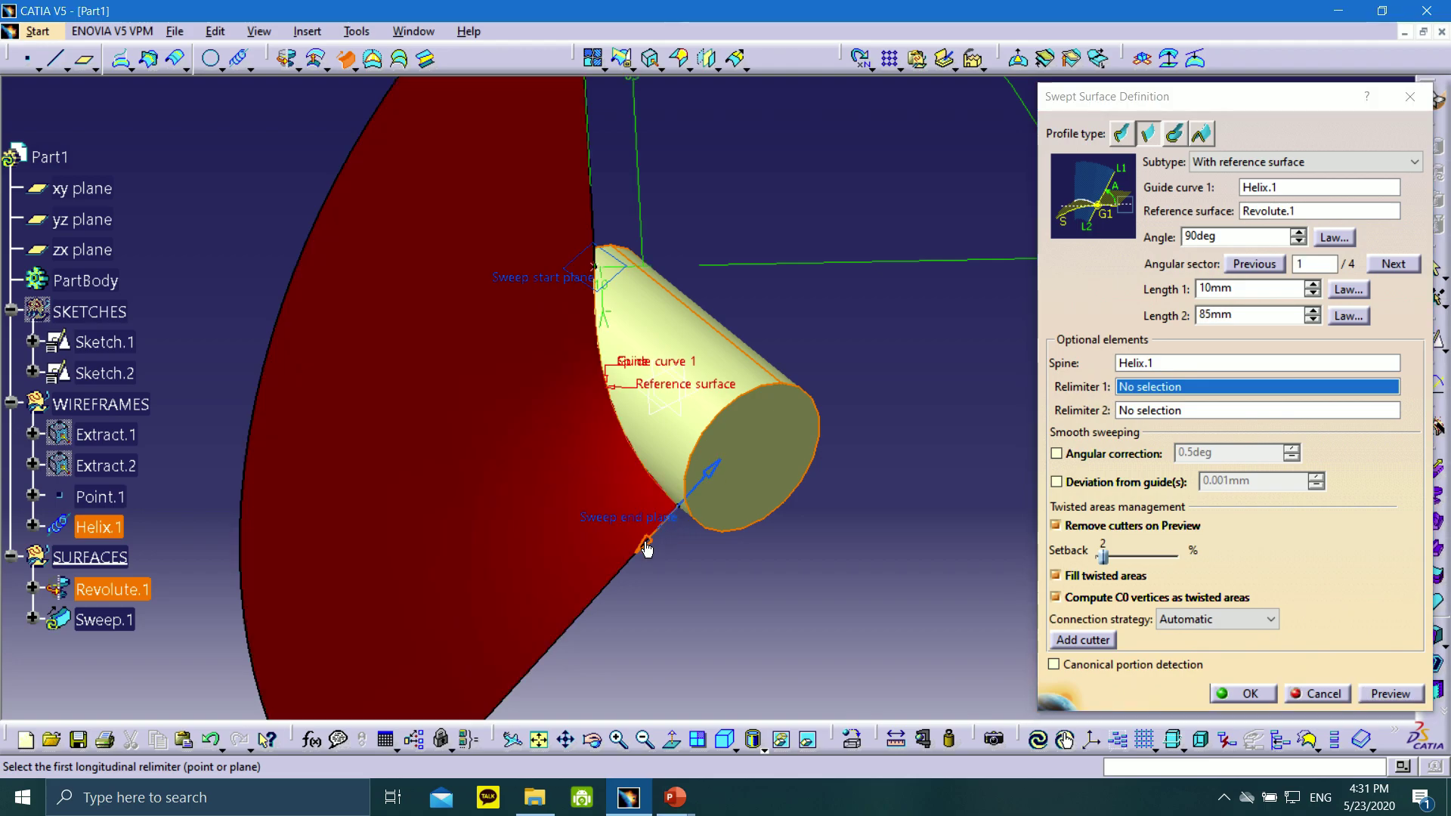
{"action": "left_click", "coordinate": [1391, 693]}
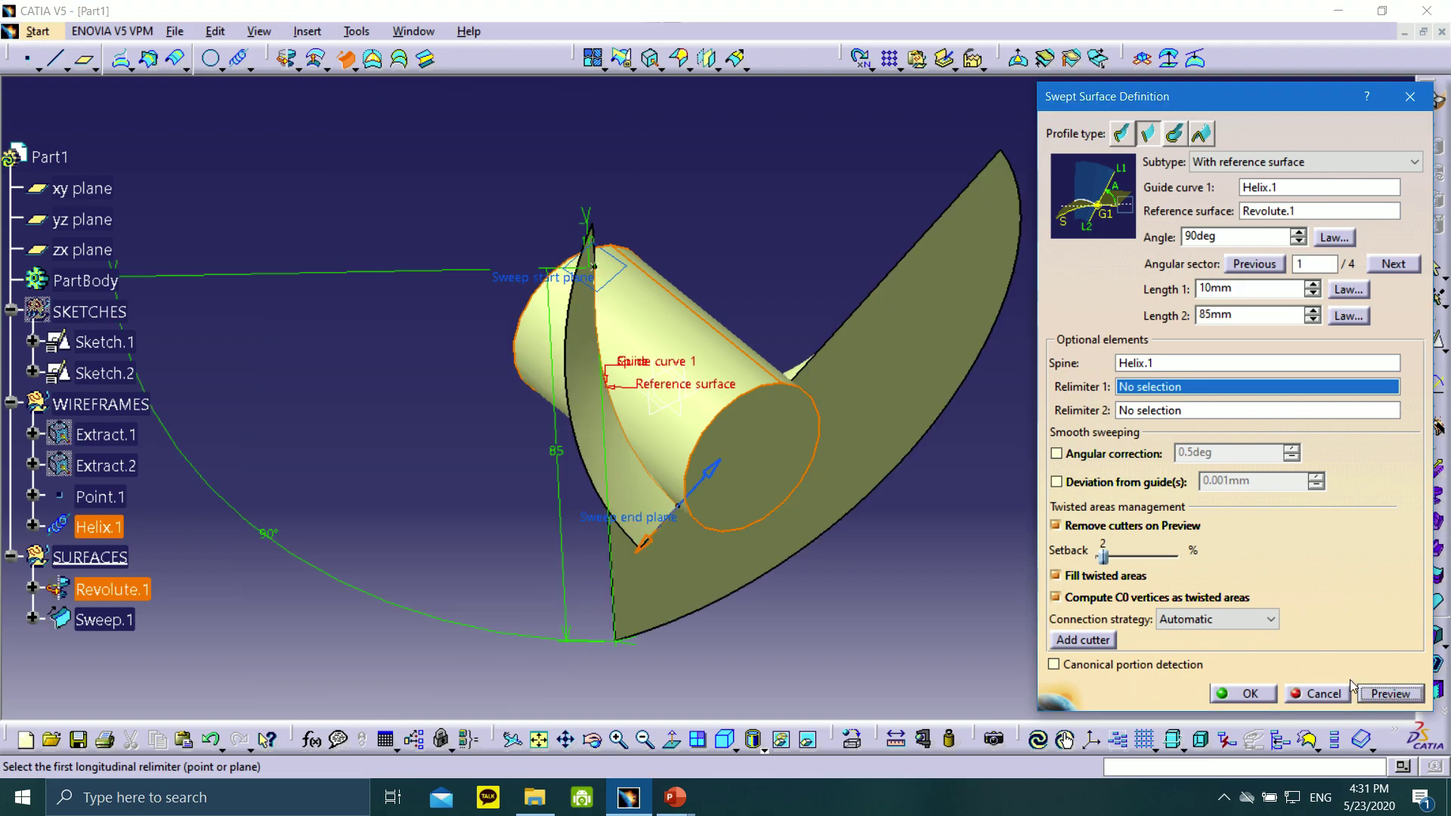
{"action": "left_click", "coordinate": [710, 478]}
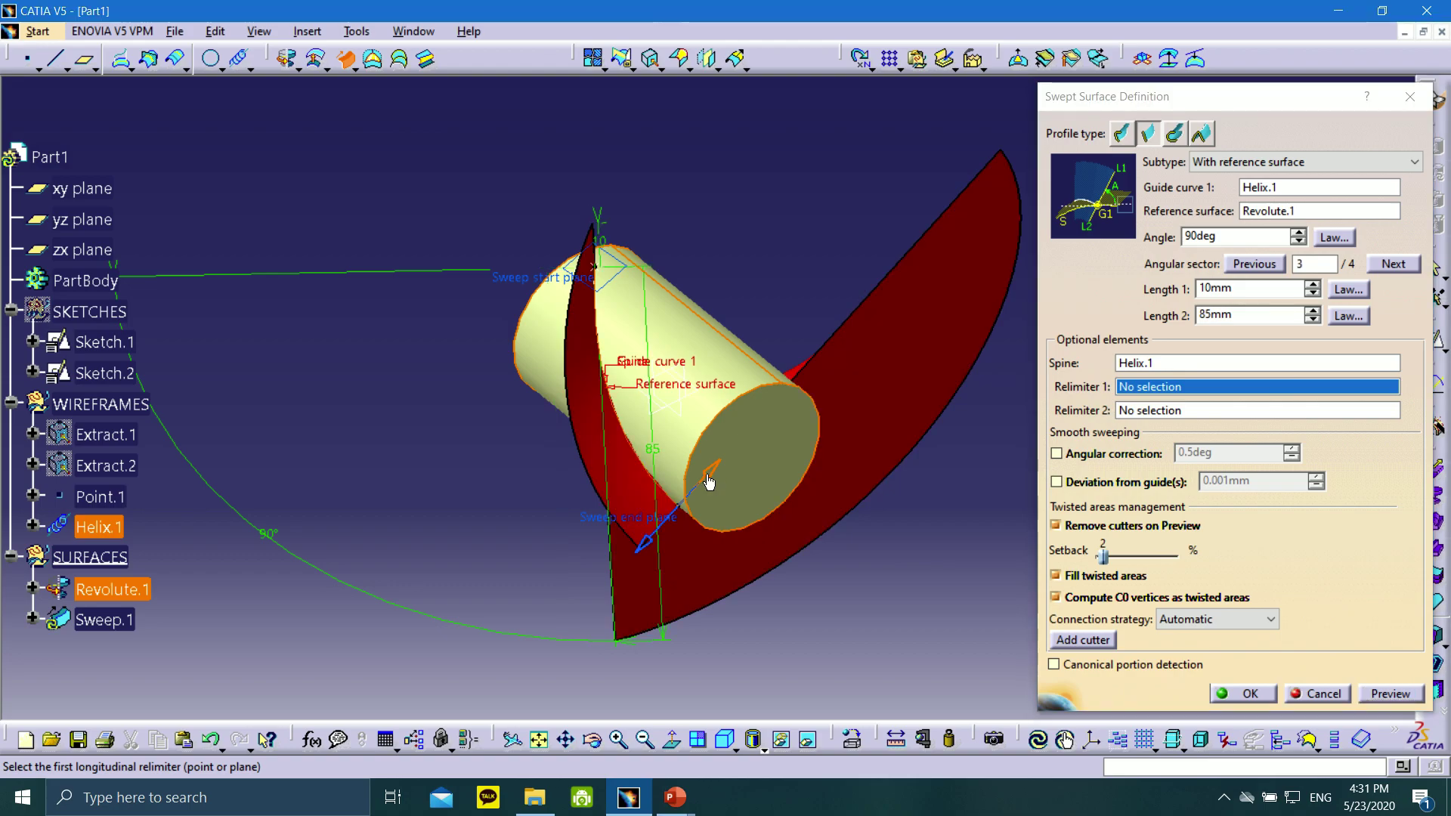
{"action": "left_click", "coordinate": [1394, 694]}
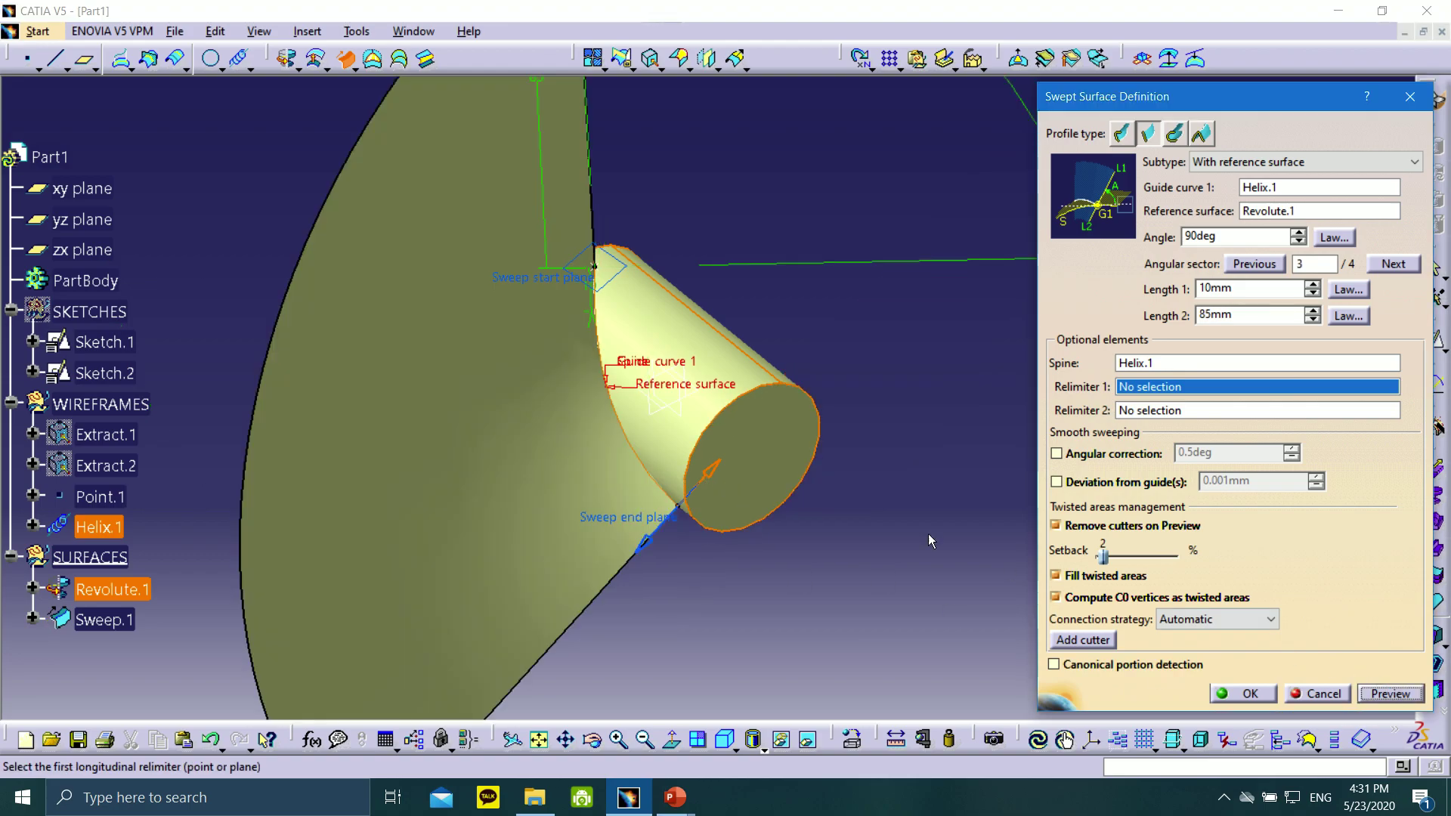
{"action": "left_click", "coordinate": [704, 483]}
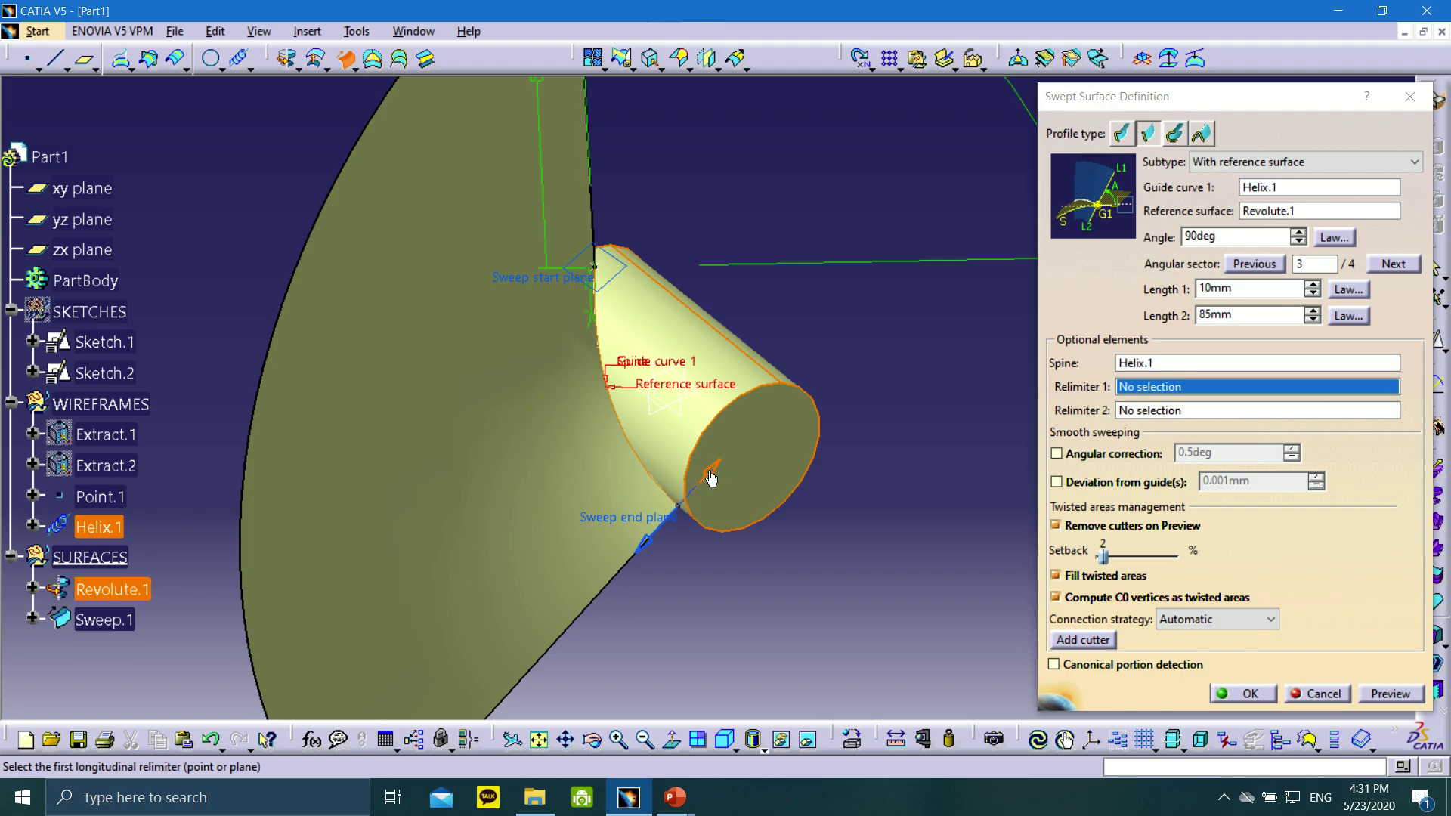
{"action": "left_click", "coordinate": [658, 541]}
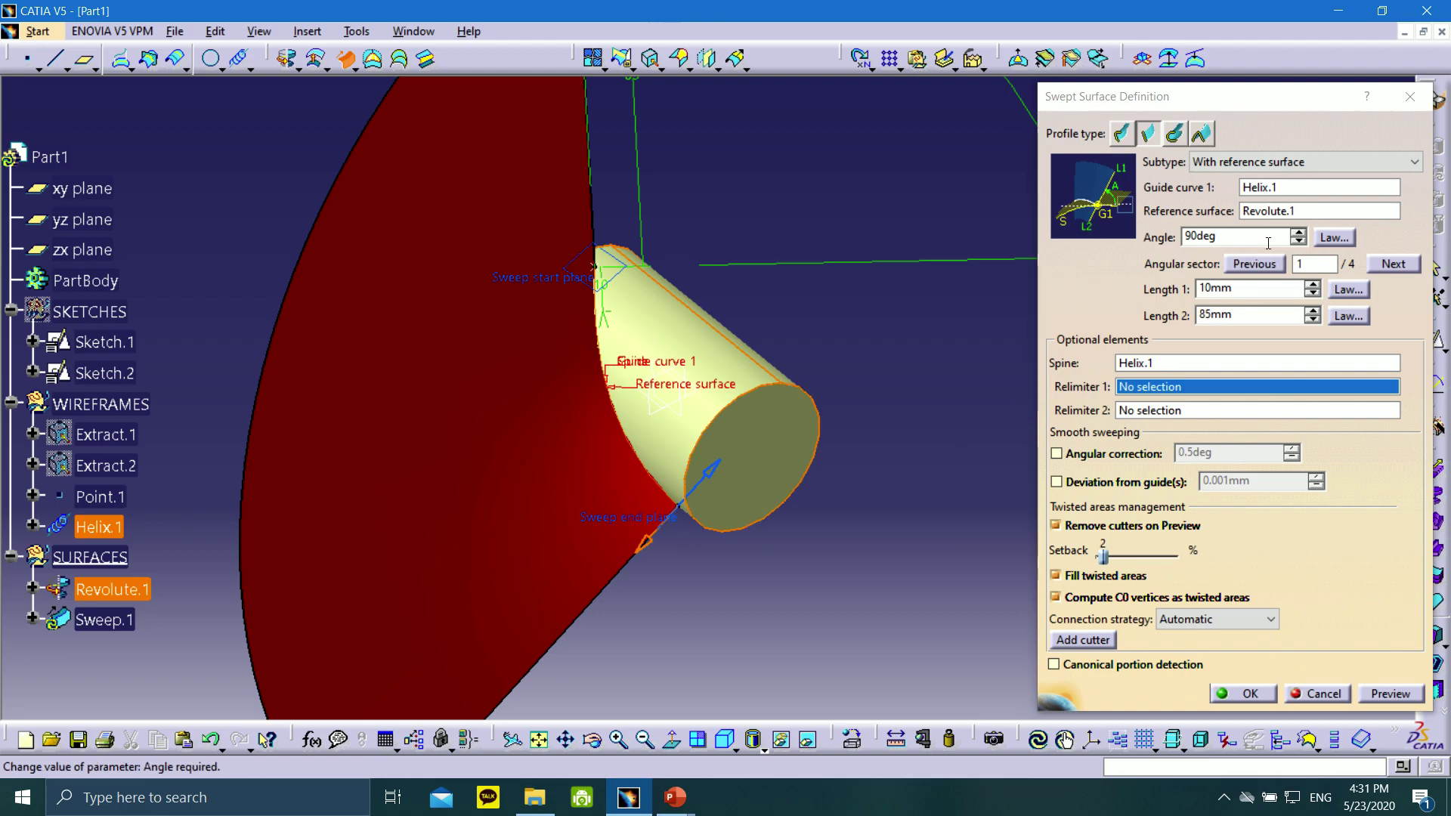
{"action": "left_click", "coordinate": [1407, 694]}
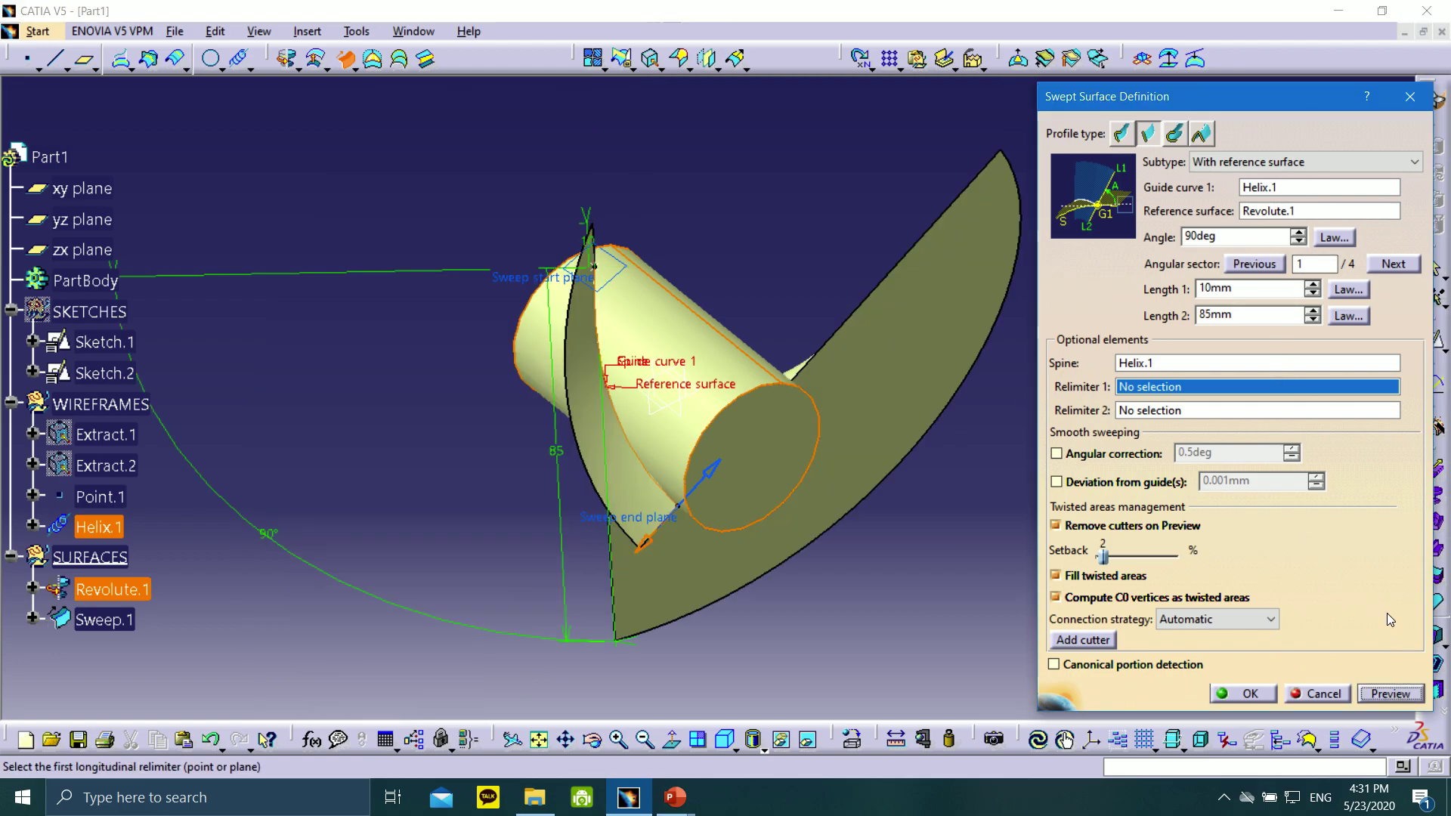
{"action": "left_click", "coordinate": [710, 480]}
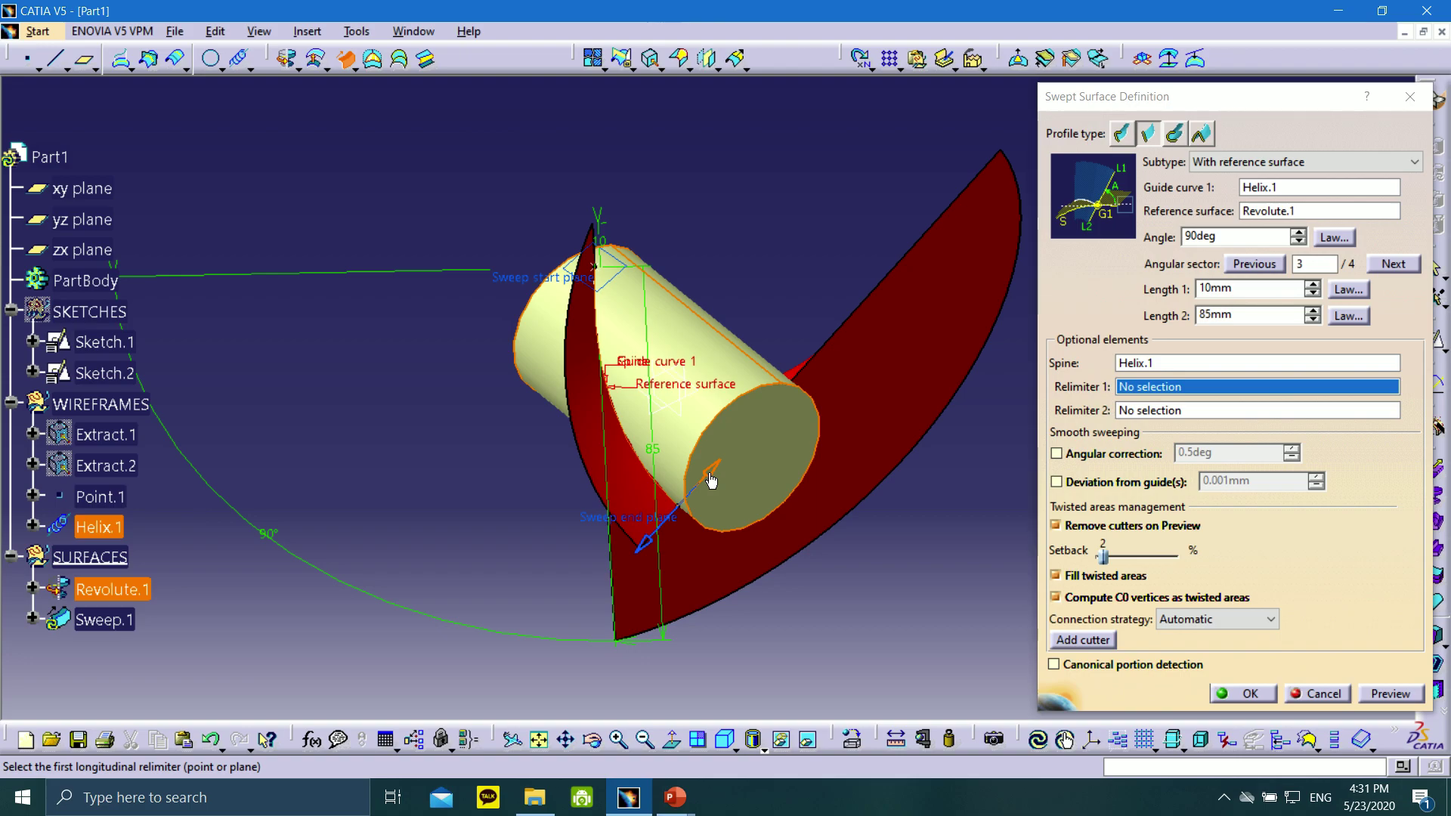
{"action": "left_click", "coordinate": [1390, 693]}
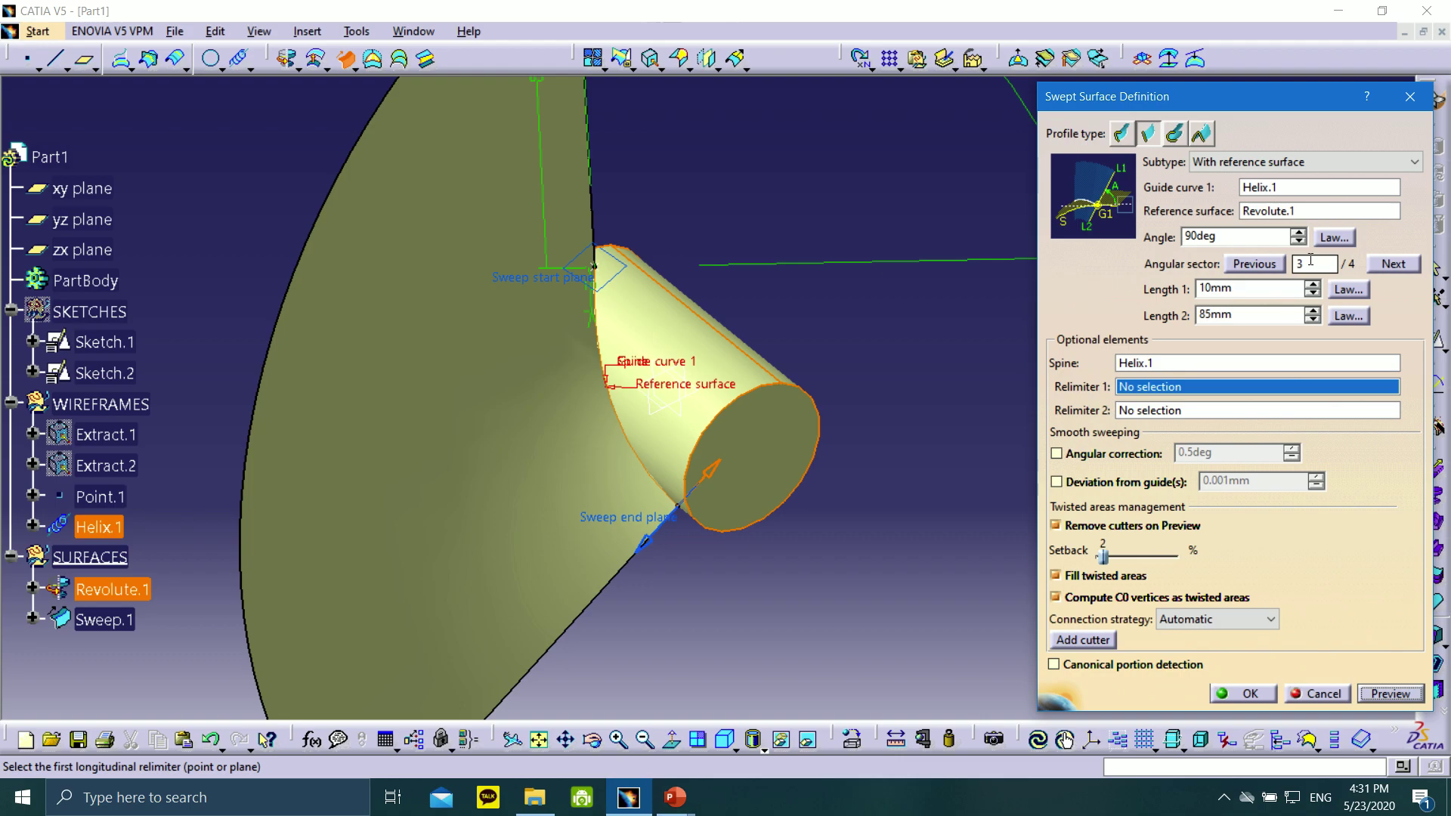
- Compare the full blade preview with the sweep definition slide in the PowerPoint slide show
{"action": "left_click_drag", "start_coordinate": [1284, 97], "coordinate": [1255, 93]}
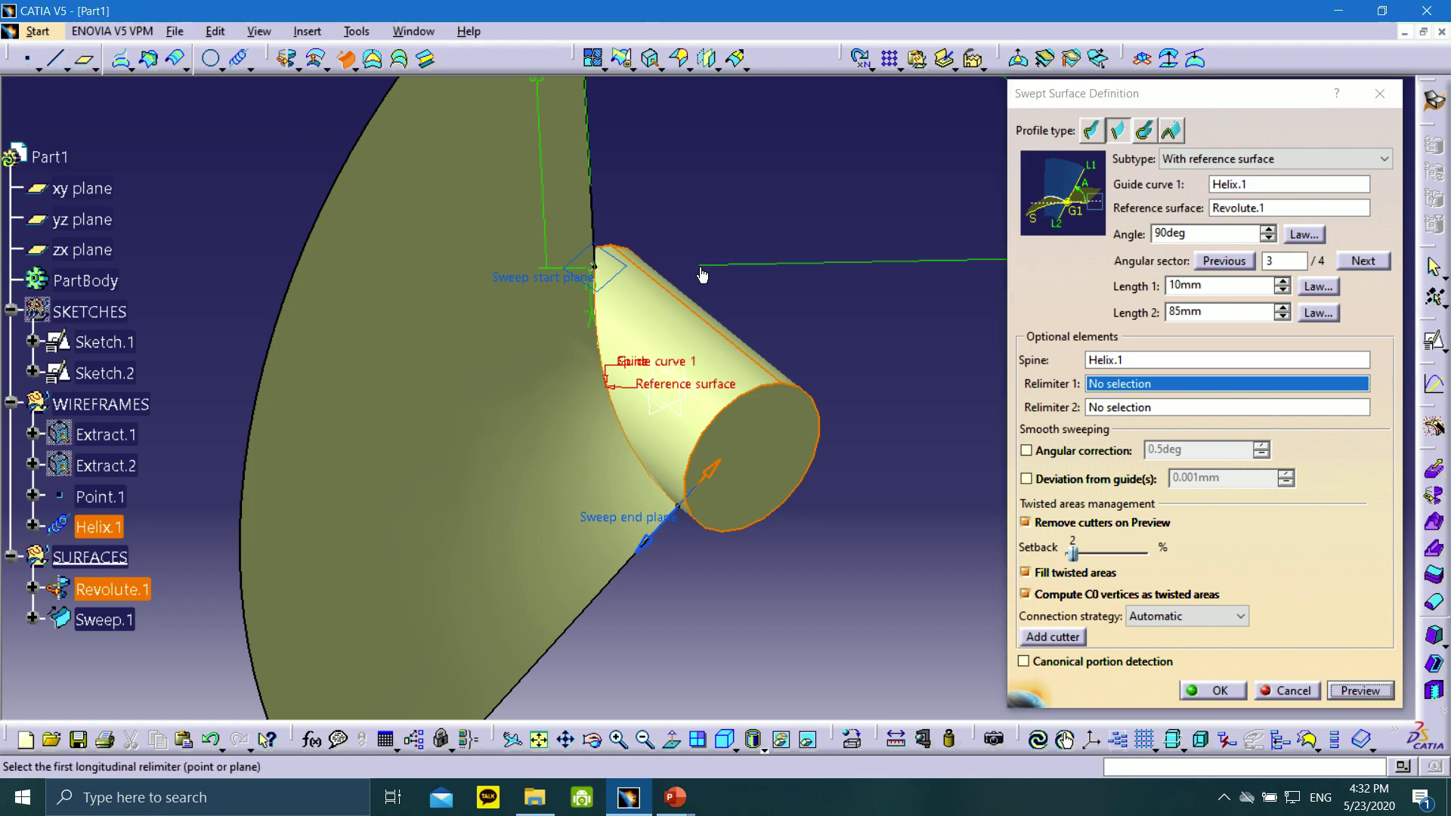
{"action": "middle_click_drag", "start_coordinate": [667, 409], "coordinate": [670, 605]}
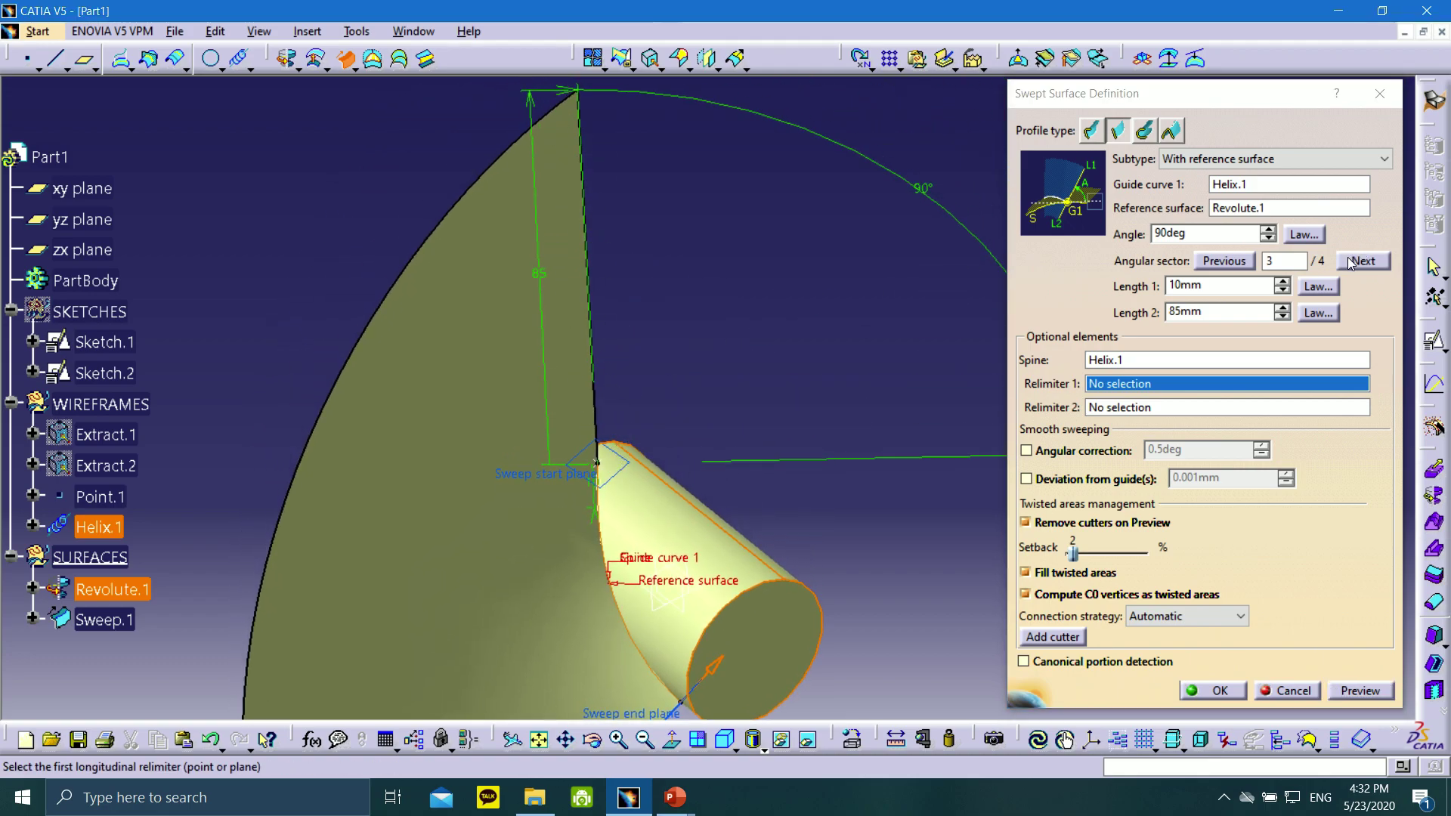
{"action": "left_click", "coordinate": [1272, 260]}
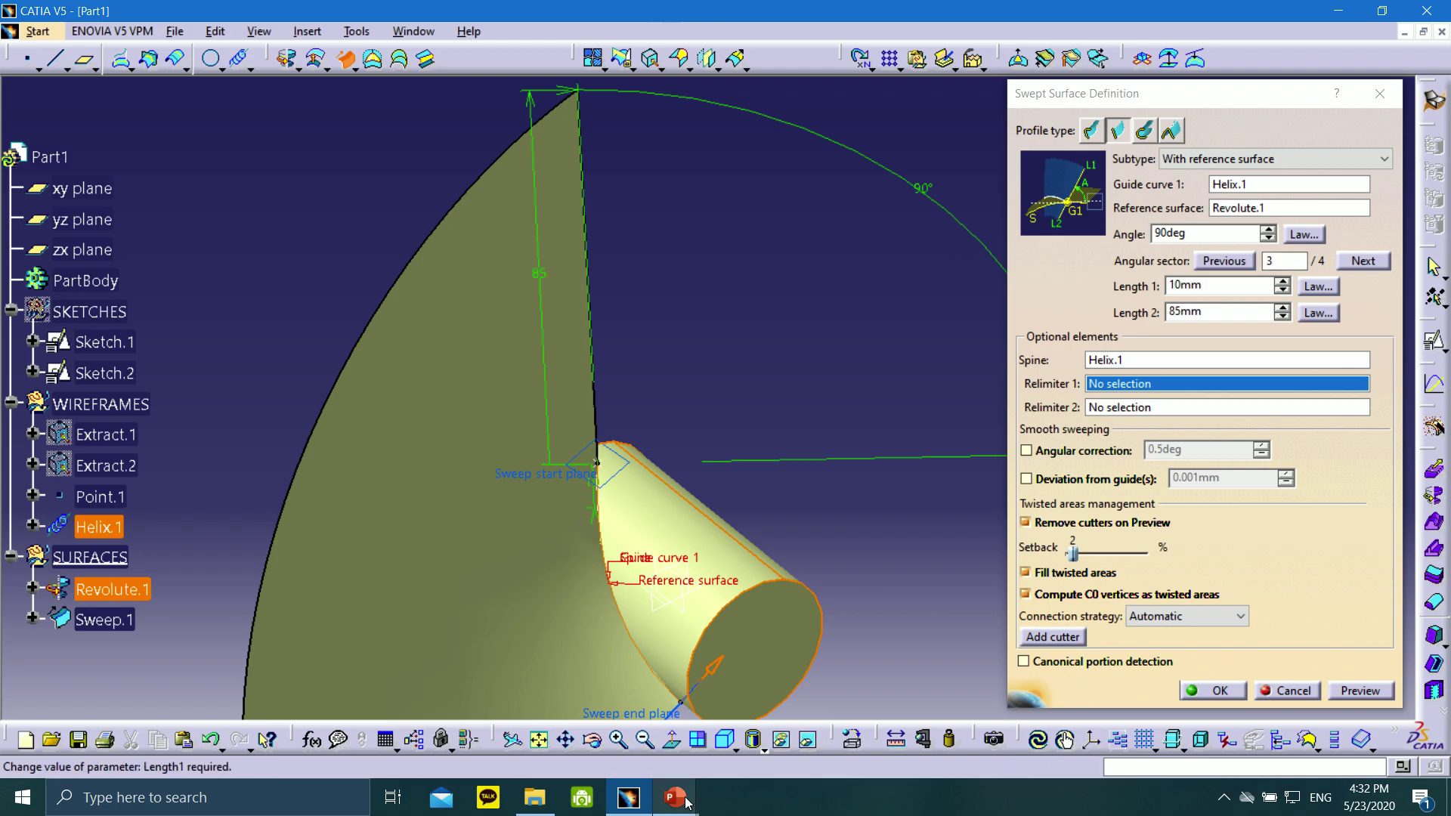
{"action": "mouse_move", "coordinate": [686, 800]}
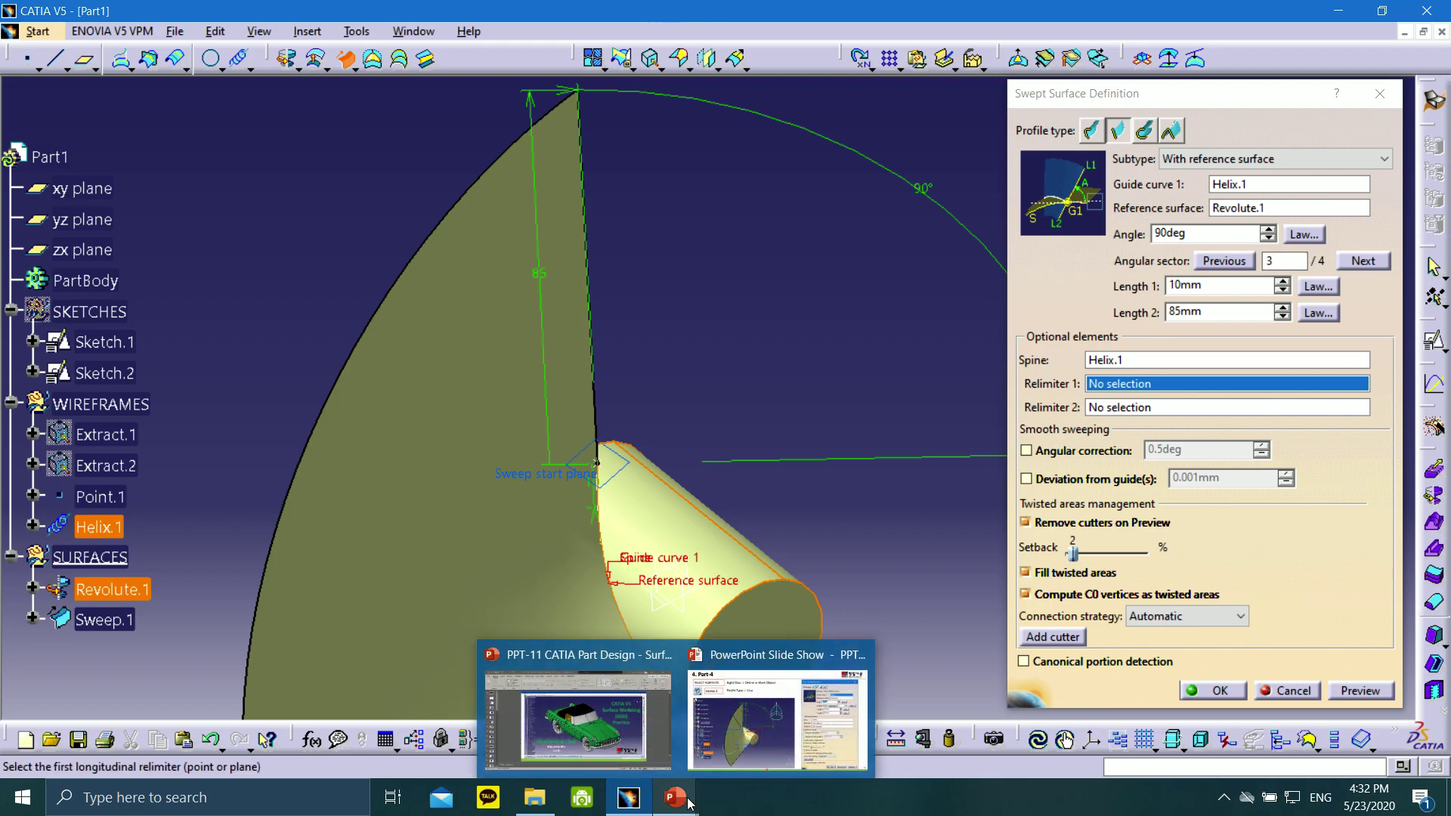
{"action": "left_click", "coordinate": [791, 746]}
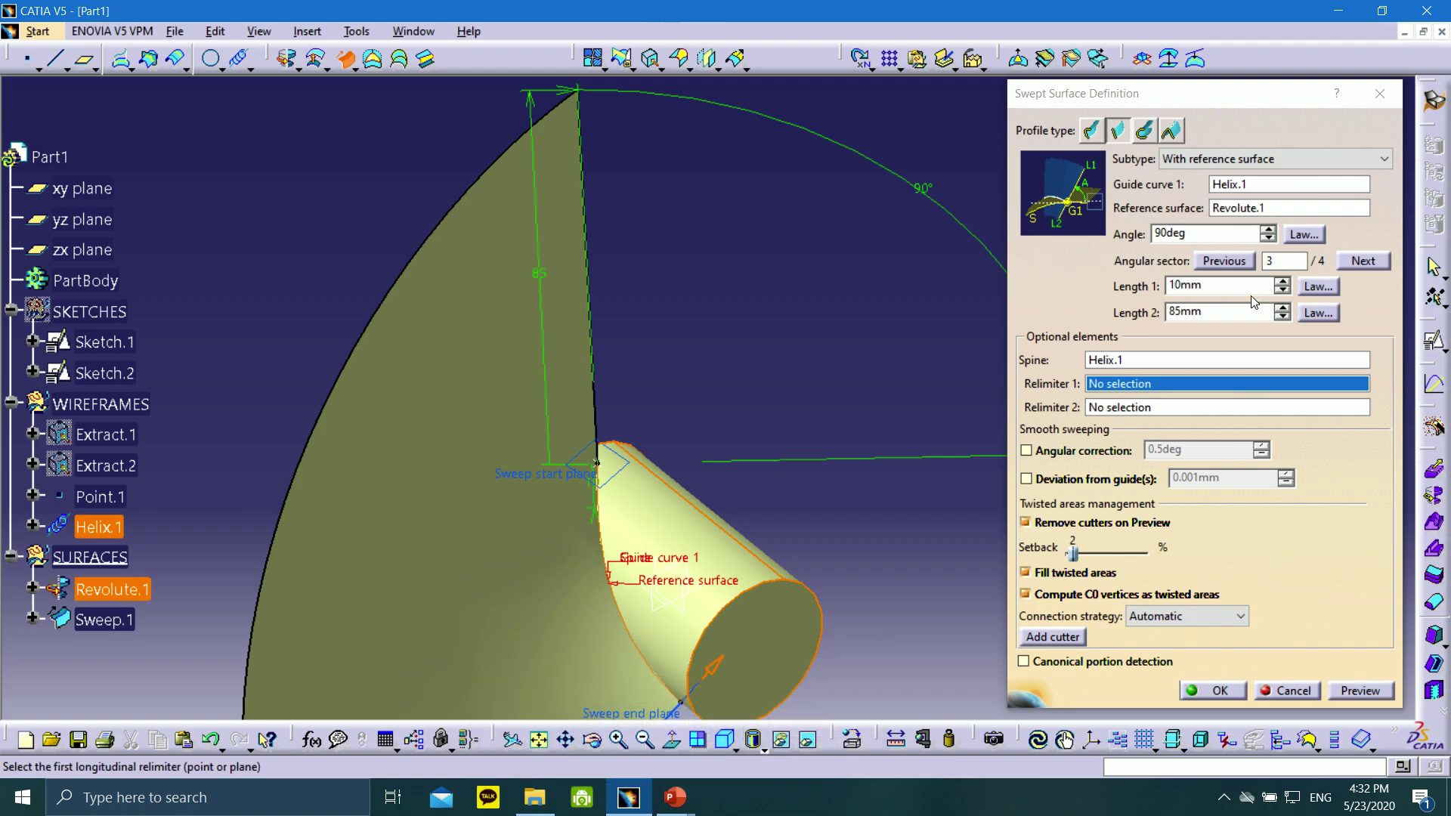
- Create the swept blade surface with angular sector 3 and close the repeated sweep command
{"action": "left_click", "coordinate": [1360, 261]}
{"action": "left_click", "coordinate": [1228, 263]}
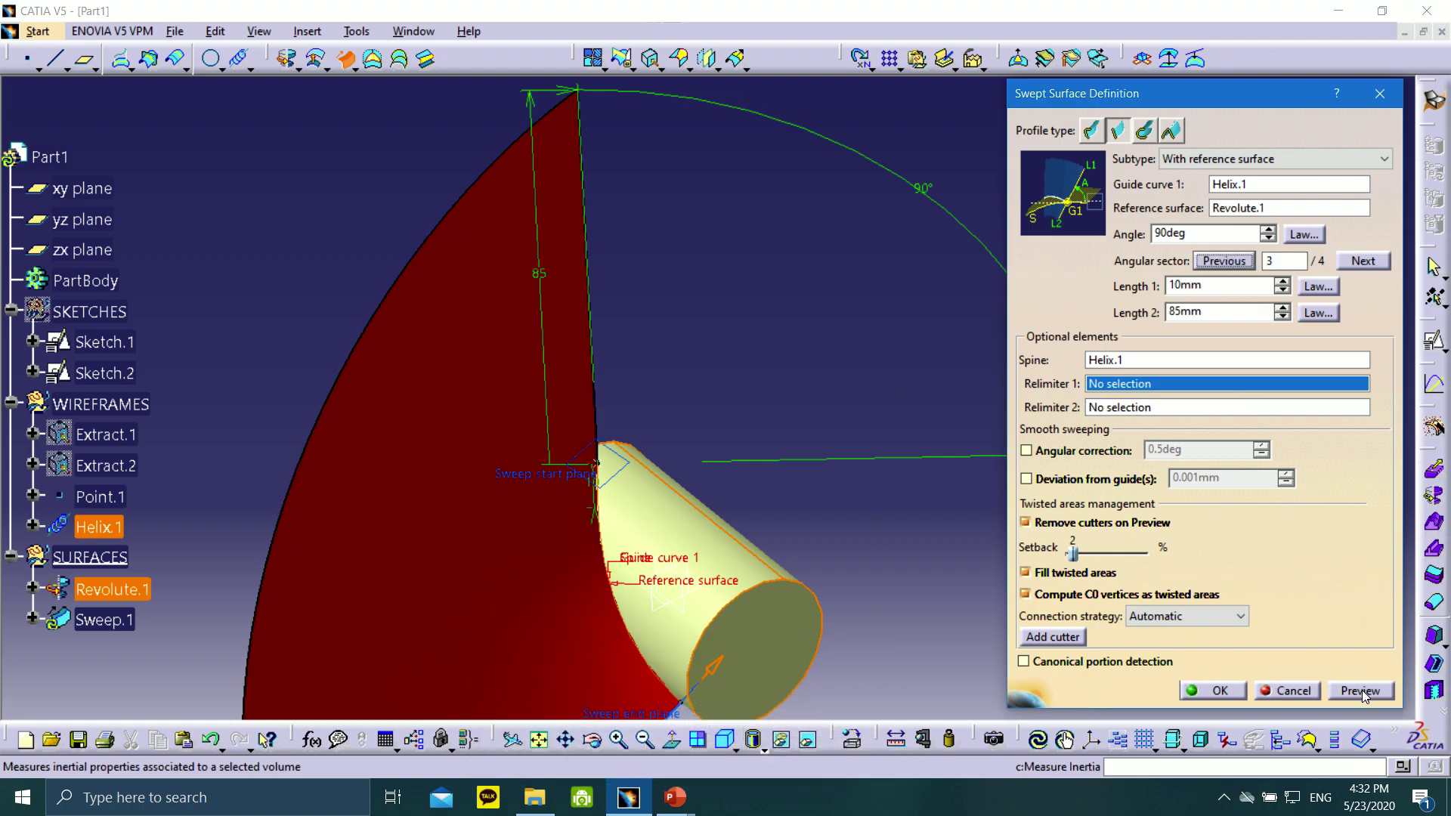
{"action": "middle_click_drag", "start_coordinate": [787, 436], "coordinate": [809, 507]}
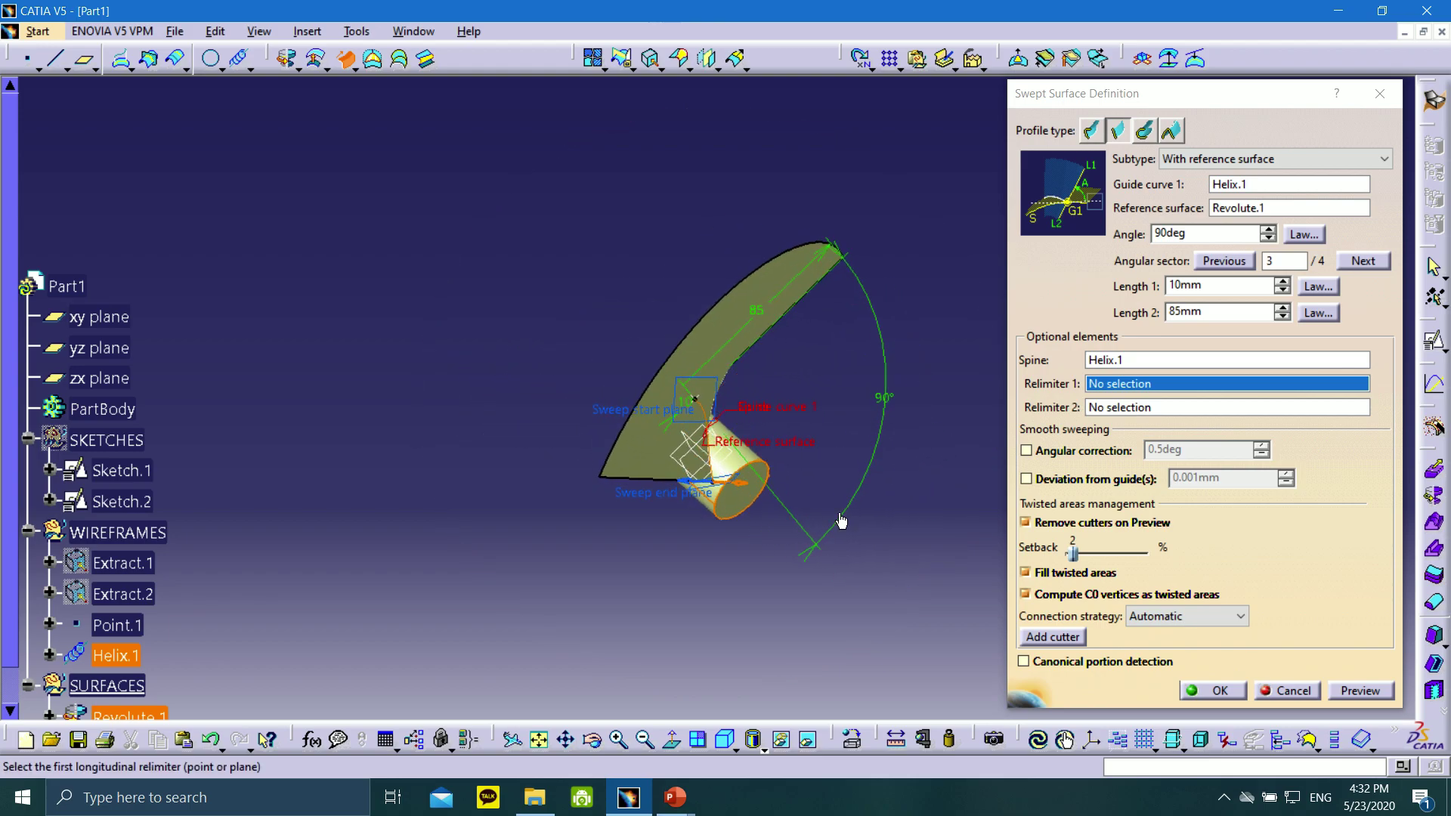
{"action": "left_click", "coordinate": [1192, 693]}
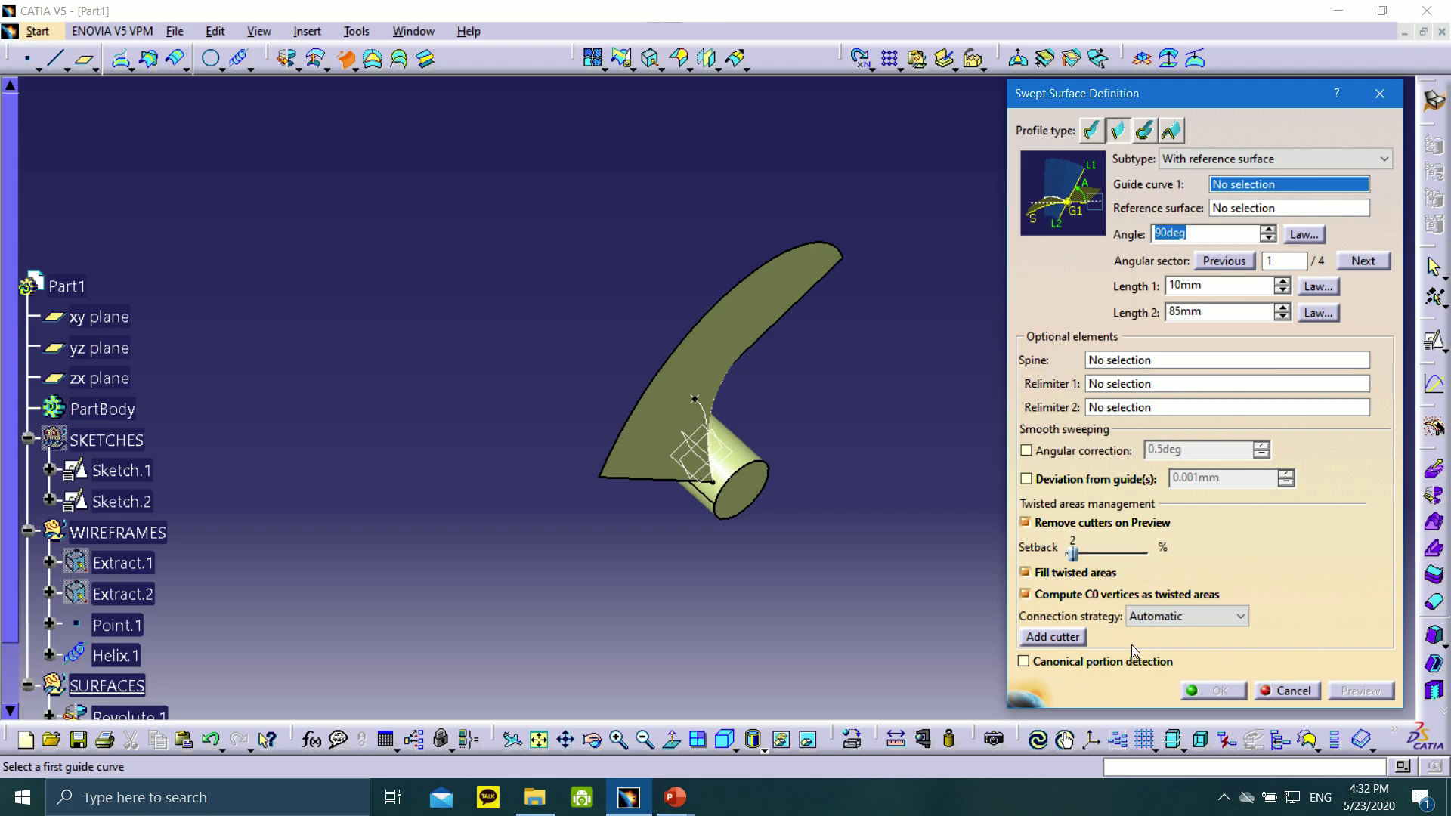
{"action": "left_click", "coordinate": [1295, 691]}
{"action": "scroll", "coordinate": [202, 678], "scroll_direction": "down", "scroll_amount": 3}
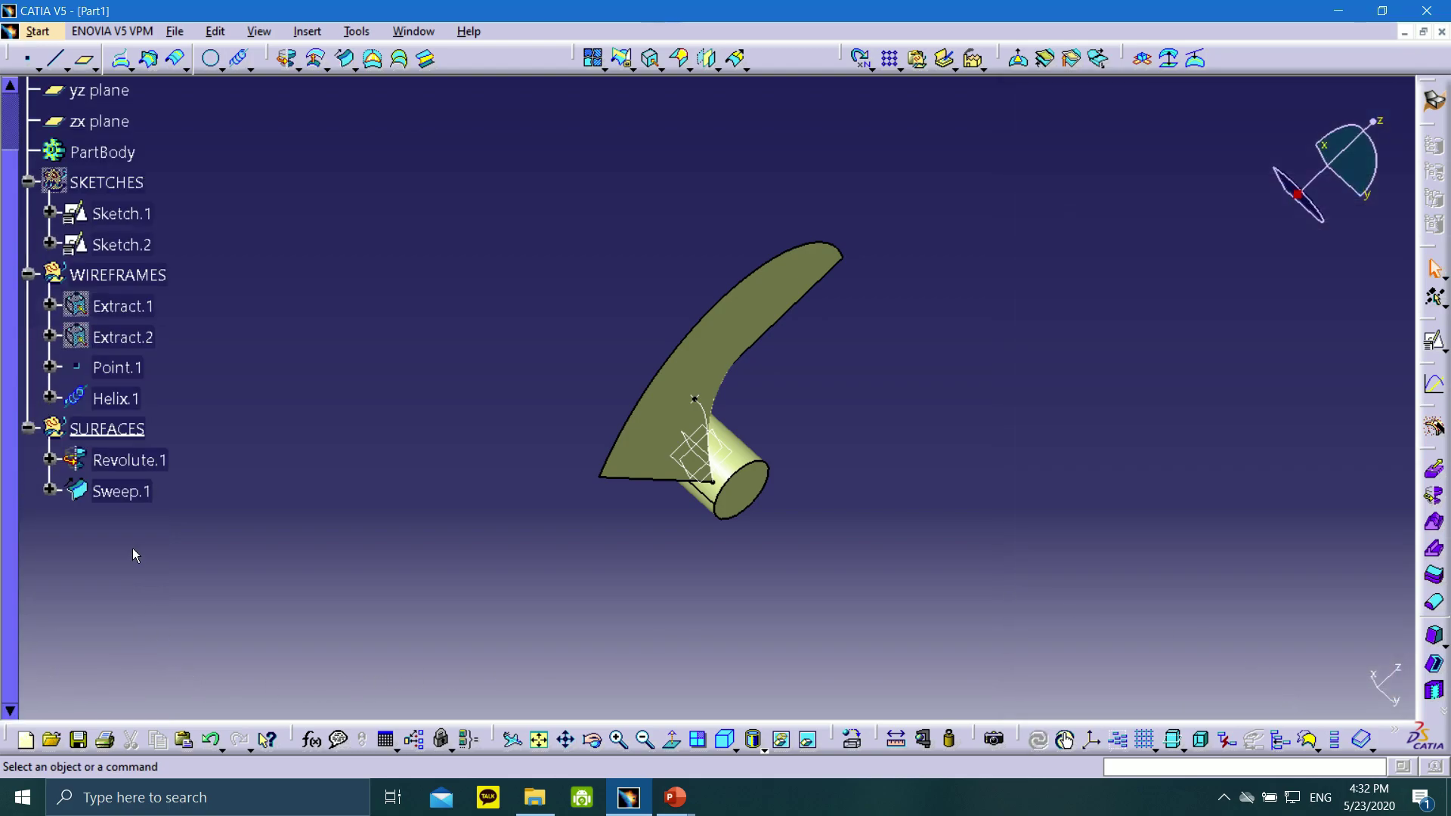
- Examine the blade and cylinder surfaces in the standard isometric and front views
{"action": "left_click", "coordinate": [730, 742]}
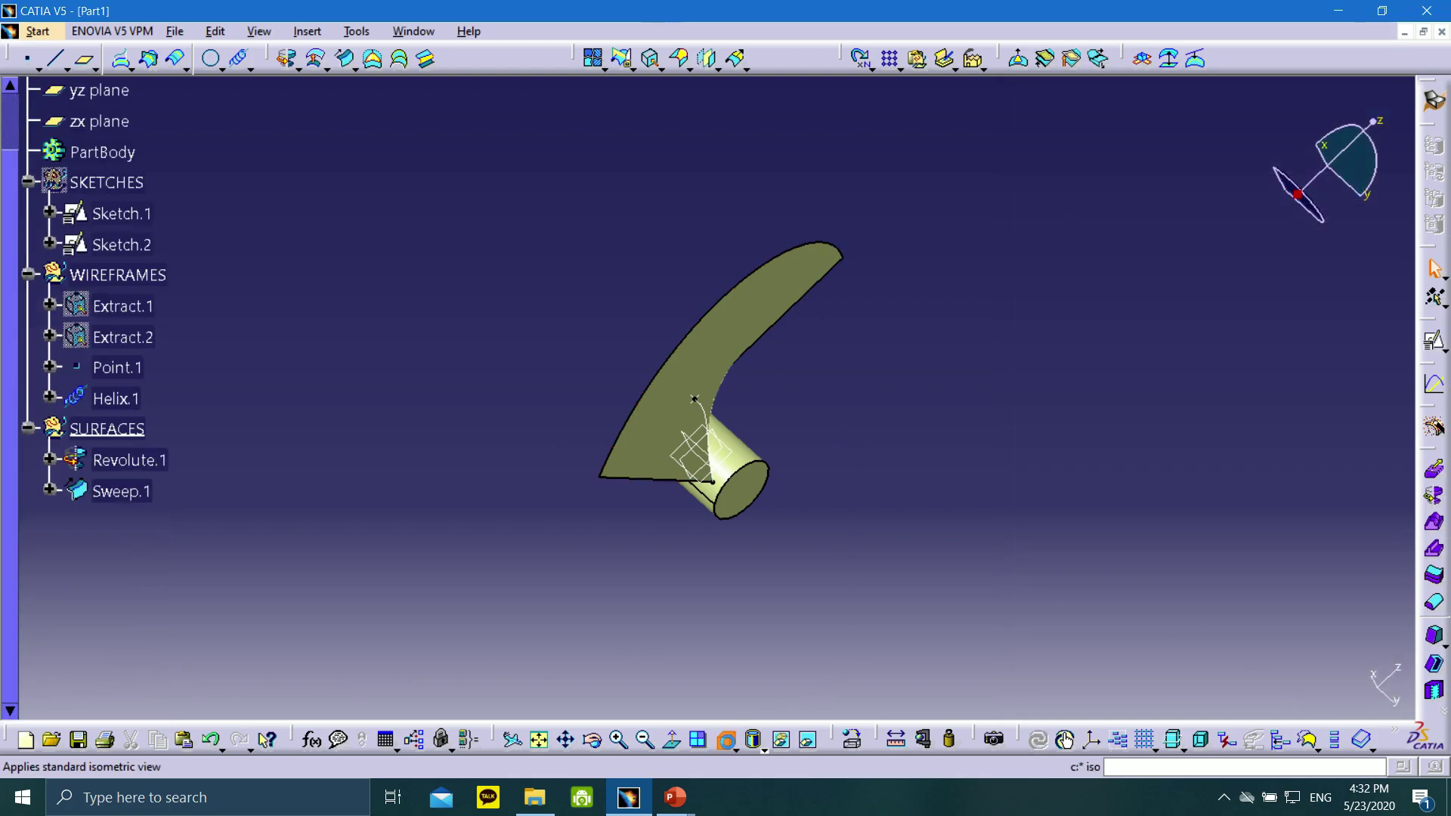
{"action": "left_click", "coordinate": [739, 752]}
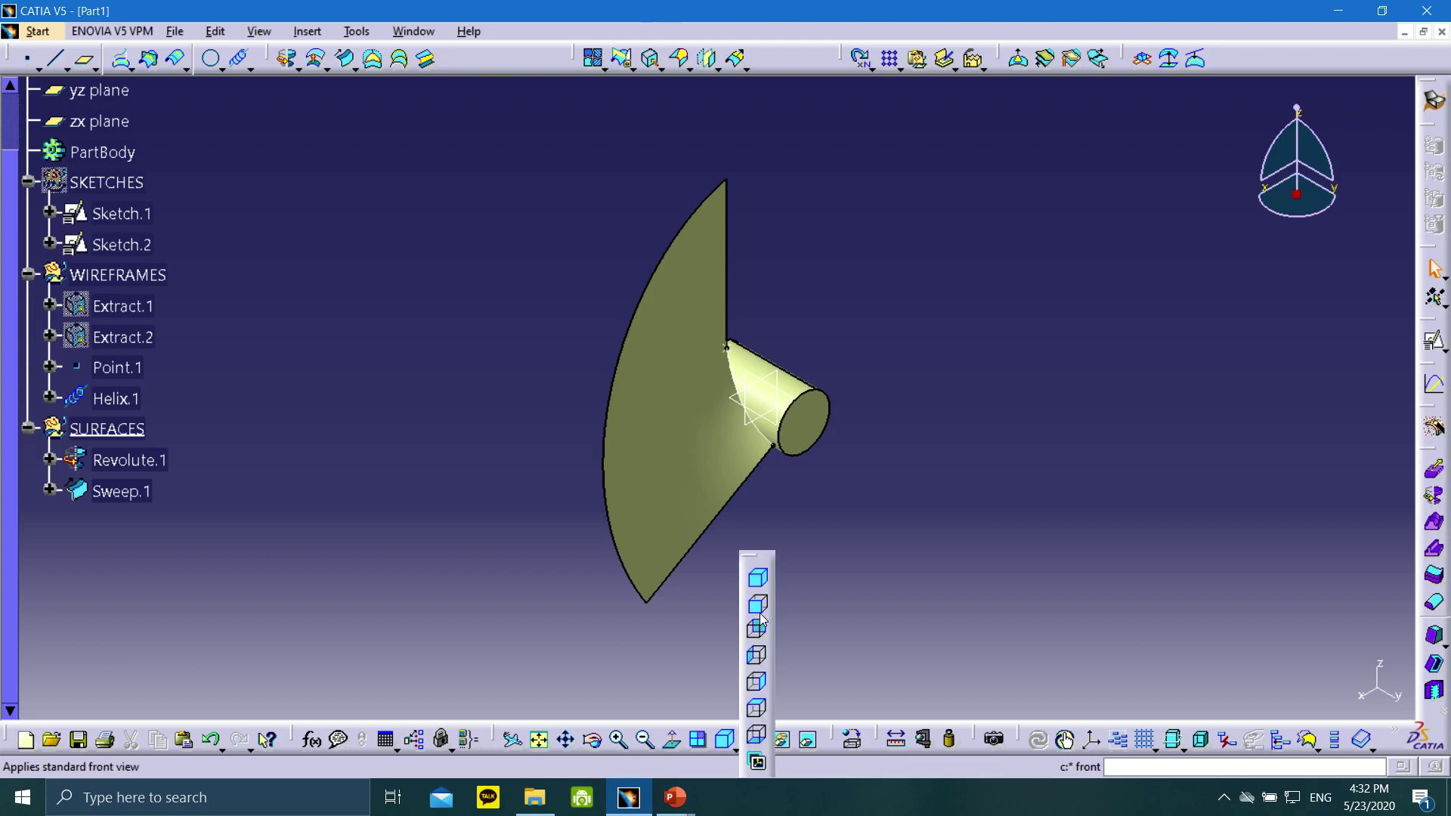
{"action": "left_click", "coordinate": [757, 658]}
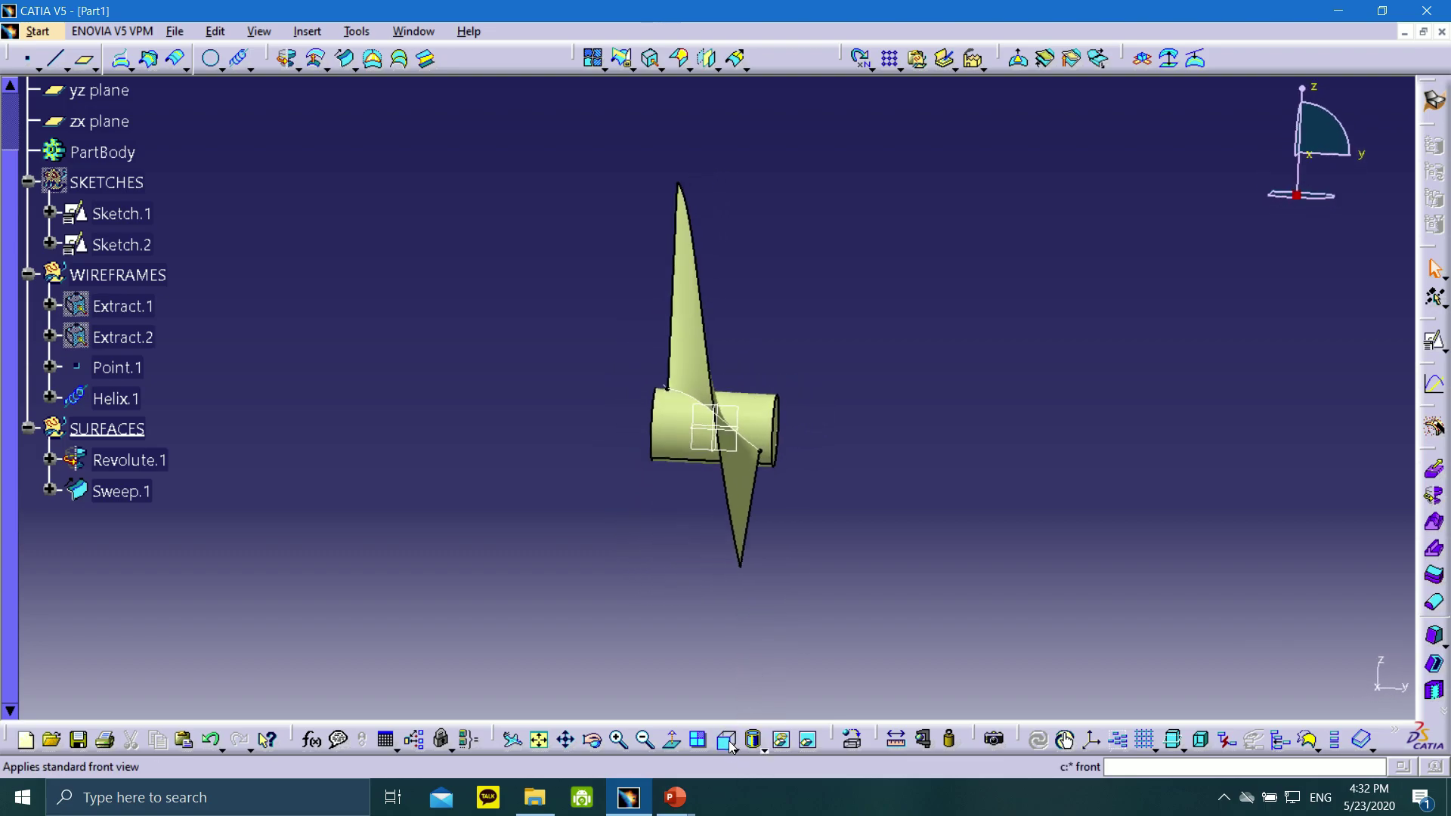
- Examine the blade and cylinder from another standard view and several angles, and compare them with the sweep slide in the PowerPoint slide show
{"action": "left_click", "coordinate": [737, 751]}
{"action": "left_click", "coordinate": [760, 683]}
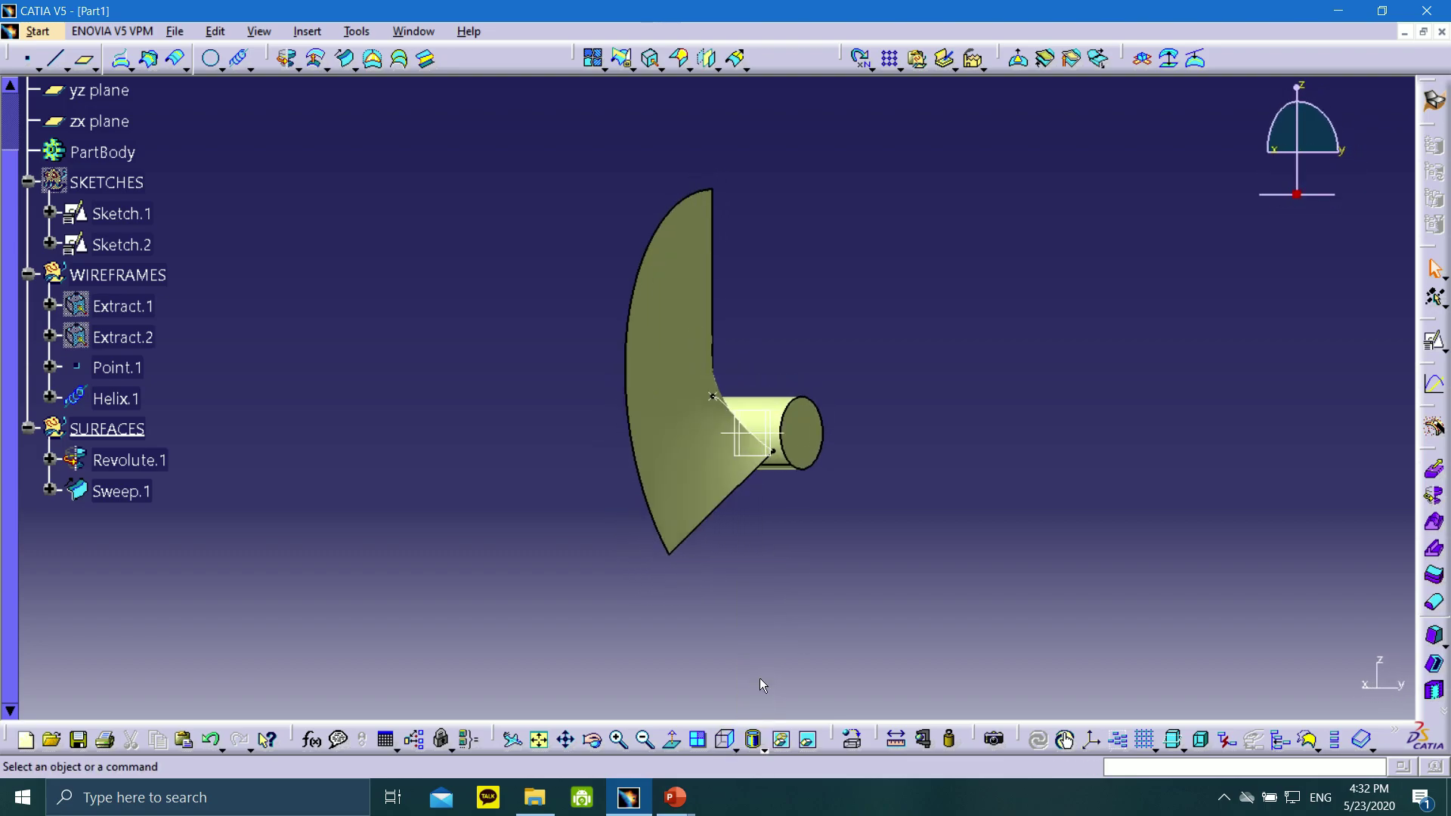
{"action": "middle_click_drag", "start_coordinate": [911, 350], "coordinate": [890, 265]}
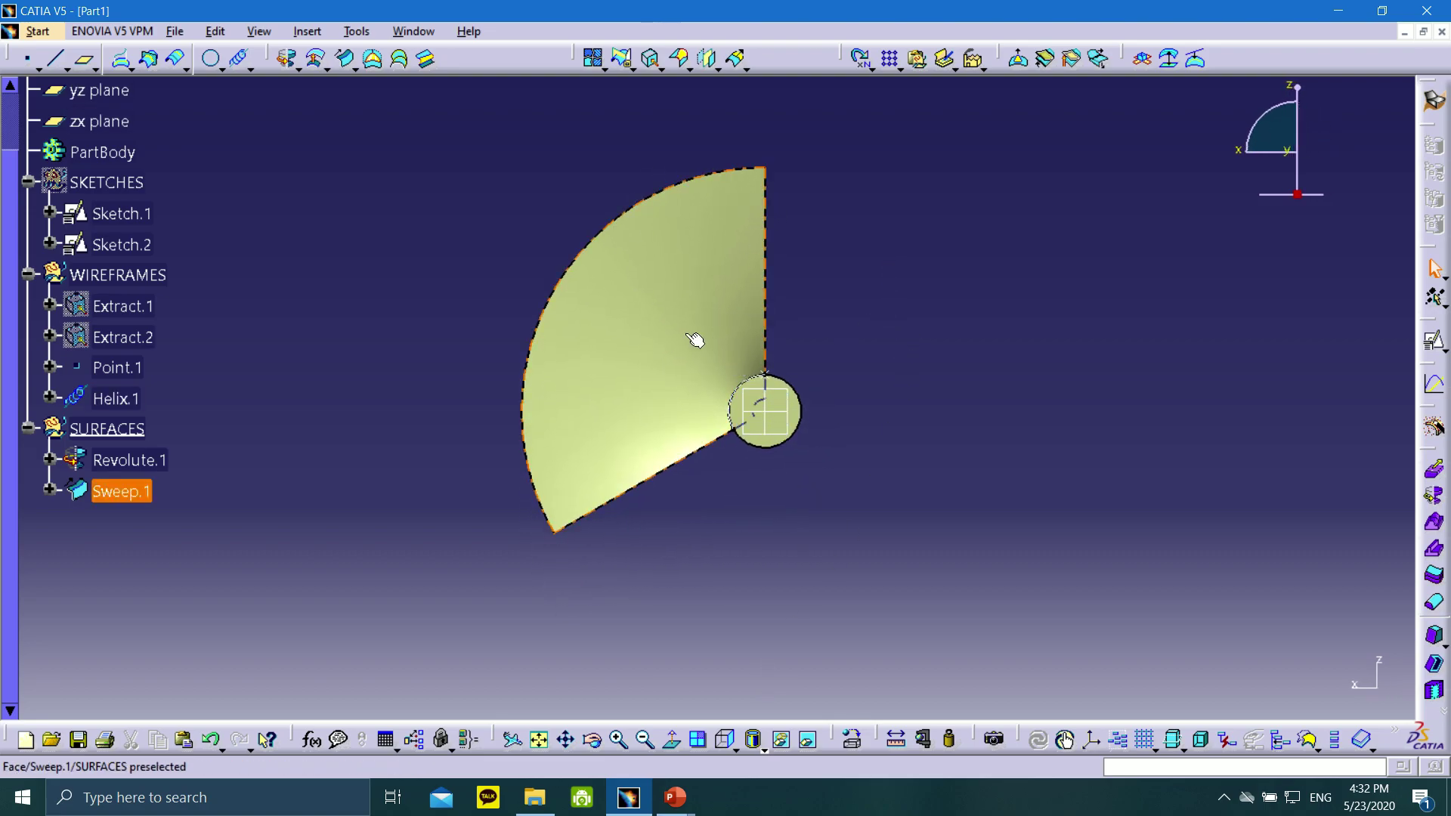
{"action": "middle_click_drag", "start_coordinate": [723, 298], "coordinate": [624, 422]}
{"action": "middle_click_drag", "start_coordinate": [679, 507], "coordinate": [706, 355]}
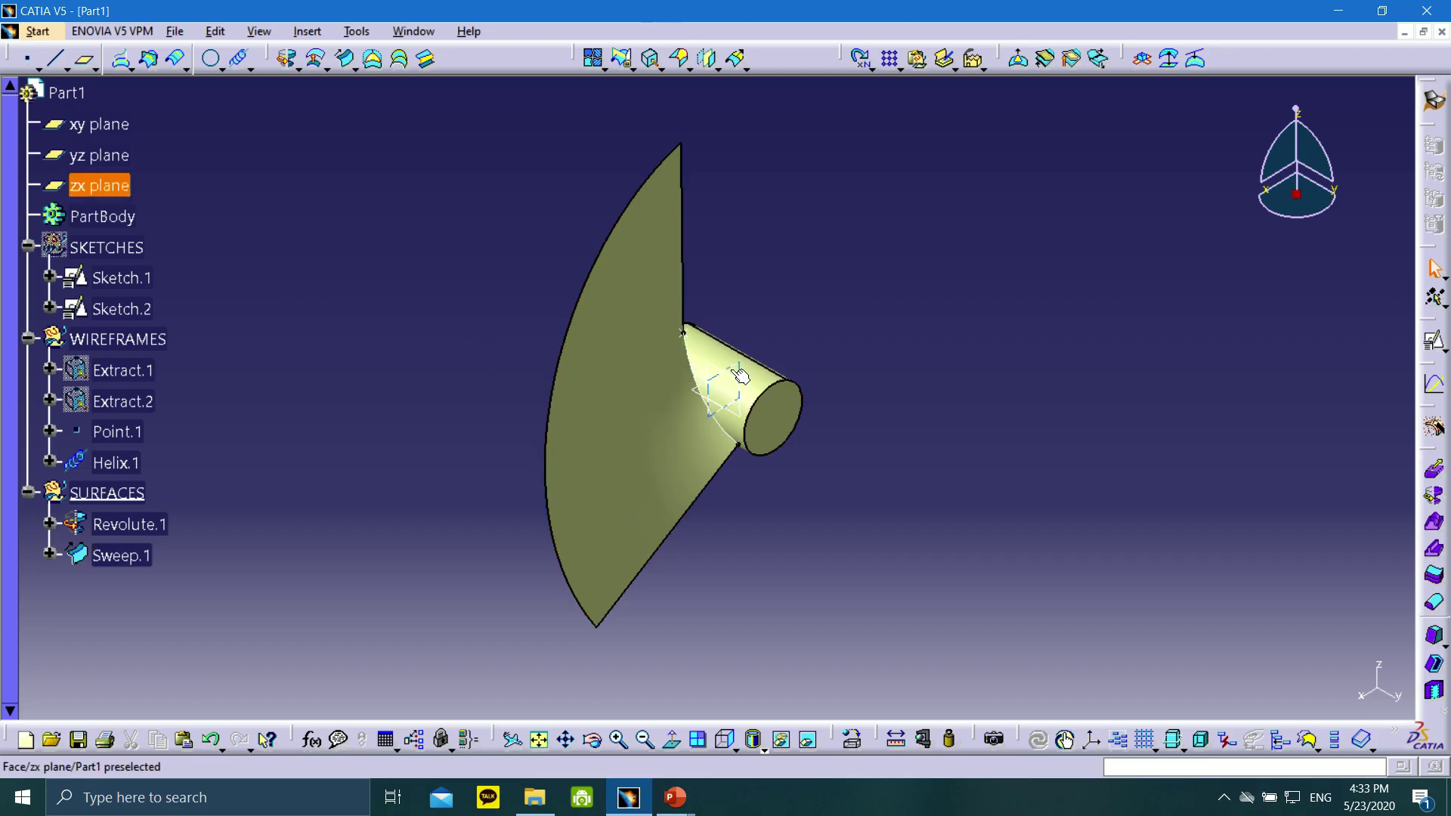
{"action": "left_click", "coordinate": [675, 797]}
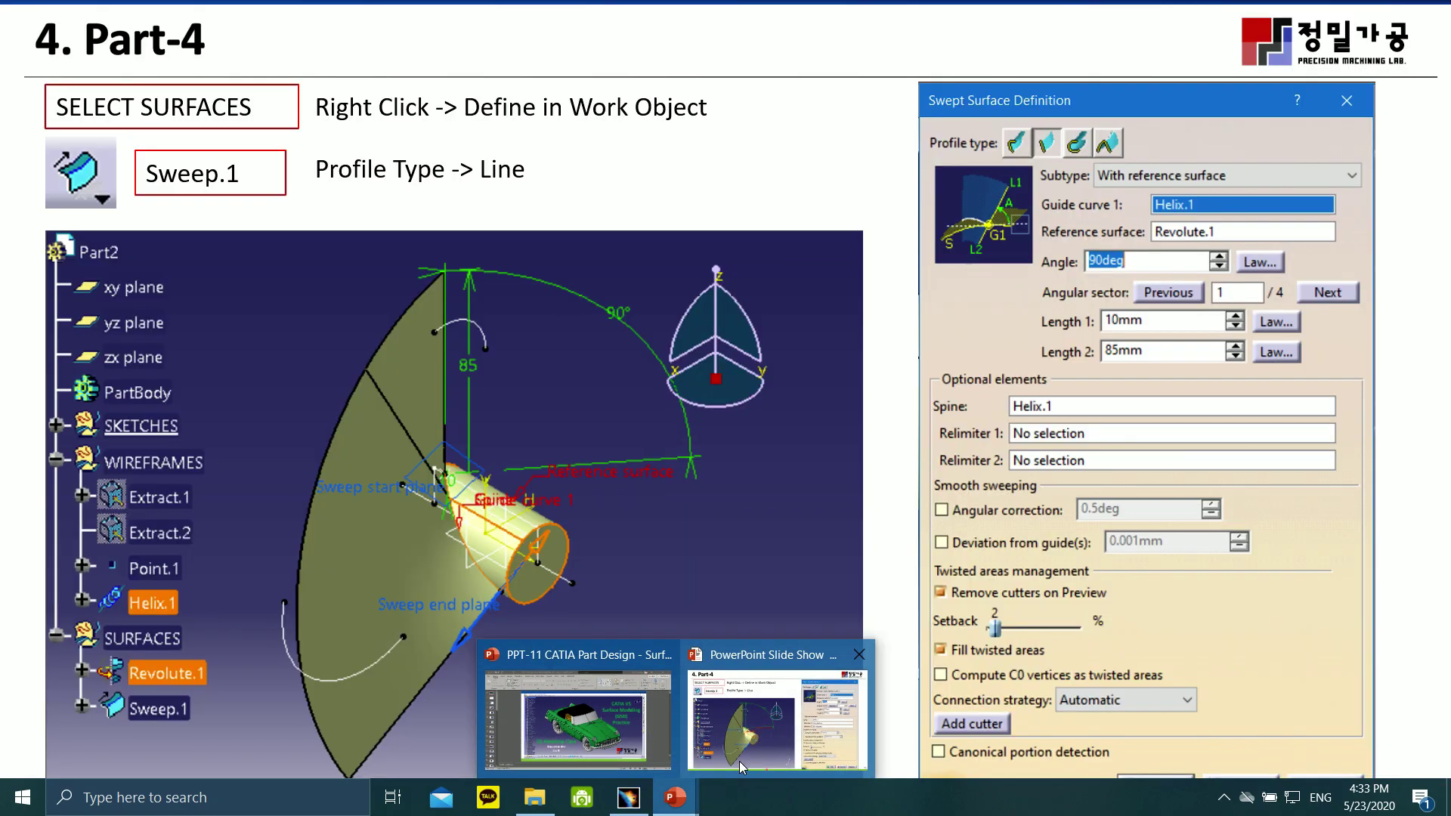
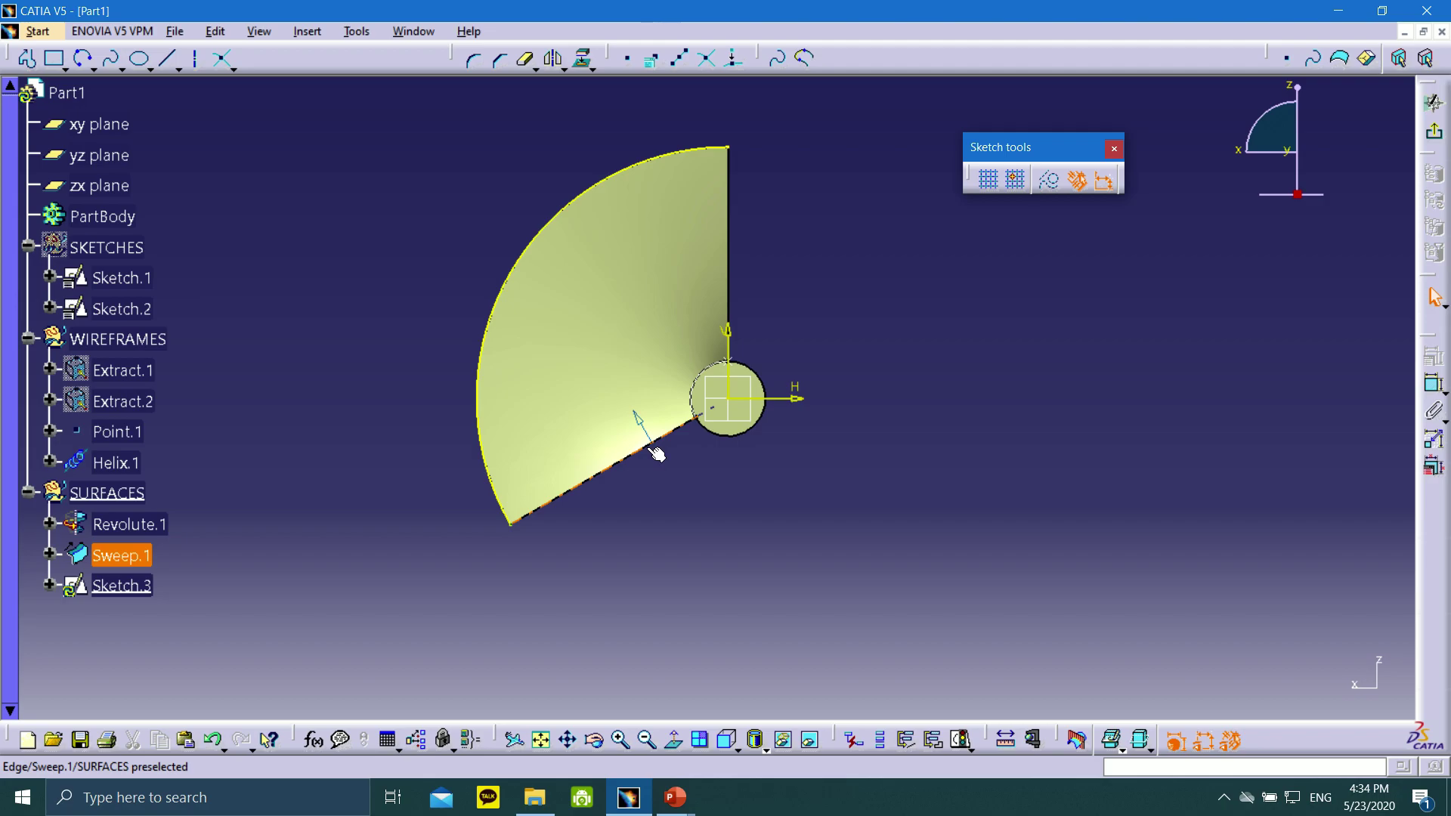
- Project the blade's vertical and slanted straight edges onto the sketch plane
{"action": "left_click", "coordinate": [584, 58]}
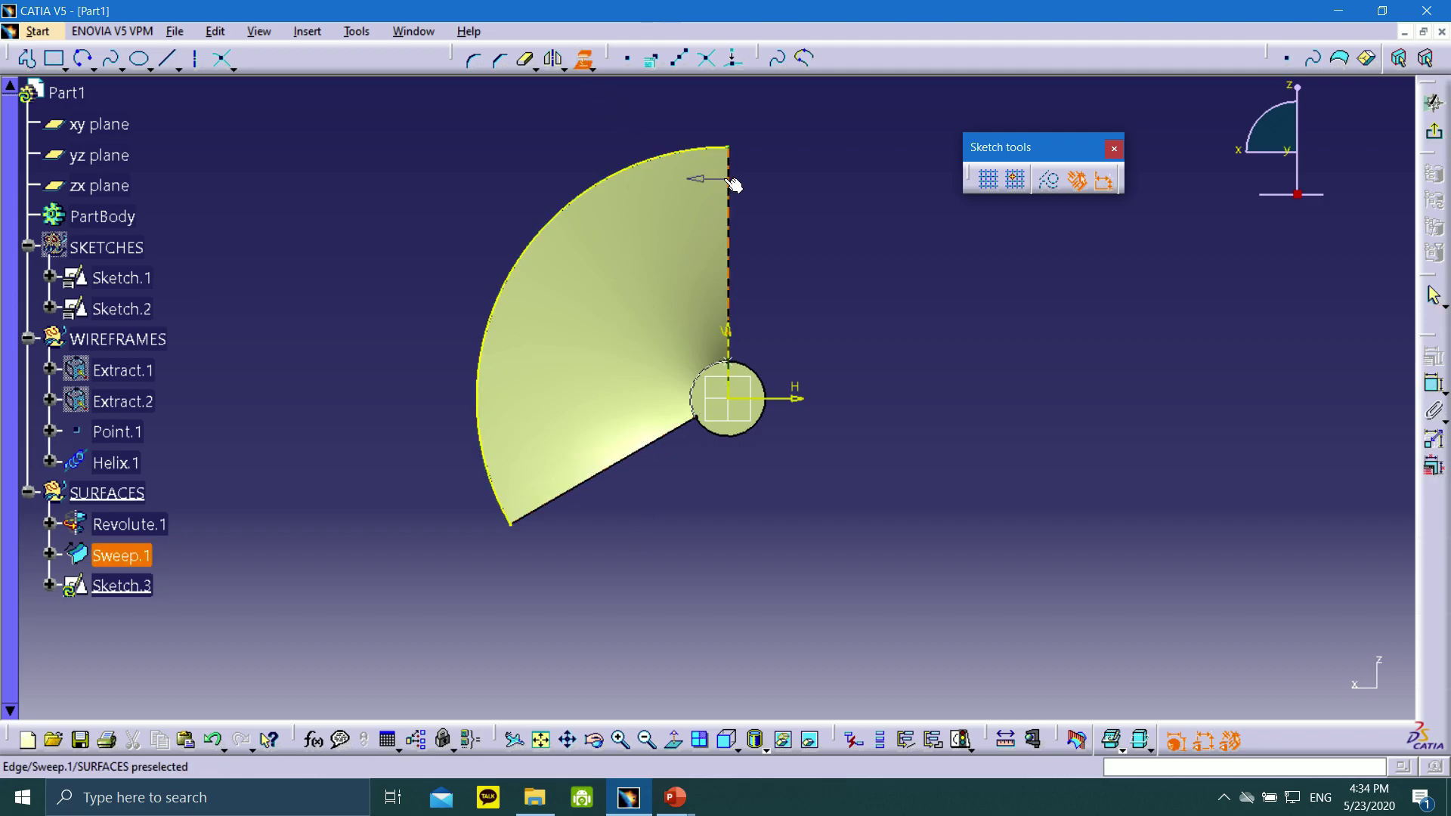
{"action": "left_click", "coordinate": [630, 455]}
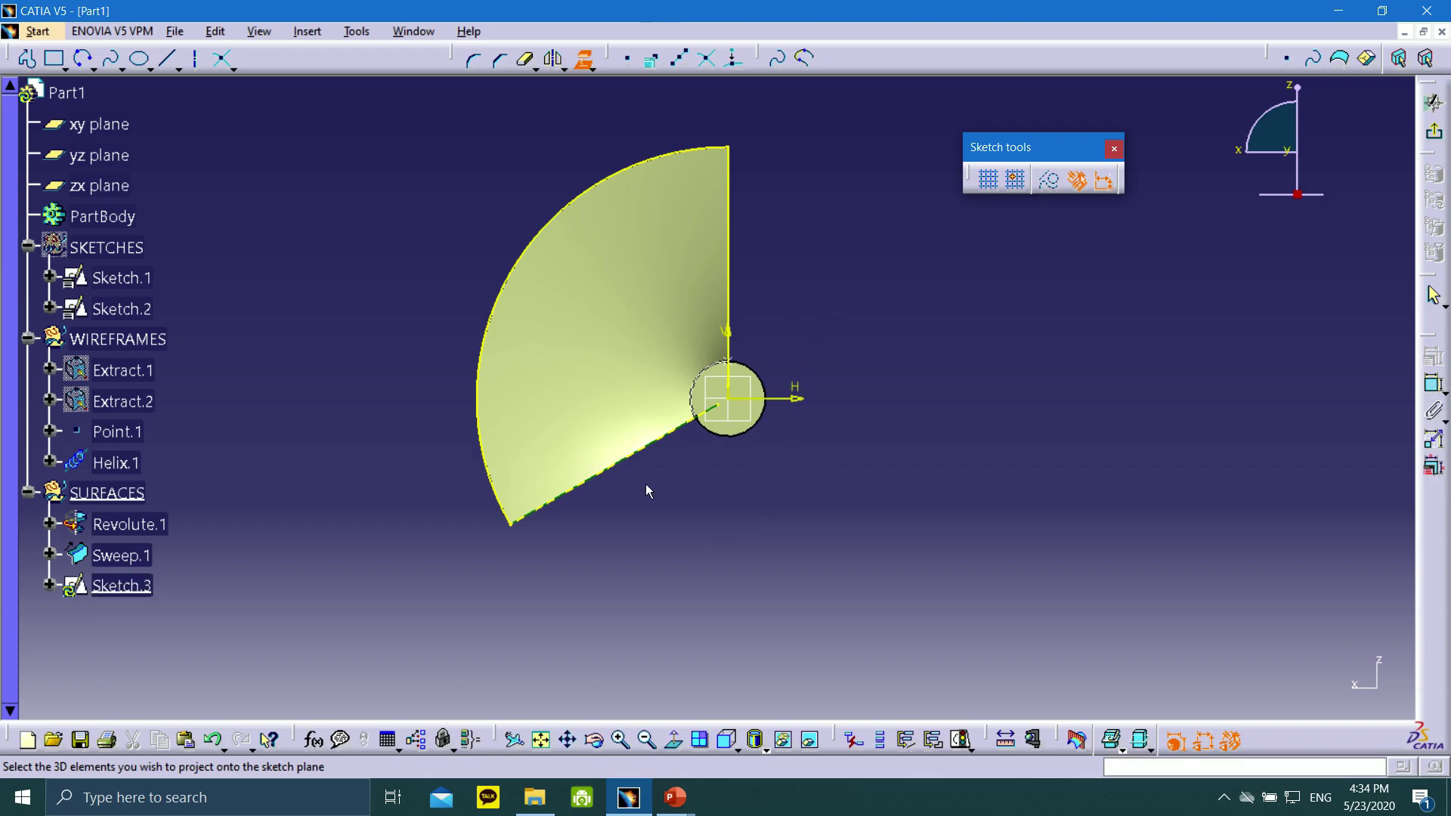
{"action": "left_click", "coordinate": [600, 486]}
{"action": "left_click", "coordinate": [823, 438]}
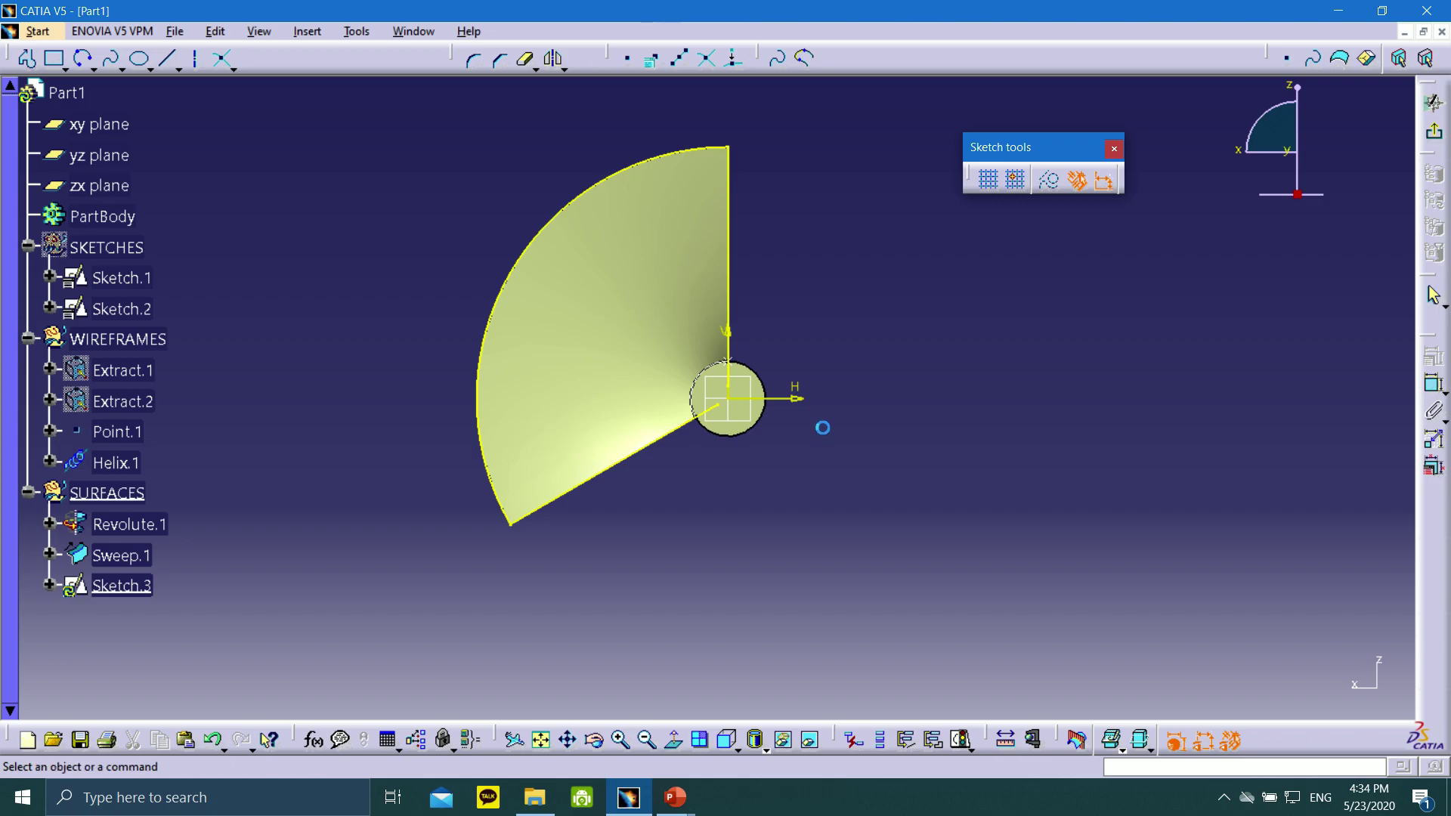
- Convert the projected vertical, slanted and curved outer blade edges into construction elements
{"action": "left_click", "coordinate": [726, 201]}
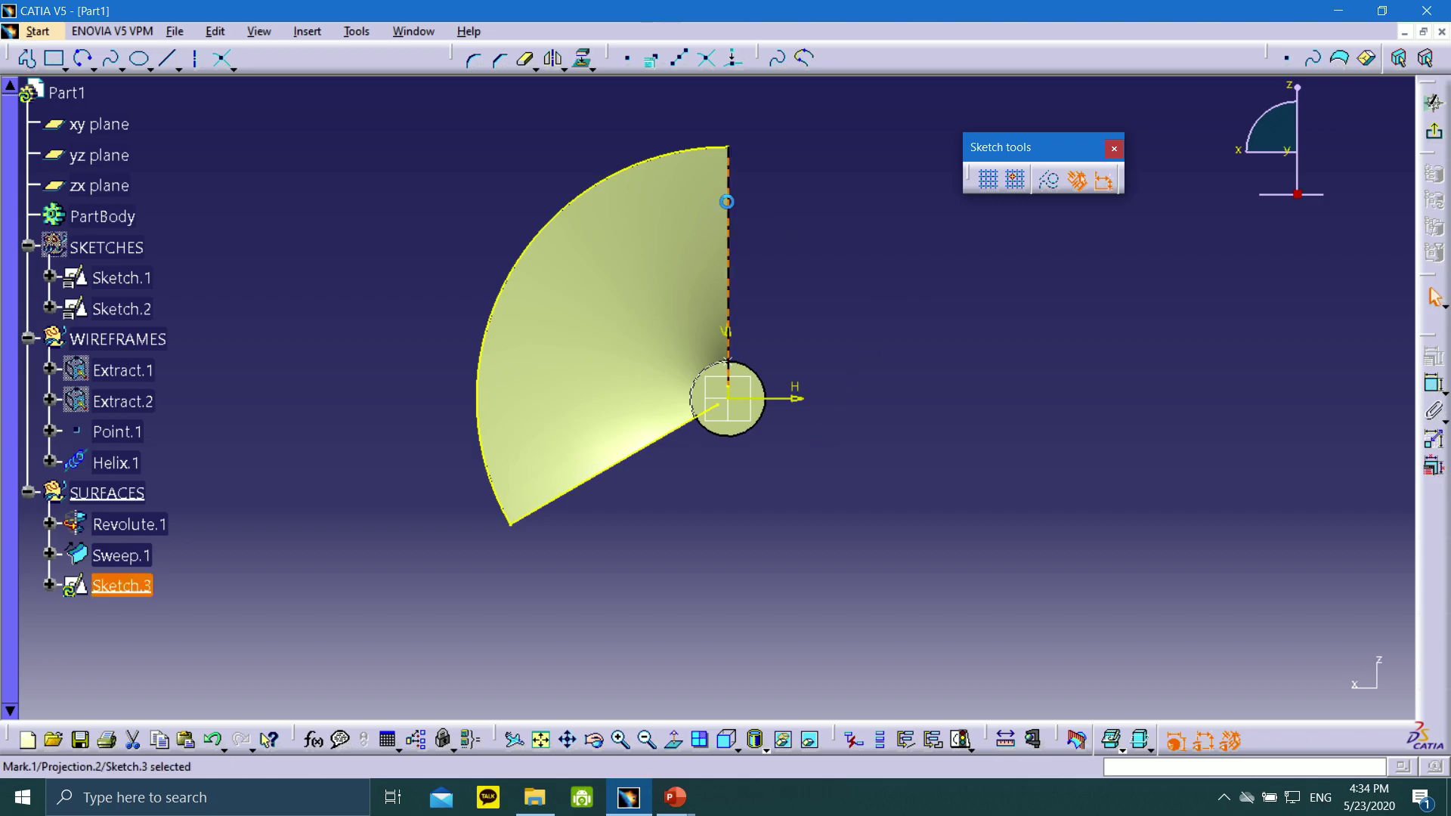
{"action": "left_click", "coordinate": [1048, 179]}
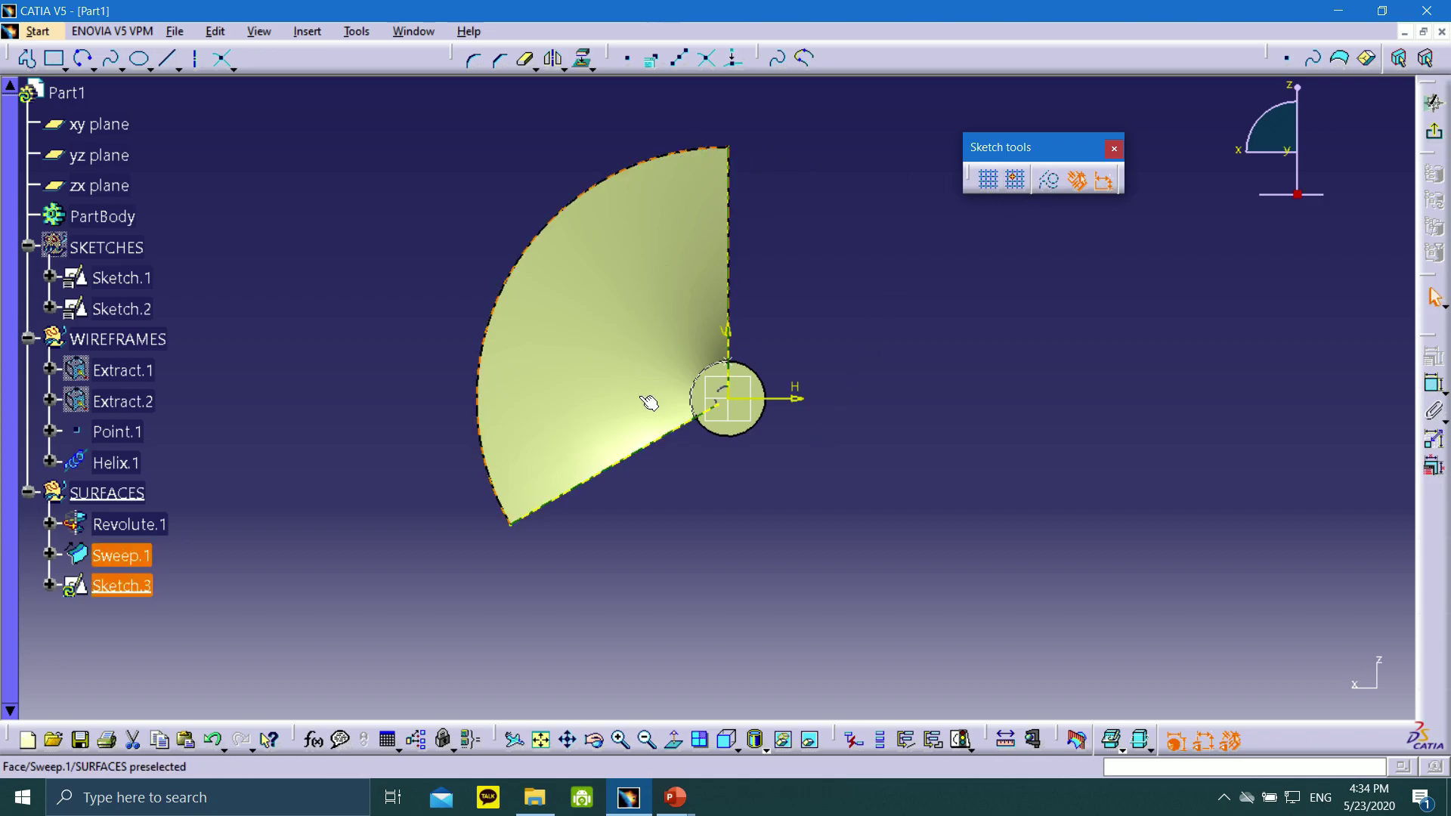
{"action": "double_click", "coordinate": [620, 475]}
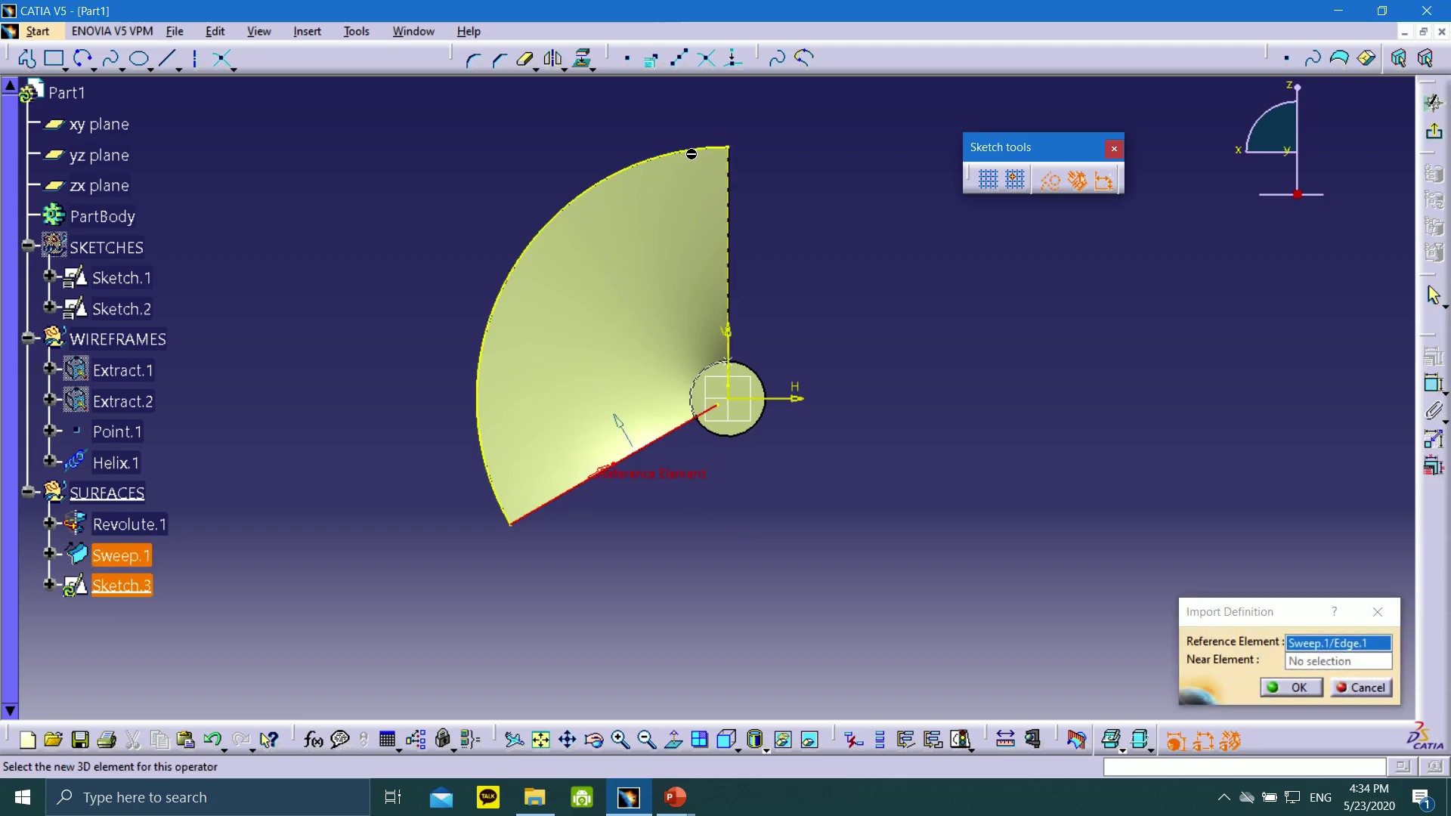
{"action": "left_click", "coordinate": [1387, 624]}
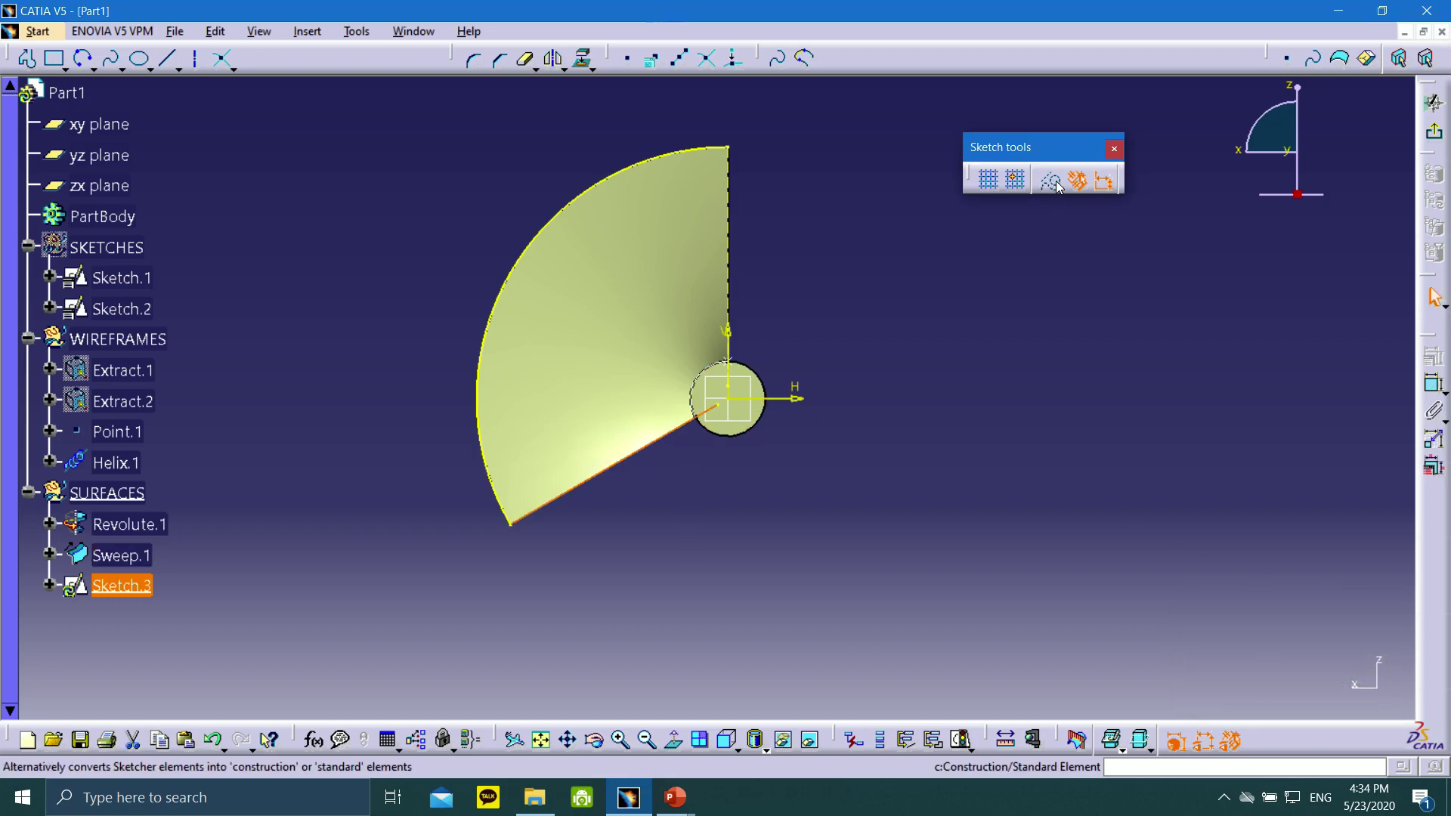
{"action": "left_click", "coordinate": [686, 155]}
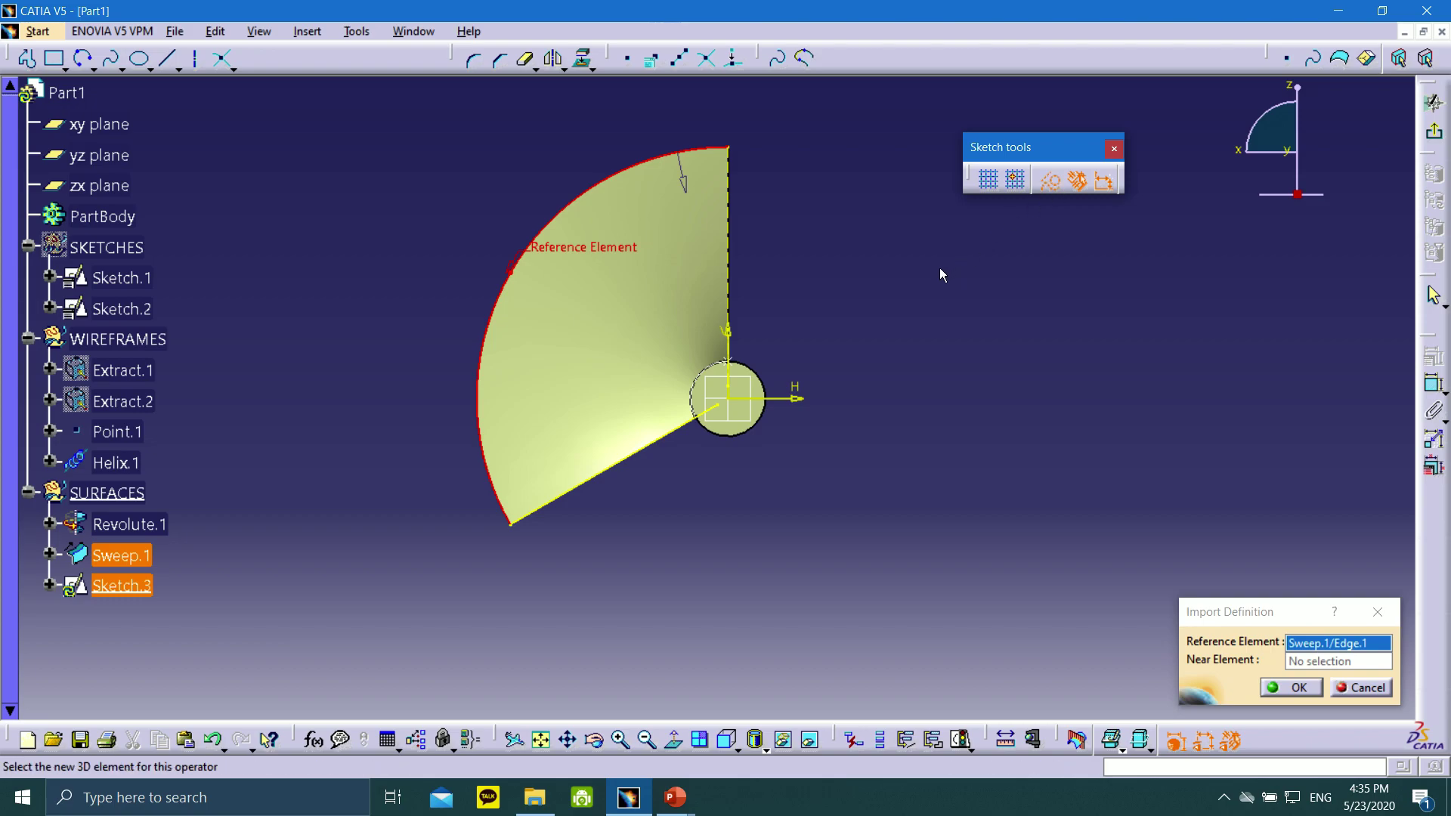
{"action": "left_click", "coordinate": [1377, 611]}
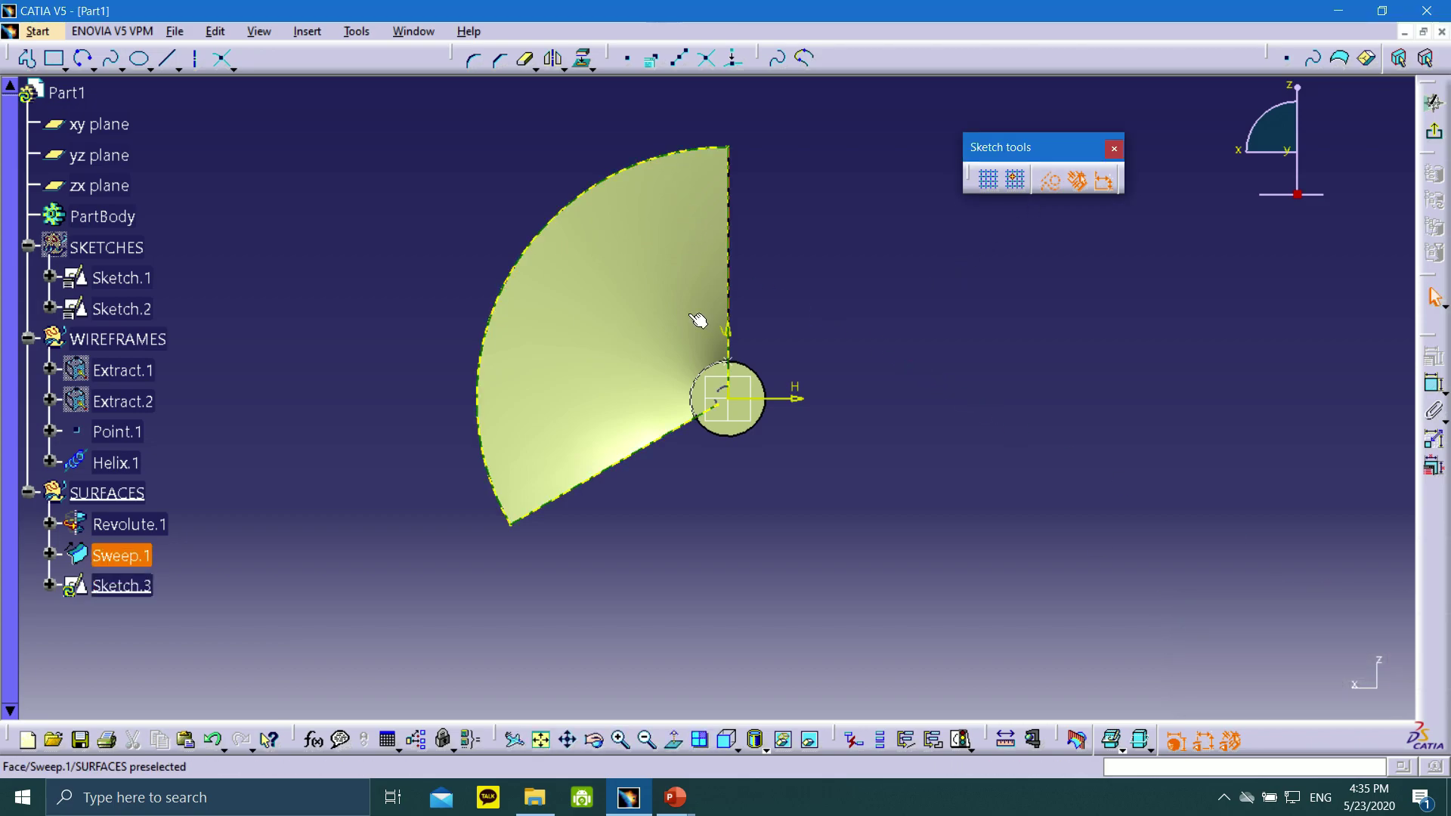
{"action": "left_click", "coordinate": [639, 451]}
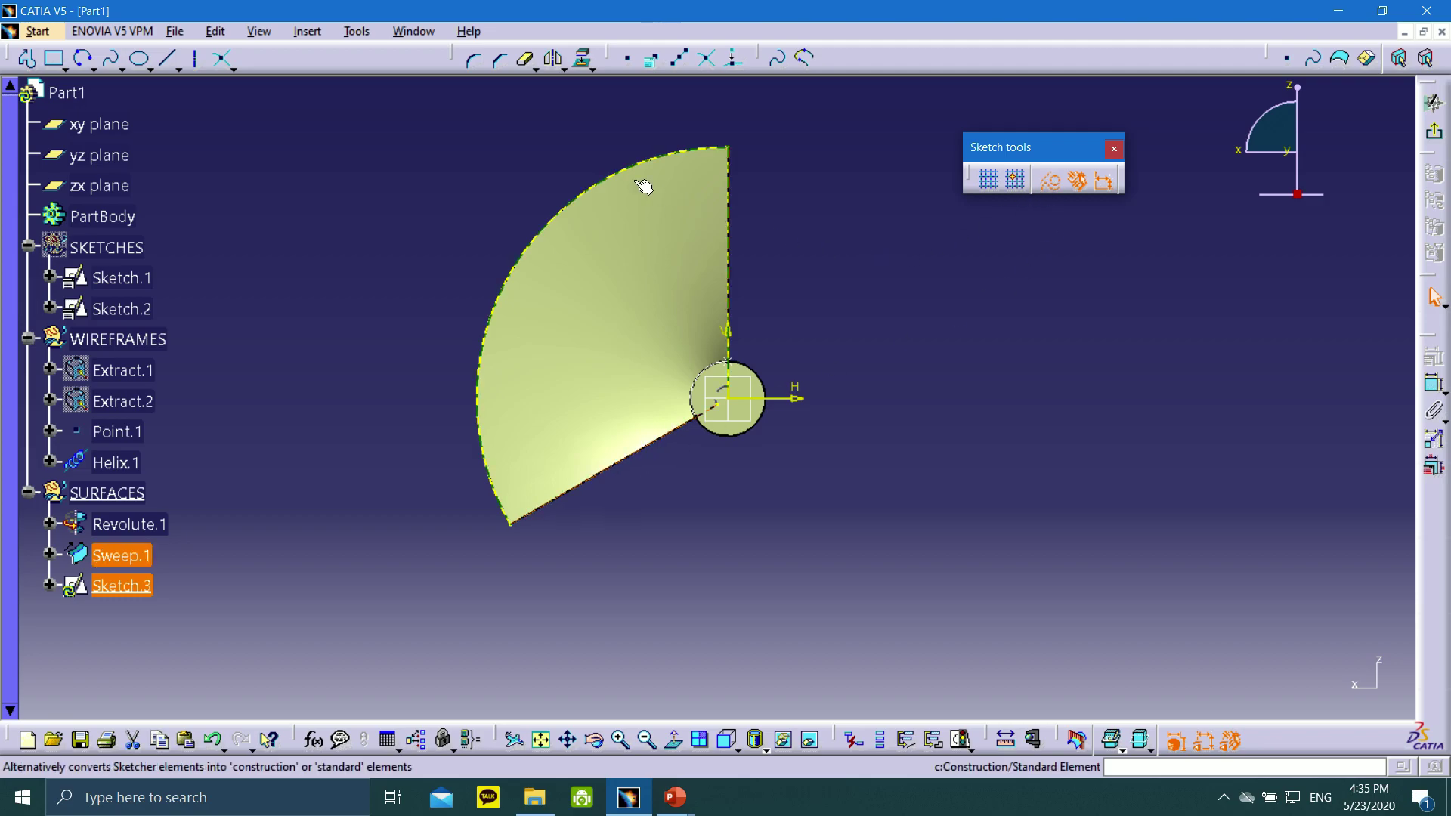
{"action": "left_click", "coordinate": [613, 172]}
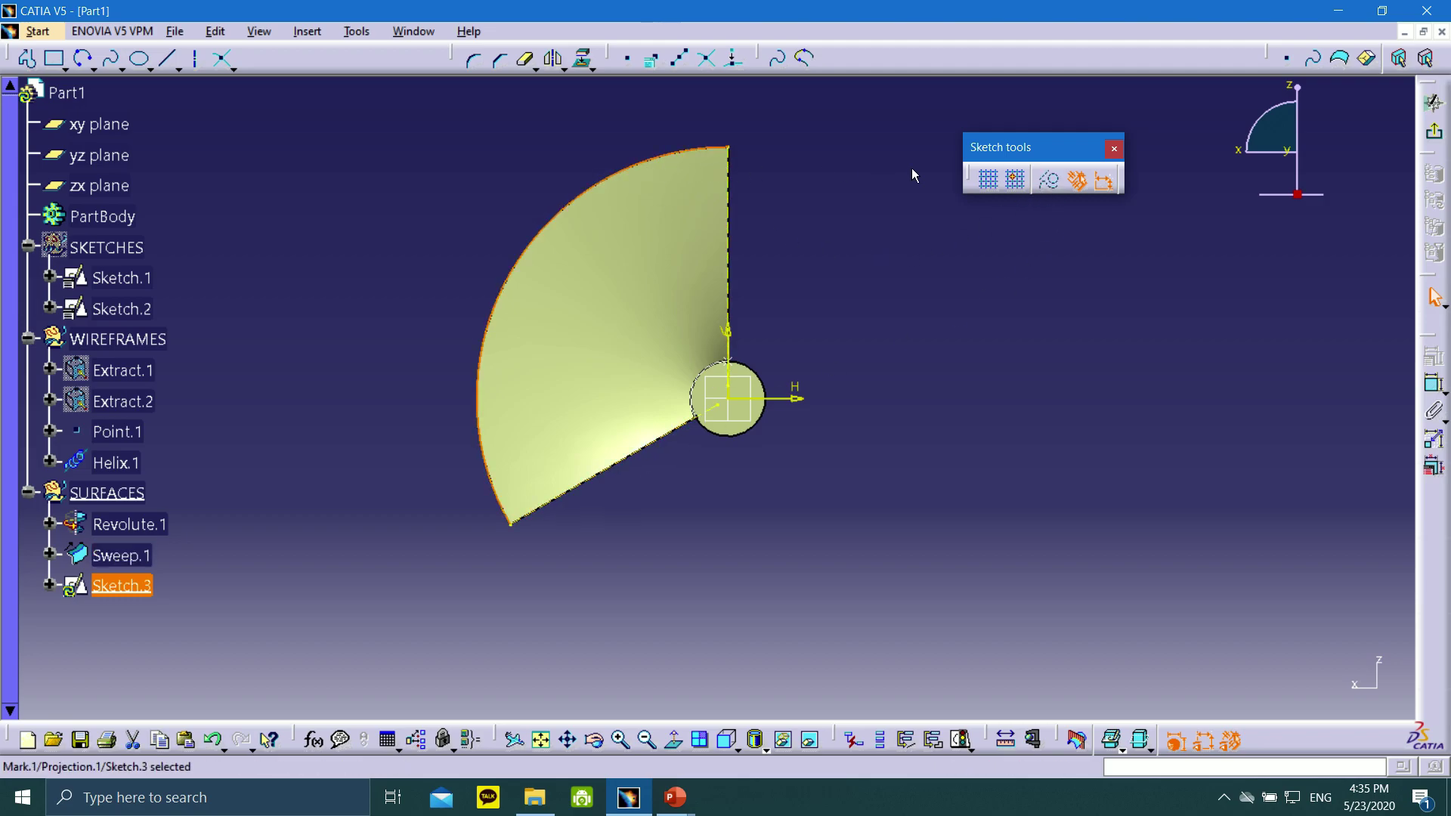
{"action": "left_click", "coordinate": [1049, 180]}
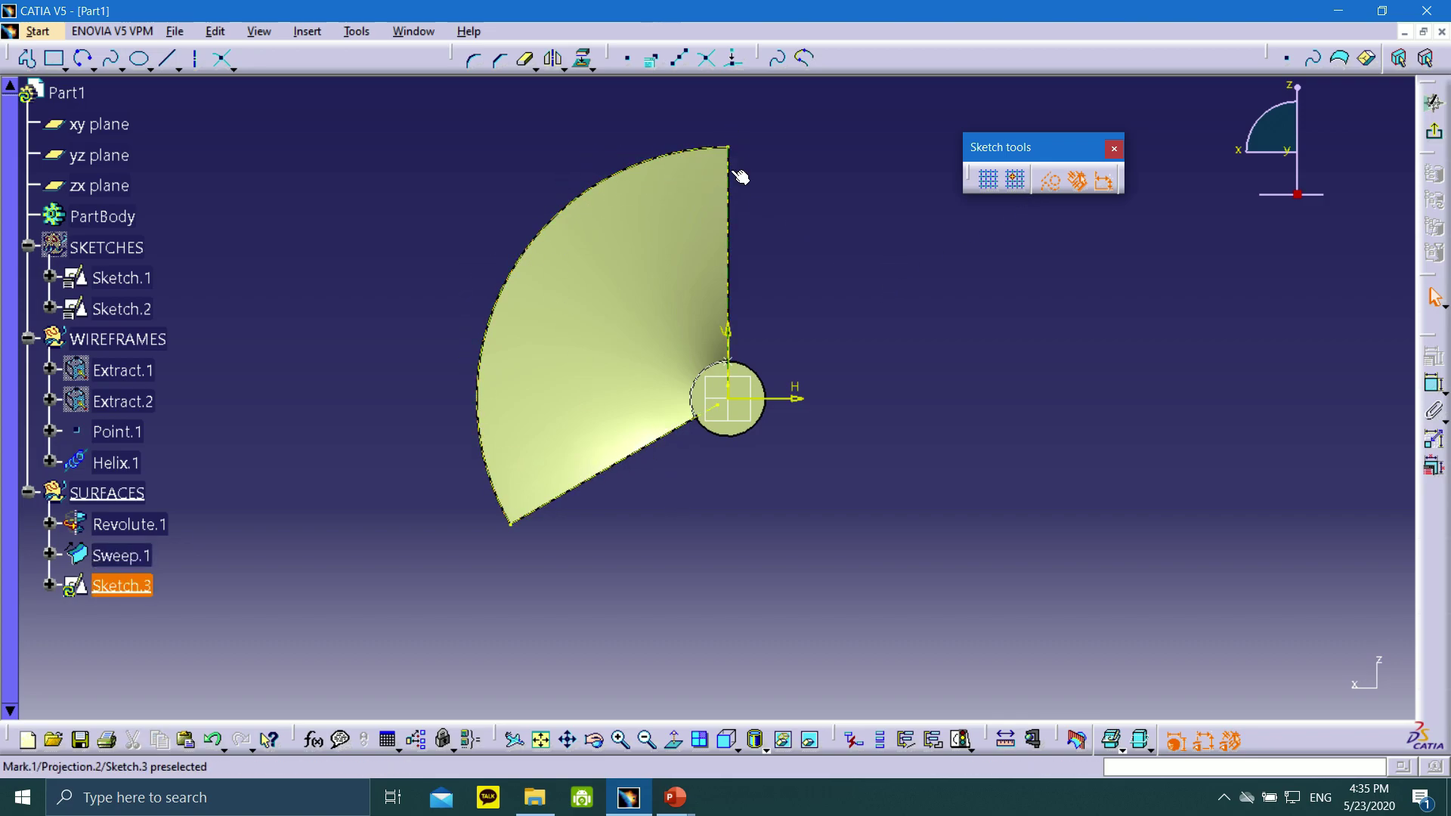
- Sketch a three-point arc of about 26 mm radius across the blade's upper corner, from the curved outer edge to the vertical edge
{"action": "middle_click_drag", "start_coordinate": [822, 250], "coordinate": [886, 337]}
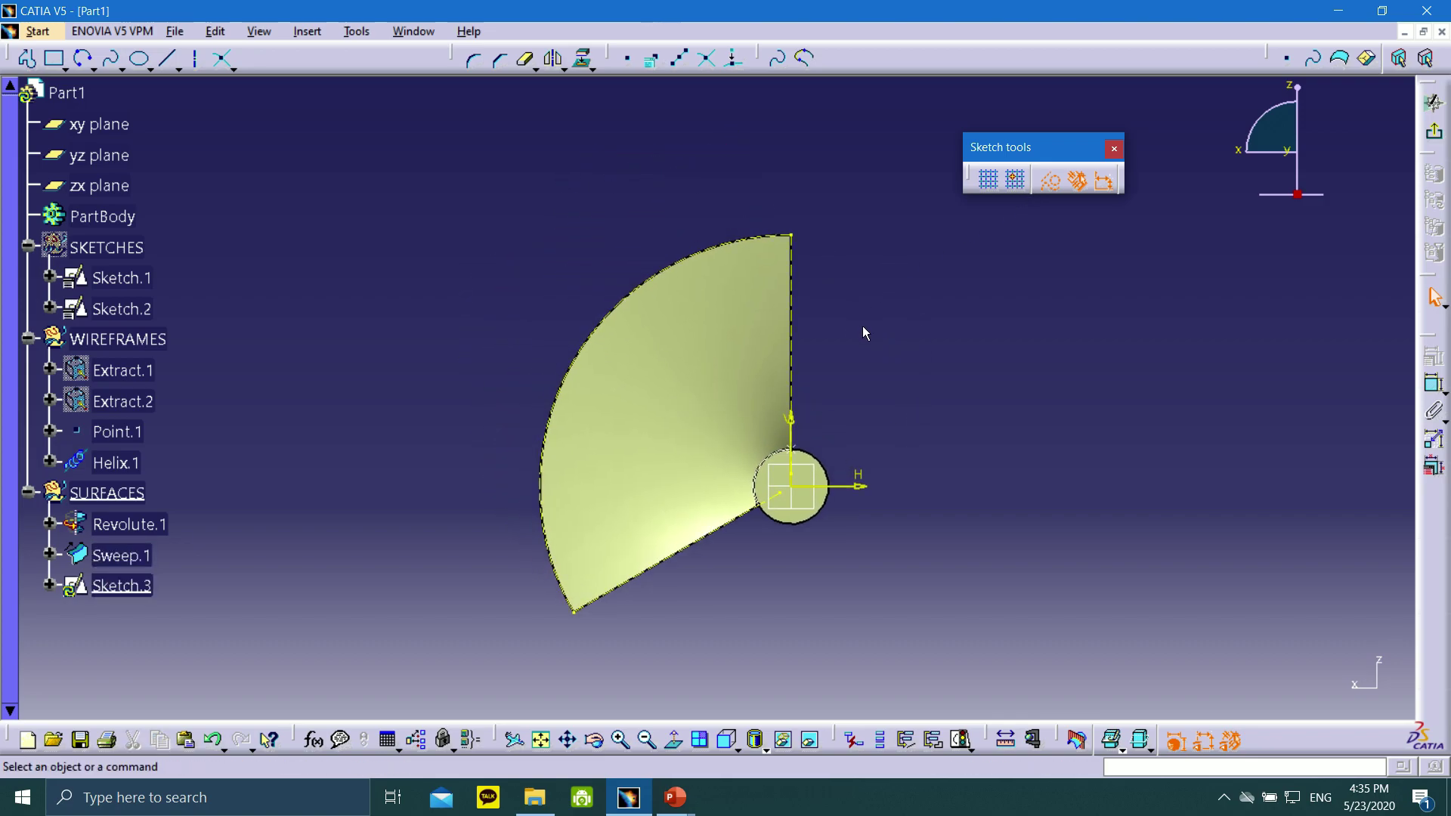
{"action": "left_click", "coordinate": [83, 58]}
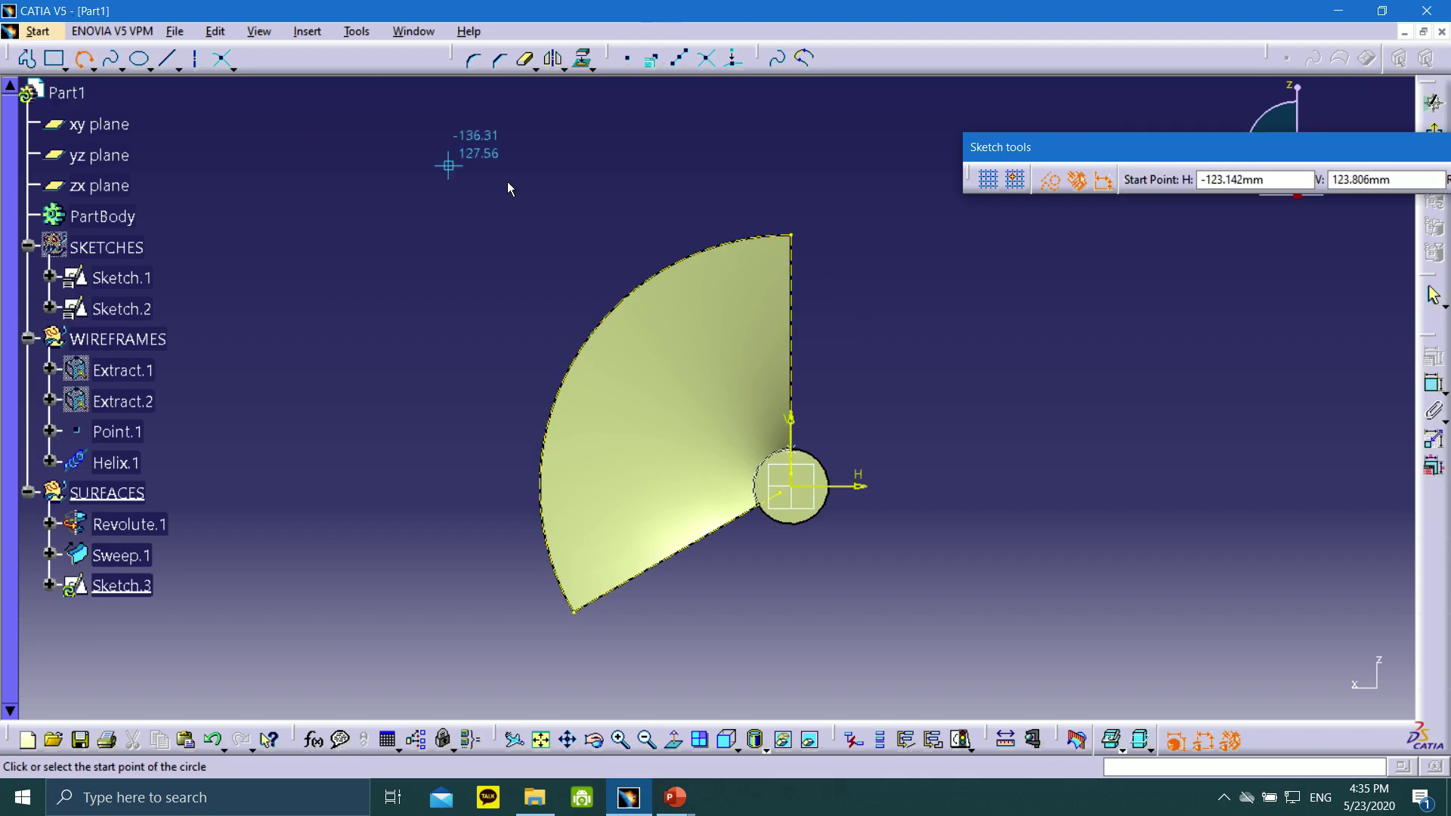
{"action": "left_click", "coordinate": [717, 253]}
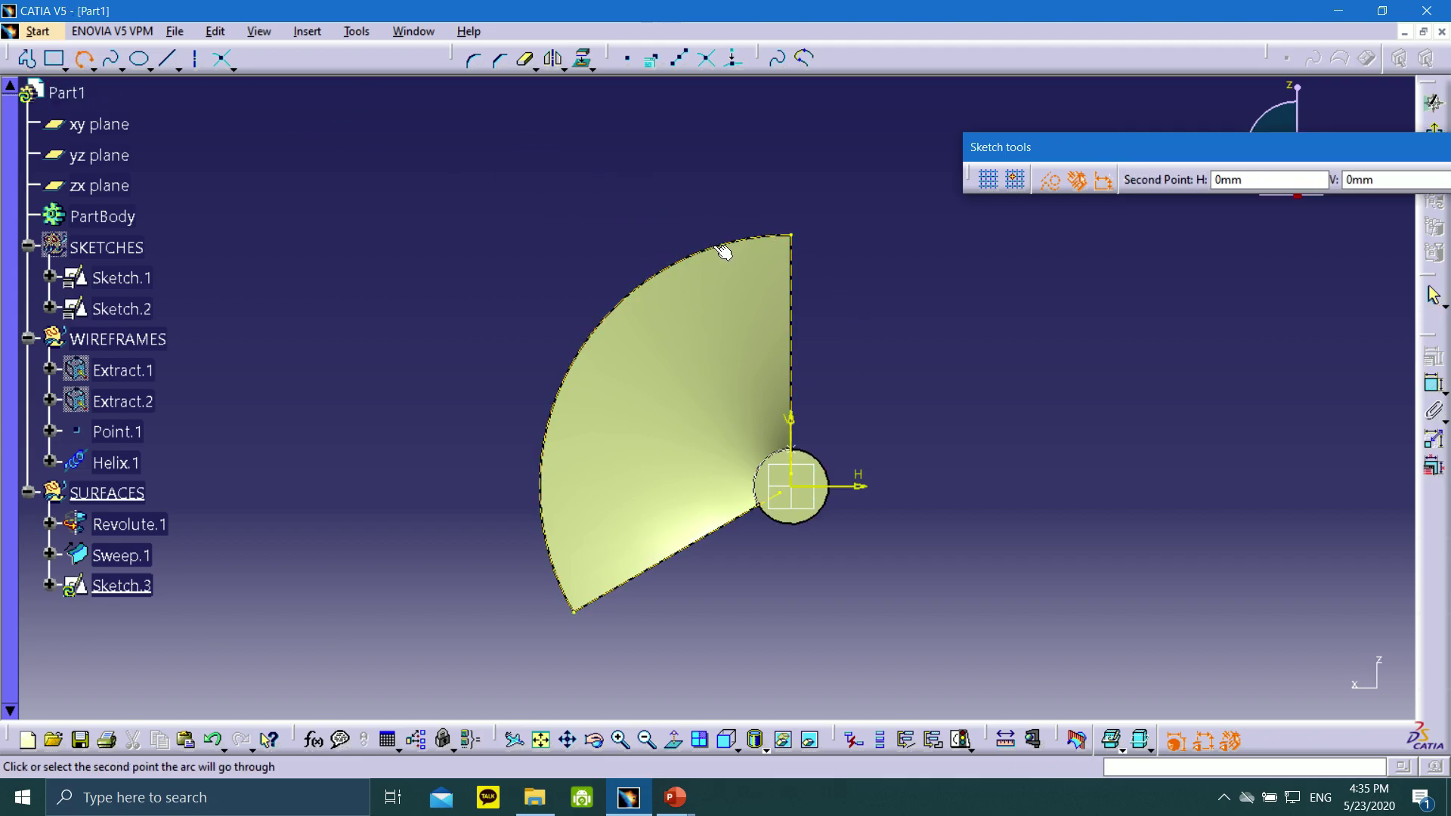
{"action": "left_click", "coordinate": [762, 256]}
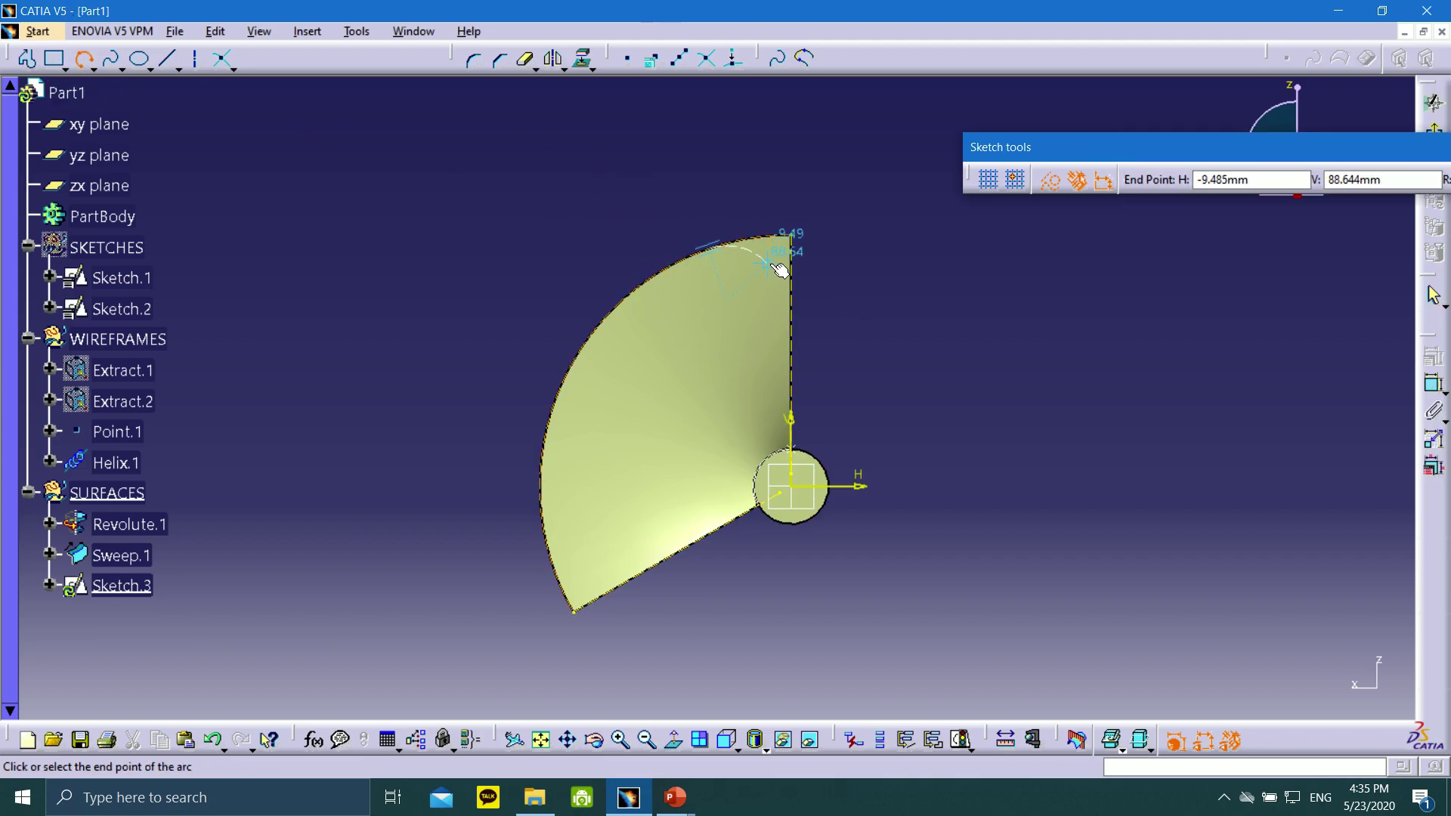
{"action": "left_click", "coordinate": [795, 308]}
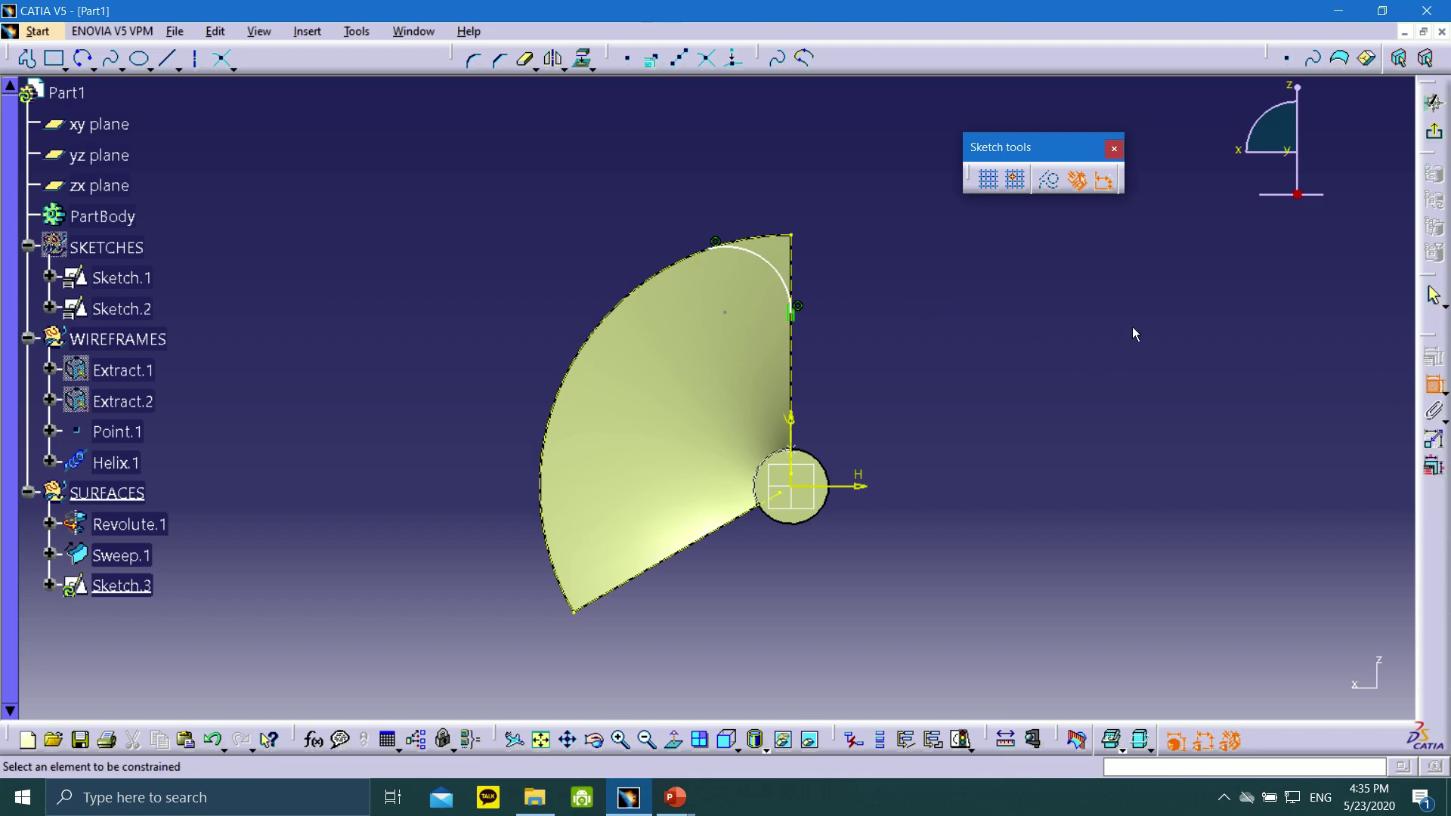
- Constrain the radius of the upper corner arc to 20 mm
{"action": "left_click", "coordinate": [775, 269]}
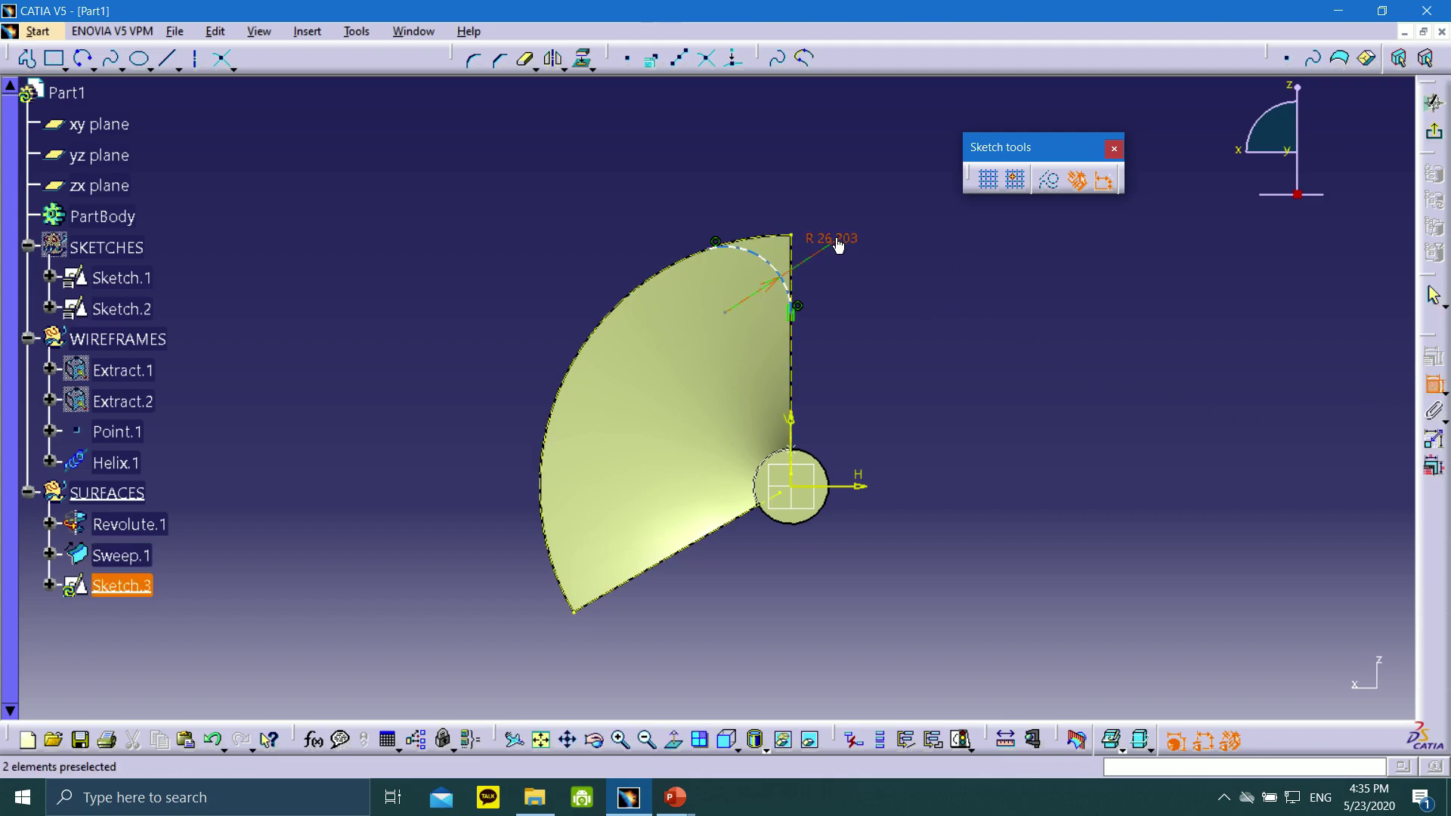
{"action": "double_click", "coordinate": [831, 241]}
{"action": "left_click", "coordinate": [206, 244]}
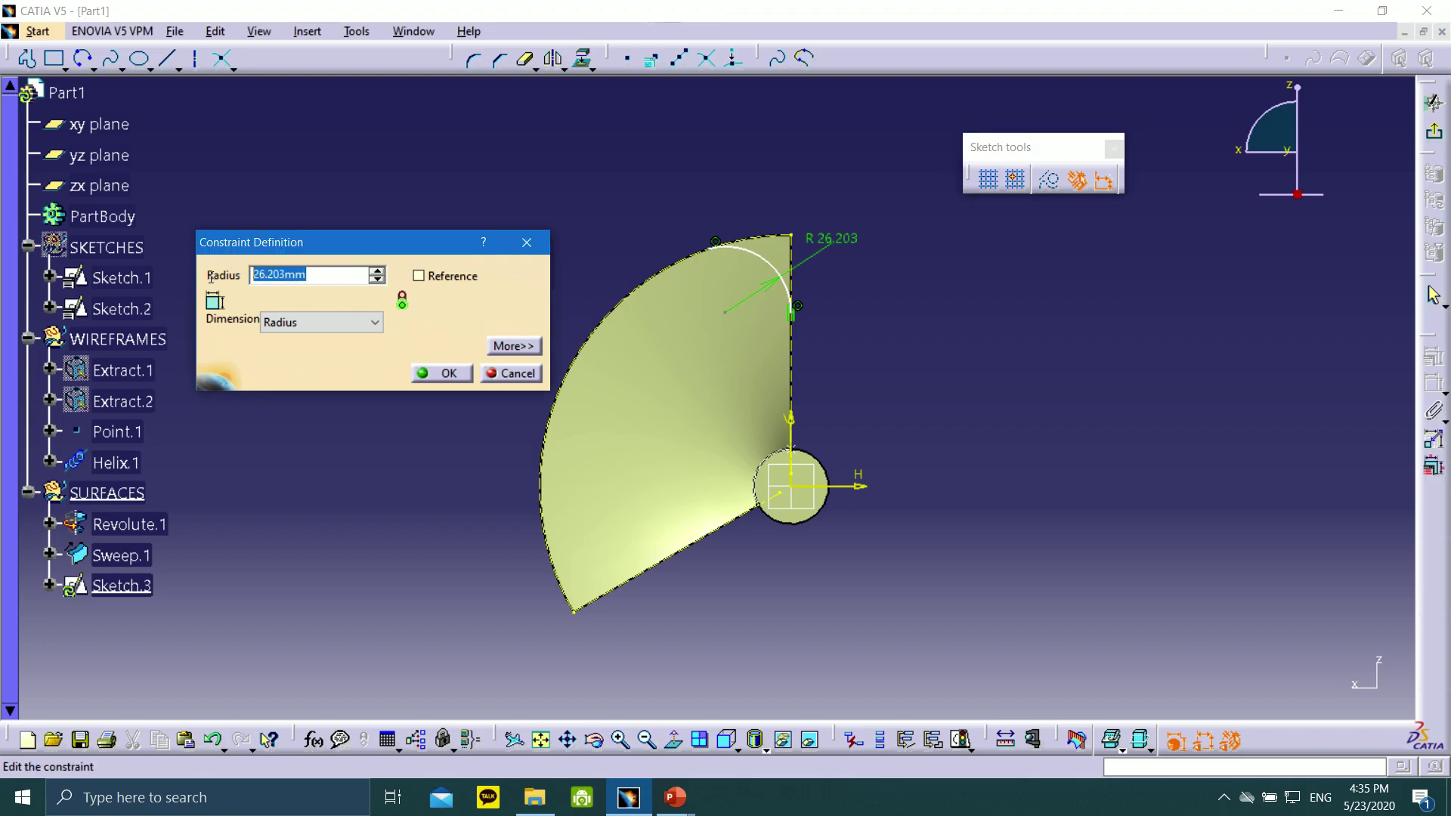
{"action": "type", "text": "20"}
{"action": "left_click", "coordinate": [432, 371]}
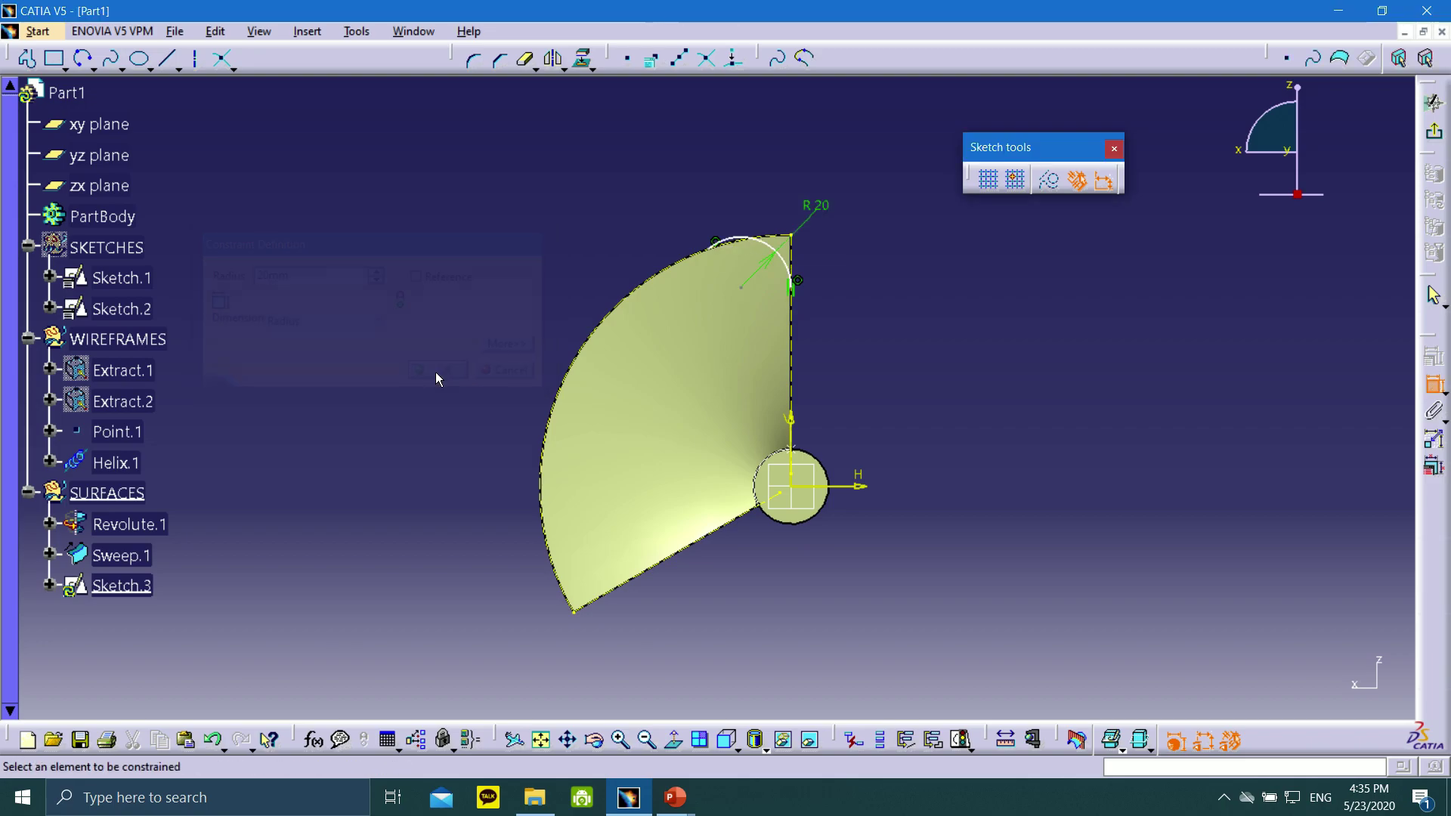
- Make the upper corner arc tangent to the projected outer edge of the blade
{"action": "left_click", "coordinate": [681, 261]}
{"action": "key", "text": "Escape"}
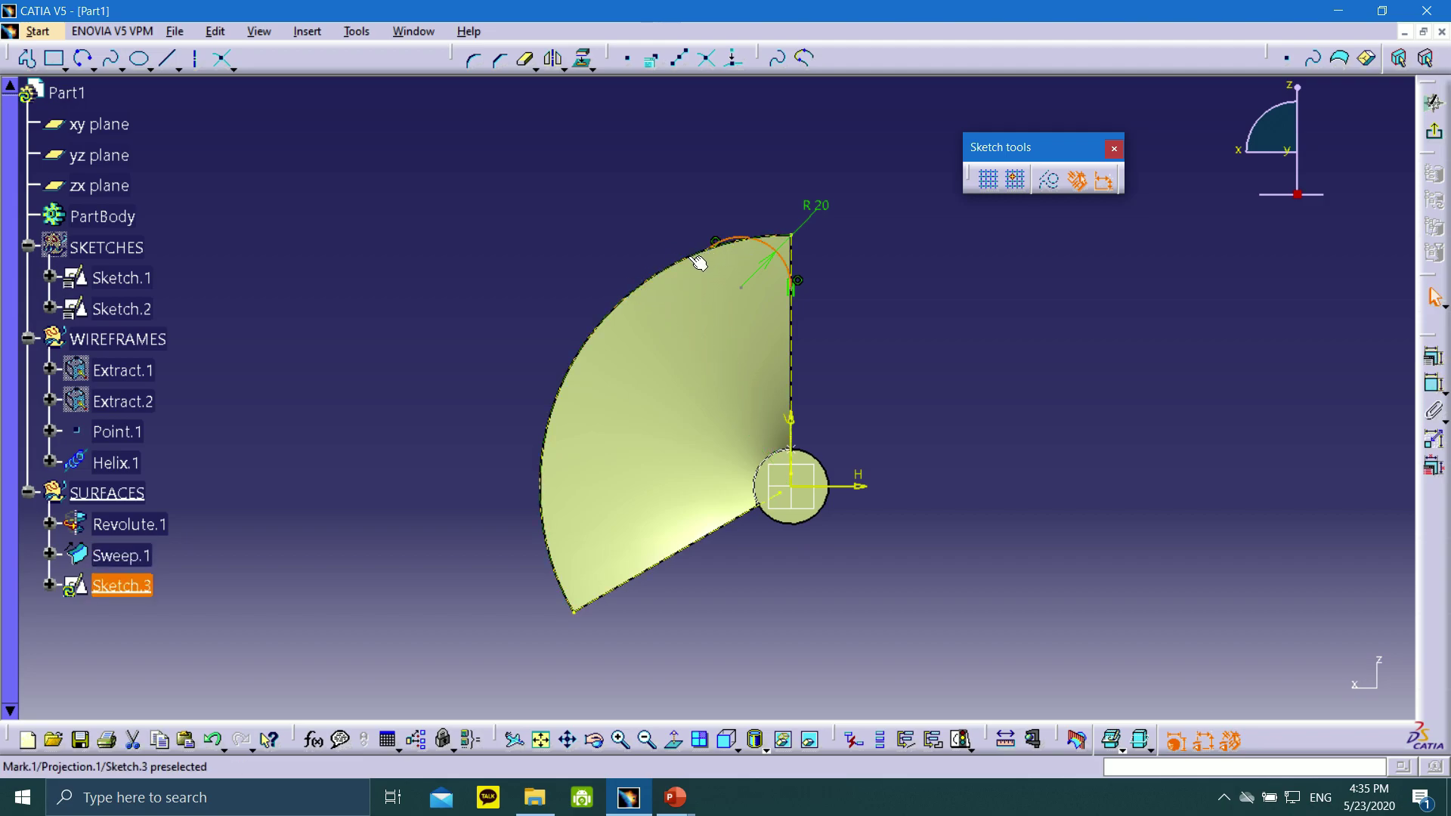
{"action": "left_click", "coordinate": [1433, 355]}
{"action": "left_click", "coordinate": [1106, 420]}
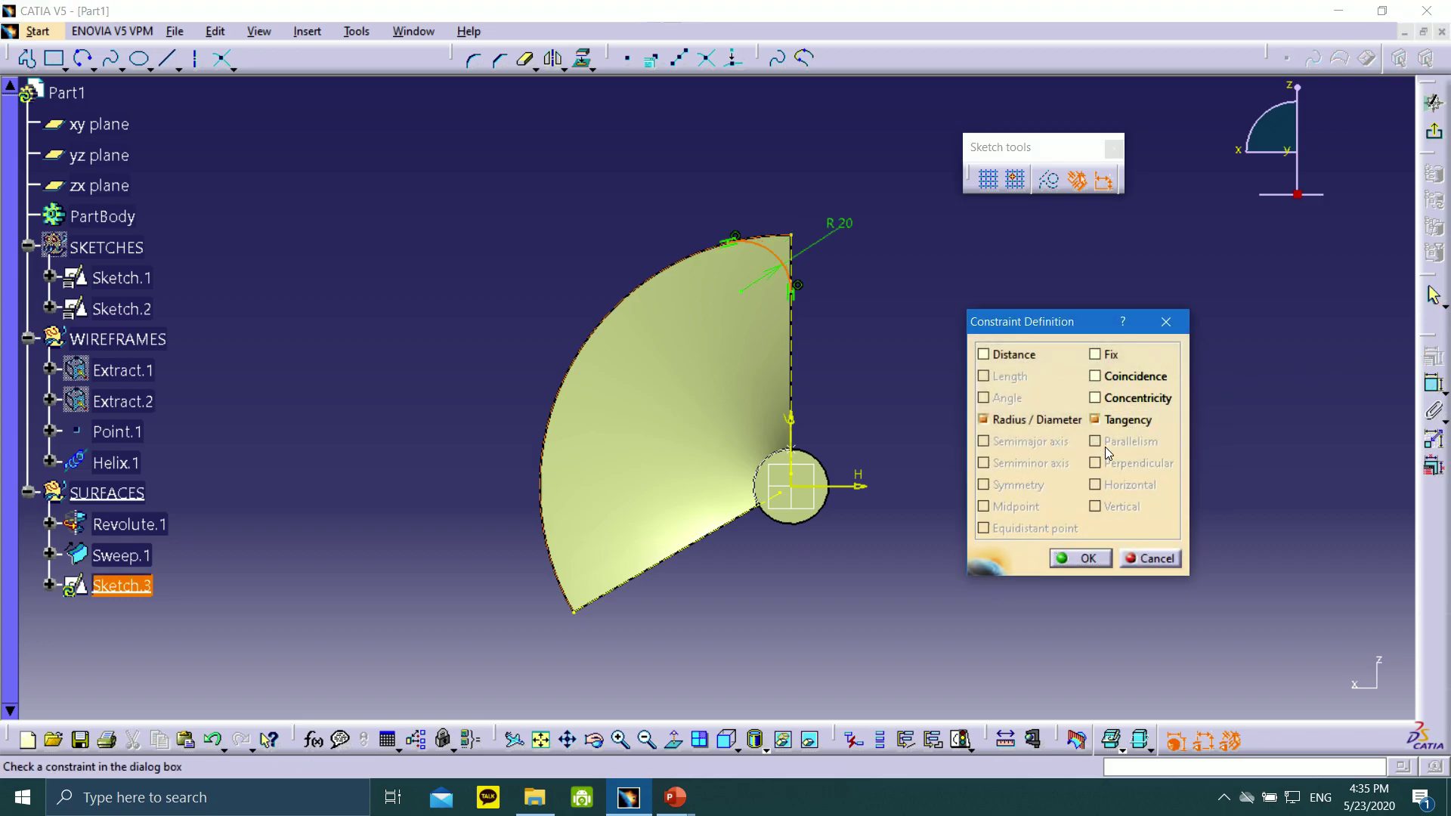
{"action": "left_click", "coordinate": [1086, 559]}
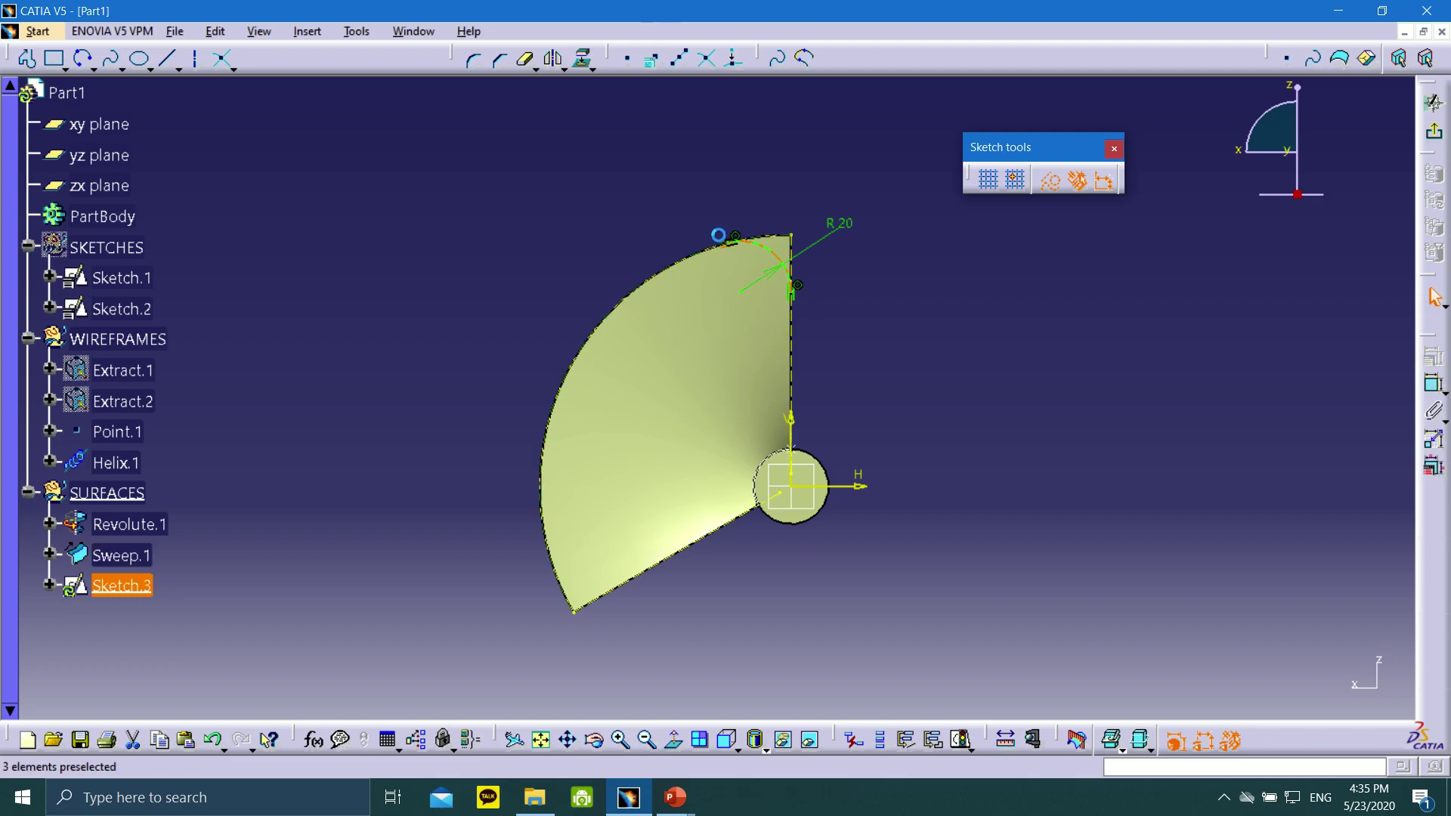
{"action": "middle_click_drag", "start_coordinate": [857, 399], "coordinate": [912, 325]}
{"action": "middle_click_drag", "start_coordinate": [764, 512], "coordinate": [743, 379]}
{"action": "middle_click_drag", "start_coordinate": [866, 242], "coordinate": [742, 499]}
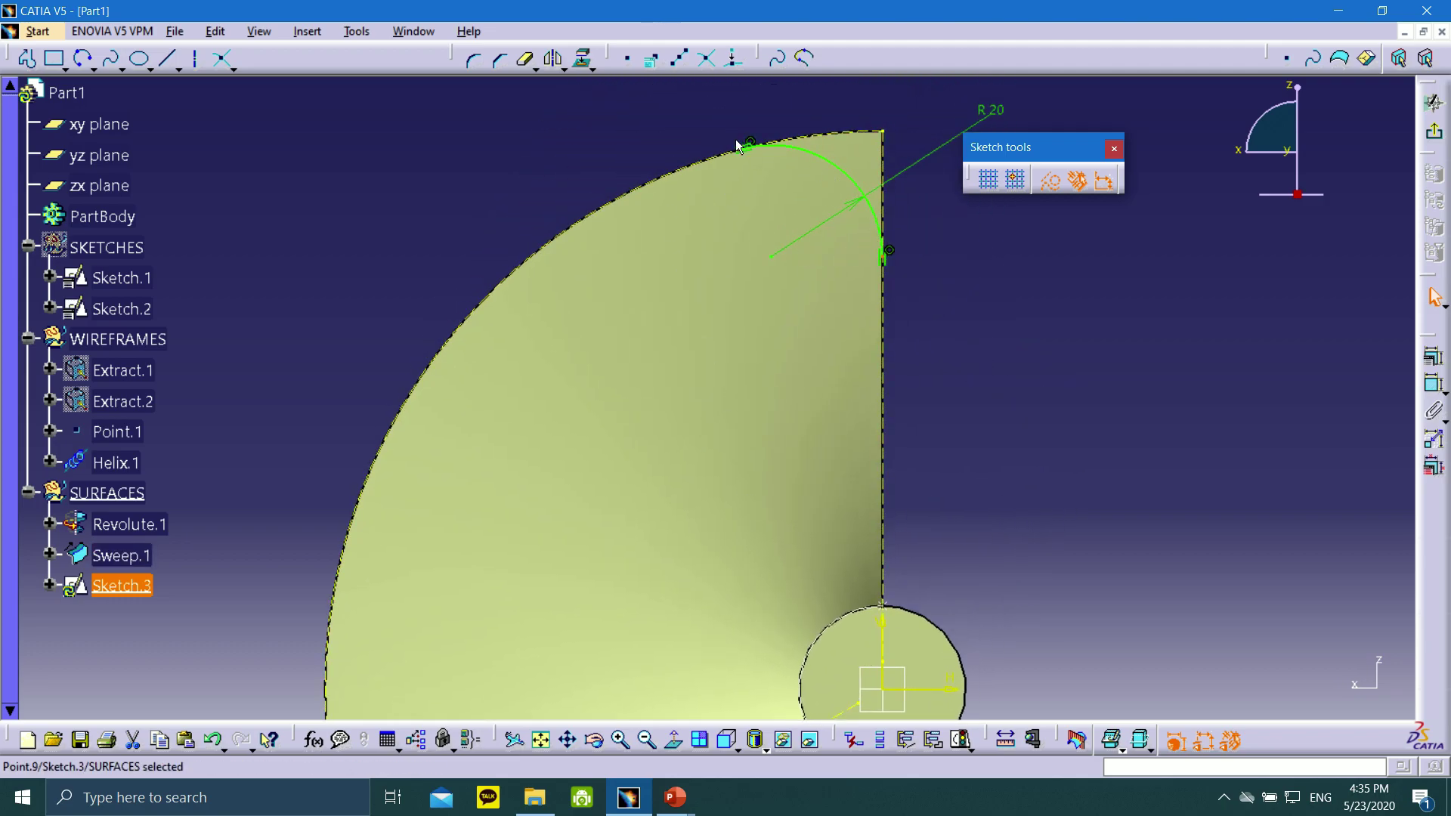
{"action": "left_click", "coordinate": [833, 164]}
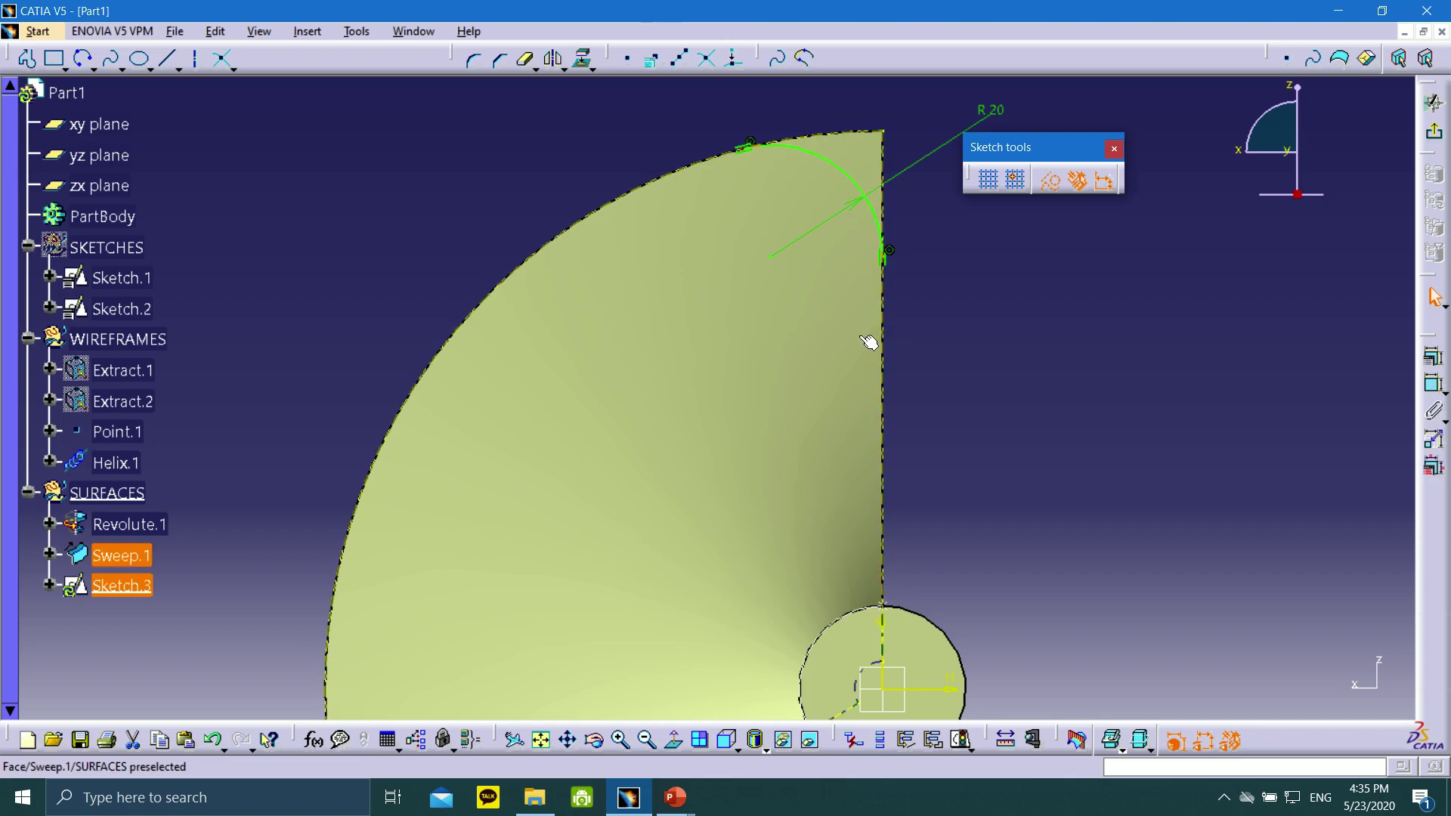
{"action": "middle_click_drag", "start_coordinate": [945, 392], "coordinate": [996, 378]}
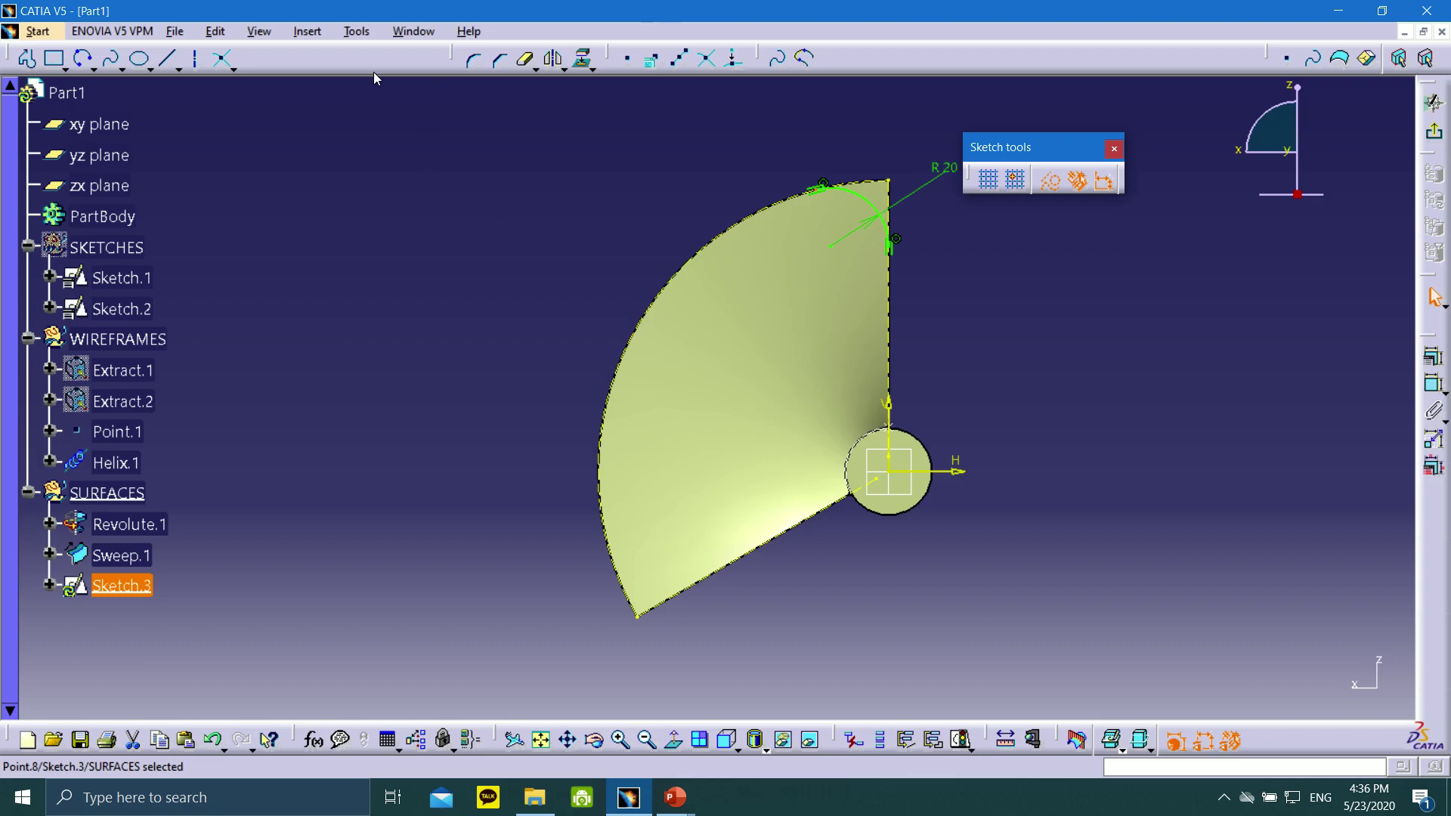
- Try to sketch a three-point arc across the blade's lower corner, from the curved outer edge to the slanted edge
{"action": "left_click", "coordinate": [83, 59]}
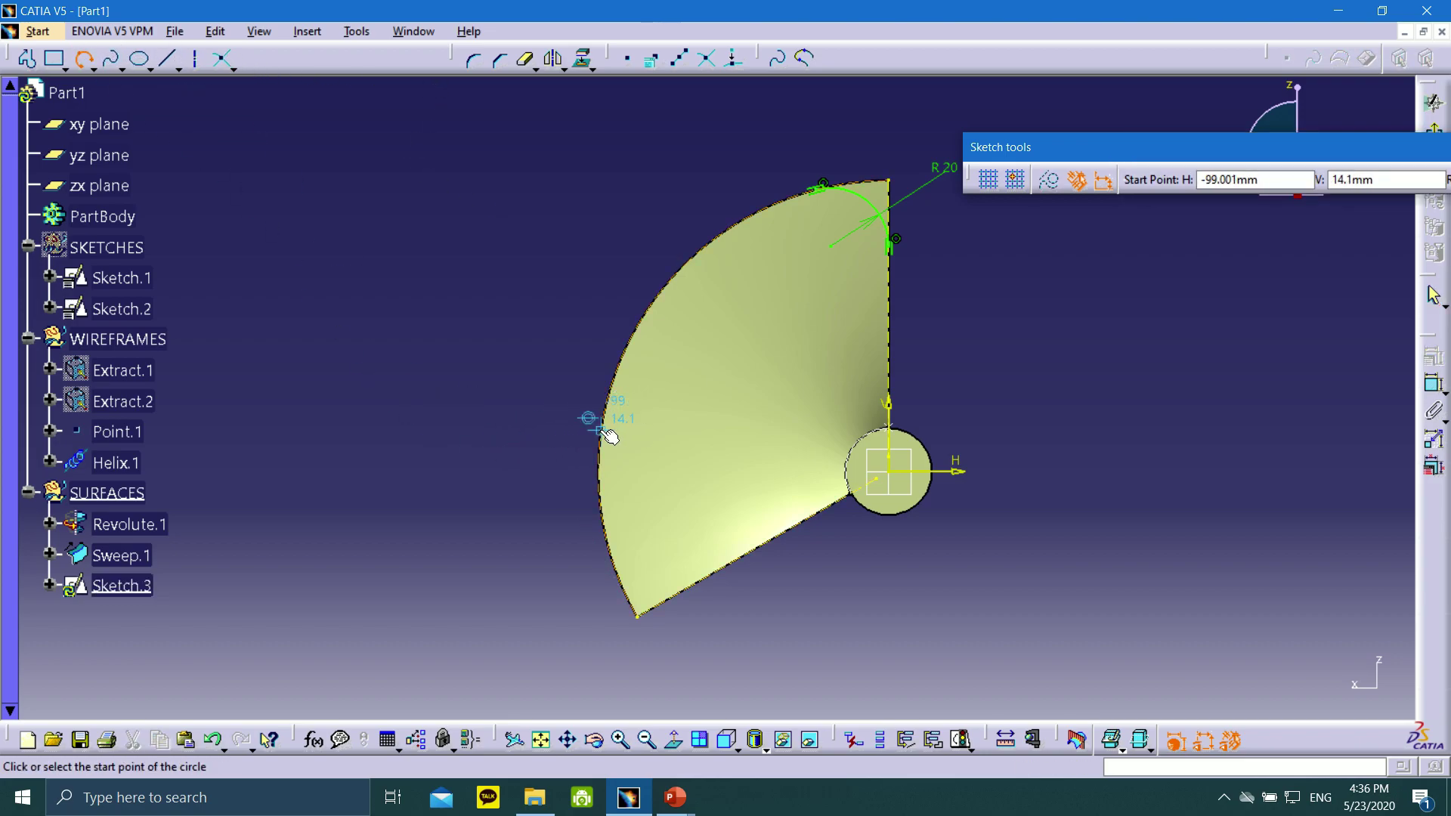
{"action": "left_click", "coordinate": [605, 432]}
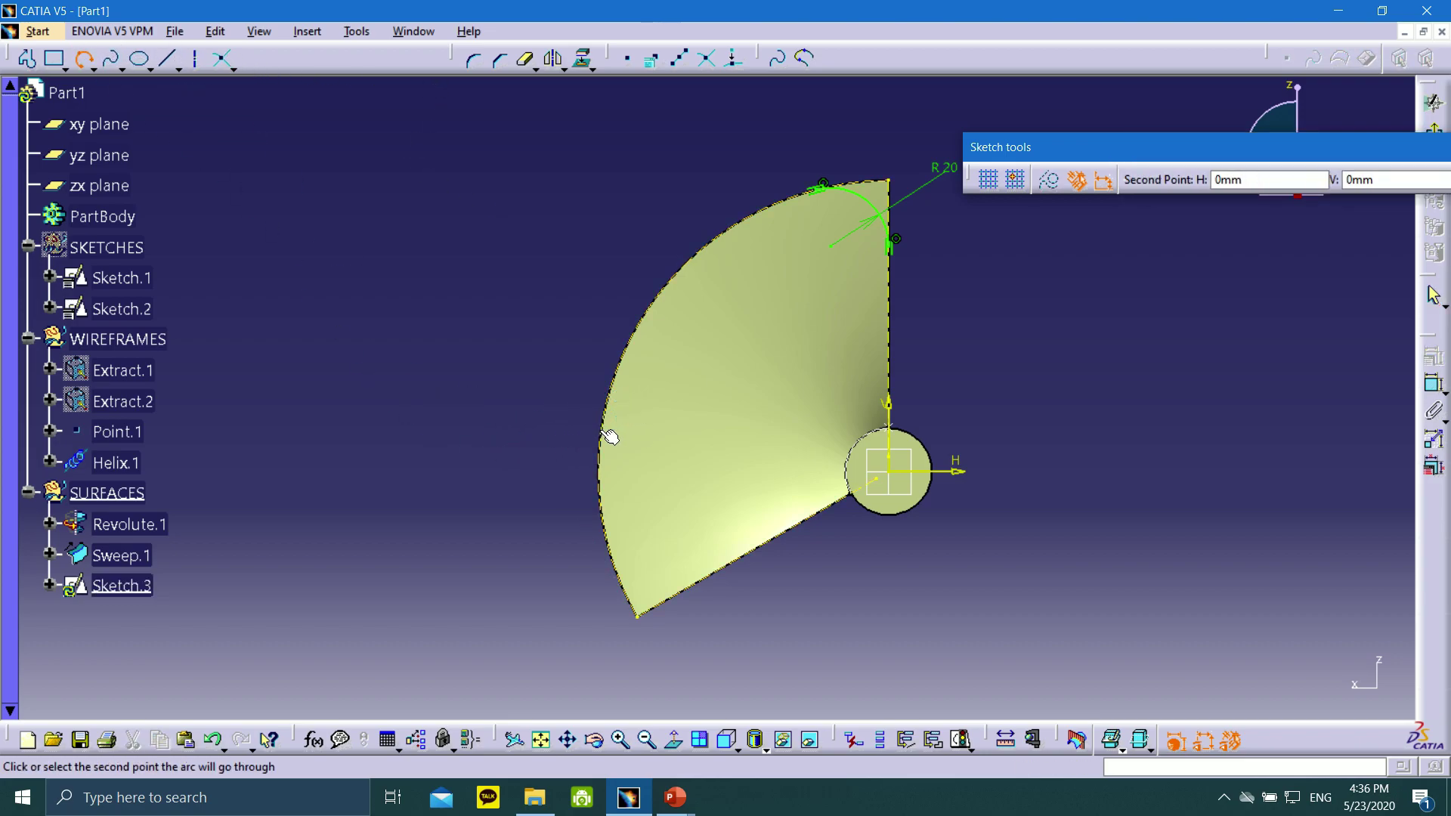
{"action": "left_click", "coordinate": [650, 537]}
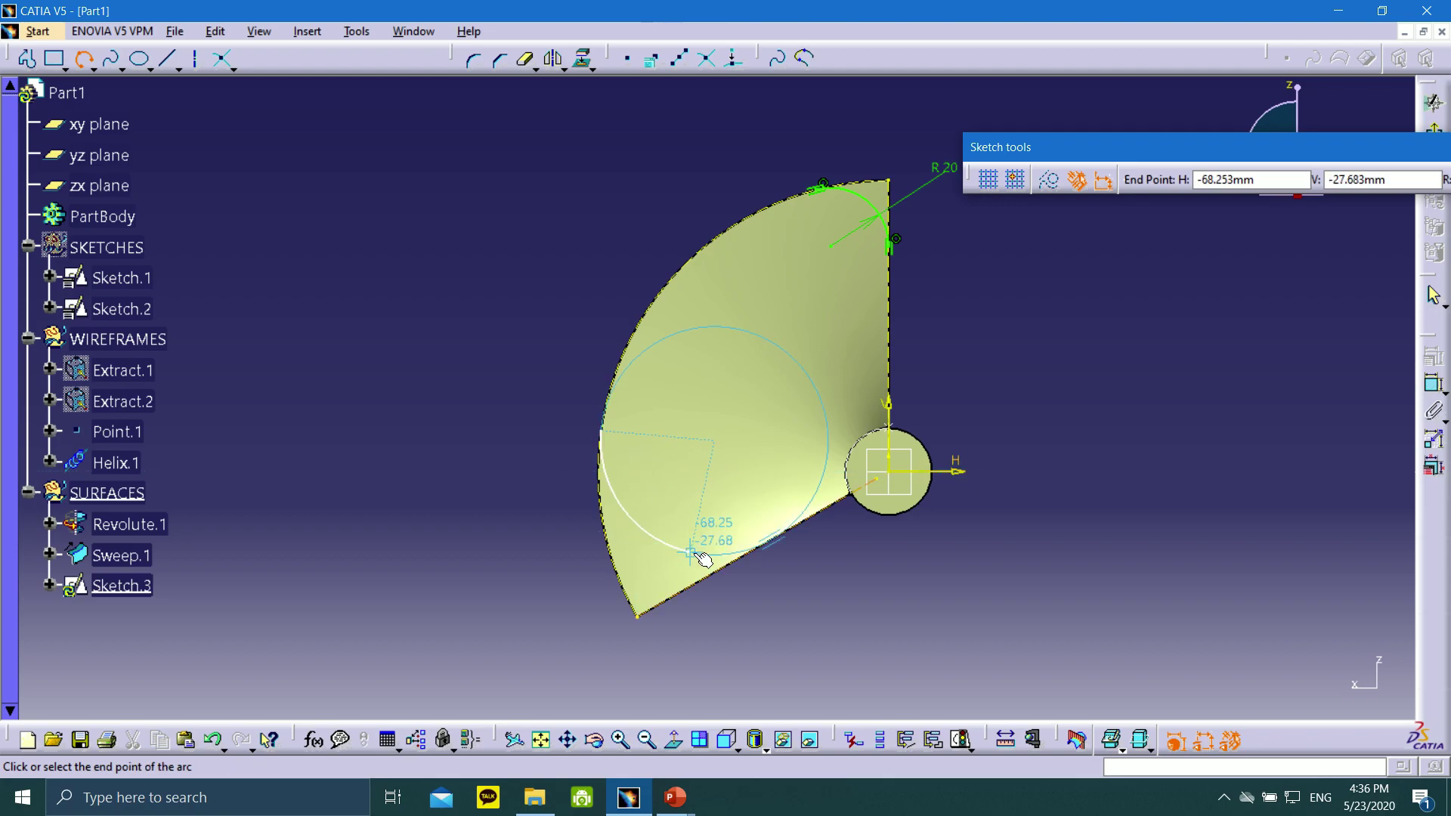
{"action": "double_click", "coordinate": [756, 548]}
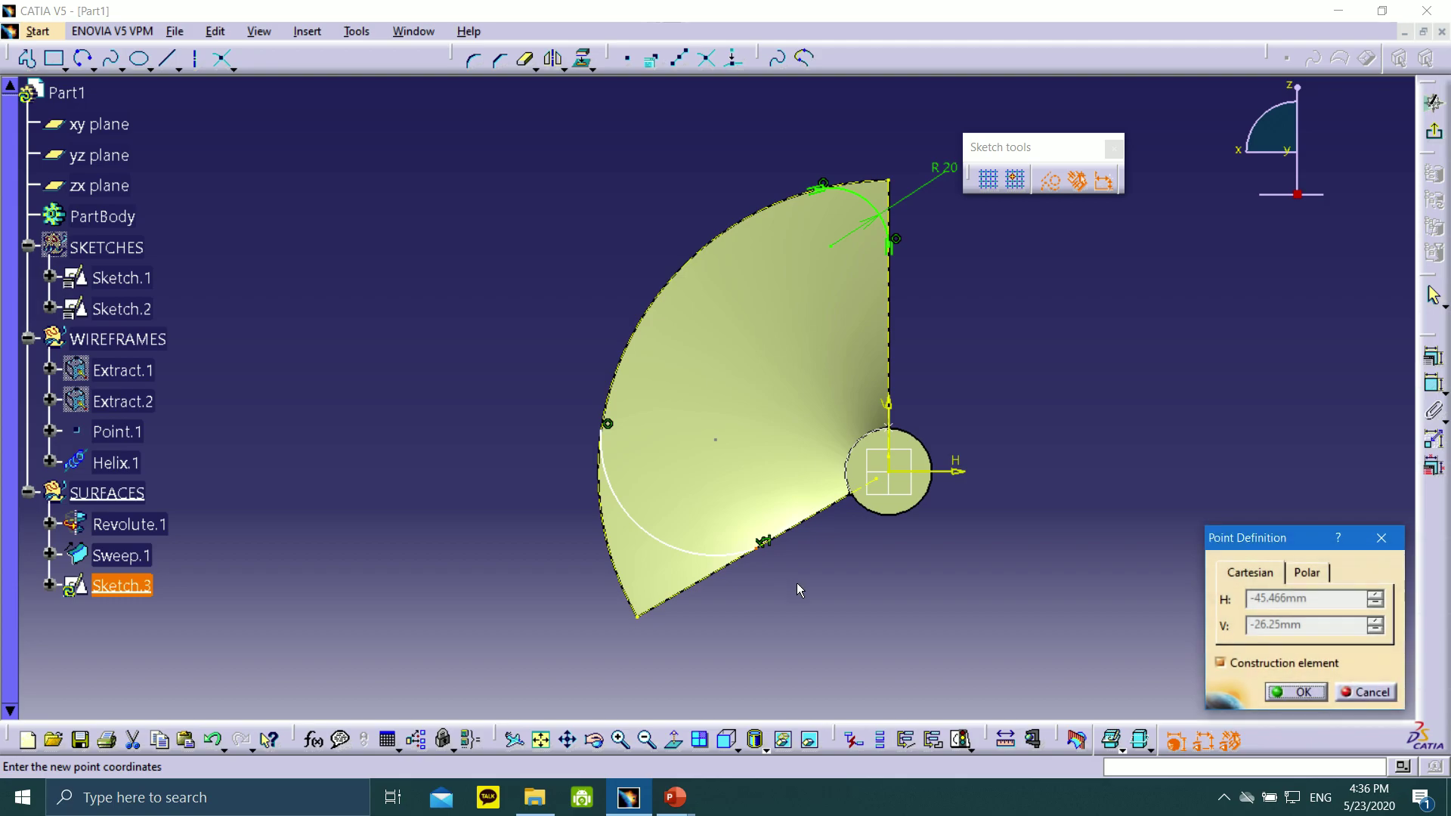
{"action": "left_click", "coordinate": [1315, 689]}
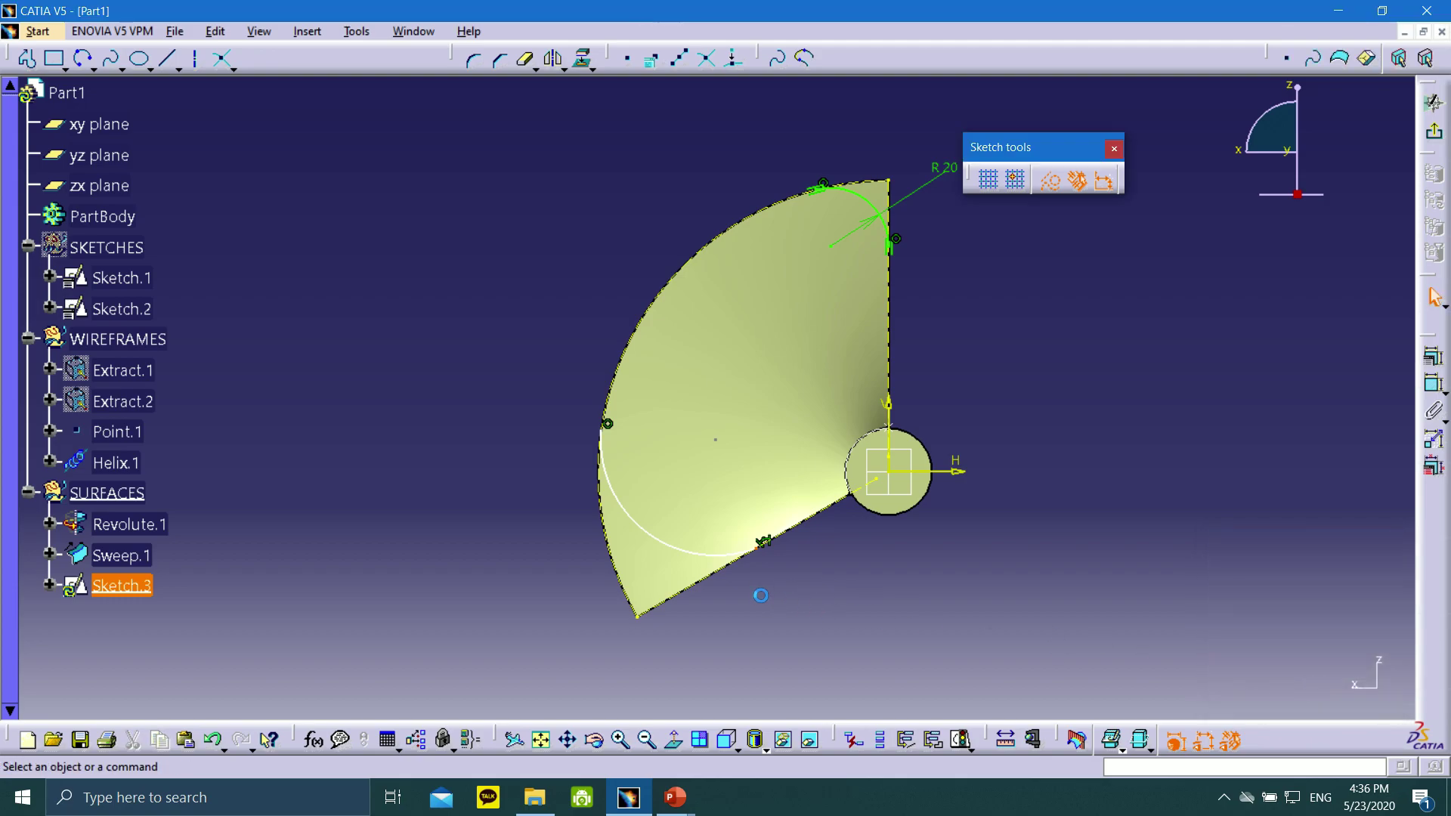
{"action": "mouse_move", "coordinate": [807, 570]}
{"action": "middle_mouse_down", "text": "ctrl"}
{"action": "mouse_move", "coordinate": [772, 533]}
{"action": "mouse_move", "coordinate": [746, 374]}
{"action": "middle_mouse_up", "text": "ctrl"}
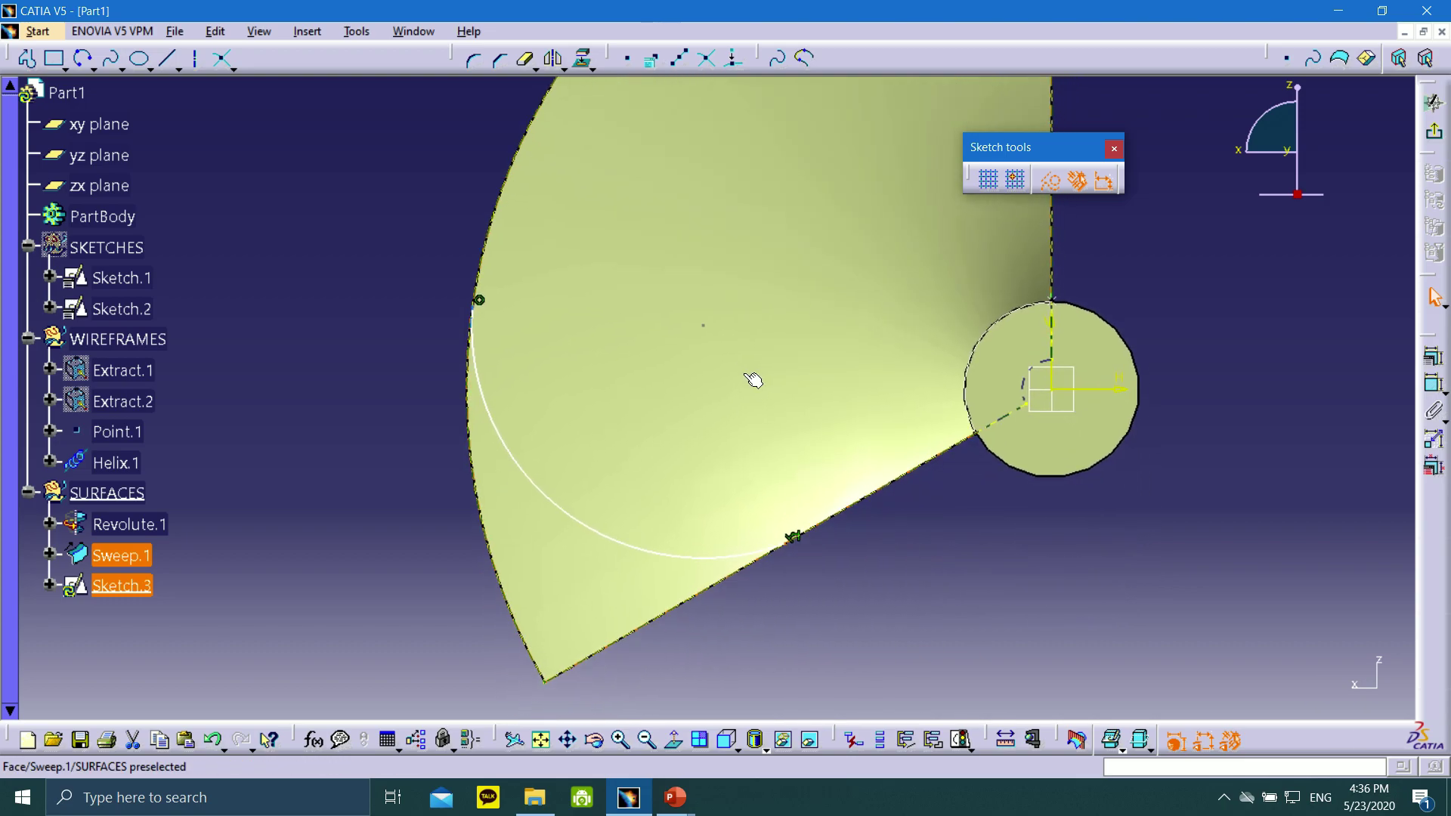
{"action": "left_click", "coordinate": [761, 553]}
{"action": "key", "text": "Delete"}
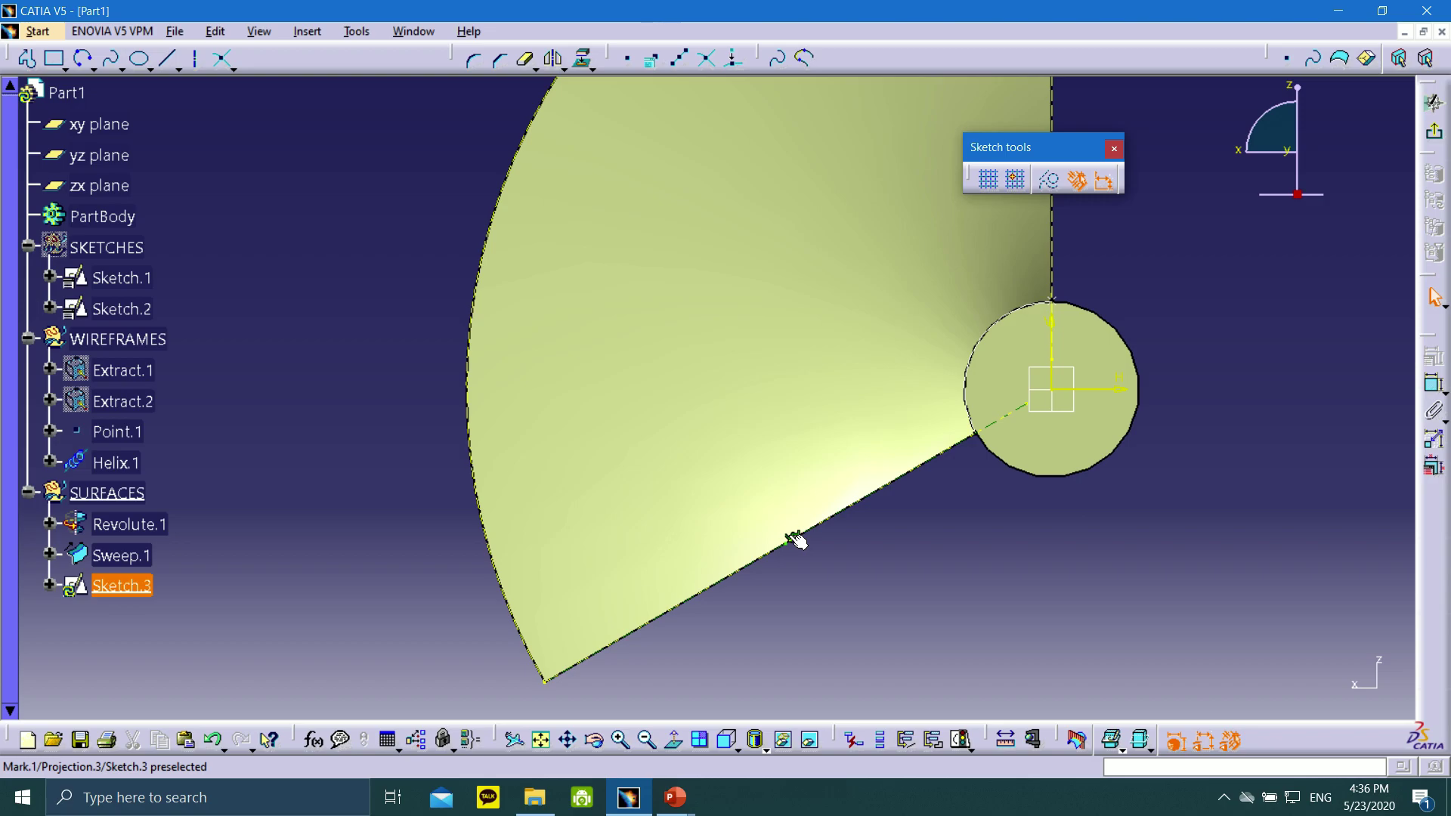
- Delete the projected slanted edge and project the swept blade's slanted edge again as a construction element
{"action": "key", "text": "Delete"}
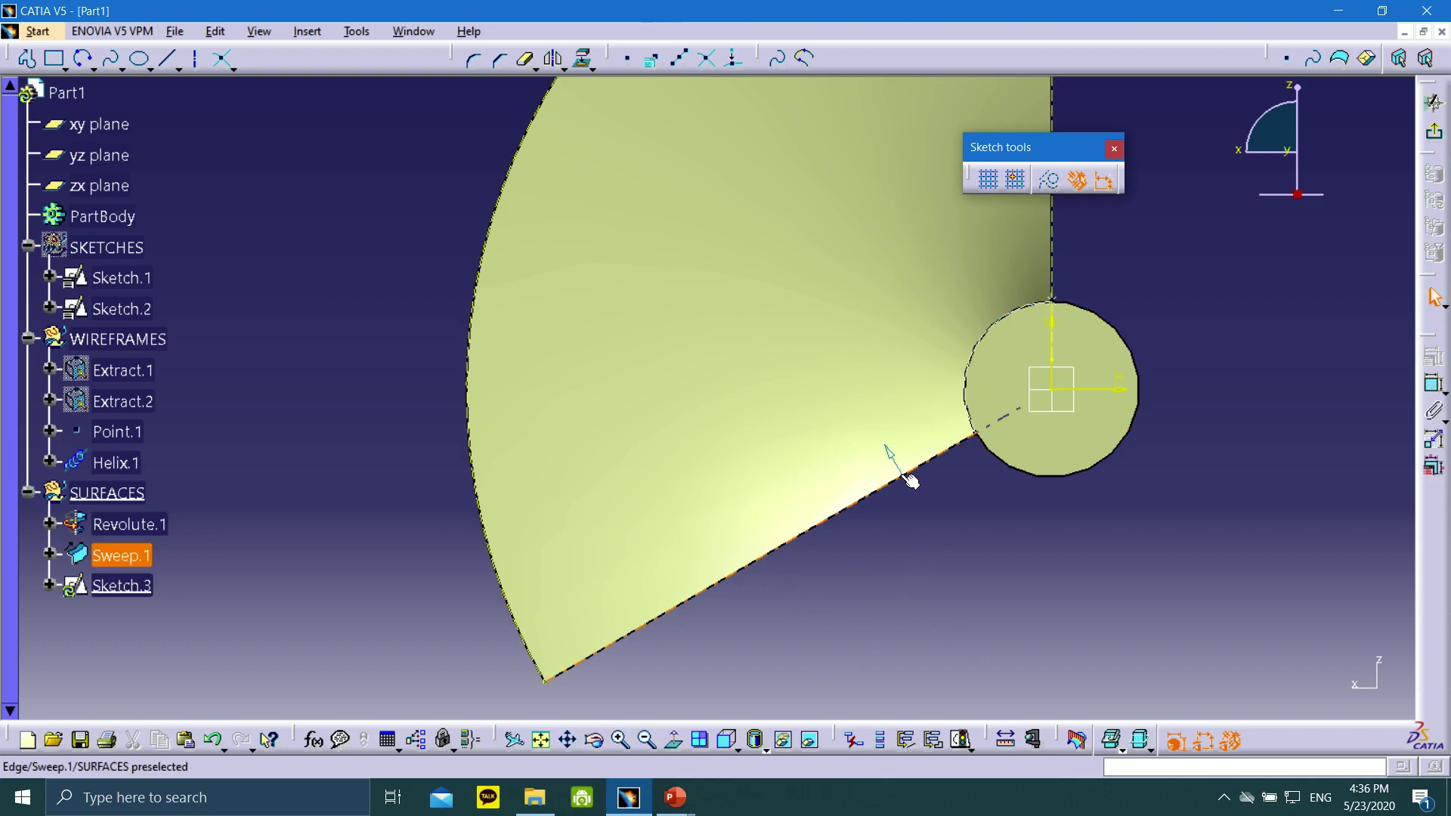
{"action": "left_click", "coordinate": [583, 58]}
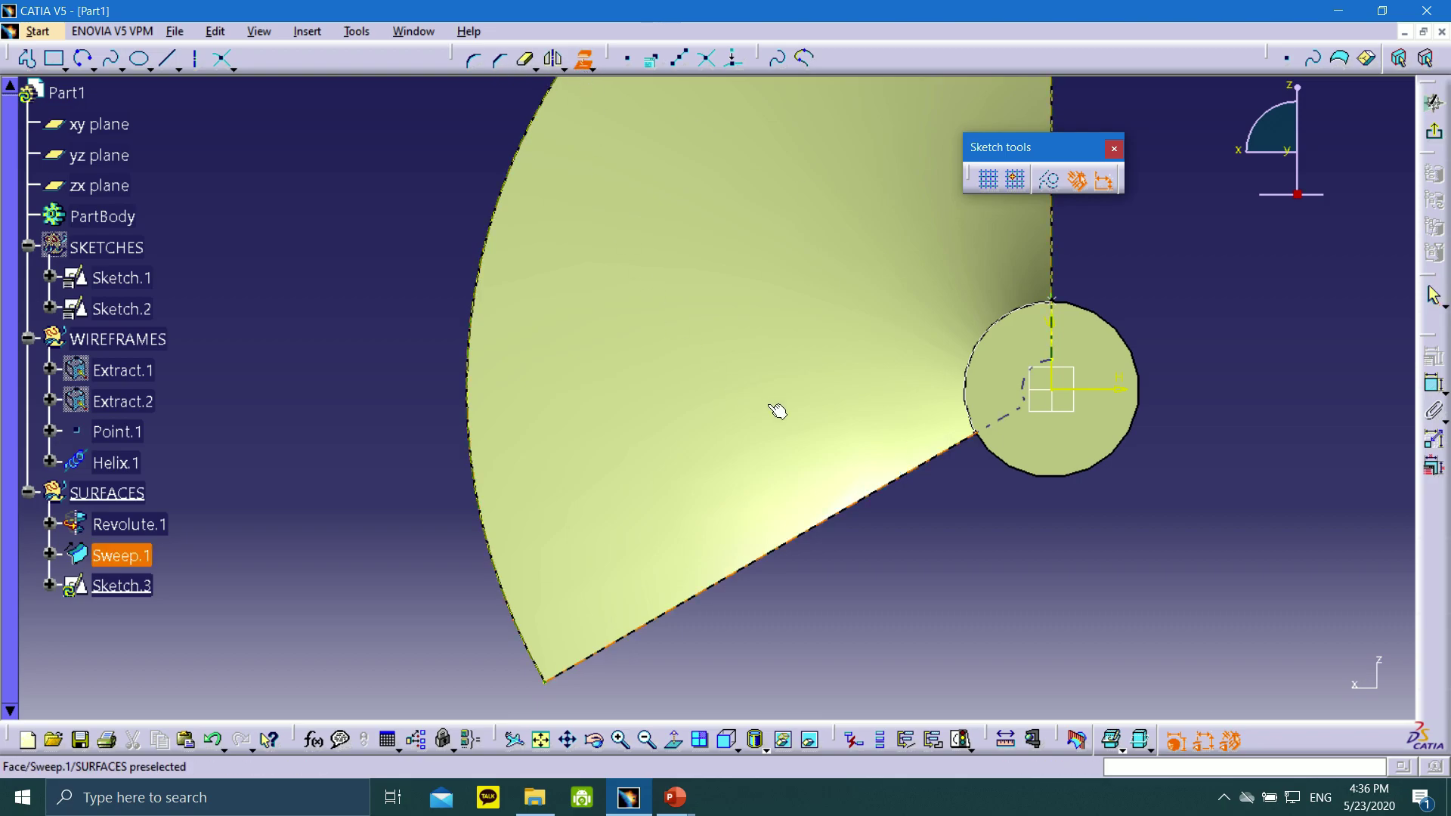
{"action": "left_click", "coordinate": [820, 534]}
{"action": "left_click", "coordinate": [1048, 186]}
{"action": "left_click", "coordinate": [963, 550]}
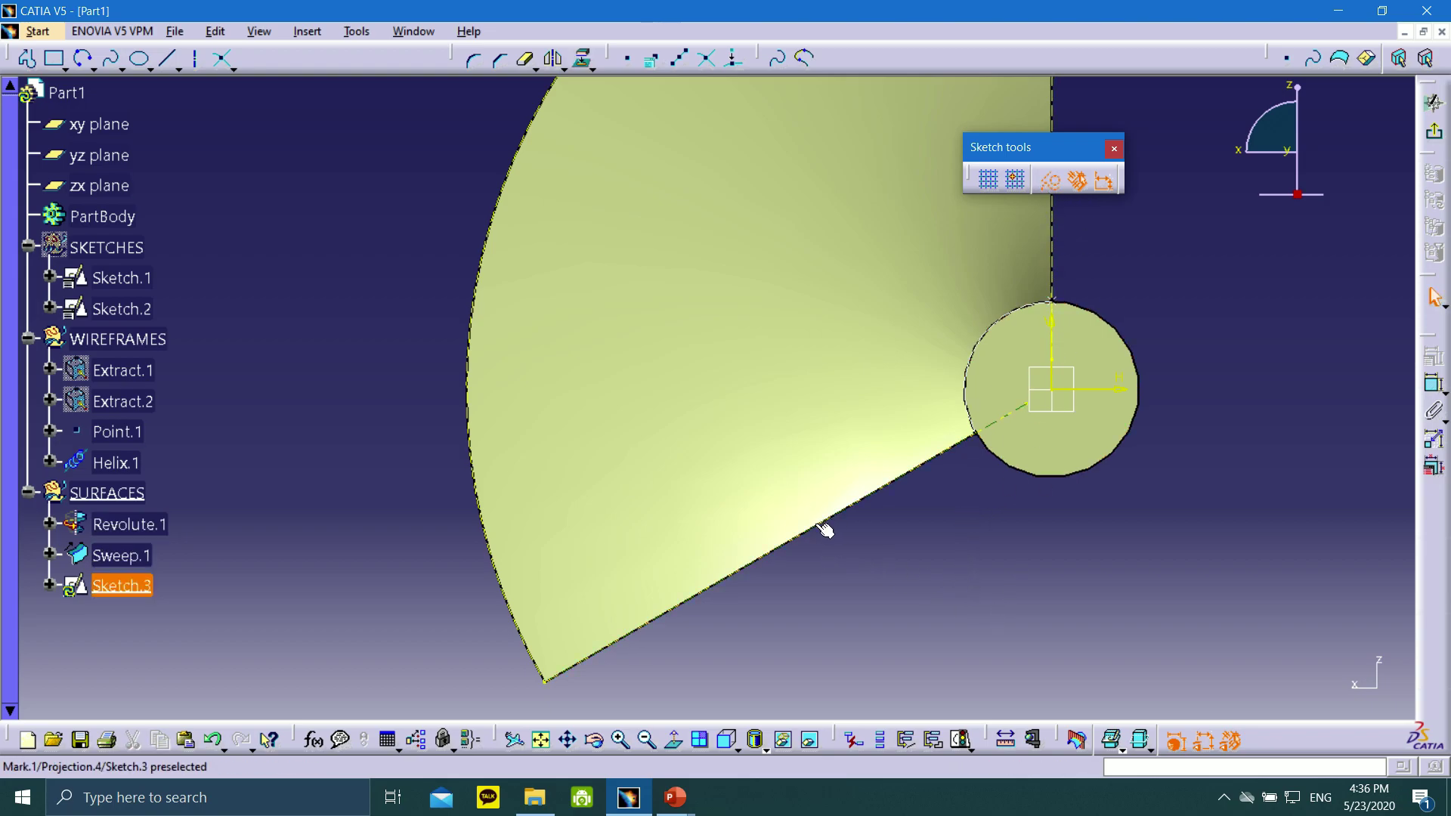
- Sketch a three-point arc of about 43 mm radius across the blade's lower corner, from the curved outer edge to the slanted edge
{"action": "left_click", "coordinate": [83, 58]}
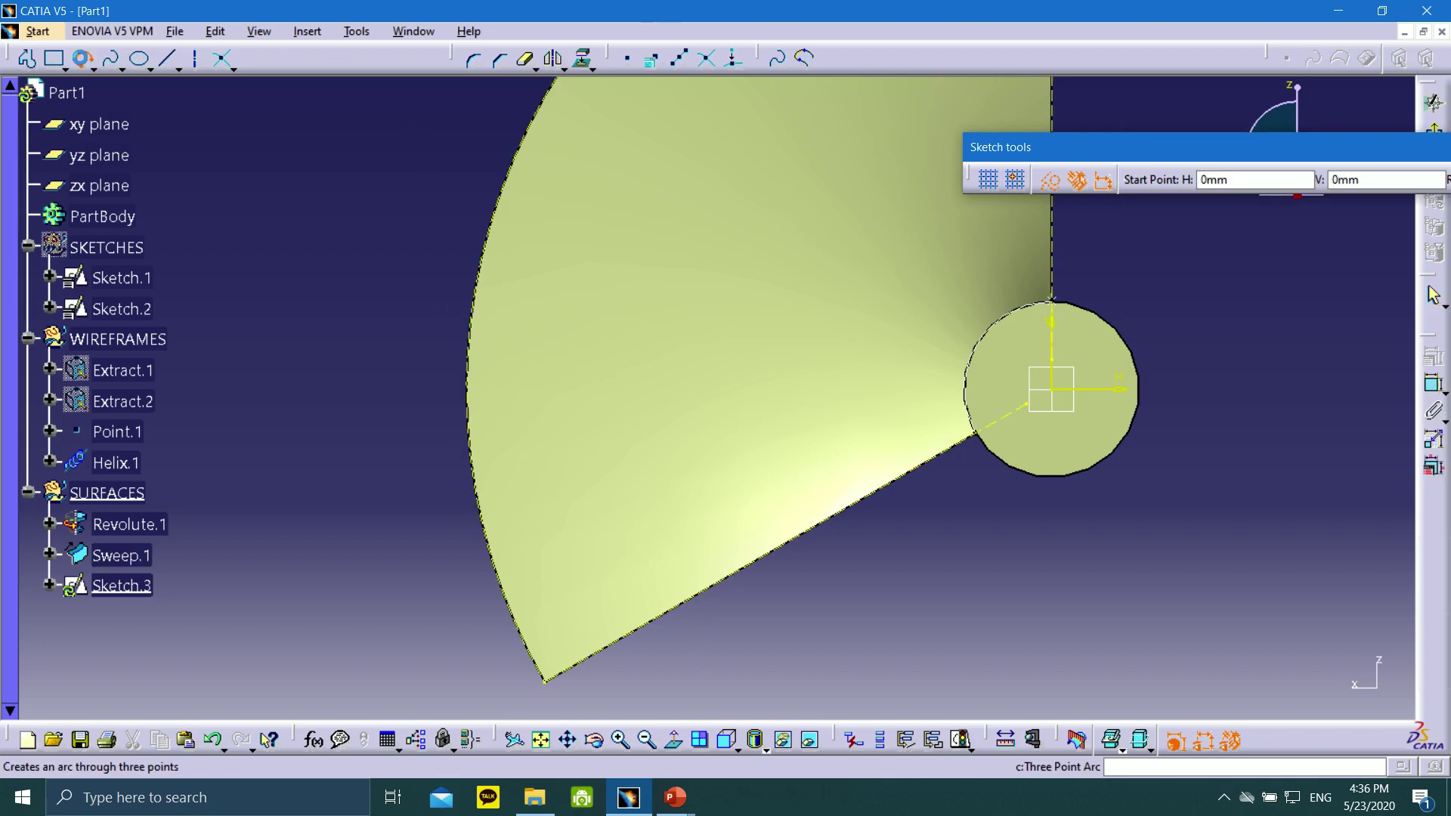
{"action": "left_click", "coordinate": [496, 219]}
{"action": "left_click", "coordinate": [551, 454]}
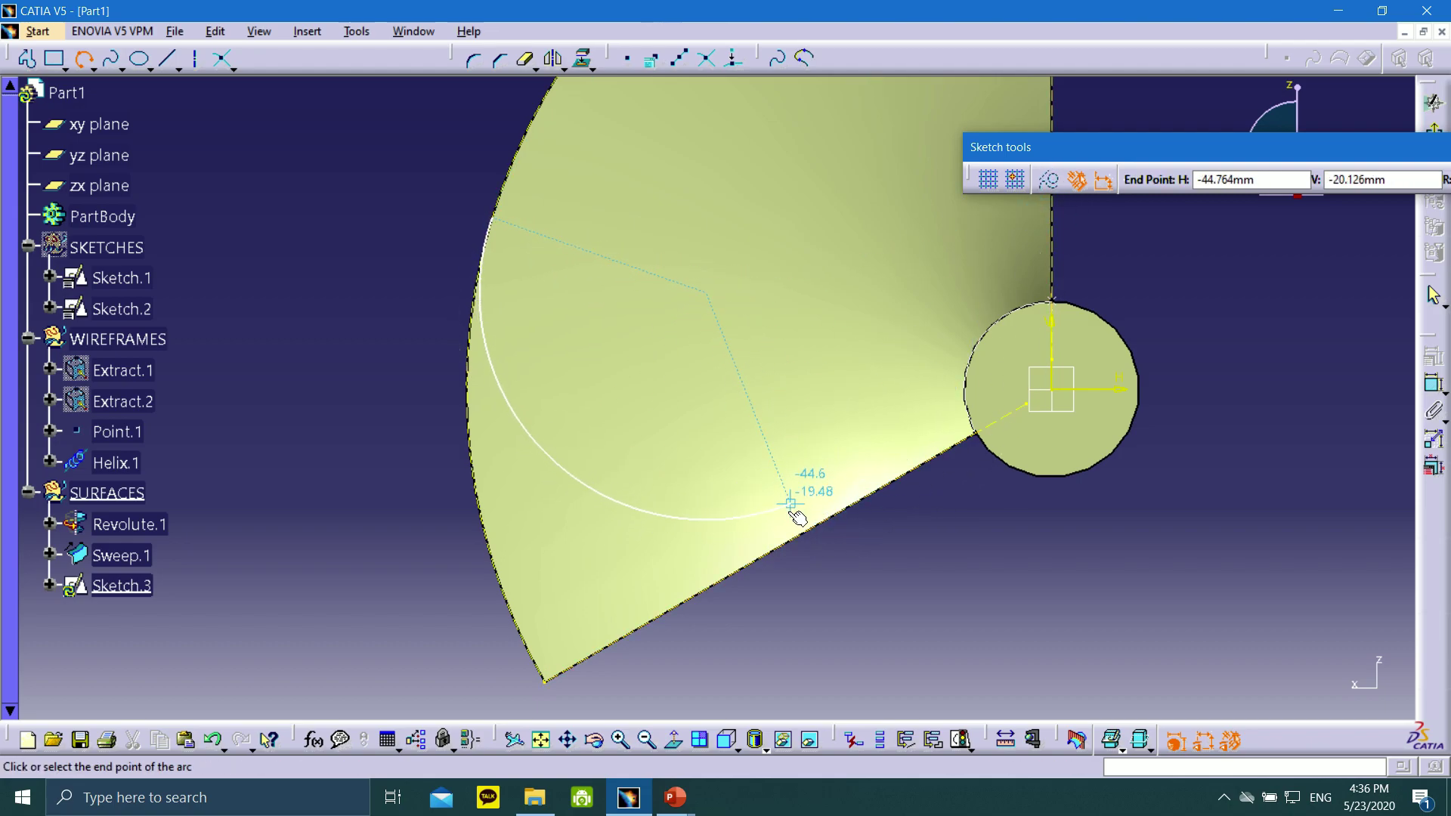
{"action": "left_click", "coordinate": [814, 533]}
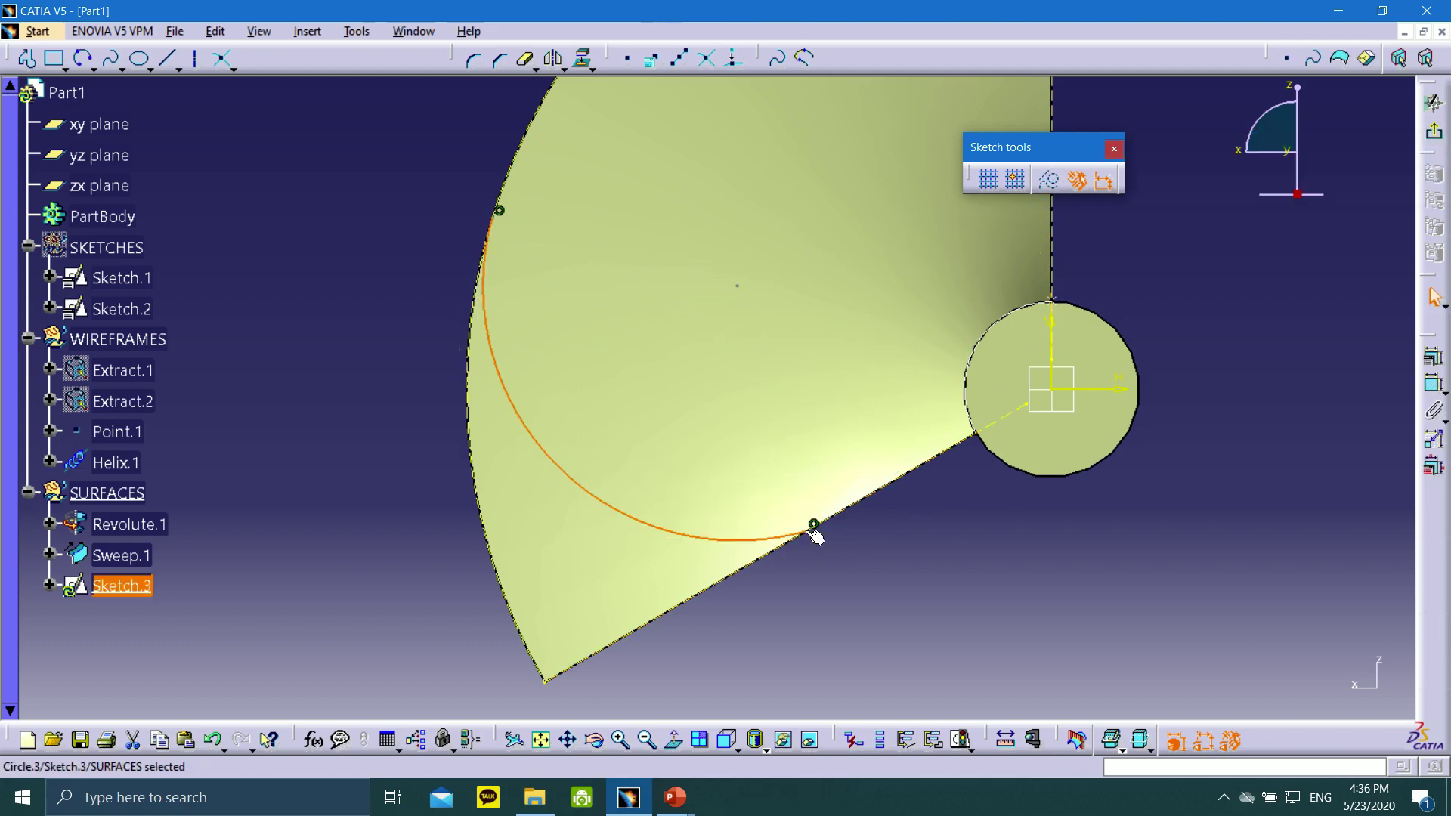
{"action": "left_click", "coordinate": [873, 582]}
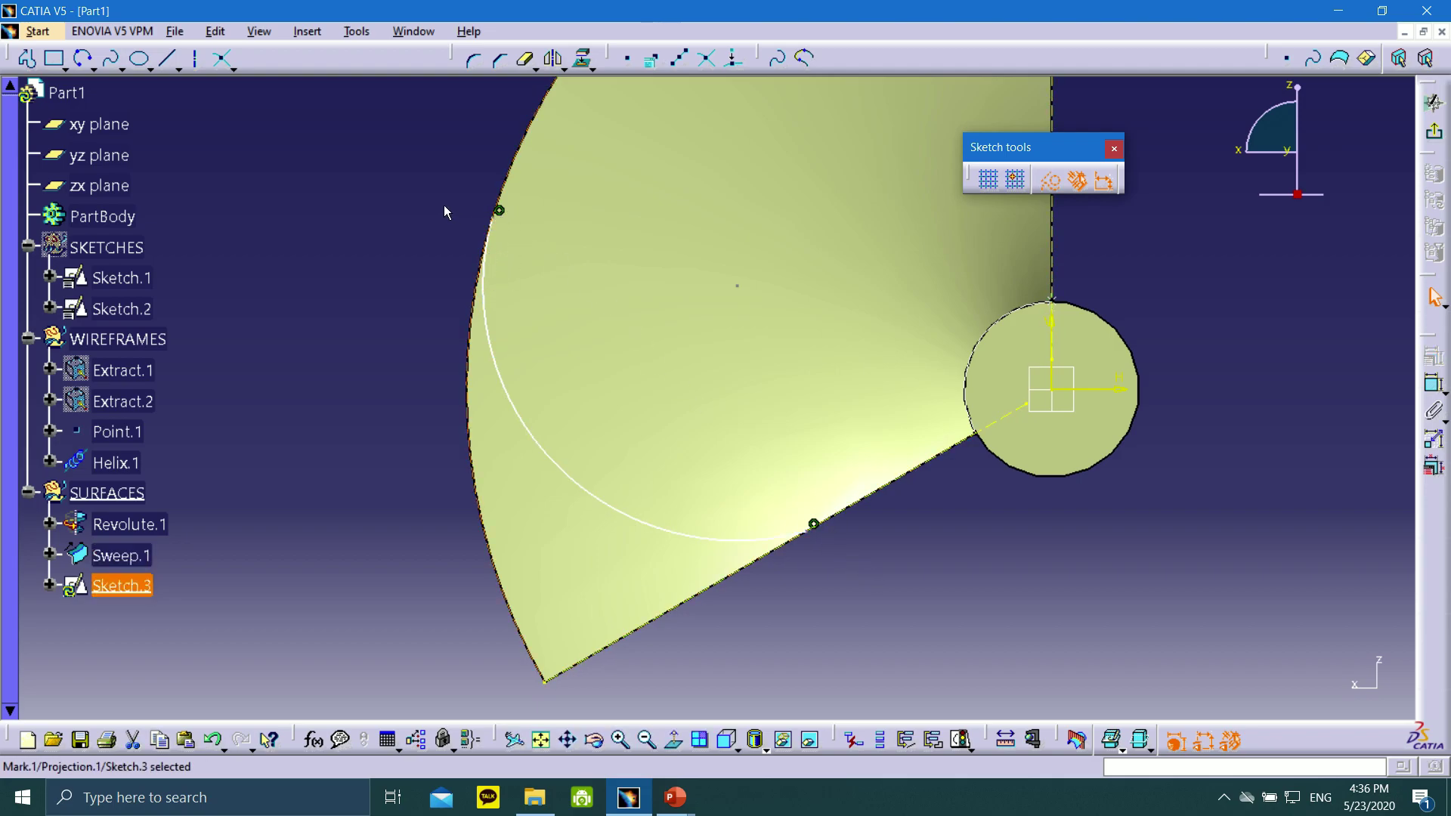
{"action": "left_click_drag", "start_coordinate": [499, 220], "coordinate": [492, 272]}
{"action": "mouse_move", "coordinate": [815, 535]}
{"action": "left_mouse_down"}
{"action": "mouse_move", "coordinate": [625, 624]}
{"action": "mouse_move", "coordinate": [960, 432]}
{"action": "mouse_move", "coordinate": [764, 538]}
{"action": "mouse_move", "coordinate": [877, 473]}
{"action": "mouse_move", "coordinate": [721, 537]}
{"action": "mouse_move", "coordinate": [818, 521]}
{"action": "left_mouse_up"}
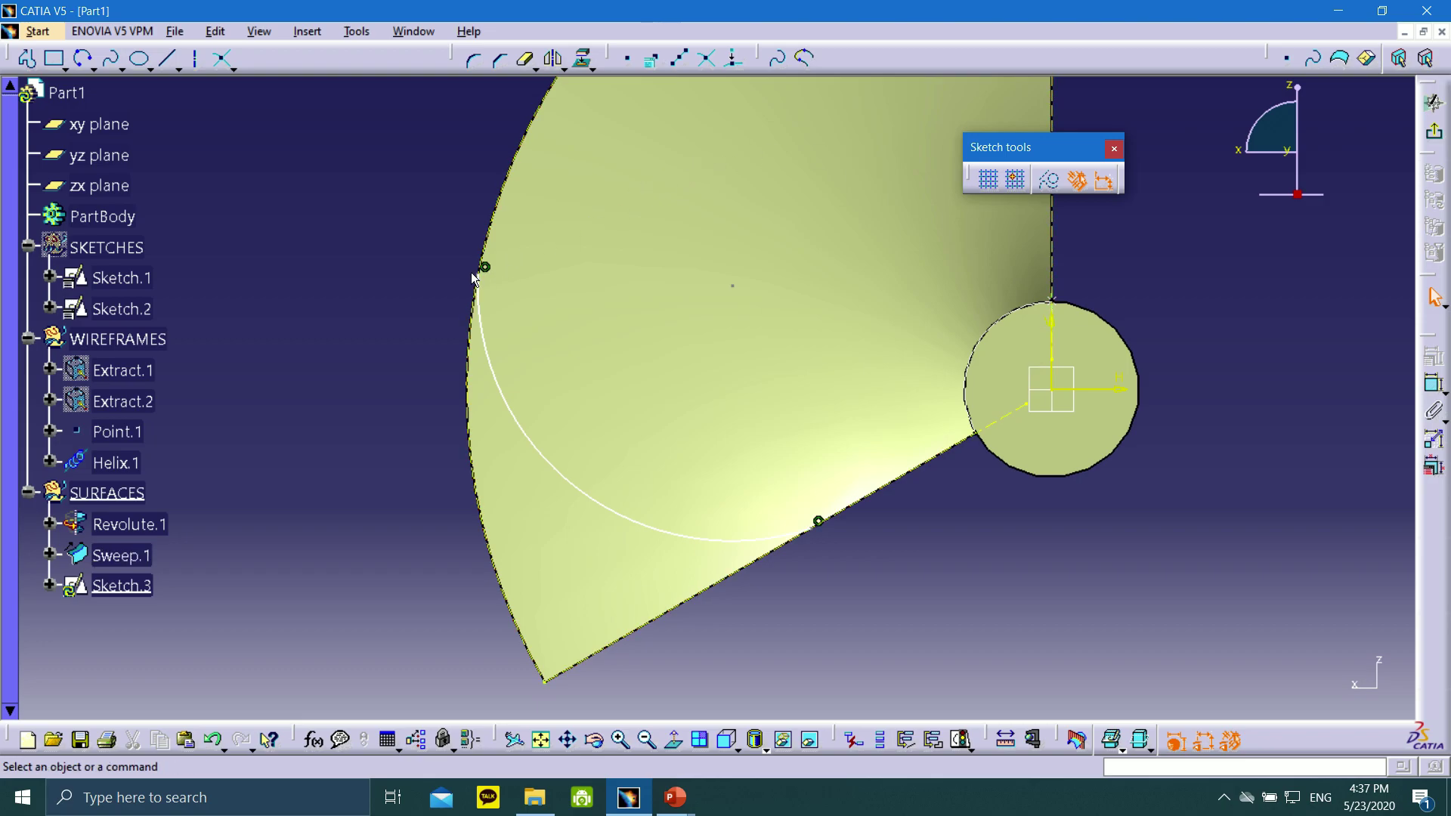
{"action": "double_click", "coordinate": [475, 325]}
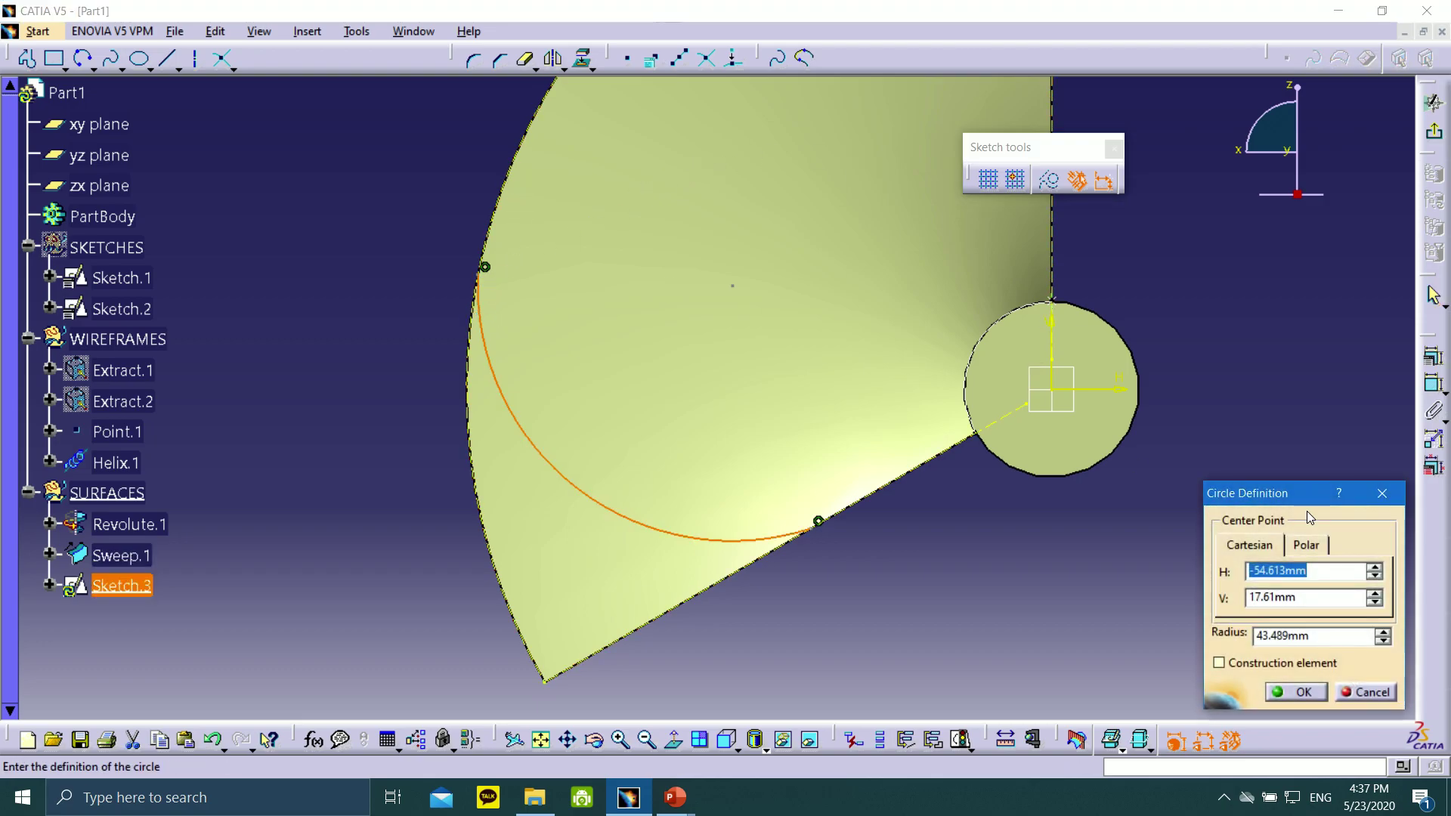
{"action": "left_click", "coordinate": [1383, 692]}
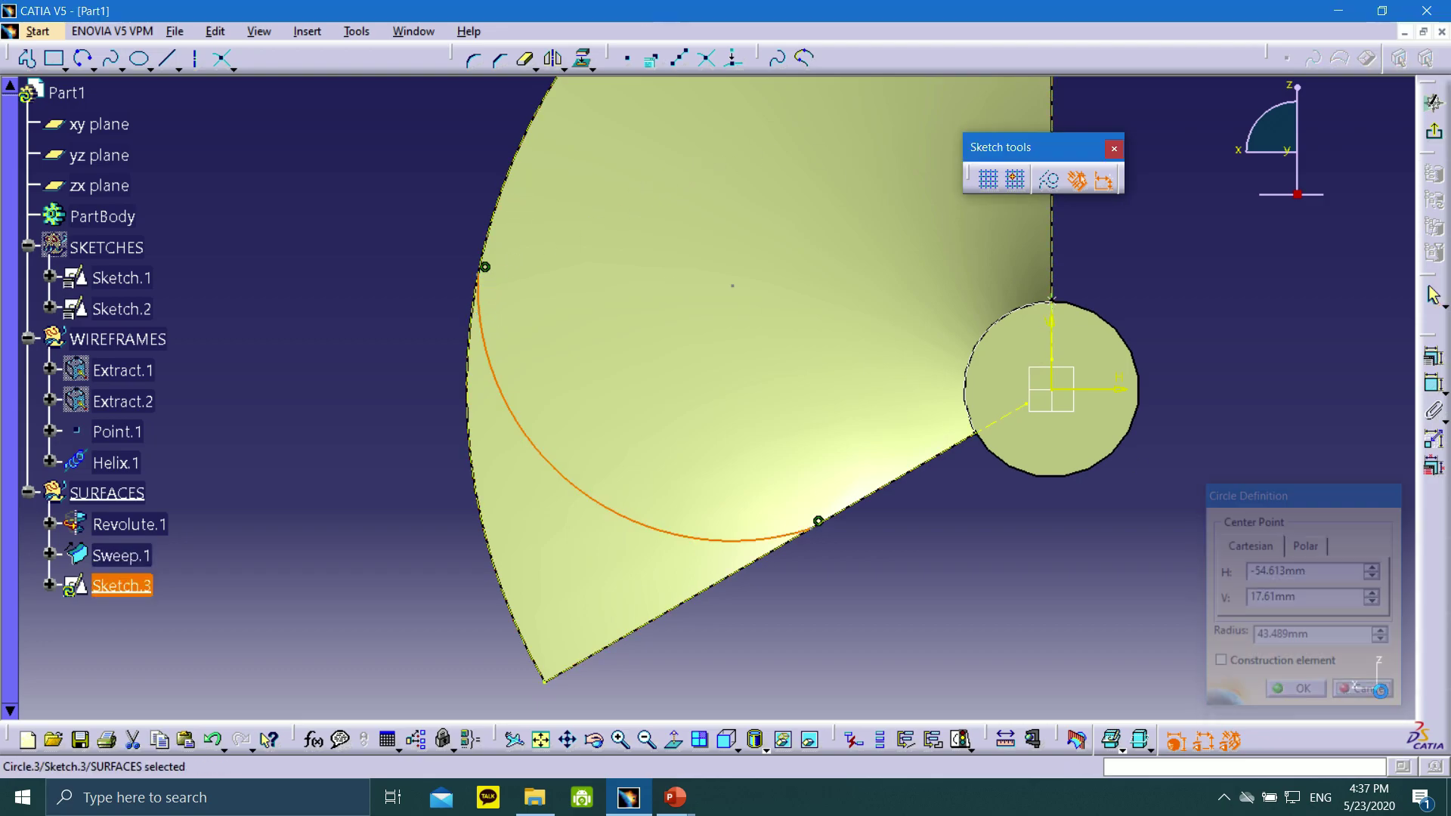
{"action": "double_click", "coordinate": [510, 189]}
{"action": "left_click", "coordinate": [1361, 687]}
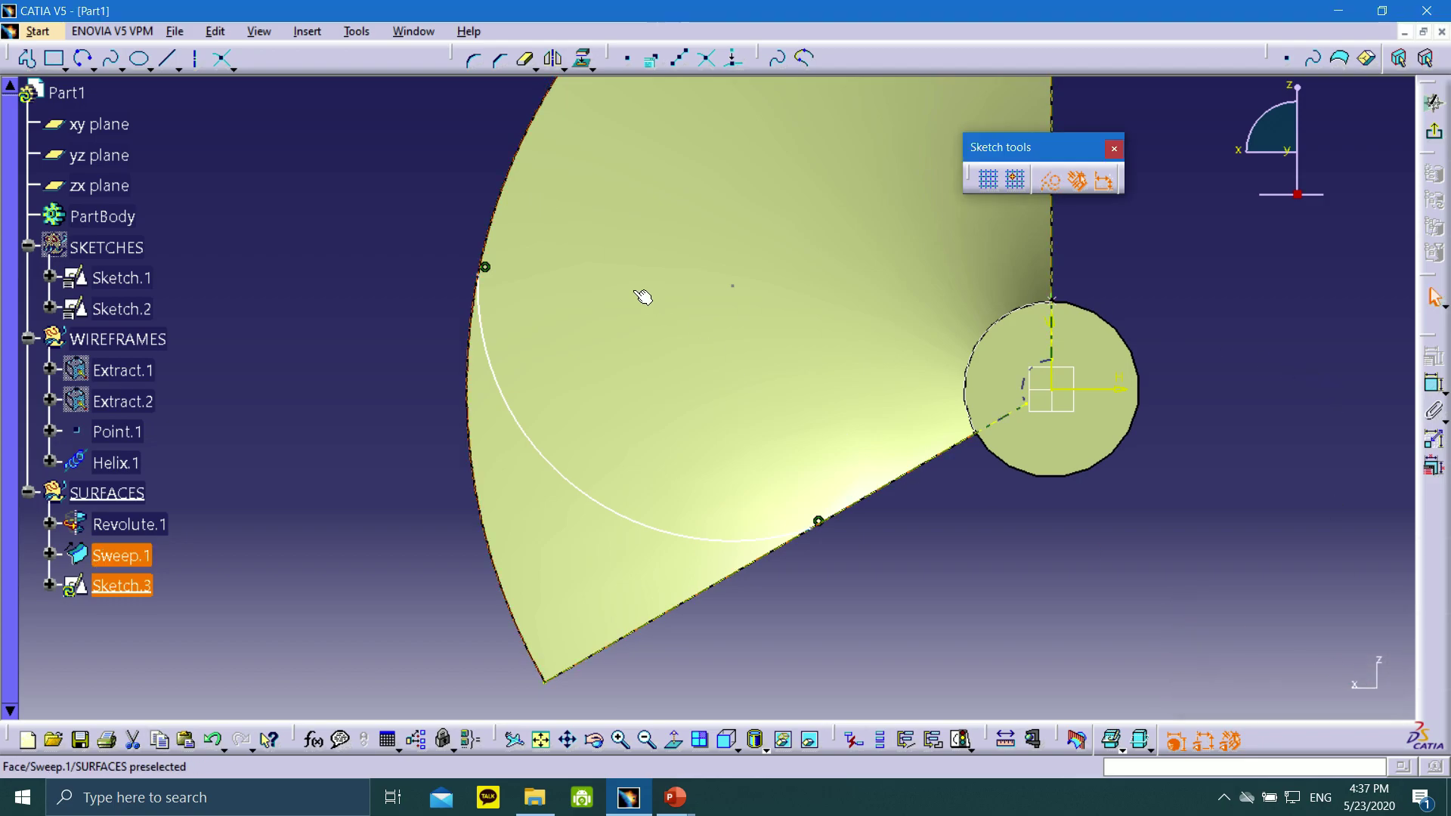
- Make the lower corner arc tangent to the projected curved outer edge of the blade
{"action": "left_click", "coordinate": [501, 335]}
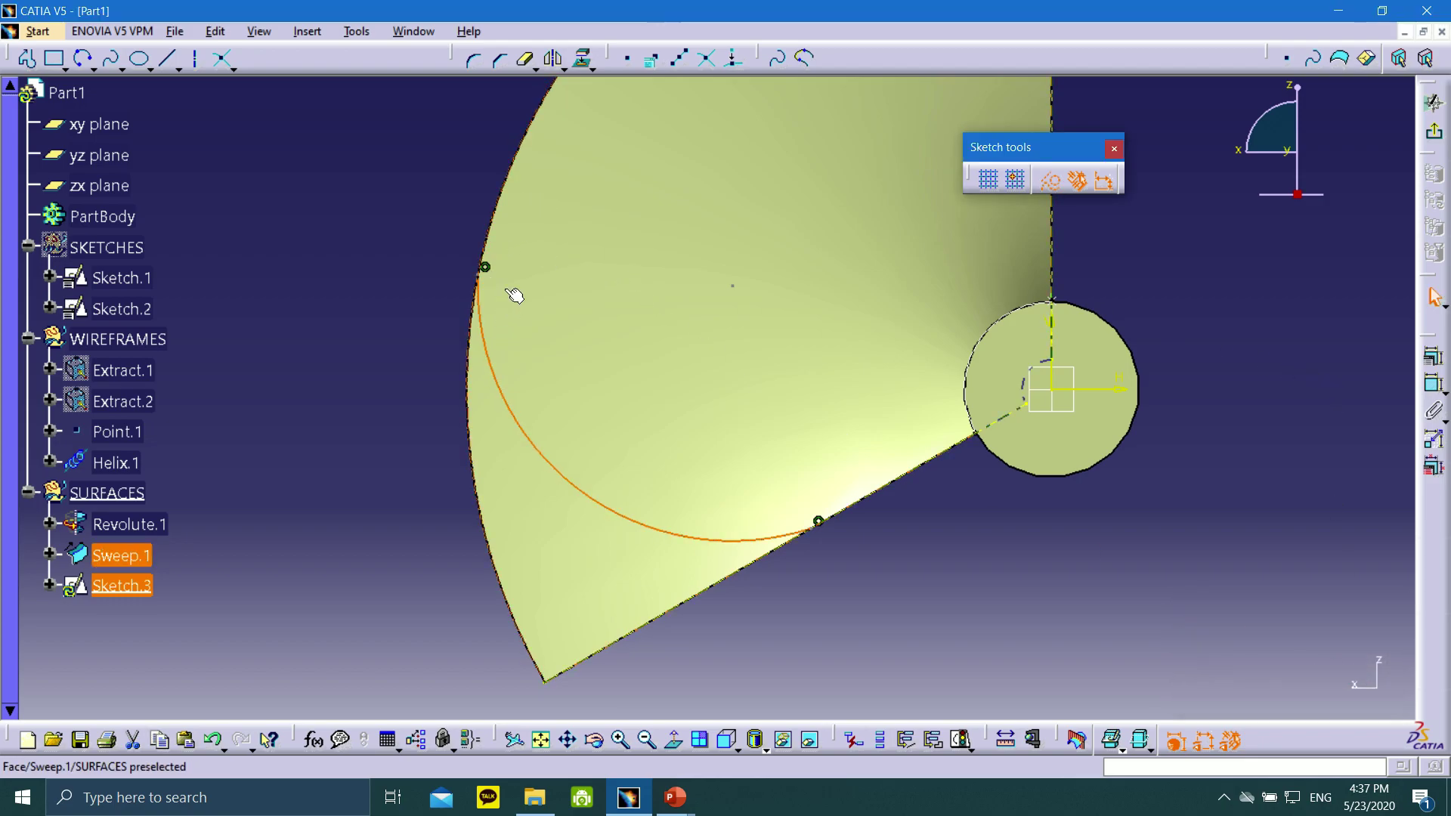
{"action": "left_click", "coordinate": [1433, 356]}
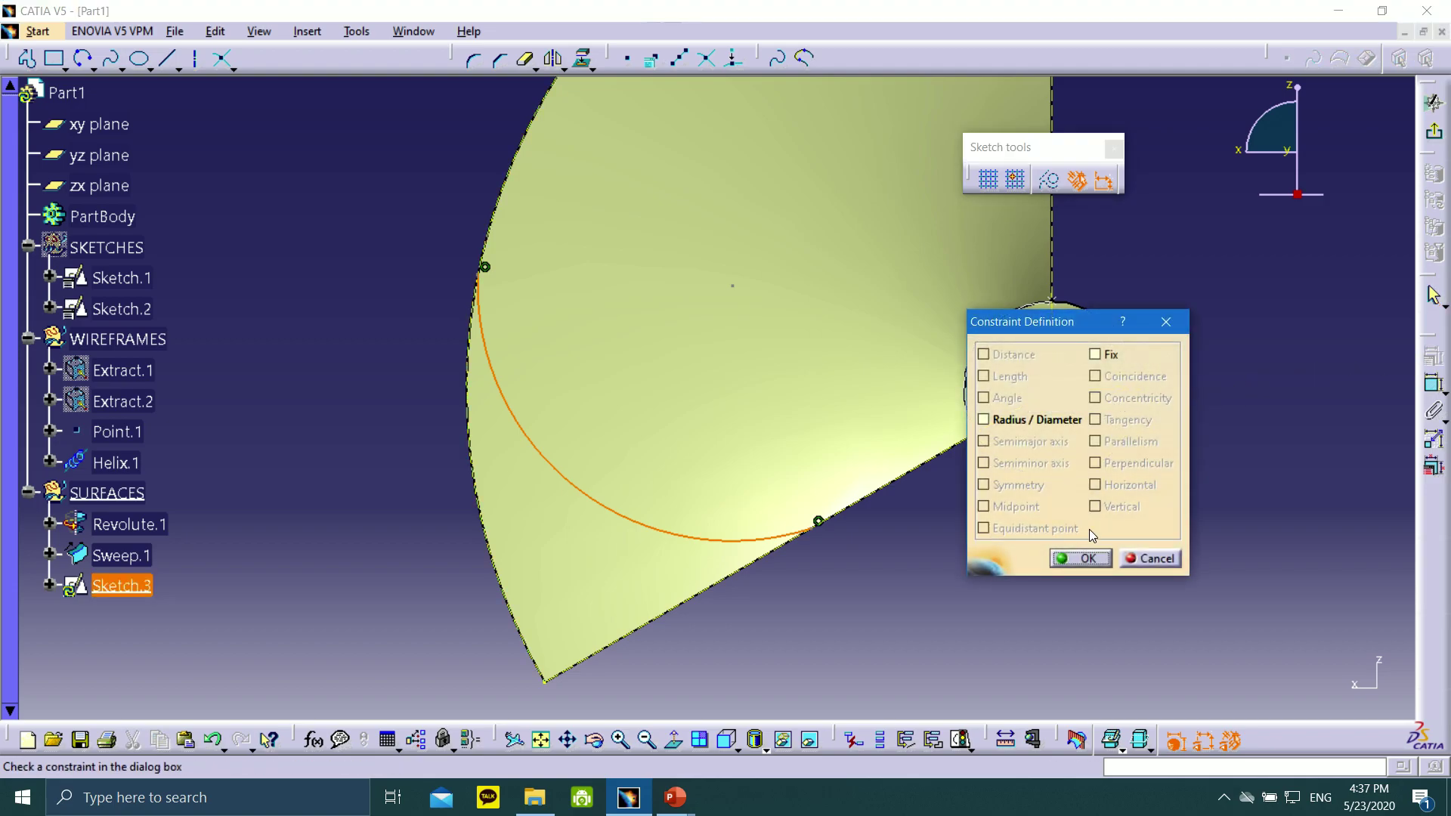
{"action": "left_click", "coordinate": [1138, 560]}
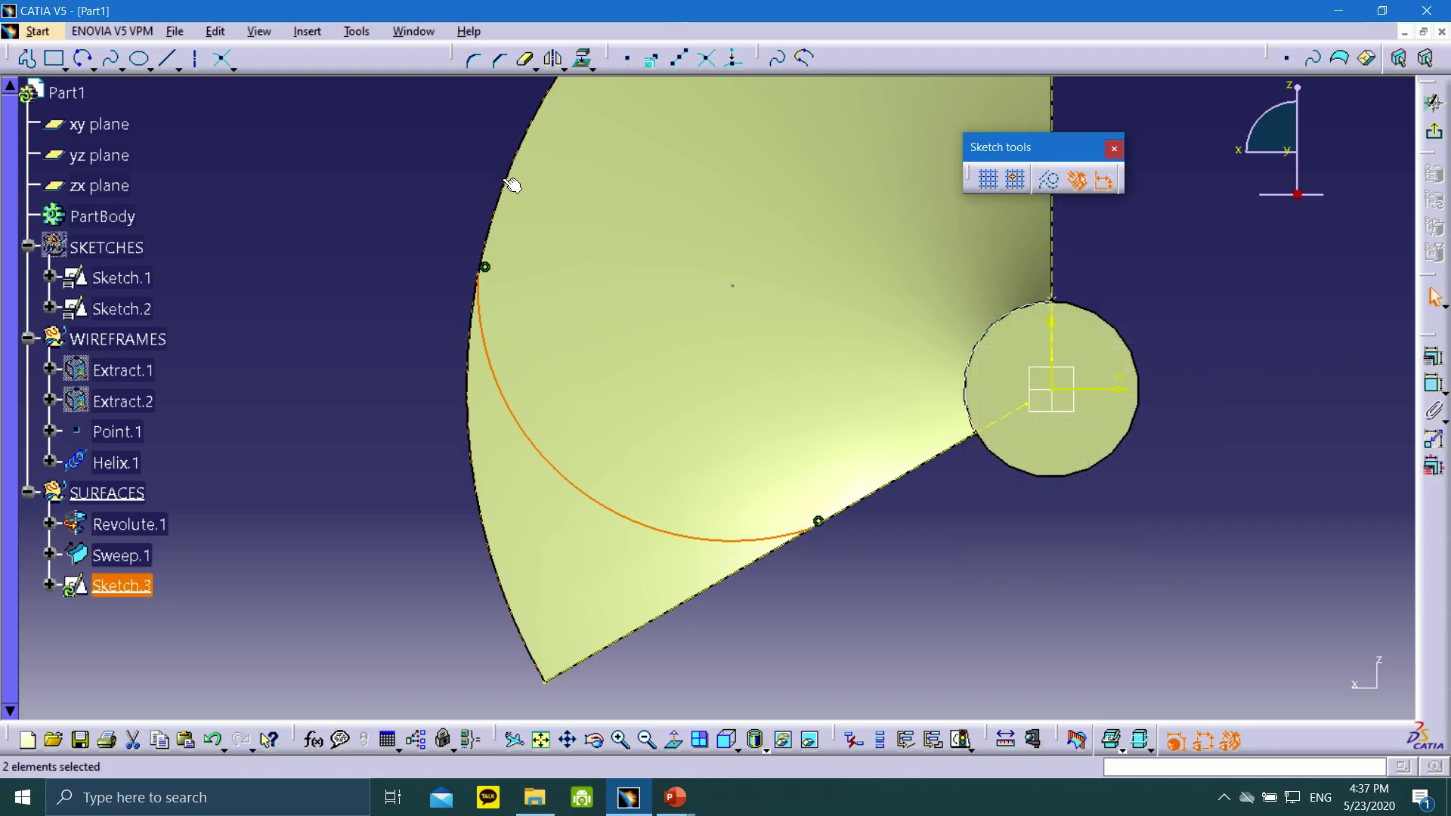
{"action": "left_click", "coordinate": [1434, 357]}
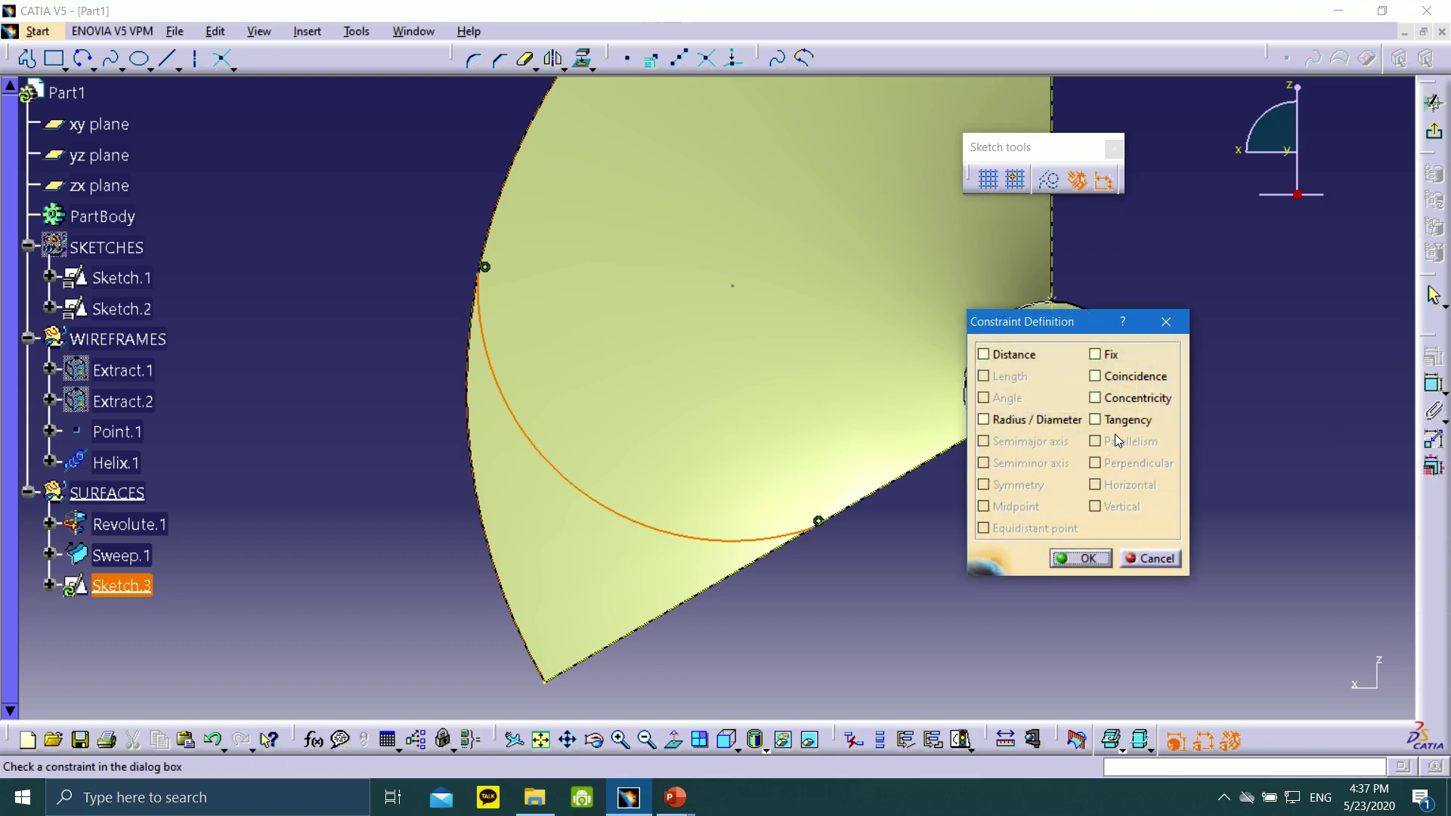
{"action": "left_click", "coordinate": [1093, 418]}
{"action": "left_click", "coordinate": [1086, 559]}
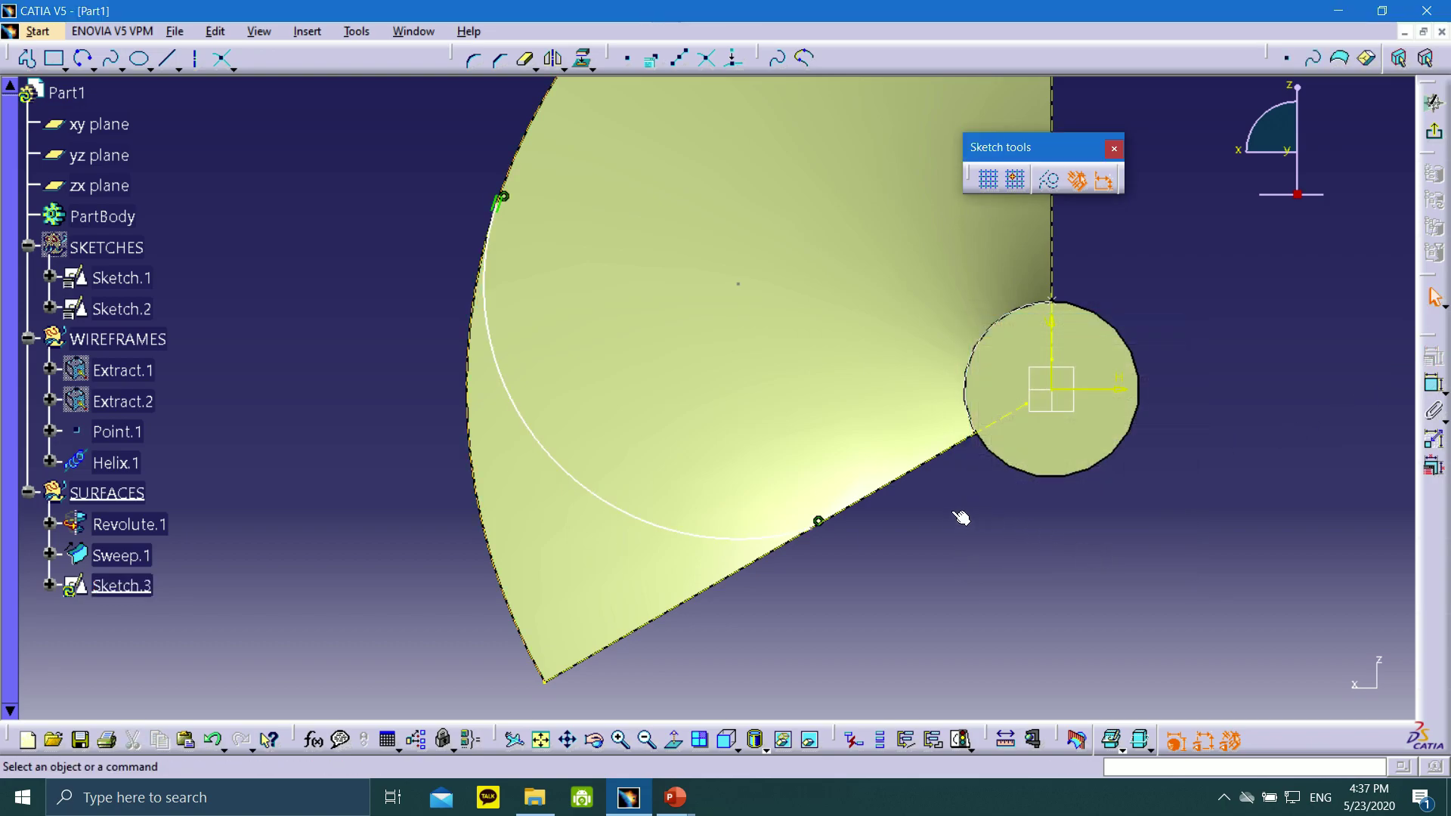
- Make the lower corner arc tangent to the projected slanted edge and pull the arc closer to the blade's lower corner
{"action": "left_click", "coordinate": [792, 535]}
{"action": "left_click", "coordinate": [1434, 357]}
{"action": "left_click", "coordinate": [1094, 419]}
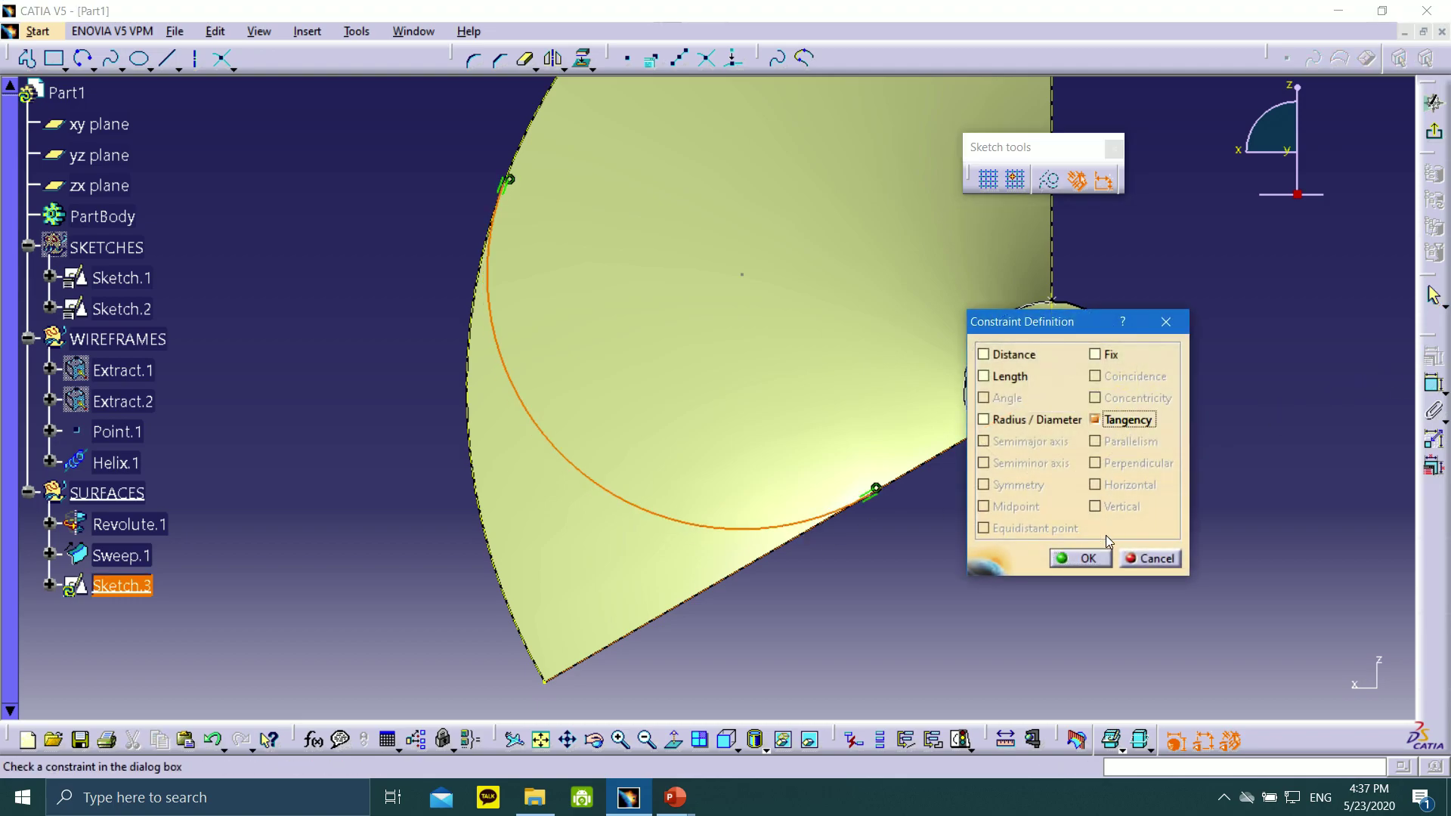
{"action": "left_click", "coordinate": [1086, 559]}
{"action": "left_click_drag", "start_coordinate": [589, 479], "coordinate": [574, 662]}
{"action": "left_click", "coordinate": [1309, 455]}
- Try to dimension the lower corner arc's radius, removing the offset dimensions created instead
{"action": "left_click", "coordinate": [1433, 383]}
{"action": "left_click", "coordinate": [579, 561]}
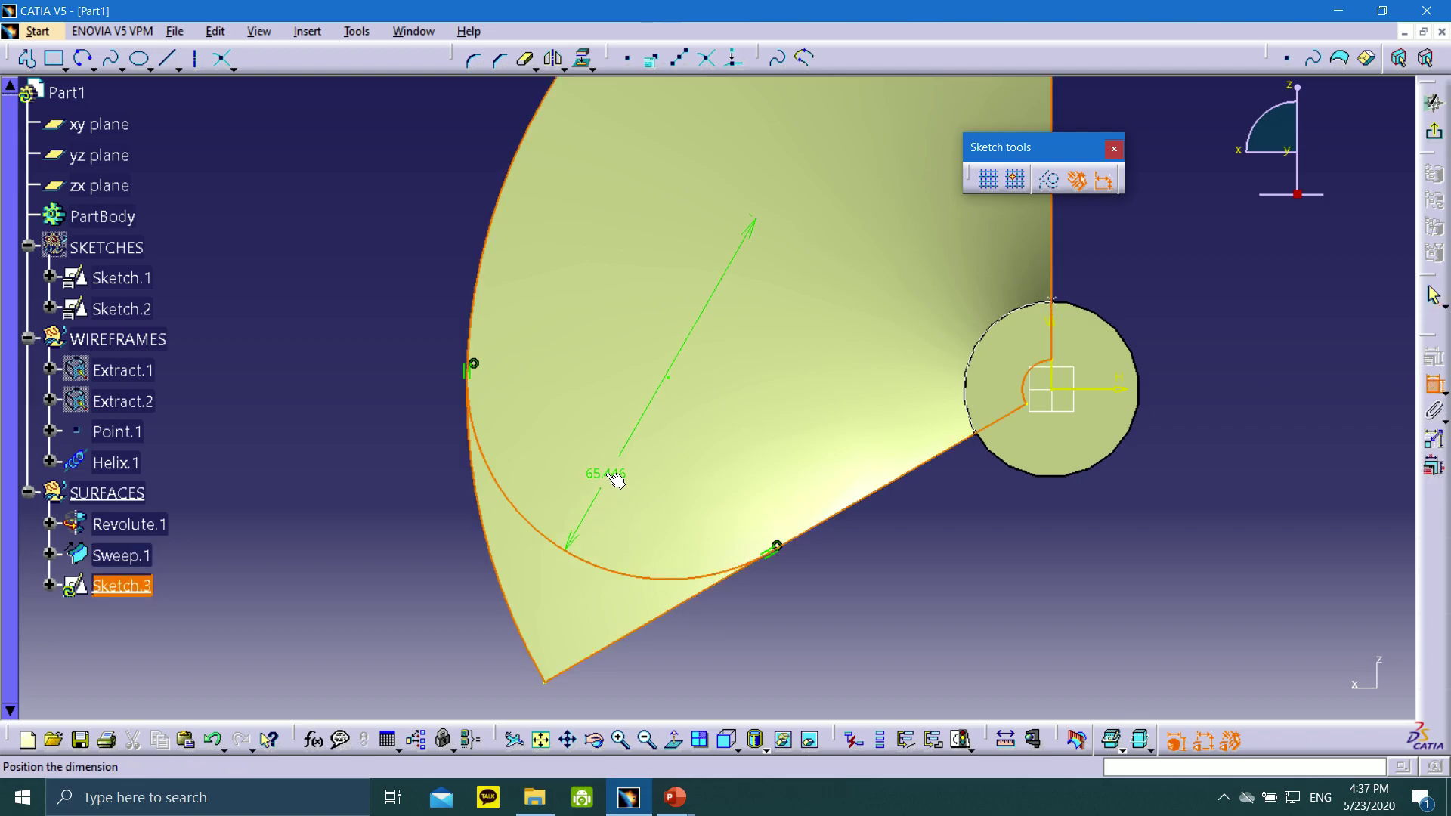
{"action": "left_click", "coordinate": [599, 476]}
{"action": "double_click", "coordinate": [608, 476]}
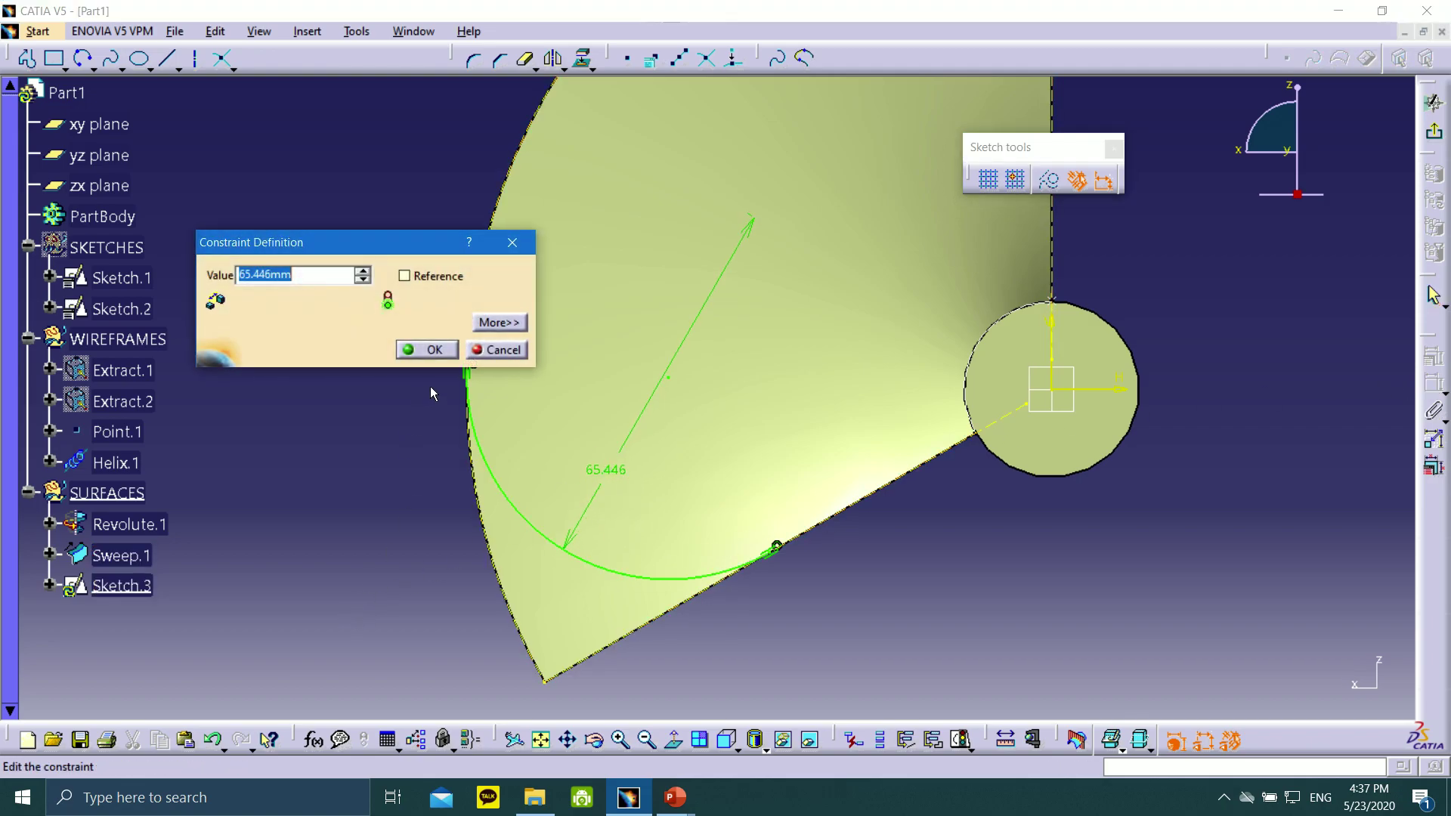
{"action": "left_click", "coordinate": [492, 351]}
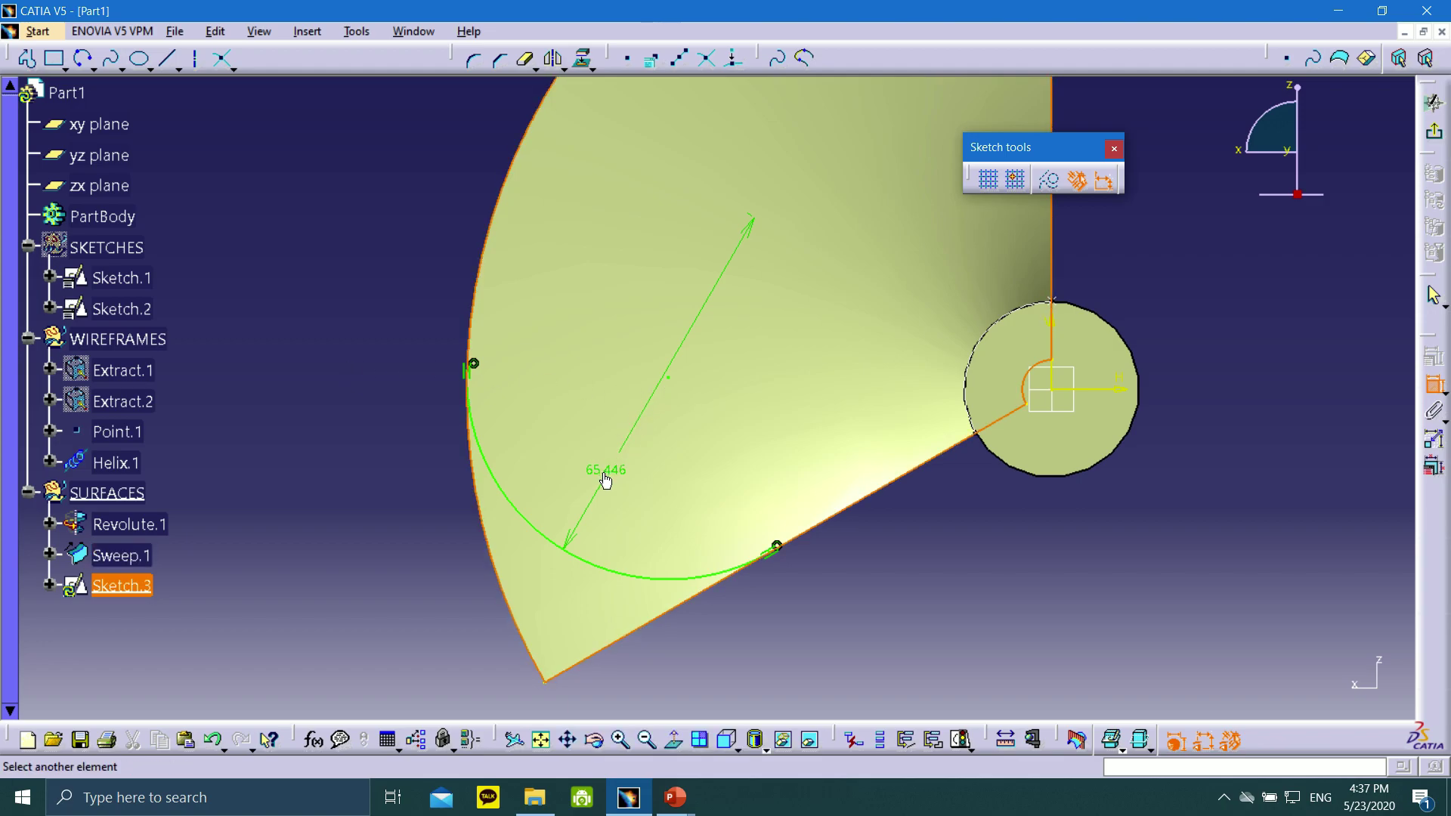
{"action": "double_click", "coordinate": [590, 517]}
{"action": "left_click", "coordinate": [491, 351]}
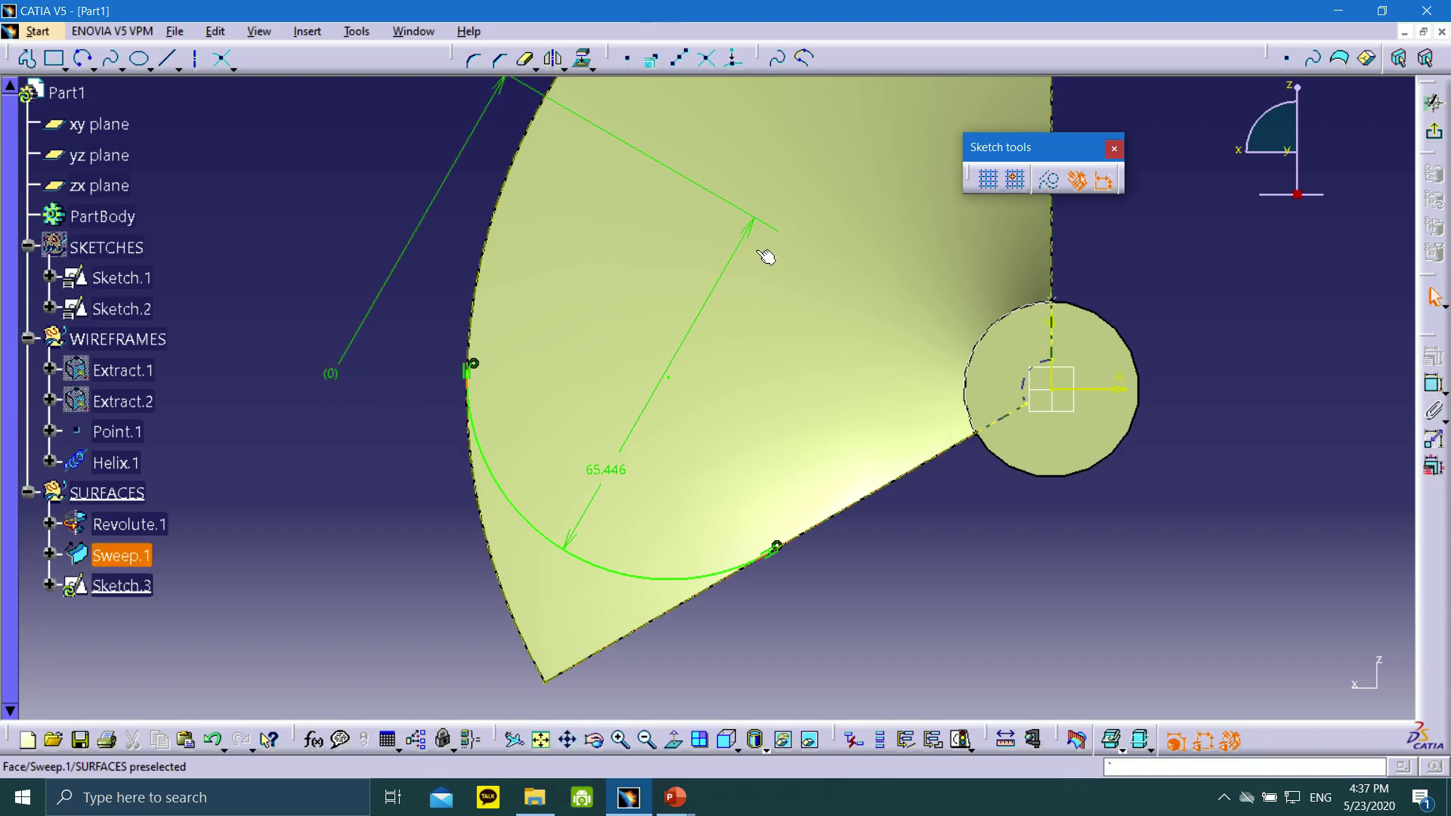
{"action": "double_click", "coordinate": [756, 227]}
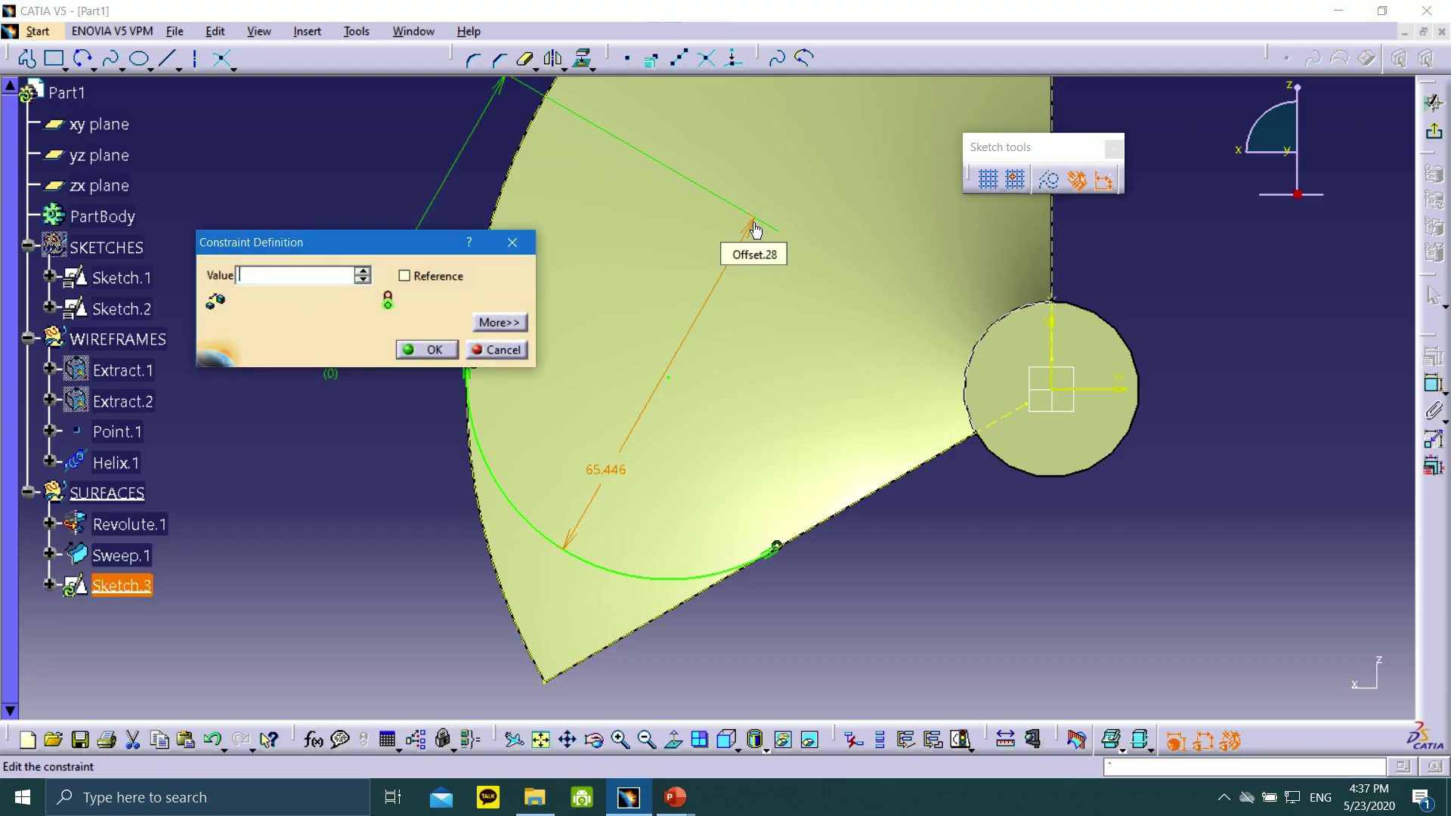
{"action": "key", "text": "Escape"}
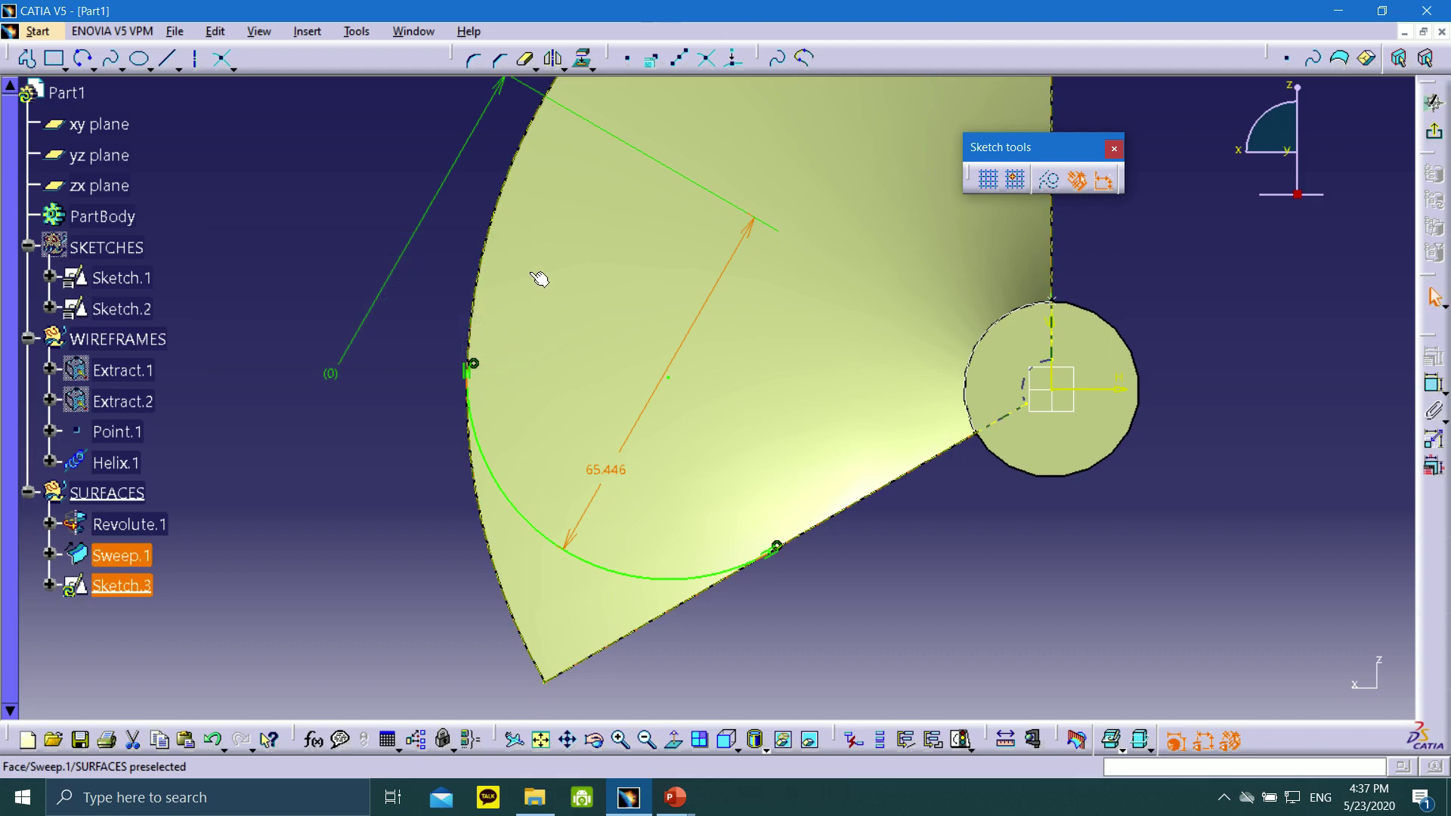
{"action": "double_click", "coordinate": [435, 190]}
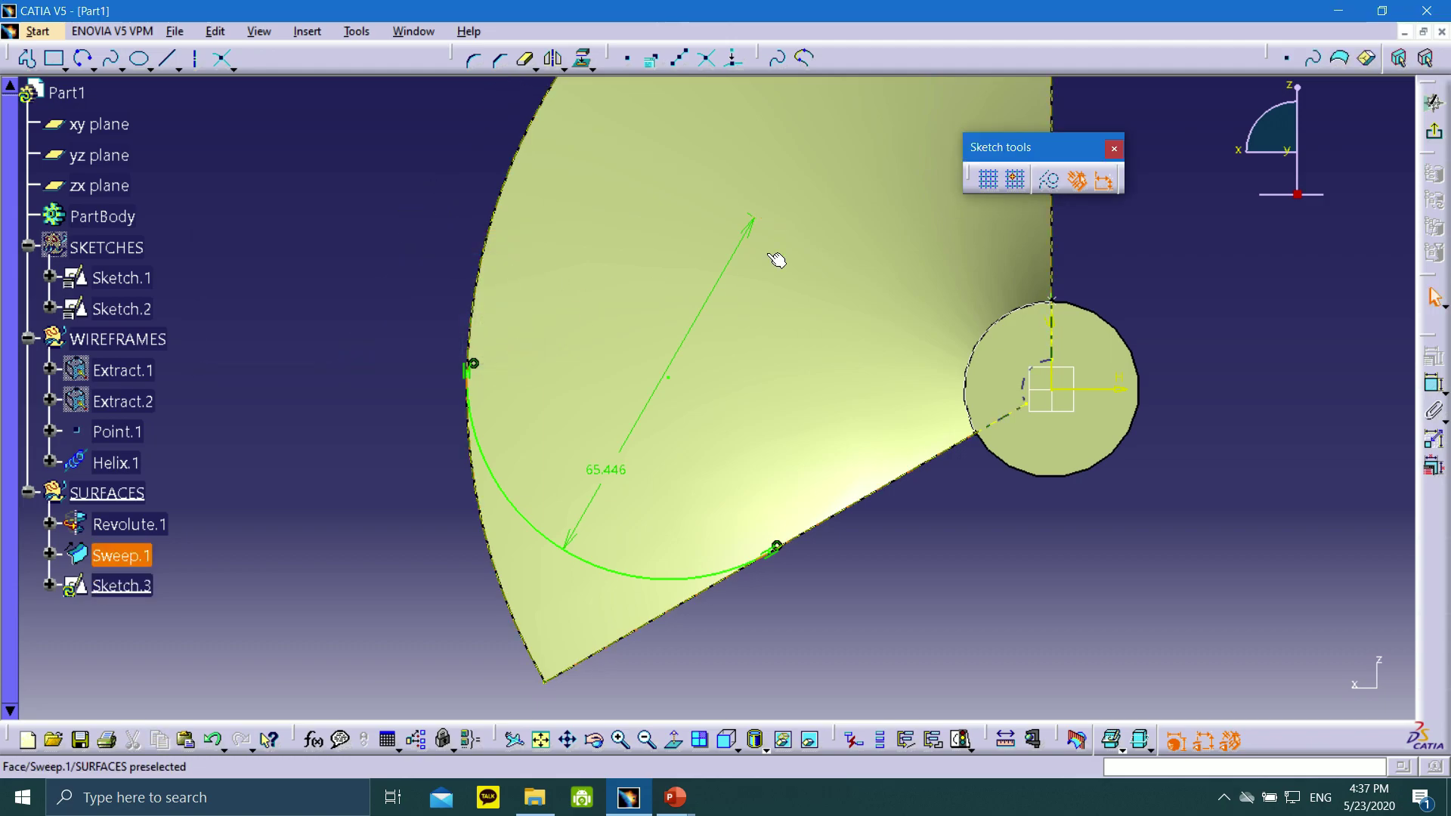
{"action": "key", "text": "Delete"}
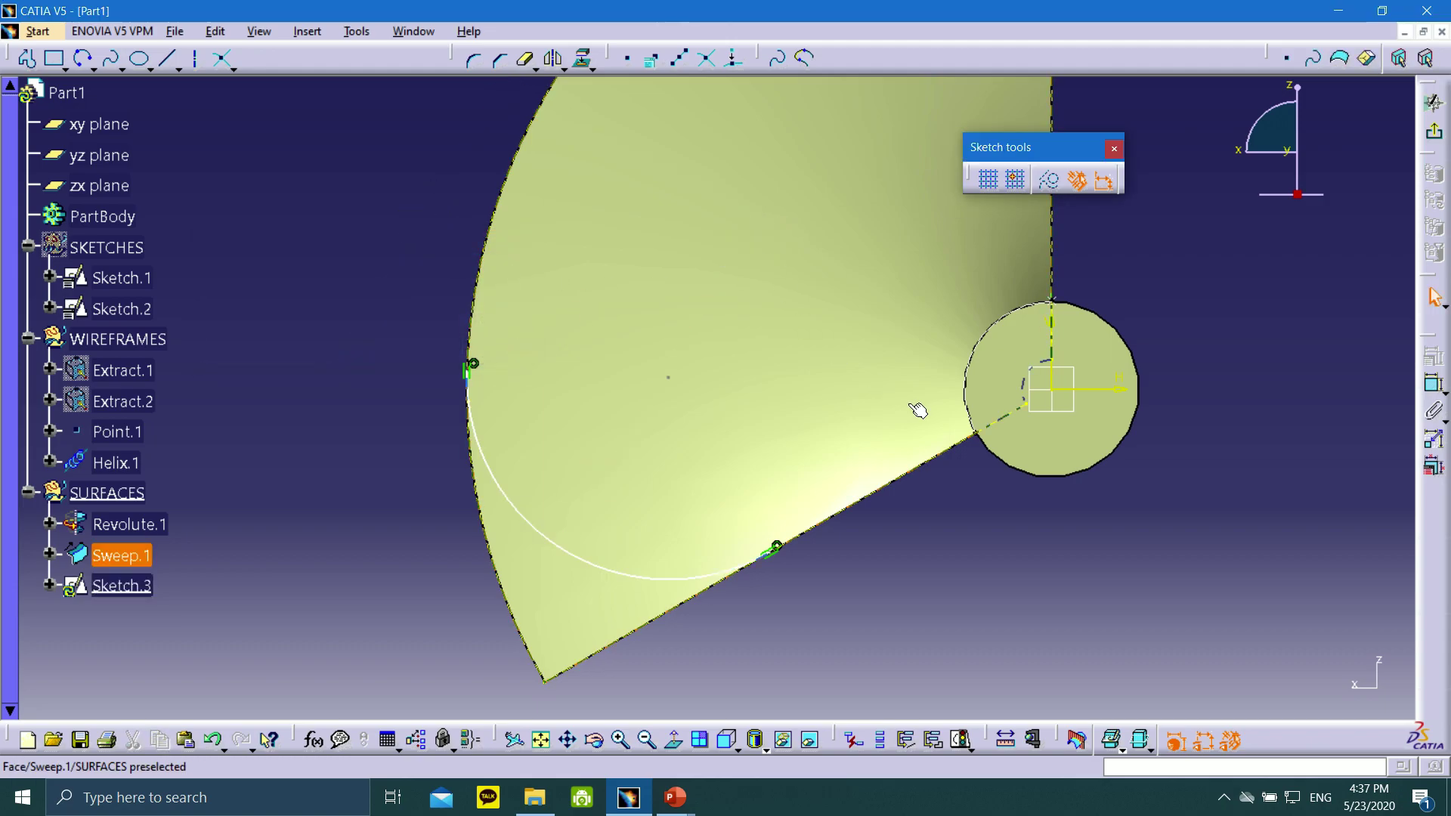
- Dimension the lower corner arc's radius and set it to 40 mm
{"action": "left_click", "coordinate": [567, 554]}
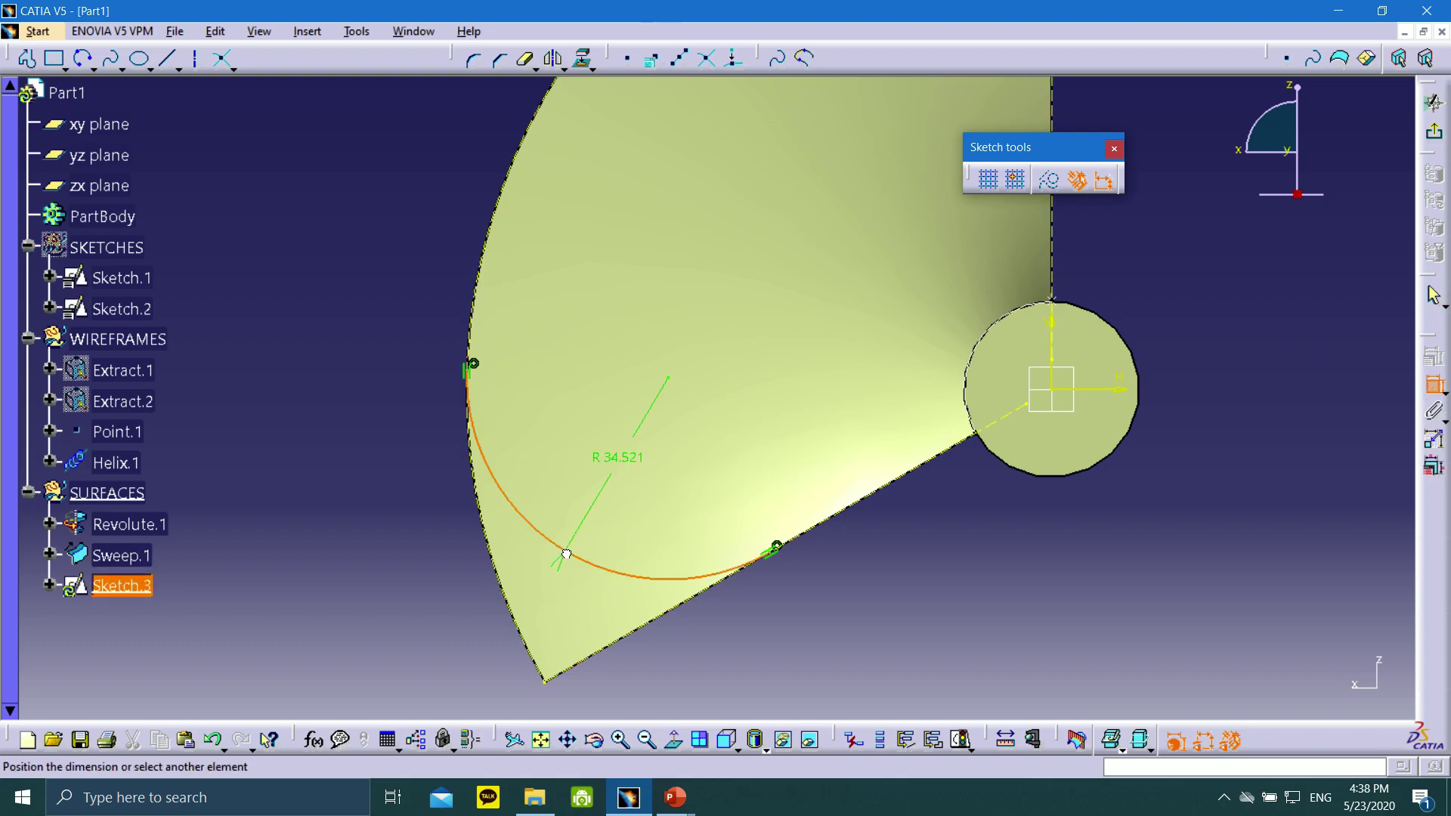
{"action": "left_click", "coordinate": [363, 632]}
{"action": "double_click", "coordinate": [379, 629]}
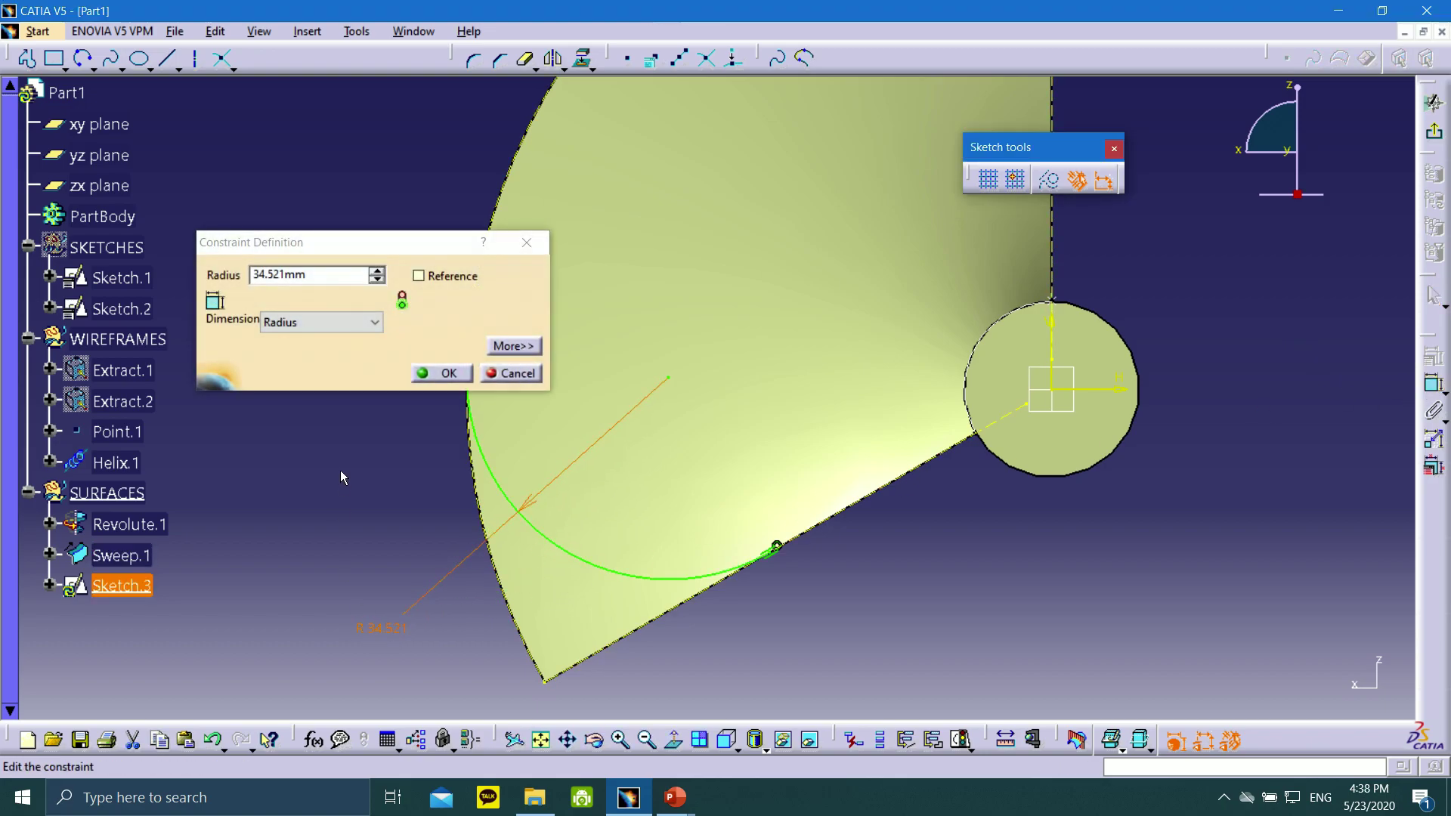
{"action": "type", "text": "40"}
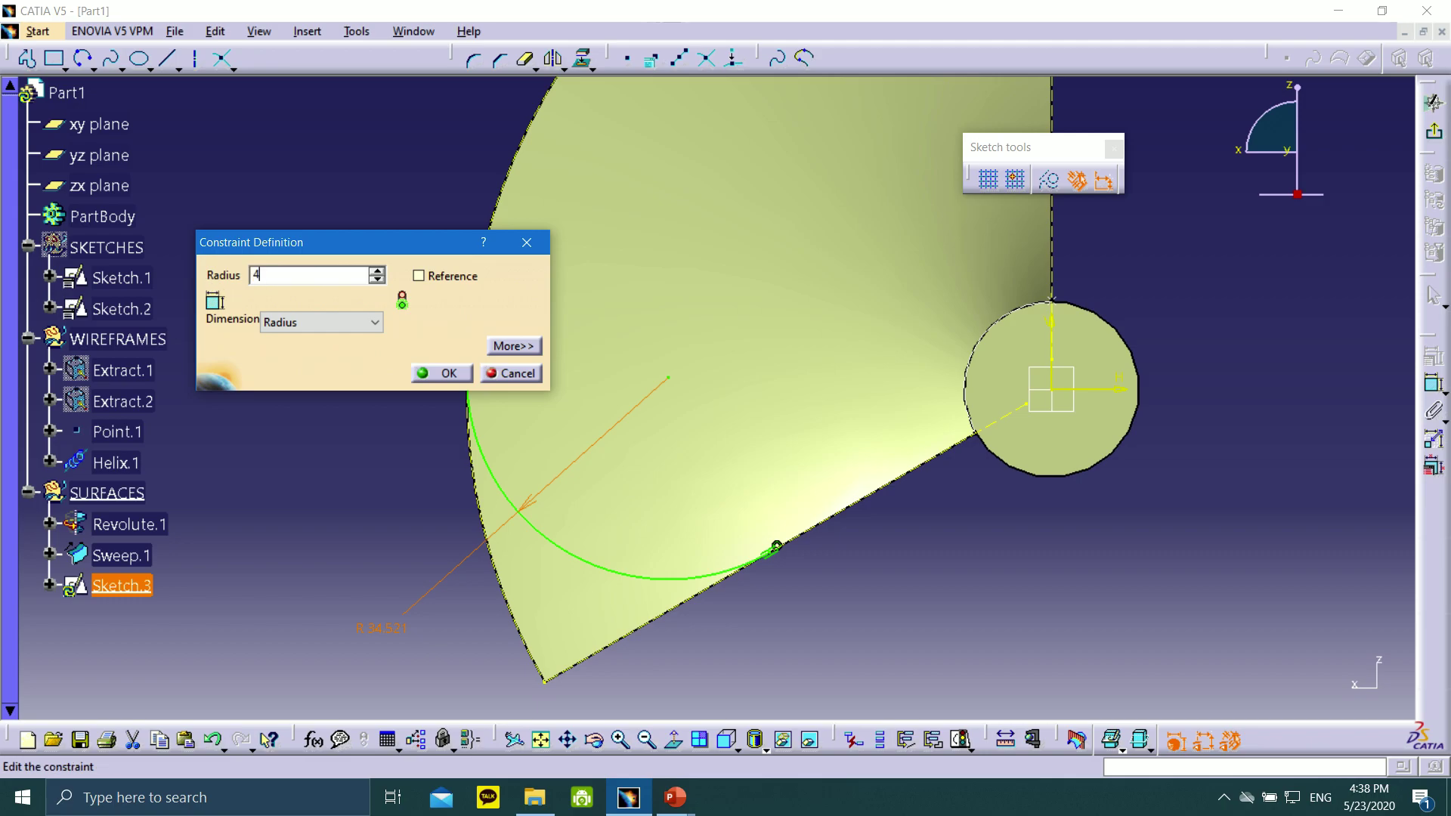
{"action": "left_click", "coordinate": [459, 376]}
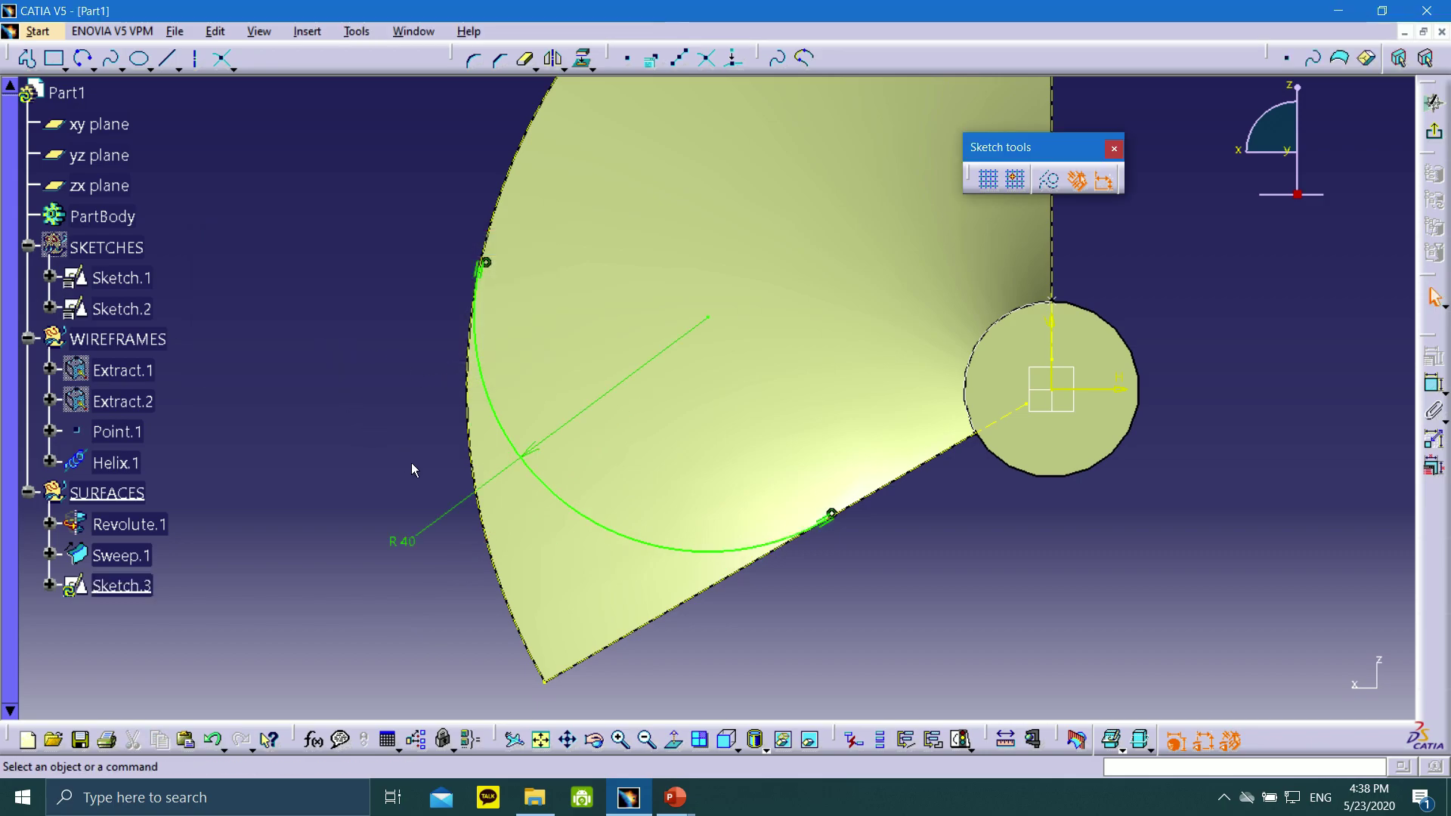
- Dock the floating Sketch tools toolbar with the other toolbars and exit the corner-arc sketch
{"action": "mouse_move", "coordinate": [1040, 304]}
{"action": "middle_mouse_down"}
{"action": "mouse_move", "coordinate": [869, 363]}
{"action": "mouse_move", "coordinate": [839, 310]}
{"action": "mouse_move", "coordinate": [764, 314]}
{"action": "mouse_move", "coordinate": [775, 323]}
{"action": "middle_mouse_up"}
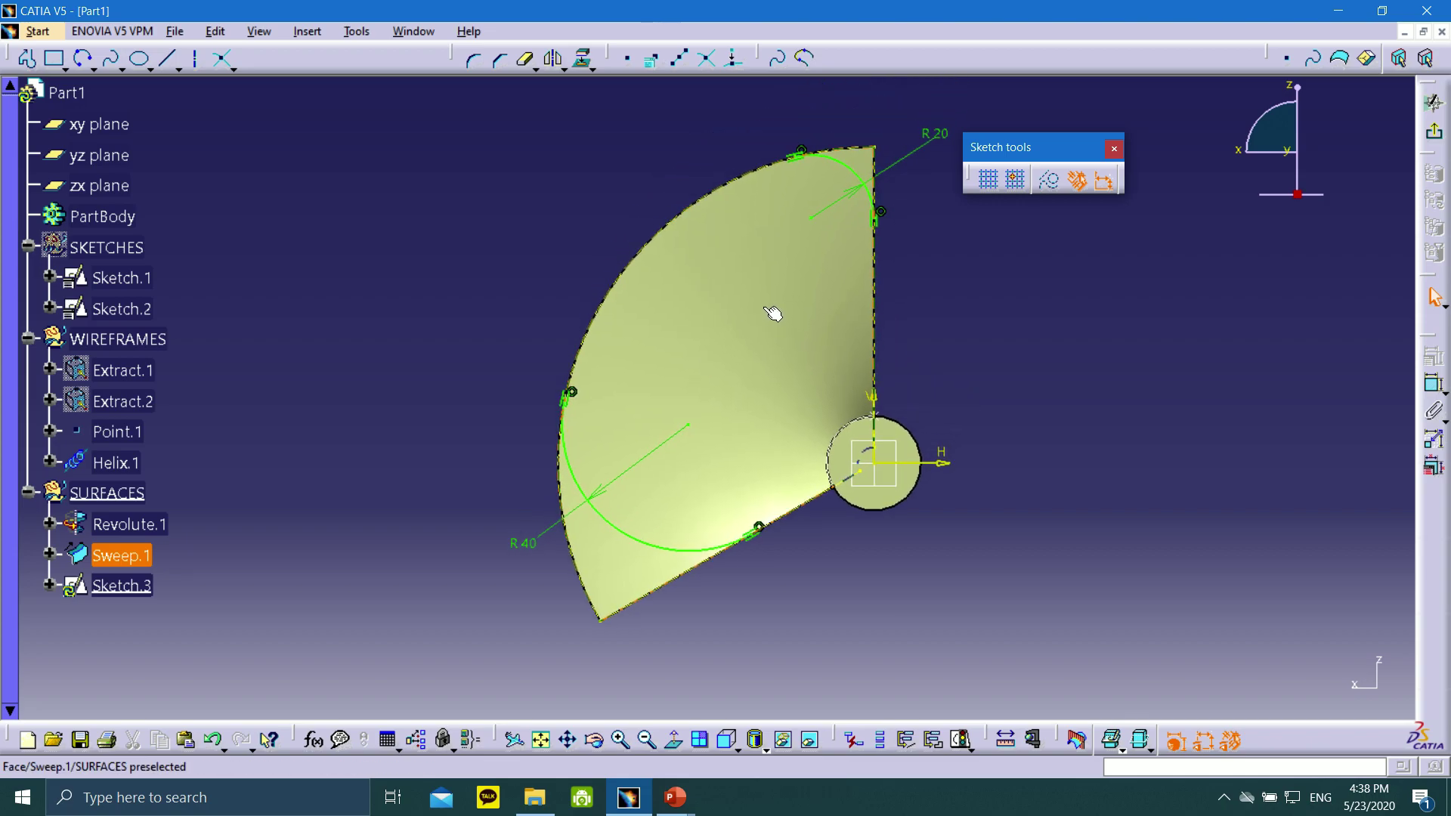
{"action": "middle_click_drag", "start_coordinate": [765, 270], "coordinate": [731, 301]}
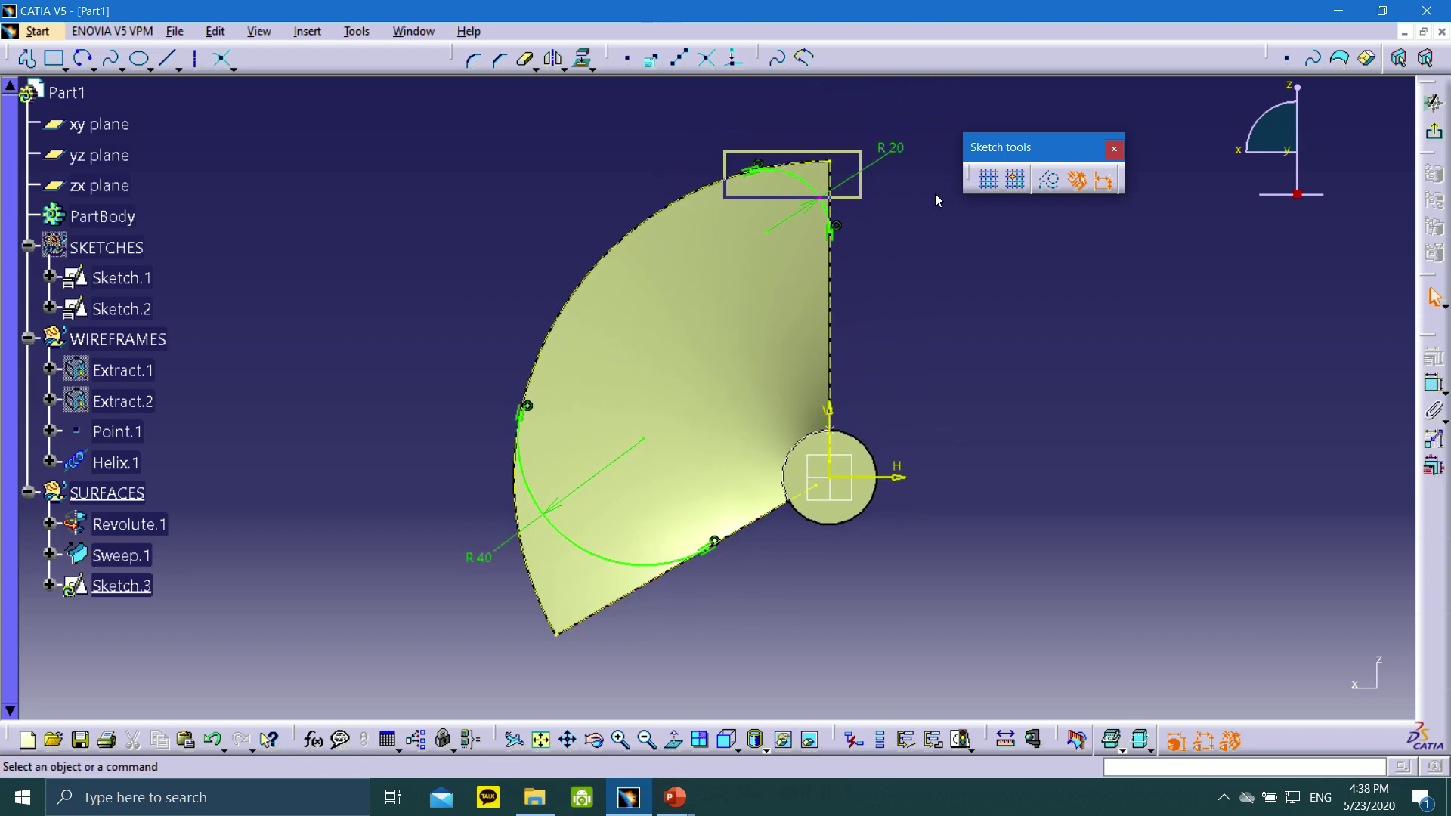
{"action": "left_click_drag", "start_coordinate": [936, 193], "coordinate": [932, 192]}
{"action": "middle_click_drag", "start_coordinate": [786, 346], "coordinate": [839, 355]}
{"action": "middle_click_drag", "start_coordinate": [704, 456], "coordinate": [371, 328]}
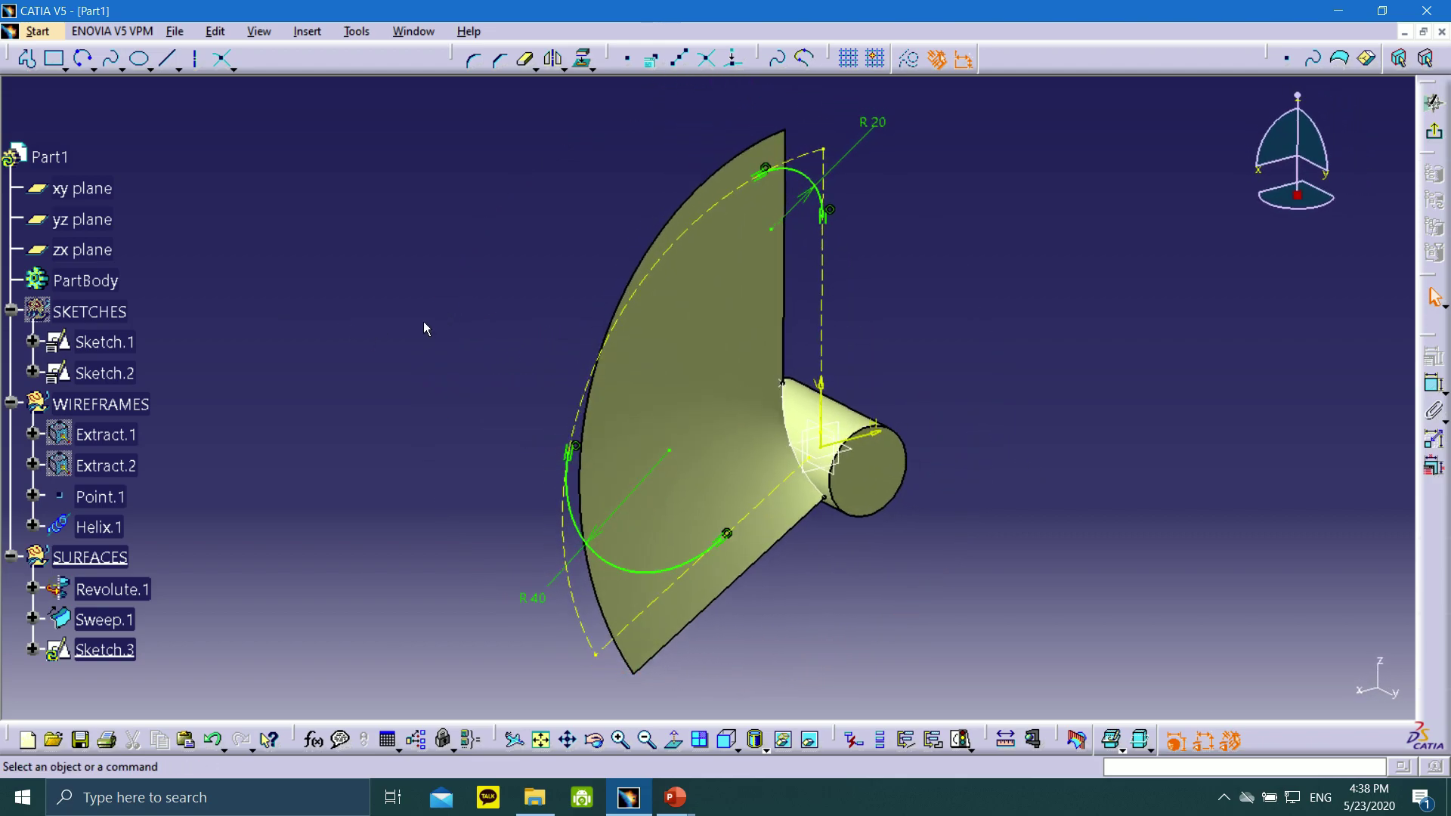
{"action": "middle_click_drag", "start_coordinate": [908, 323], "coordinate": [832, 305]}
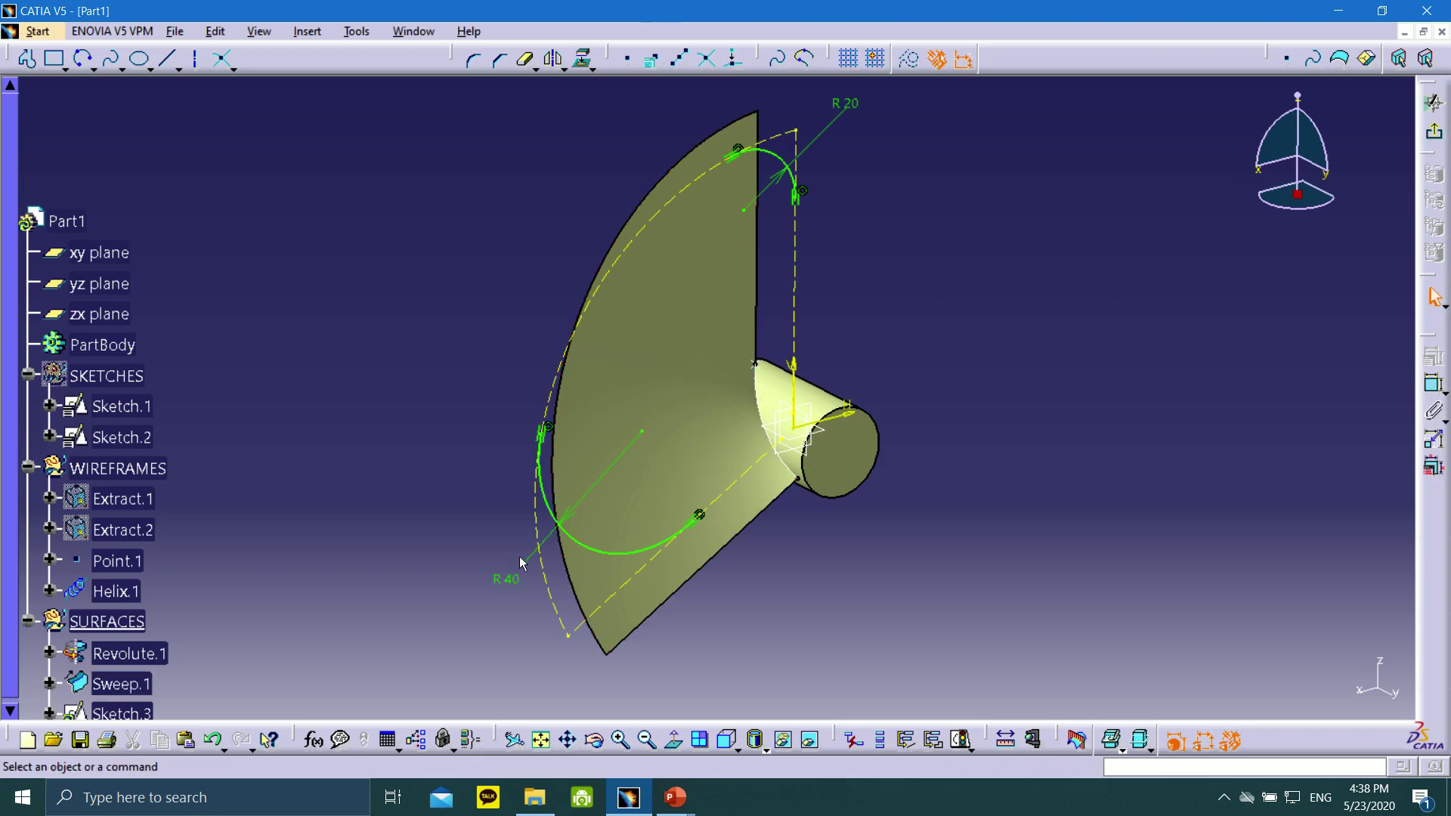
{"action": "scroll", "coordinate": [394, 532], "scroll_direction": "down", "scroll_amount": 3}
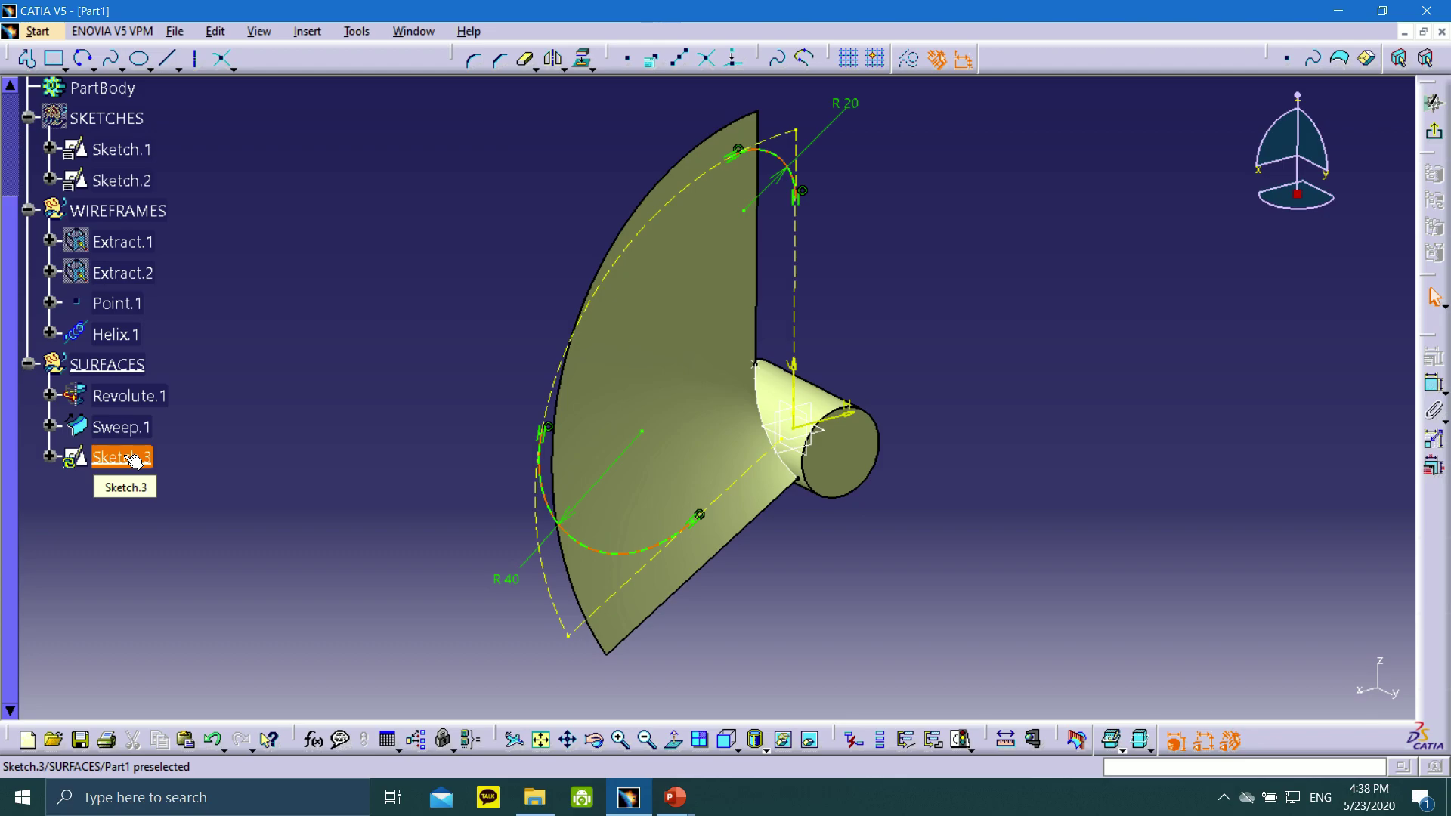
{"action": "mouse_move", "coordinate": [113, 456]}
{"action": "left_mouse_down"}
{"action": "mouse_move", "coordinate": [145, 429]}
{"action": "mouse_move", "coordinate": [144, 452]}
{"action": "left_mouse_up"}
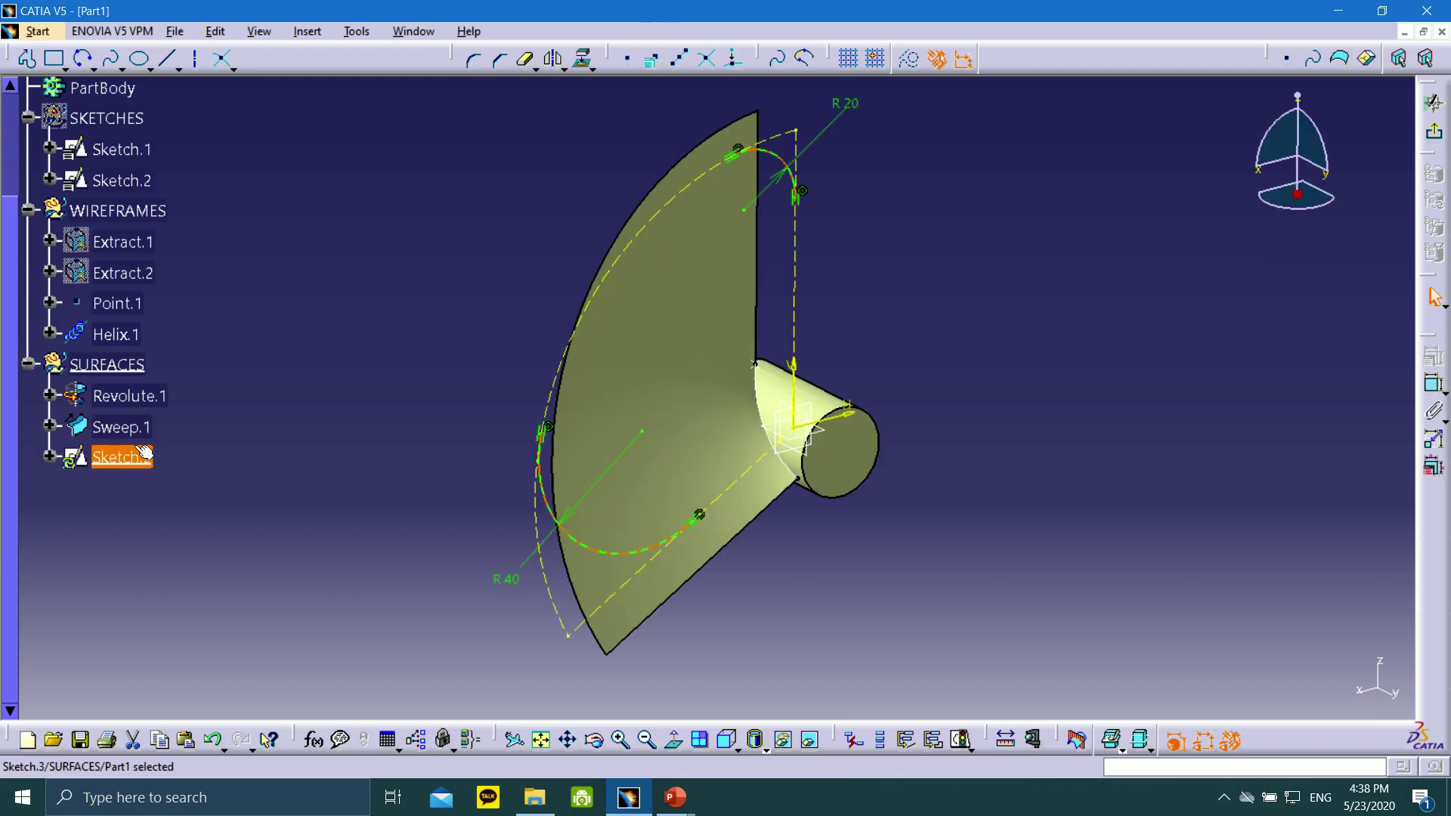
{"action": "left_click", "coordinate": [1434, 134]}
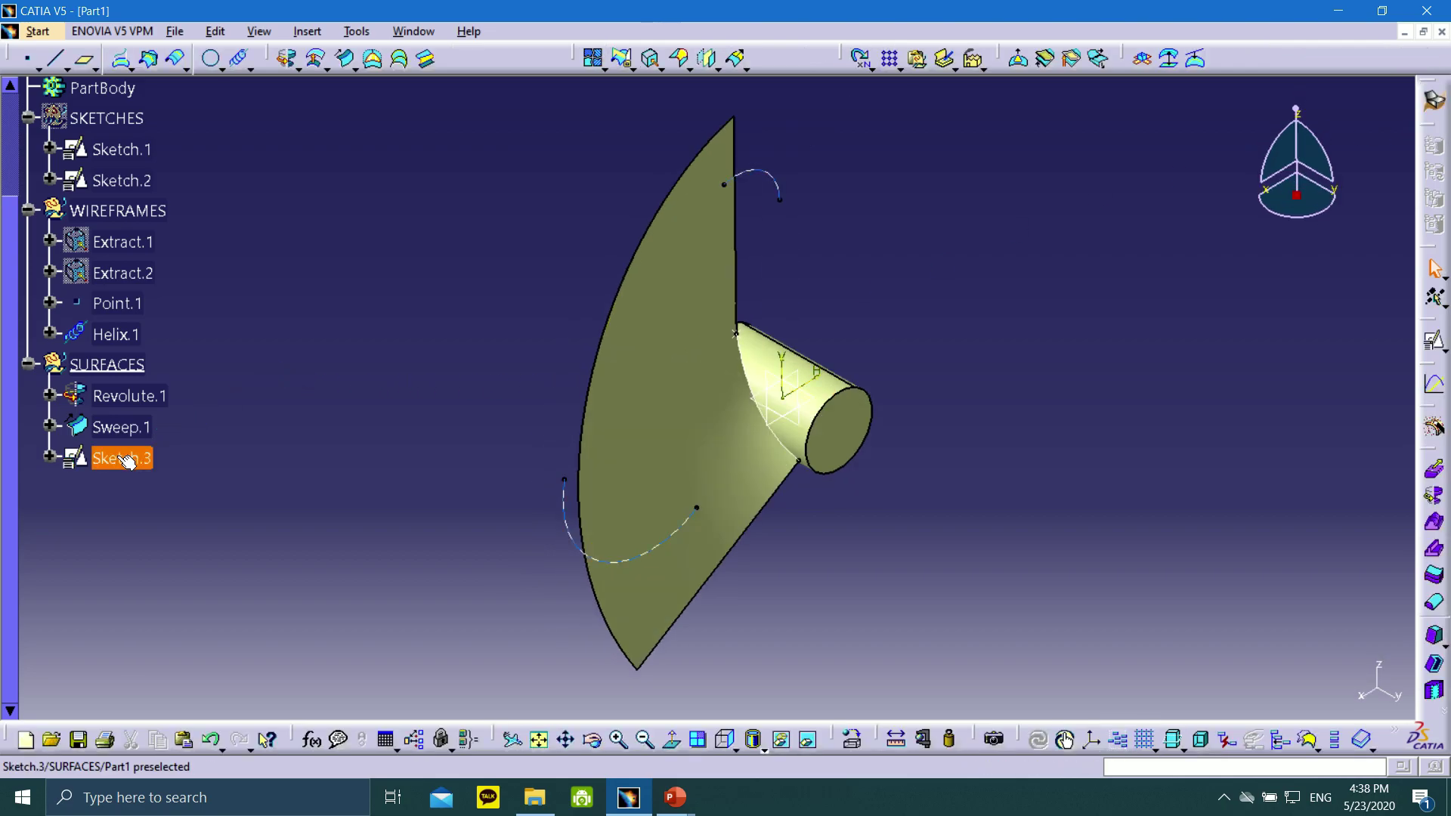
- Try to move Sketch.3 from the SURFACES set into the SKETCHES set
{"action": "left_click_drag", "start_coordinate": [130, 460], "coordinate": [158, 436]}
{"action": "left_click_drag", "start_coordinate": [209, 263], "coordinate": [133, 186]}
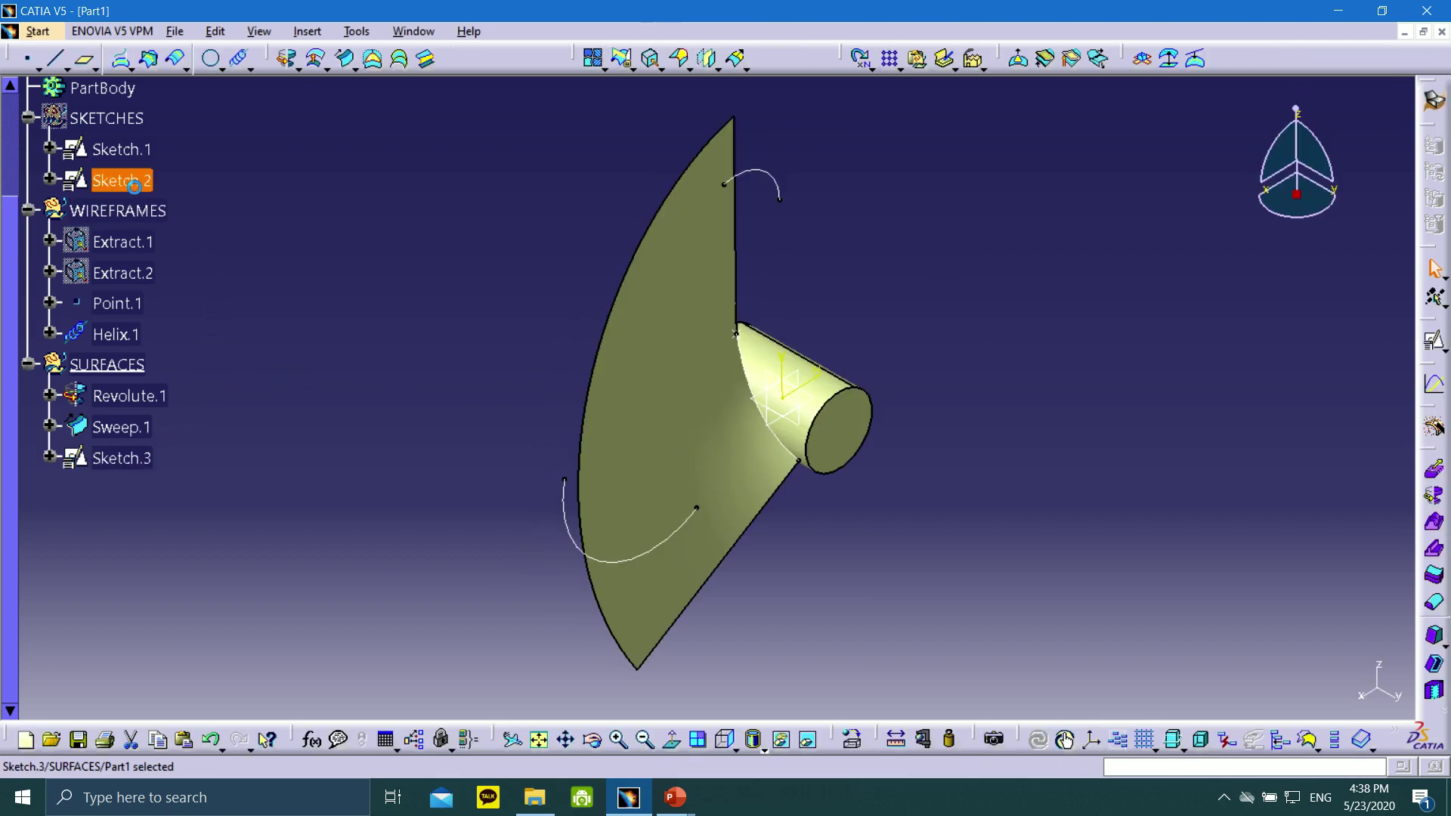
{"action": "left_click_drag", "start_coordinate": [92, 458], "coordinate": [110, 248]}
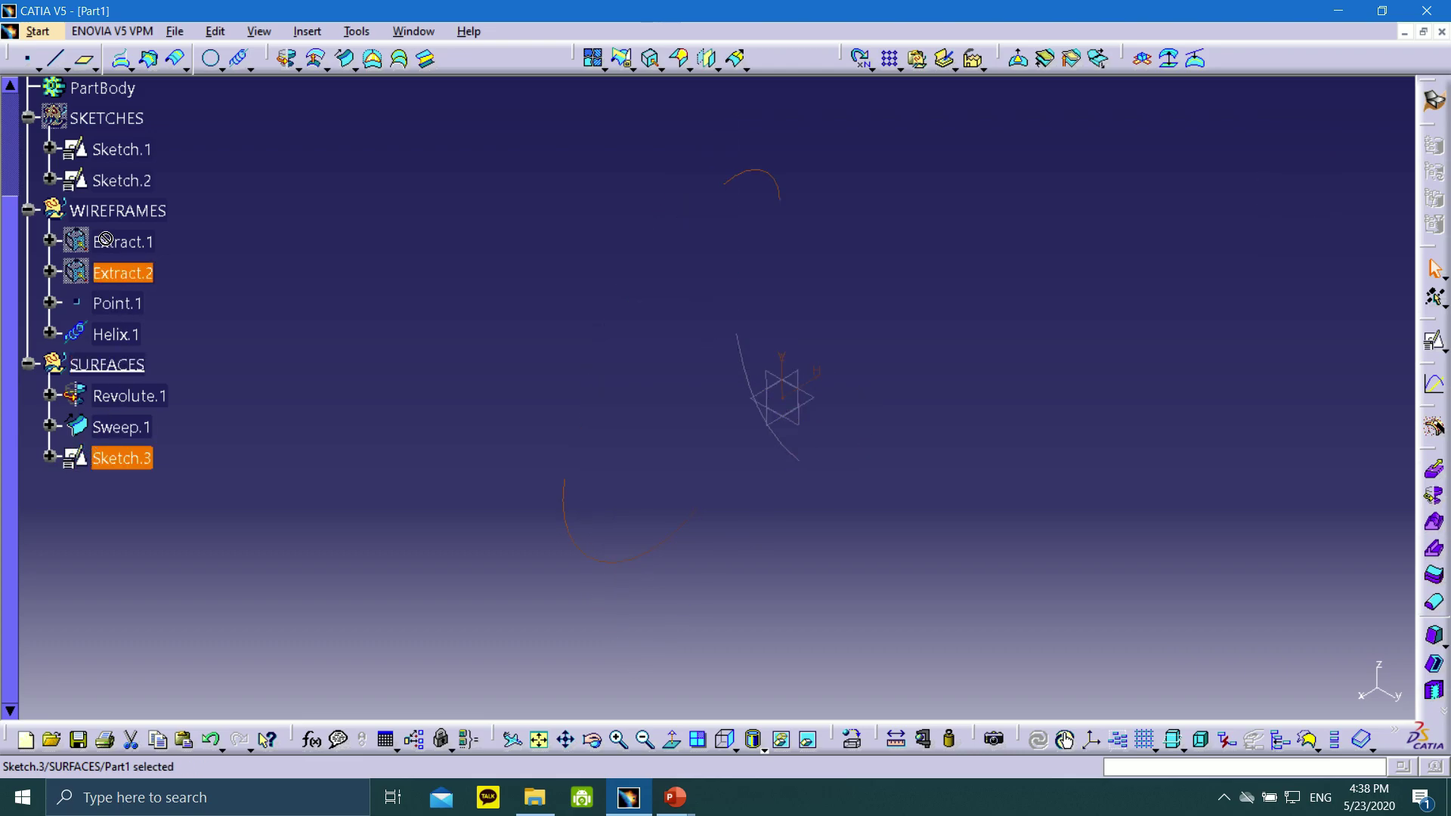
{"action": "left_click_drag", "start_coordinate": [91, 180], "coordinate": [91, 178]}
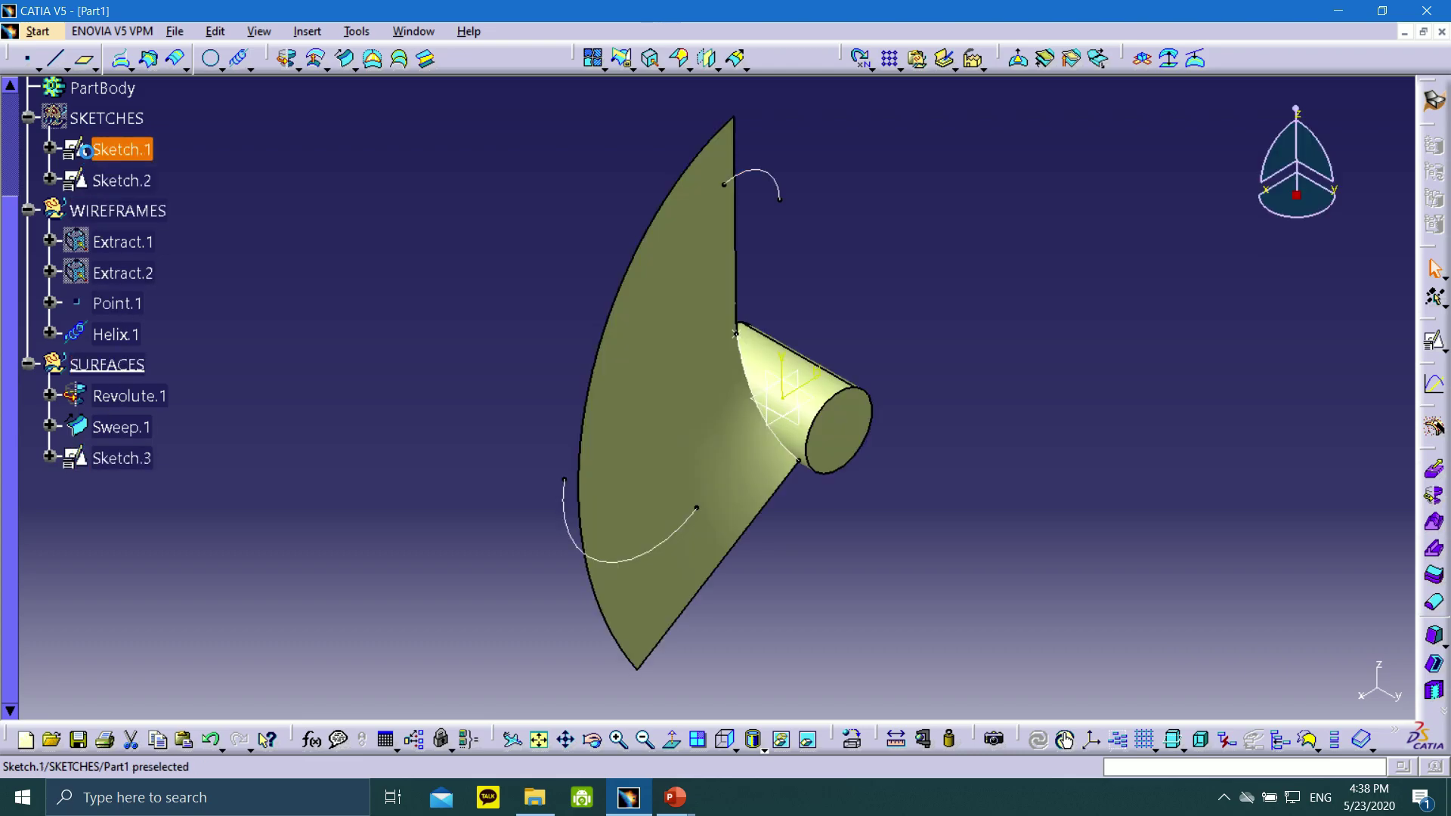
- Delete the corner-arc sketch, Sketch.3, from the SURFACES set
{"action": "right_click", "coordinate": [113, 463]}
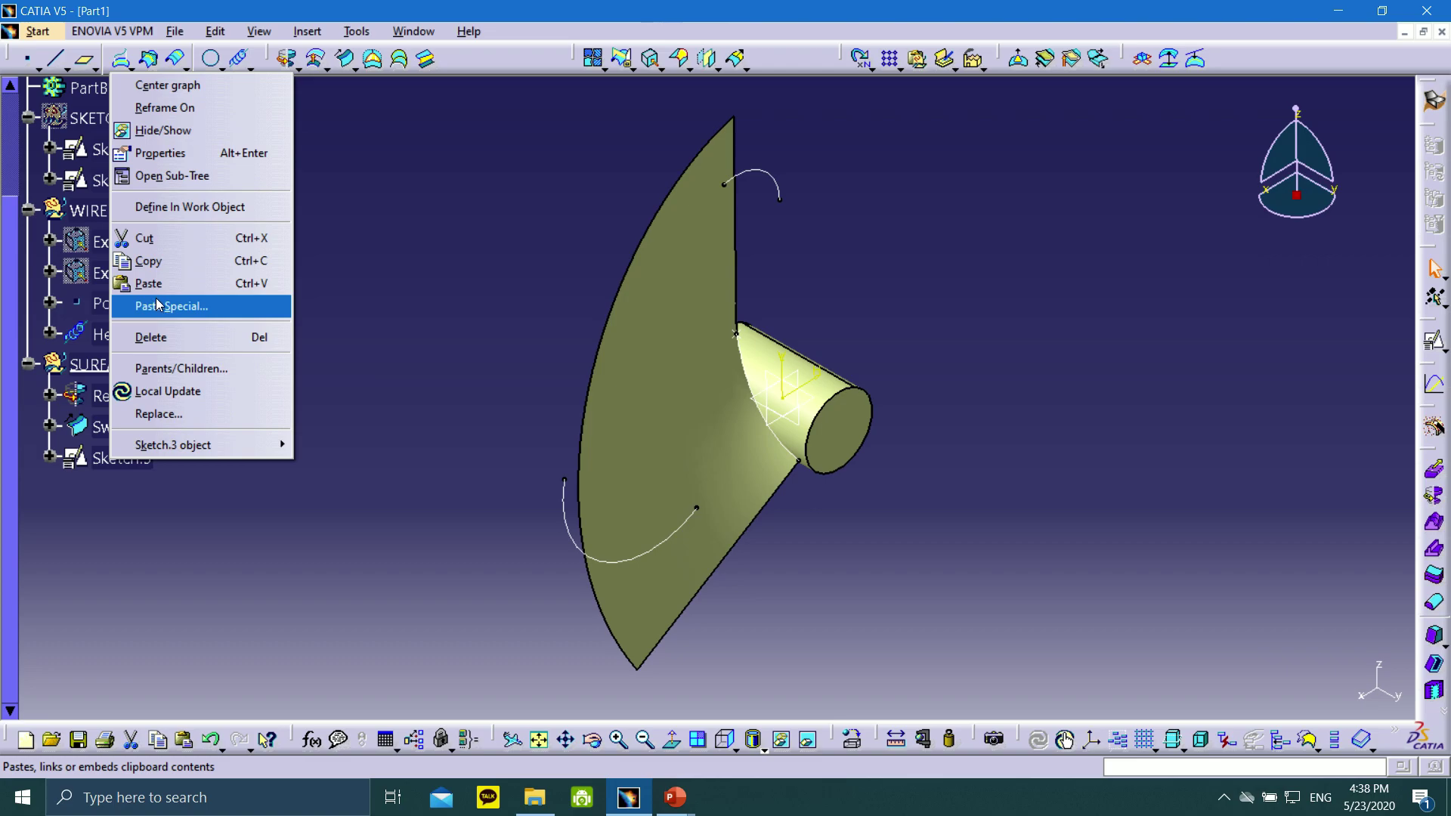
{"action": "left_click", "coordinate": [170, 337]}
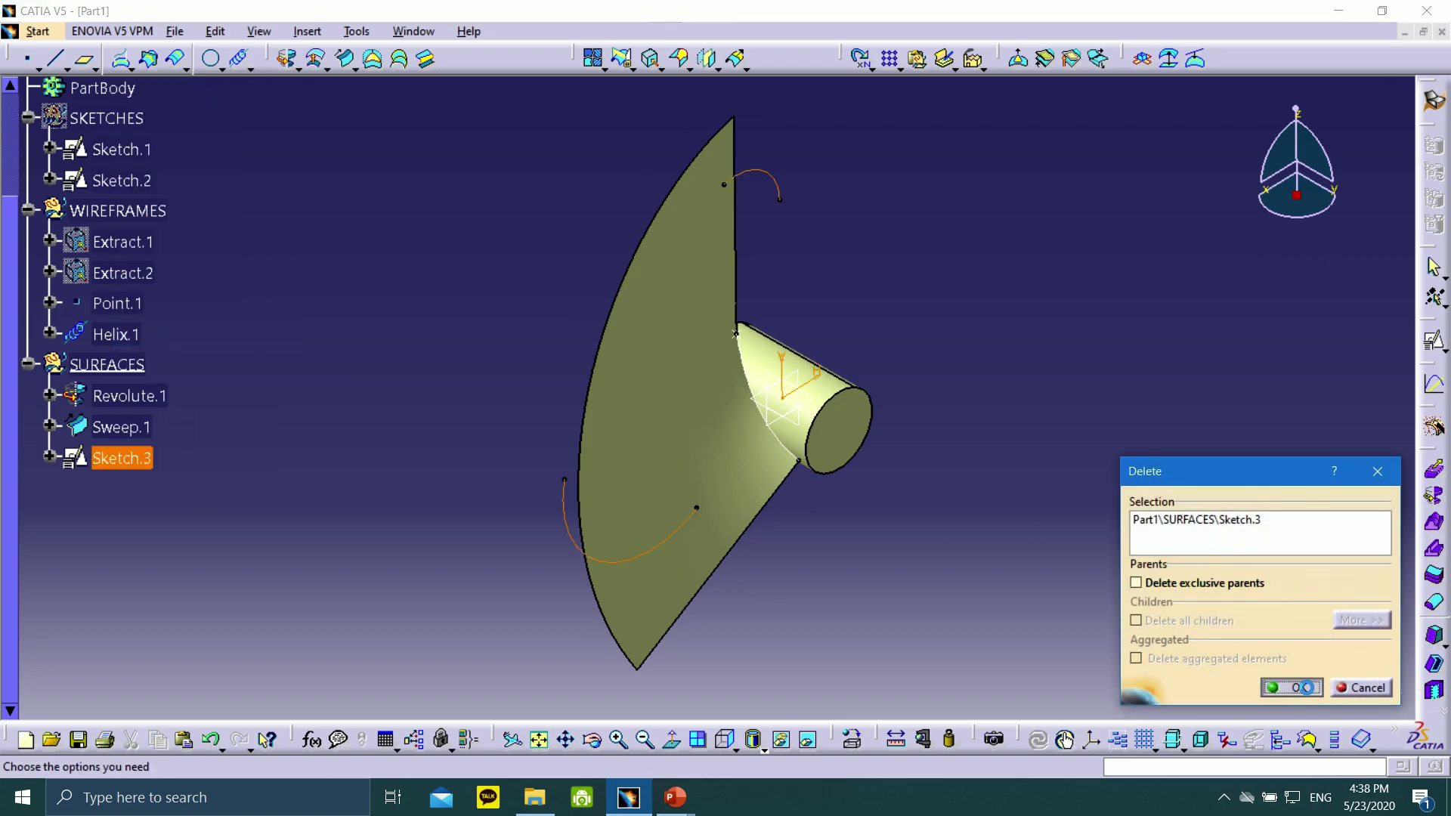
{"action": "left_click", "coordinate": [1309, 692]}
{"action": "scroll", "coordinate": [137, 263], "scroll_direction": "up", "scroll_amount": 2}
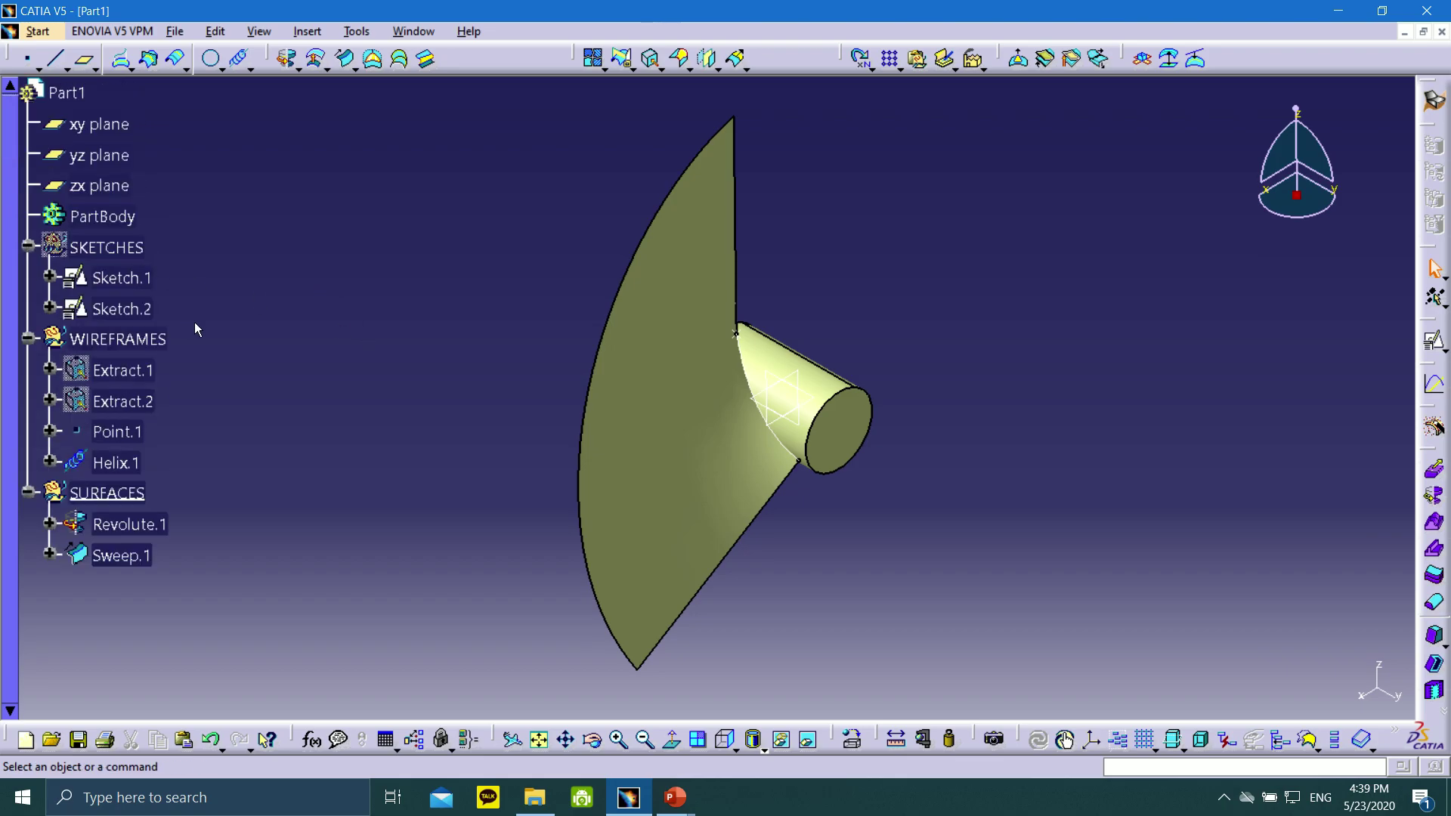
- Make SKETCHES the work object and start a positioned sketch referenced to the zx plane
{"action": "right_click", "coordinate": [92, 253]}
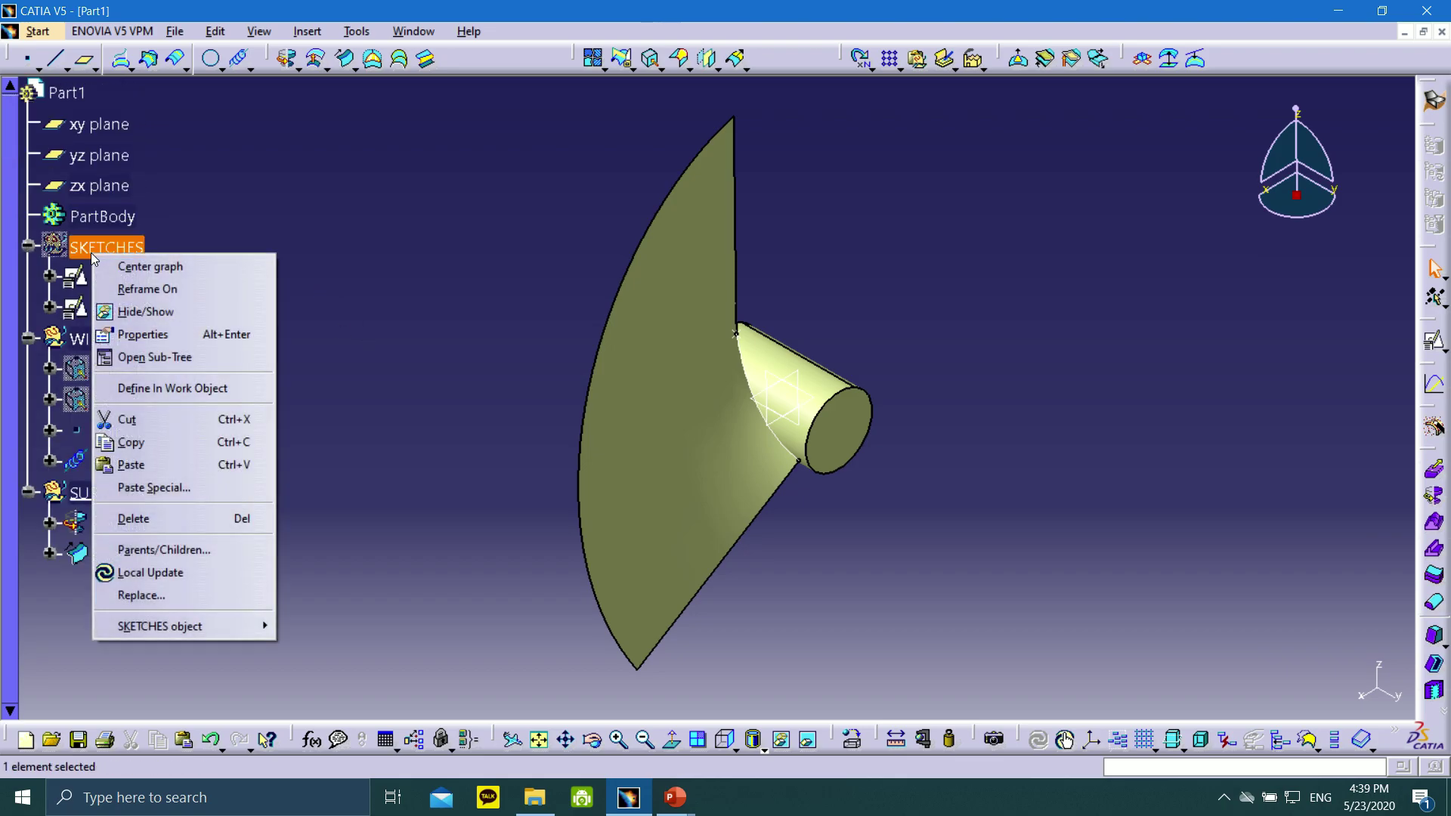
{"action": "left_click", "coordinate": [174, 388]}
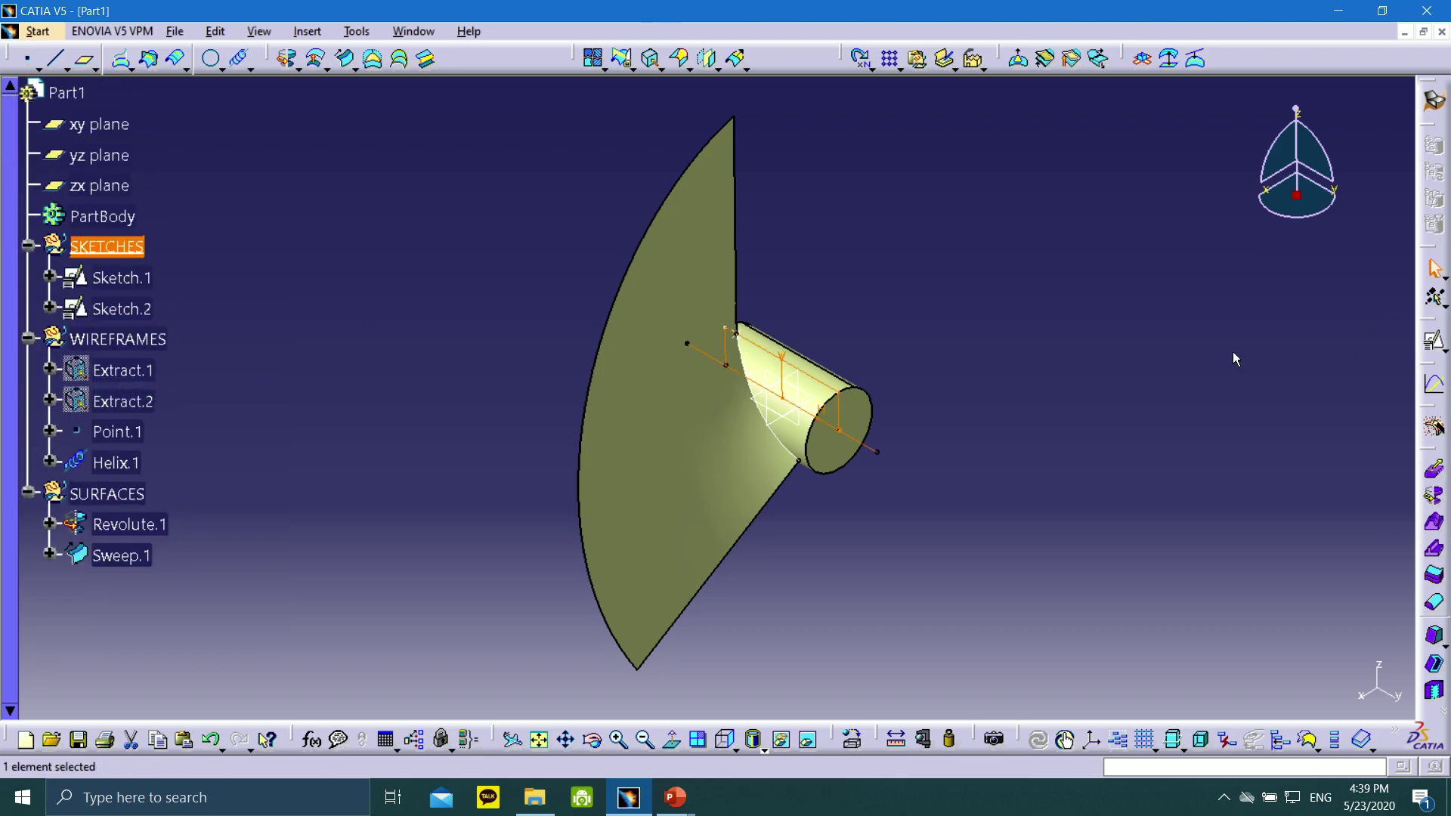
{"action": "left_click", "coordinate": [1434, 342]}
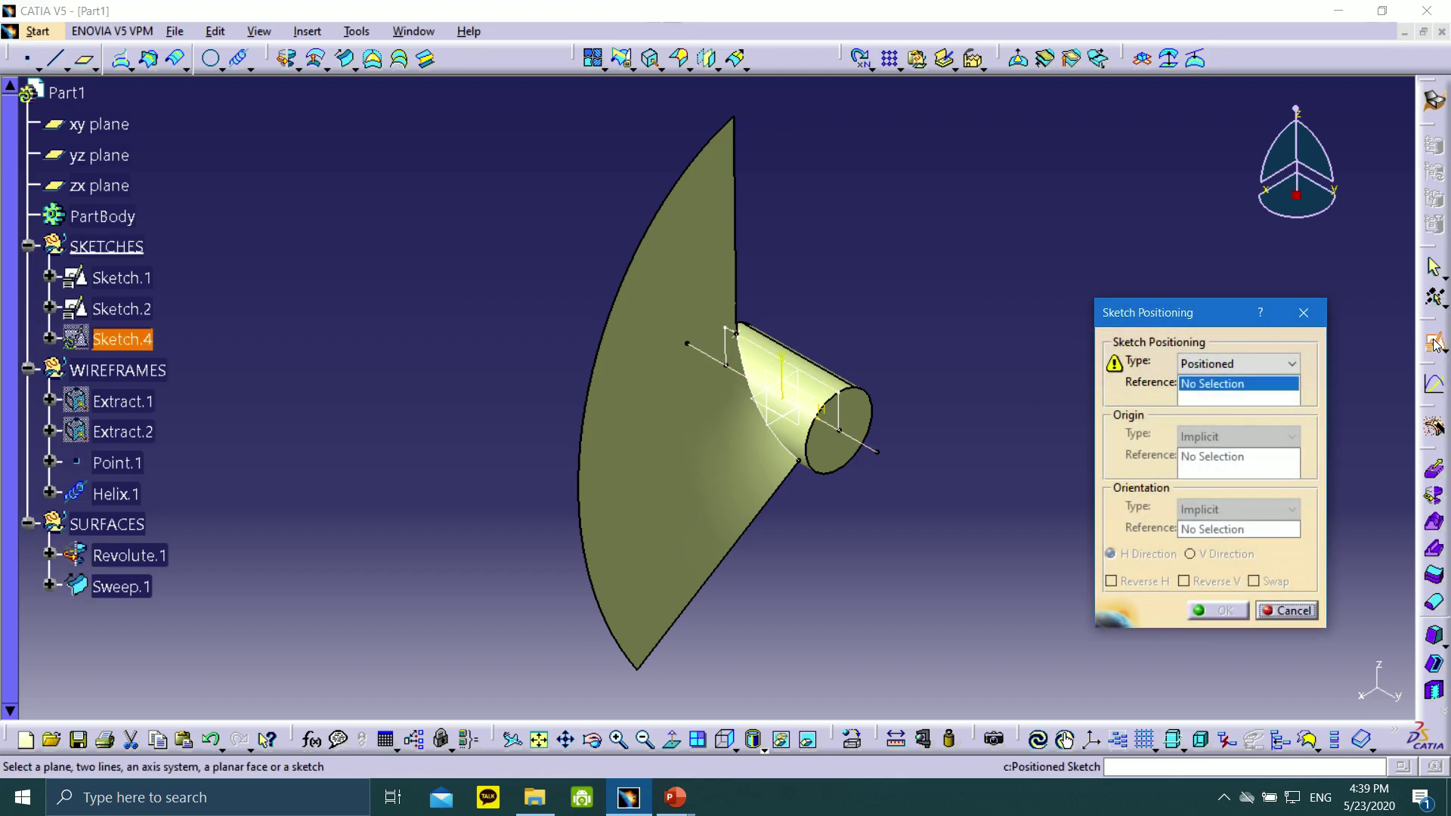
{"action": "left_click", "coordinate": [802, 383]}
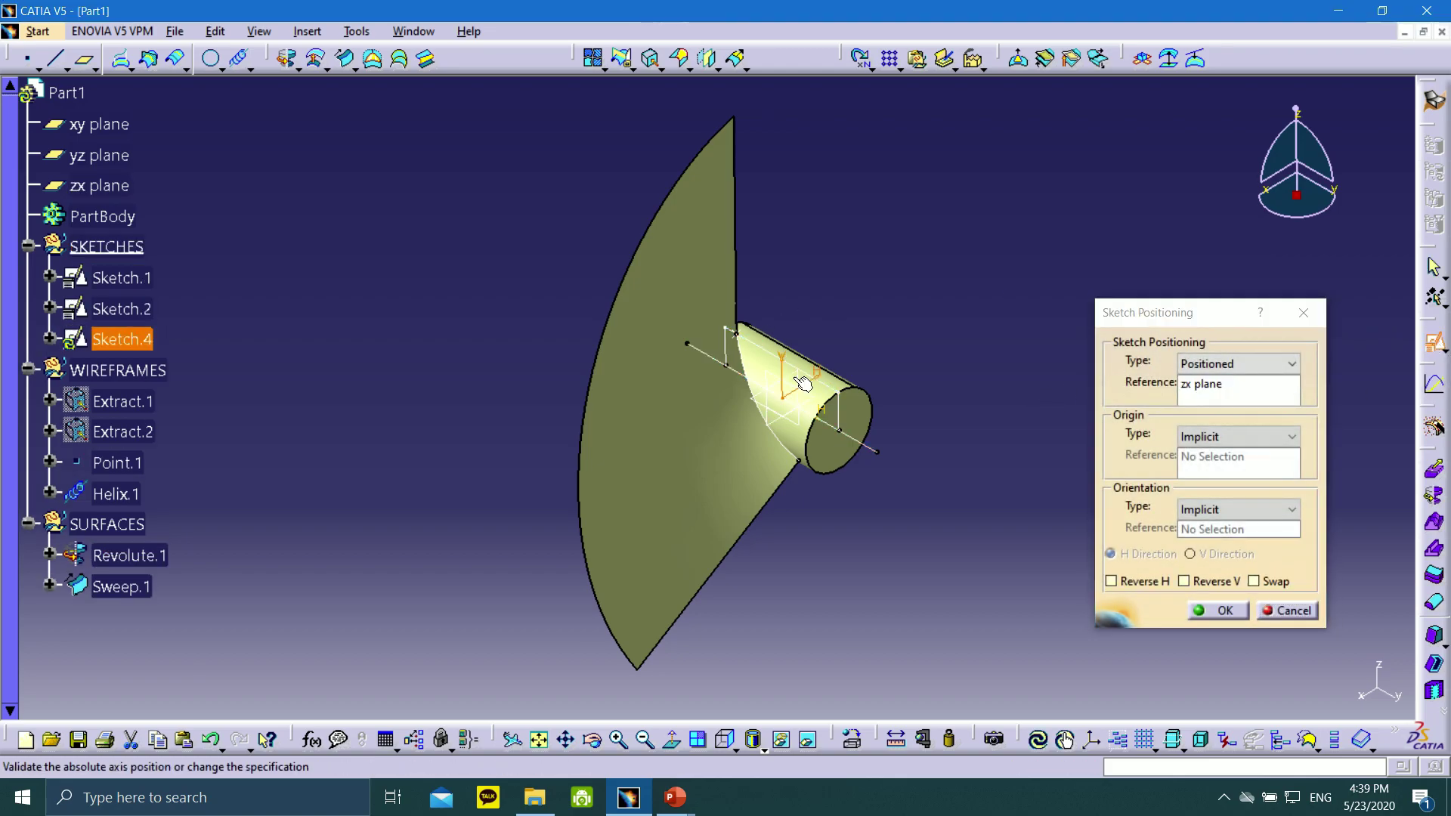
- Create a positioned sketch on the zx plane and project the swept blade's outer curved edge onto it
{"action": "left_click", "coordinate": [1224, 612]}
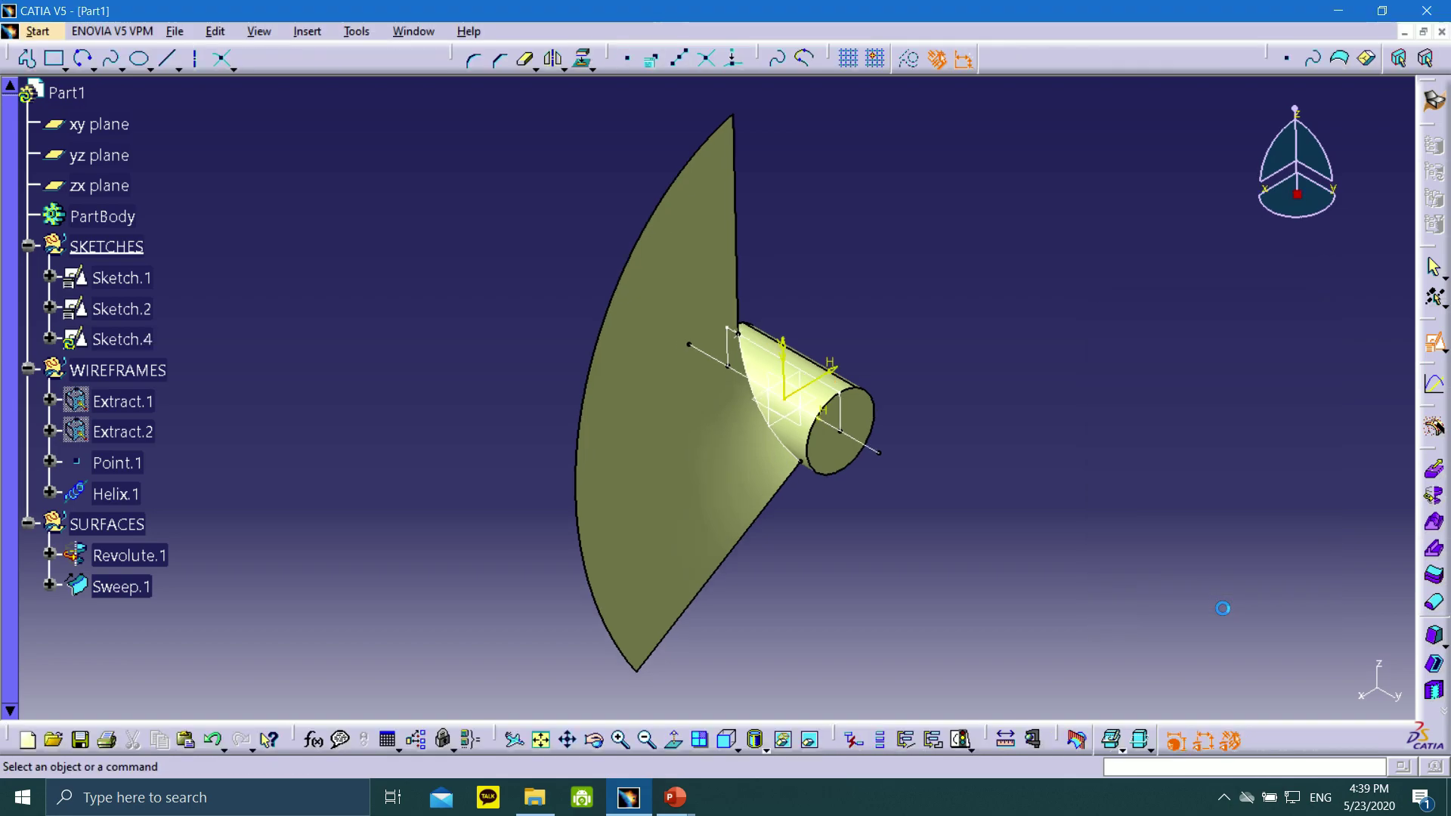
{"action": "left_click", "coordinate": [584, 61]}
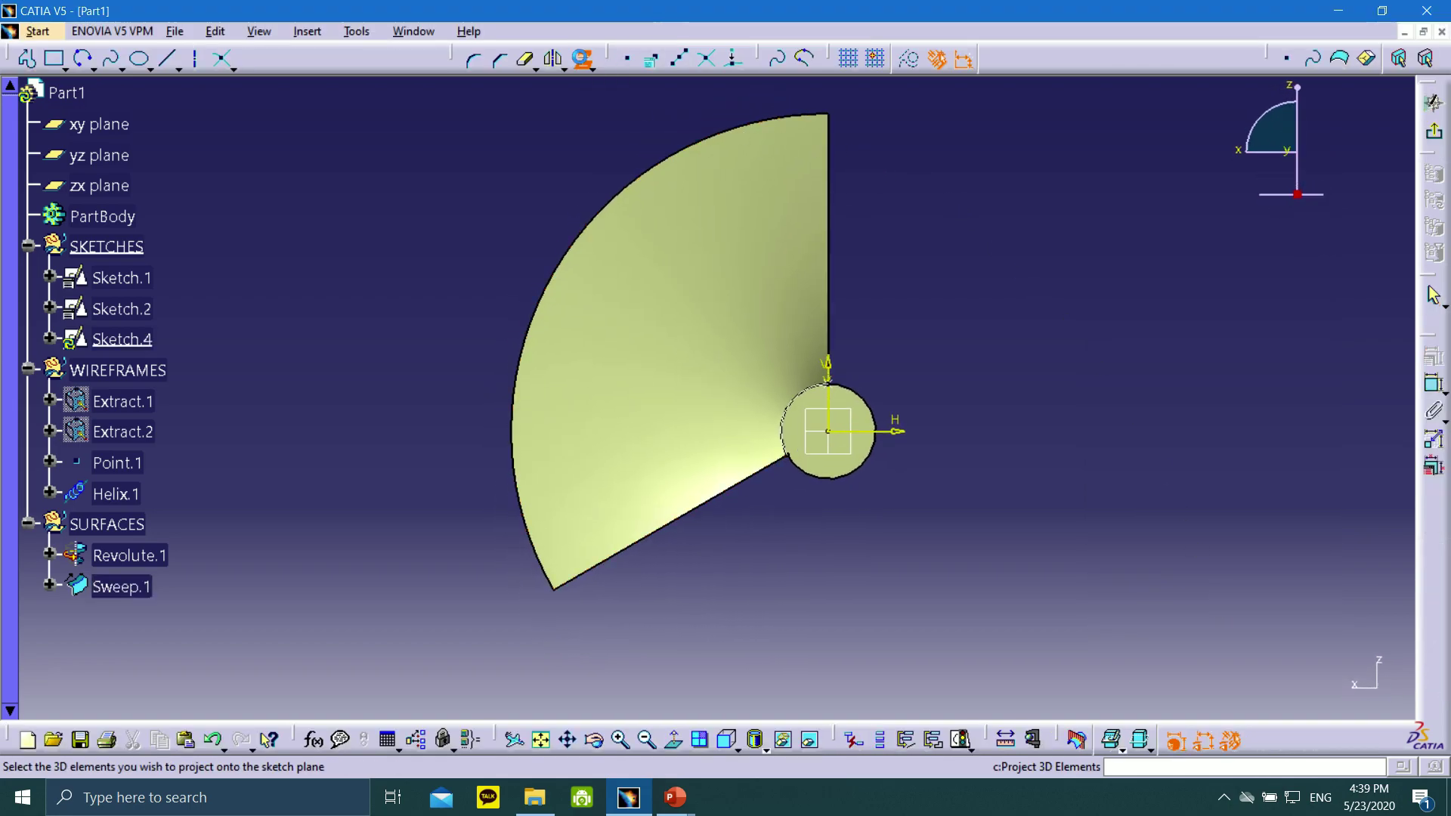
{"action": "left_click", "coordinate": [692, 142]}
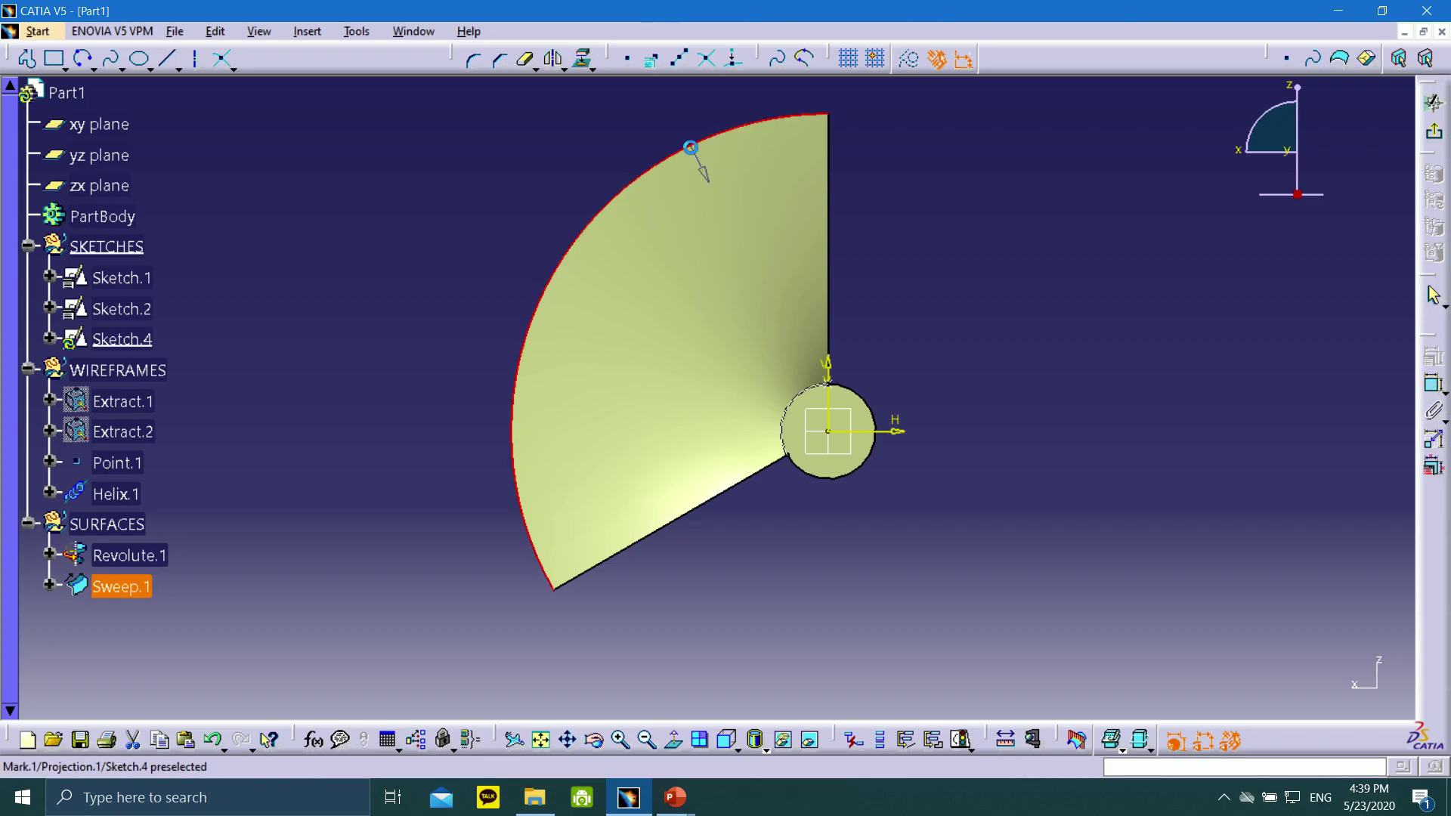
{"action": "left_click", "coordinate": [831, 183]}
{"action": "double_click", "coordinate": [739, 489]}
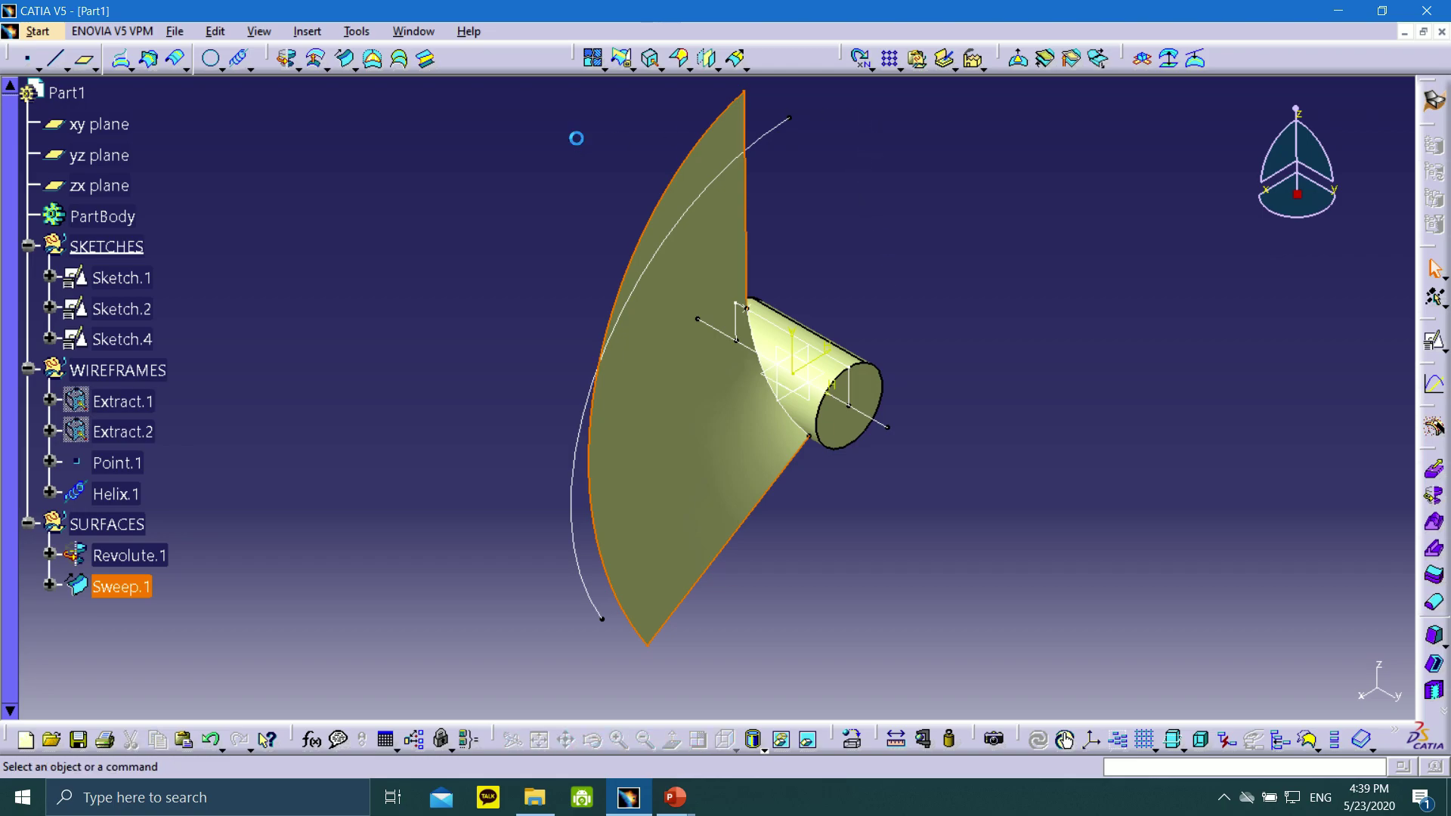
- Reopen Sketch.4 and project the blade's two straight side edges onto the sketch plane
{"action": "left_click", "coordinate": [579, 139]}
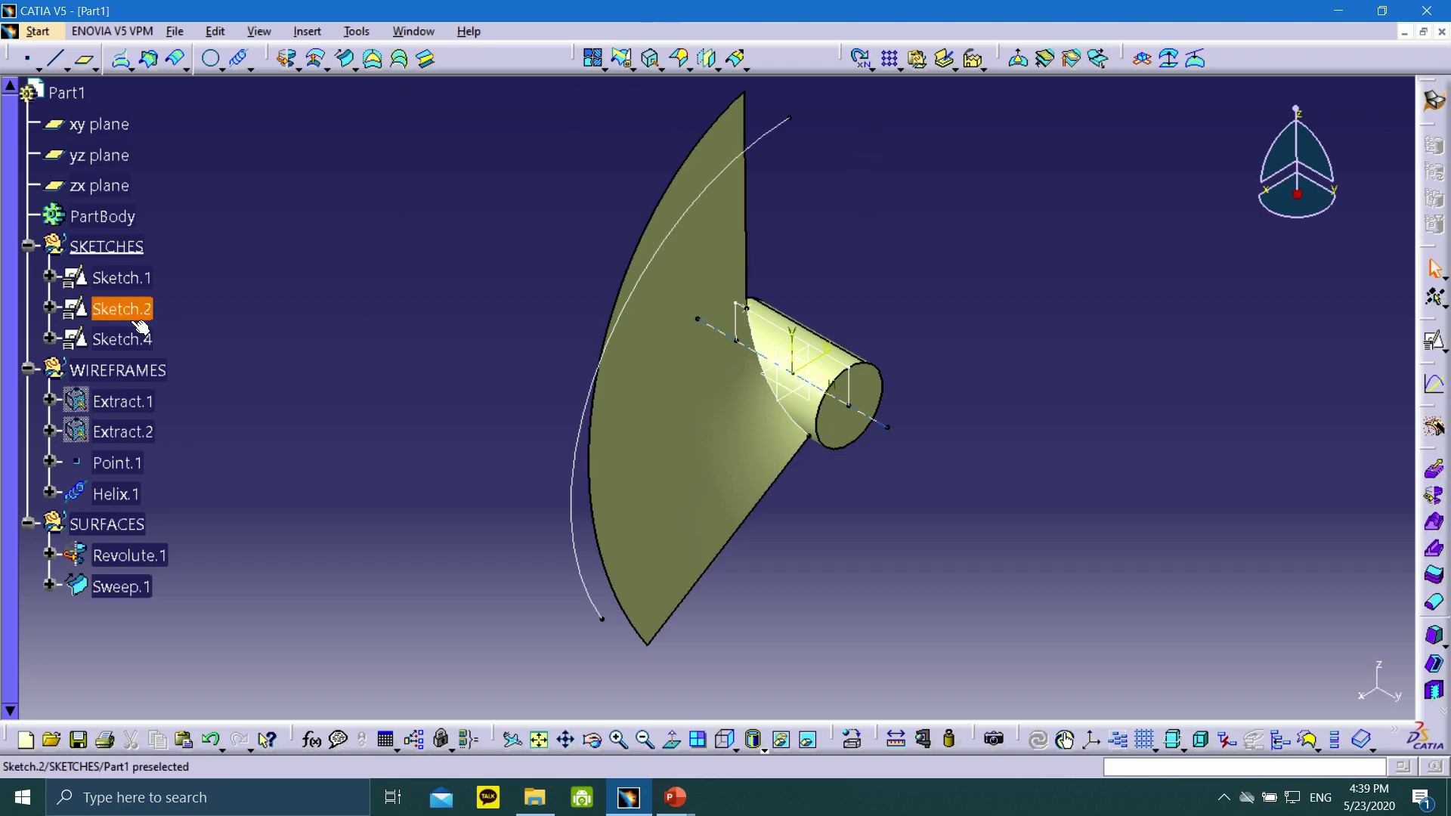
{"action": "double_click", "coordinate": [125, 339]}
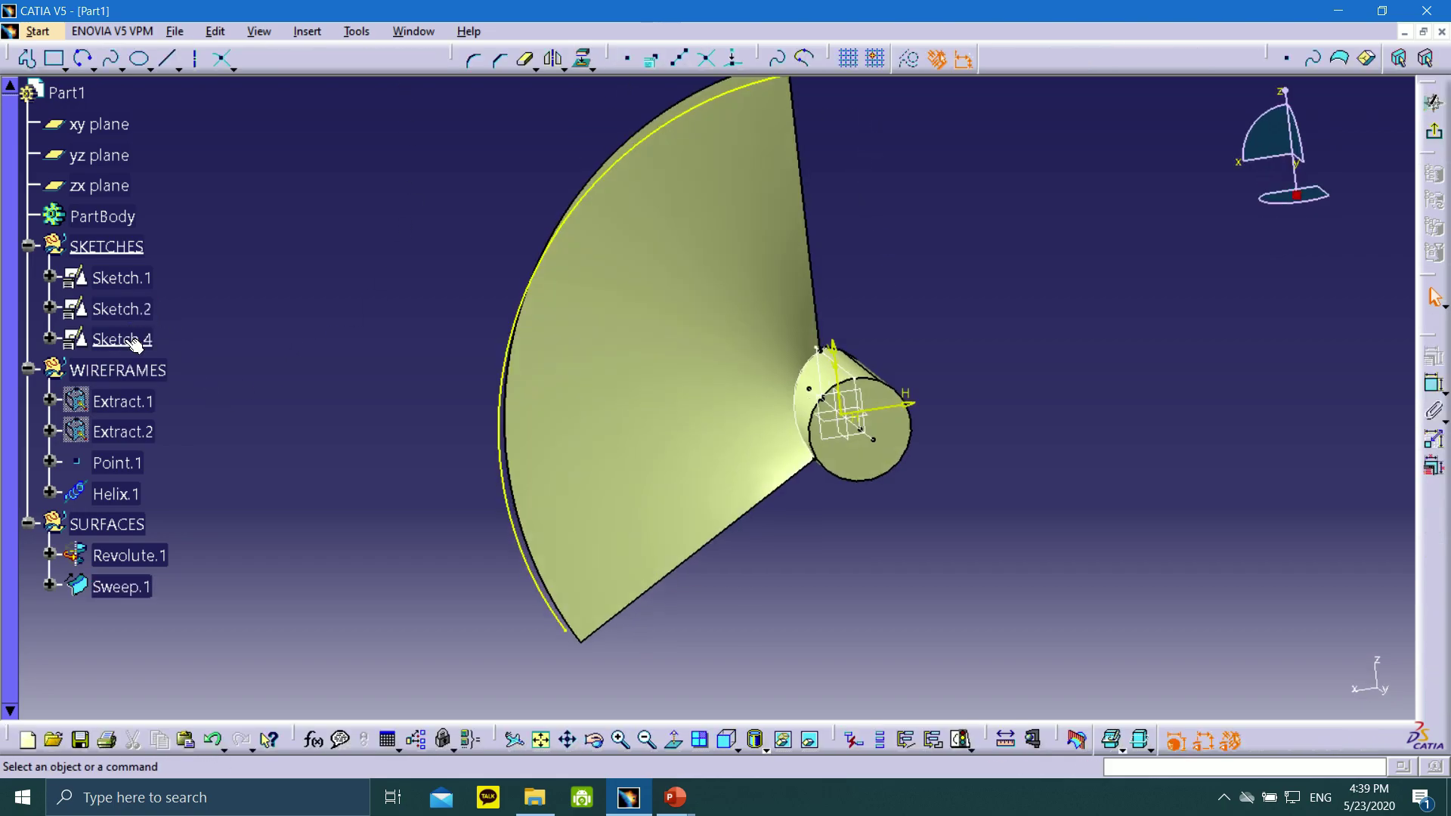
{"action": "left_click", "coordinate": [582, 59]}
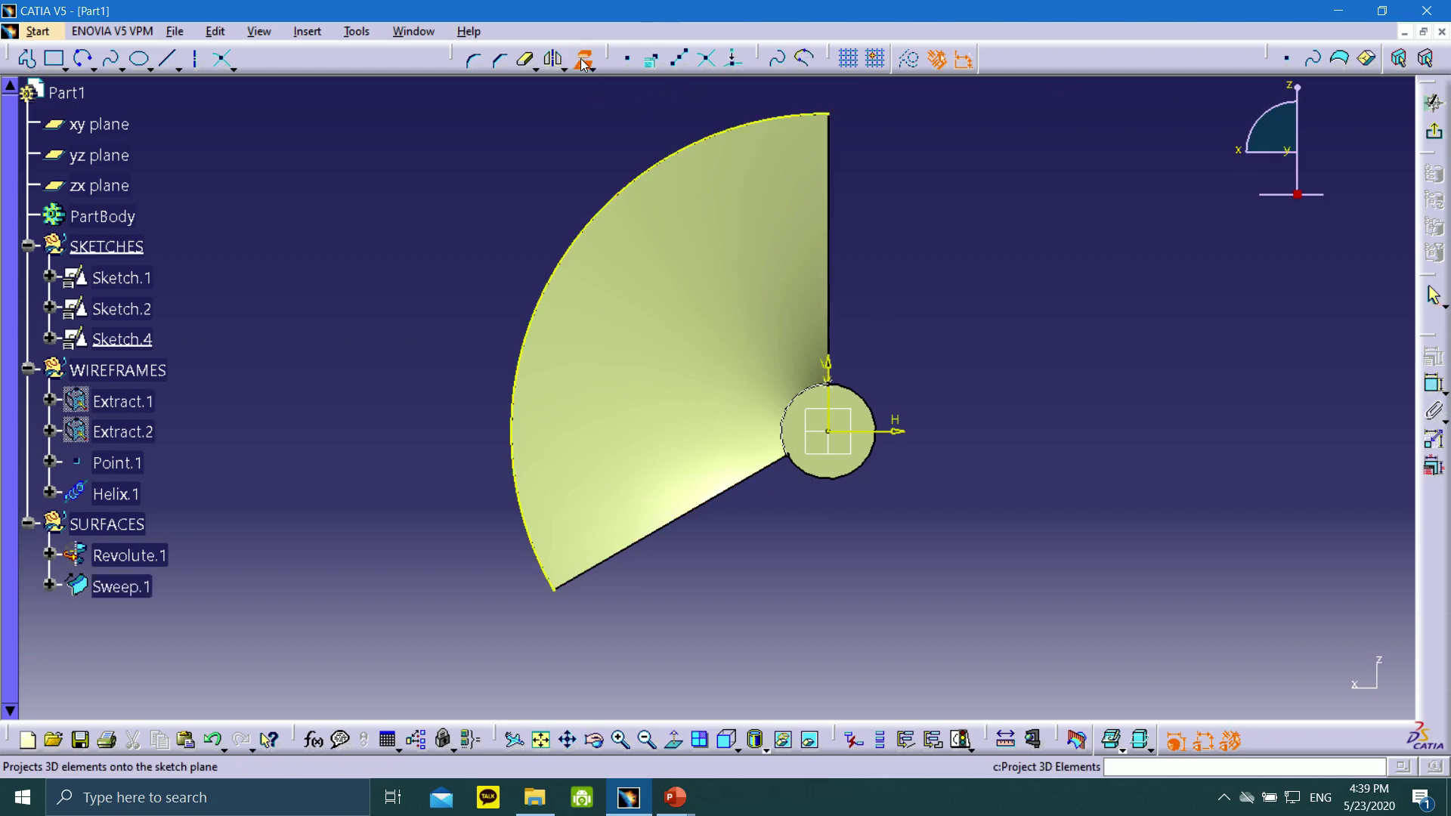
{"action": "left_click", "coordinate": [834, 198]}
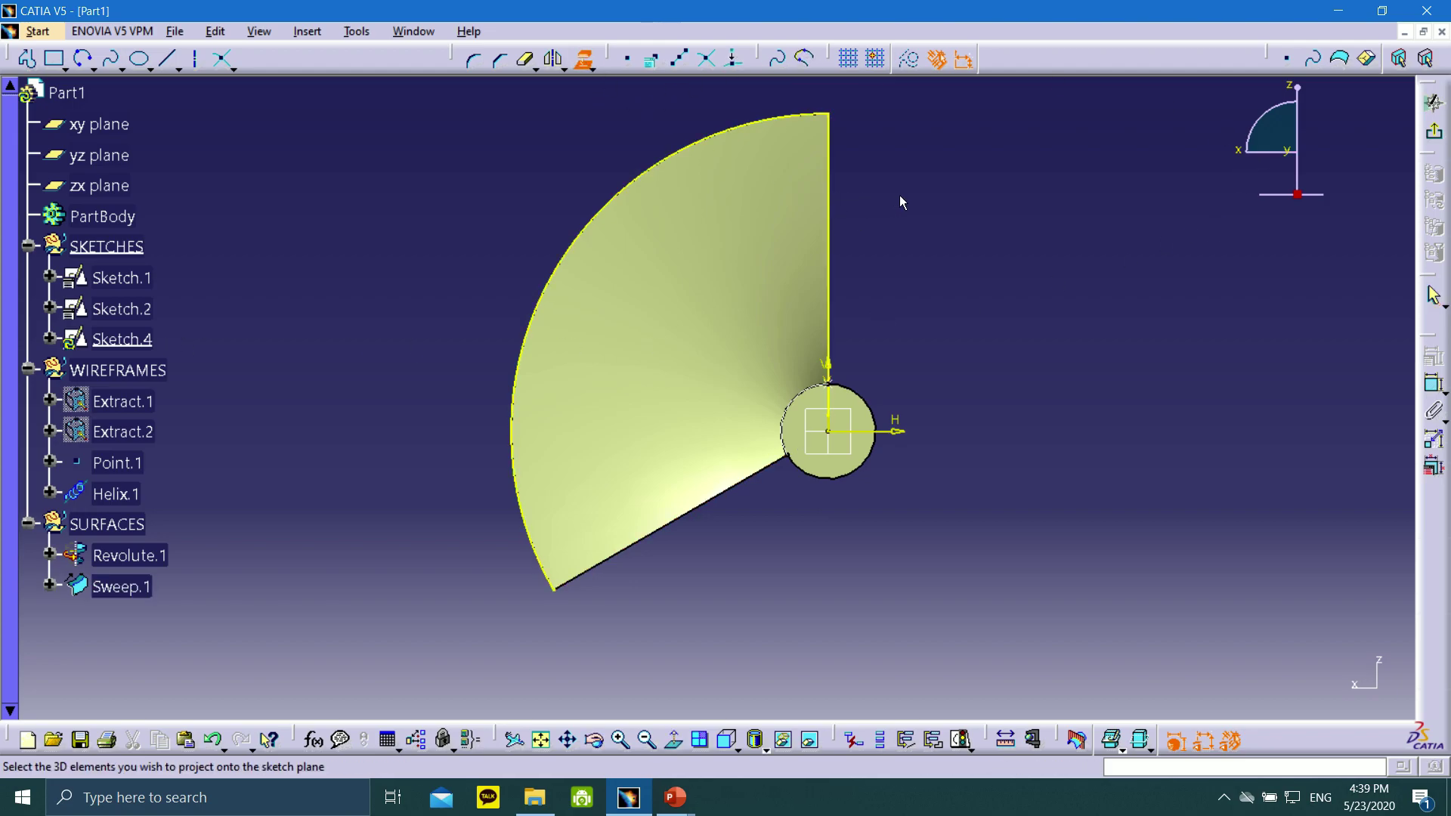
{"action": "left_click", "coordinate": [750, 488]}
{"action": "key", "text": "Escape"}
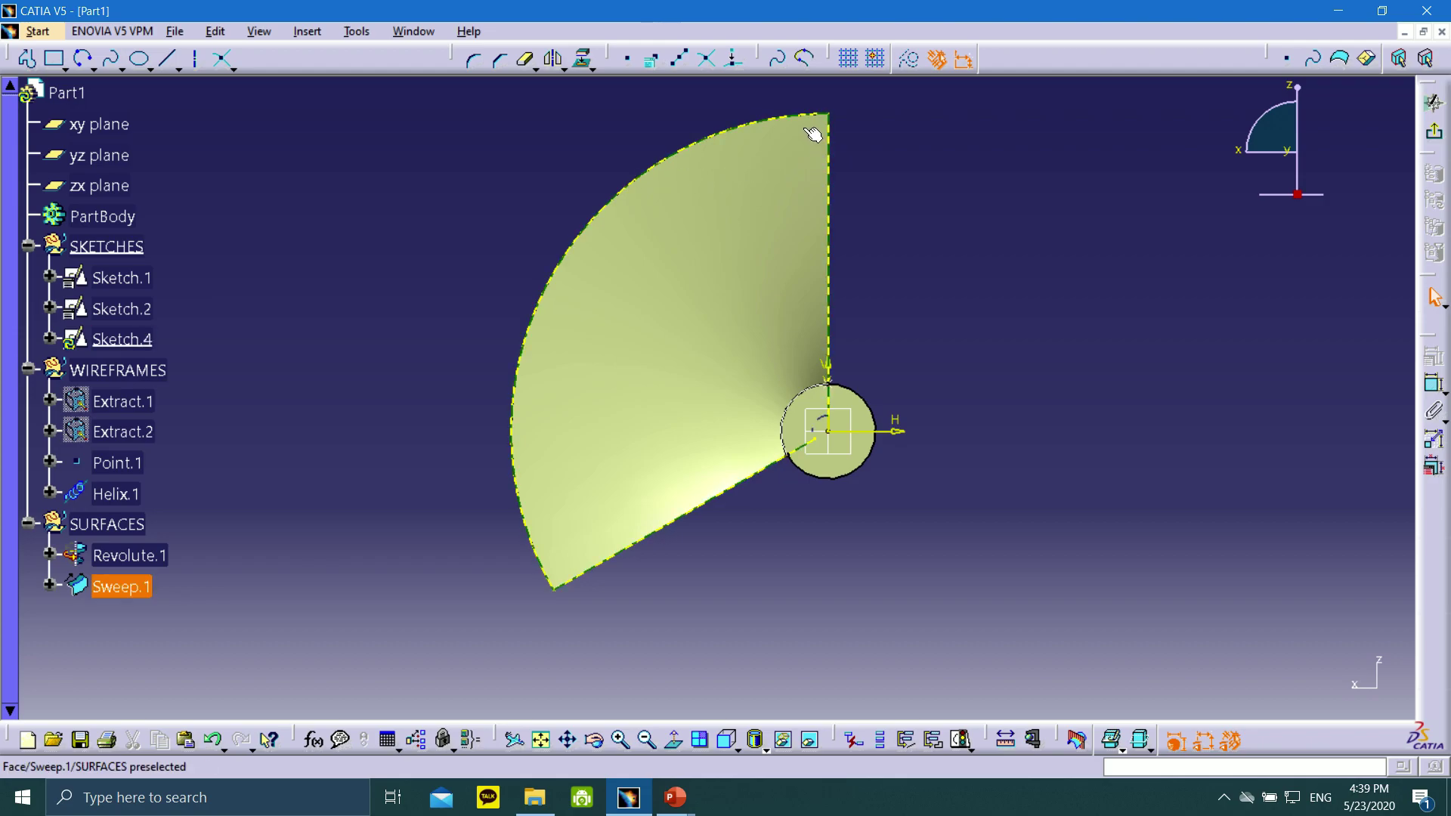
- Convert the projected outer curve and both projected straight edges into construction elements
{"action": "left_click", "coordinate": [909, 59]}
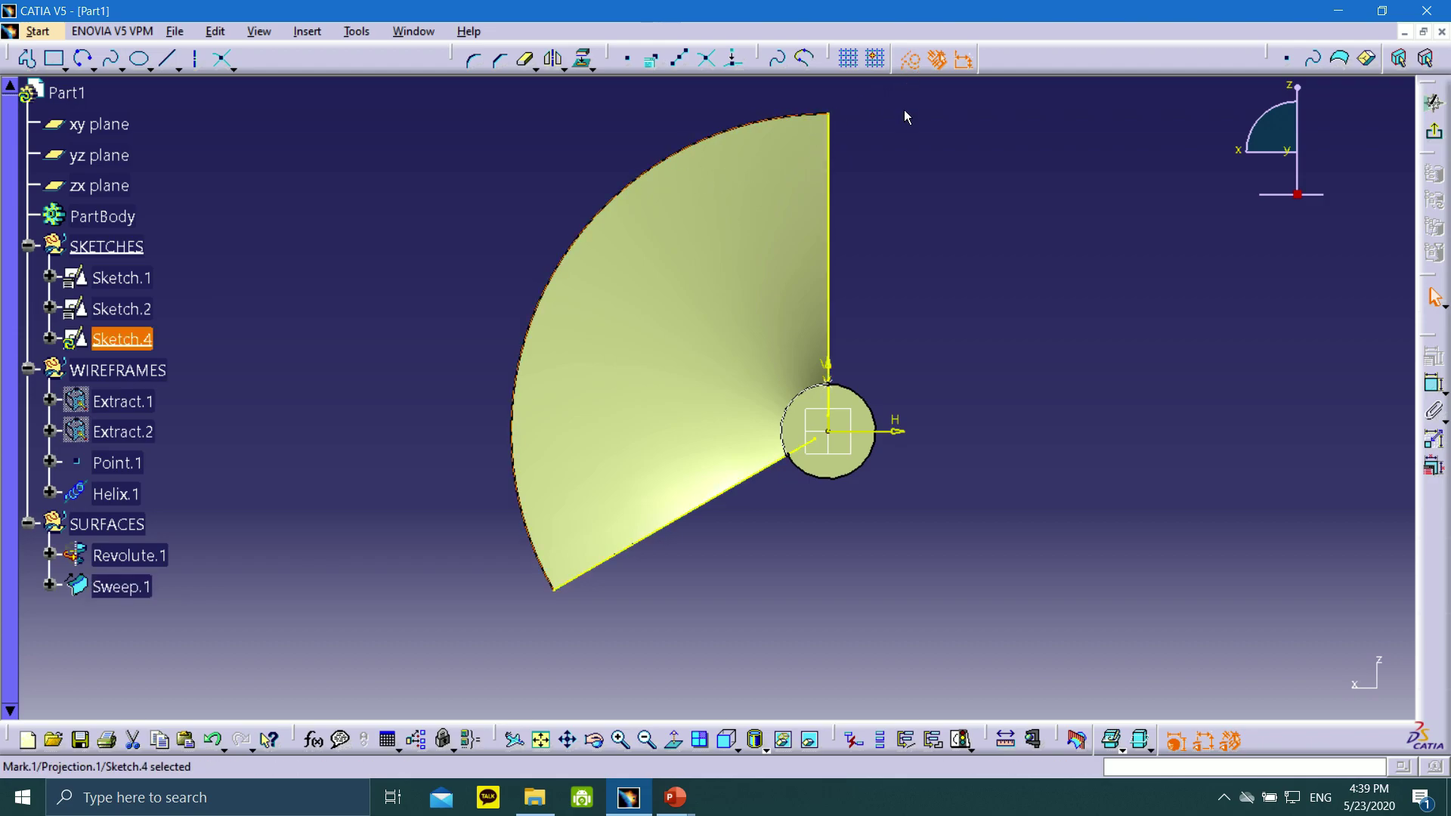
{"action": "left_click", "coordinate": [832, 175]}
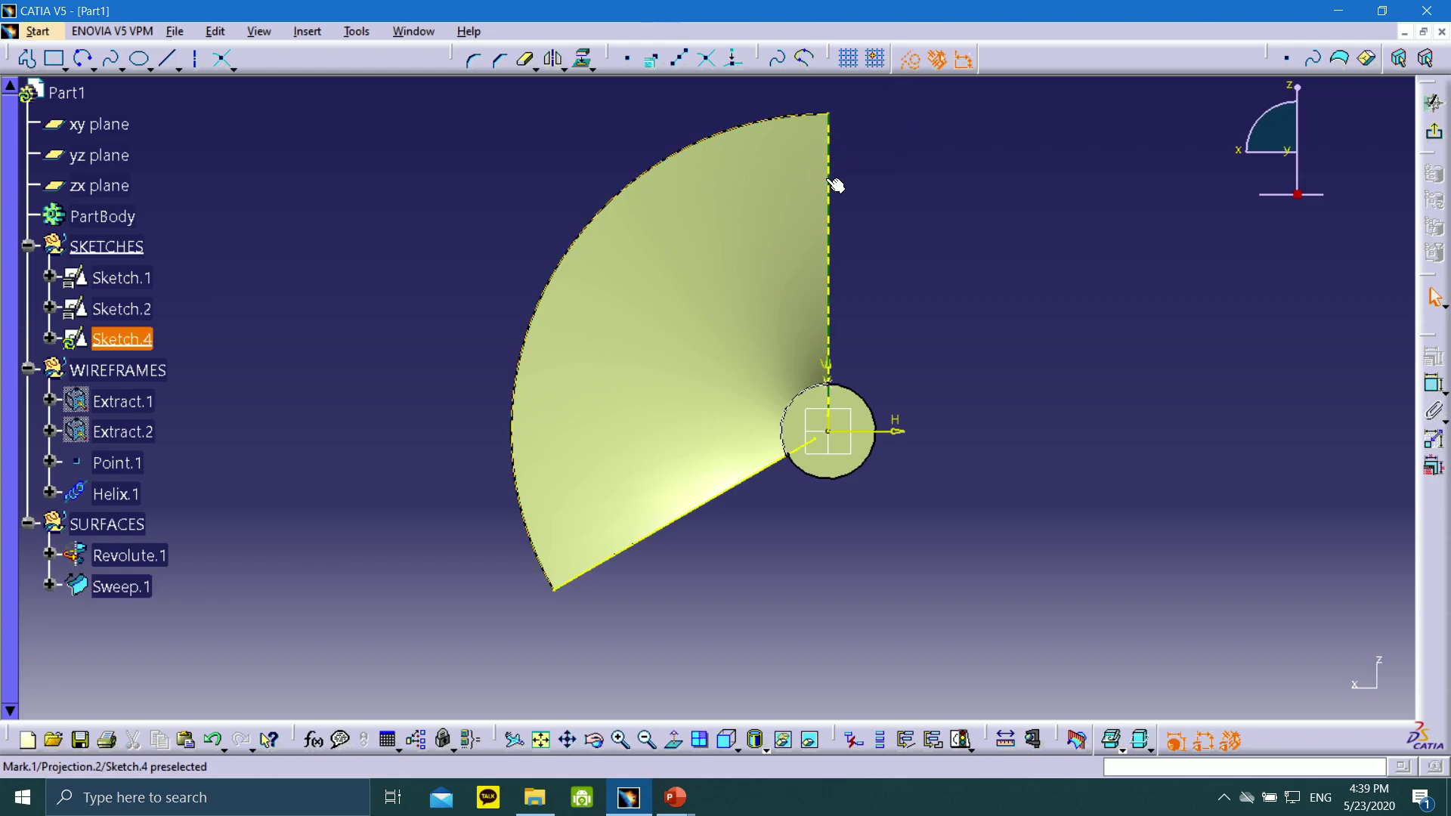
{"action": "key", "text": "Return"}
{"action": "left_click", "coordinate": [908, 64]}
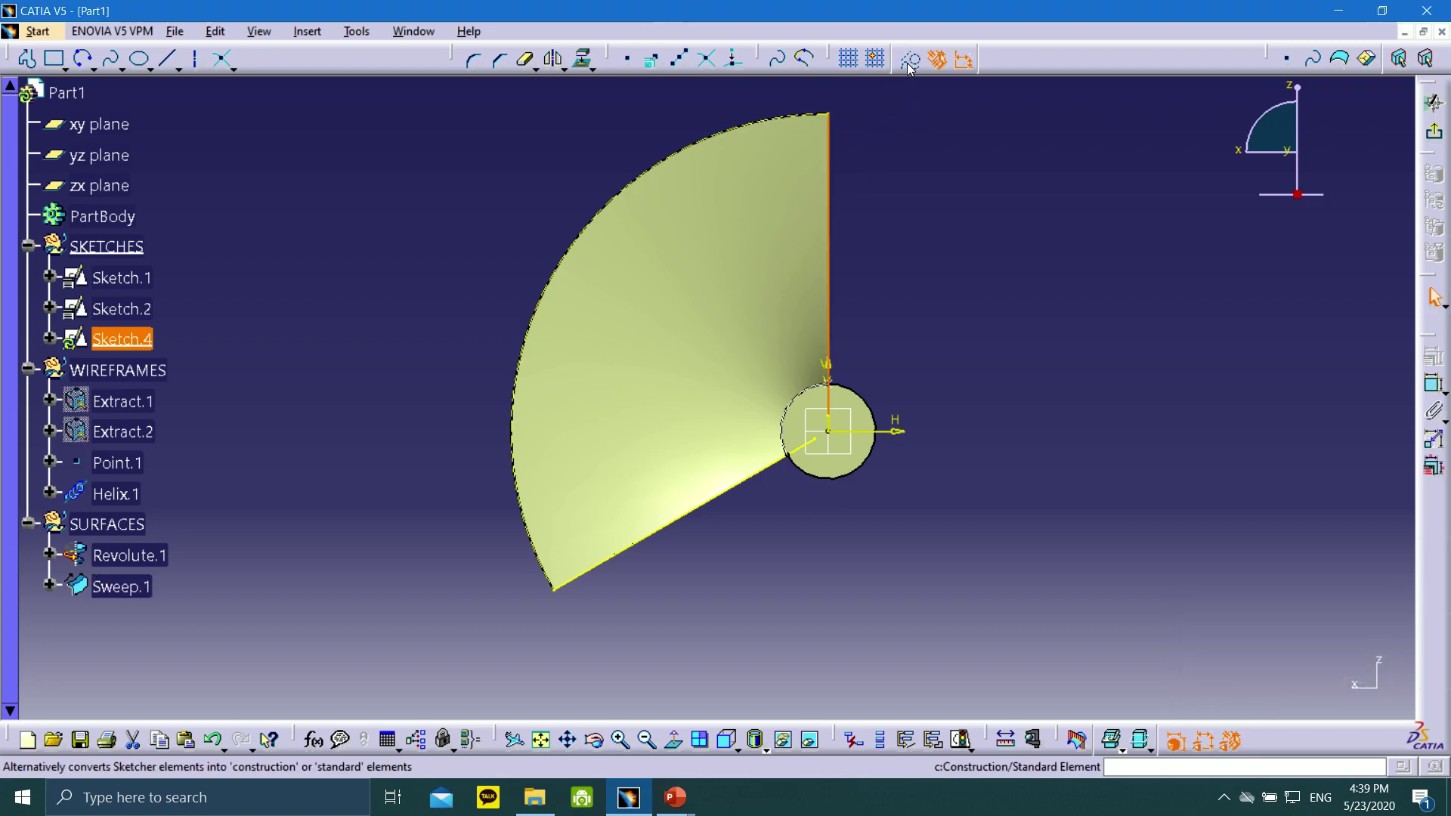
{"action": "double_click", "coordinate": [752, 481]}
{"action": "left_click", "coordinate": [1375, 613]}
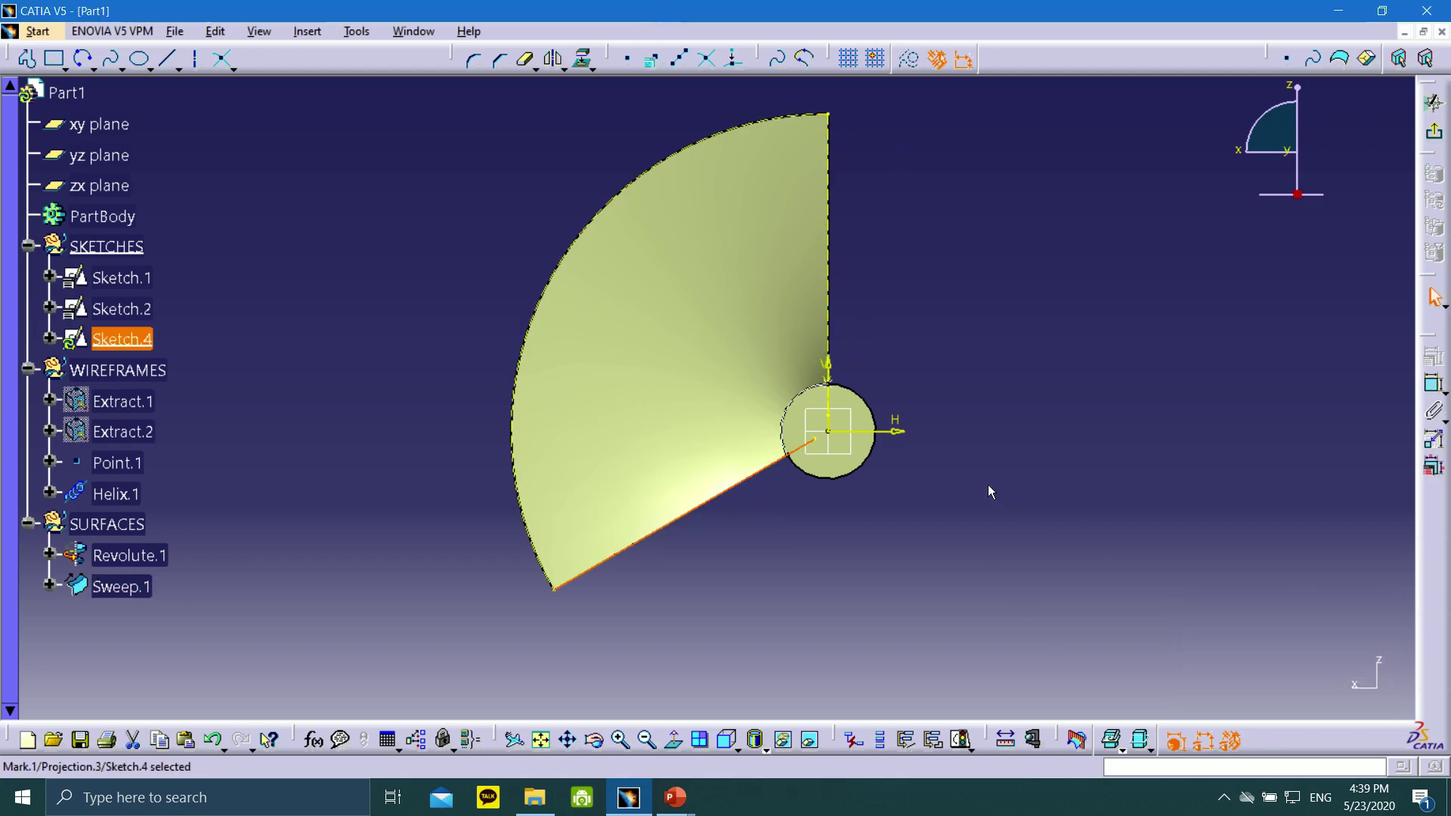
{"action": "left_click", "coordinate": [908, 60]}
{"action": "left_click", "coordinate": [933, 281]}
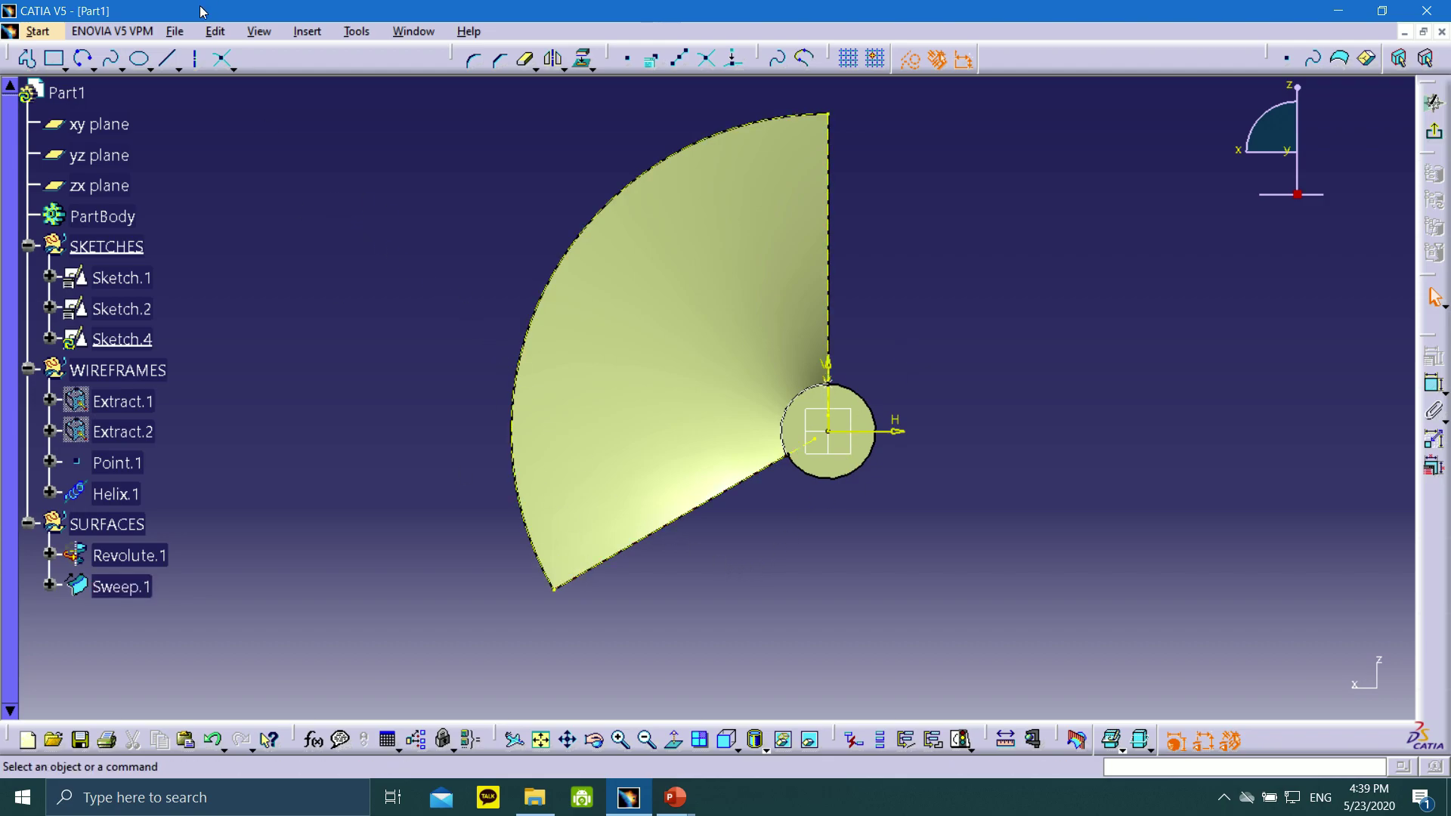
- Draw a three-point arc of about 32 mm radius from the outer curve to the vertical edge, tangent to that edge
{"action": "left_click", "coordinate": [83, 58]}
{"action": "left_click", "coordinate": [707, 146]}
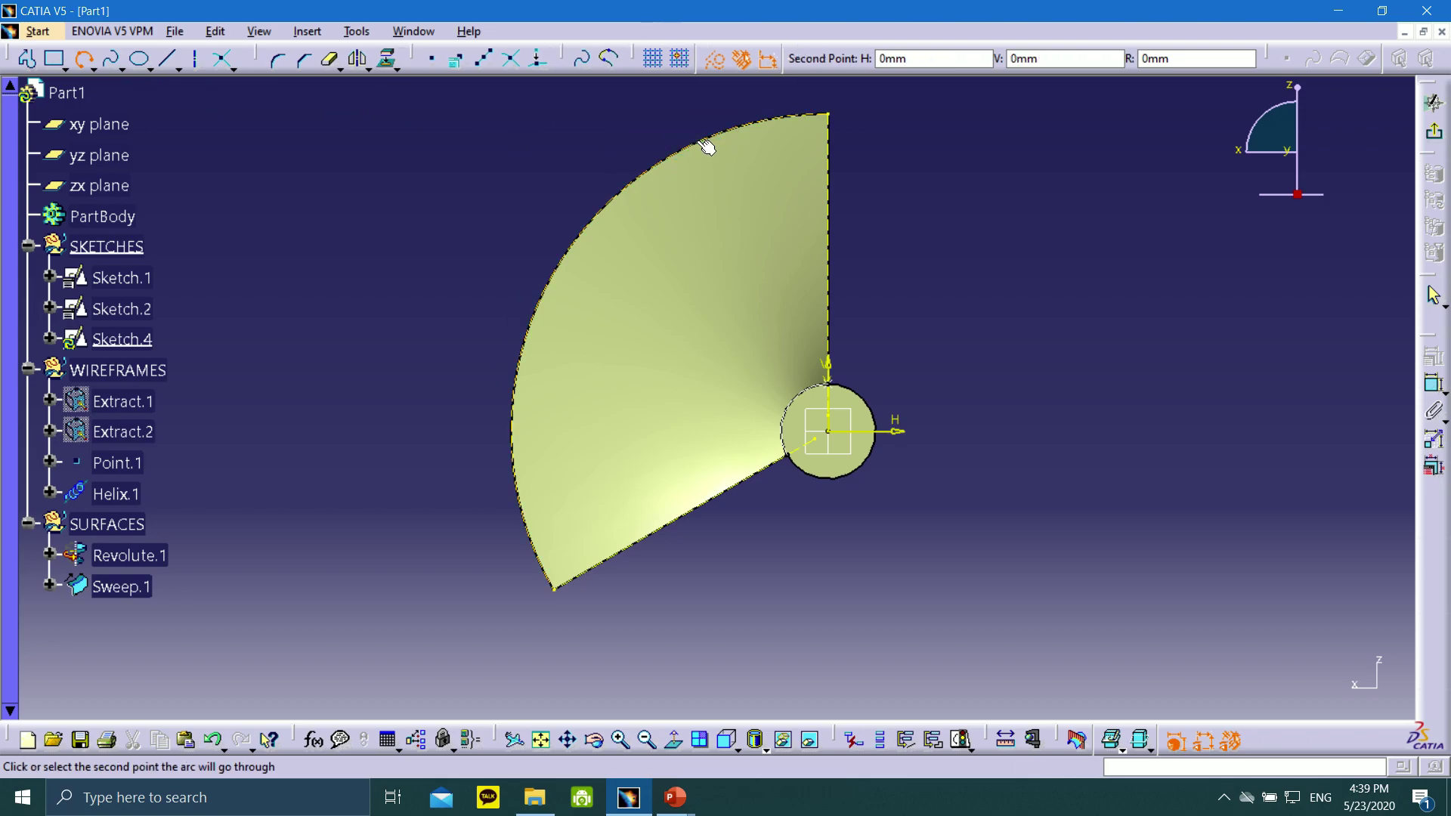
{"action": "left_click", "coordinate": [781, 154]}
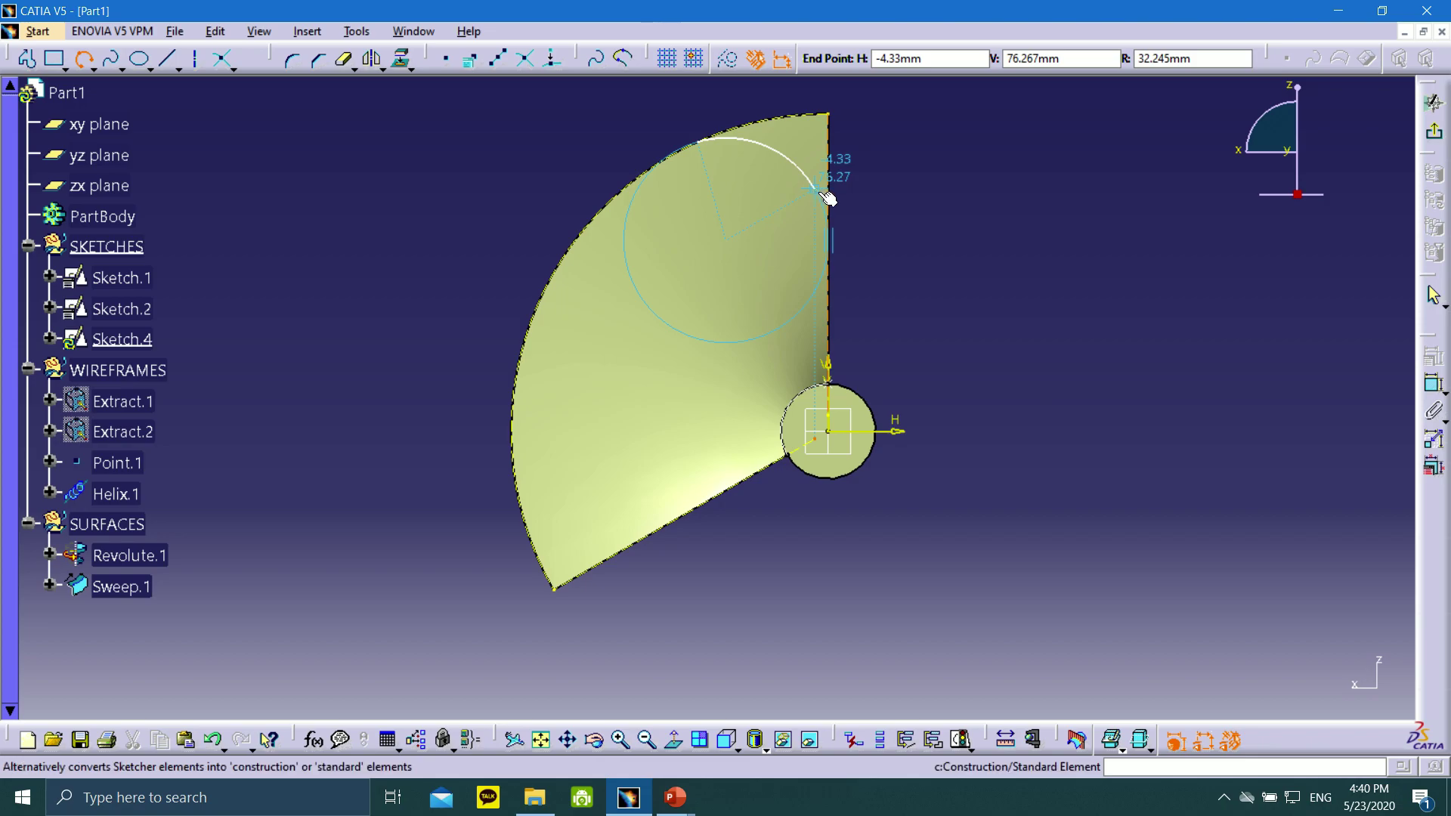
{"action": "double_click", "coordinate": [830, 231]}
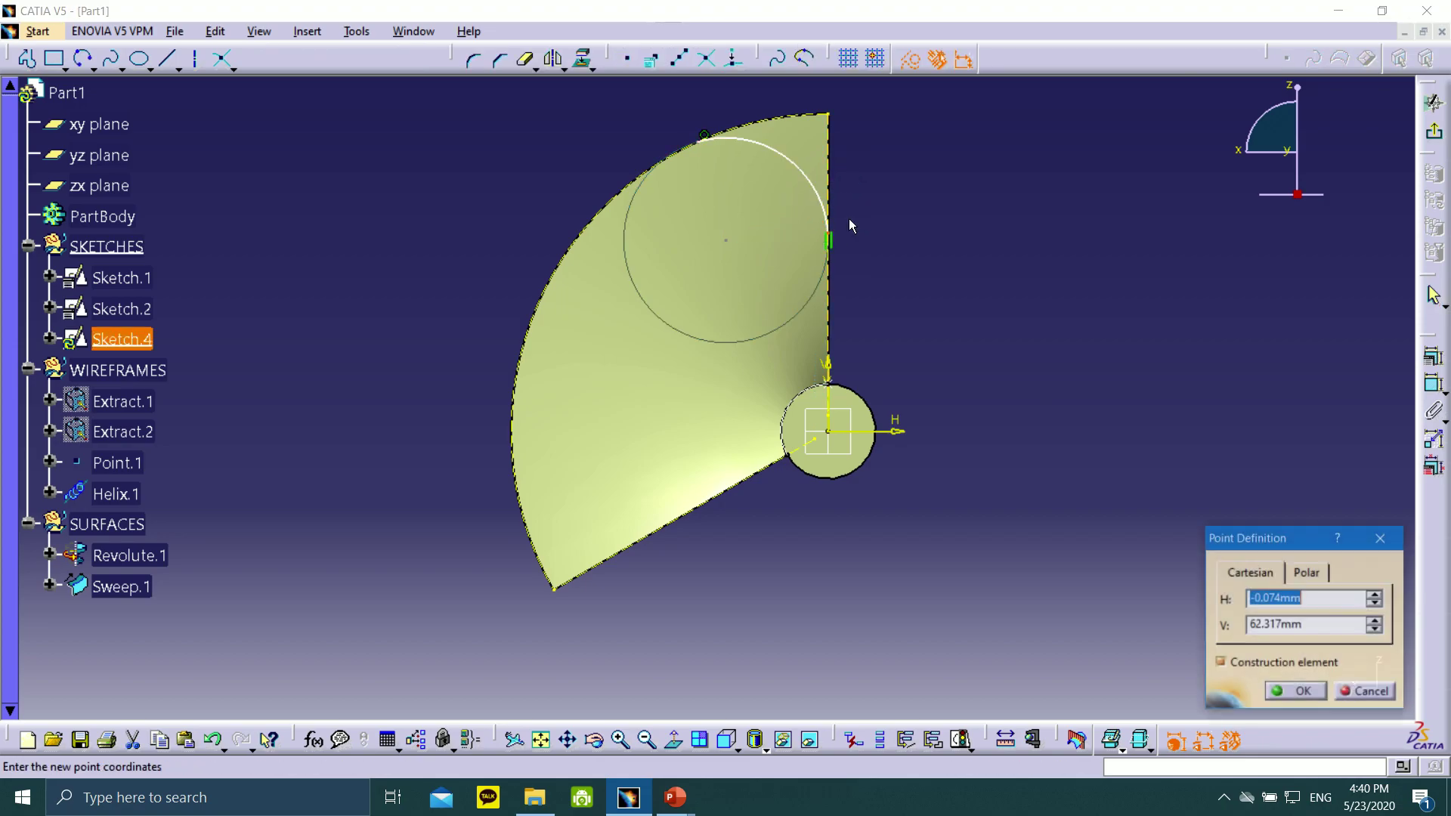
{"action": "left_click", "coordinate": [1339, 692]}
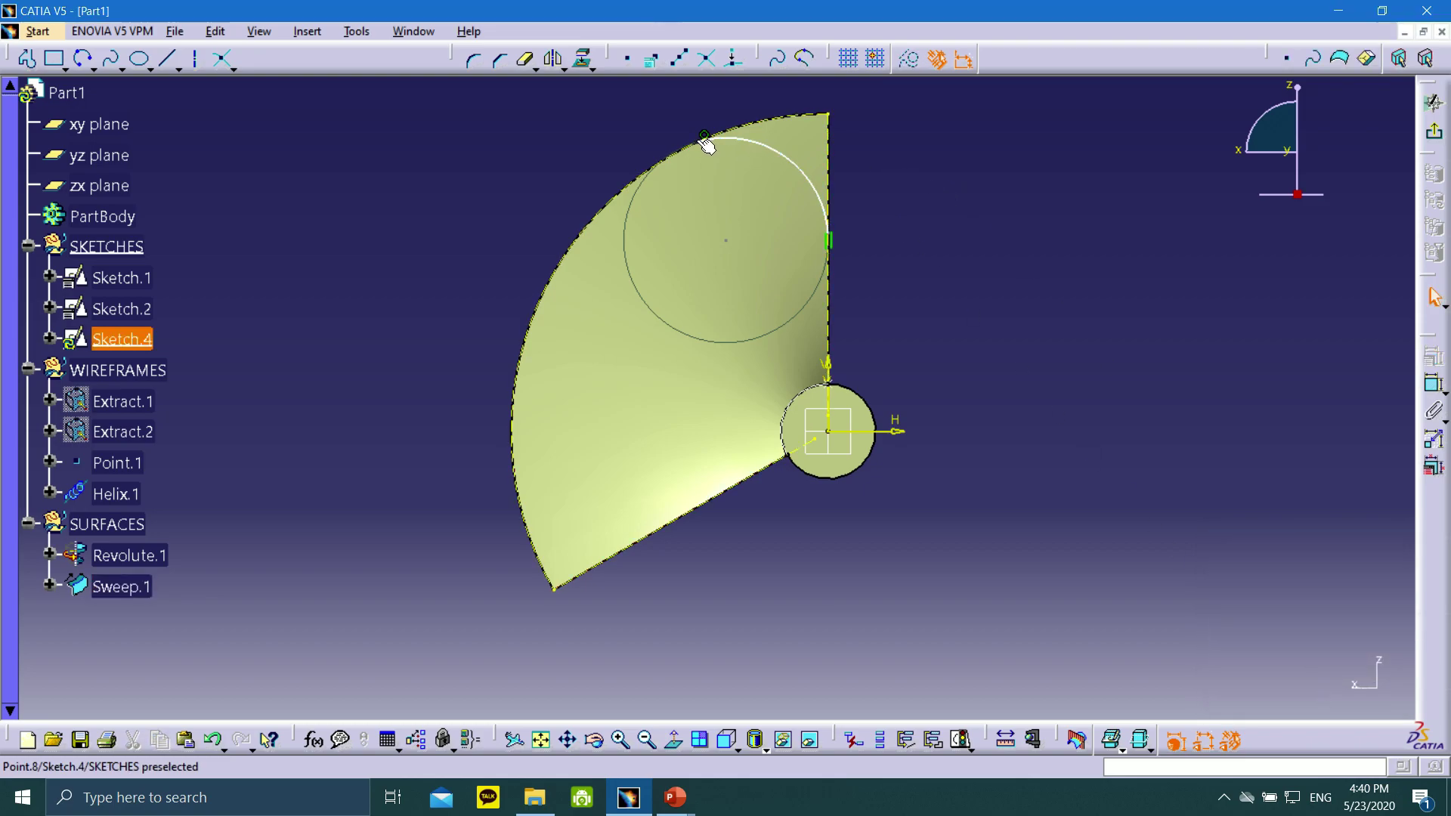
- Shift the upper arc's start point slightly along the outer curve and make the arc tangent to that curve
{"action": "mouse_move", "coordinate": [708, 146]}
{"action": "left_mouse_down"}
{"action": "mouse_move", "coordinate": [595, 250]}
{"action": "mouse_move", "coordinate": [604, 259]}
{"action": "mouse_move", "coordinate": [742, 151]}
{"action": "mouse_move", "coordinate": [693, 169]}
{"action": "left_mouse_up"}
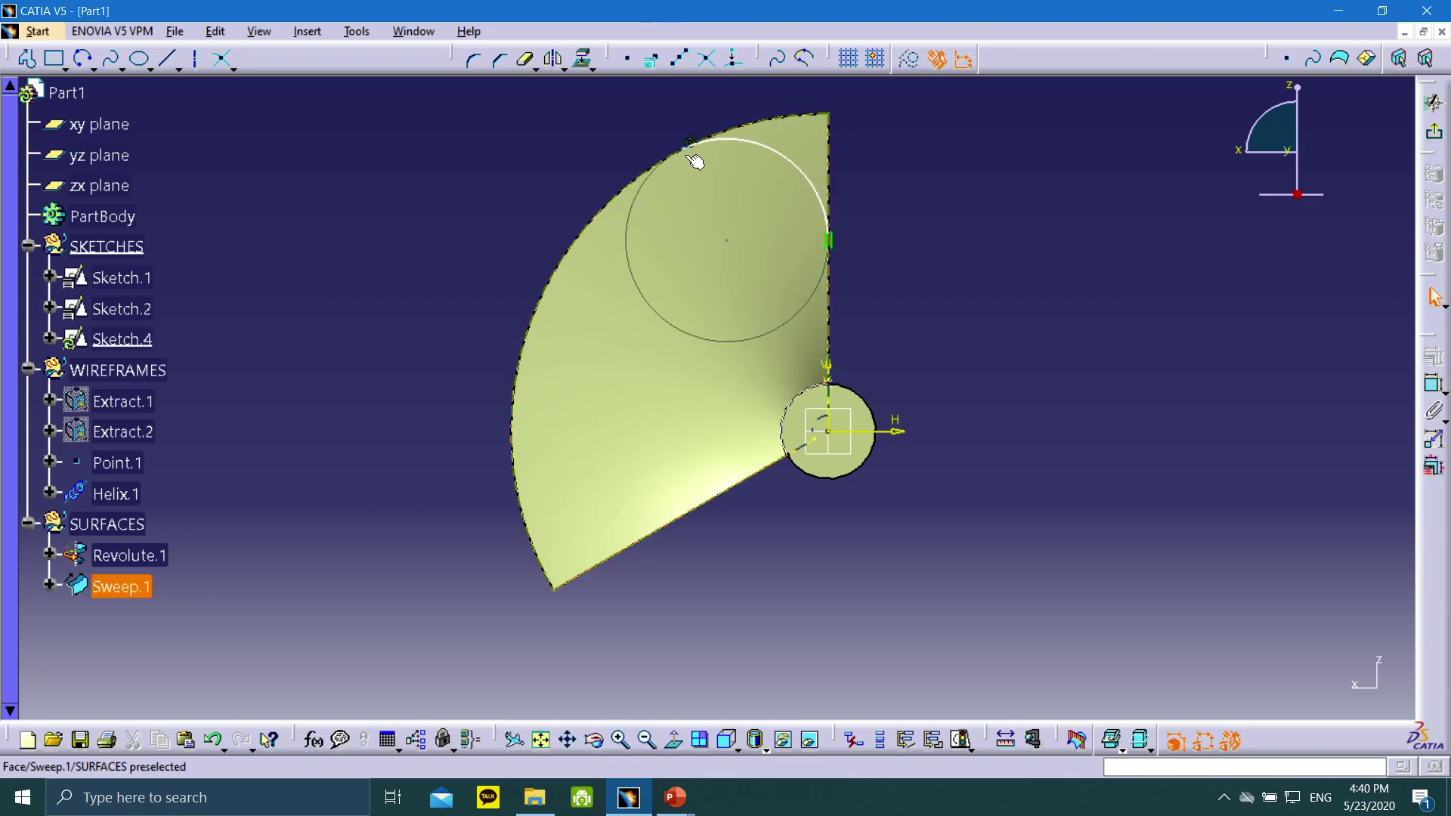
{"action": "left_click", "coordinate": [708, 146]}
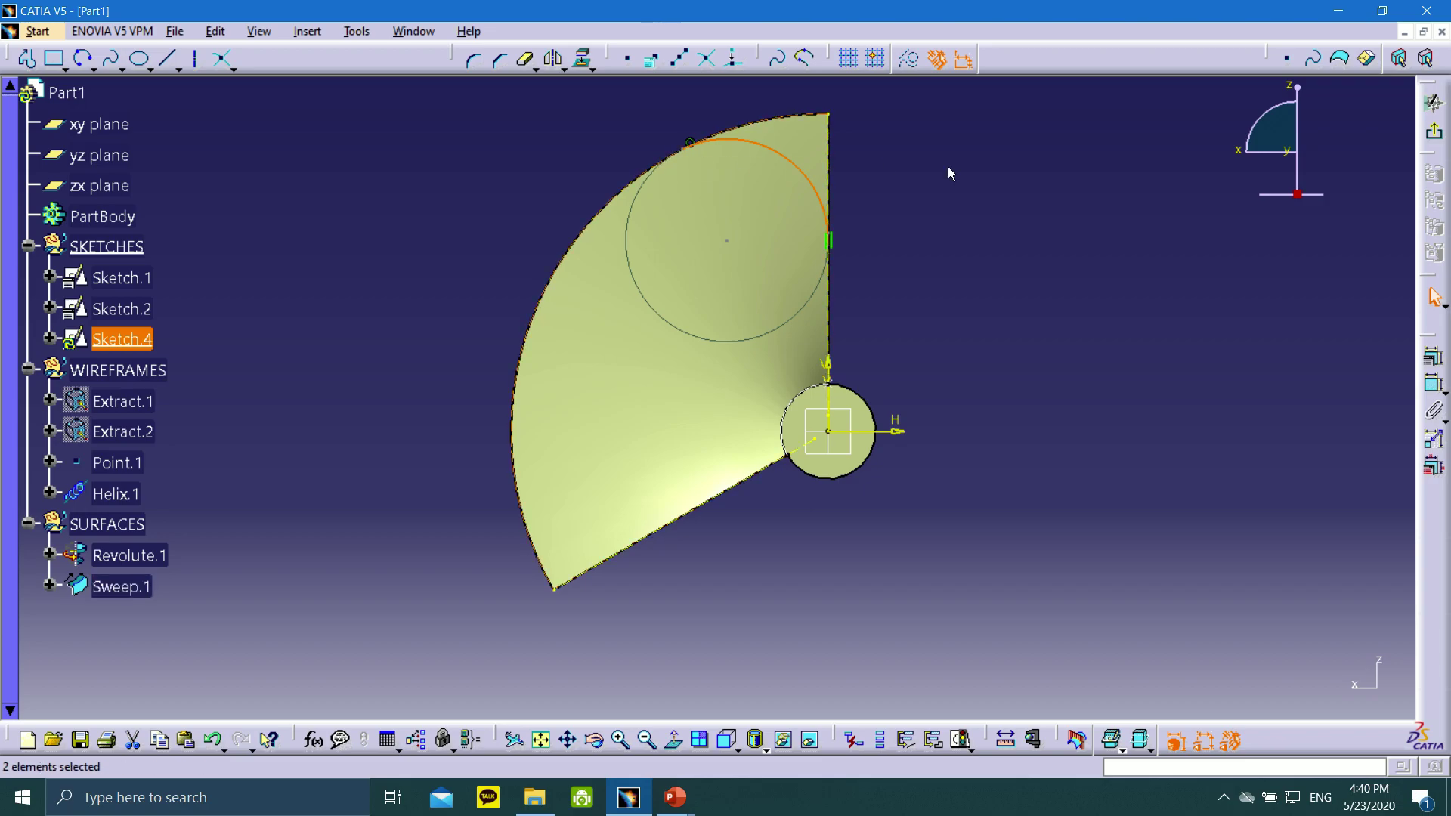
{"action": "left_click", "coordinate": [1433, 356]}
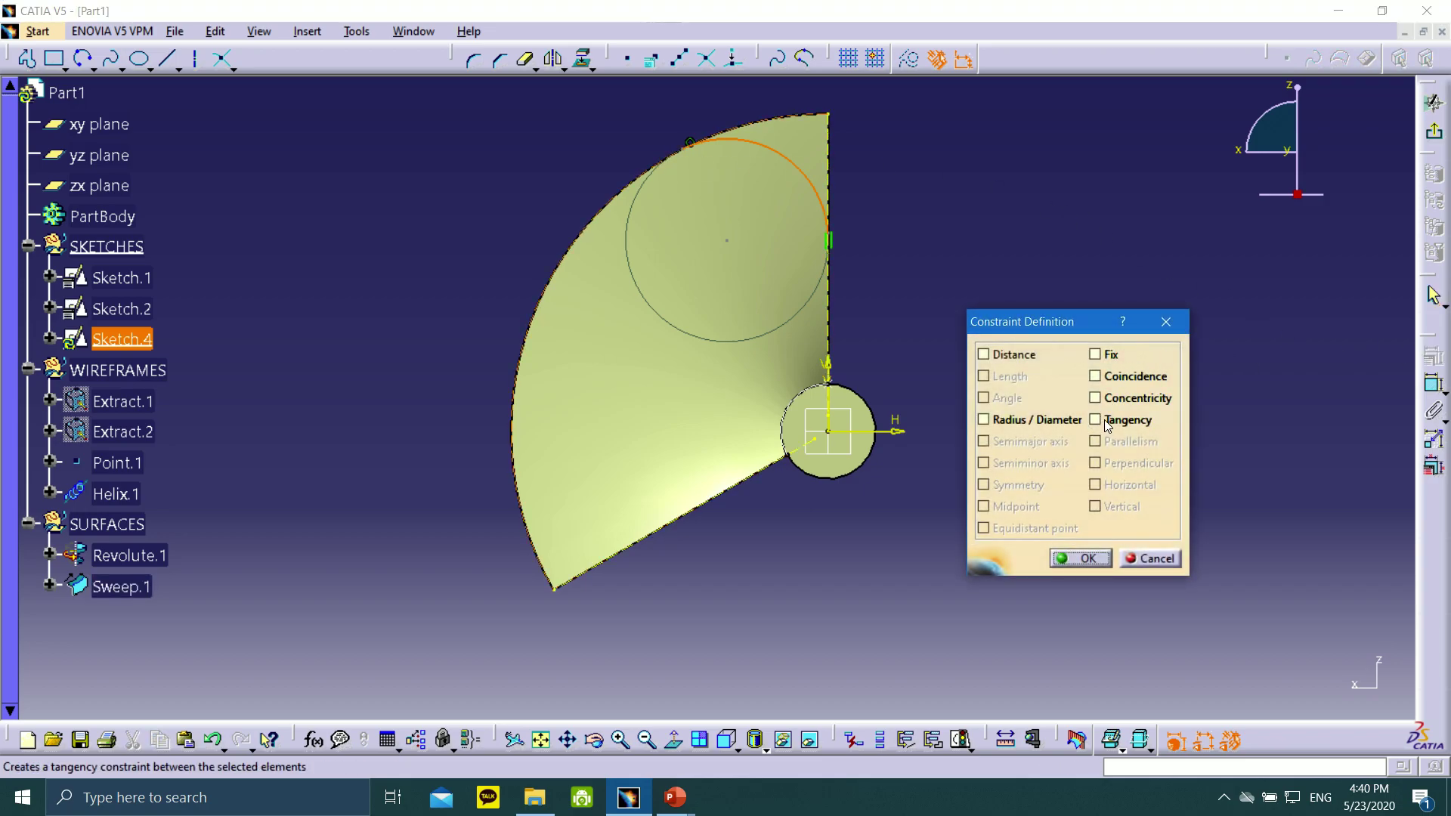
{"action": "left_click", "coordinate": [1095, 420]}
{"action": "left_click", "coordinate": [1080, 559]}
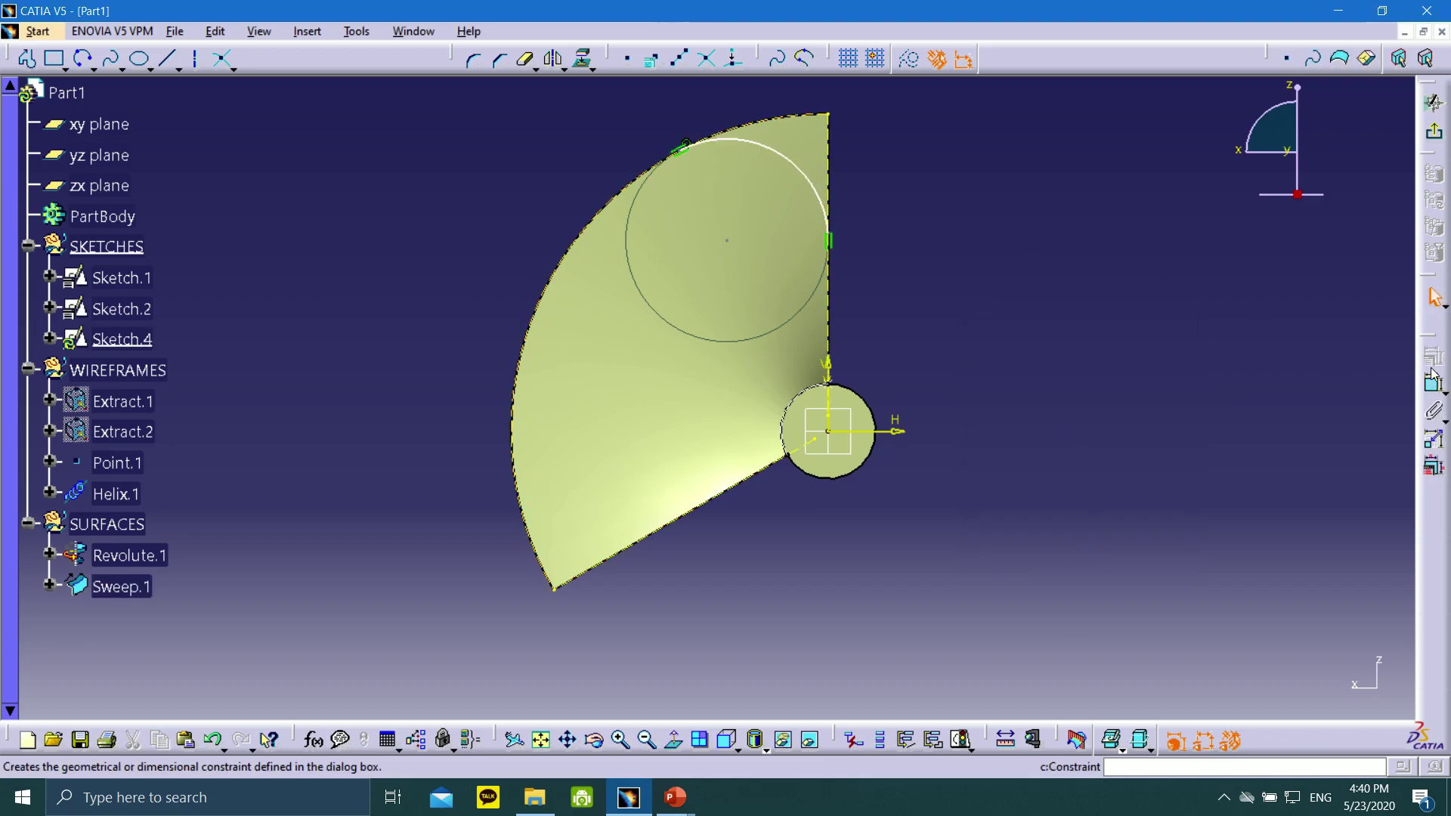
- Add a radius dimension to the upper corner arc and set it to 20 mm
{"action": "left_click", "coordinate": [800, 166]}
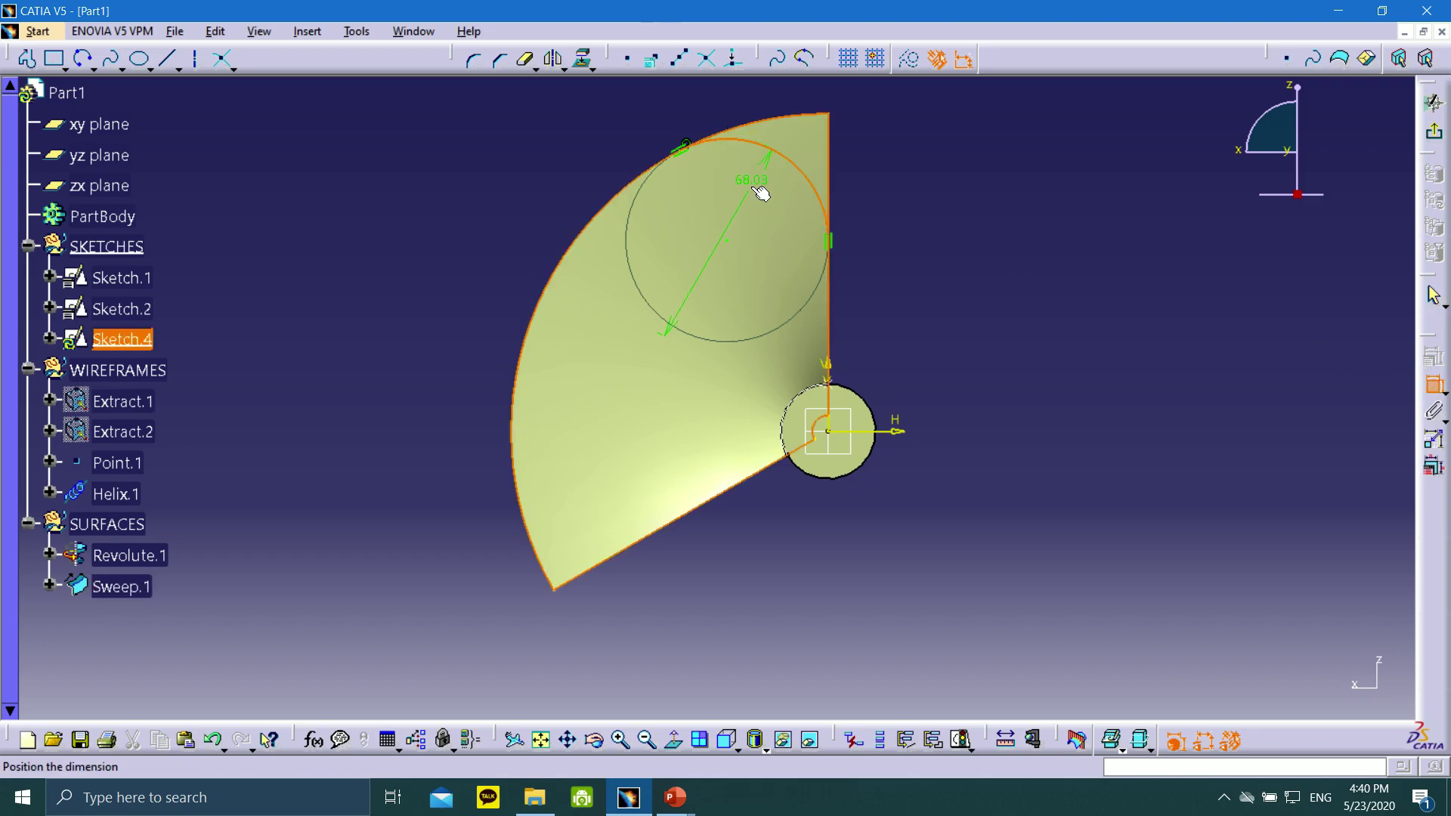
{"action": "left_click", "coordinate": [836, 148]}
{"action": "left_click", "coordinate": [1433, 383]}
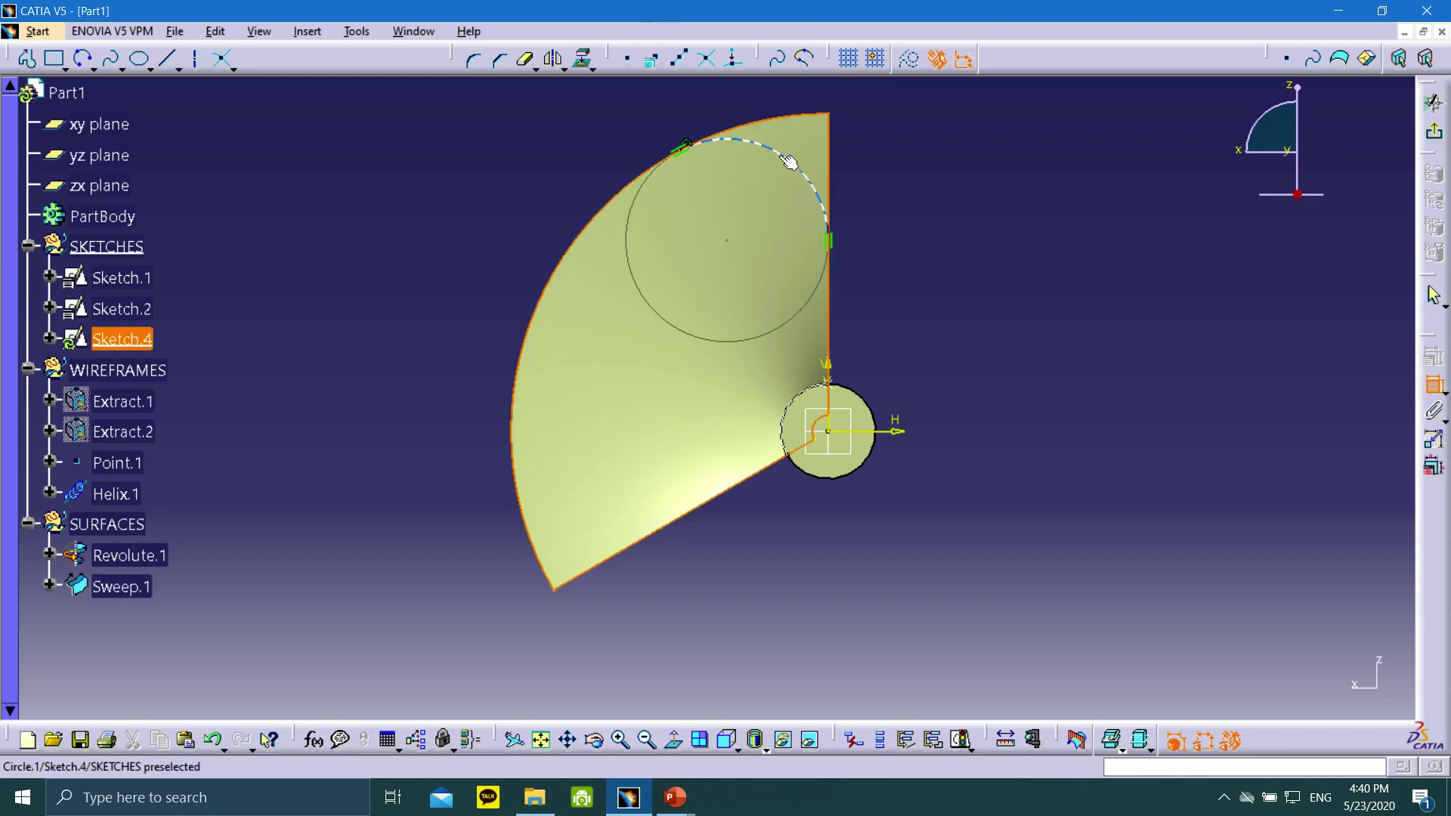
{"action": "left_click", "coordinate": [791, 161]}
{"action": "left_click", "coordinate": [843, 136]}
{"action": "left_click", "coordinate": [1434, 383]}
{"action": "left_click", "coordinate": [796, 163]}
{"action": "double_click", "coordinate": [870, 130]}
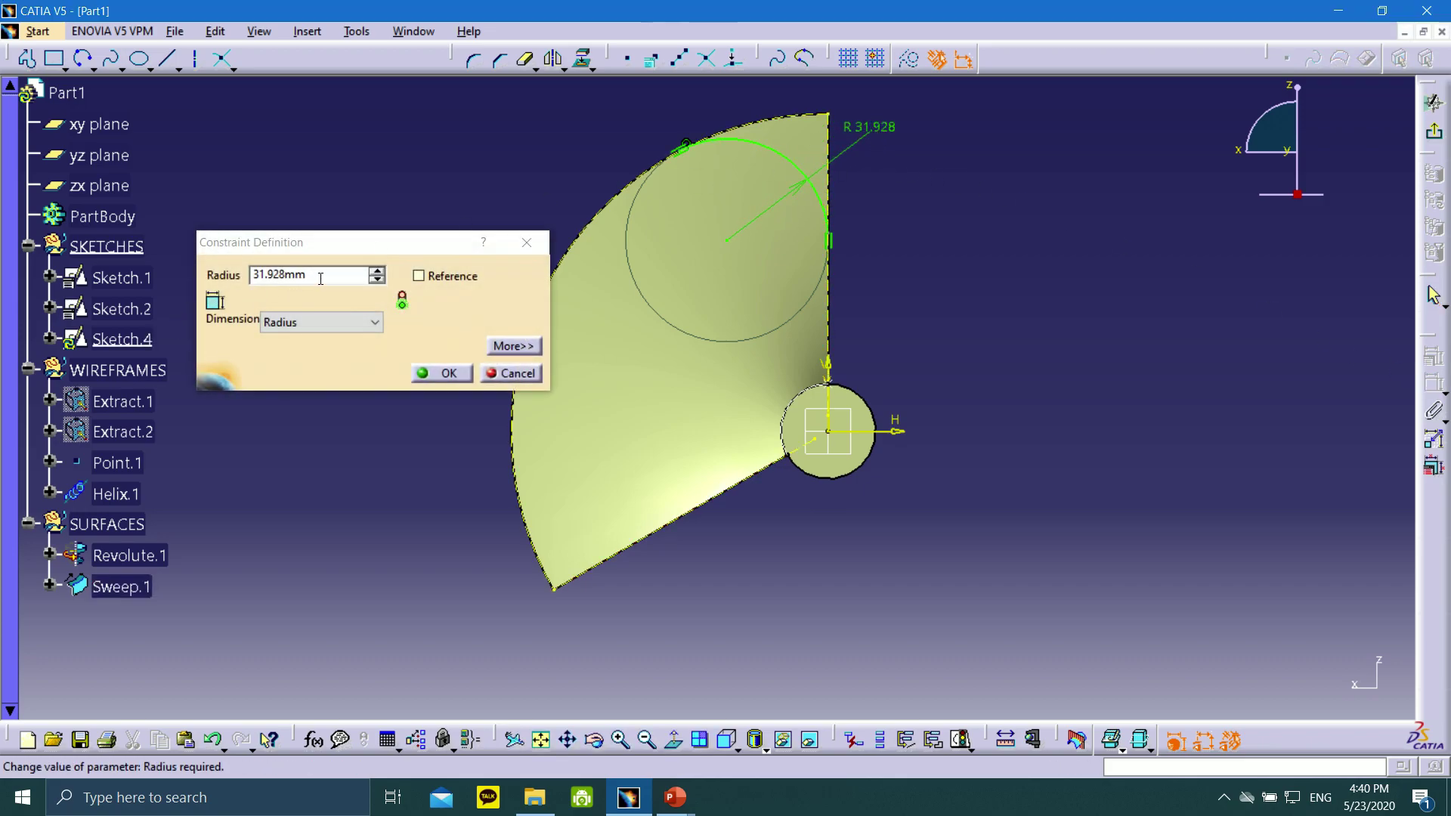
{"action": "left_click", "coordinate": [321, 279]}
{"action": "type", "text": "20"}
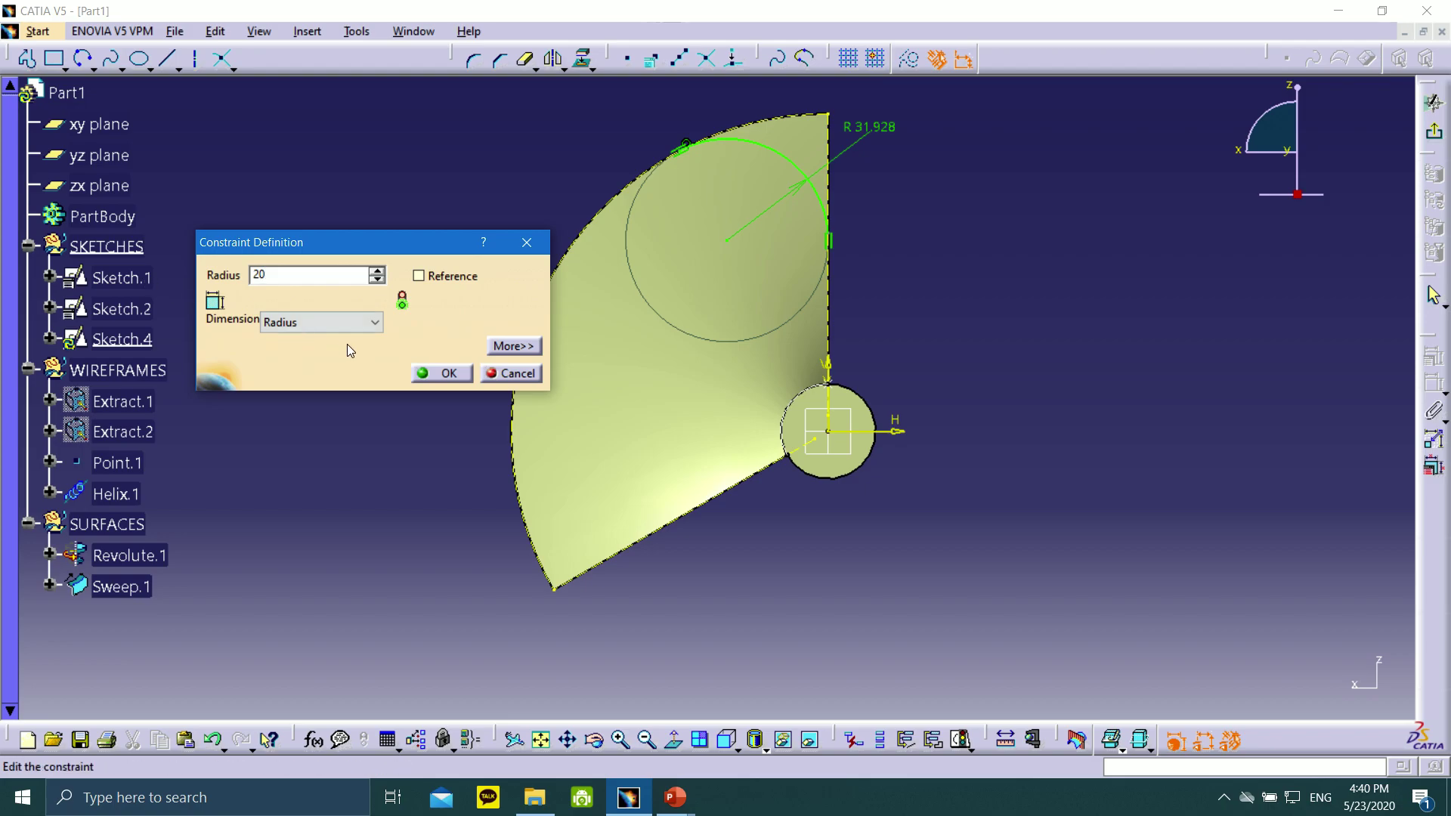
{"action": "left_click", "coordinate": [424, 374]}
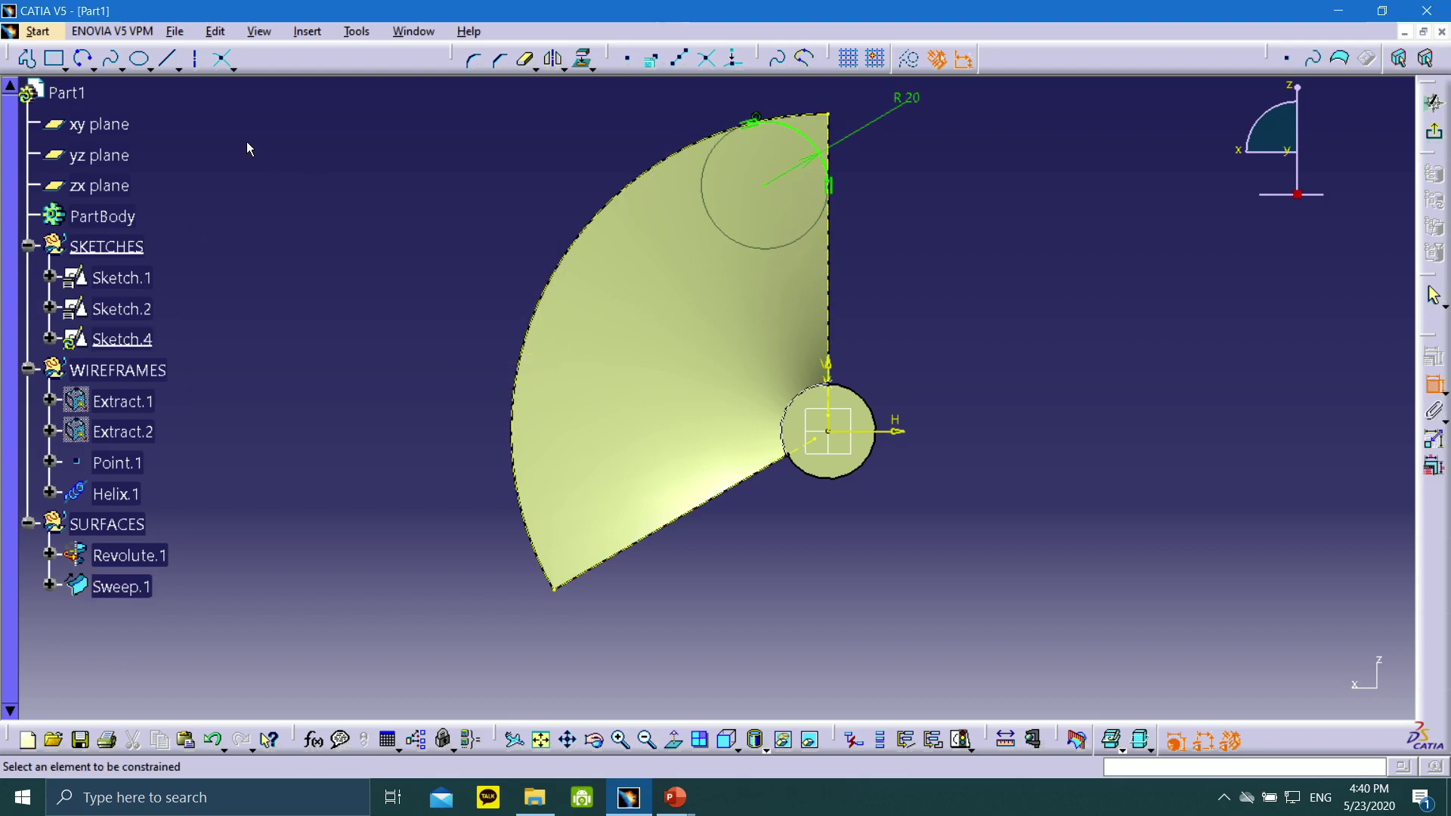
- Draw a three-point arc from the outer curve to the lower slanted edge and adjust both endpoints along those edges
{"action": "left_click", "coordinate": [84, 58]}
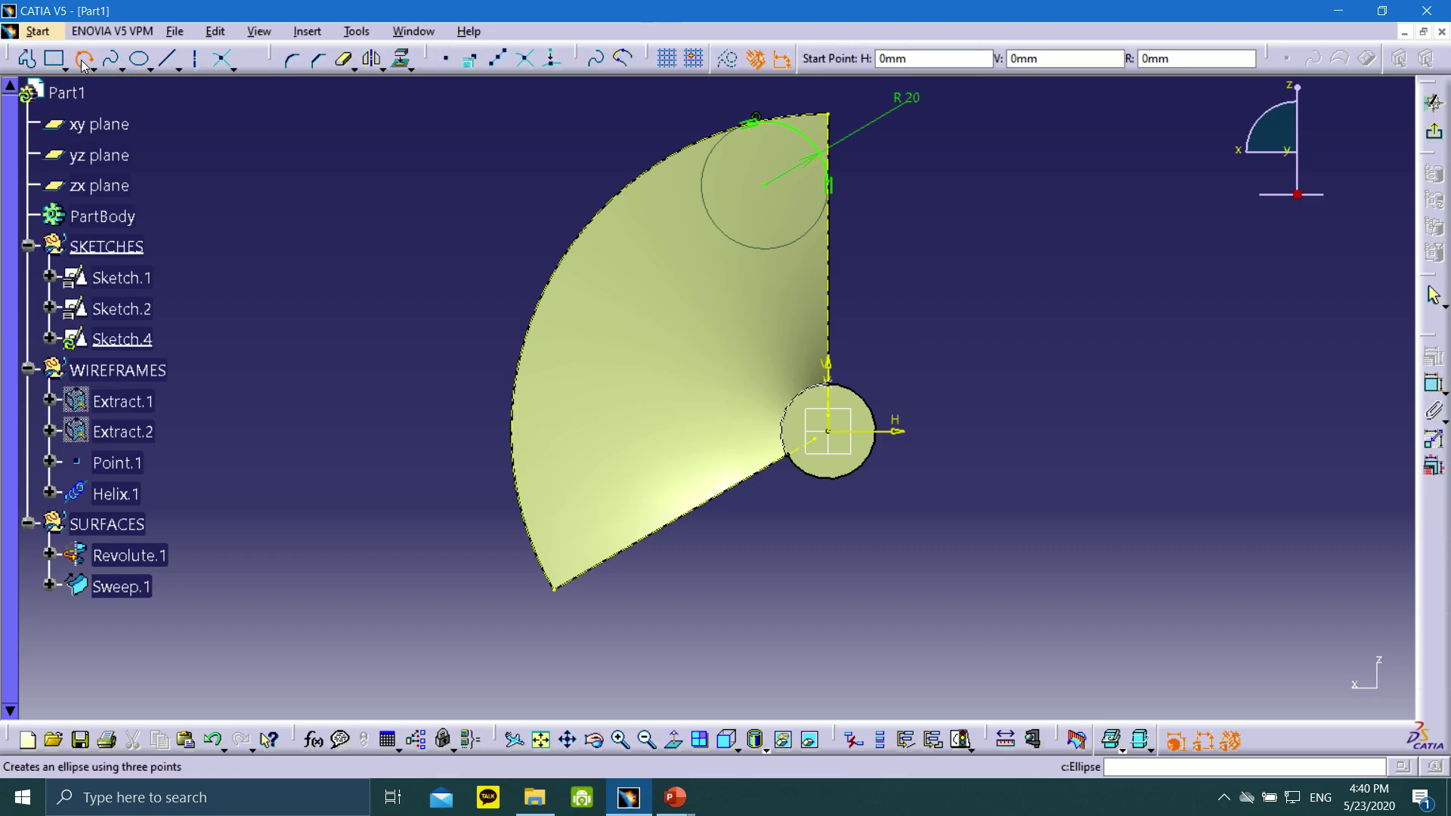
{"action": "left_click", "coordinate": [514, 427]}
{"action": "left_click", "coordinate": [609, 505]}
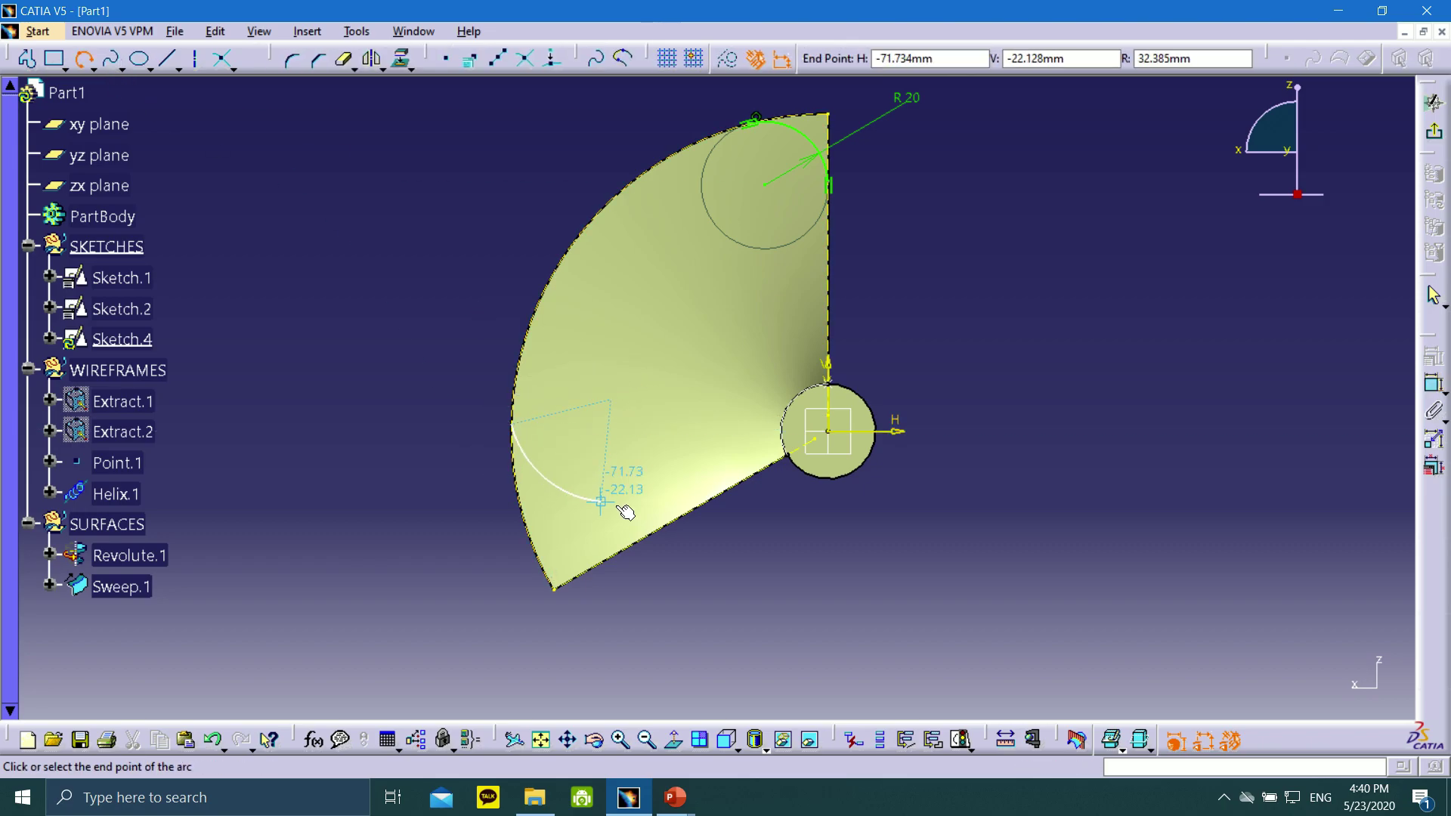
{"action": "left_click", "coordinate": [705, 501]}
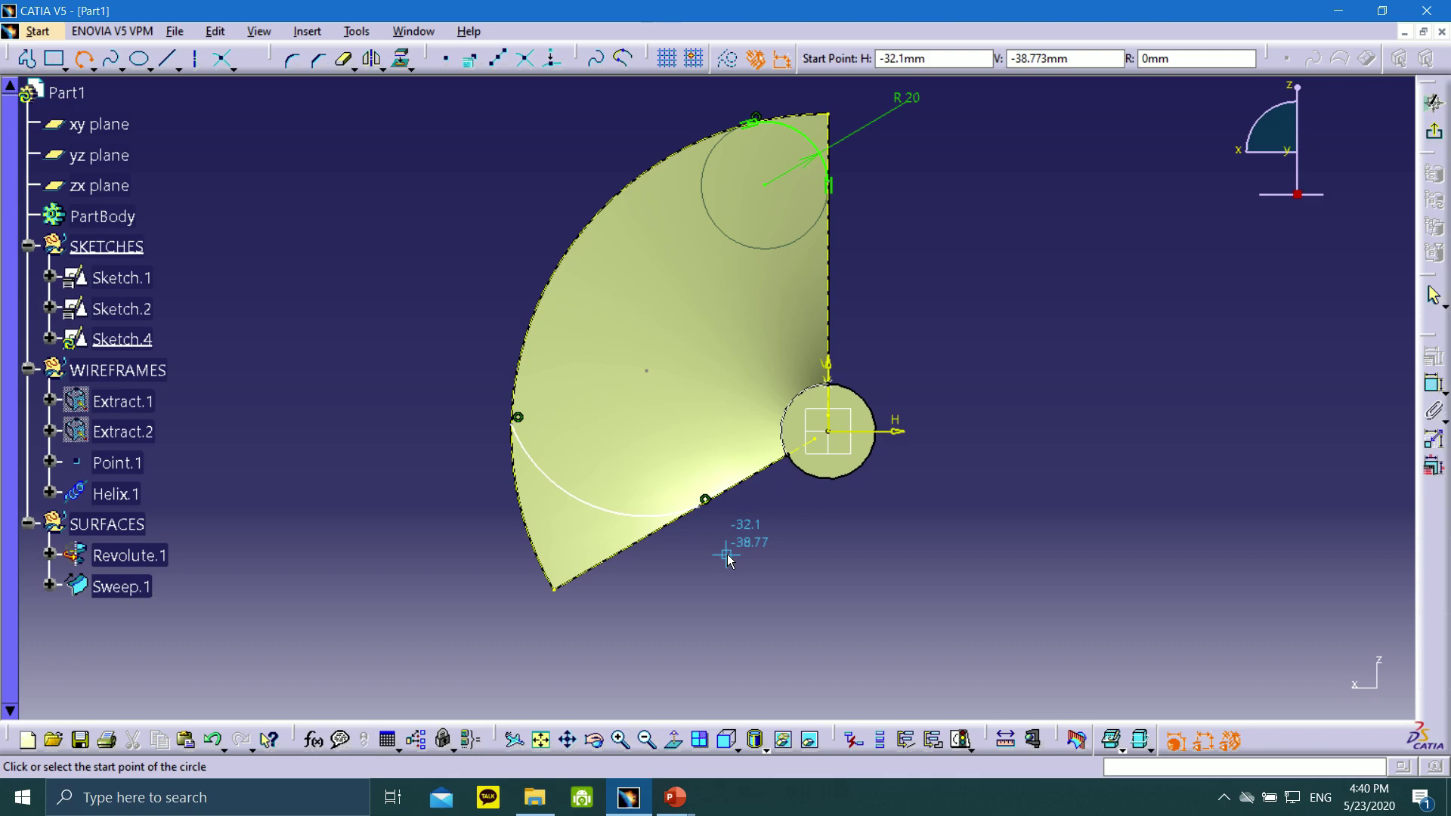
{"action": "key", "text": "Escape"}
{"action": "mouse_move", "coordinate": [701, 507]}
{"action": "left_mouse_down"}
{"action": "mouse_move", "coordinate": [594, 561]}
{"action": "mouse_move", "coordinate": [813, 437]}
{"action": "mouse_move", "coordinate": [702, 501]}
{"action": "left_mouse_up"}
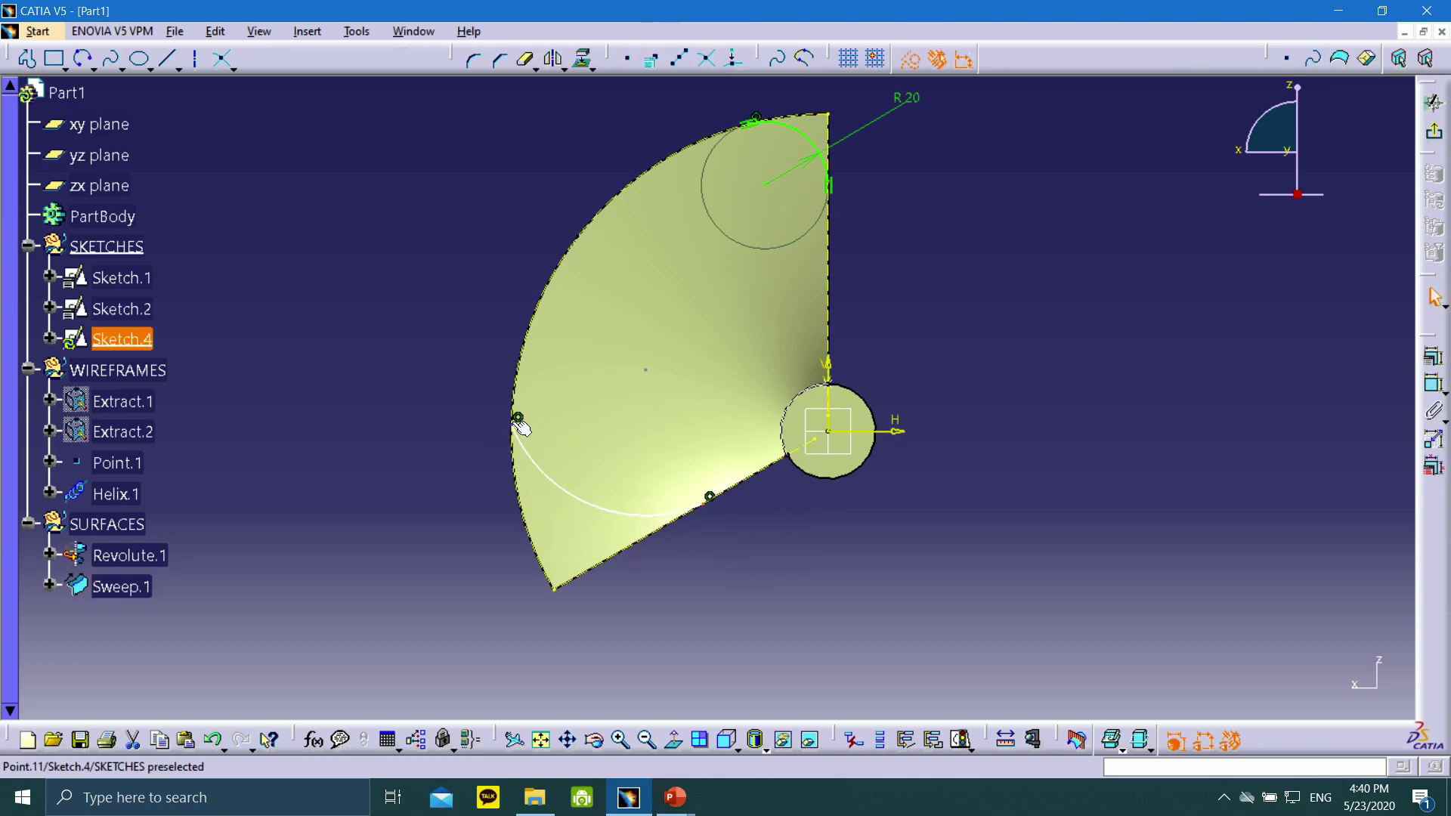
{"action": "mouse_move", "coordinate": [515, 424]}
{"action": "left_mouse_down"}
{"action": "mouse_move", "coordinate": [612, 227]}
{"action": "mouse_move", "coordinate": [521, 384]}
{"action": "left_mouse_up"}
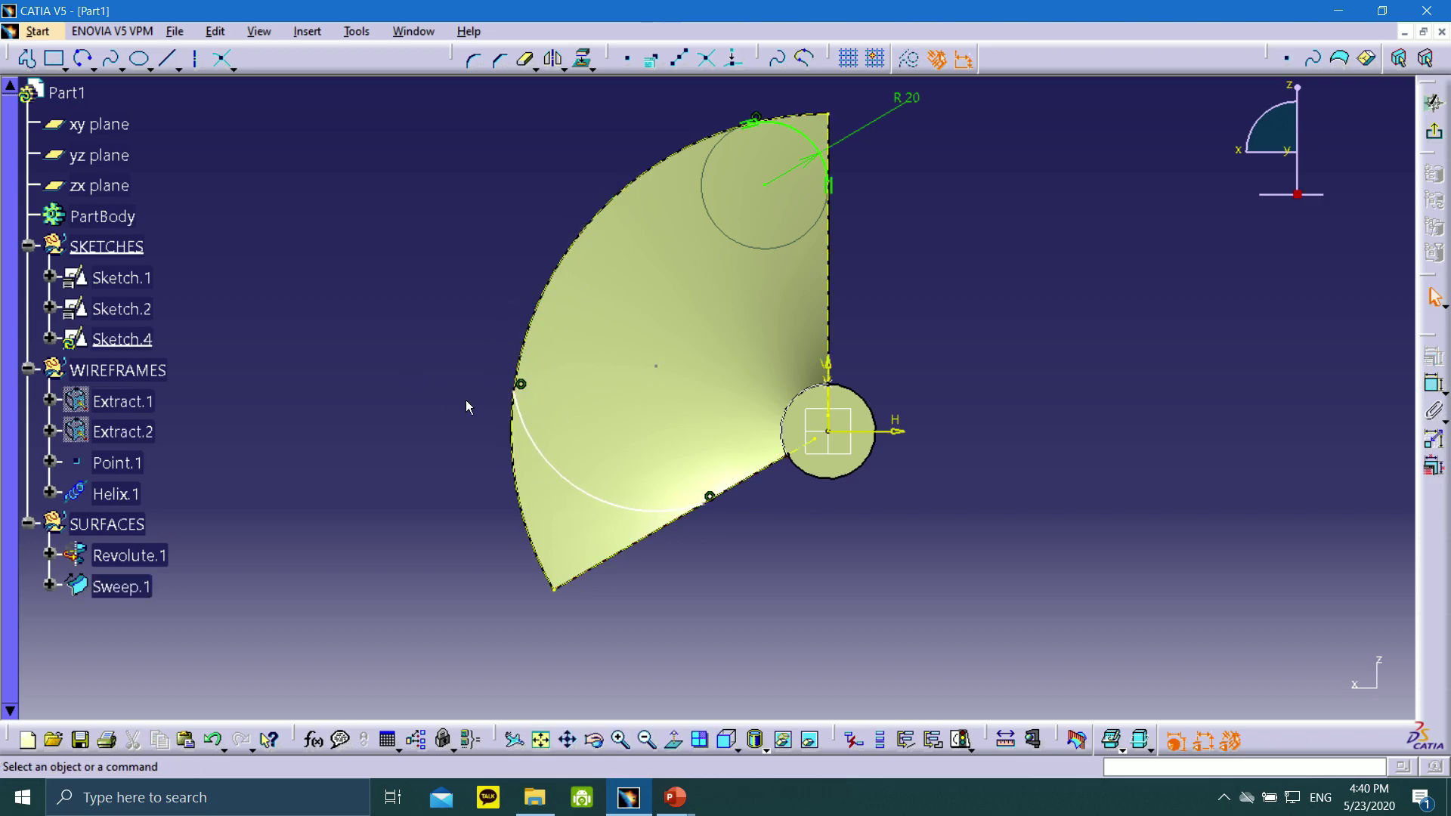
- Constrain the lower arc to be tangent to the projected outer curve
{"action": "left_click", "coordinate": [529, 427]}
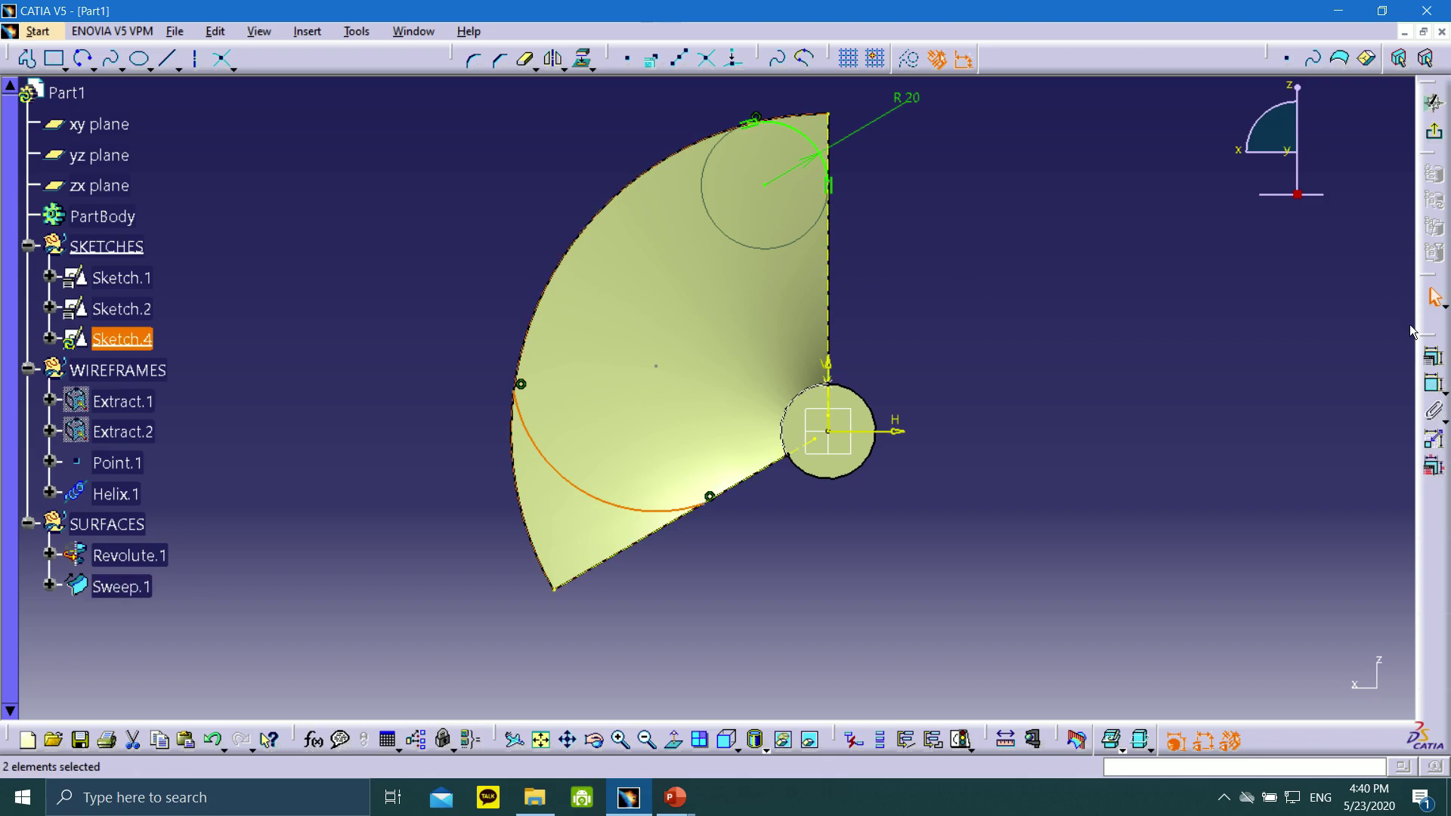
{"action": "left_click", "coordinate": [1433, 355]}
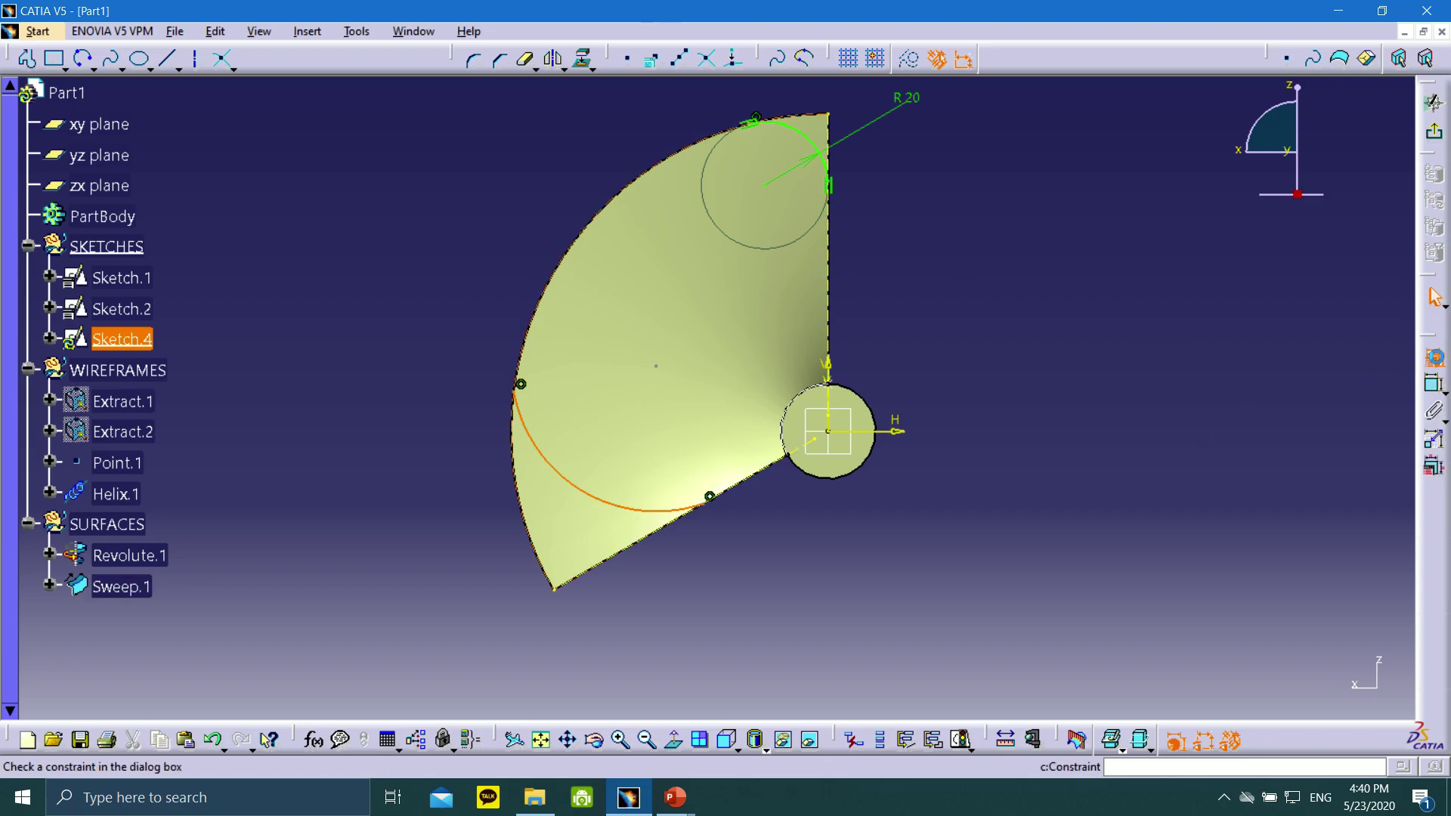
{"action": "left_click", "coordinate": [1094, 419]}
{"action": "left_click", "coordinate": [1087, 561]}
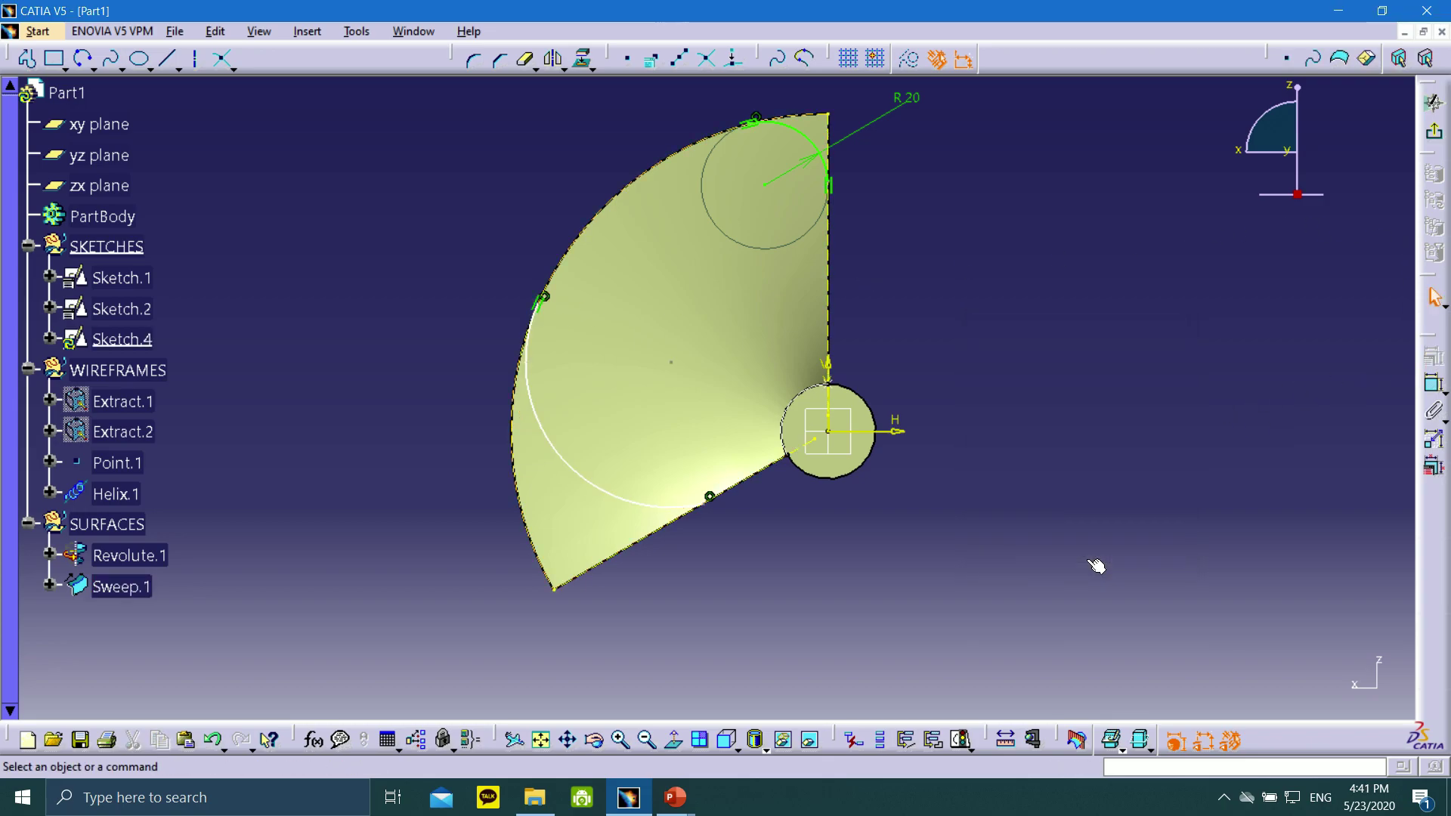
- Constrain the lower arc to be tangent to the projected lower slanted edge
{"action": "left_click", "coordinate": [699, 505]}
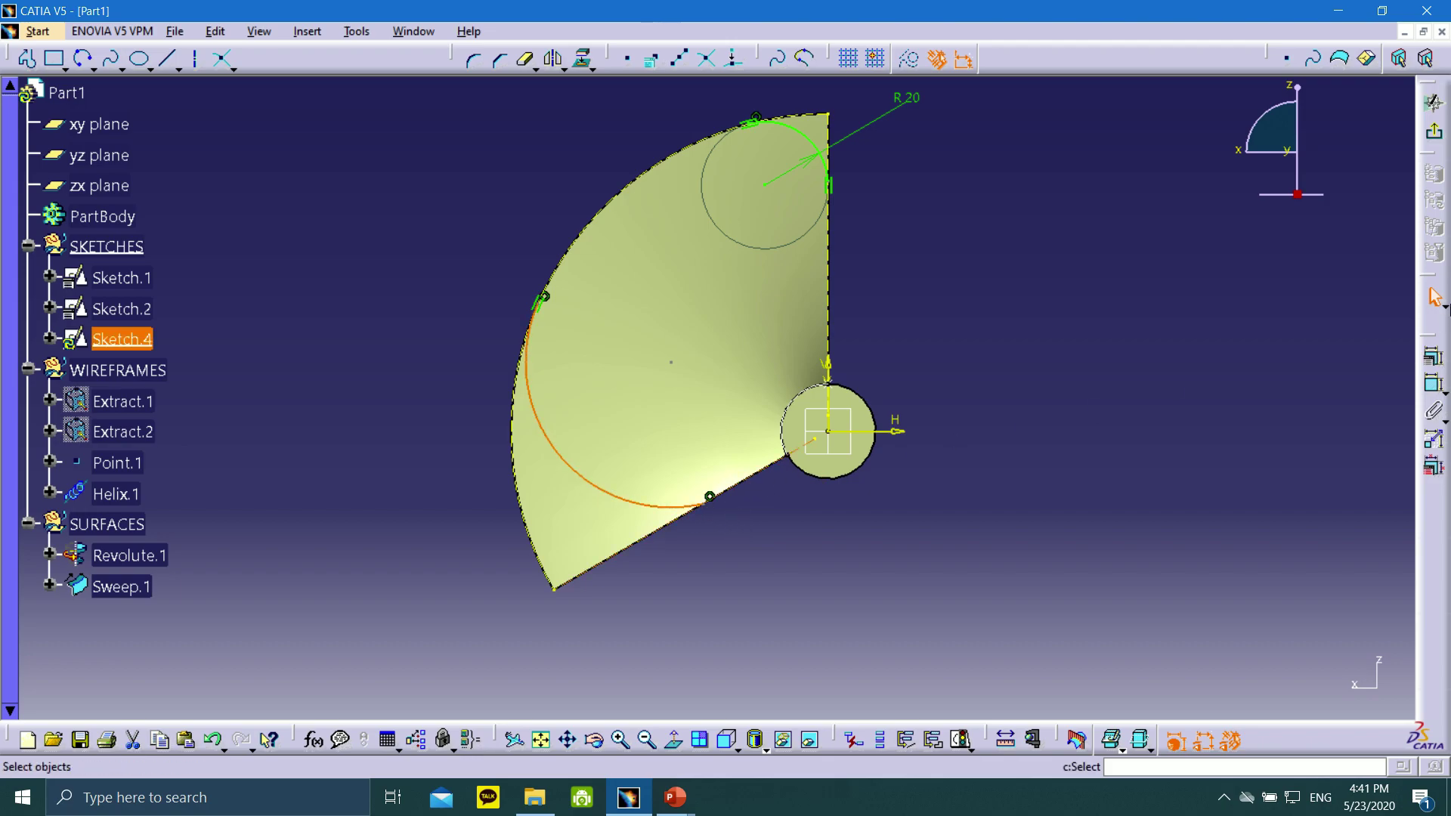
{"action": "left_click", "coordinate": [1434, 357]}
{"action": "left_click", "coordinate": [1126, 421]}
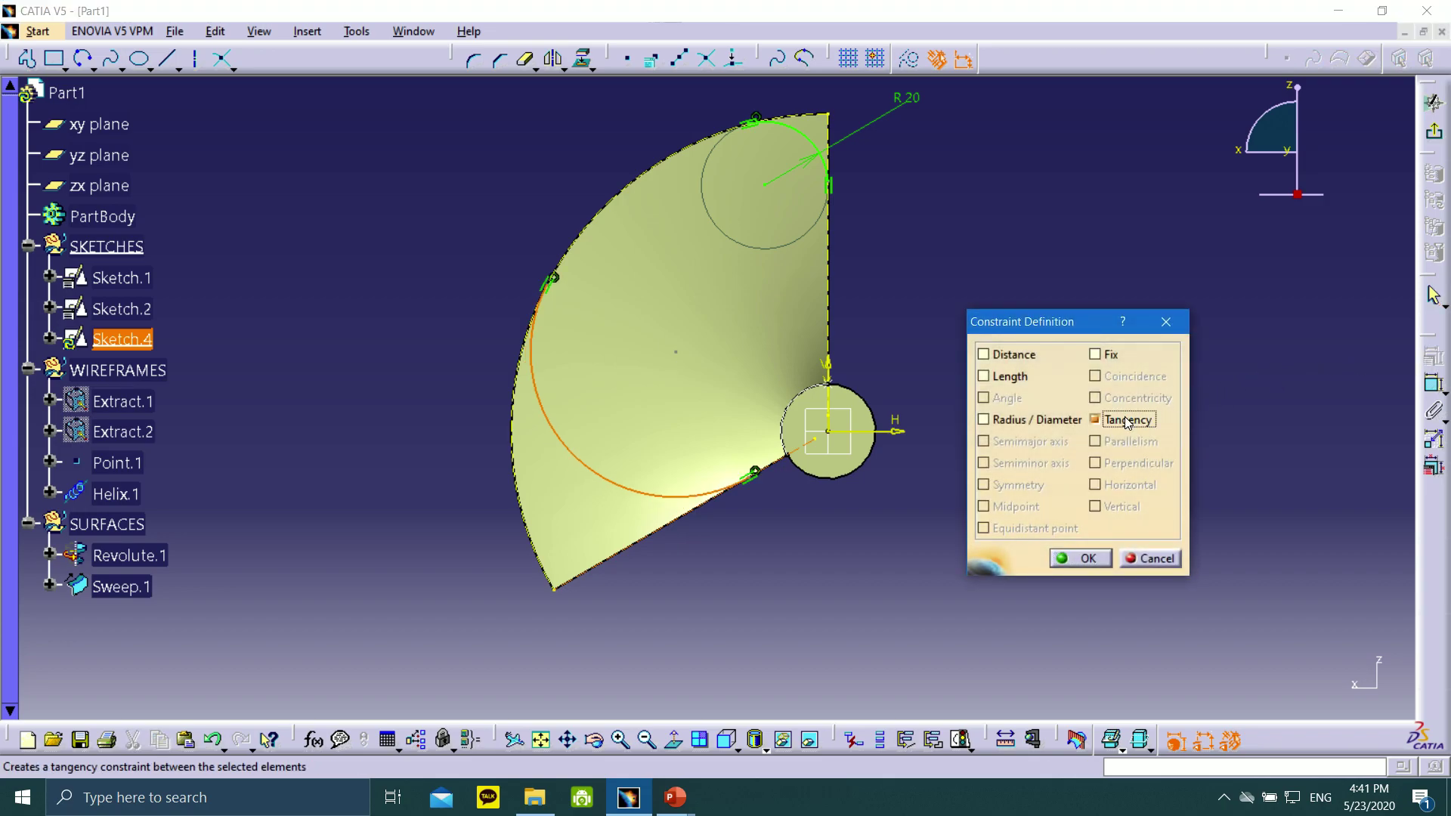
{"action": "left_click", "coordinate": [1081, 558]}
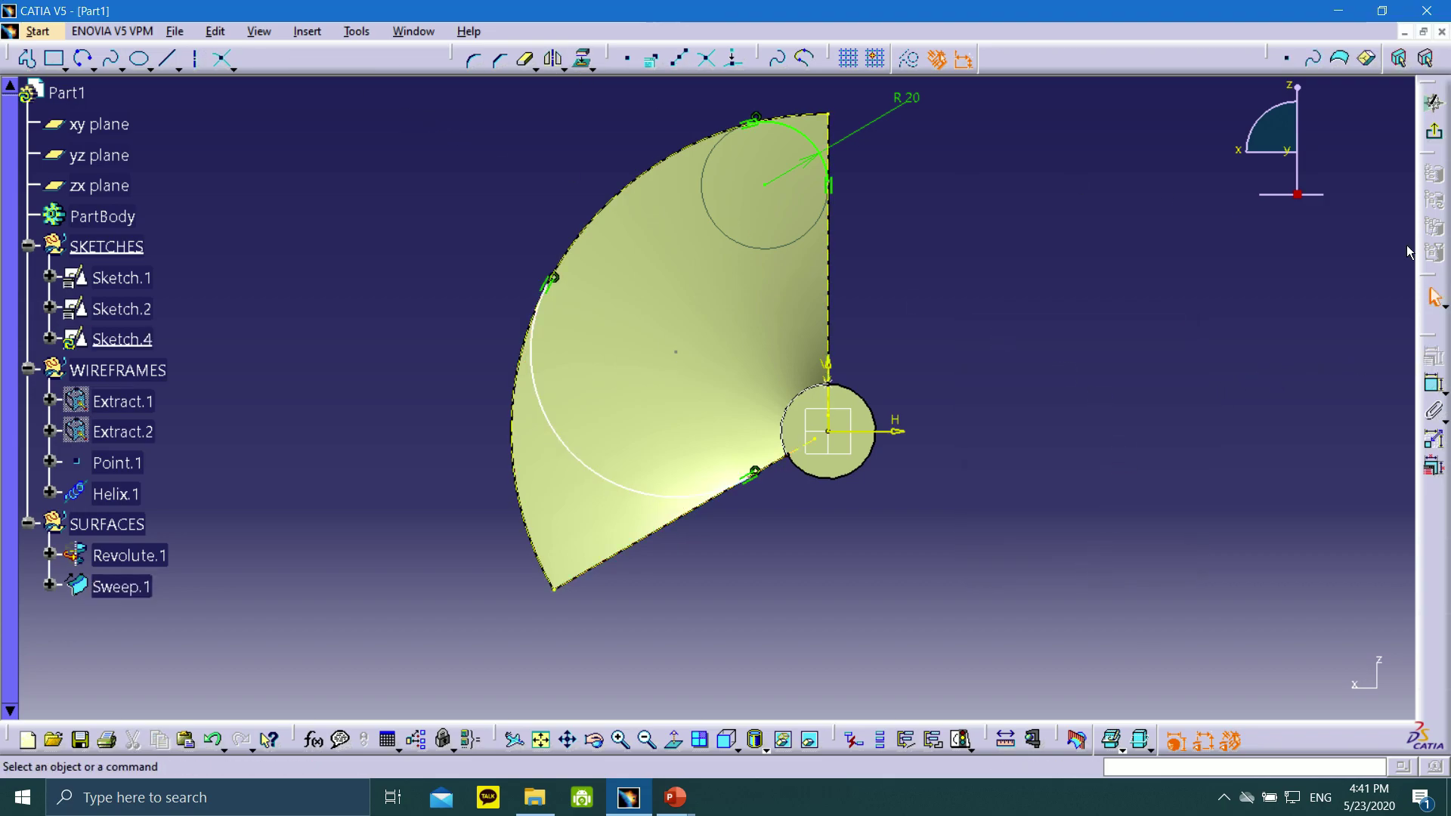
- Add a radius dimension to the lower arc and set it to 40 mm
{"action": "left_click", "coordinate": [1432, 384]}
{"action": "left_click", "coordinate": [581, 448]}
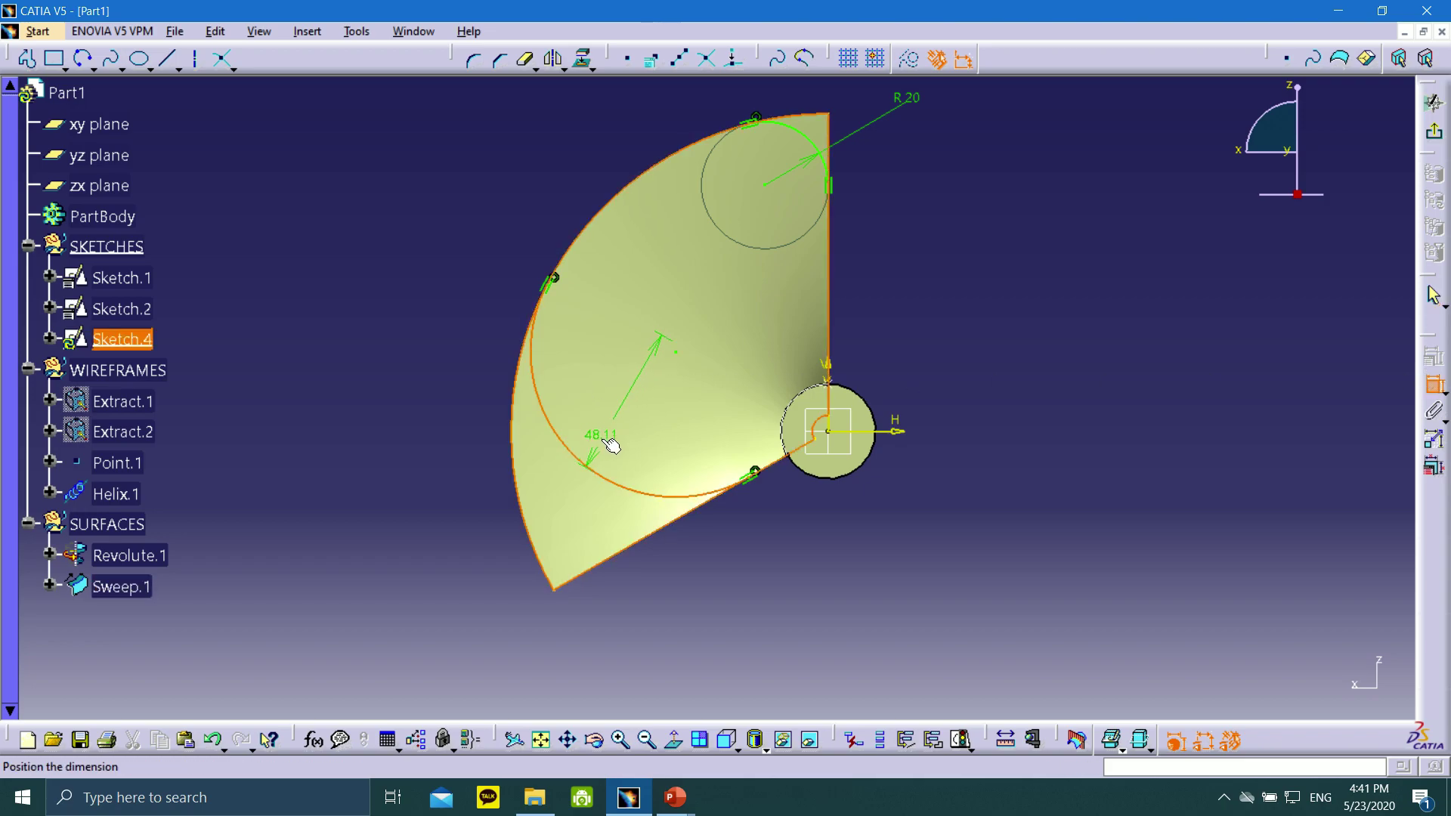
{"action": "key", "text": "Escape"}
{"action": "left_click", "coordinate": [686, 494]}
{"action": "left_click", "coordinate": [401, 561]}
{"action": "double_click", "coordinate": [408, 557]}
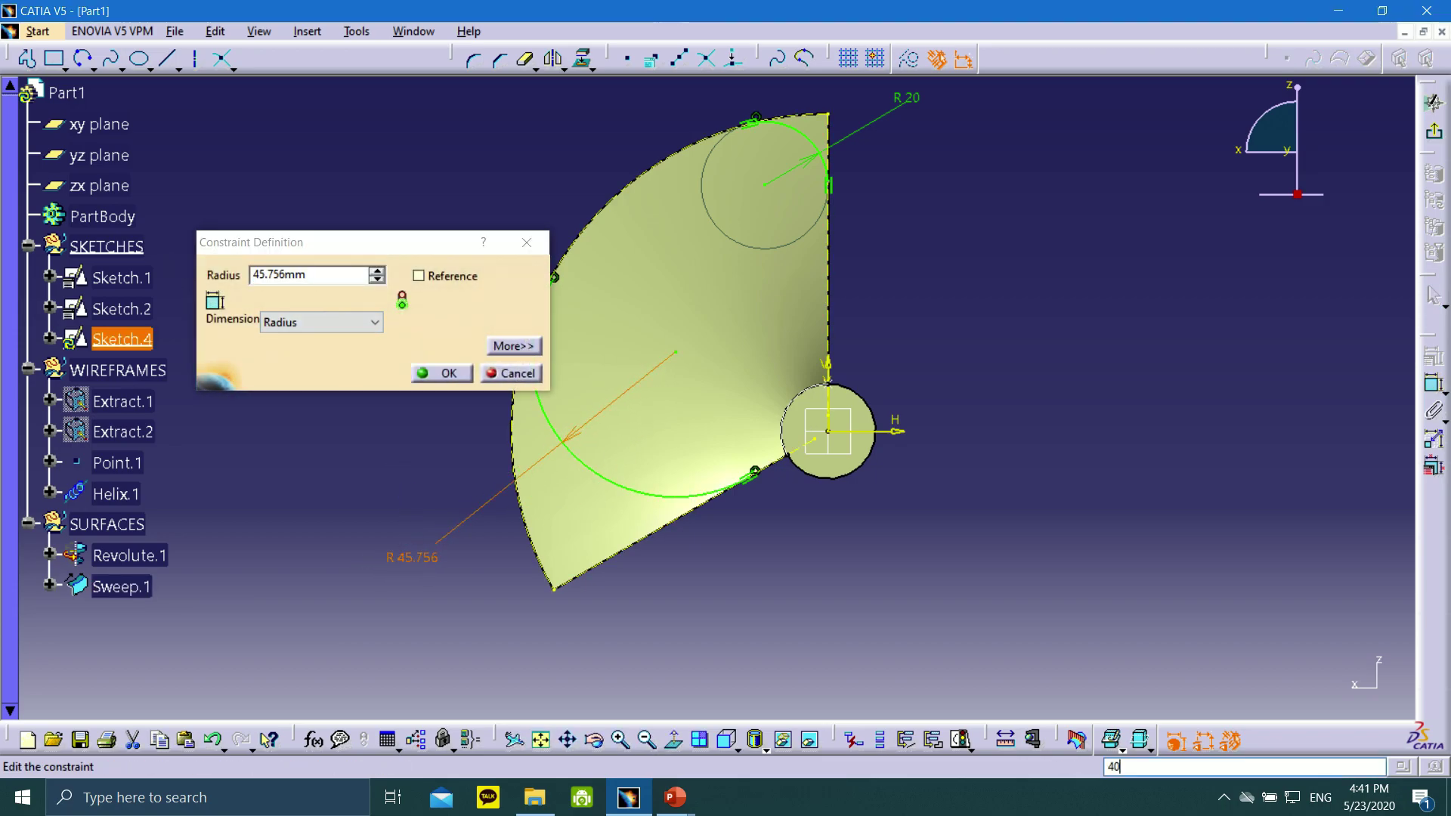
{"action": "left_click_drag", "start_coordinate": [337, 278], "coordinate": [234, 281]}
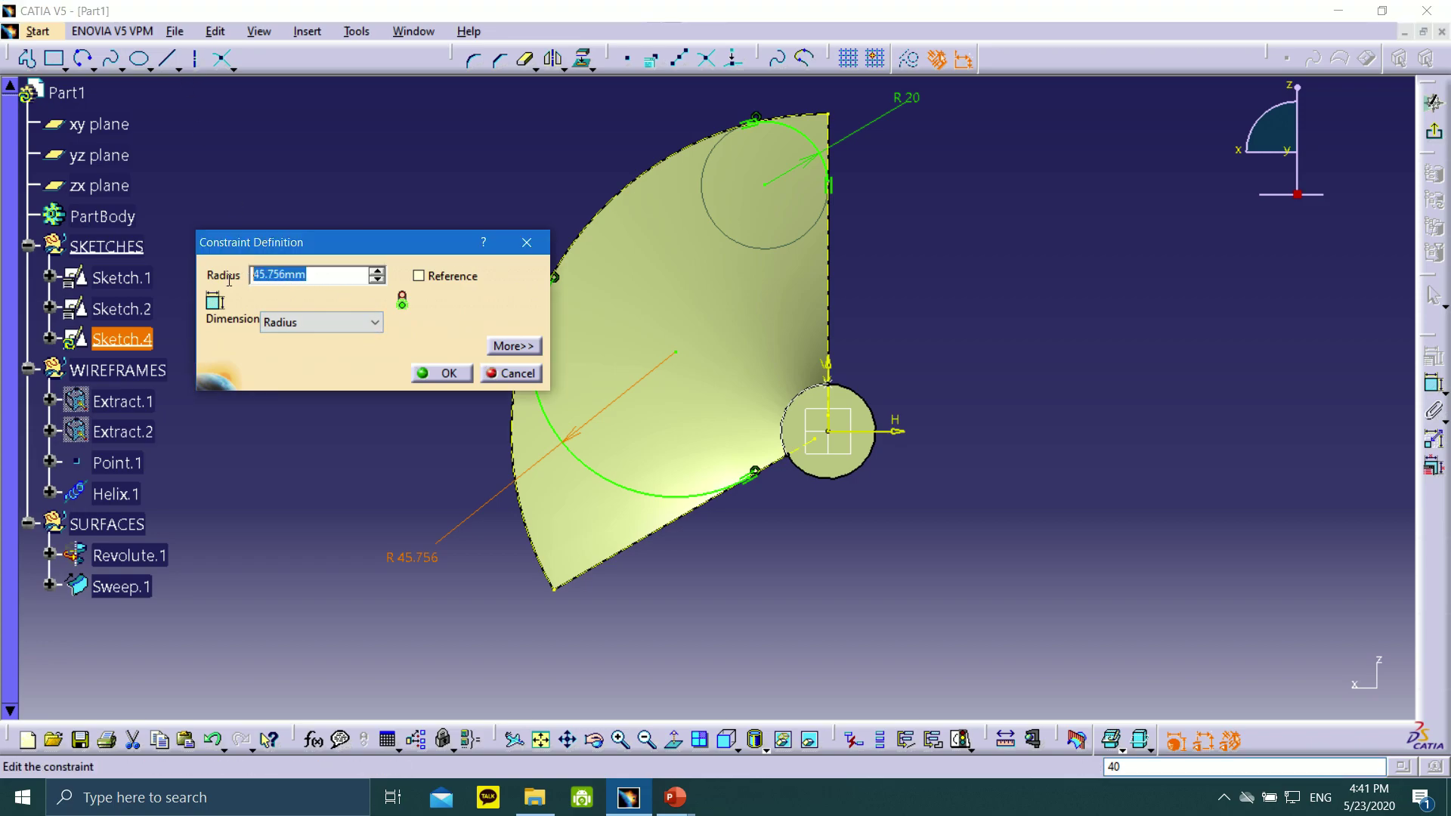
{"action": "type", "text": "40"}
{"action": "key", "text": "Return"}
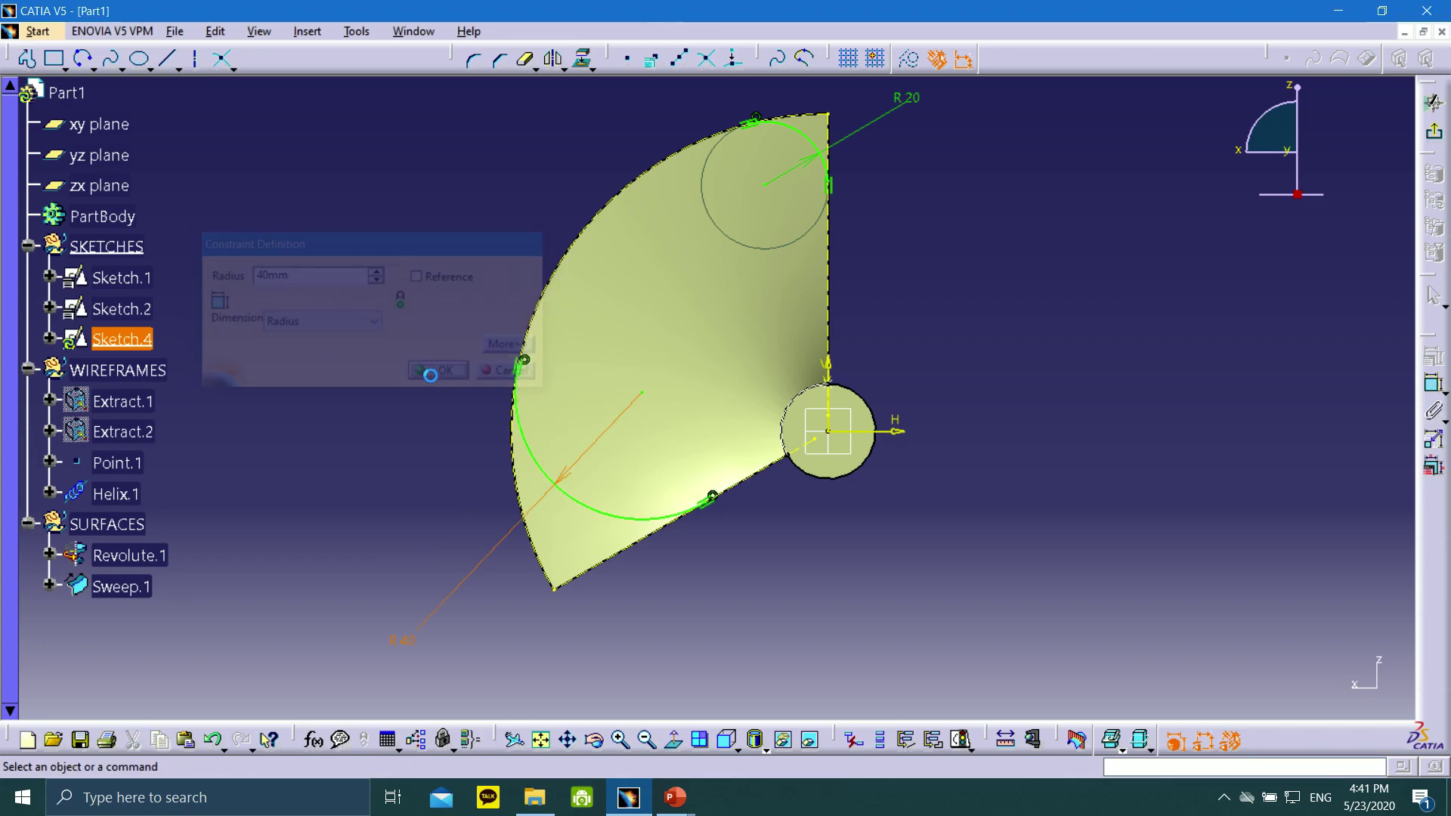
- Check the point definitions of the lower arc's two endpoints and the upper arc's end near the vertical edge
{"action": "double_click", "coordinate": [714, 499]}
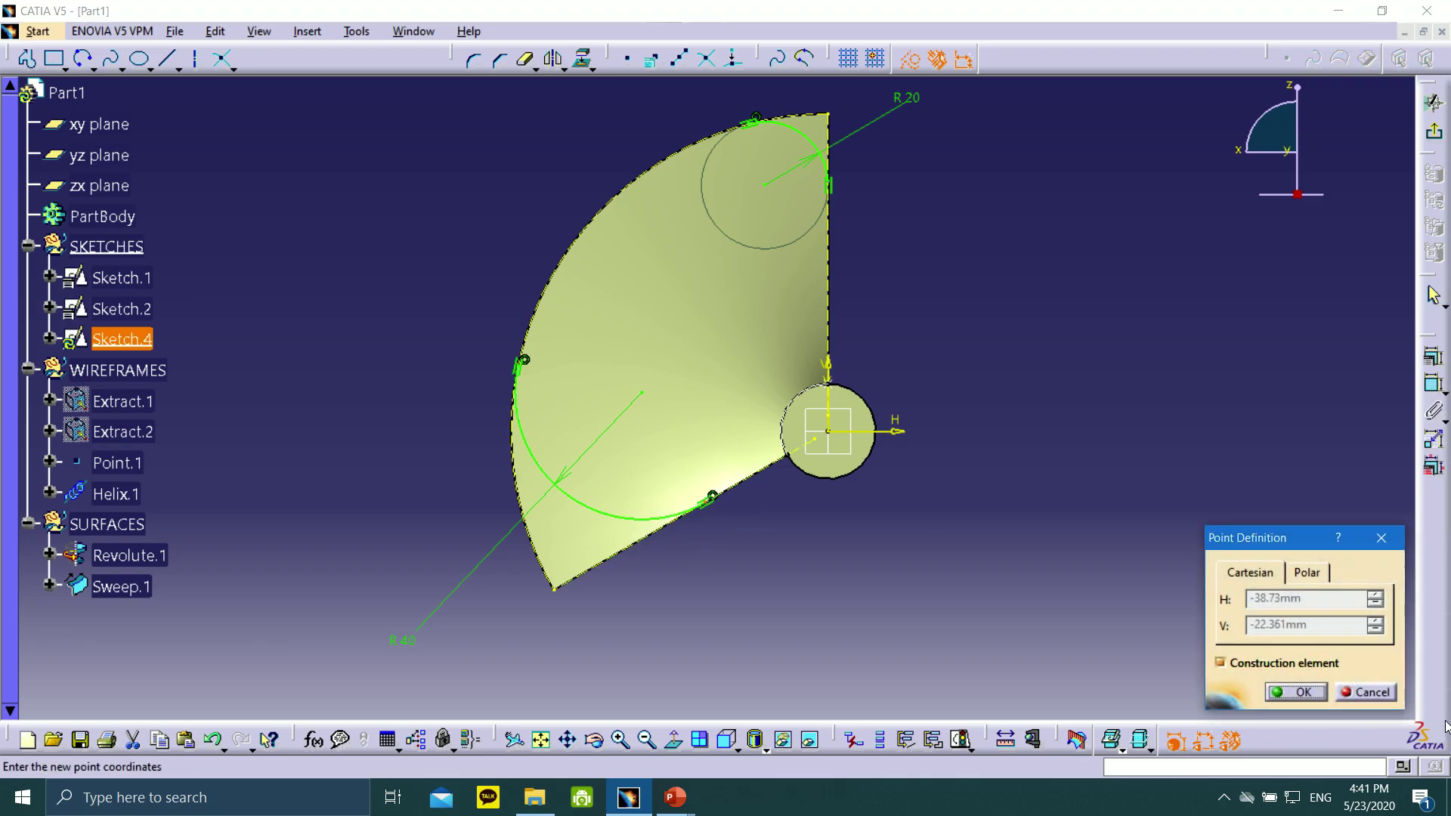
{"action": "left_click", "coordinate": [1384, 695]}
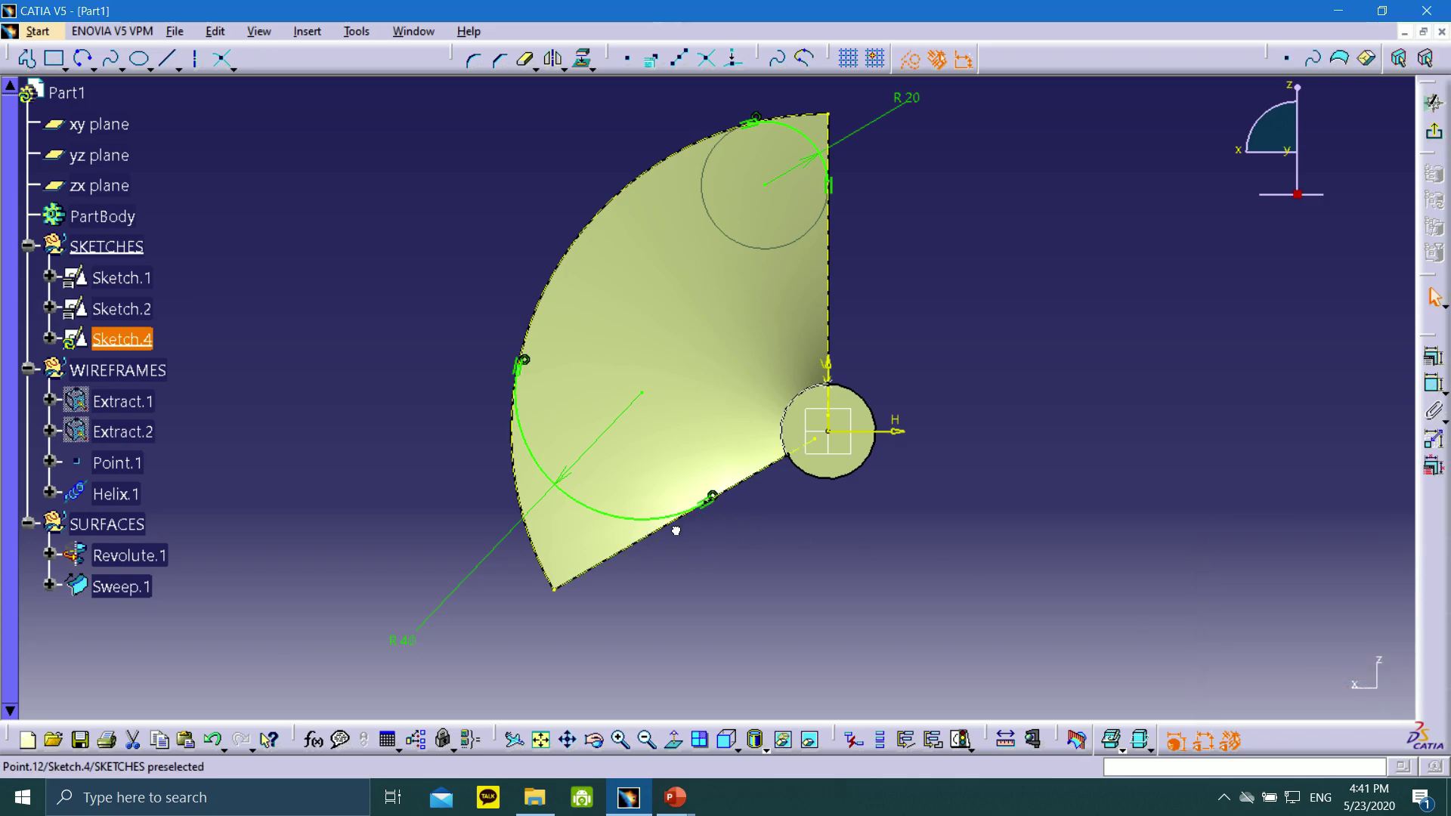
{"action": "double_click", "coordinate": [523, 361]}
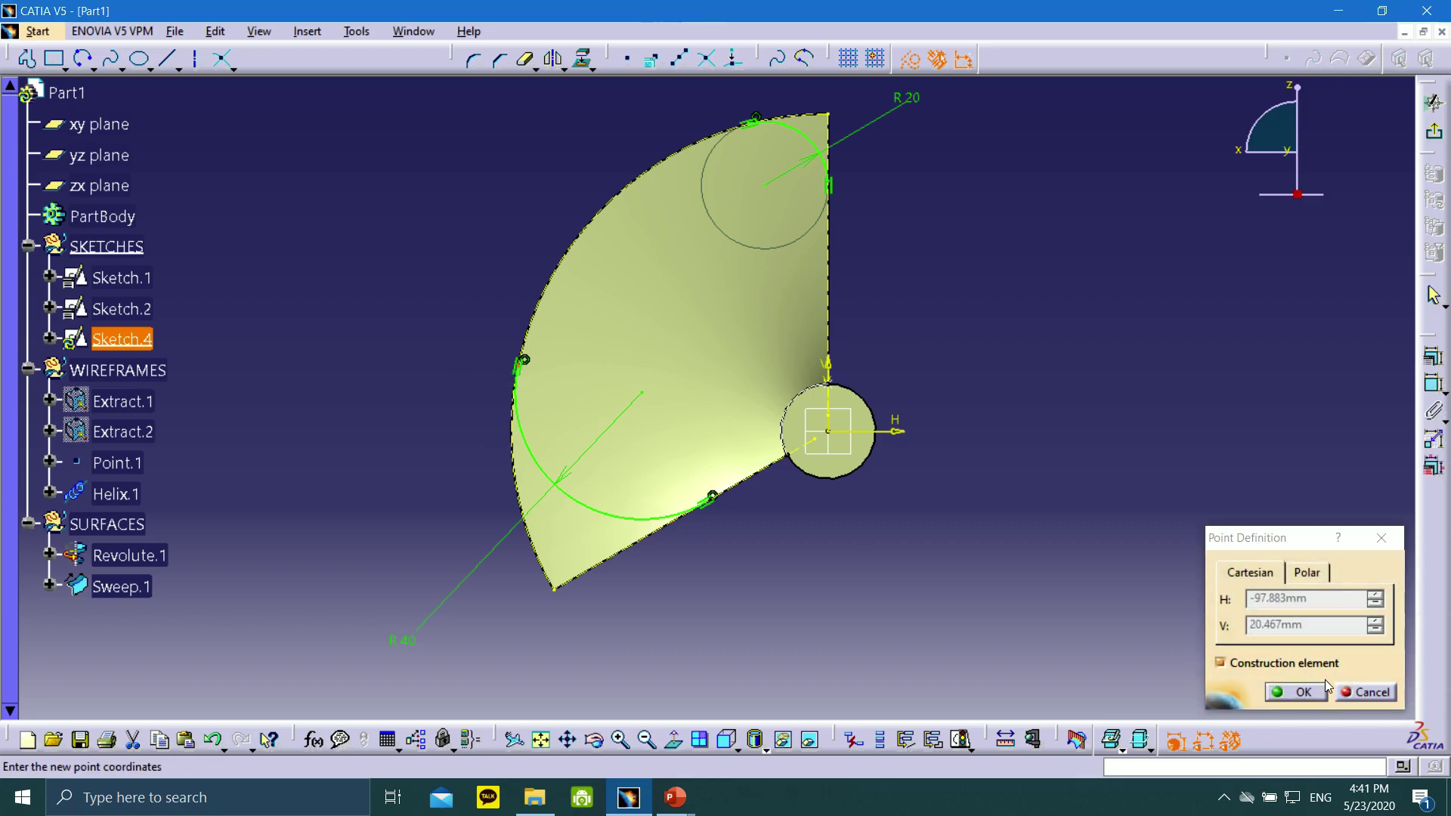
{"action": "left_click", "coordinate": [1380, 692]}
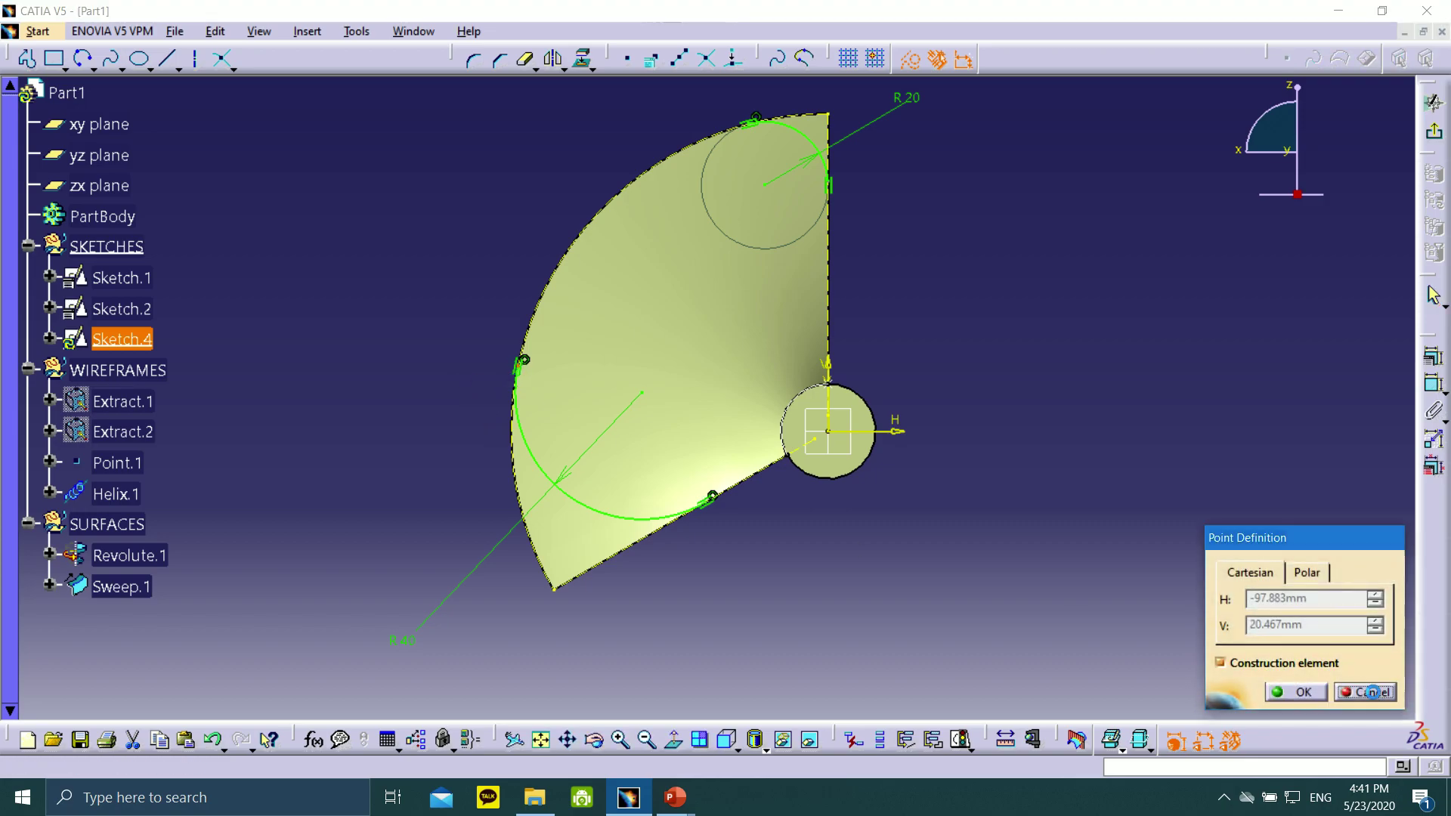
{"action": "double_click", "coordinate": [831, 187]}
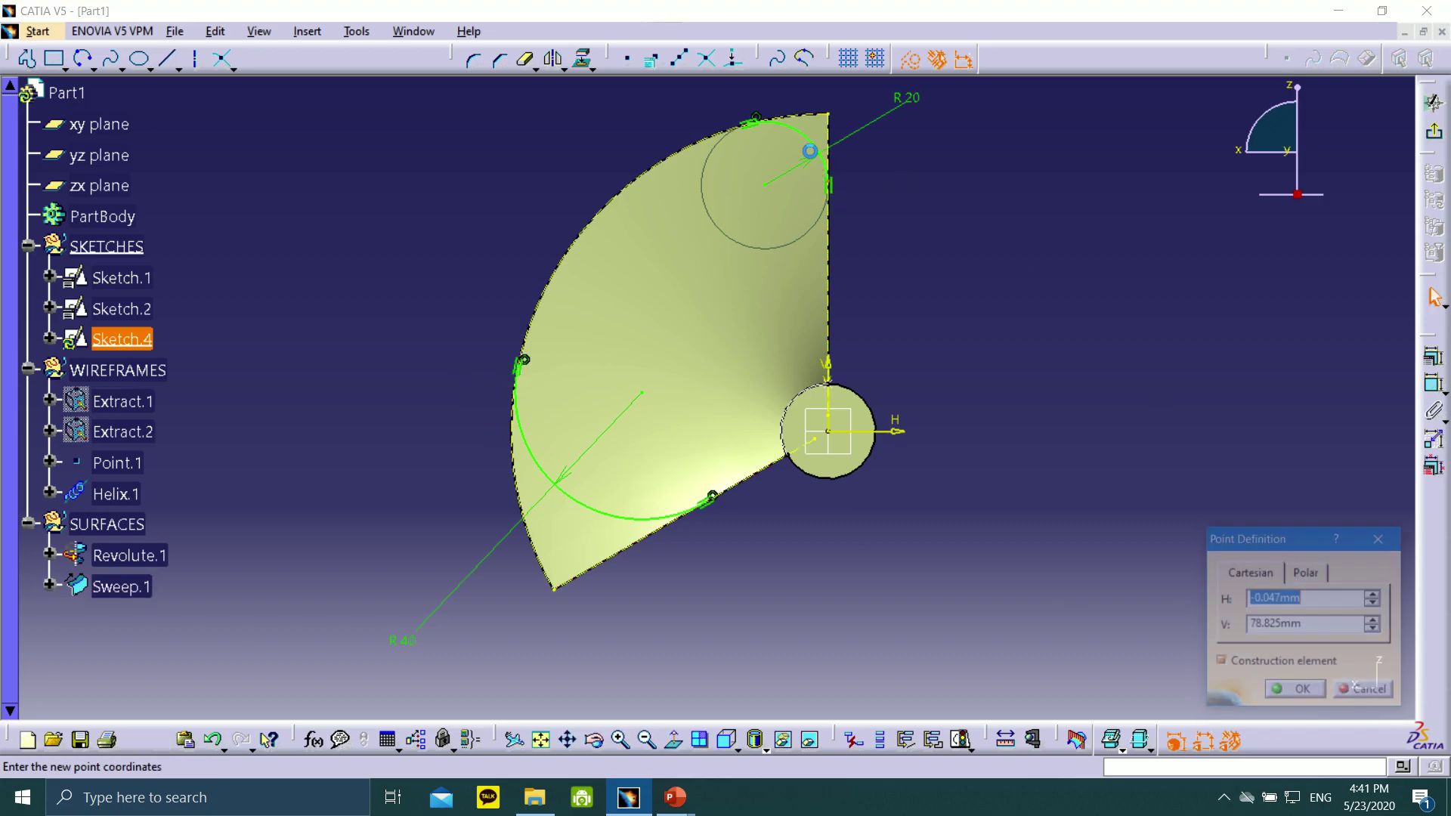
{"action": "left_click", "coordinate": [1364, 693]}
- Pull the upper arc's lower endpoint away from the vertical edge and constrain it coincident with that edge
{"action": "mouse_move", "coordinate": [895, 189]}
{"action": "middle_mouse_down"}
{"action": "mouse_move", "coordinate": [885, 113]}
{"action": "mouse_move", "coordinate": [725, 593]}
{"action": "middle_mouse_up"}
{"action": "mouse_move", "coordinate": [845, 366]}
{"action": "middle_mouse_down"}
{"action": "mouse_move", "coordinate": [816, 285]}
{"action": "mouse_move", "coordinate": [781, 254]}
{"action": "middle_mouse_up"}
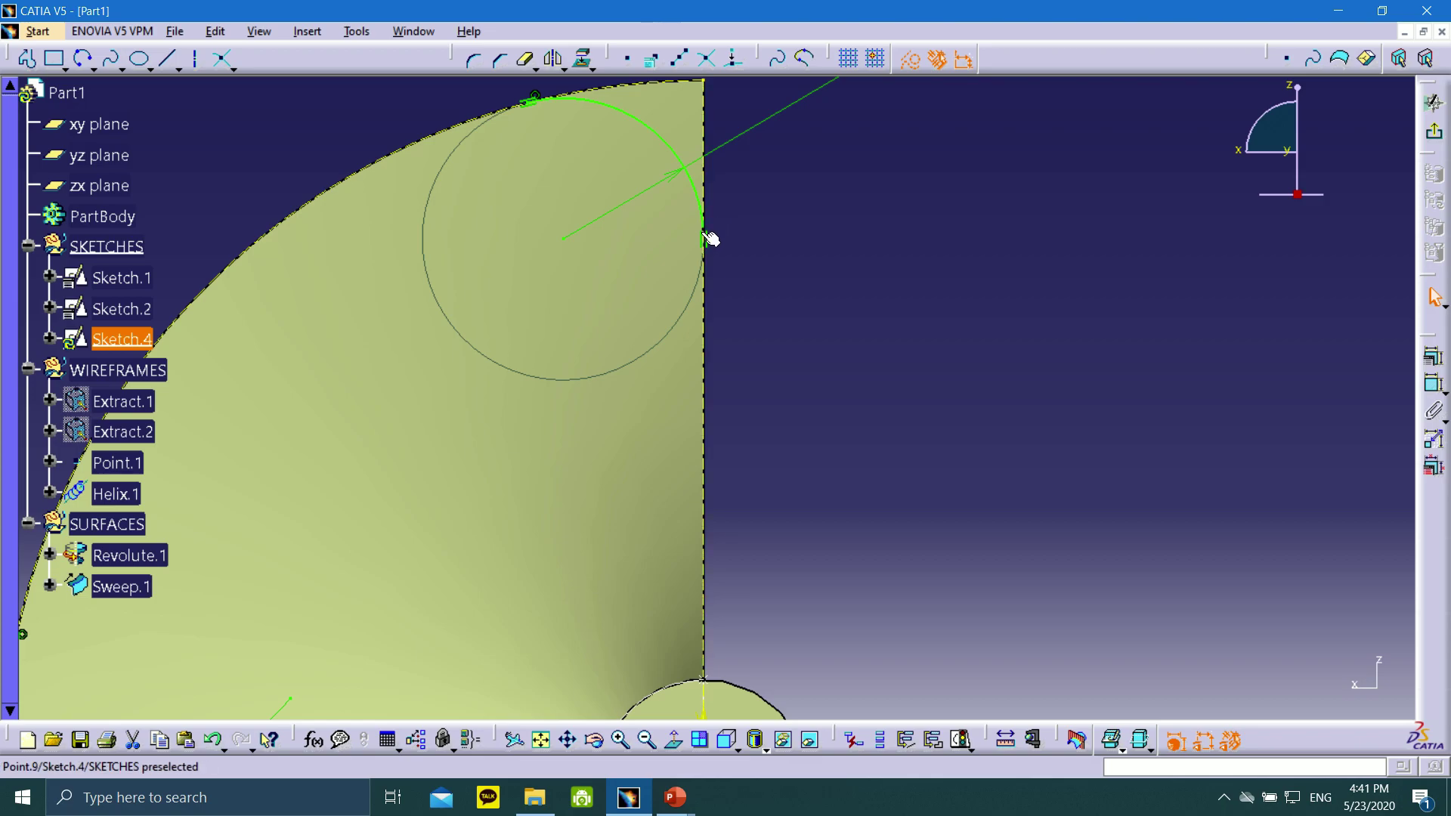
{"action": "mouse_move", "coordinate": [709, 238]}
{"action": "left_mouse_down"}
{"action": "mouse_move", "coordinate": [680, 318]}
{"action": "mouse_move", "coordinate": [511, 411]}
{"action": "mouse_move", "coordinate": [668, 74]}
{"action": "mouse_move", "coordinate": [650, 194]}
{"action": "mouse_move", "coordinate": [589, 337]}
{"action": "left_mouse_up"}
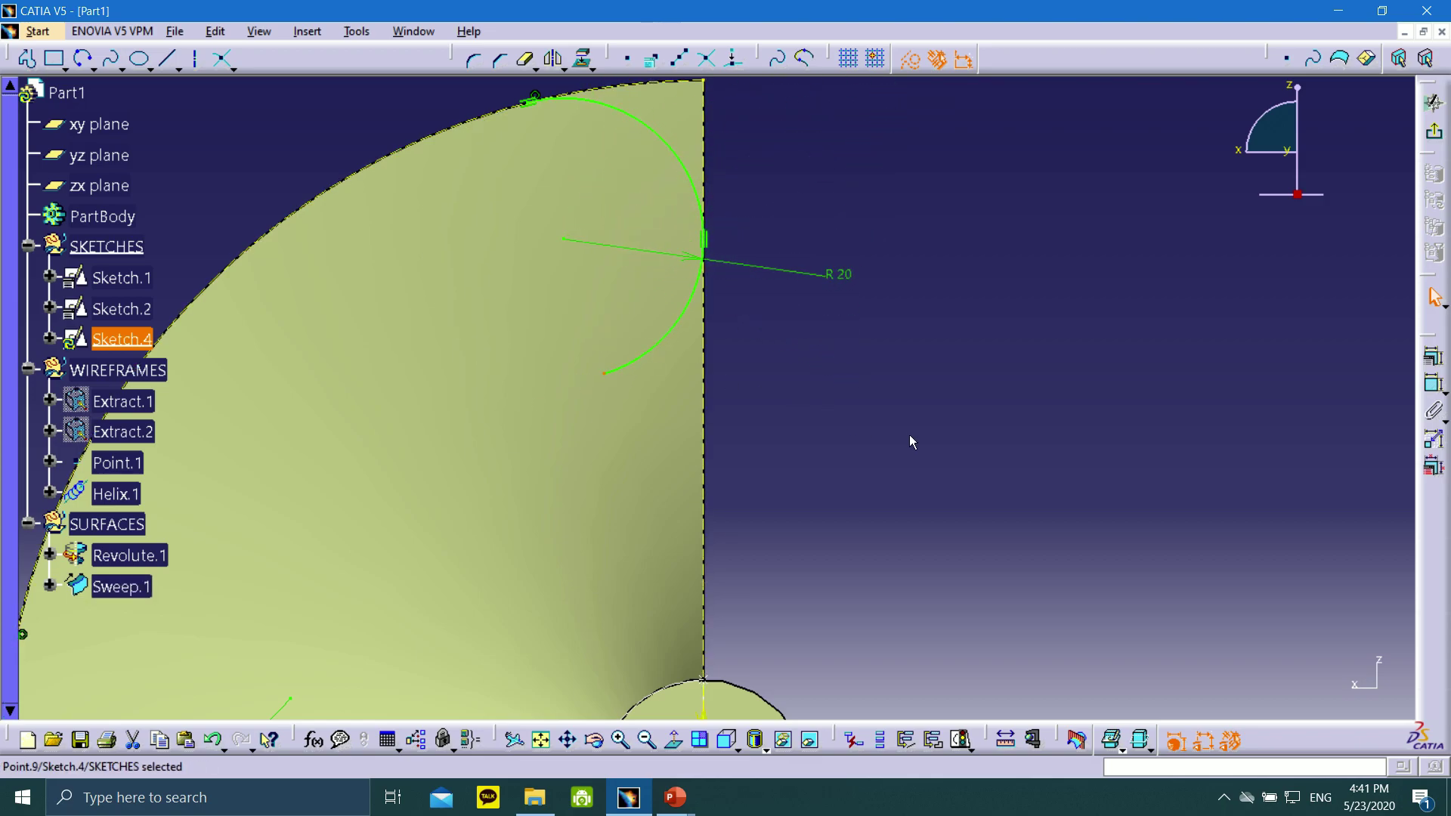
{"action": "left_click", "coordinate": [609, 376]}
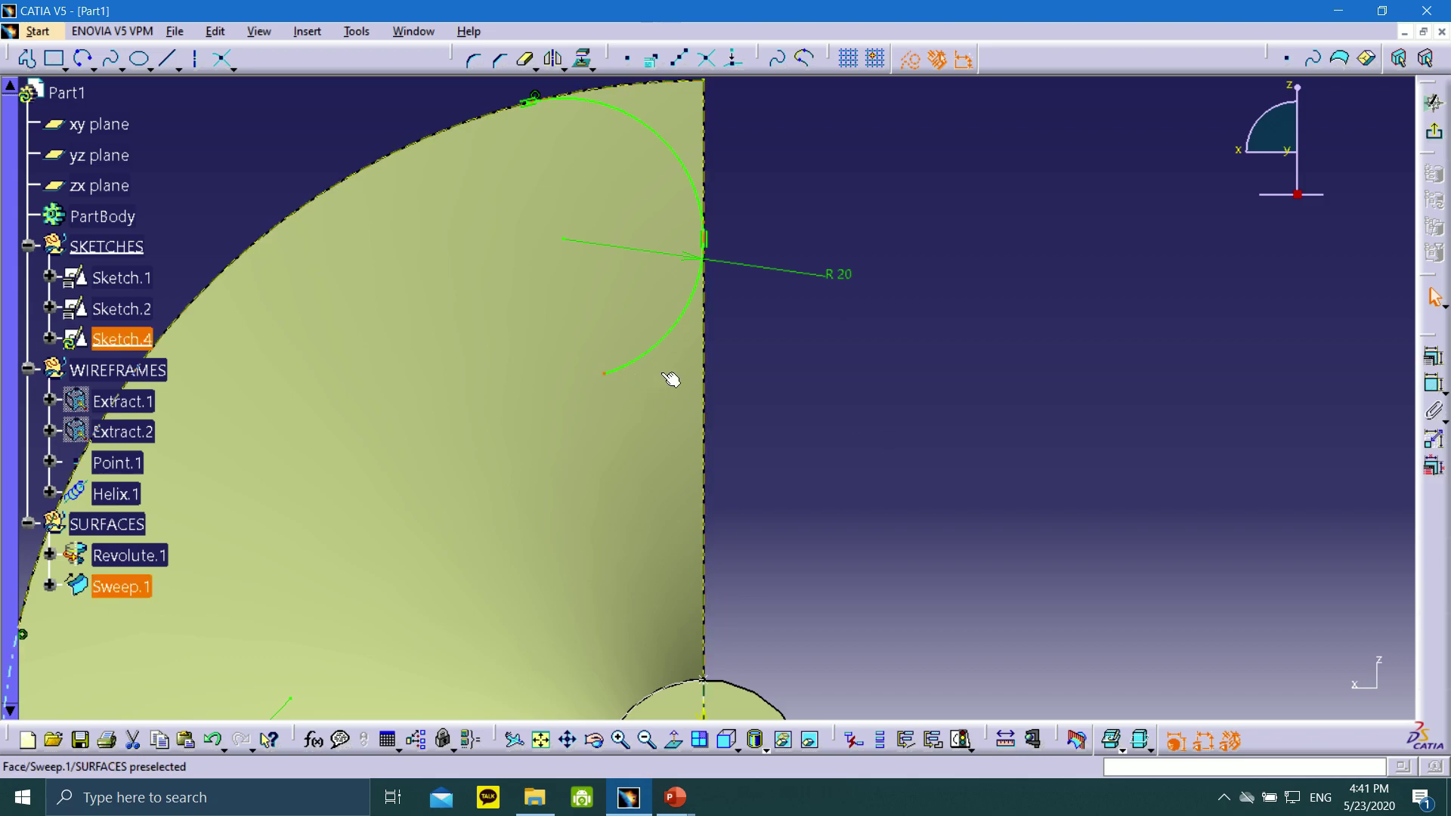
{"action": "left_click", "coordinate": [704, 373], "text": "ctrl"}
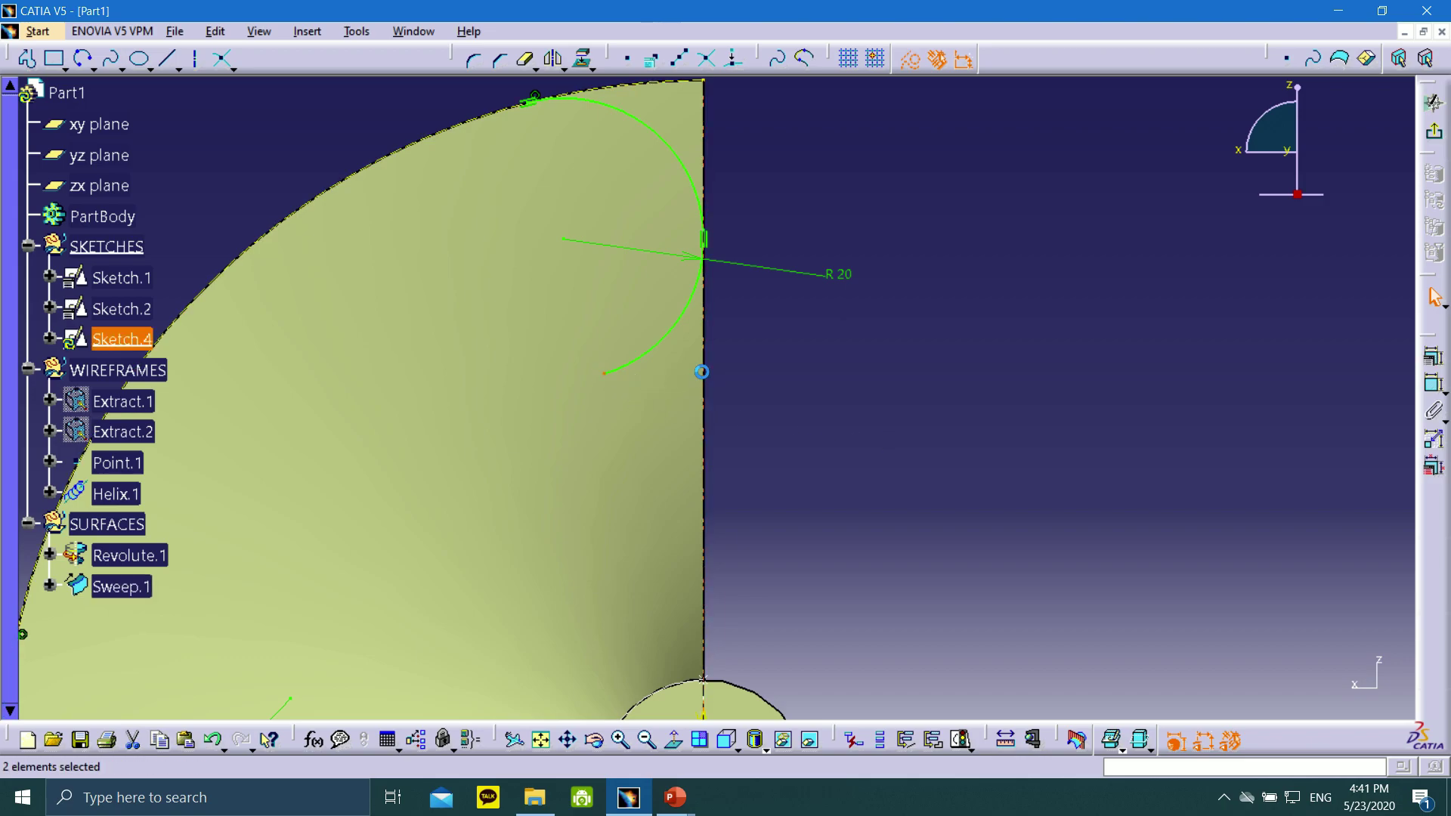
{"action": "left_click", "coordinate": [1434, 355]}
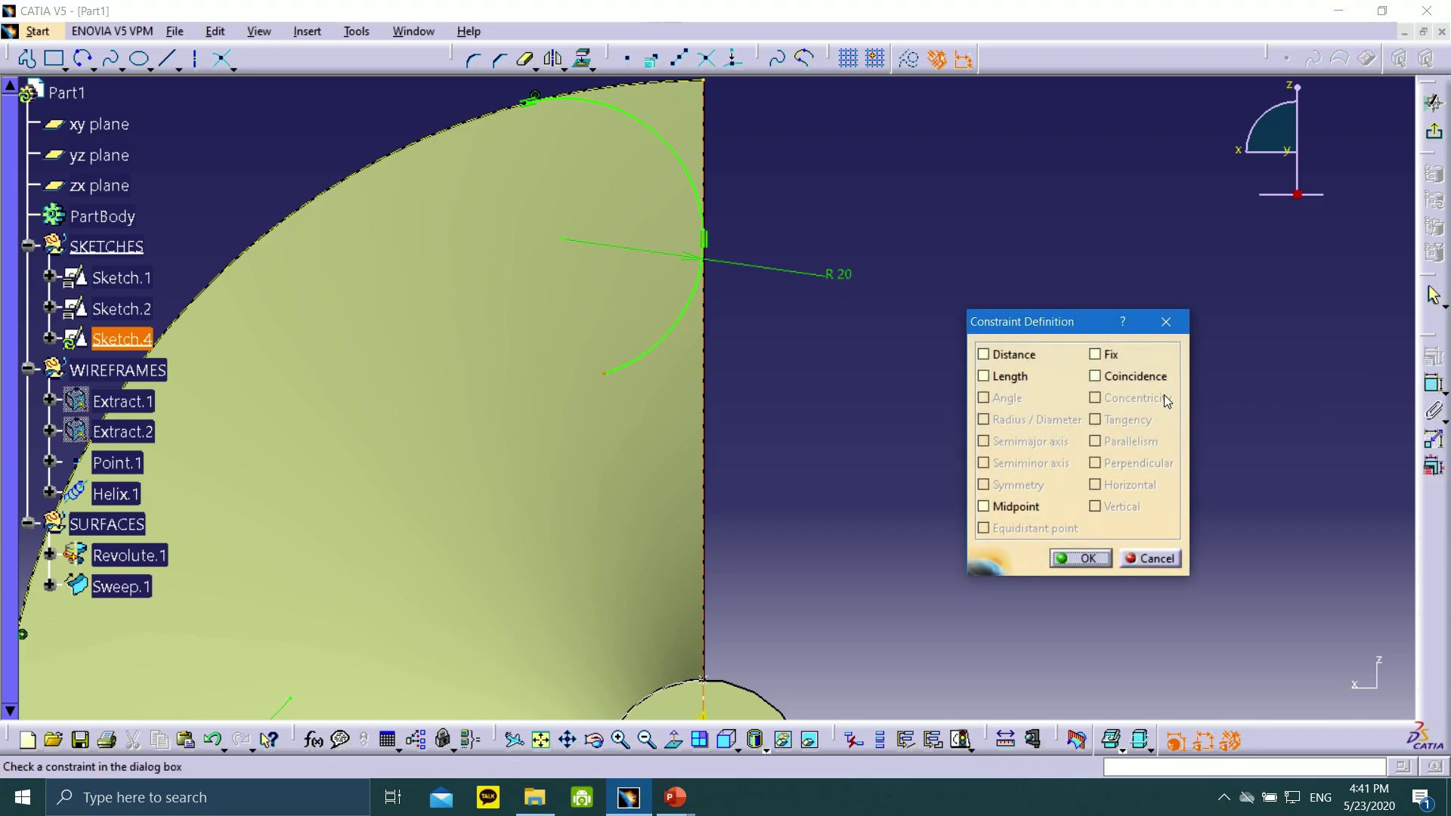
{"action": "left_click", "coordinate": [1119, 375]}
{"action": "left_click", "coordinate": [1081, 557]}
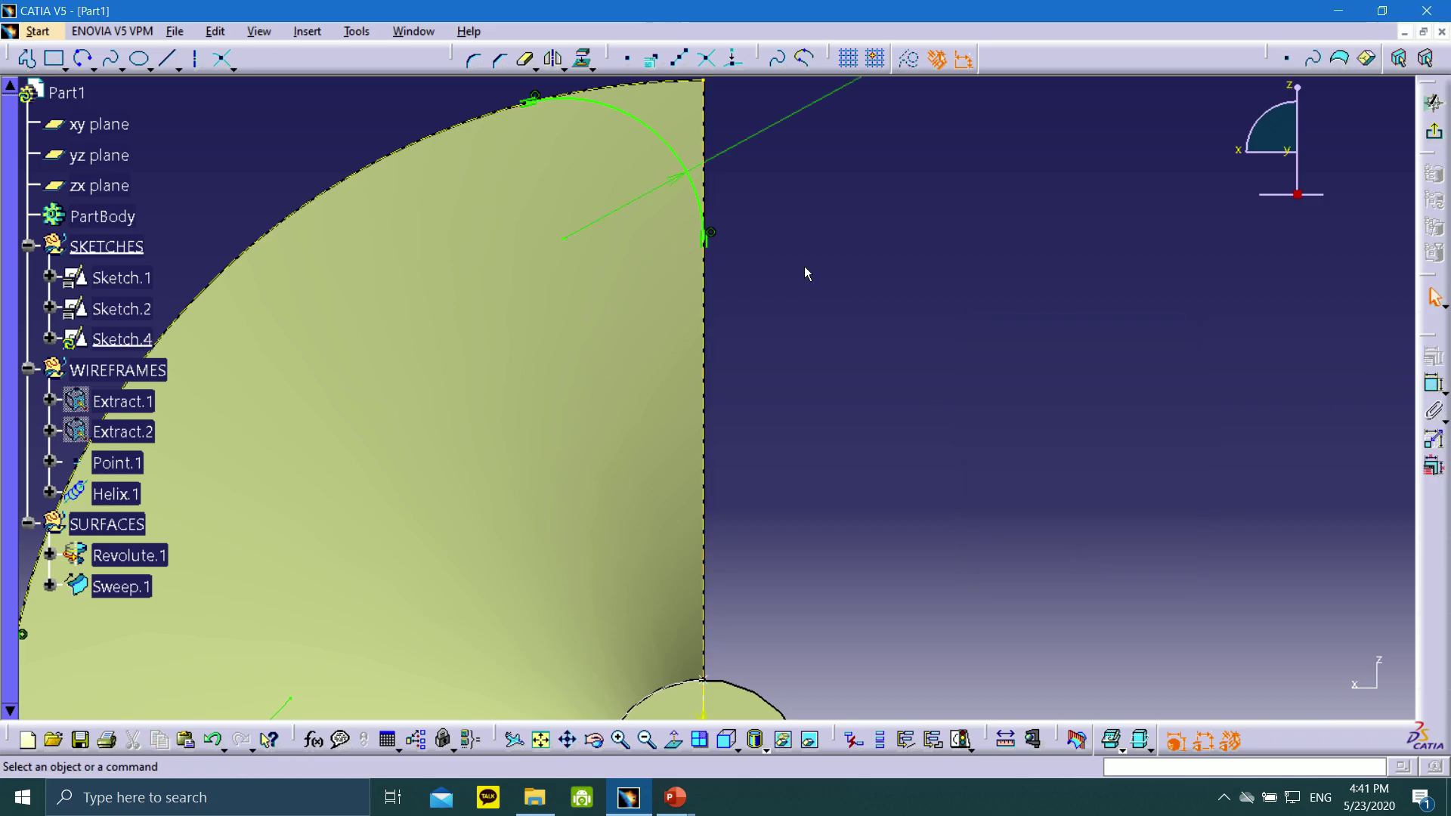
- Inspect the end constraints of both corner arcs and exit the sketch
{"action": "middle_click_drag", "start_coordinate": [699, 173], "coordinate": [902, 291]}
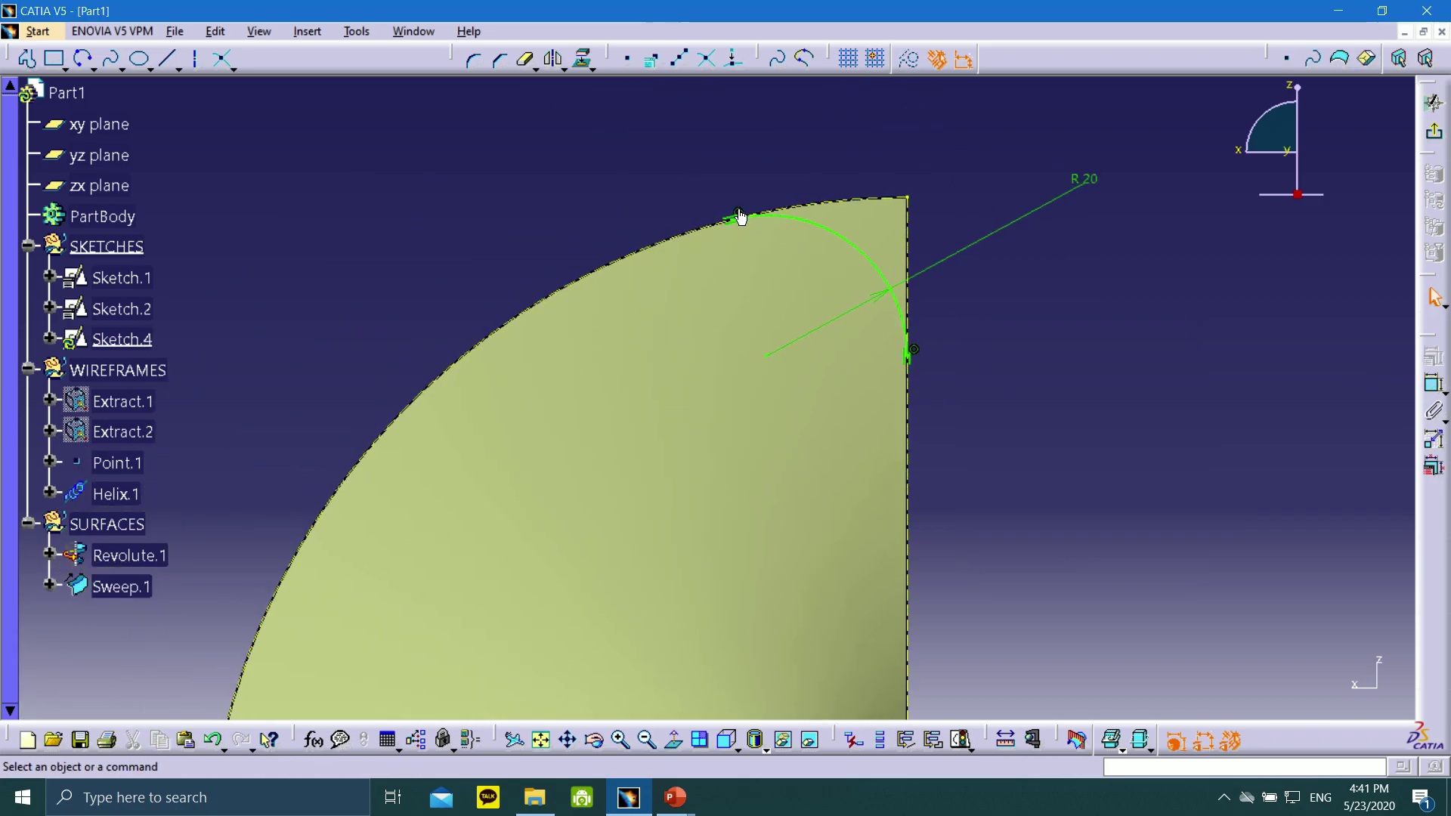
{"action": "middle_click_drag", "start_coordinate": [917, 511], "coordinate": [1144, 124]}
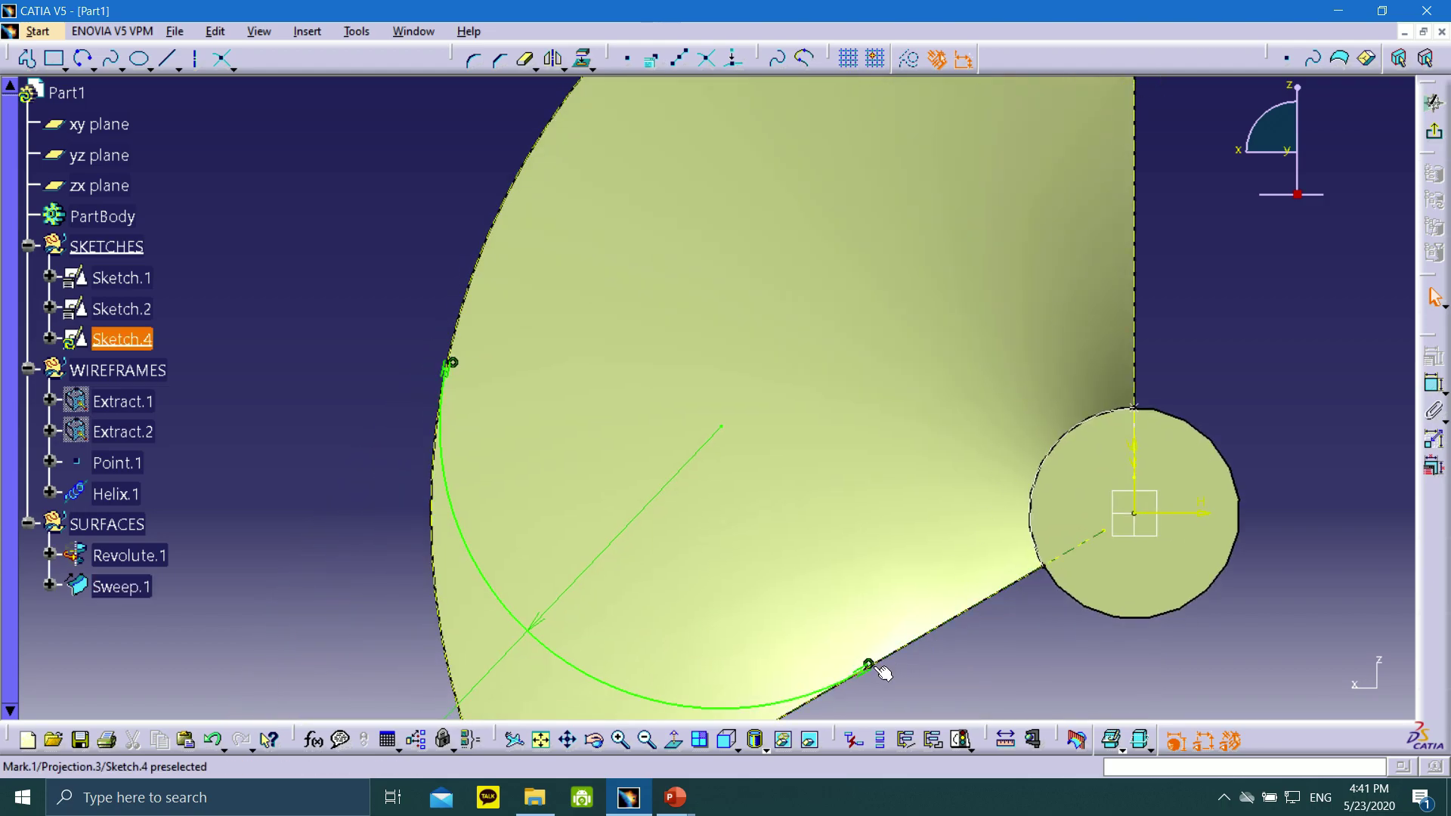
{"action": "middle_click_drag", "start_coordinate": [374, 235], "coordinate": [495, 337]}
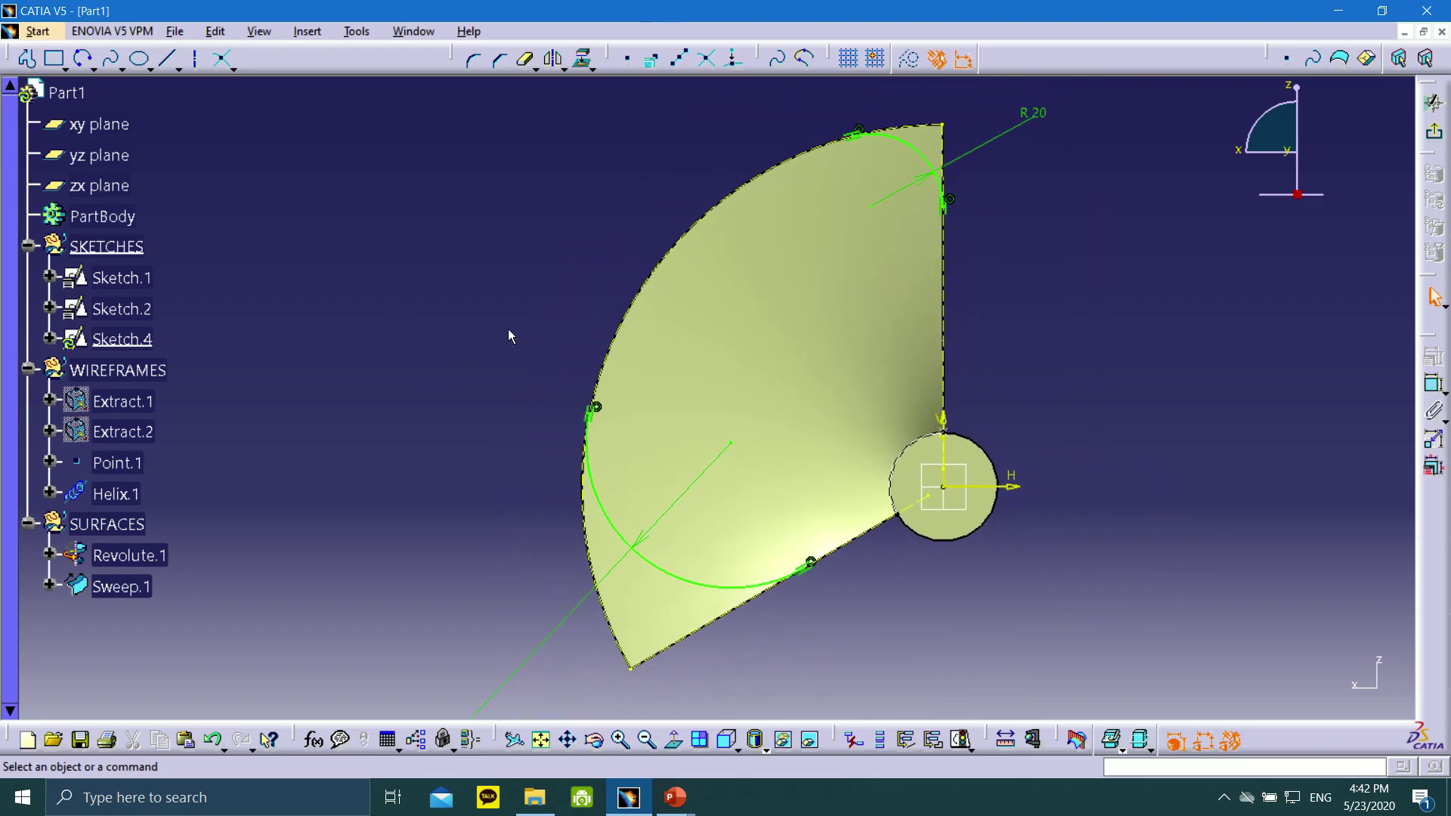
{"action": "left_click", "coordinate": [1437, 134]}
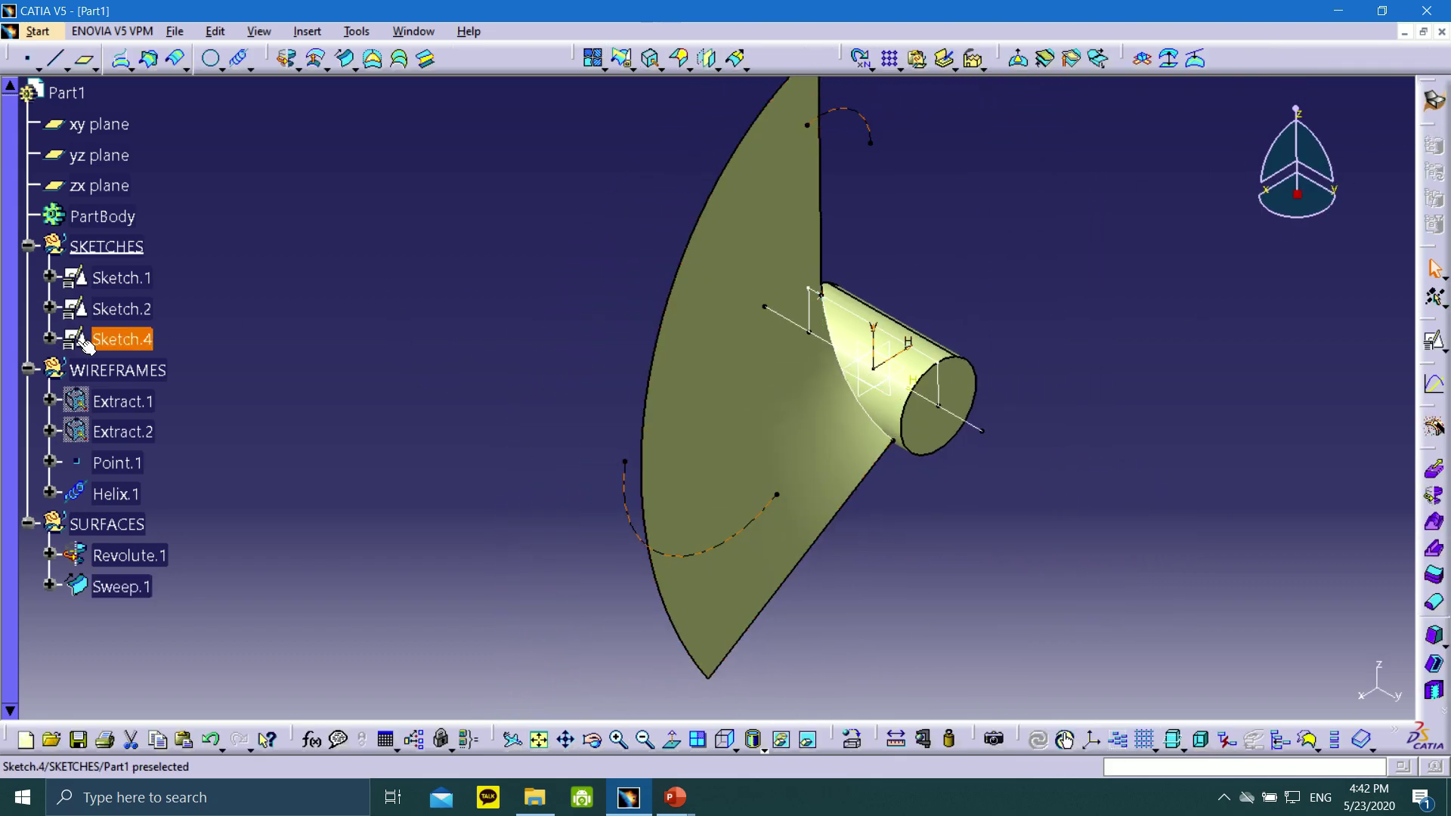
- Rename the arc sketch Sketch.4 as Sketch.3
{"action": "right_click", "coordinate": [85, 345]}
{"action": "left_click", "coordinate": [183, 421]}
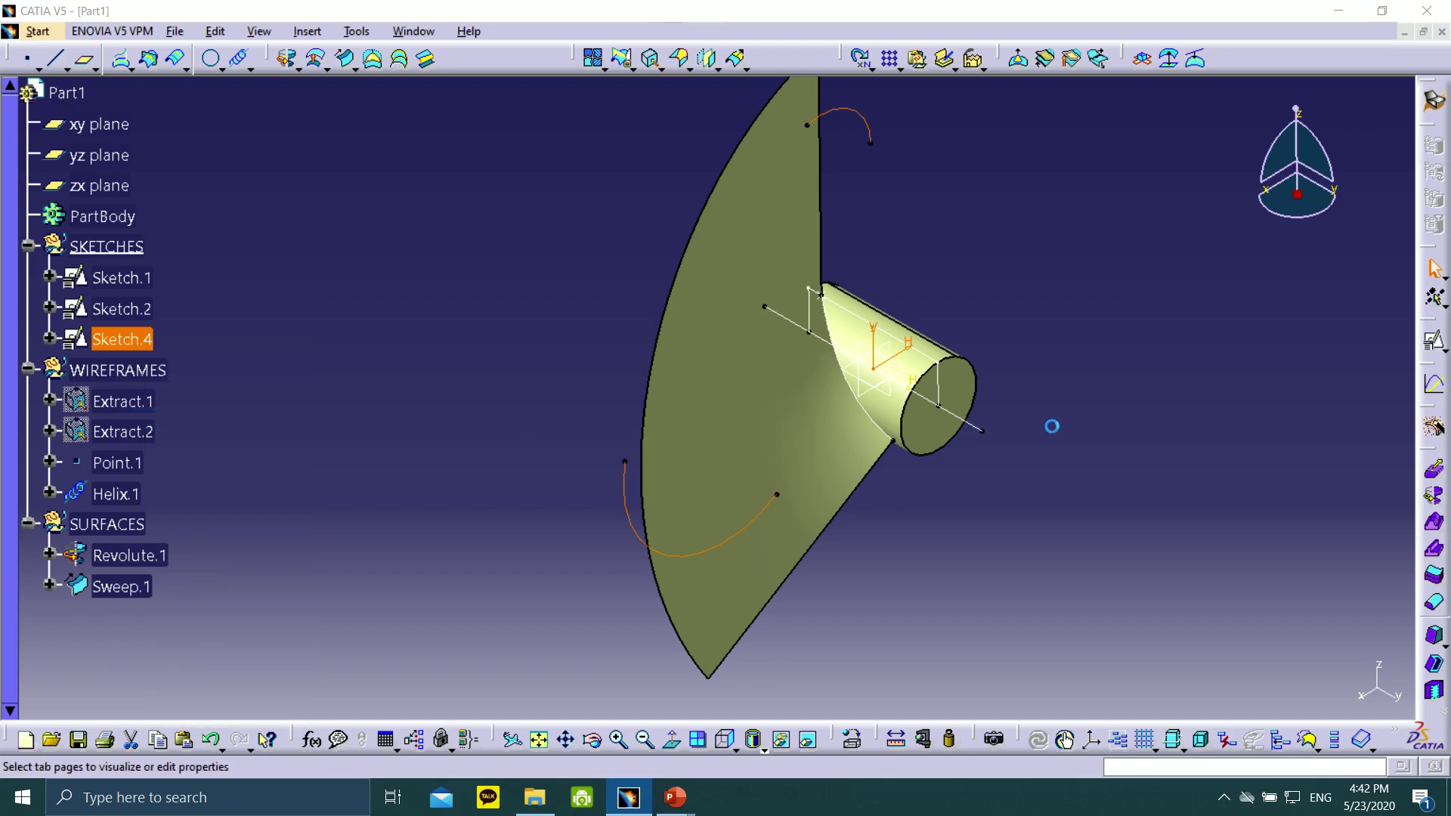
{"action": "left_click", "coordinate": [1047, 233]}
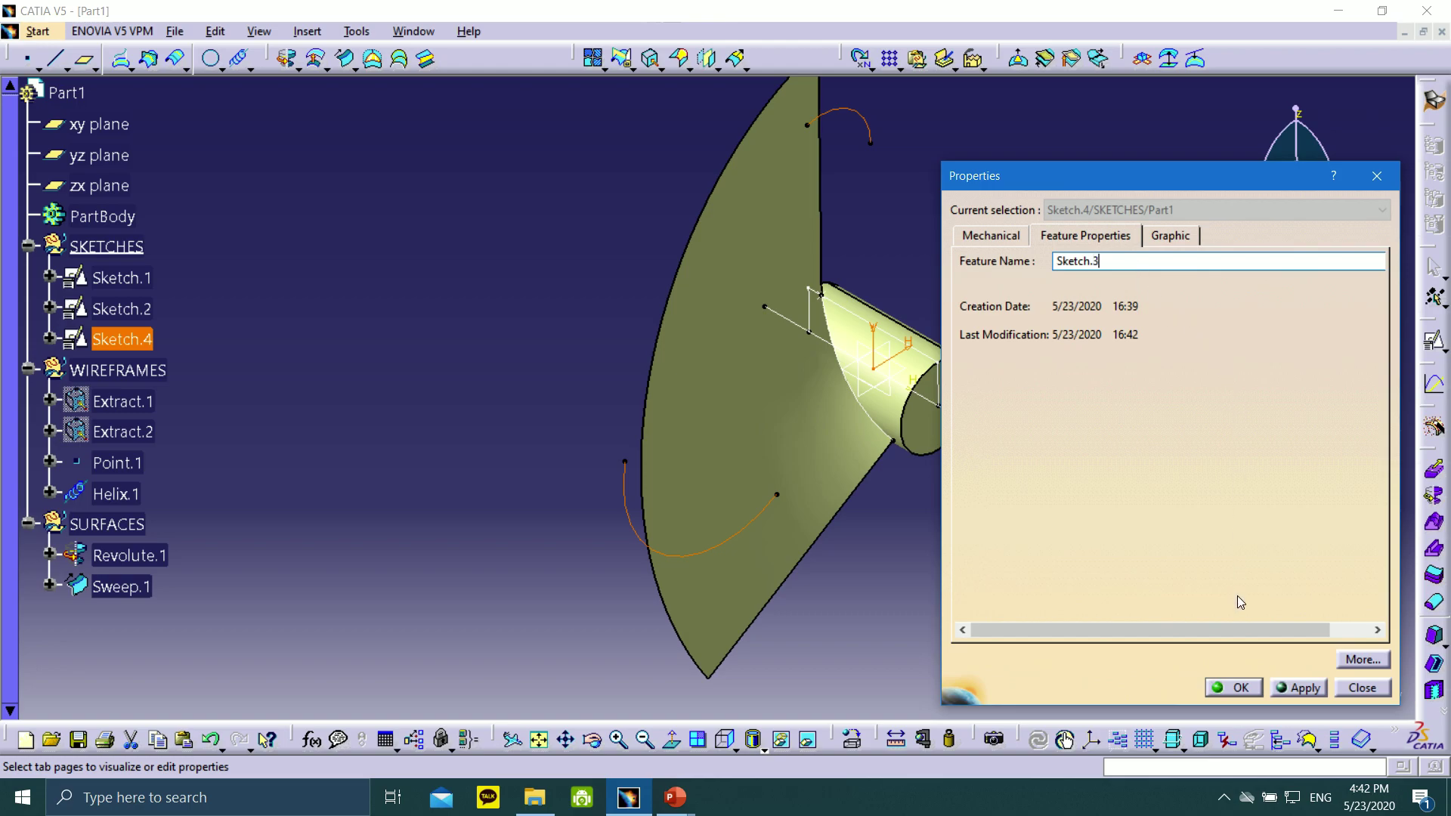
{"action": "left_click", "coordinate": [1247, 689]}
{"action": "left_click", "coordinate": [393, 284]}
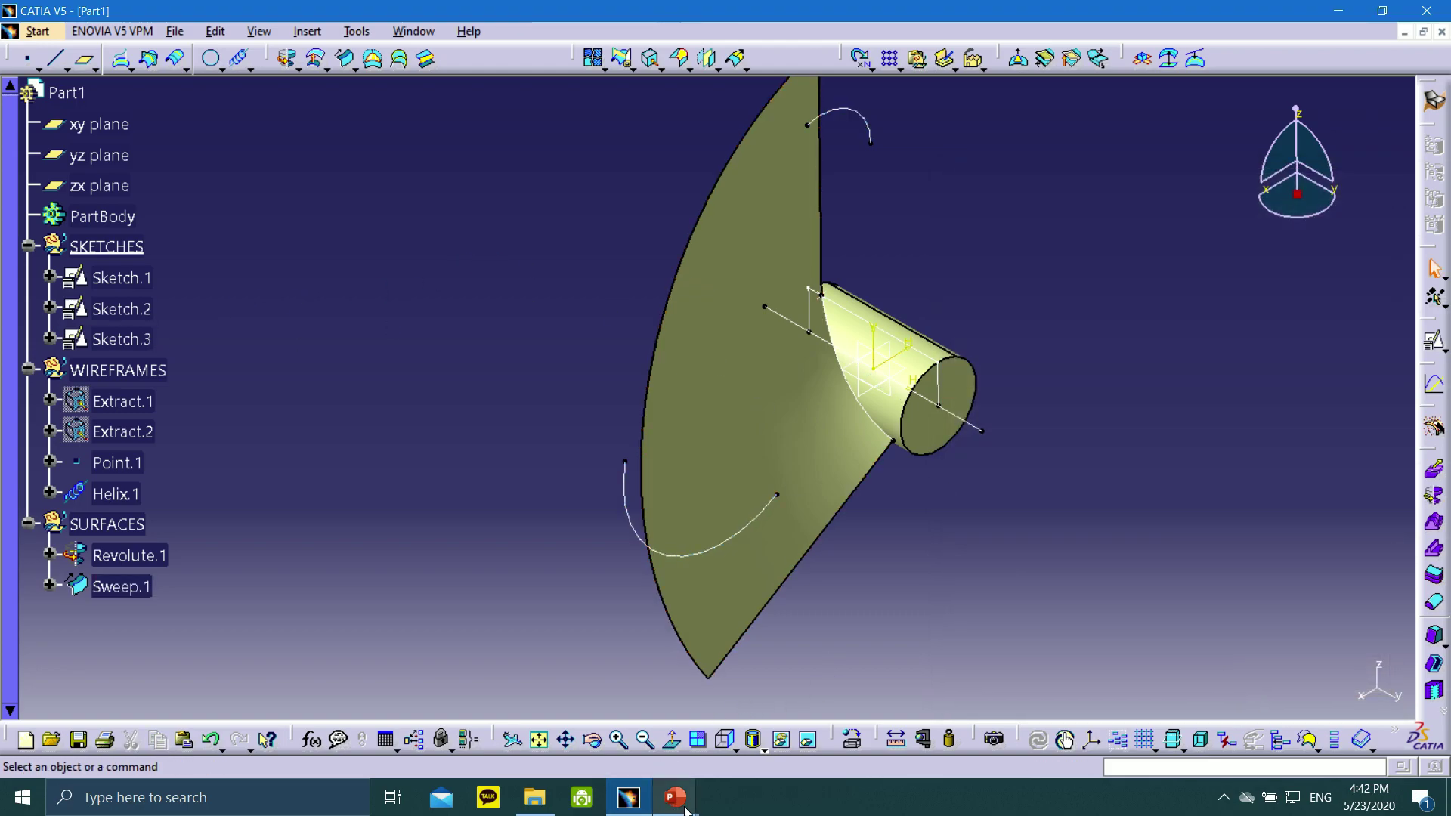
- Define the SURFACES geometrical set as the in-work object
{"action": "left_click", "coordinate": [121, 586]}
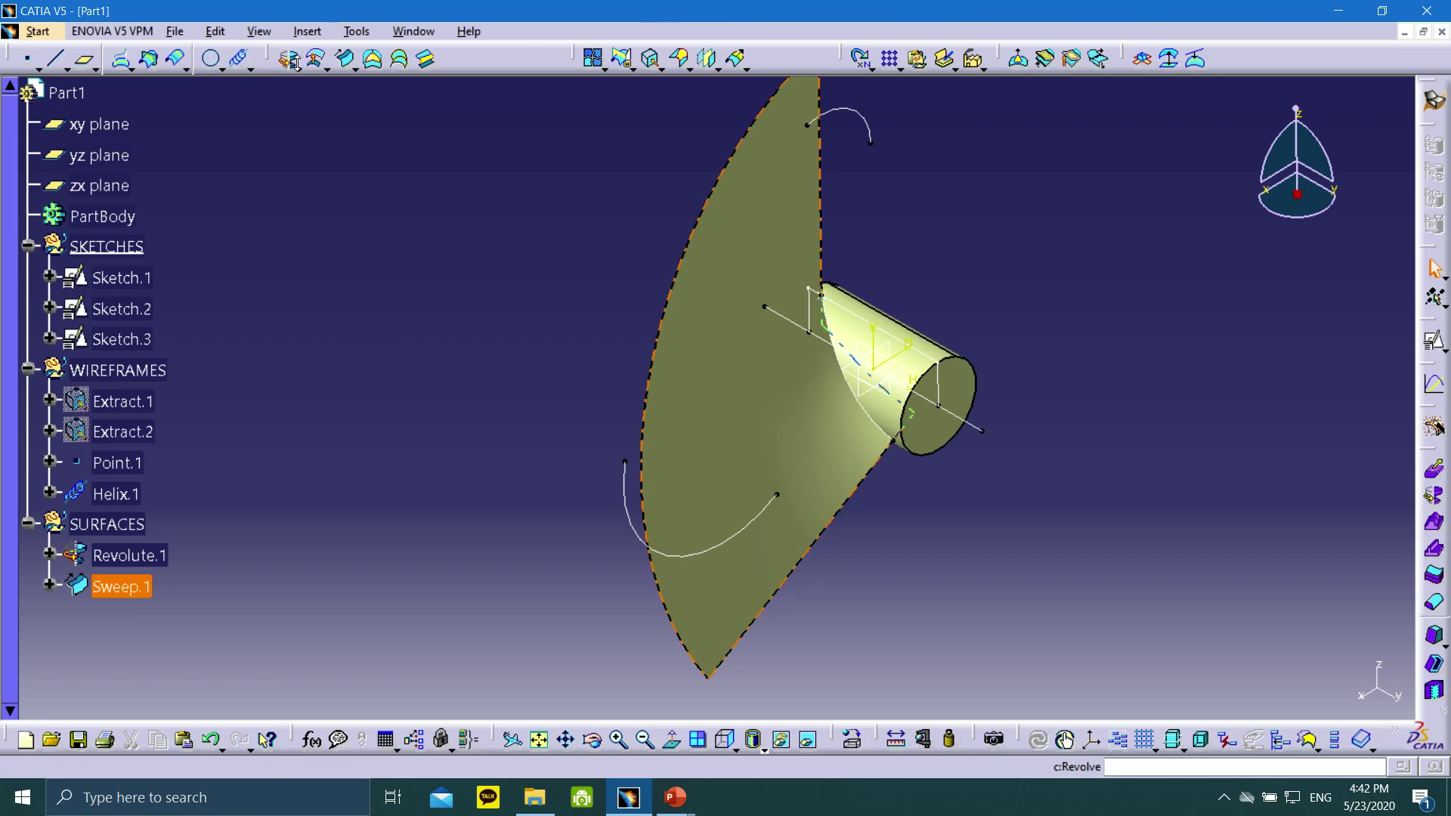
{"action": "right_click", "coordinate": [119, 525]}
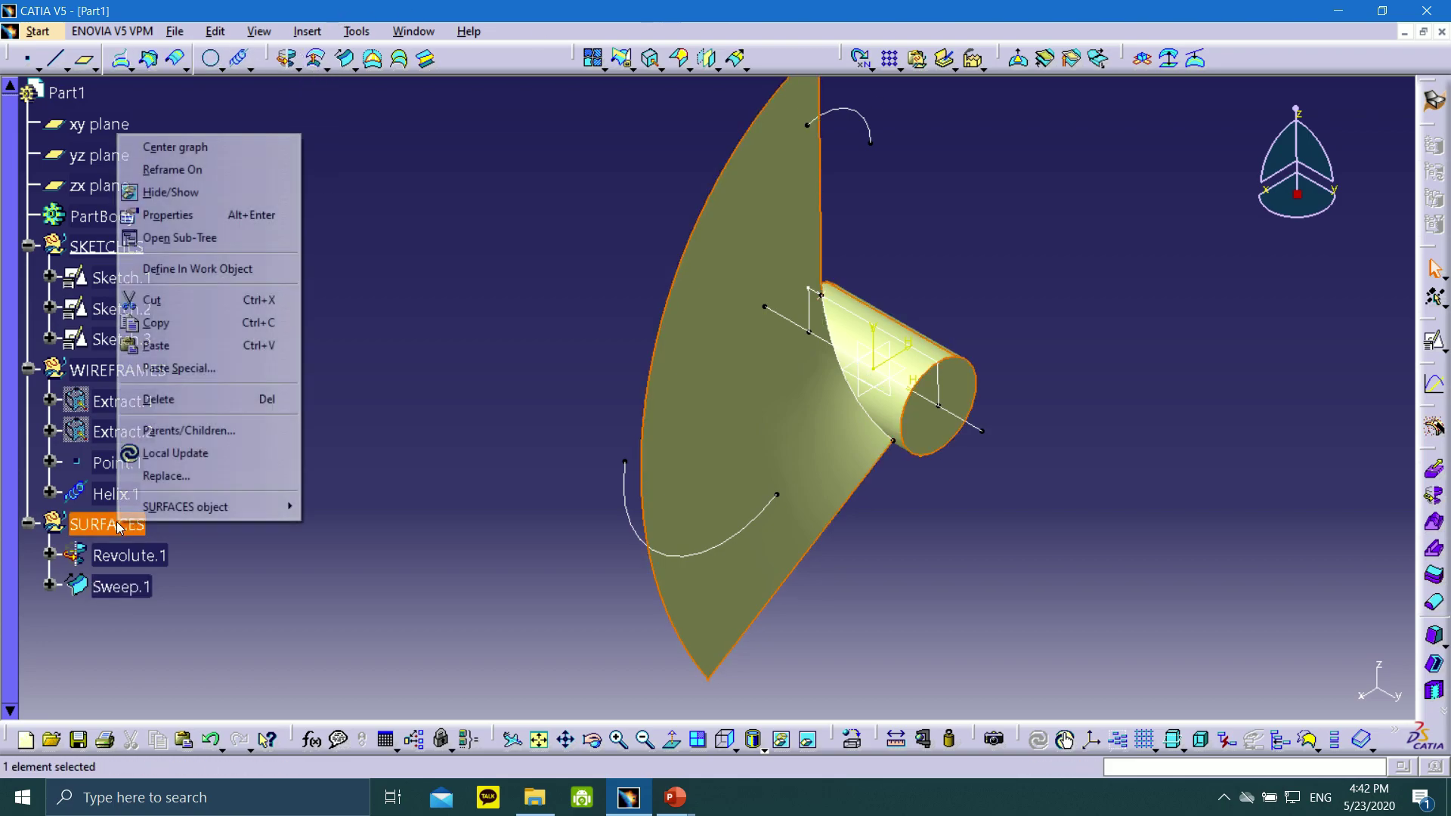
{"action": "left_click", "coordinate": [193, 269]}
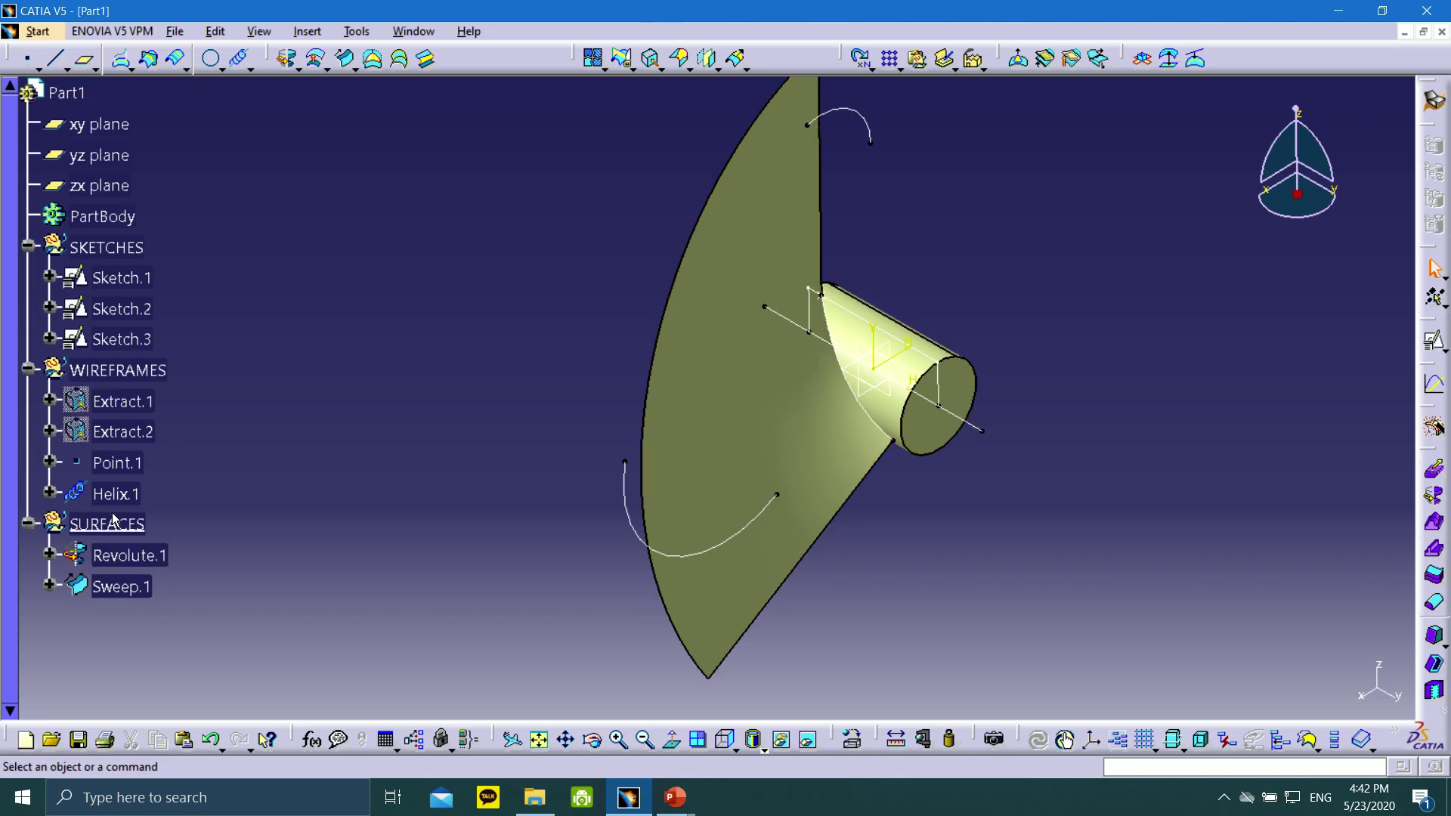
{"action": "left_click", "coordinate": [297, 66]}
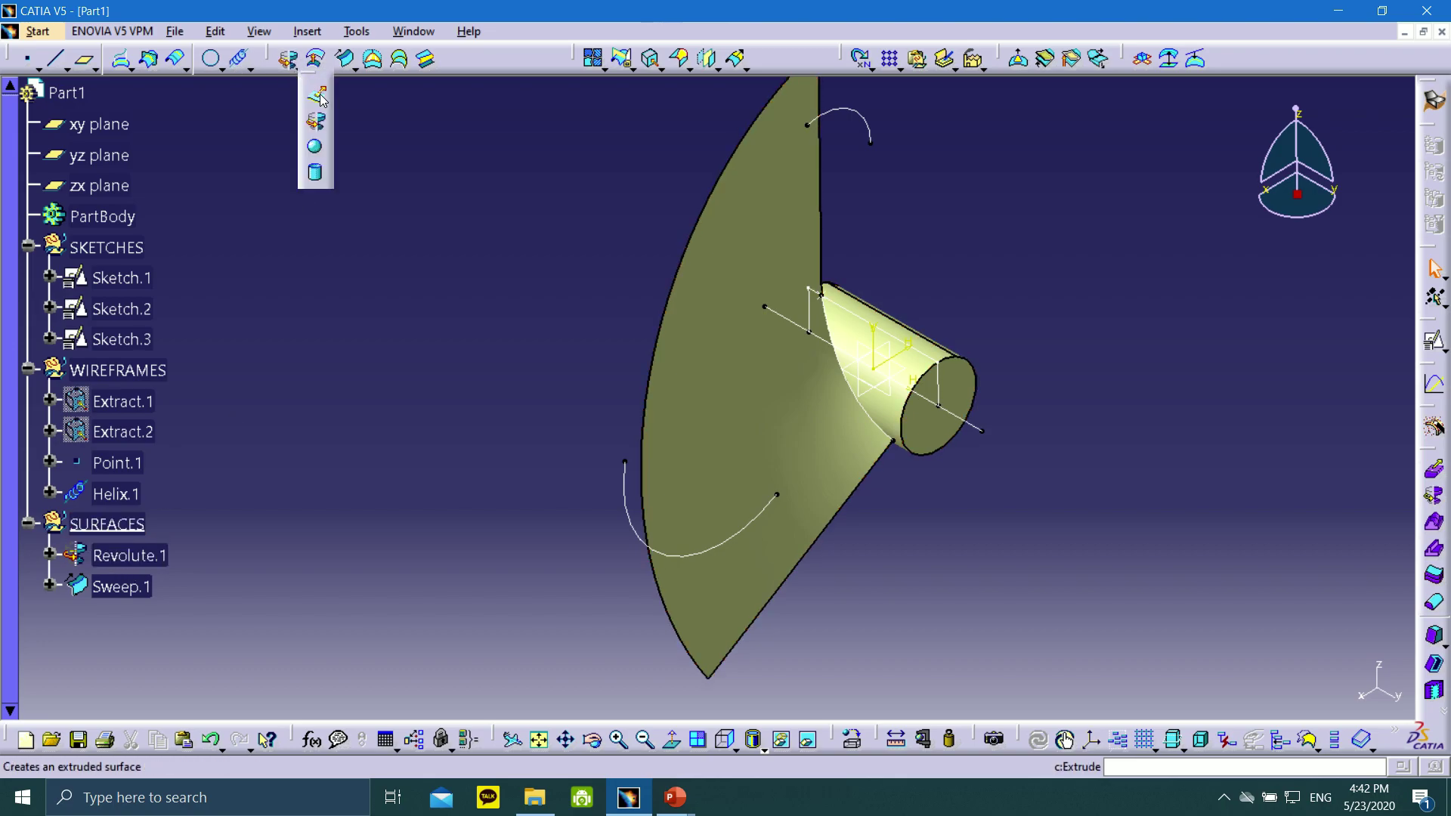
{"action": "left_click", "coordinate": [322, 101]}
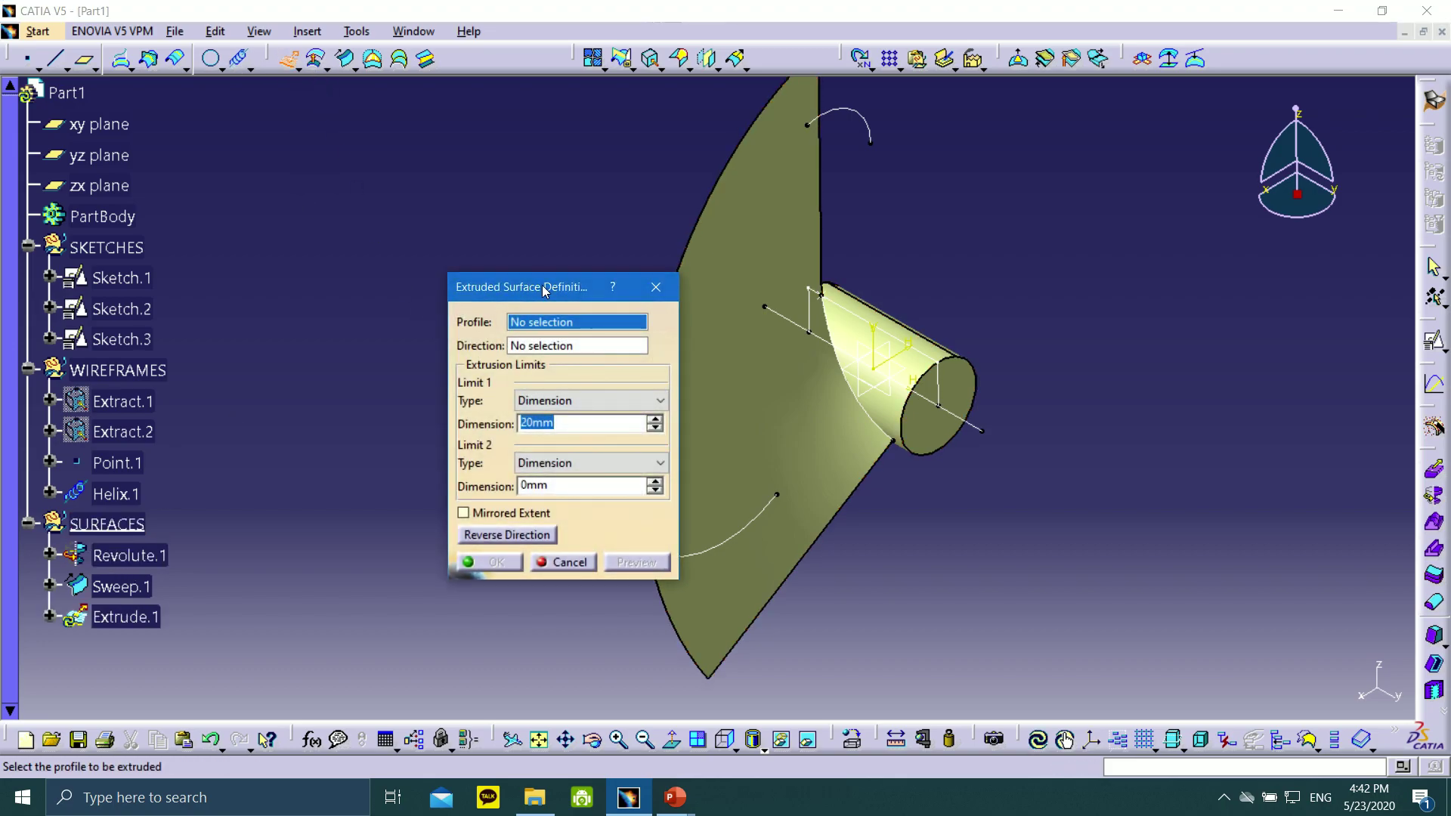
{"action": "left_click_drag", "start_coordinate": [540, 290], "coordinate": [292, 247]}
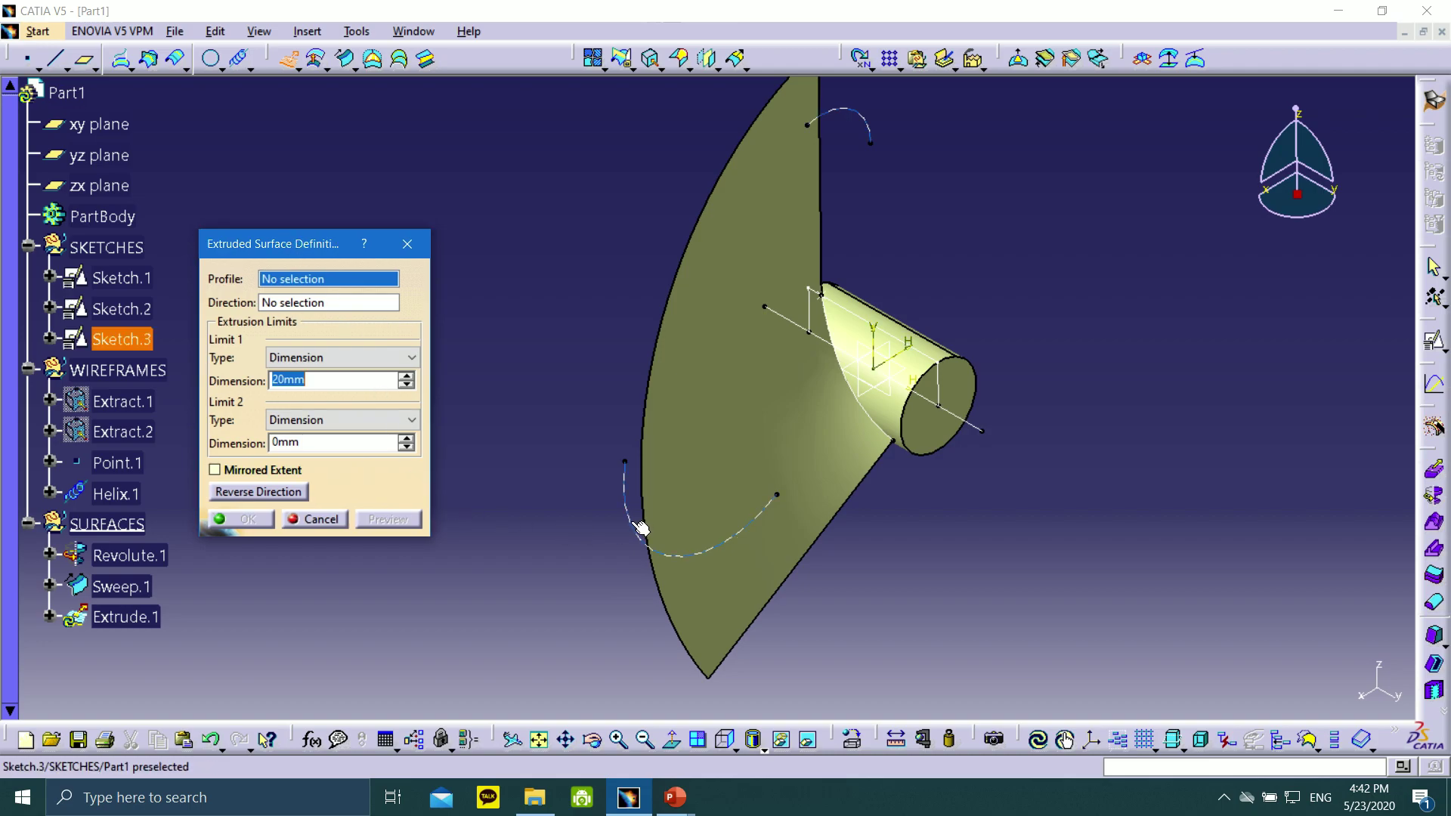
{"action": "left_click", "coordinate": [317, 519]}
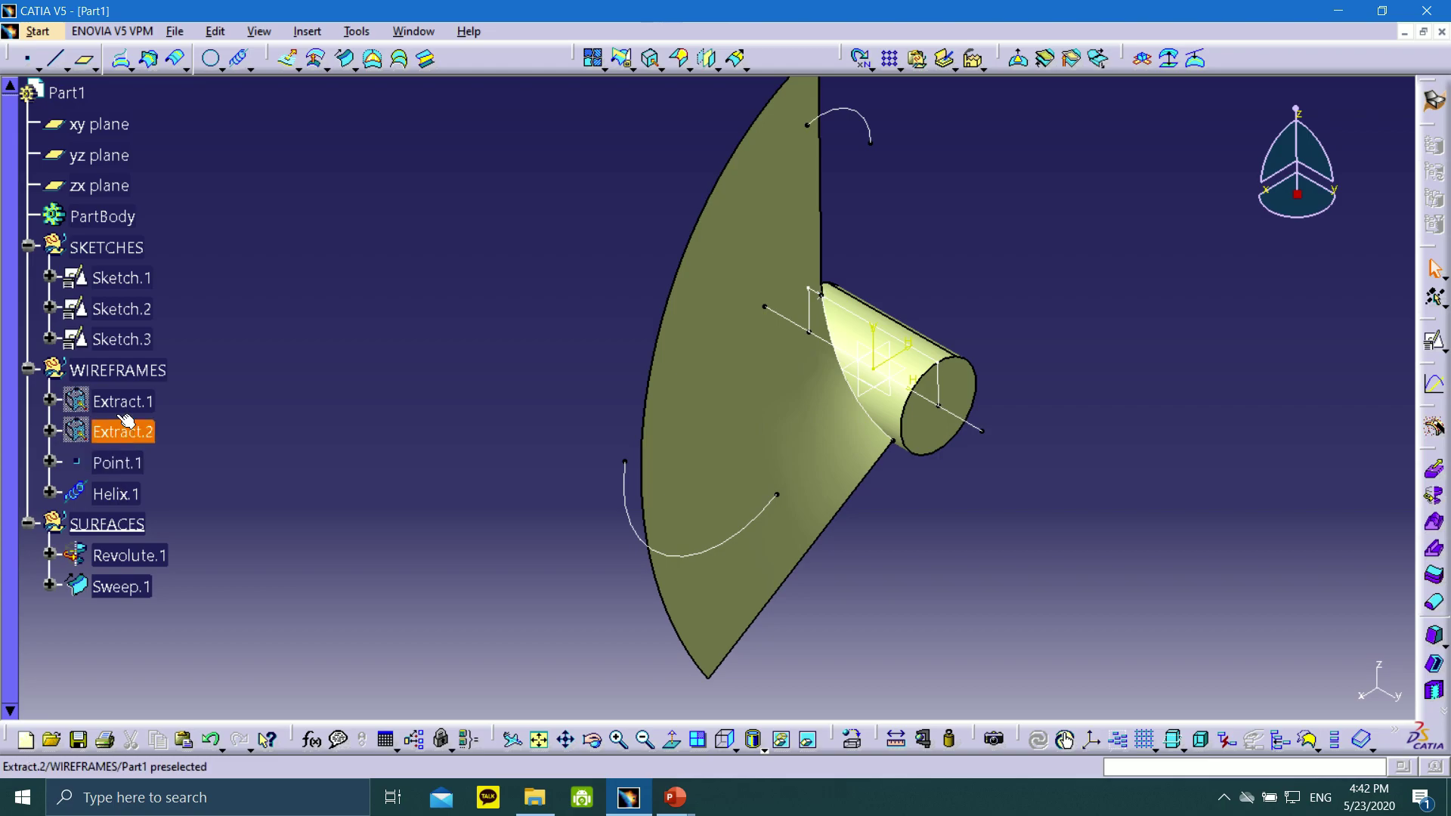
- Switch to the PowerPoint slides to review the Sketch.3 and Multiple Extract.1 instructions, and return to CATIA
{"action": "left_click", "coordinate": [778, 714]}
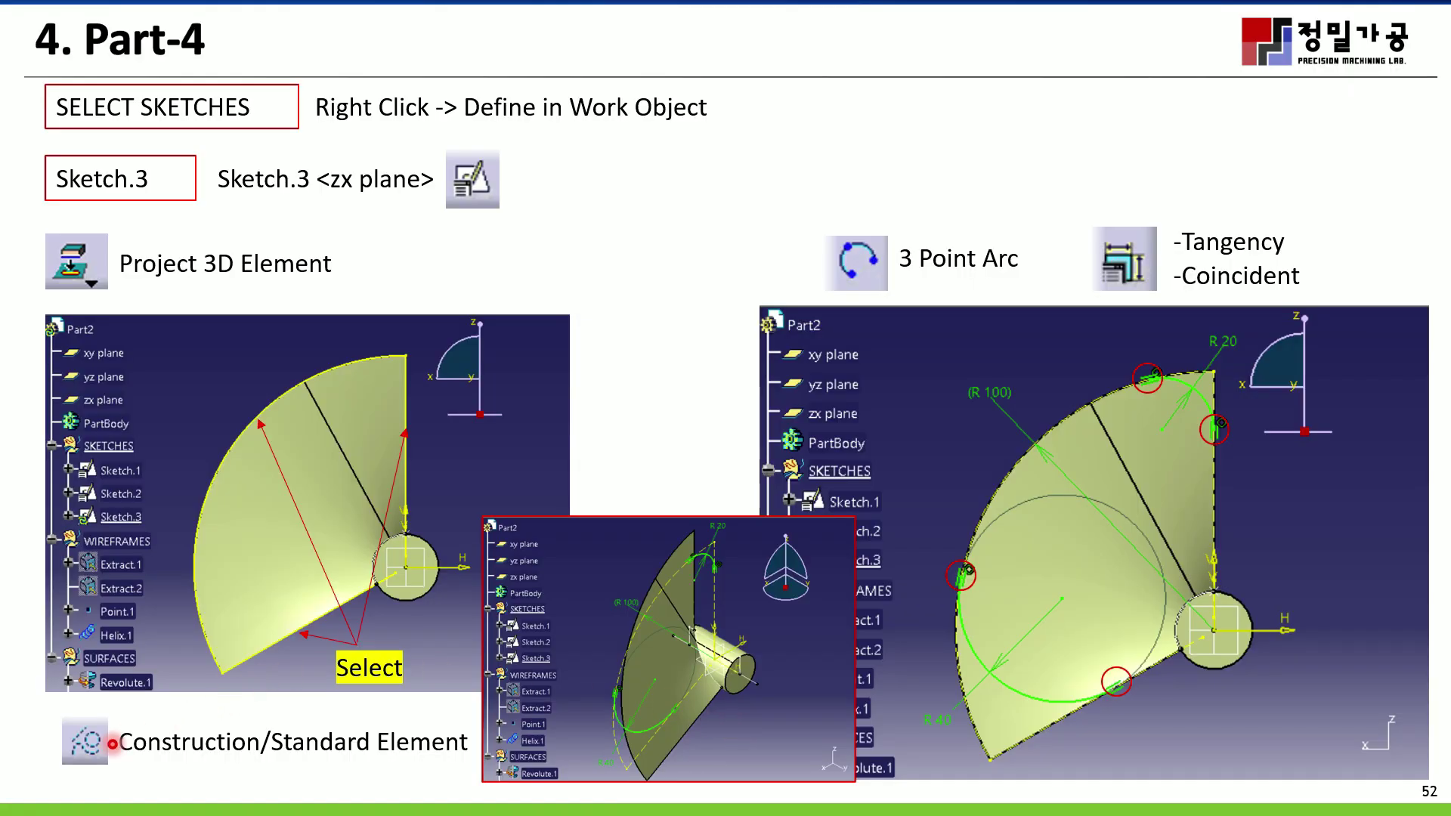
{"action": "left_click", "coordinate": [52, 799]}
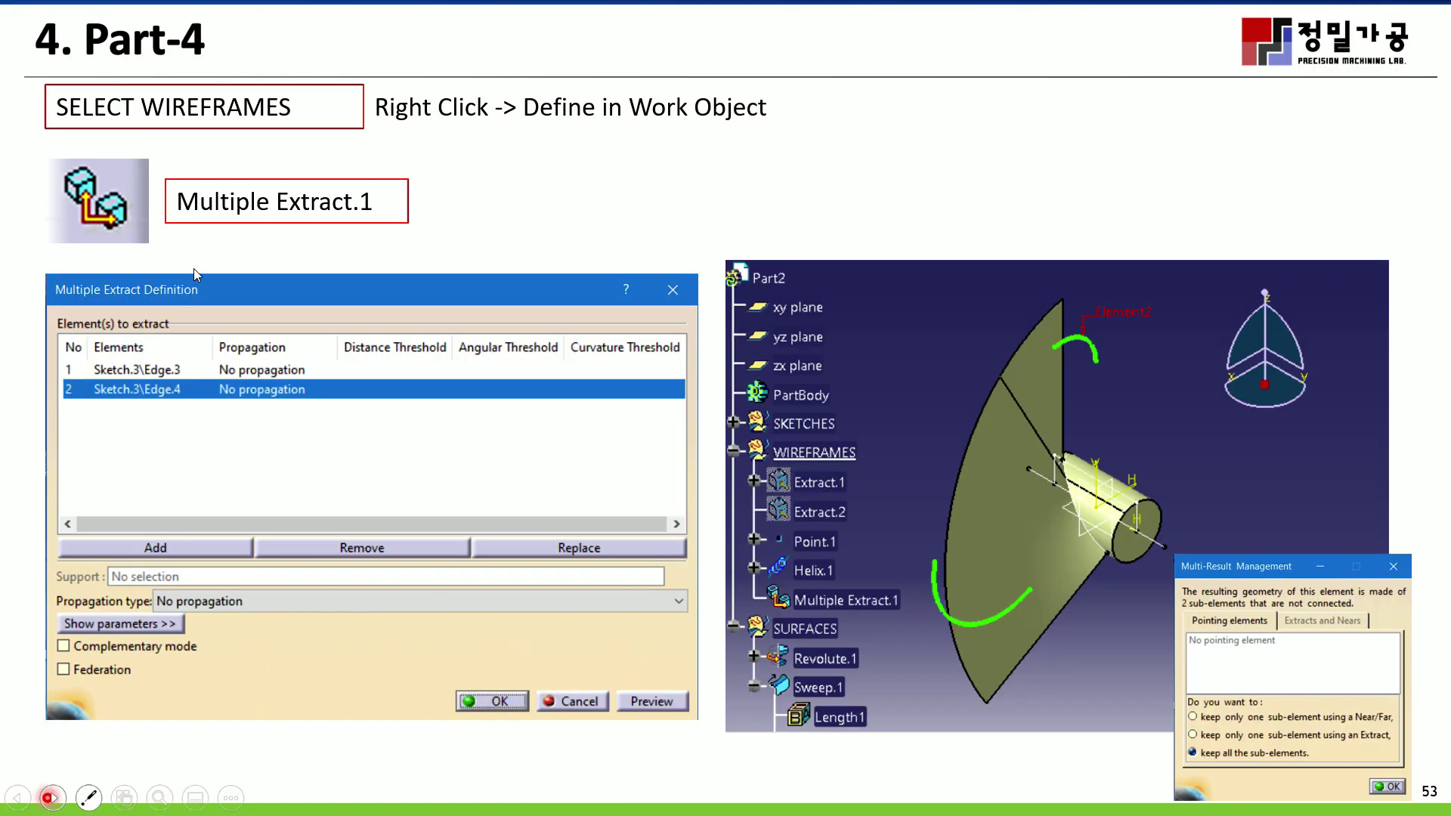
{"action": "key", "text": "ctrl+l"}
{"action": "key", "text": "super"}
{"action": "left_click", "coordinate": [628, 797]}
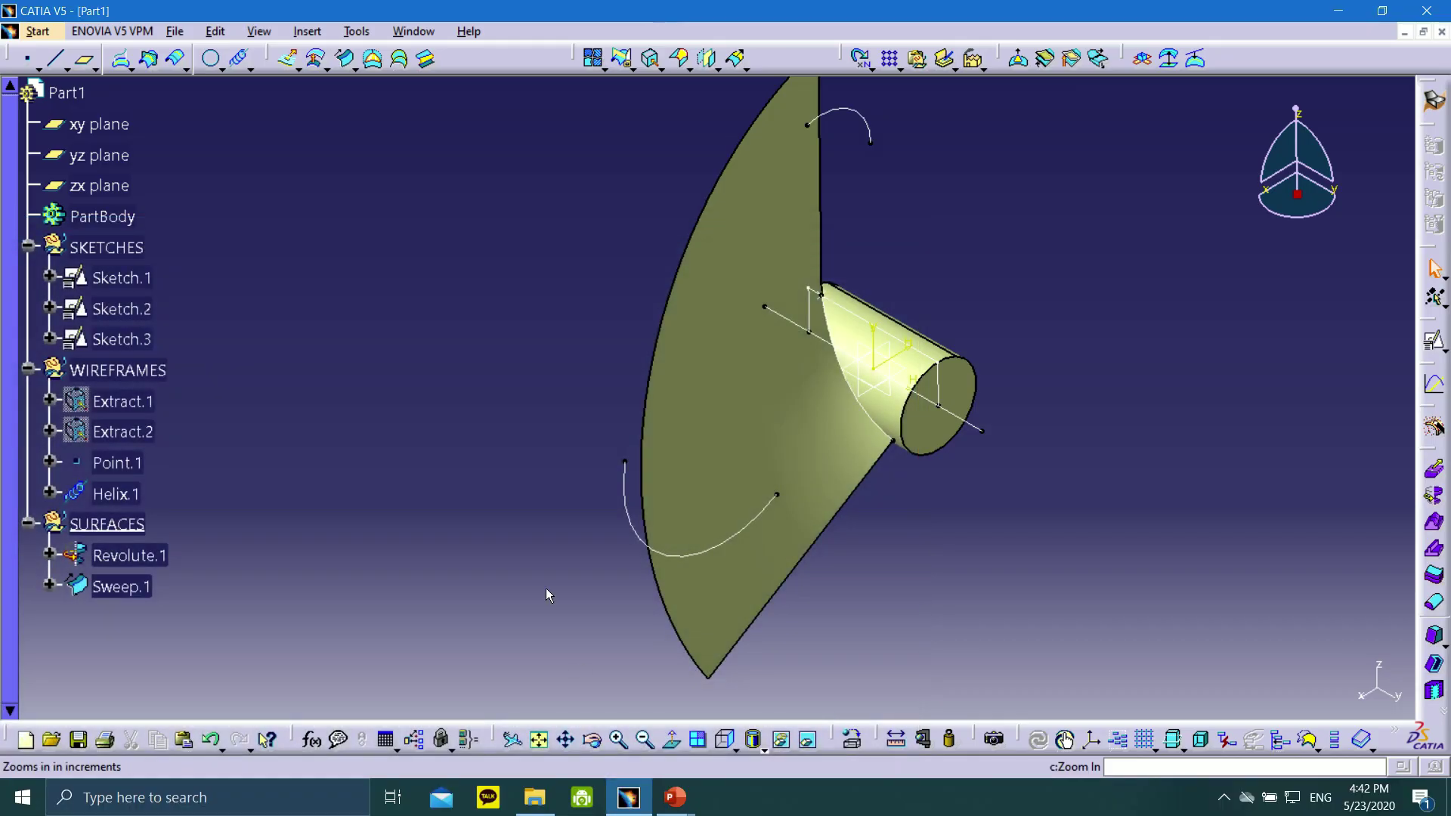
- Define the WIREFRAMES geometrical set as the in-work object
{"action": "left_click", "coordinate": [662, 67]}
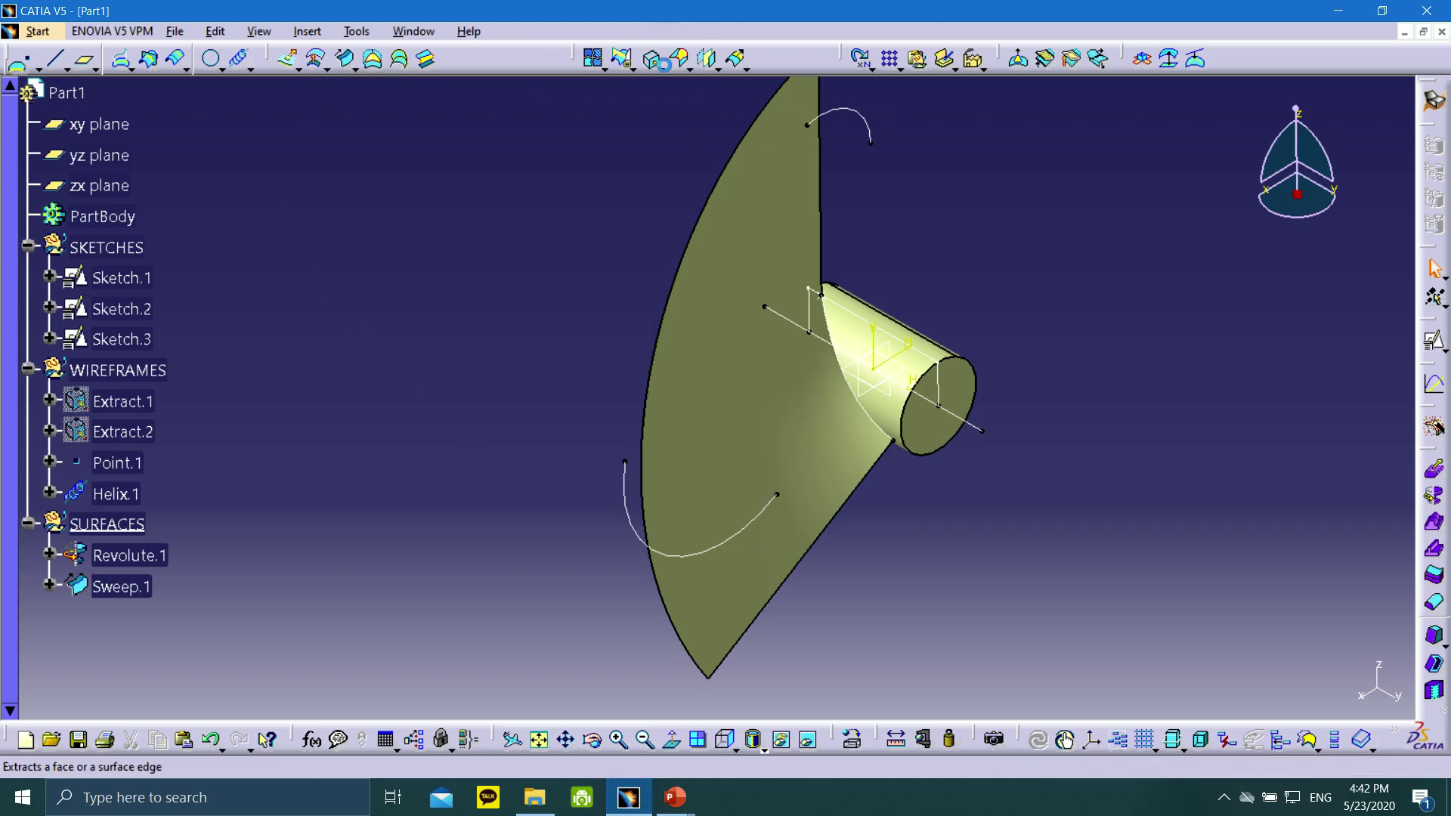
{"action": "right_click", "coordinate": [139, 366]}
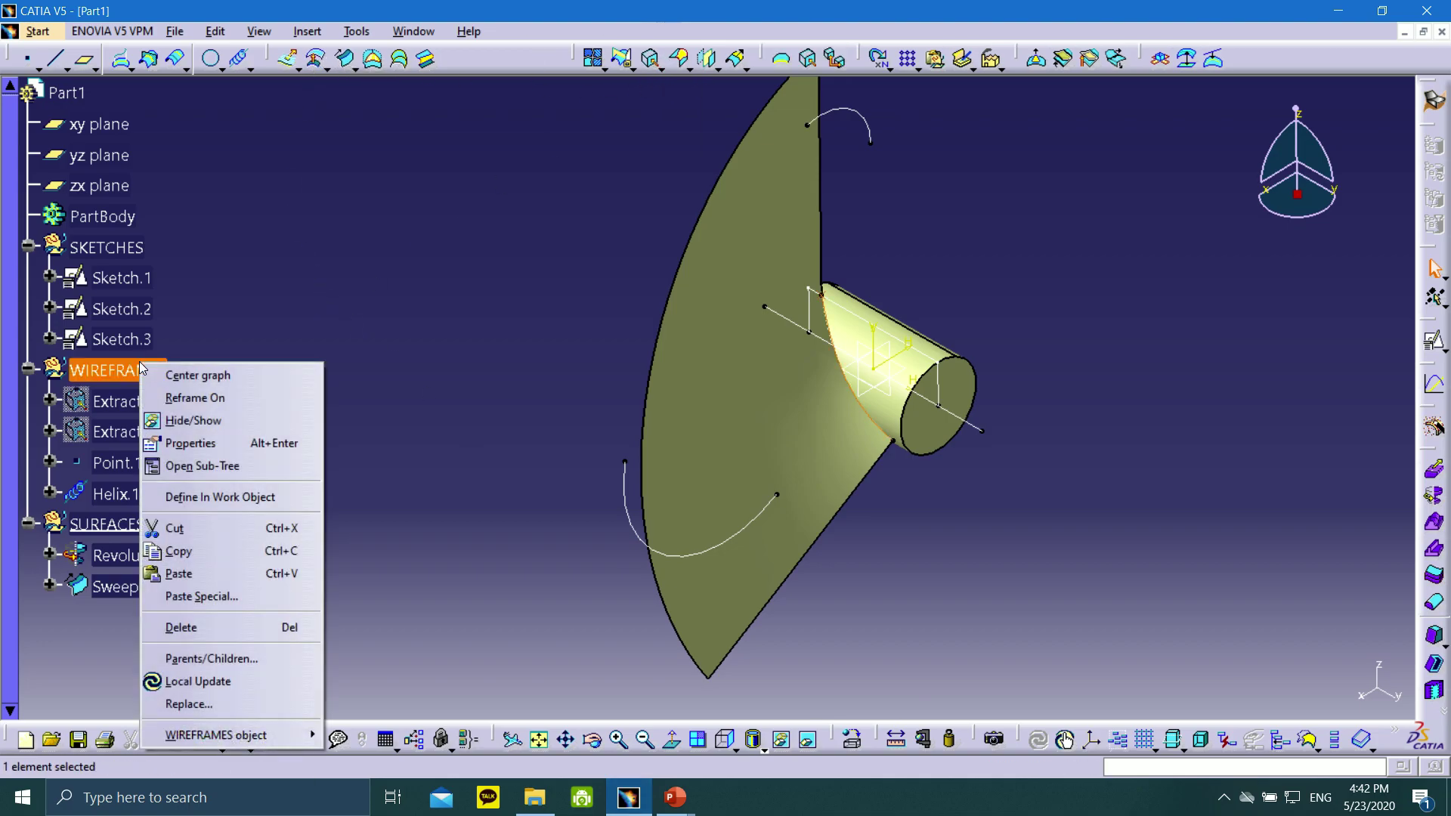
{"action": "left_click", "coordinate": [219, 497]}
- Create a Multiple Extract of both Sketch.3 corner arcs with point continuity, keeping all the sub-elements
{"action": "left_click", "coordinate": [662, 68]}
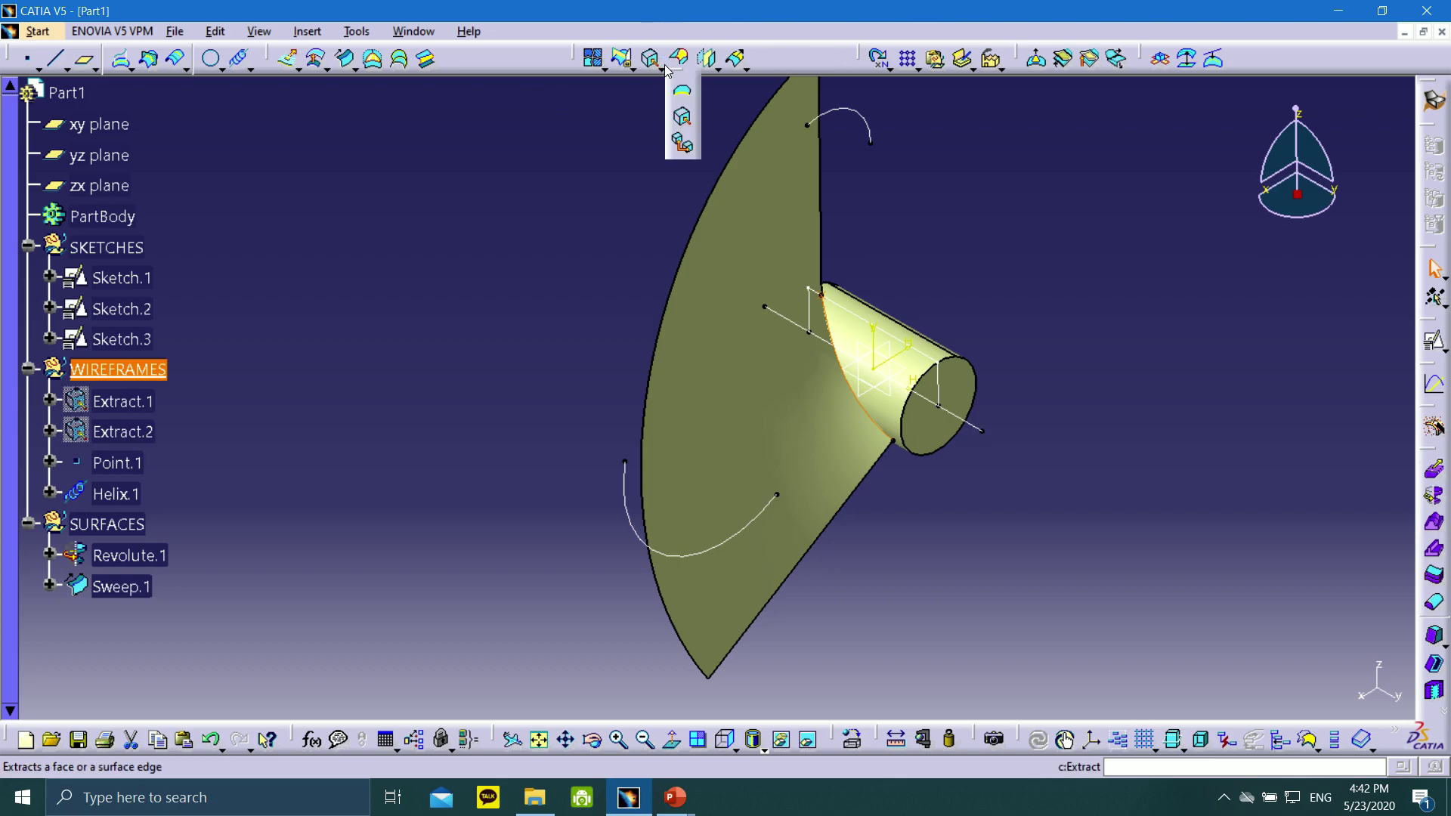
{"action": "left_click", "coordinate": [683, 142]}
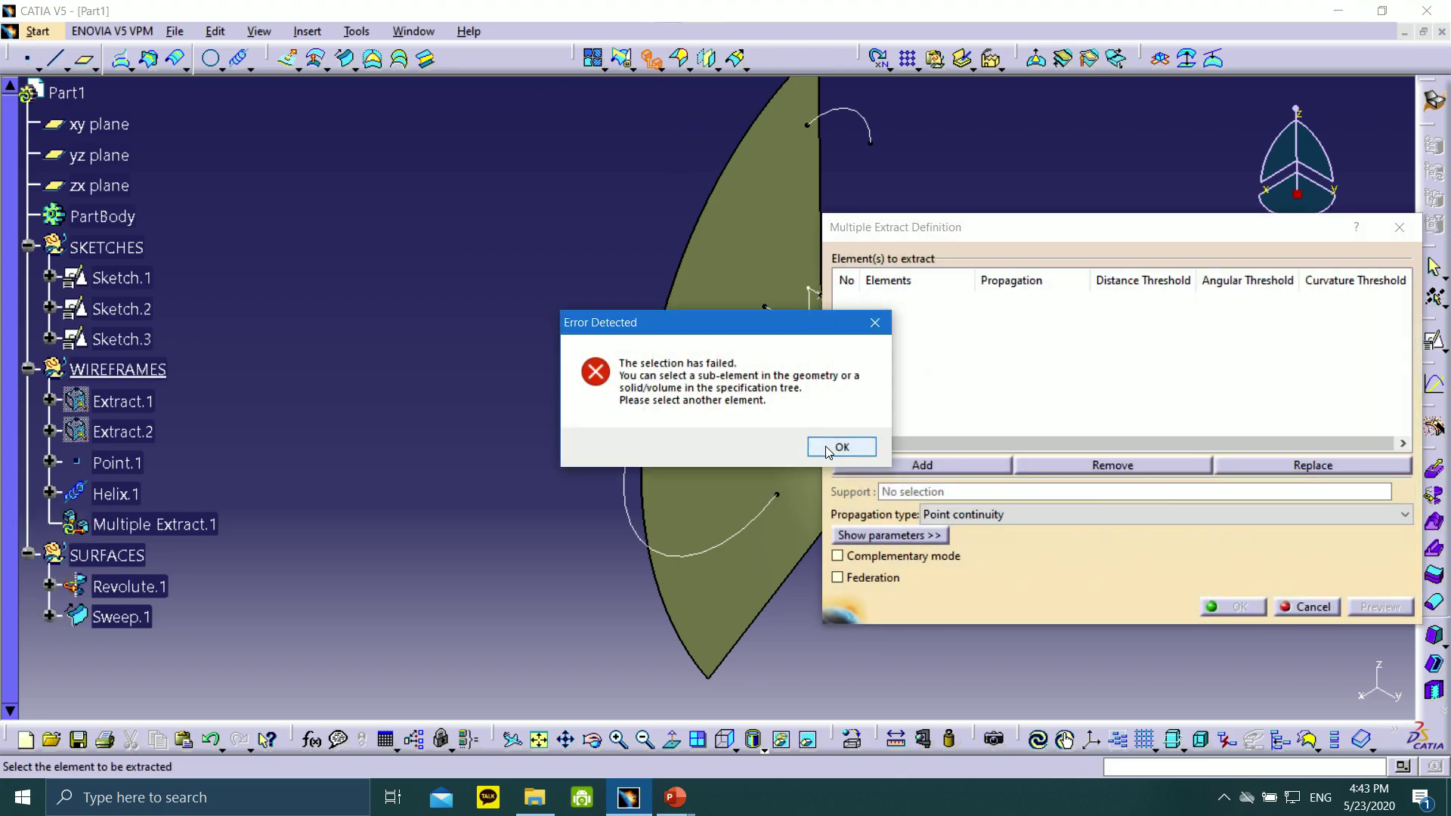
{"action": "left_click", "coordinate": [841, 447]}
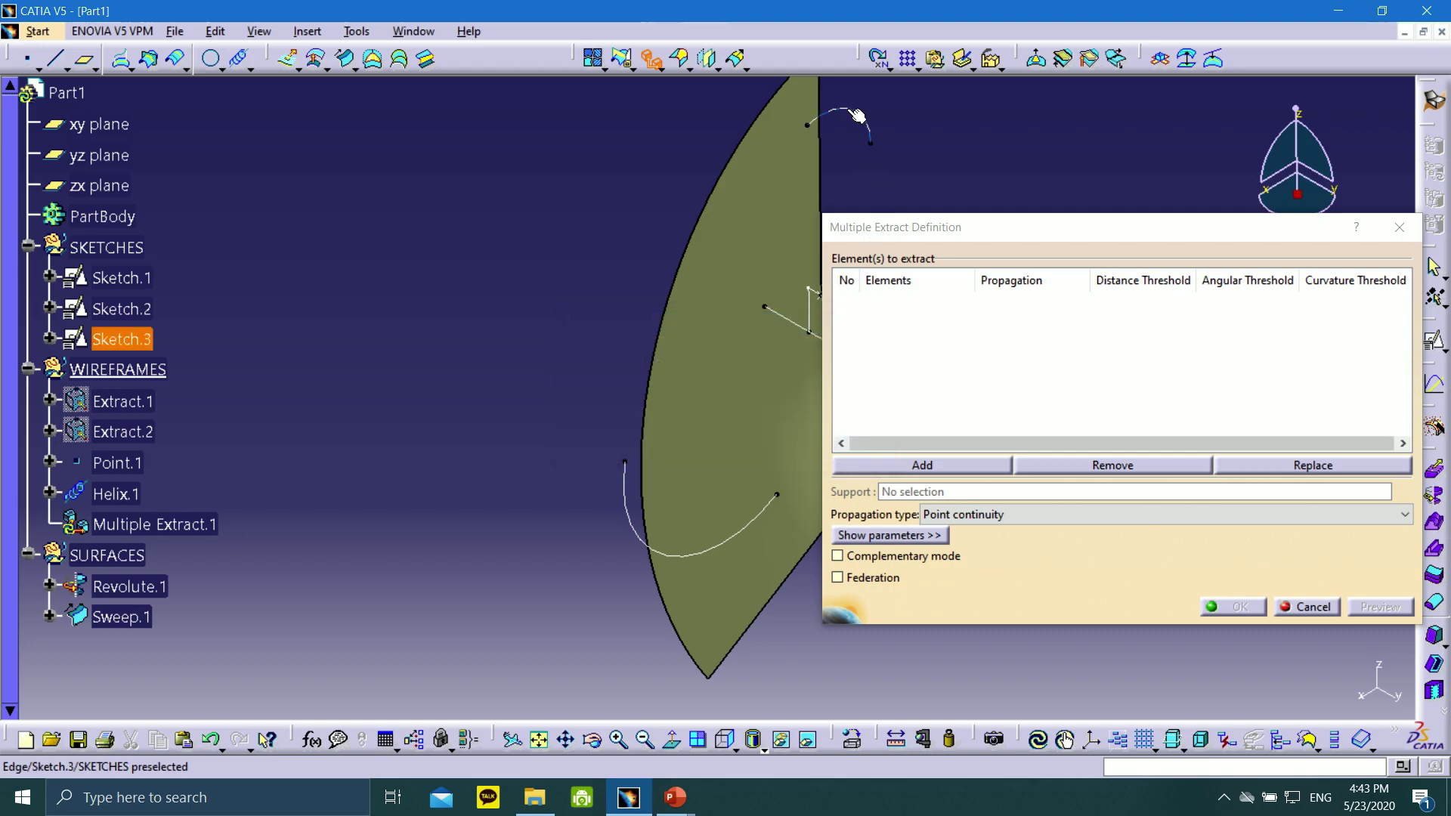
{"action": "left_click", "coordinate": [855, 133]}
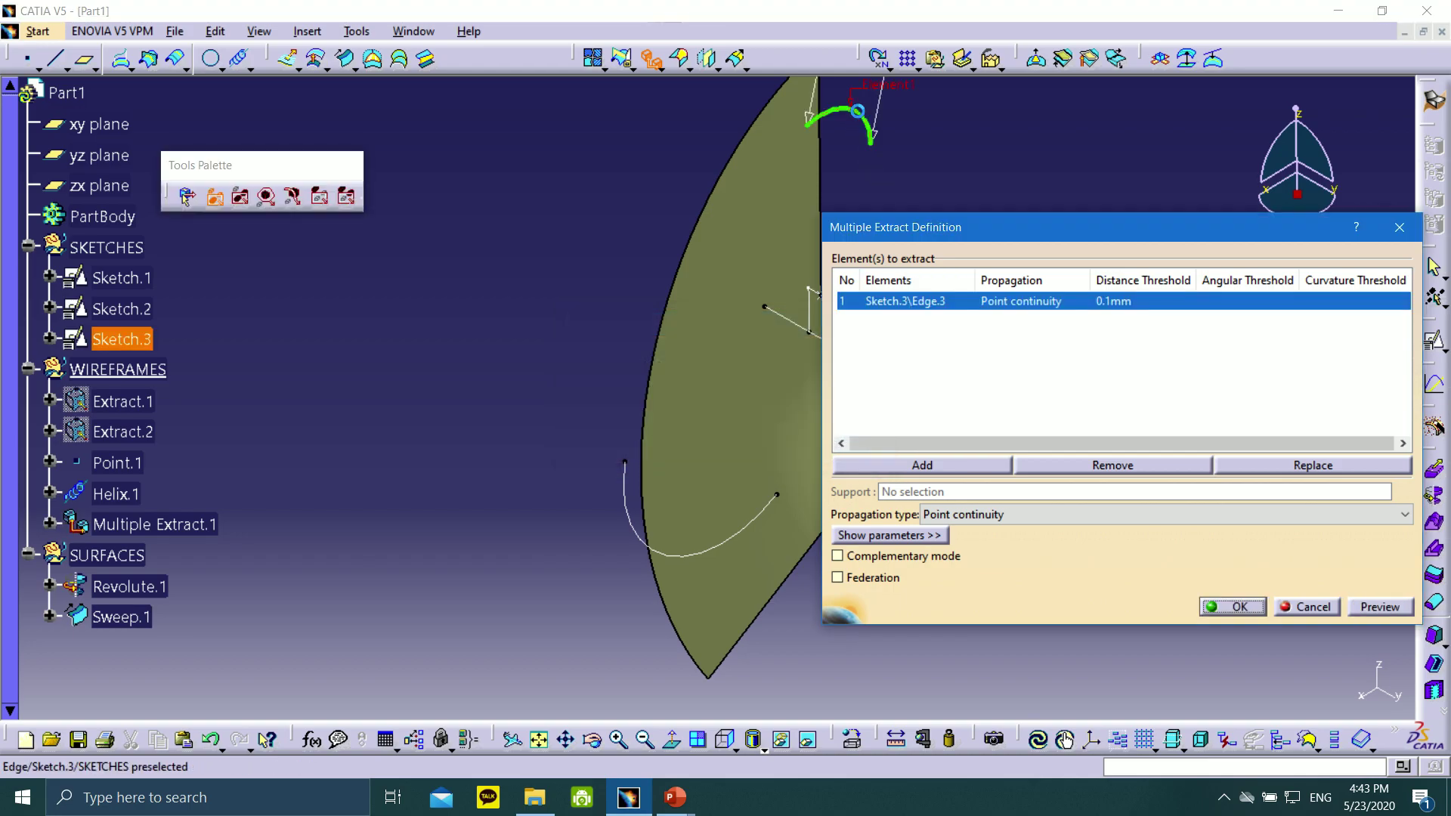
{"action": "left_click", "coordinate": [767, 517]}
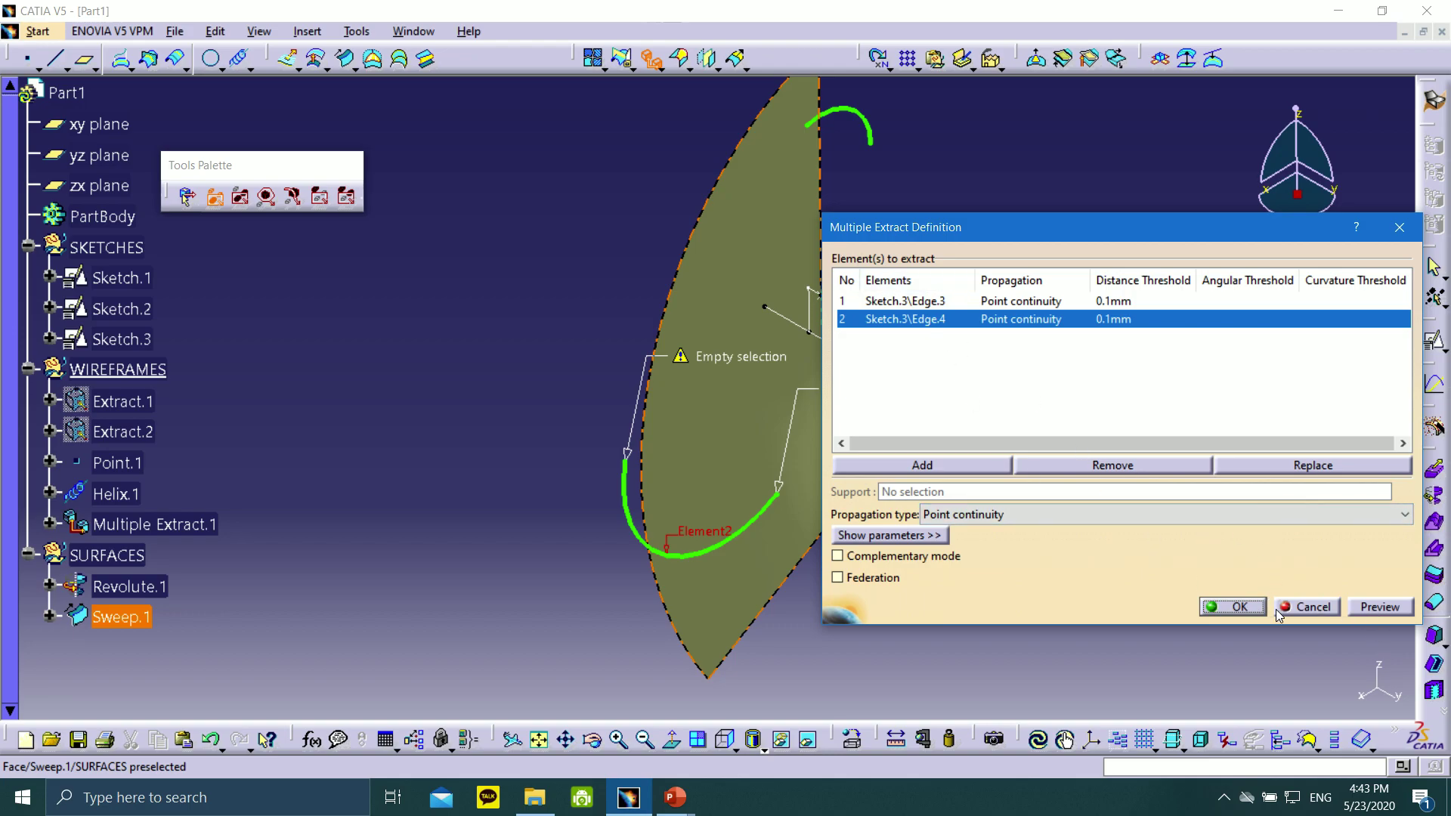
{"action": "left_click", "coordinate": [1239, 607]}
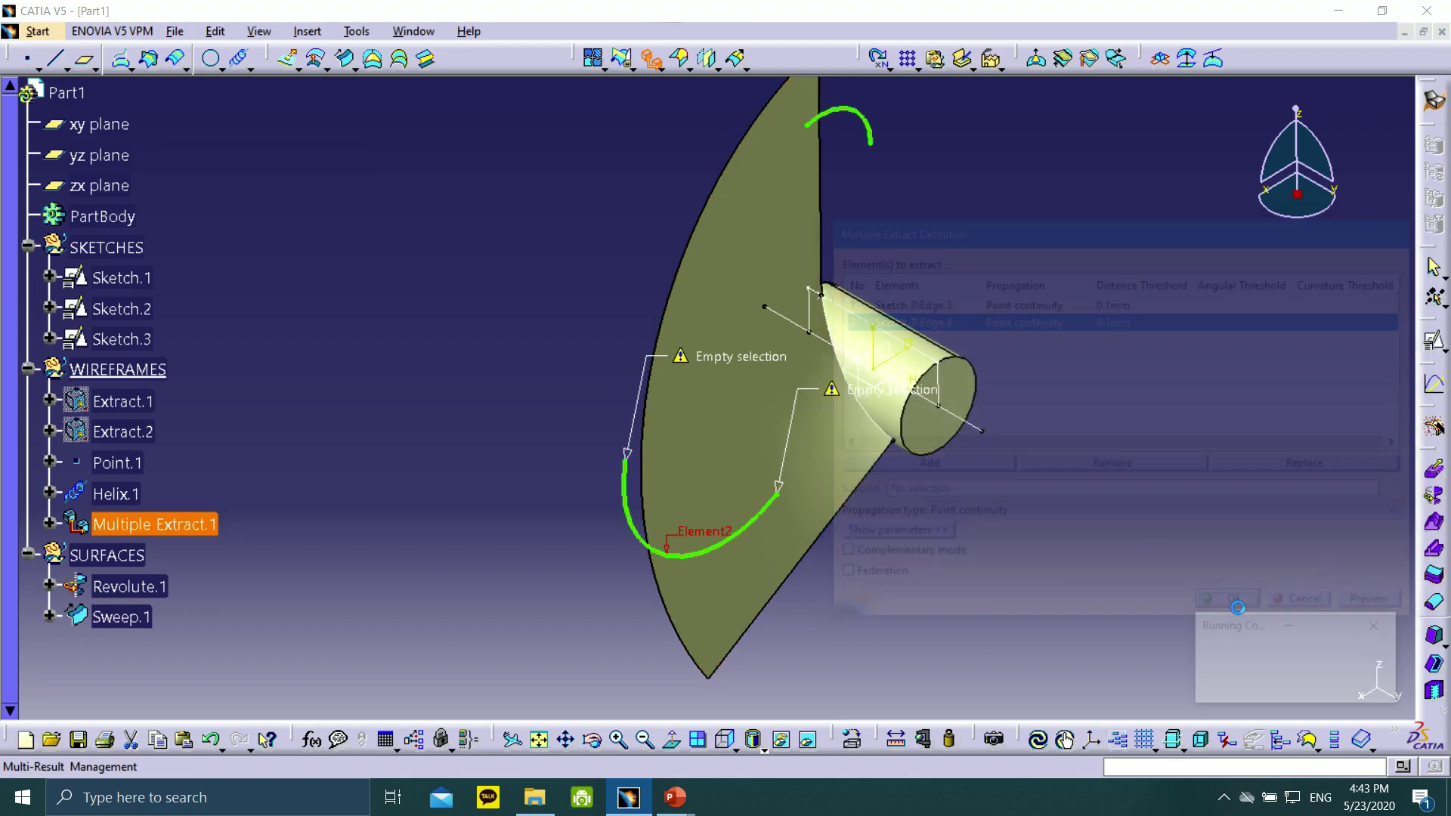
{"action": "left_click", "coordinate": [1159, 639]}
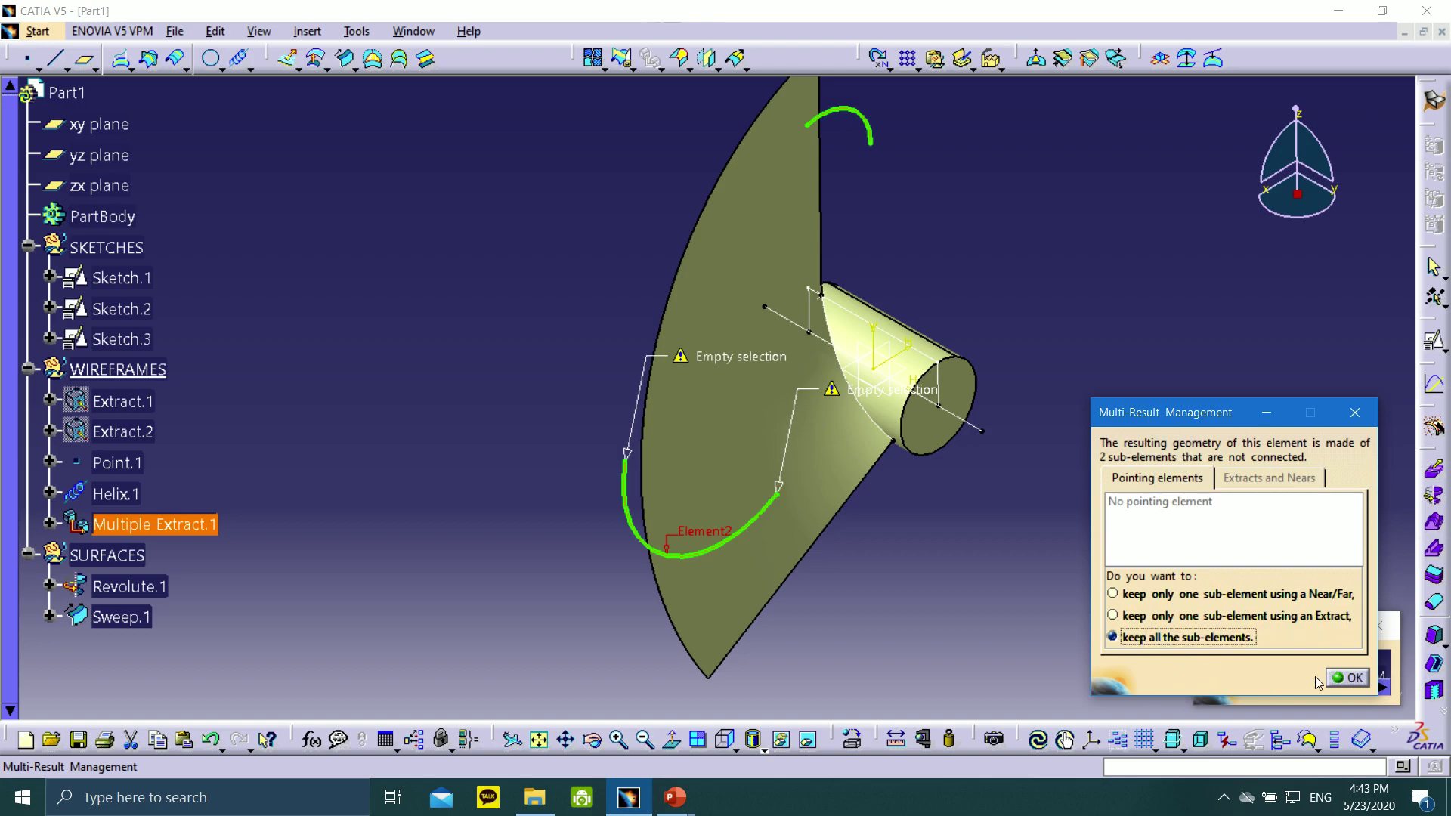
{"action": "left_click", "coordinate": [1349, 678]}
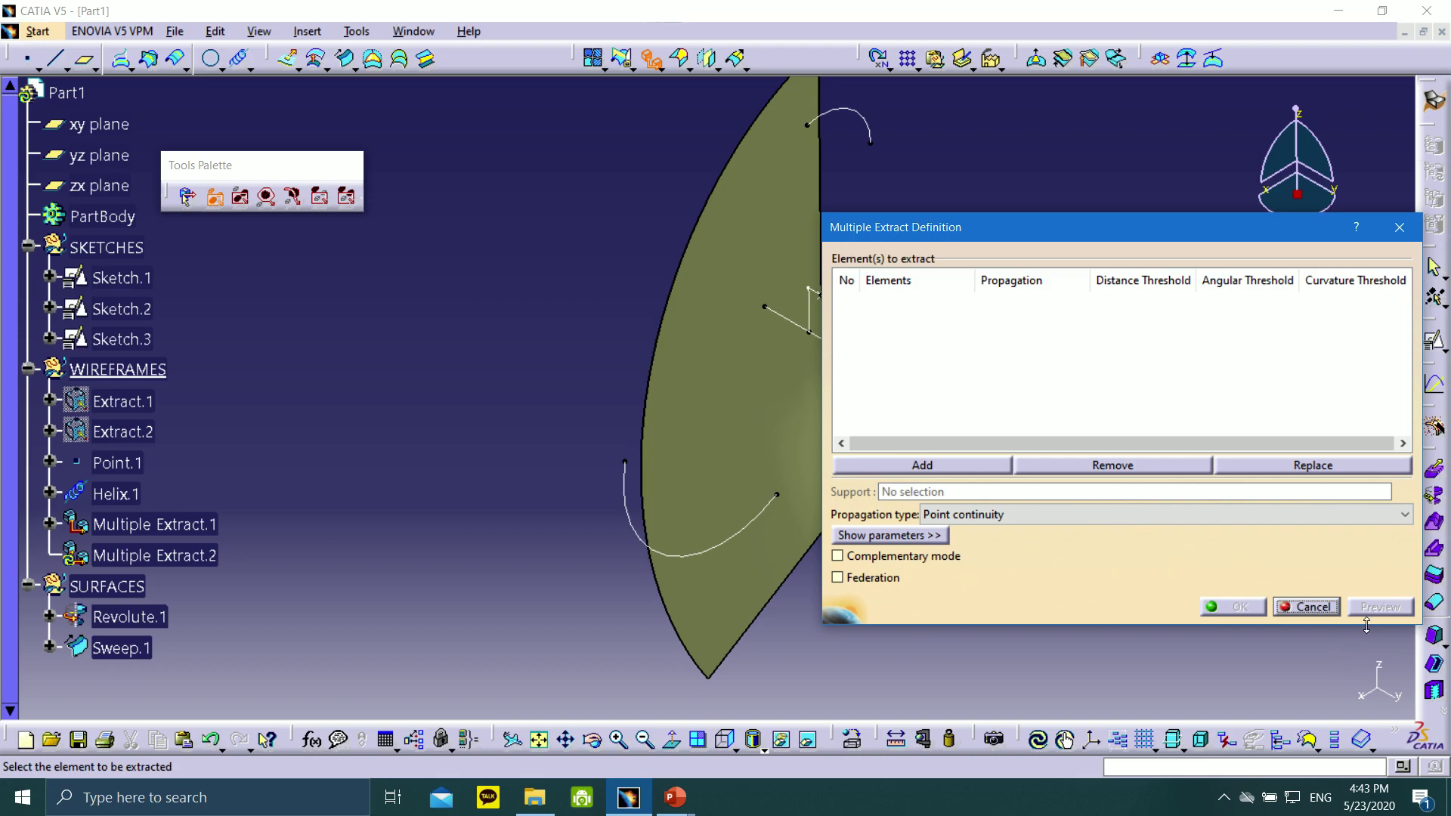
{"action": "left_click", "coordinate": [1321, 607]}
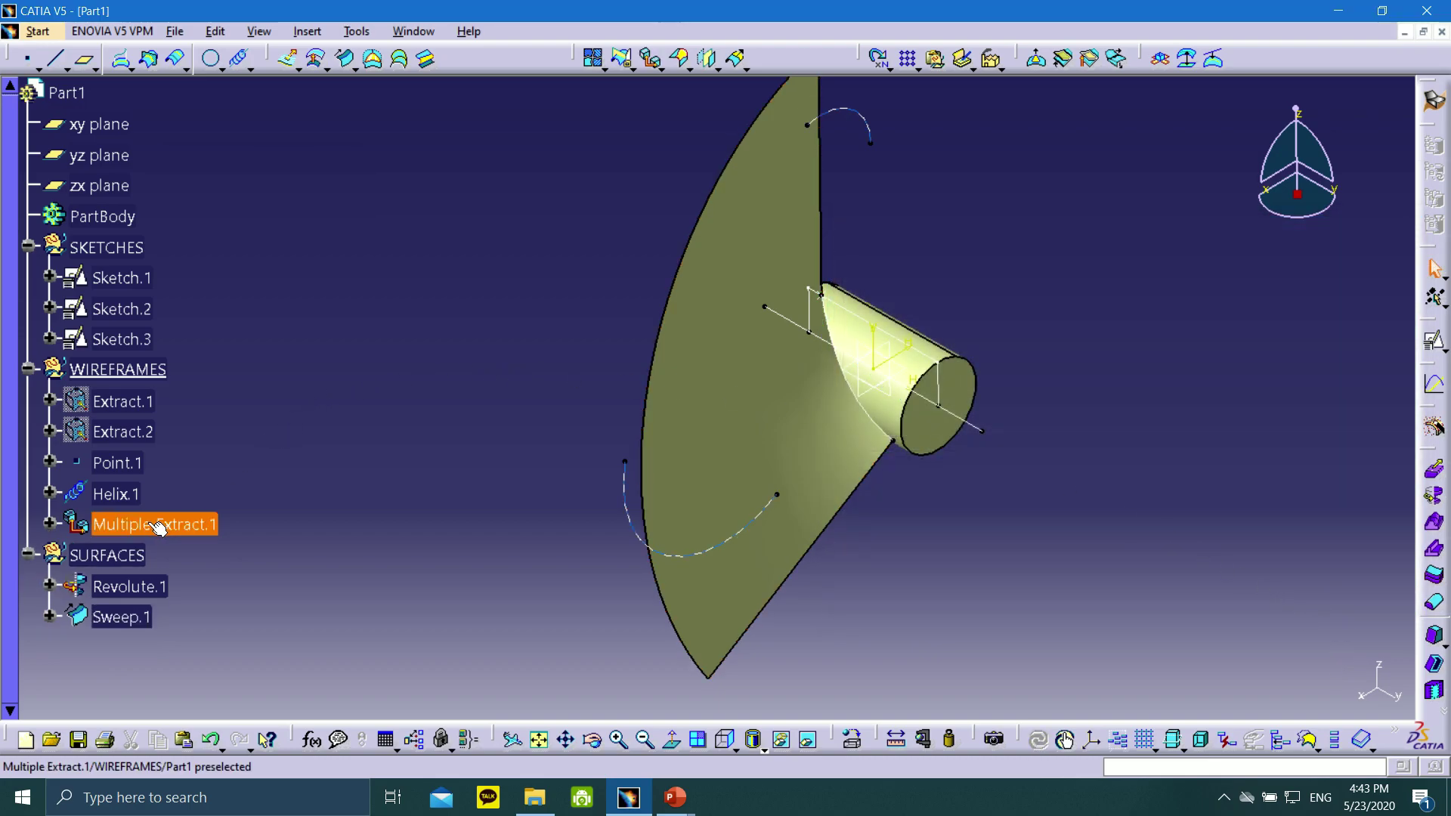
- Make the SURFACES set the in-work object and start an extruded surface from Multiple Extract.1 along the Y component
{"action": "right_click", "coordinate": [110, 557]}
{"action": "left_click", "coordinate": [189, 301]}
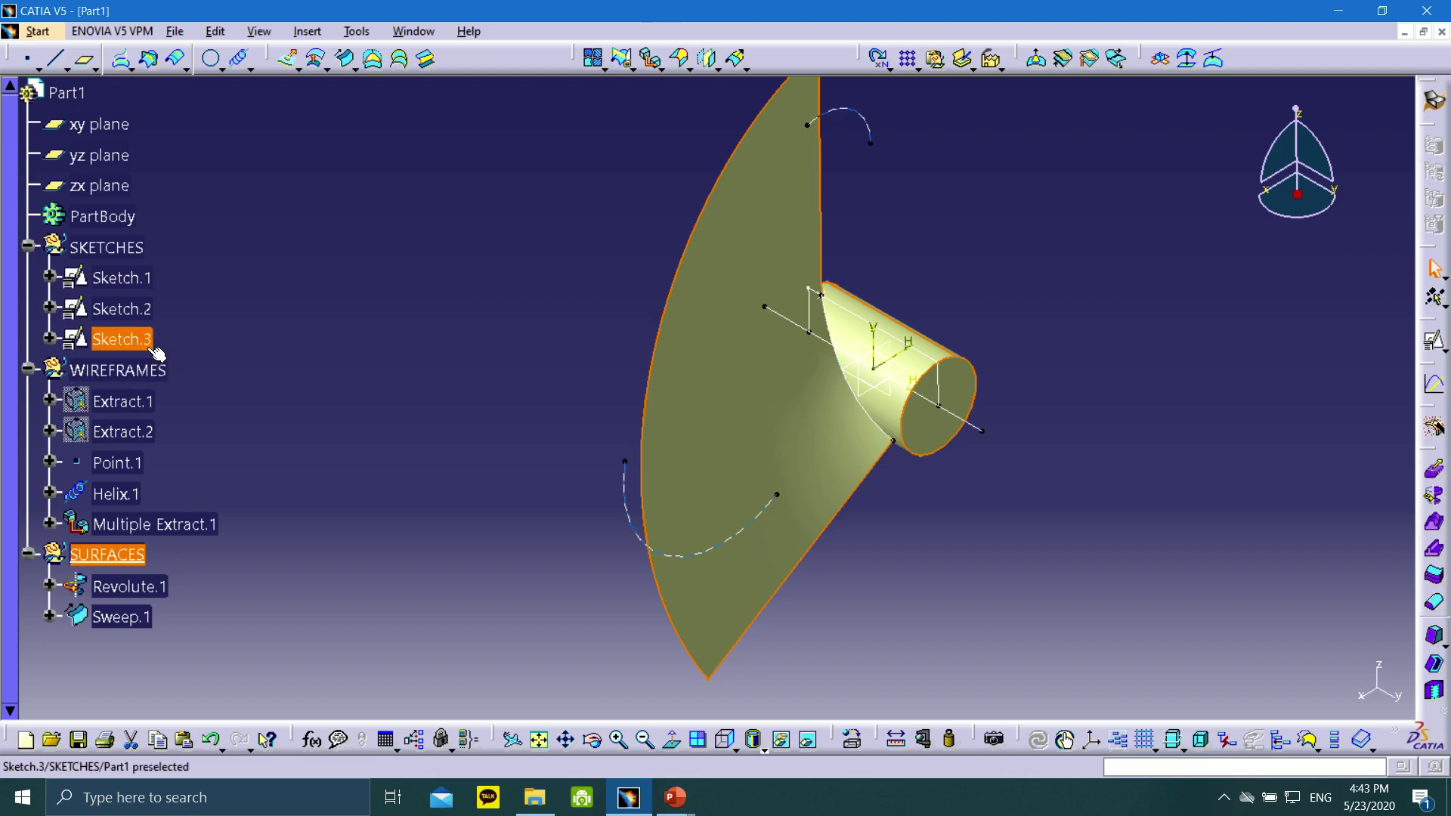
{"action": "left_click", "coordinate": [287, 60]}
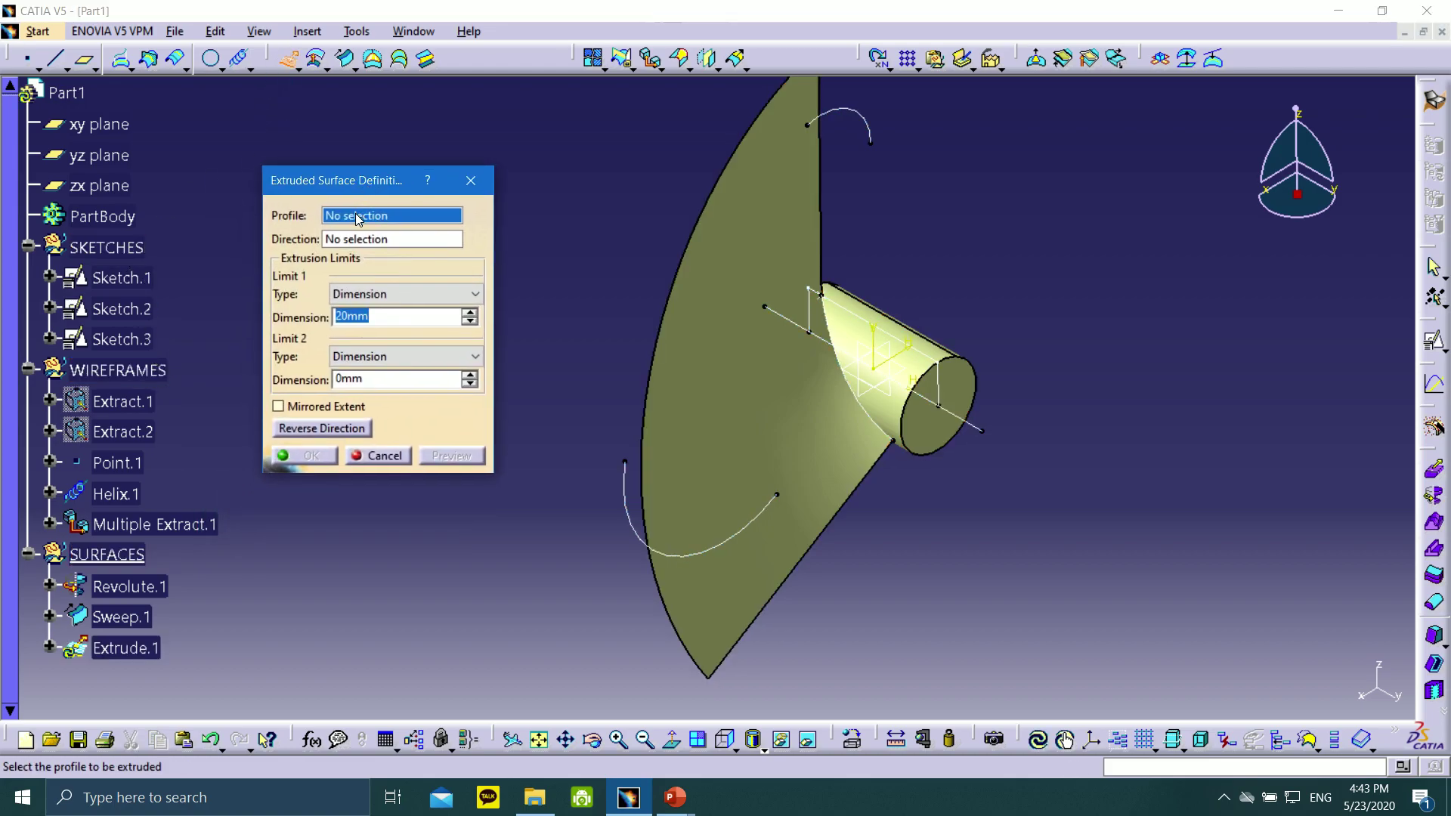
{"action": "left_click", "coordinate": [629, 506]}
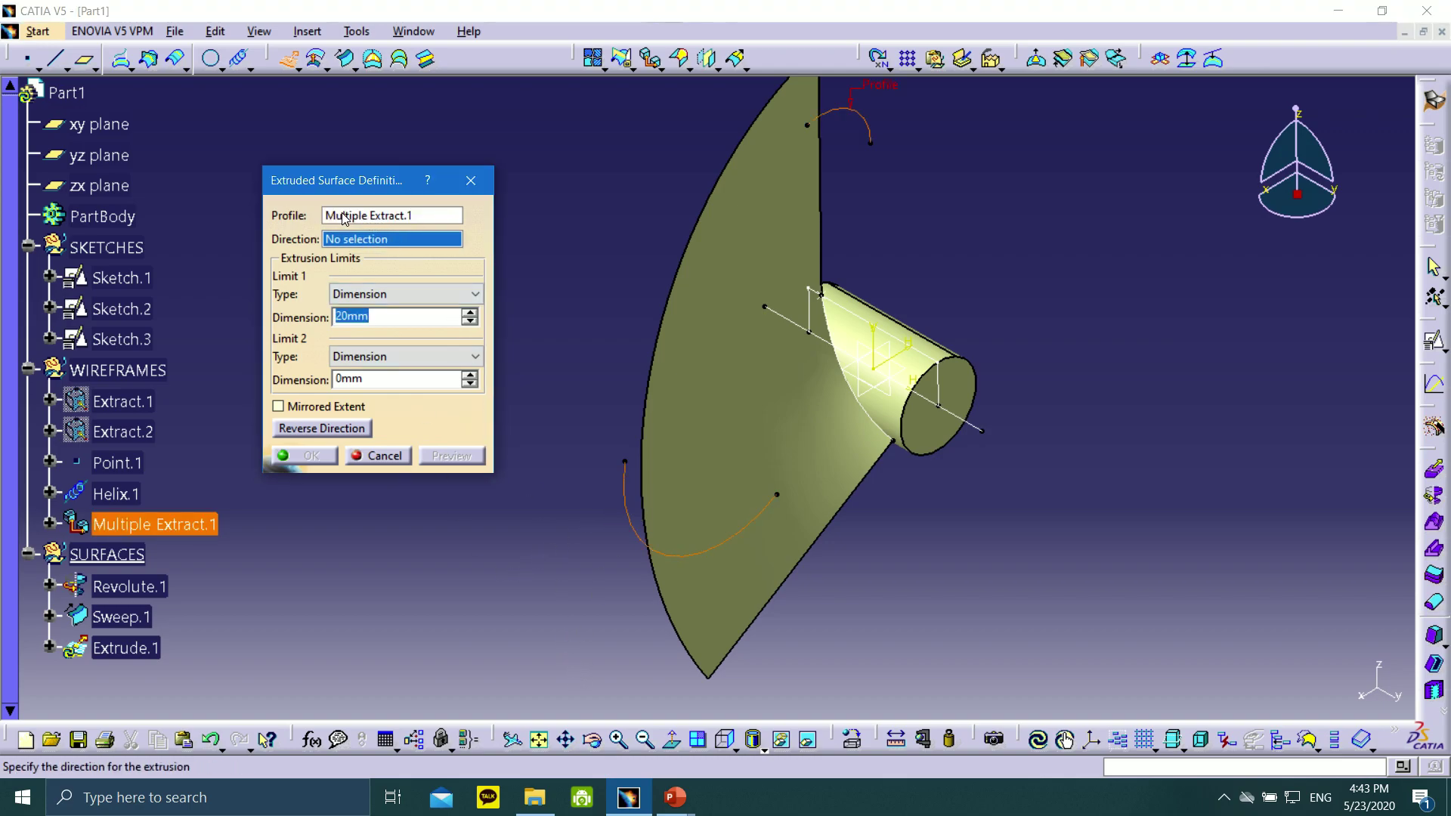
{"action": "right_click", "coordinate": [406, 239]}
{"action": "left_click", "coordinate": [448, 344]}
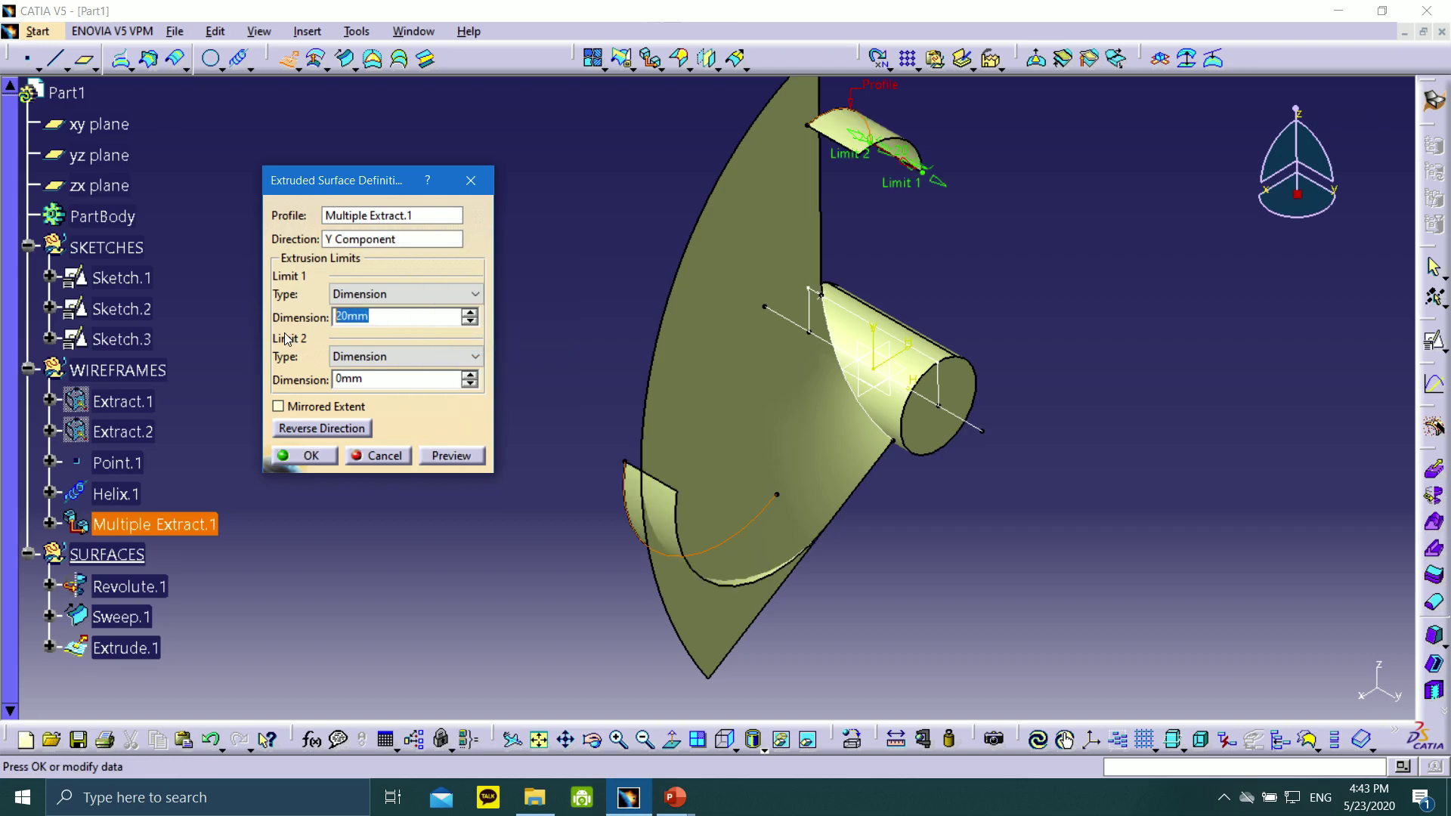
- Set both extrusion limits to 40 mm and create the extruded surface, keeping all the sub-elements
{"action": "type", "text": "0"}
{"action": "left_click", "coordinate": [369, 380]}
{"action": "left_click_drag", "start_coordinate": [354, 380], "coordinate": [318, 384]}
{"action": "left_click", "coordinate": [392, 316]}
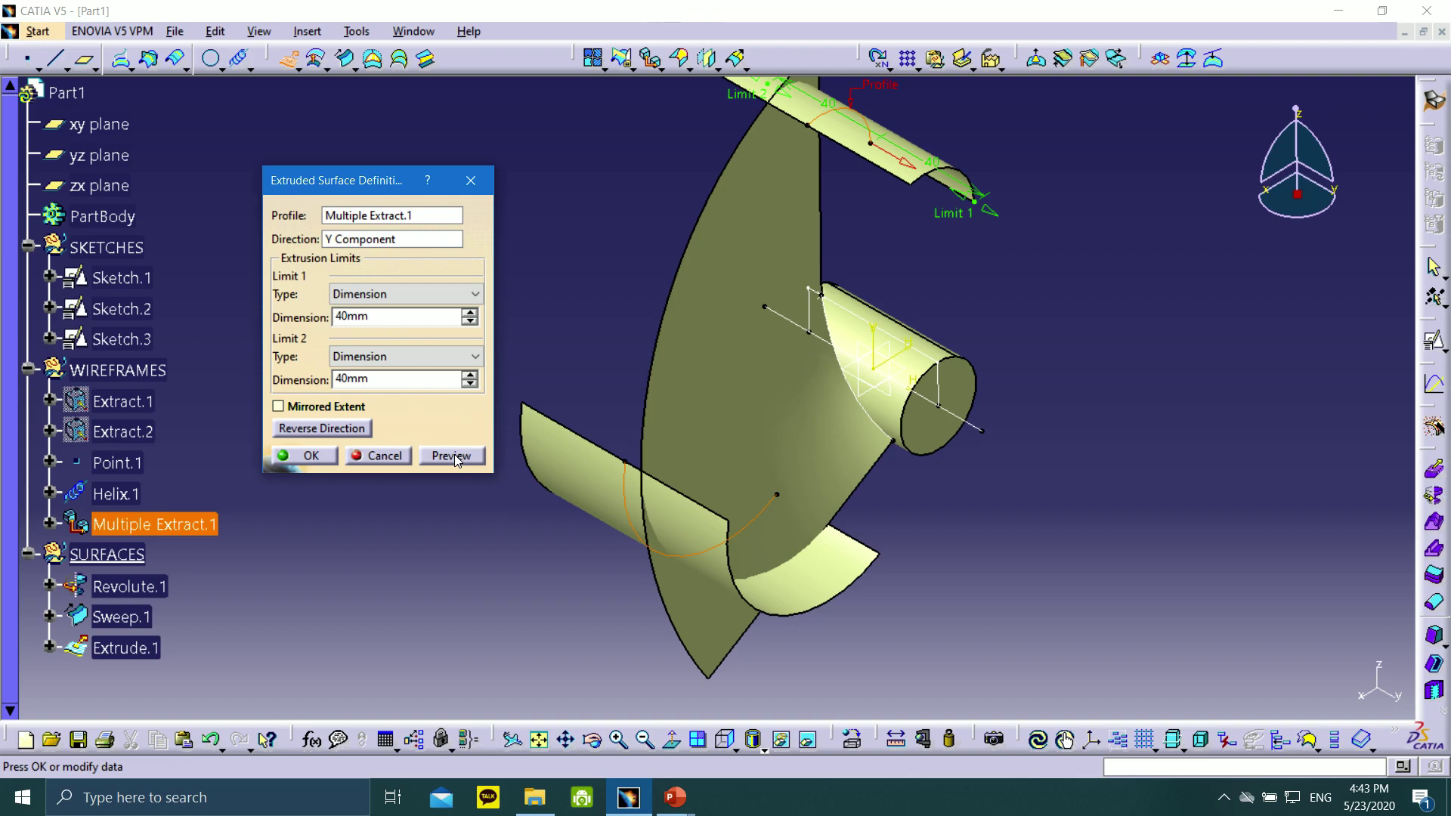
{"action": "left_click", "coordinate": [301, 458]}
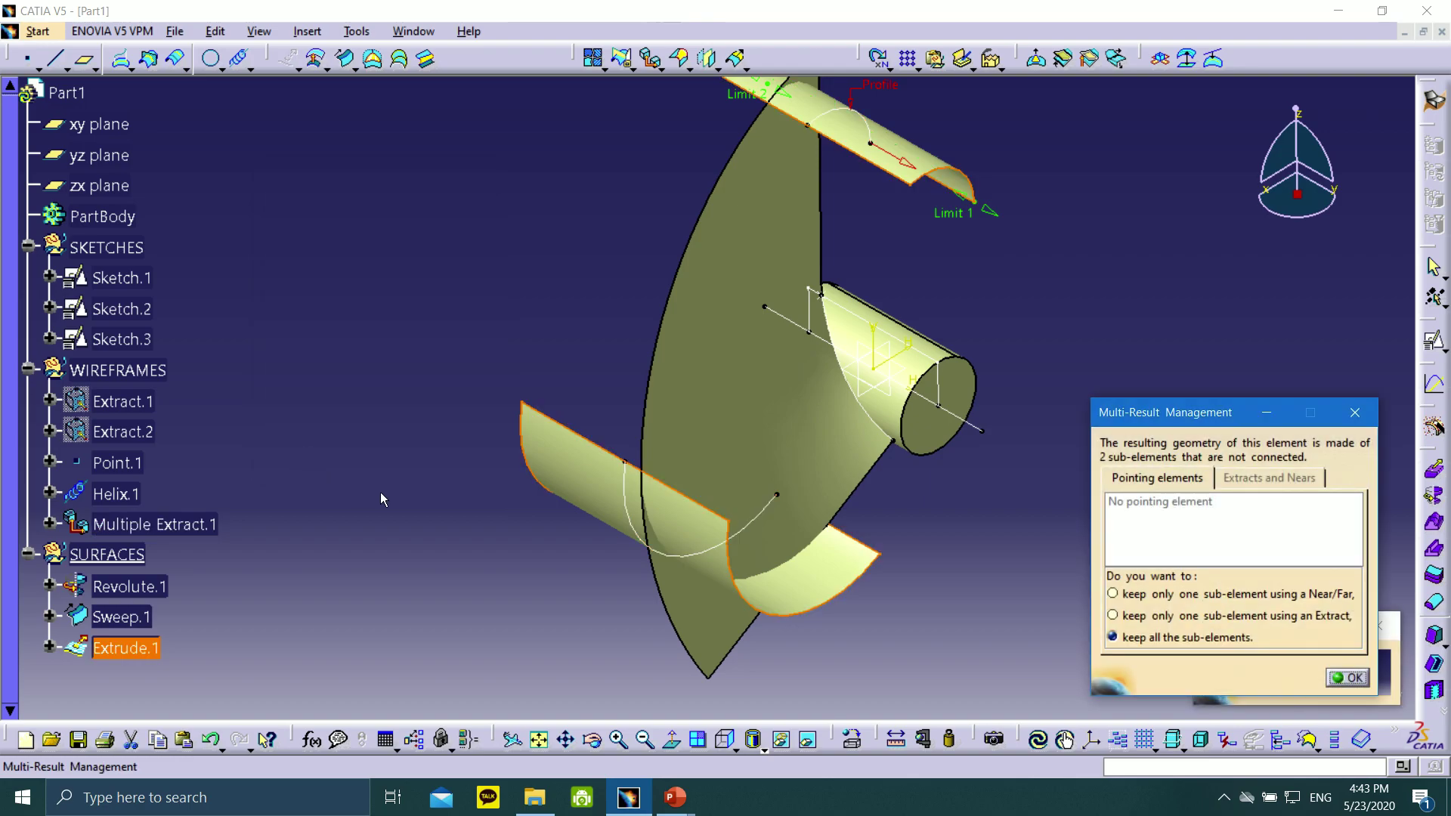
{"action": "left_click", "coordinate": [1347, 677]}
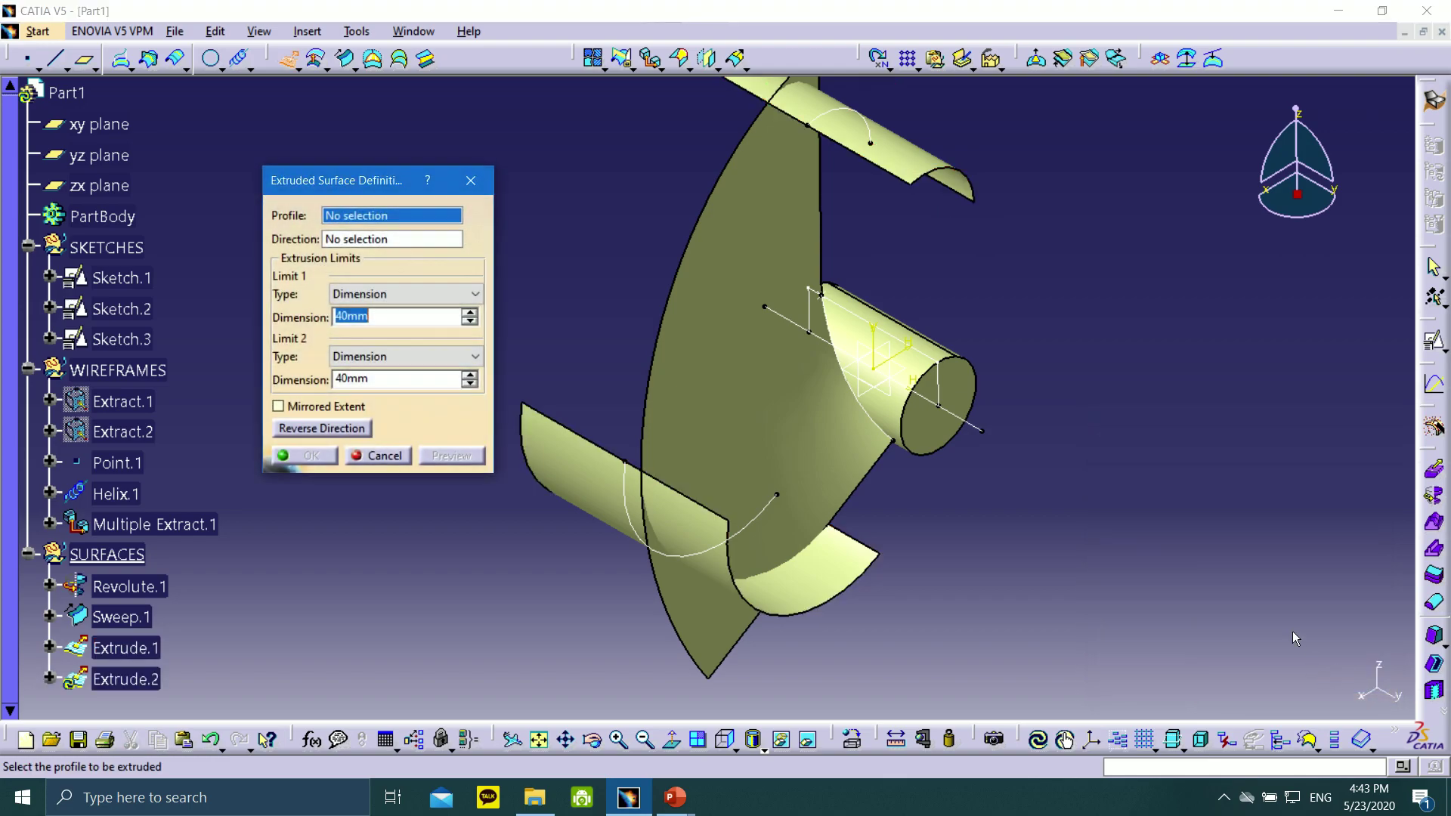
{"action": "left_click", "coordinate": [380, 455]}
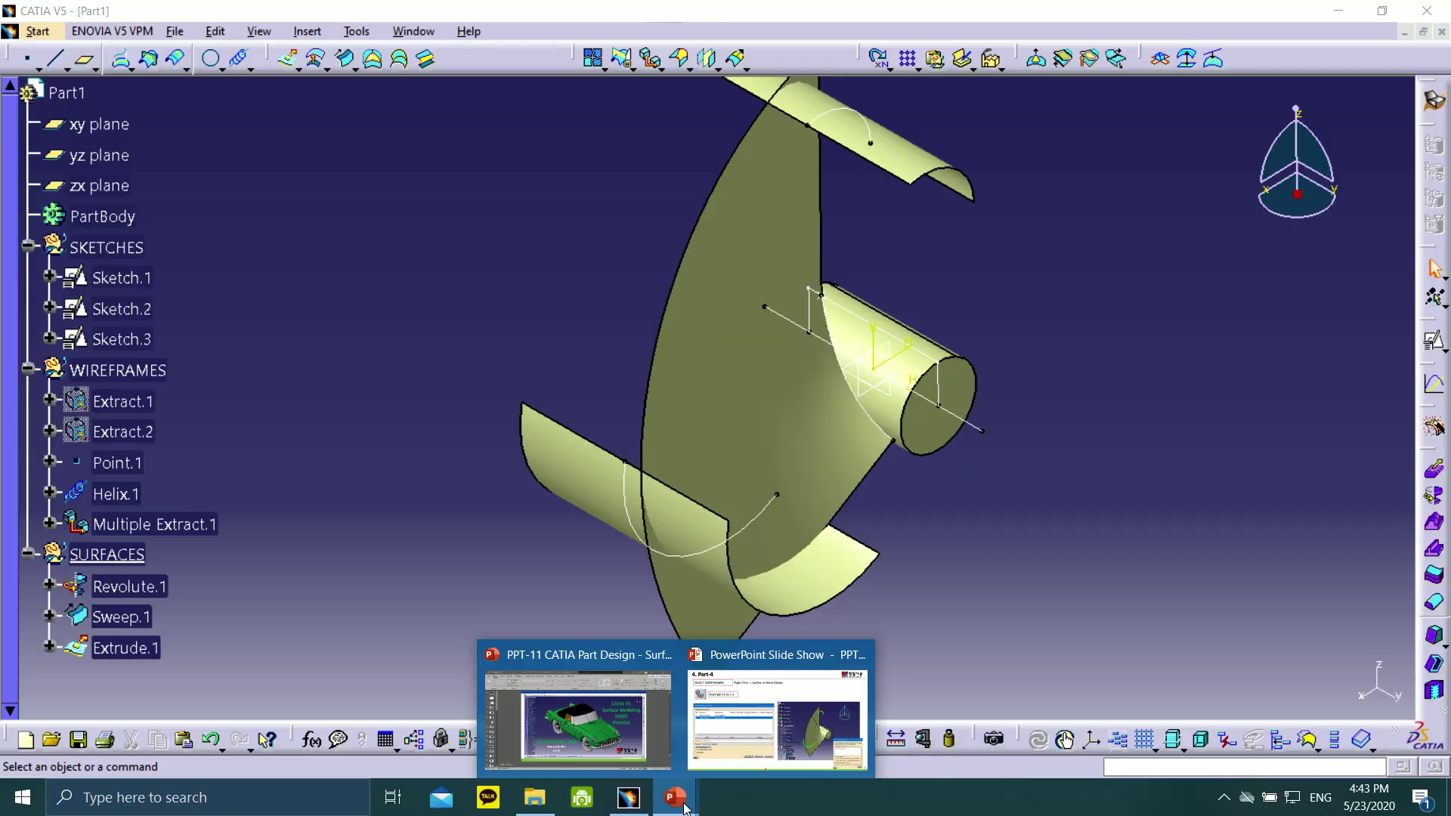
- Switch to the PowerPoint slides to review the Extrude.1 and Split.1 instructions, and return to CATIA
{"action": "left_click", "coordinate": [809, 733]}
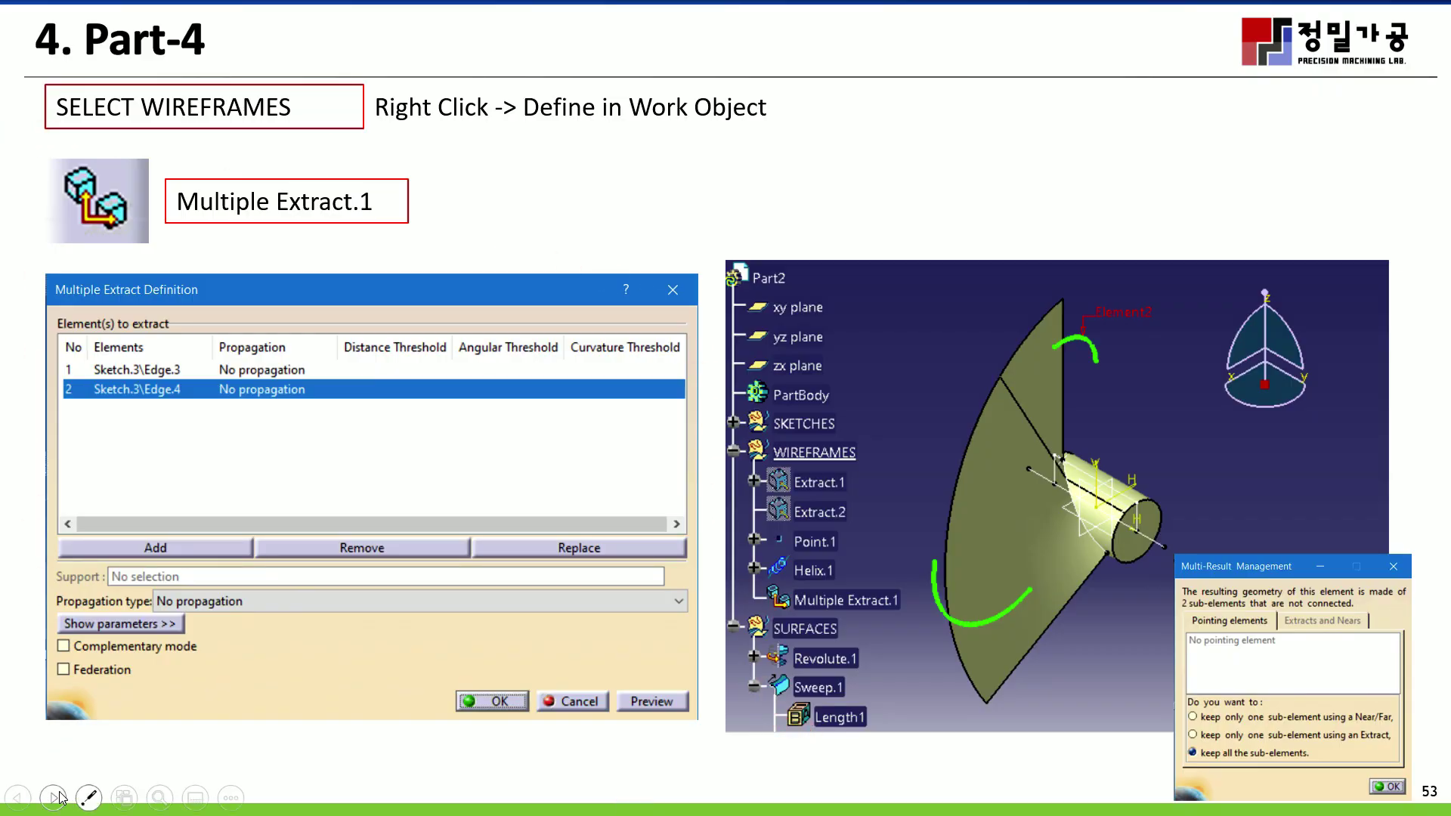
{"action": "left_click", "coordinate": [54, 797]}
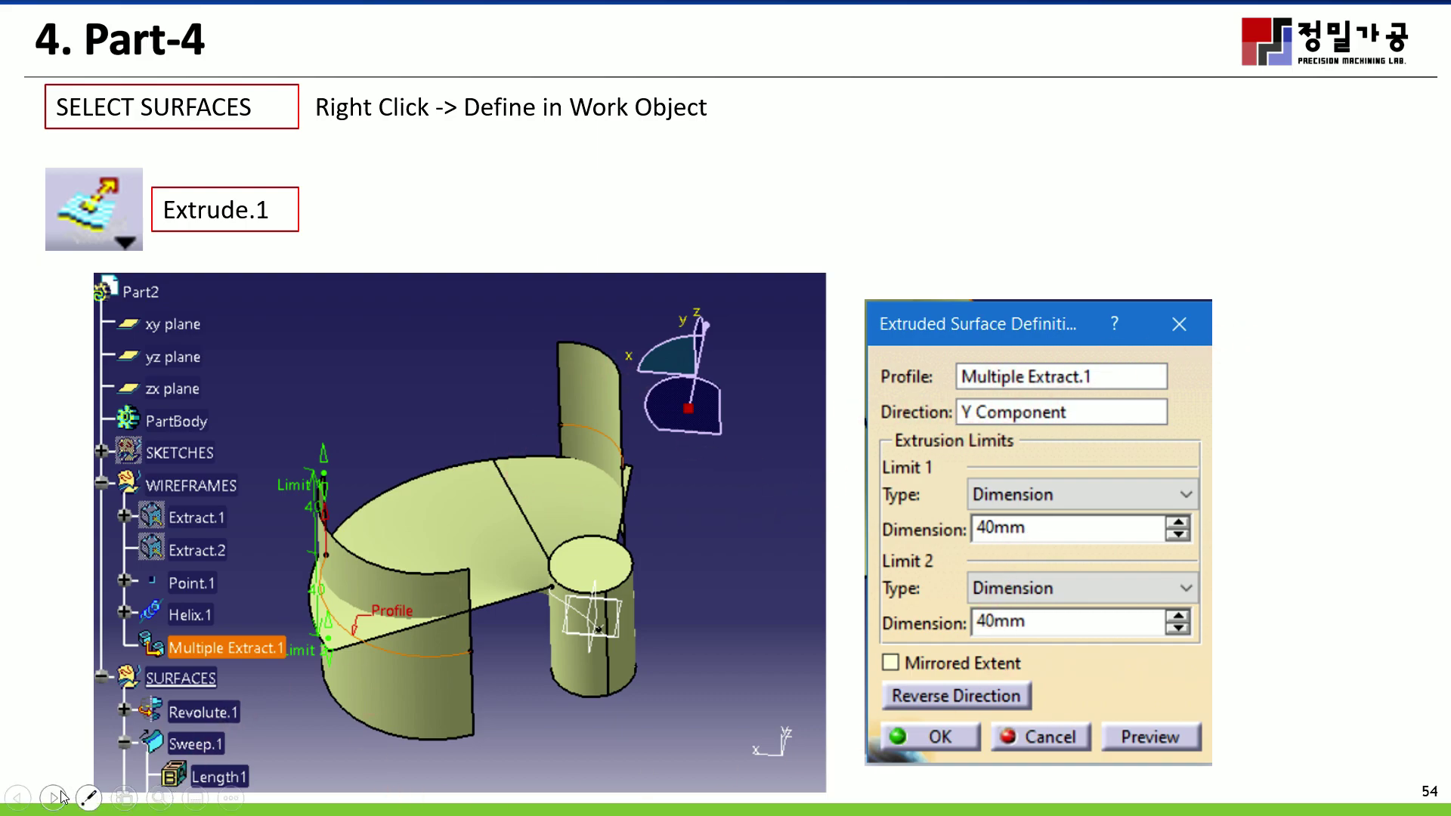
{"action": "left_click", "coordinate": [63, 797]}
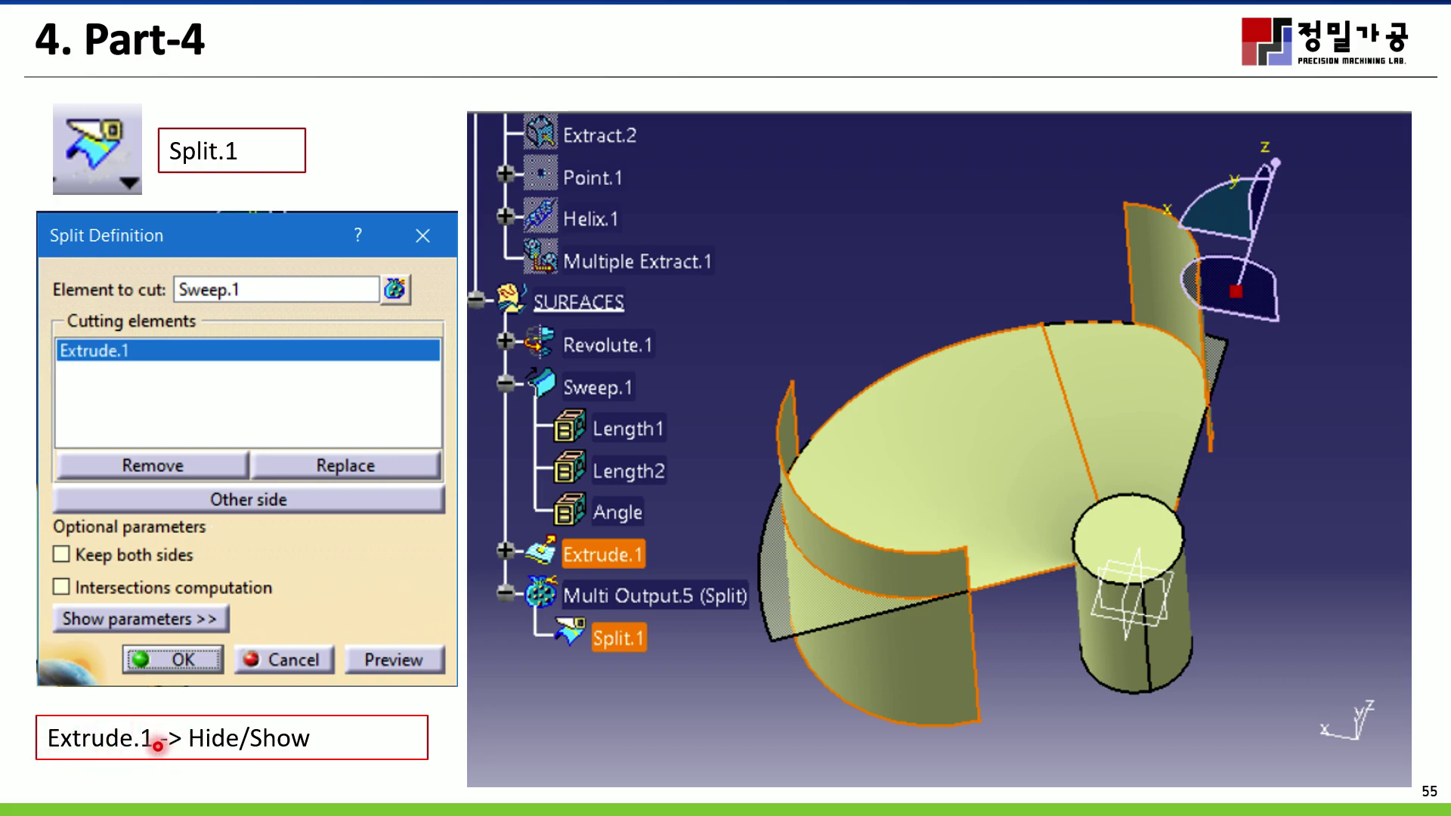
{"action": "key", "text": "super"}
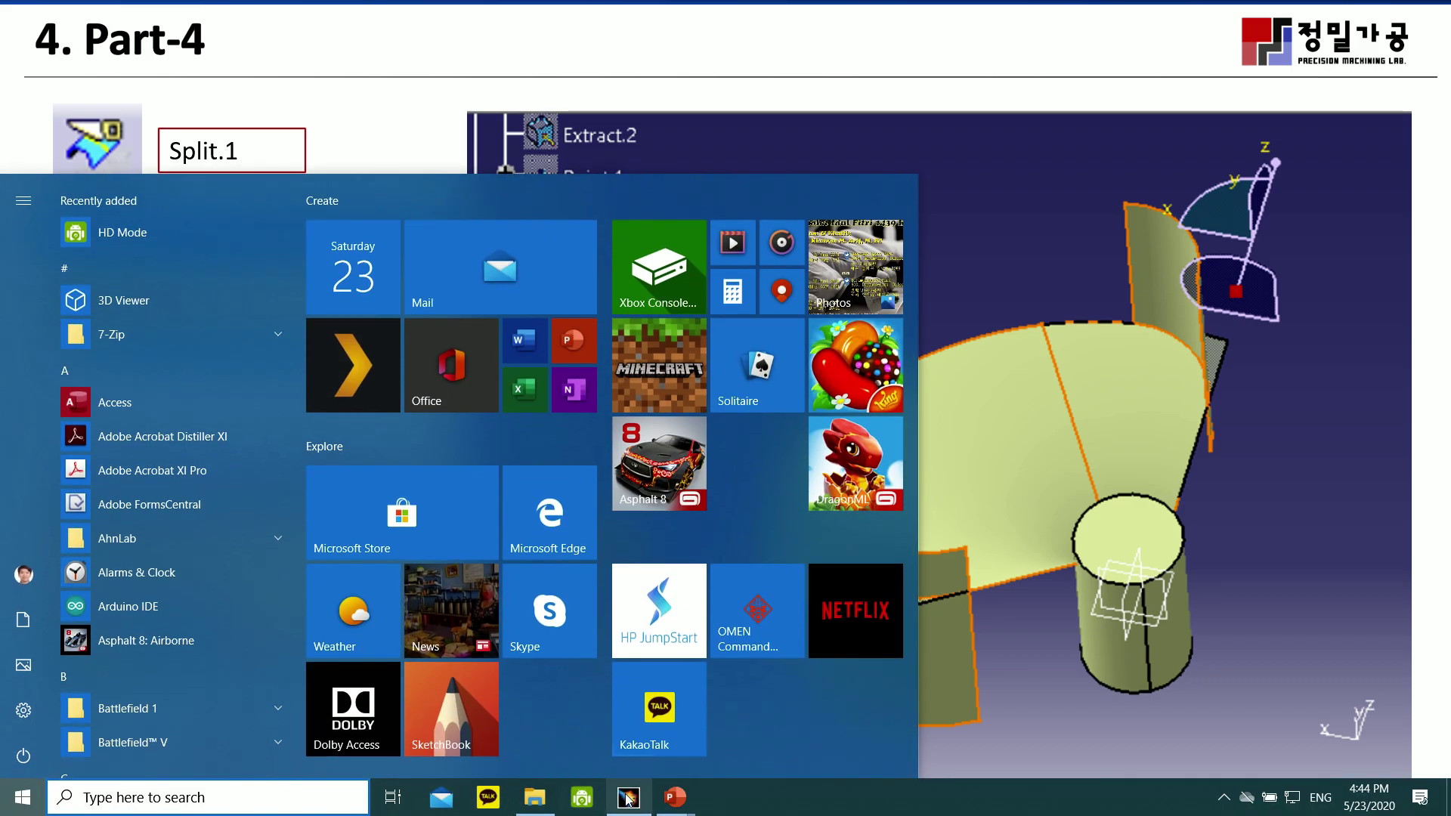
{"action": "left_click", "coordinate": [628, 797]}
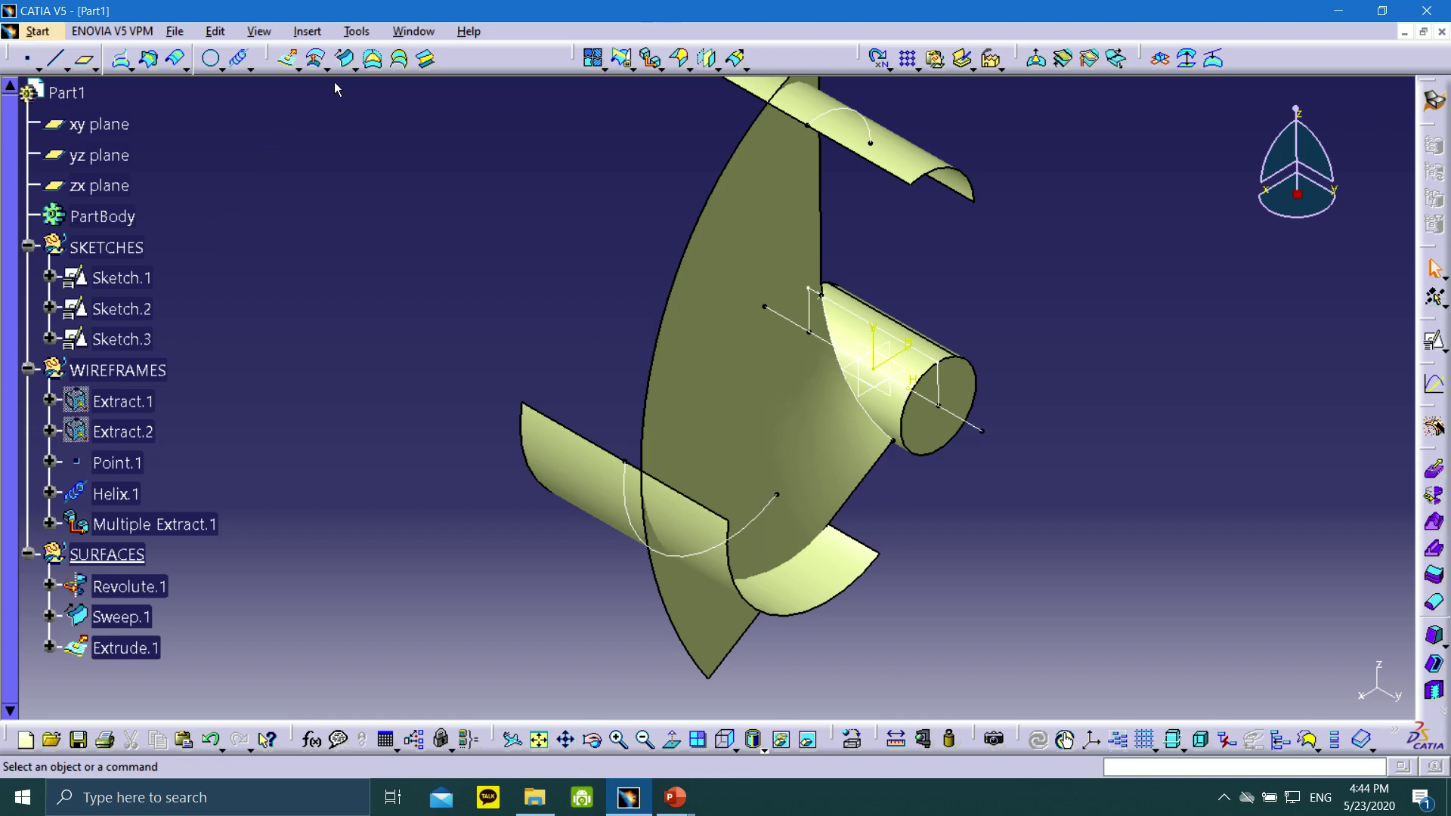
- Set up a Split with Sweep.1 as the element to cut and Extrude.1 as the cutting element
{"action": "left_click", "coordinate": [623, 60]}
{"action": "left_click", "coordinate": [474, 198]}
{"action": "left_click", "coordinate": [635, 70]}
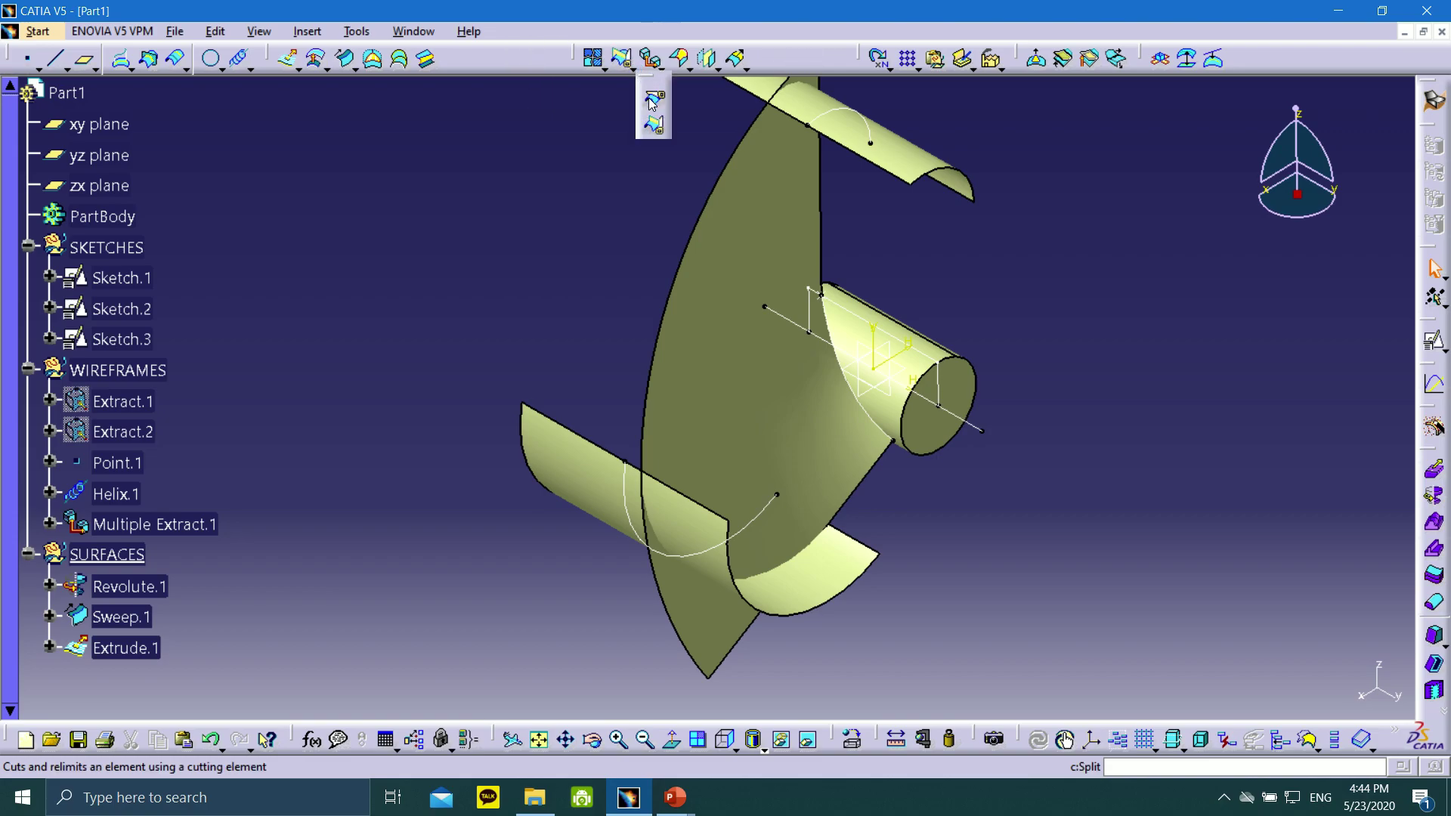
{"action": "left_click", "coordinate": [652, 100]}
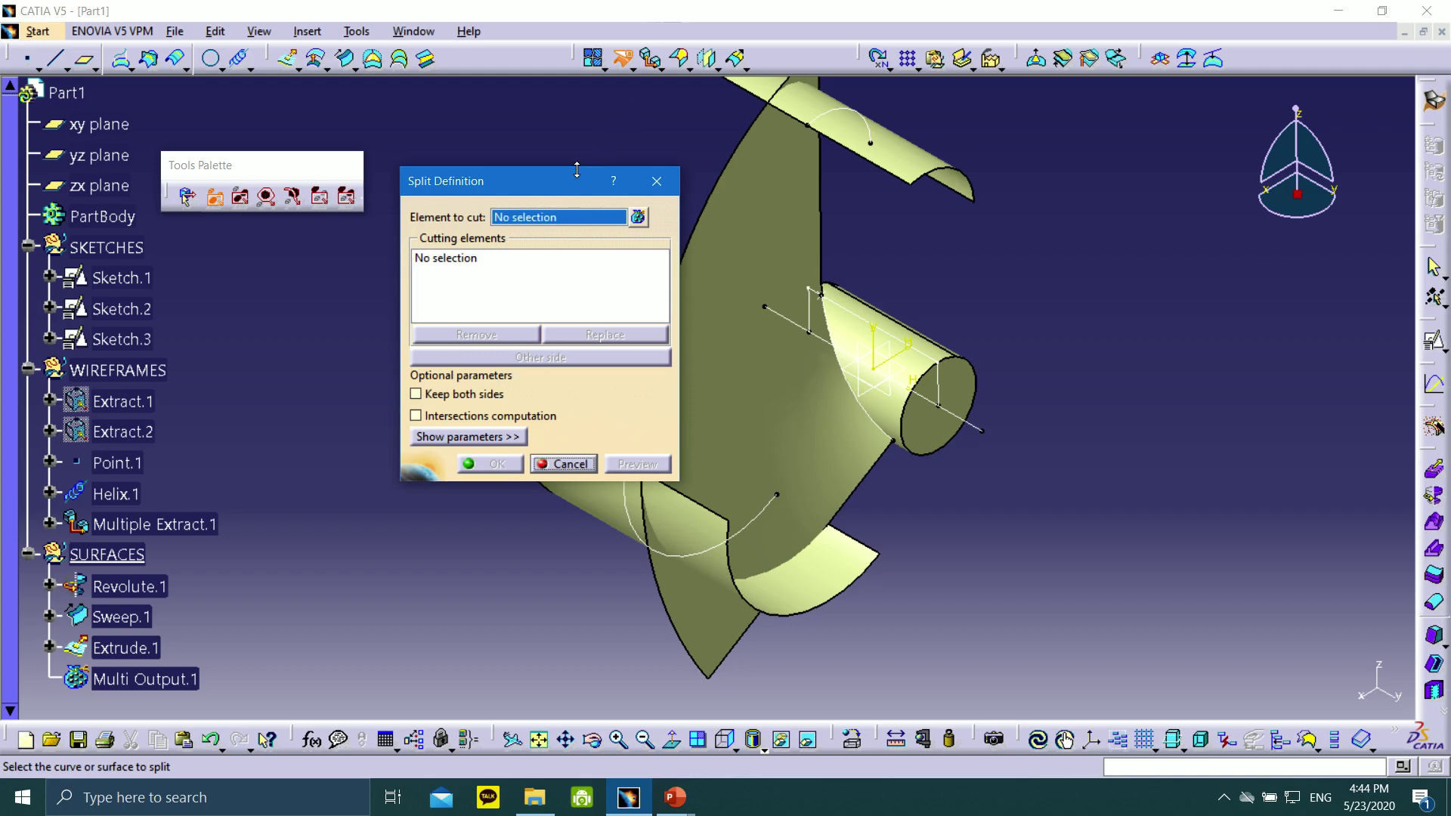
{"action": "left_click_drag", "start_coordinate": [579, 180], "coordinate": [458, 139]}
{"action": "left_click", "coordinate": [729, 264]}
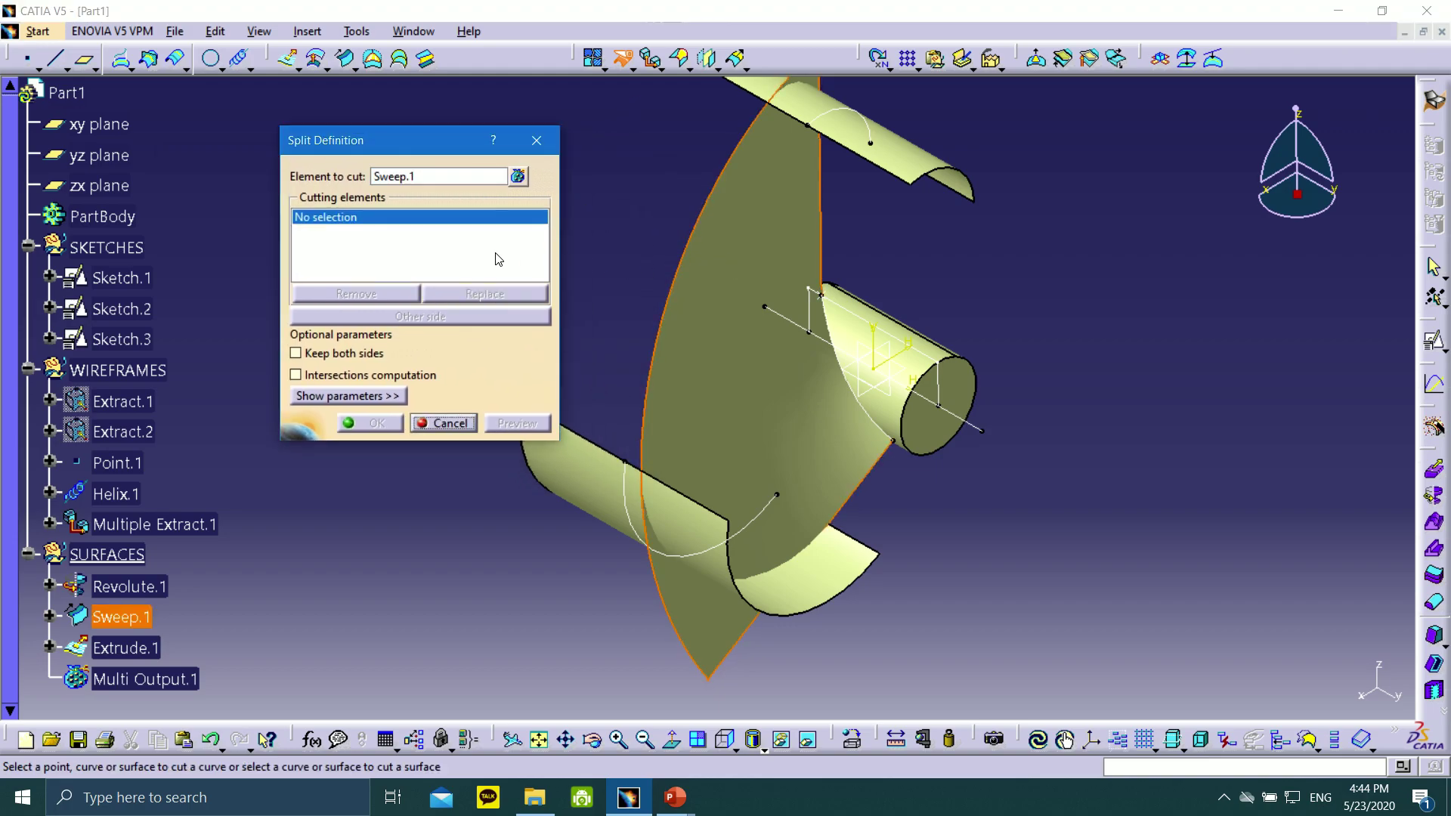
{"action": "left_click", "coordinate": [607, 472]}
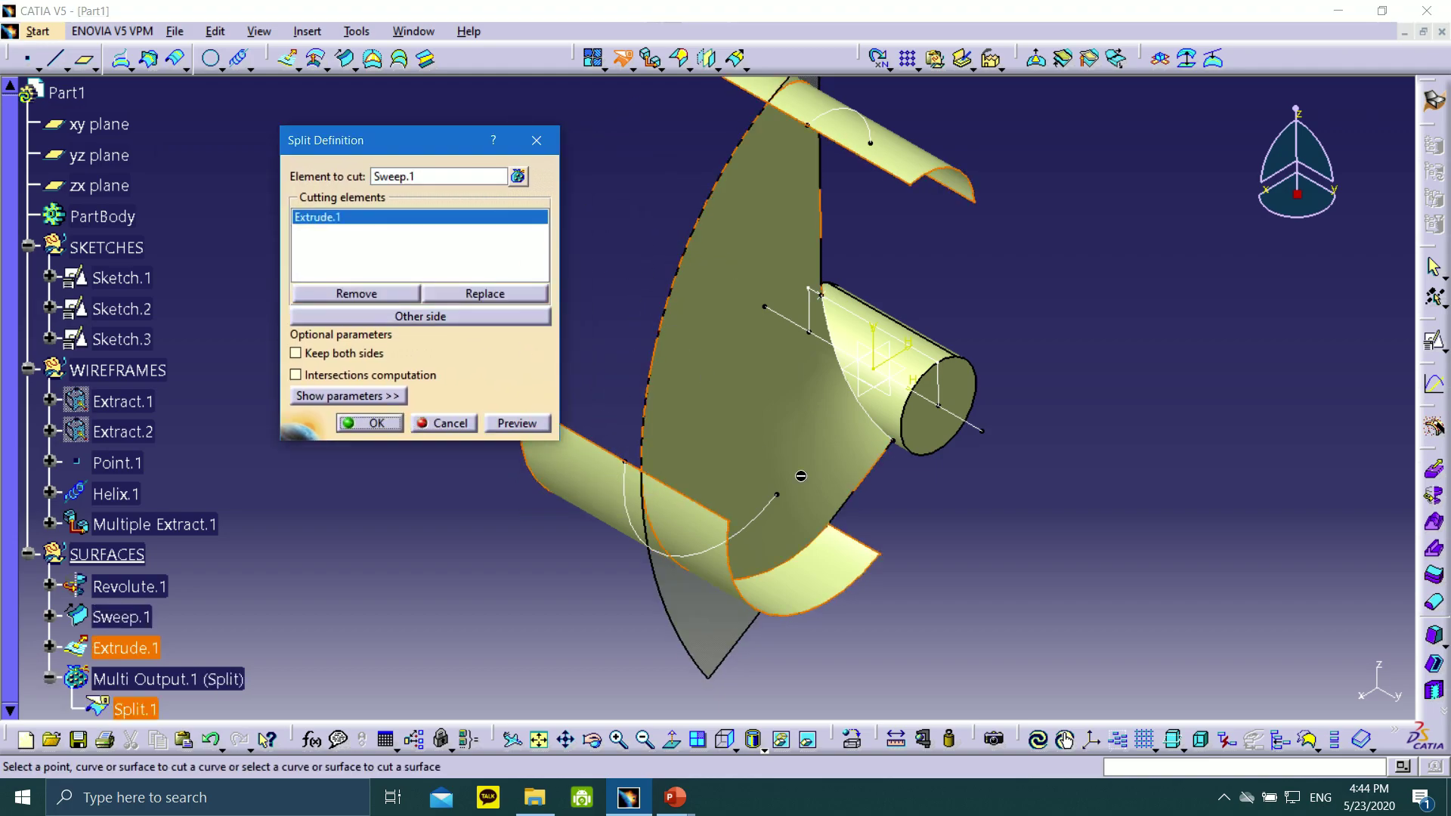
- Check the split preview at both blade corners from several angles and accept the split of the blade surface
{"action": "middle_click_drag", "start_coordinate": [1013, 316], "coordinate": [1092, 358]}
{"action": "mouse_move", "coordinate": [700, 363]}
{"action": "middle_mouse_down"}
{"action": "mouse_move", "coordinate": [674, 162]}
{"action": "mouse_move", "coordinate": [722, 347]}
{"action": "middle_mouse_up"}
{"action": "scroll", "coordinate": [723, 346], "scroll_direction": "up", "scroll_amount": 1}
{"action": "left_click", "coordinate": [738, 750]}
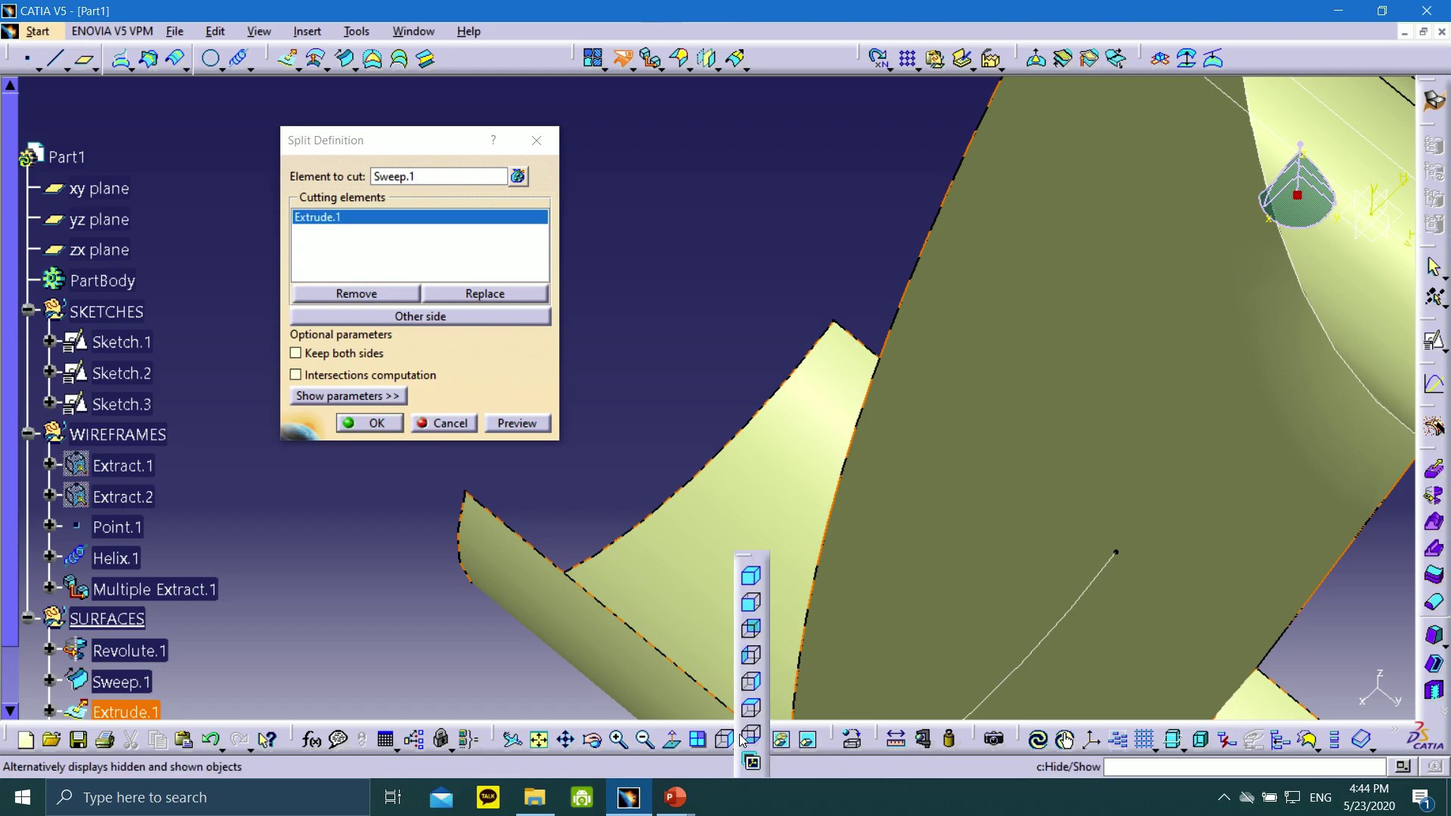
{"action": "left_click", "coordinate": [753, 578]}
{"action": "mouse_move", "coordinate": [708, 387]}
{"action": "middle_mouse_down"}
{"action": "mouse_move", "coordinate": [744, 215]}
{"action": "mouse_move", "coordinate": [793, 279]}
{"action": "middle_mouse_up"}
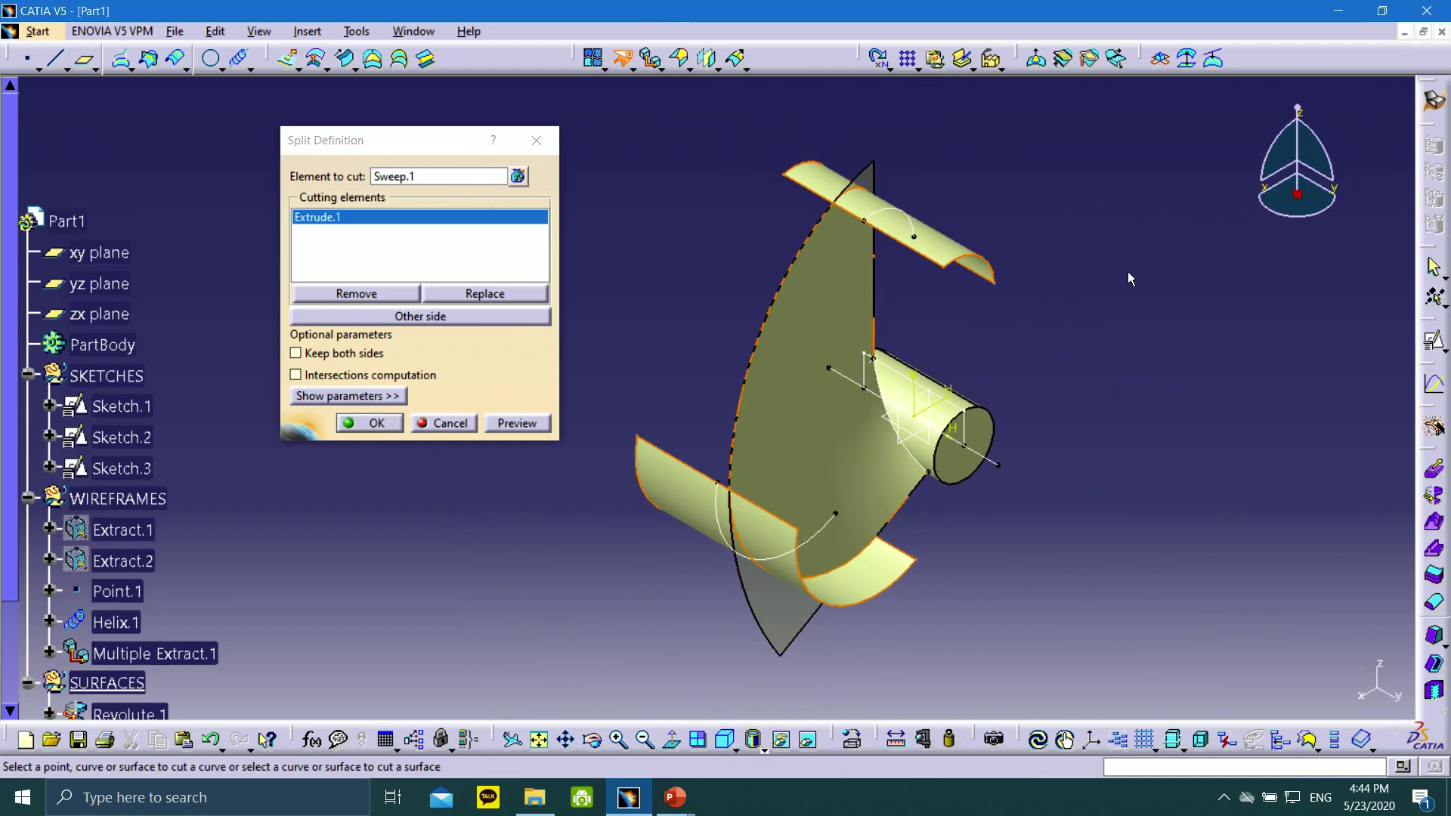
{"action": "left_click_drag", "start_coordinate": [1280, 222], "coordinate": [1221, 207]}
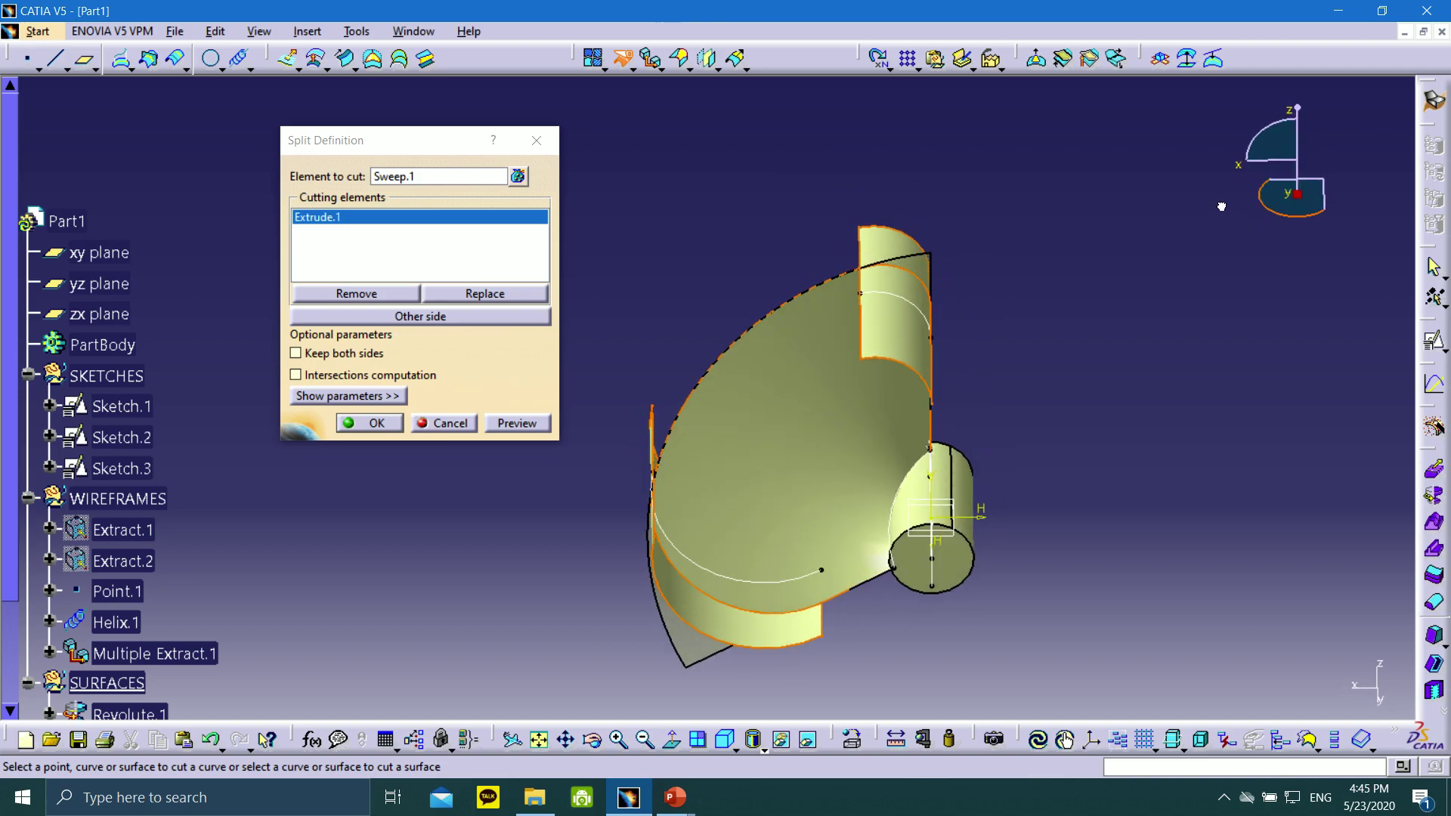
{"action": "left_click_drag", "start_coordinate": [1259, 151], "coordinate": [1308, 198]}
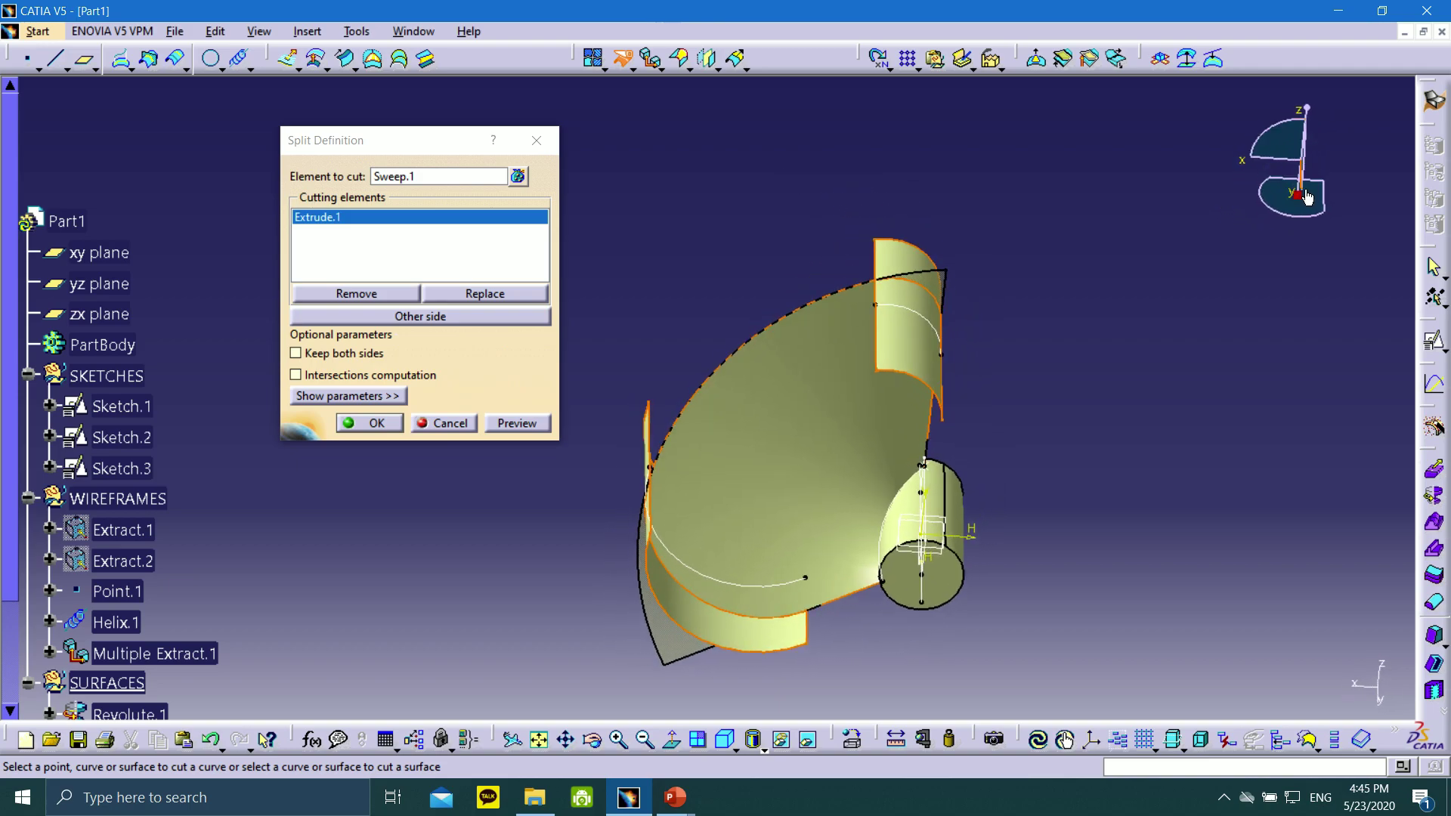
{"action": "double_click", "coordinate": [1306, 112]}
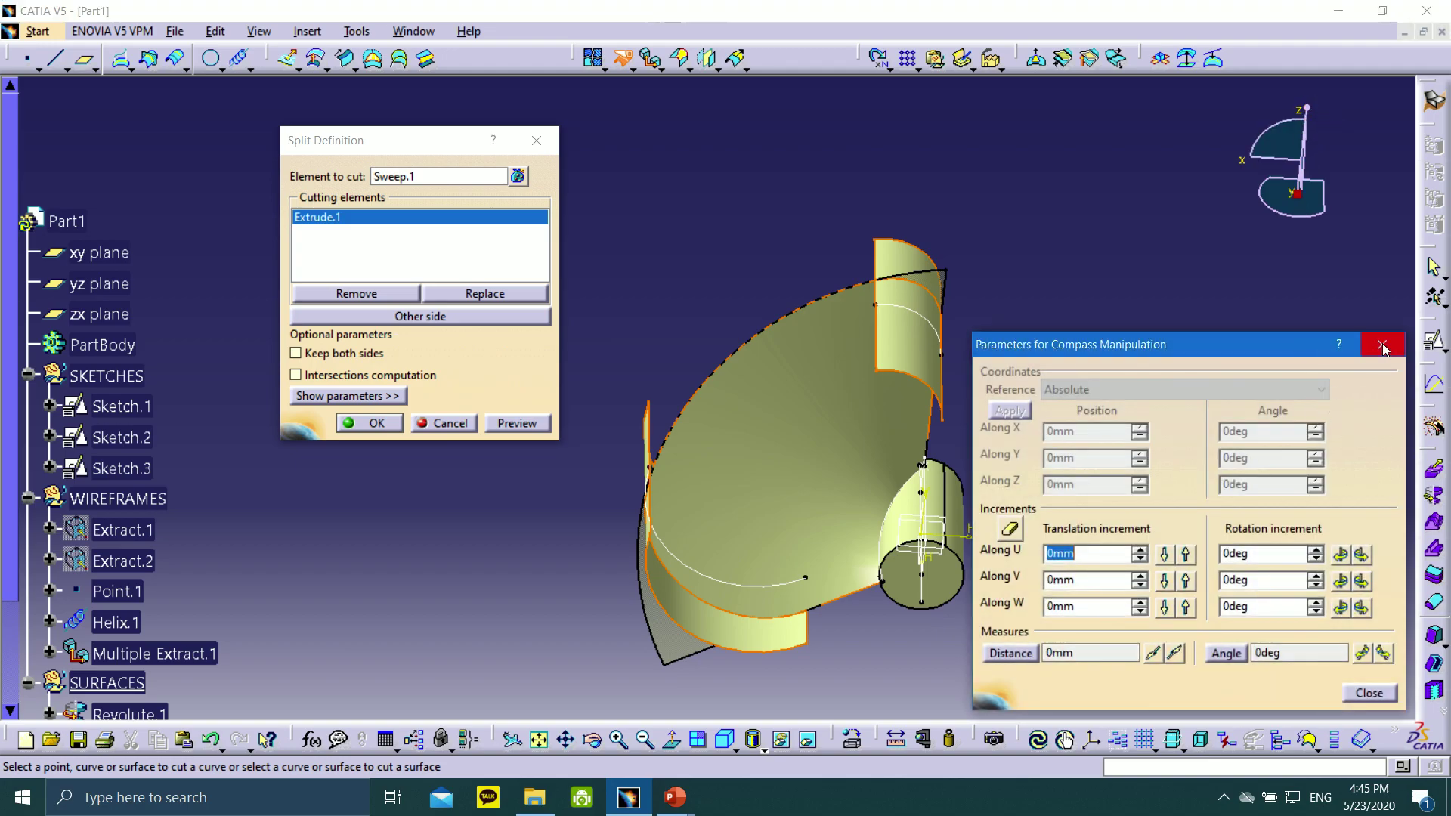
{"action": "left_click", "coordinate": [1387, 342]}
{"action": "left_click_drag", "start_coordinate": [1309, 113], "coordinate": [1338, 97]}
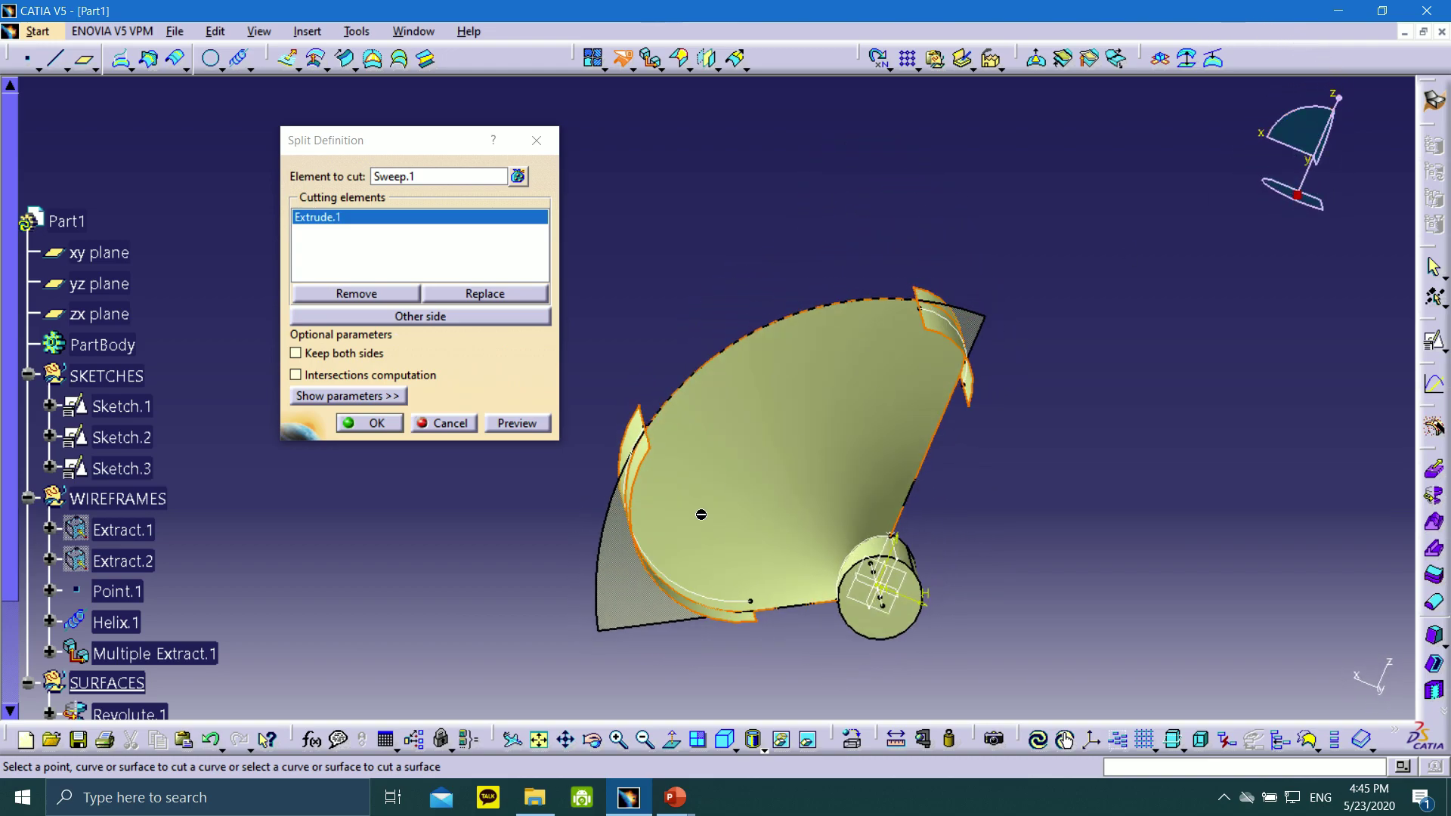
{"action": "left_click", "coordinate": [377, 423]}
{"action": "middle_click_drag", "start_coordinate": [579, 549], "coordinate": [794, 439]}
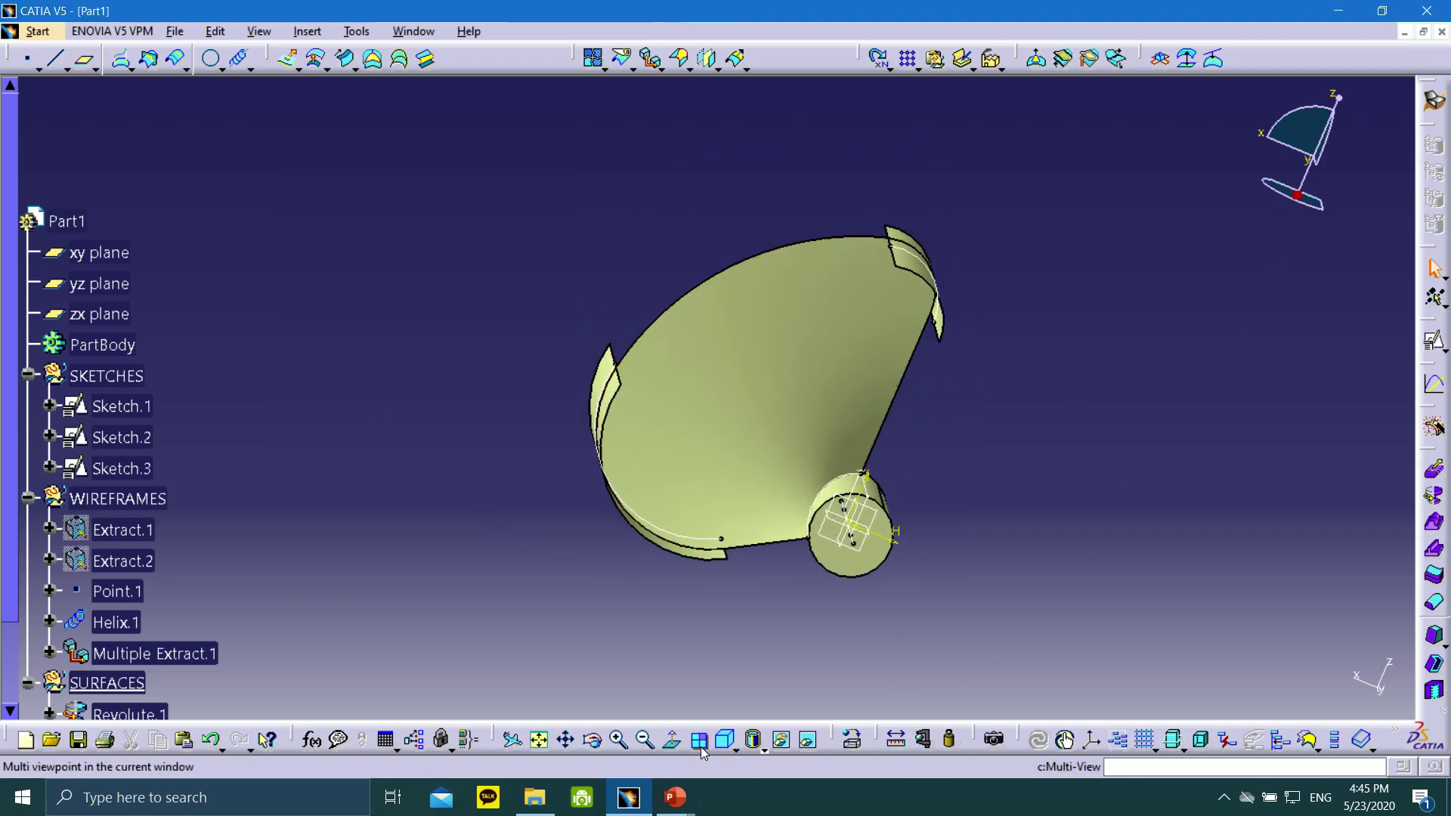
- Inspect the split blade surface and its rounded corners in the standard front and right views and at an oblique angle
{"action": "left_click", "coordinate": [733, 749]}
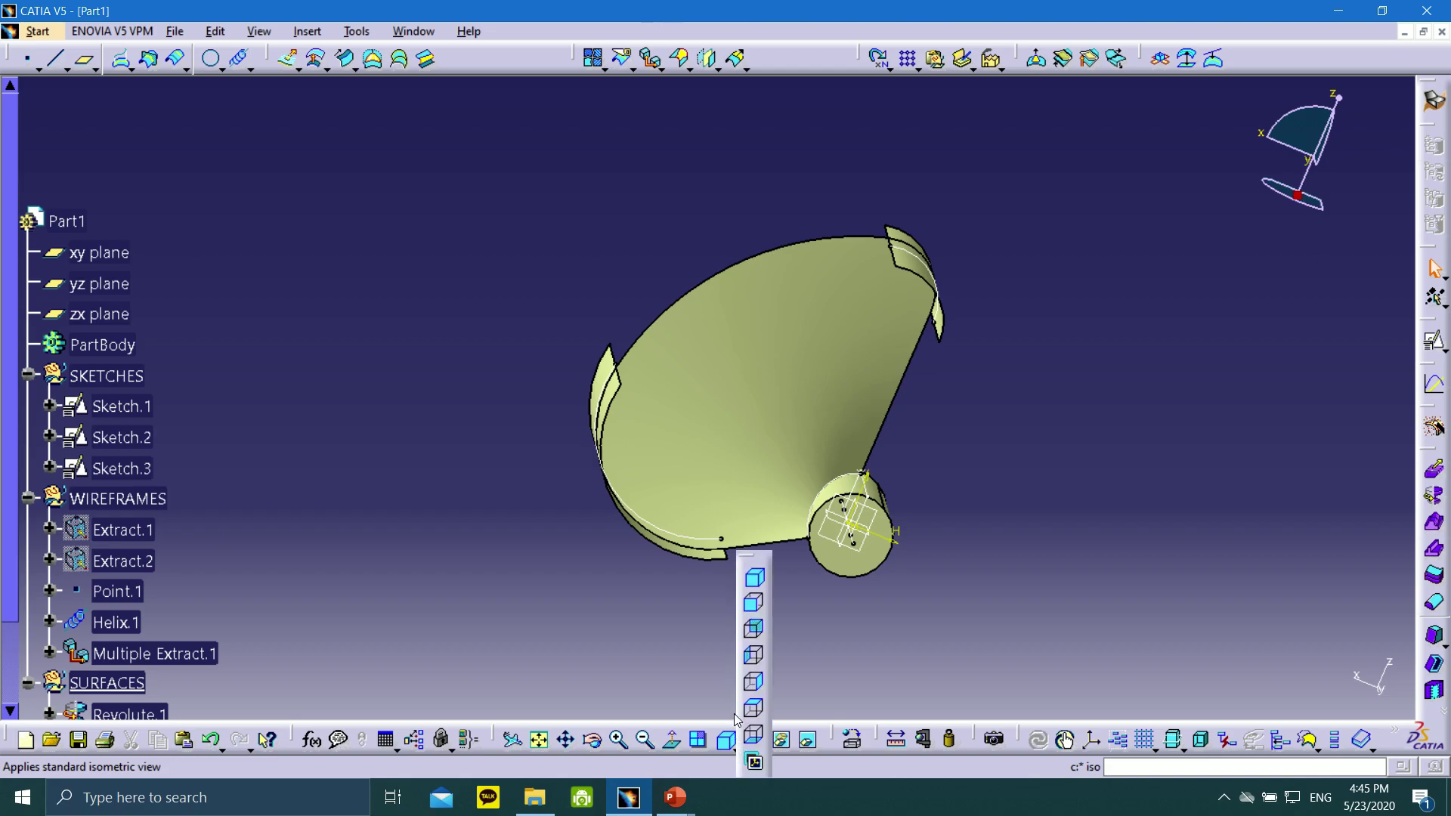
{"action": "left_click", "coordinate": [755, 606]}
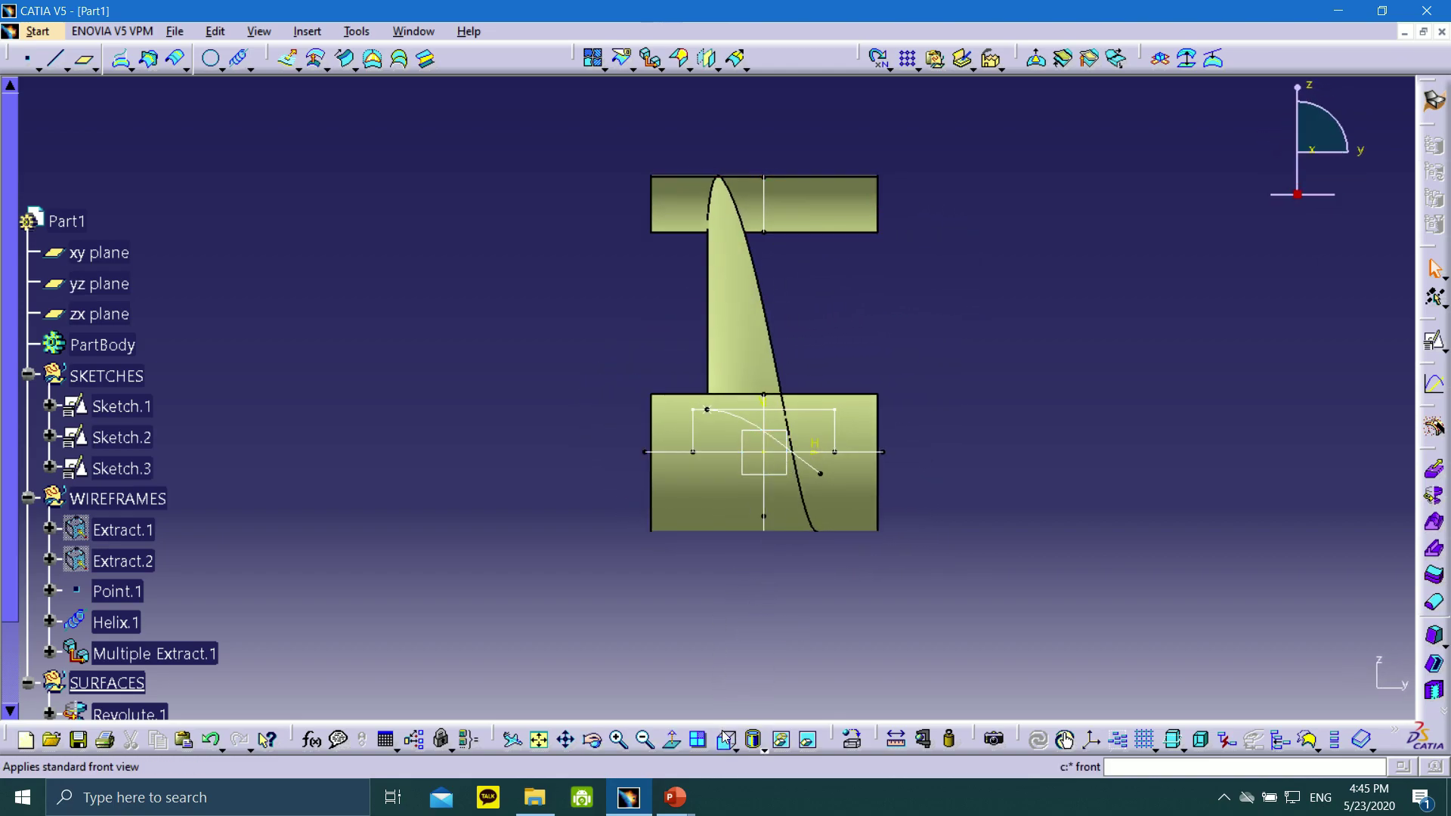
{"action": "left_click", "coordinate": [732, 749]}
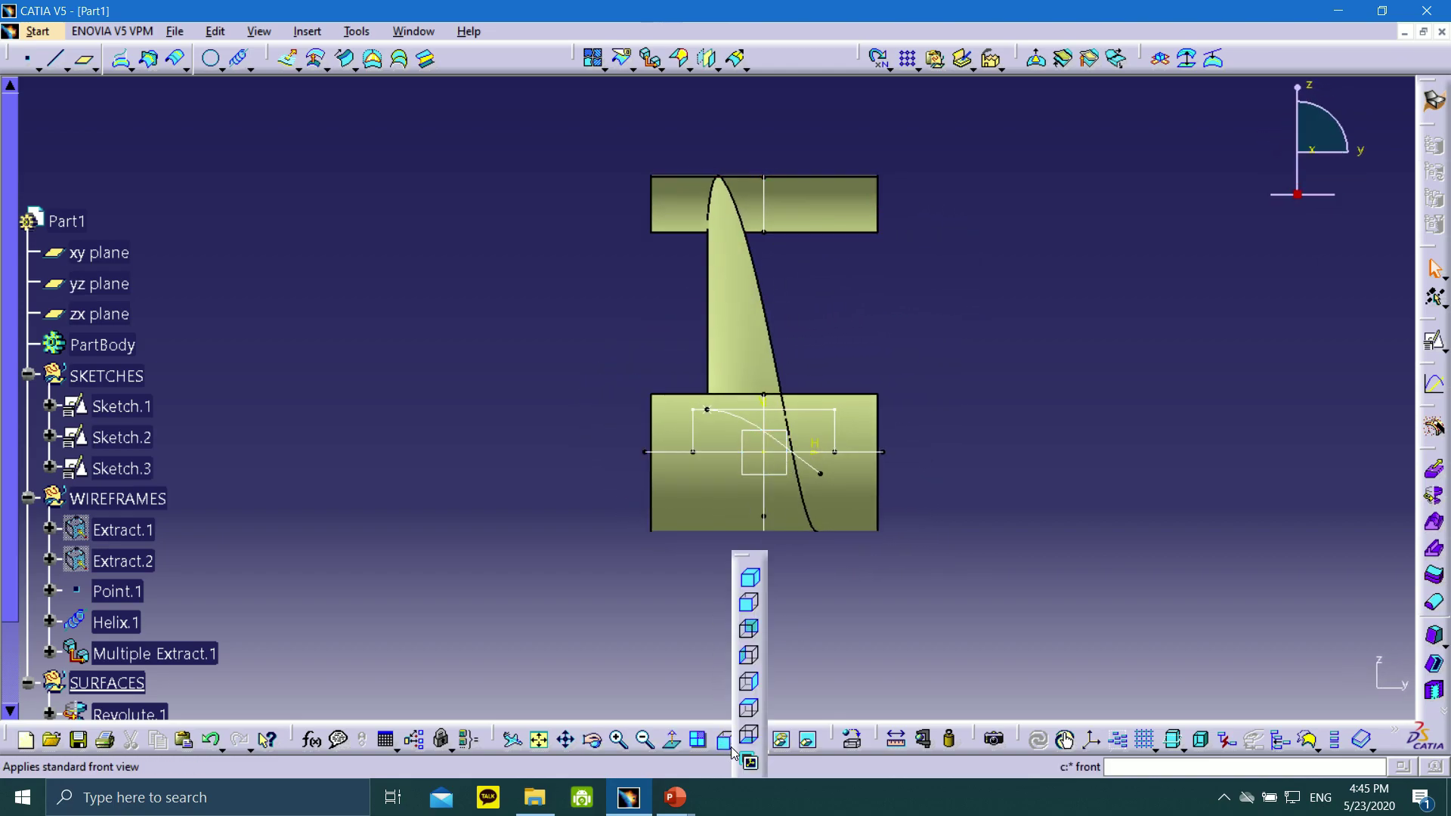
{"action": "left_click", "coordinate": [748, 685]}
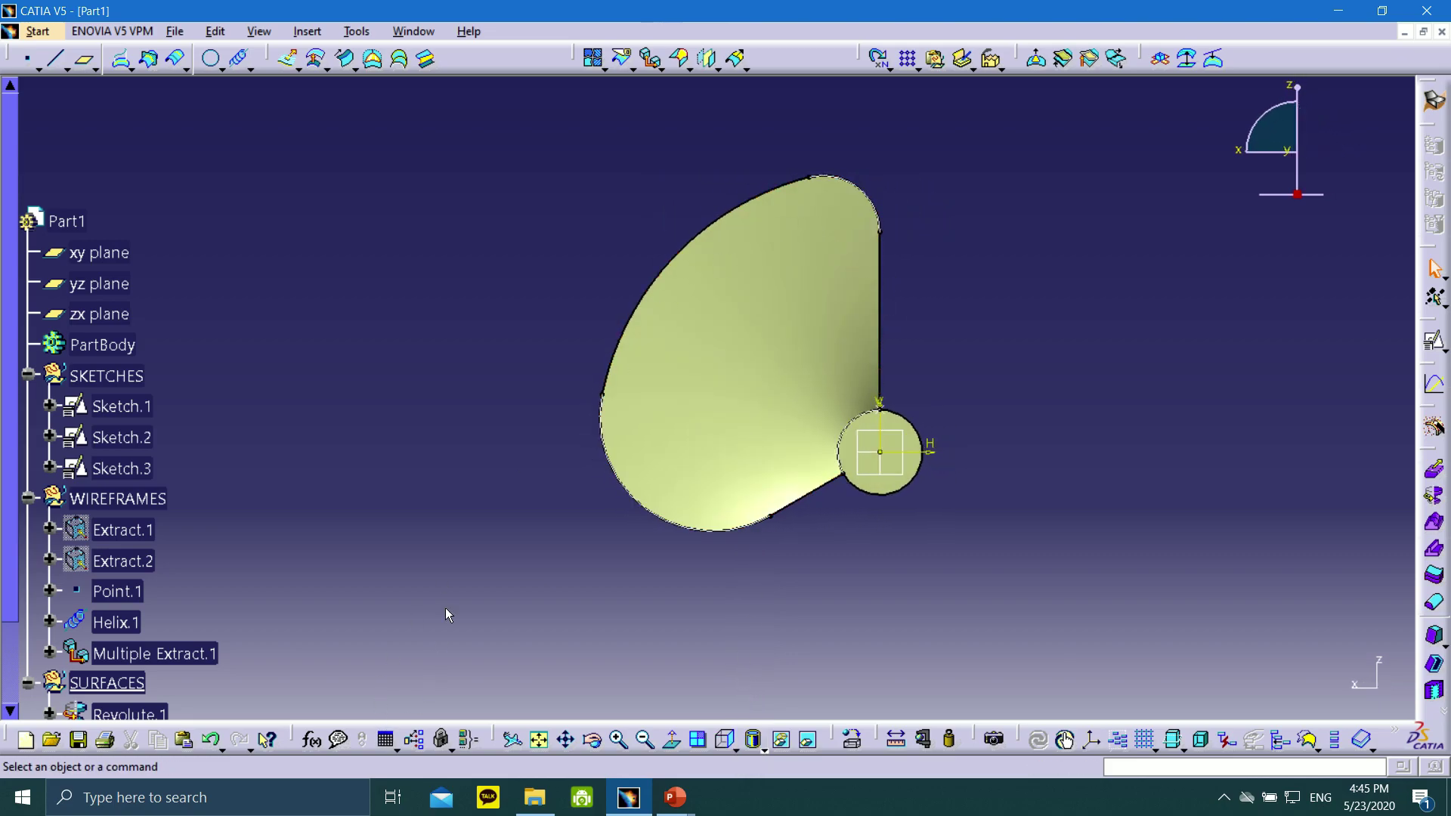
{"action": "middle_click_drag", "start_coordinate": [552, 554], "coordinate": [529, 400]}
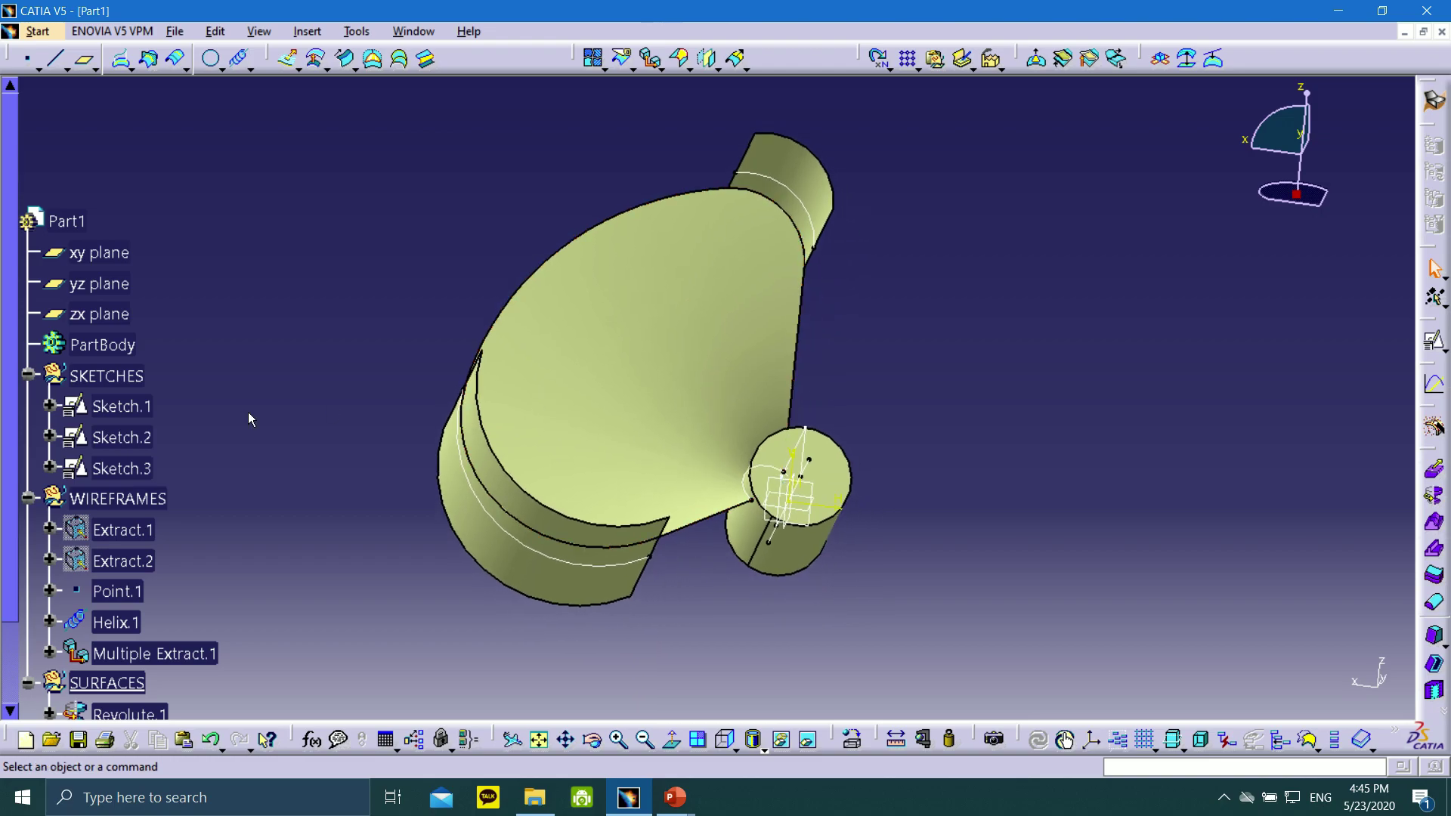
- Hide Extrude.1, Multiple Extract.1 and the SKETCHES geometrical set so only the blade and hub surfaces stand out
{"action": "scroll", "coordinate": [130, 569], "scroll_direction": "down", "scroll_amount": 3}
{"action": "right_click", "coordinate": [125, 522]}
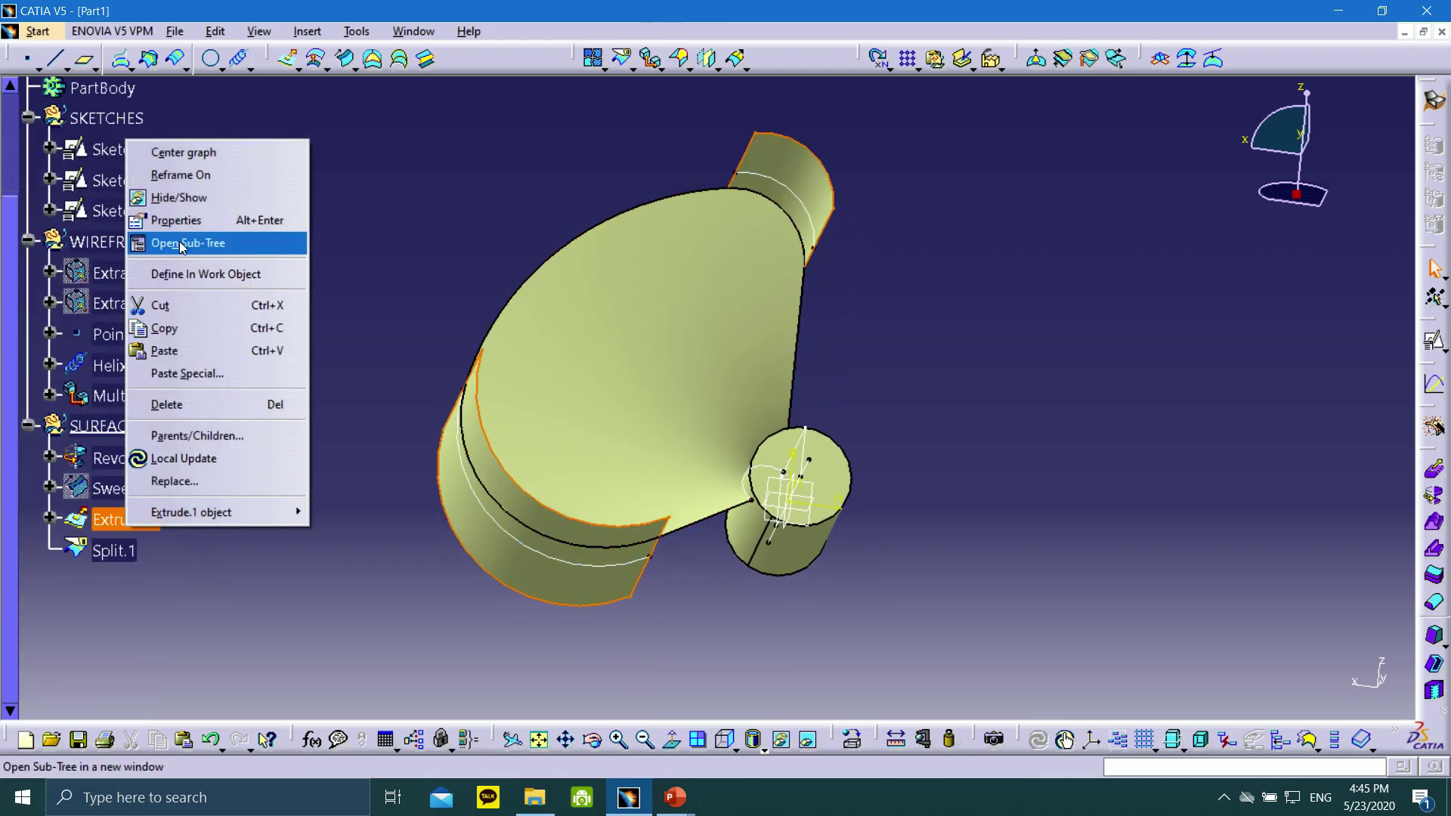
{"action": "left_click", "coordinate": [179, 199]}
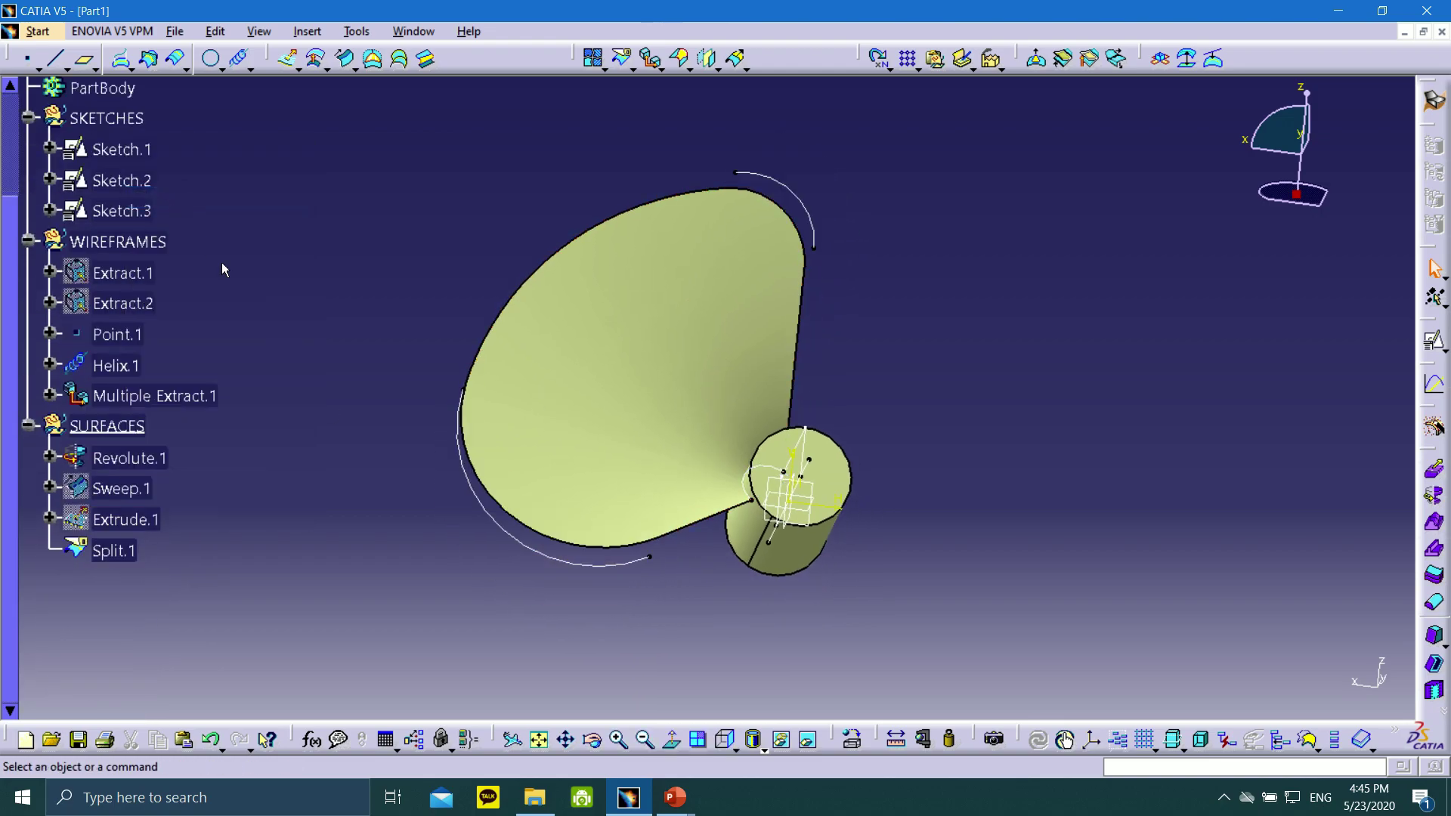
{"action": "right_click", "coordinate": [157, 393]}
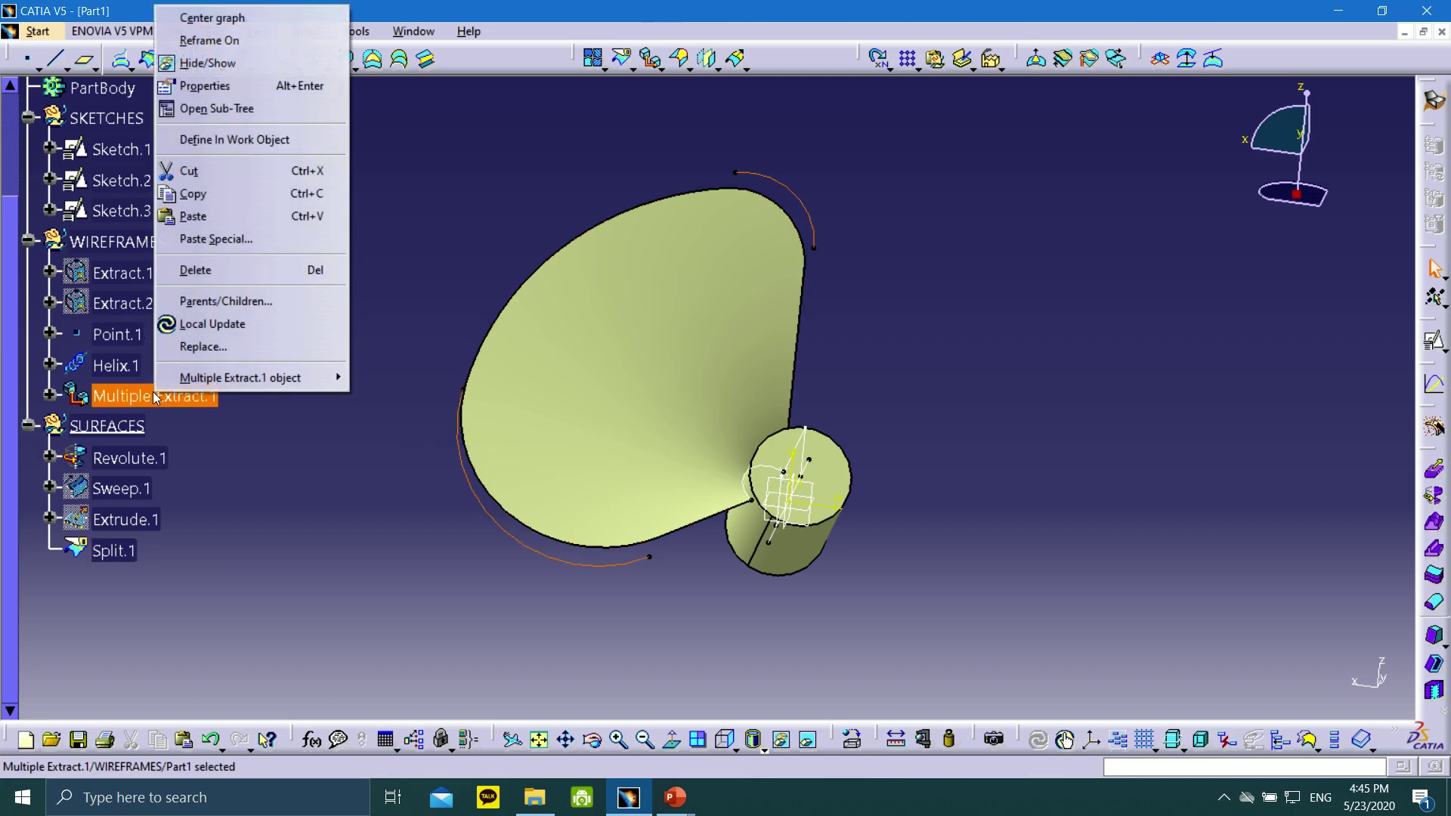
{"action": "left_click", "coordinate": [235, 69]}
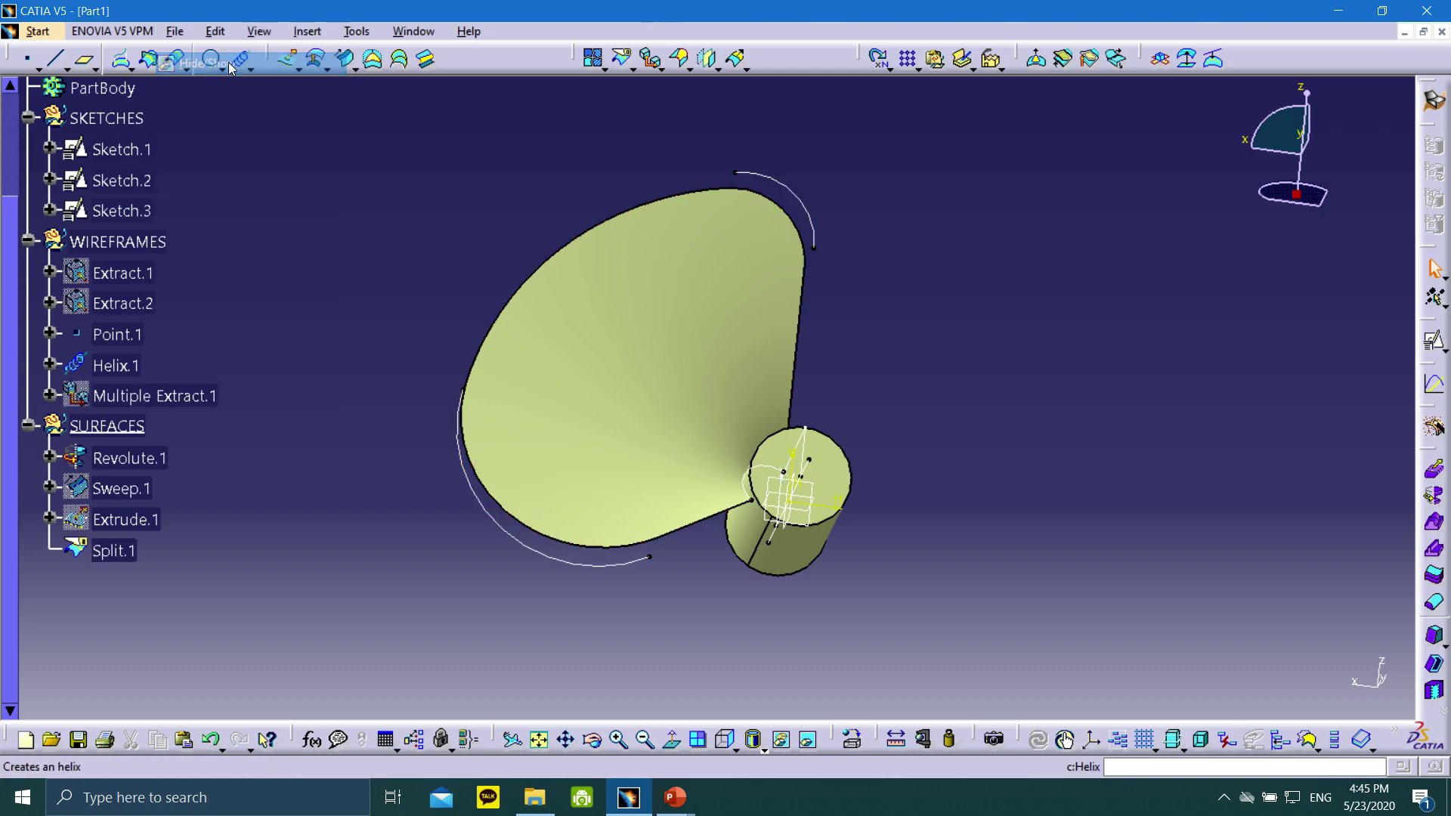
{"action": "right_click", "coordinate": [112, 118]}
{"action": "left_click", "coordinate": [220, 175]}
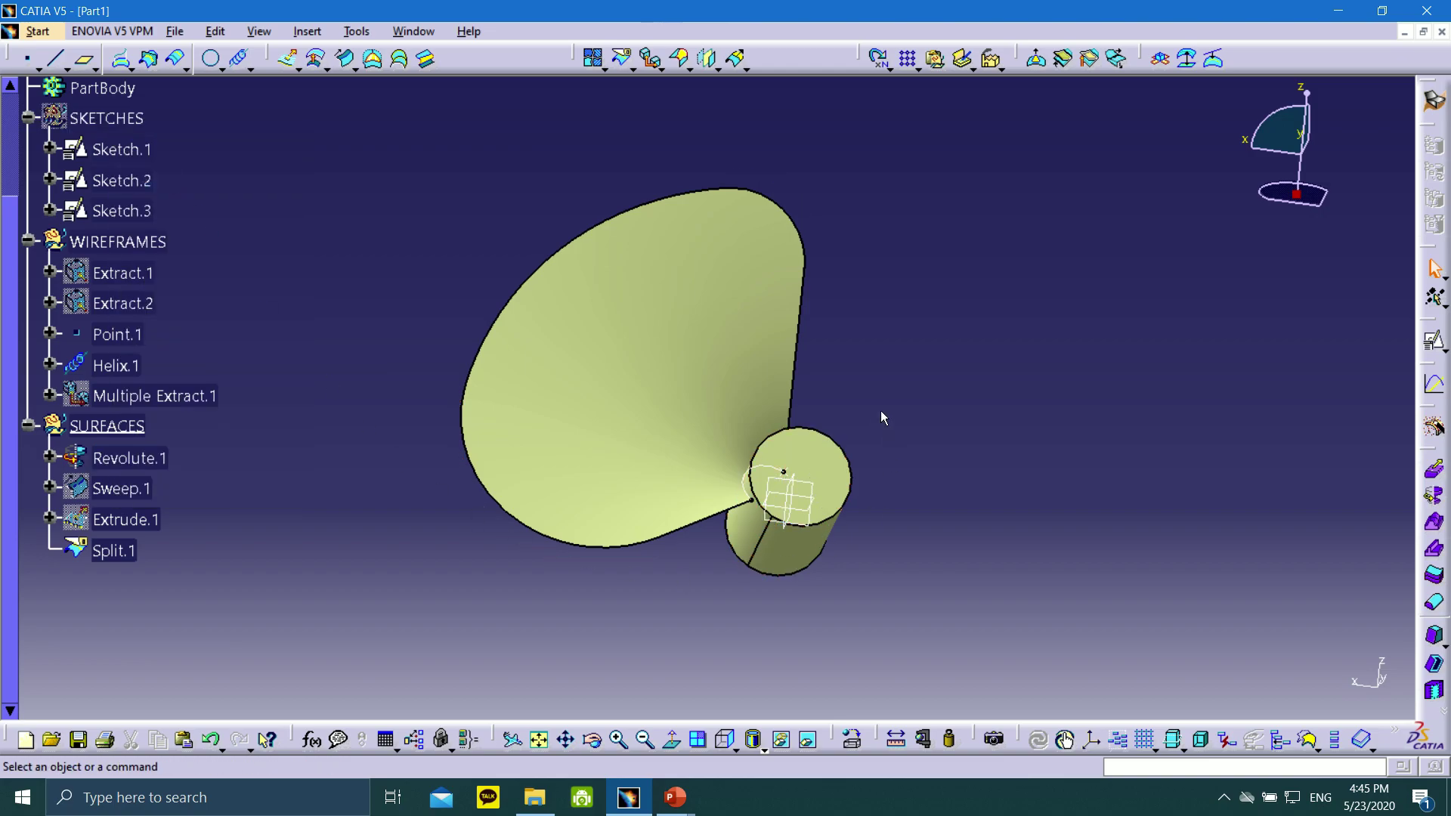
{"action": "middle_click_drag", "start_coordinate": [449, 224], "coordinate": [654, 671]}
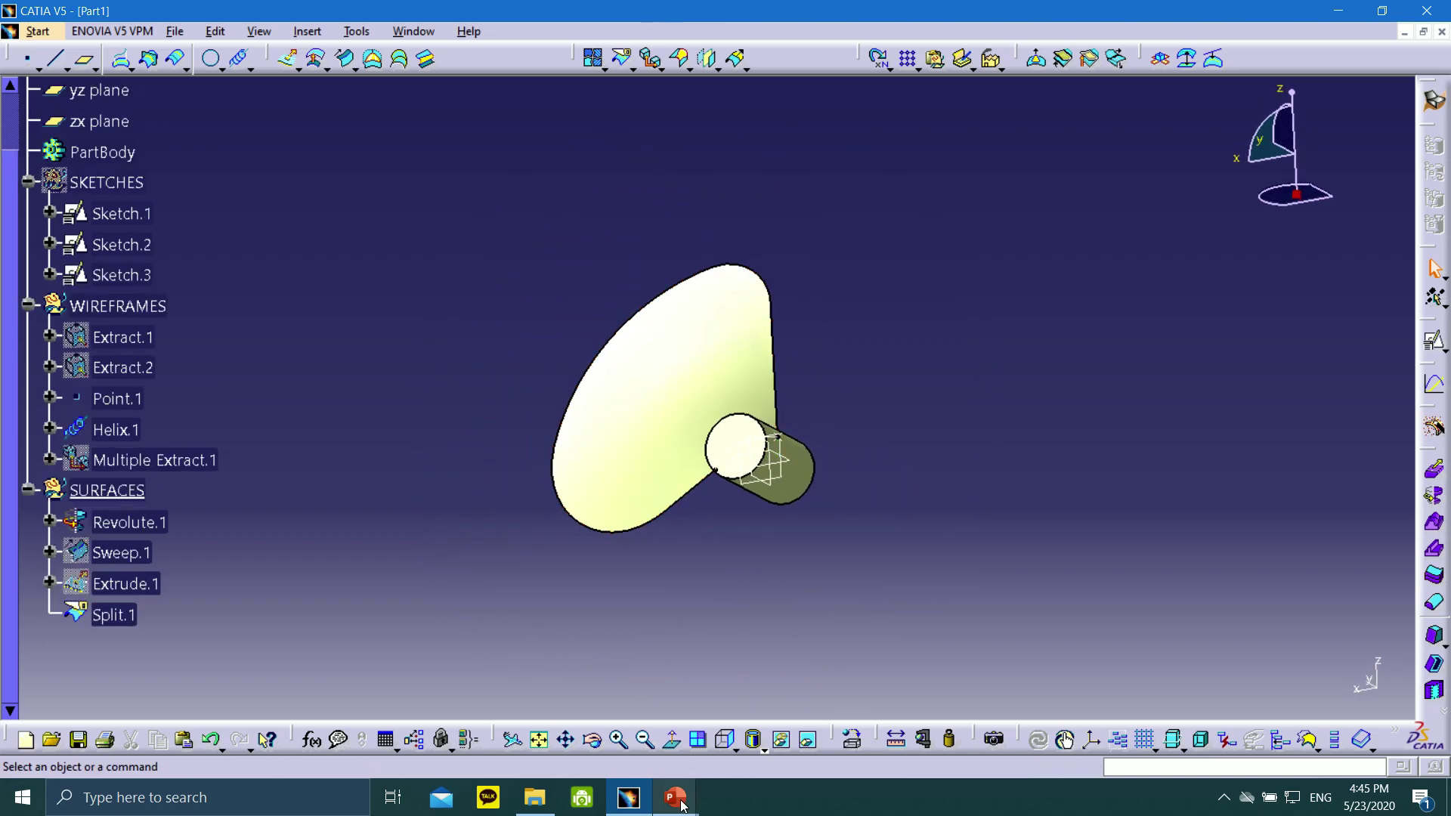
- Switch to the PowerPoint slides and review the instructions from Split.1 through EdgeFillet.1
{"action": "mouse_move", "coordinate": [681, 806]}
{"action": "left_click", "coordinate": [709, 739]}
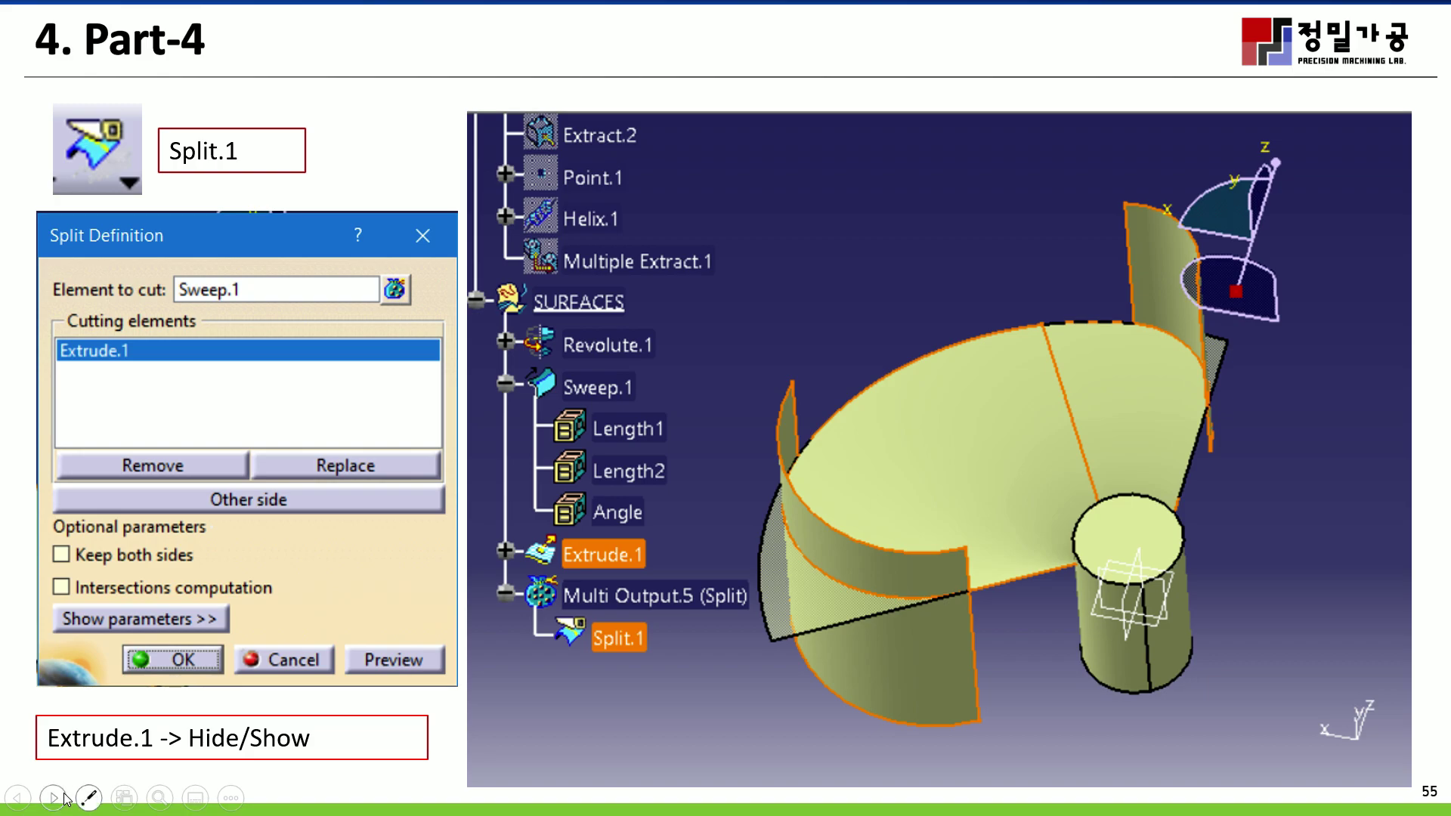
{"action": "left_click", "coordinate": [65, 799]}
{"action": "left_click", "coordinate": [65, 798]}
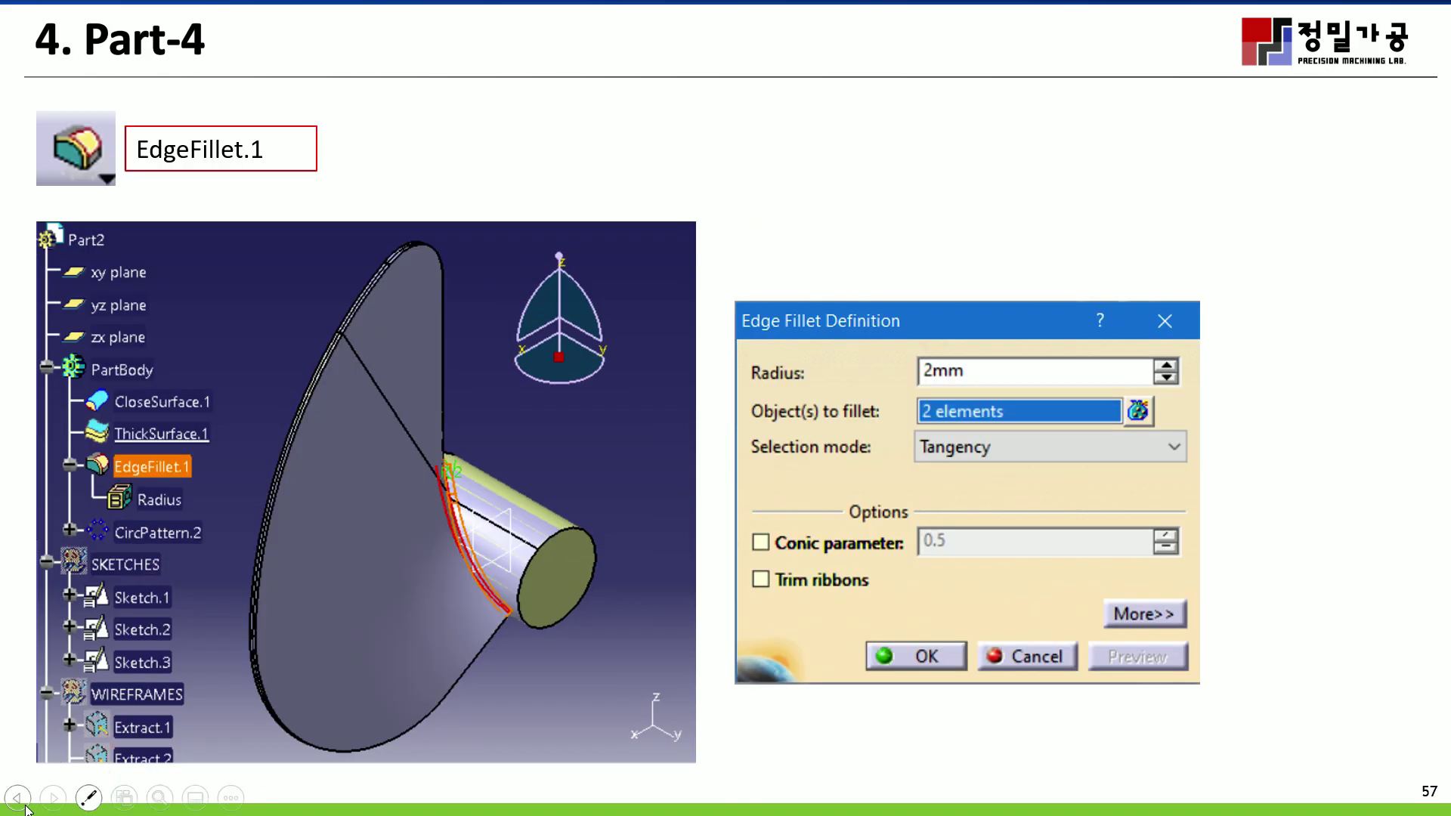
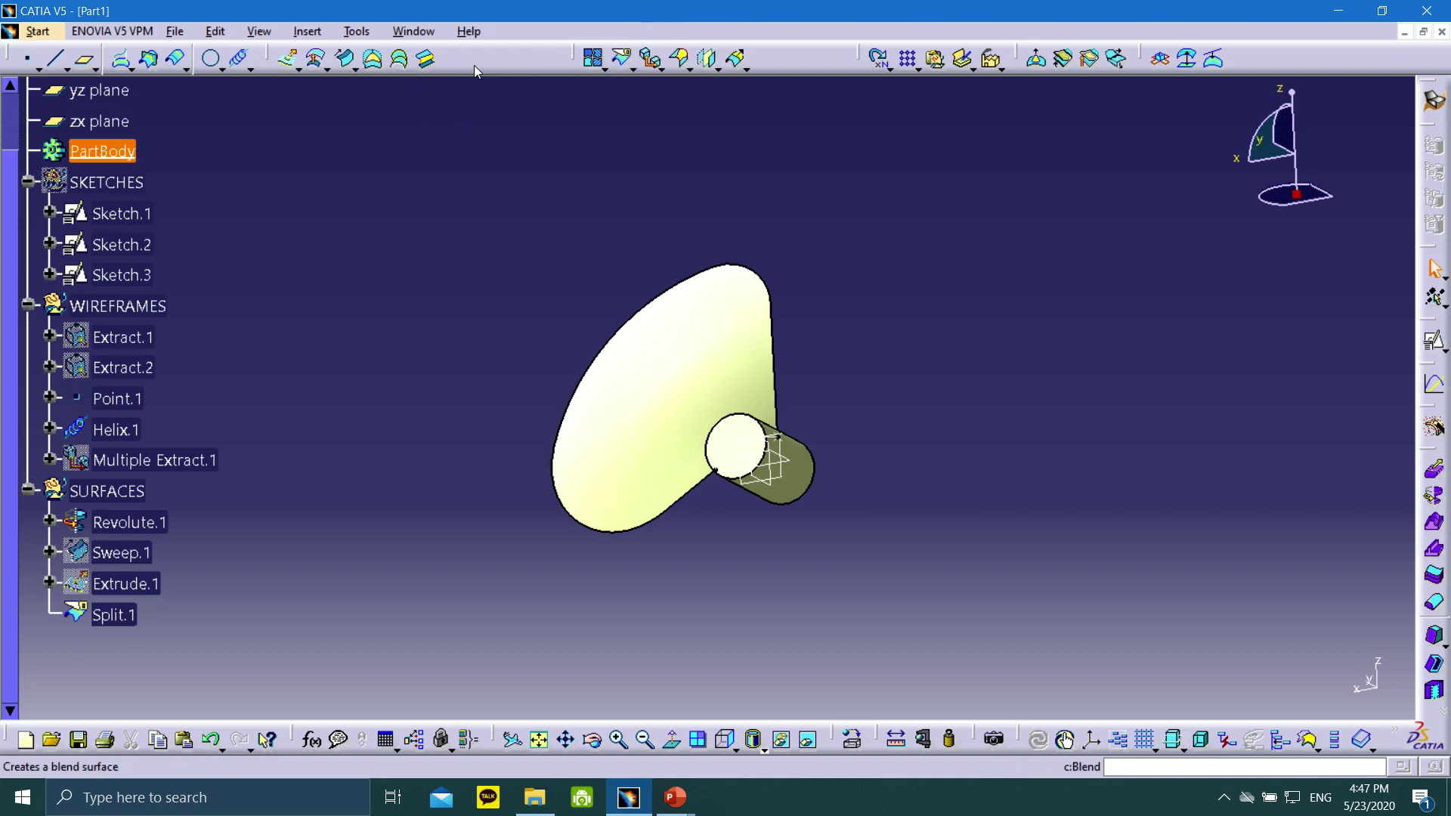
- Switch to the Part Design workbench and create a solid hub by applying Close Surface to Revolute.1
{"action": "left_click", "coordinate": [38, 31]}
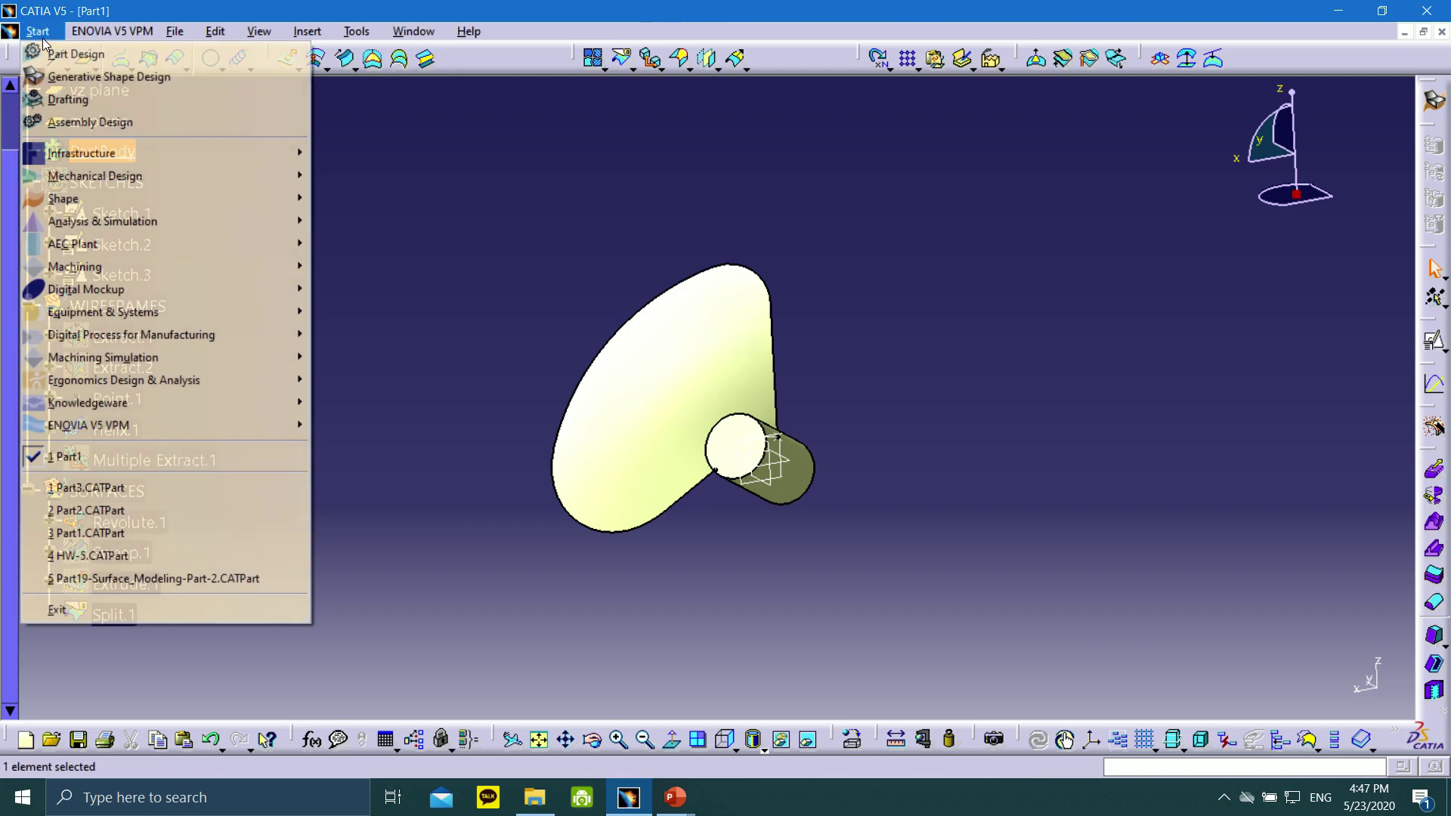
{"action": "left_click", "coordinate": [91, 52]}
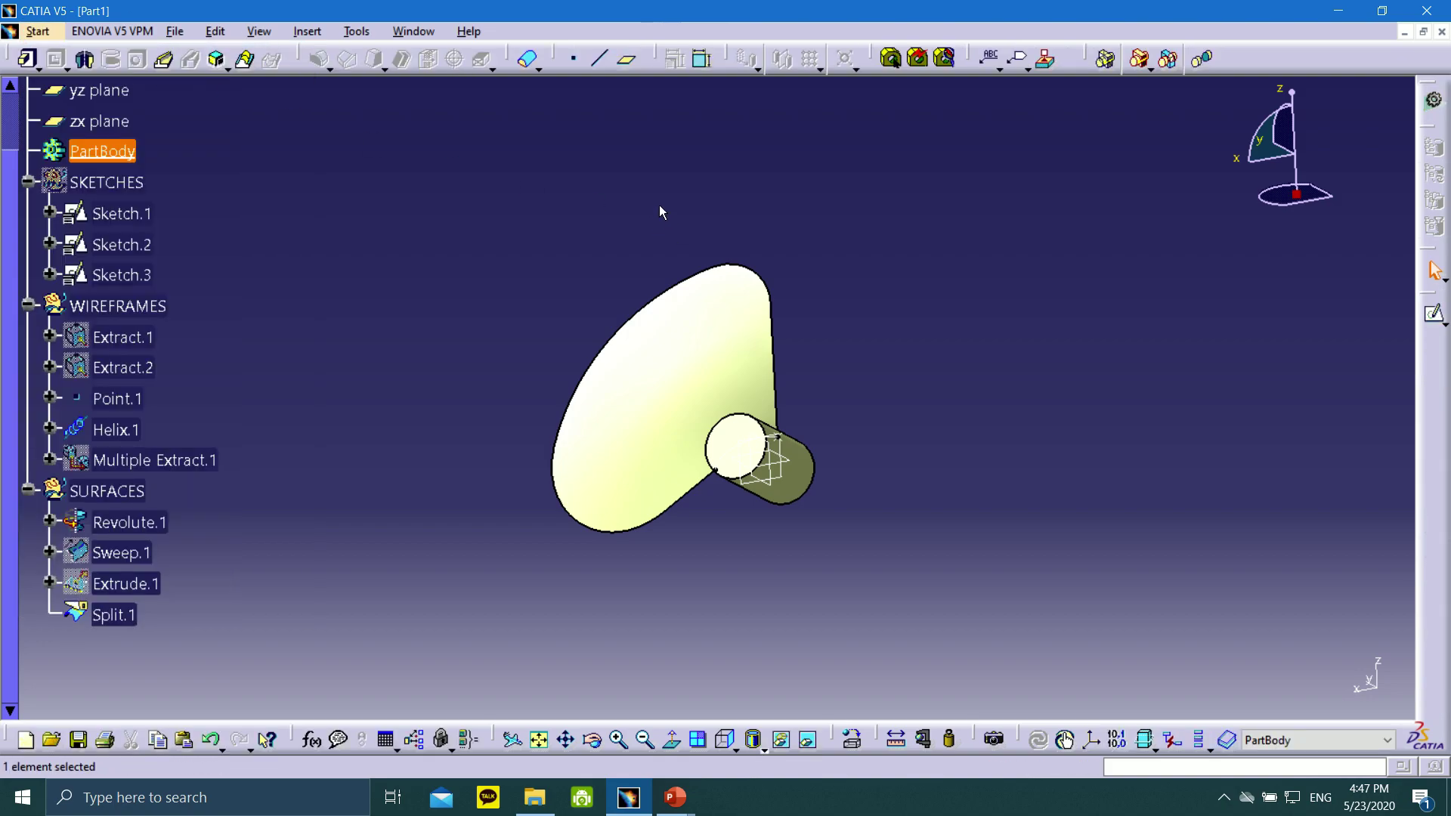
{"action": "left_click", "coordinate": [540, 68]}
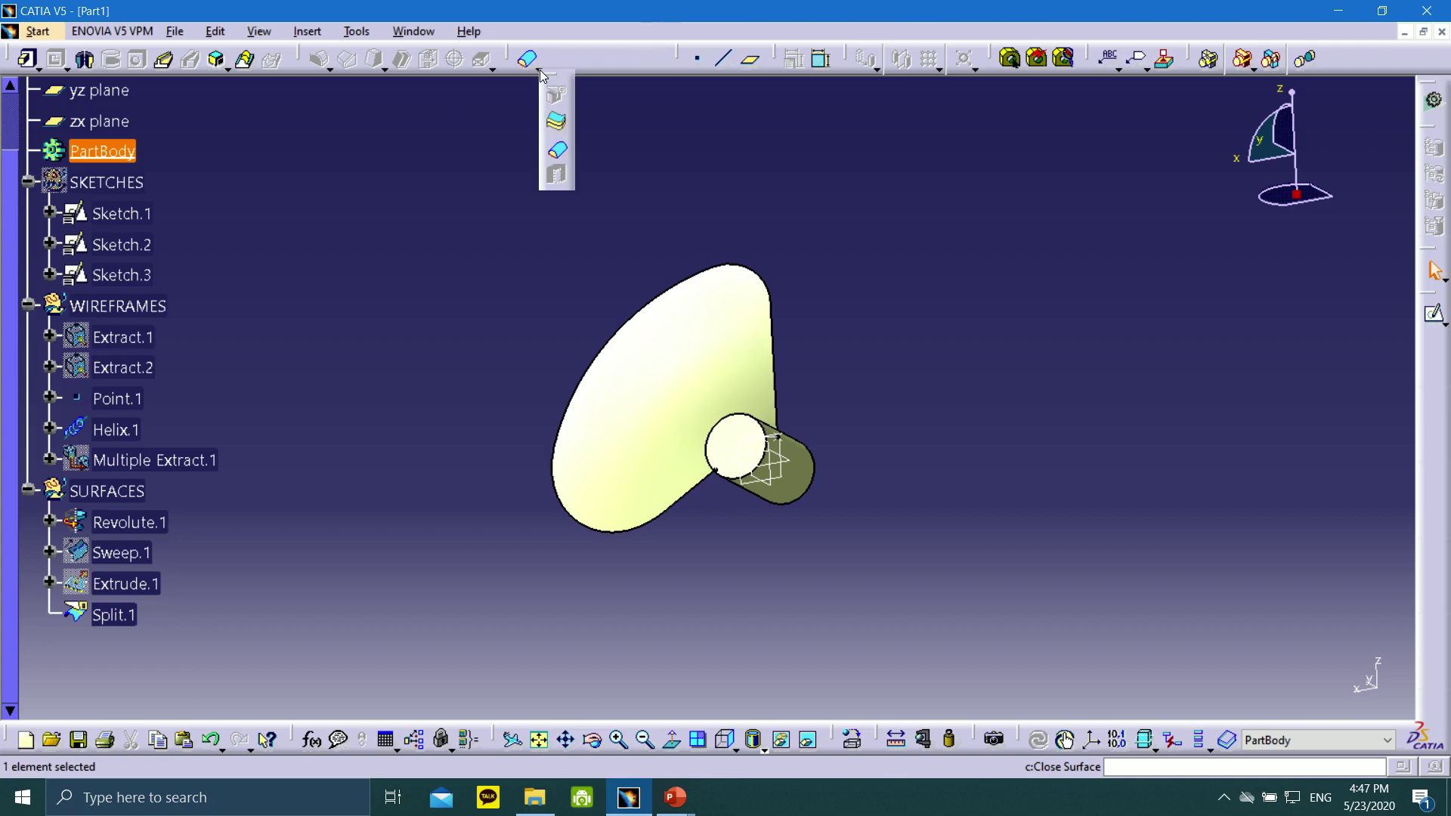
{"action": "left_click", "coordinate": [556, 152]}
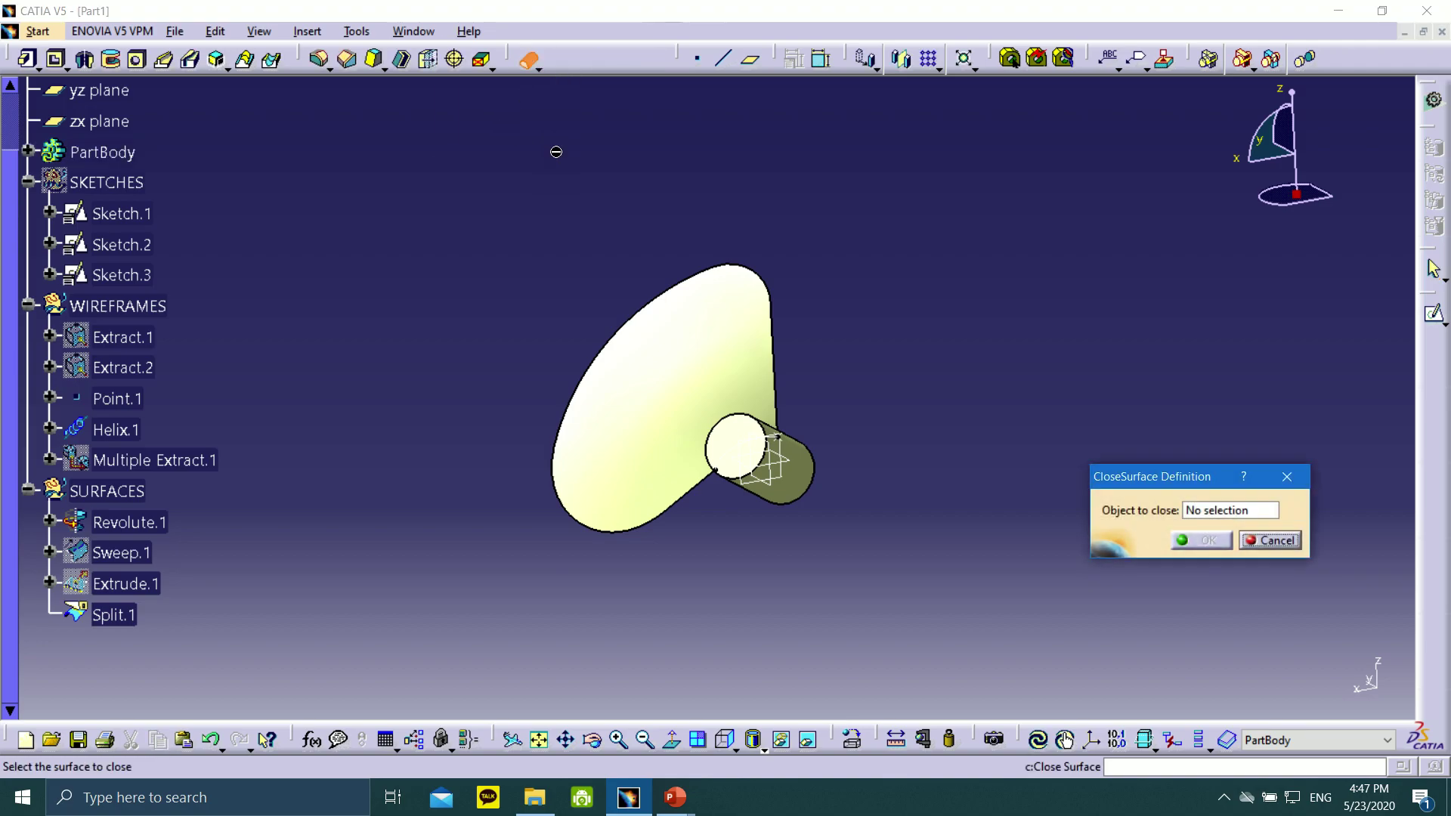
{"action": "left_click", "coordinate": [1203, 512]}
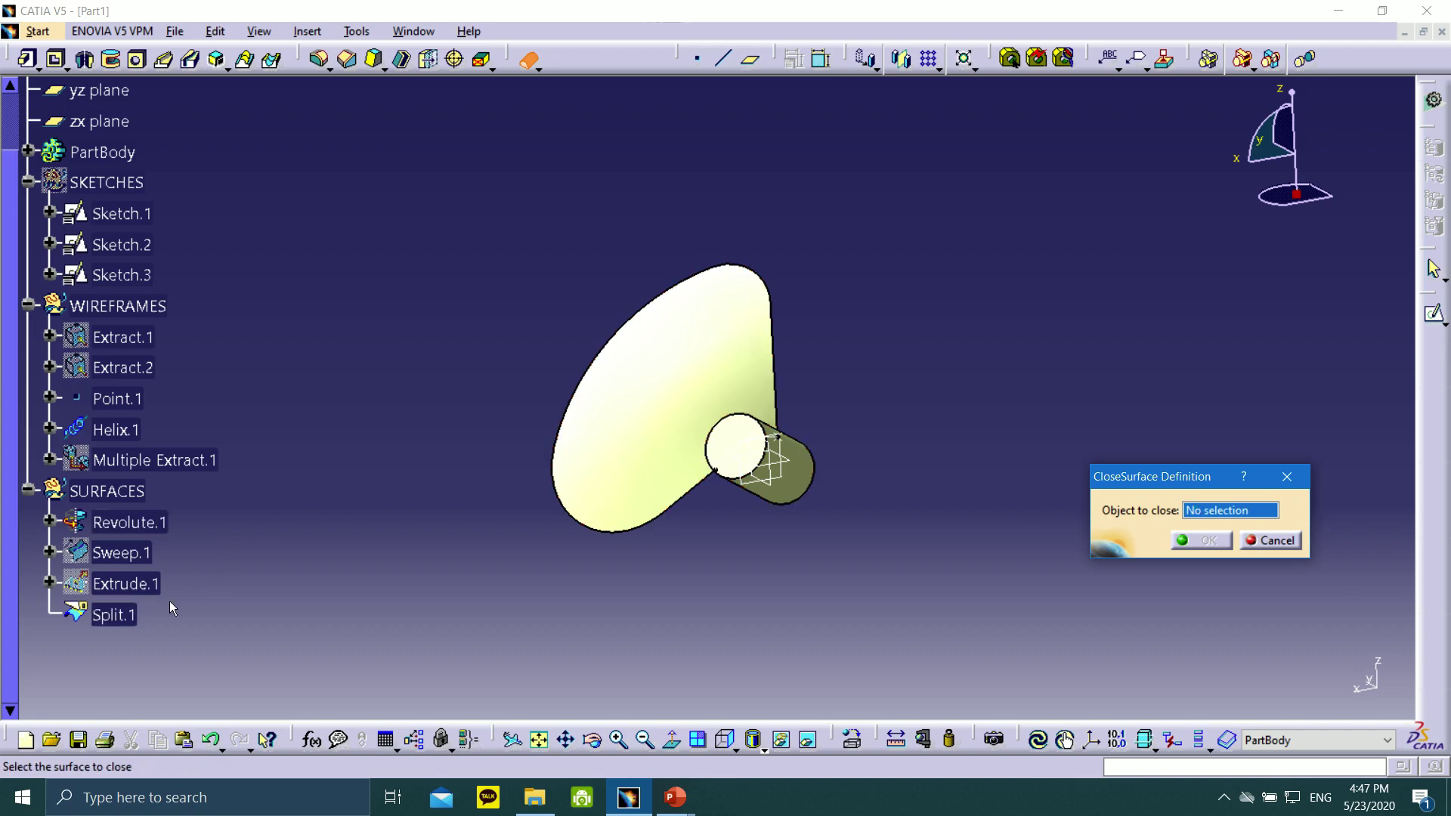
{"action": "left_click", "coordinate": [115, 616]}
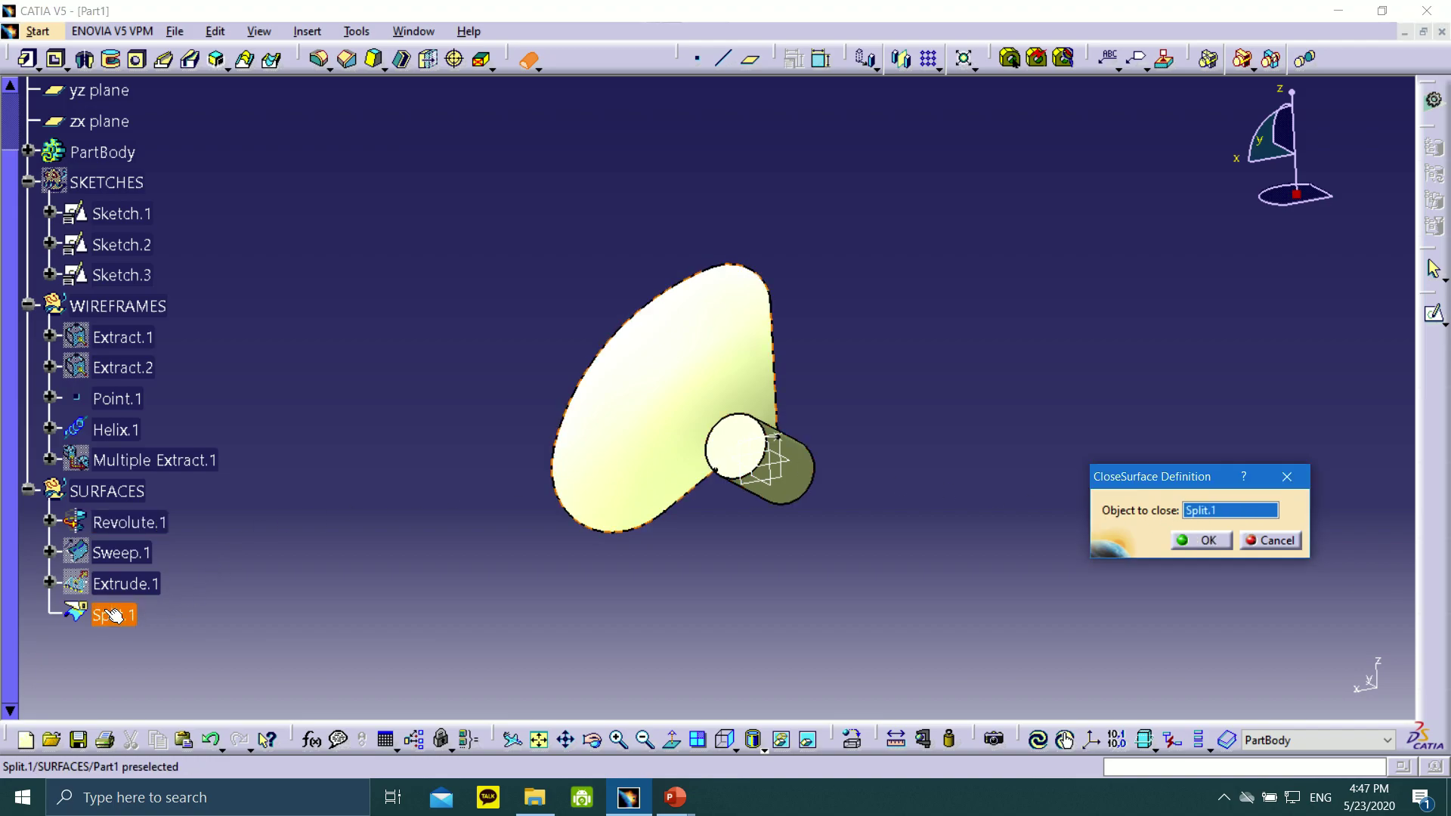
{"action": "left_click", "coordinate": [125, 524]}
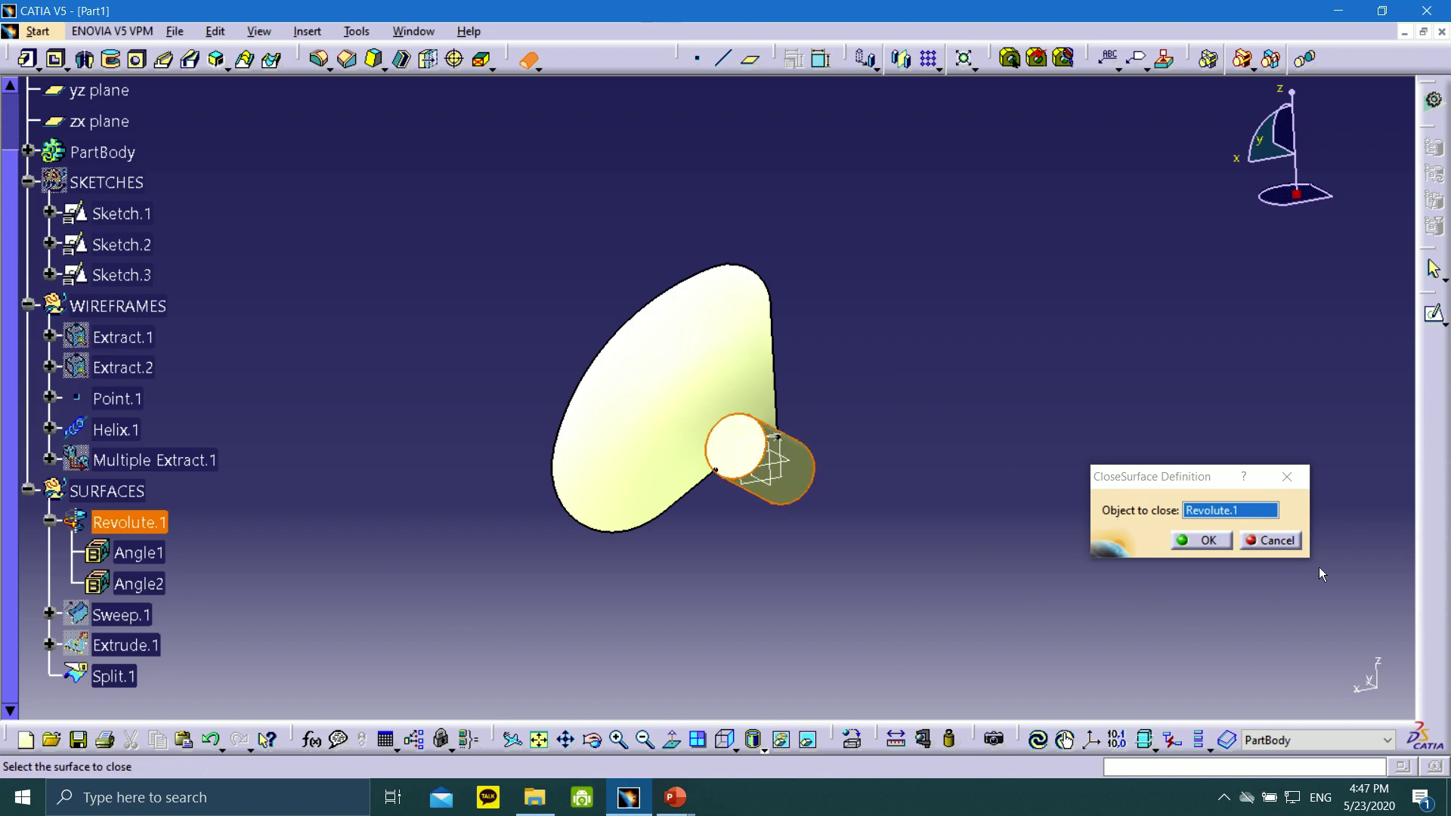
{"action": "left_click", "coordinate": [1209, 535]}
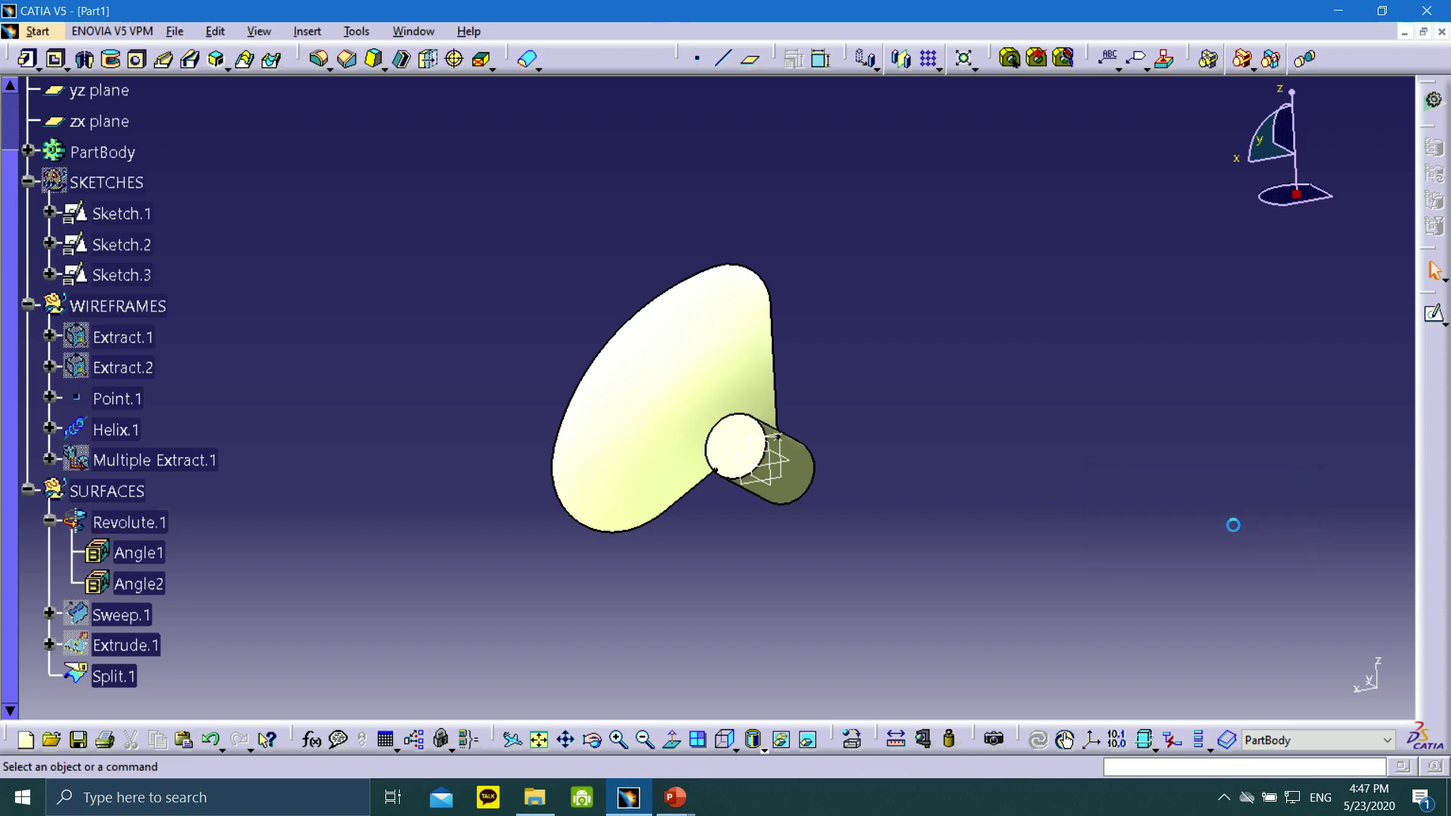
- Expand PartBody, temporarily hide Revolute.1 to examine the closed hub solid, and show the surface again
{"action": "left_click", "coordinate": [28, 150]}
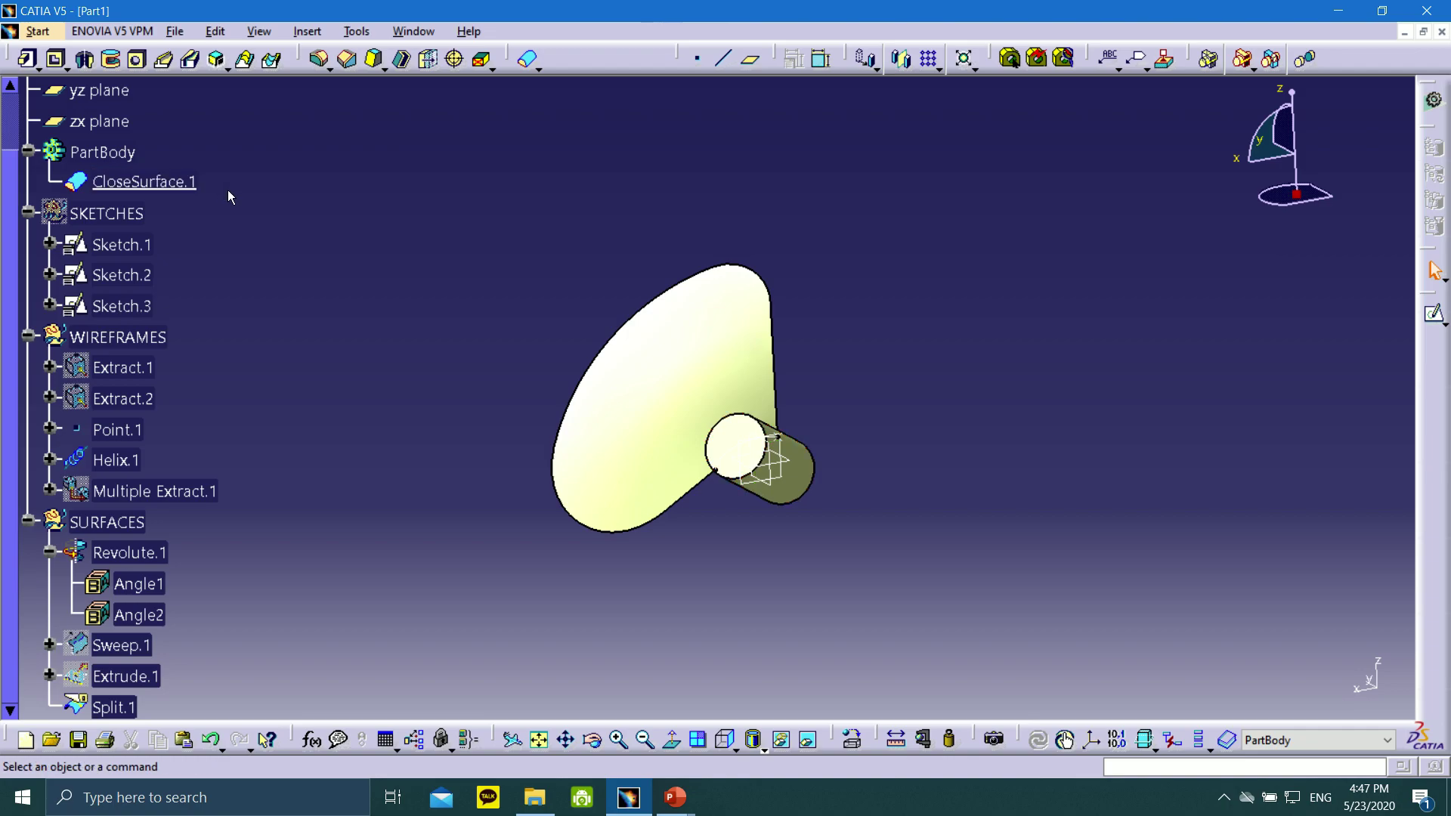
{"action": "left_click", "coordinate": [165, 185]}
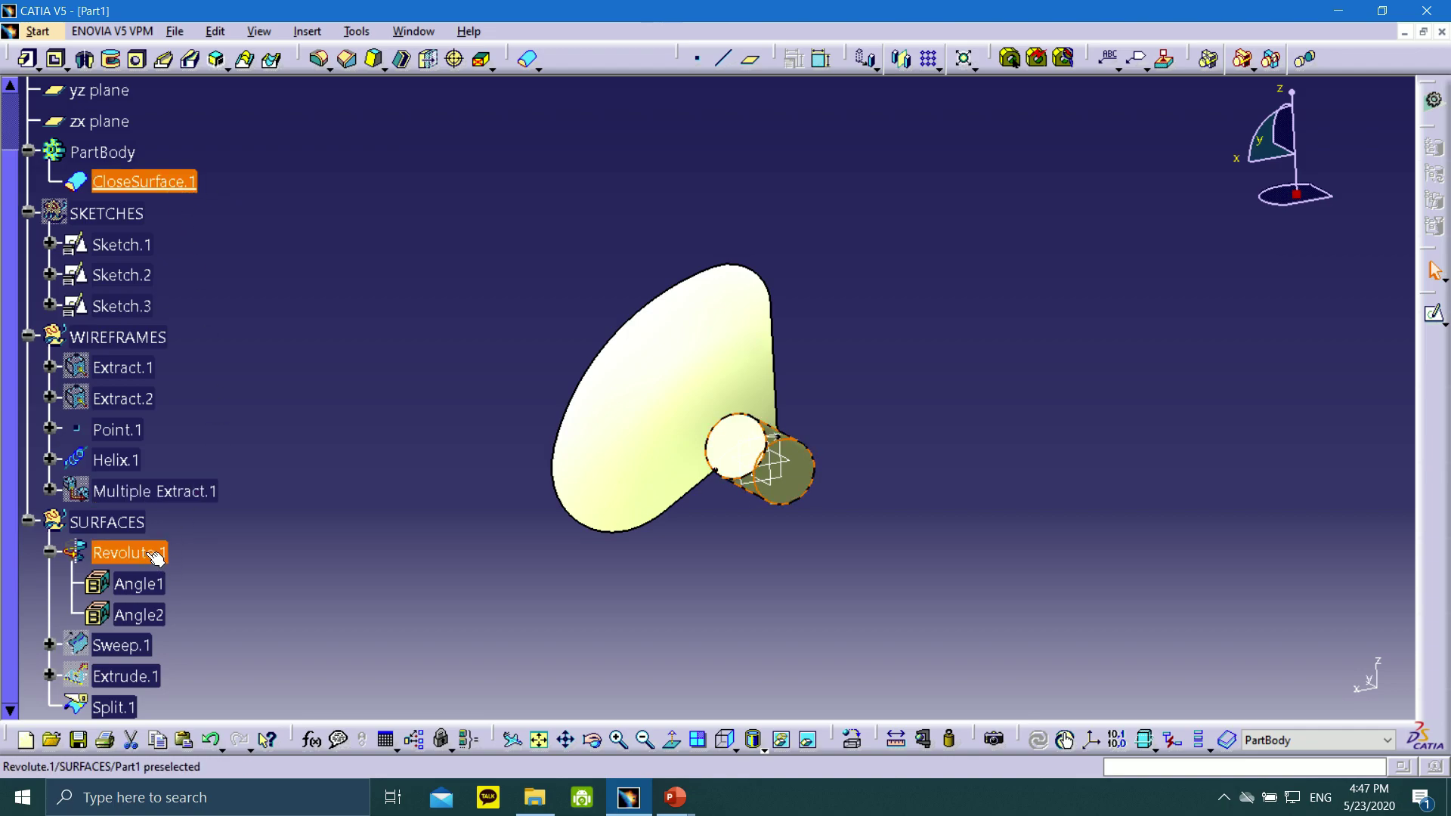
{"action": "right_click", "coordinate": [146, 553]}
{"action": "left_click", "coordinate": [216, 224]}
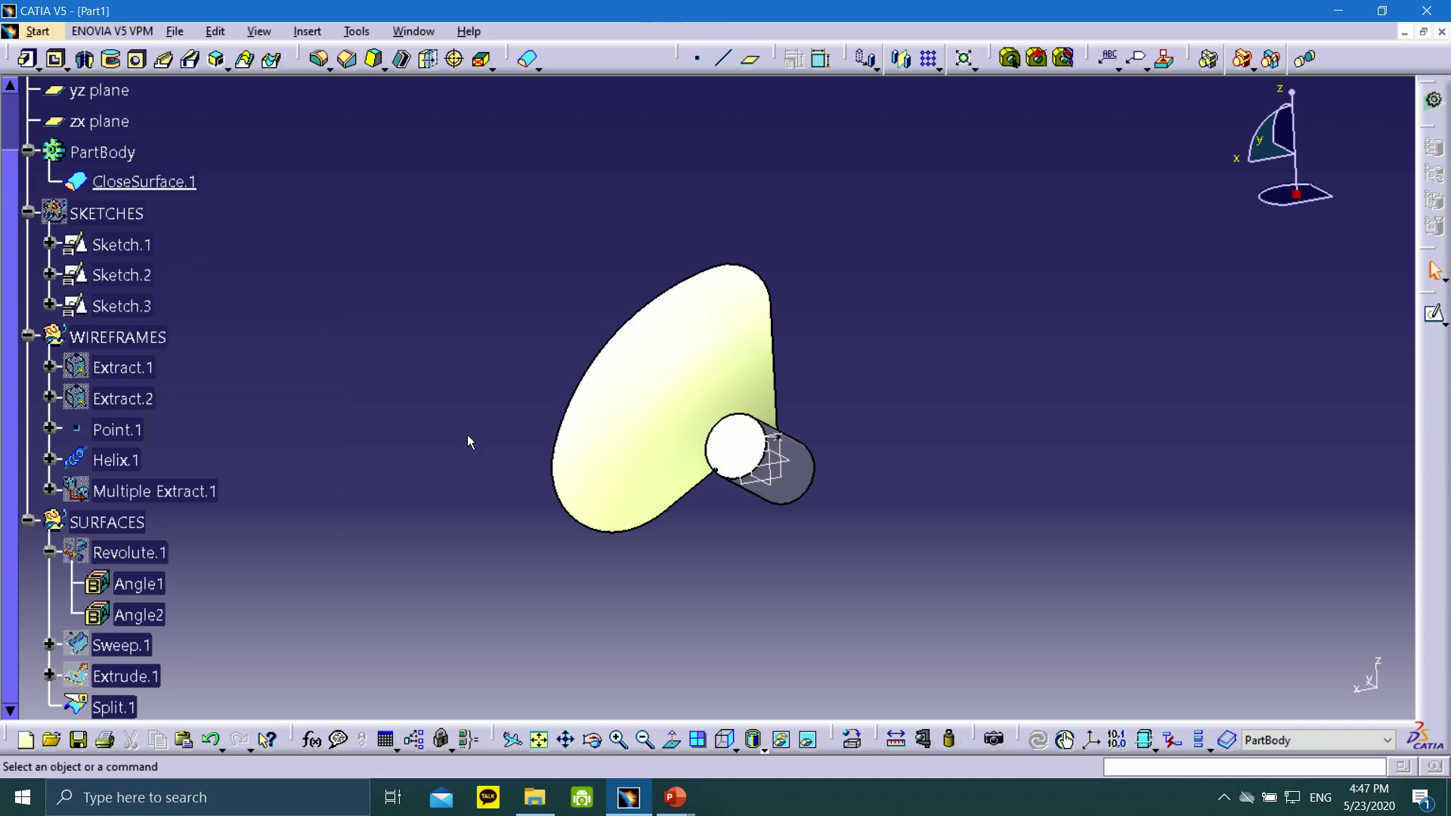
{"action": "middle_click_drag", "start_coordinate": [832, 462], "coordinate": [892, 266]}
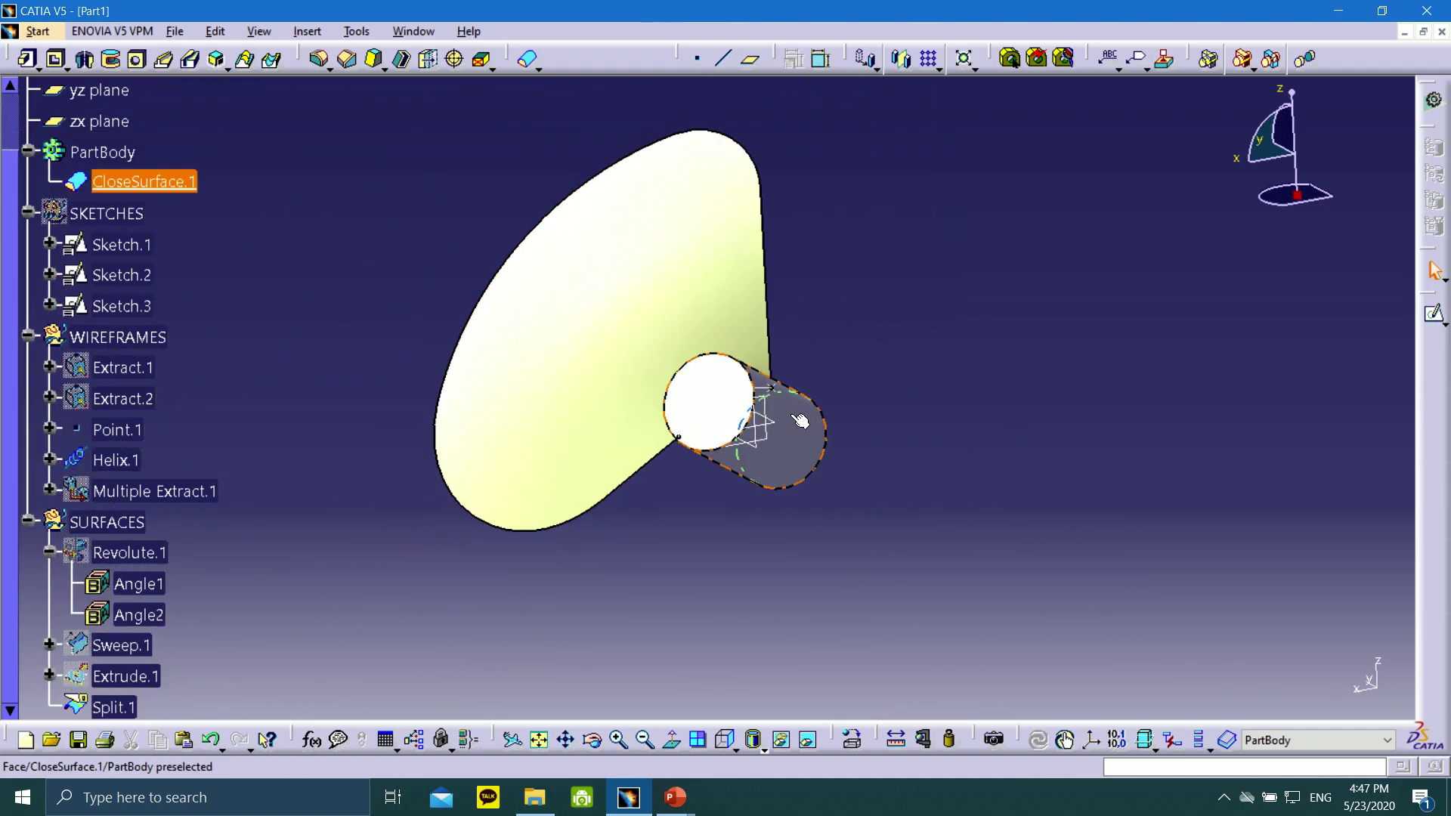
{"action": "right_click", "coordinate": [161, 558]}
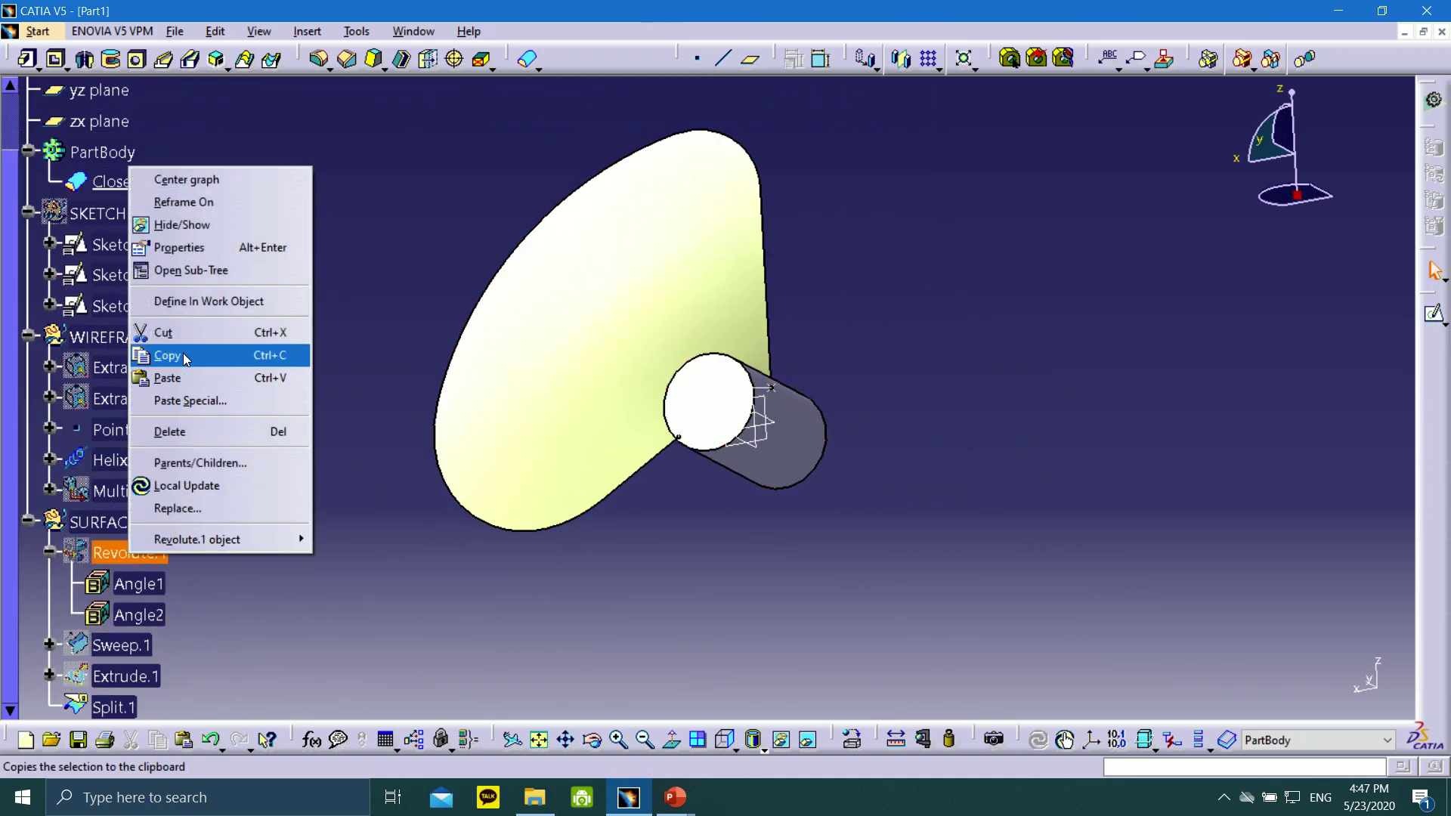
{"action": "left_click", "coordinate": [211, 224]}
{"action": "middle_click_drag", "start_coordinate": [778, 298], "coordinate": [829, 332]}
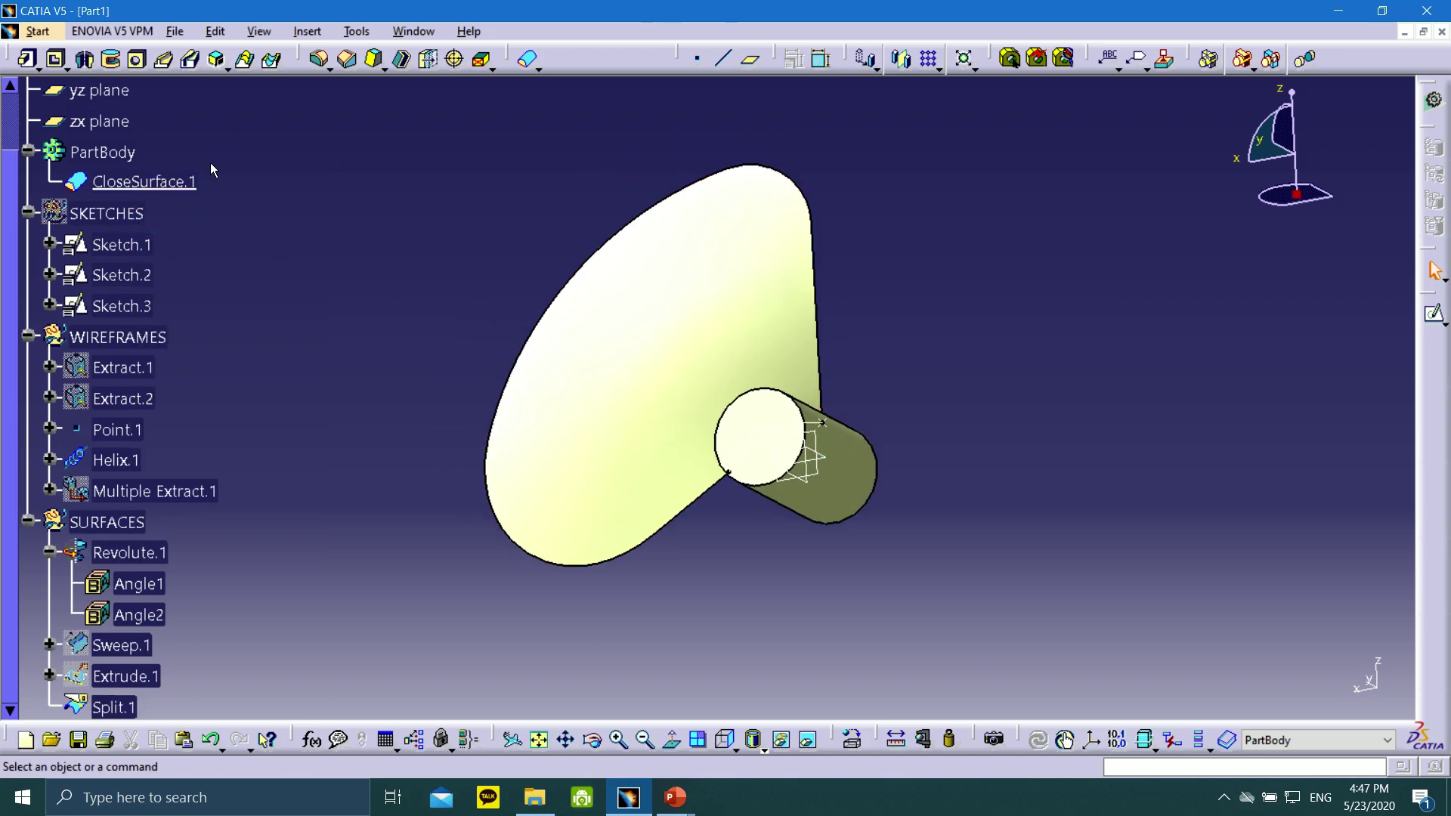
- Thicken Split.1 into a solid blade using Thick Surface with first and second offsets of 1 mm each
{"action": "left_click", "coordinate": [538, 68]}
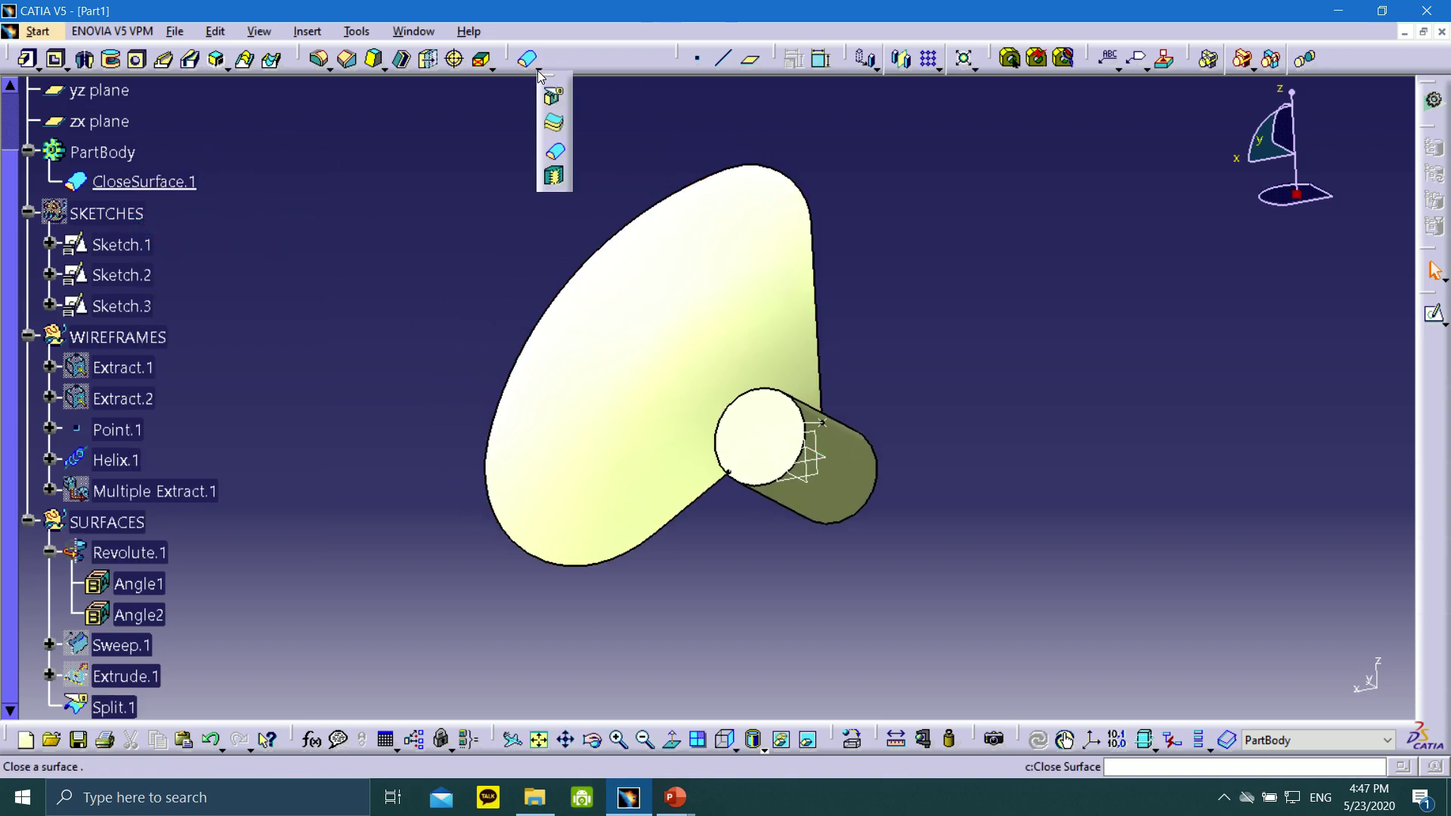
{"action": "left_click", "coordinate": [556, 123]}
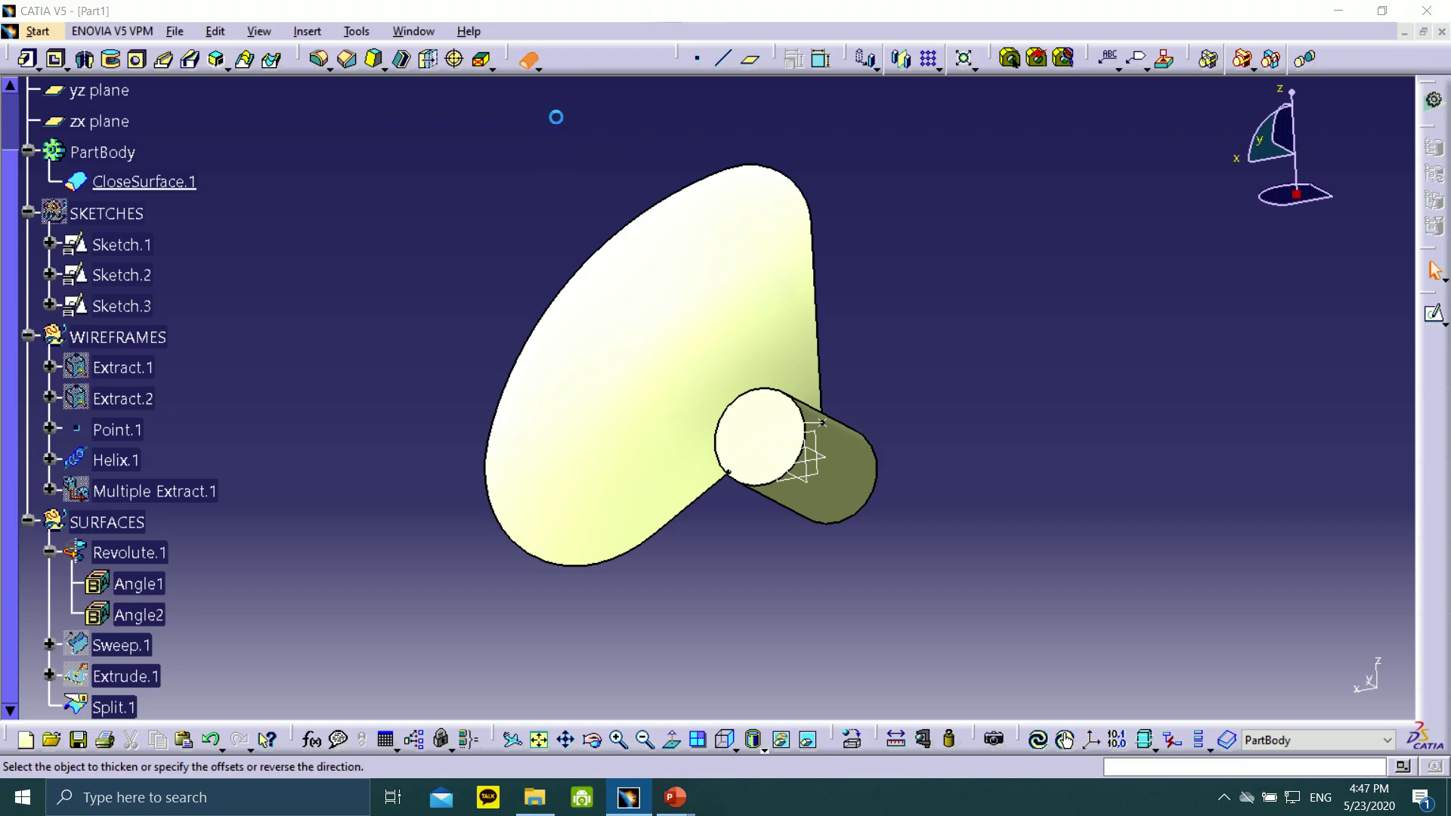
{"action": "left_click_drag", "start_coordinate": [606, 386], "coordinate": [1052, 255]}
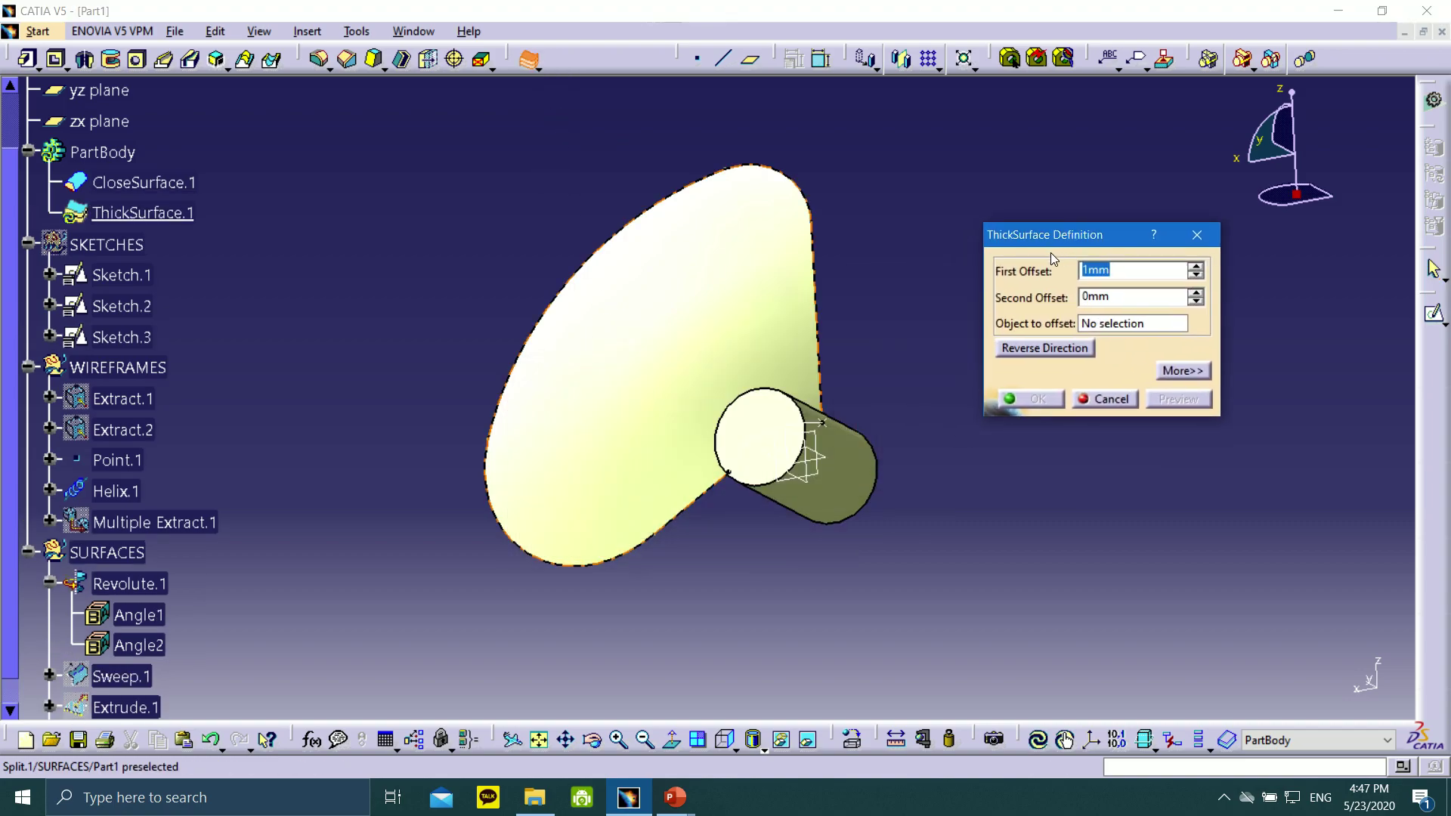
{"action": "left_click", "coordinate": [1118, 325]}
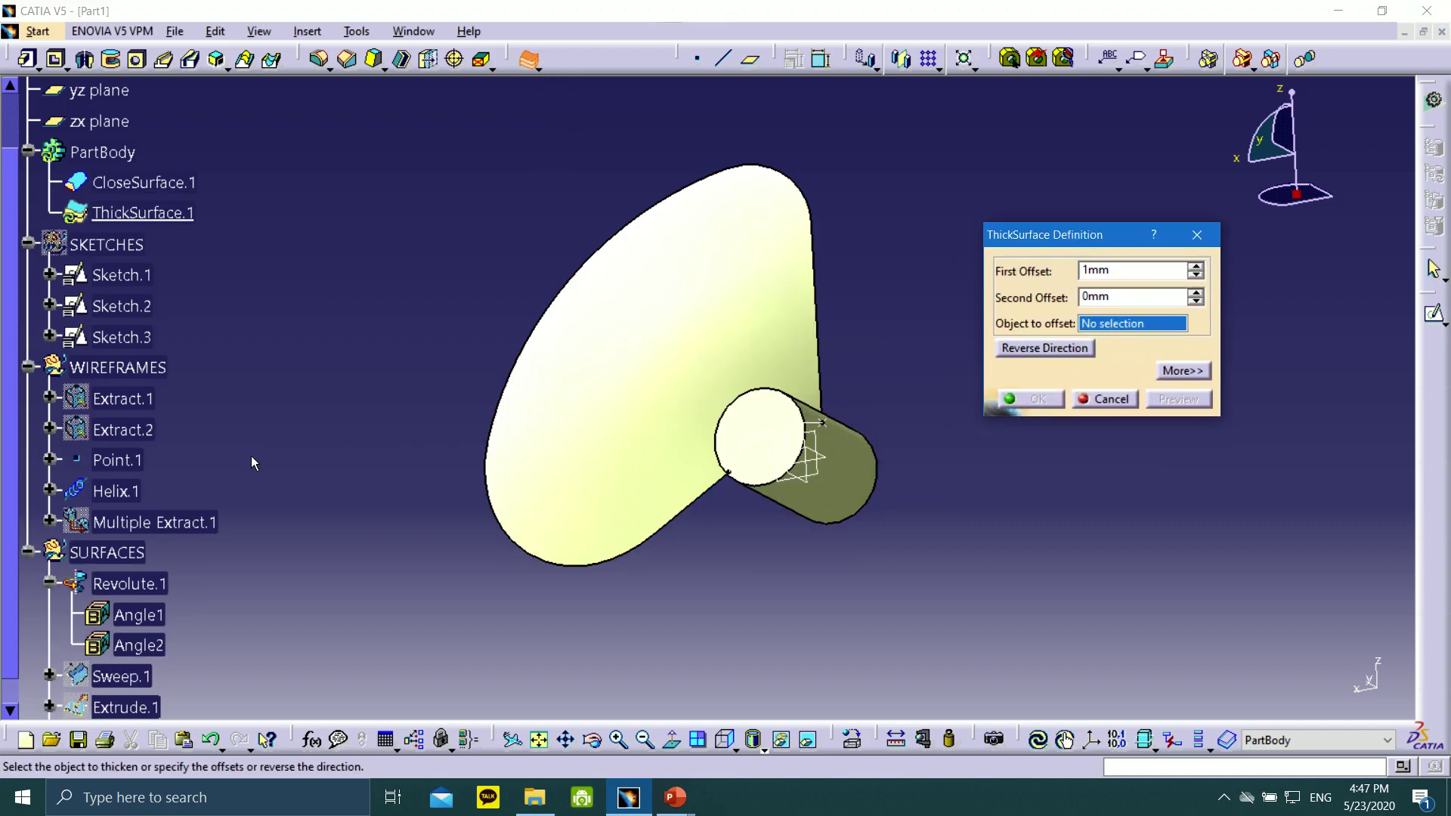
{"action": "scroll", "coordinate": [137, 492], "scroll_direction": "down", "scroll_amount": 2}
{"action": "left_click", "coordinate": [134, 546]}
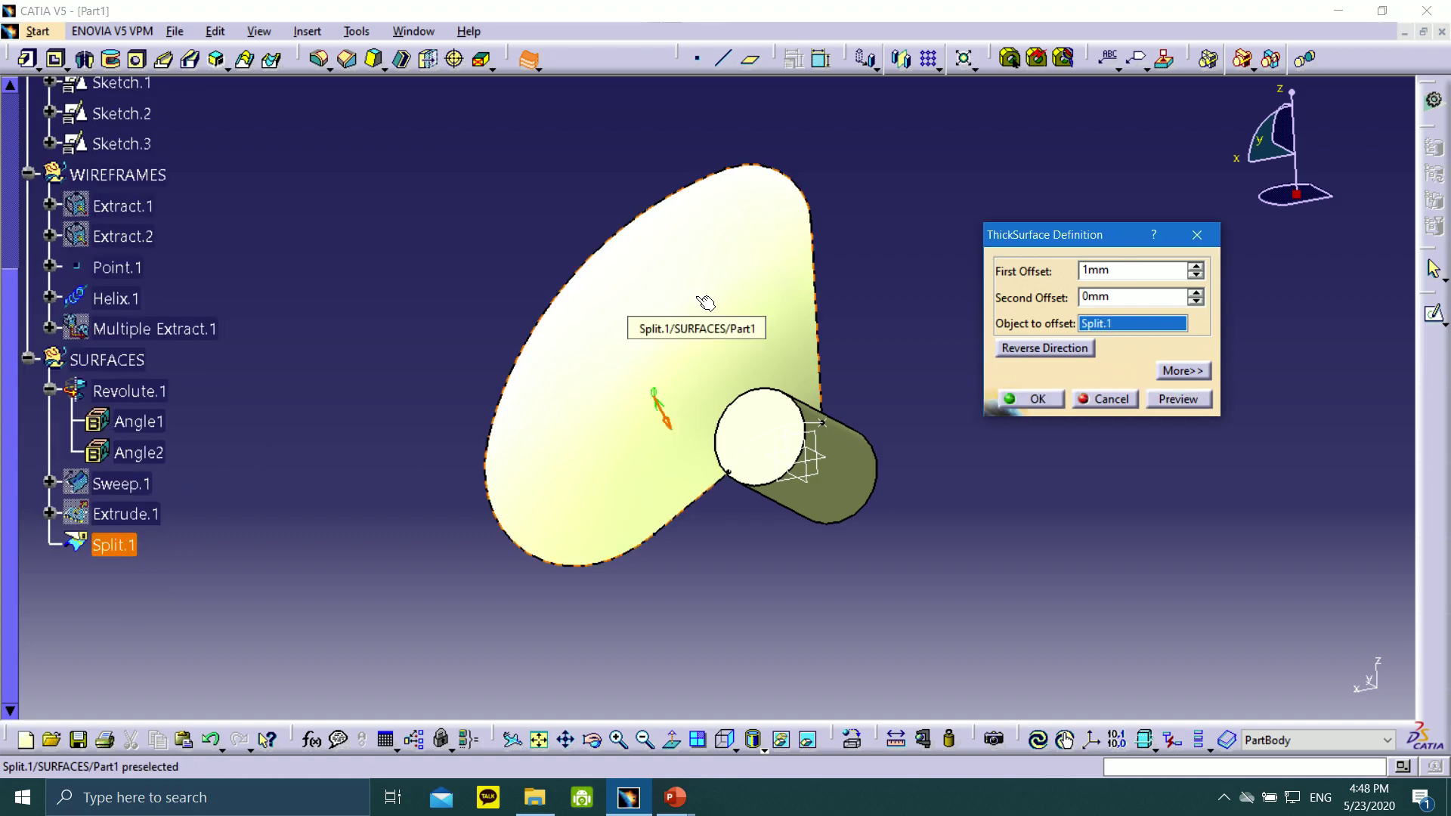
{"action": "left_click_drag", "start_coordinate": [1115, 298], "coordinate": [1049, 304]}
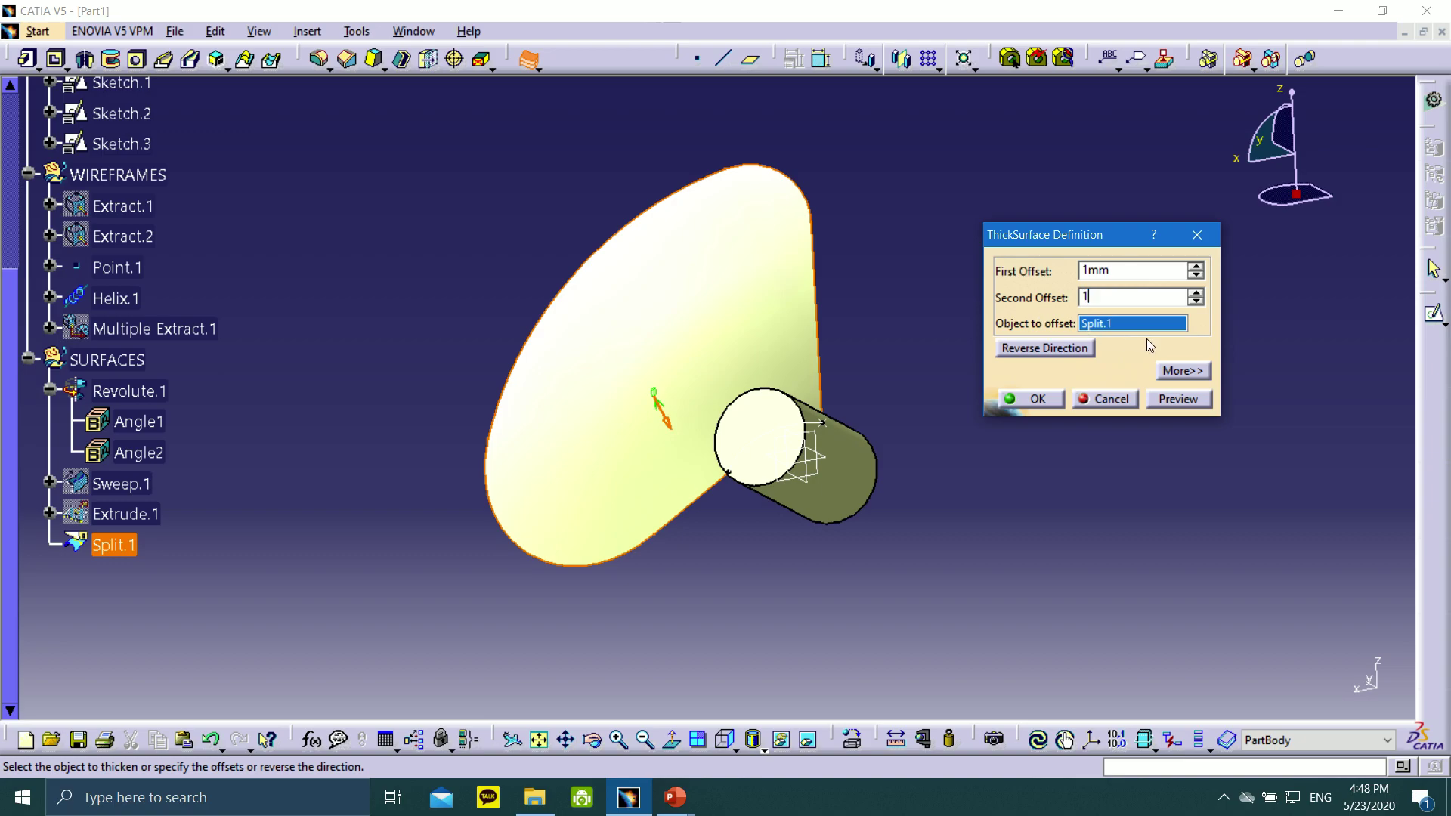
{"action": "left_click", "coordinate": [1123, 271]}
{"action": "left_click", "coordinate": [1170, 397]}
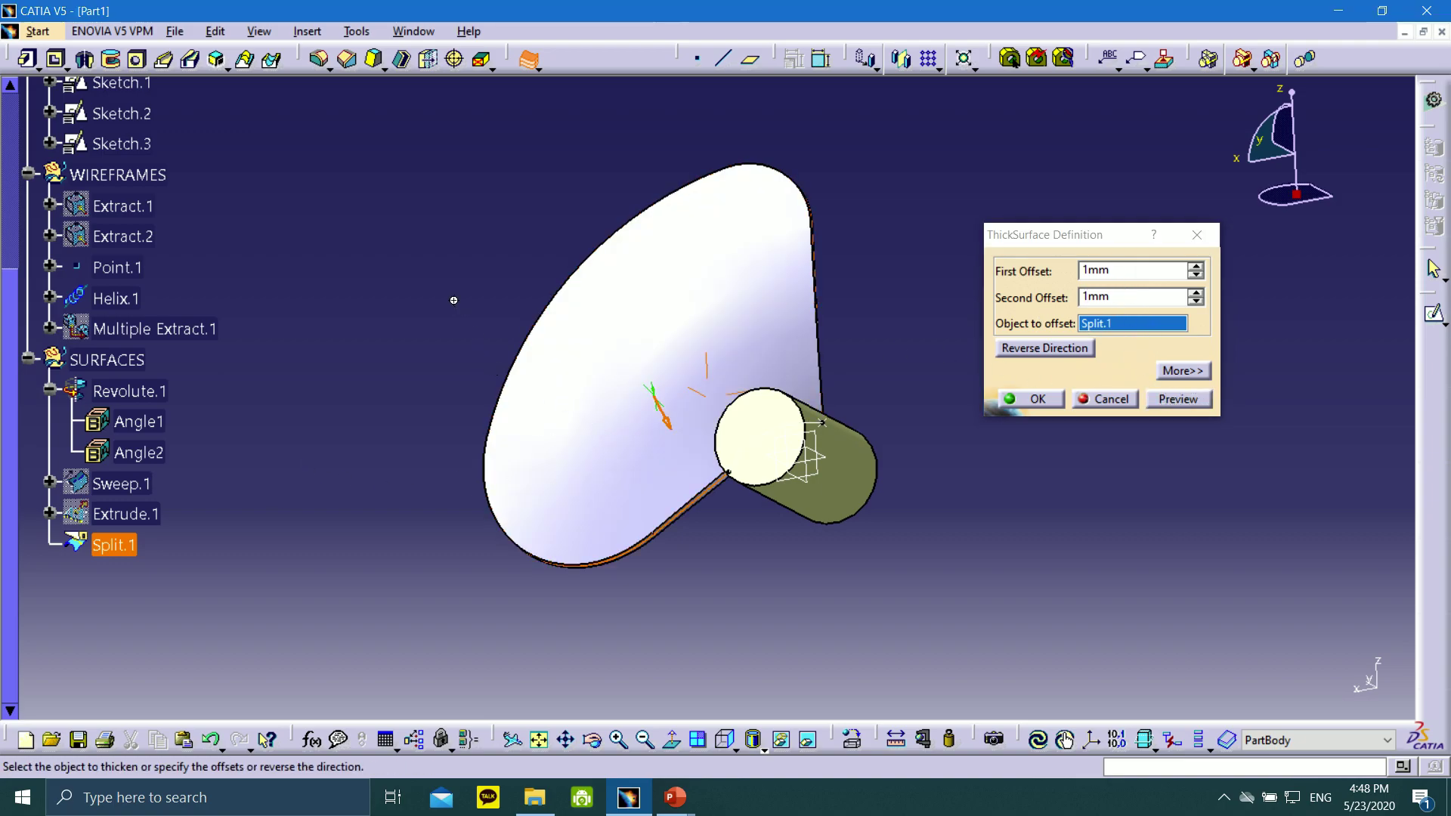
{"action": "middle_click_drag", "start_coordinate": [454, 297], "coordinate": [824, 412]}
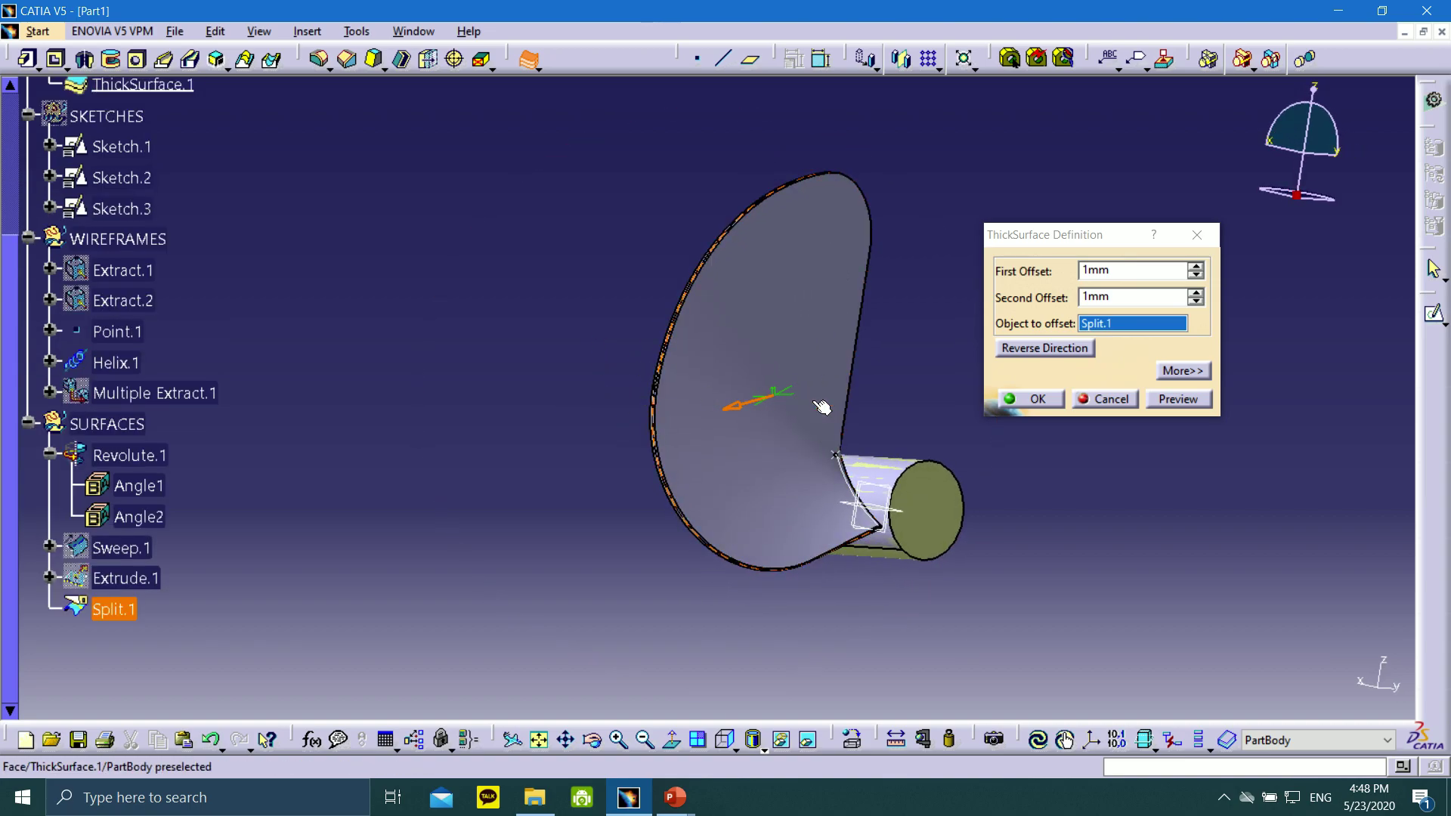
{"action": "left_click", "coordinate": [1056, 399]}
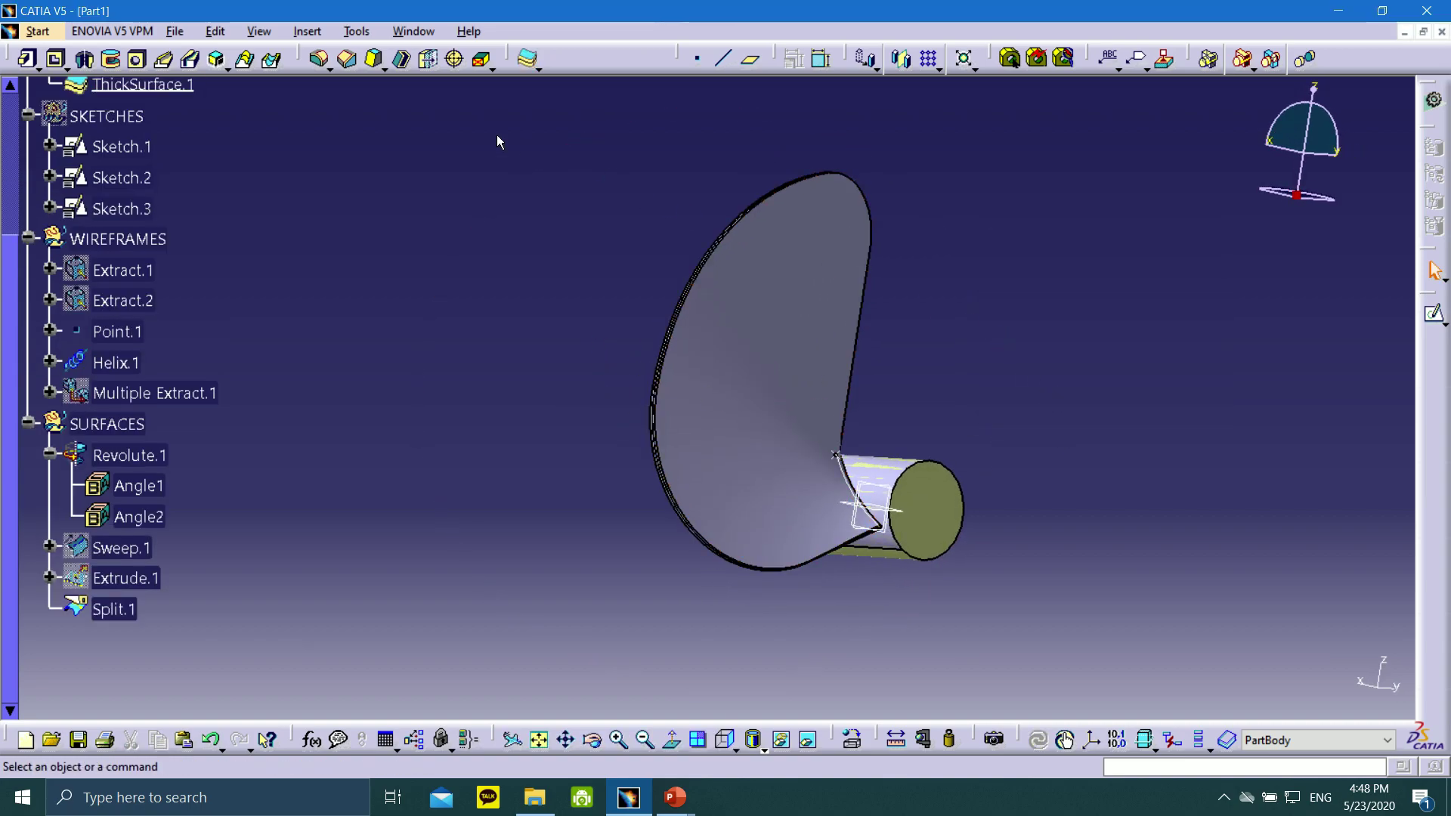
- Switch to the PowerPoint slides, review the EdgeFillet.1 instructions, and return to the CATIA part
{"action": "scroll", "coordinate": [206, 194], "scroll_direction": "up", "scroll_amount": 4}
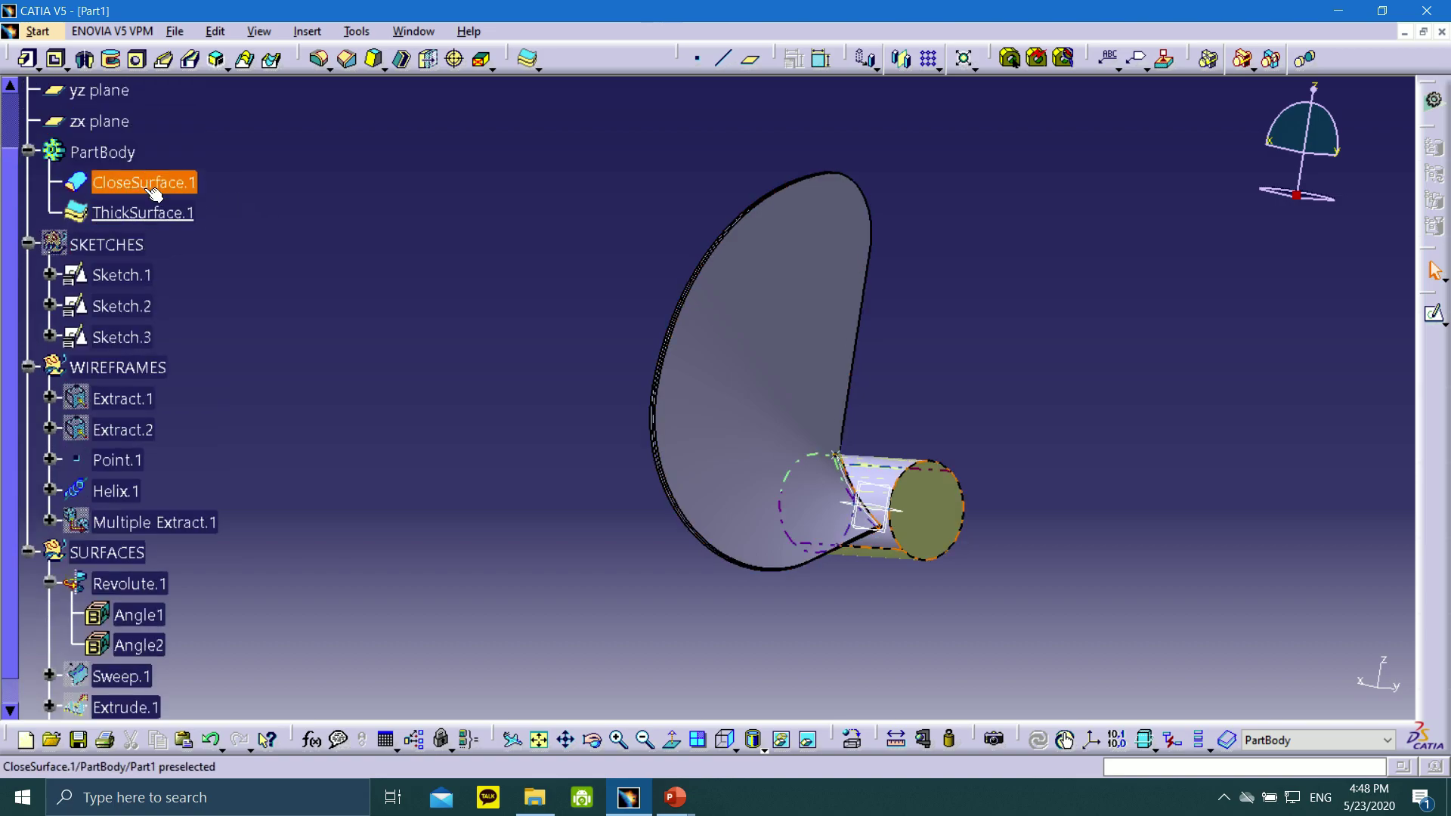
{"action": "mouse_move", "coordinate": [675, 797]}
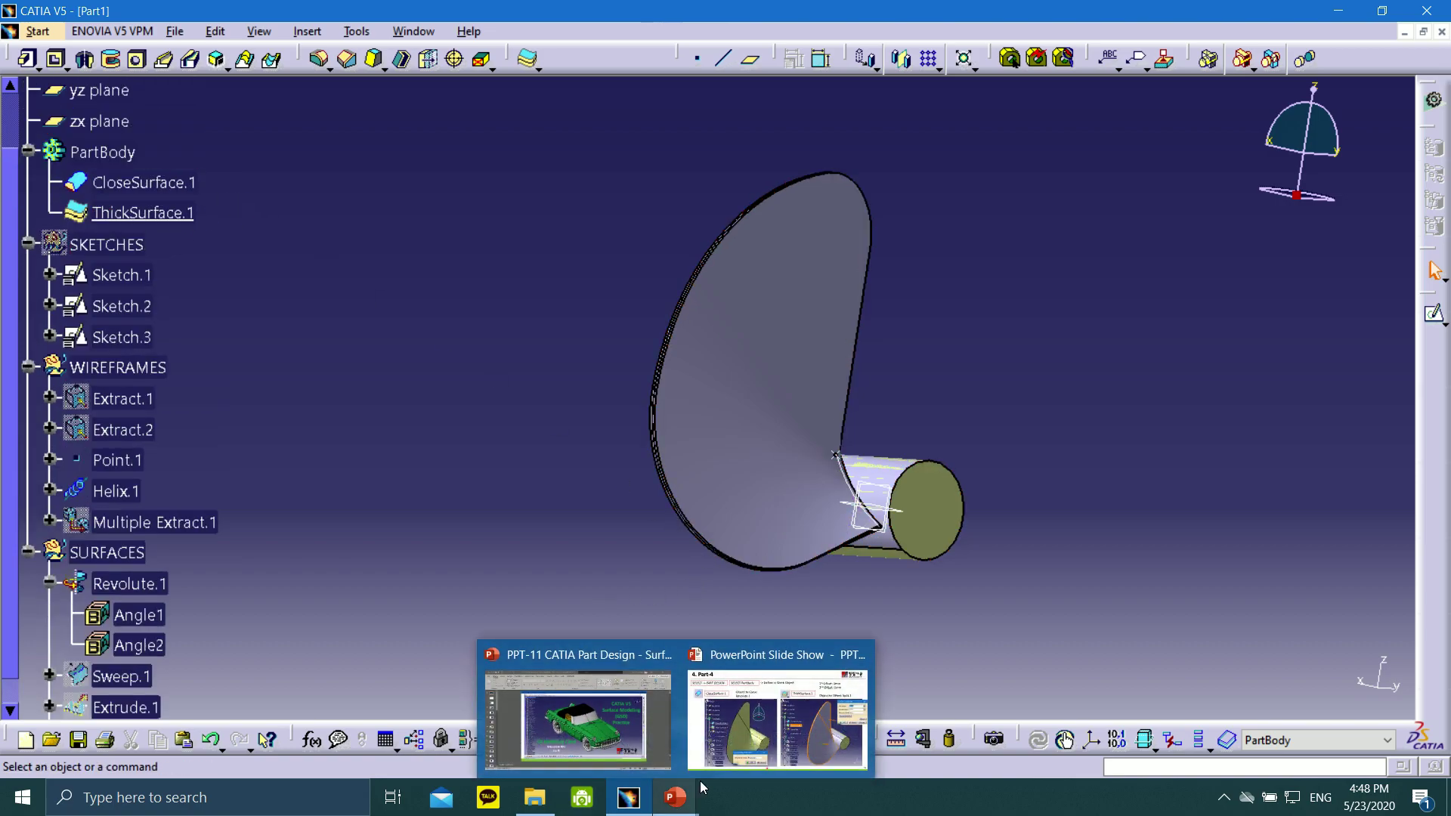
{"action": "left_click", "coordinate": [775, 695]}
{"action": "left_click", "coordinate": [53, 797]}
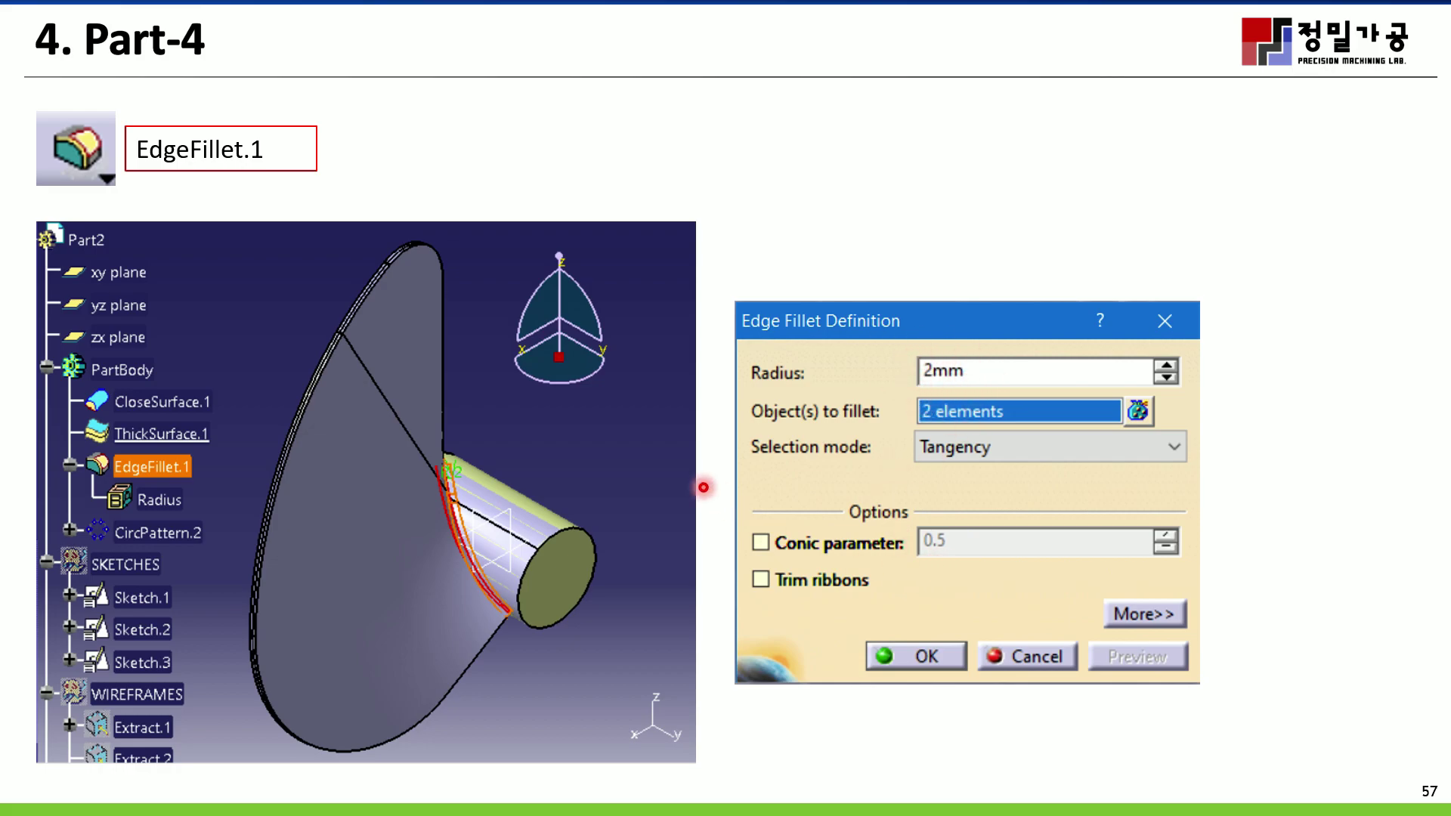
{"action": "key", "text": "super"}
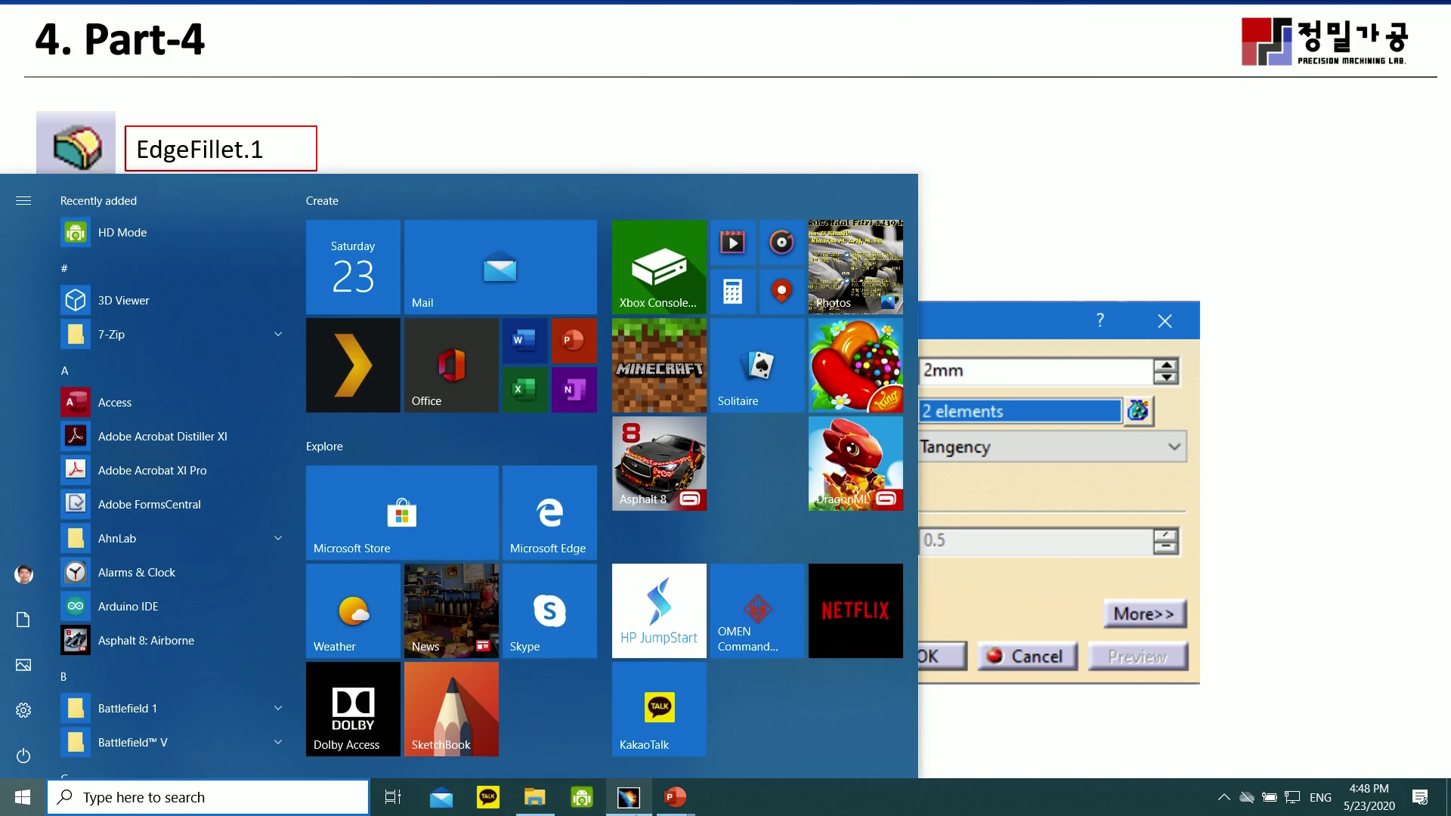
{"action": "left_click", "coordinate": [630, 799]}
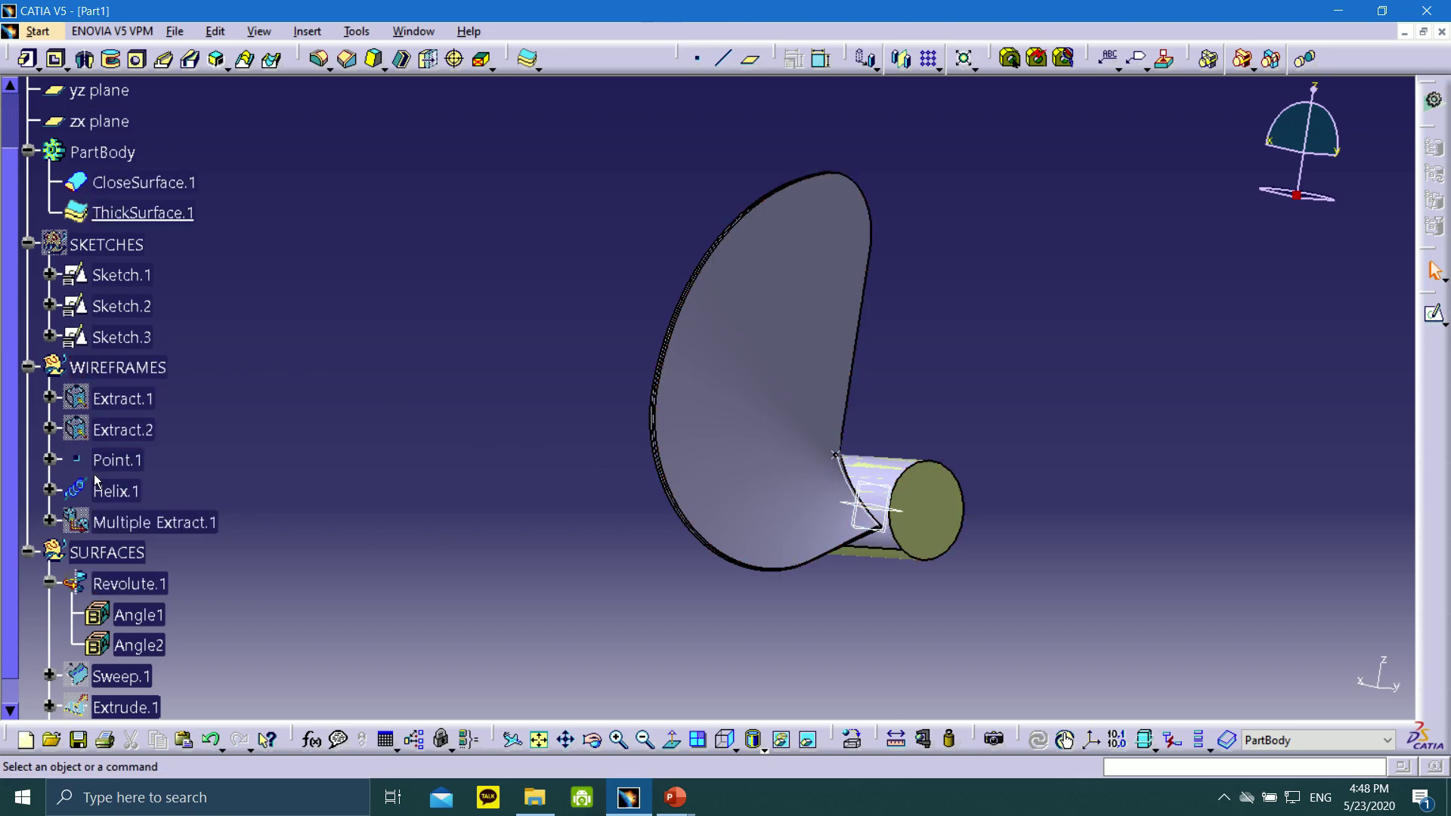
- Hide the WIREFRAMES geometrical set so the helix and point no longer clutter the propeller model
{"action": "right_click", "coordinate": [121, 493]}
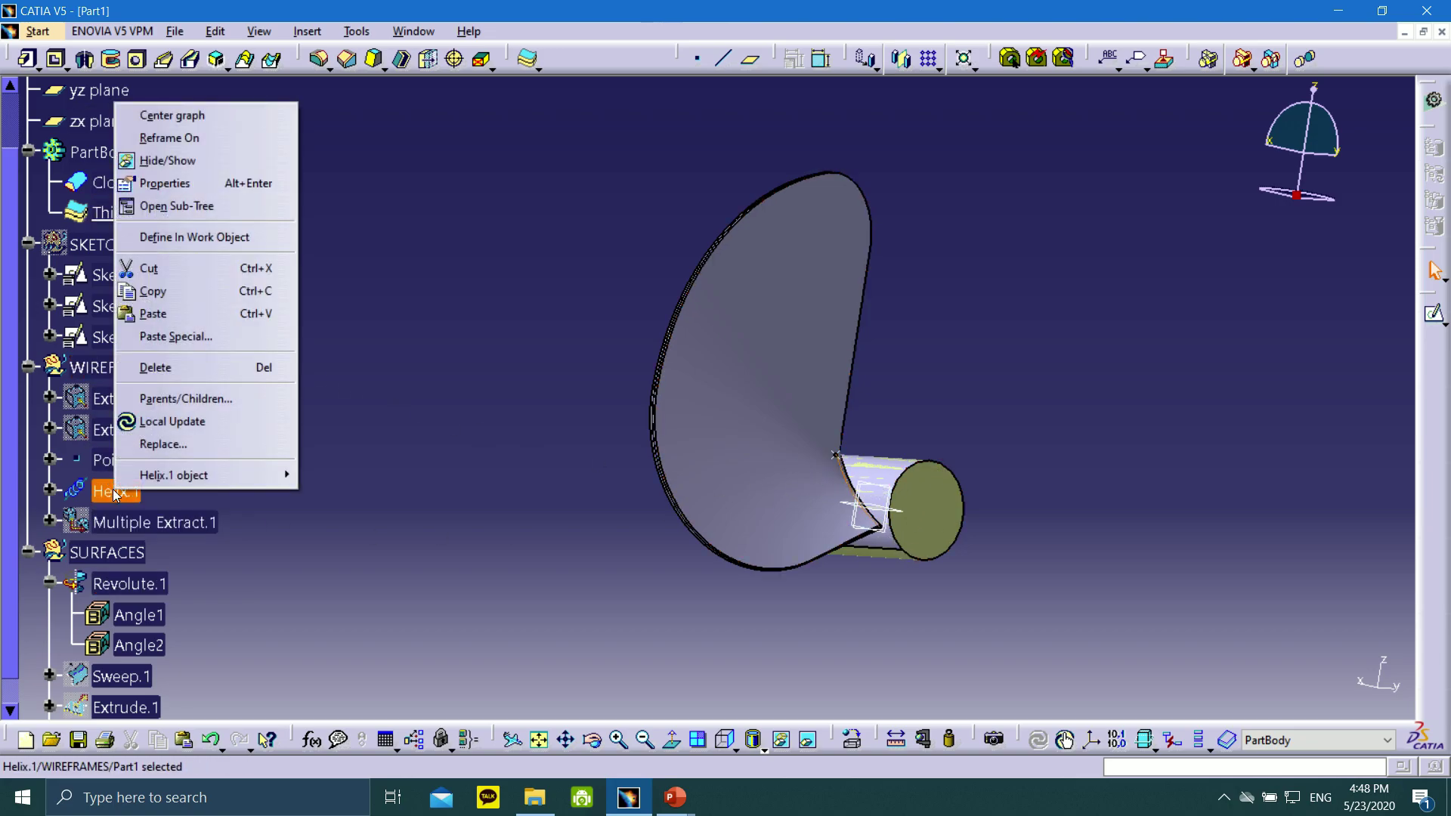
{"action": "right_click", "coordinate": [88, 374]}
{"action": "left_click", "coordinate": [140, 405]}
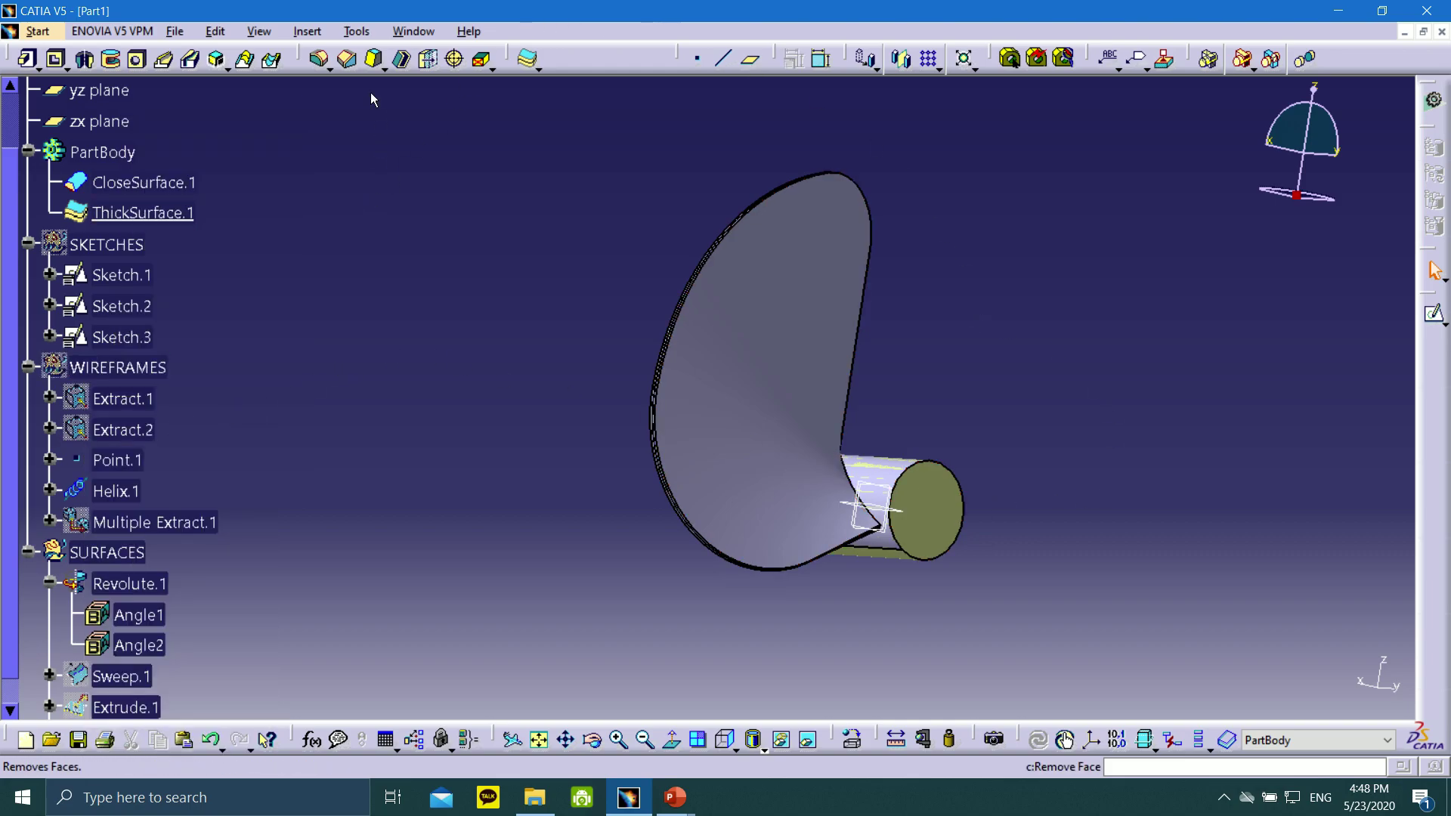
- Apply a 2 mm Edge Fillet to the two edges where the thickened blade meets the hub, one on each blade side
{"action": "left_click", "coordinate": [319, 60]}
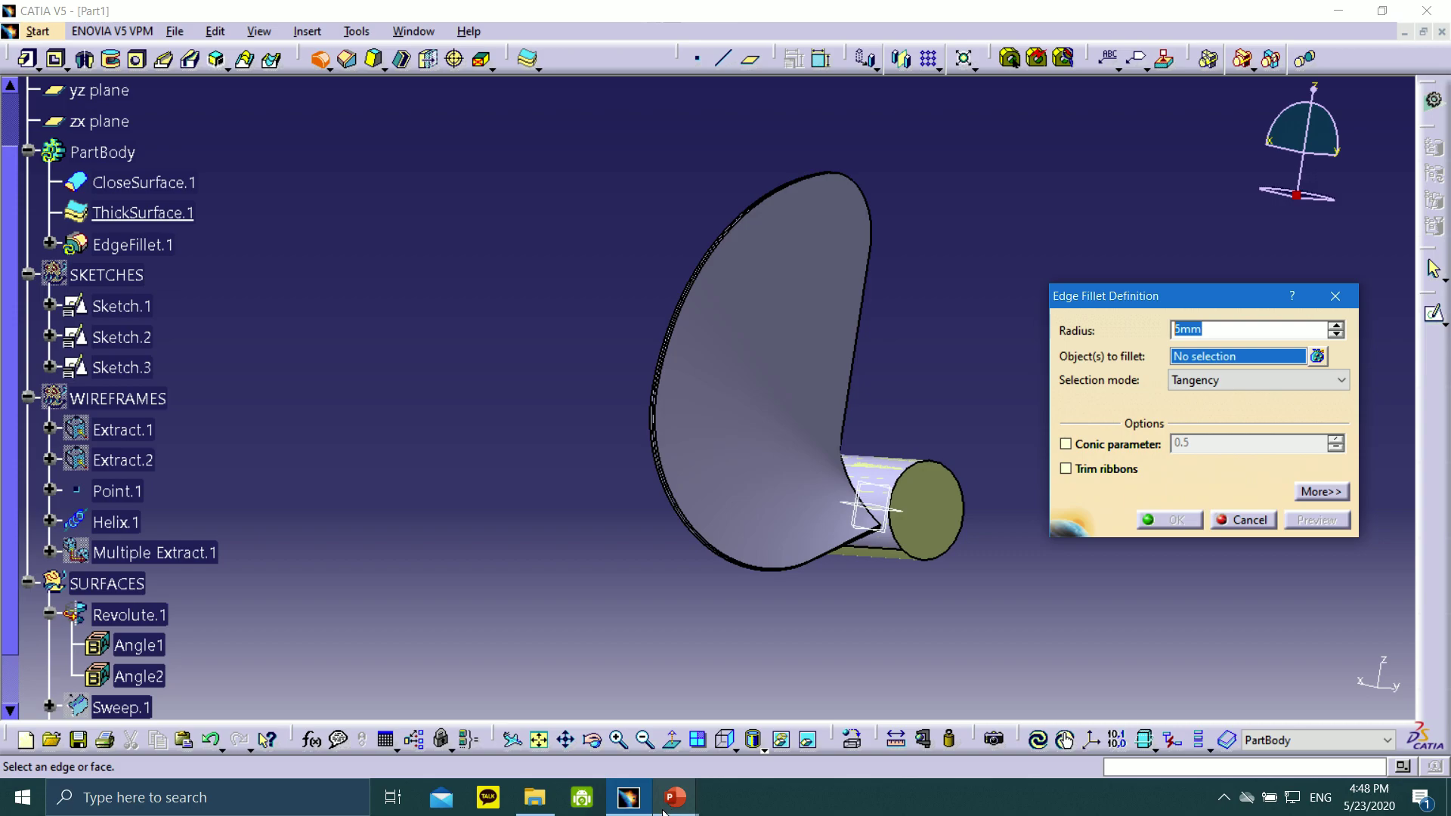
{"action": "mouse_move", "coordinate": [675, 798]}
{"action": "left_click", "coordinate": [729, 737]}
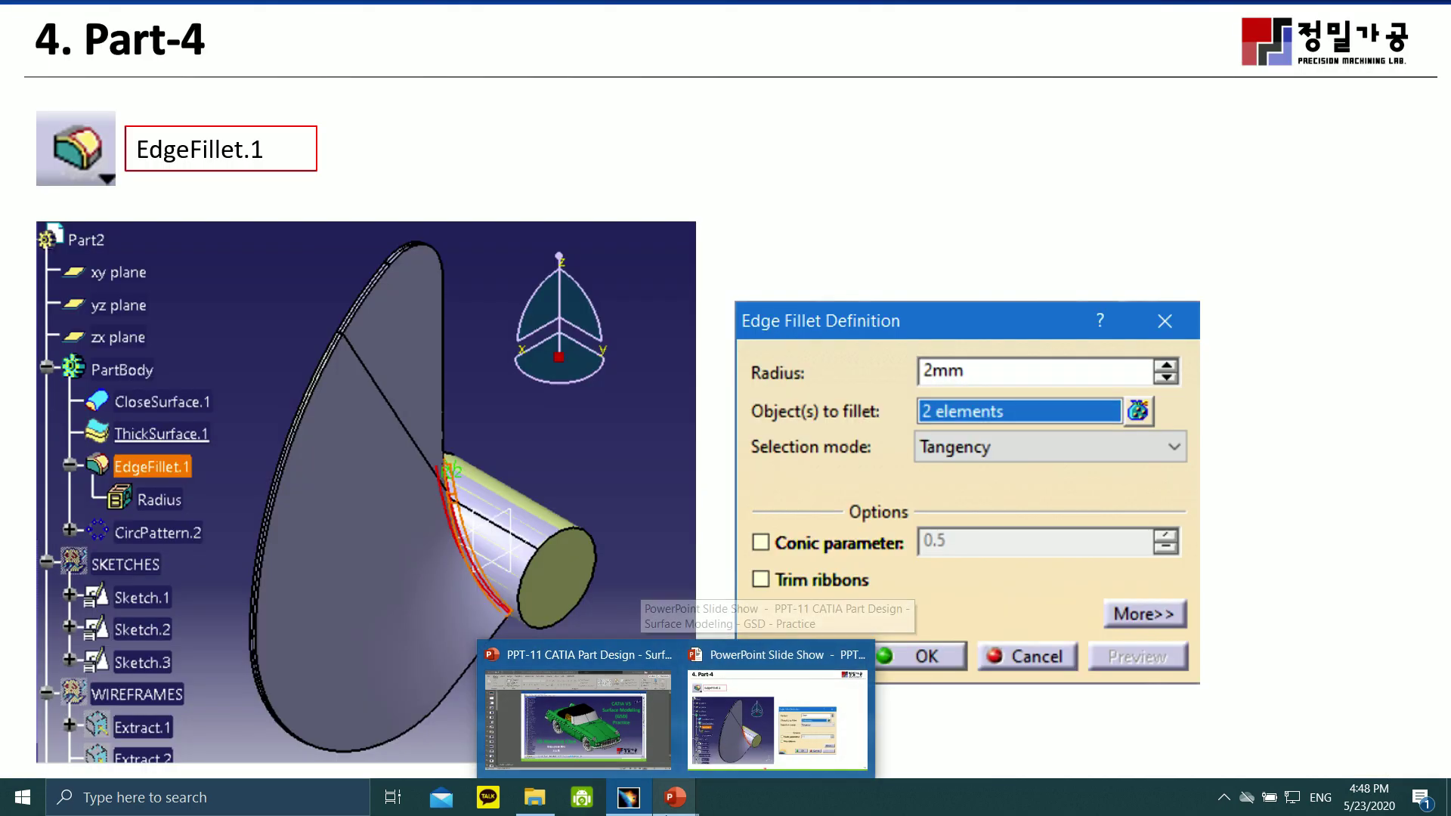
{"action": "left_click", "coordinate": [628, 798]}
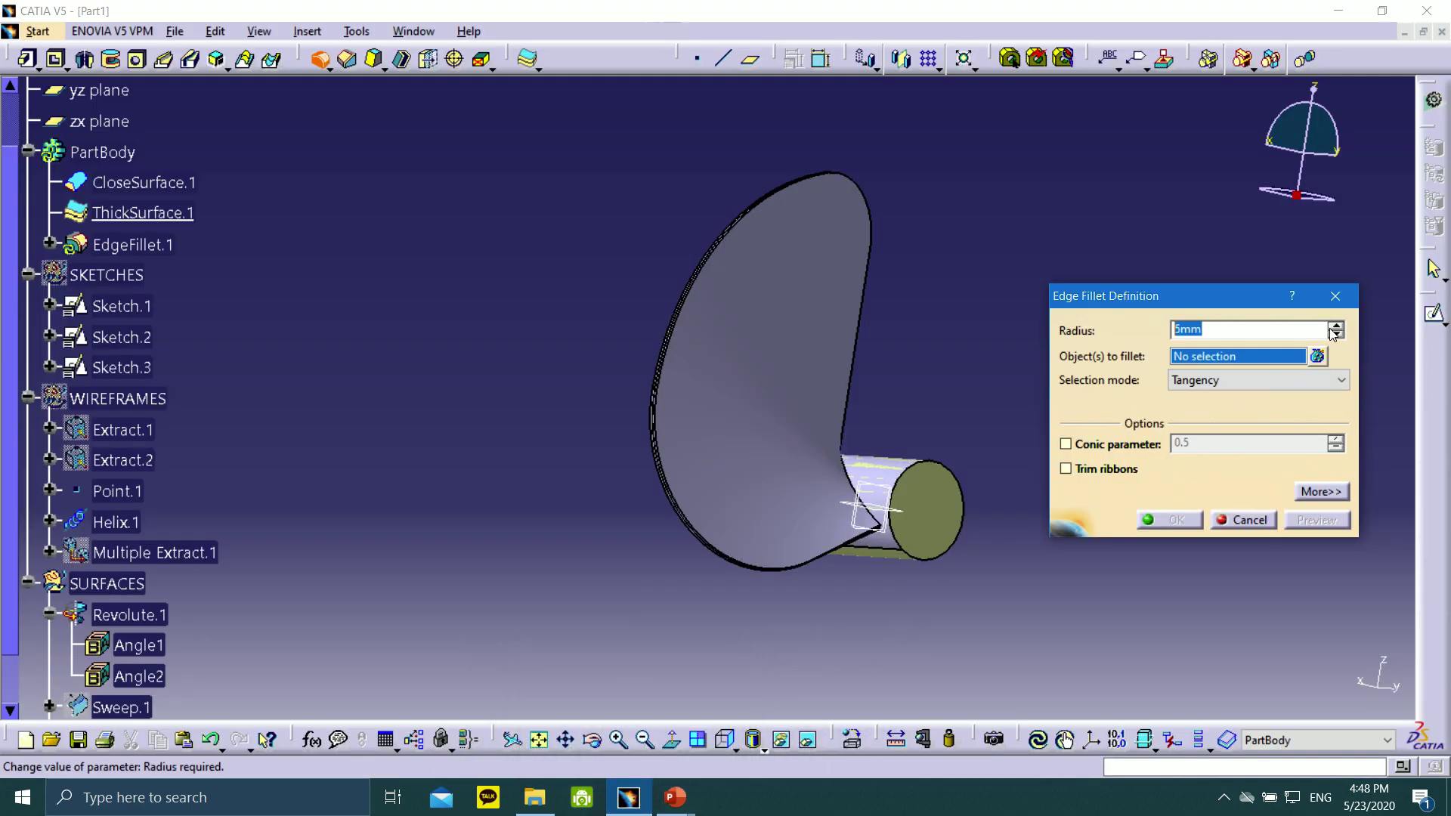
{"action": "middle_click_drag", "start_coordinate": [919, 425], "coordinate": [883, 280]}
{"action": "middle_click_drag", "start_coordinate": [954, 425], "coordinate": [476, 269]}
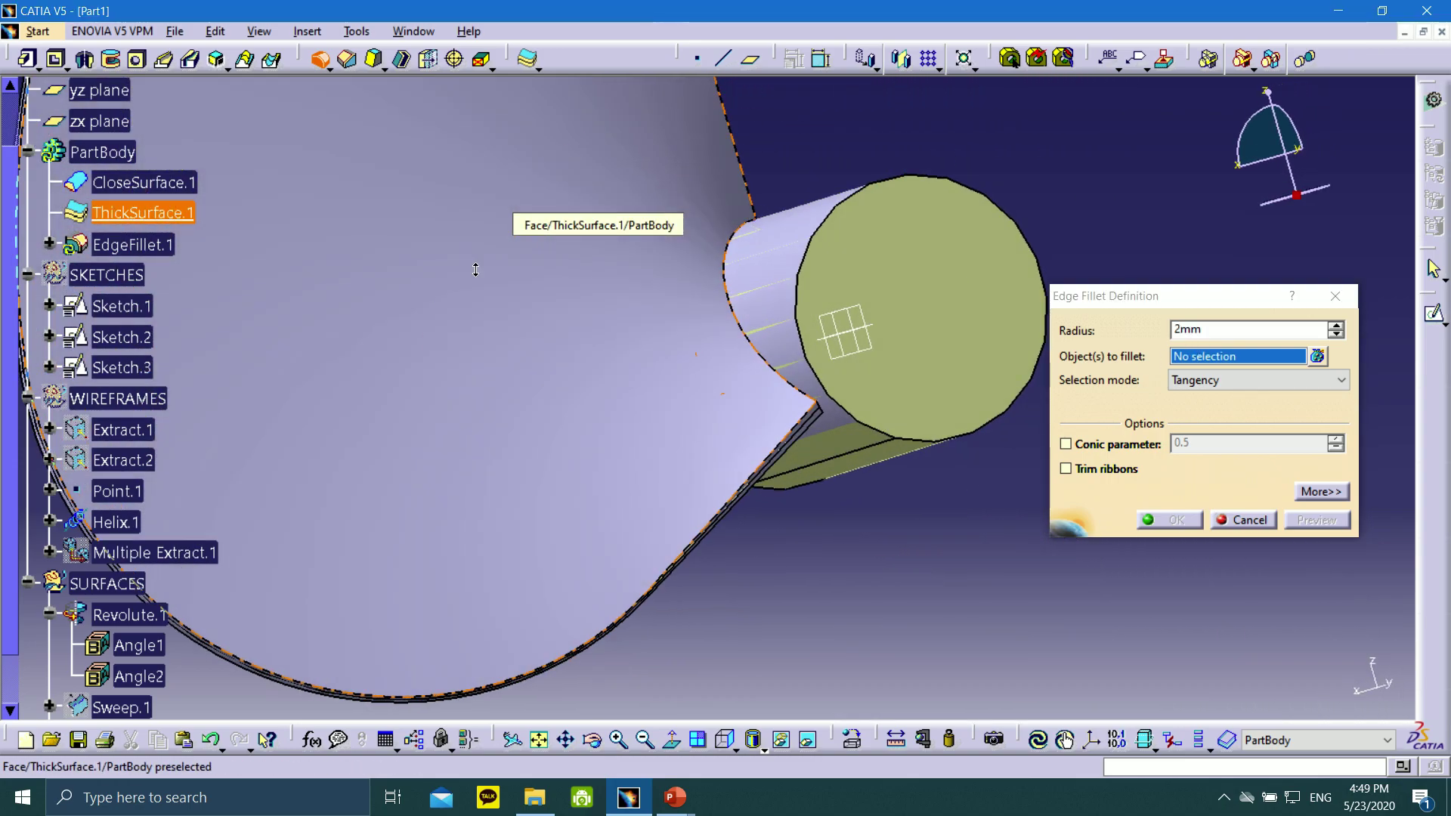
{"action": "left_click", "coordinate": [729, 281]}
{"action": "middle_click_drag", "start_coordinate": [710, 408], "coordinate": [850, 85]}
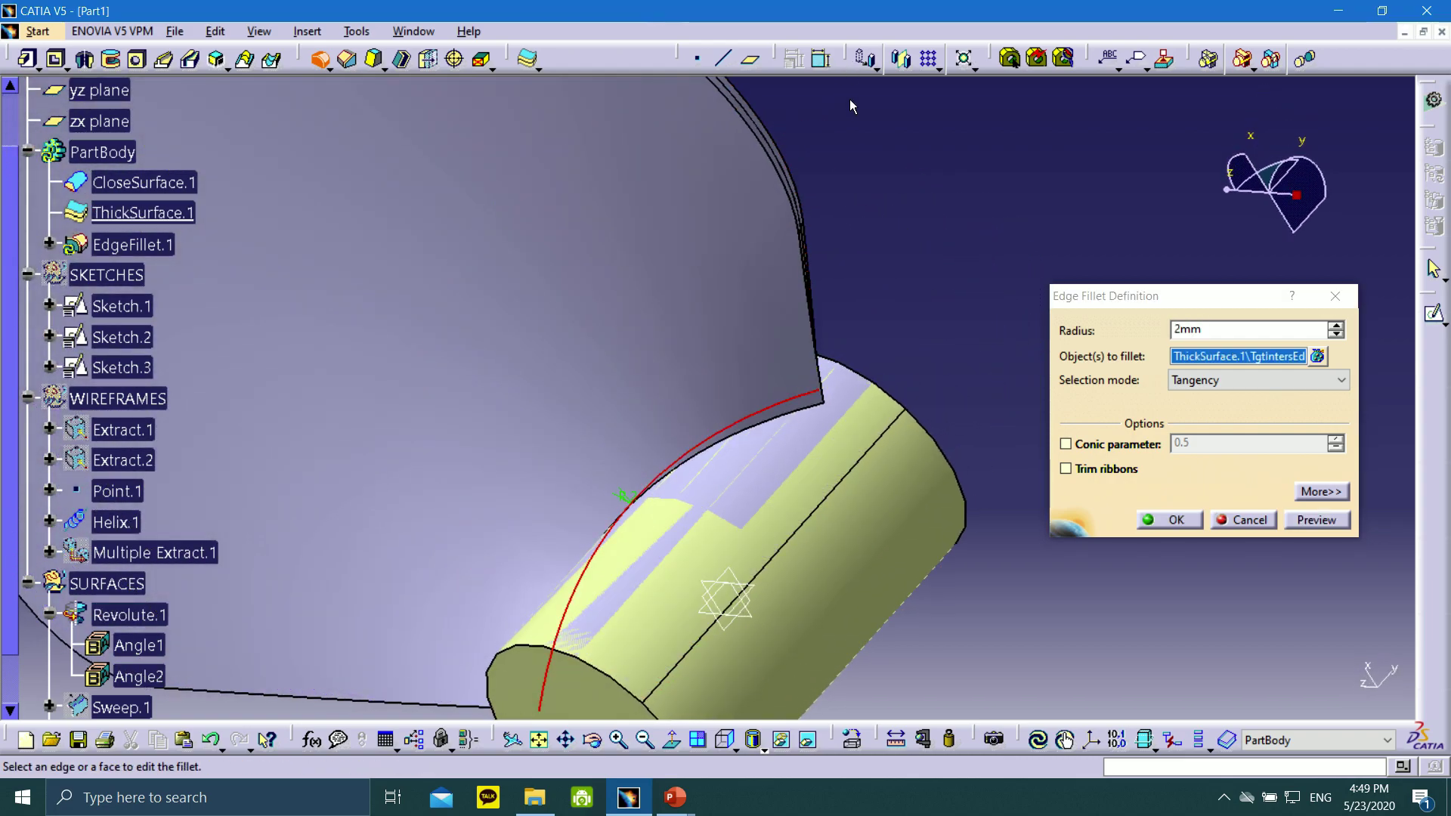
{"action": "left_click", "coordinate": [780, 420]}
{"action": "left_click", "coordinate": [1315, 520]}
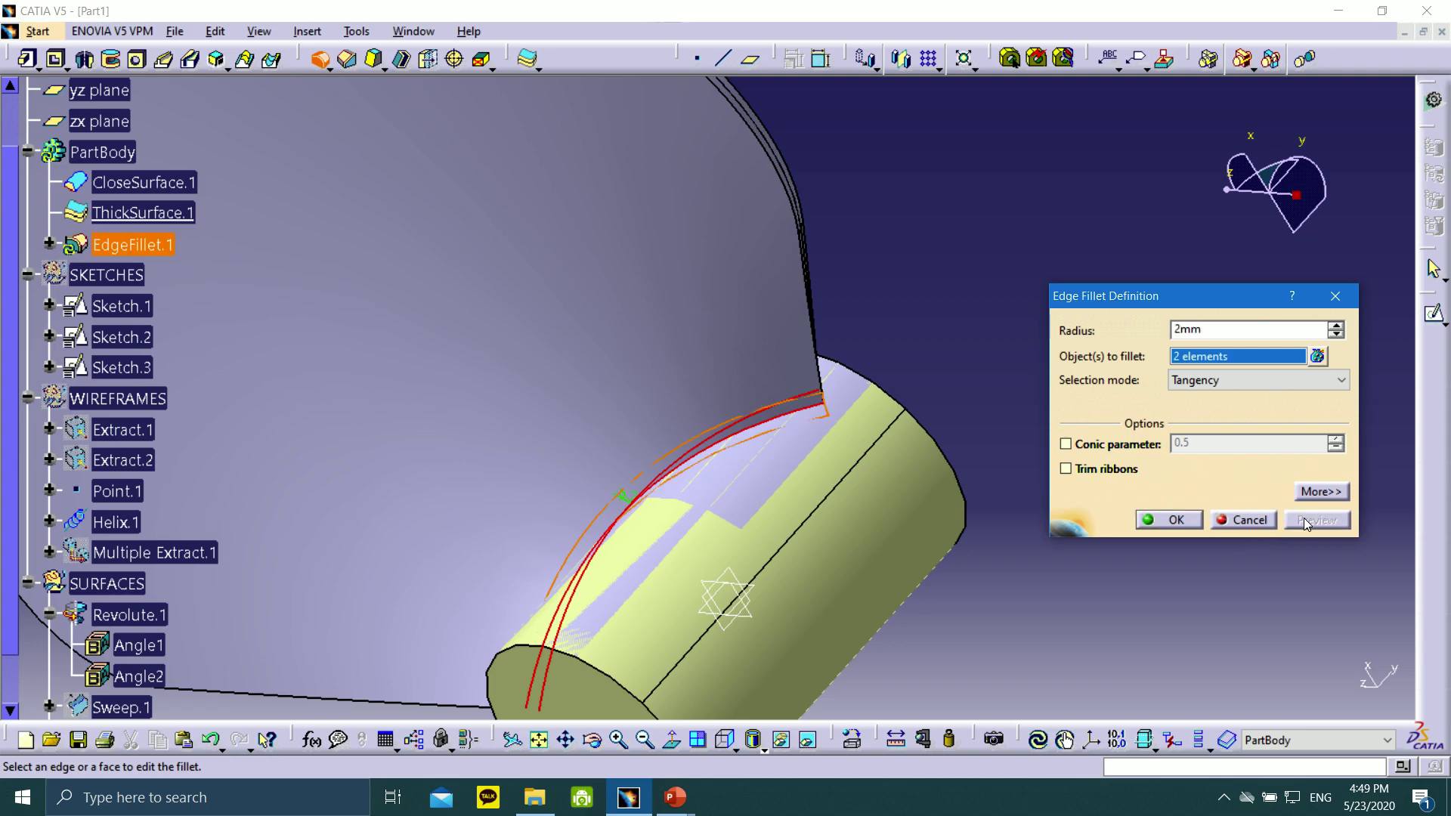
{"action": "left_click", "coordinate": [1177, 520]}
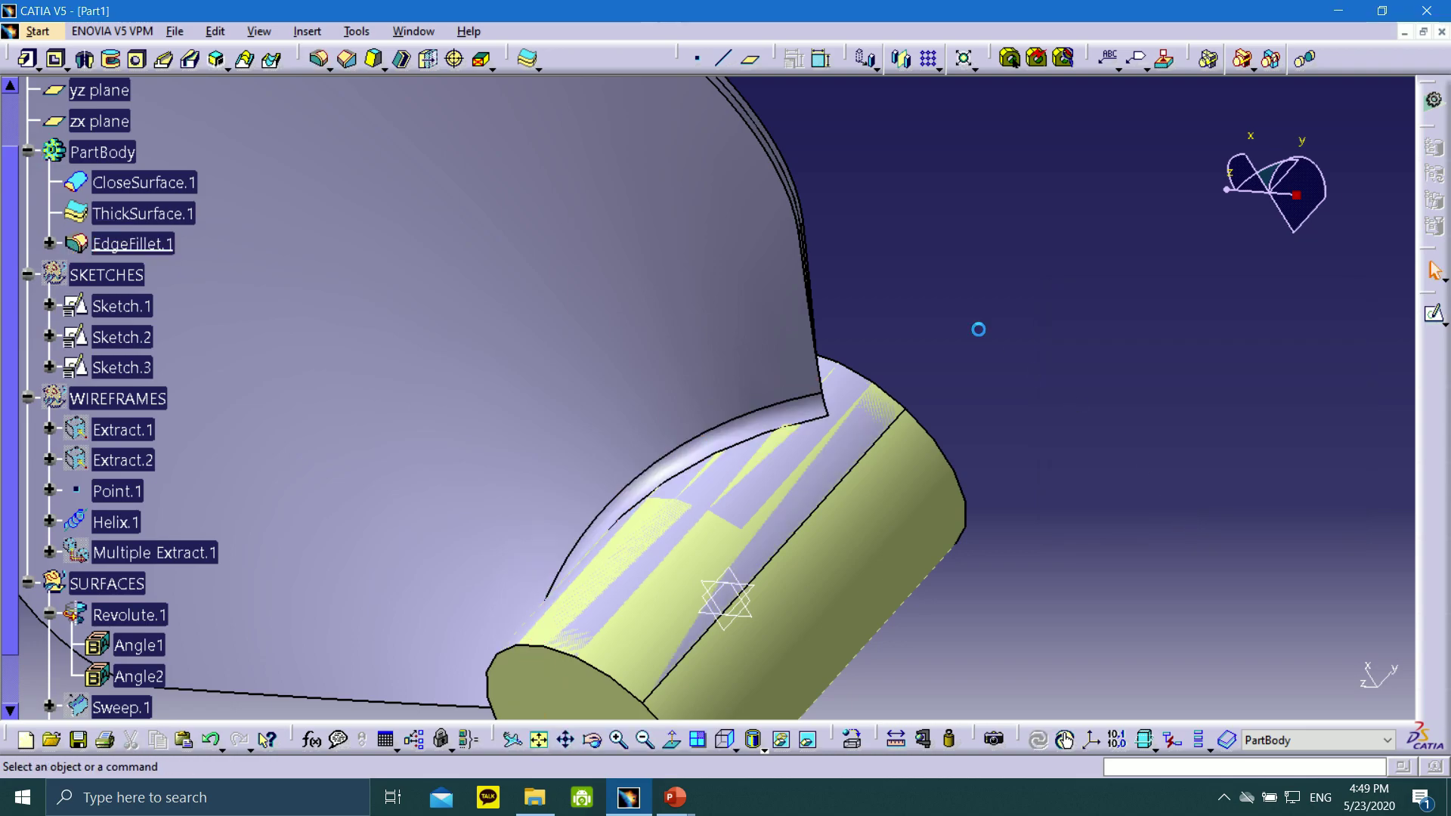
- Hide the SURFACES geometrical set and examine the filleted blade and hub solid from several angles
{"action": "middle_click_drag", "start_coordinate": [917, 224], "coordinate": [895, 480]}
{"action": "middle_click_drag", "start_coordinate": [433, 448], "coordinate": [479, 272]}
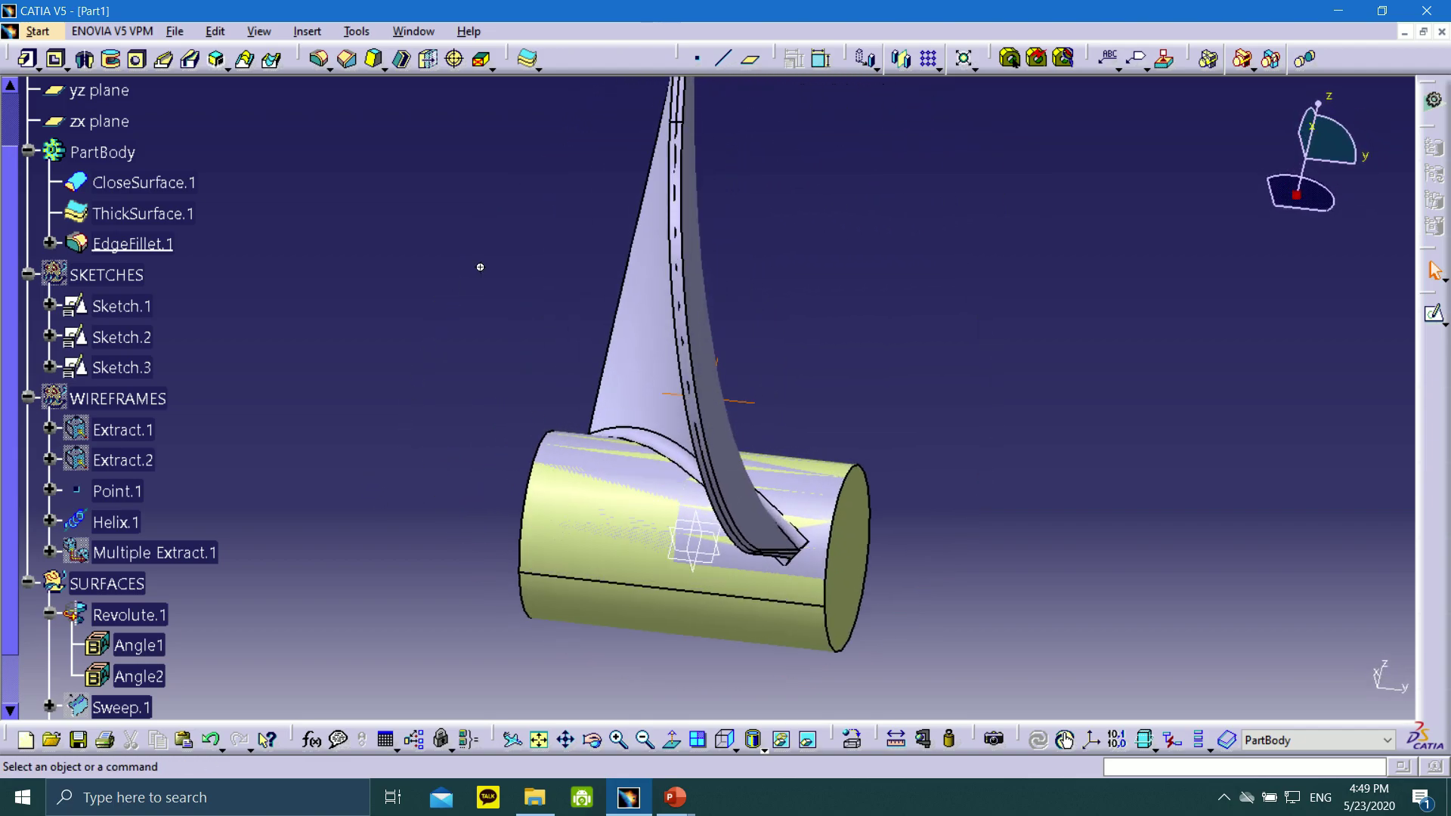
{"action": "right_click", "coordinate": [114, 580]}
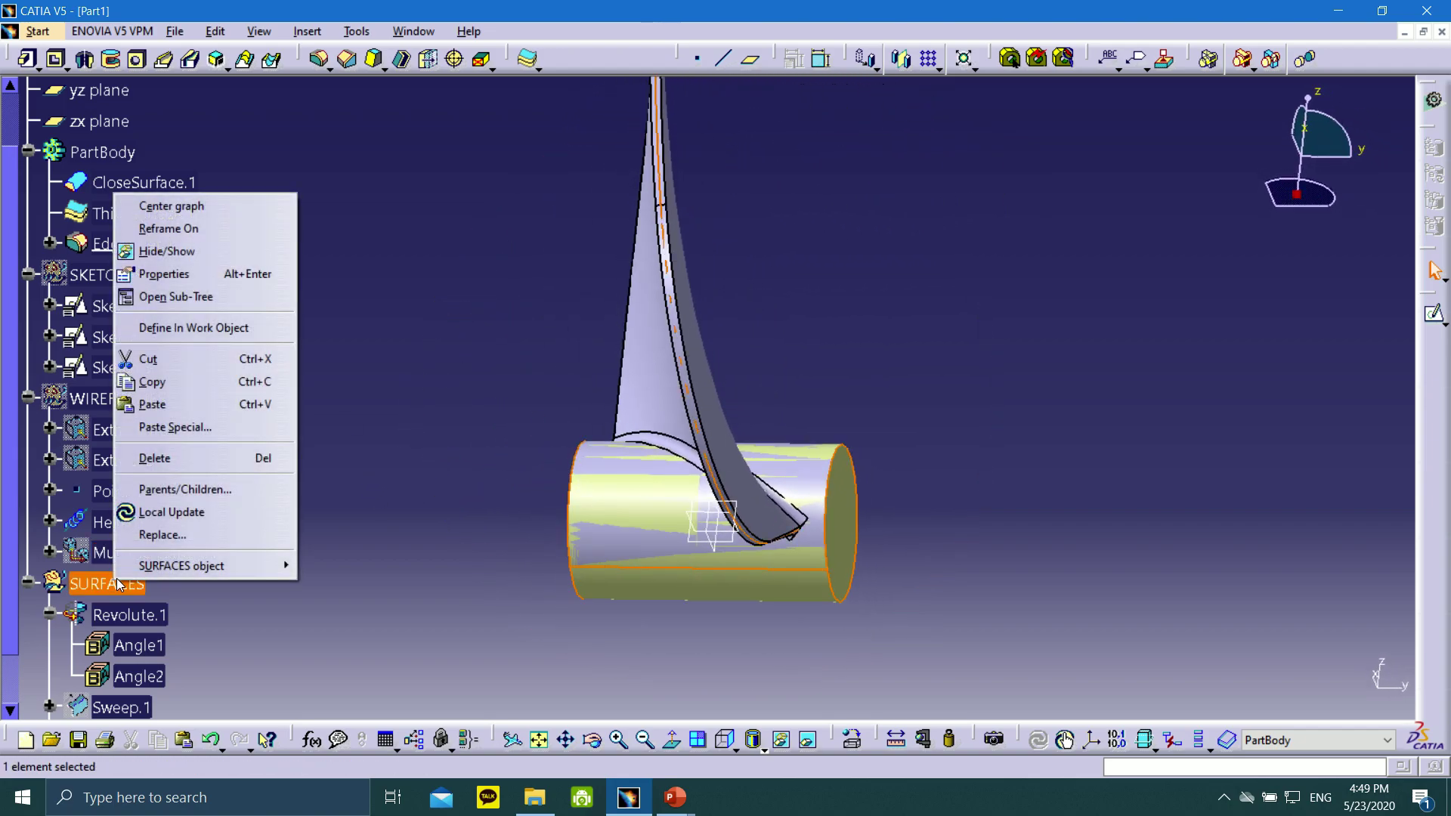
{"action": "left_click", "coordinate": [192, 257]}
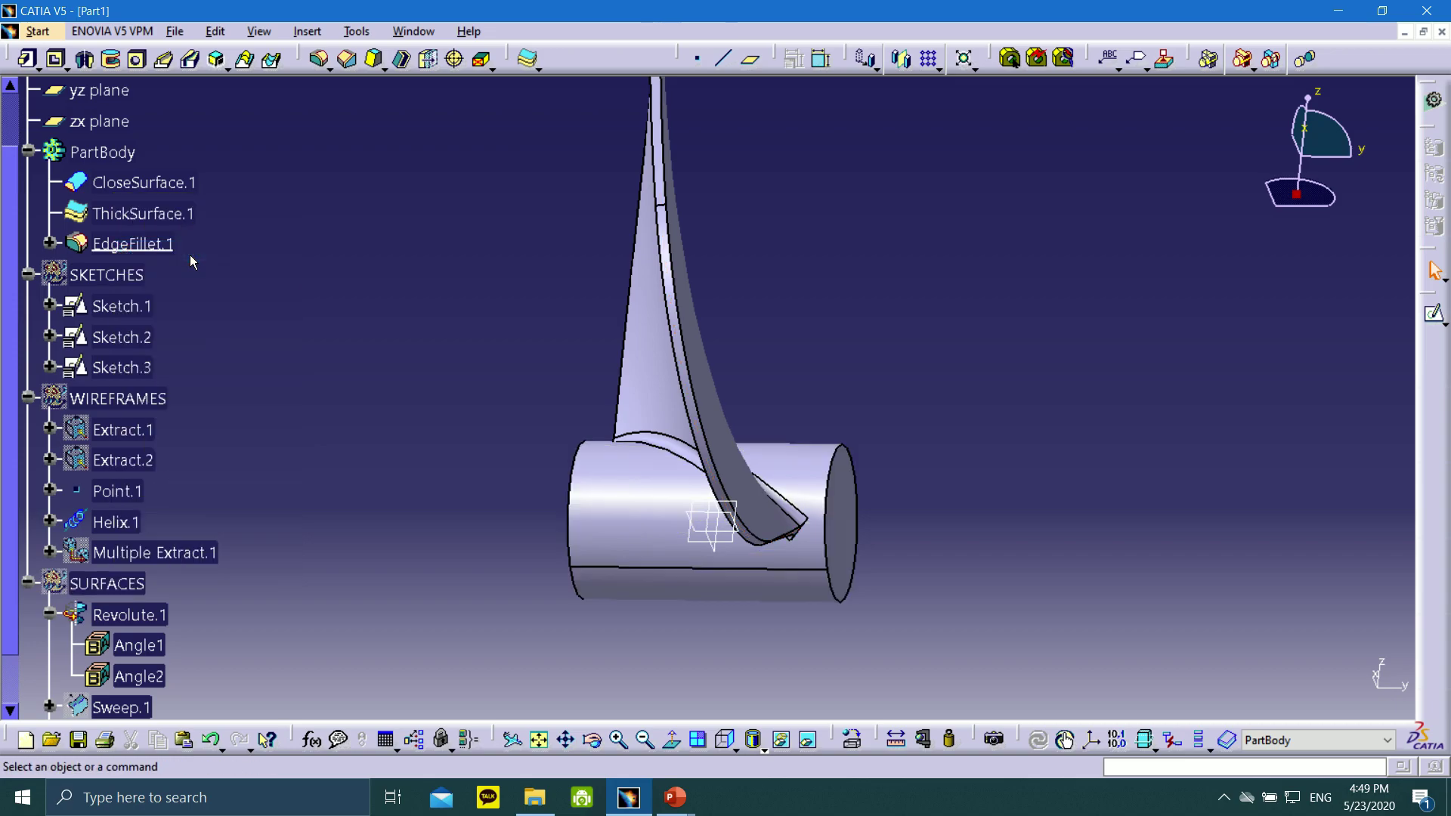
{"action": "mouse_move", "coordinate": [924, 283]}
{"action": "middle_mouse_down"}
{"action": "mouse_move", "coordinate": [959, 325]}
{"action": "mouse_move", "coordinate": [875, 299]}
{"action": "mouse_move", "coordinate": [825, 189]}
{"action": "mouse_move", "coordinate": [852, 269]}
{"action": "mouse_move", "coordinate": [816, 89]}
{"action": "mouse_move", "coordinate": [899, 287]}
{"action": "middle_mouse_up"}
{"action": "middle_click_drag", "start_coordinate": [639, 234], "coordinate": [713, 272]}
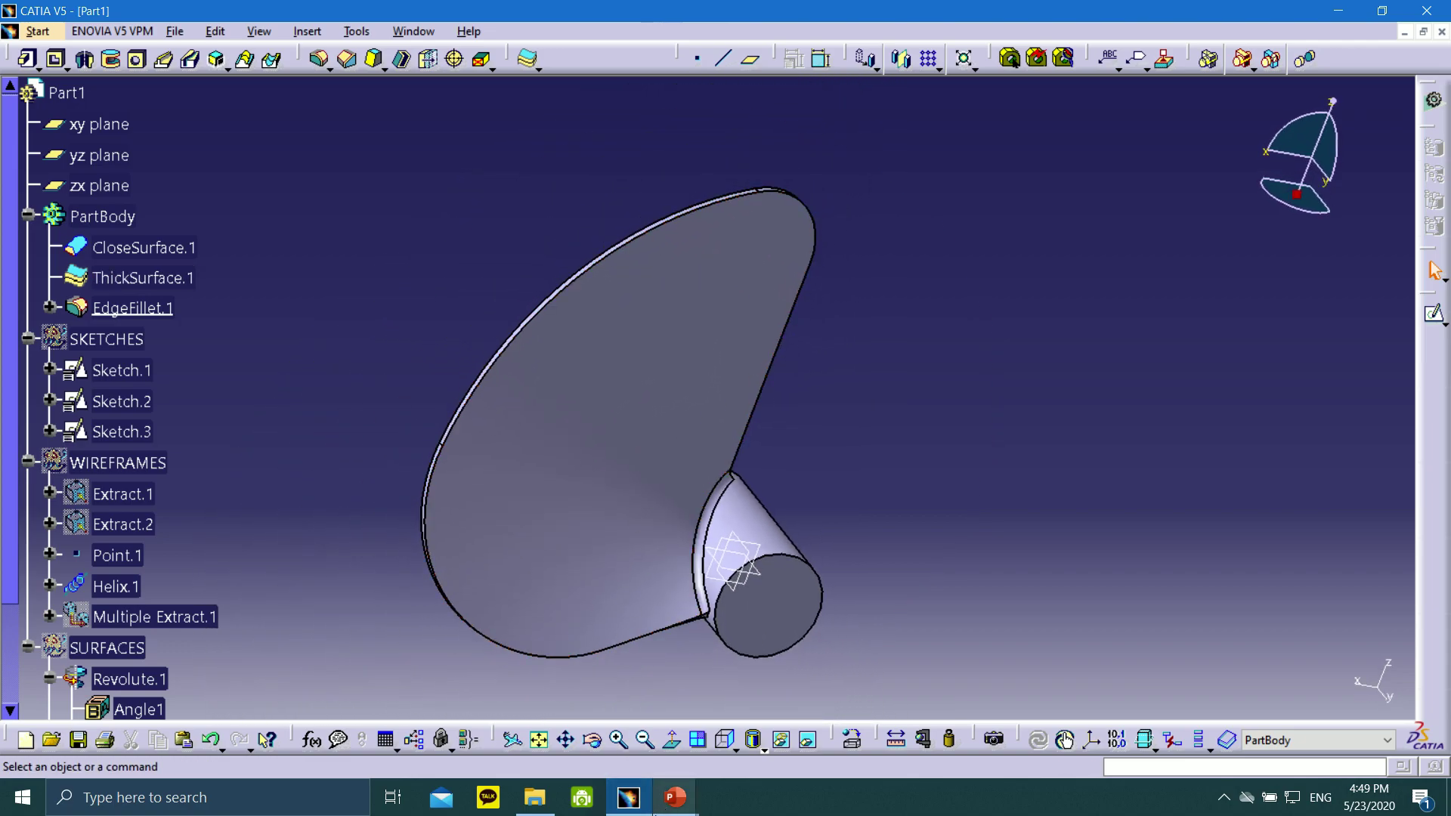
- Switch to the PowerPoint slides and review the instructions from CircularPattern.1 through the two hub pockets to the final product
{"action": "mouse_move", "coordinate": [675, 808]}
{"action": "left_click", "coordinate": [752, 707]}
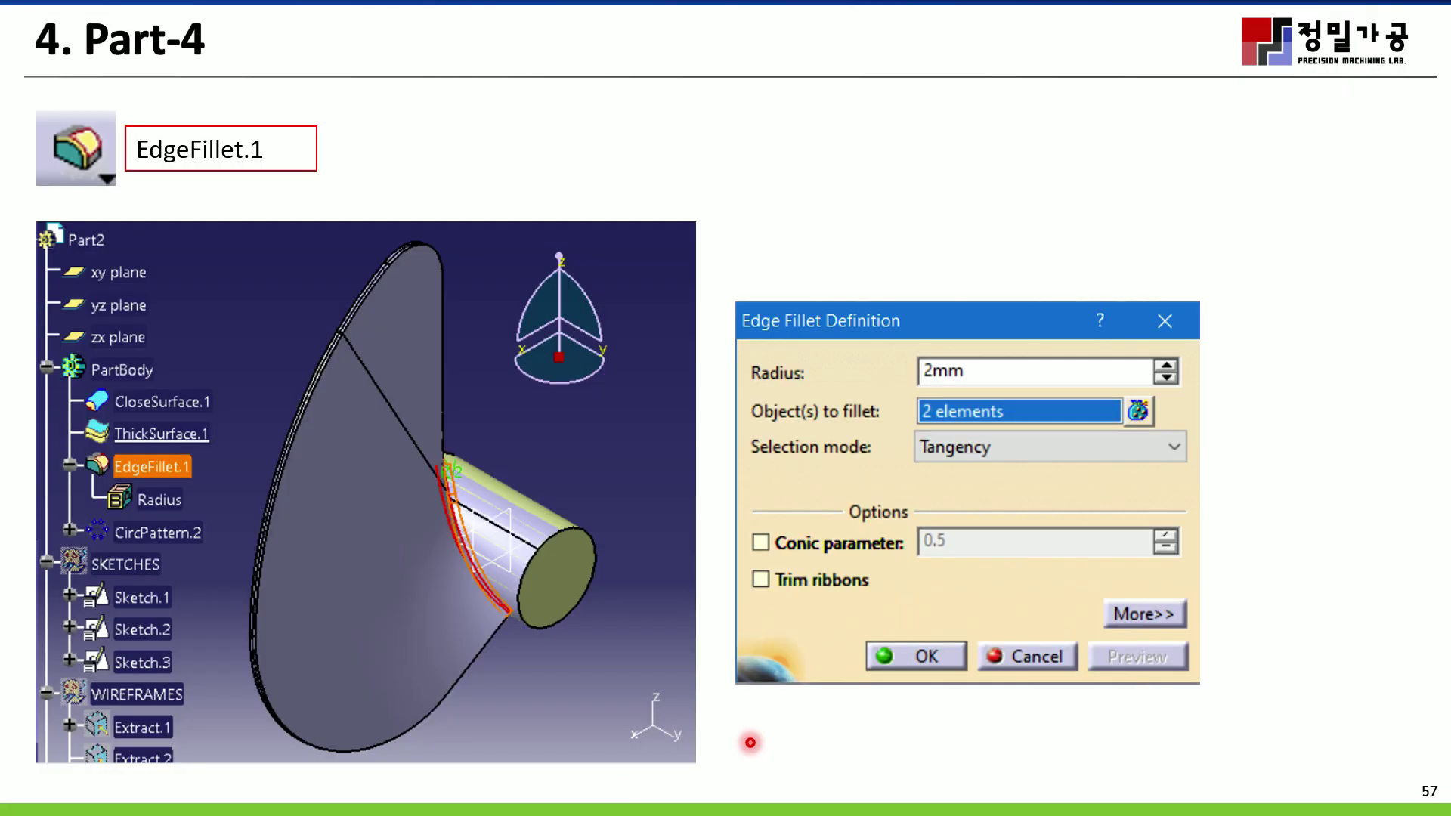
{"action": "left_click", "coordinate": [65, 798]}
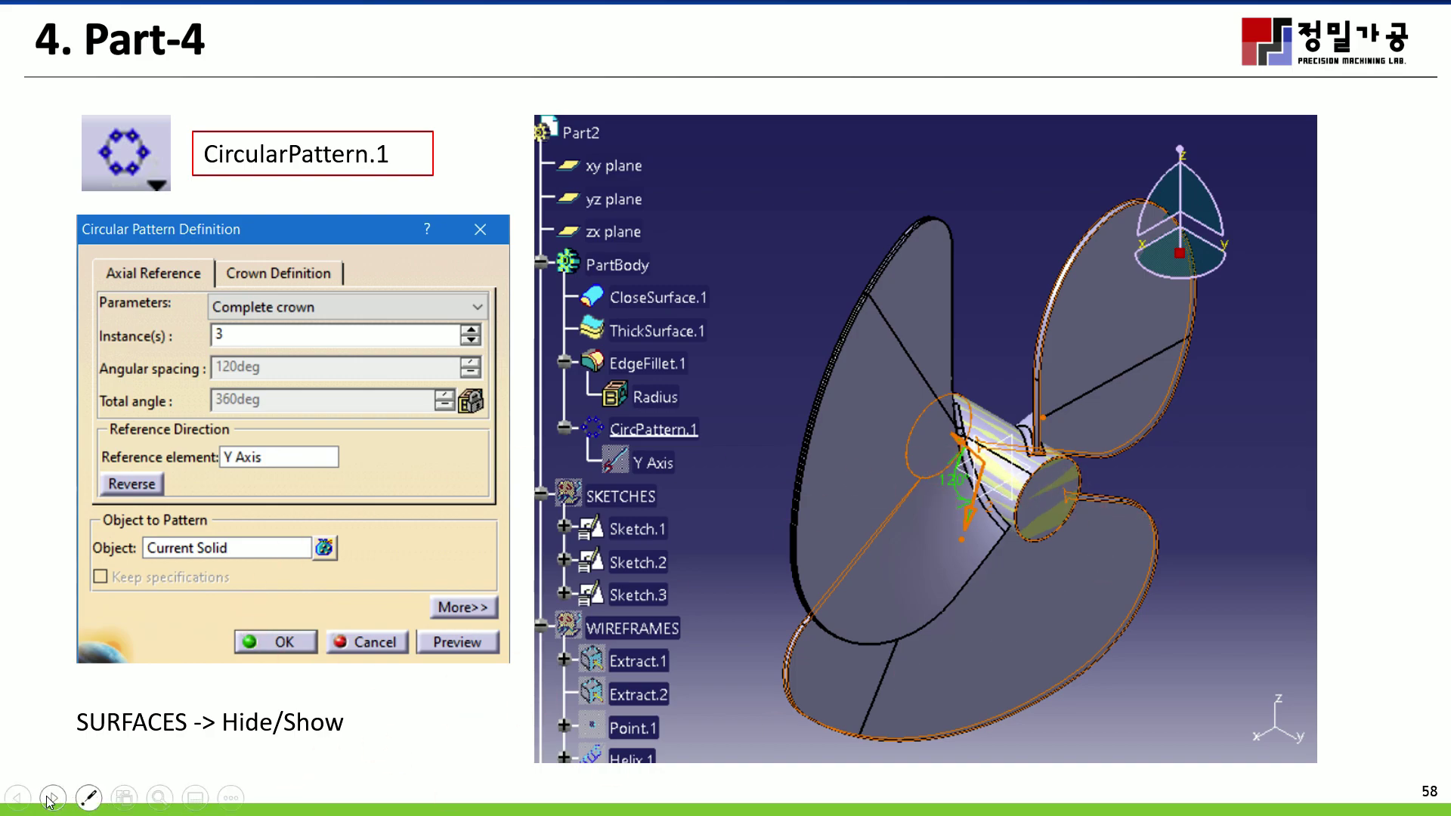
{"action": "left_click", "coordinate": [51, 798]}
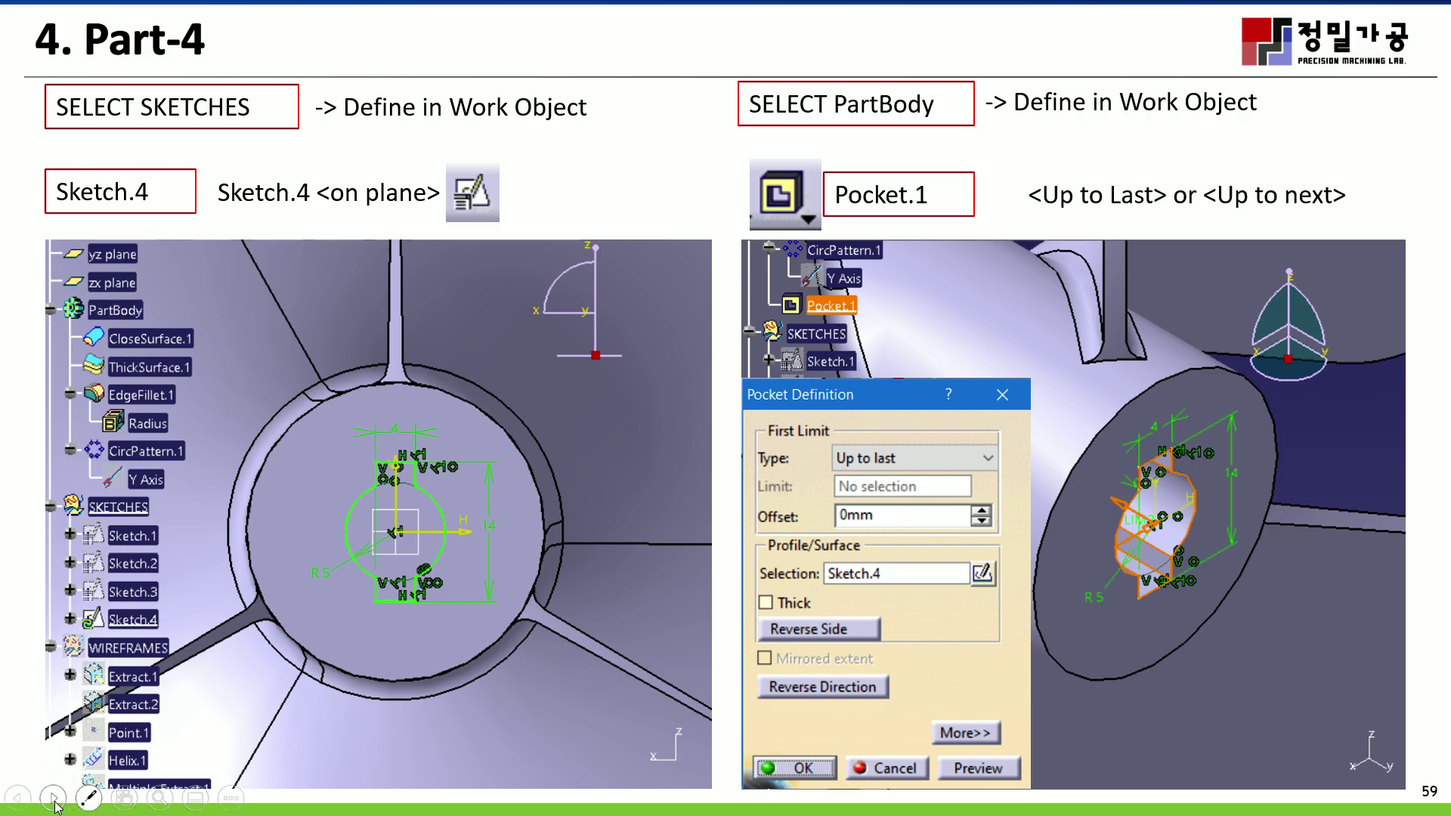
{"action": "left_click", "coordinate": [54, 799]}
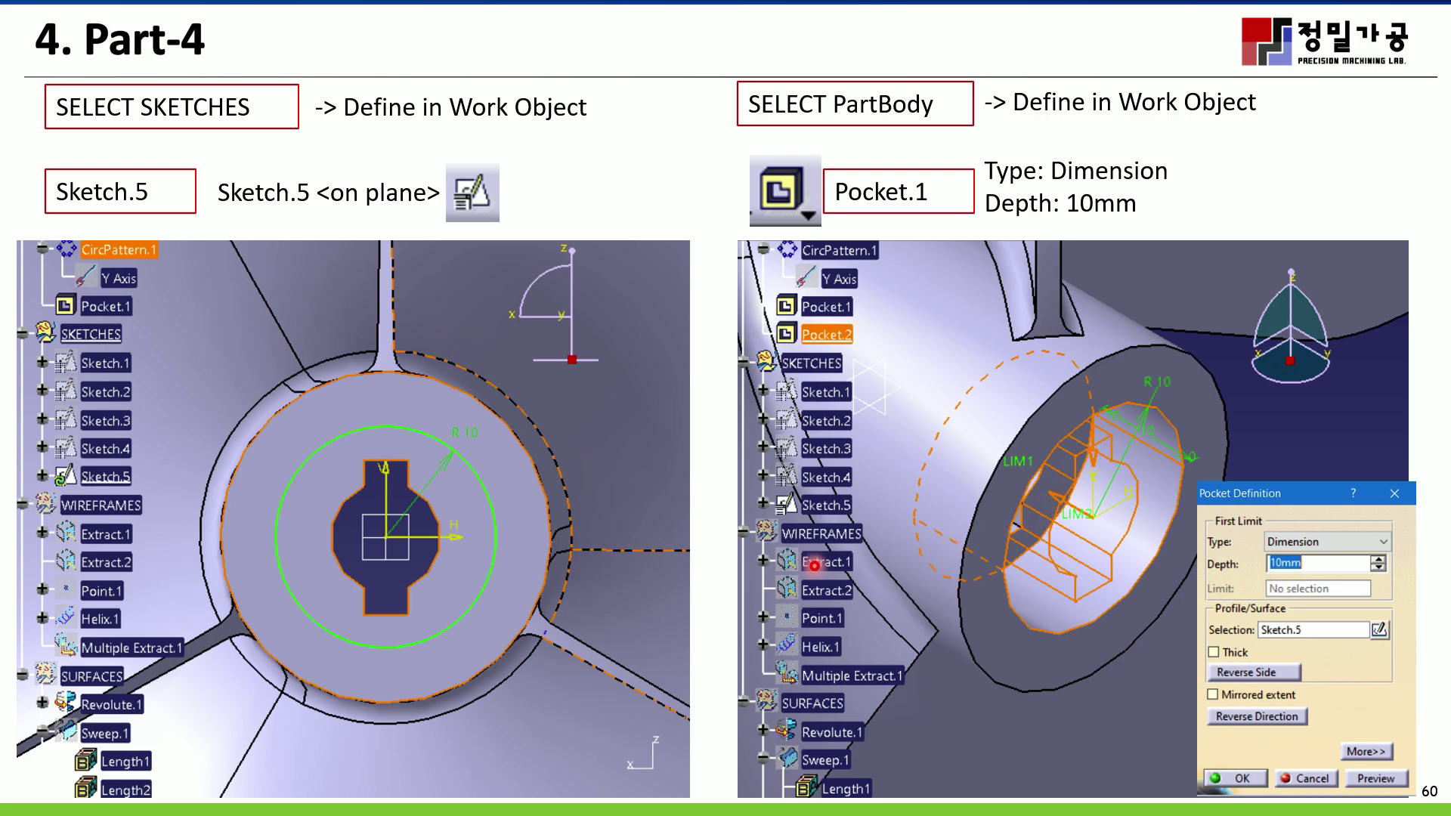
{"action": "left_click", "coordinate": [53, 798]}
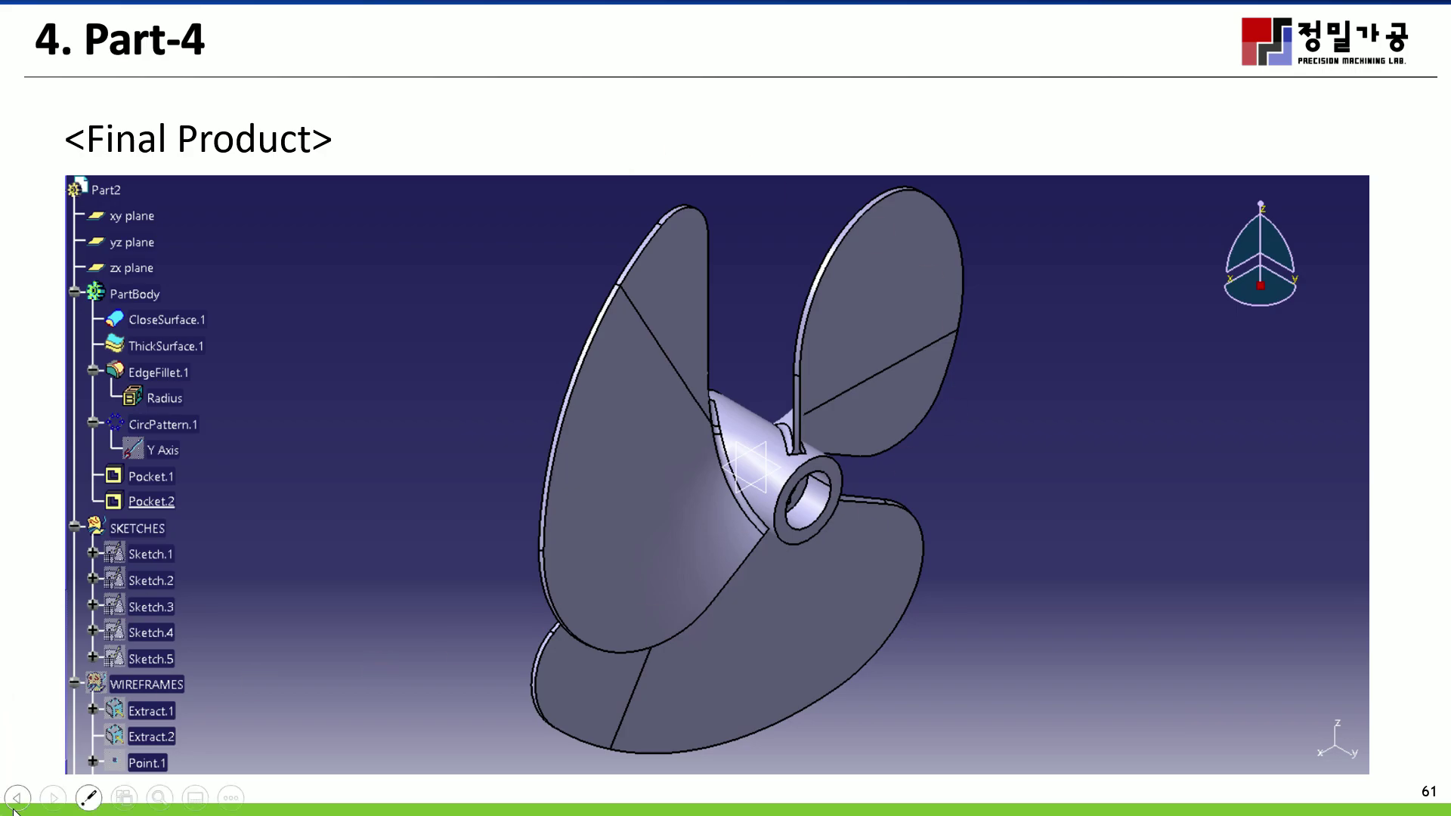
{"action": "left_click", "coordinate": [16, 798]}
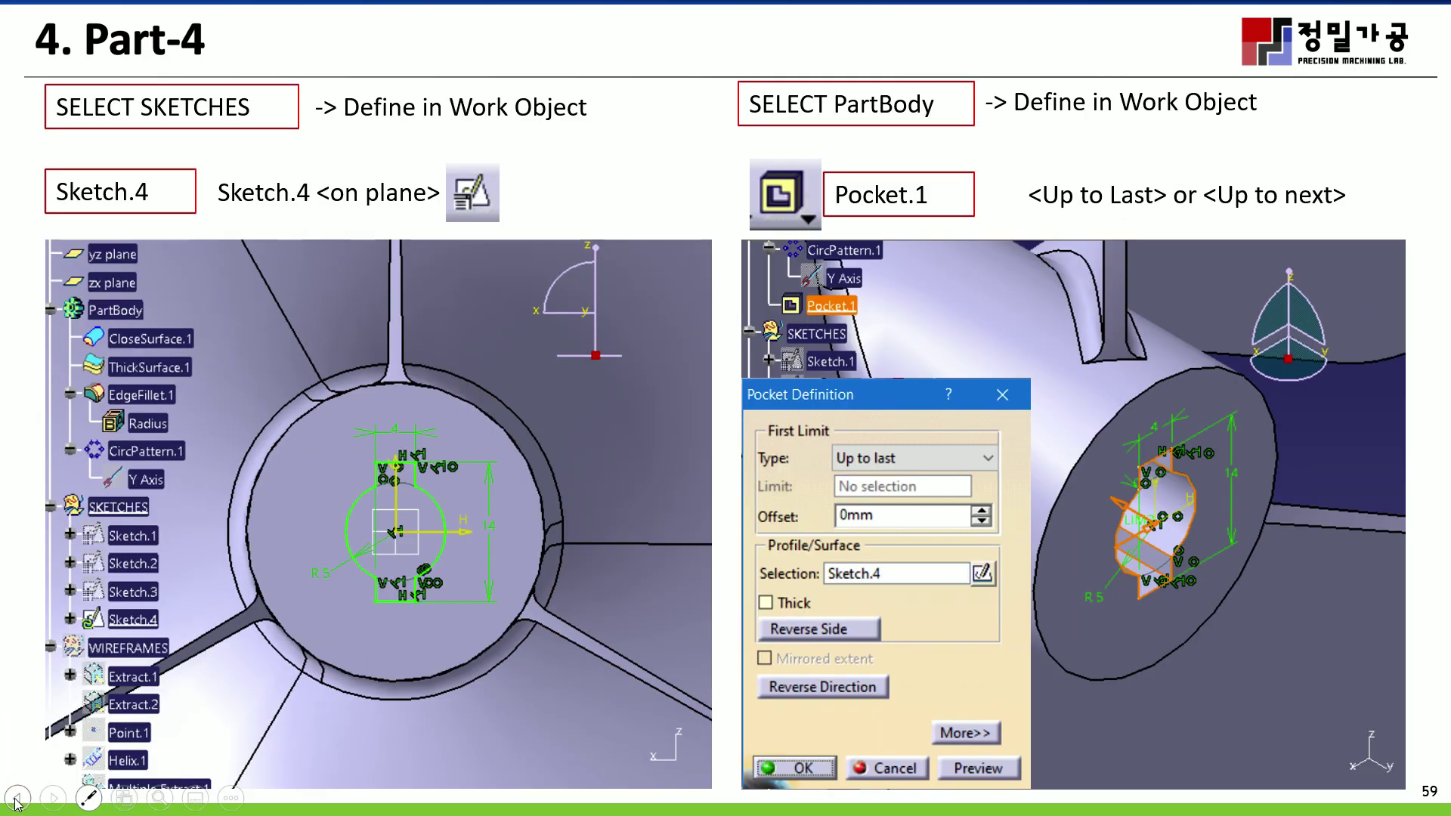
{"action": "left_click", "coordinate": [17, 798]}
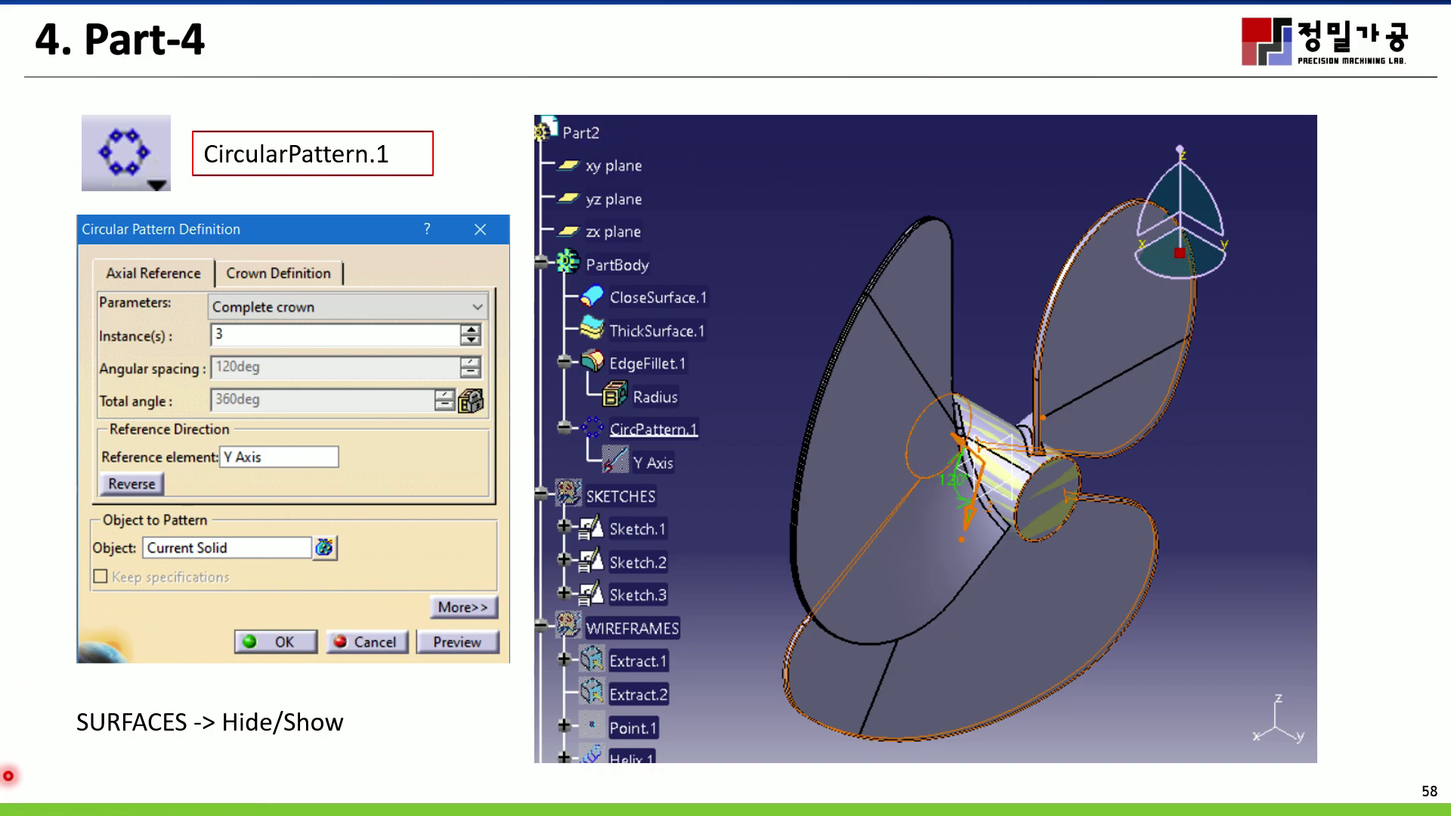
{"action": "key", "text": "super"}
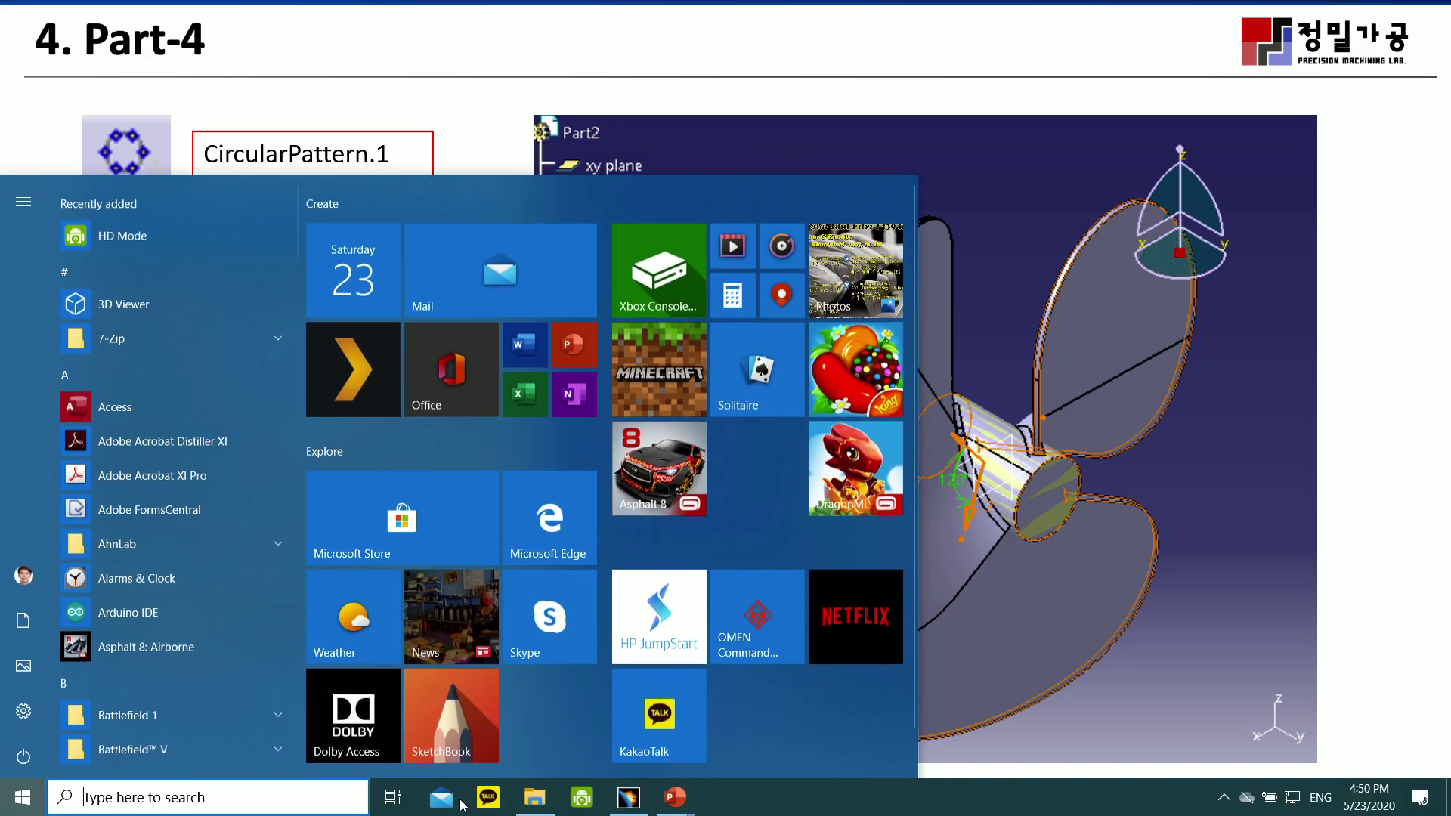
- Switch to CATIA and start a Circular Pattern of the current solid using Complete crown with 3 instances
{"action": "left_click", "coordinate": [628, 797]}
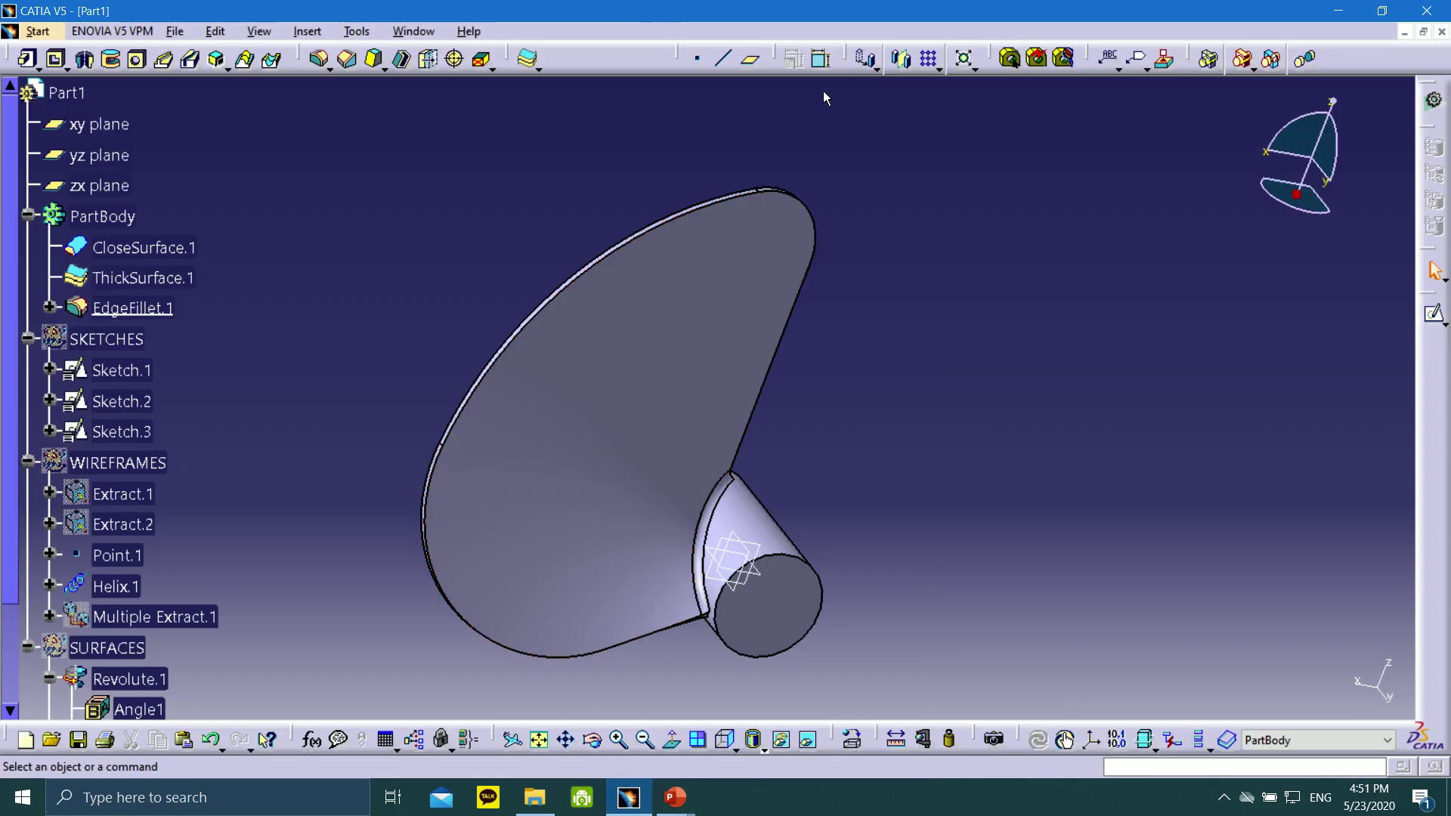
{"action": "left_click", "coordinate": [939, 69]}
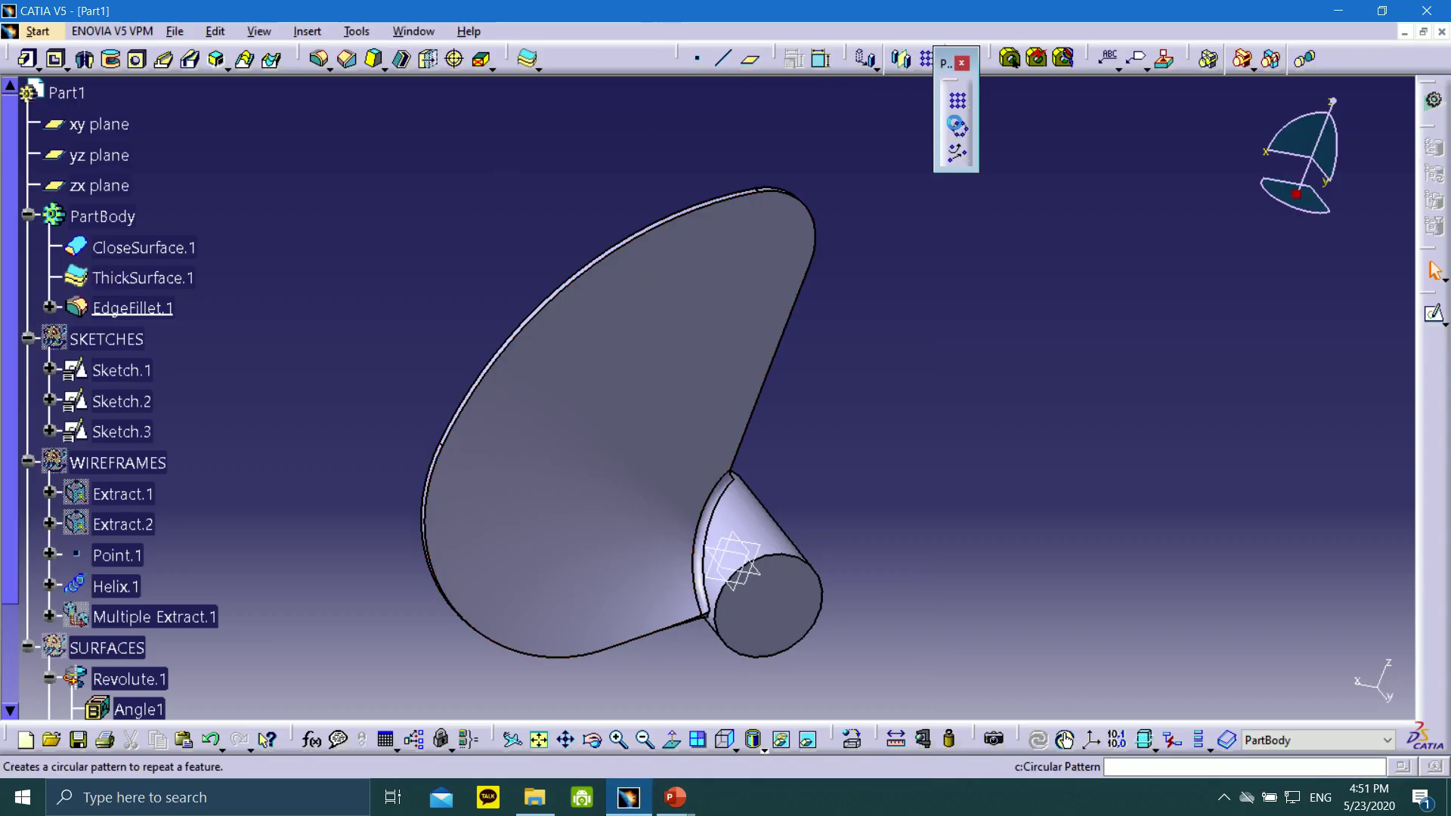
{"action": "left_click", "coordinate": [958, 126]}
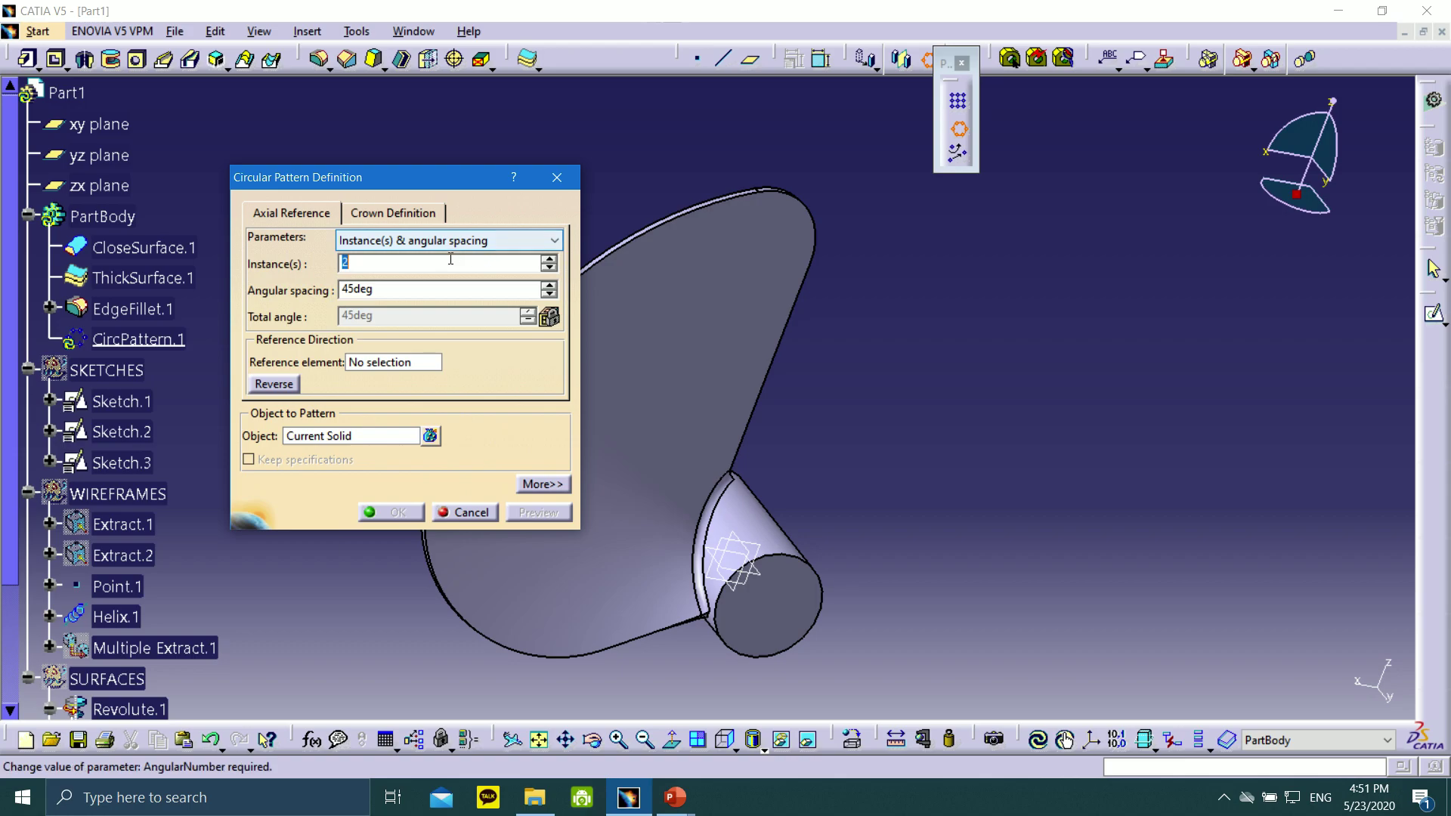
{"action": "left_click", "coordinate": [401, 240]}
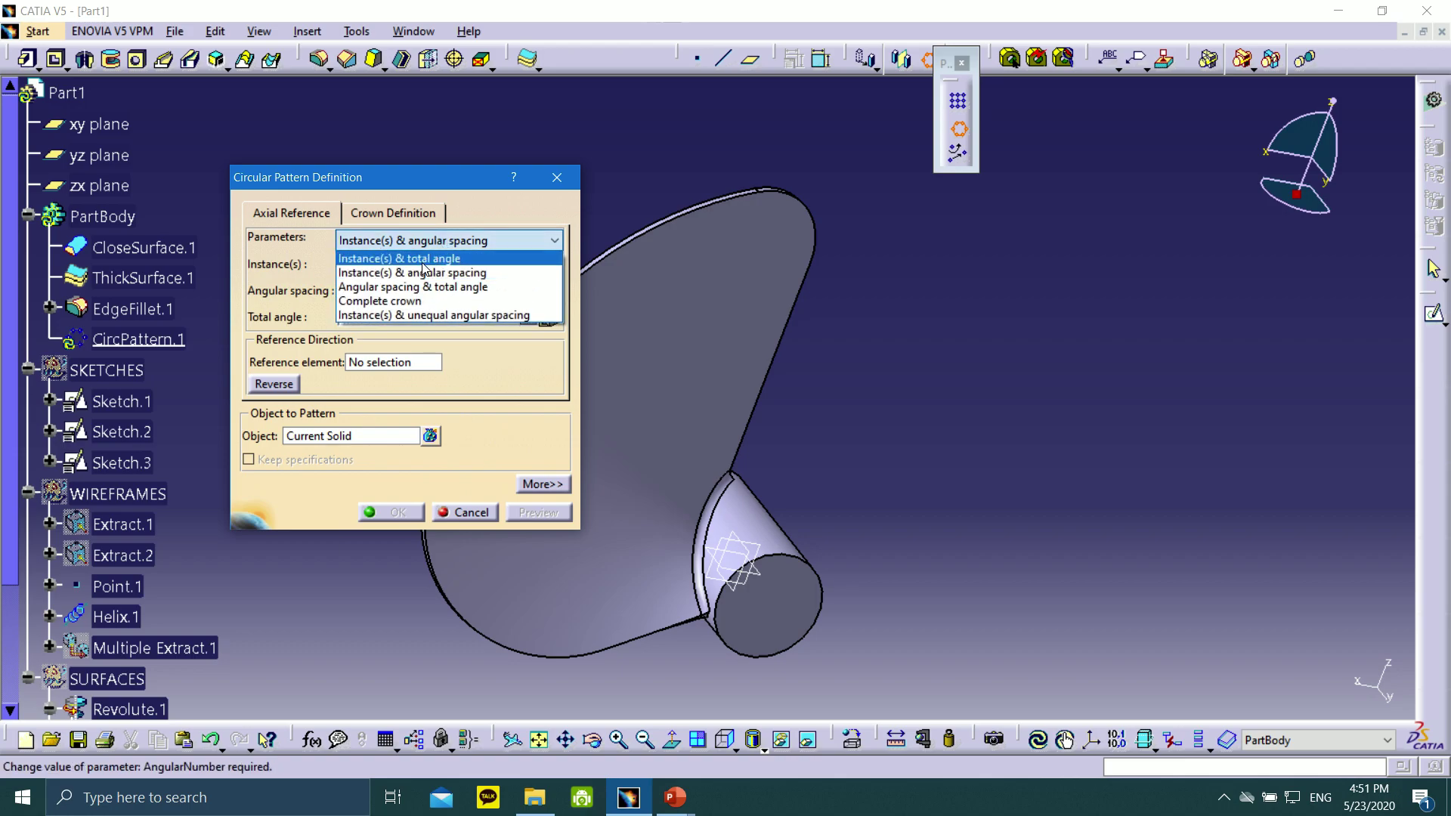
{"action": "left_click", "coordinate": [389, 301]}
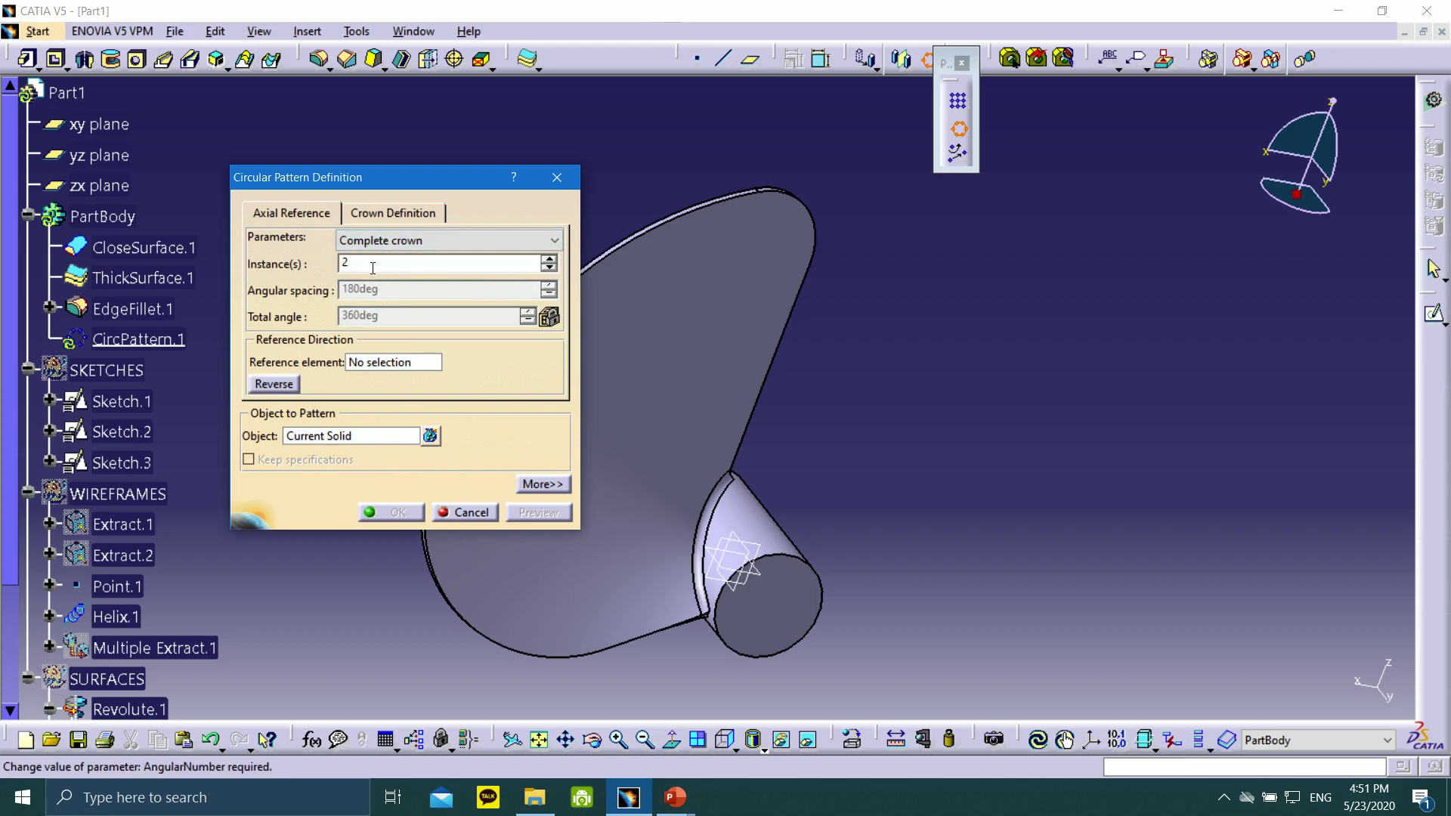
{"action": "type", "text": "3"}
- Use the Y Axis as the pattern's reference element, preview the three blades and create the circular pattern
{"action": "right_click", "coordinate": [388, 364]}
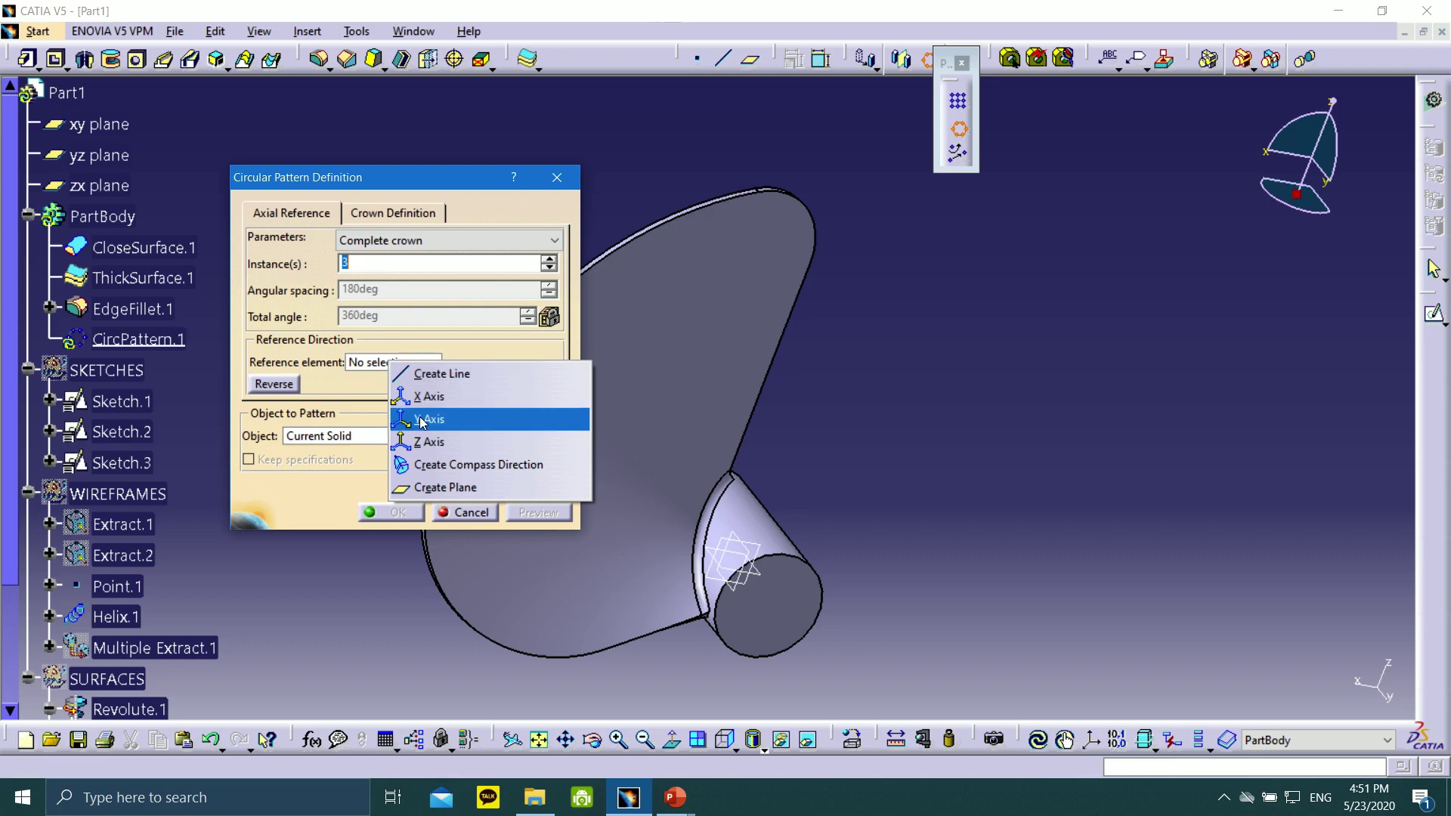
{"action": "left_click", "coordinate": [423, 419]}
{"action": "middle_click_drag", "start_coordinate": [694, 419], "coordinate": [988, 228]}
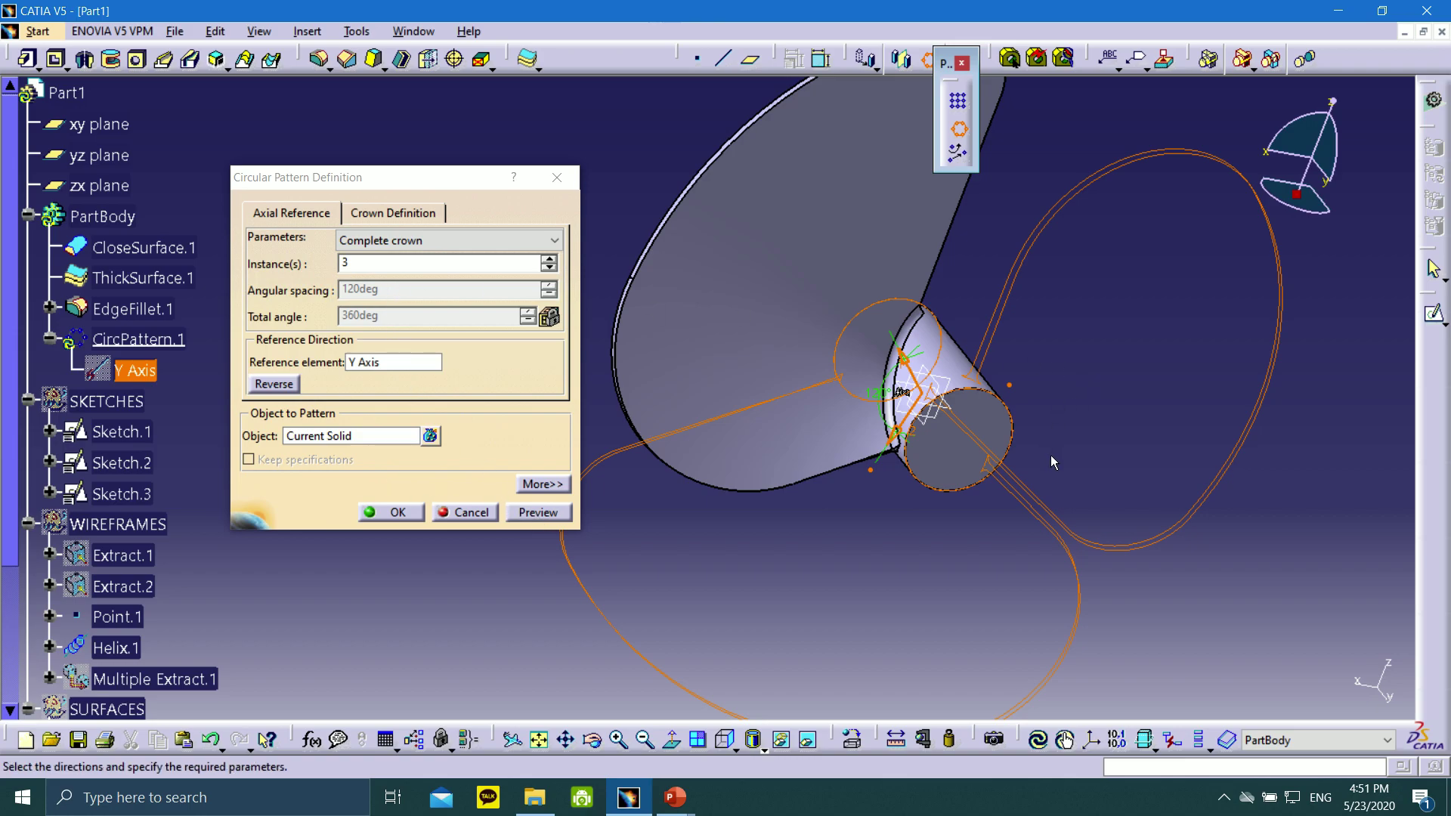
{"action": "middle_click_drag", "start_coordinate": [975, 359], "coordinate": [789, 421]}
{"action": "scroll", "coordinate": [789, 420], "scroll_direction": "up", "scroll_amount": 1}
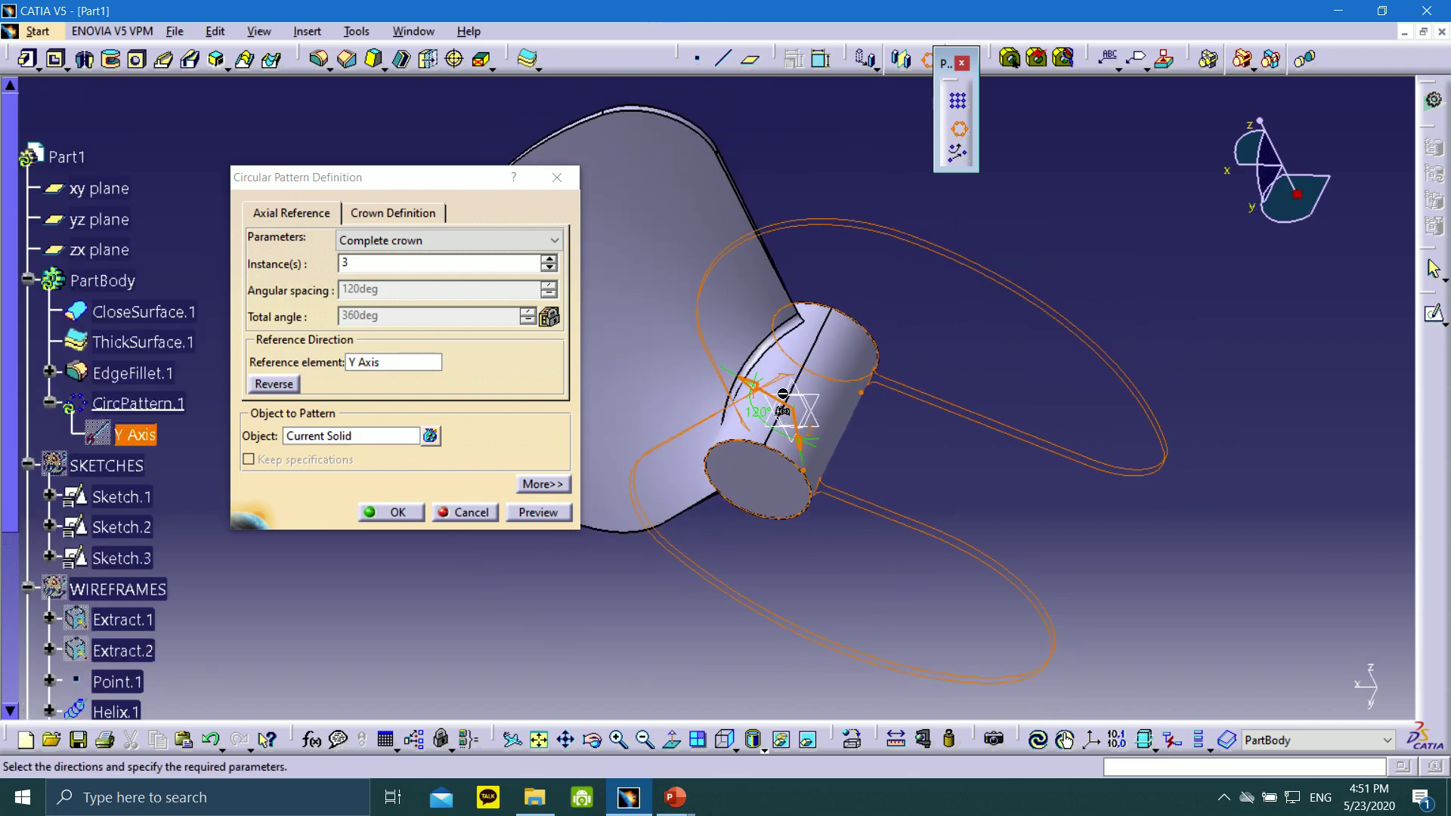
{"action": "left_click", "coordinate": [533, 517]}
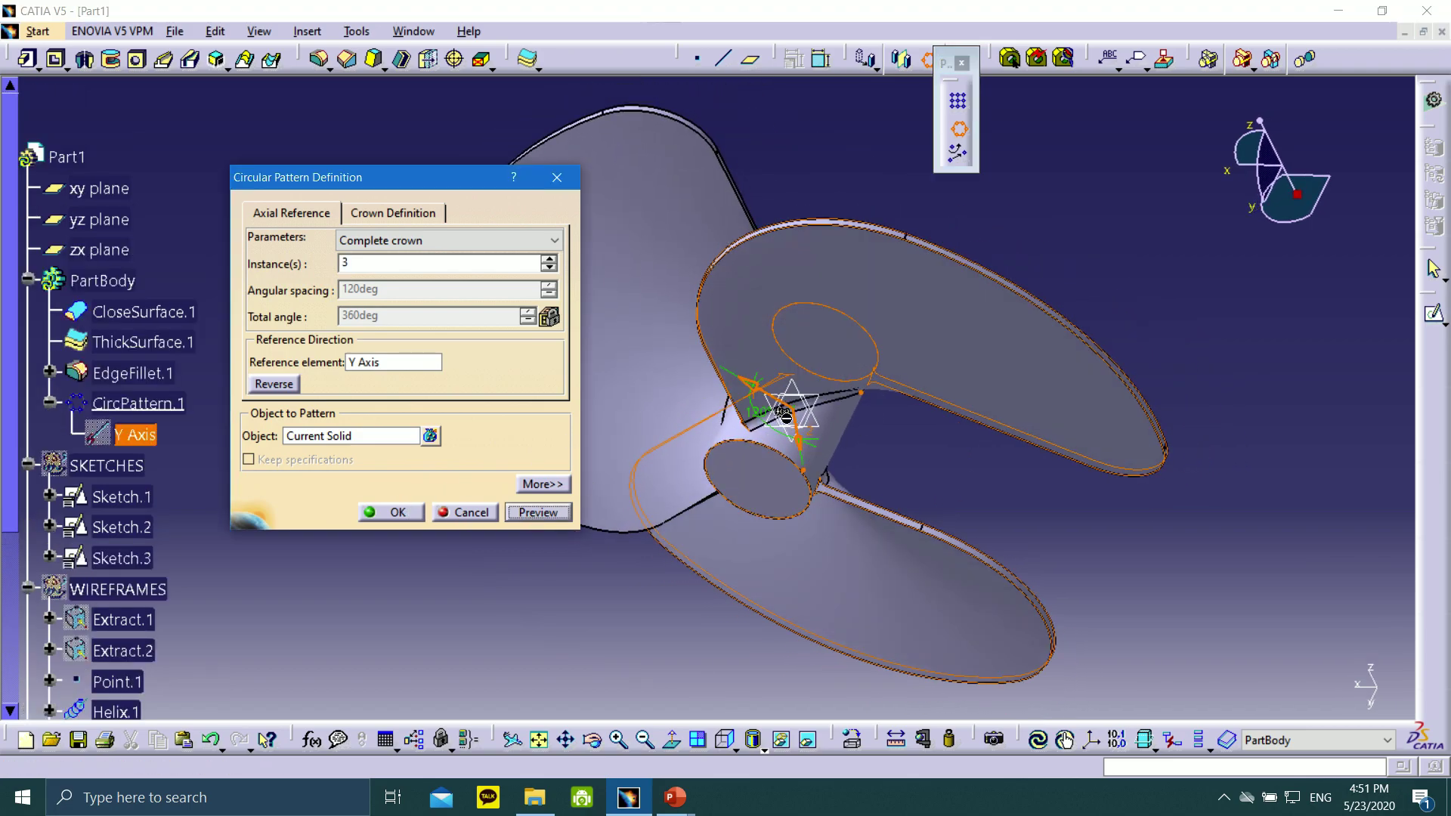
{"action": "left_click", "coordinate": [400, 513]}
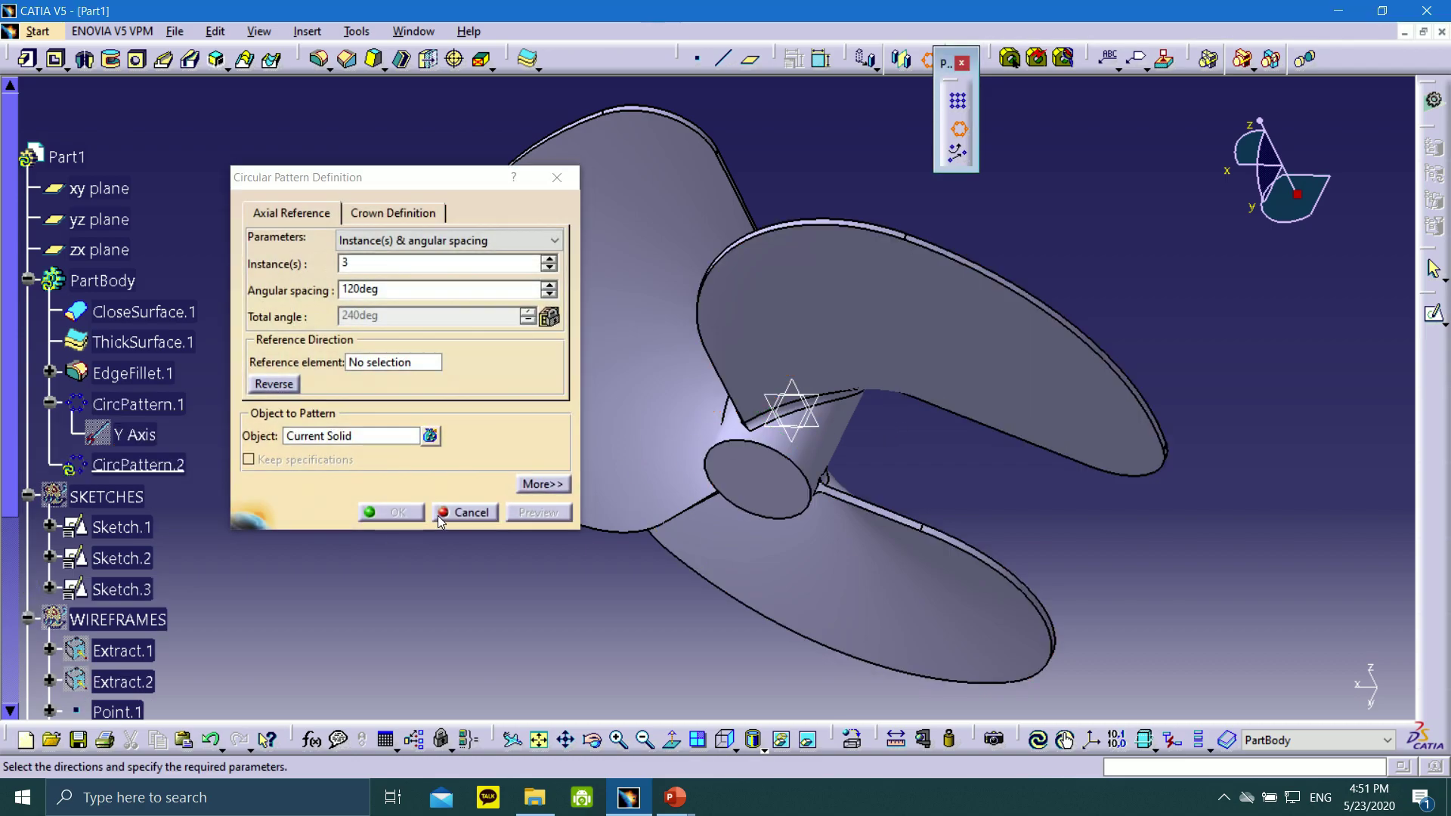
{"action": "left_click", "coordinate": [442, 514]}
- Examine the patterned three-blade propeller from several angles and finish in the isometric view
{"action": "scroll", "coordinate": [288, 340], "scroll_direction": "down", "scroll_amount": 1}
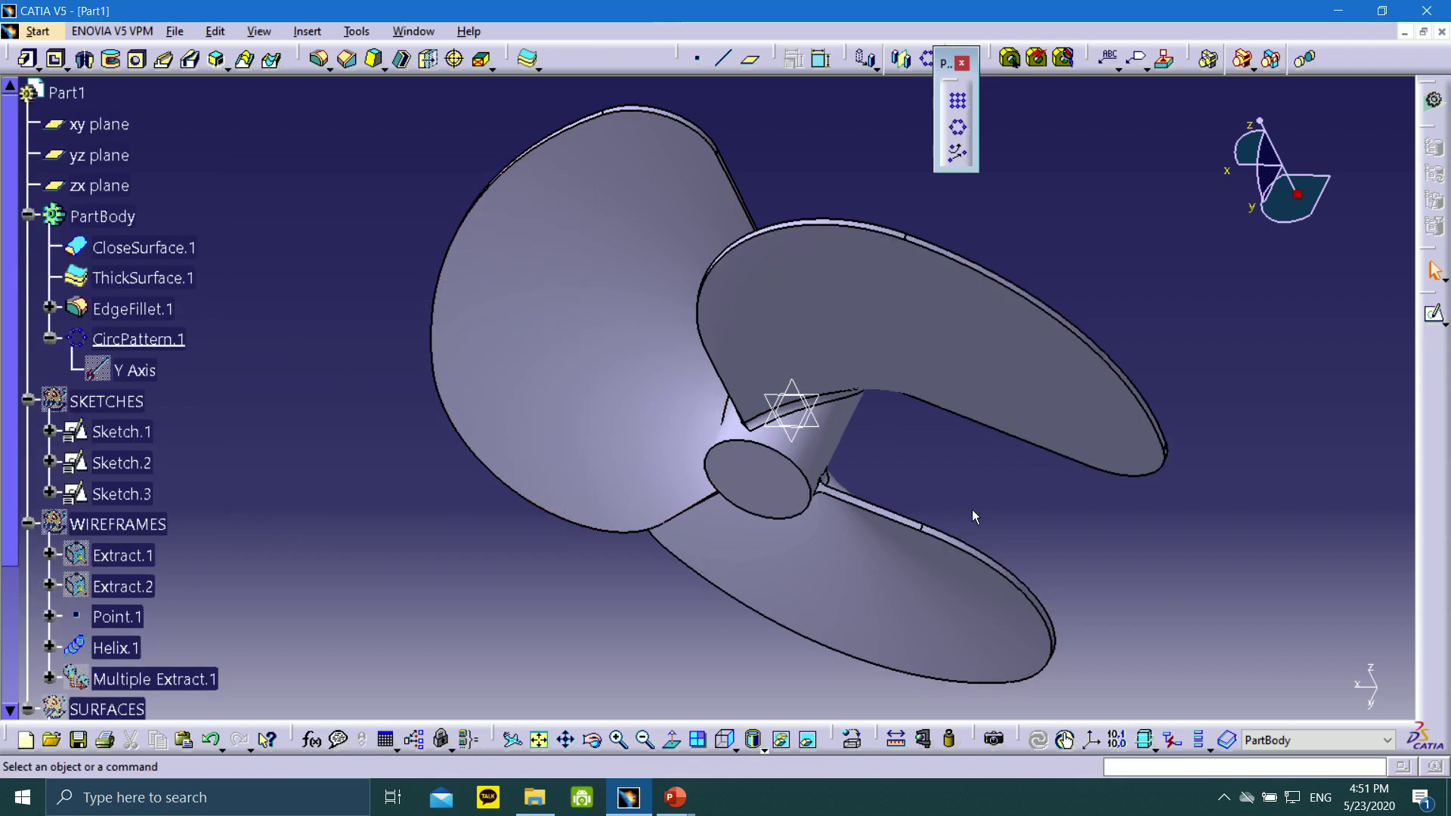
{"action": "scroll", "coordinate": [872, 488], "scroll_direction": "down", "scroll_amount": 1}
{"action": "middle_click_drag", "start_coordinate": [872, 489], "coordinate": [839, 664]}
{"action": "left_click", "coordinate": [835, 660]}
{"action": "left_click", "coordinate": [730, 750]}
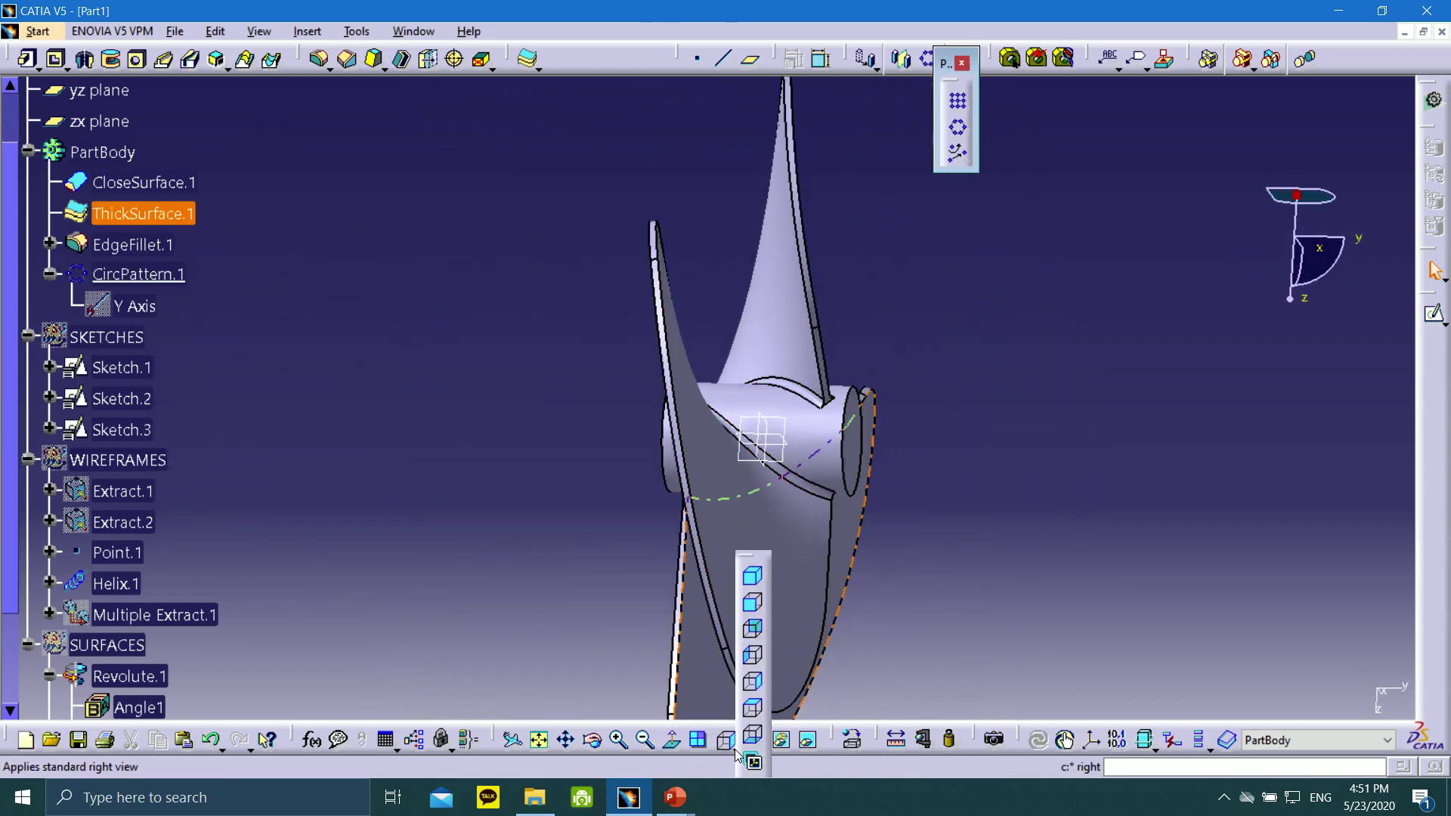
{"action": "left_click", "coordinate": [758, 578]}
{"action": "middle_click_drag", "start_coordinate": [871, 476], "coordinate": [885, 473]}
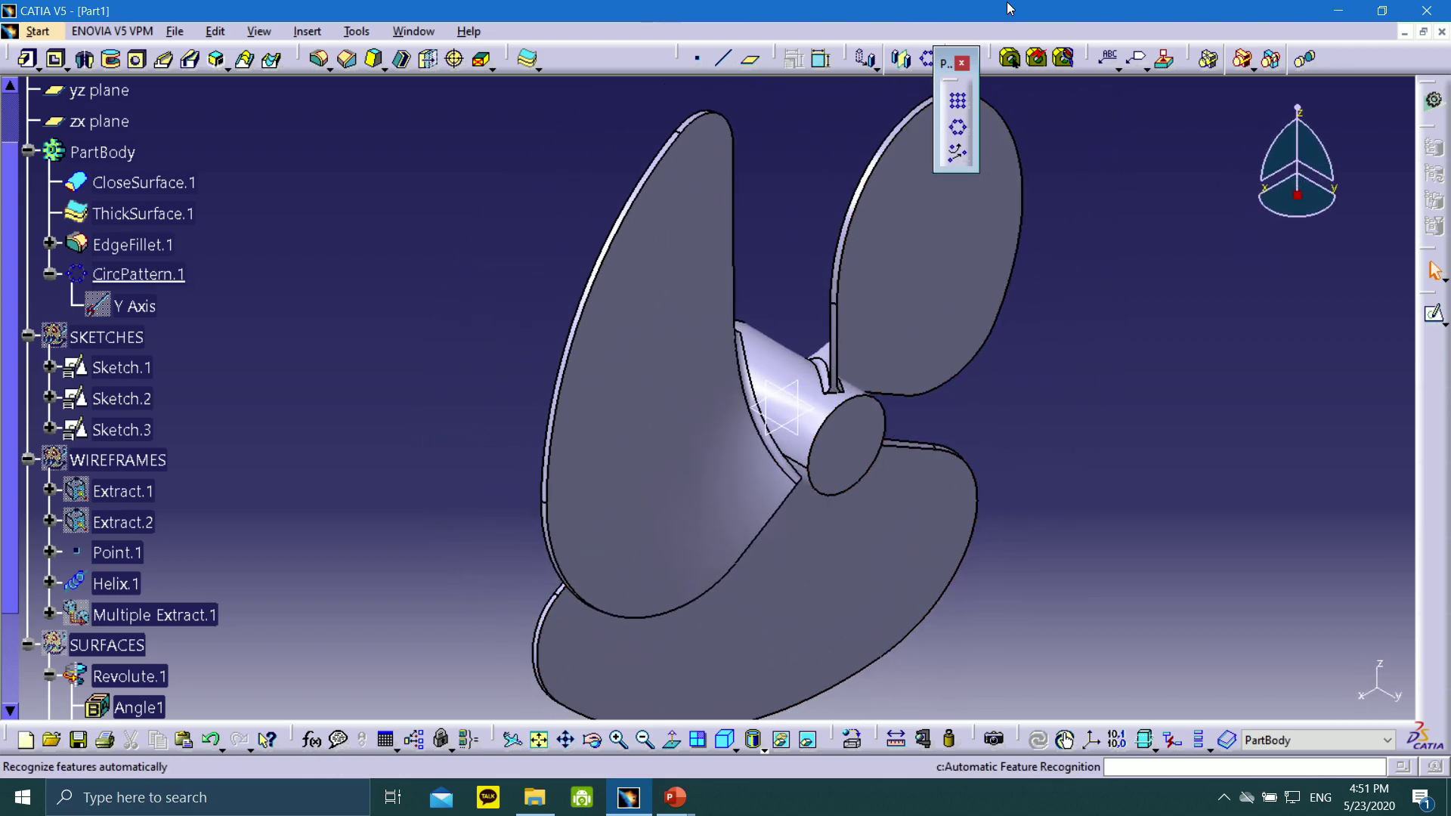
{"action": "left_click", "coordinate": [962, 63]}
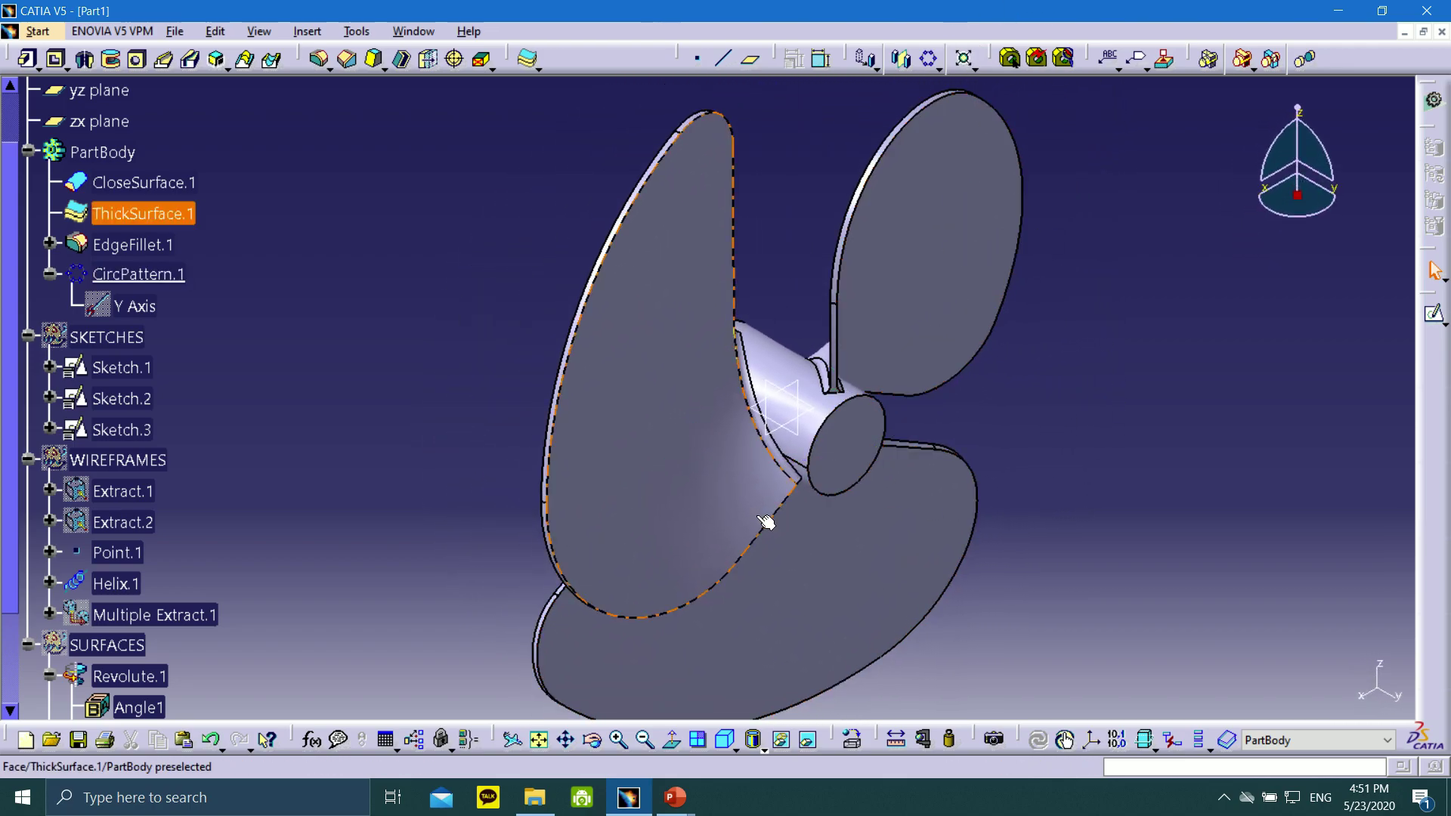
- Collapse the circular pattern in the tree and define the SKETCHES geometrical set as the work object
{"action": "left_click", "coordinate": [51, 275]}
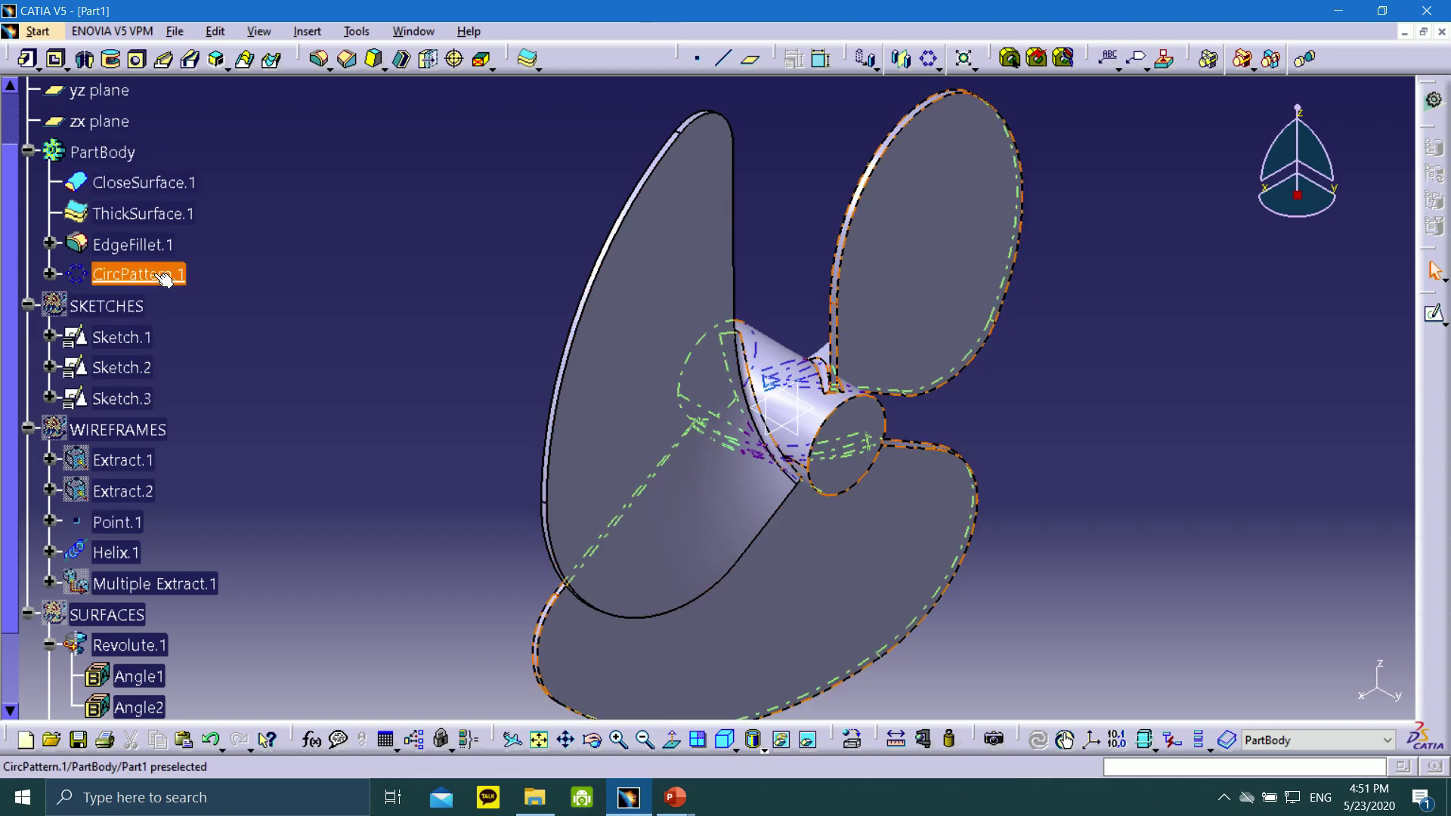
{"action": "right_click", "coordinate": [118, 306]}
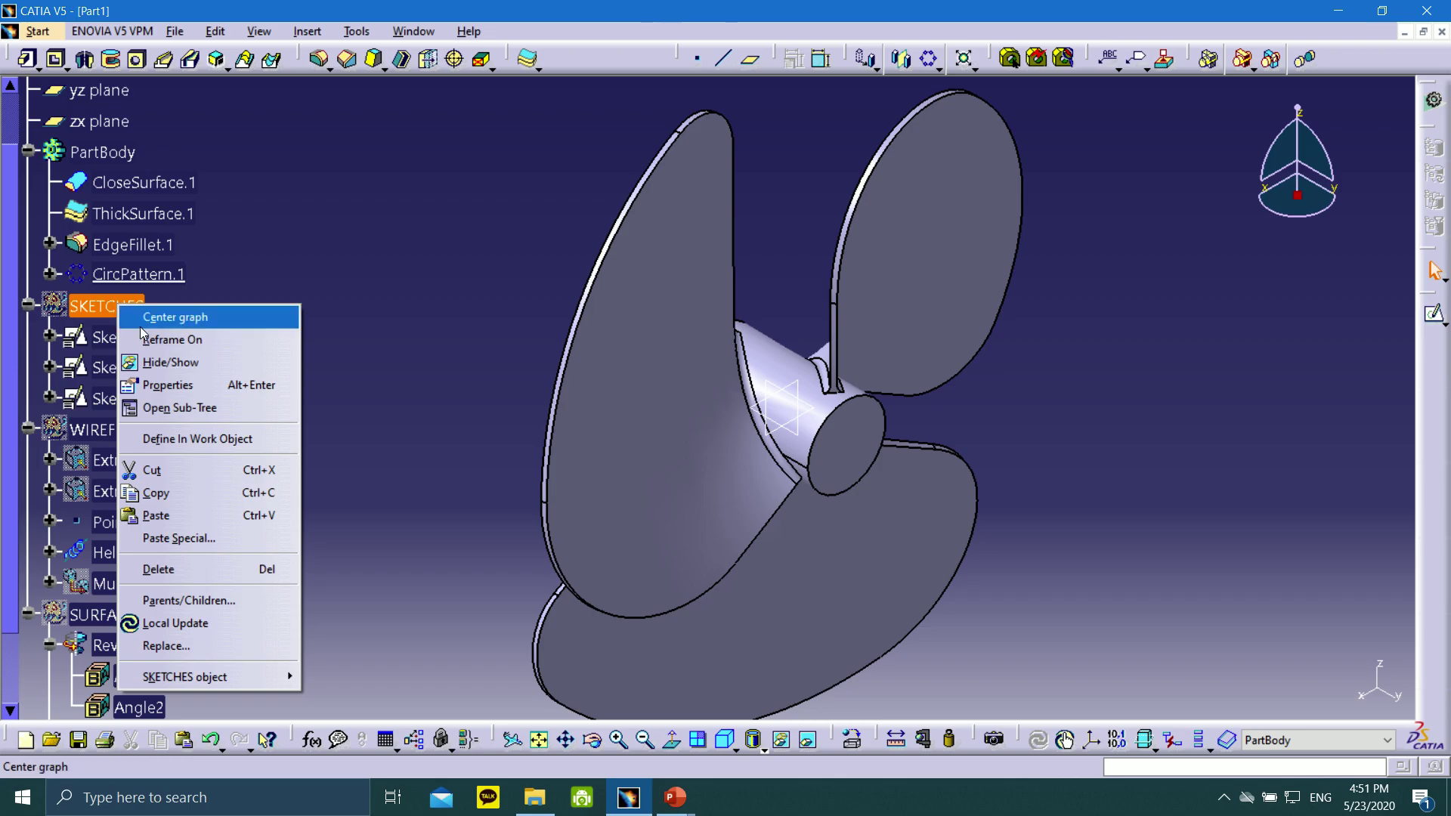
{"action": "left_click", "coordinate": [179, 438]}
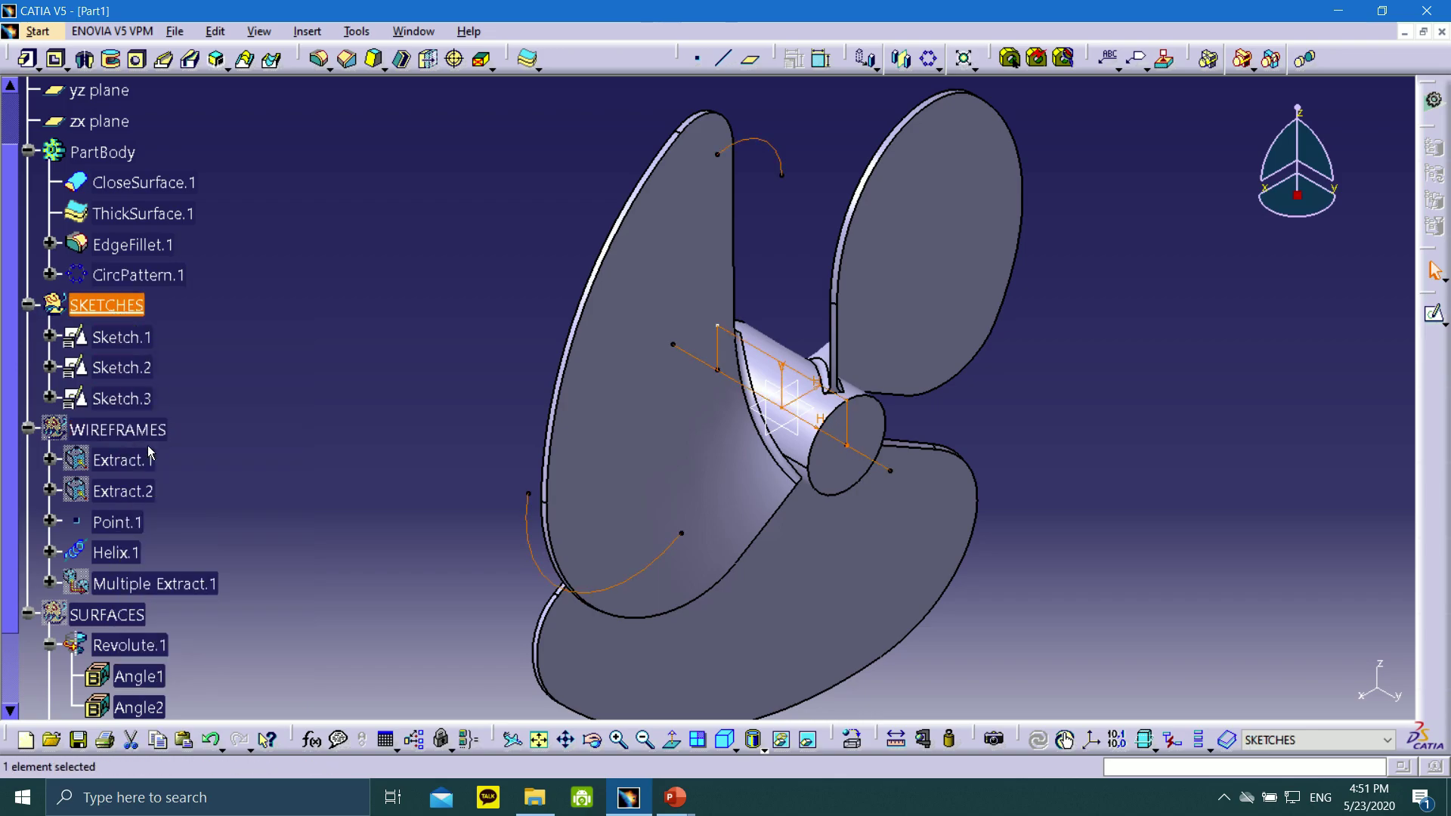
{"action": "left_click", "coordinate": [1046, 397]}
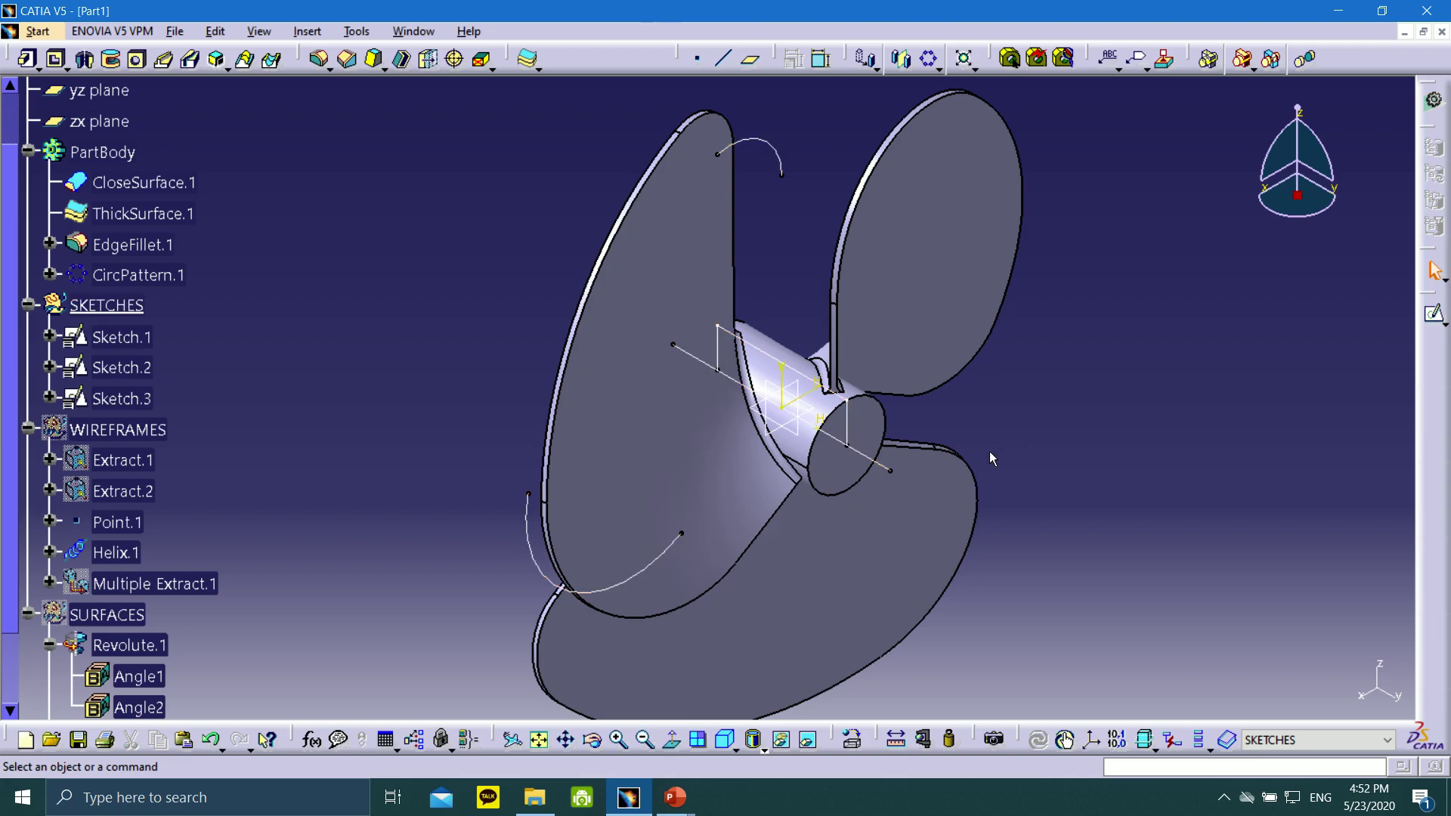
- Create a positioned sketch on the hub's flat front end face with the default implicit origin and orientation
{"action": "left_click", "coordinate": [877, 430]}
{"action": "left_click", "coordinate": [1444, 324]}
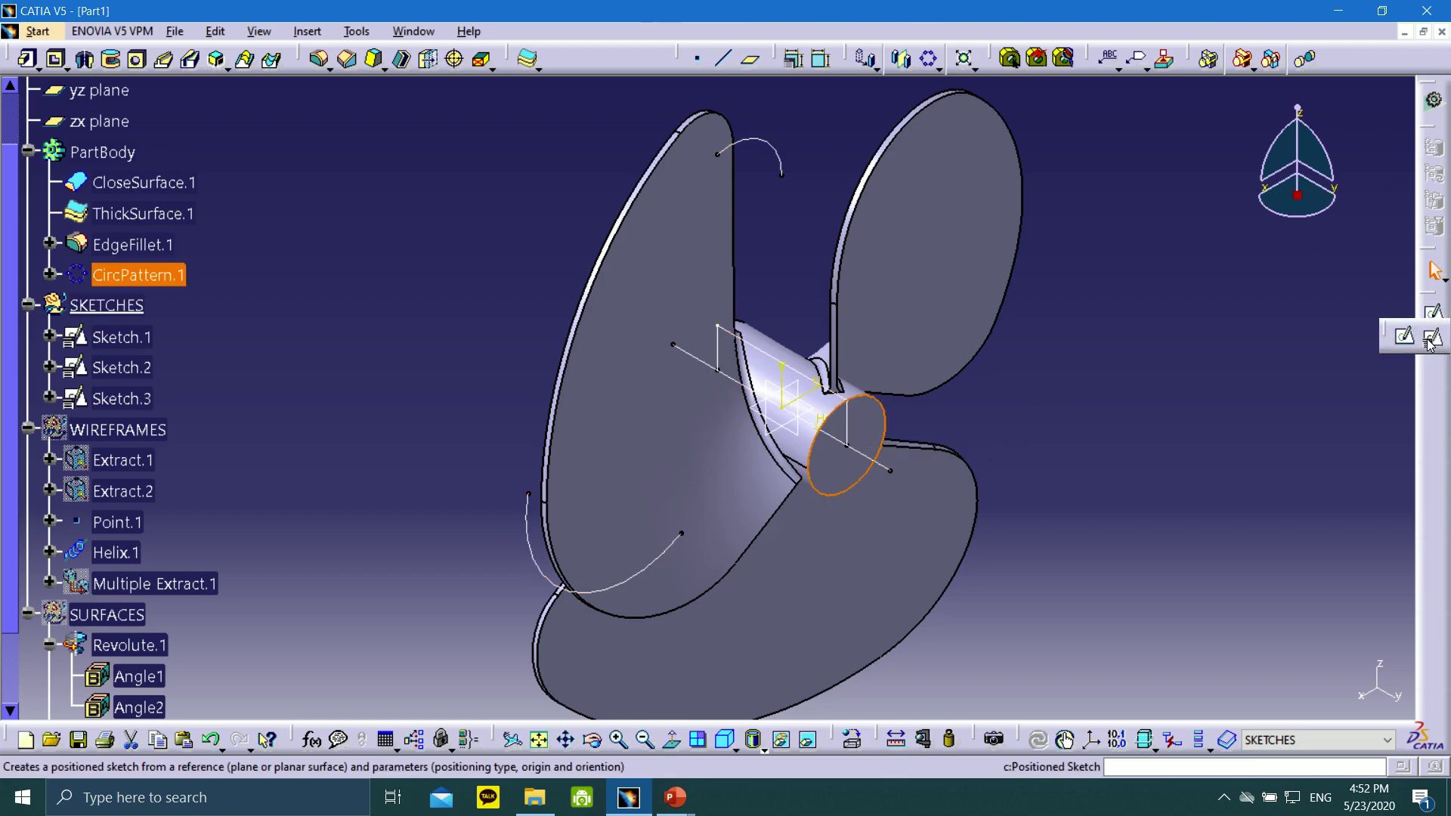
{"action": "left_click", "coordinate": [1430, 336]}
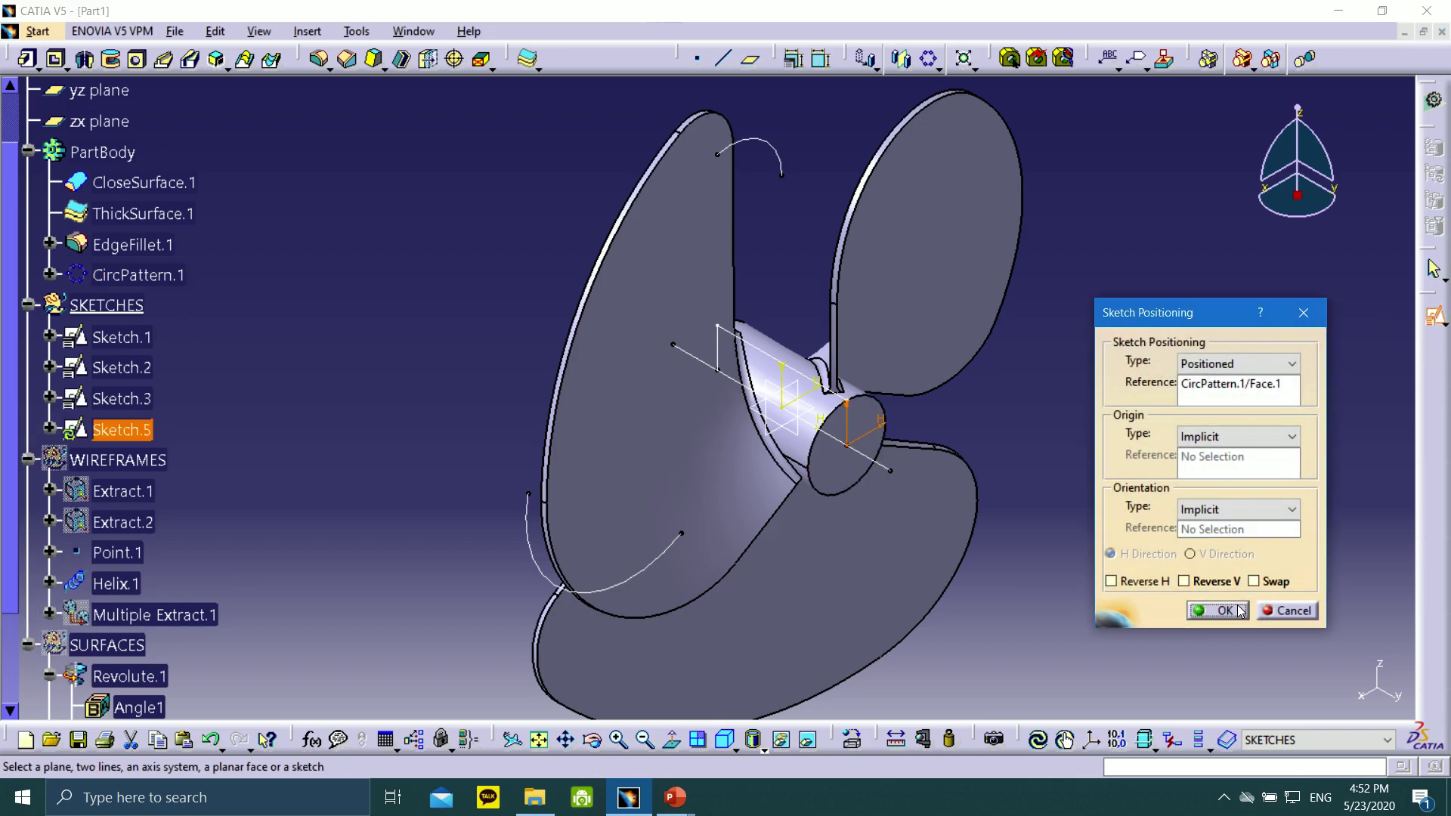
{"action": "left_click", "coordinate": [1240, 611]}
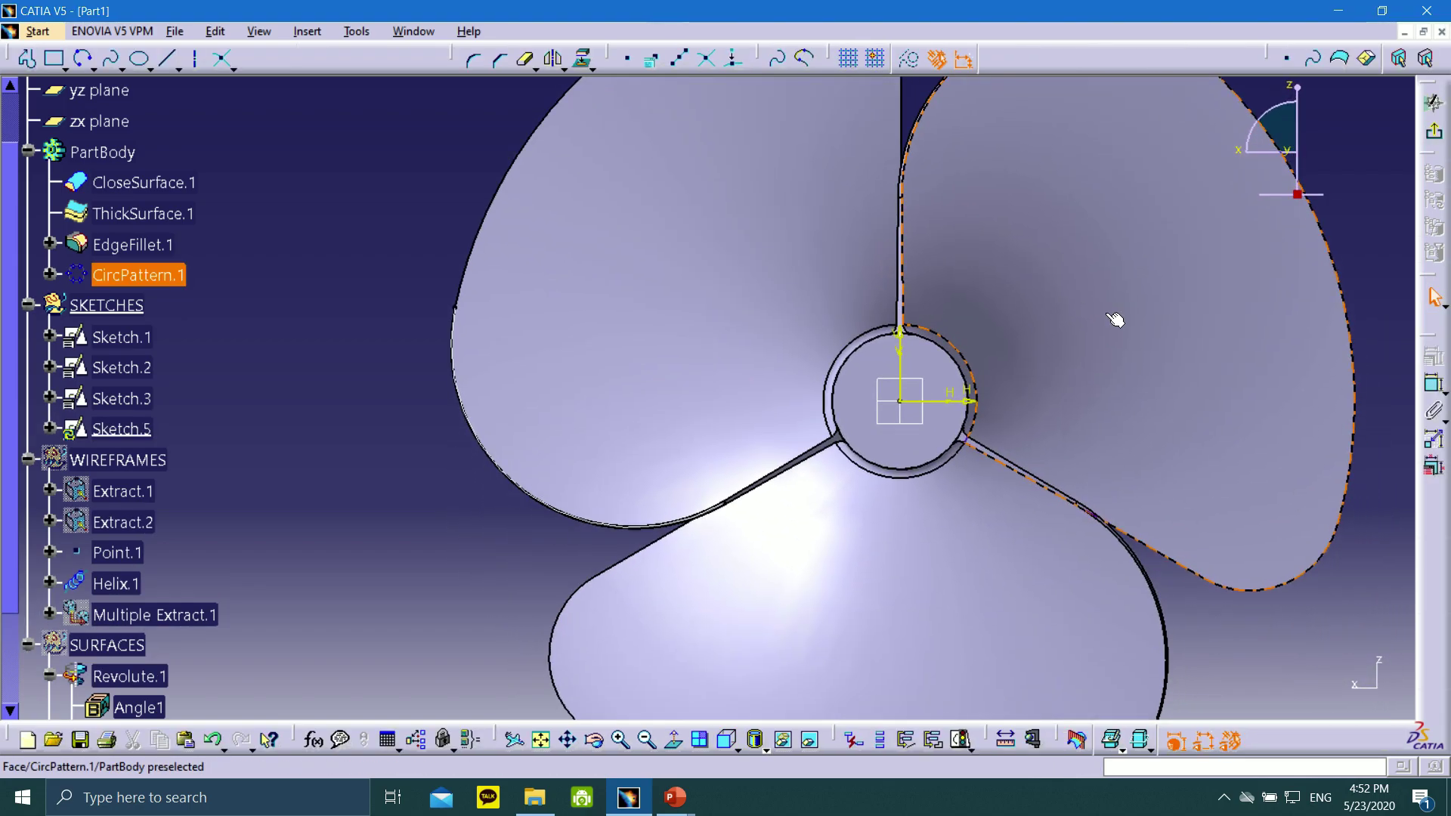
{"action": "scroll", "coordinate": [1115, 321], "scroll_direction": "up", "scroll_amount": 1}
{"action": "middle_click_drag", "start_coordinate": [1114, 324], "coordinate": [1058, 155]}
{"action": "middle_click_drag", "start_coordinate": [1190, 262], "coordinate": [652, 266]}
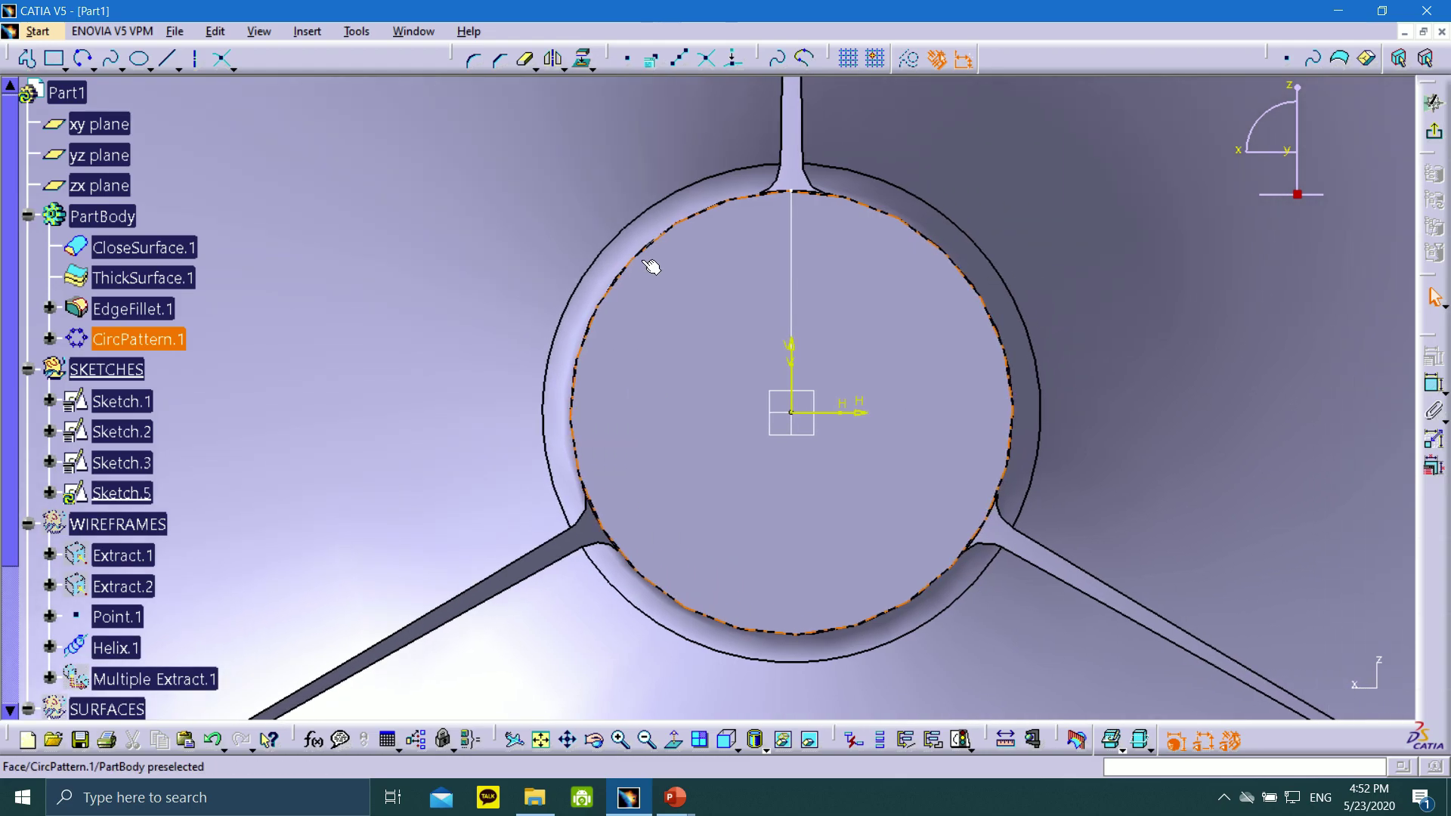
- Switch to the PowerPoint slides to check the Sketch.4 profile dimensions for the hub pocket, and return to CATIA
{"action": "mouse_move", "coordinate": [675, 797]}
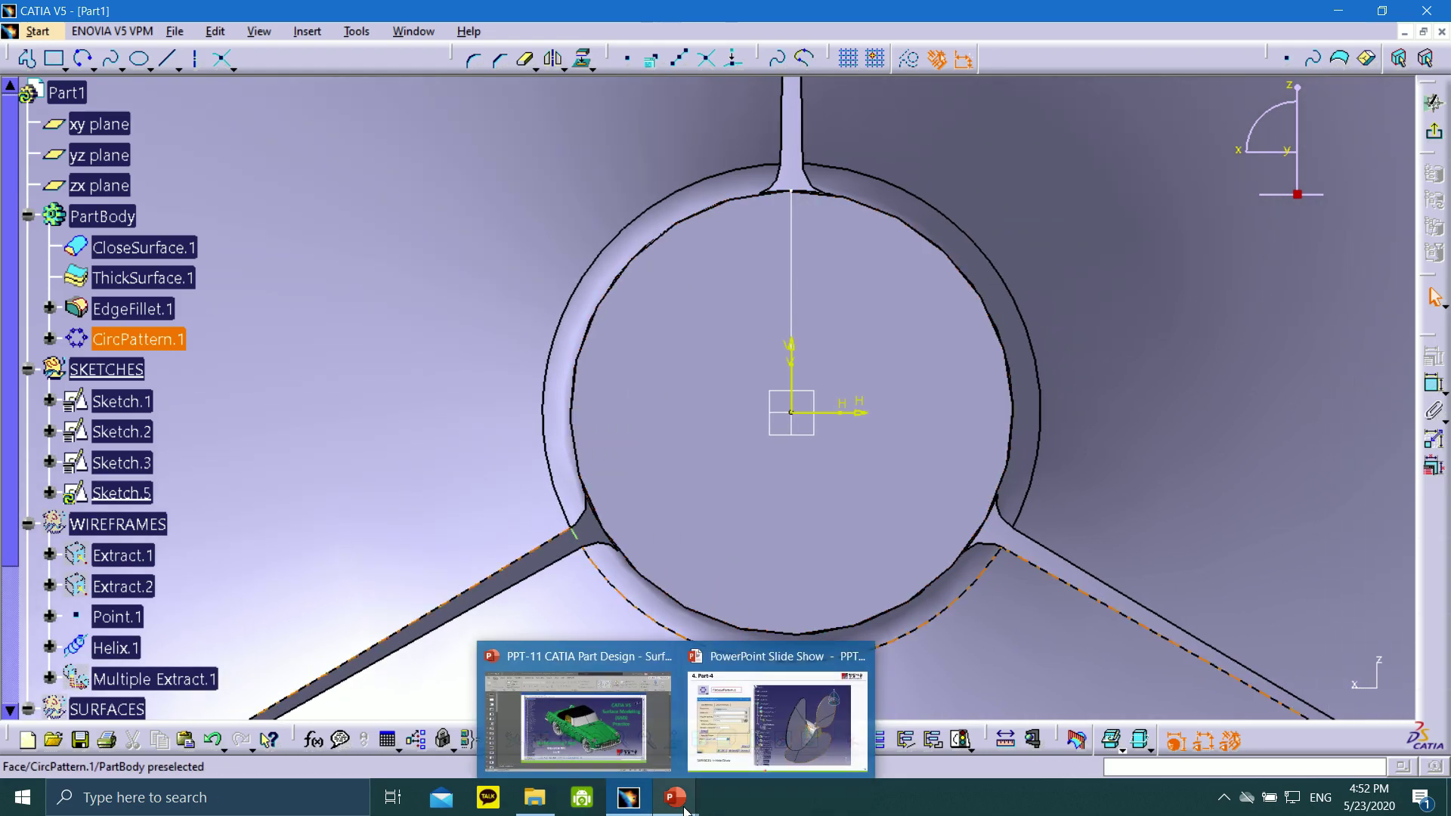
{"action": "left_click", "coordinate": [743, 759]}
{"action": "left_click", "coordinate": [43, 803]}
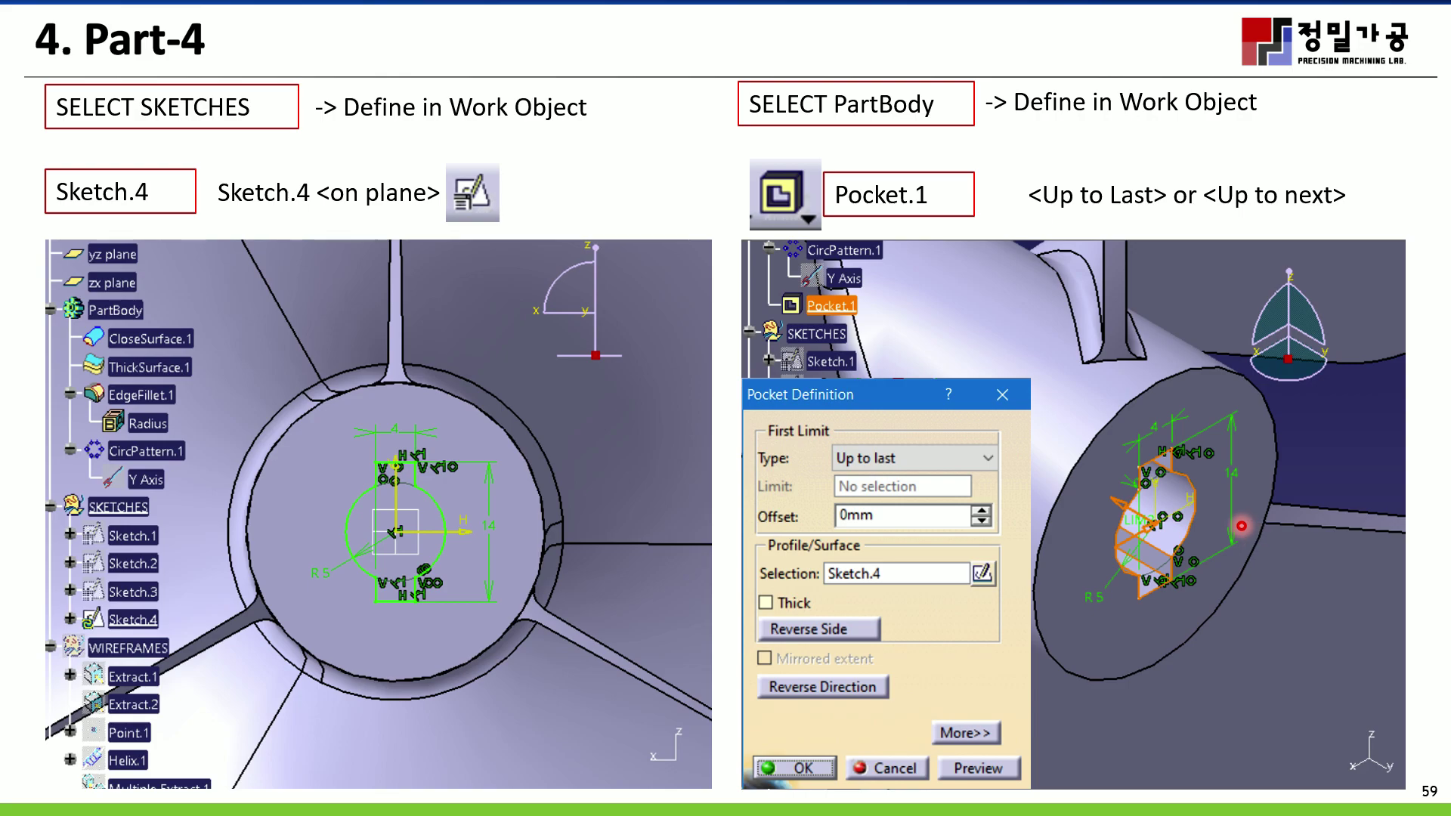
{"action": "key", "text": "super"}
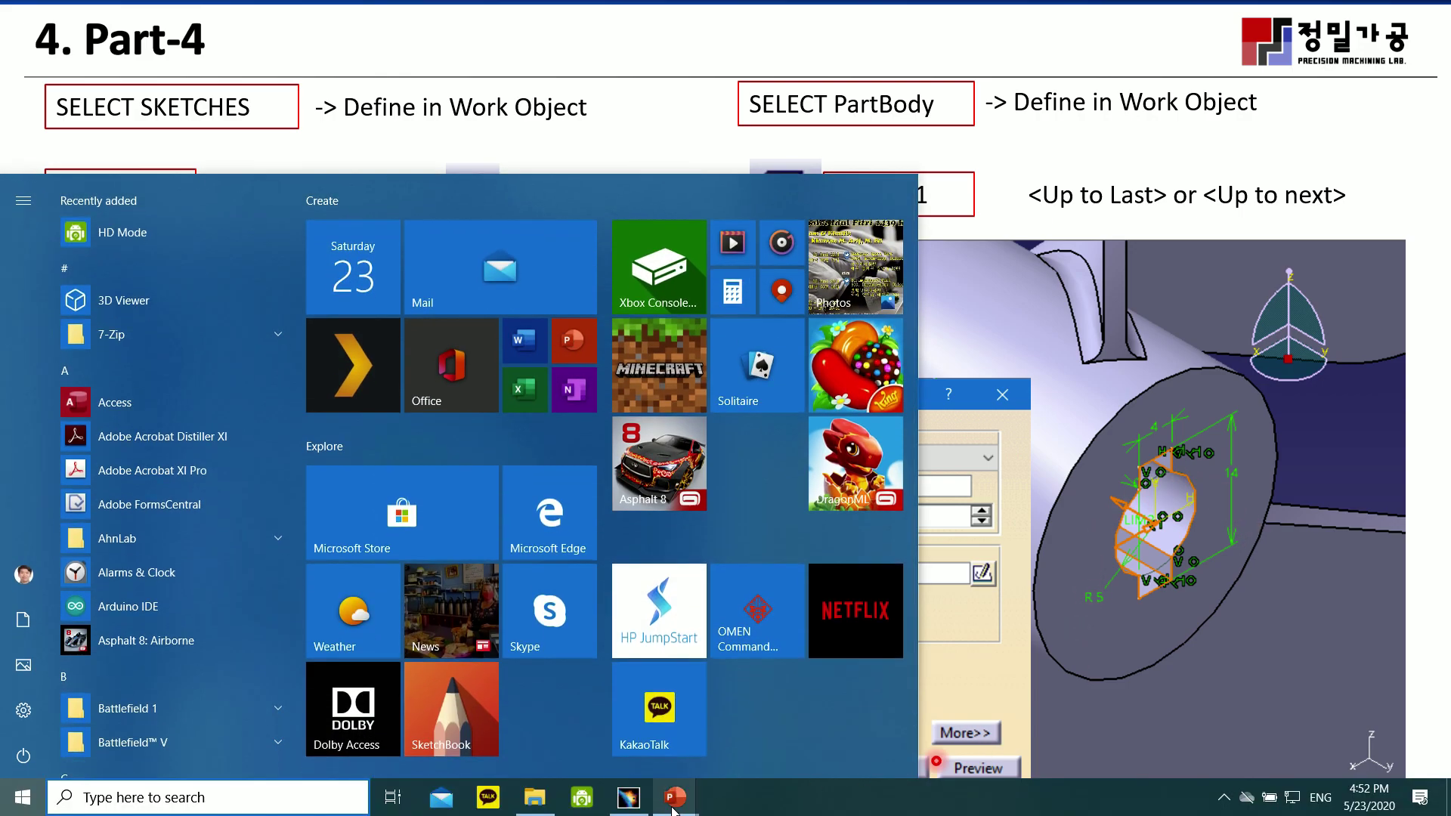
{"action": "left_click", "coordinate": [641, 811]}
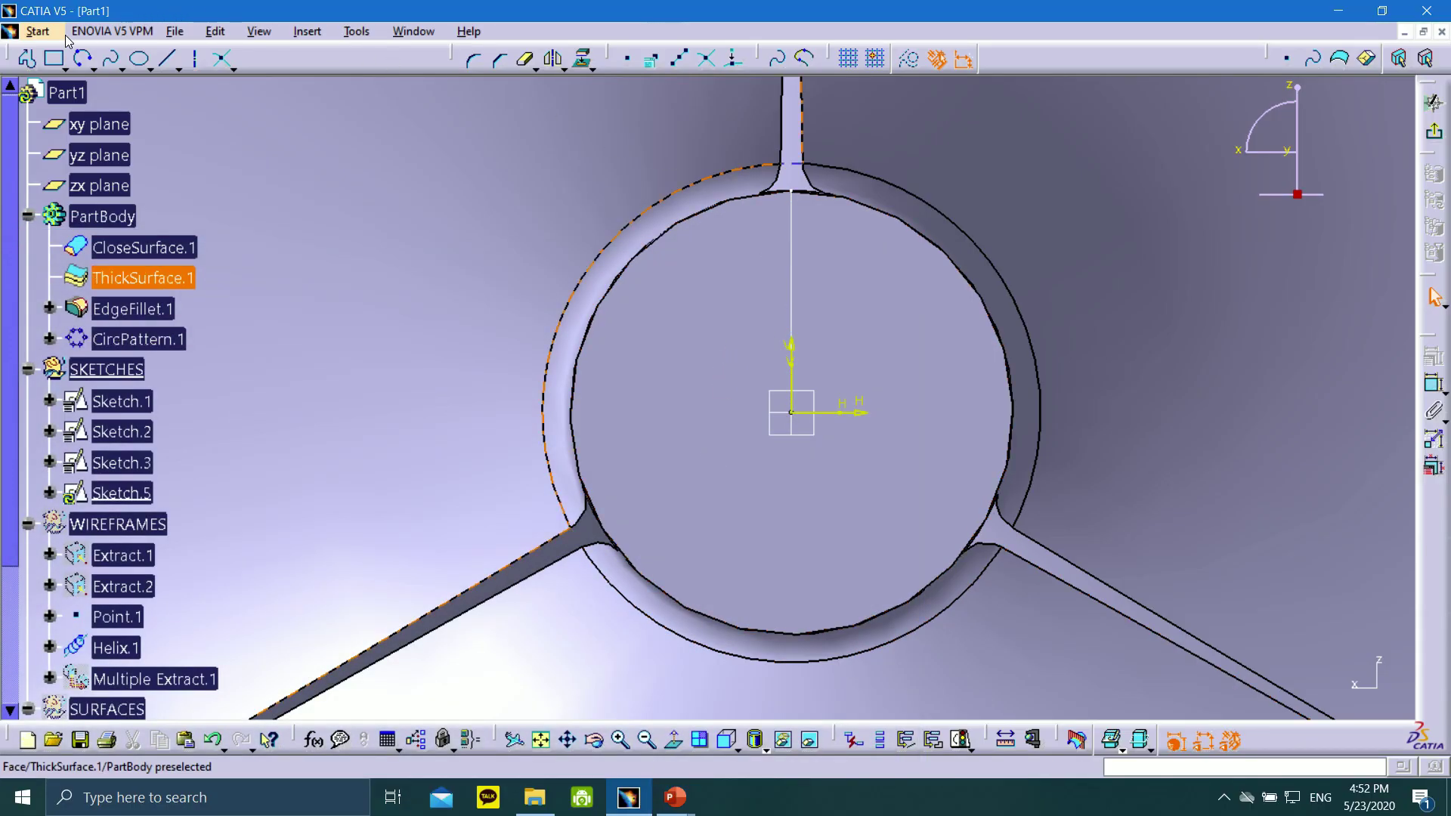
- Sketch a circle centred on the origin of the hub face and constrain its radius to 5 mm
{"action": "left_click", "coordinate": [93, 69]}
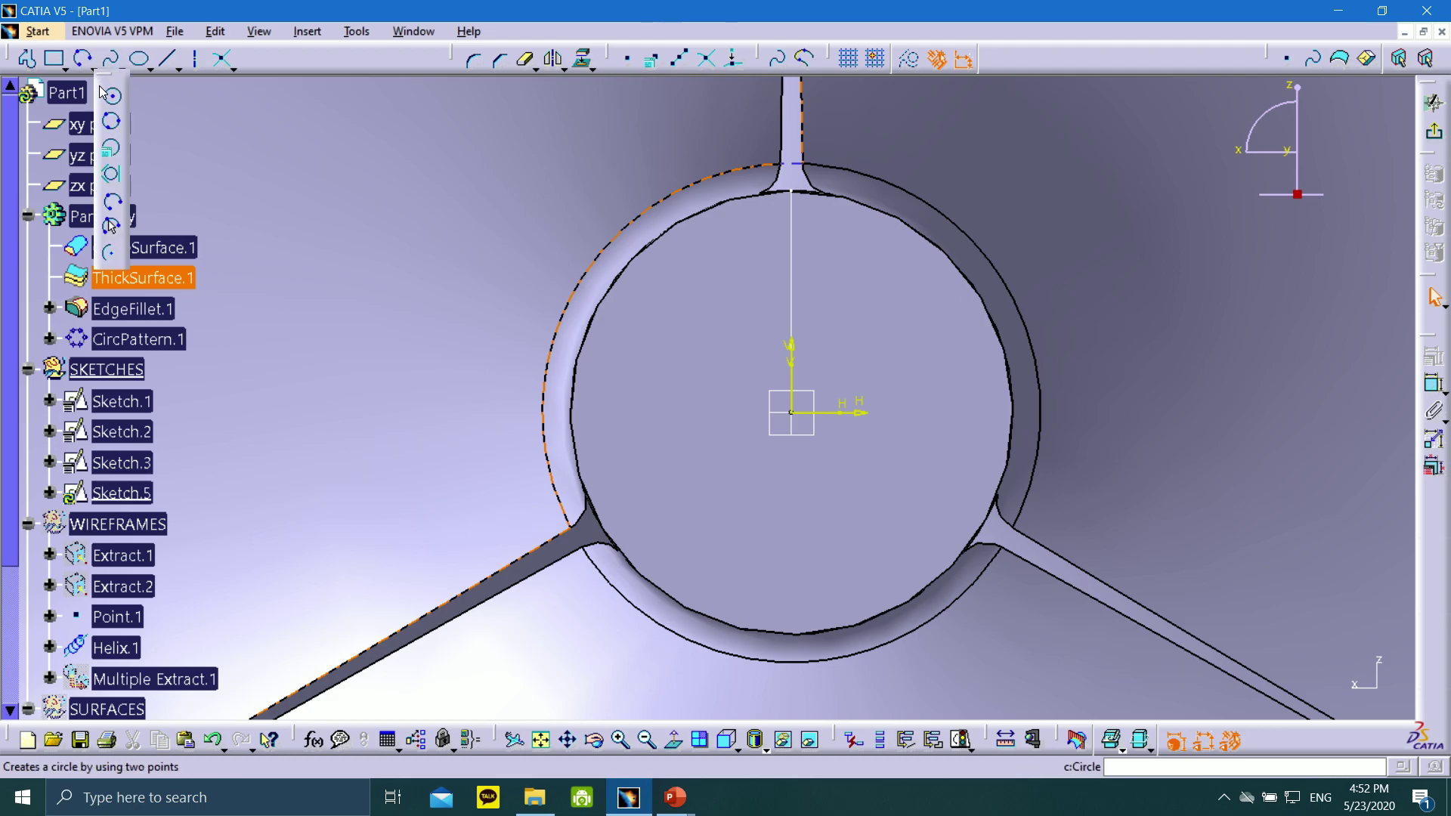
{"action": "left_click", "coordinate": [106, 85]}
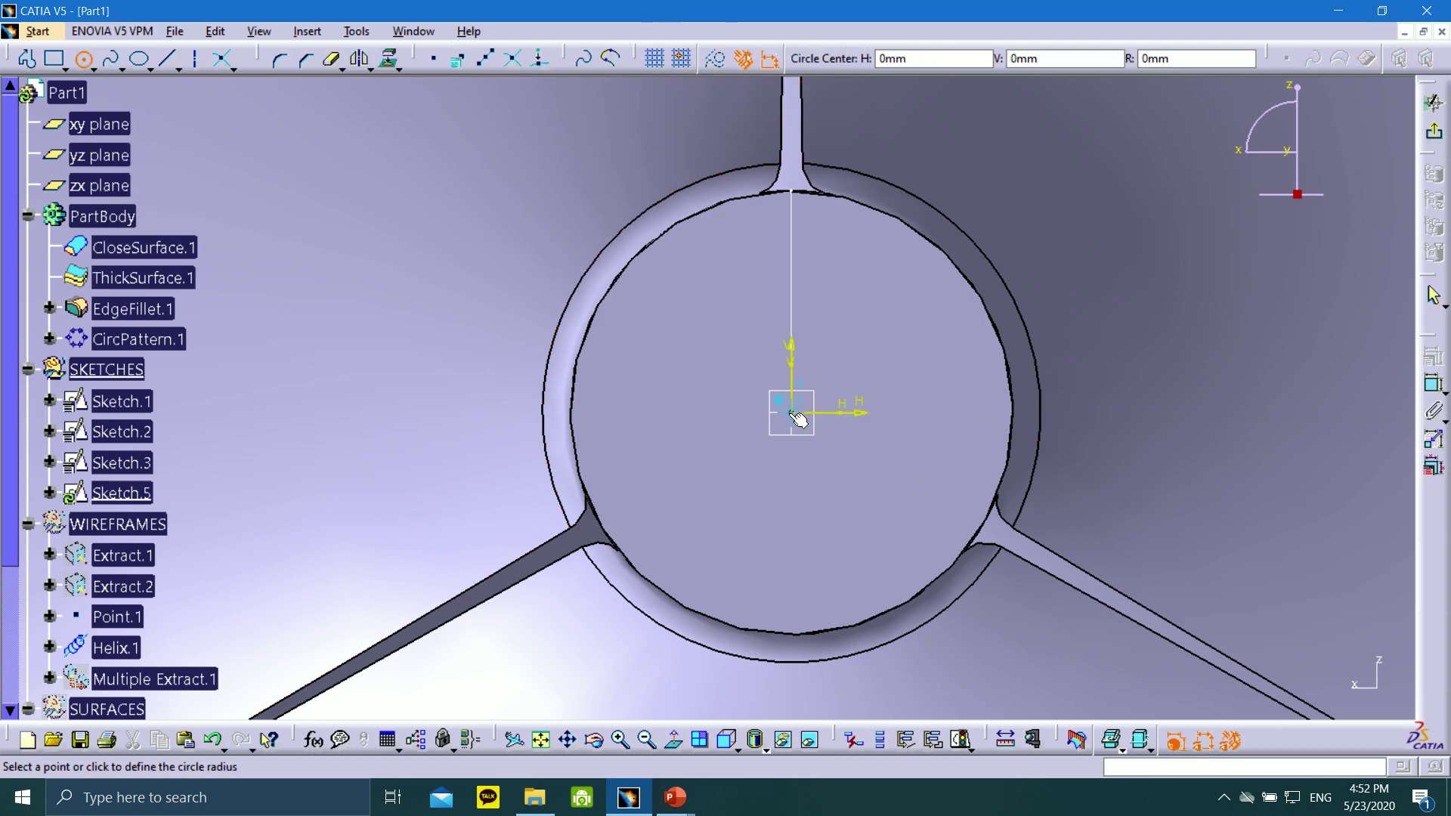
{"action": "left_click", "coordinate": [849, 269]}
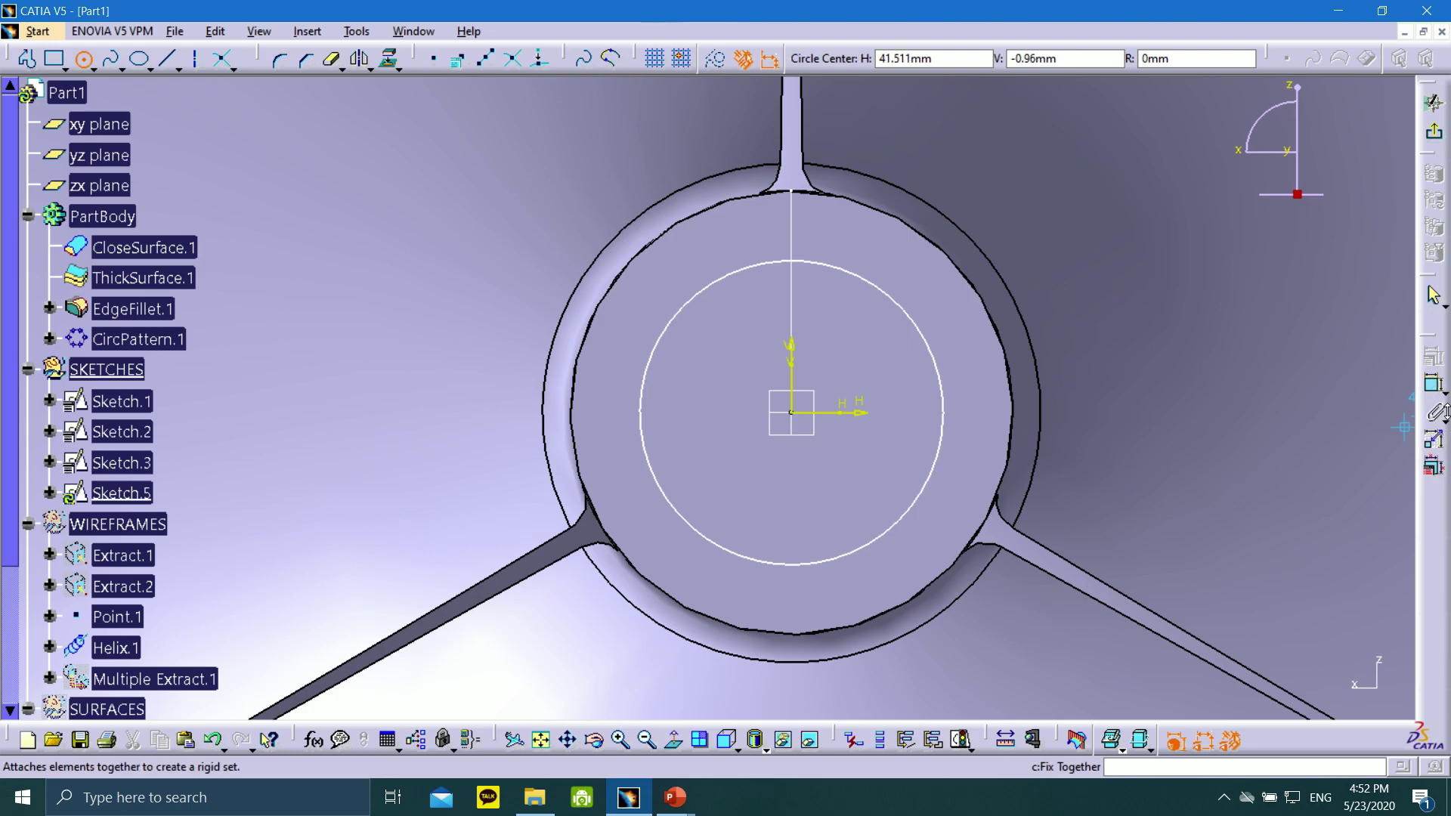
{"action": "left_click", "coordinate": [1438, 412]}
{"action": "left_click", "coordinate": [910, 314]}
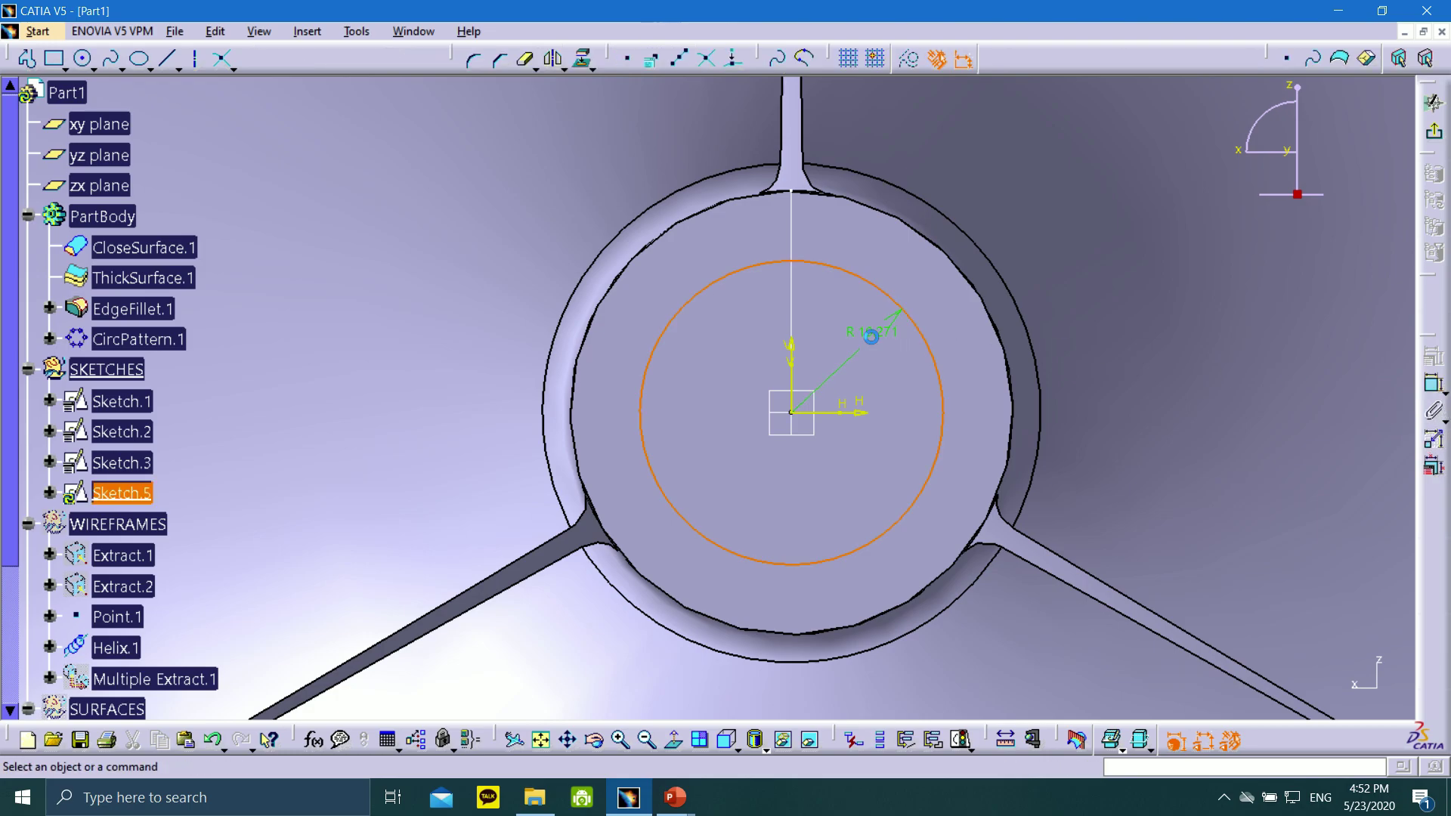
{"action": "double_click", "coordinate": [872, 337]}
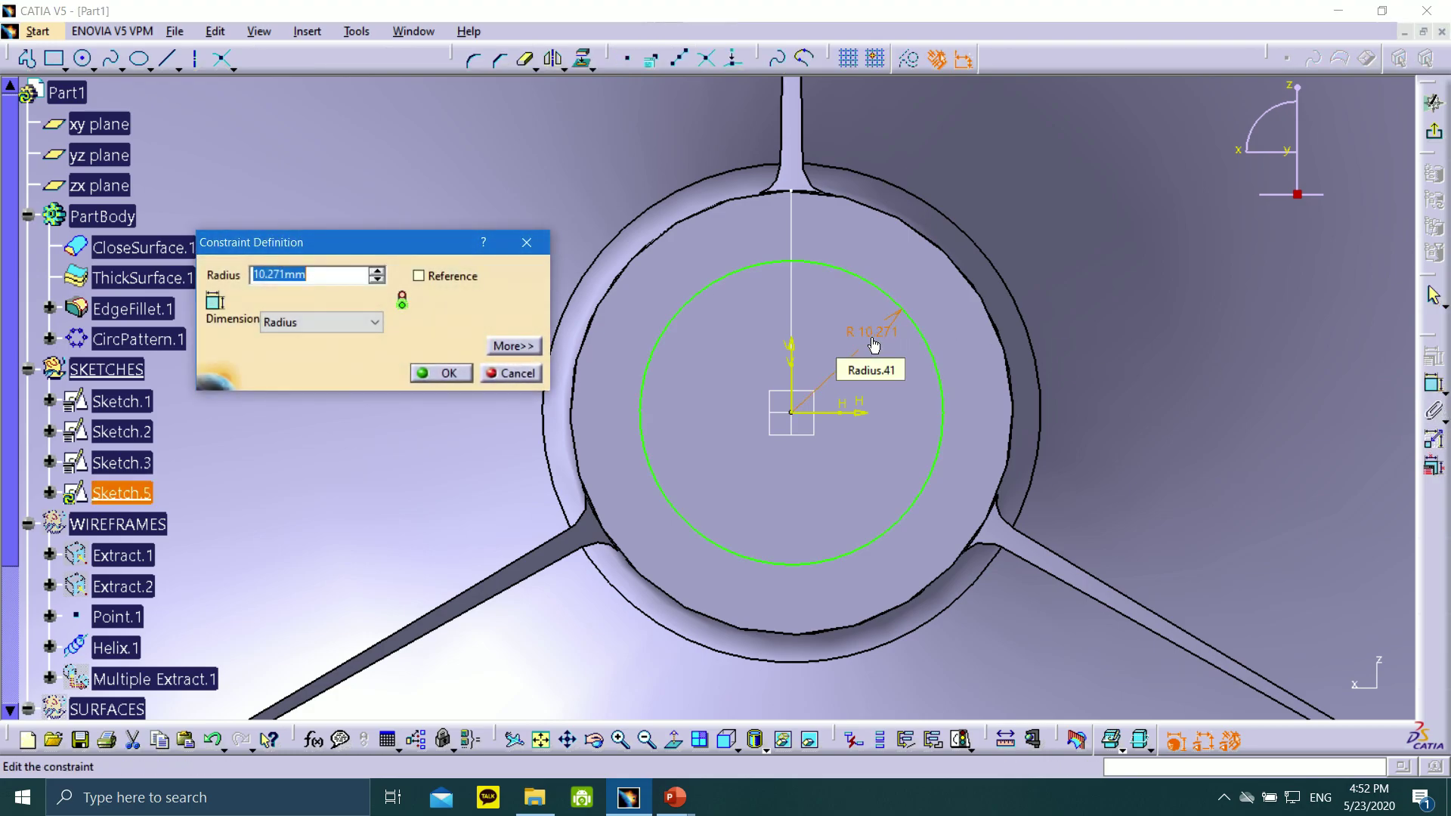
{"action": "type", "text": "5"}
{"action": "left_click", "coordinate": [444, 373]}
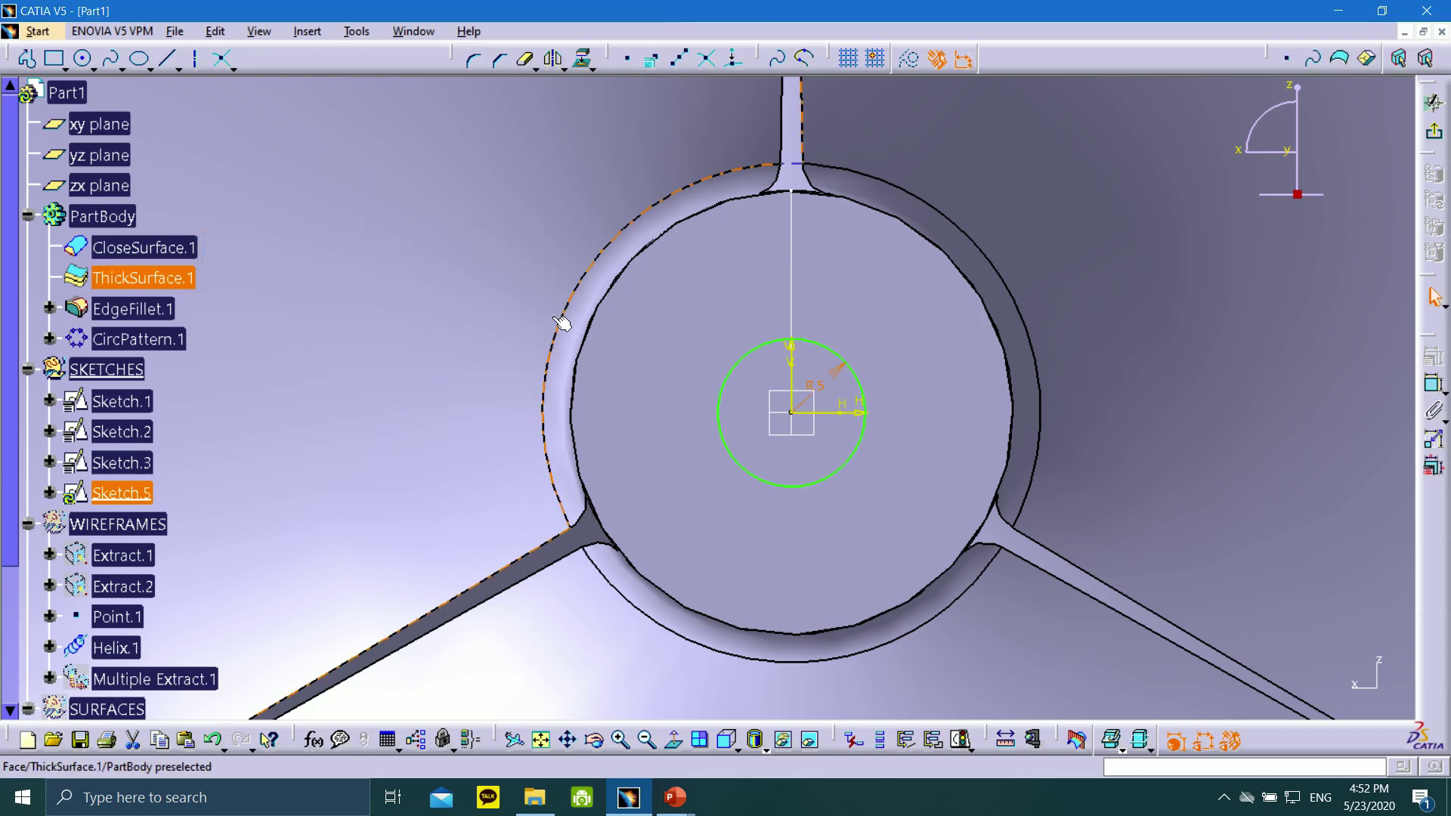
- Sketch a centered rectangle on the sketch origin, about 5.2 mm wide and 18.9 mm high
{"action": "left_click", "coordinate": [91, 70]}
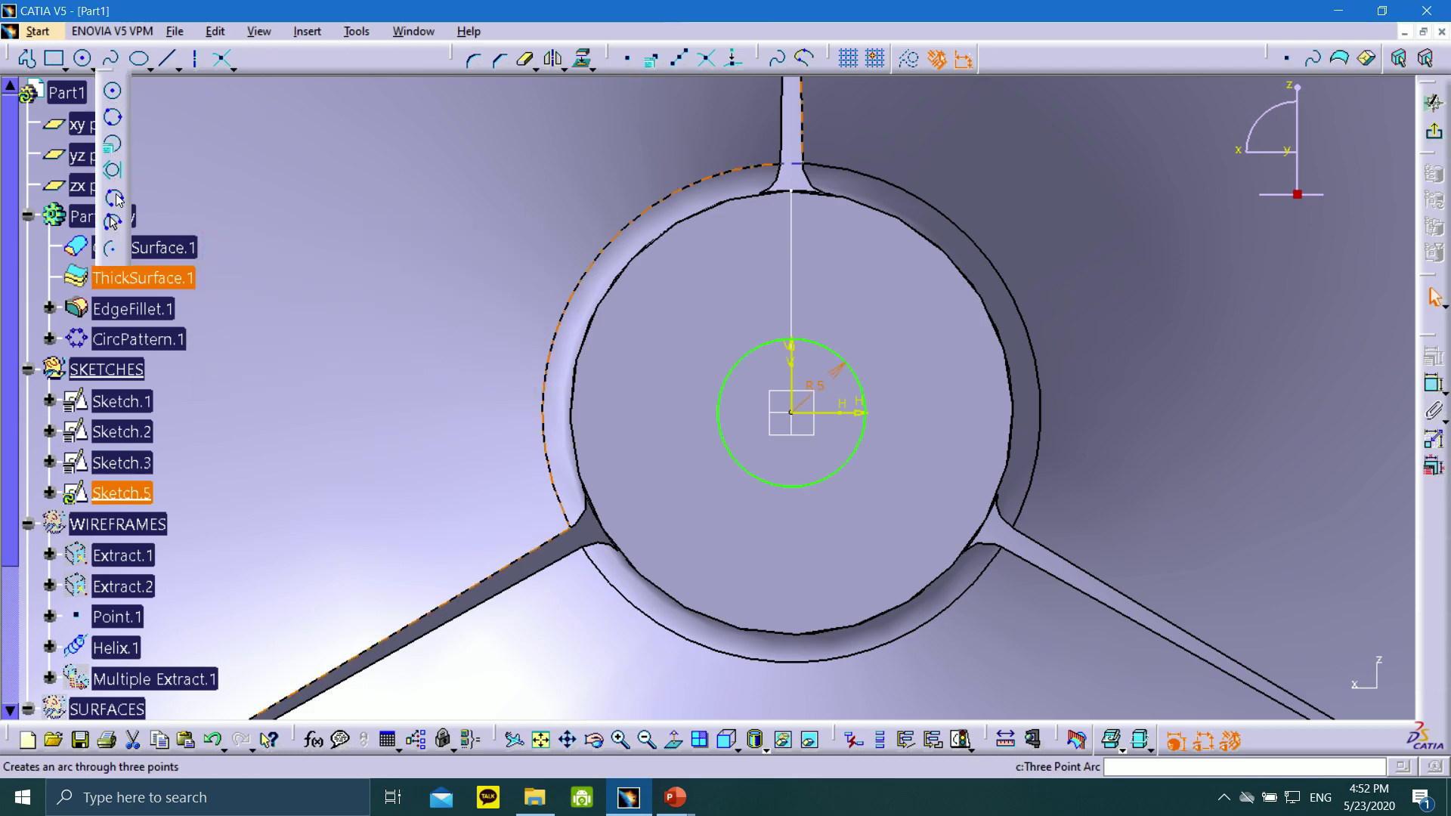
{"action": "left_click", "coordinate": [64, 68]}
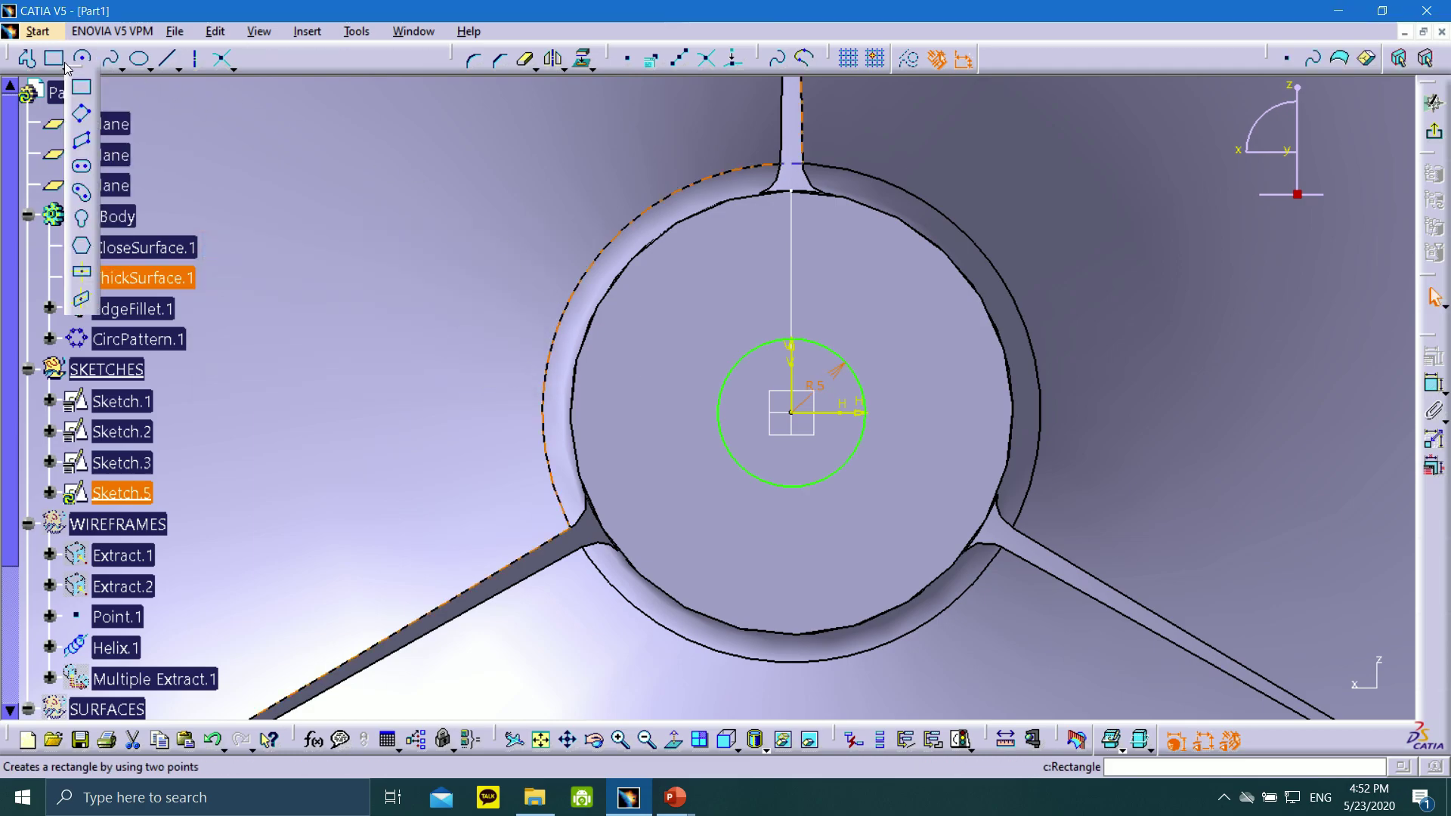
{"action": "left_click", "coordinate": [83, 269]}
{"action": "left_click", "coordinate": [82, 270]}
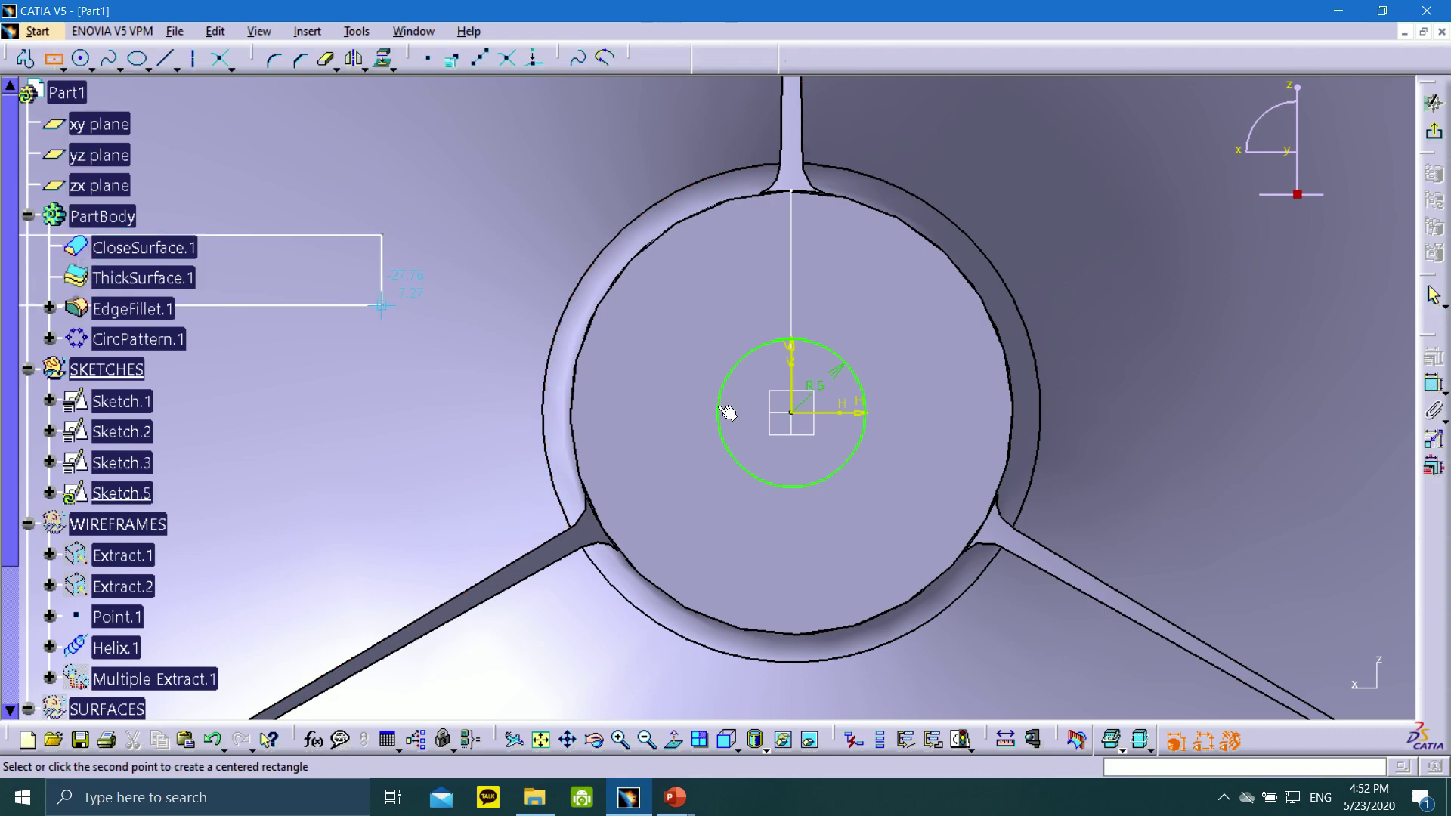
{"action": "key", "text": "Escape"}
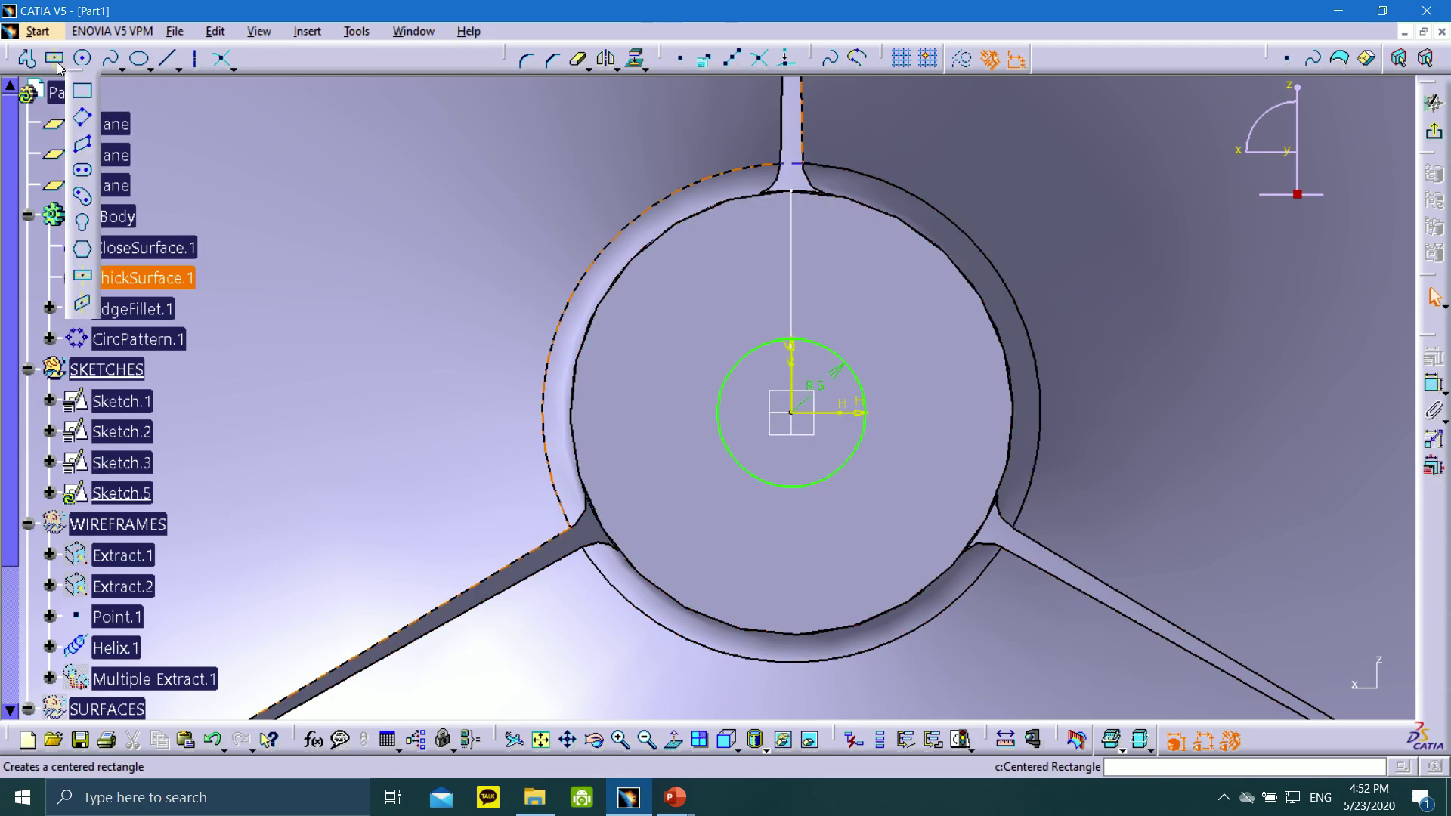
{"action": "left_click", "coordinate": [54, 61]}
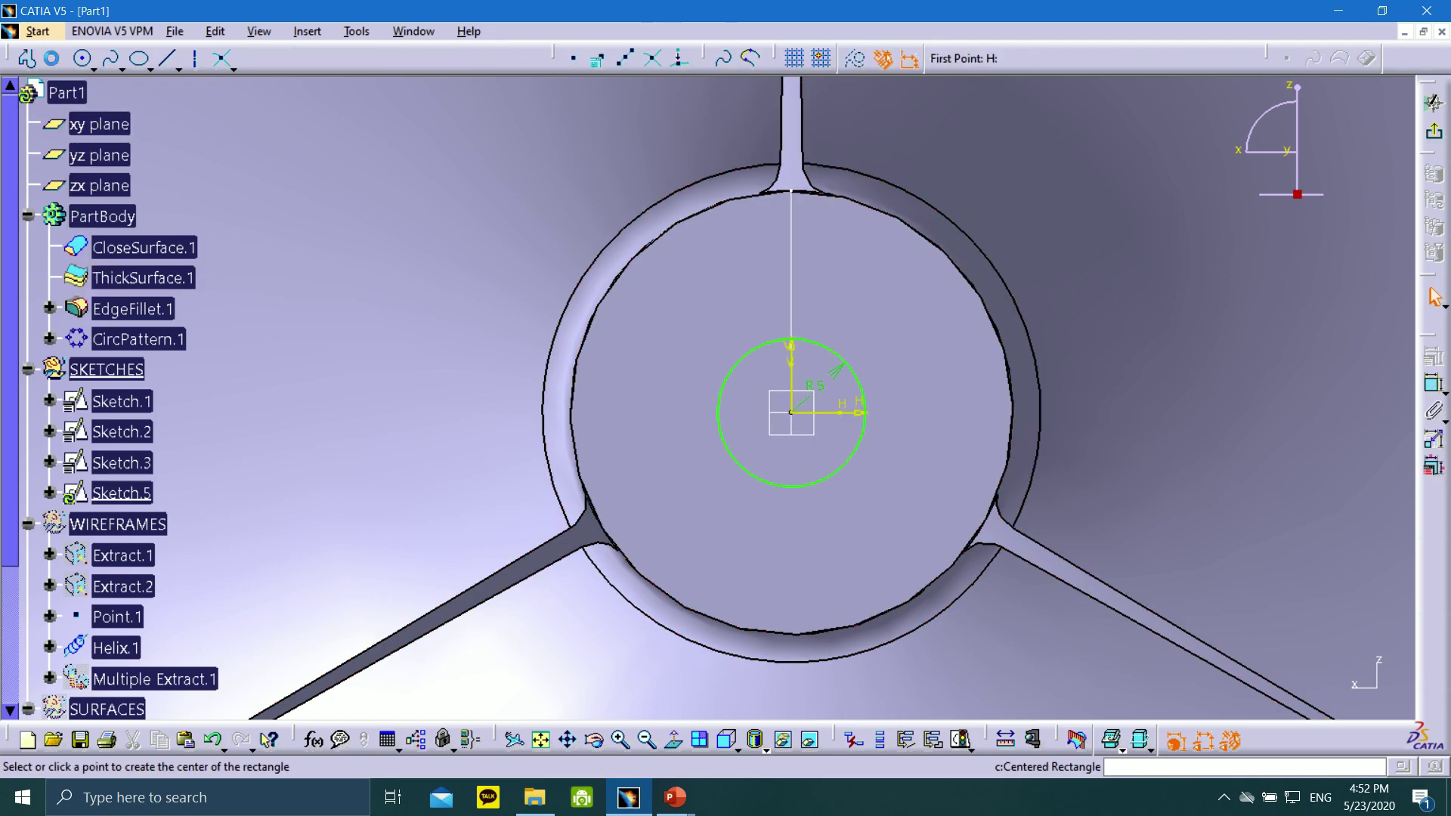
{"action": "left_click", "coordinate": [791, 412]}
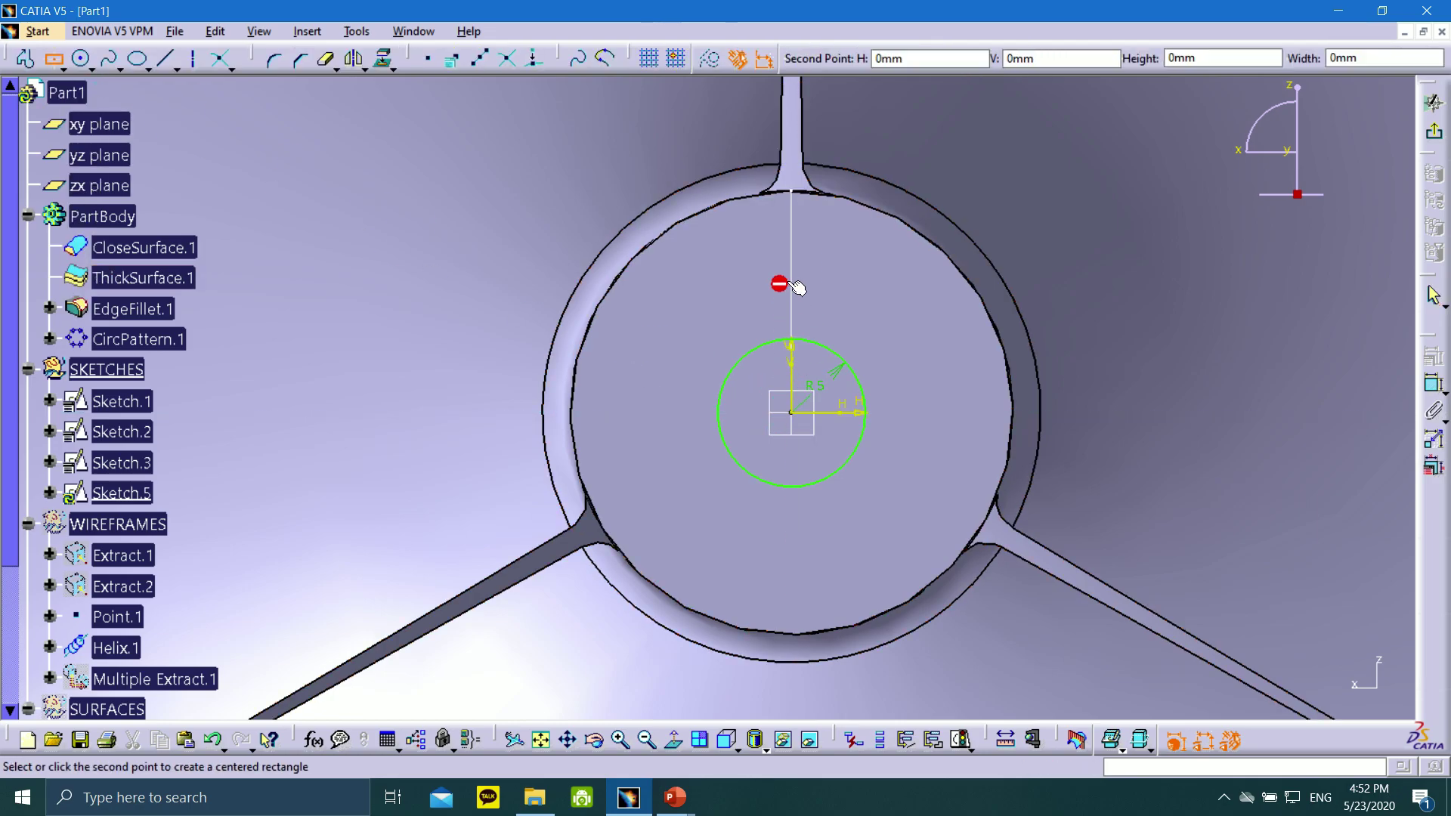
{"action": "left_click", "coordinate": [829, 270]}
- Constrain the distance between the rectangle's two vertical sides to 4 mm
{"action": "left_click", "coordinate": [1434, 384]}
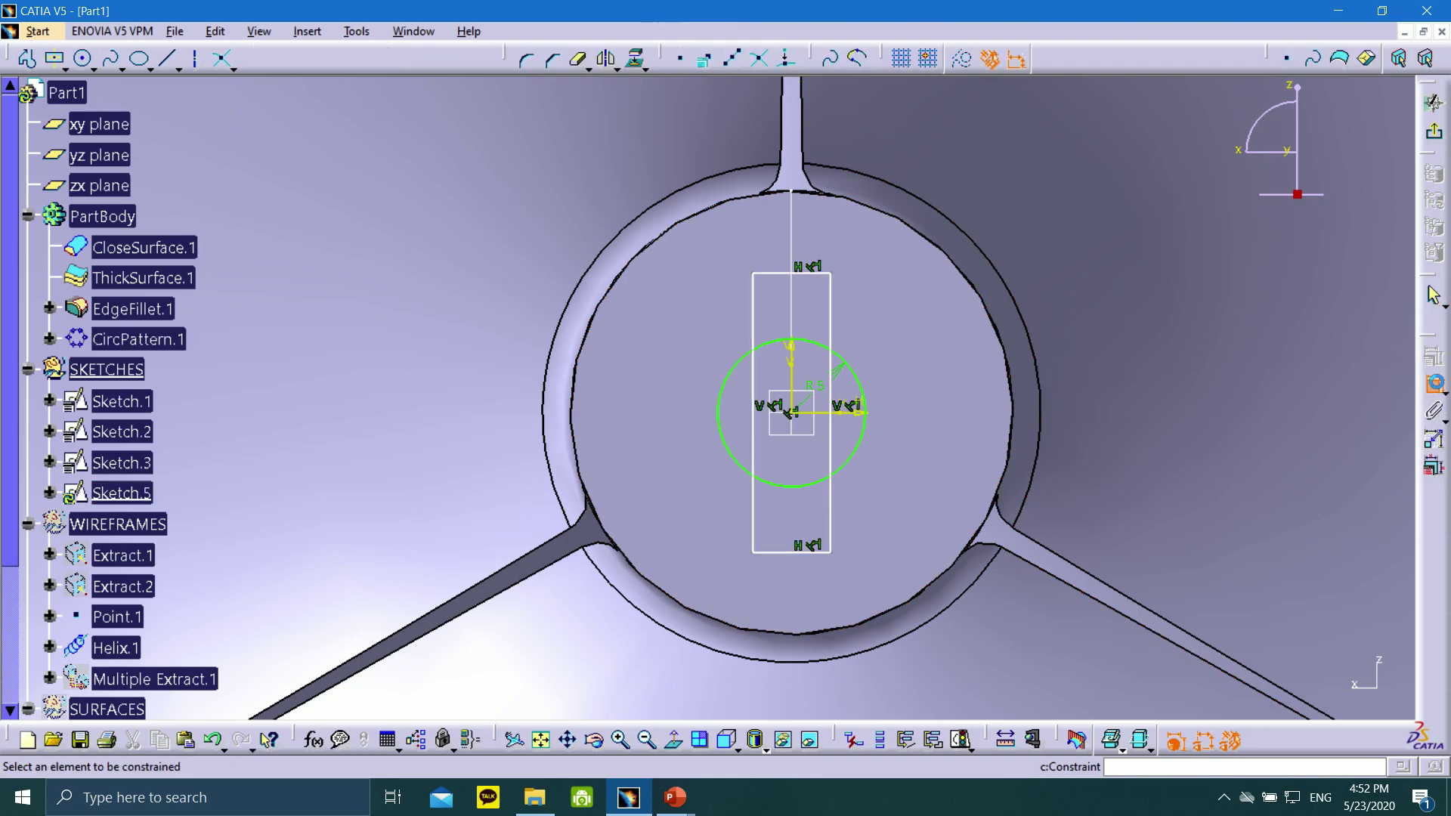
{"action": "left_click", "coordinate": [831, 299]}
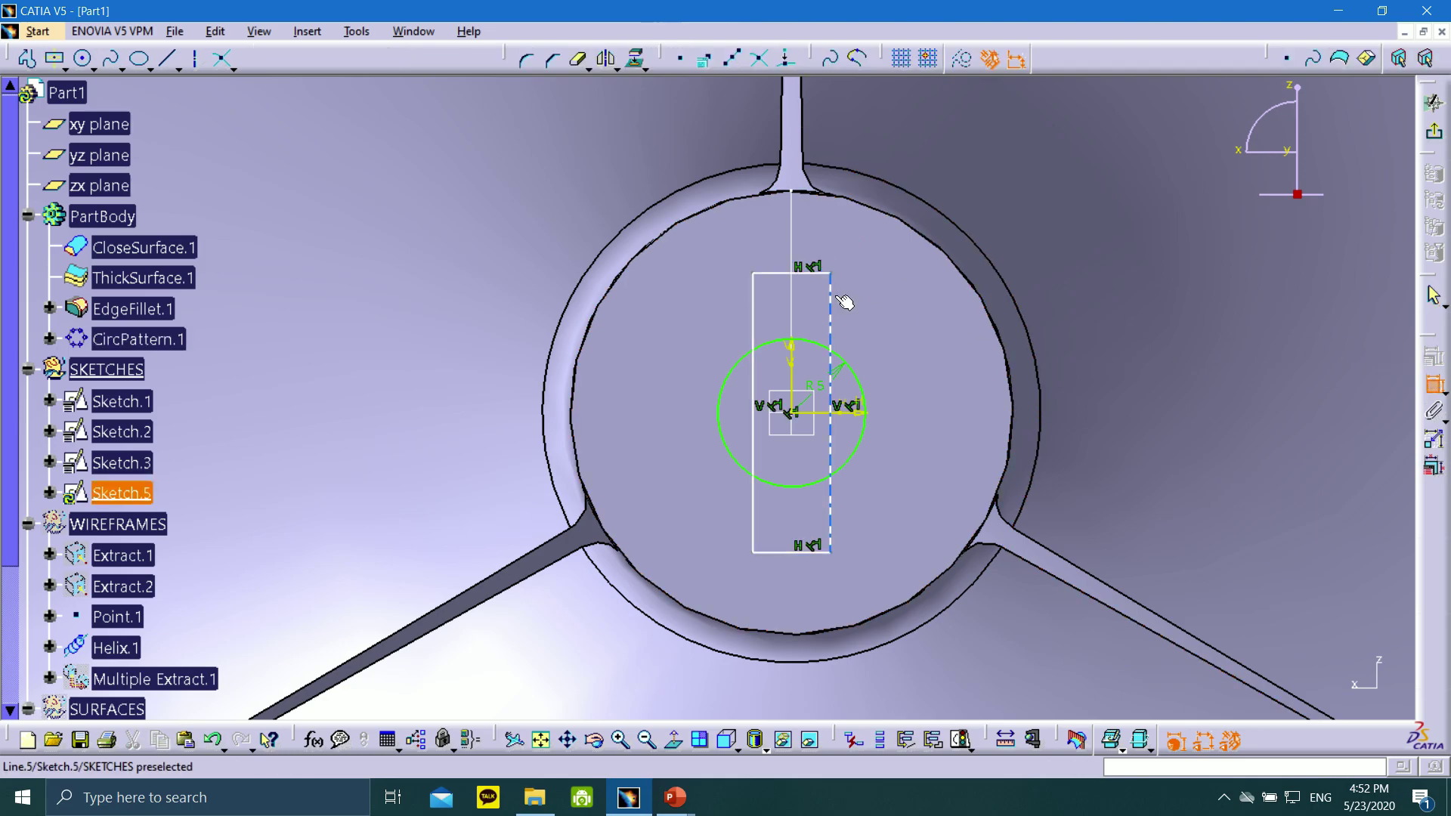
{"action": "left_click", "coordinate": [754, 302]}
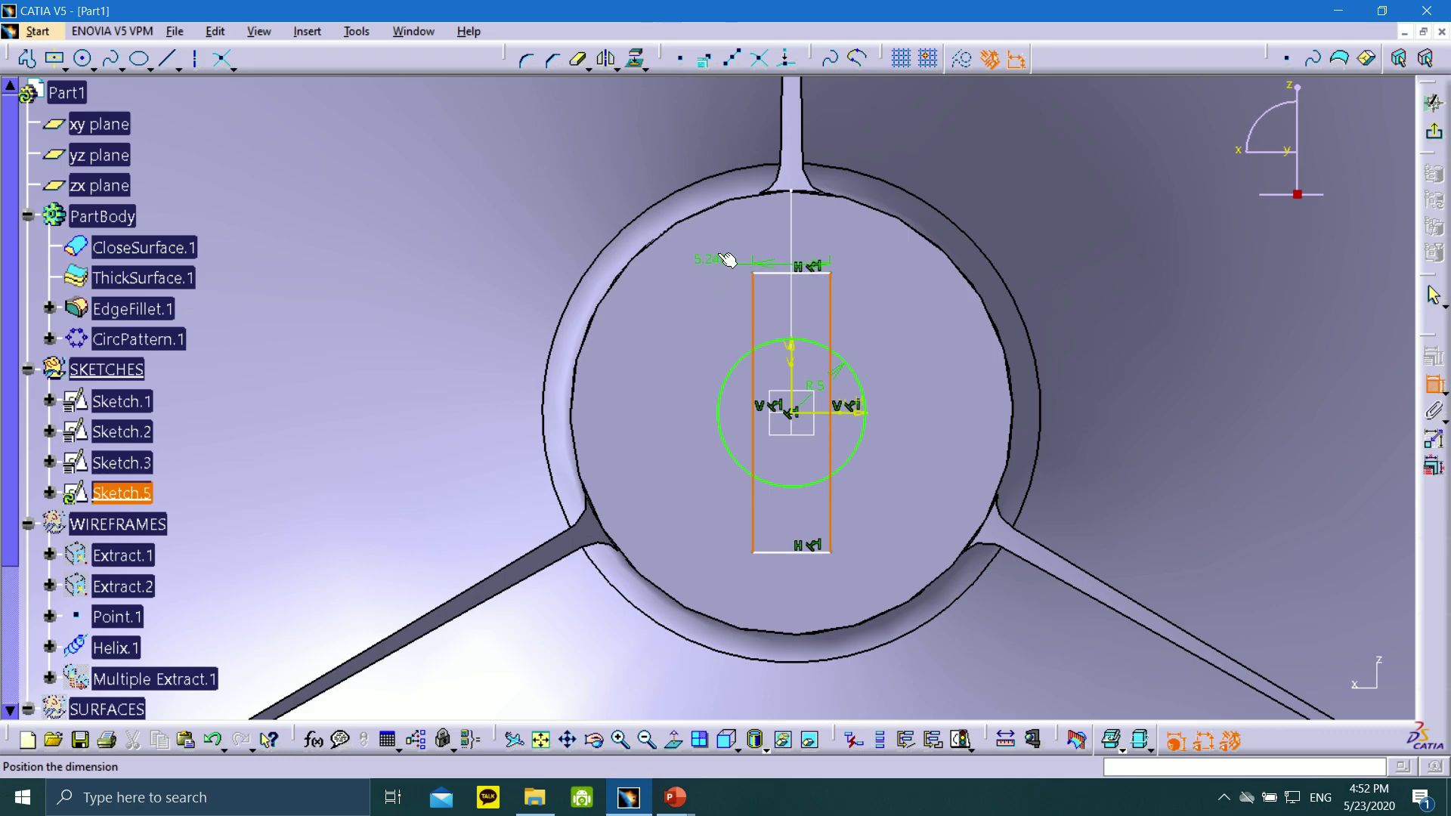
{"action": "left_click", "coordinate": [728, 241]}
{"action": "double_click", "coordinate": [730, 243]}
{"action": "type", "text": "4"}
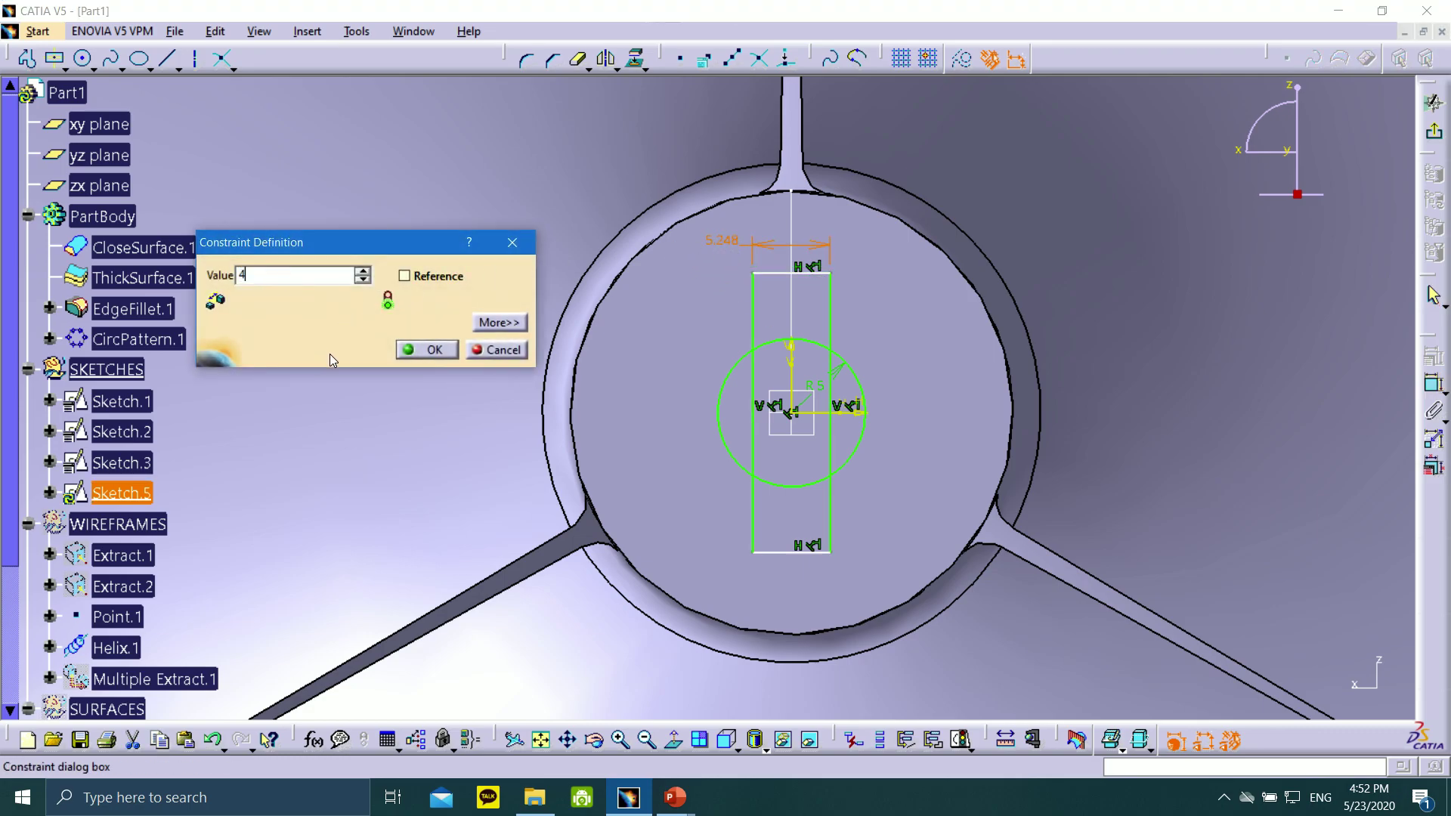
{"action": "left_click", "coordinate": [412, 350]}
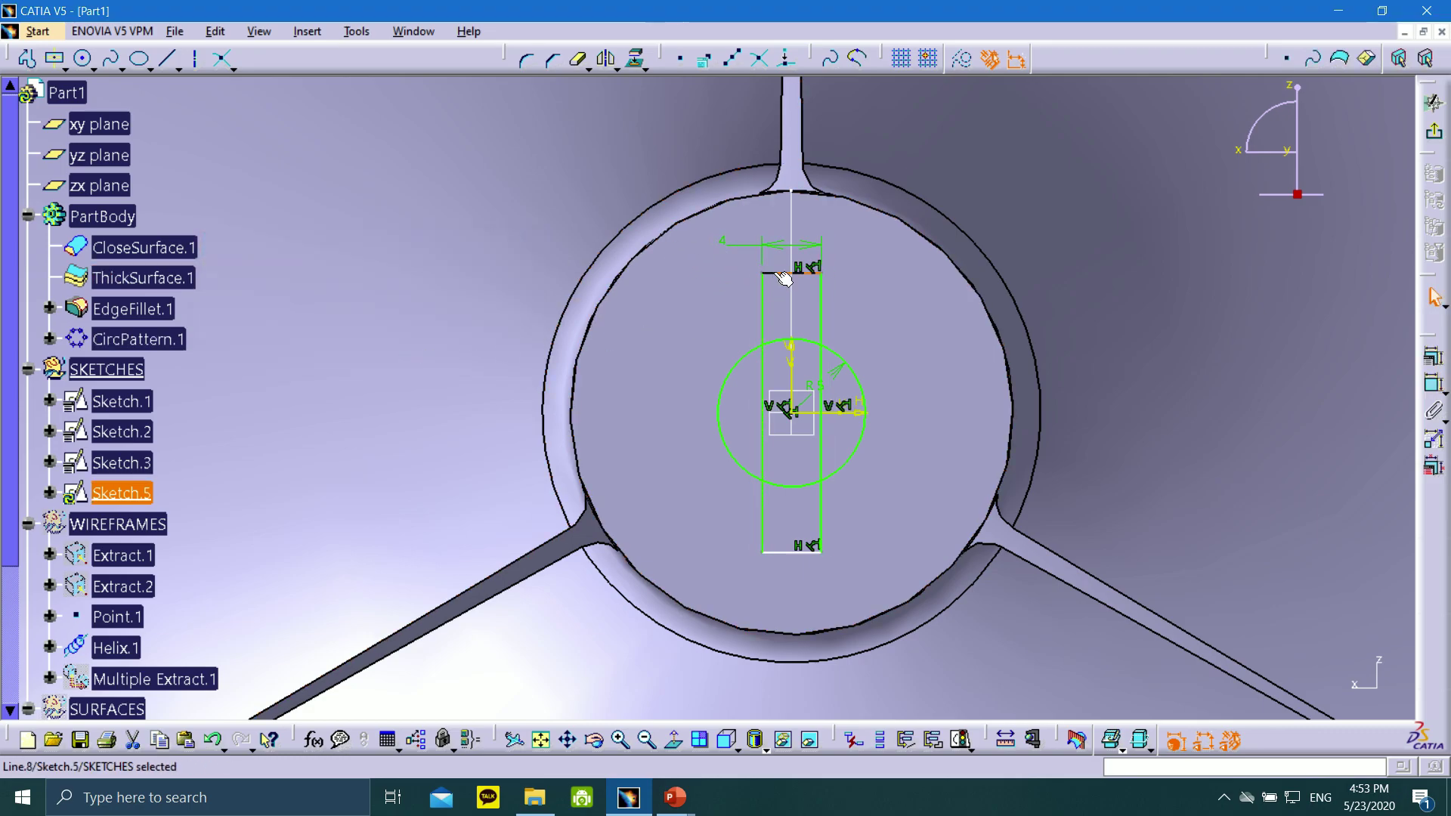
- Constrain the distance between the rectangle's two horizontal sides to 14 mm
{"action": "double_click", "coordinate": [786, 551]}
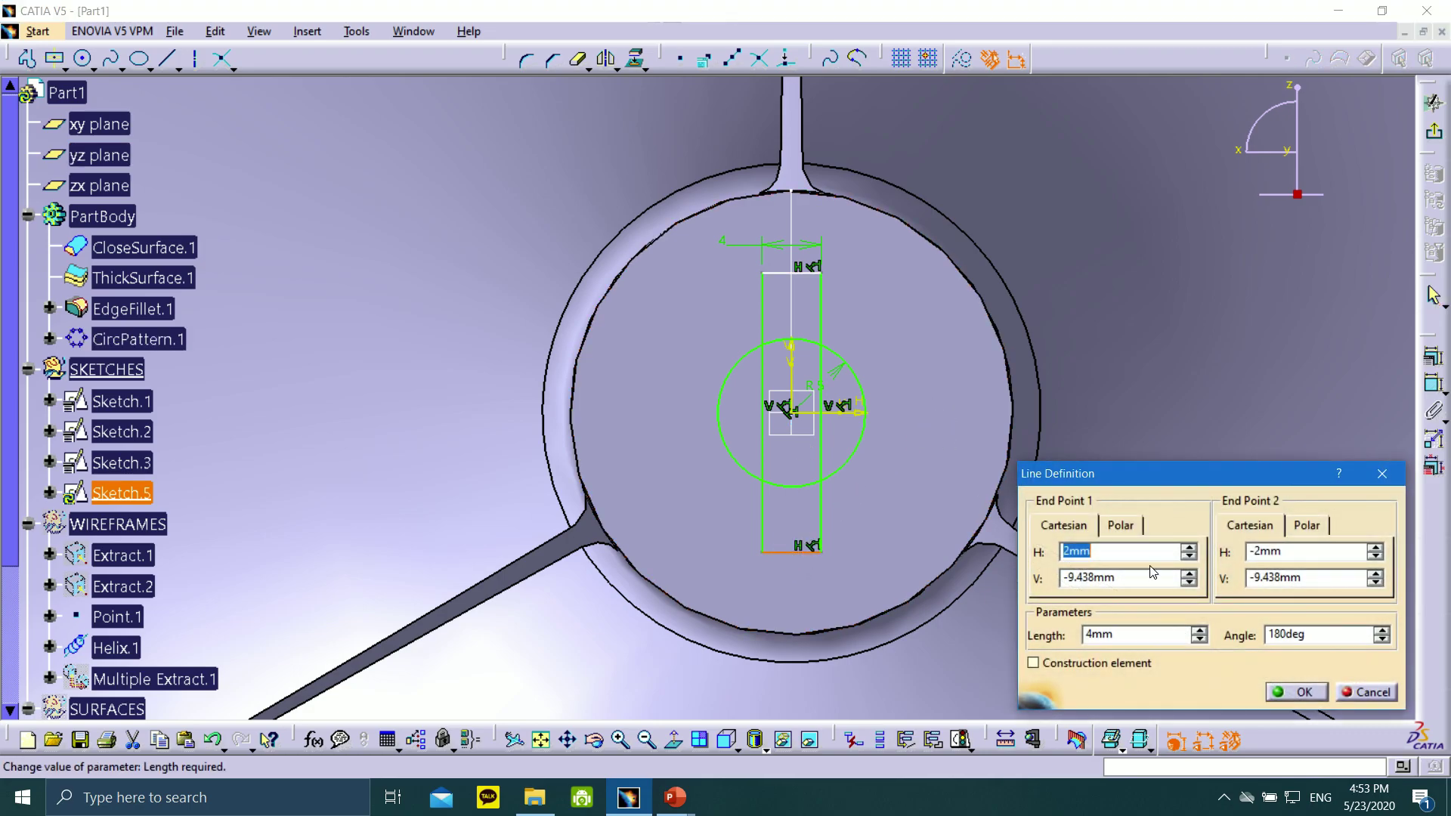
{"action": "left_click", "coordinate": [1366, 693]}
{"action": "left_click", "coordinate": [1436, 384]}
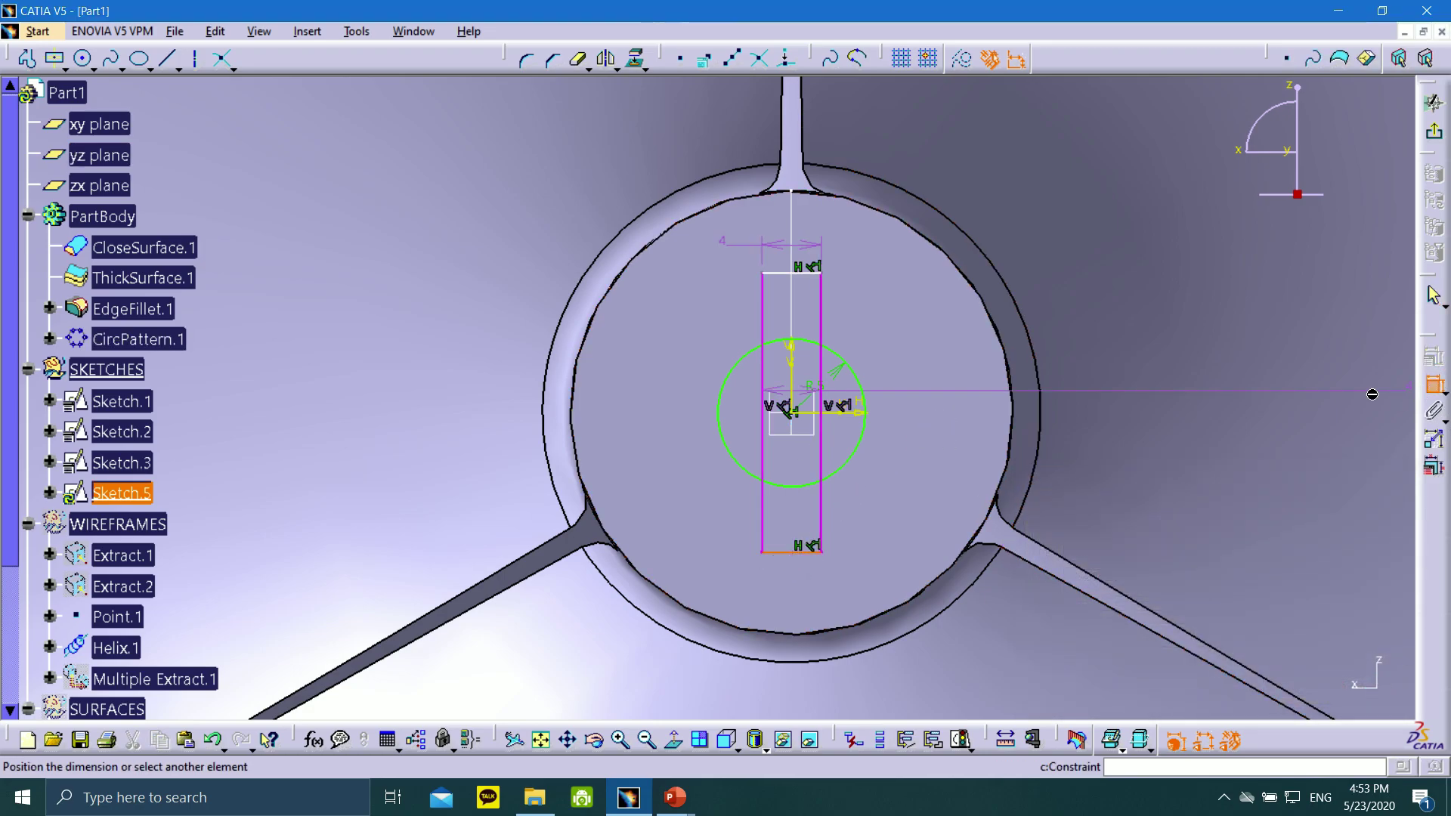
{"action": "left_click", "coordinate": [819, 287]}
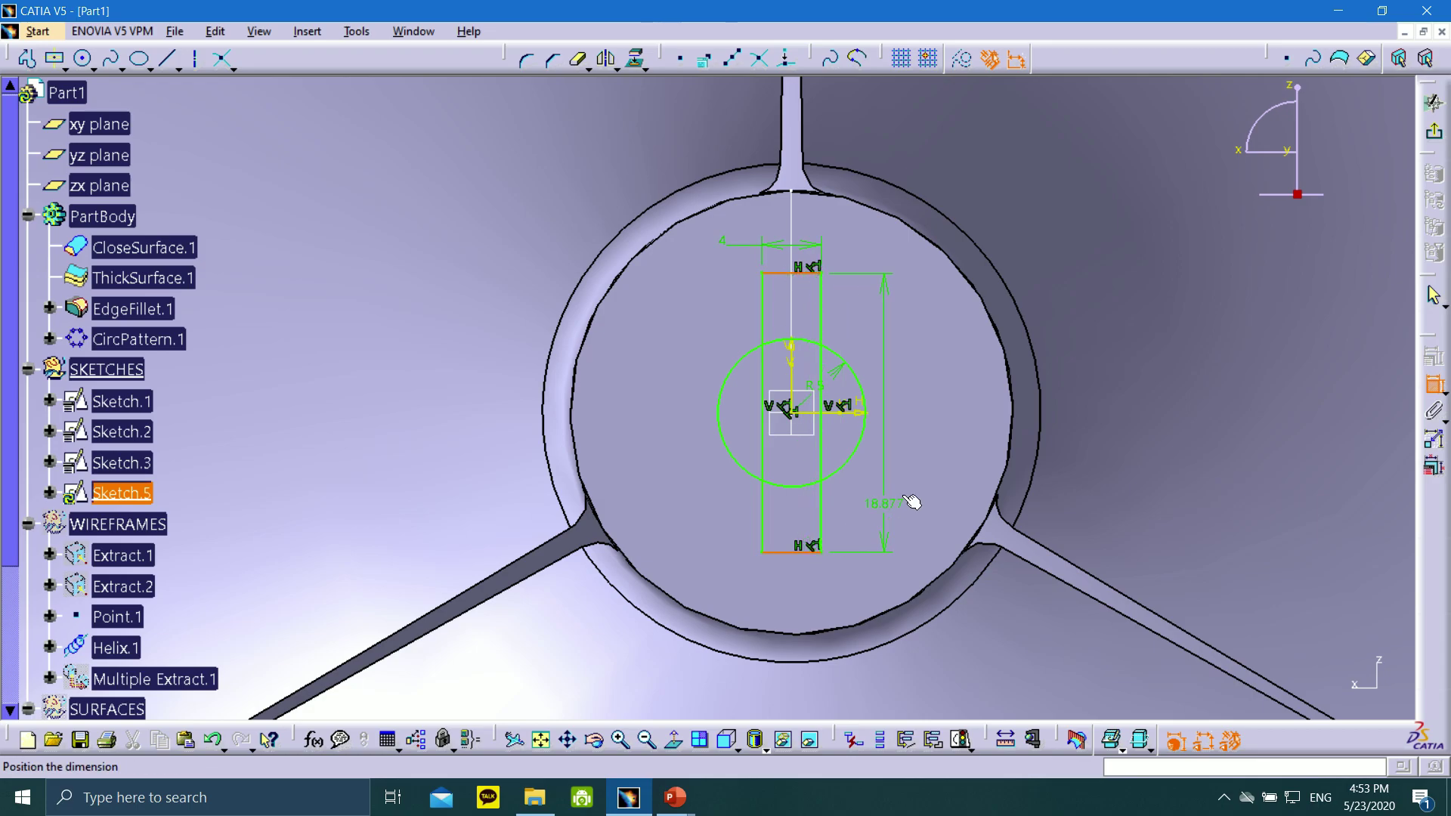
{"action": "left_click", "coordinate": [915, 421]}
{"action": "double_click", "coordinate": [913, 422]}
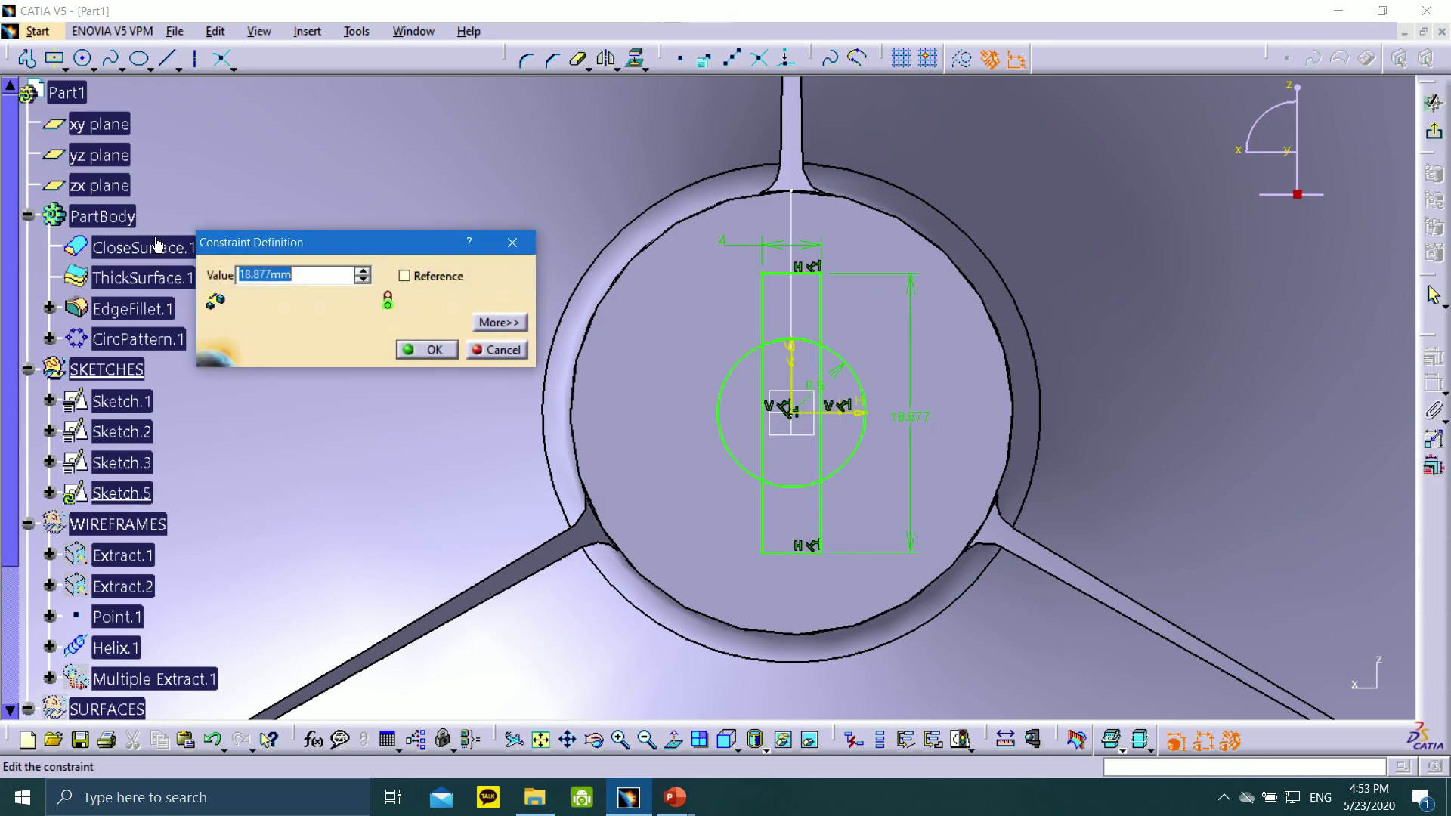
{"action": "type", "text": "14"}
{"action": "left_click", "coordinate": [427, 350]}
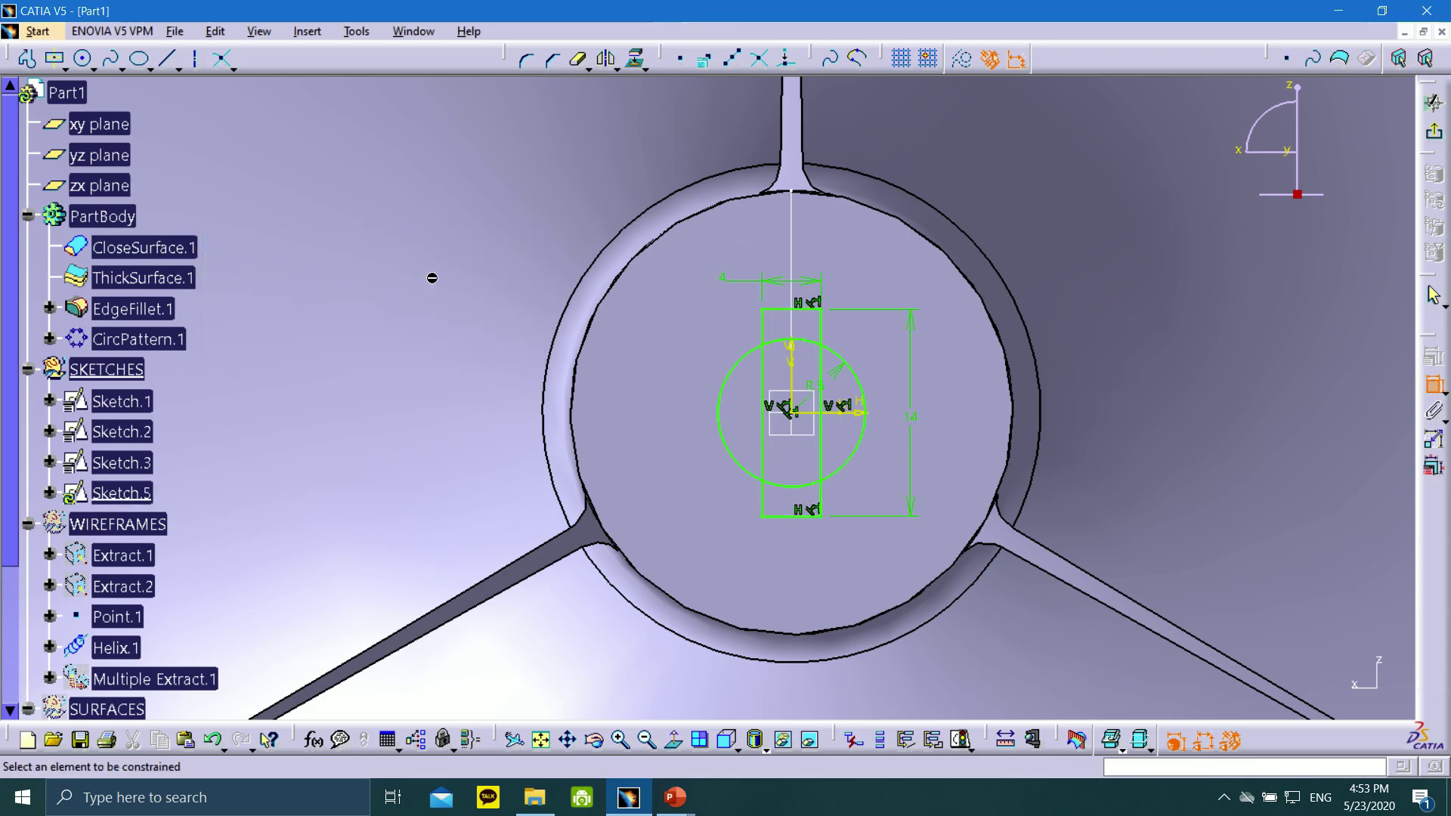
- Quick-trim the circle arcs inside the rectangle and the rectangle sides inside the circle to leave one closed keyway outline
{"action": "left_click", "coordinate": [579, 60]}
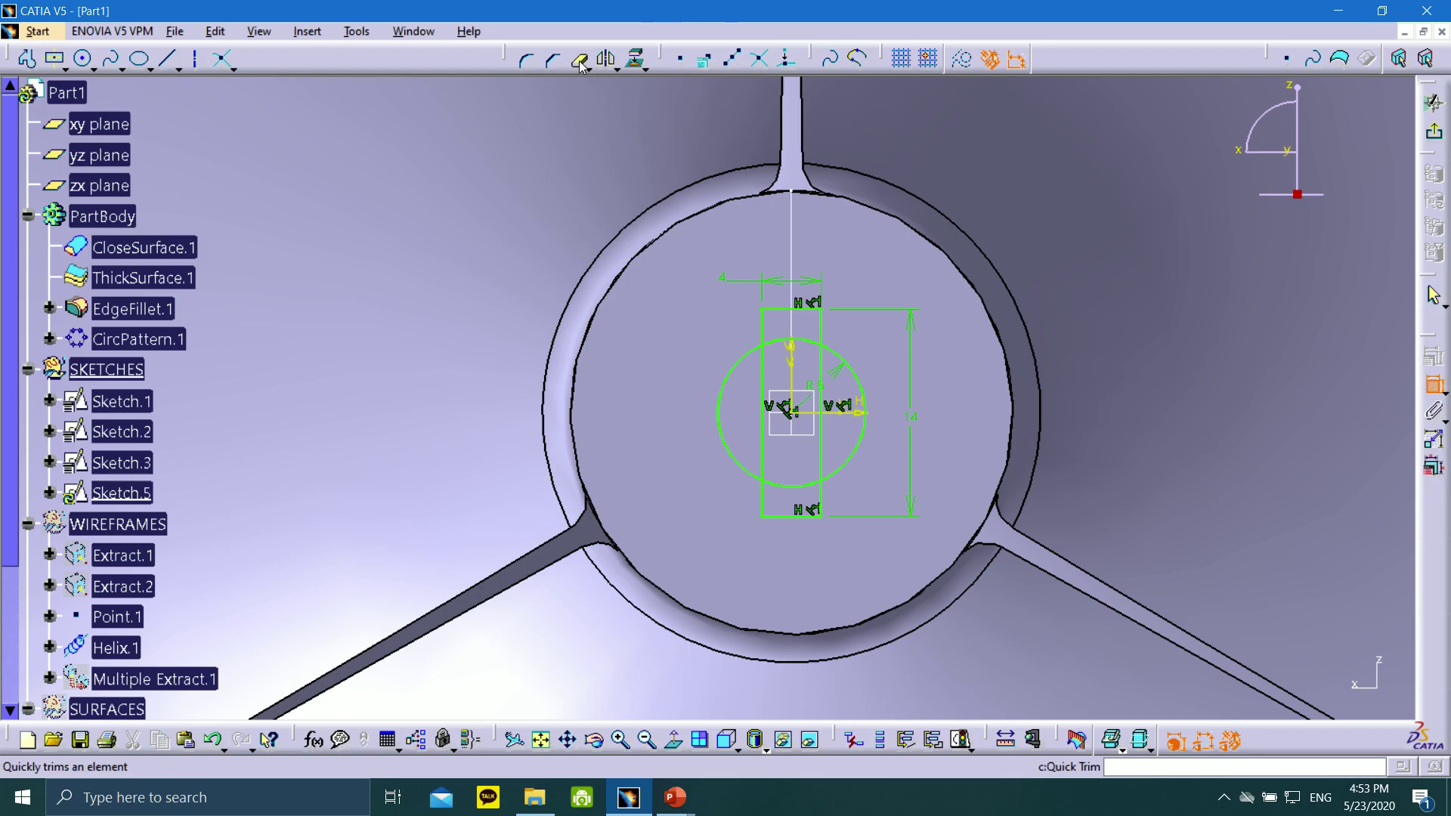
{"action": "left_click", "coordinate": [786, 348]}
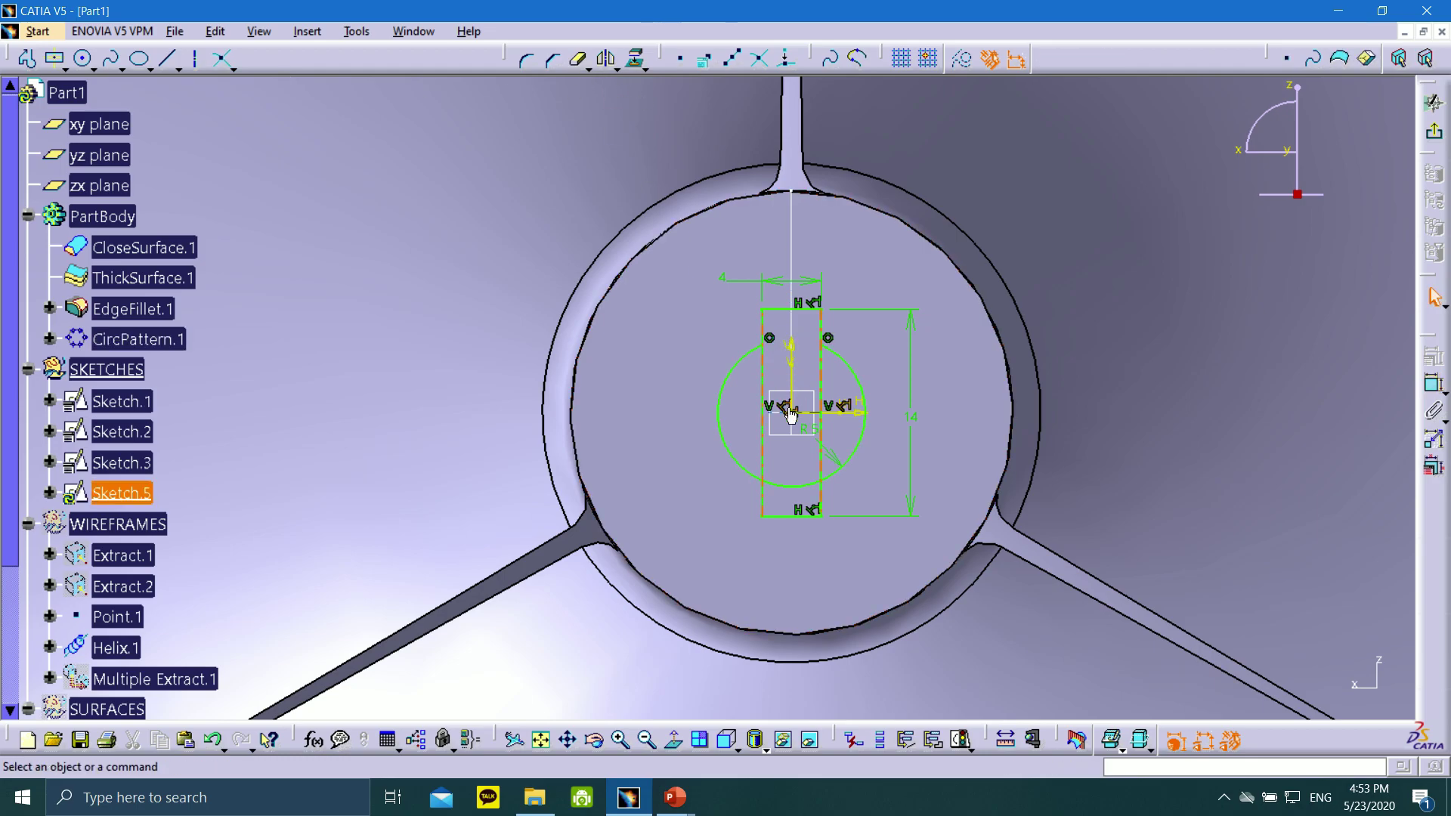
{"action": "double_click", "coordinate": [765, 408]}
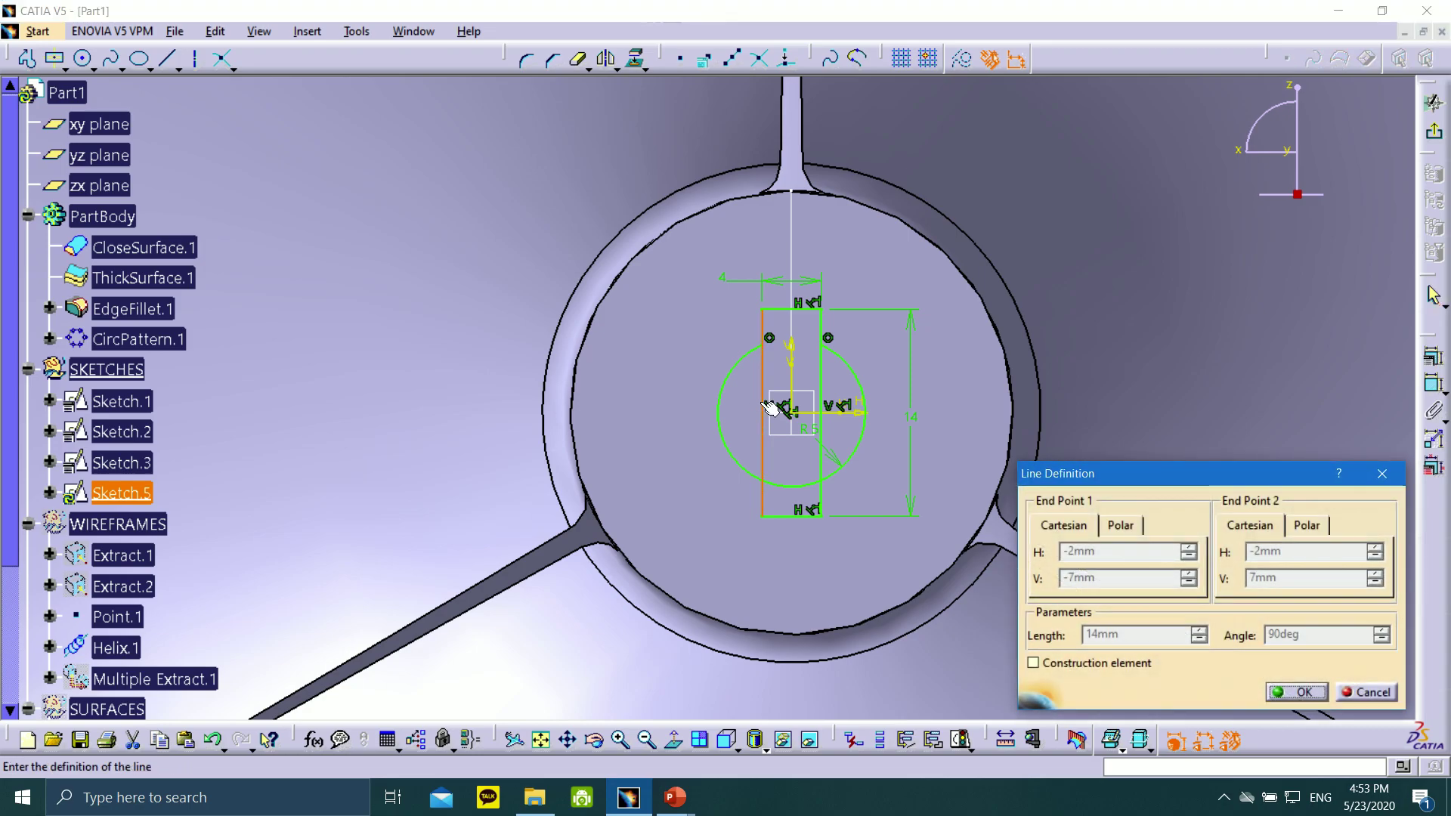
{"action": "left_click", "coordinate": [1367, 692]}
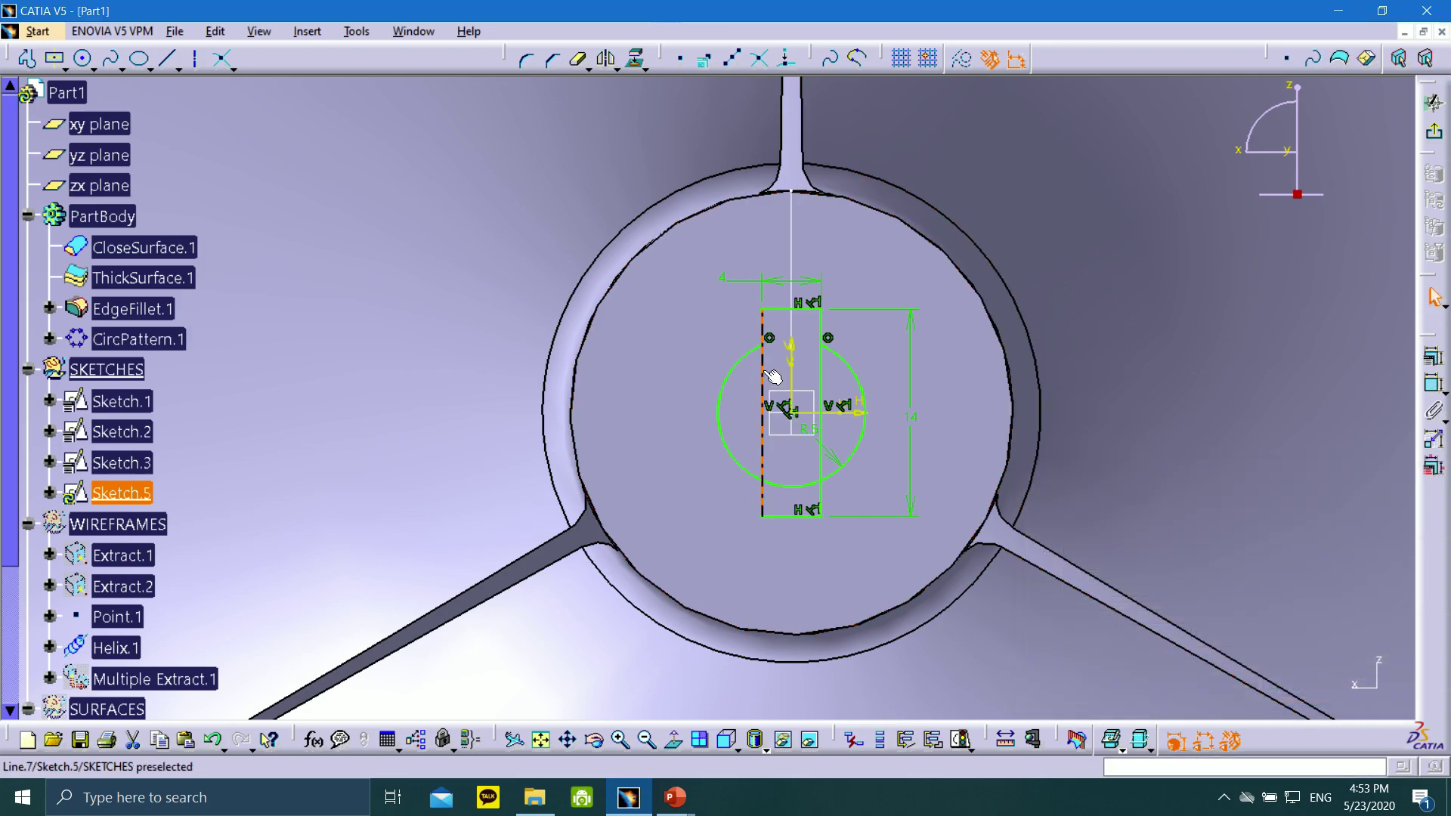
{"action": "left_click", "coordinate": [556, 65]}
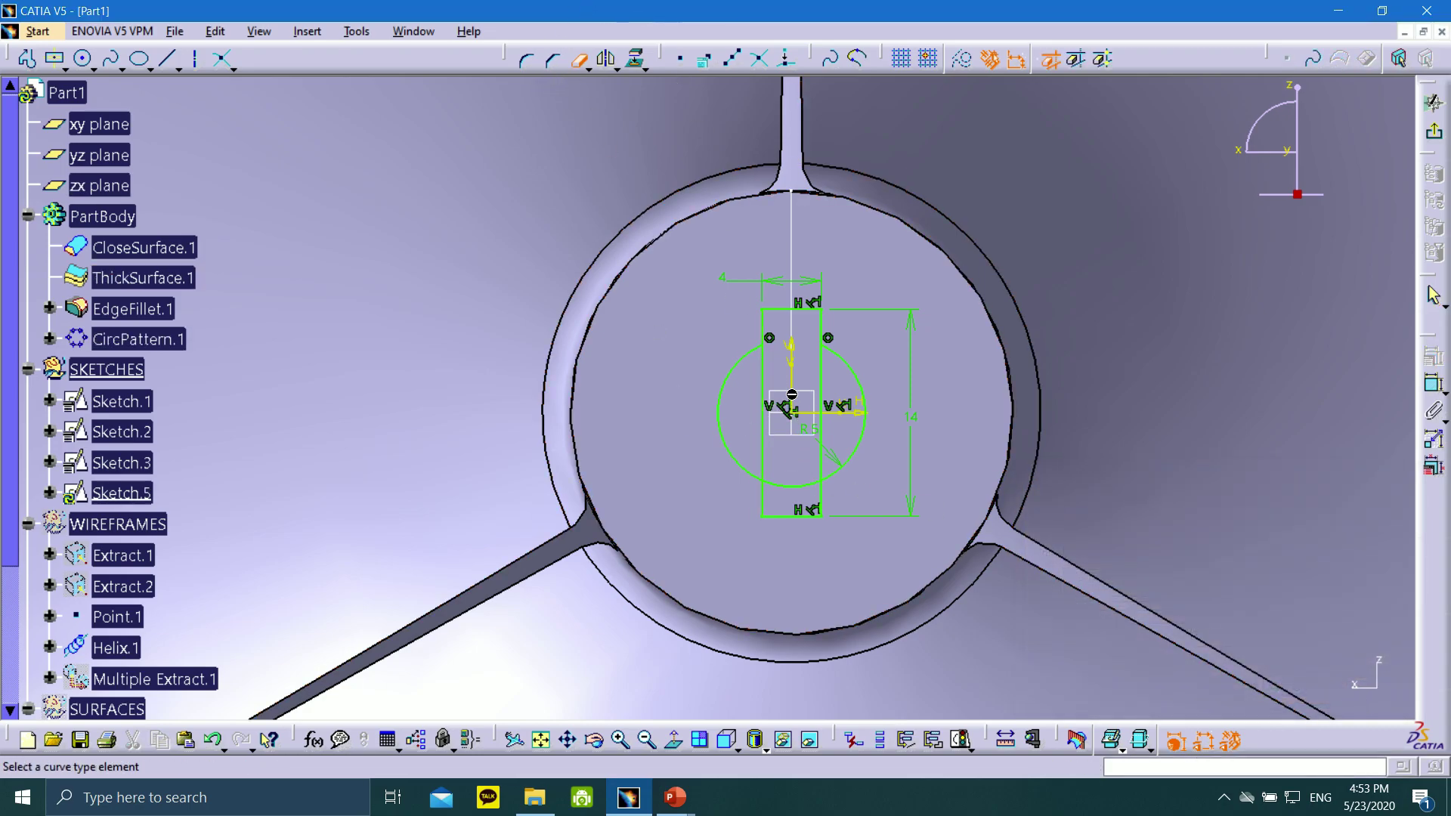
{"action": "left_click", "coordinate": [821, 378]}
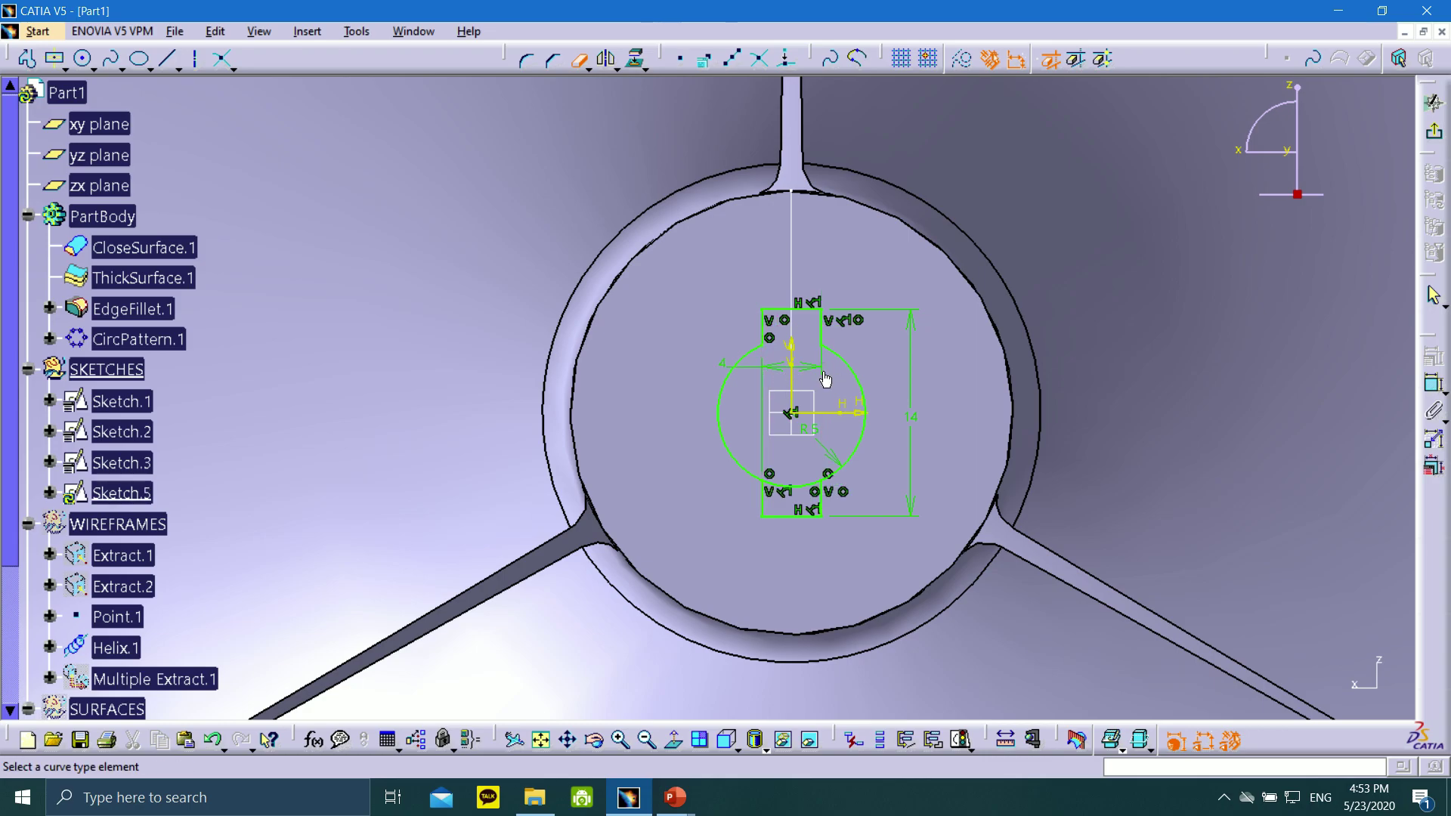
{"action": "left_click", "coordinate": [800, 517]}
- Reposition the 4 mm width and R5 radius dimensions clear of the profile and exit the sketch
{"action": "left_click", "coordinate": [772, 360]}
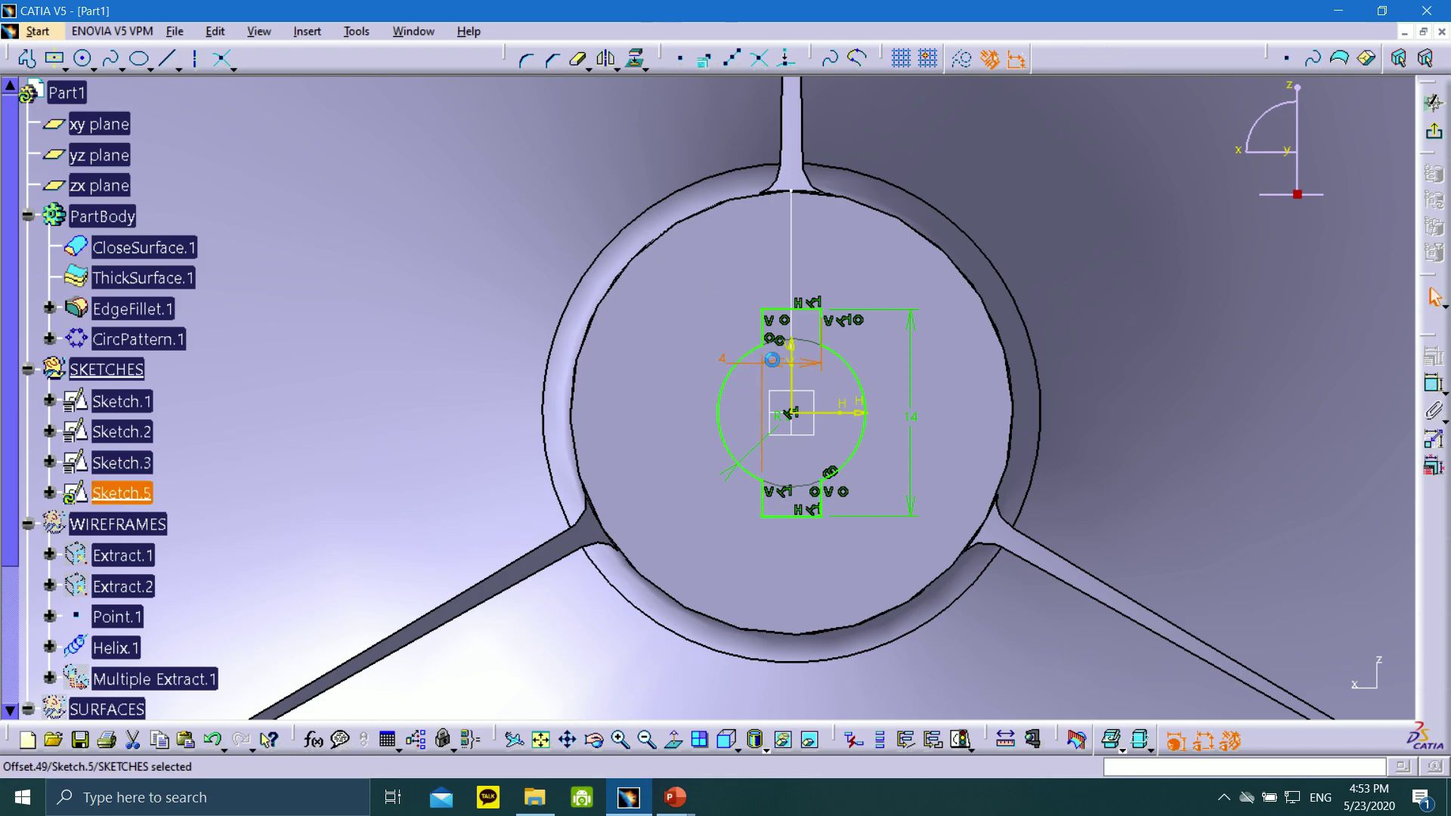
{"action": "left_click_drag", "start_coordinate": [788, 280], "coordinate": [787, 266]}
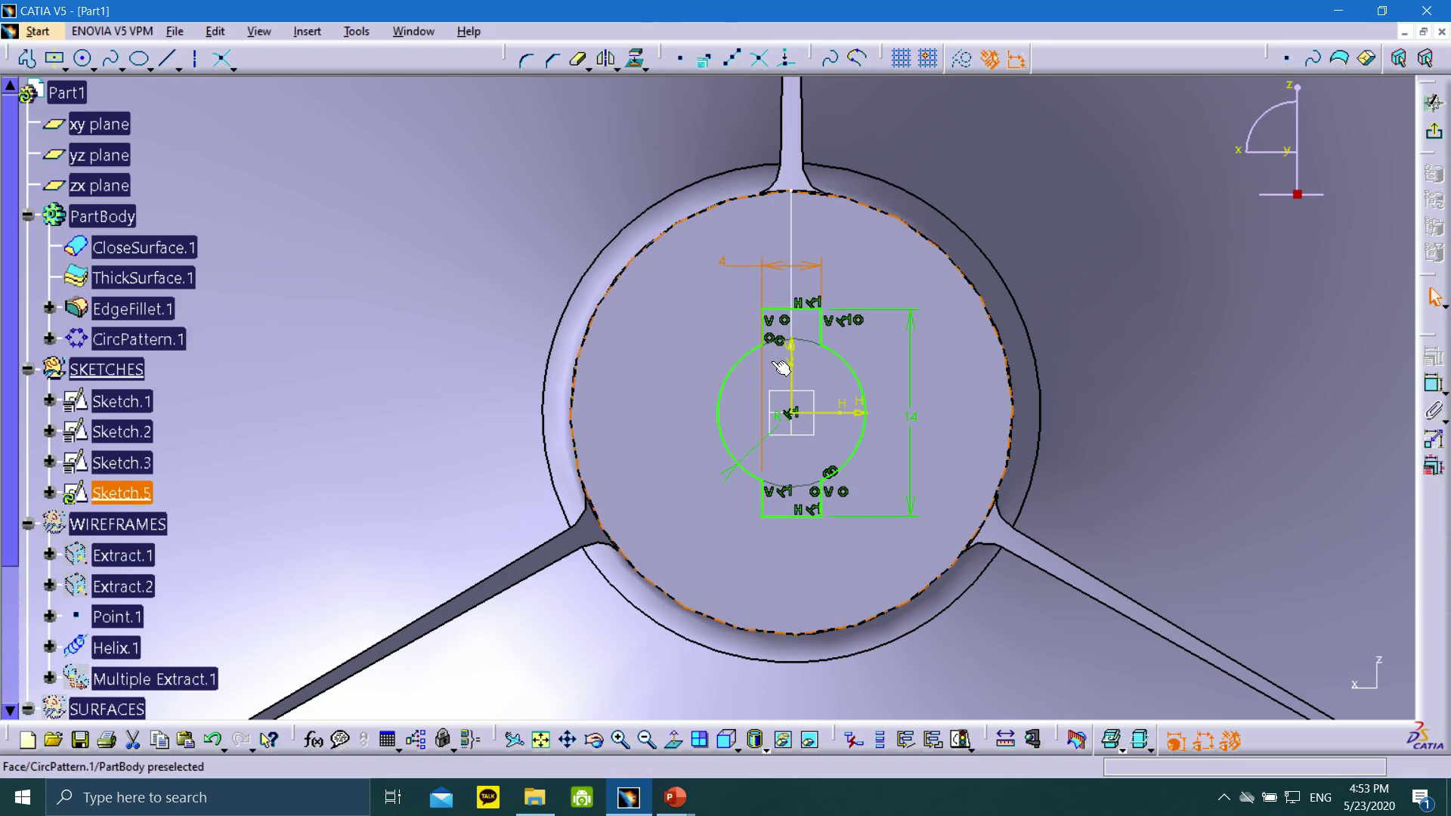
{"action": "left_click", "coordinate": [741, 473]}
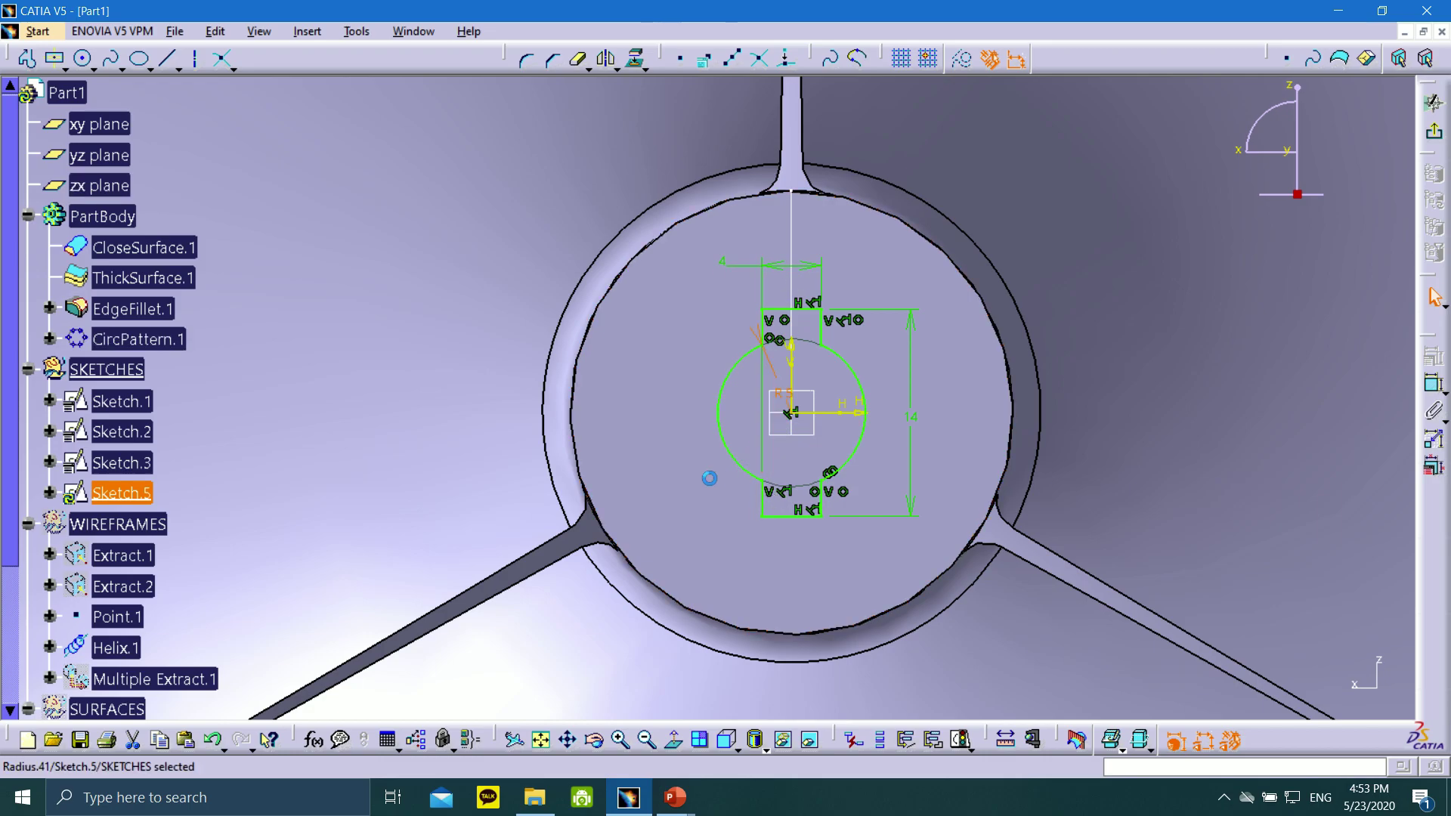
{"action": "left_click", "coordinate": [611, 425]}
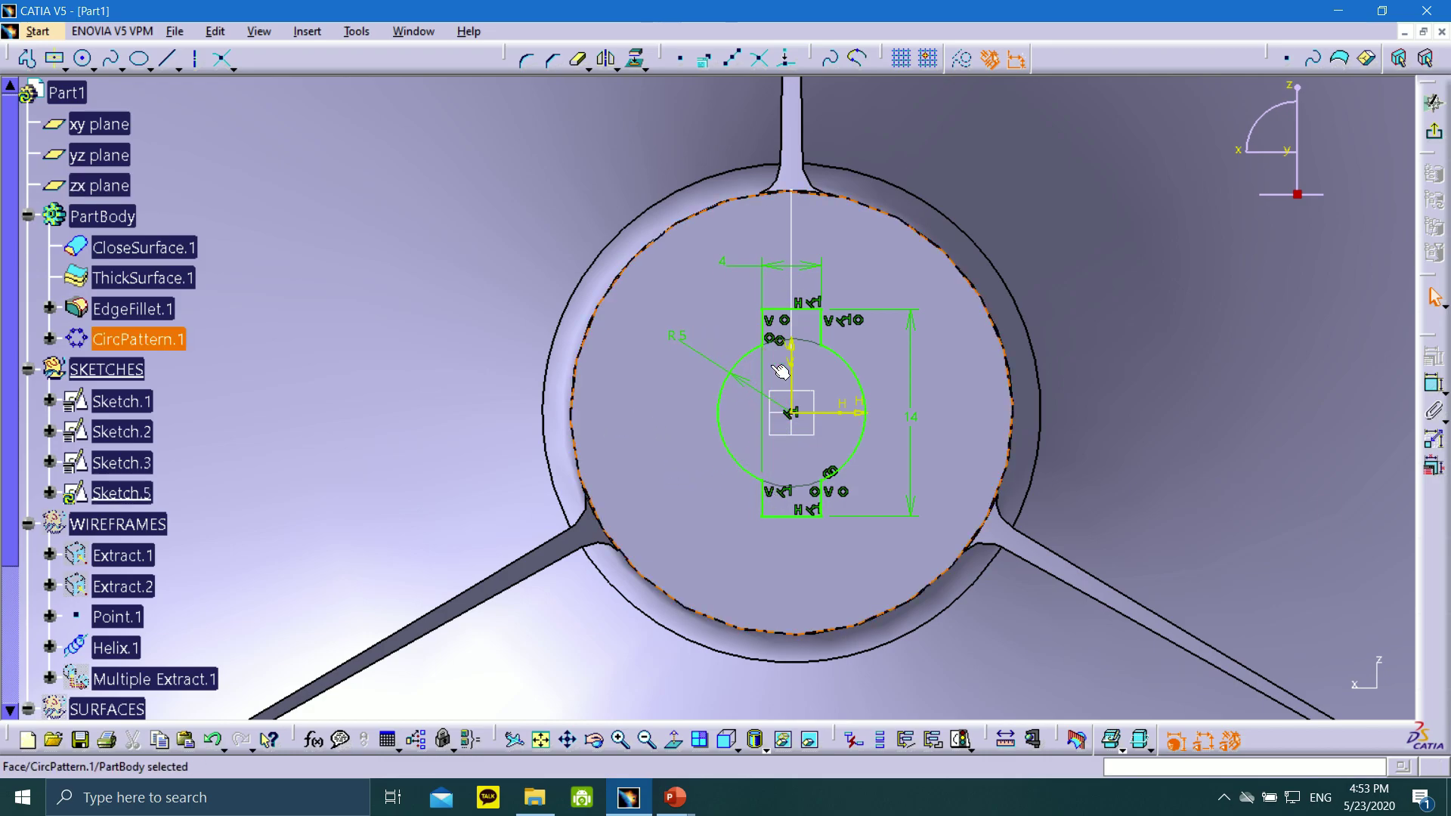
{"action": "left_click", "coordinate": [1433, 132]}
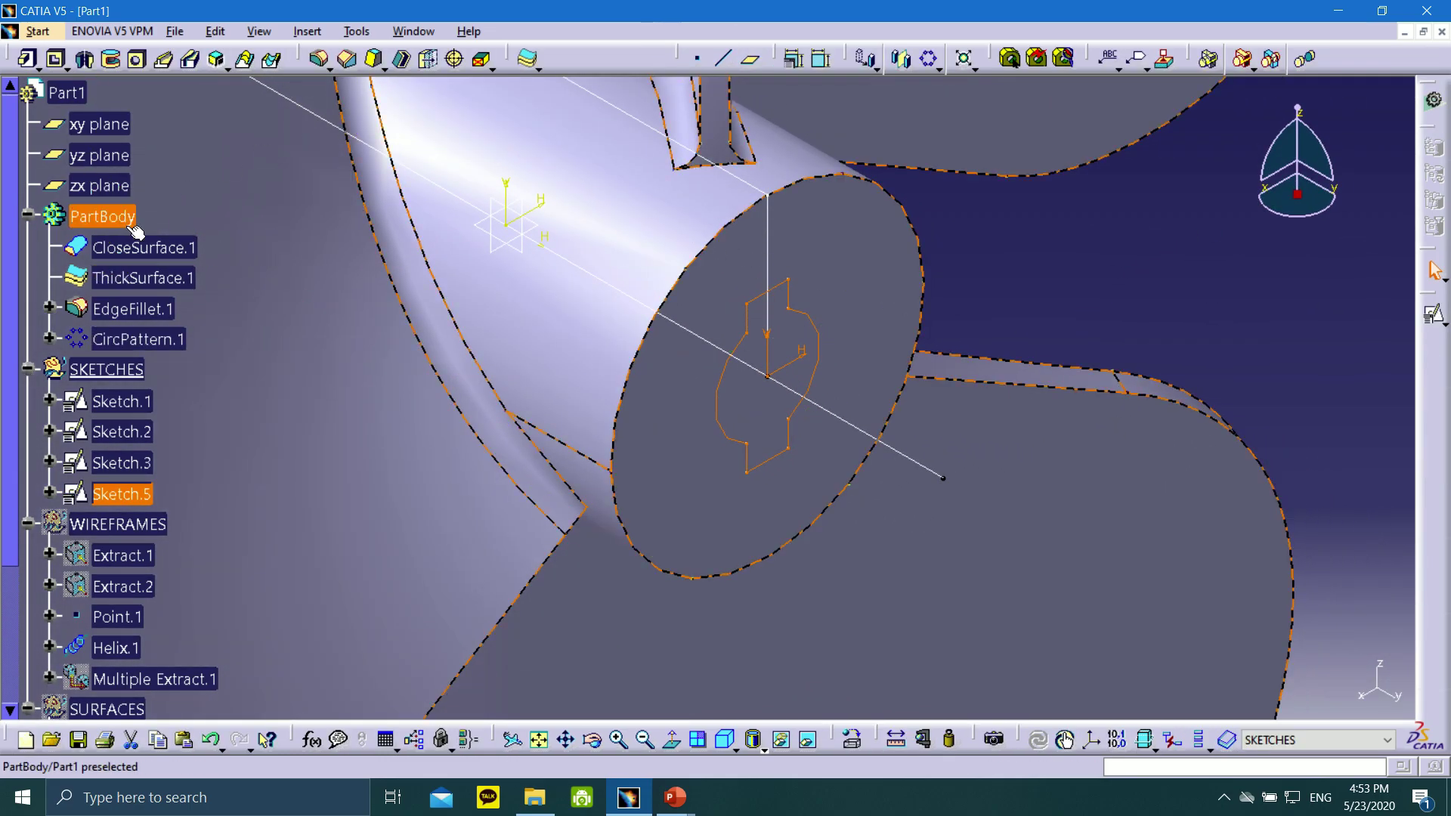
- Define PartBody as the work object and cut the Sketch.5 profile through the hub with an Up to last pocket
{"action": "right_click", "coordinate": [92, 220]}
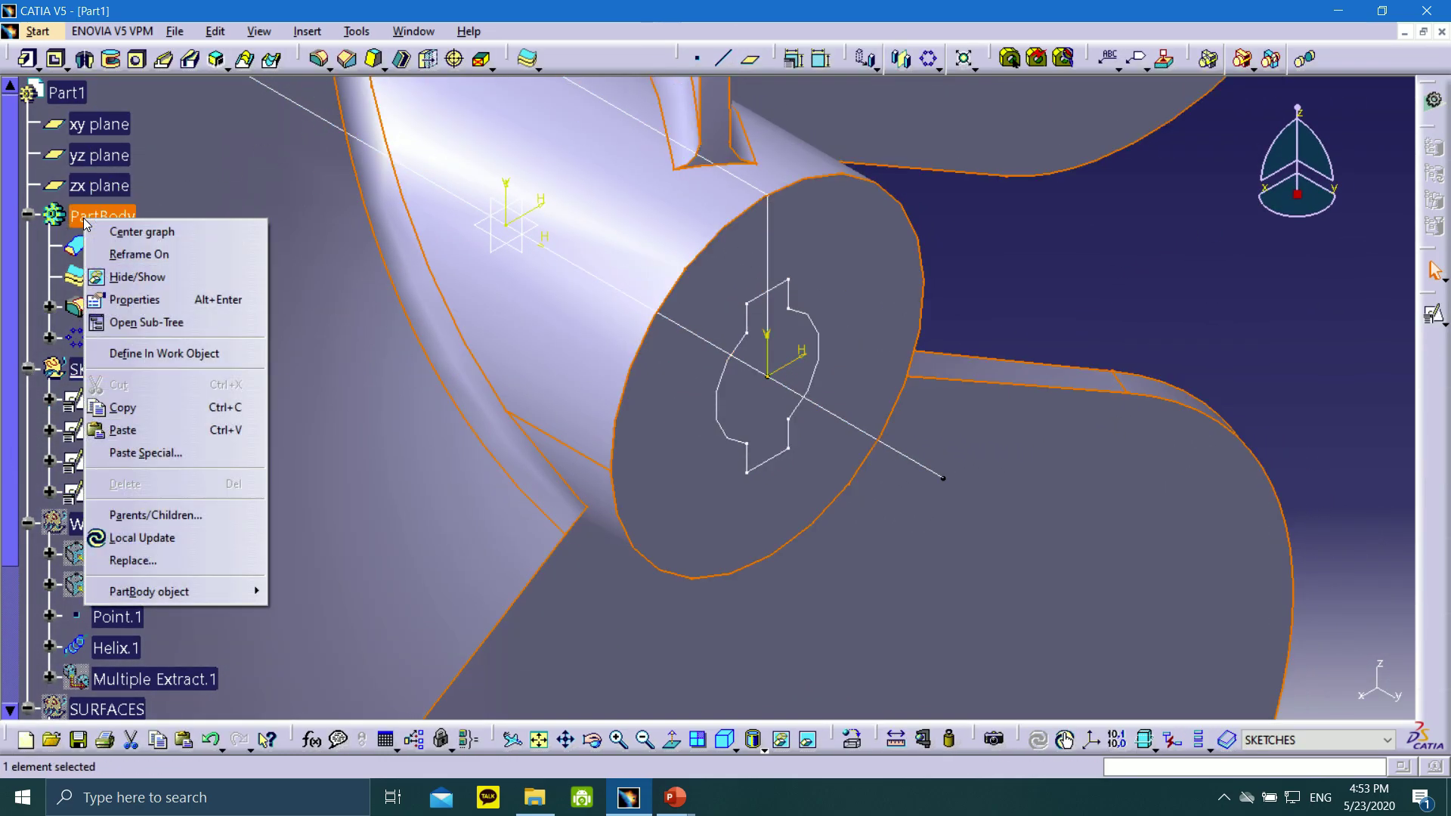
{"action": "left_click", "coordinate": [136, 355]}
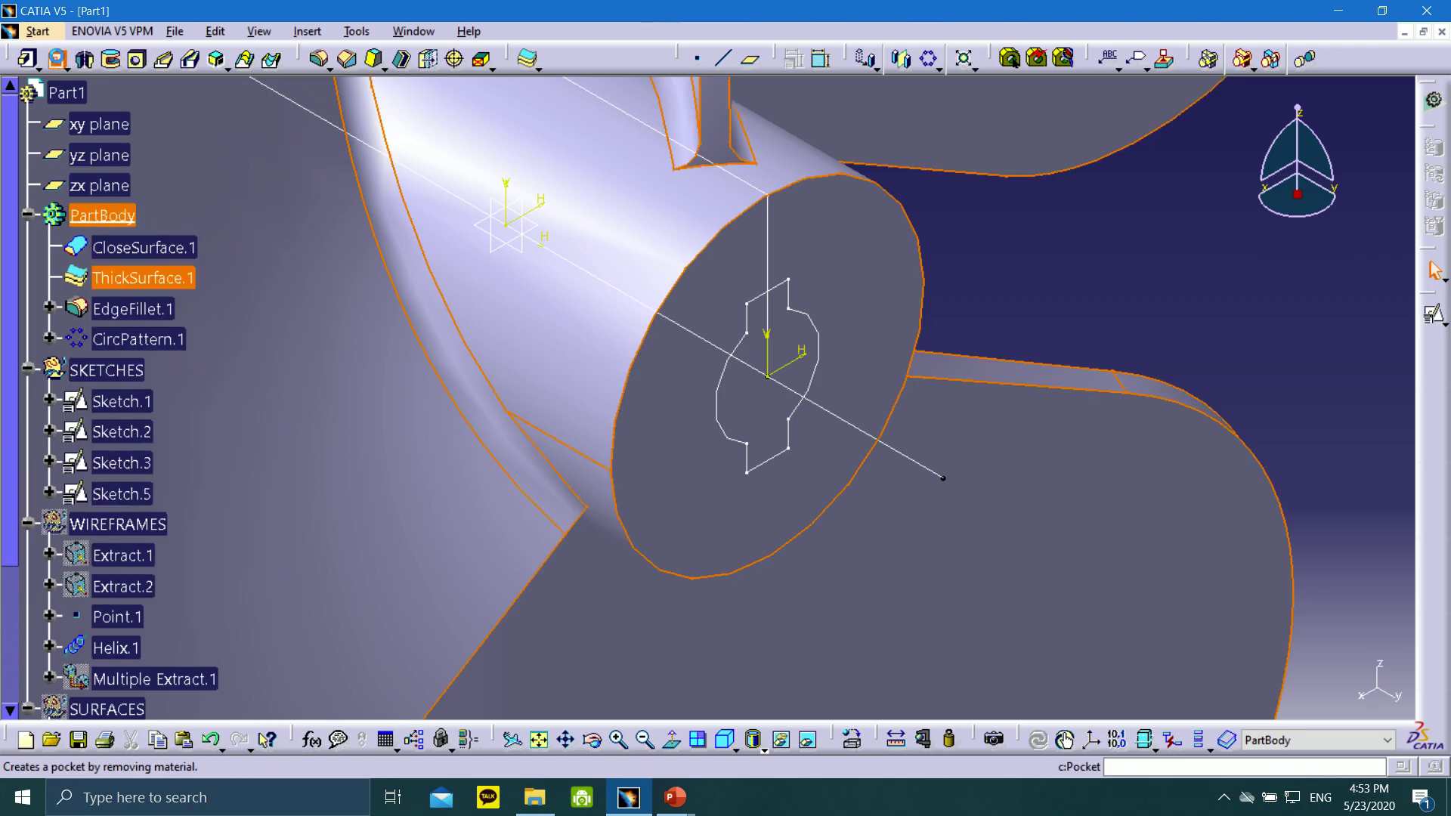
{"action": "left_click", "coordinate": [56, 60]}
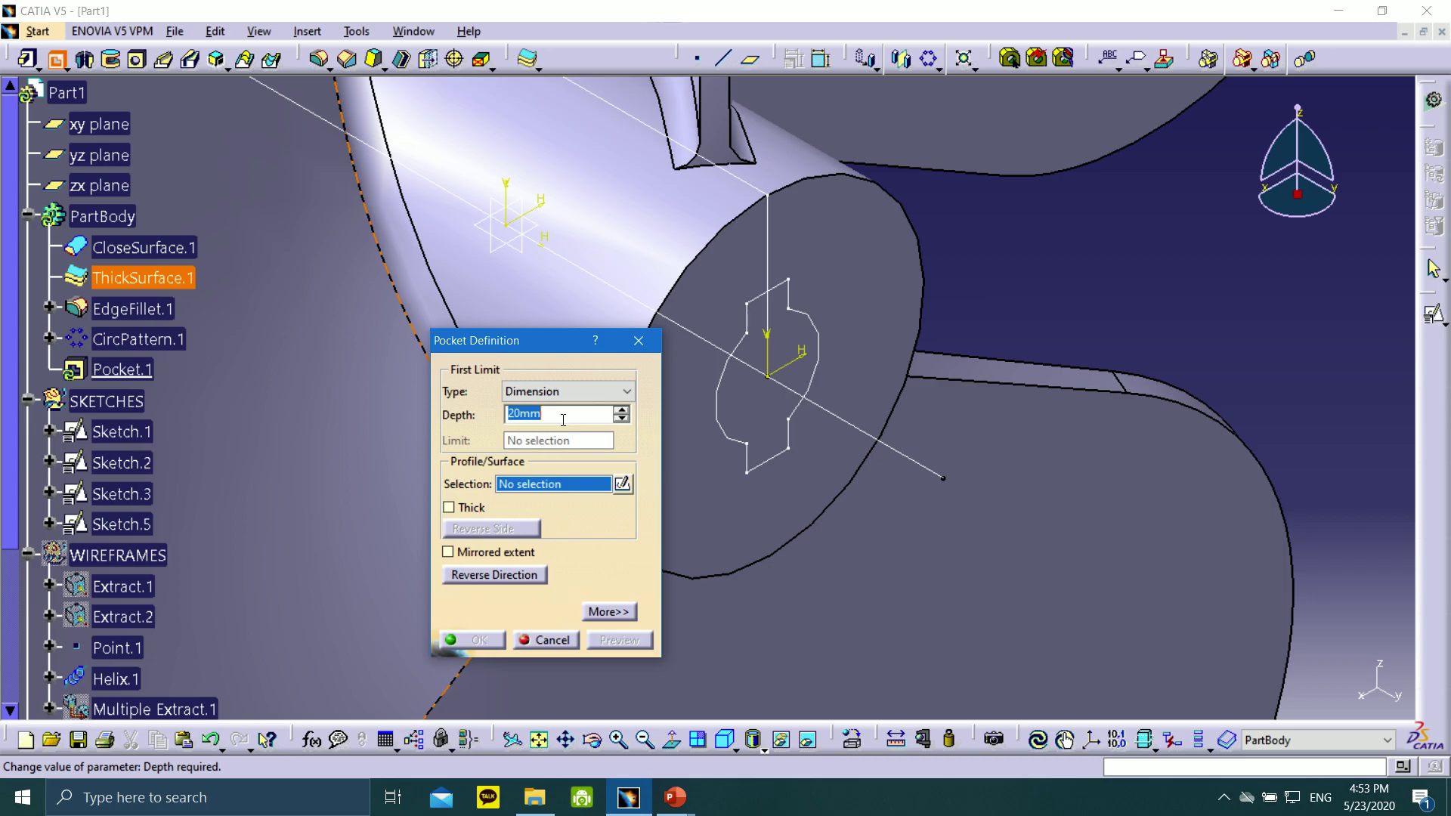
{"action": "left_click", "coordinate": [597, 390]}
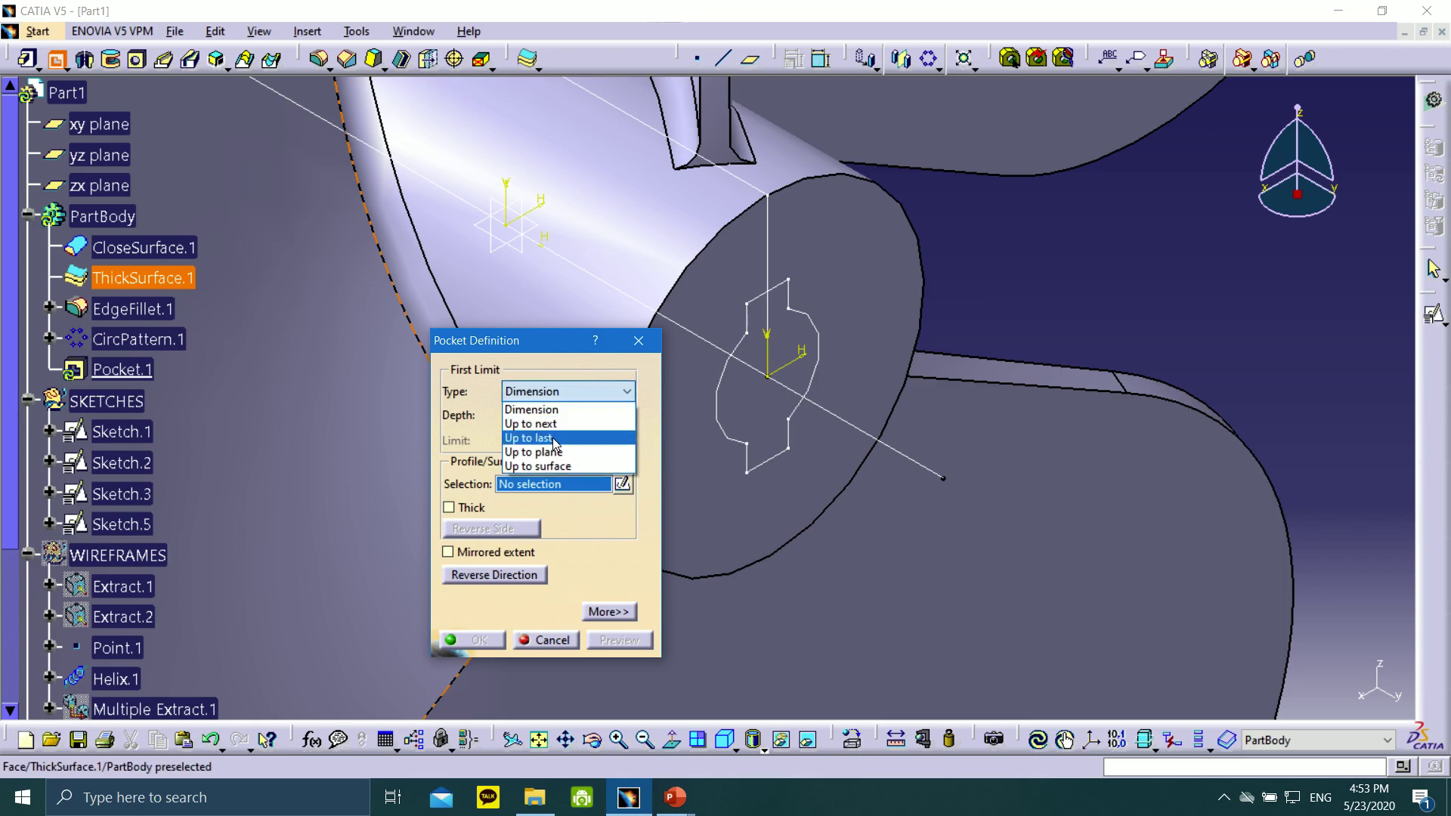
{"action": "left_click", "coordinate": [554, 438]}
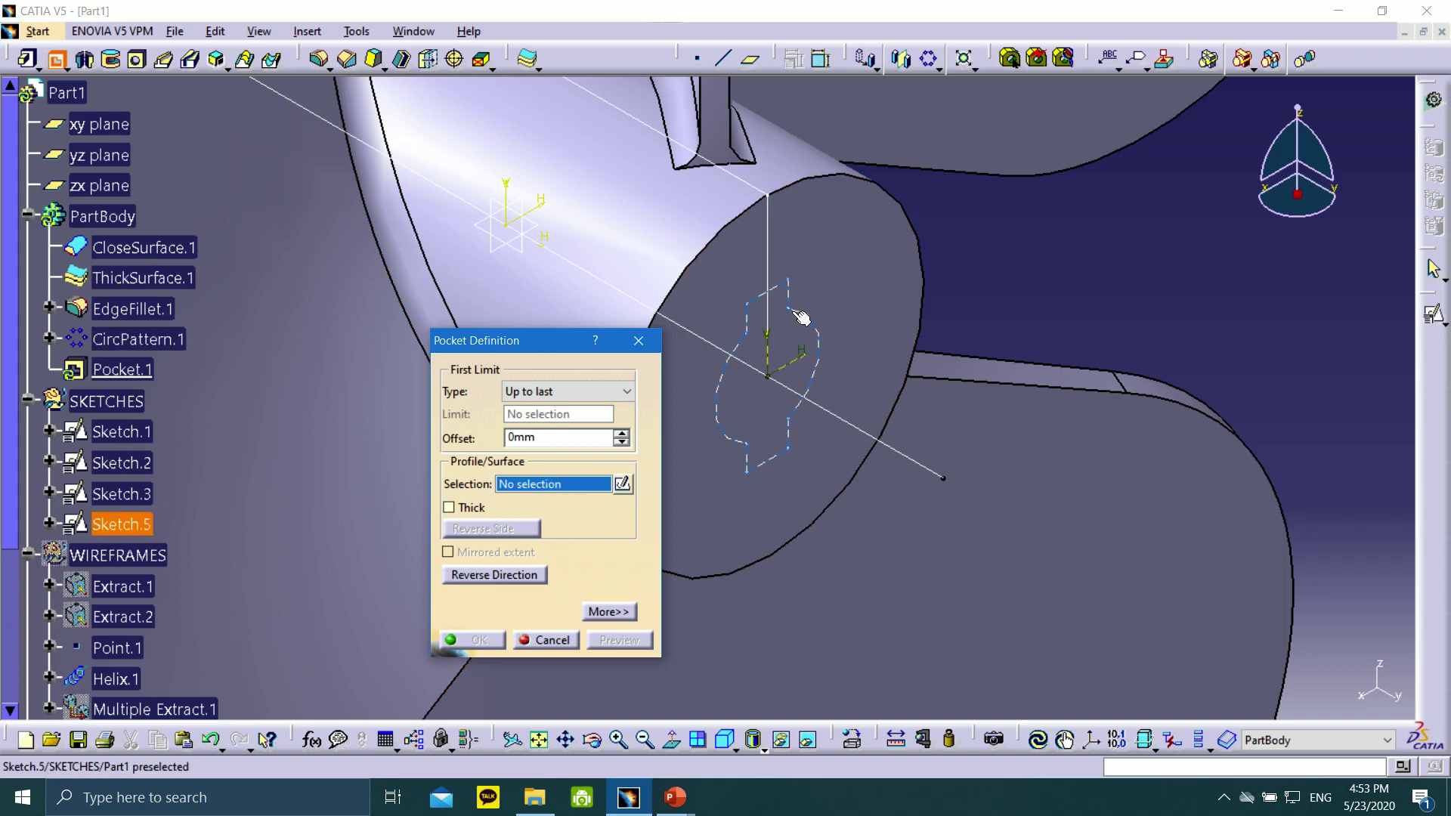
{"action": "left_click", "coordinate": [131, 524]}
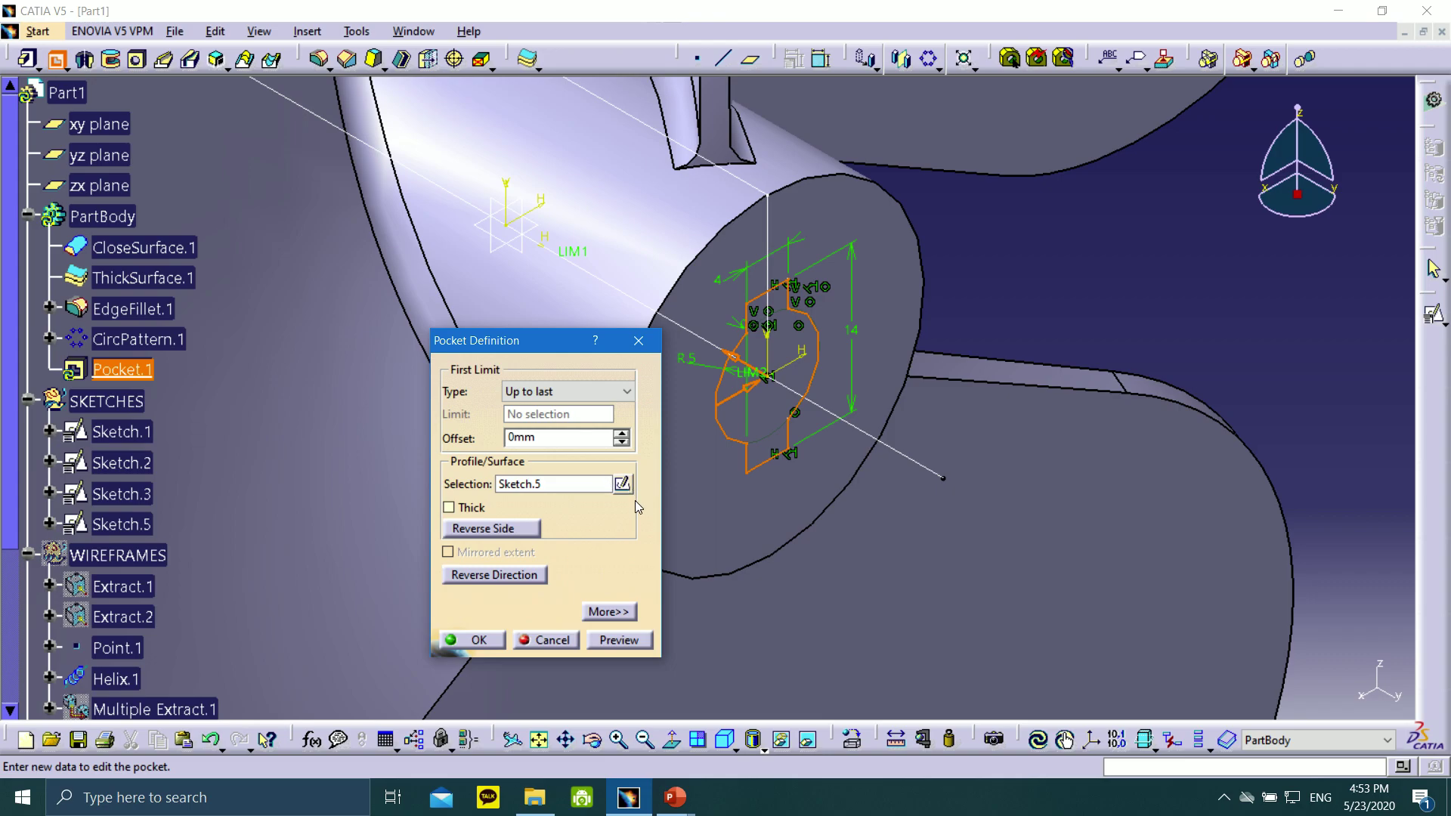
{"action": "left_click", "coordinate": [602, 641]}
{"action": "left_click", "coordinate": [479, 641]}
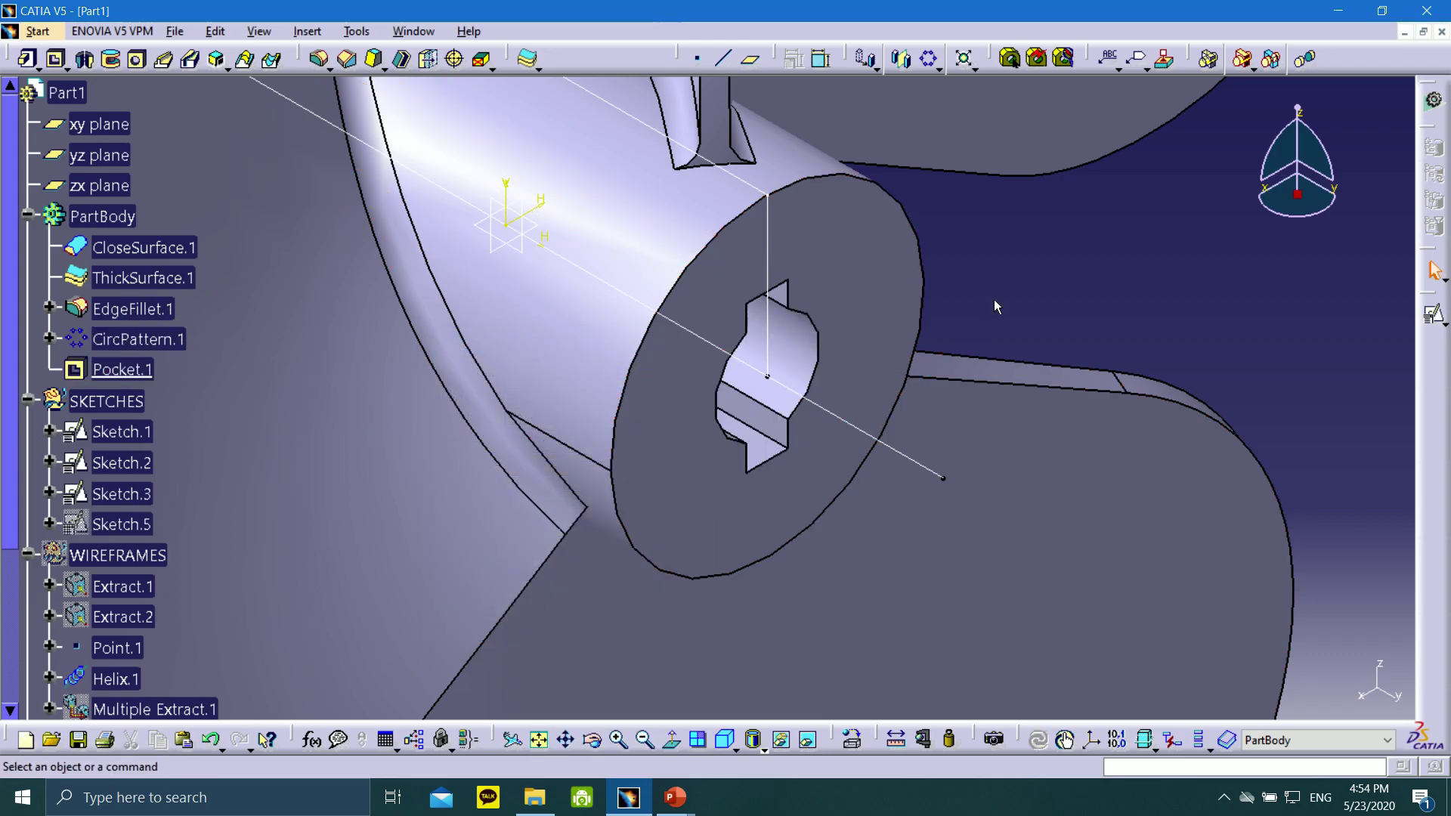
{"action": "middle_click_drag", "start_coordinate": [997, 308], "coordinate": [915, 407]}
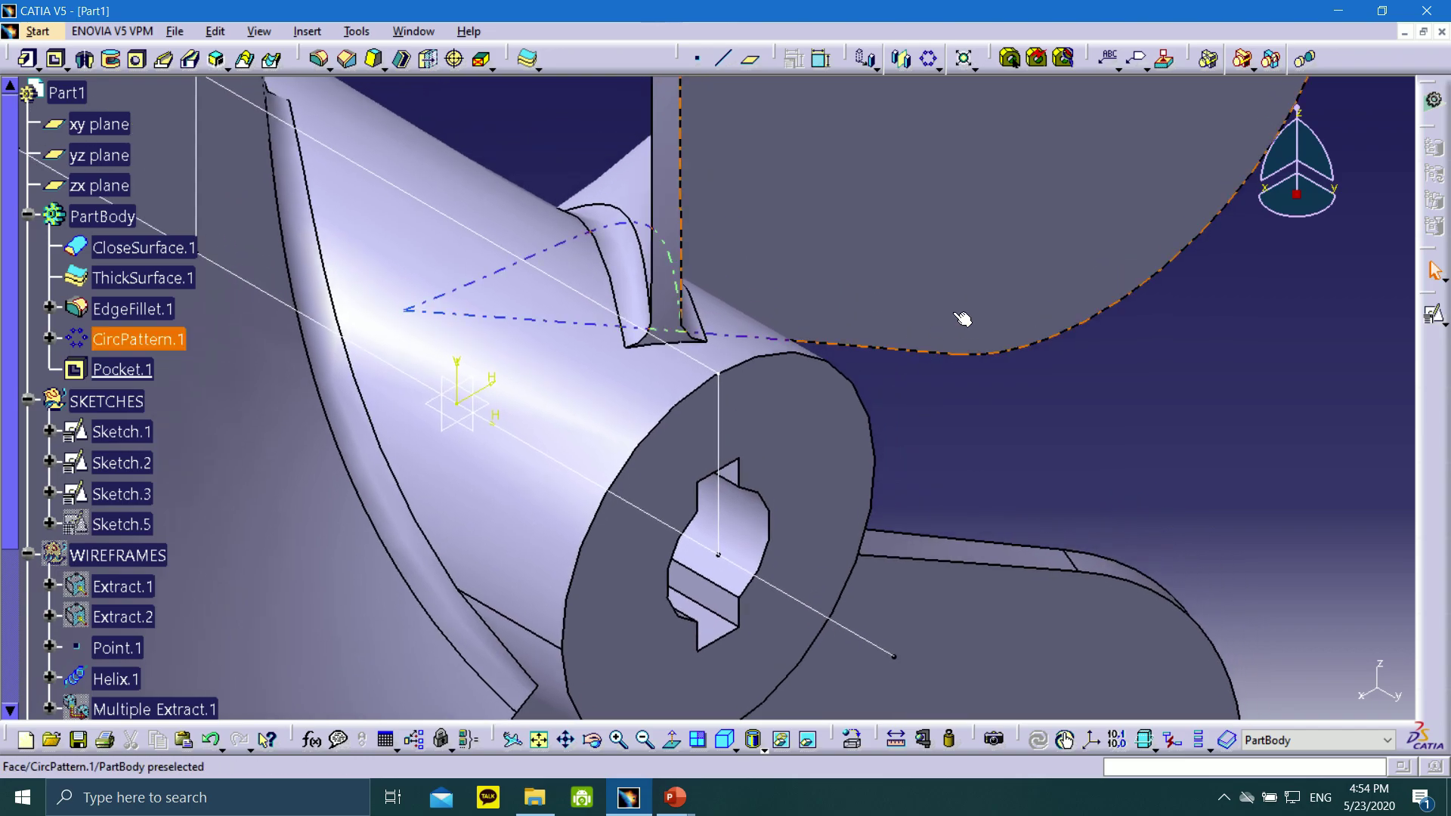
- Rename the Sketch.5 keyway sketch as Sketch.4
{"action": "middle_click_drag", "start_coordinate": [337, 554], "coordinate": [526, 204]}
{"action": "middle_click_drag", "start_coordinate": [526, 204], "coordinate": [594, 64]}
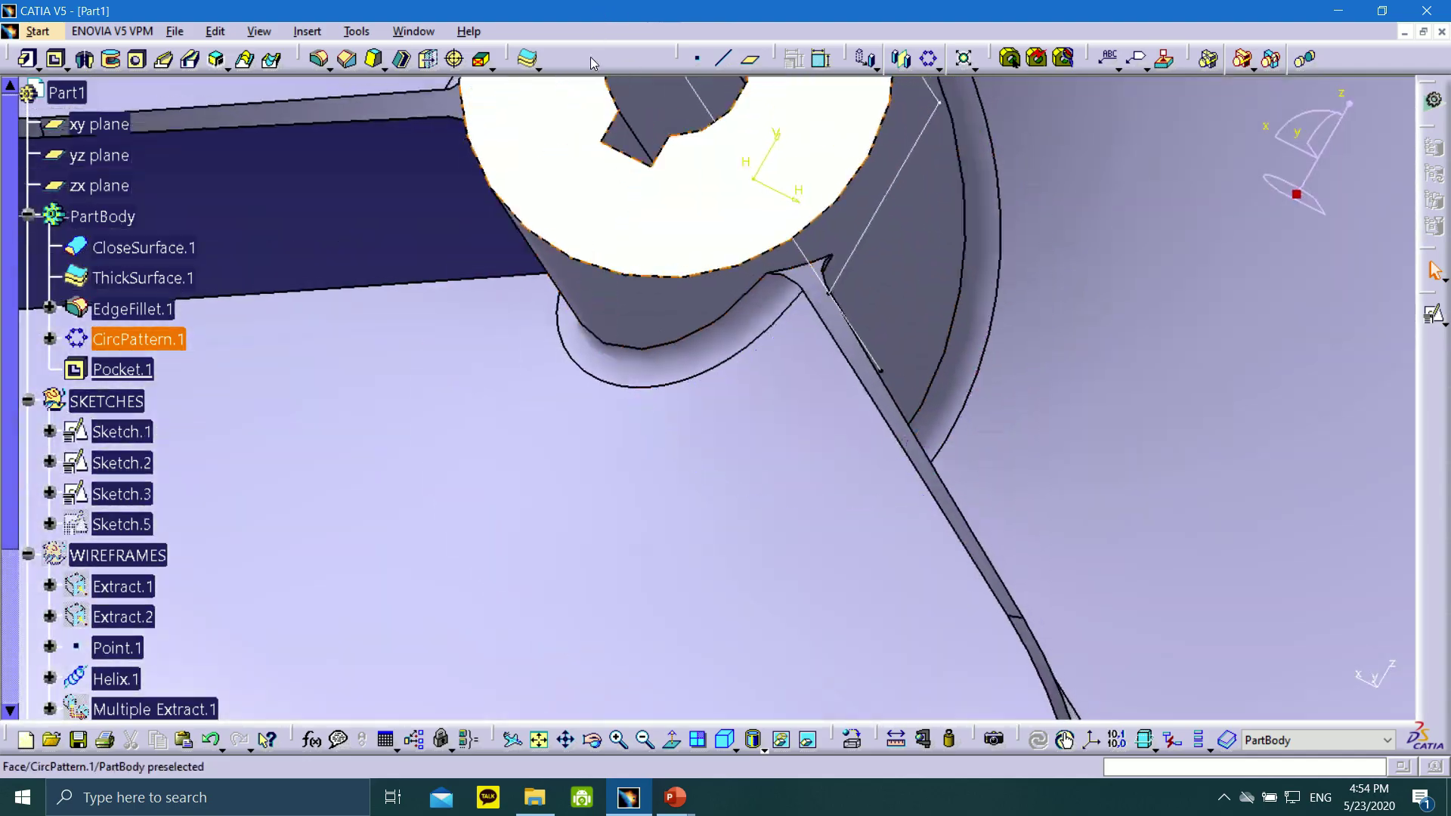
{"action": "middle_click_drag", "start_coordinate": [586, 476], "coordinate": [563, 639]}
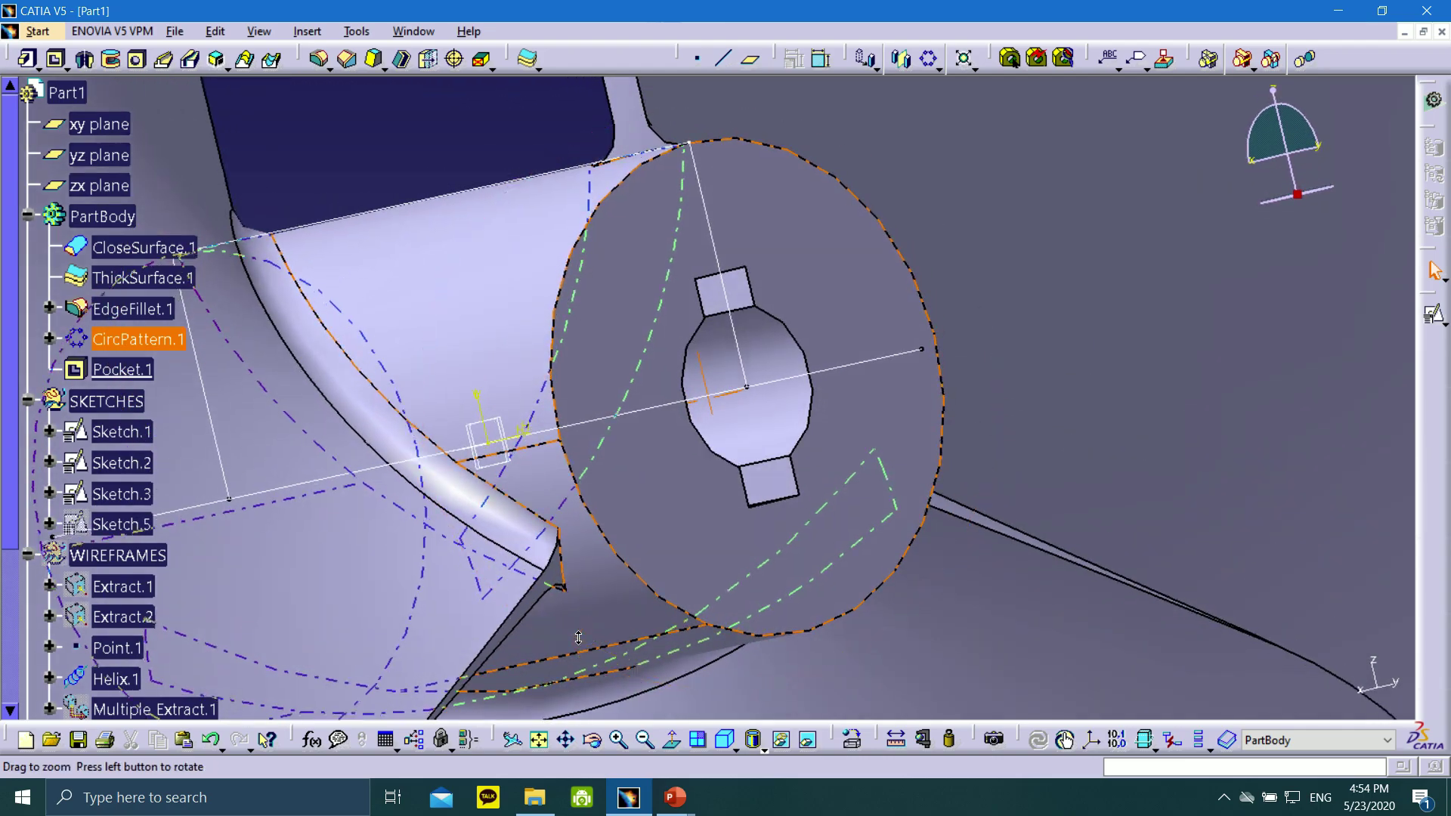
{"action": "right_click", "coordinate": [116, 524]}
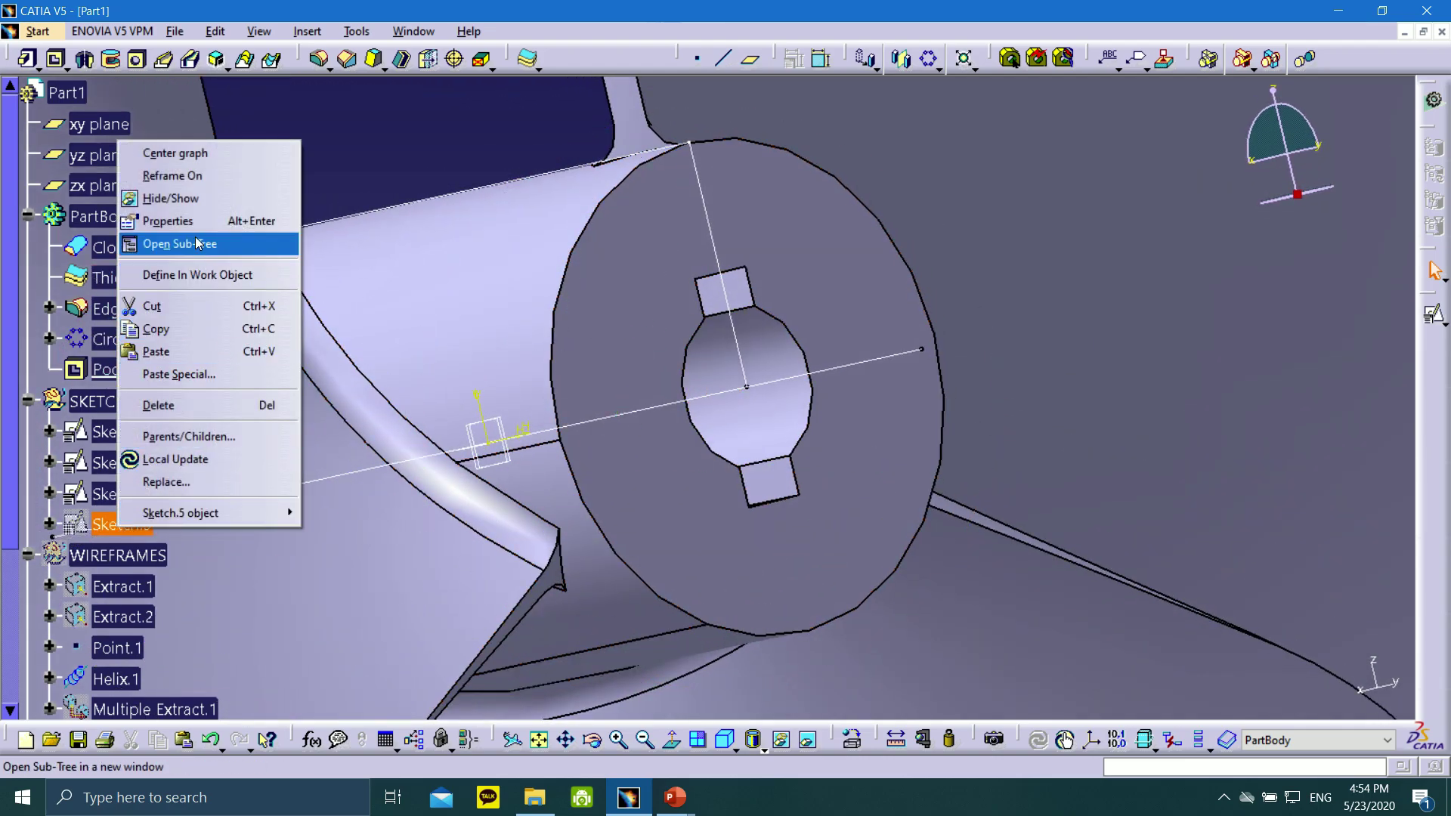
{"action": "left_click", "coordinate": [227, 220]}
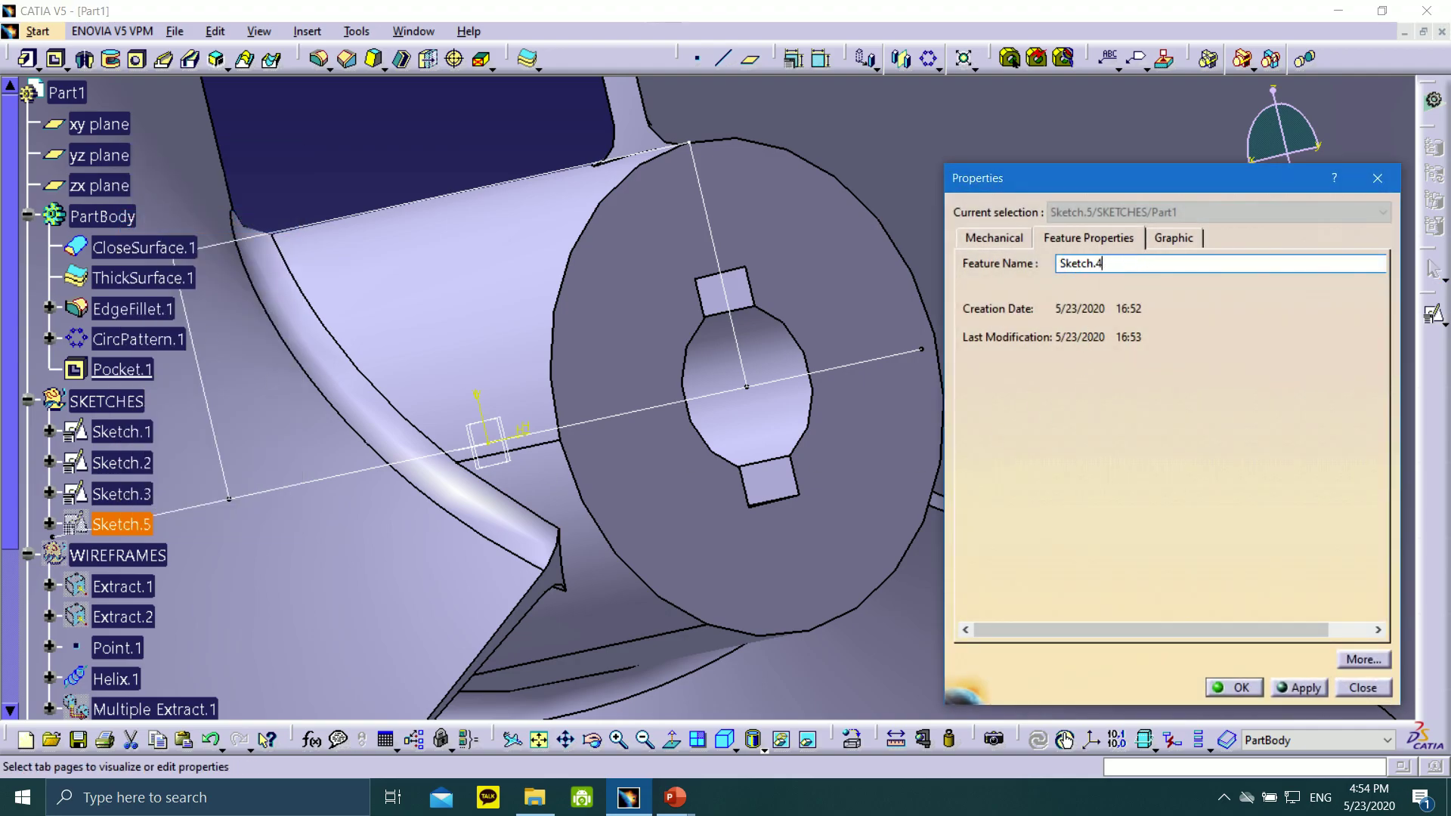
{"action": "left_click", "coordinate": [1237, 688]}
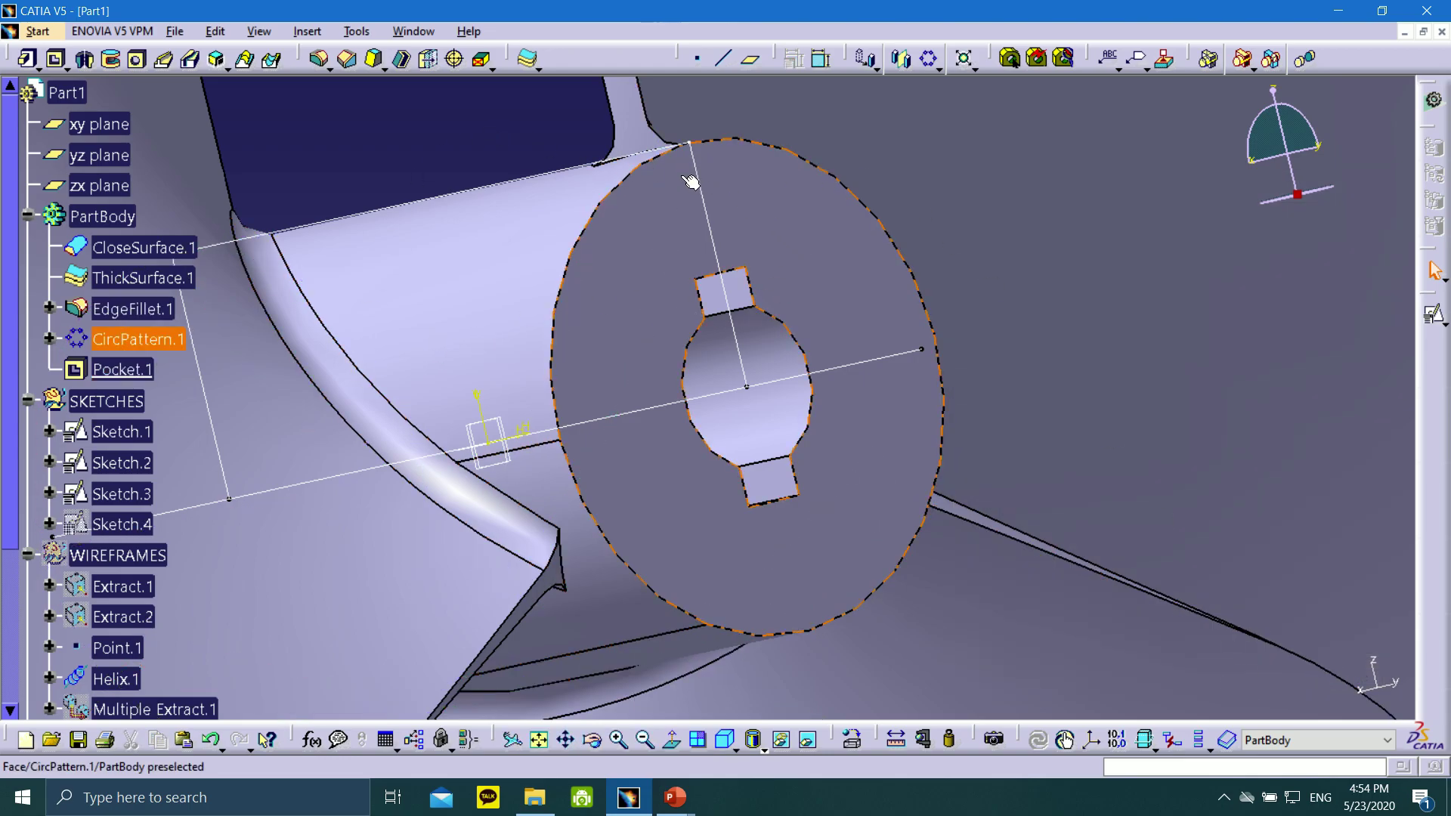
- Define the SKETCHES geometrical set as the work object
{"action": "right_click", "coordinate": [108, 403]}
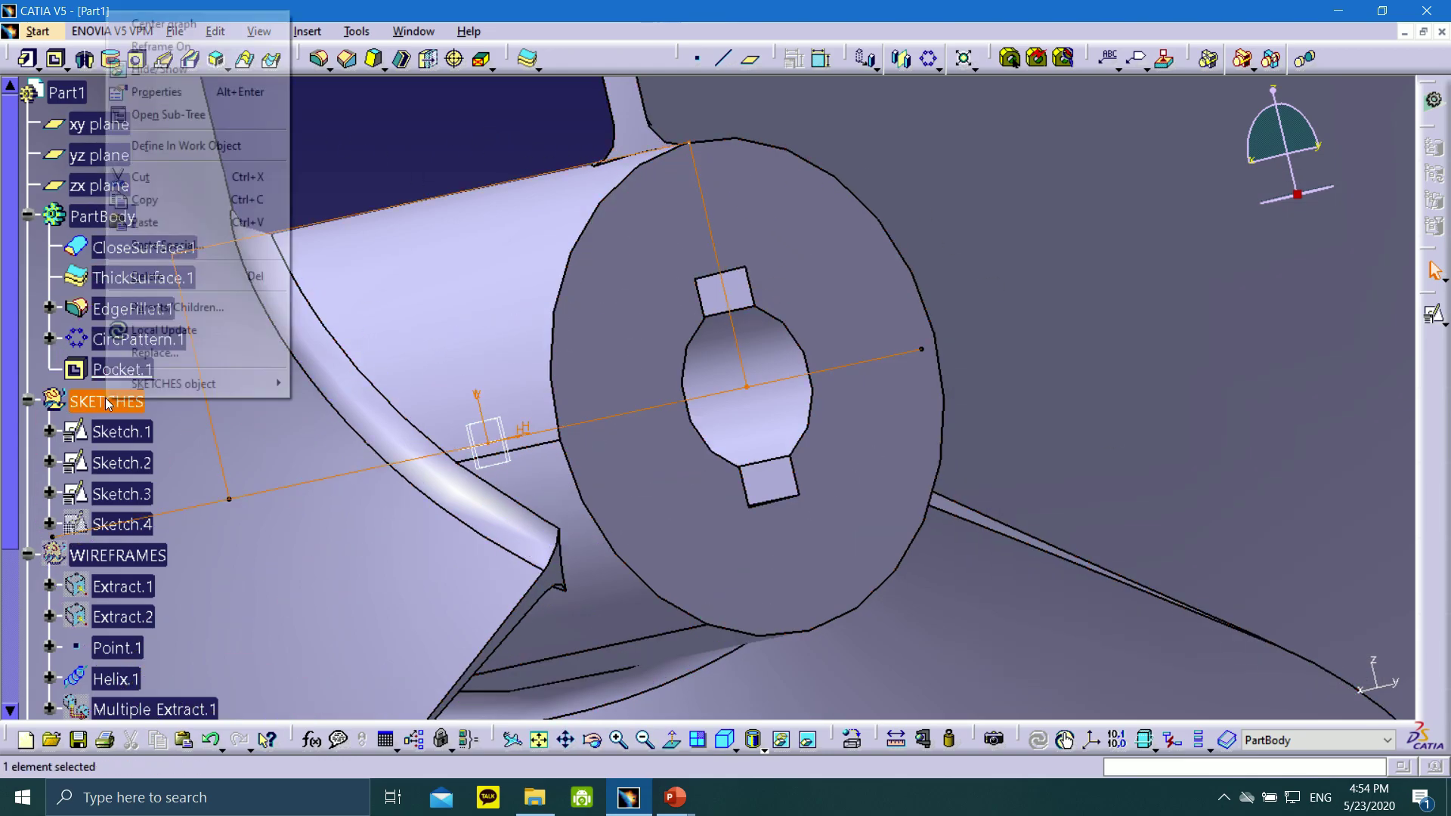
{"action": "left_click", "coordinate": [213, 146]}
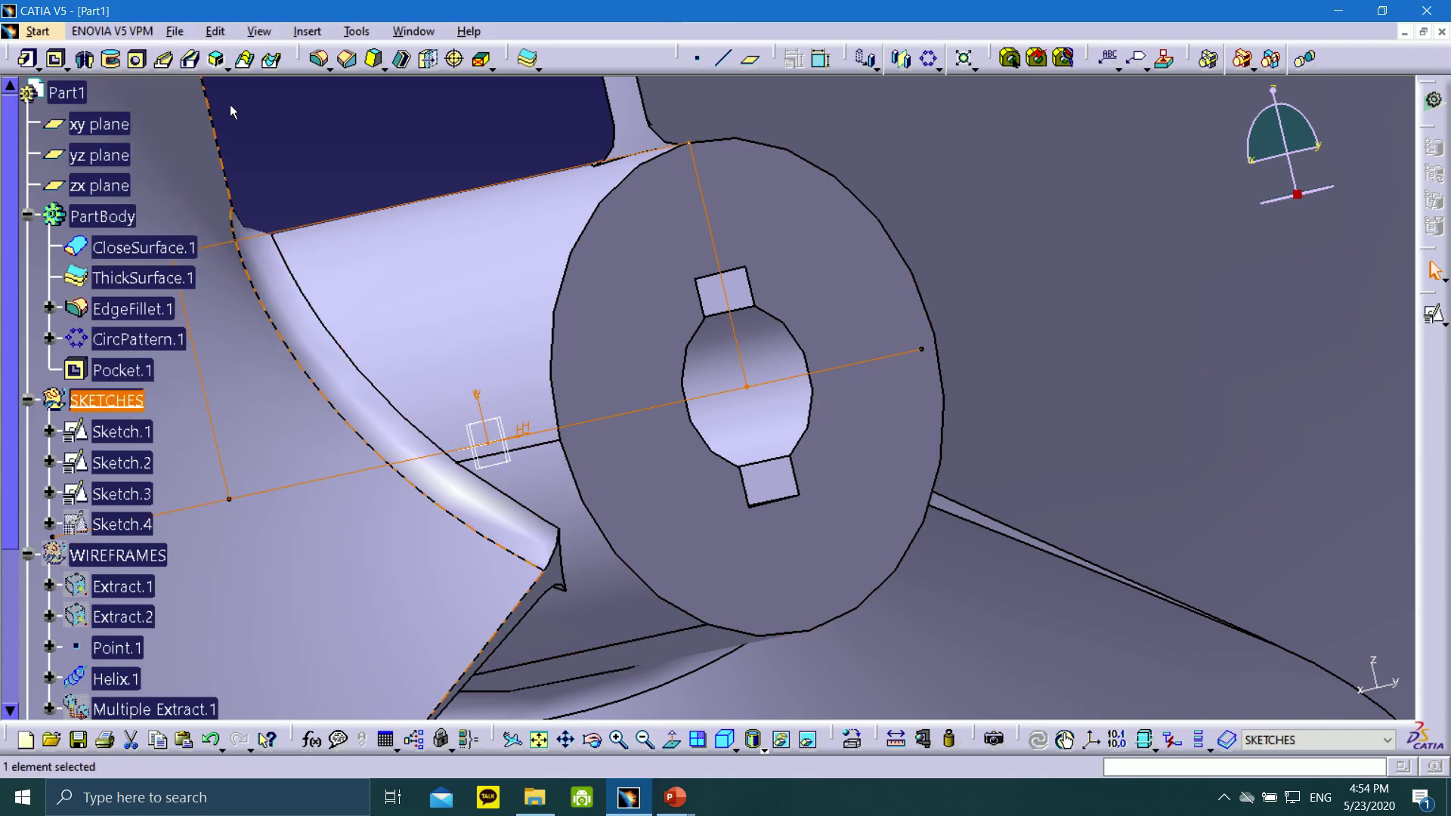
{"action": "right_click", "coordinate": [108, 403]}
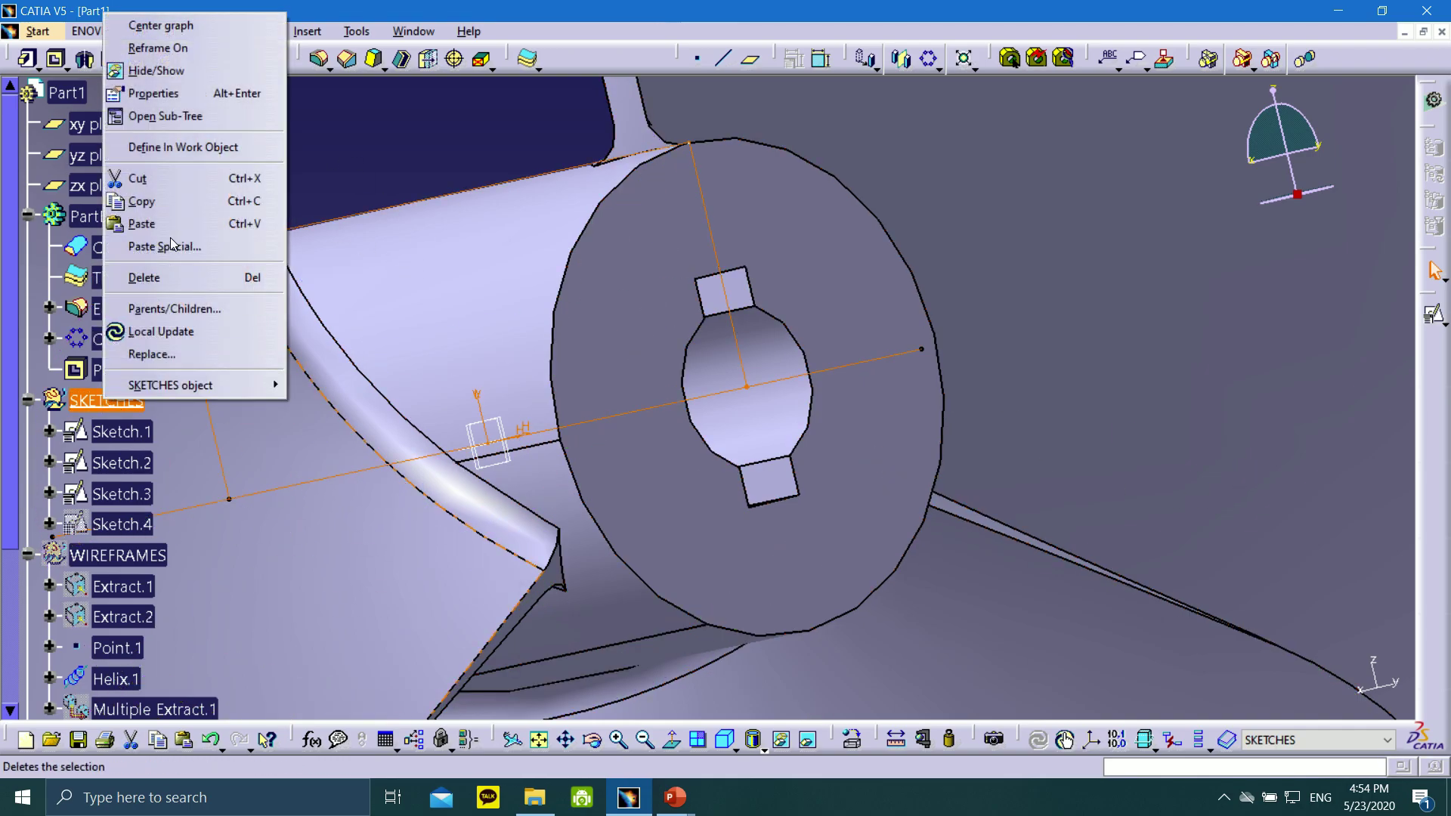
{"action": "left_click", "coordinate": [166, 147]}
{"action": "left_click", "coordinate": [1434, 313]}
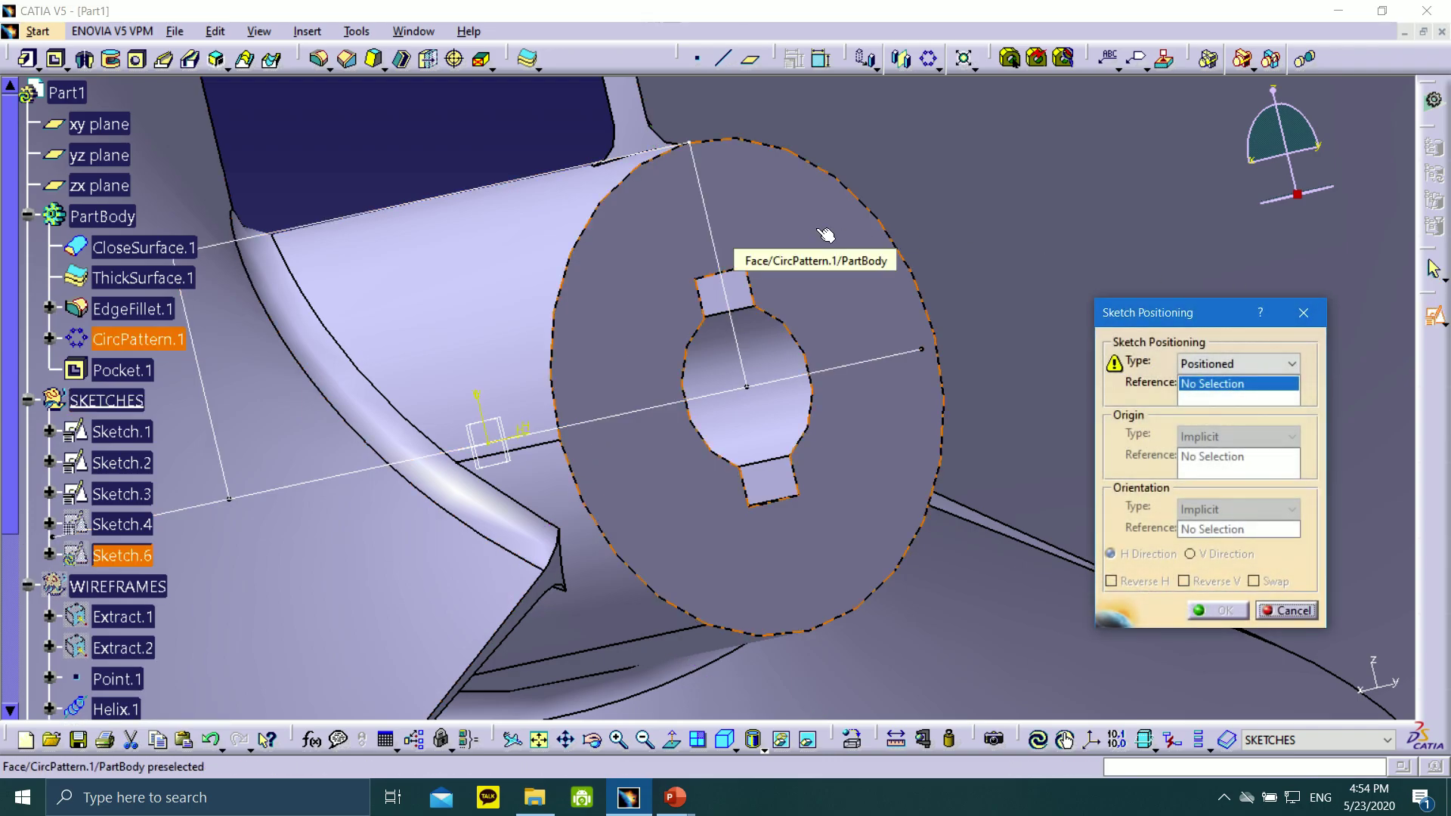
{"action": "left_click", "coordinate": [1287, 610]}
{"action": "double_click", "coordinate": [869, 294]}
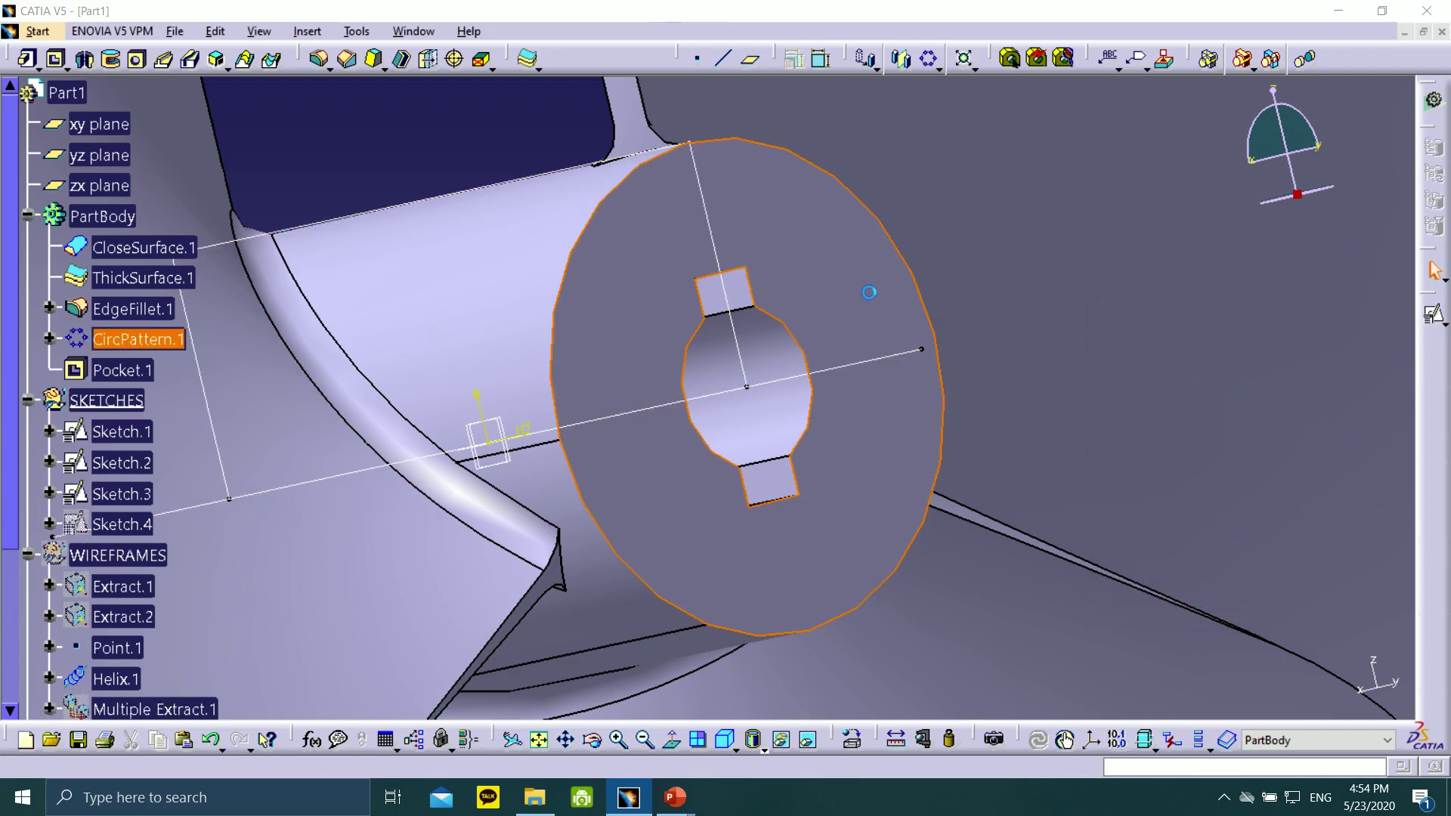
{"action": "left_click", "coordinate": [474, 512]}
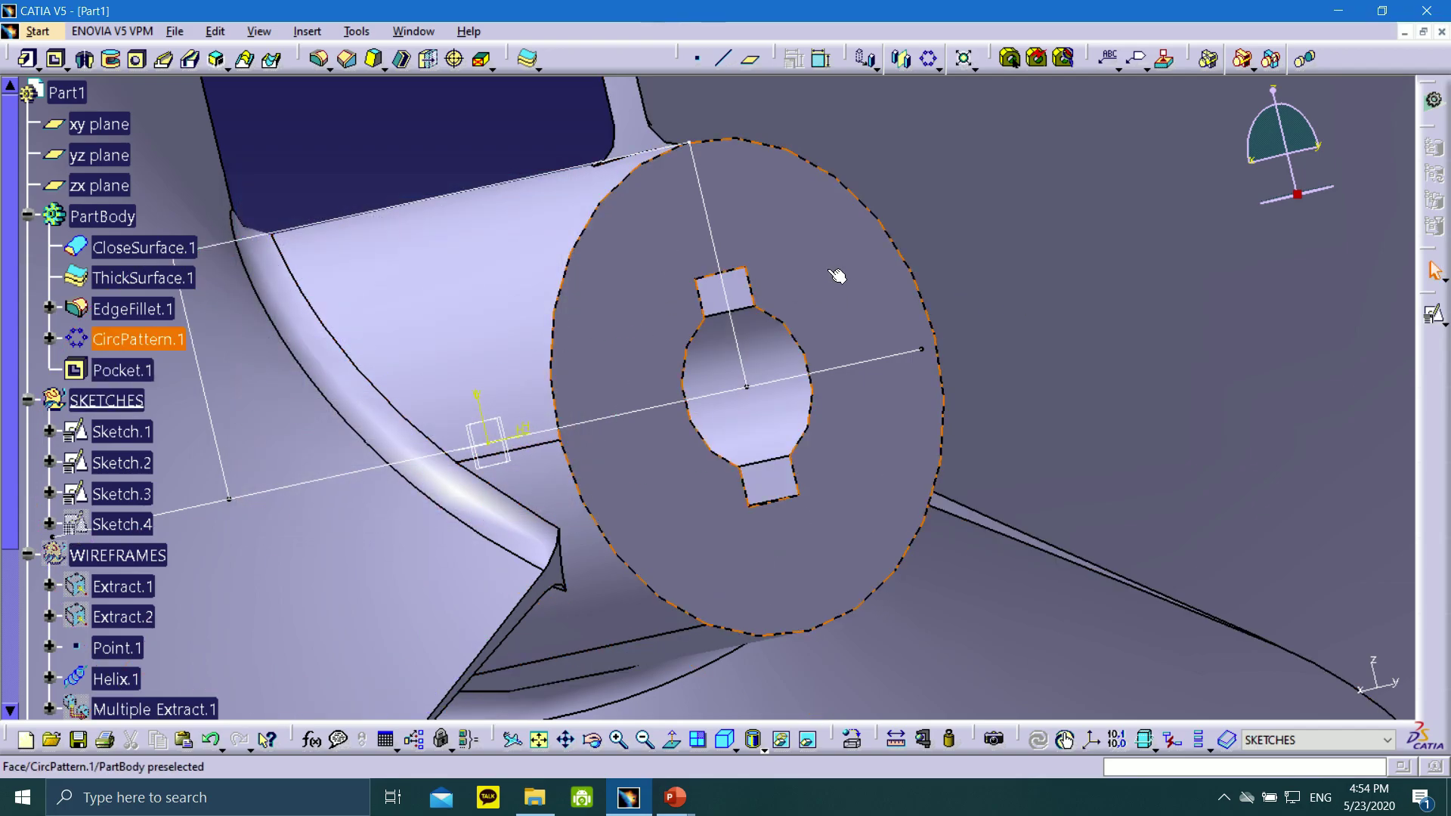
- Create a positioned sketch on the hub's end face, draw an origin-centred circle of about 12.95 mm radius around the keyway, and exit the sketch
{"action": "left_click", "coordinate": [1435, 316]}
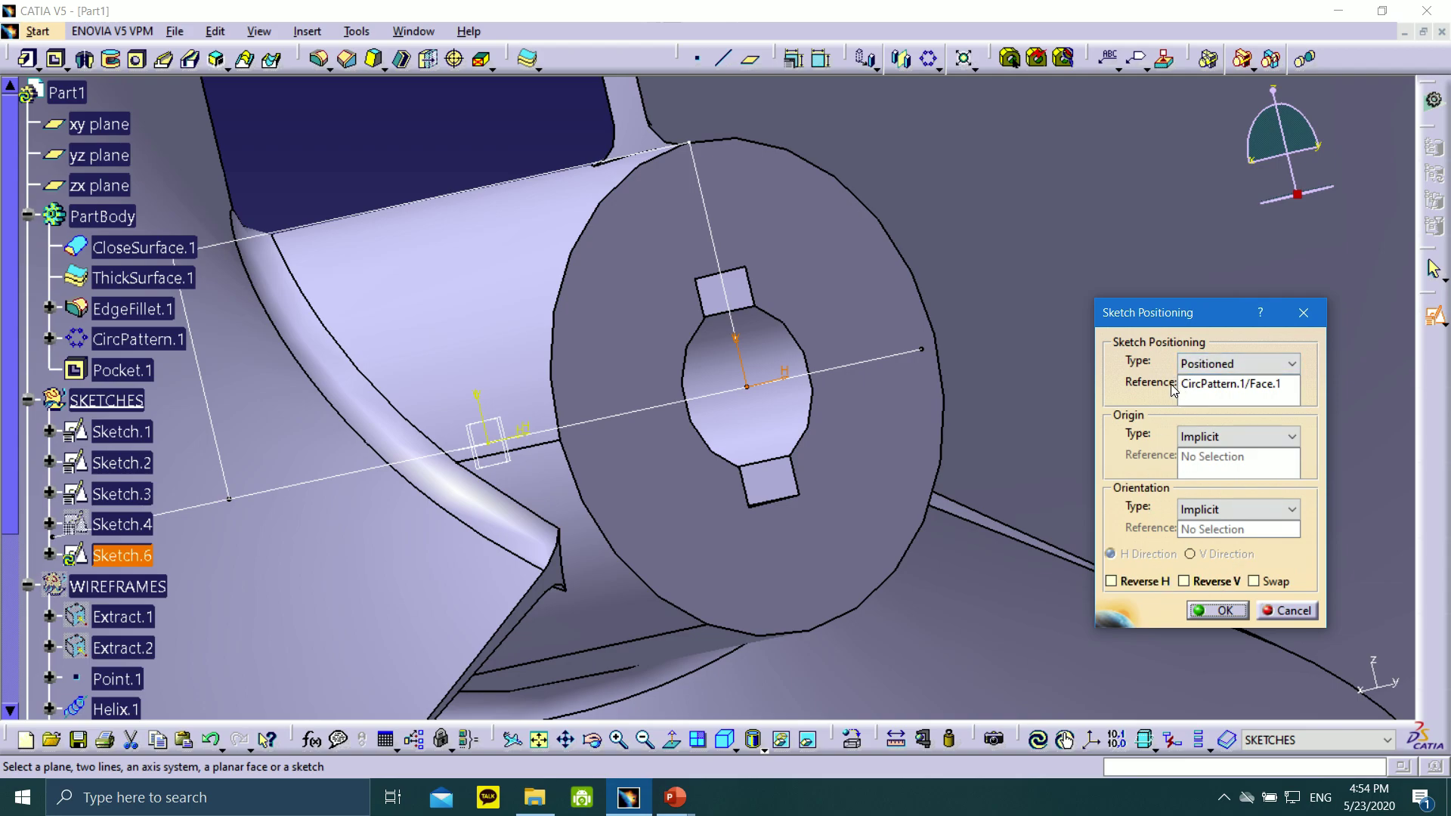
{"action": "left_click", "coordinate": [1217, 610]}
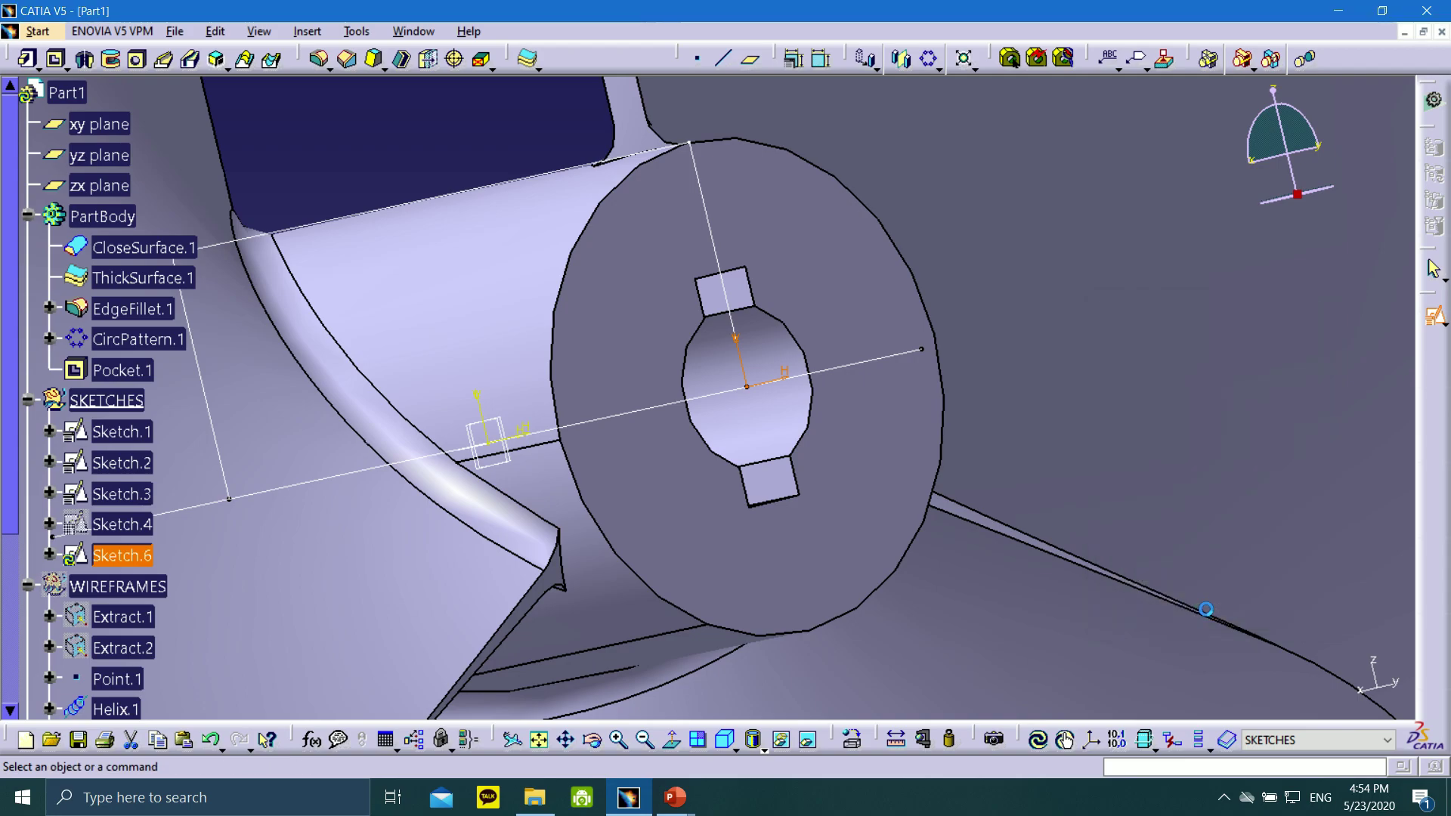
{"action": "left_click", "coordinate": [83, 59]}
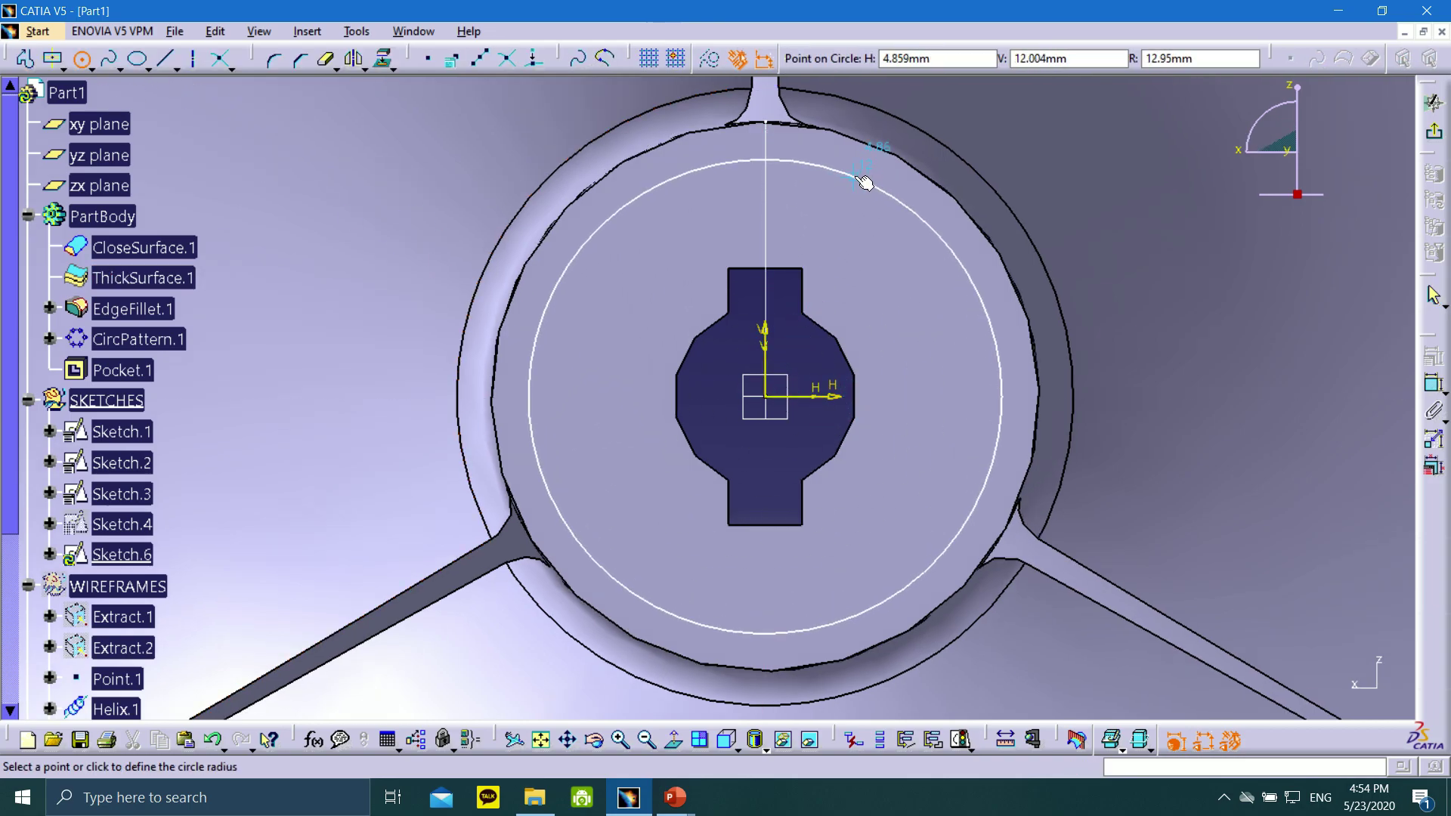
{"action": "left_click", "coordinate": [854, 177]}
{"action": "left_click", "coordinate": [1434, 131]}
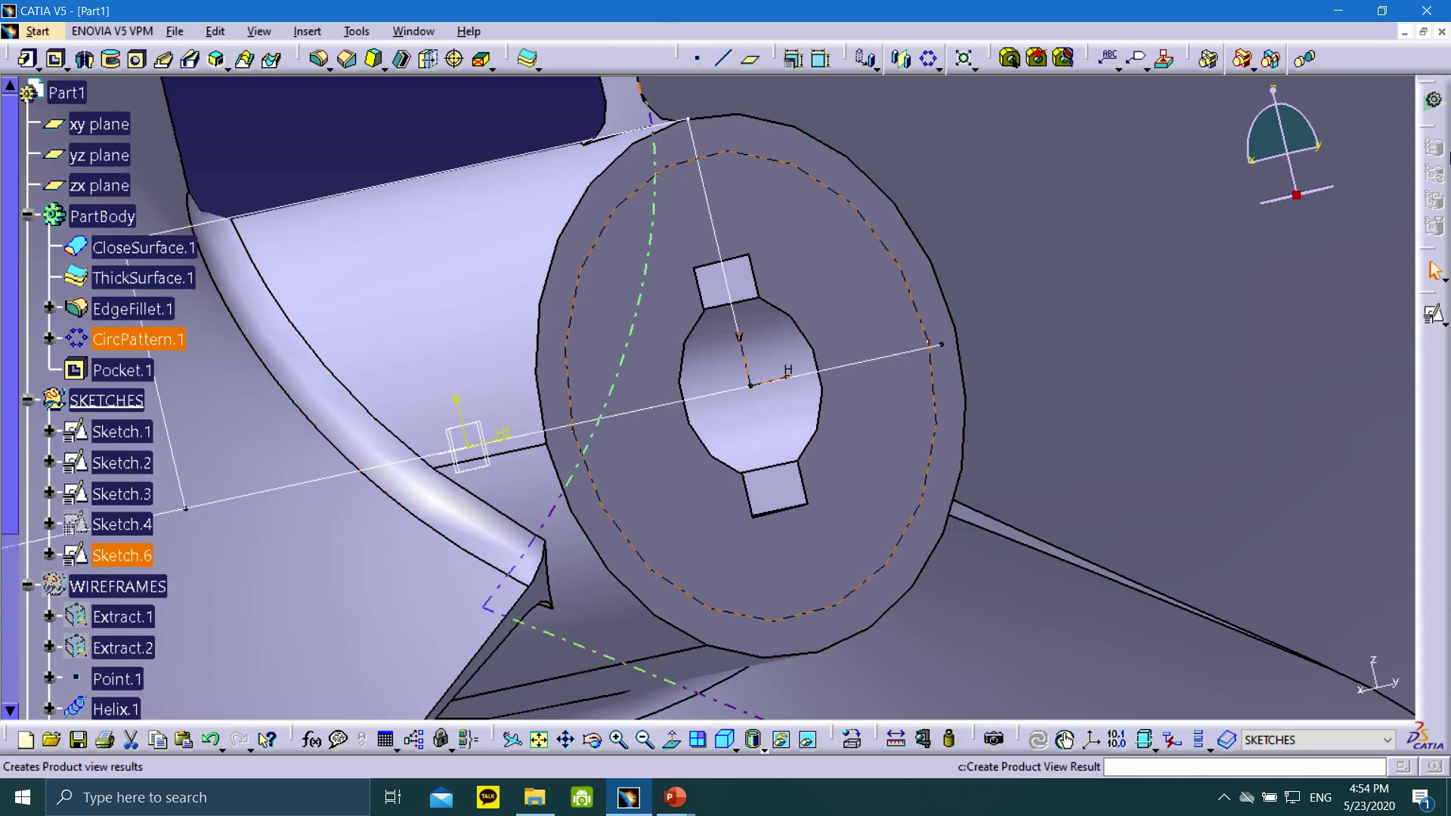
- Reopen the hub circle sketch and constrain the circle's radius to 10 mm
{"action": "double_click", "coordinate": [122, 553]}
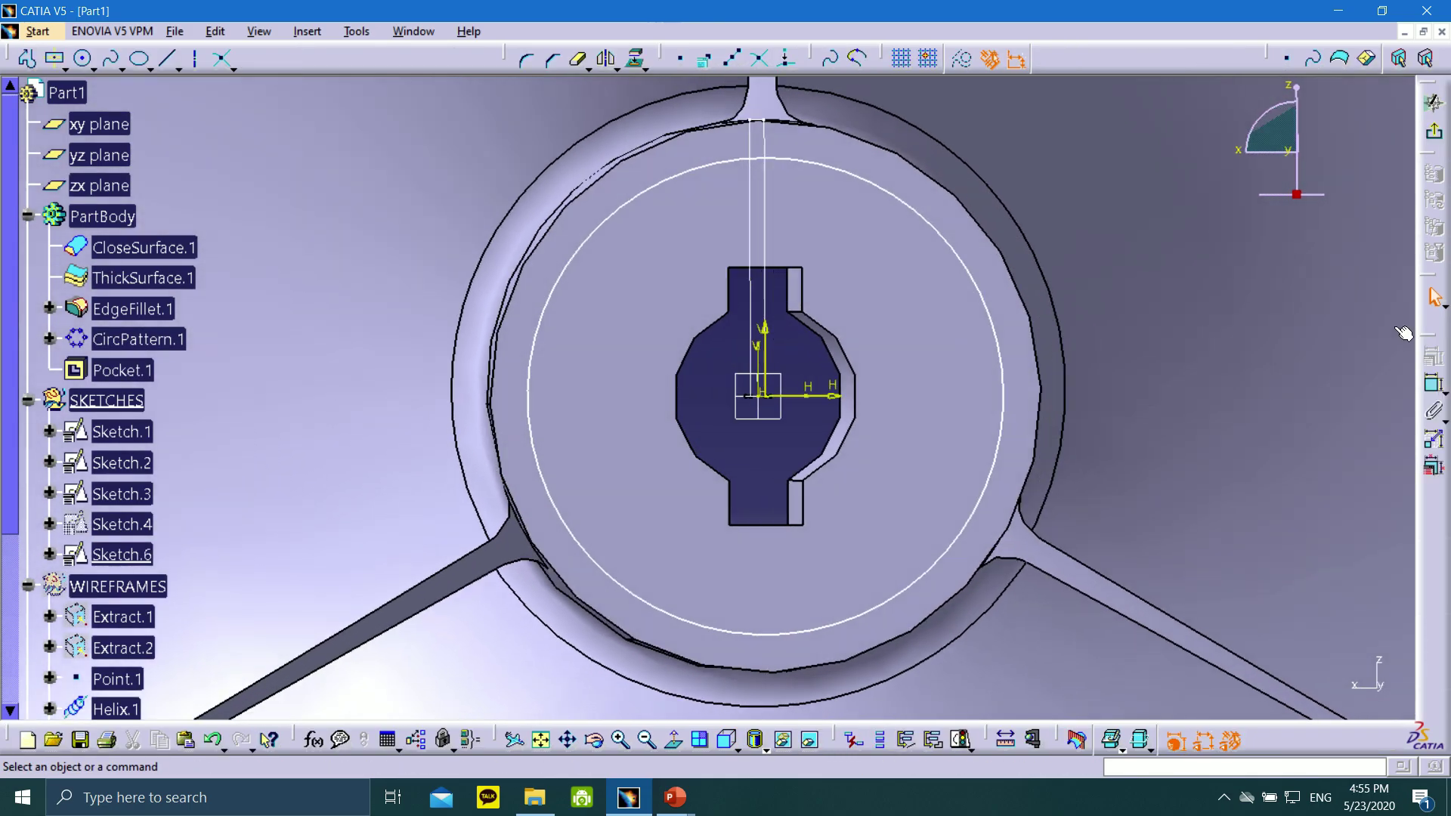
{"action": "left_click", "coordinate": [940, 232]}
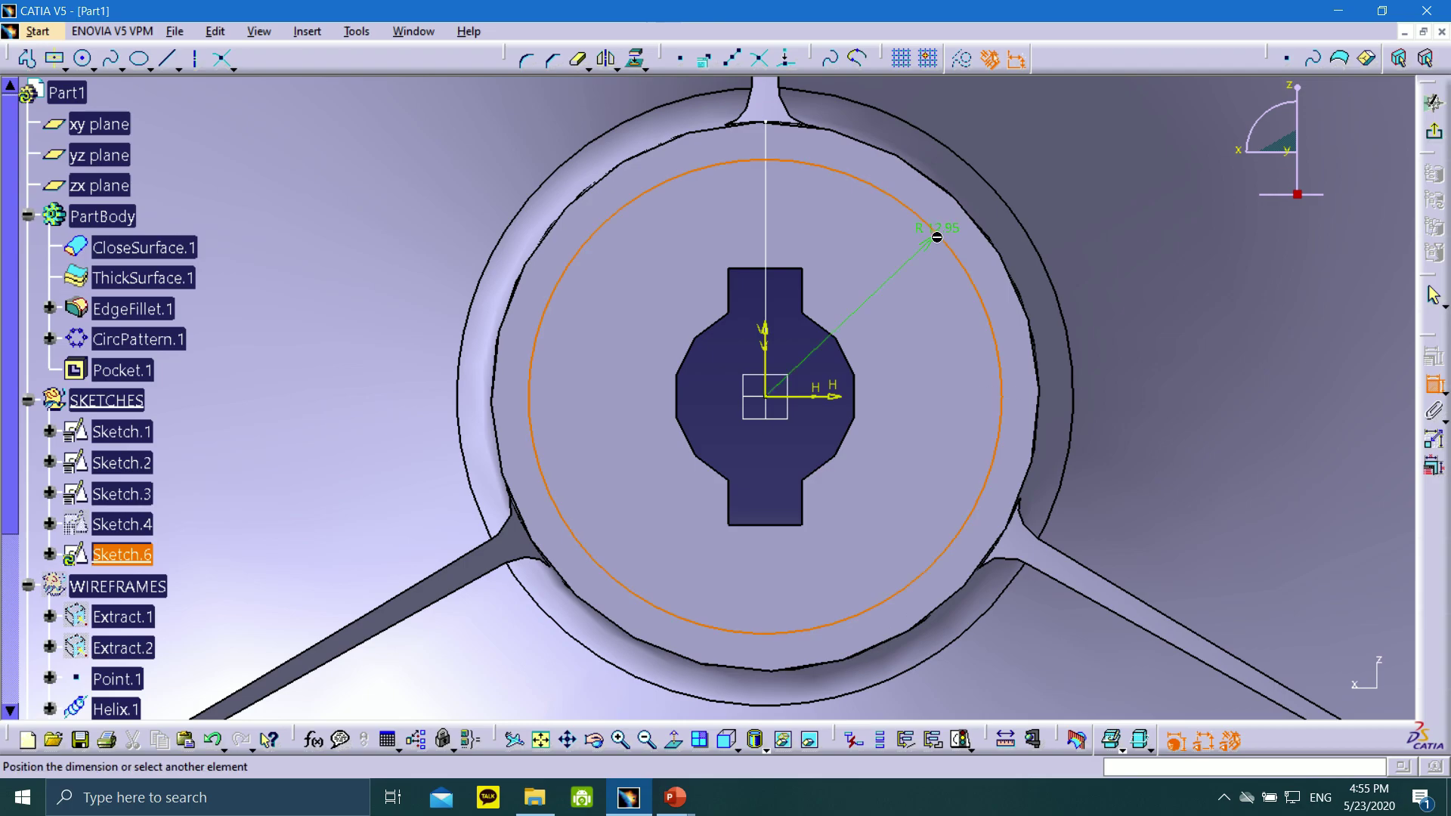
{"action": "left_click", "coordinate": [898, 284]}
{"action": "double_click", "coordinate": [901, 287]}
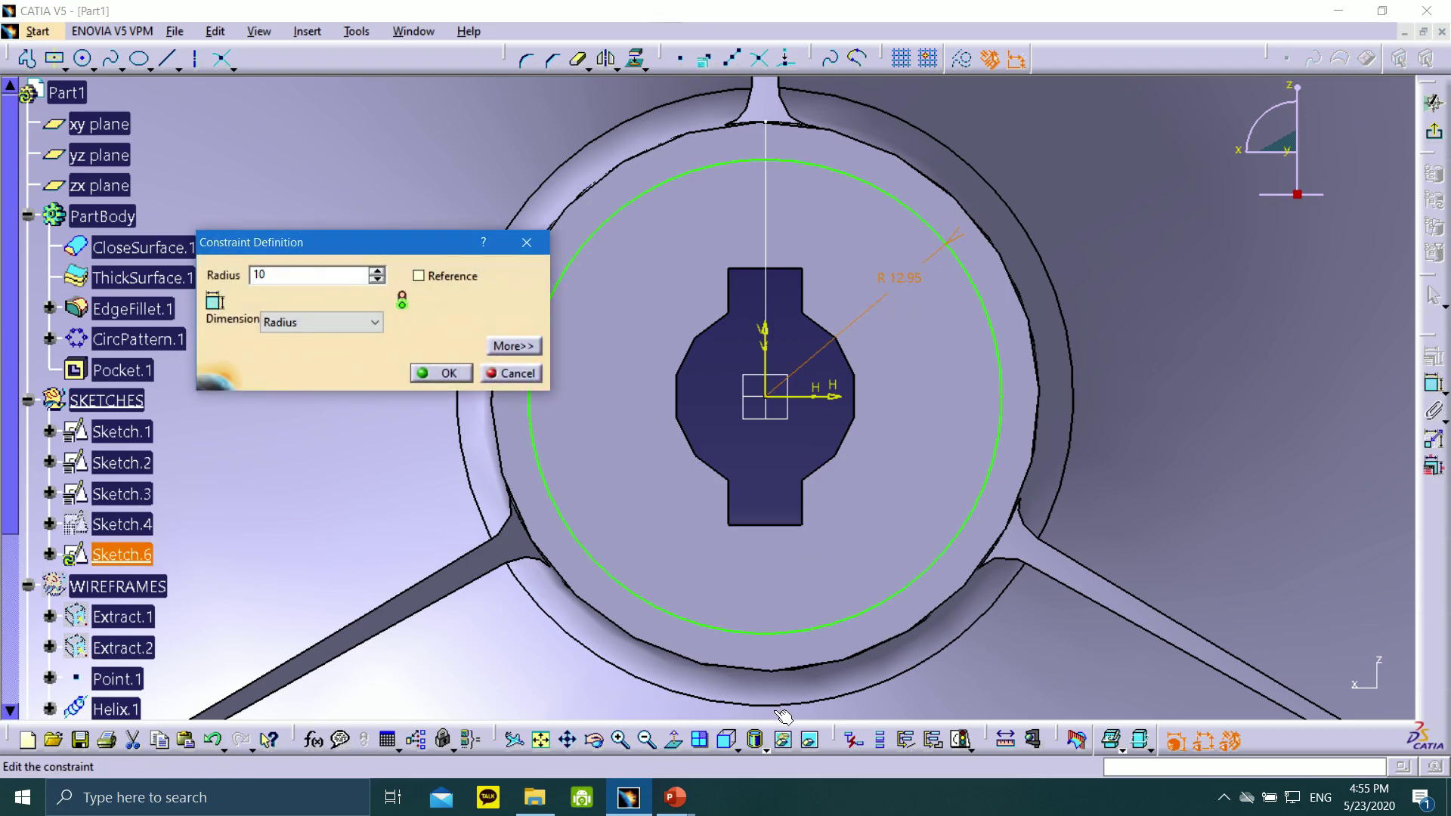
- Switch to the PowerPoint slides to check the hub circle's radius and the second pocket's settings, and return to CATIA
{"action": "mouse_move", "coordinate": [674, 797]}
{"action": "left_click", "coordinate": [705, 747]}
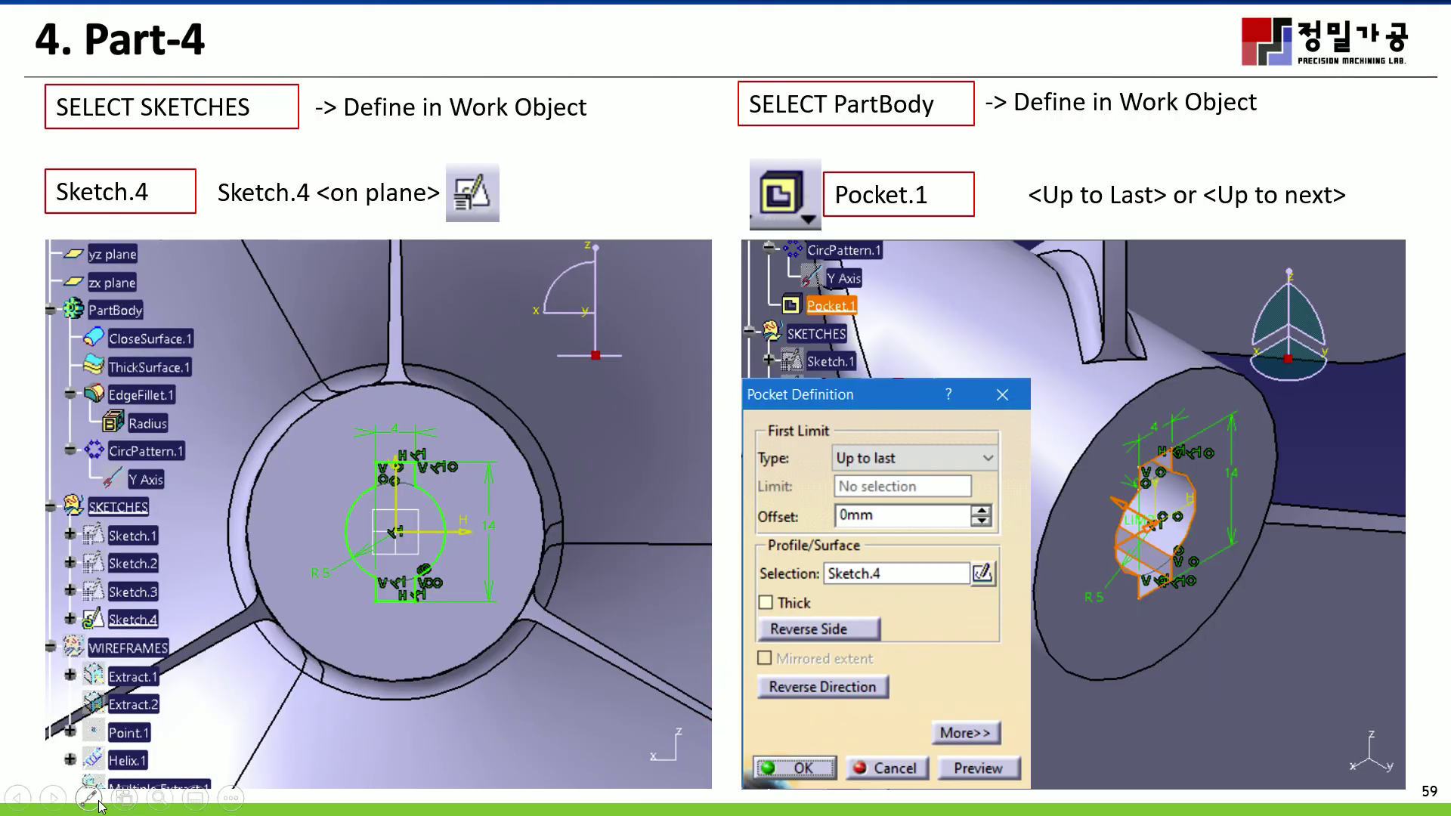
{"action": "left_click", "coordinate": [53, 797]}
{"action": "left_click", "coordinate": [53, 797]}
{"action": "left_click", "coordinate": [15, 800]}
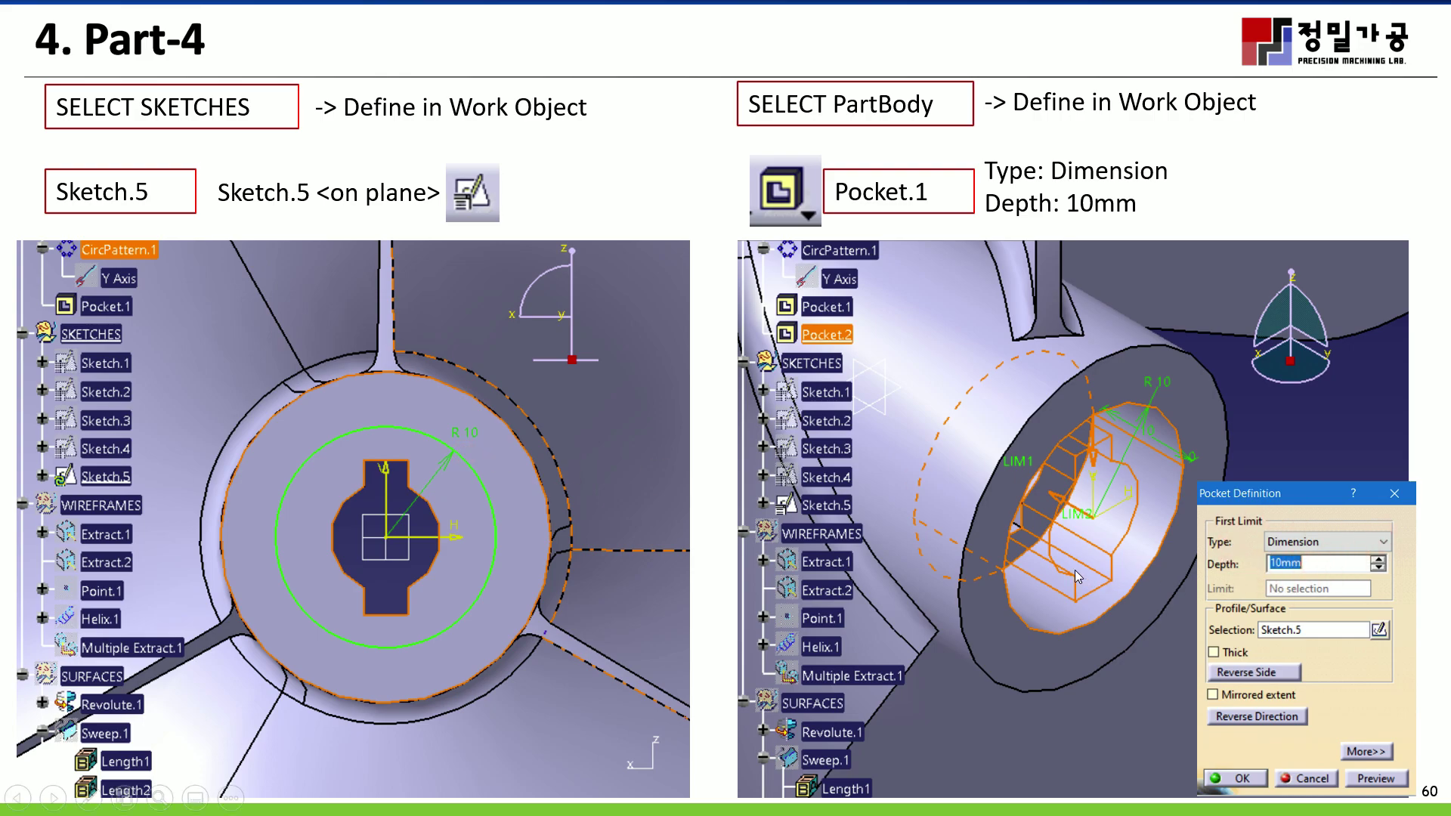
{"action": "key", "text": "Escape"}
{"action": "left_click", "coordinate": [628, 797]}
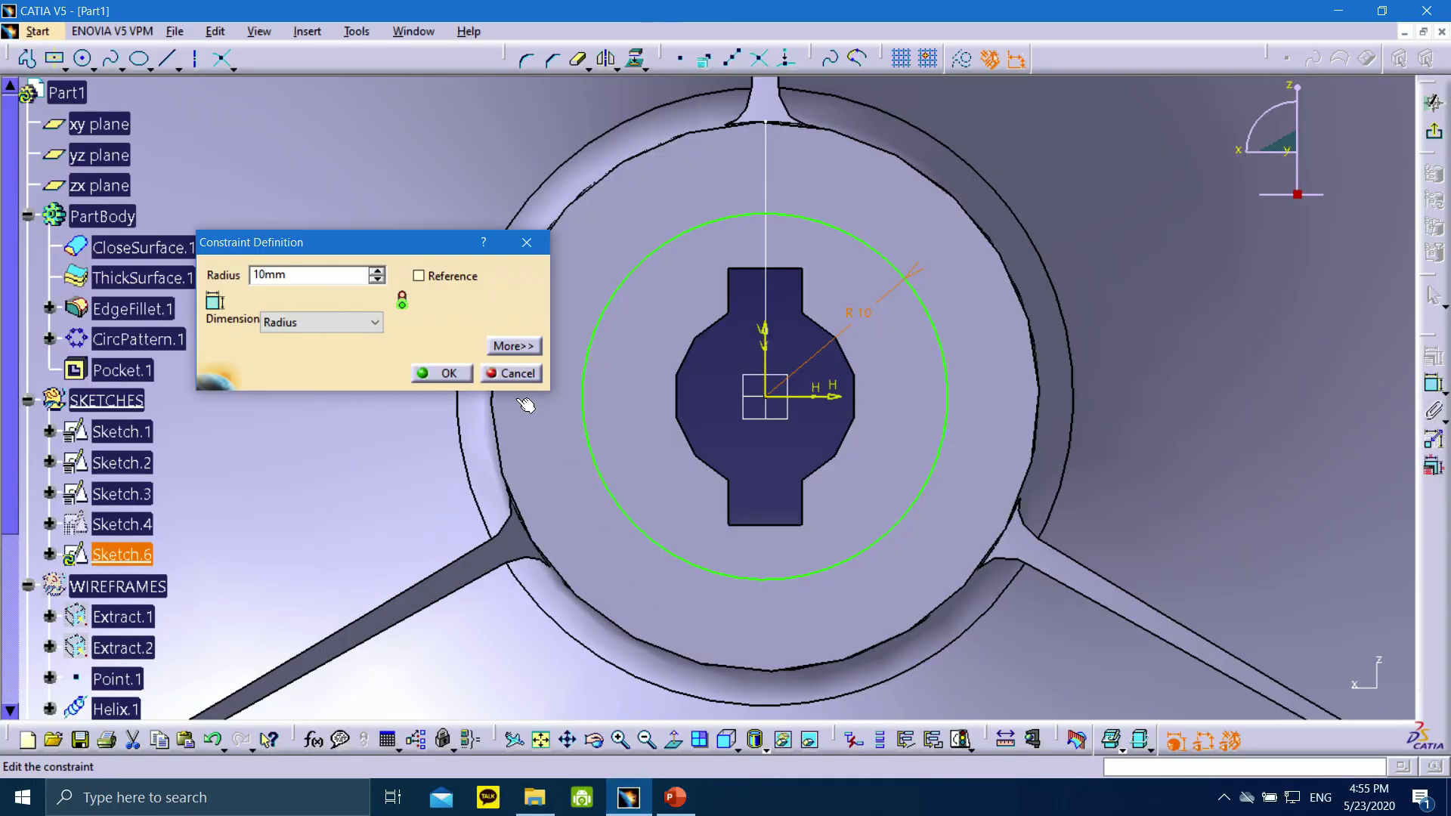
- Accept the 10 mm radius, exit the sketch and define PartBody as the work object
{"action": "left_click", "coordinate": [447, 373]}
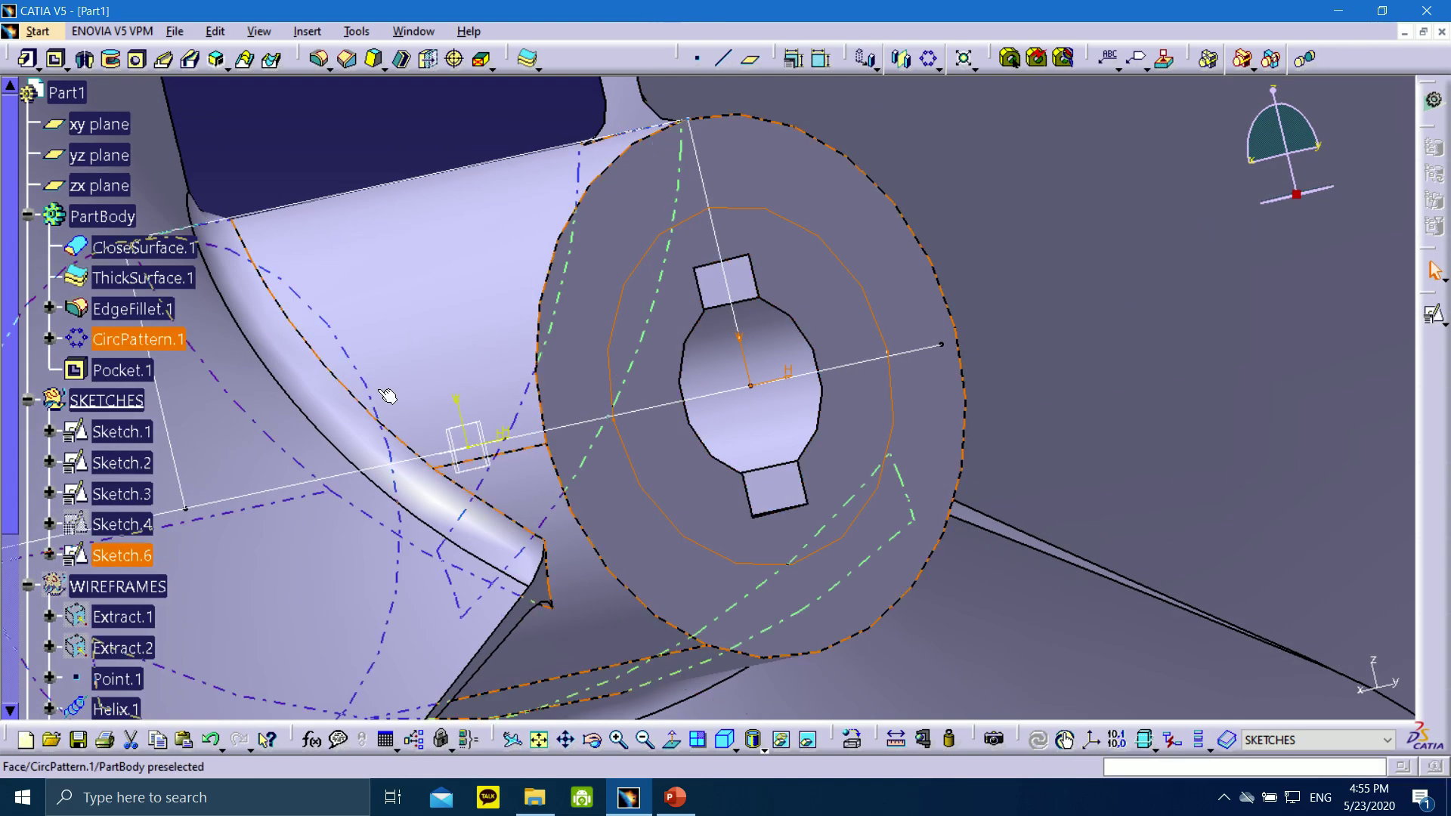
{"action": "right_click", "coordinate": [105, 216]}
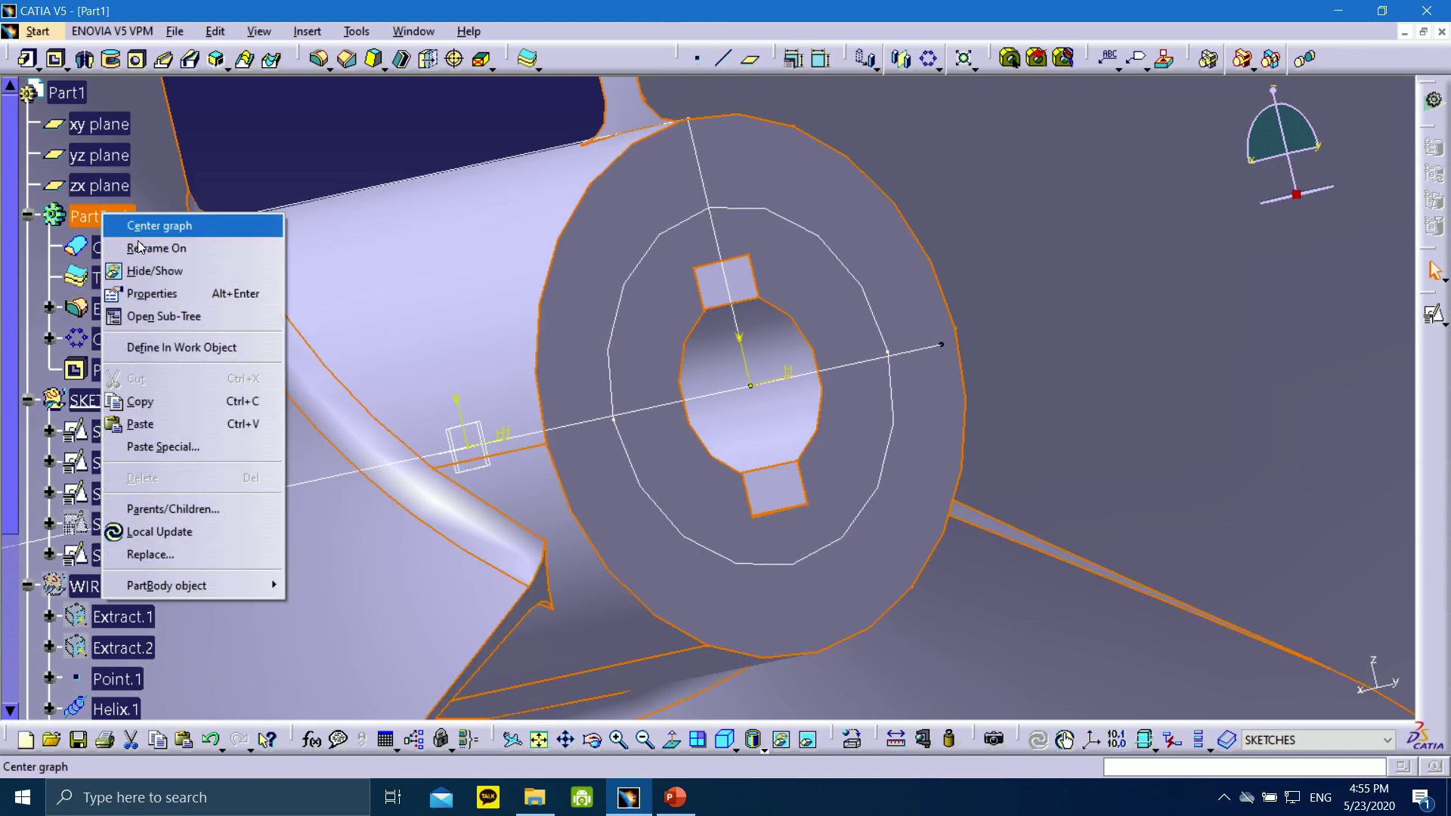
{"action": "left_click", "coordinate": [183, 347]}
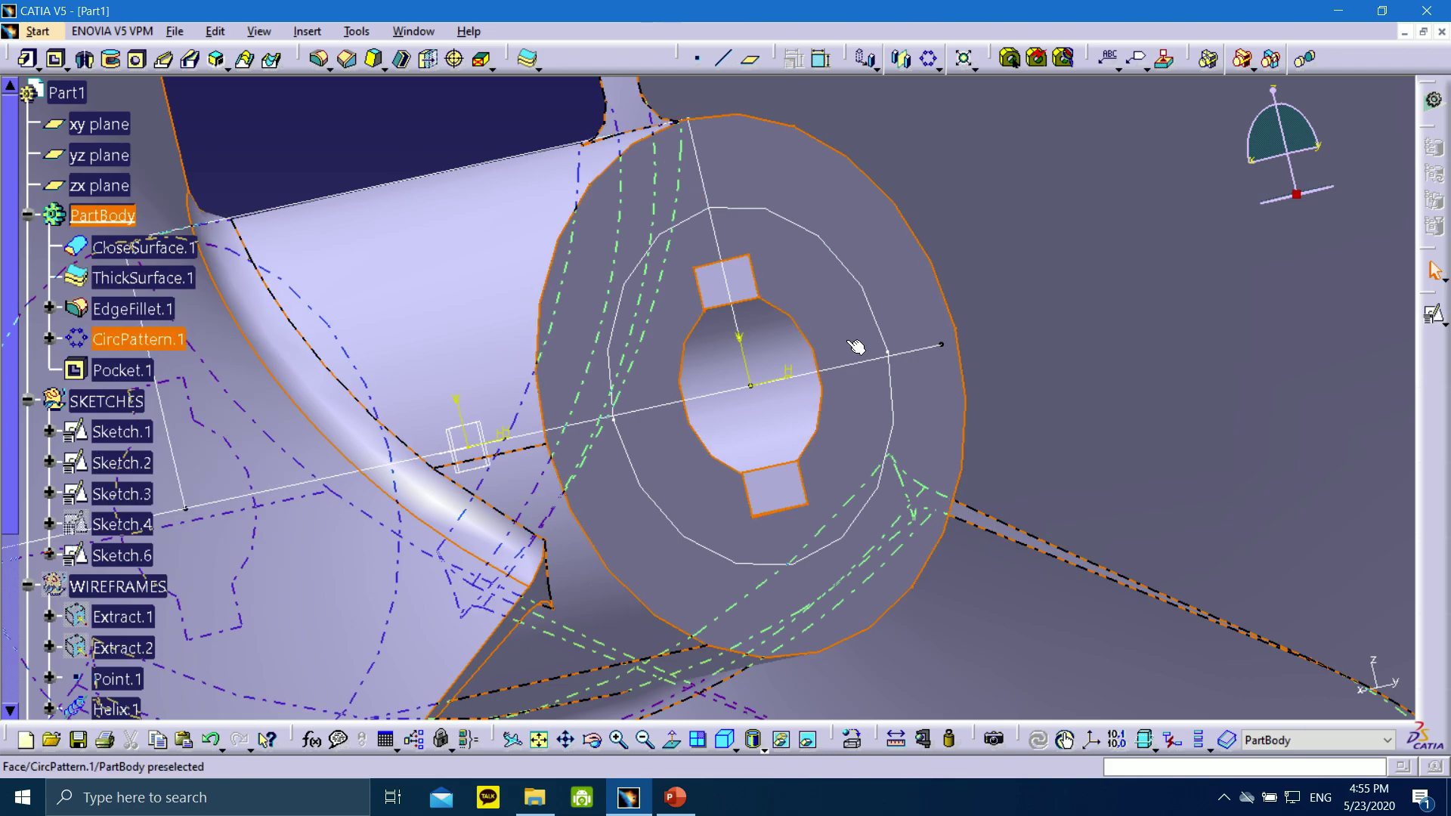
- Cut the Sketch.6 circle into the hub's end face as a Dimension-type pocket 10 mm deep
{"action": "left_click", "coordinate": [319, 60]}
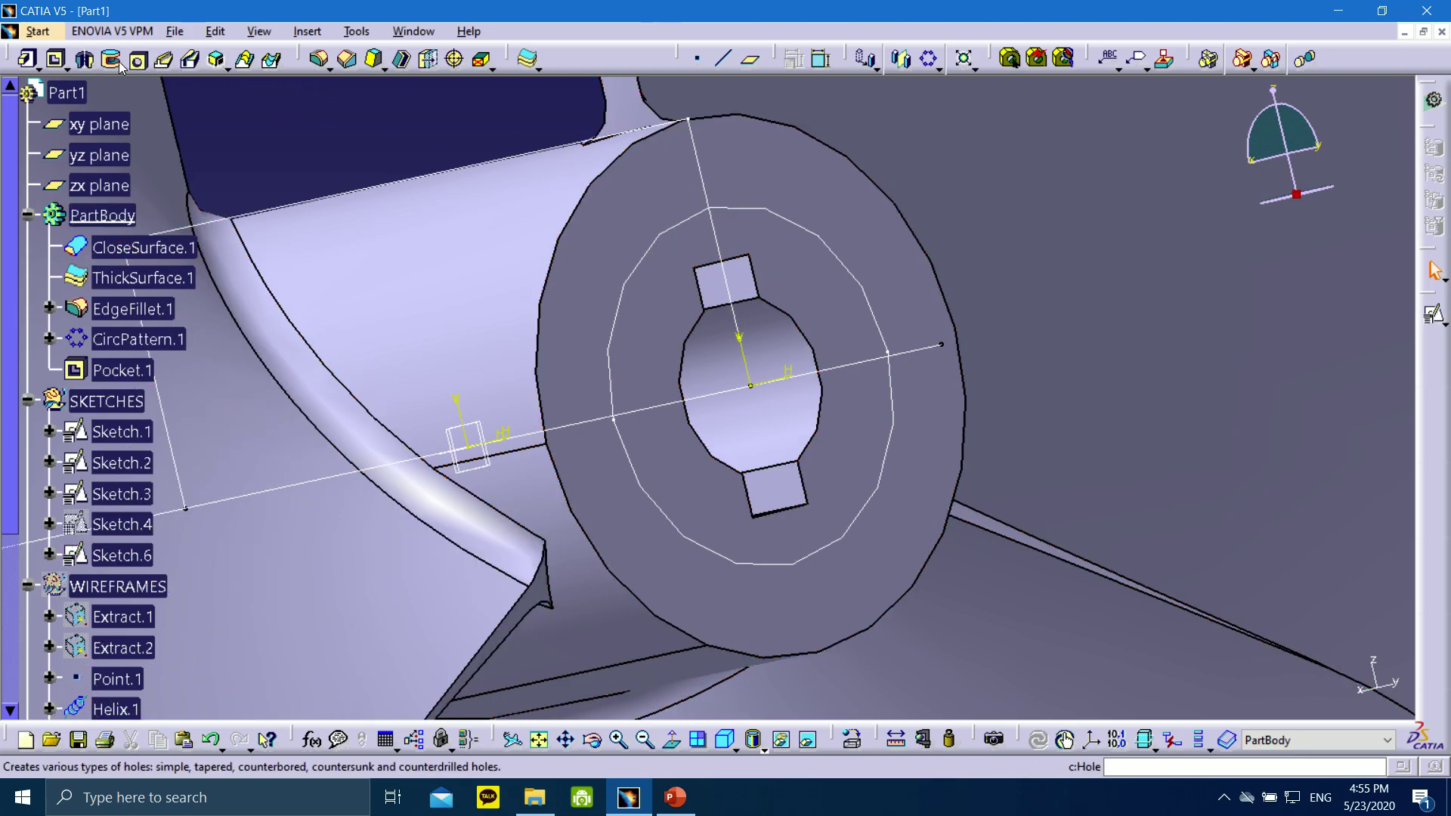
{"action": "left_click", "coordinate": [54, 60]}
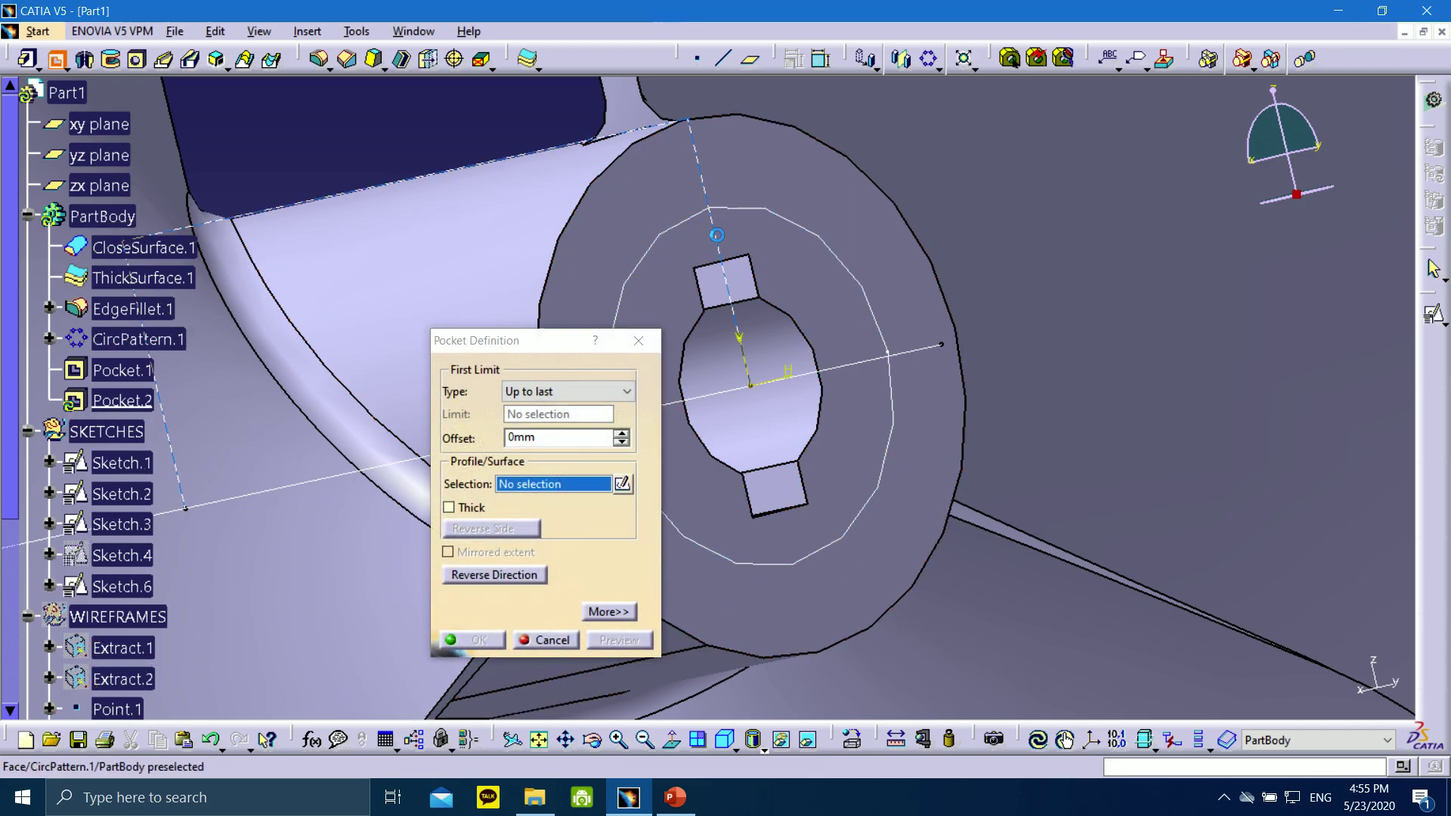
{"action": "left_click", "coordinate": [754, 214]}
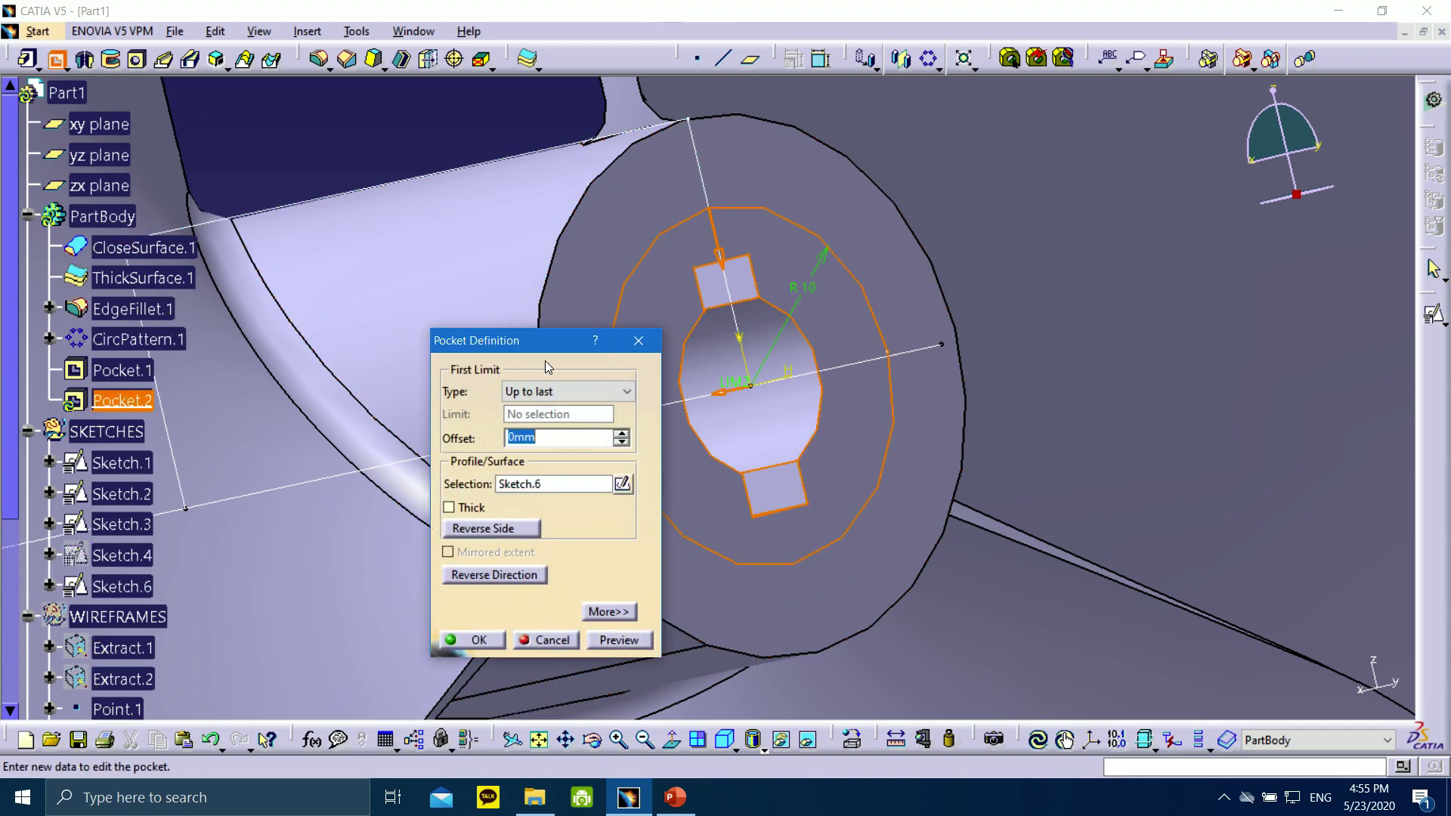
{"action": "left_click_drag", "start_coordinate": [546, 341], "coordinate": [423, 260]}
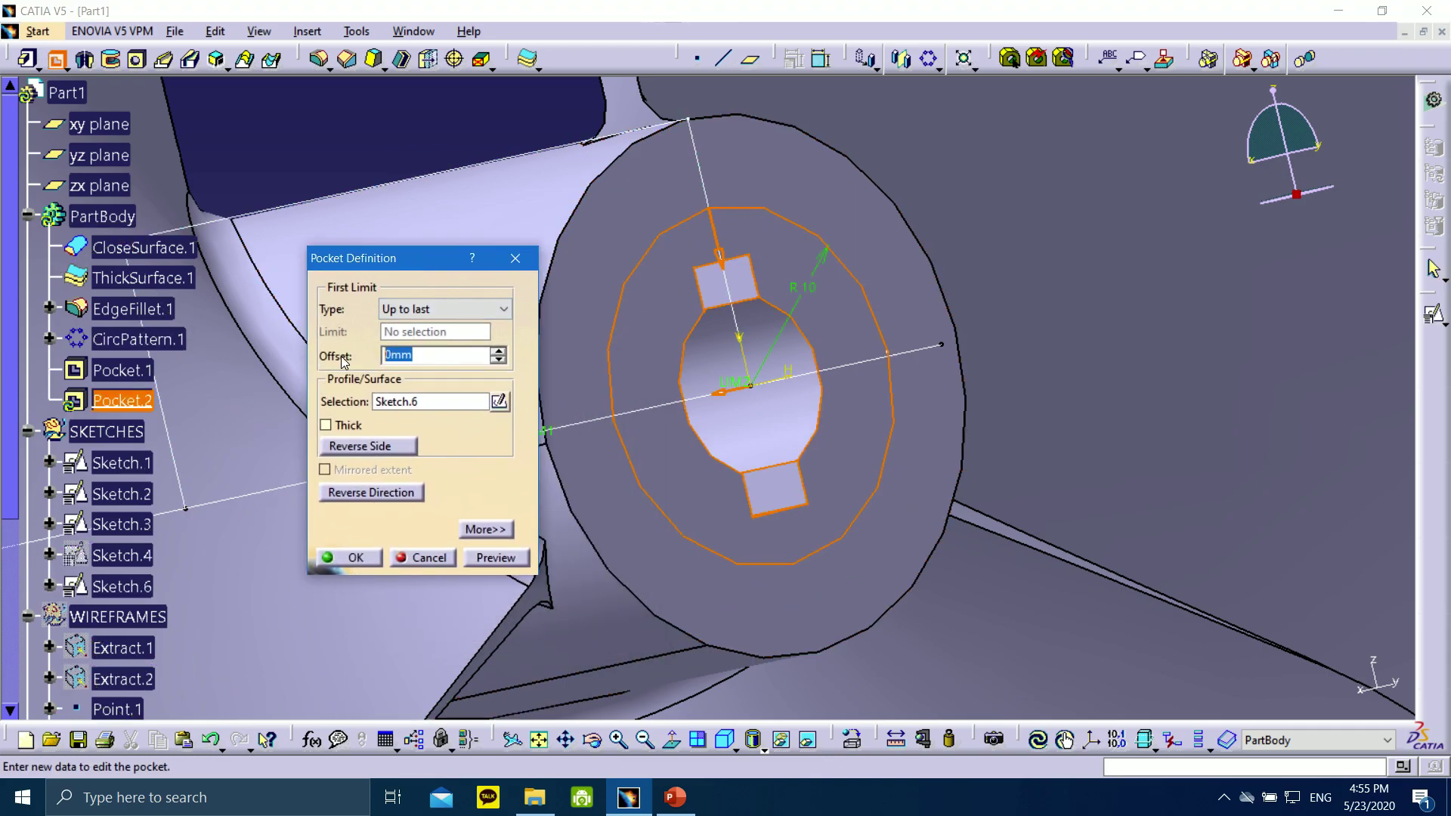
{"action": "left_click", "coordinate": [430, 309]}
{"action": "left_click", "coordinate": [423, 329]}
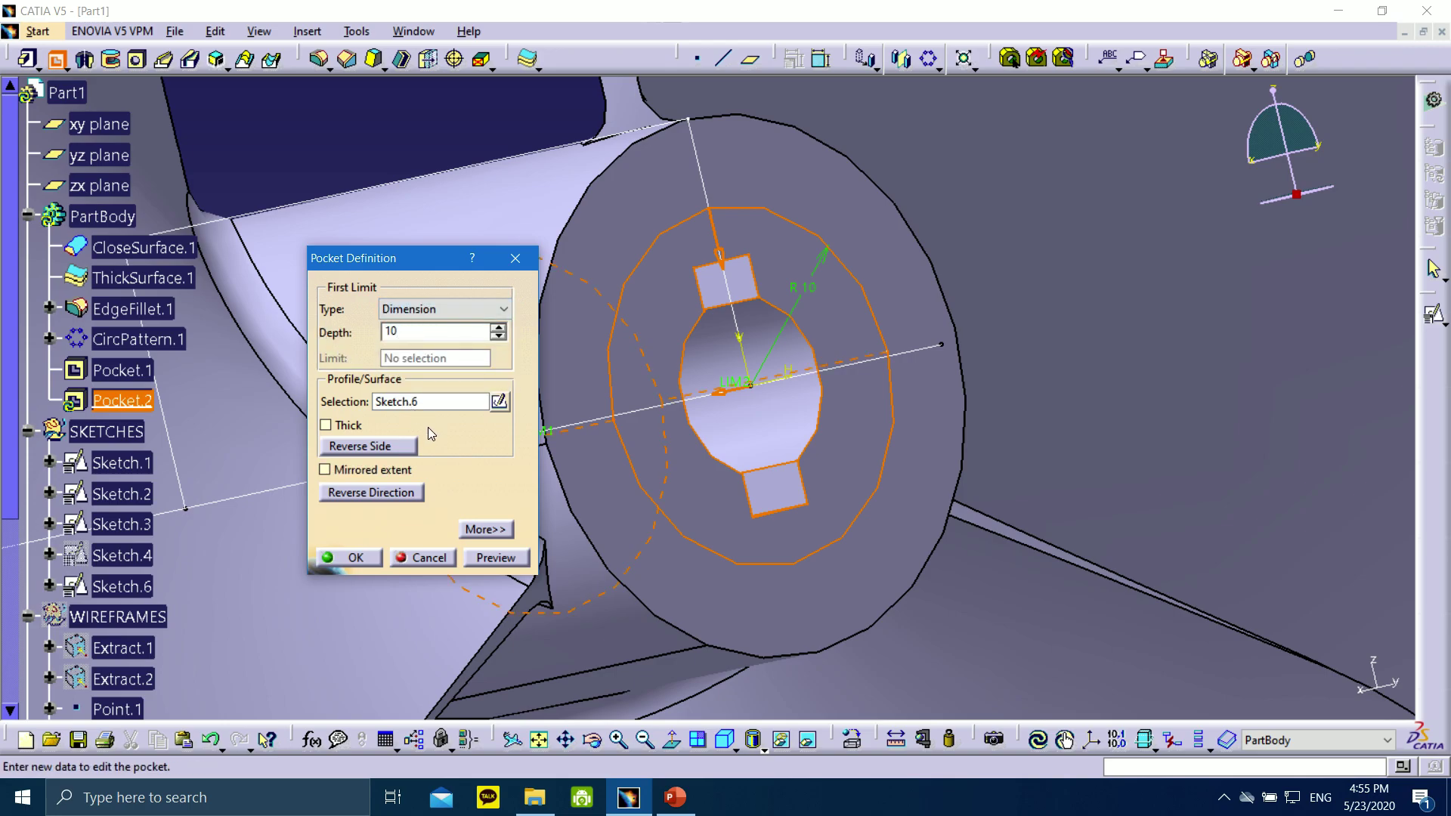
{"action": "left_click", "coordinate": [504, 559]}
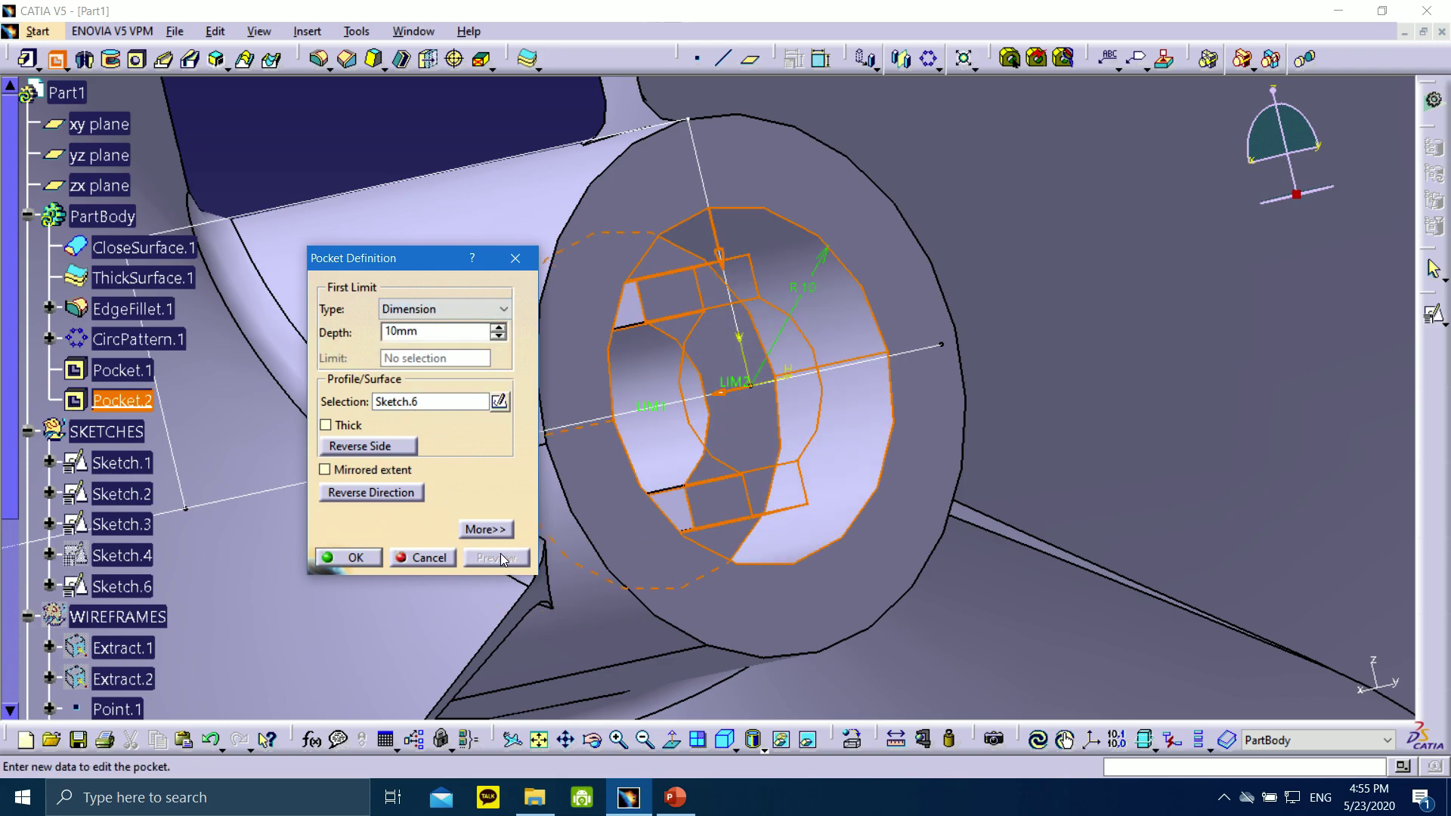
{"action": "left_click", "coordinate": [346, 558]}
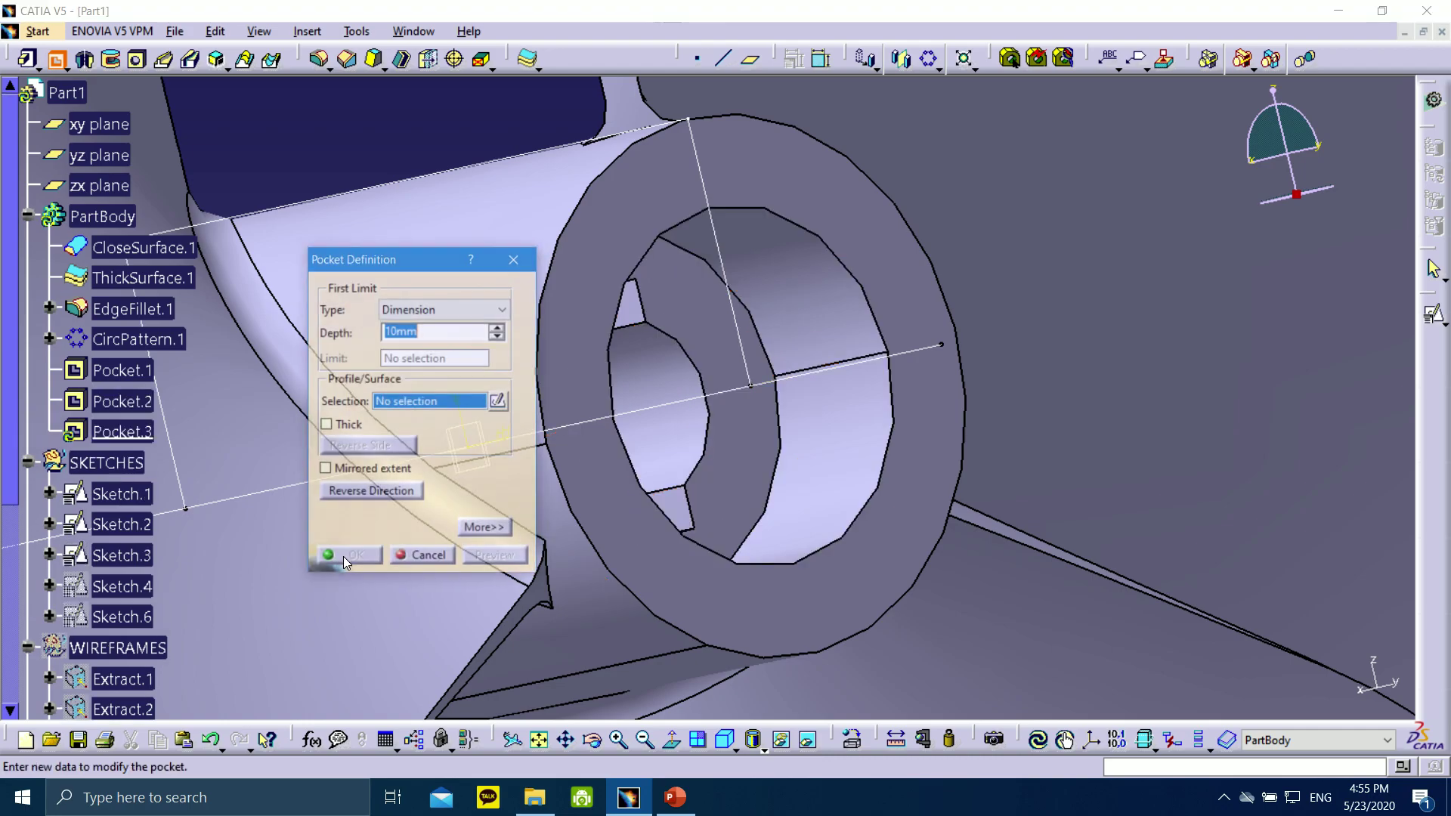
{"action": "left_click", "coordinate": [449, 559]}
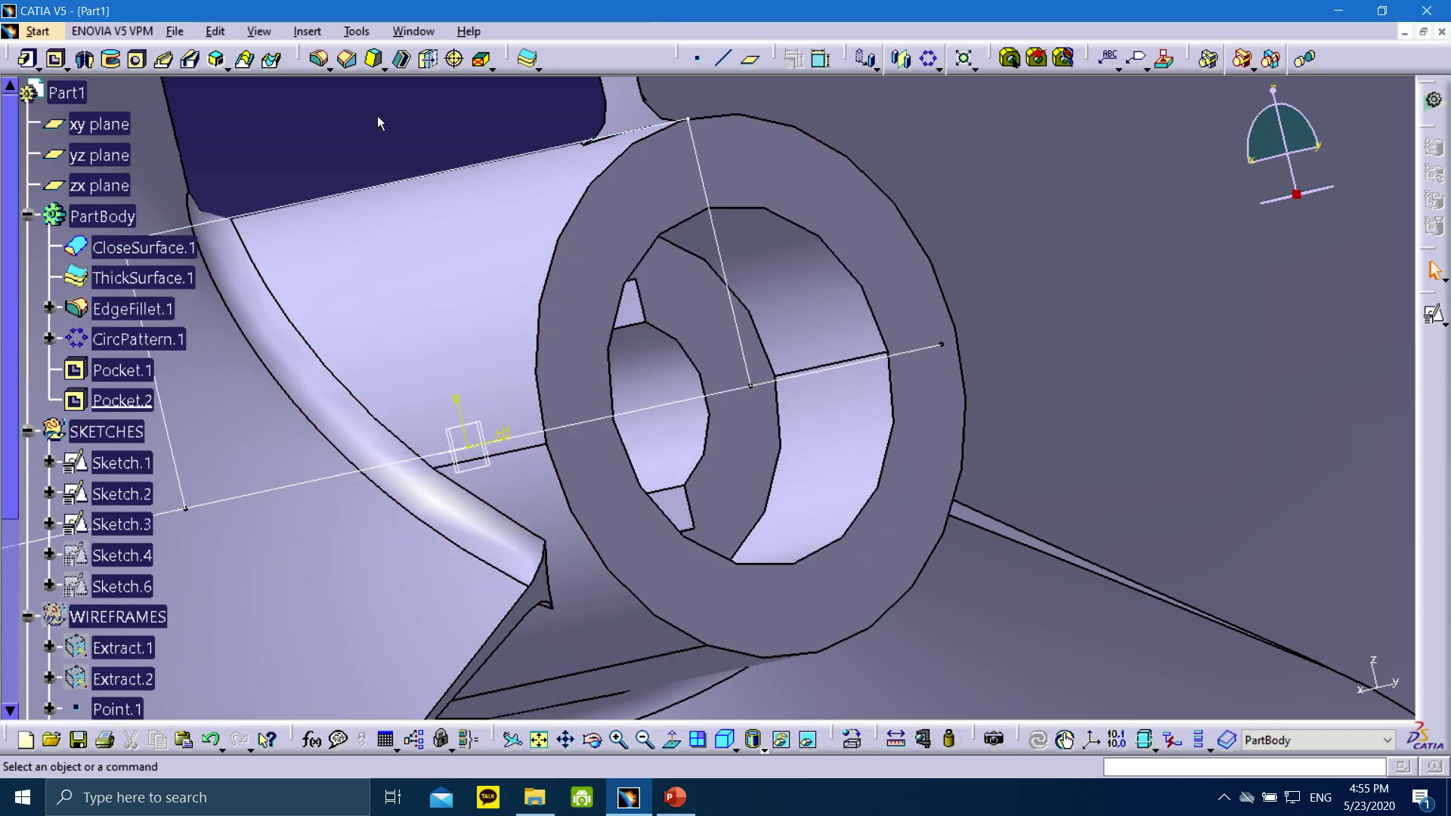
- Hide the SKETCHES geometrical set and show the whole propeller in isometric view
{"action": "right_click", "coordinate": [105, 431]}
{"action": "left_click", "coordinate": [174, 101]}
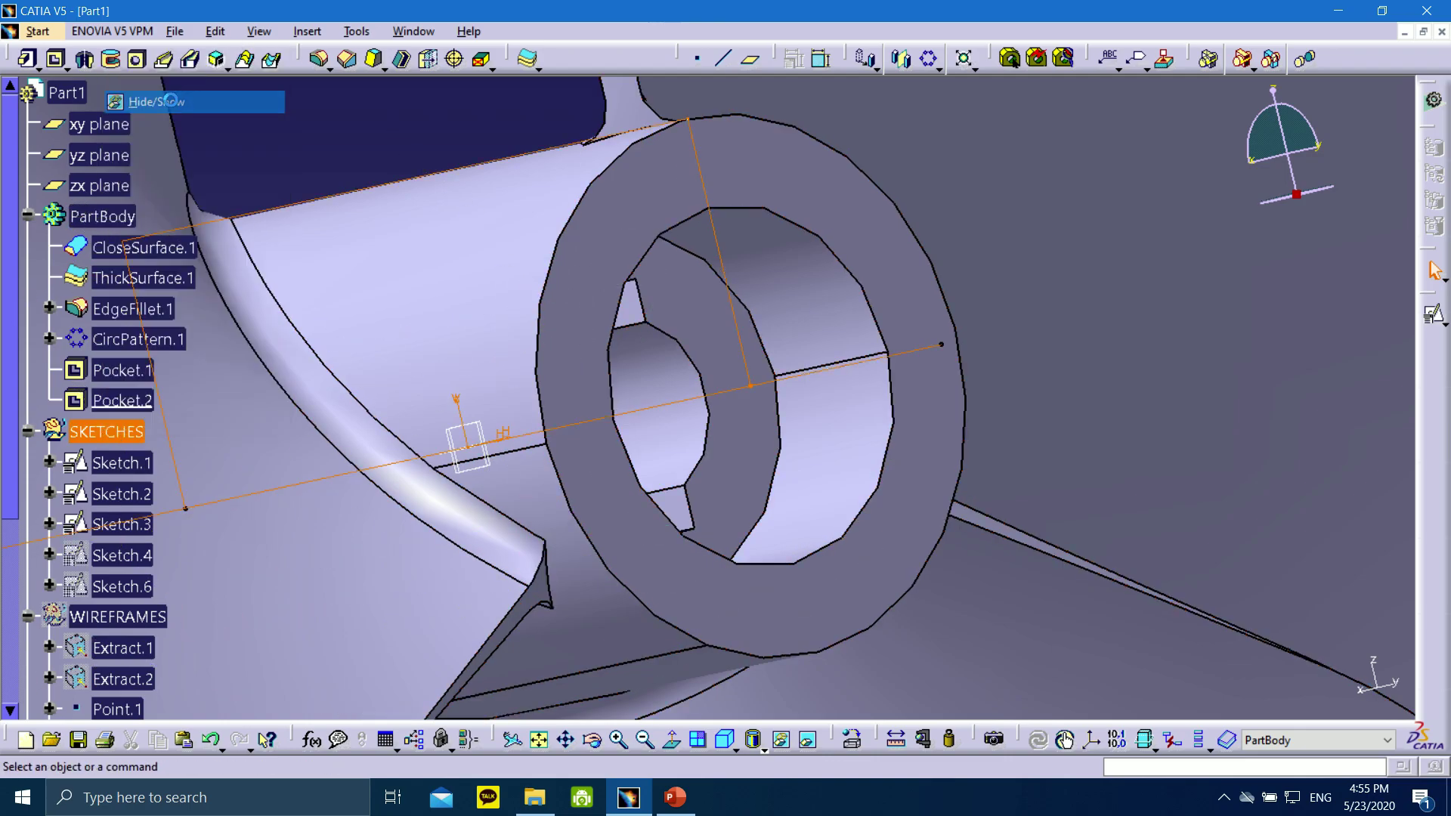
{"action": "middle_click_drag", "start_coordinate": [364, 138], "coordinate": [564, 351], "text": "ctrl"}
{"action": "left_click", "coordinate": [735, 748]}
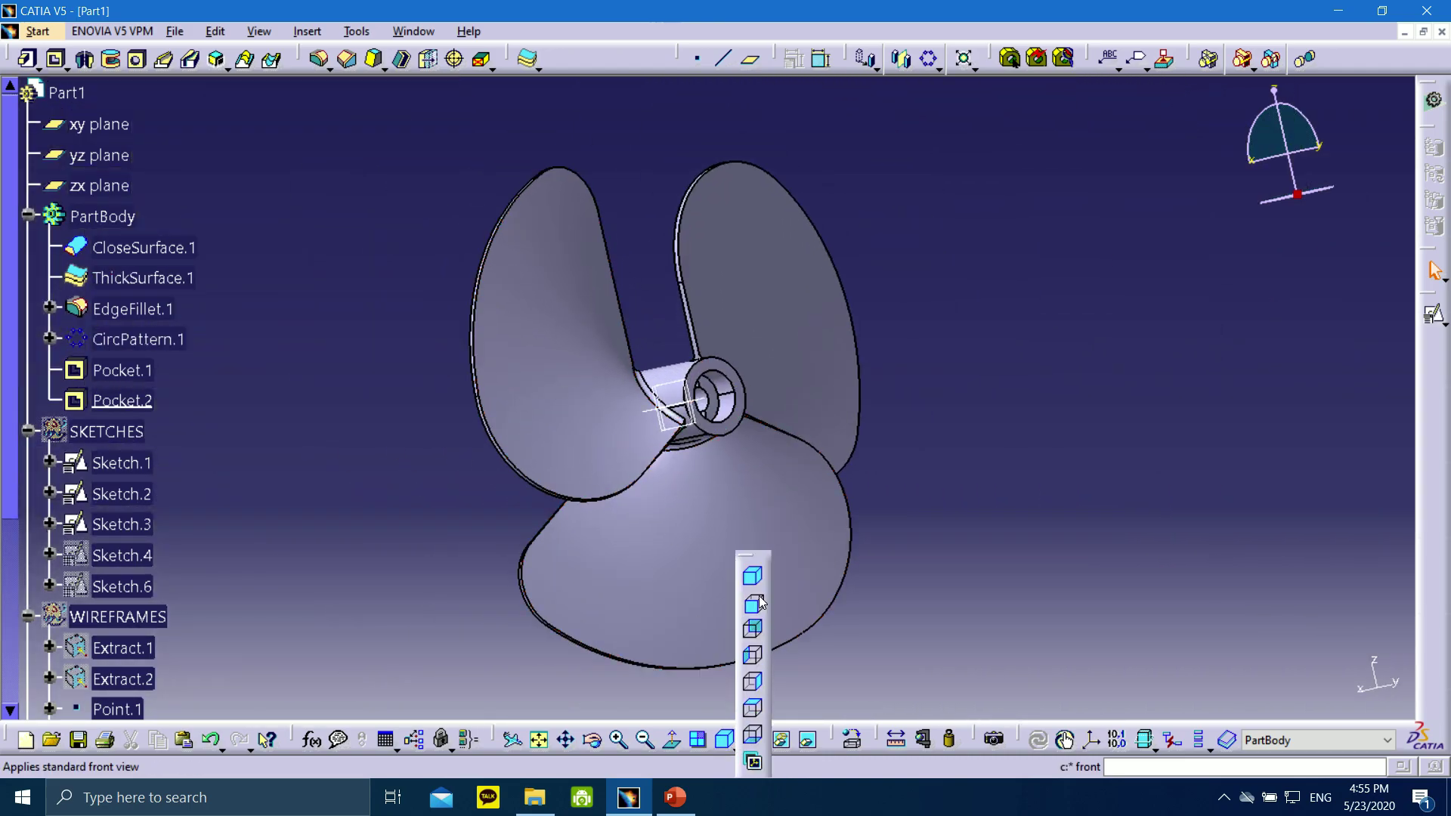
{"action": "left_click", "coordinate": [756, 579]}
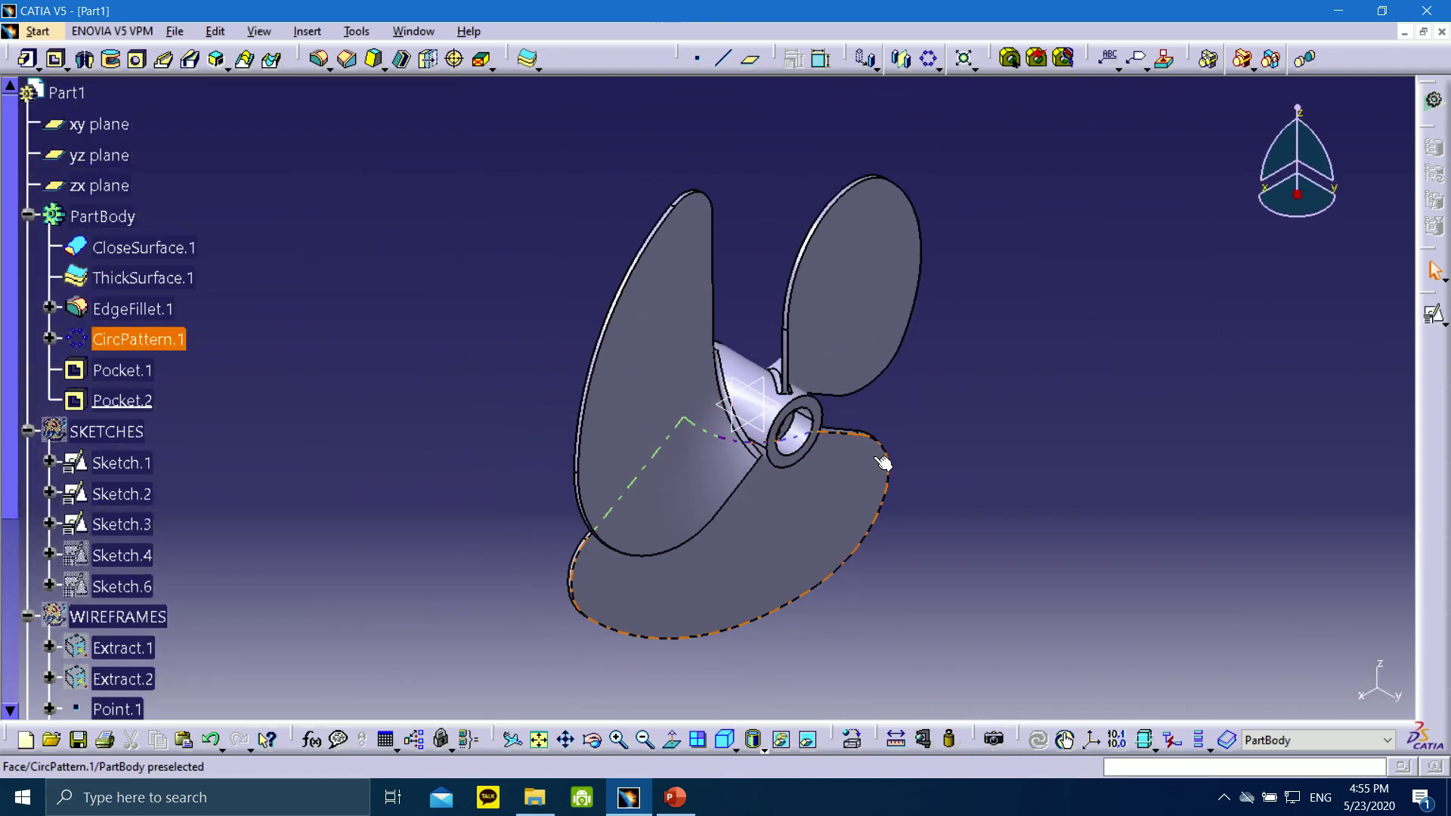
- Review the features under PartBody and open the second pocket's definition to check it, closing it without changes
{"action": "middle_click_drag", "start_coordinate": [961, 501], "coordinate": [1026, 451], "text": "ctrl"}
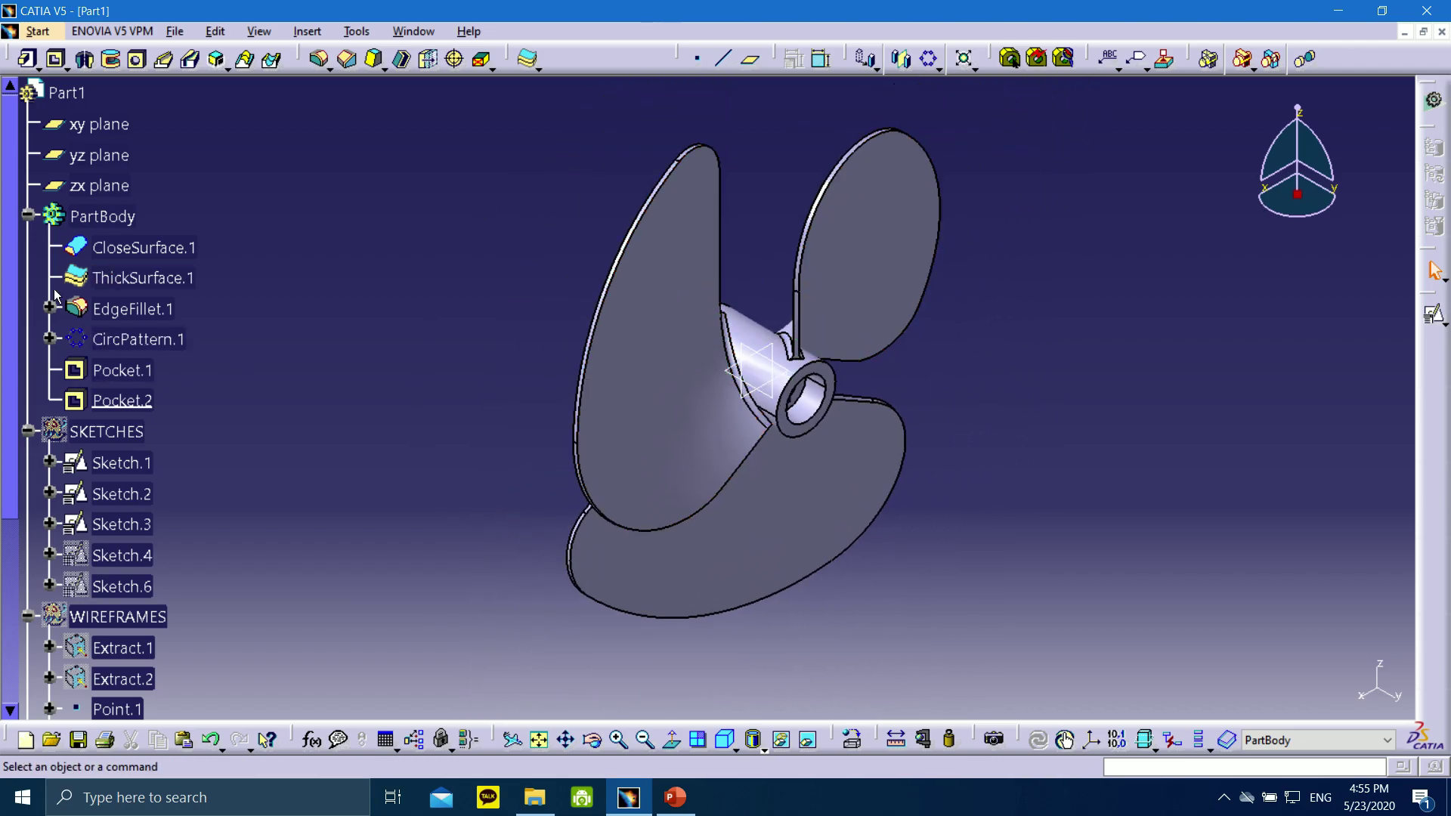
{"action": "scroll", "coordinate": [28, 242], "scroll_direction": "down", "scroll_amount": 1}
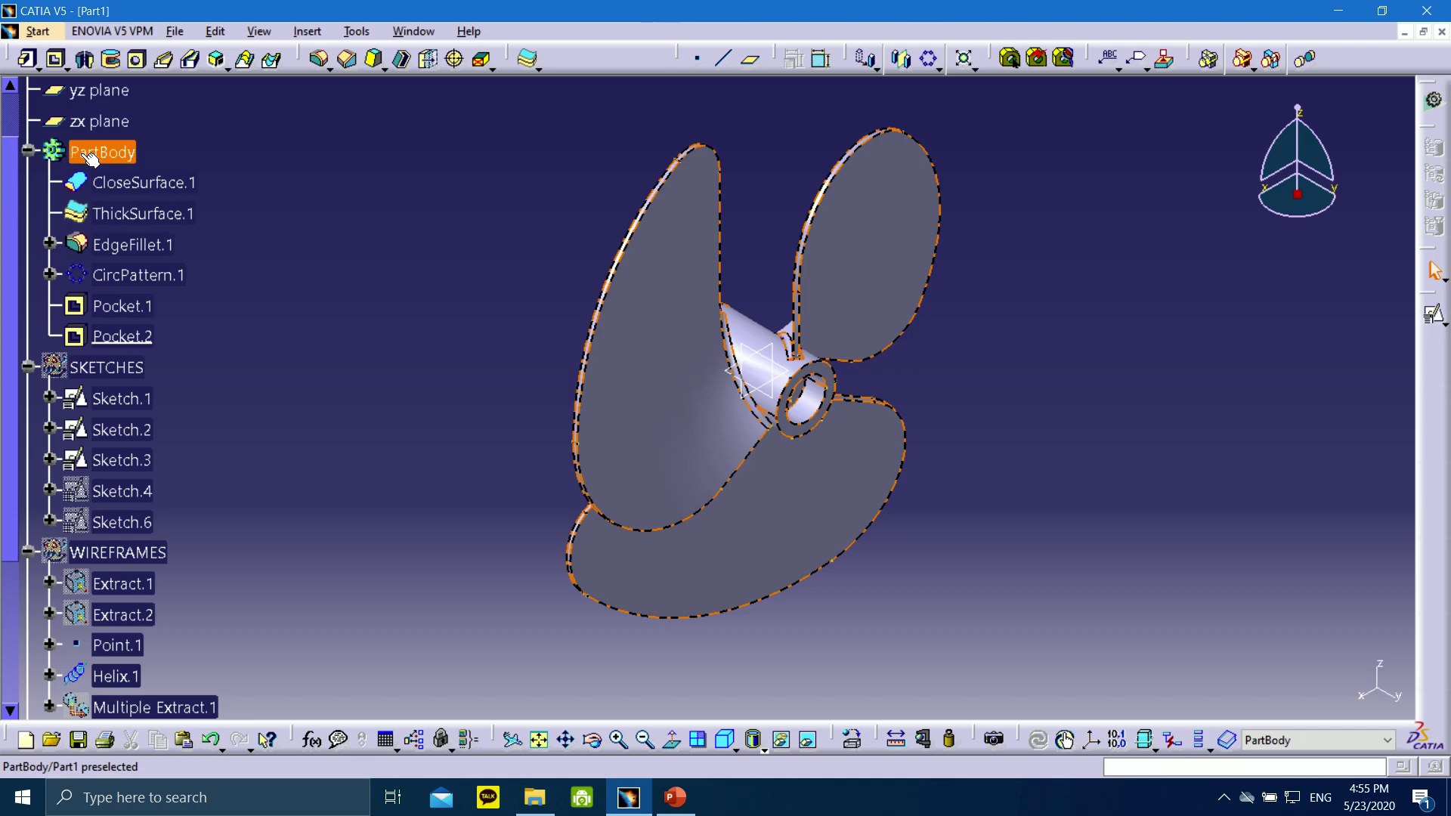
{"action": "left_click", "coordinate": [135, 182]}
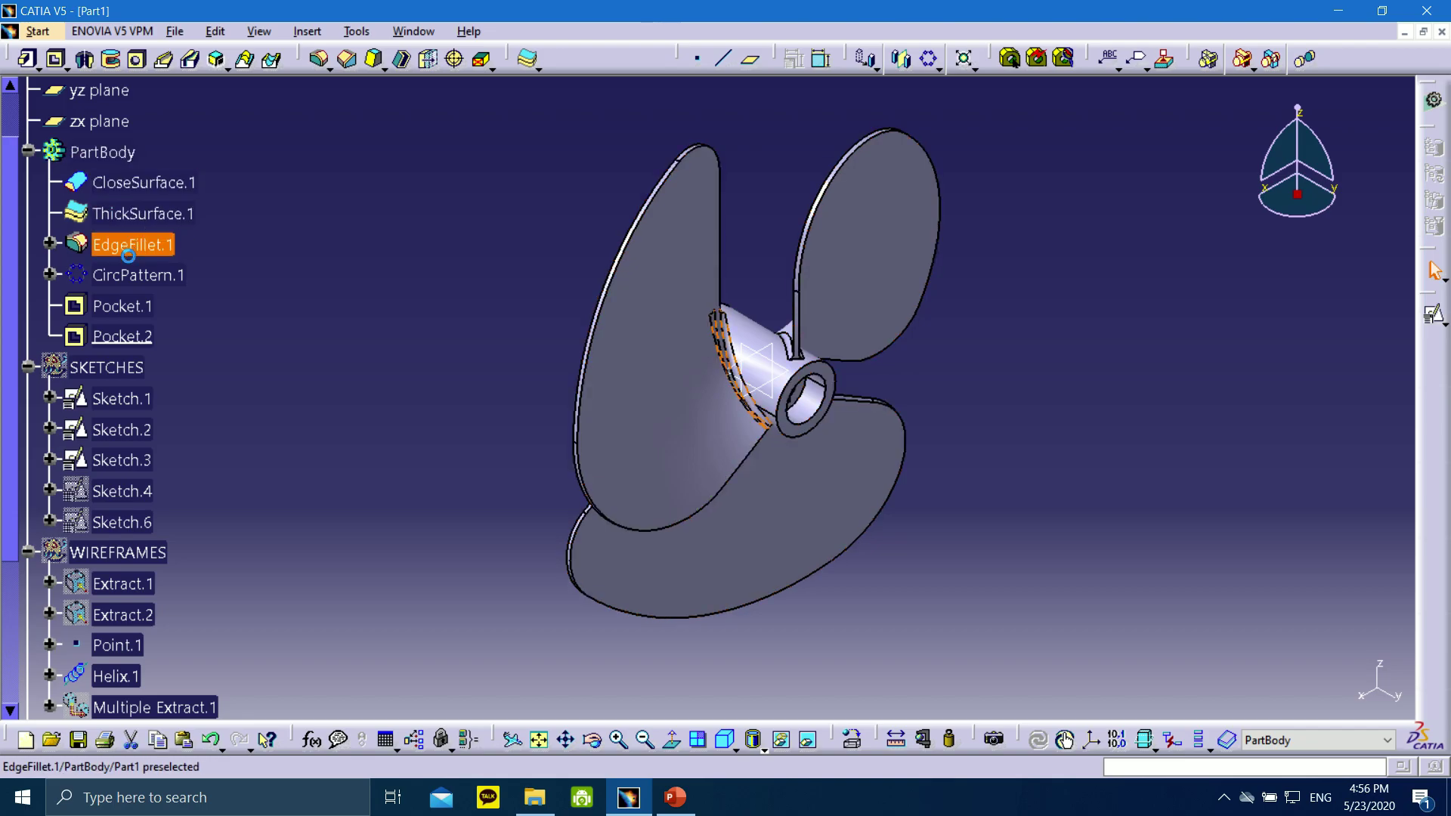
{"action": "double_click", "coordinate": [121, 336]}
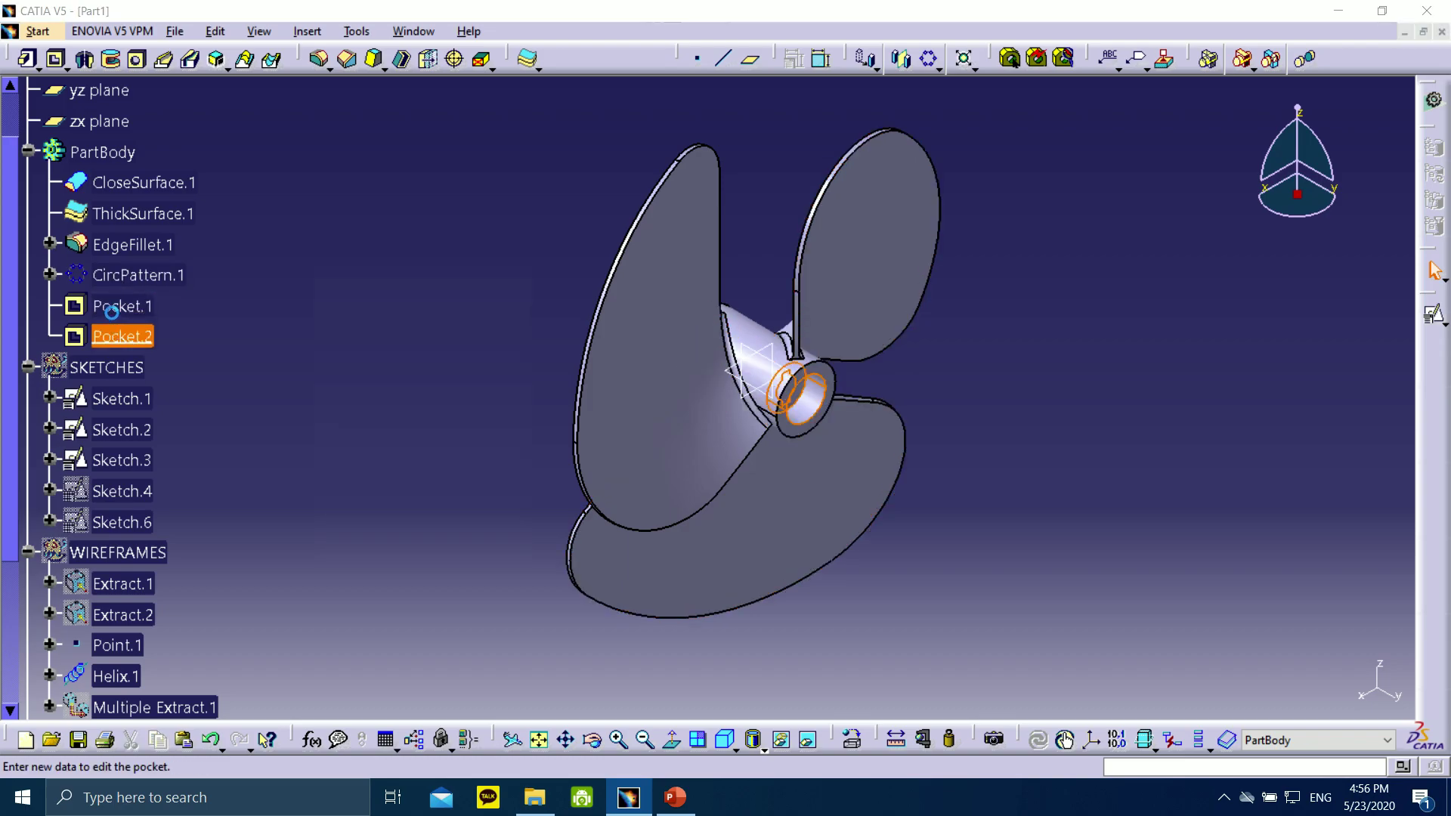
{"action": "left_click", "coordinate": [350, 557]}
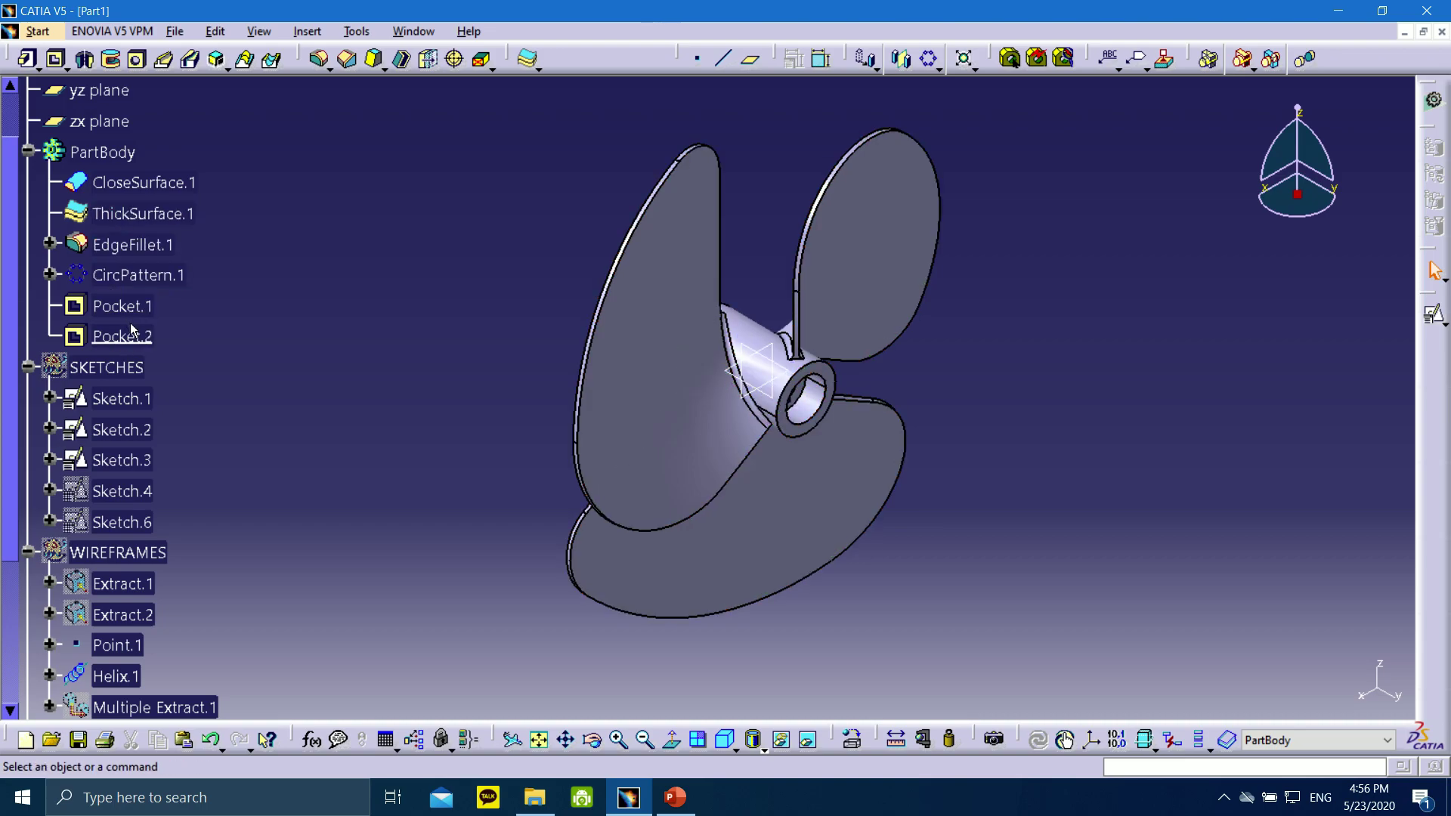
- Rename Sketch.6 in the SKETCHES geometrical set as Sketch.5
{"action": "scroll", "coordinate": [128, 336], "scroll_direction": "down", "scroll_amount": 2}
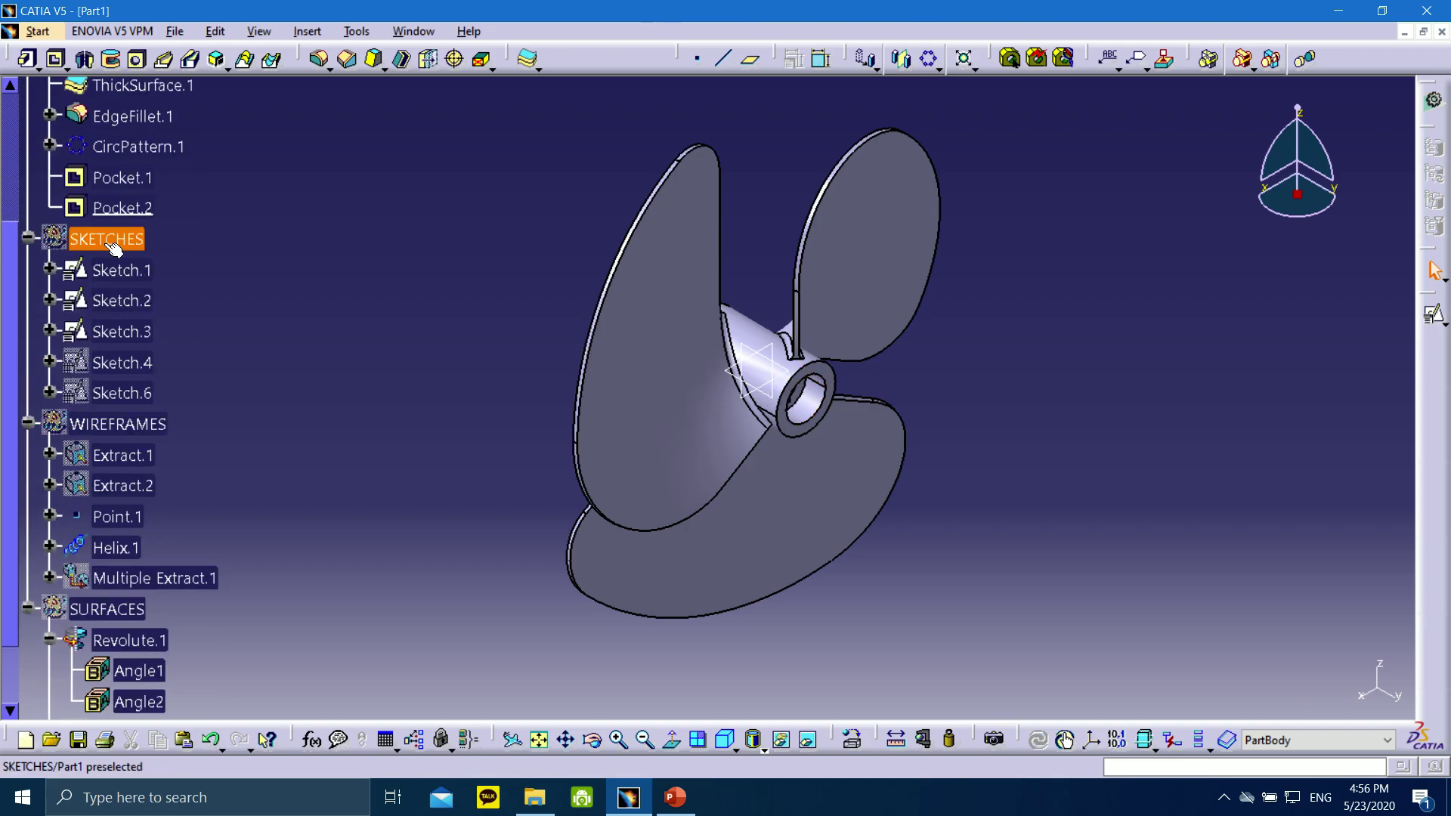
{"action": "scroll", "coordinate": [121, 236], "scroll_direction": "down", "scroll_amount": 1}
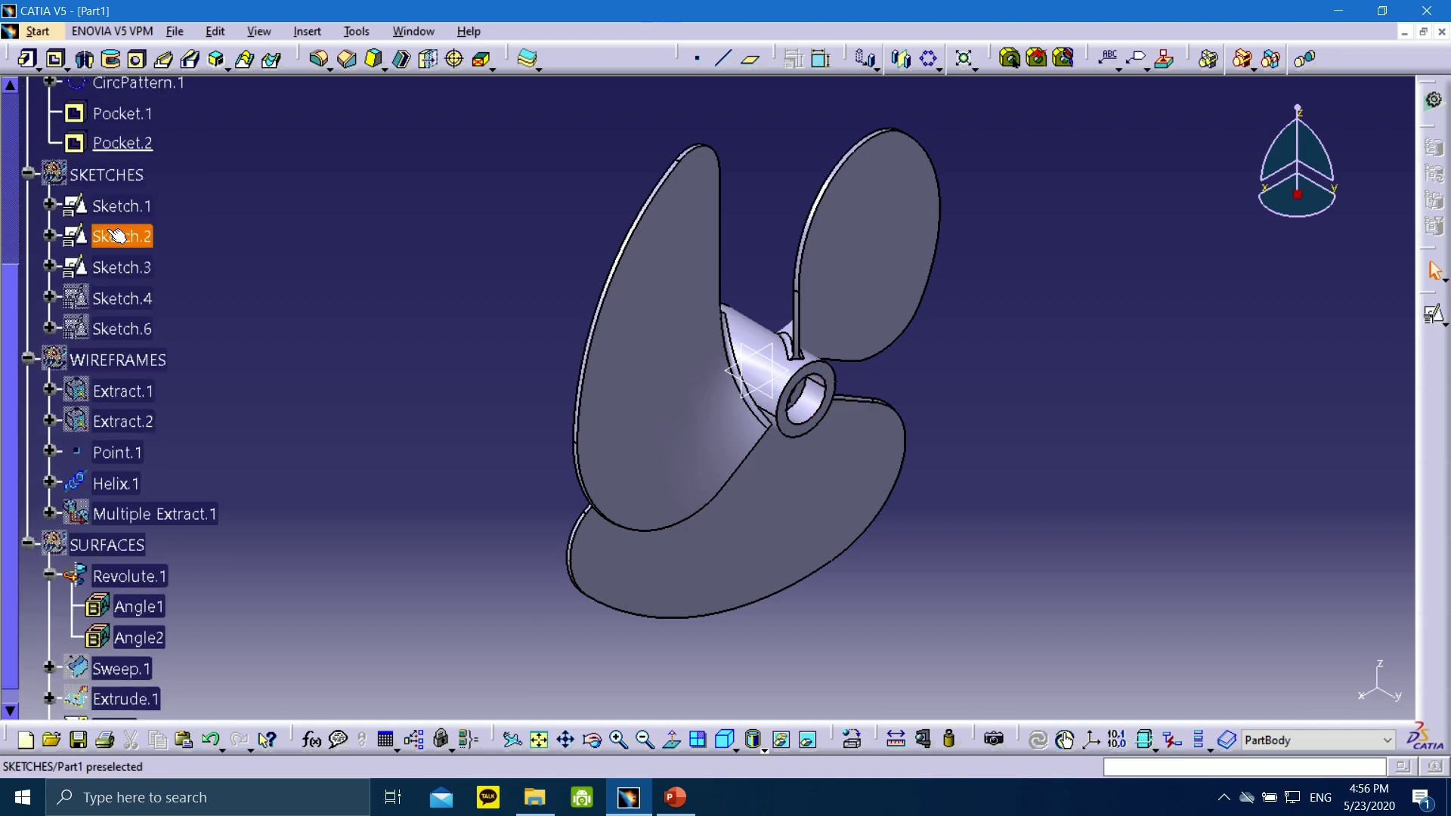
{"action": "right_click", "coordinate": [126, 327]}
{"action": "left_click", "coordinate": [192, 404]}
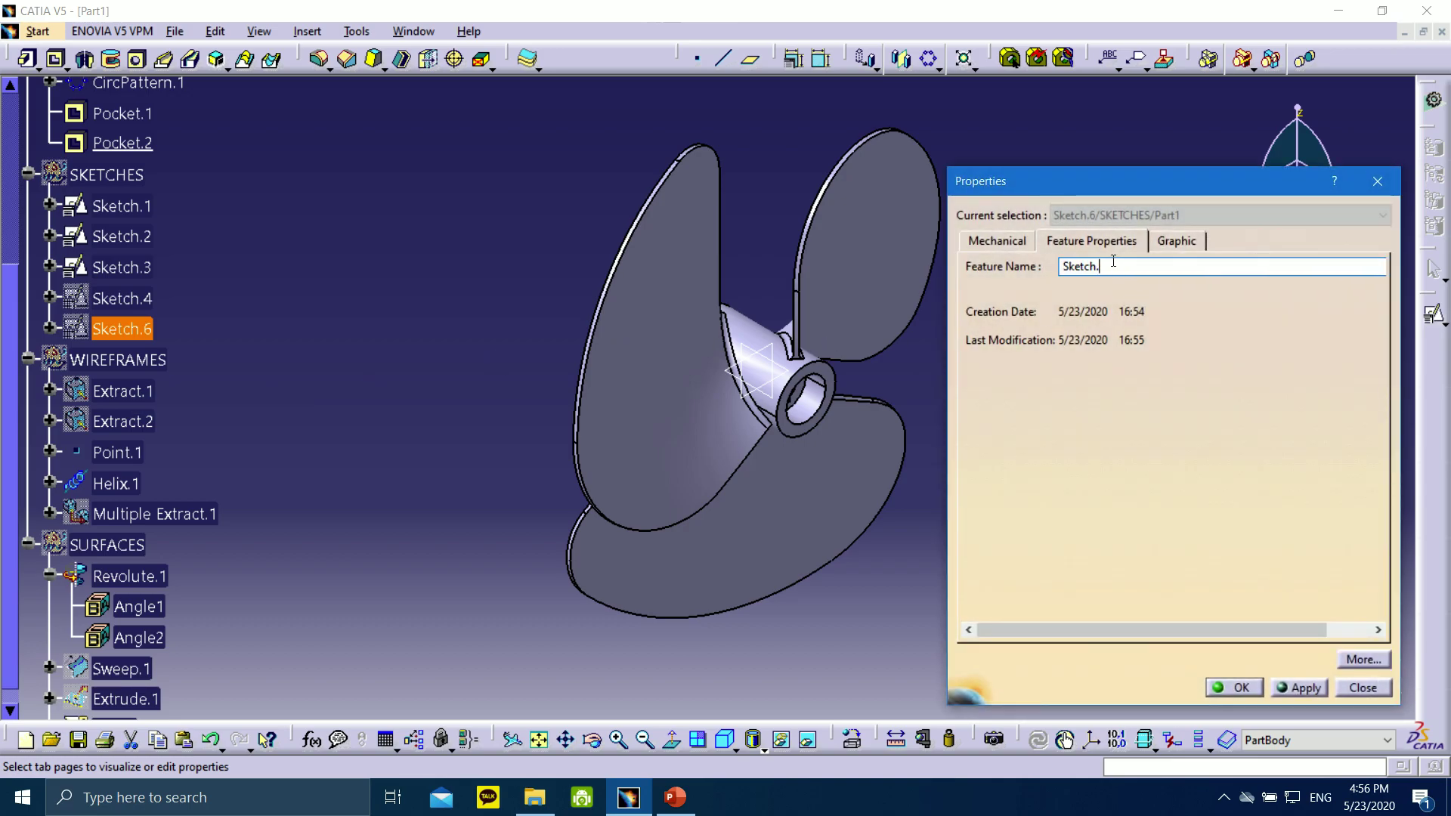
{"action": "left_click", "coordinate": [1240, 689]}
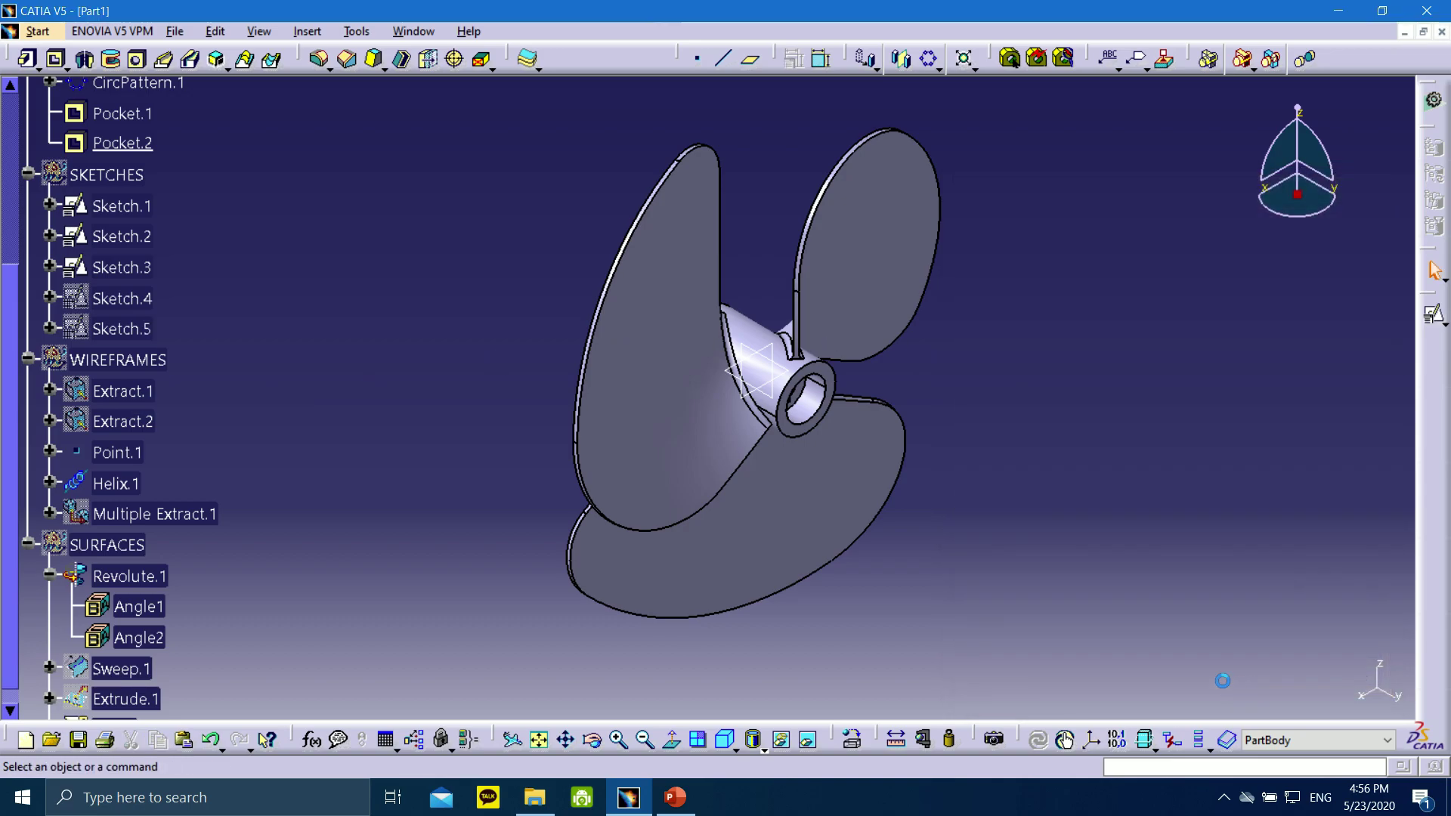
- Set Sketch.4 and Sketch.5 inside the SKETCHES geometrical set to shown
{"action": "right_click", "coordinate": [131, 301]}
{"action": "key", "text": "Escape"}
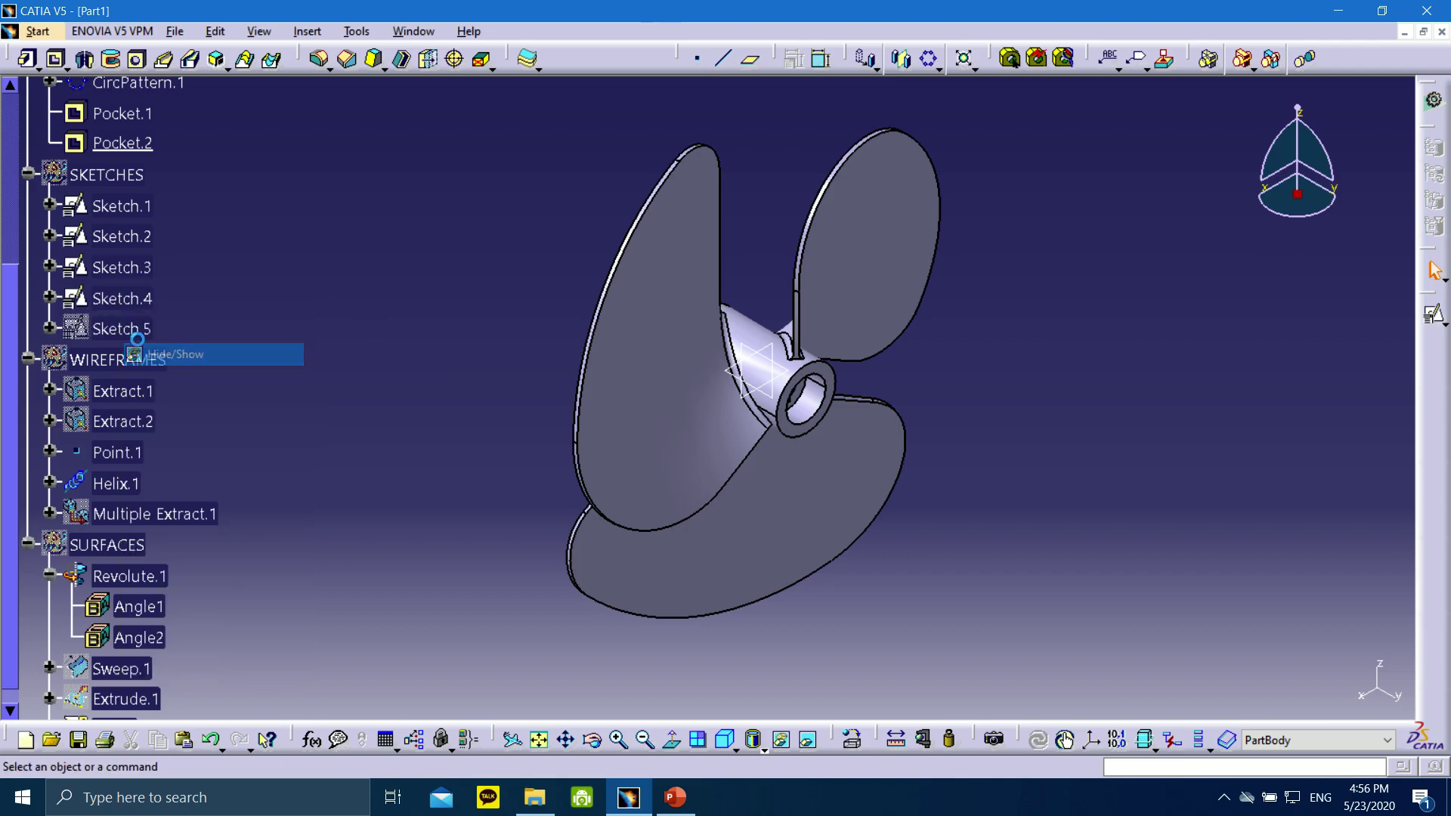
{"action": "right_click", "coordinate": [121, 328]}
{"action": "left_click", "coordinate": [172, 388]}
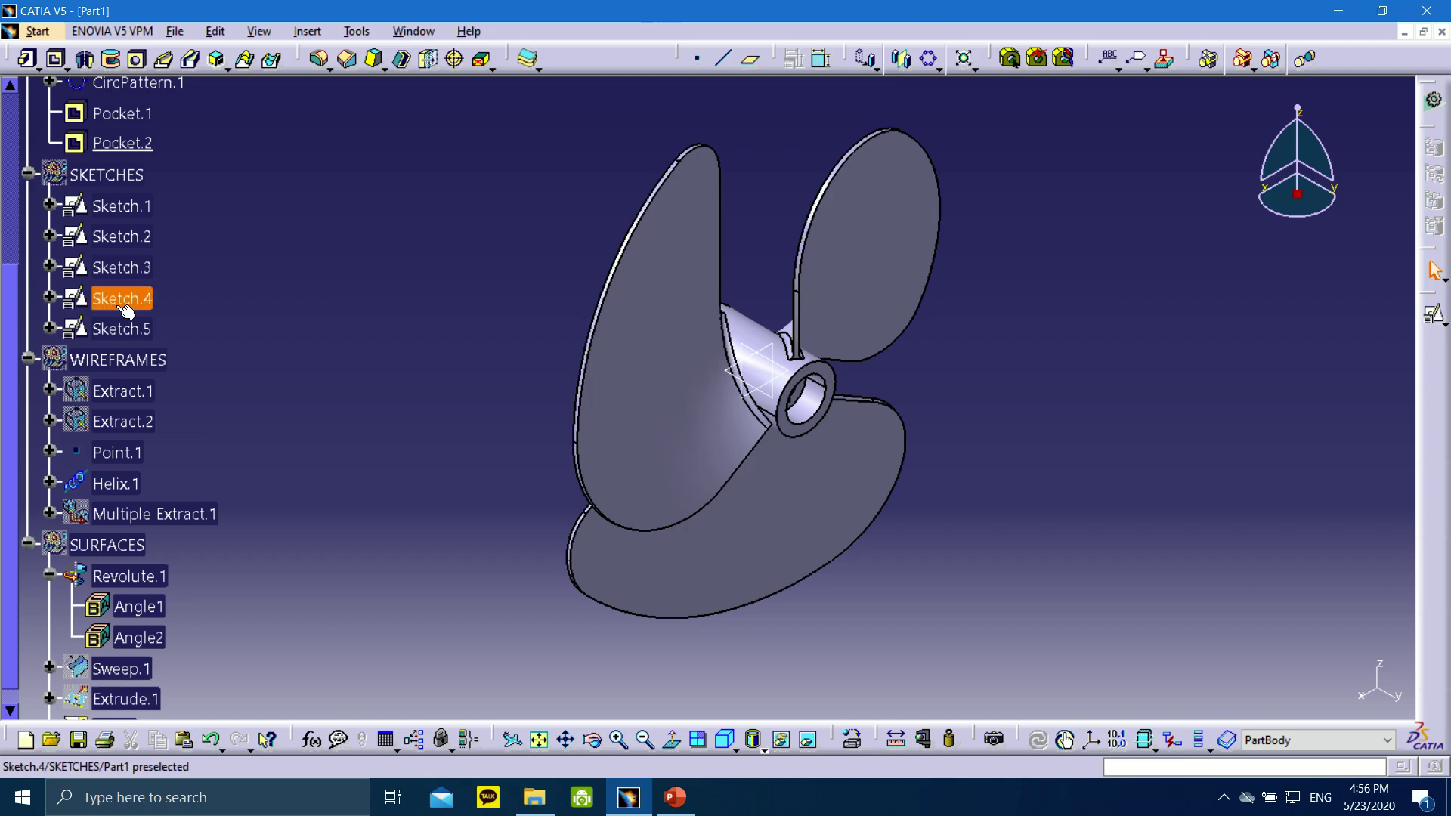
- Show the SKETCHES geometrical set to inspect all its sketches on the propeller, and hide the set again
{"action": "right_click", "coordinate": [118, 173]}
{"action": "left_click", "coordinate": [163, 234]}
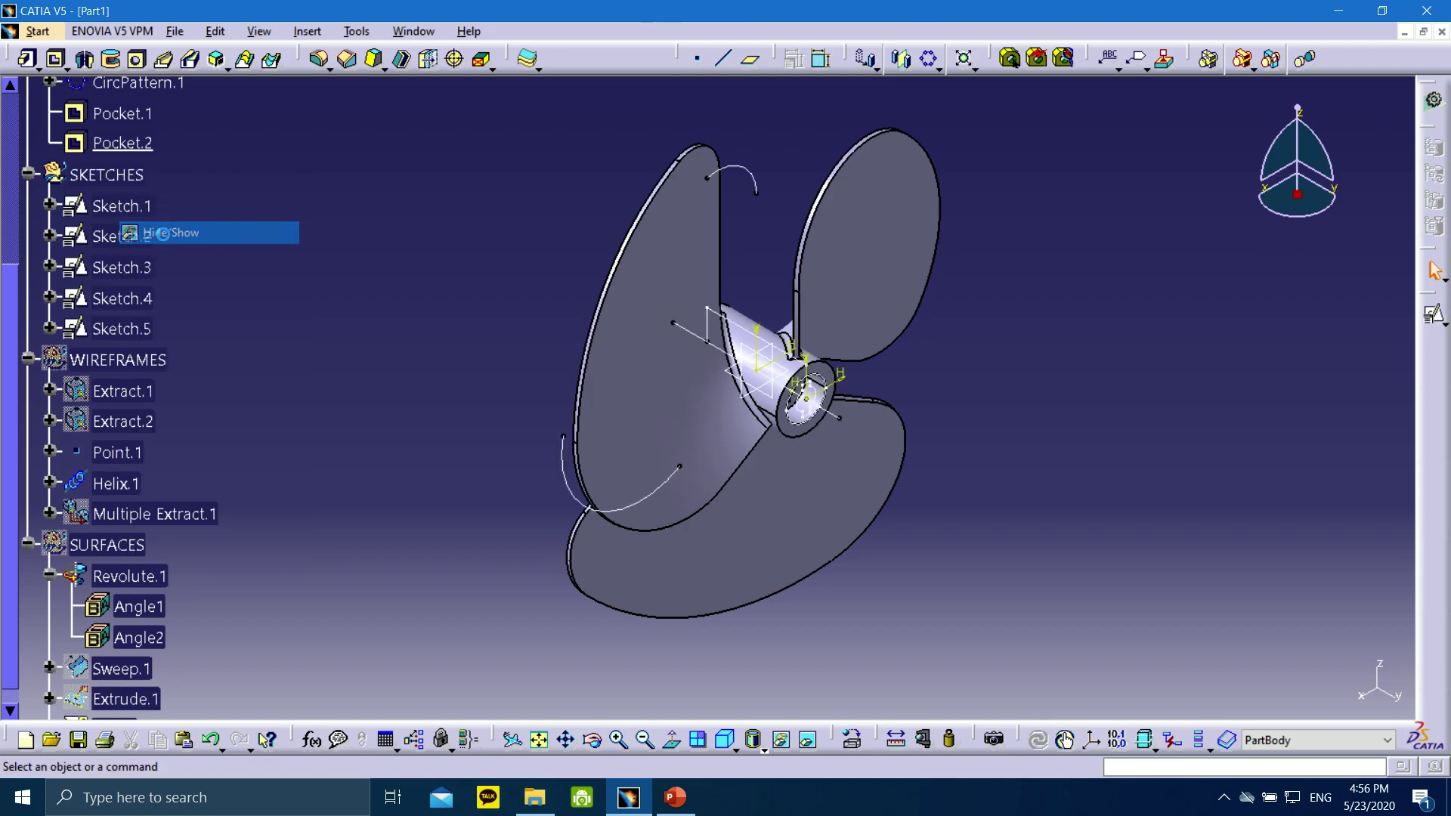
{"action": "right_click", "coordinate": [113, 174]}
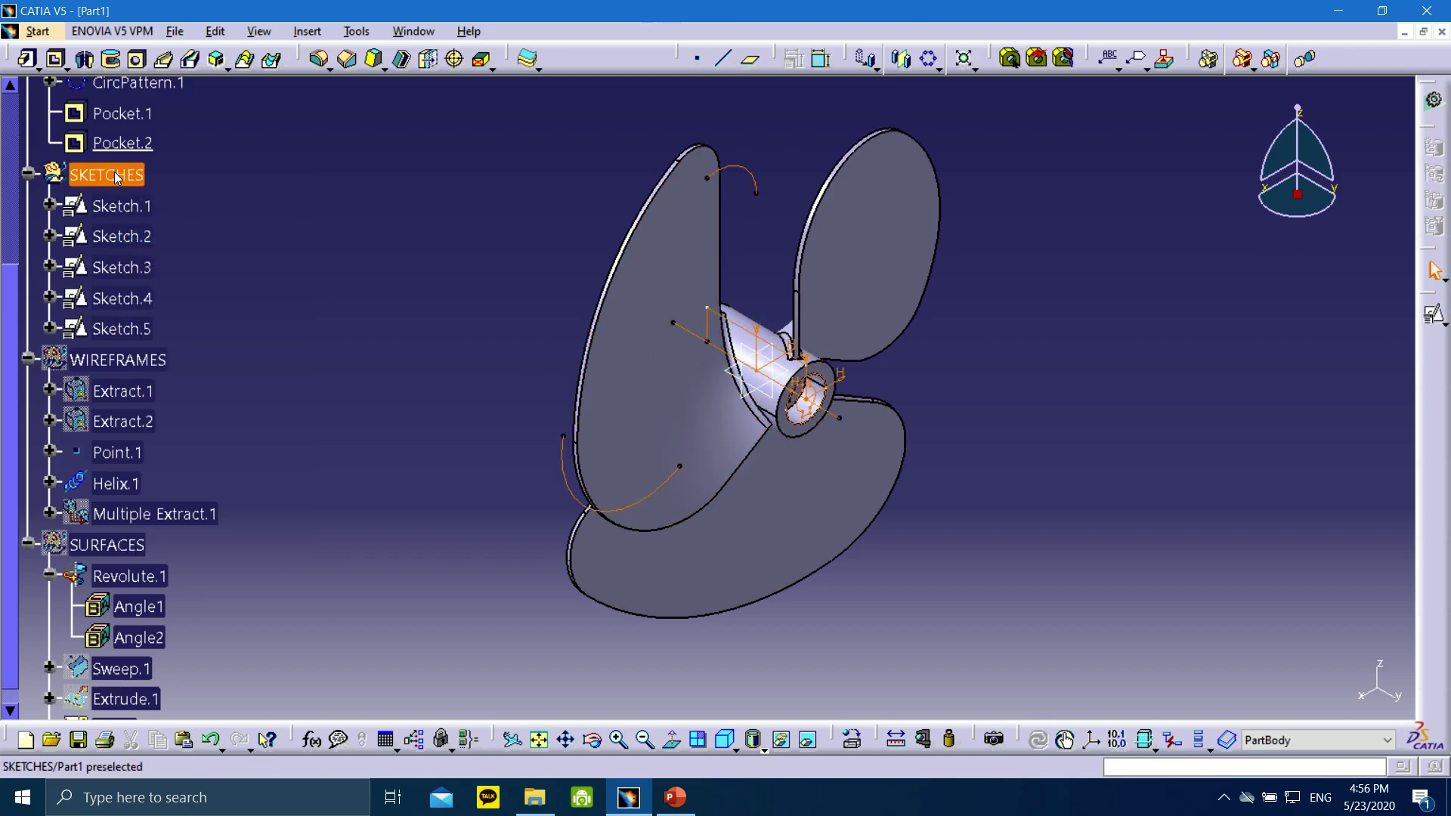
{"action": "left_click", "coordinate": [163, 232]}
- Display the WIREFRAMES set, set Extract.1, Extract.2 and Multiple Extract.1 to shown, and hide the whole set again
{"action": "scroll", "coordinate": [108, 379], "scroll_direction": "down", "scroll_amount": 2}
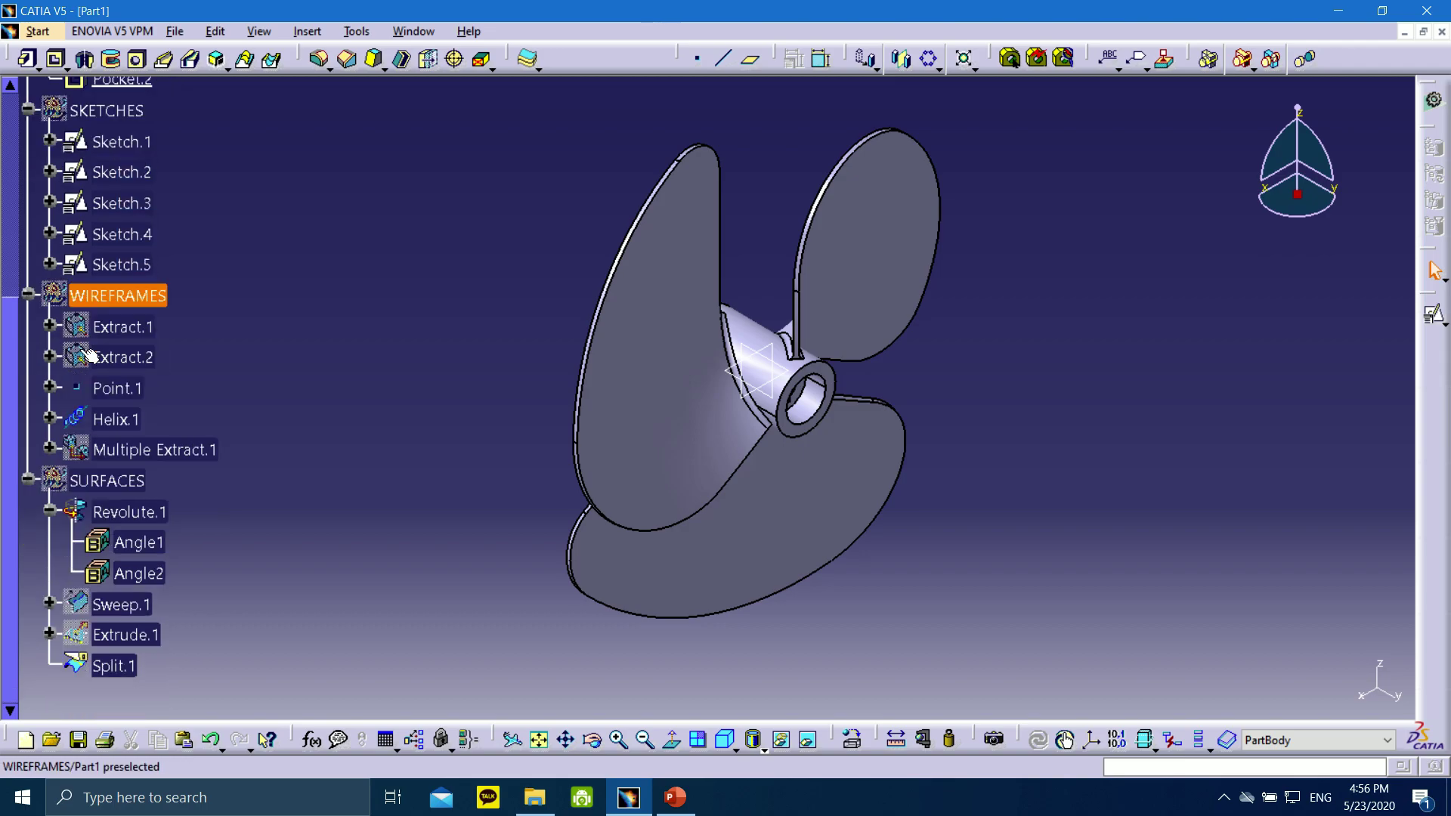
{"action": "right_click", "coordinate": [129, 297]}
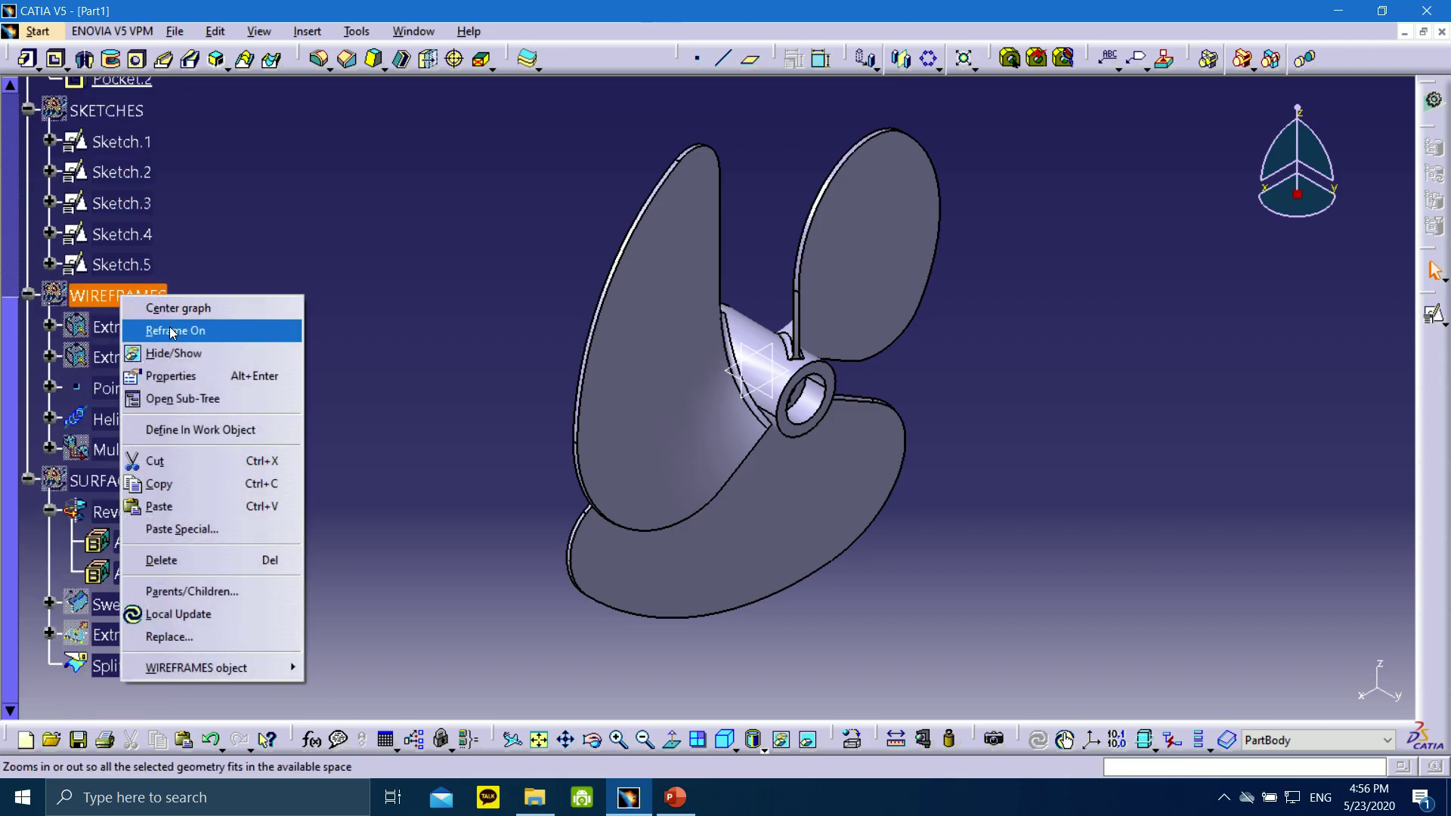
{"action": "left_click", "coordinate": [181, 351]}
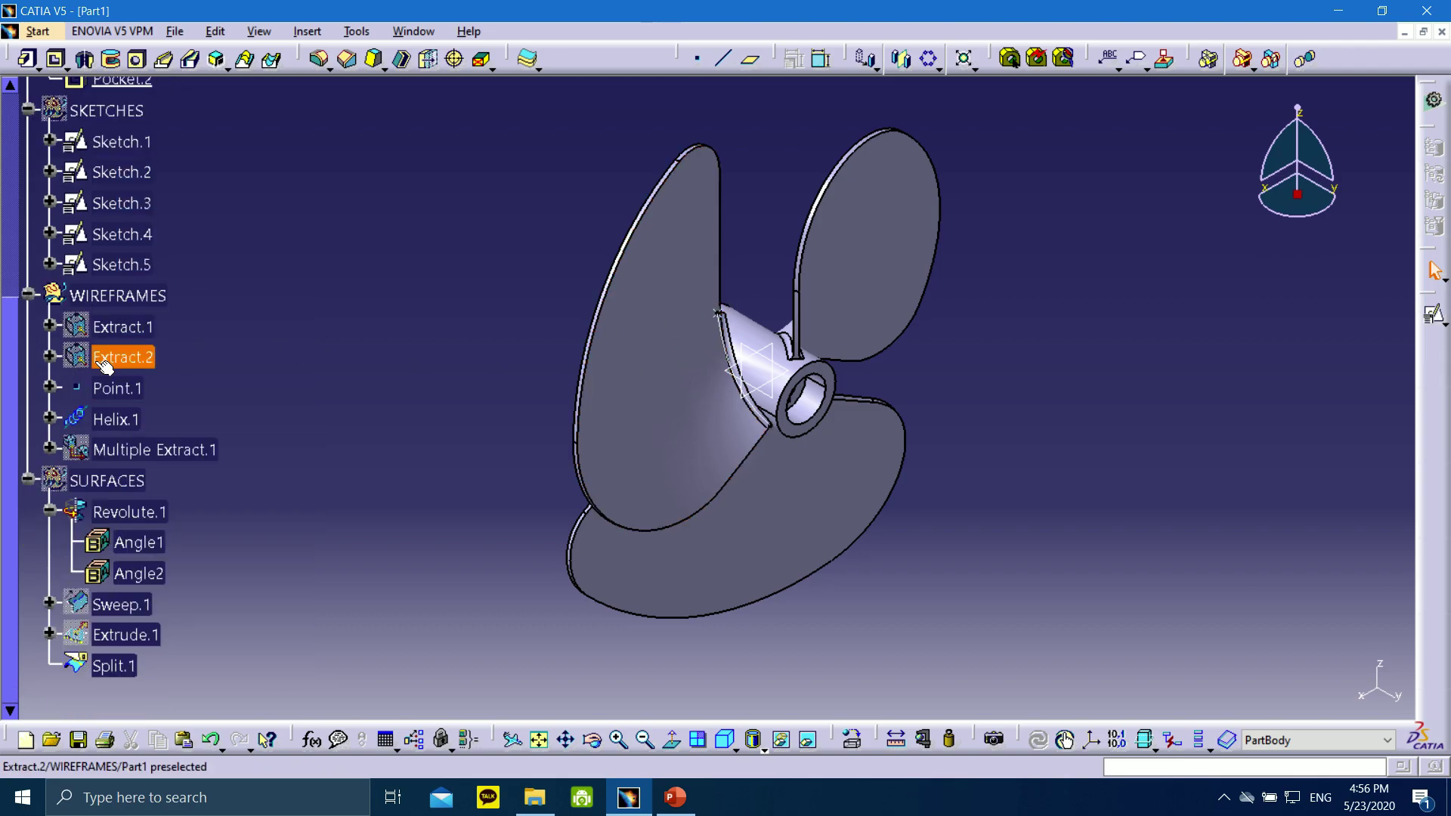
{"action": "right_click", "coordinate": [110, 355]}
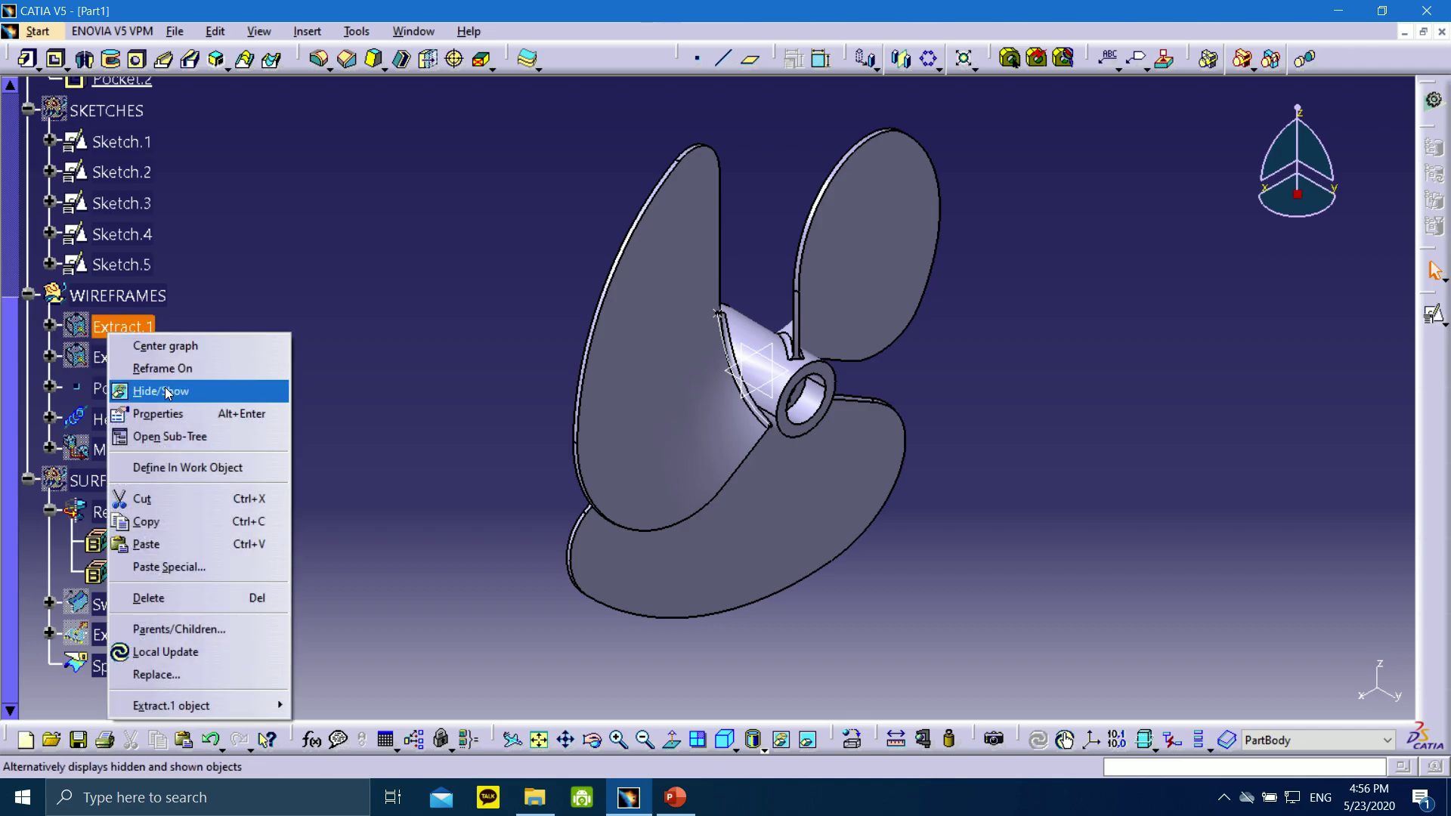
{"action": "left_click", "coordinate": [162, 388]}
{"action": "right_click", "coordinate": [122, 359]}
{"action": "left_click", "coordinate": [169, 416]}
{"action": "right_click", "coordinate": [129, 450]}
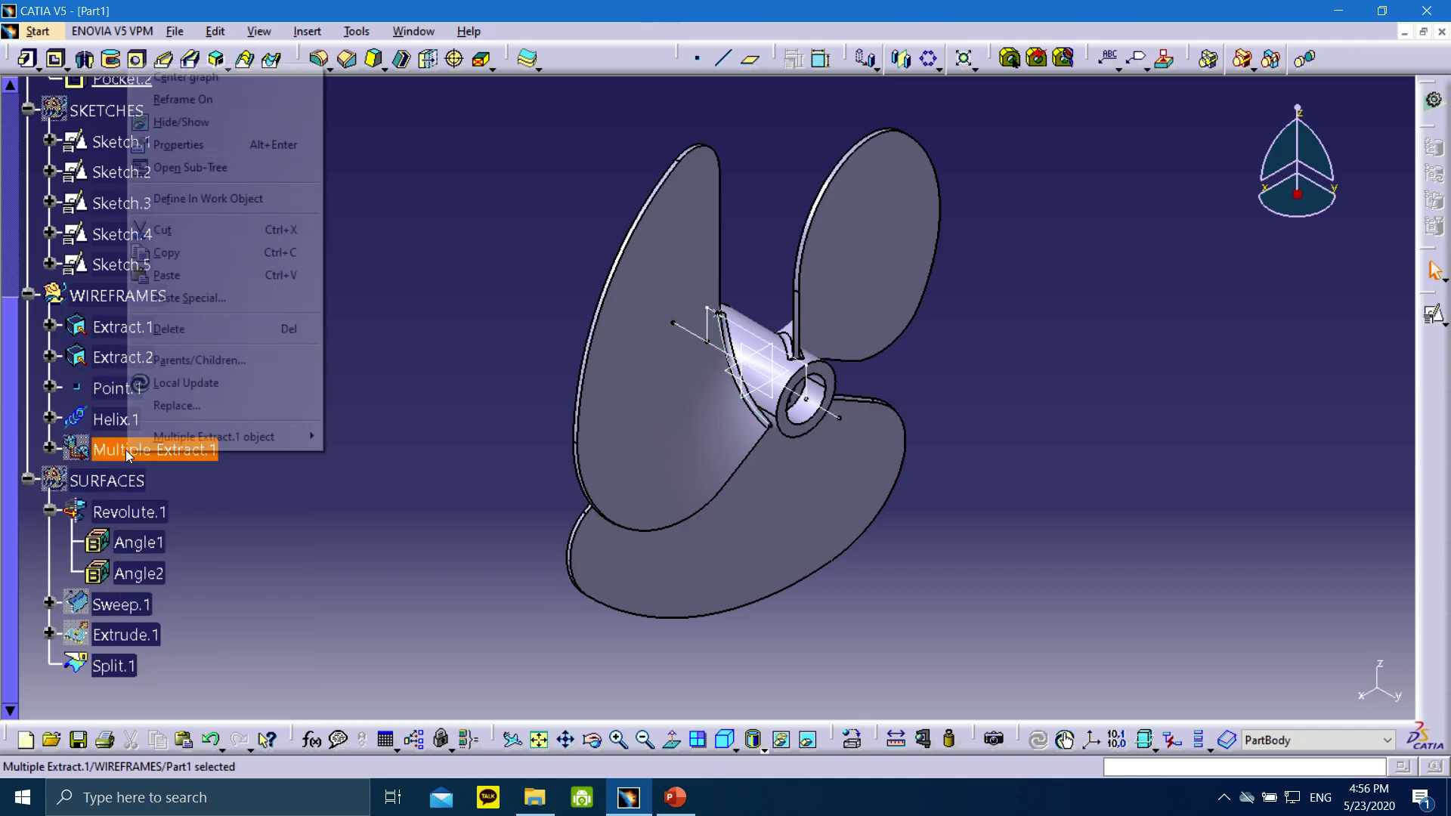
{"action": "left_click", "coordinate": [199, 120]}
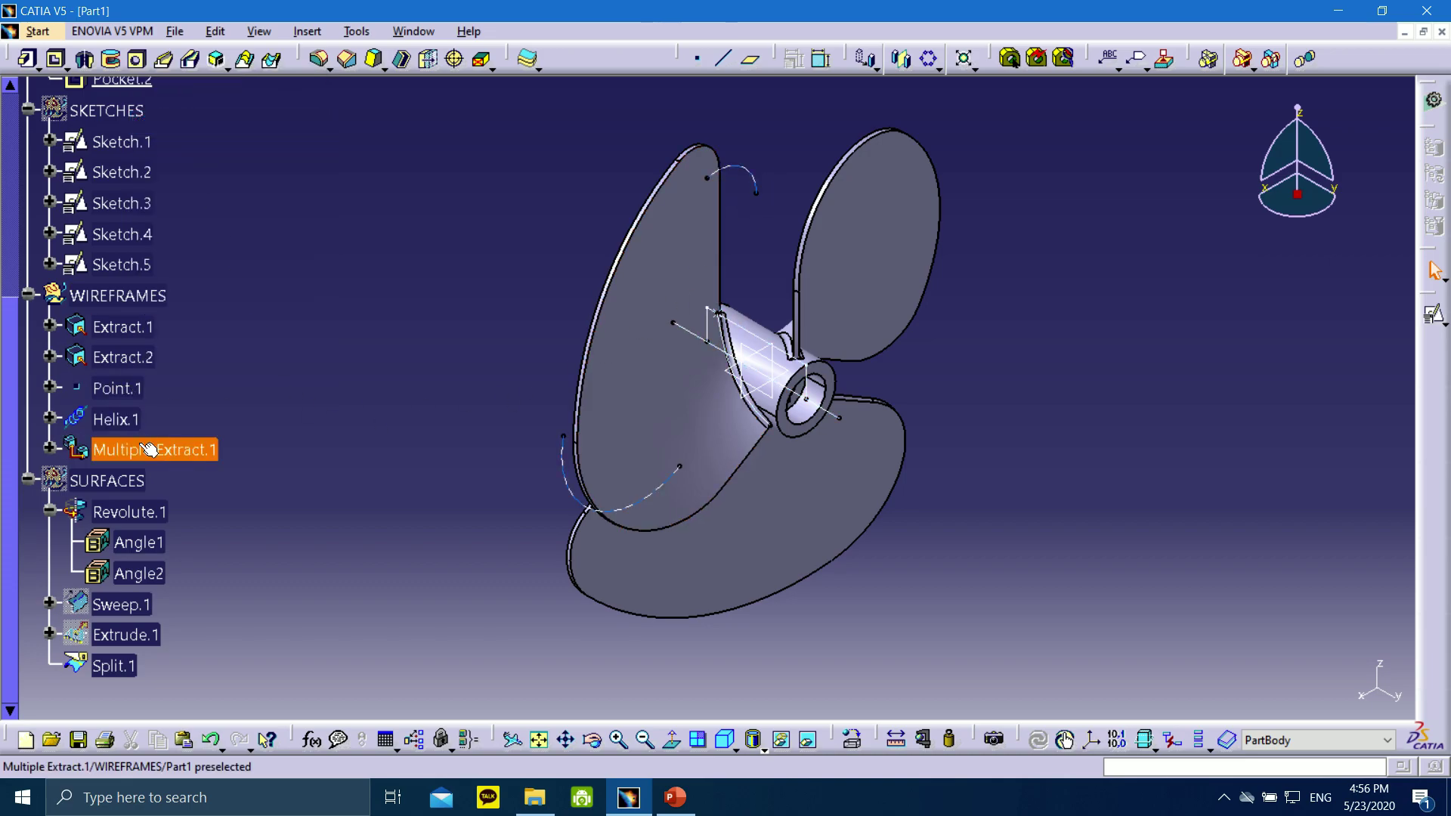
{"action": "right_click", "coordinate": [102, 297]}
{"action": "left_click", "coordinate": [165, 360]}
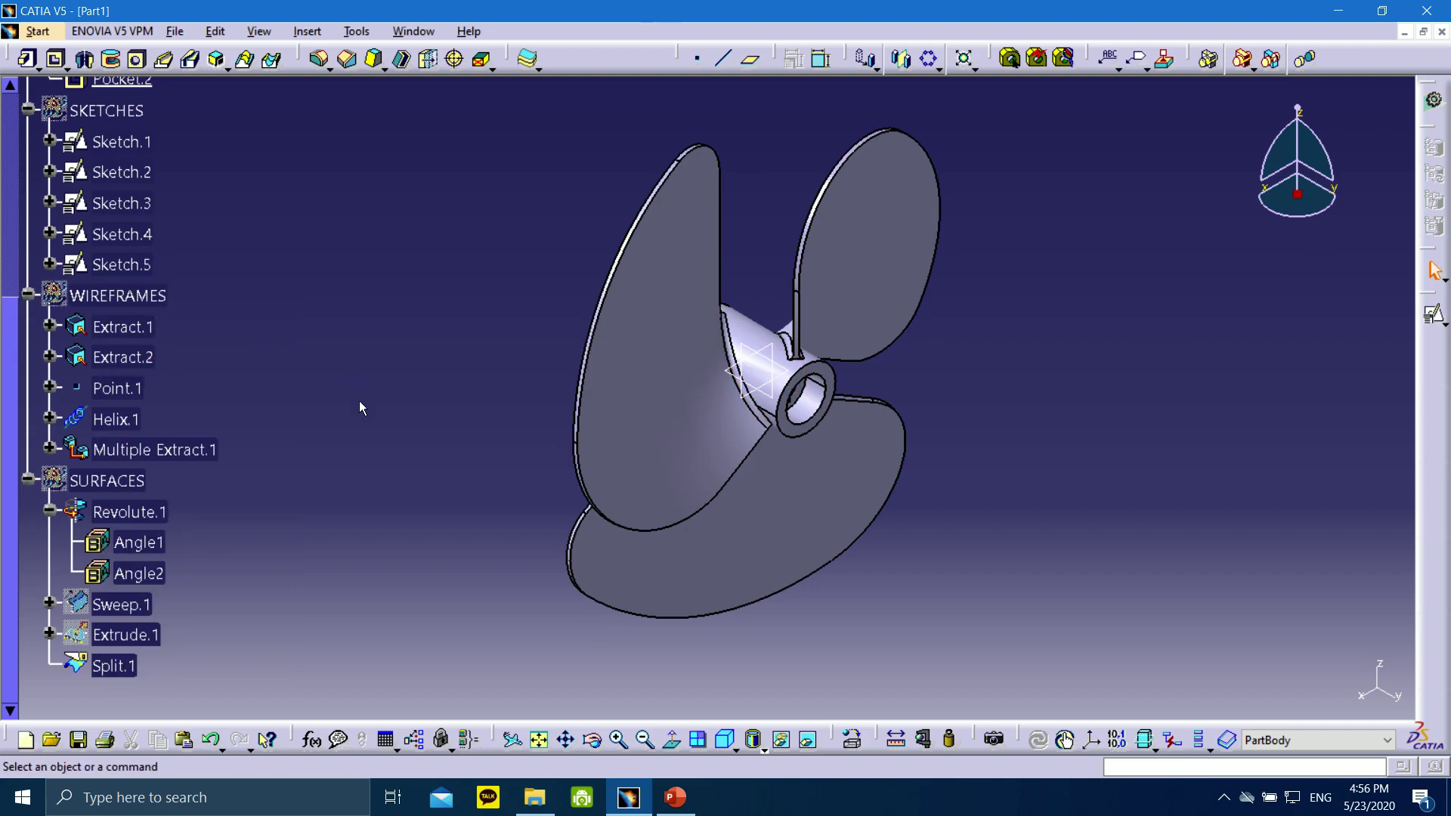
- Display the SURFACES set, set Sweep.1 and Extrude.1 to shown, and hide the whole set again
{"action": "right_click", "coordinate": [110, 483]}
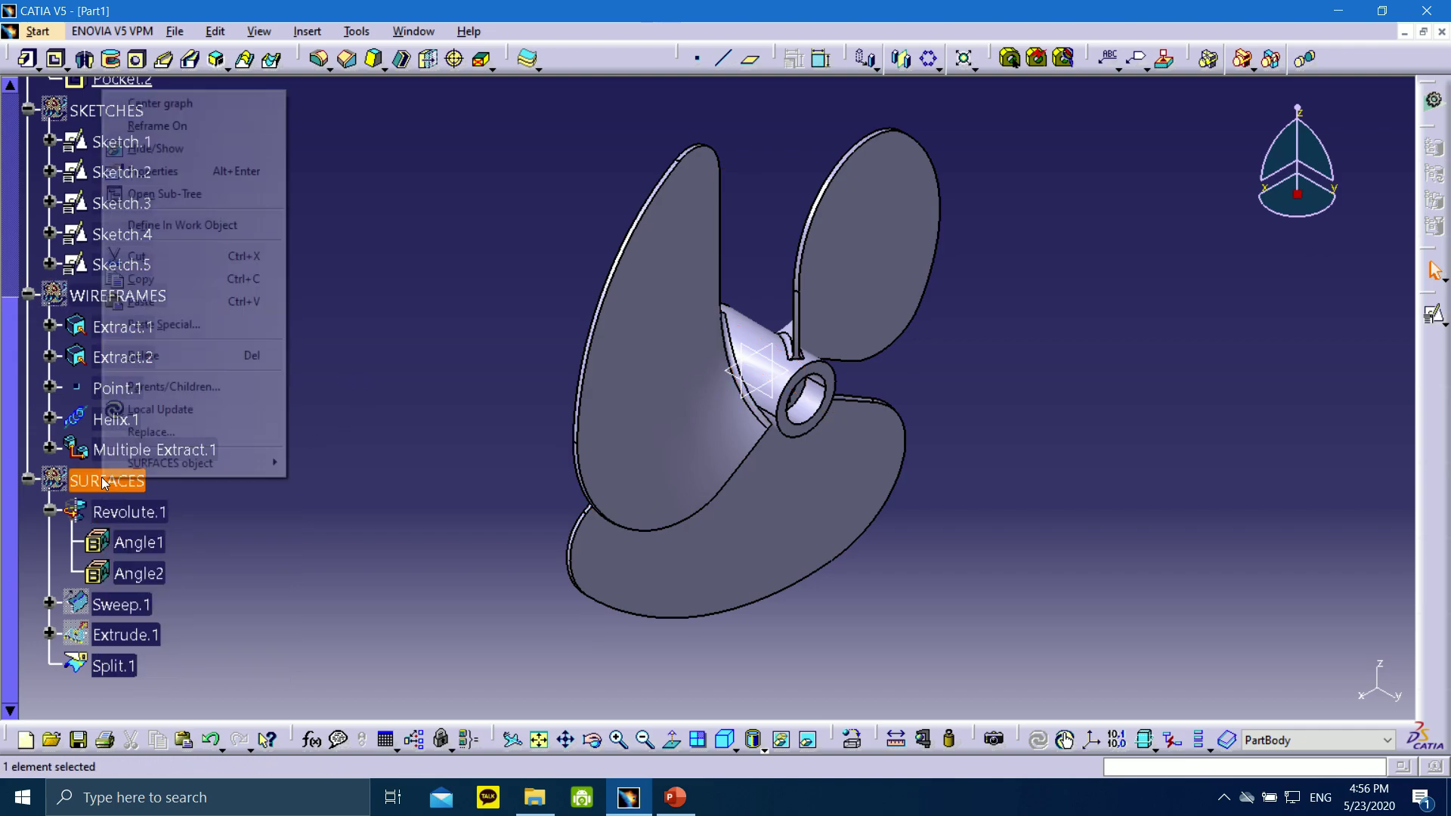
{"action": "left_click", "coordinate": [158, 142]}
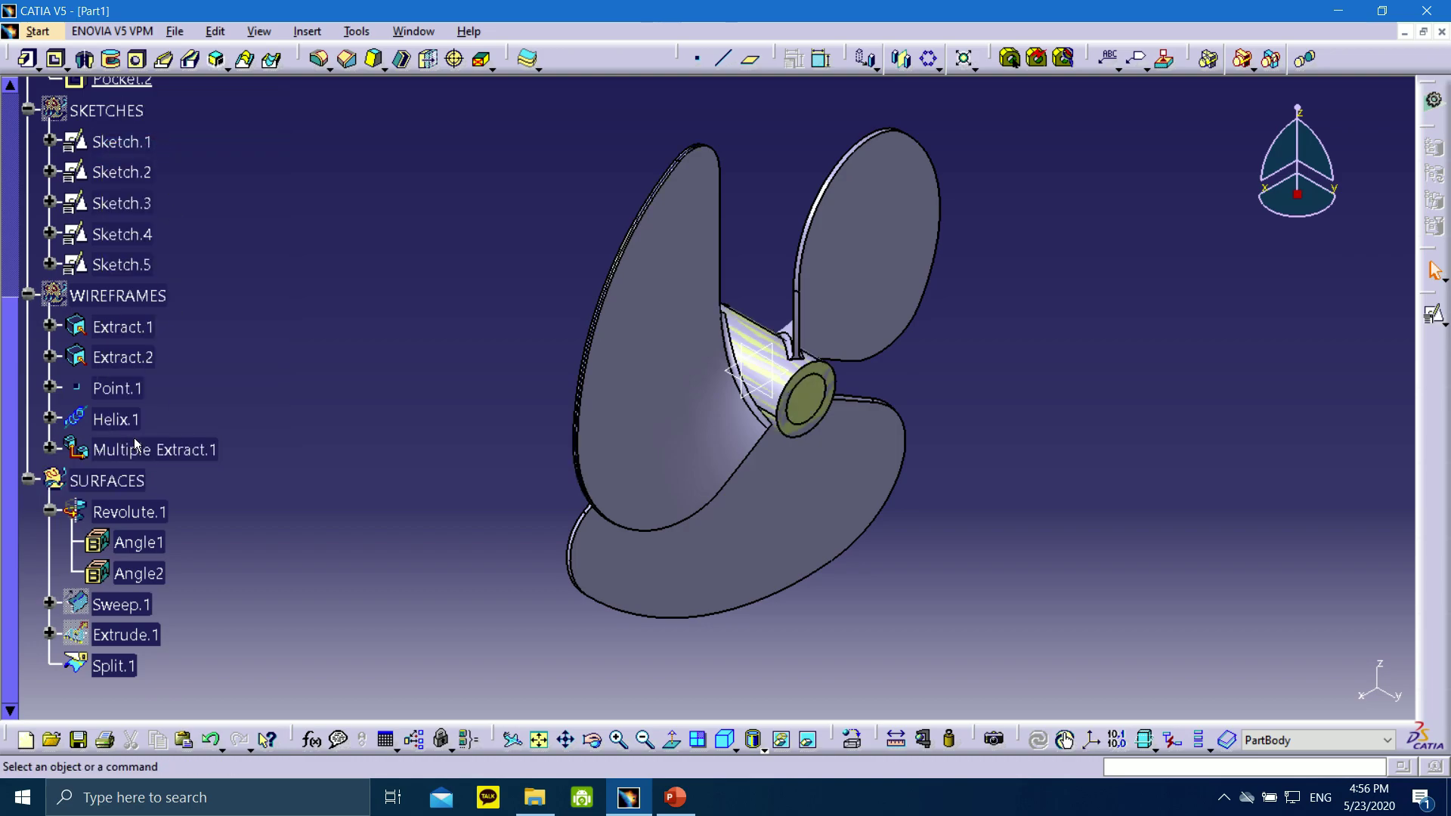
{"action": "scroll", "coordinate": [124, 483], "scroll_direction": "down", "scroll_amount": 2}
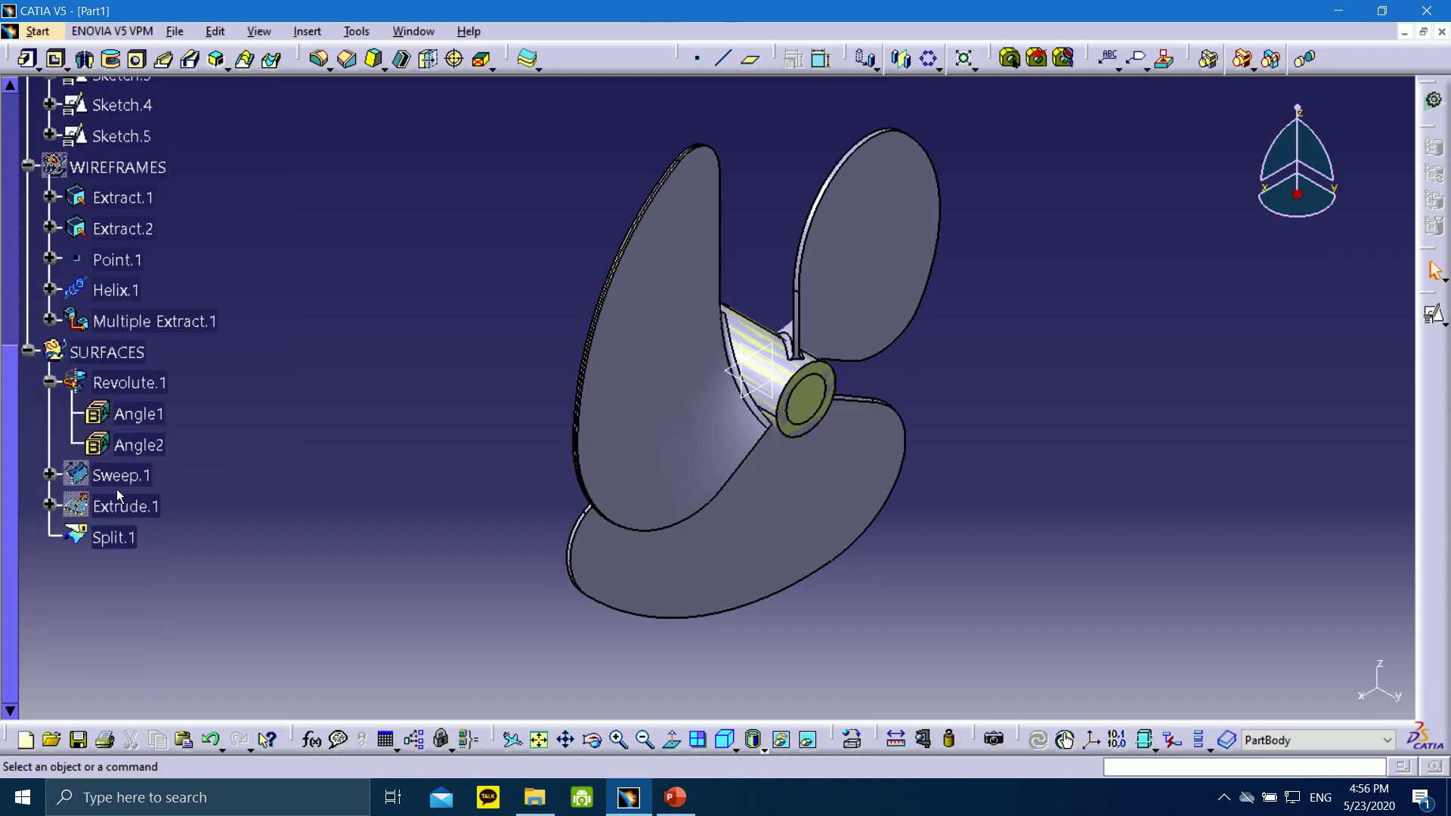
{"action": "left_click", "coordinate": [49, 384]}
{"action": "right_click", "coordinate": [125, 387]}
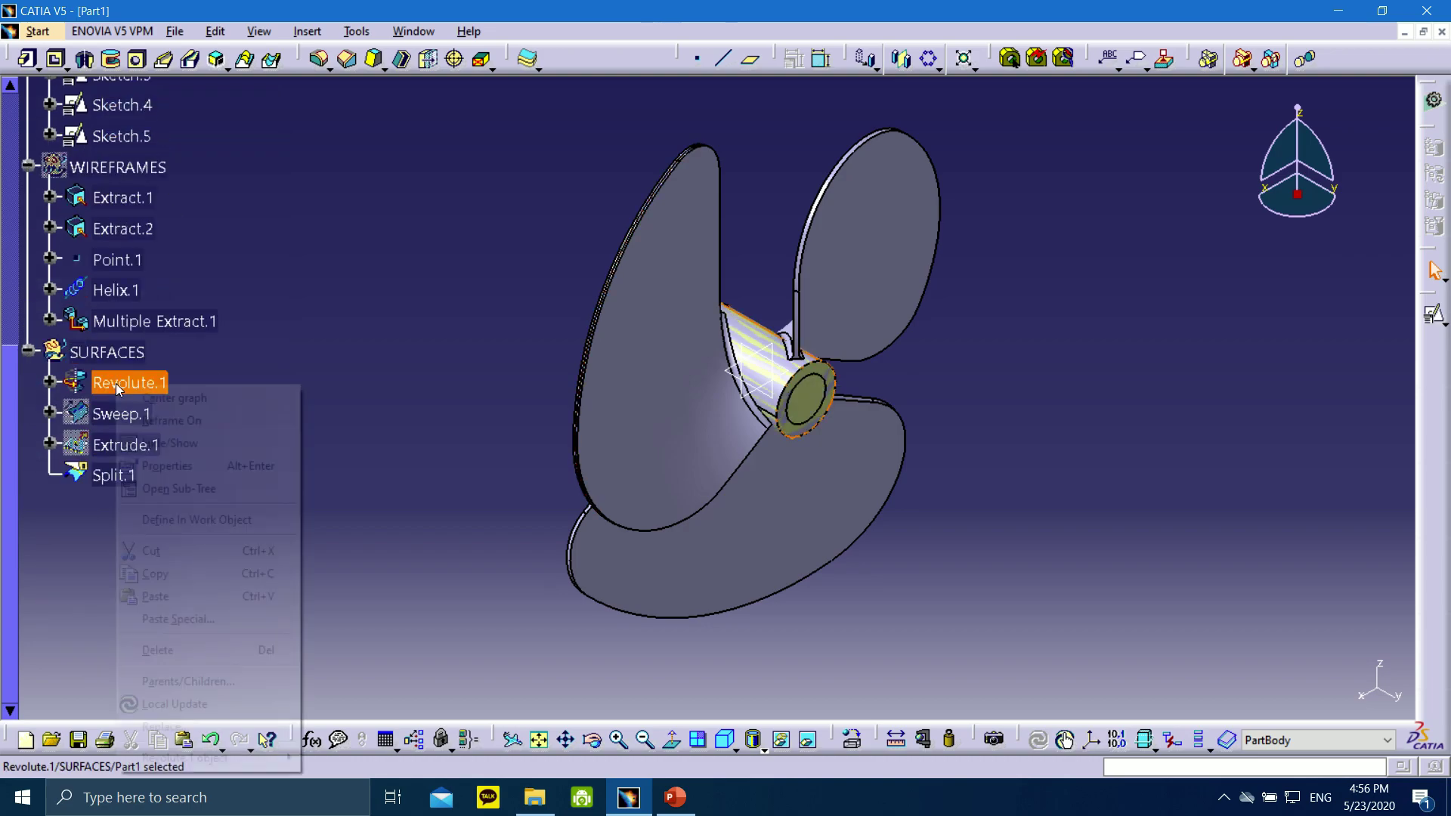
{"action": "right_click", "coordinate": [97, 417]}
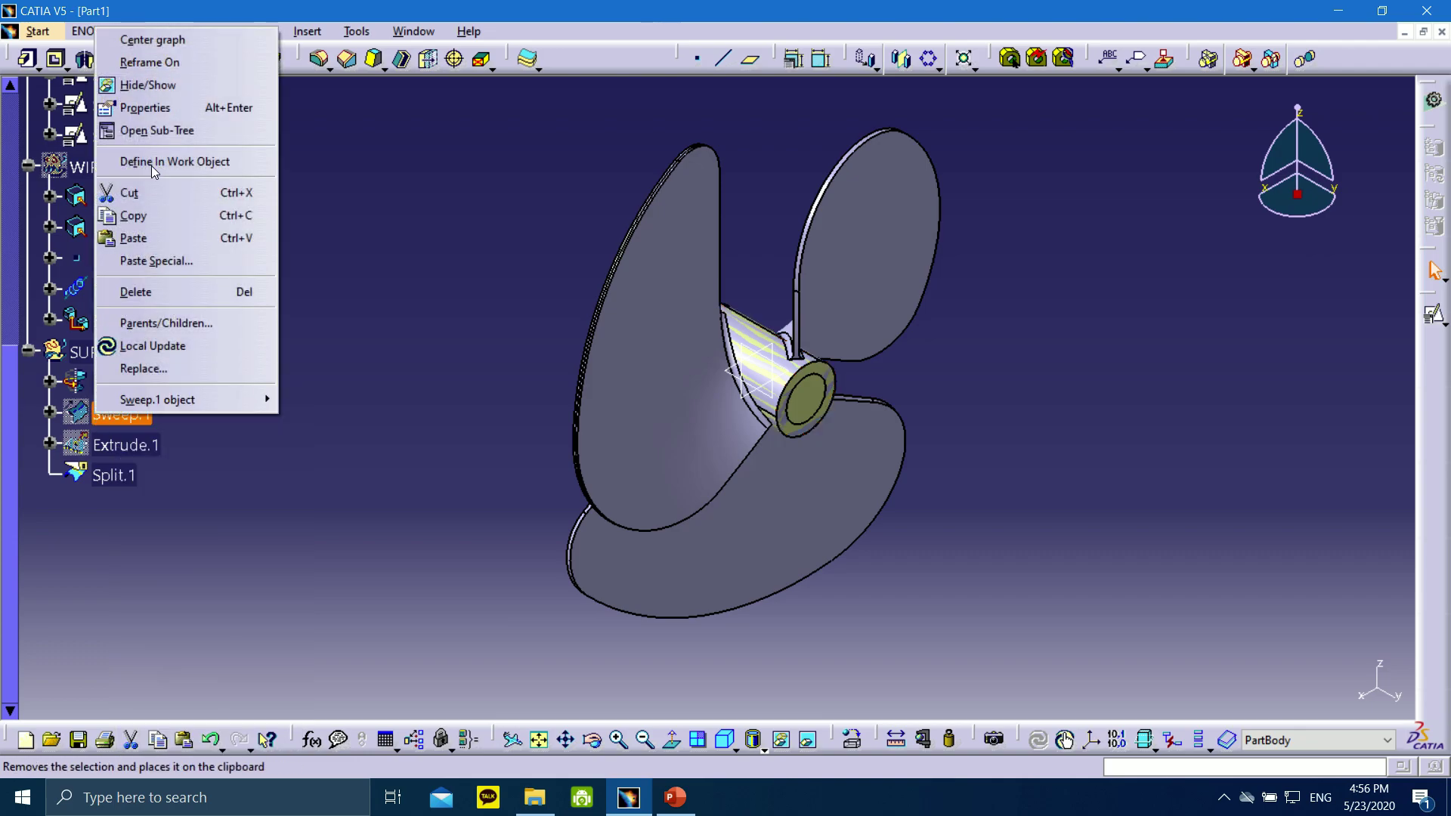
{"action": "left_click", "coordinate": [147, 85]}
{"action": "right_click", "coordinate": [121, 446]}
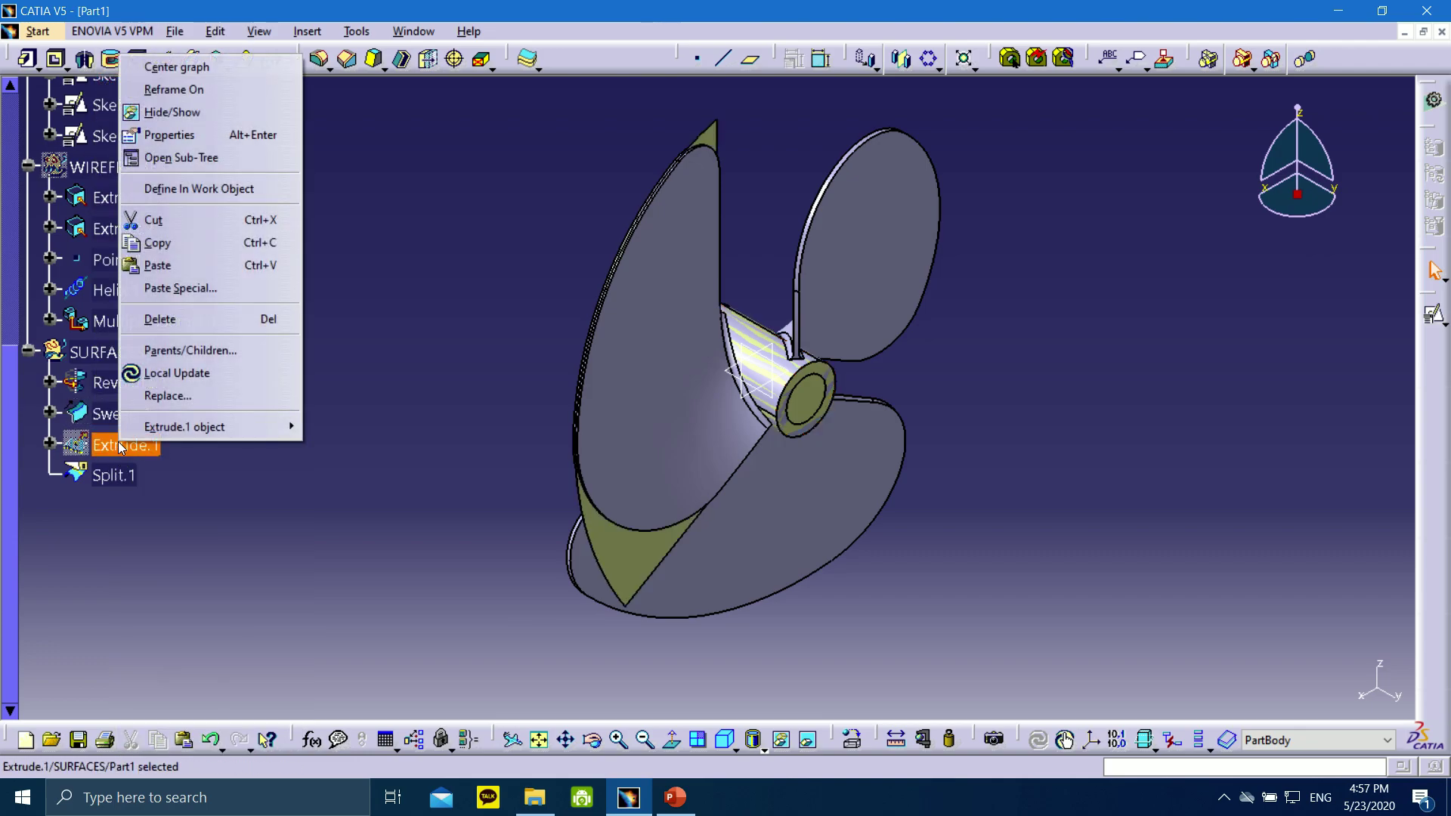
{"action": "left_click", "coordinate": [179, 112]}
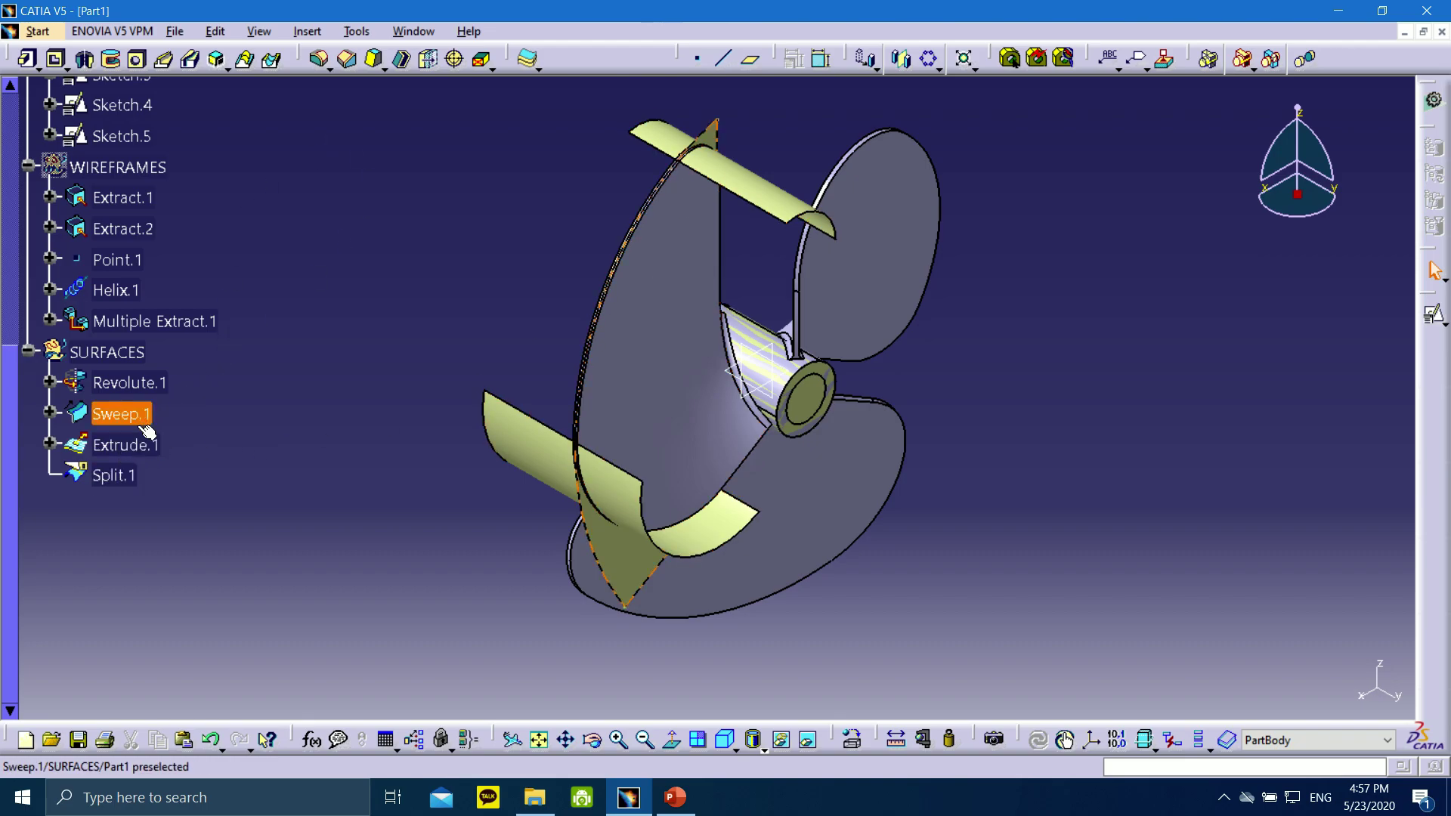
{"action": "right_click", "coordinate": [102, 352]}
{"action": "left_click", "coordinate": [169, 423]}
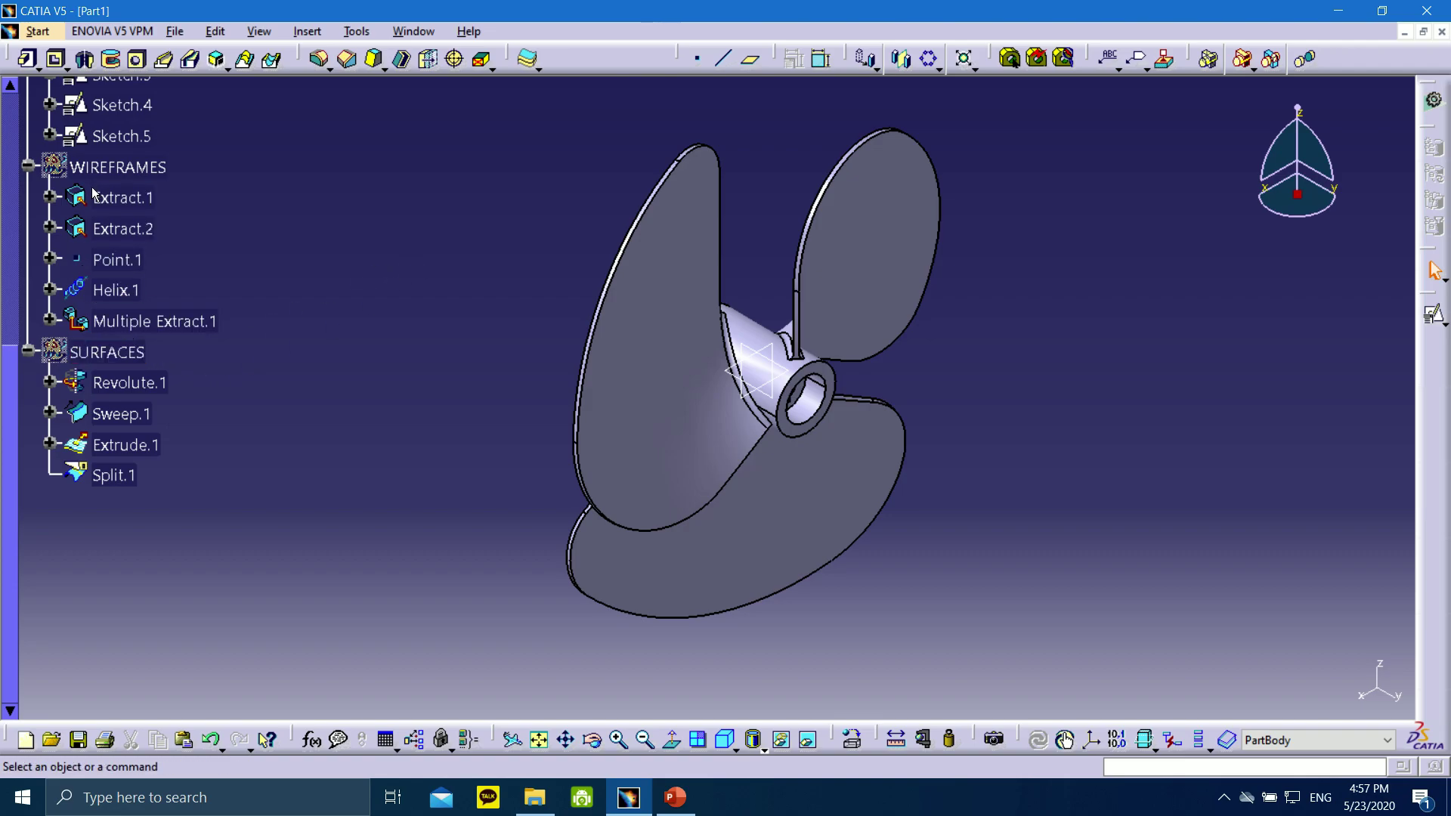
- Collapse the WIREFRAMES, SURFACES, SKETCHES and PartBody branches of the specification tree
{"action": "scroll", "coordinate": [102, 412], "scroll_direction": "up", "scroll_amount": 3}
{"action": "left_click", "coordinate": [29, 294]}
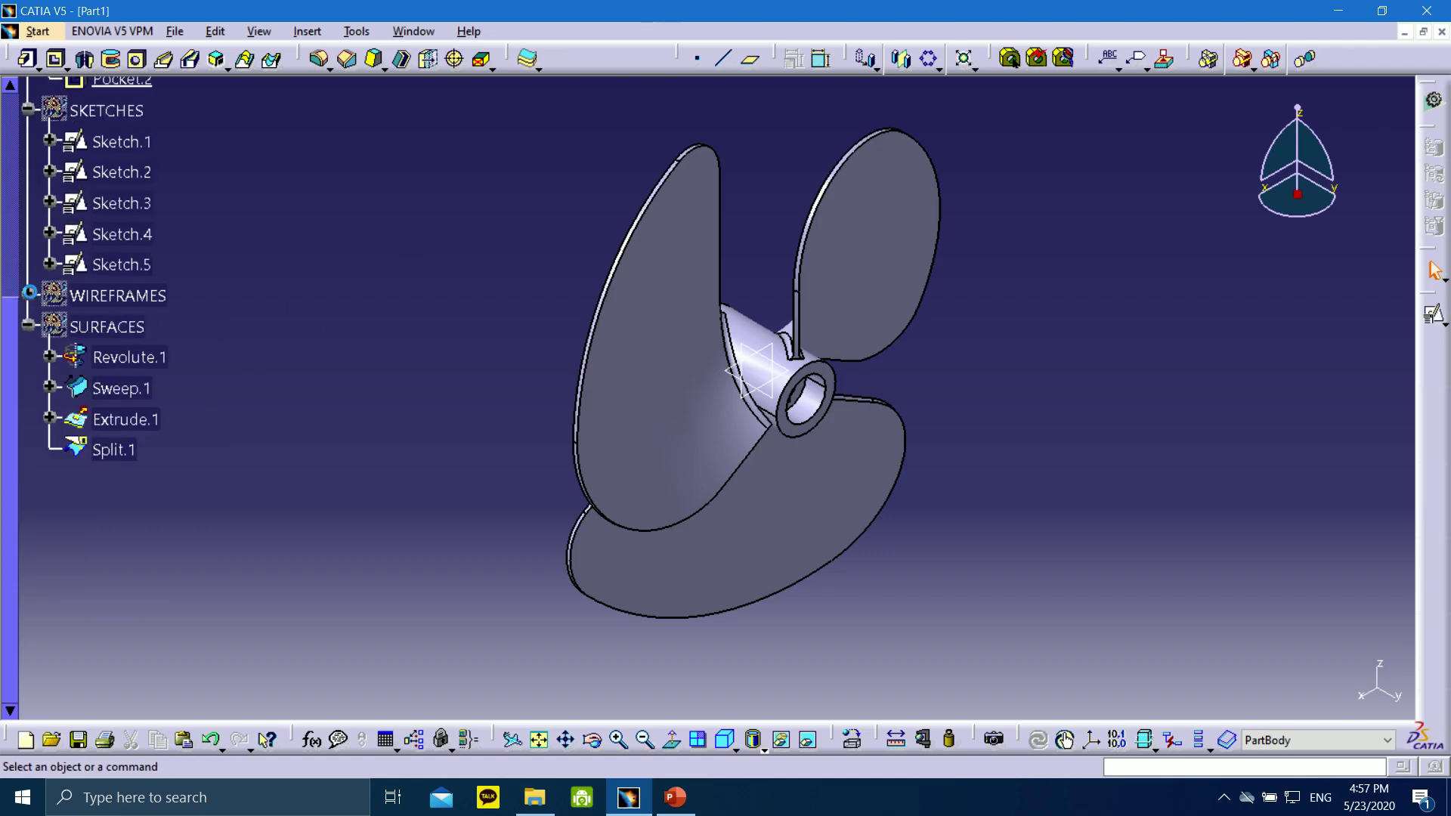
{"action": "left_click", "coordinate": [28, 325]}
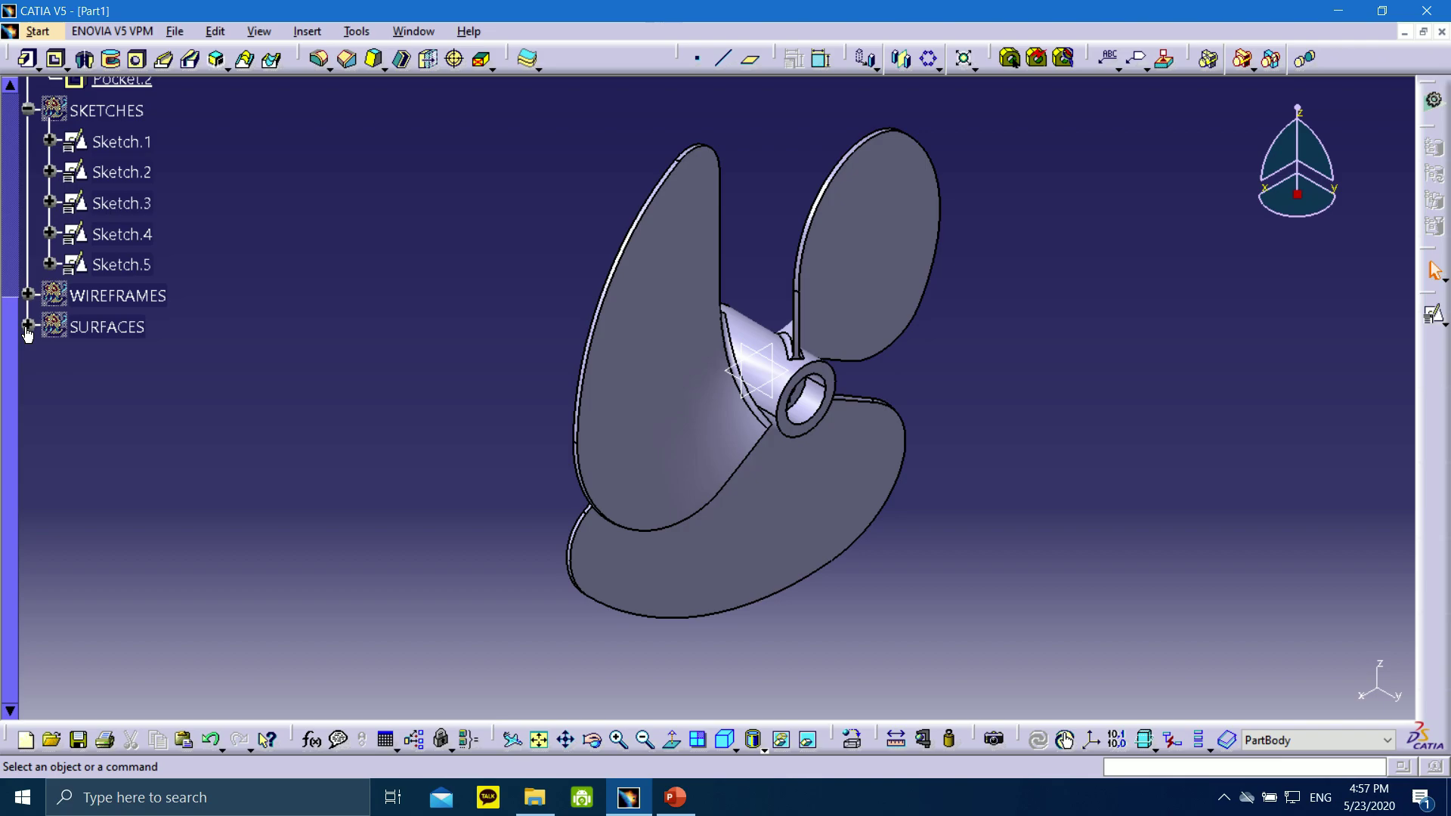
{"action": "left_click", "coordinate": [28, 112]}
{"action": "scroll", "coordinate": [65, 232], "scroll_direction": "up", "scroll_amount": 5}
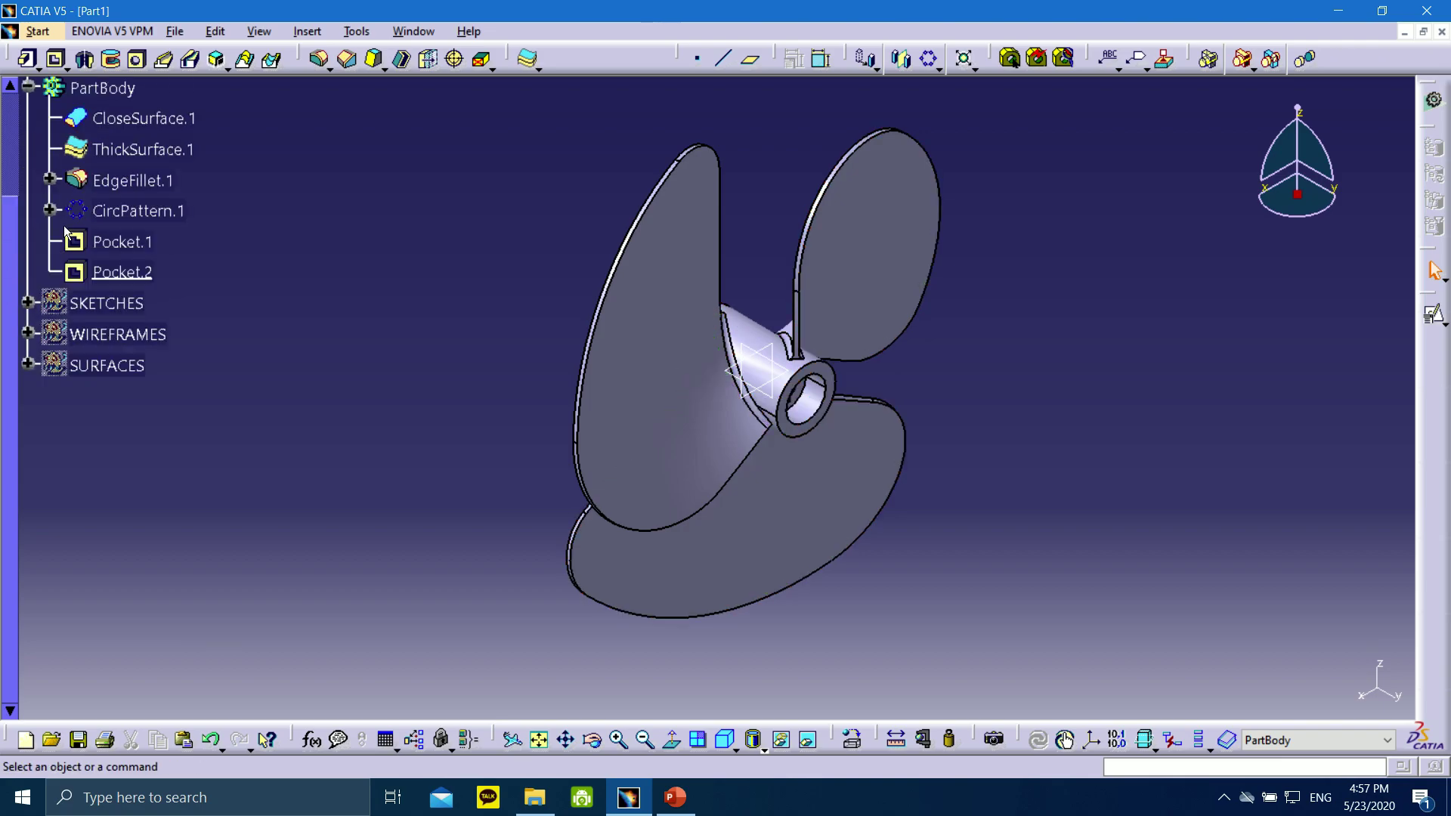
{"action": "left_click", "coordinate": [28, 87]}
{"action": "scroll", "coordinate": [32, 90], "scroll_direction": "up", "scroll_amount": 5}
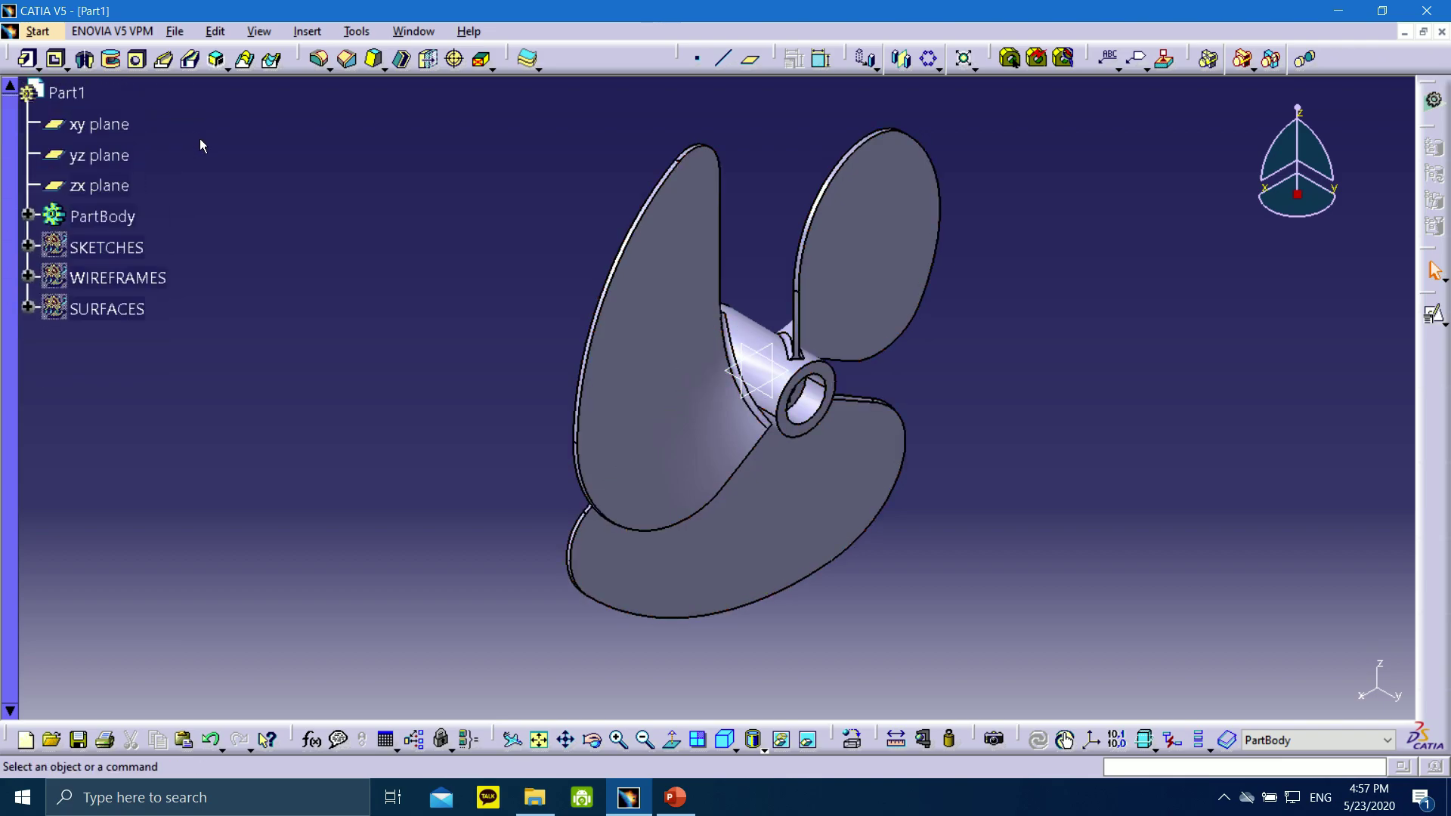
{"action": "left_click", "coordinate": [307, 31]}
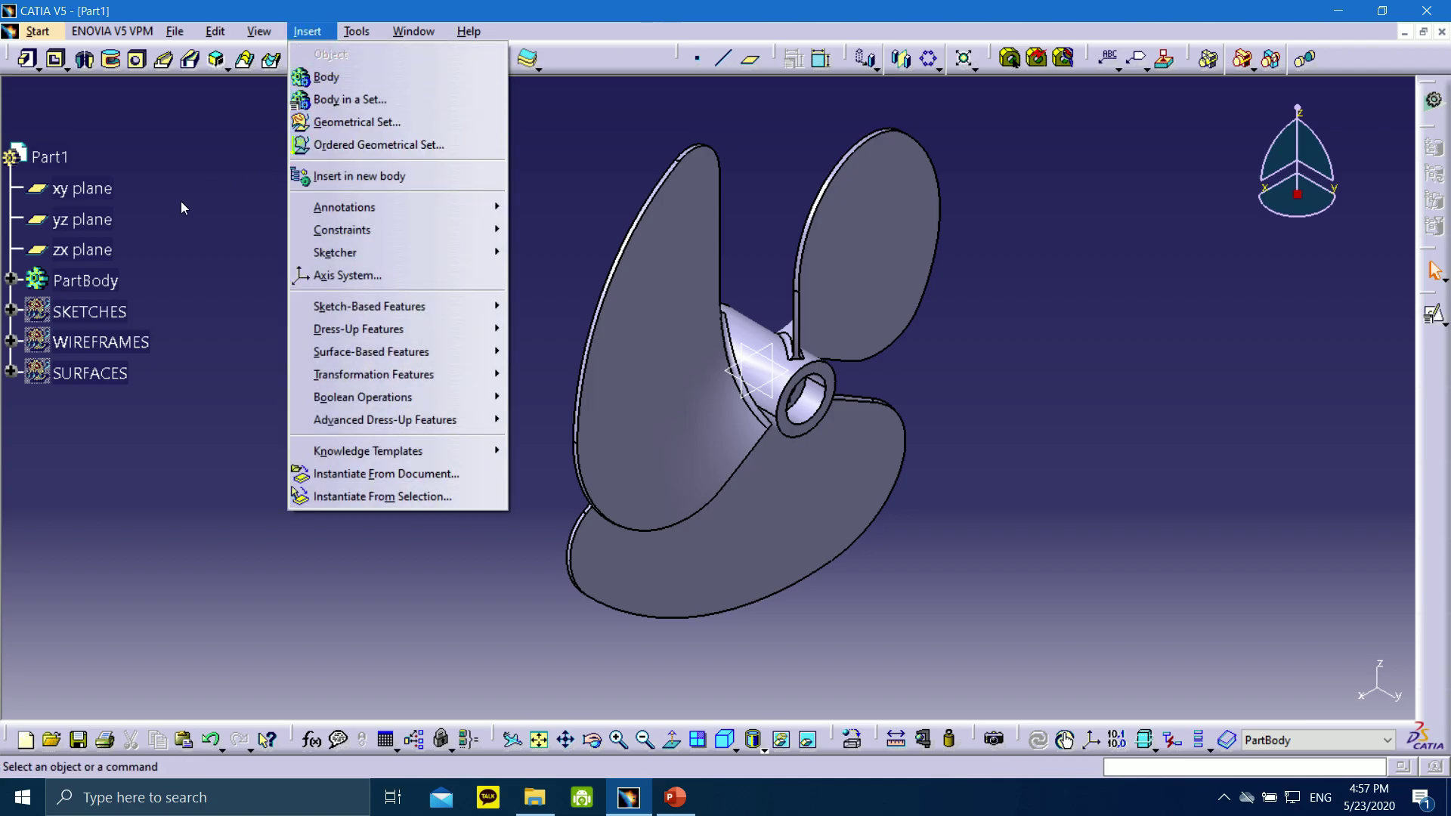
{"action": "left_click", "coordinate": [178, 201]}
{"action": "scroll", "coordinate": [26, 156], "scroll_direction": "down", "scroll_amount": 2}
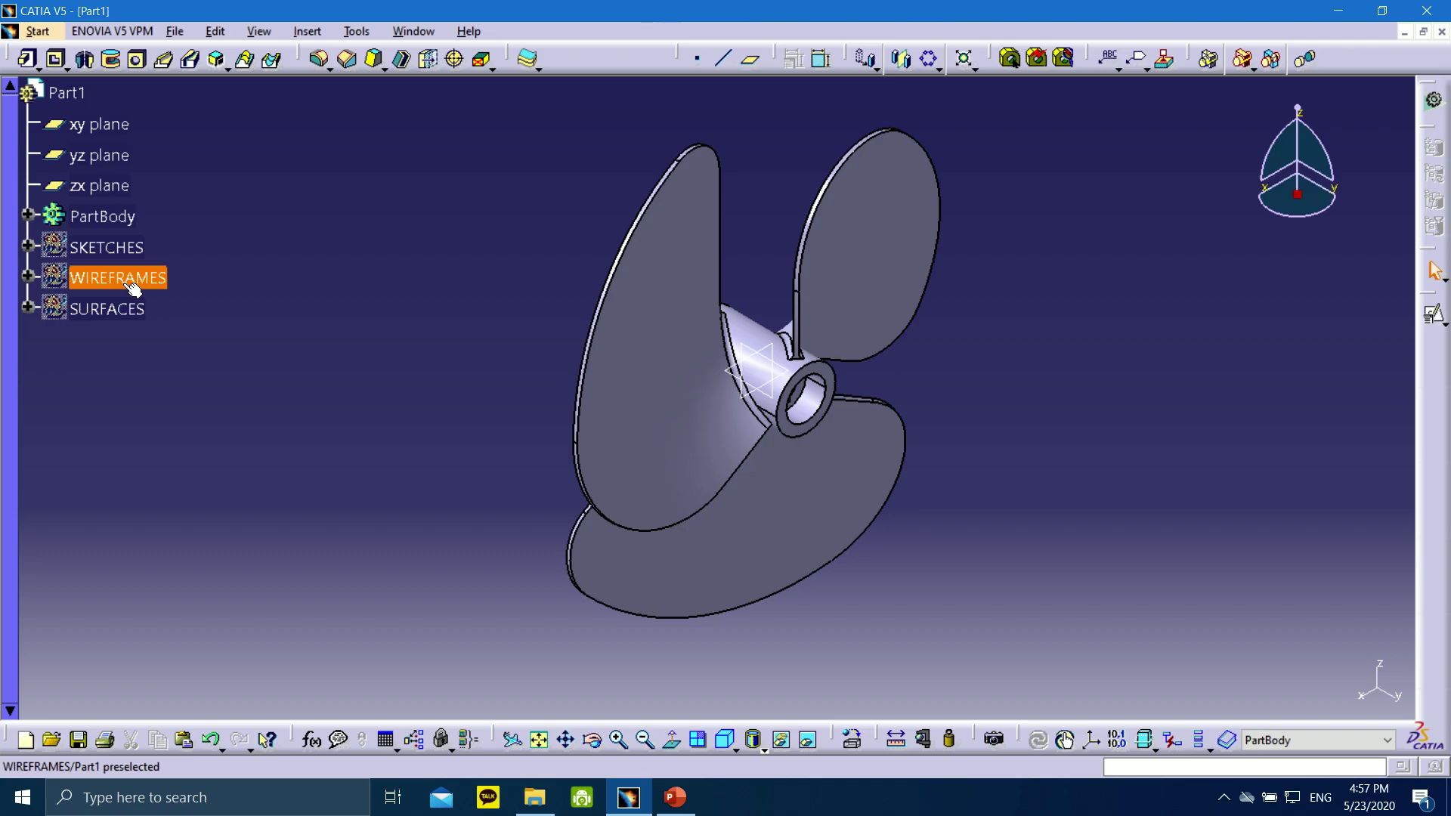
- Expand the SURFACES, WIREFRAMES and SKETCHES branches of the specification tree to list their contents
{"action": "left_click", "coordinate": [27, 308]}
{"action": "left_click", "coordinate": [27, 274]}
{"action": "left_click", "coordinate": [27, 246]}
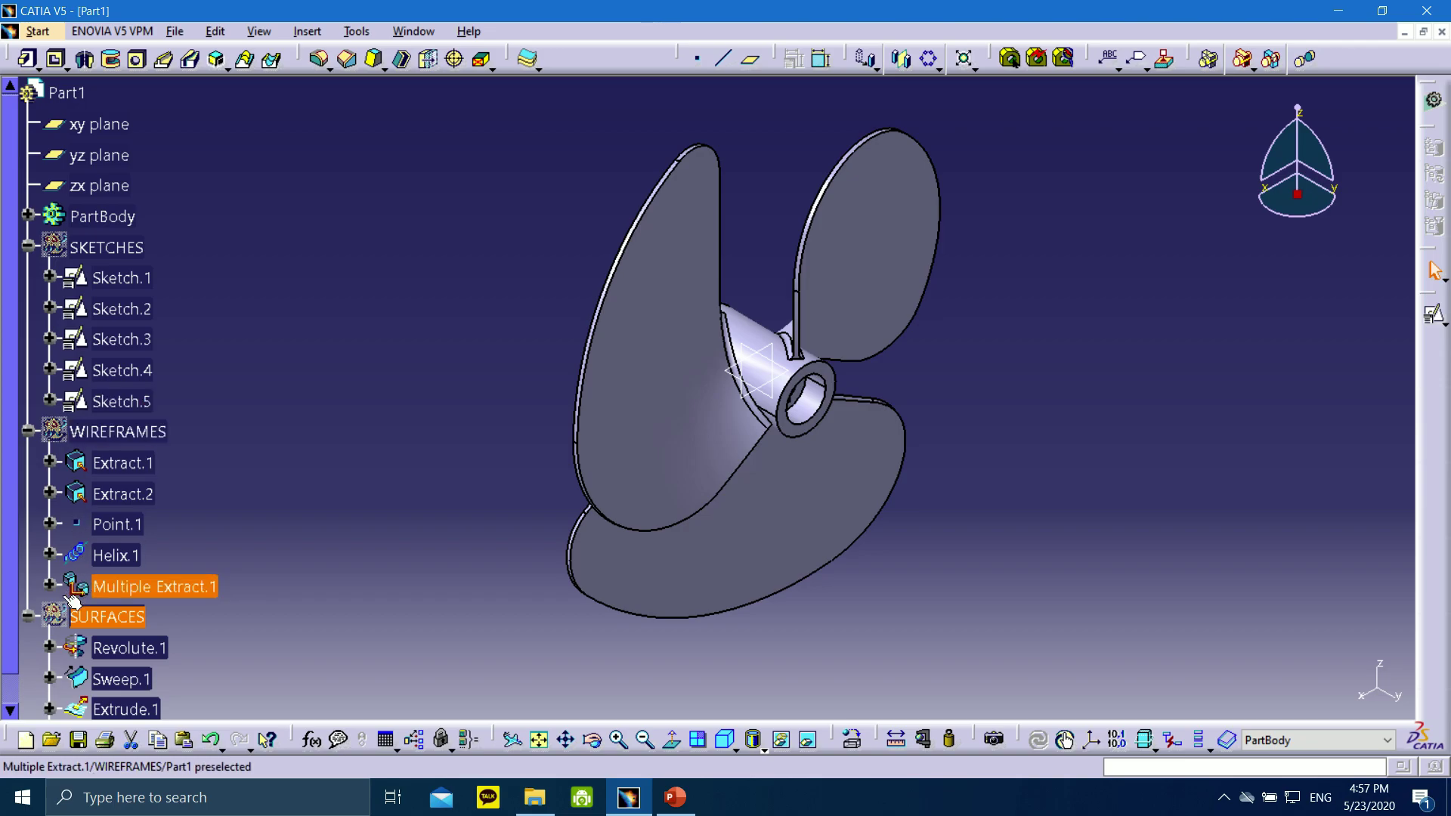
- Expand the PartBody branch of the specification tree, collapse its CircPattern.1 entry, and review the features down to the SURFACES set
{"action": "left_click", "coordinate": [28, 215]}
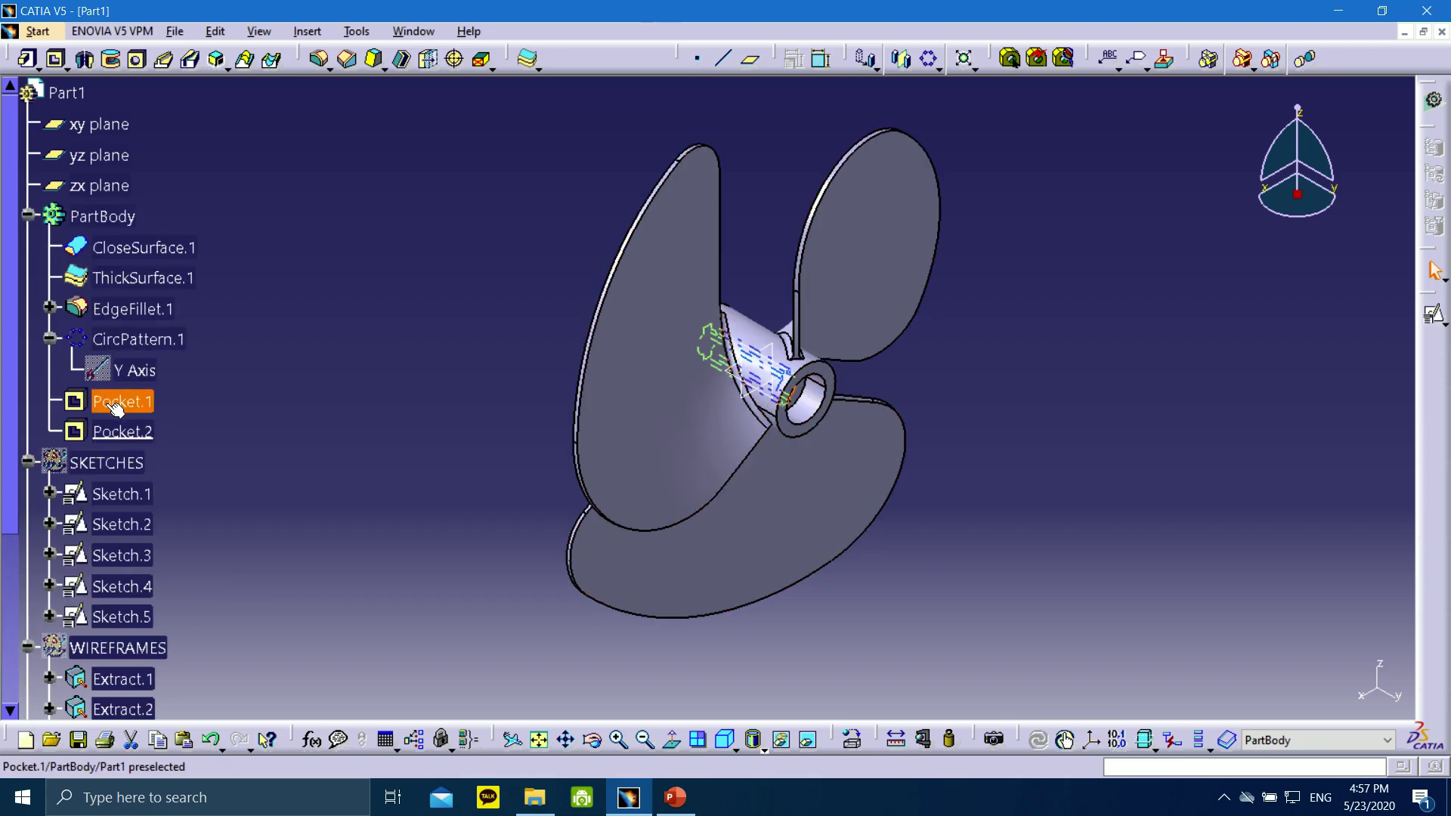
{"action": "scroll", "coordinate": [120, 430], "scroll_direction": "down", "scroll_amount": 4}
{"action": "left_click", "coordinate": [136, 454]}
{"action": "scroll", "coordinate": [134, 470], "scroll_direction": "up", "scroll_amount": 4}
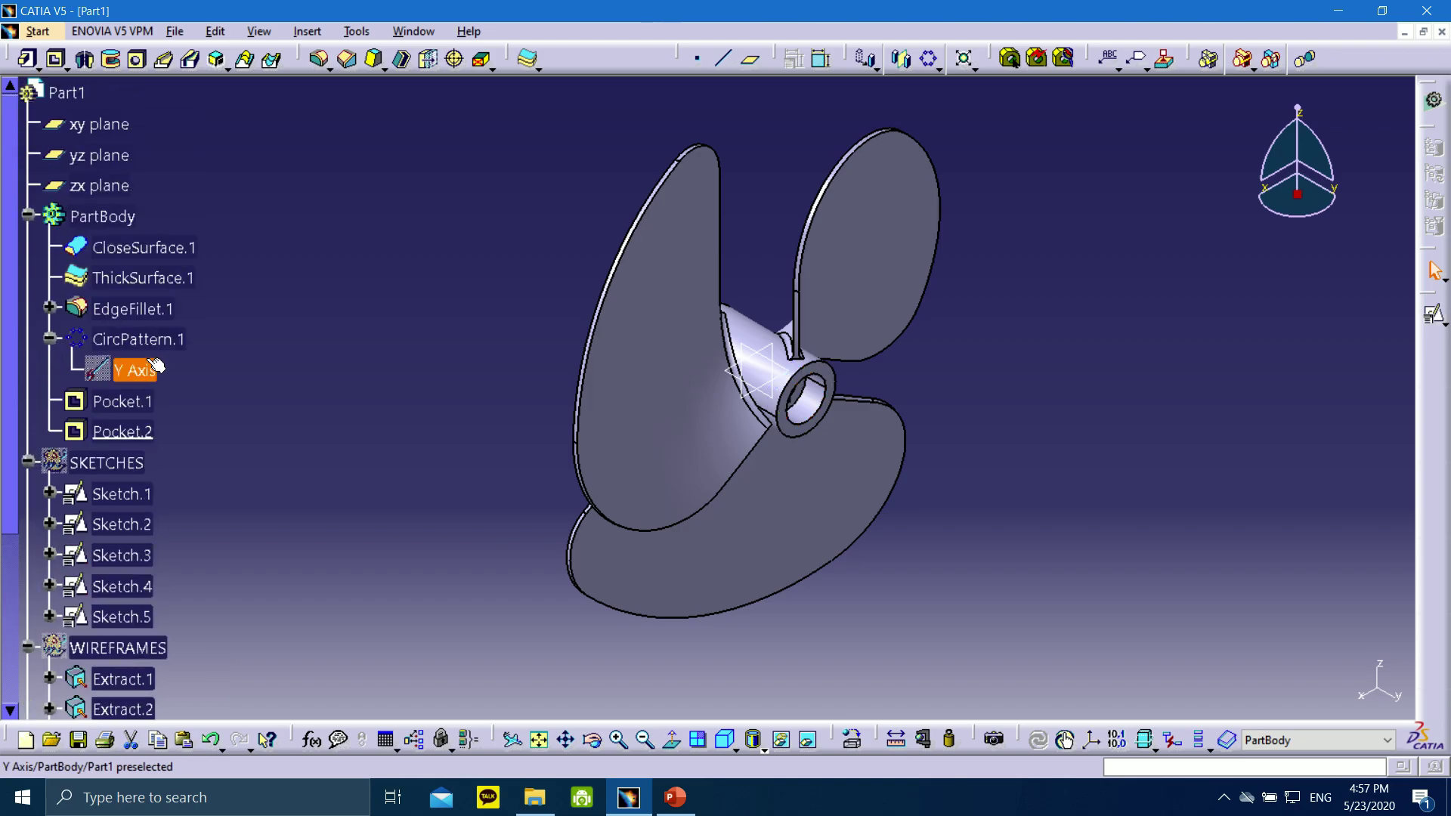
{"action": "left_click", "coordinate": [49, 308]}
{"action": "left_click", "coordinate": [49, 309]}
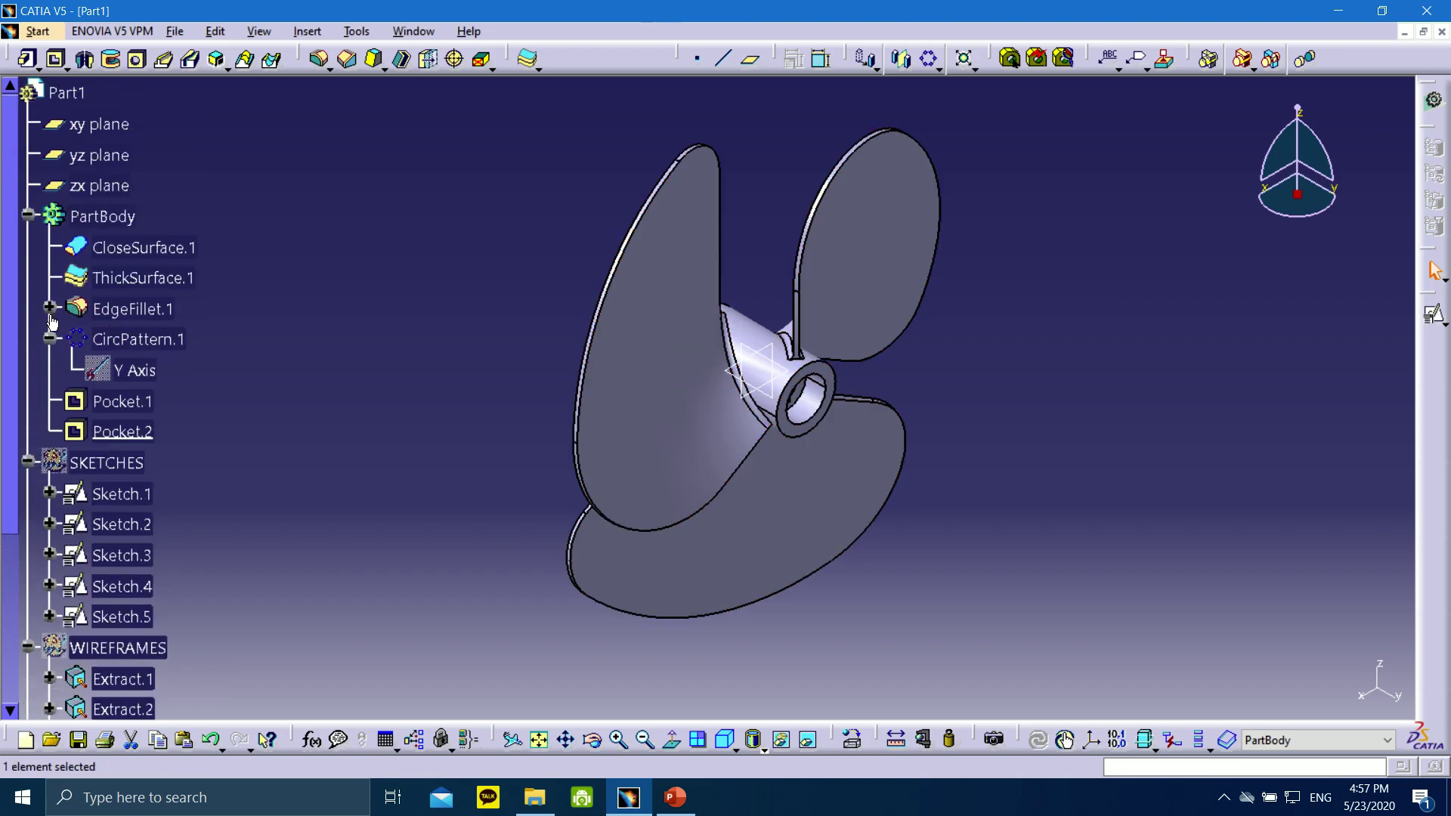
{"action": "left_click", "coordinate": [49, 339]}
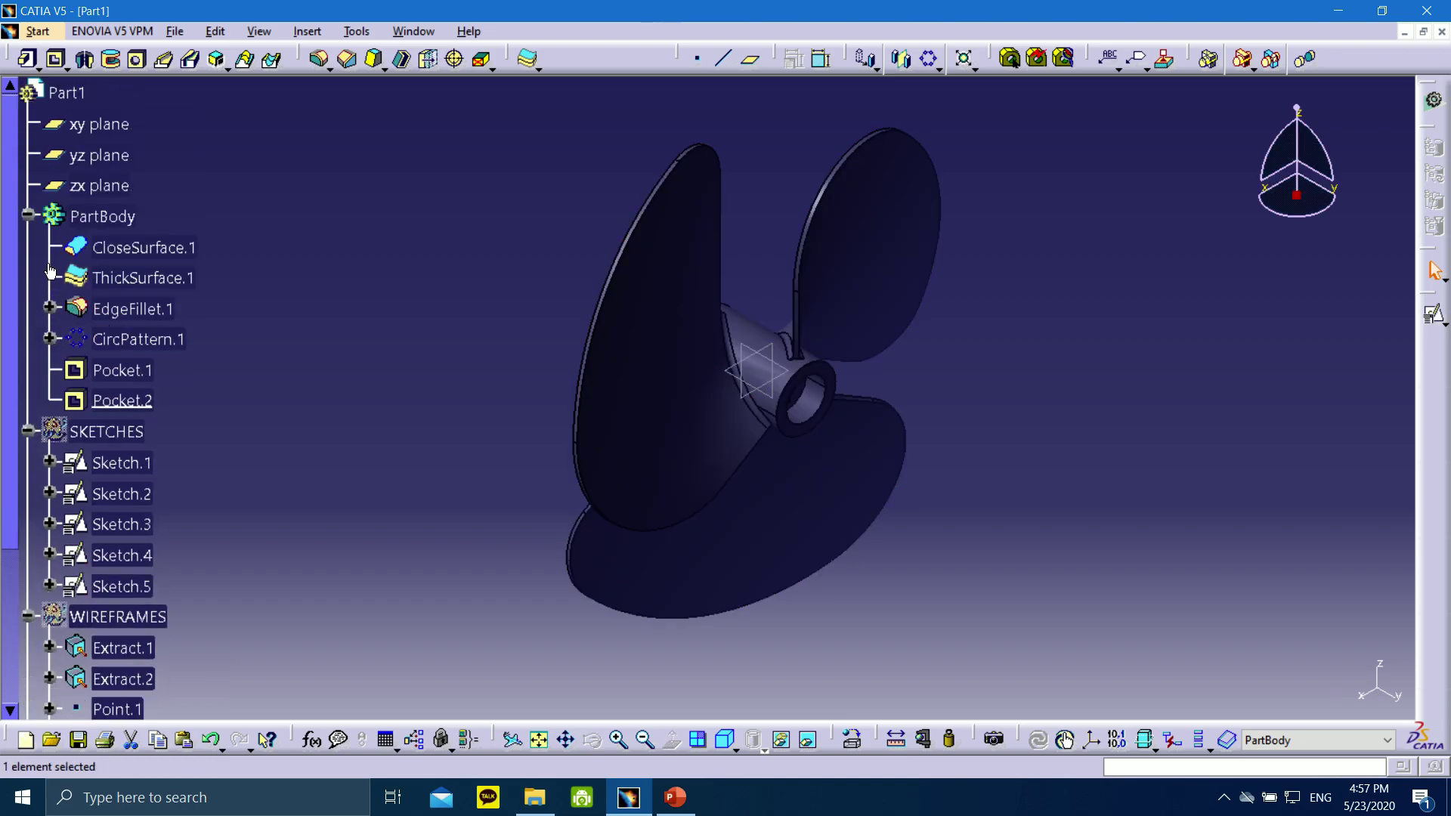
{"action": "scroll", "coordinate": [315, 234], "scroll_direction": "down", "scroll_amount": 5}
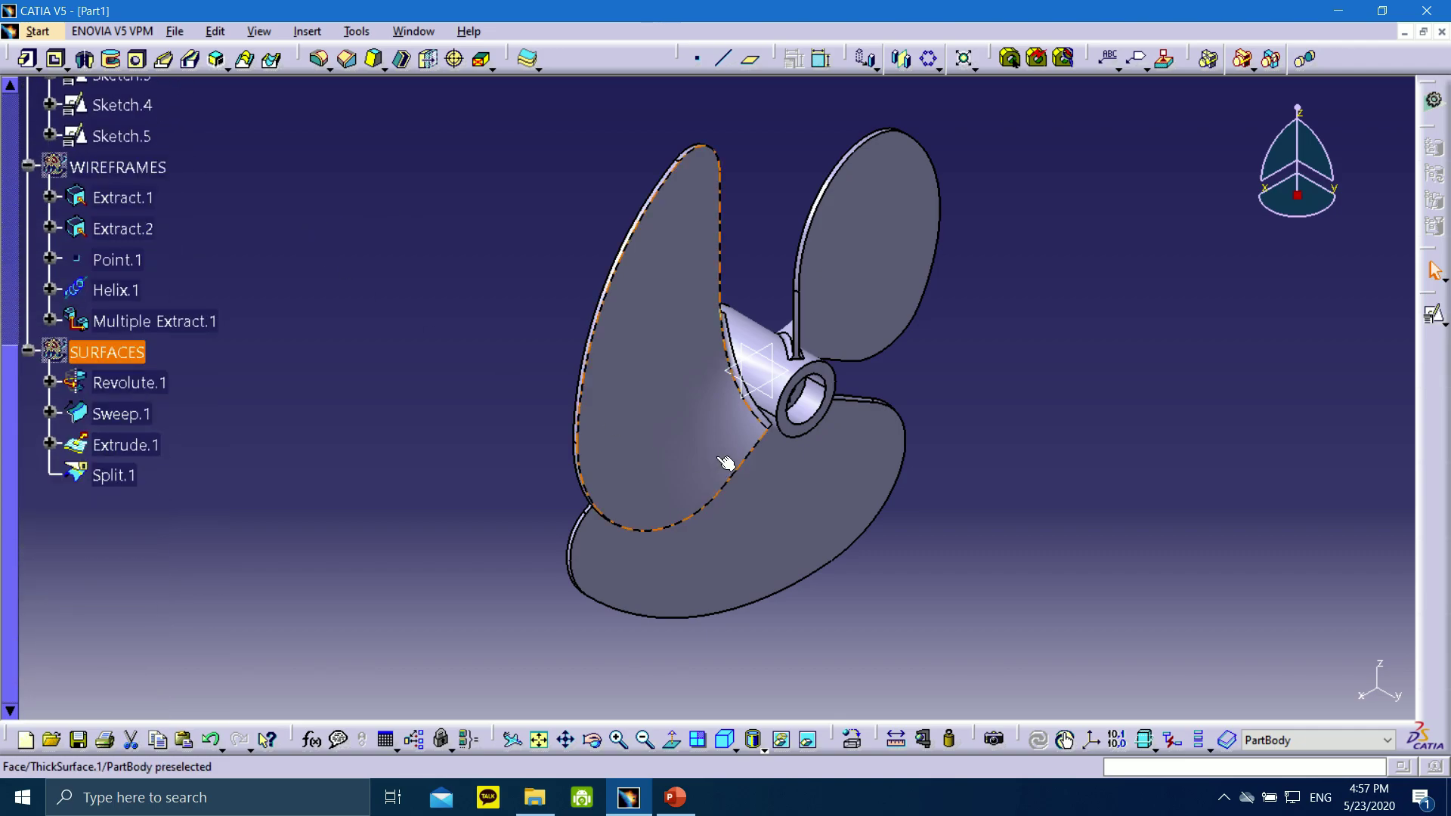
- Switch to the PowerPoint presentation, start the slide show from slide 60 and advance to the Homework #5 slide
{"action": "left_click", "coordinate": [675, 797]}
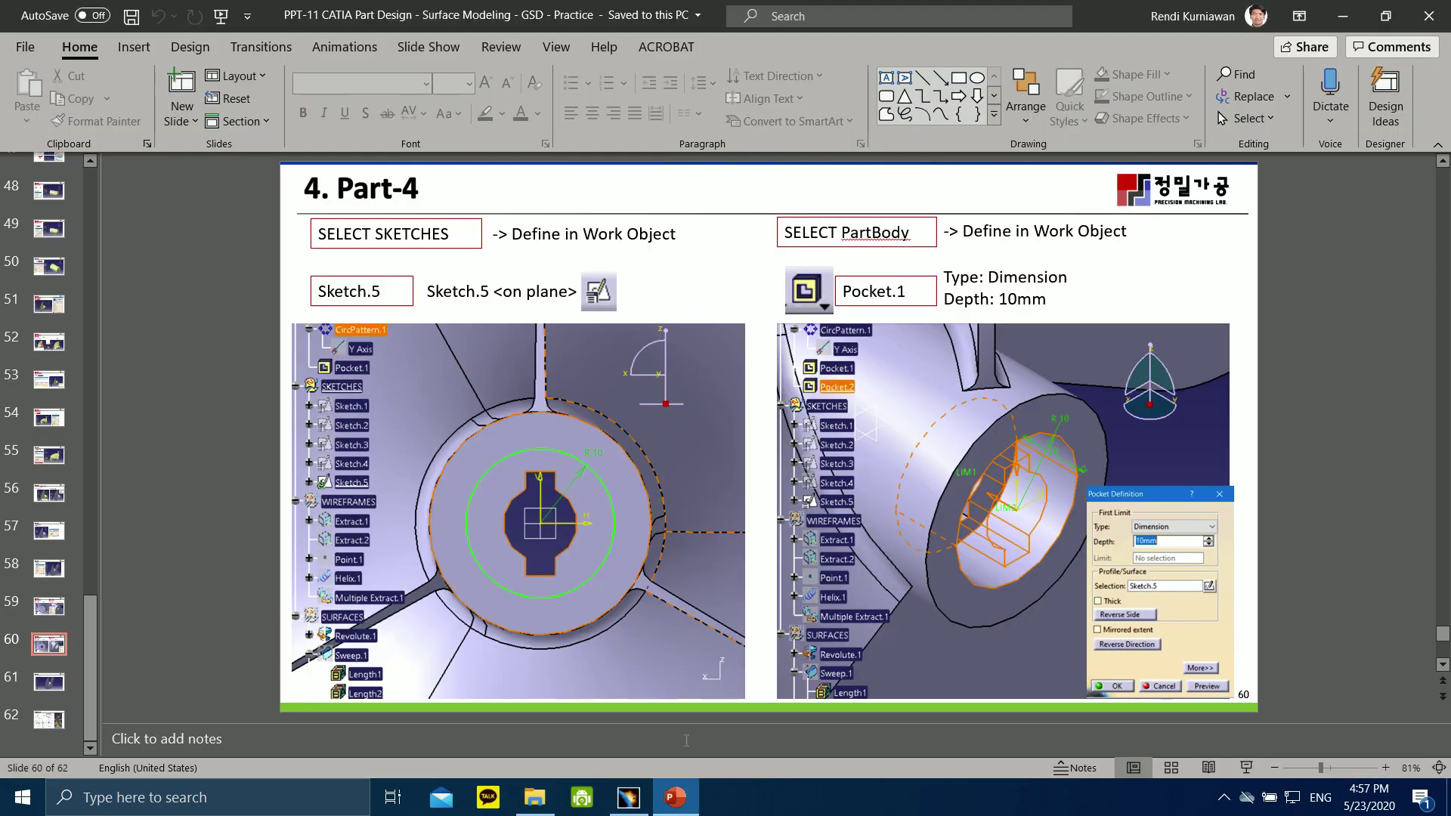
{"action": "left_click", "coordinate": [1246, 767]}
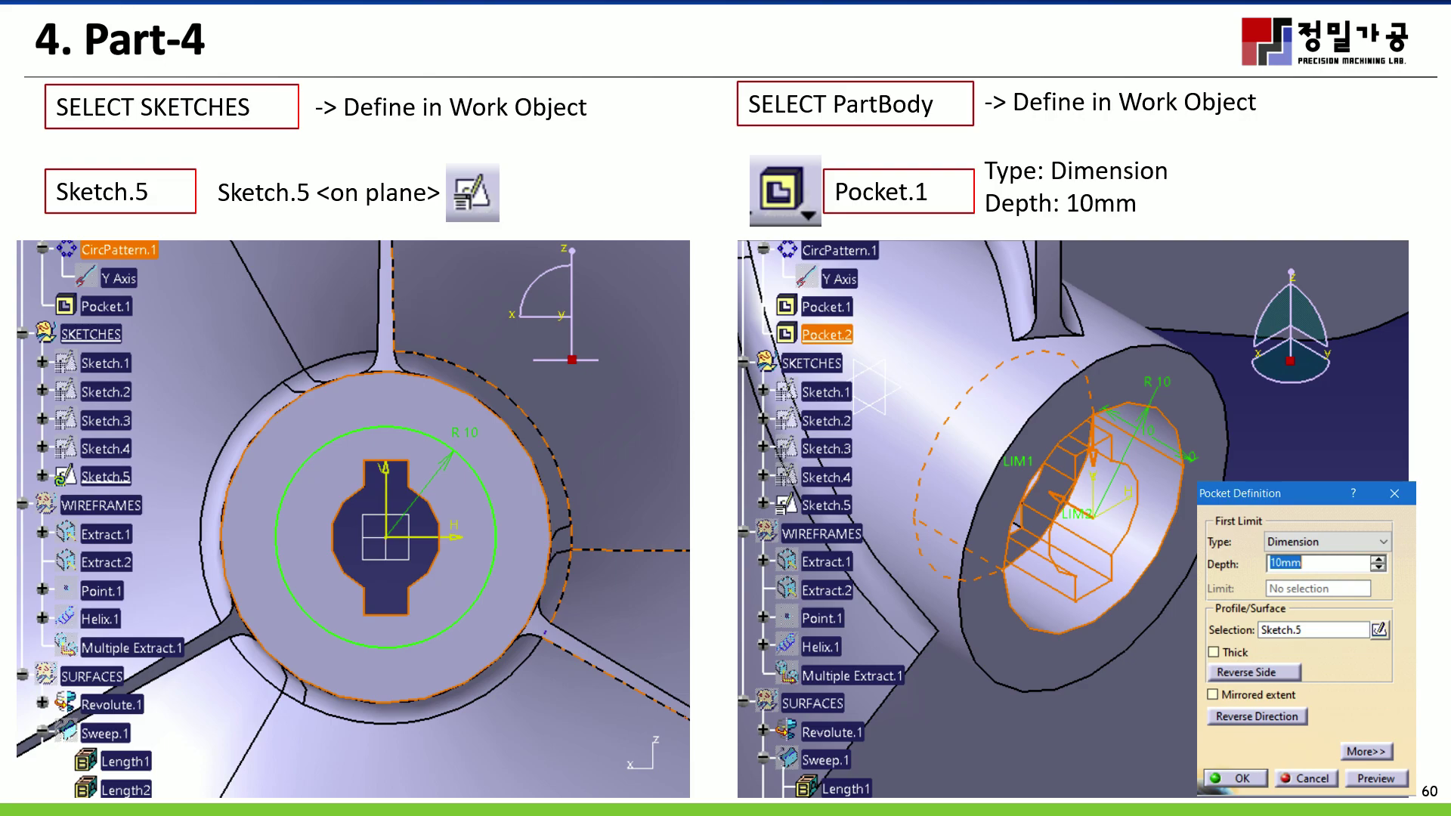
{"action": "key", "text": "Right"}
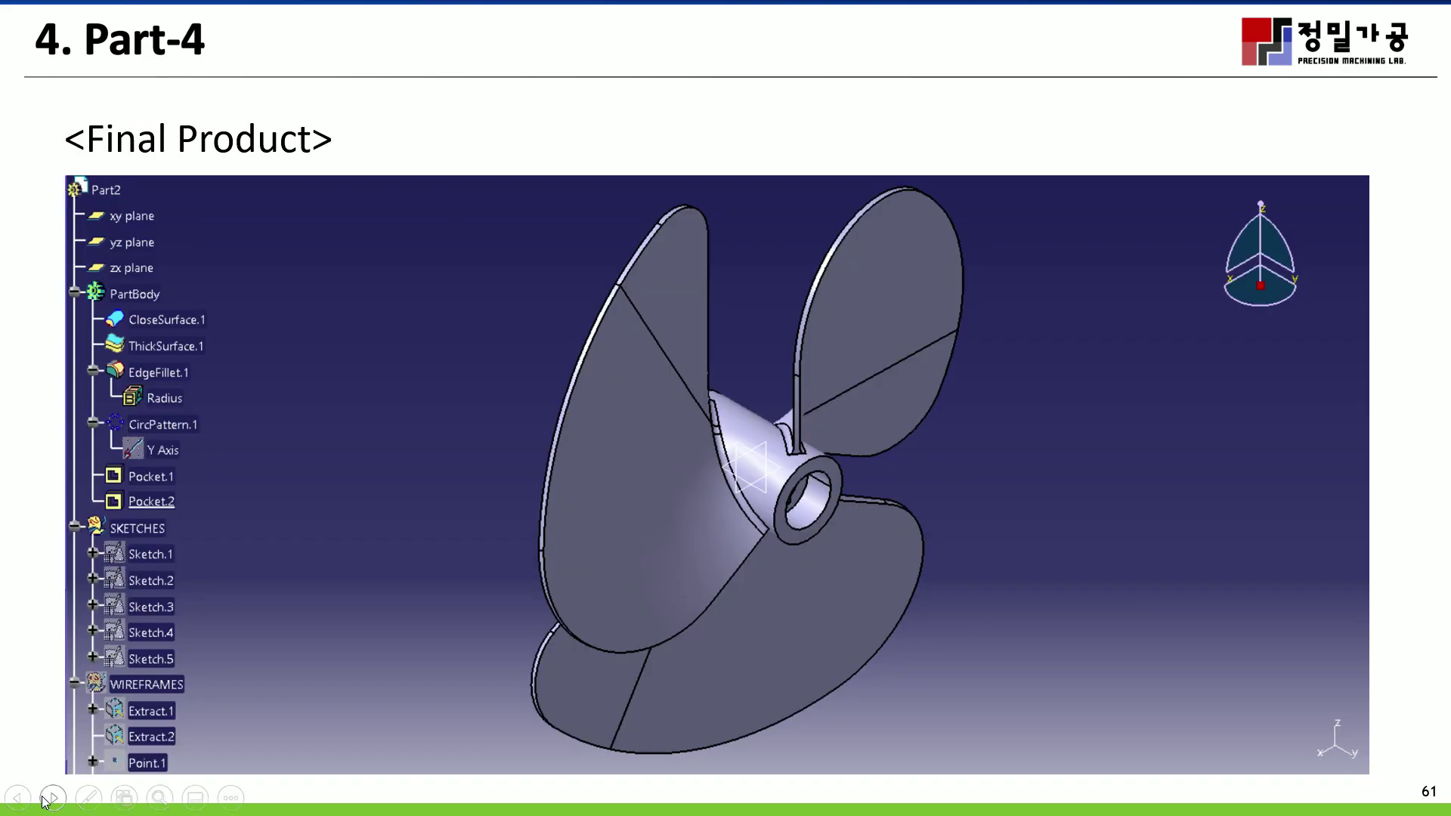
{"action": "left_click", "coordinate": [47, 799]}
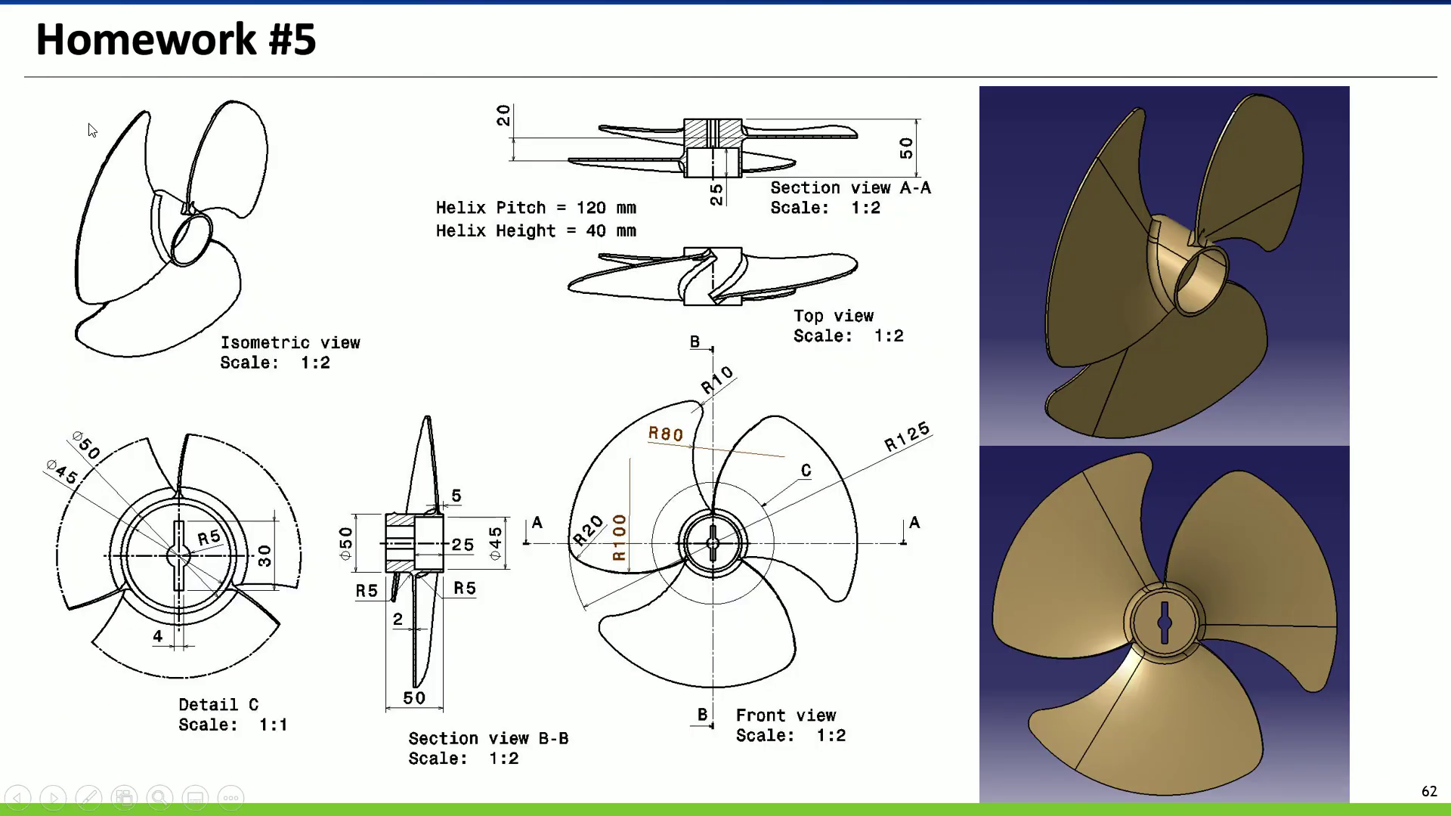
- Activate the red Pen for the slide show and underline the title "Homework #5"
{"action": "left_click", "coordinate": [88, 798]}
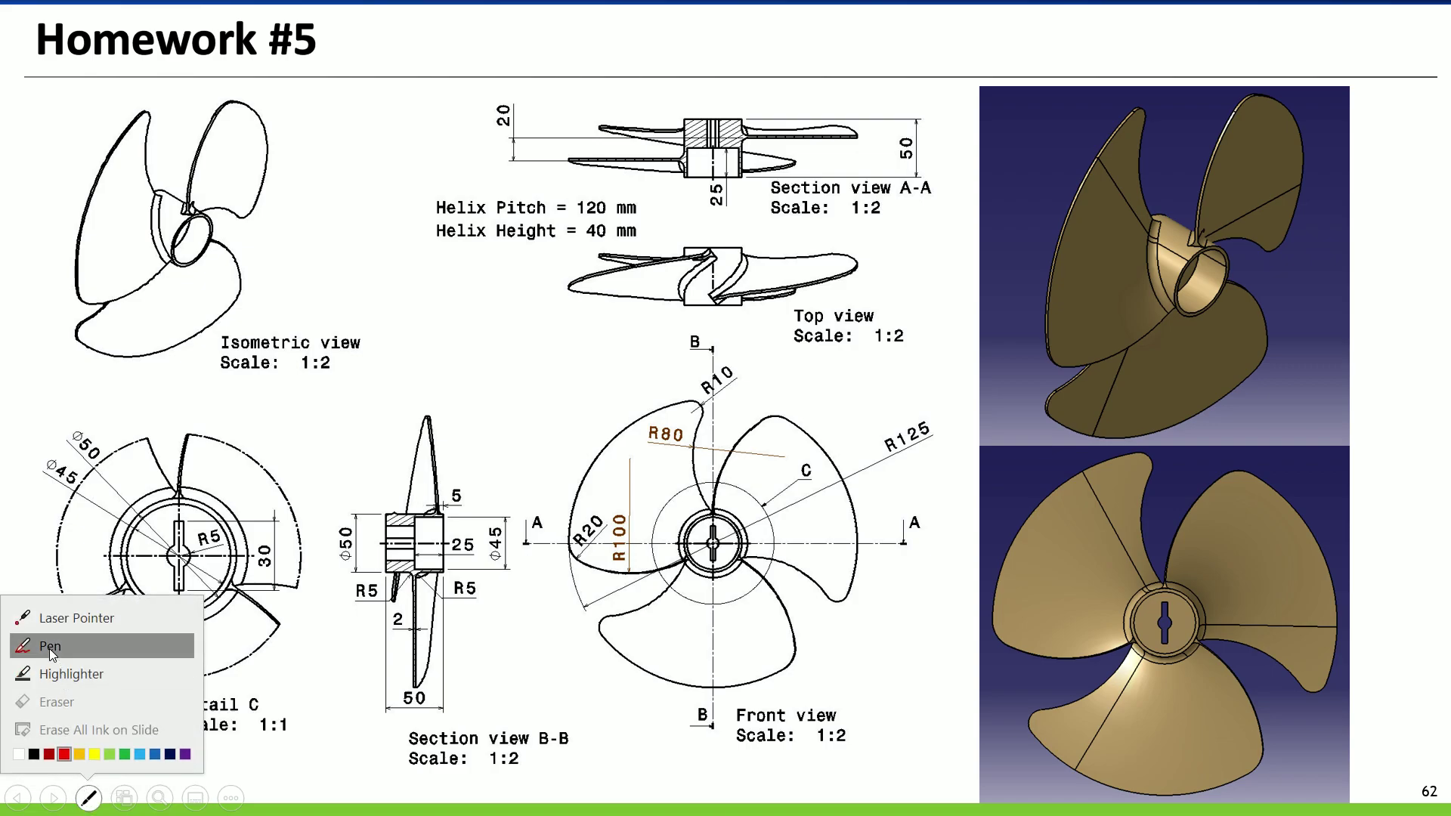
{"action": "left_click", "coordinate": [48, 620]}
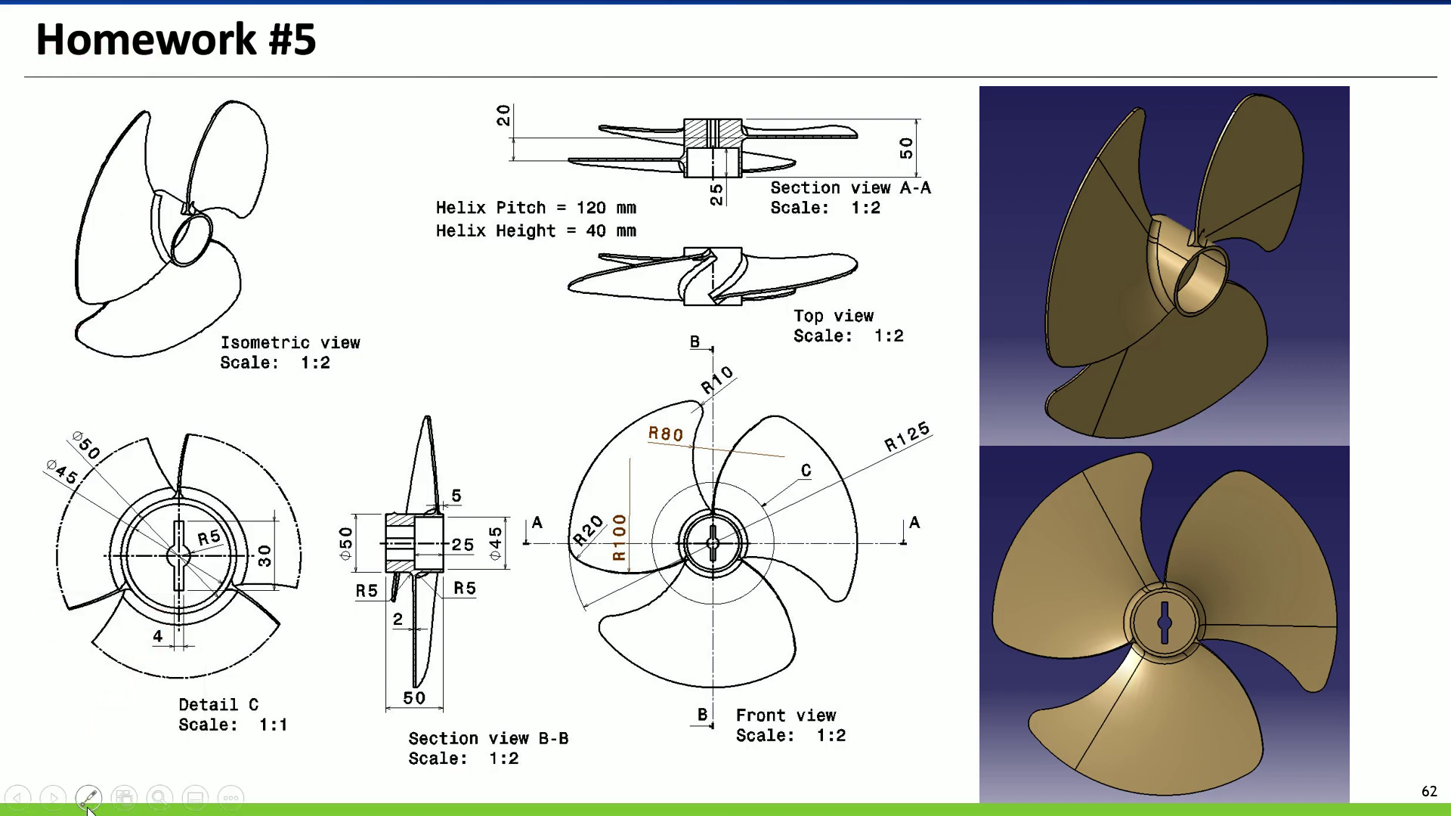
{"action": "left_click", "coordinate": [89, 798]}
{"action": "left_click", "coordinate": [75, 607]}
{"action": "left_click_drag", "start_coordinate": [38, 65], "coordinate": [296, 57]}
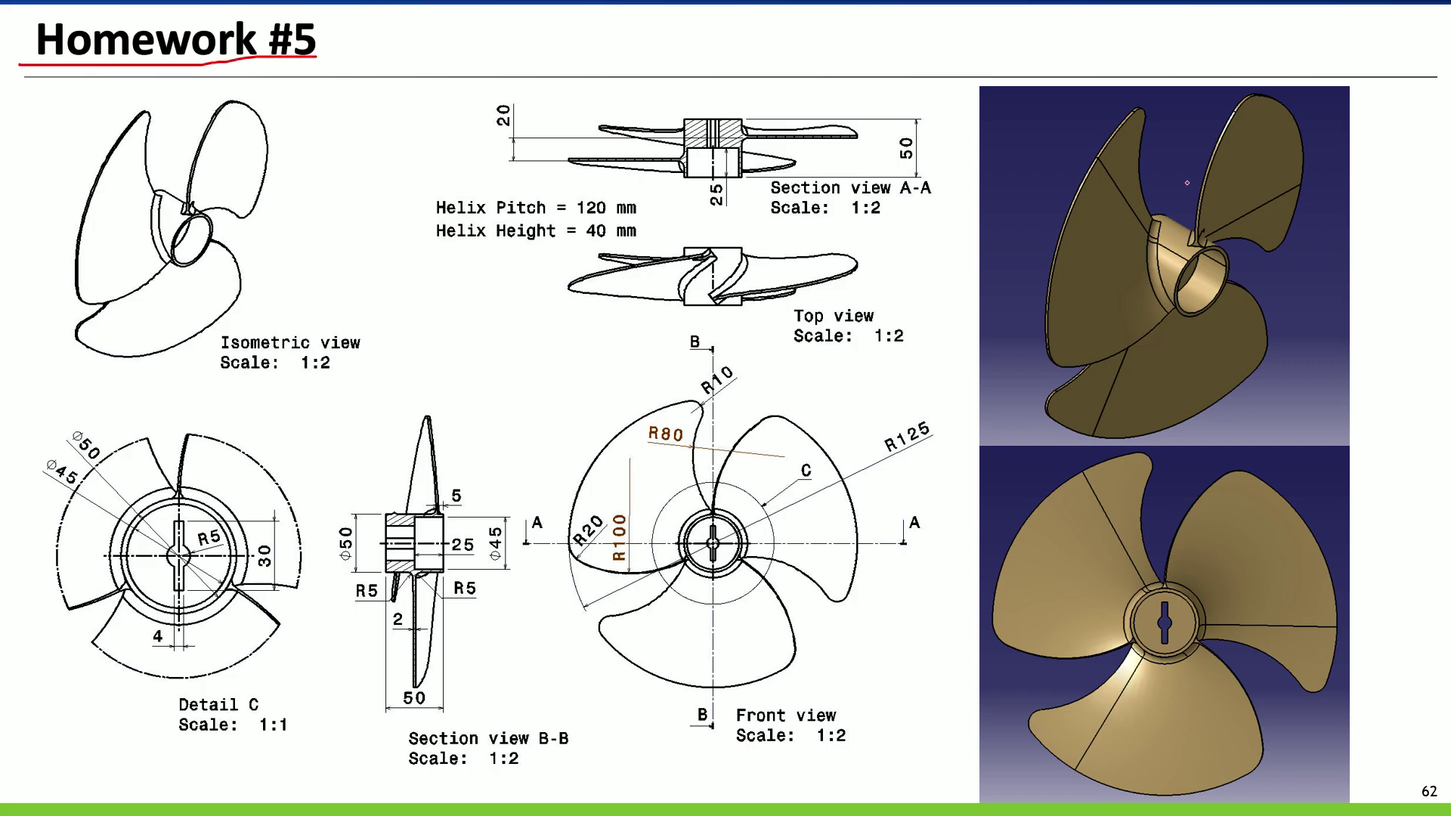